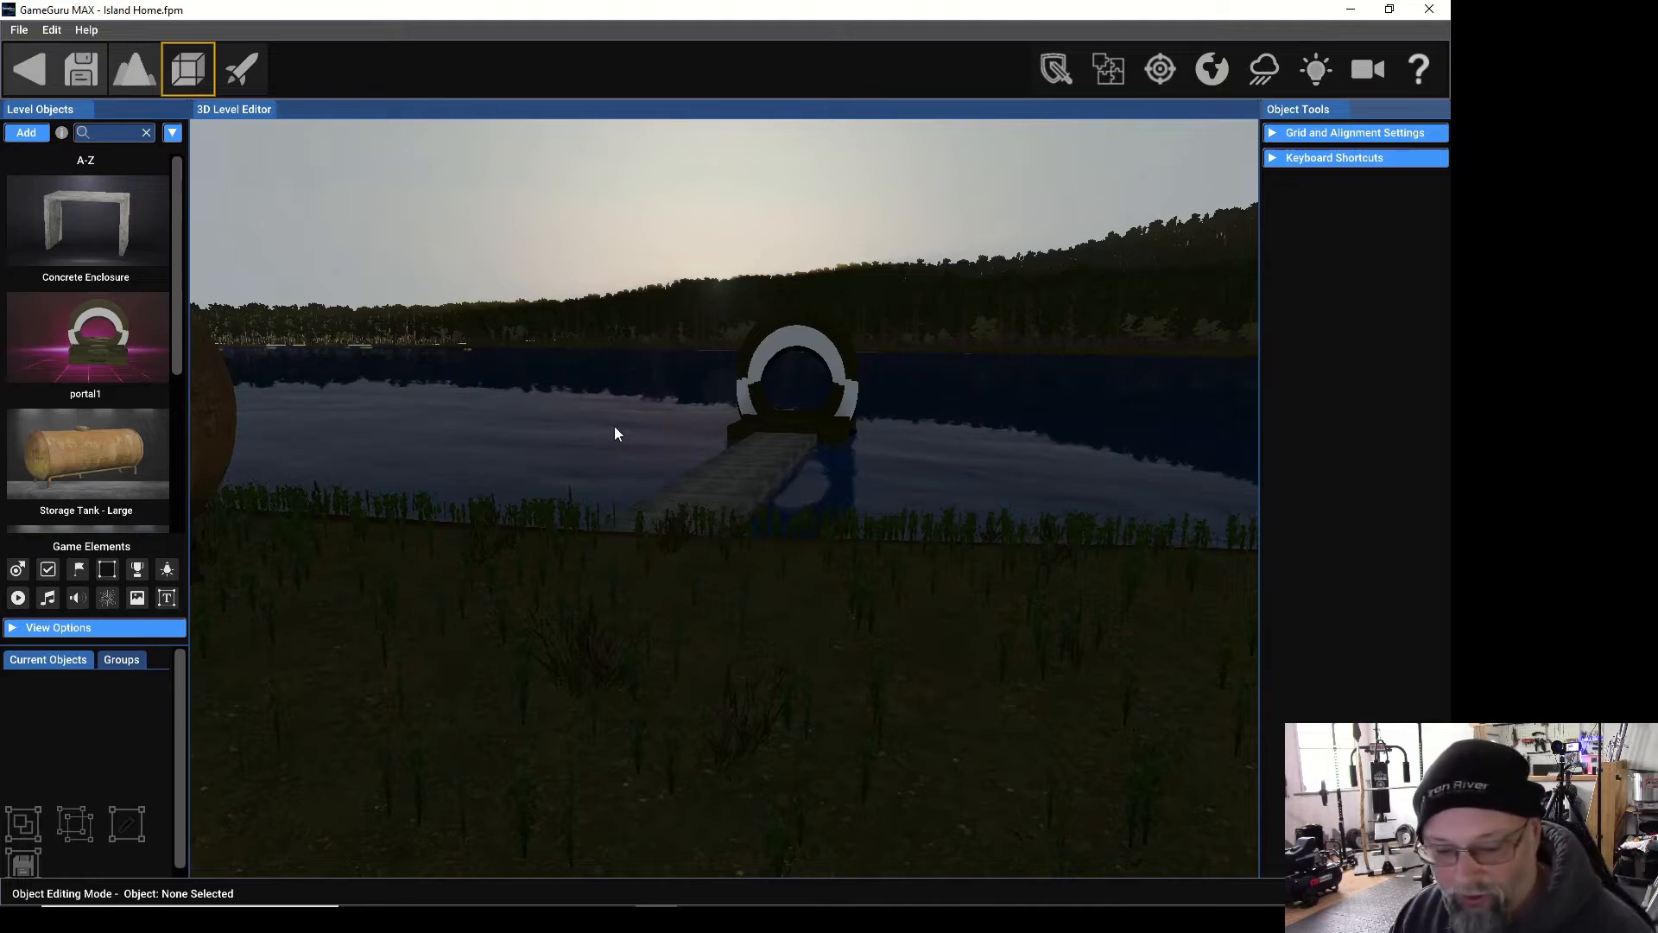
Look over the island, its surrounding water and the wooded far shore from high above.
{"action": "mouse_move", "coordinate": [653, 401]}
{"action": "right_mouse_down"}
{"action": "mouse_move", "coordinate": [604, 457]}
{"action": "mouse_move", "coordinate": [558, 466]}
{"action": "mouse_move", "coordinate": [537, 445]}
{"action": "mouse_move", "coordinate": [398, 445]}
{"action": "mouse_move", "coordinate": [419, 328]}
{"action": "mouse_move", "coordinate": [651, 413]}
{"action": "right_mouse_up"}
{"action": "key", "text": "w"}
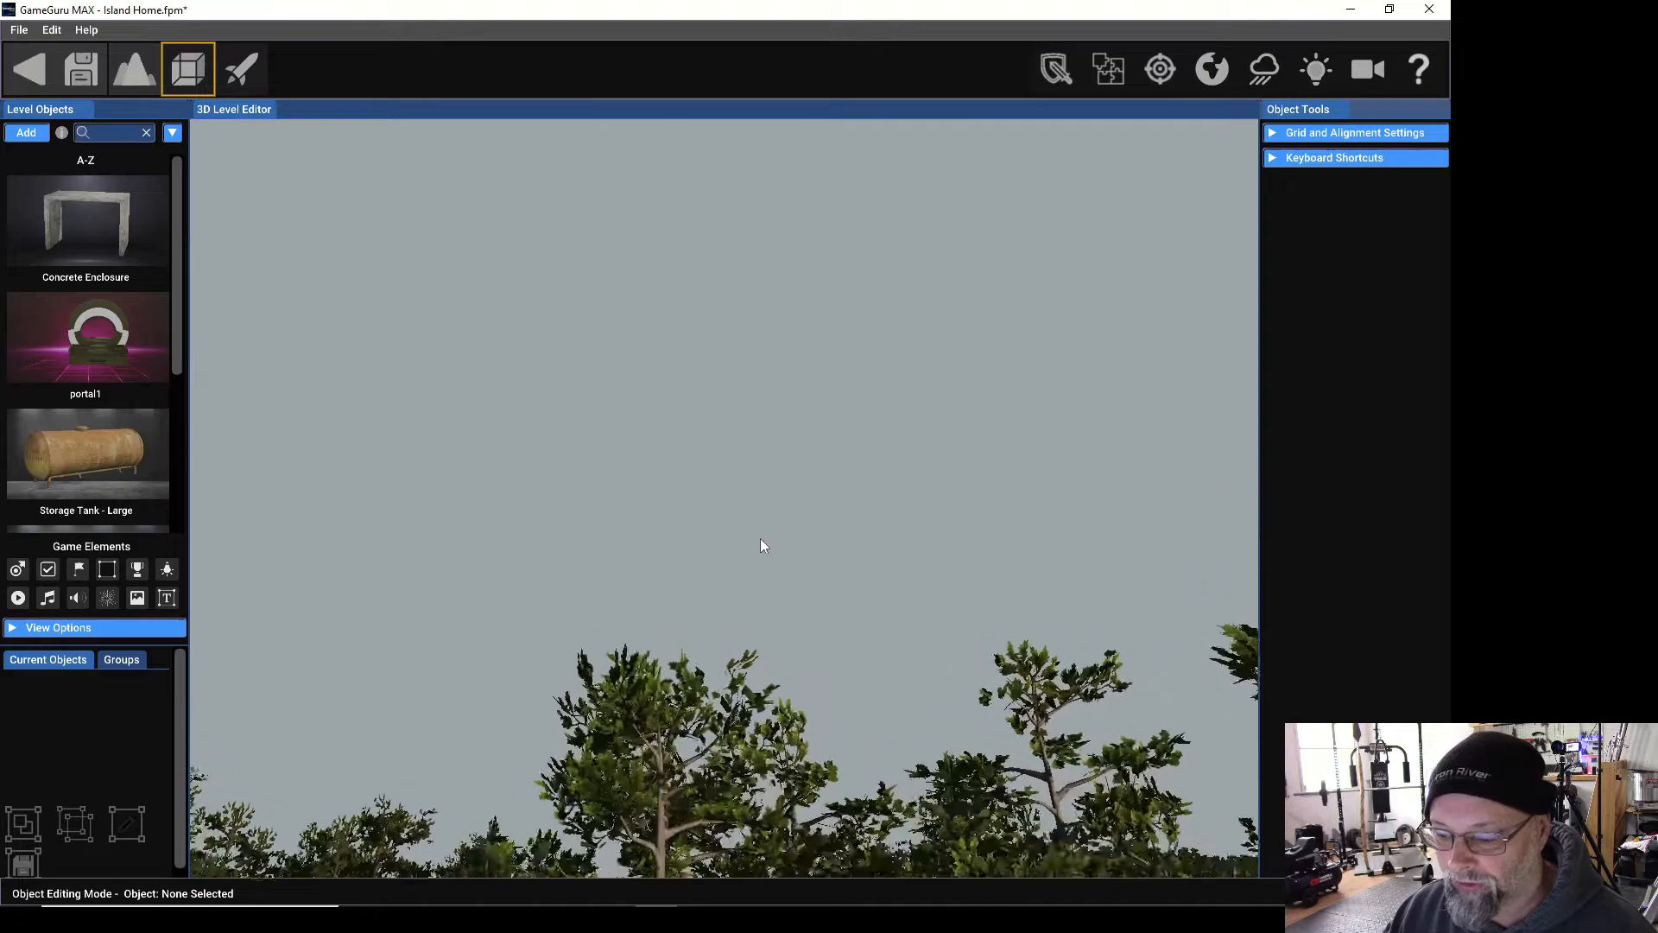
{"action": "right_click_drag", "start_coordinate": [688, 600], "coordinate": [700, 388]}
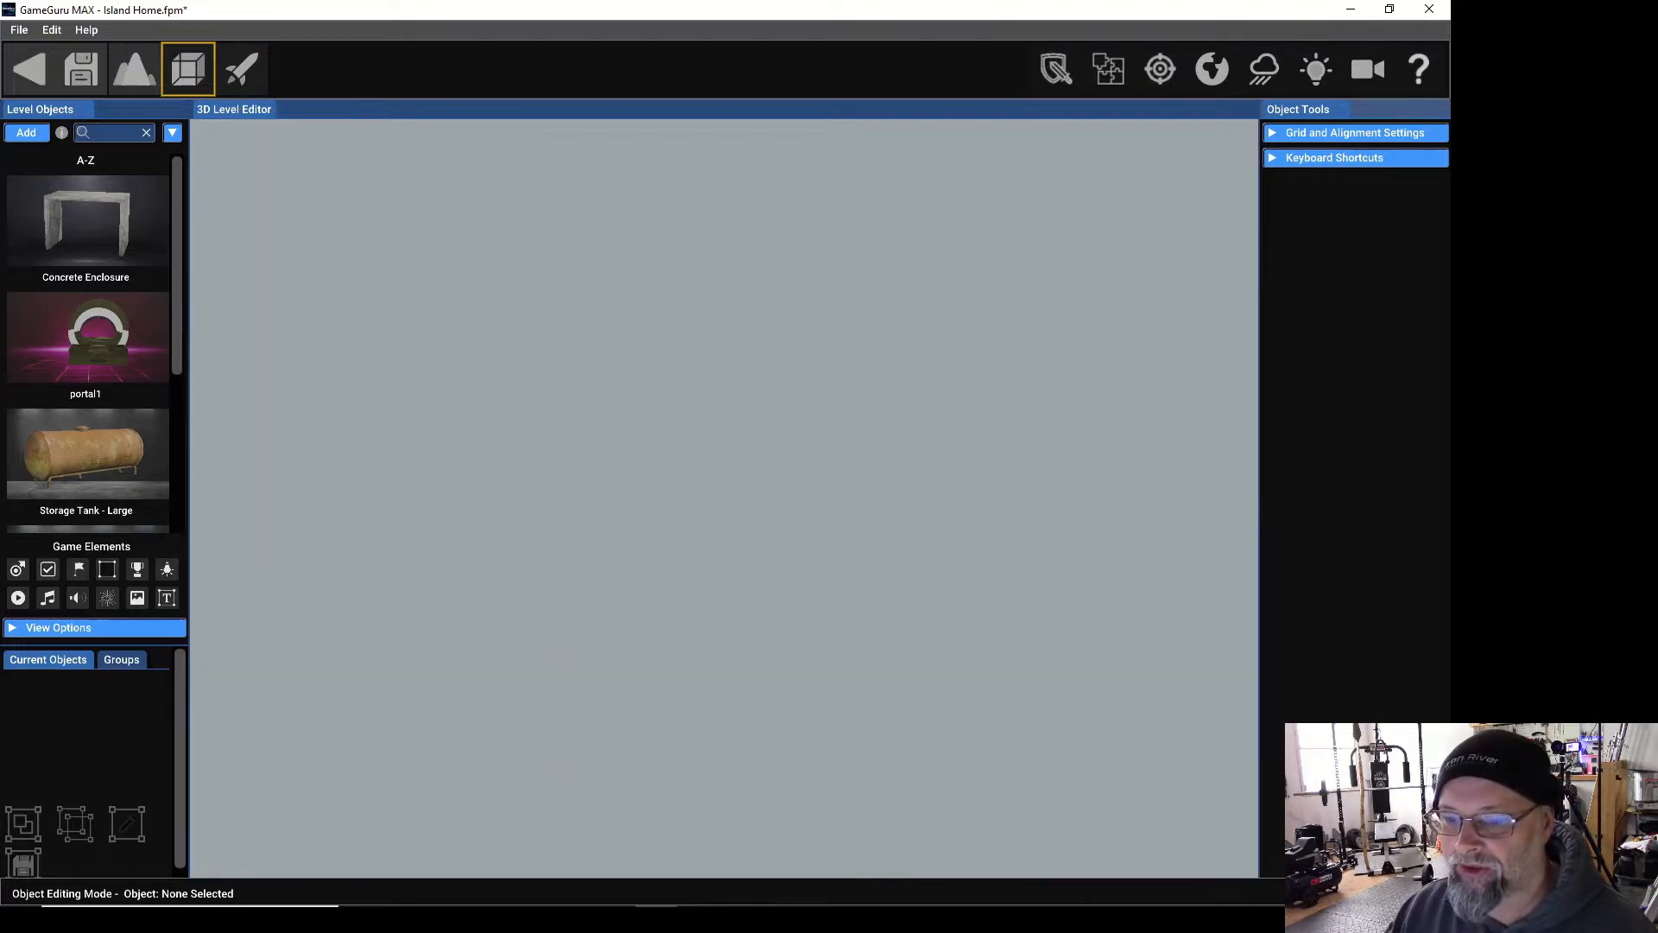
{"action": "right_click_drag", "start_coordinate": [699, 389], "coordinate": [701, 674]}
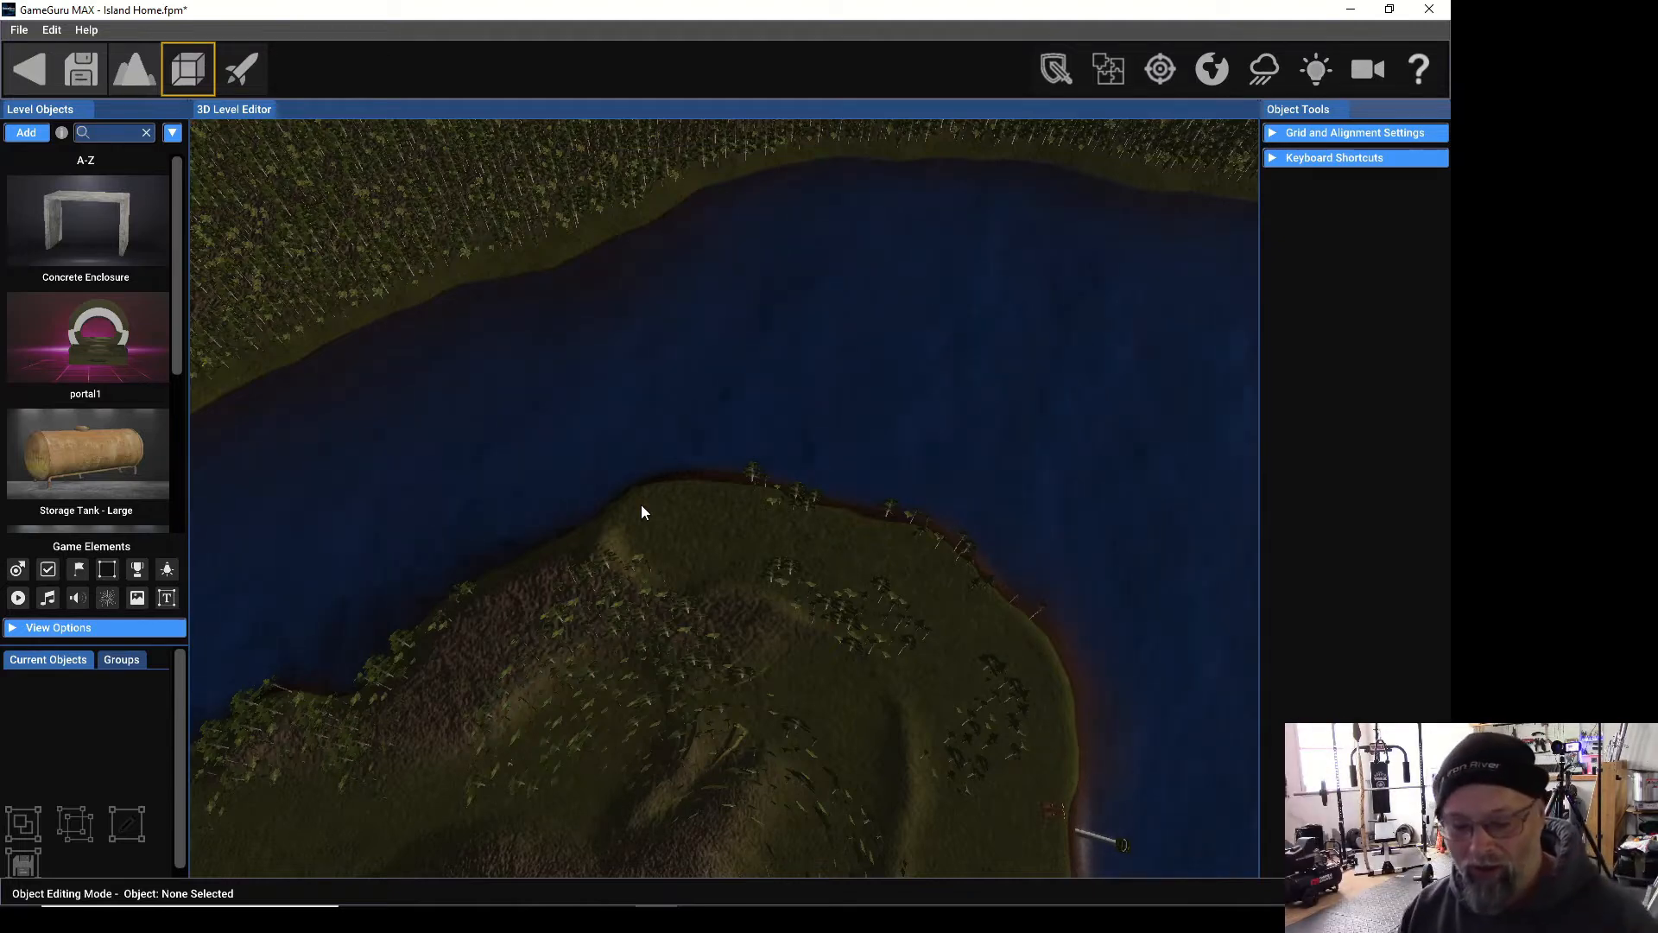
{"action": "middle_click_drag", "start_coordinate": [641, 506], "coordinate": [508, 480]}
{"action": "scroll", "coordinate": [523, 658], "scroll_direction": "down", "scroll_amount": 10}
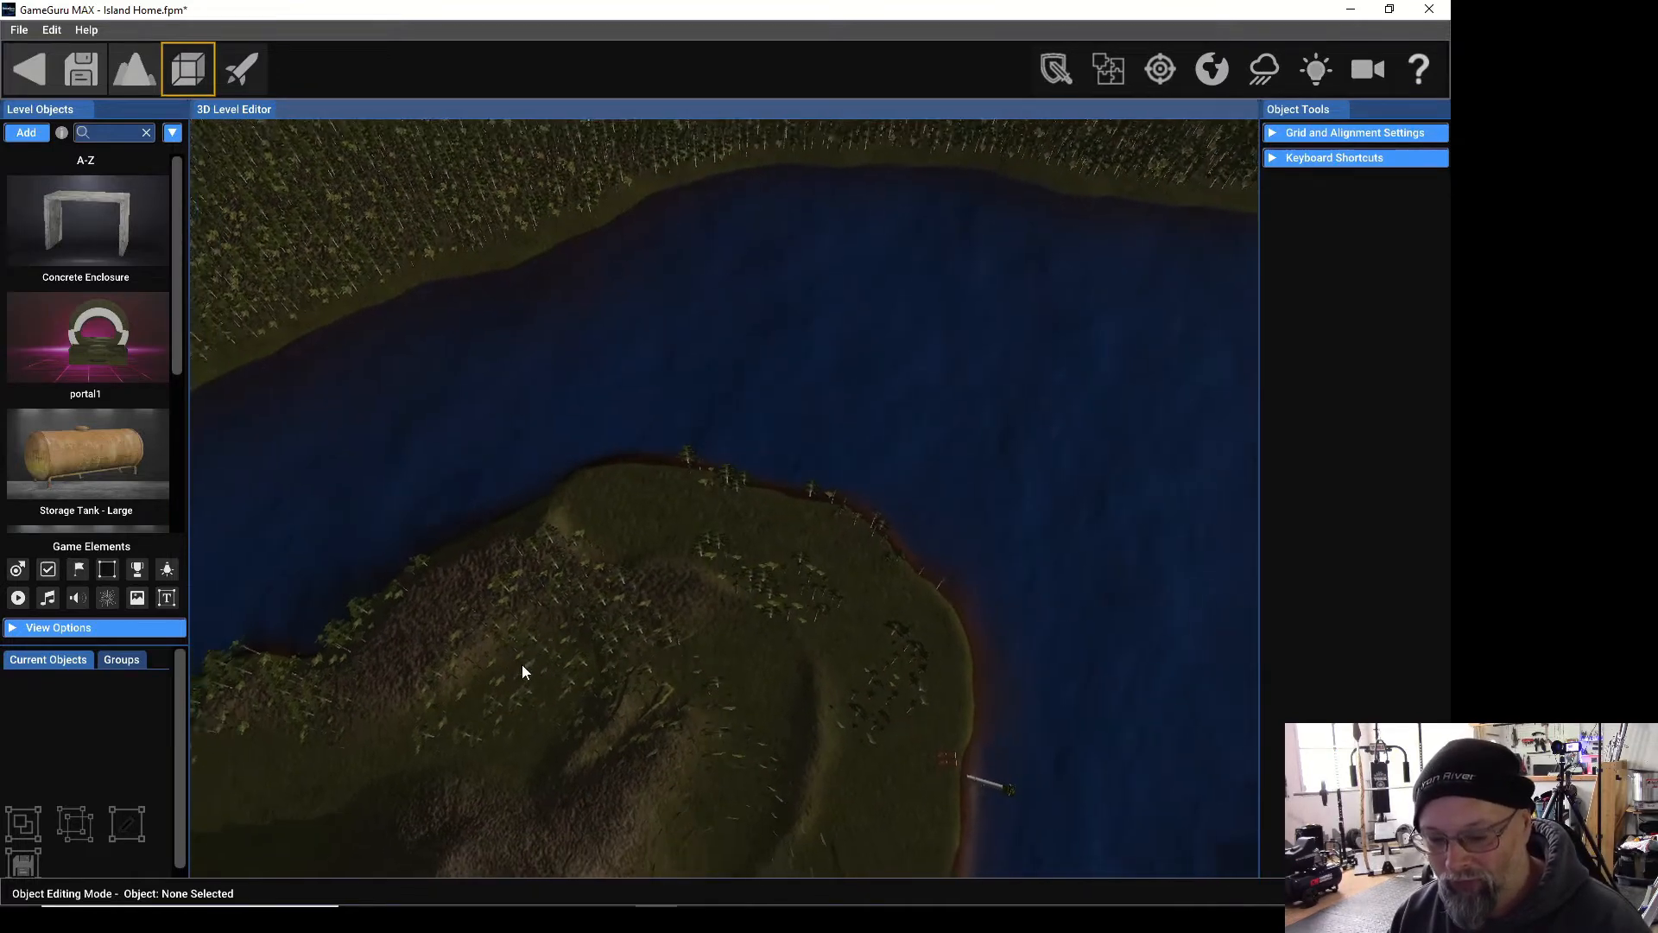
{"action": "scroll", "coordinate": [484, 753], "scroll_direction": "down", "scroll_amount": 10}
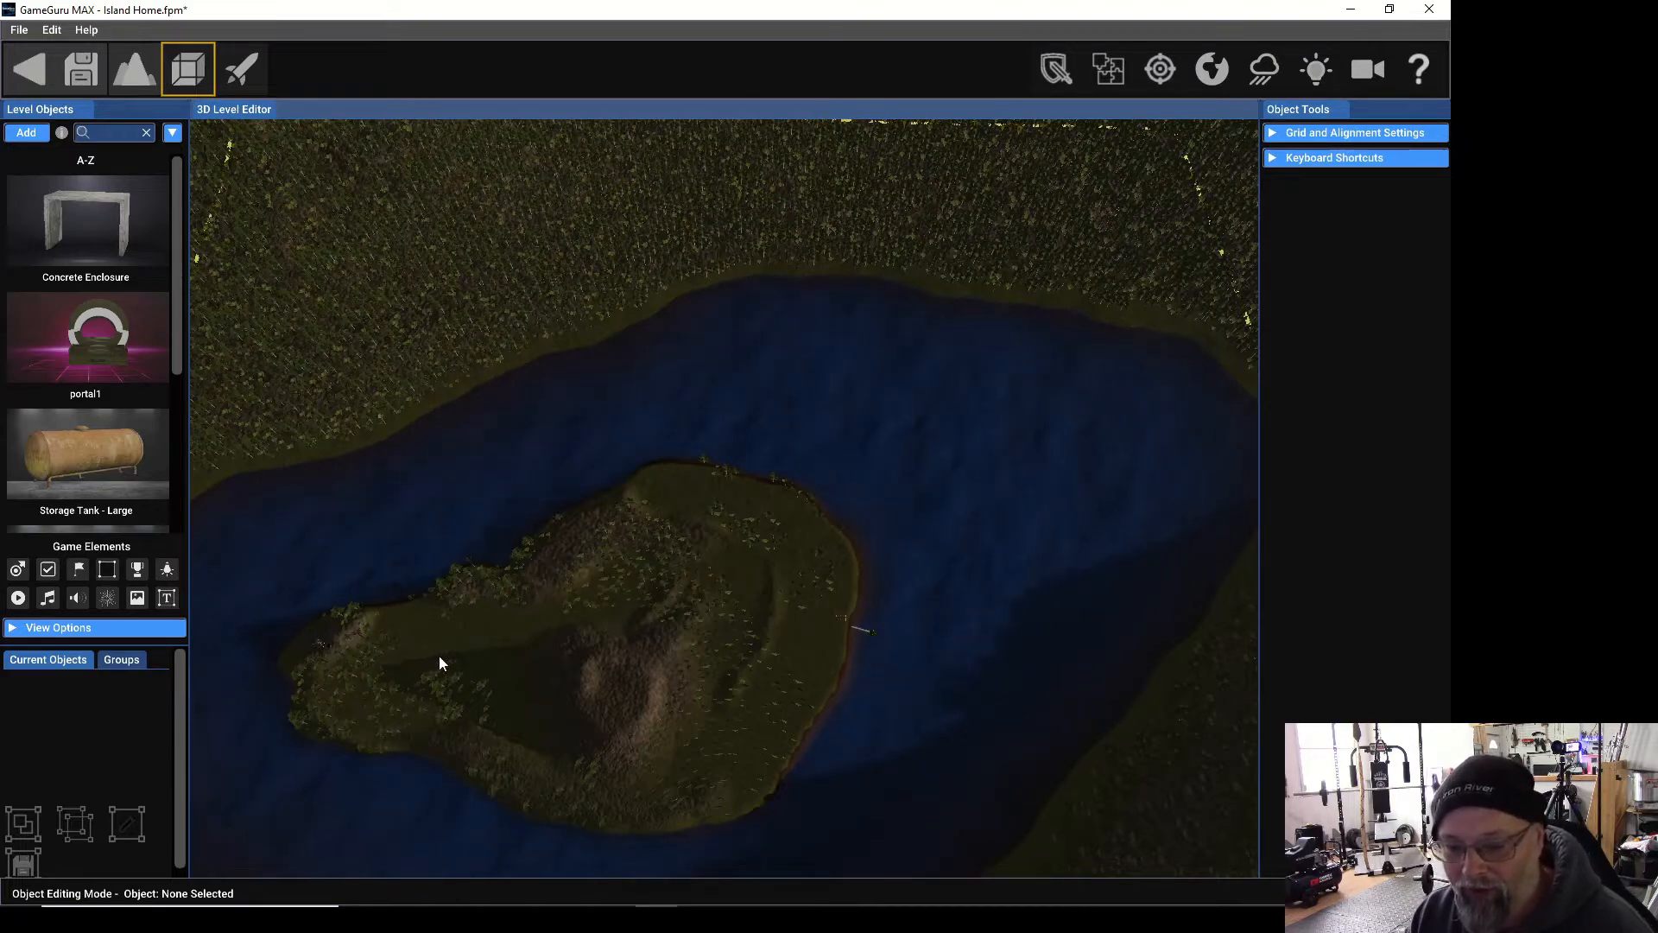
{"action": "right_click_drag", "start_coordinate": [438, 656], "coordinate": [324, 574]}
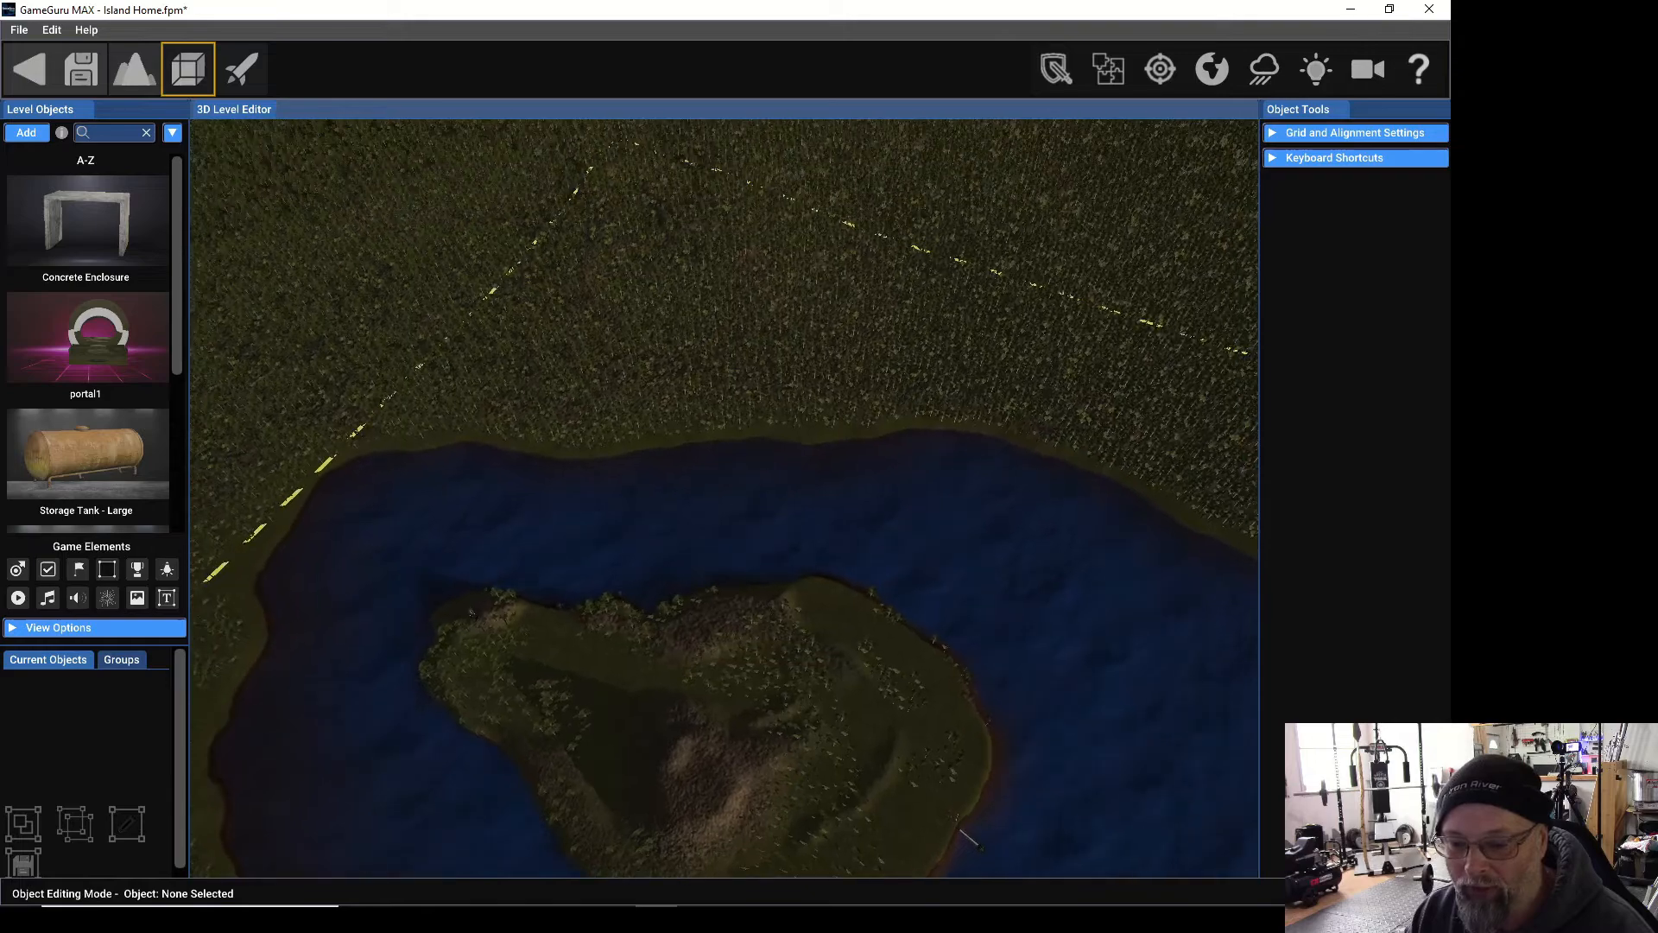
Examine the bare clearing among the trees on the island's high ground as a spot for objects.
{"action": "key", "text": "w"}
{"action": "right_click_drag", "start_coordinate": [525, 659], "coordinate": [506, 722]}
{"action": "key", "text": "w"}
{"action": "key", "text": "w"}
{"action": "key", "text": "w"}
{"action": "key", "text": "w"}
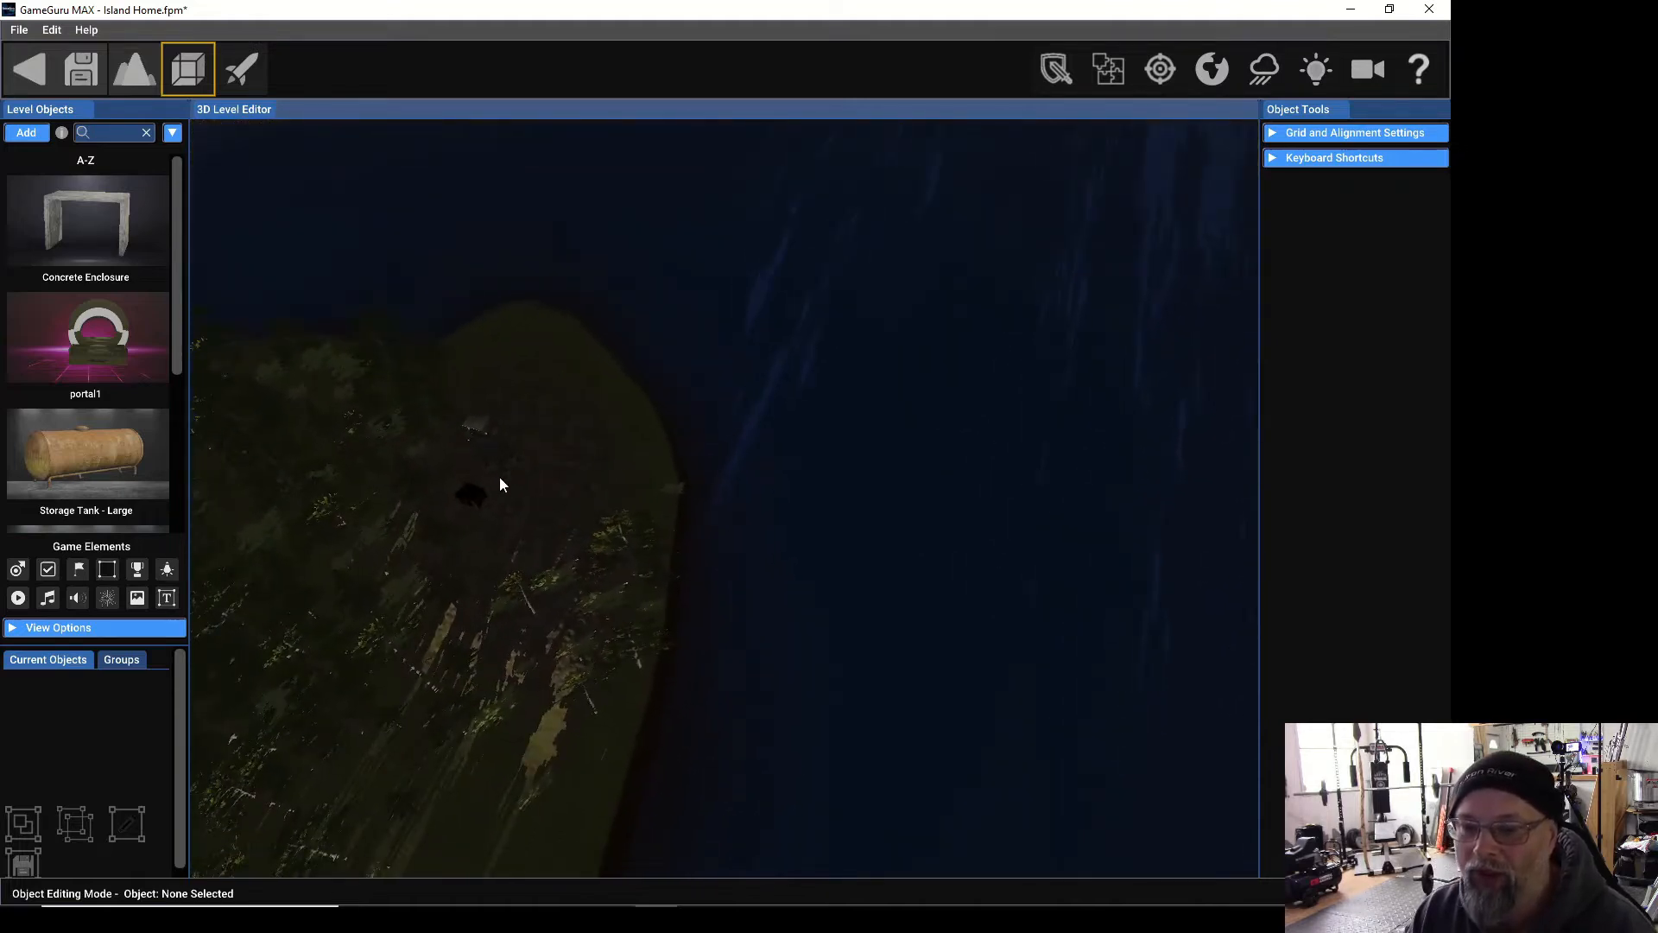
{"action": "right_click_drag", "start_coordinate": [486, 562], "coordinate": [393, 509]}
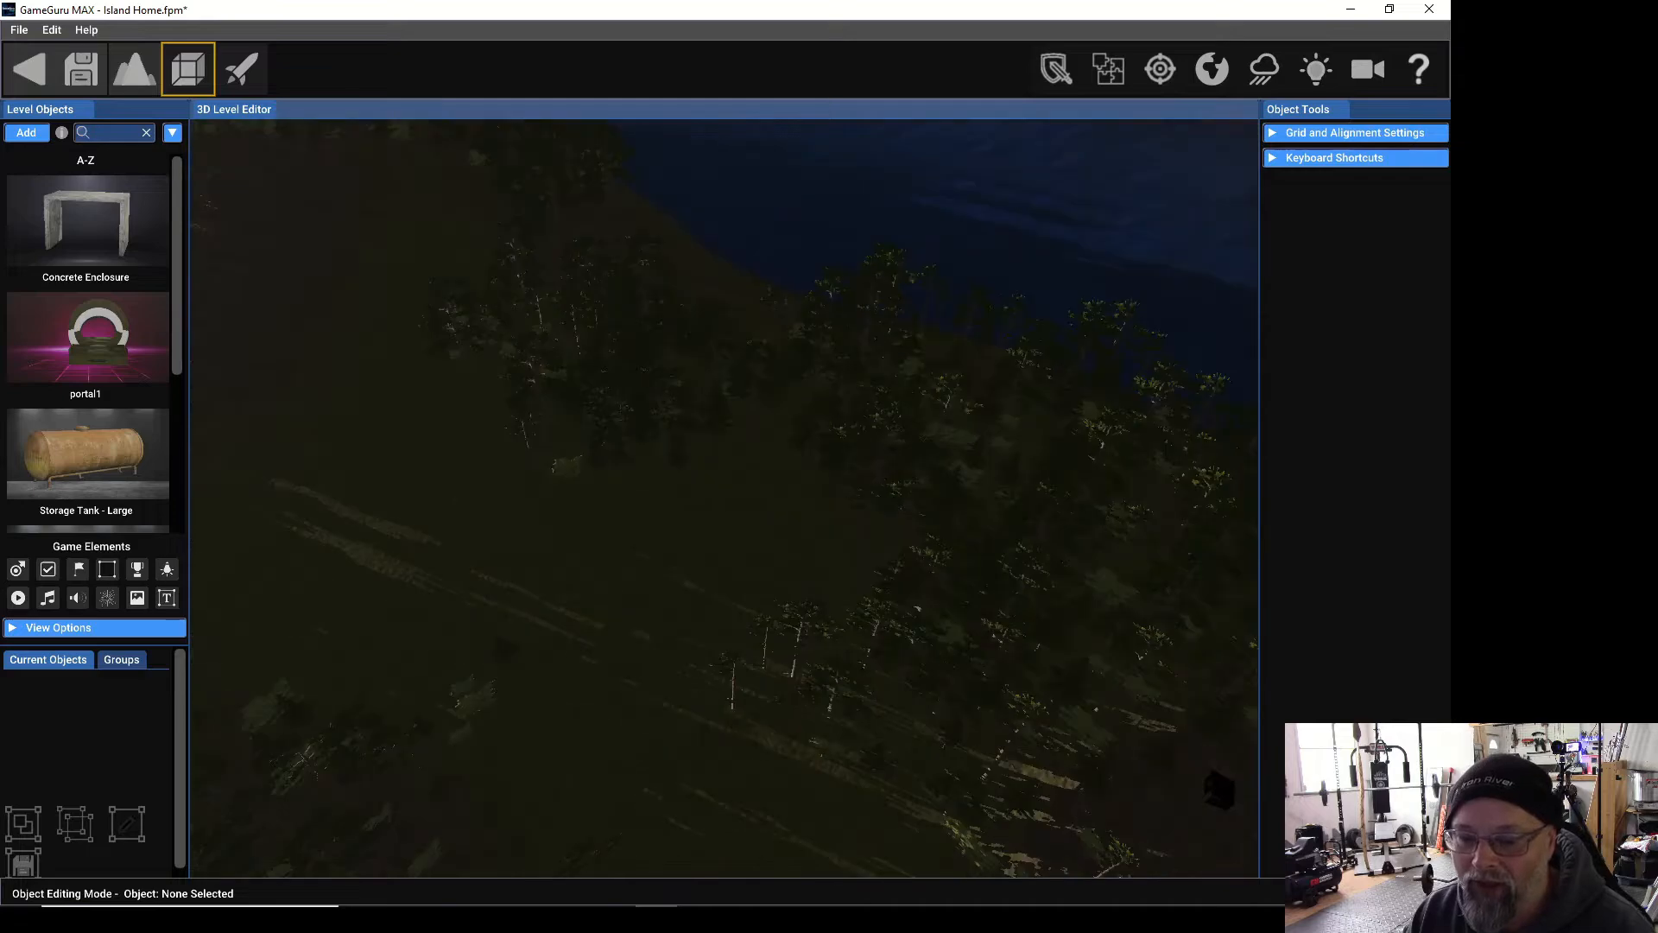
{"action": "right_click_drag", "start_coordinate": [492, 593], "coordinate": [457, 480]}
{"action": "scroll", "coordinate": [665, 524], "scroll_direction": "up", "scroll_amount": 10}
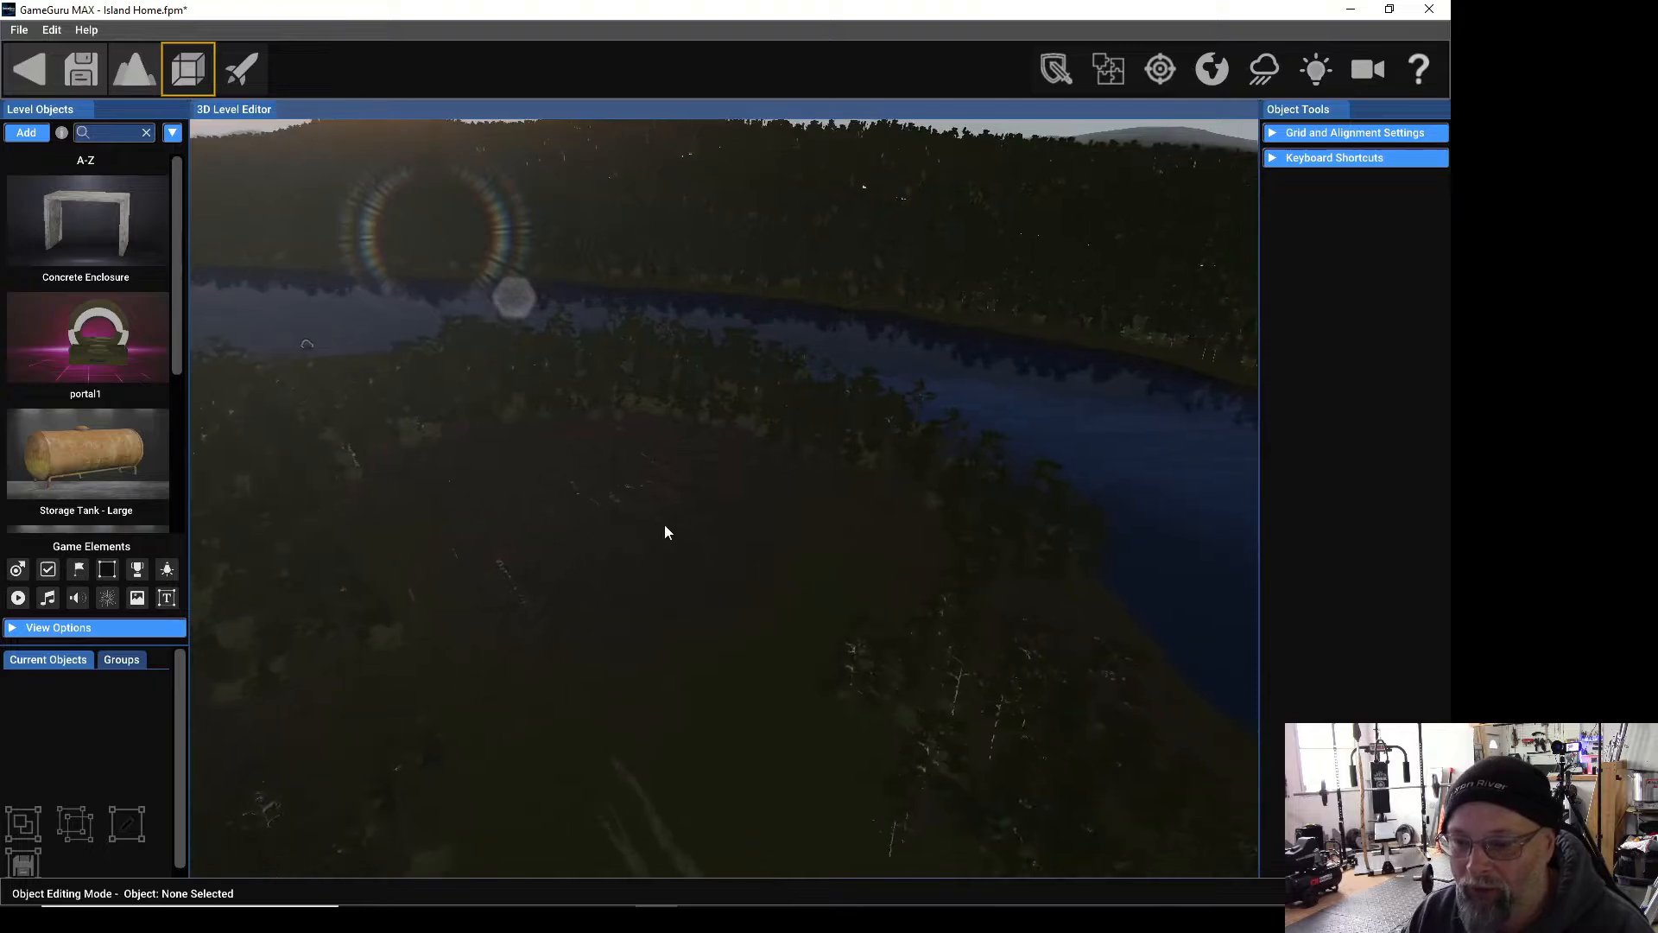
{"action": "right_click_drag", "start_coordinate": [501, 525], "coordinate": [464, 496]}
{"action": "key", "text": "w"}
{"action": "key", "text": "w"}
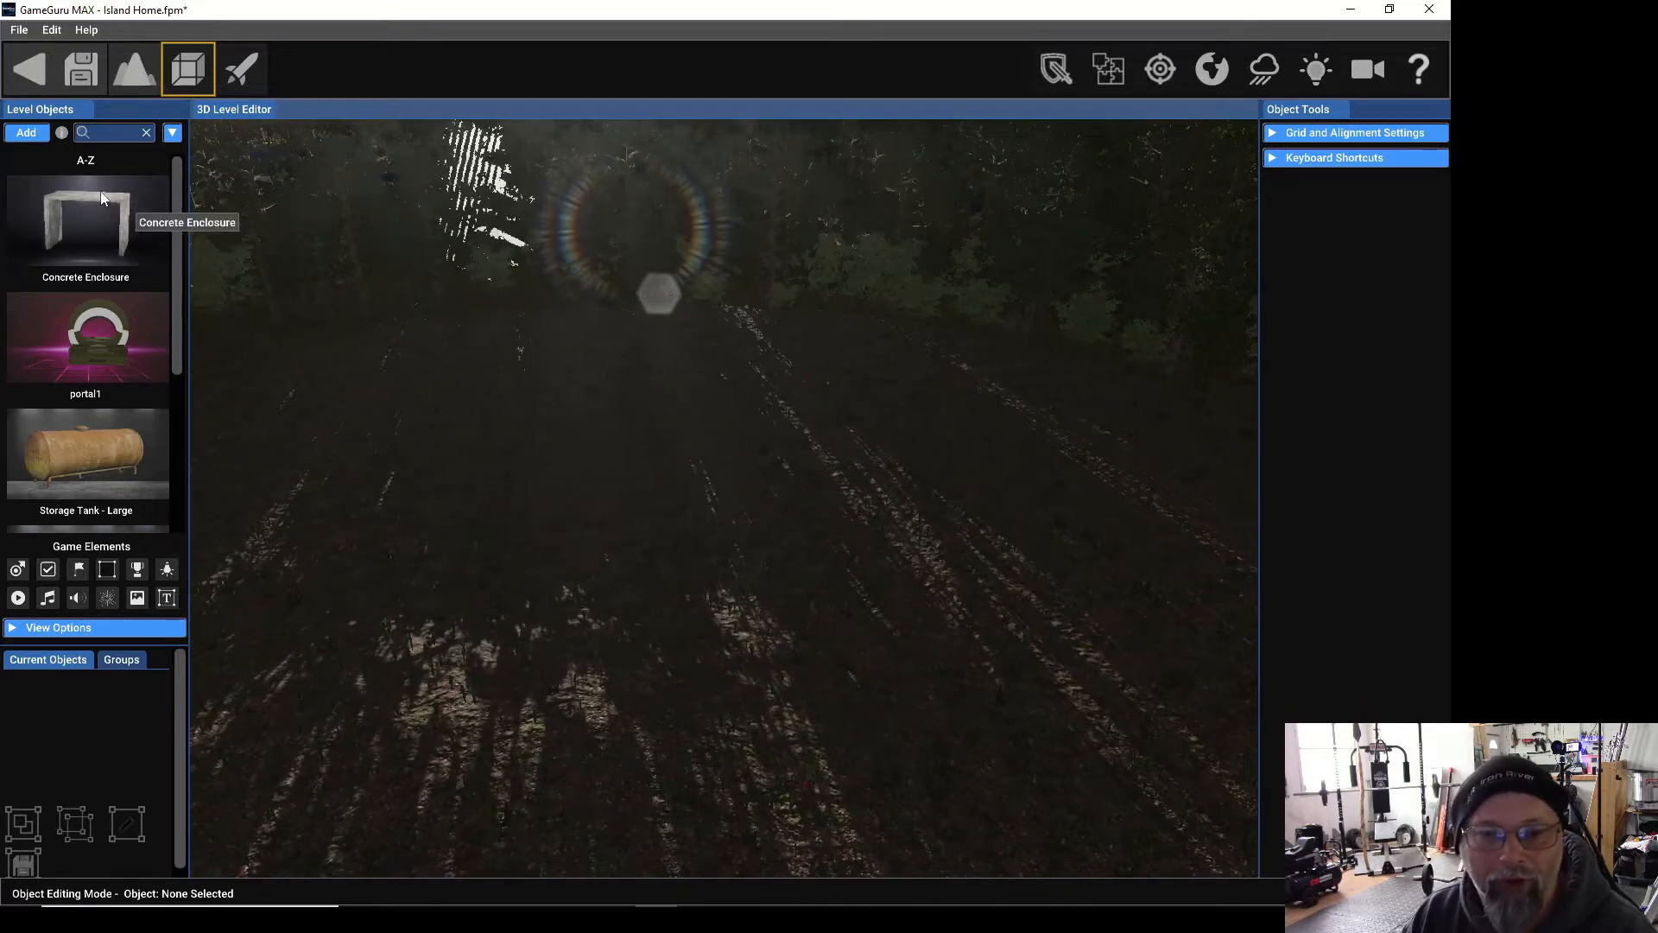
Choose the Rusted Structure - Windmill from the Shanty-town Collection in the object library.
{"action": "left_click", "coordinate": [26, 134]}
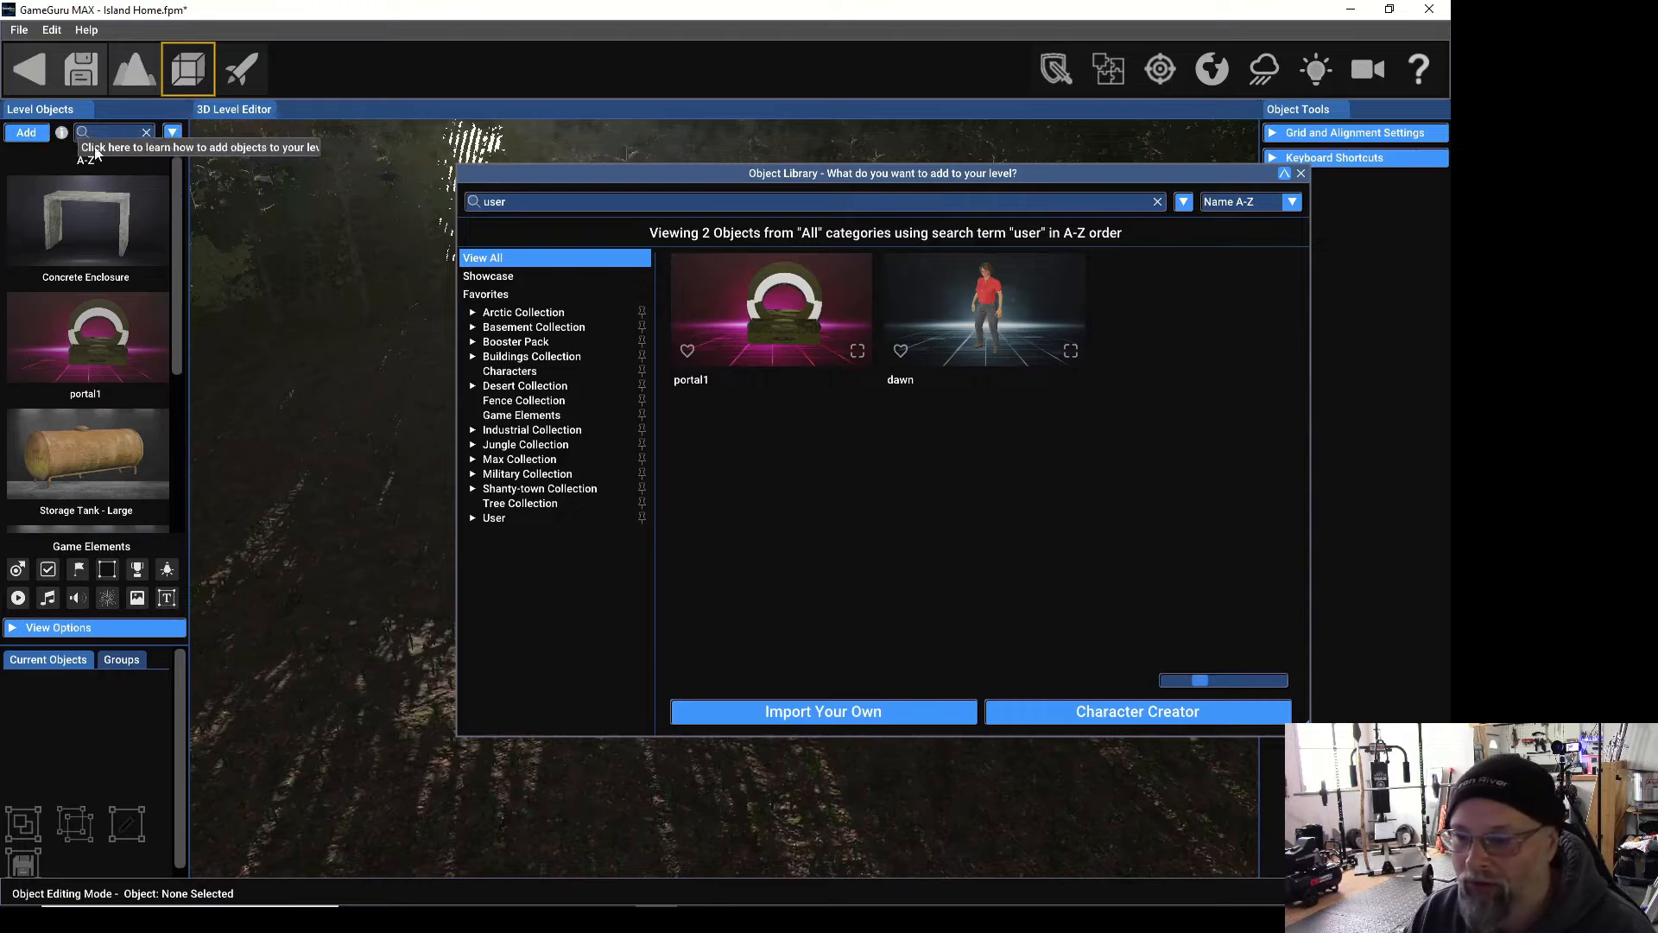
{"action": "left_click", "coordinate": [473, 490]}
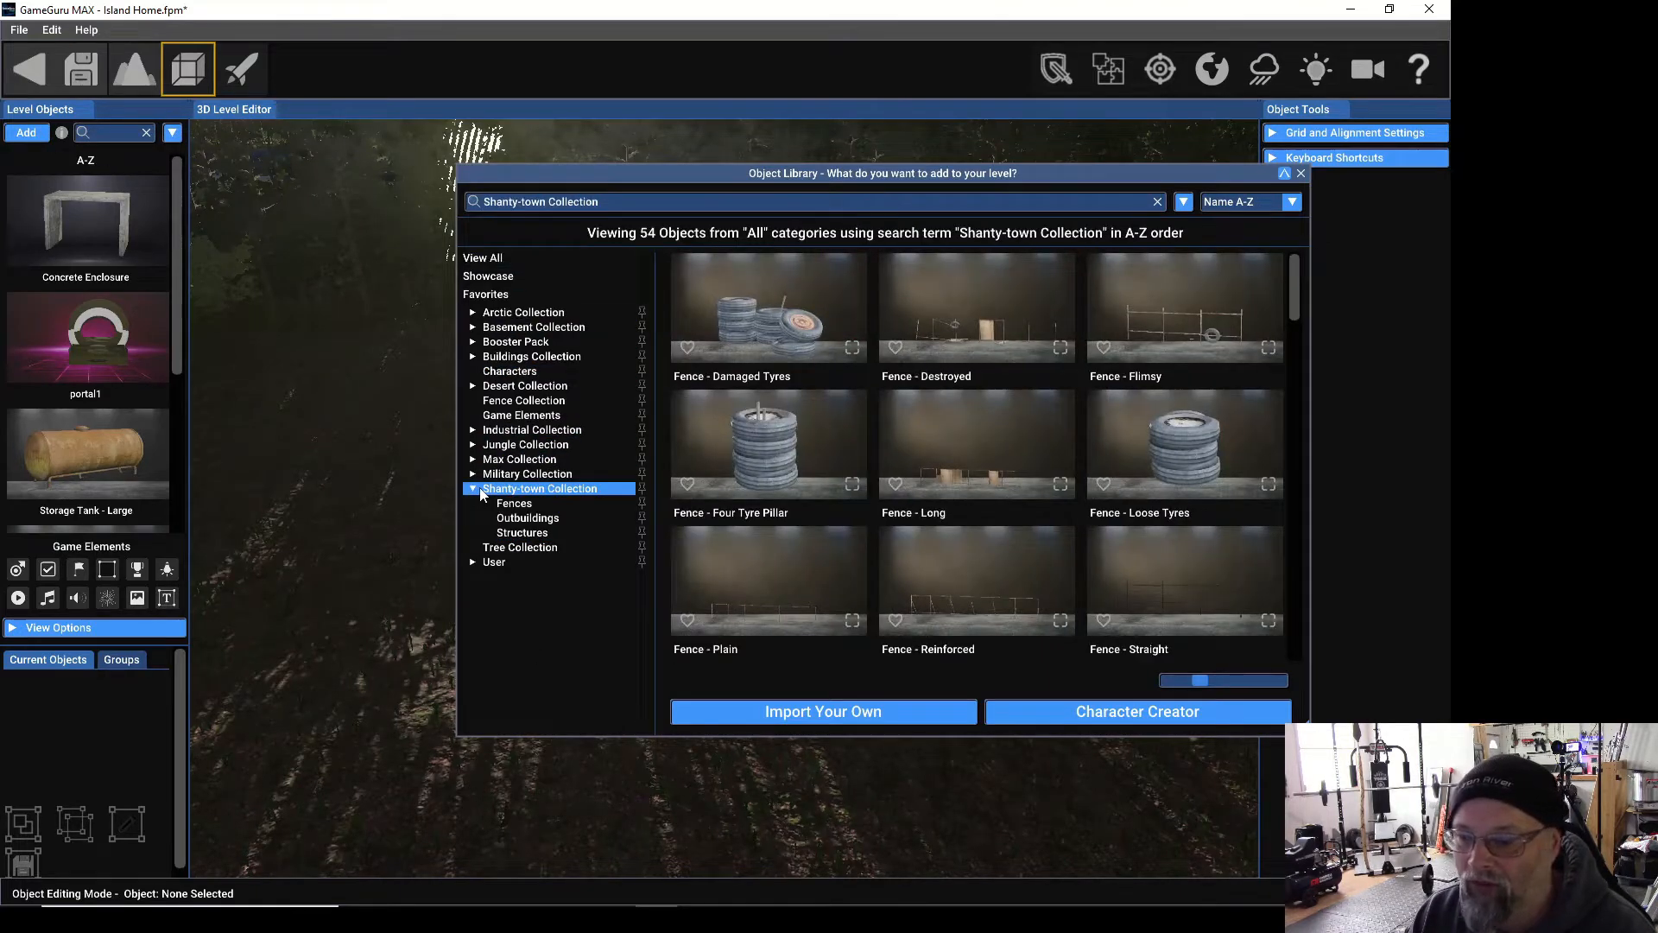
{"action": "scroll", "coordinate": [964, 406], "scroll_direction": "down", "scroll_amount": 6}
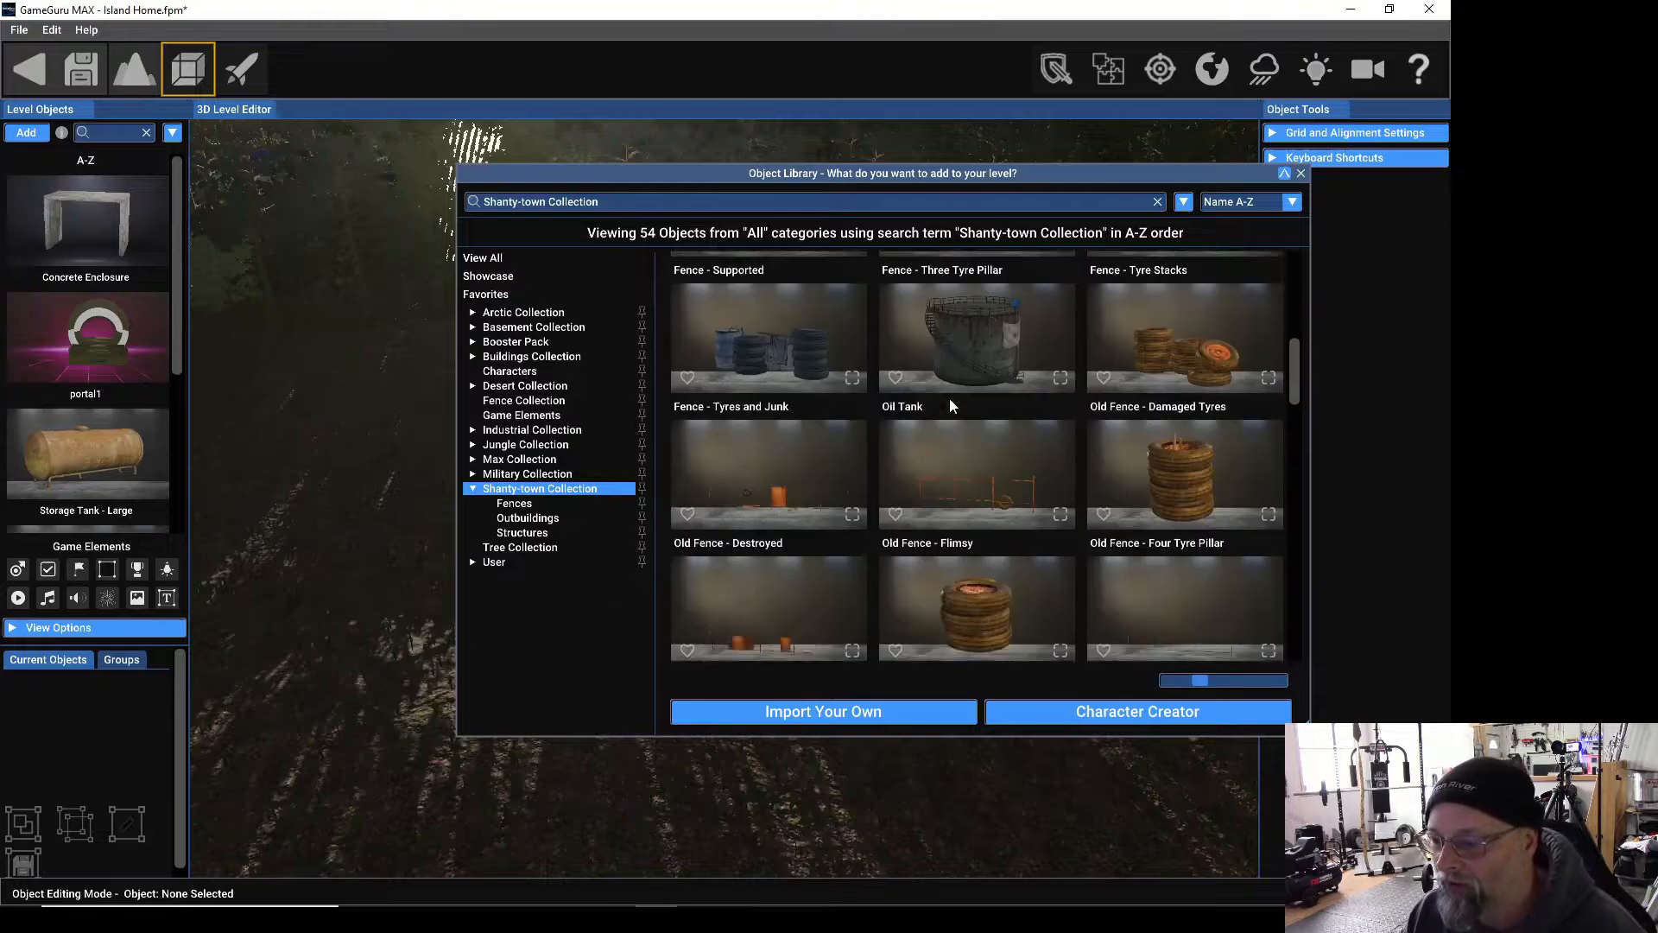
{"action": "scroll", "coordinate": [946, 404], "scroll_direction": "down", "scroll_amount": 9}
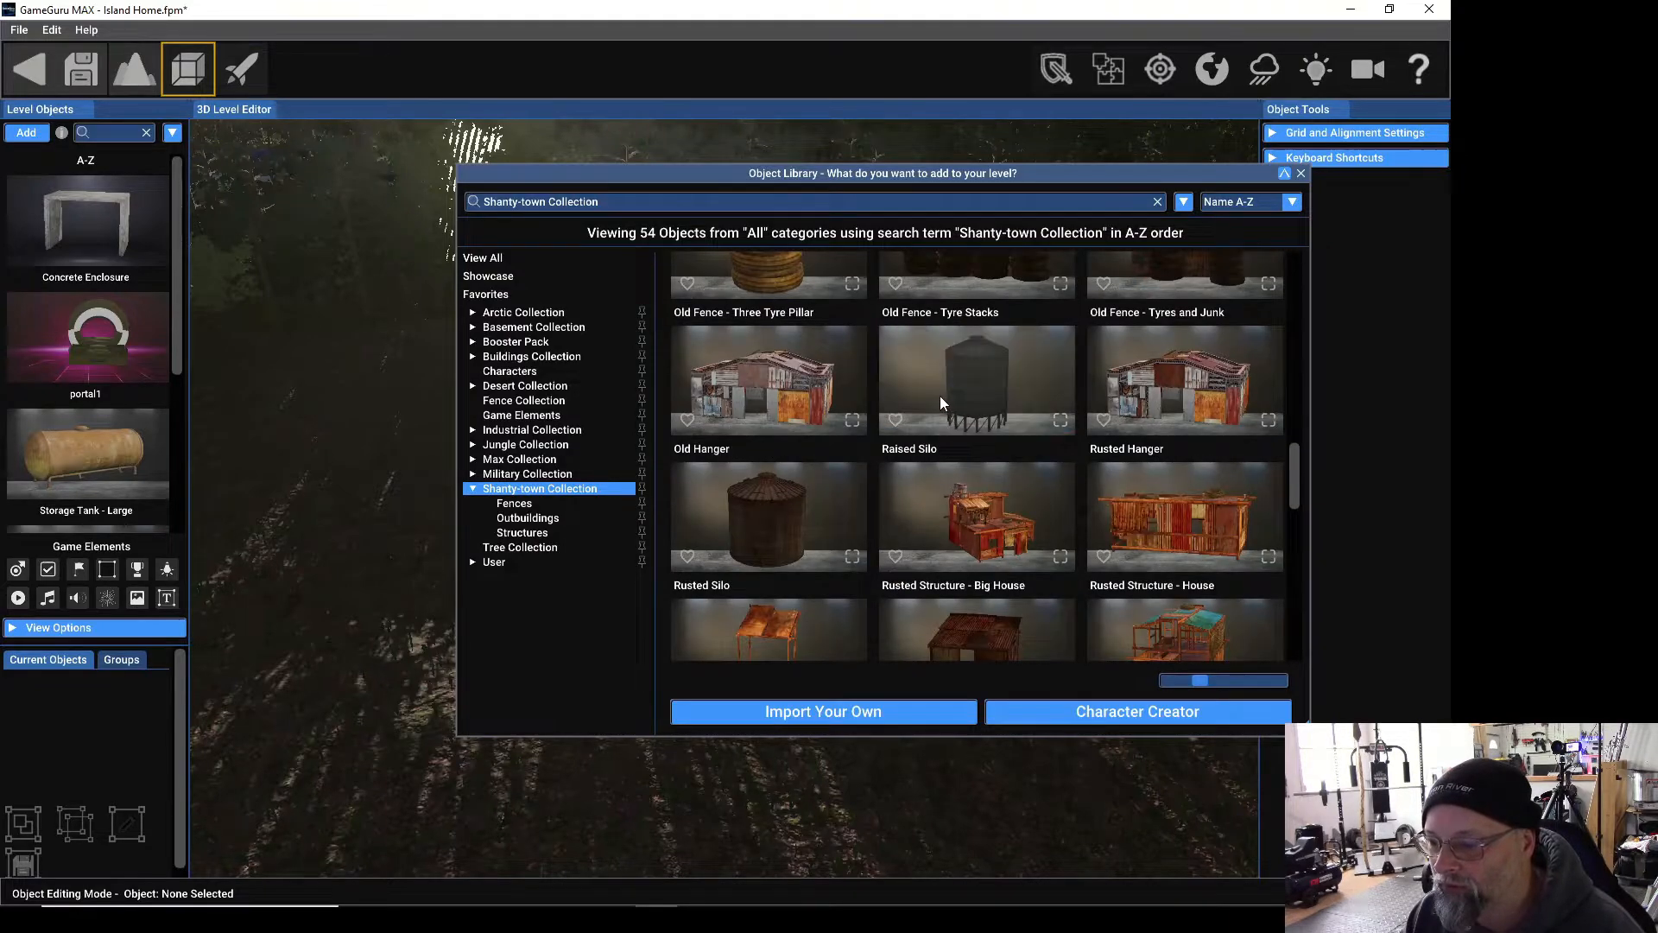
{"action": "scroll", "coordinate": [940, 403], "scroll_direction": "down", "scroll_amount": 1}
{"action": "scroll", "coordinate": [937, 396], "scroll_direction": "up", "scroll_amount": 2}
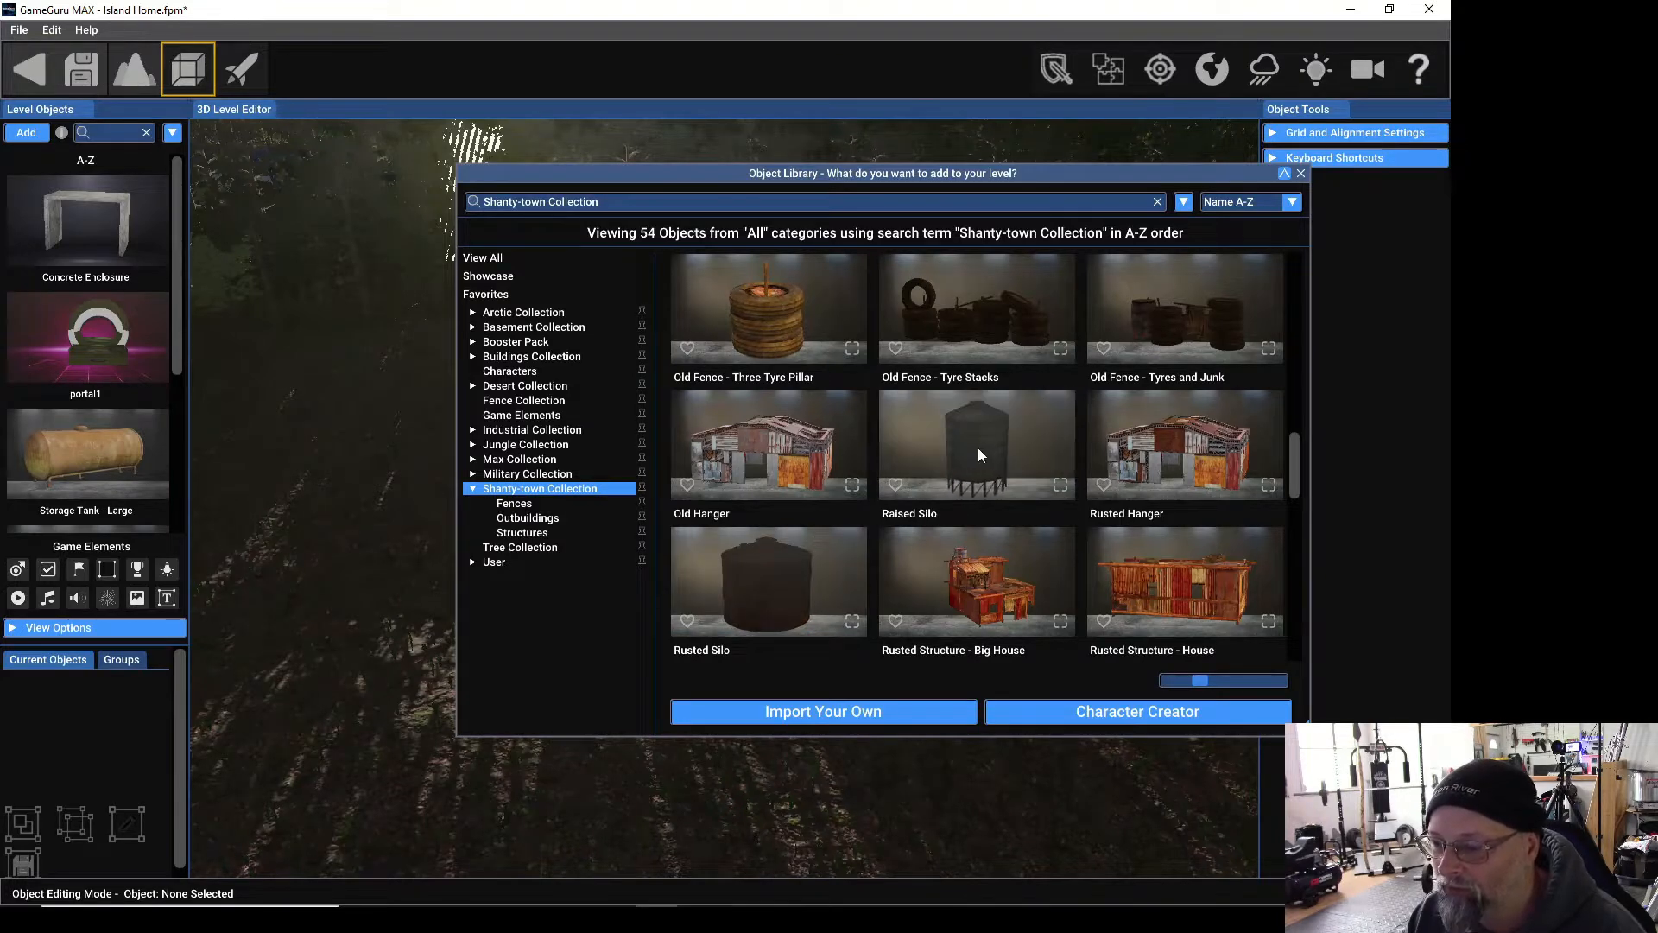
{"action": "scroll", "coordinate": [978, 447], "scroll_direction": "up", "scroll_amount": 4}
{"action": "scroll", "coordinate": [978, 447], "scroll_direction": "down", "scroll_amount": 7}
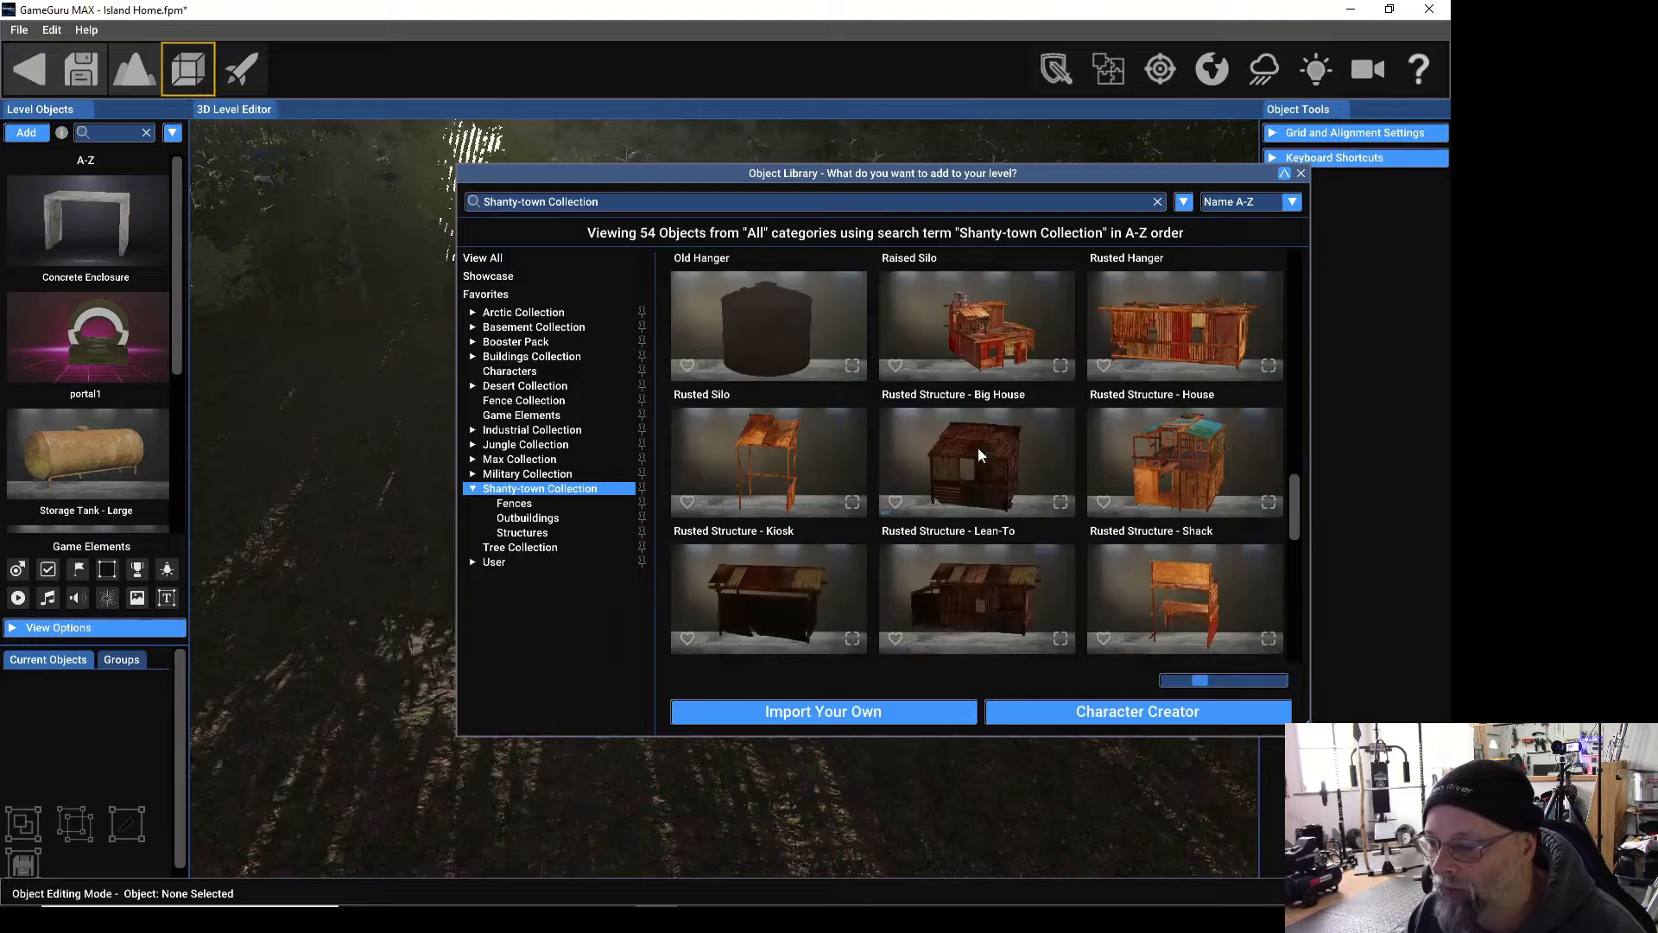
{"action": "scroll", "coordinate": [978, 448], "scroll_direction": "down", "scroll_amount": 5}
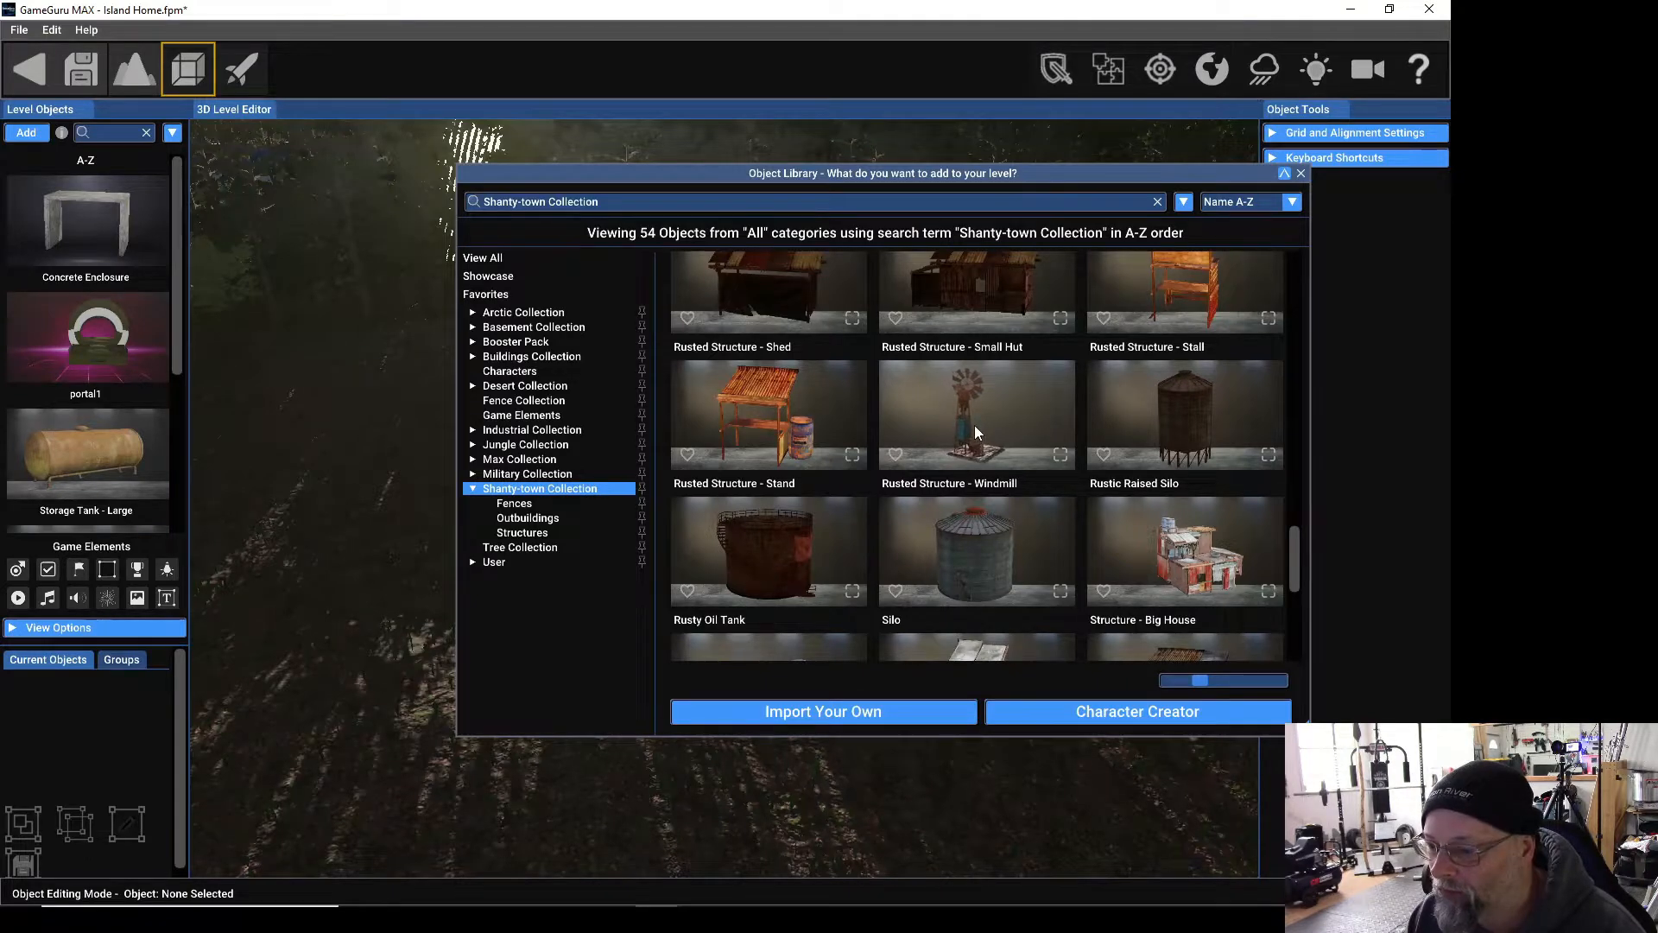
{"action": "left_click", "coordinate": [975, 425]}
{"action": "left_click", "coordinate": [970, 426]}
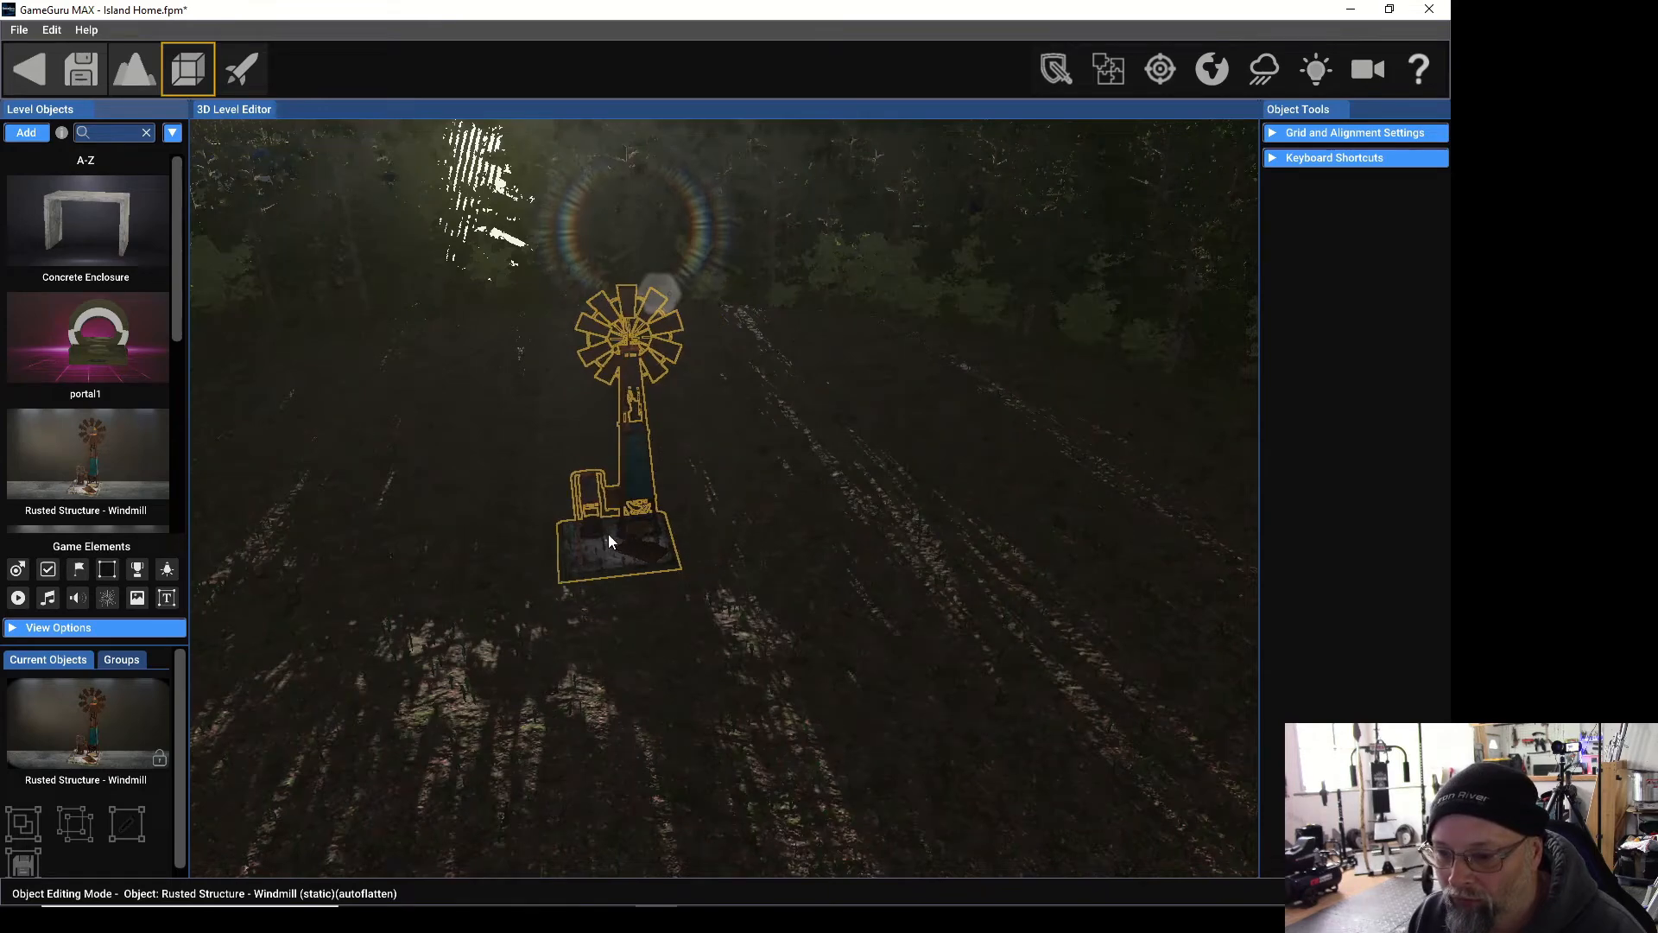
Place the windmill on the bare ground in the far half of the hilltop clearing.
{"action": "scroll", "coordinate": [608, 533], "scroll_direction": "down", "scroll_amount": 5}
{"action": "scroll", "coordinate": [620, 503], "scroll_direction": "down", "scroll_amount": 5}
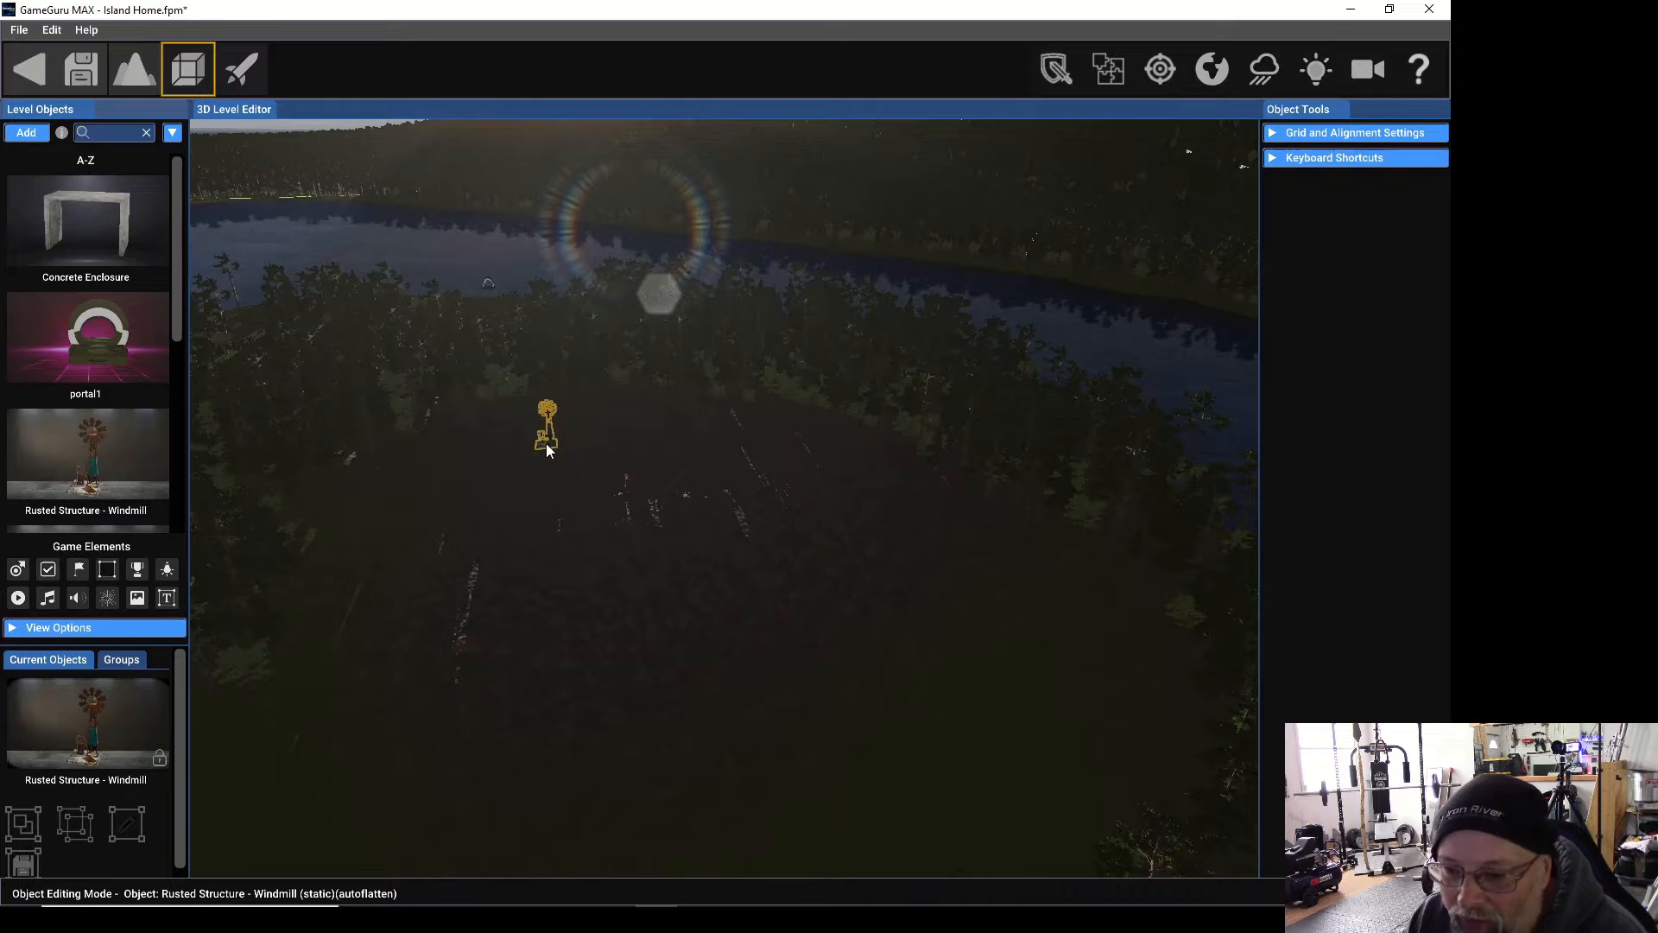
{"action": "left_click", "coordinate": [727, 473]}
{"action": "left_click", "coordinate": [586, 476]}
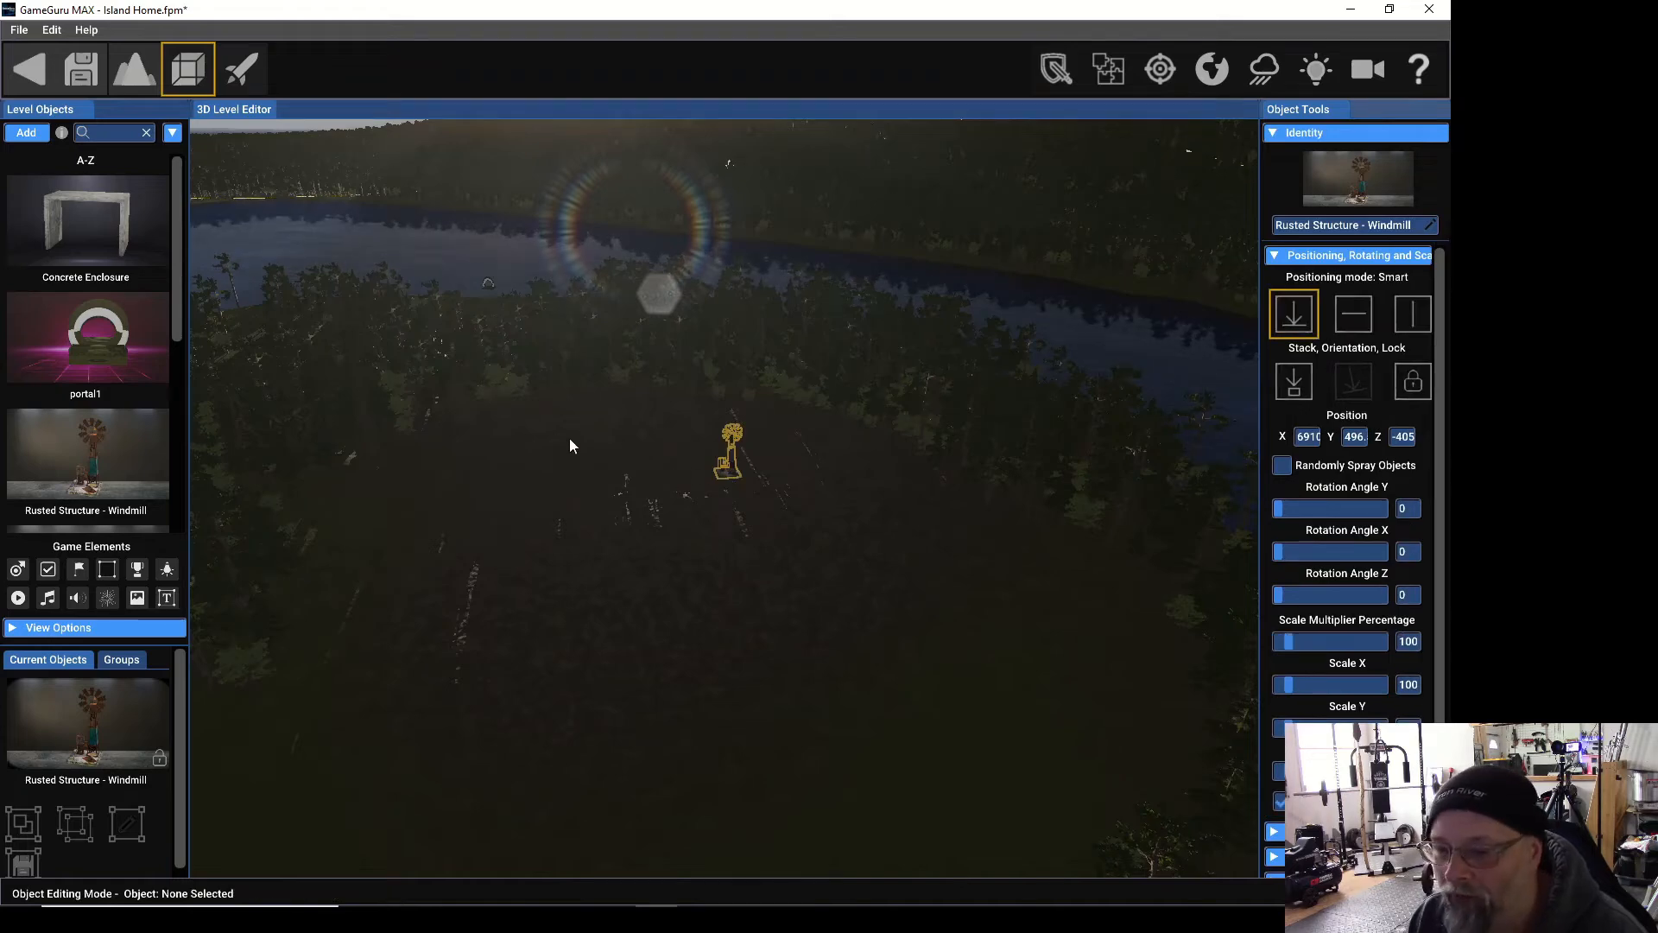
Add the Oil Tank from the Shanty-town Collection and place it in the clearing a short distance from the windmill.
{"action": "left_click", "coordinate": [26, 133]}
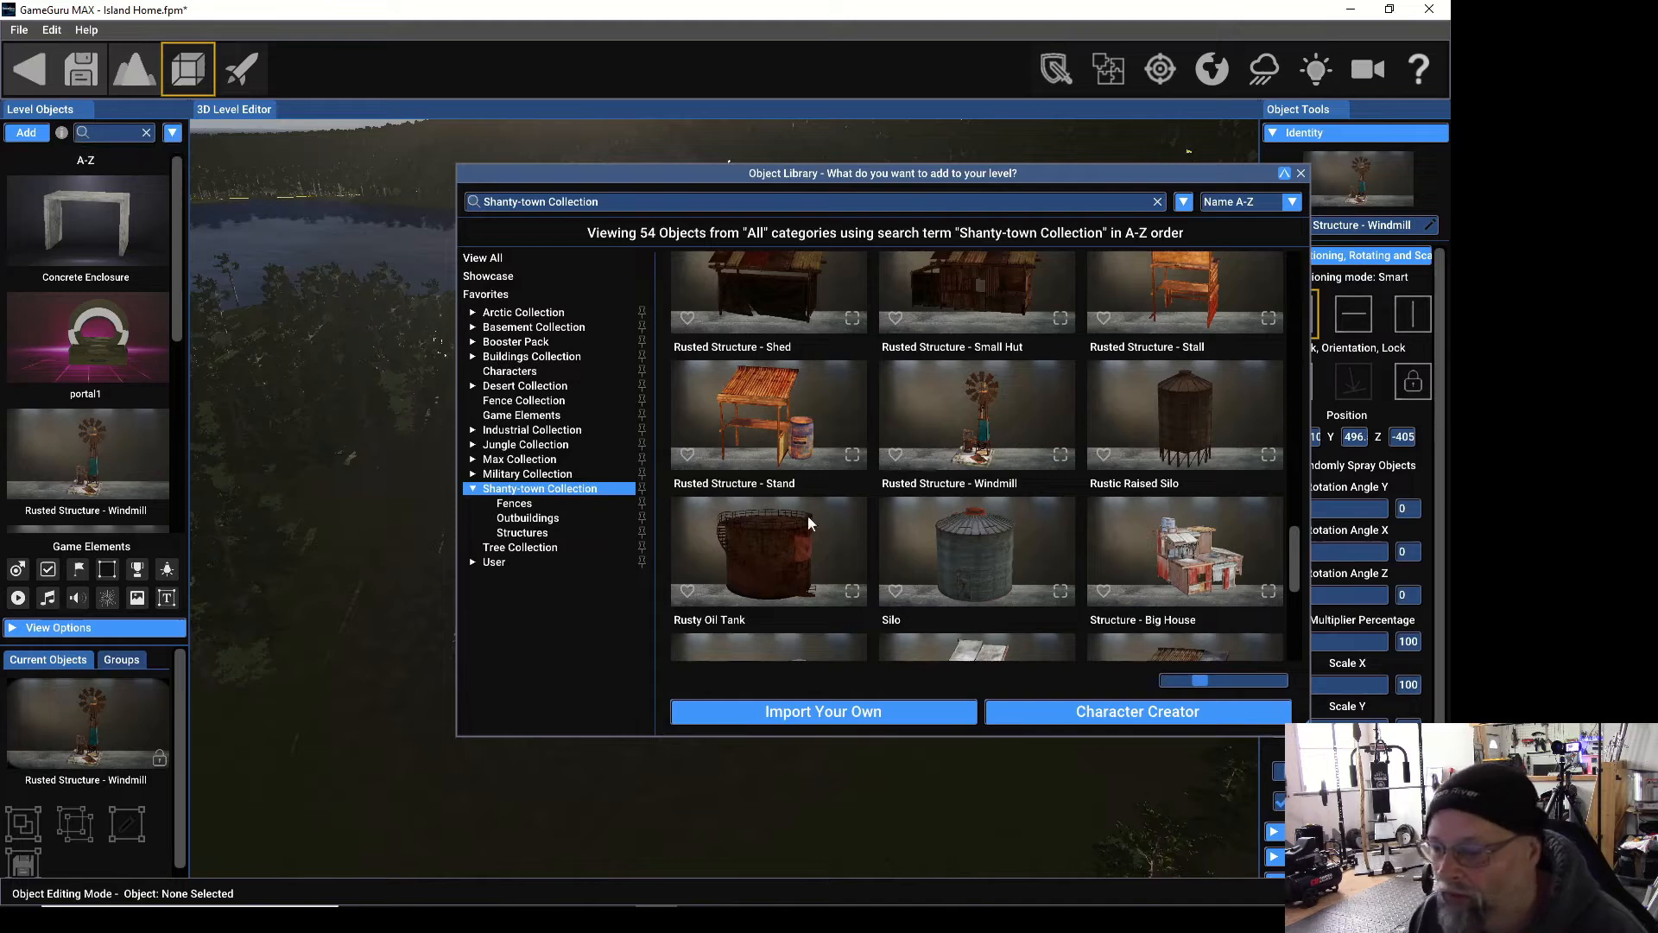
{"action": "scroll", "coordinate": [1159, 437], "scroll_direction": "down", "scroll_amount": 5}
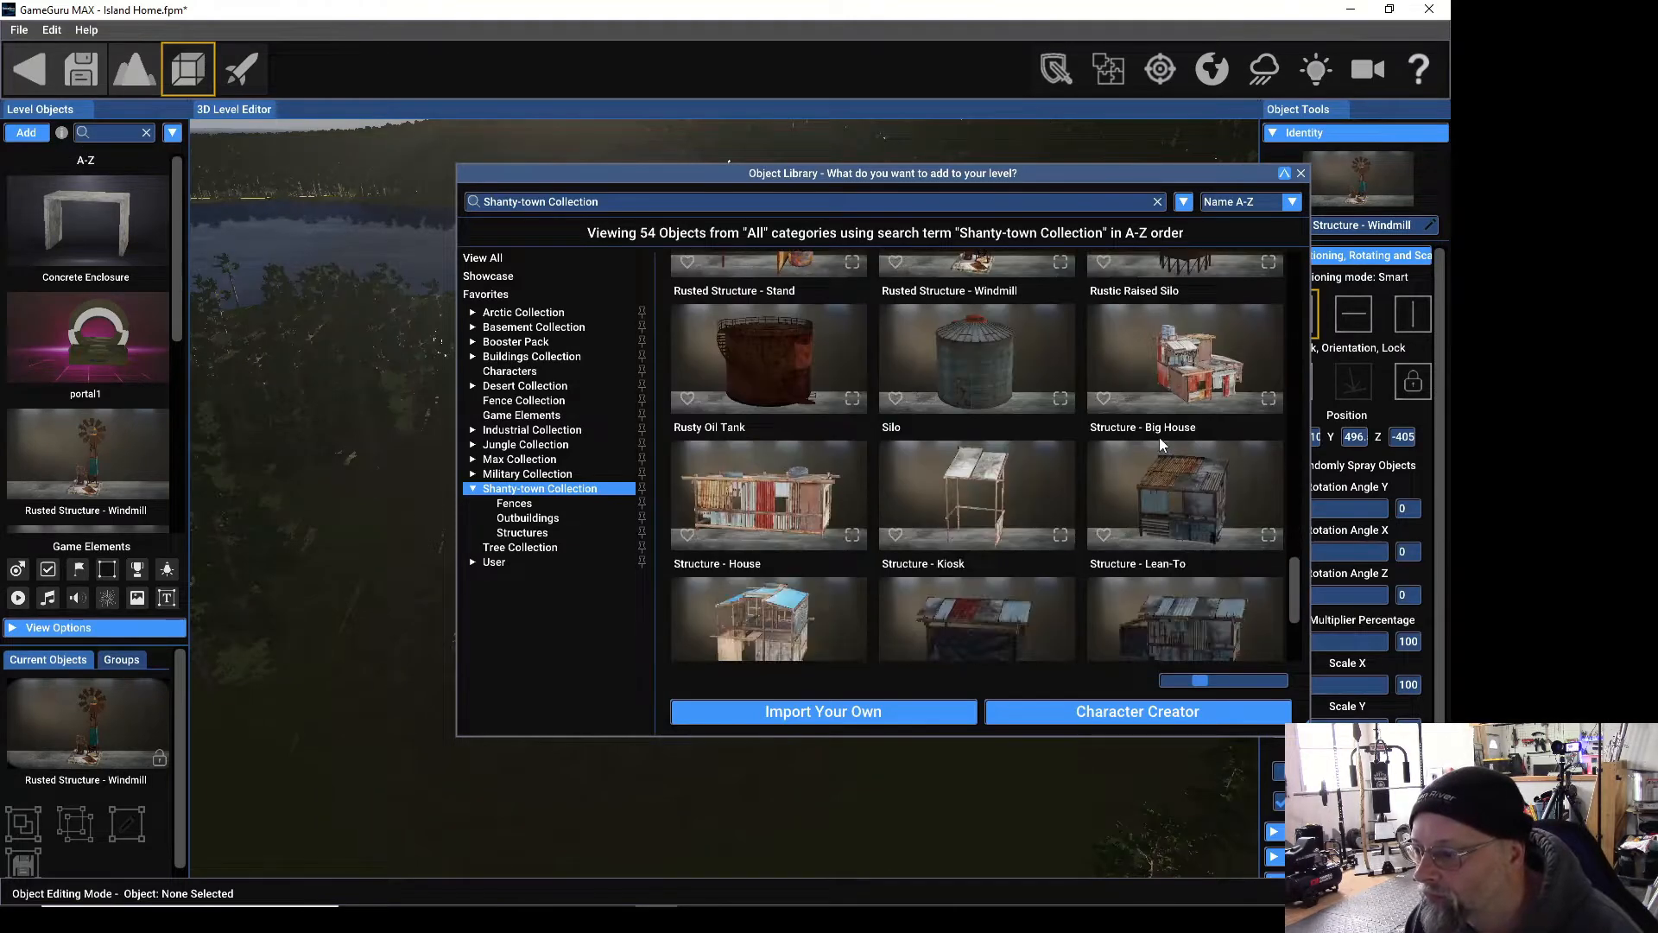
{"action": "scroll", "coordinate": [1074, 481], "scroll_direction": "up", "scroll_amount": 5}
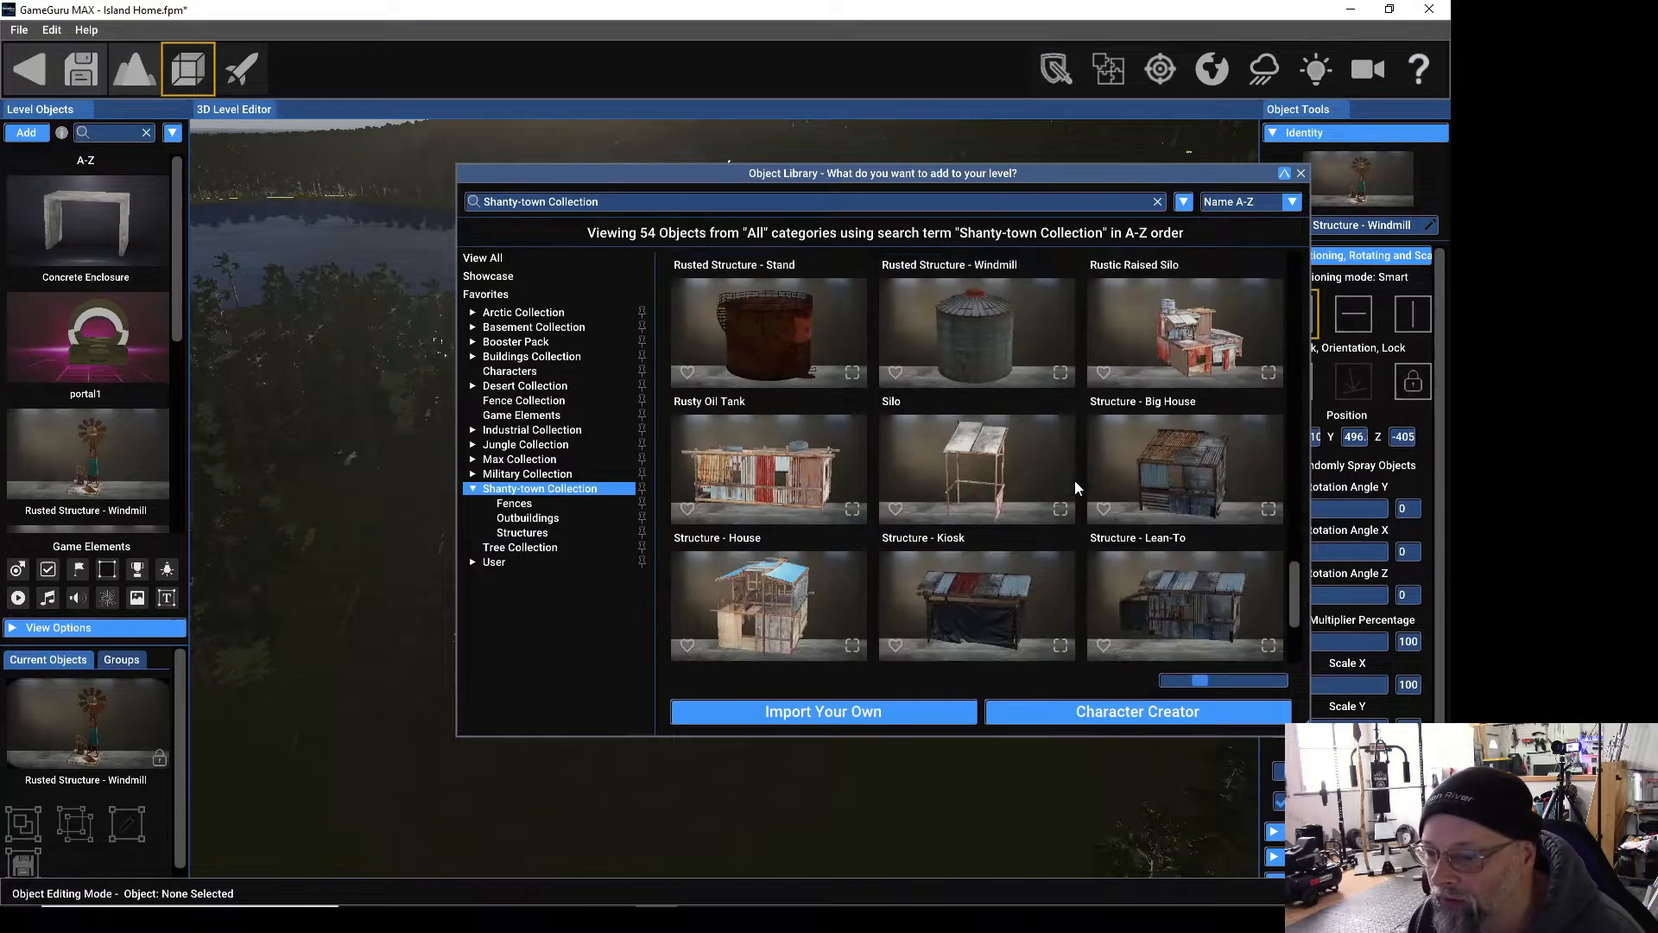
{"action": "scroll", "coordinate": [1075, 481], "scroll_direction": "up", "scroll_amount": 5}
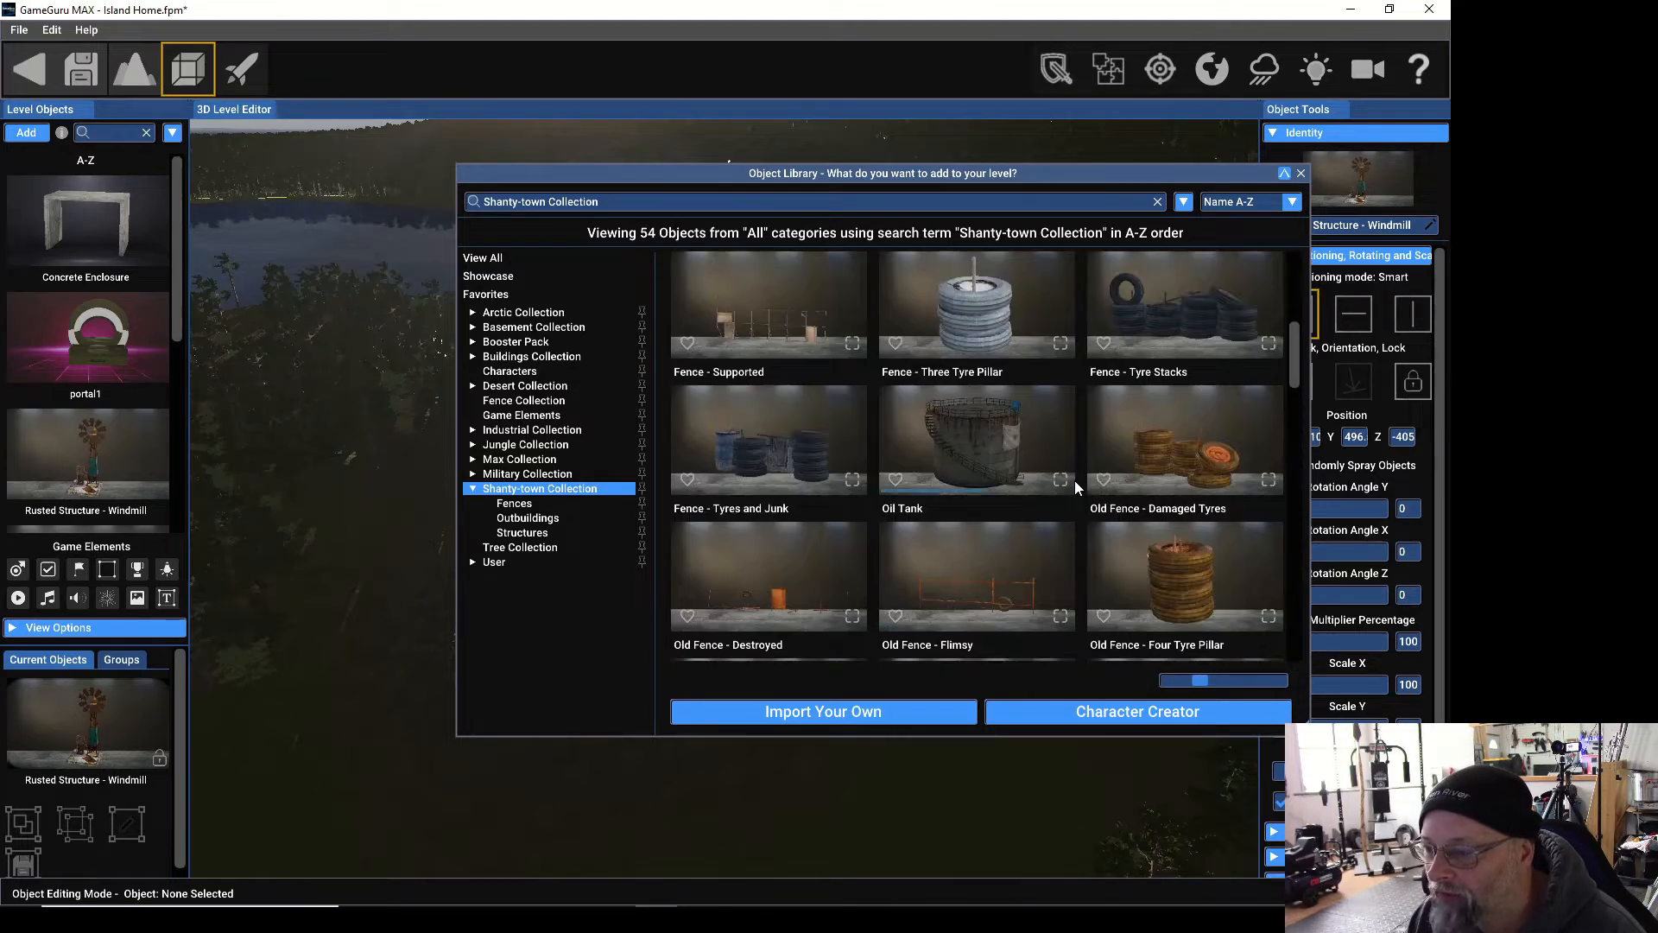
{"action": "scroll", "coordinate": [1074, 480], "scroll_direction": "up", "scroll_amount": 2}
{"action": "scroll", "coordinate": [1073, 480], "scroll_direction": "down", "scroll_amount": 2}
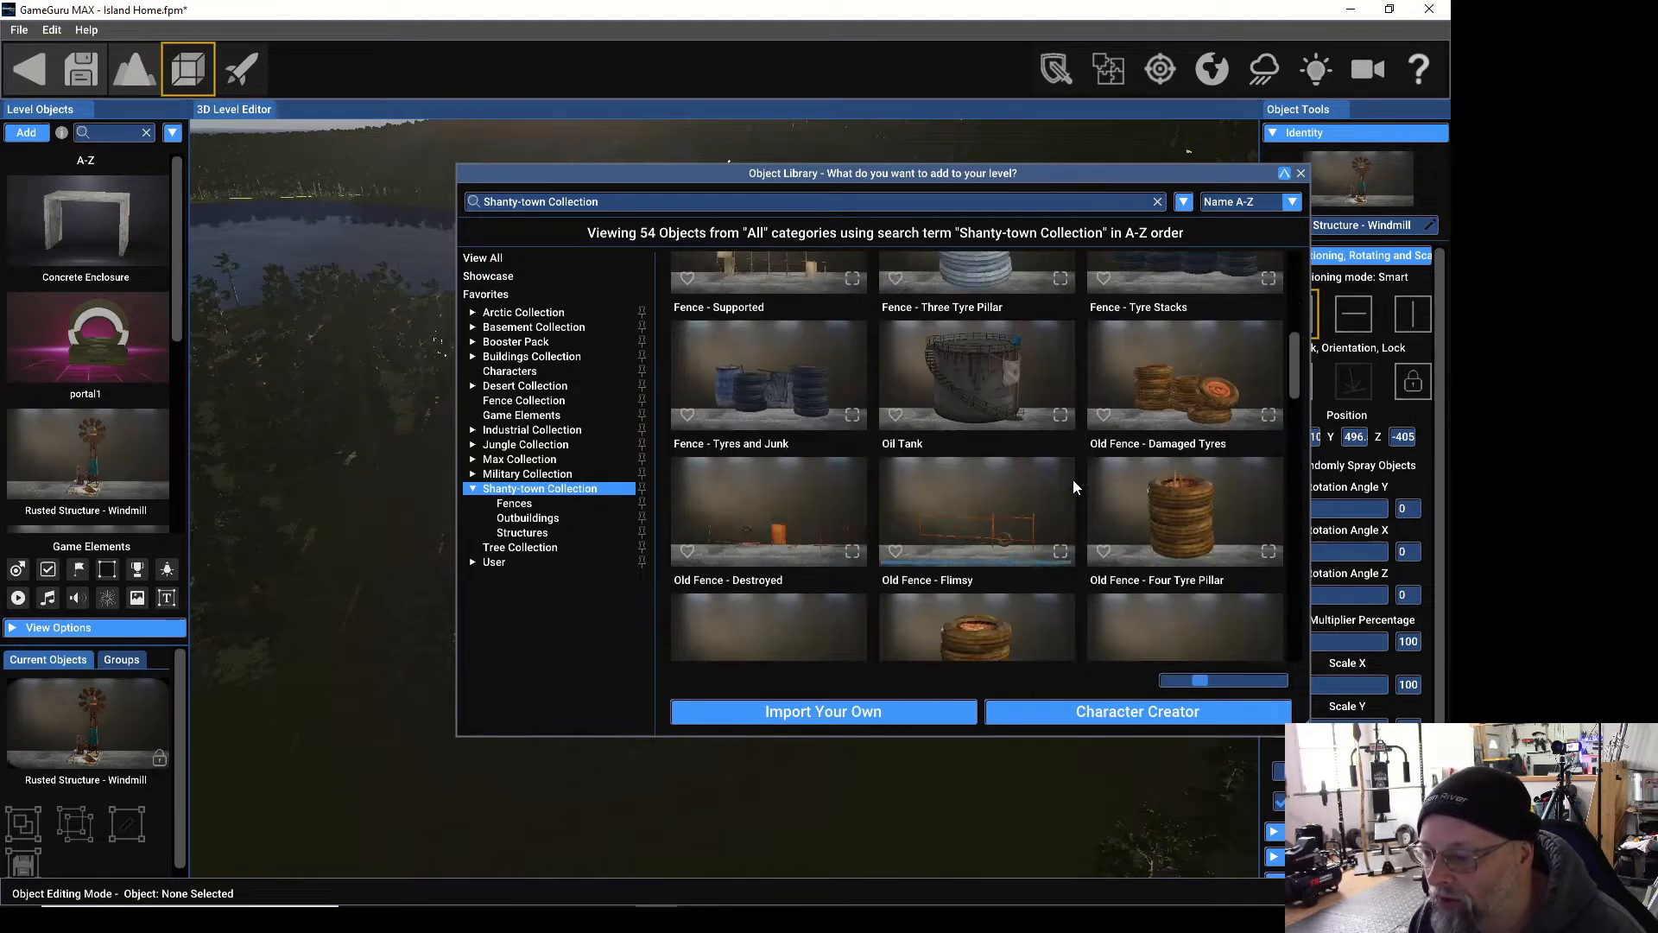
{"action": "left_click", "coordinate": [983, 361]}
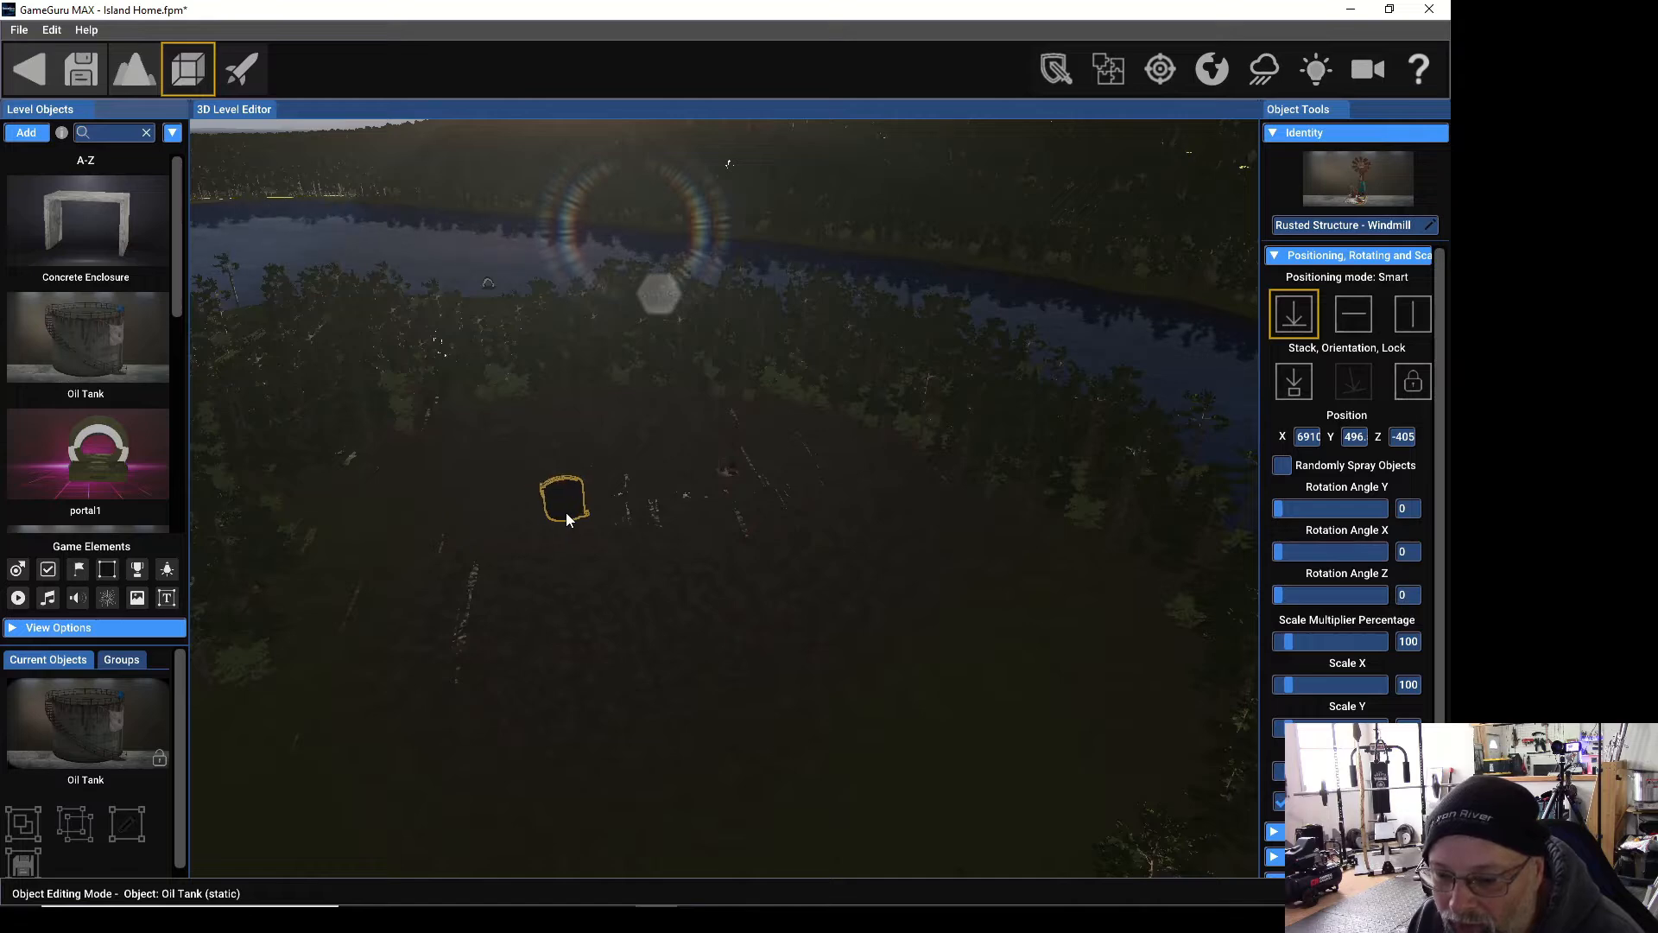
{"action": "left_click", "coordinate": [567, 519]}
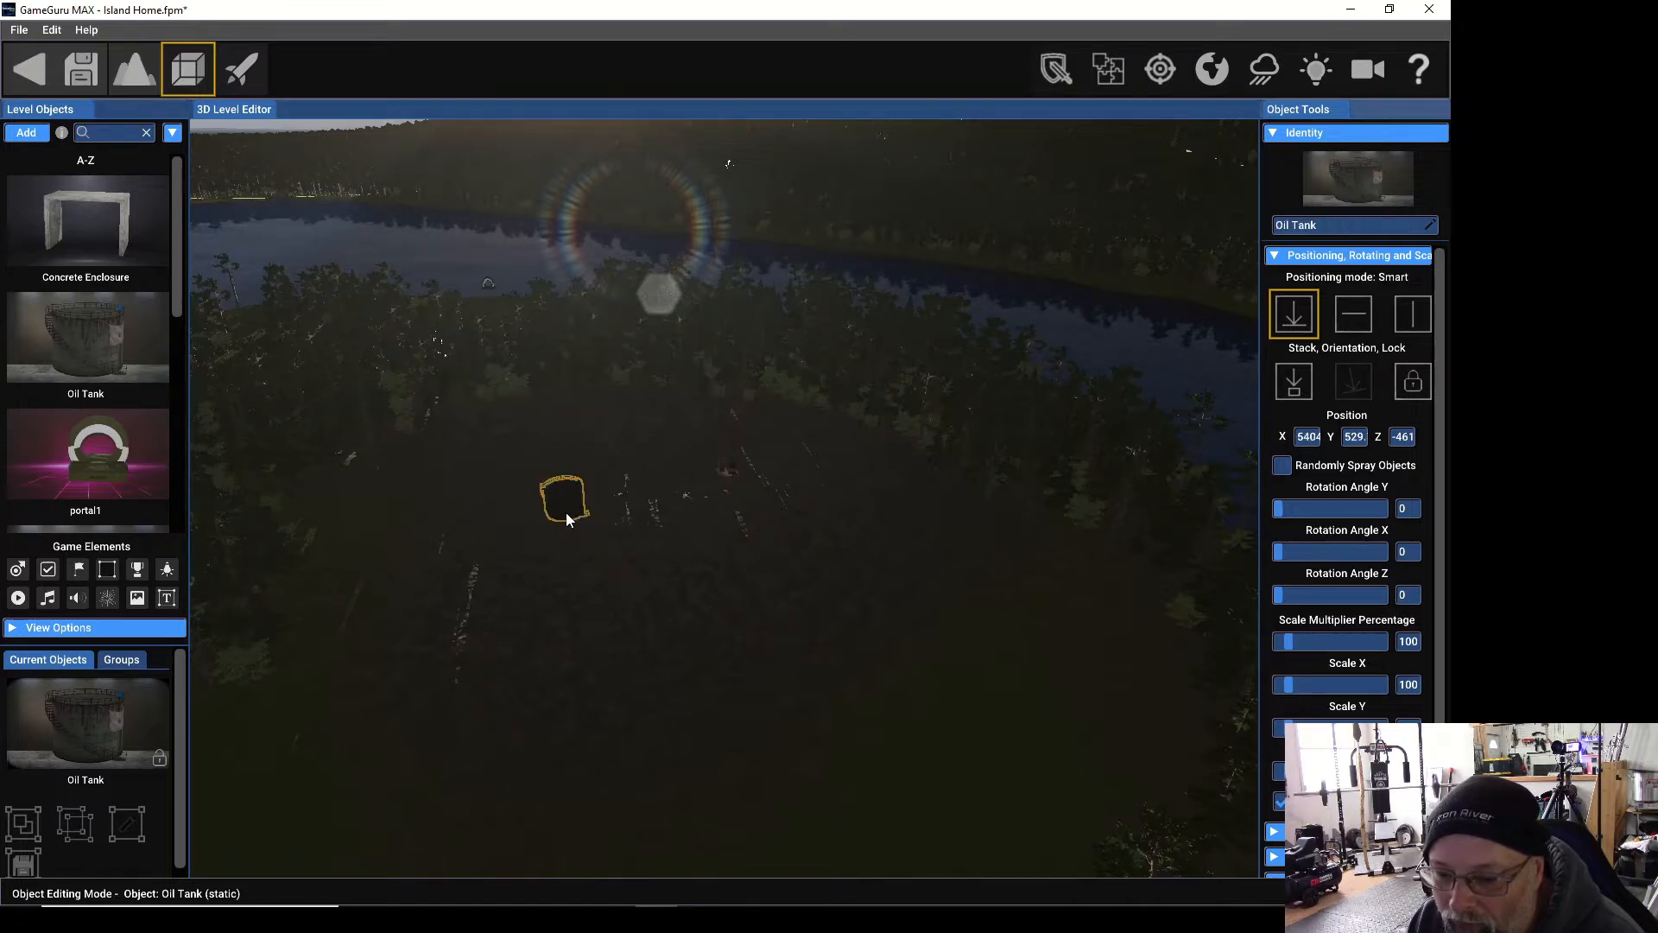
{"action": "scroll", "coordinate": [653, 547], "scroll_direction": "up", "scroll_amount": 5}
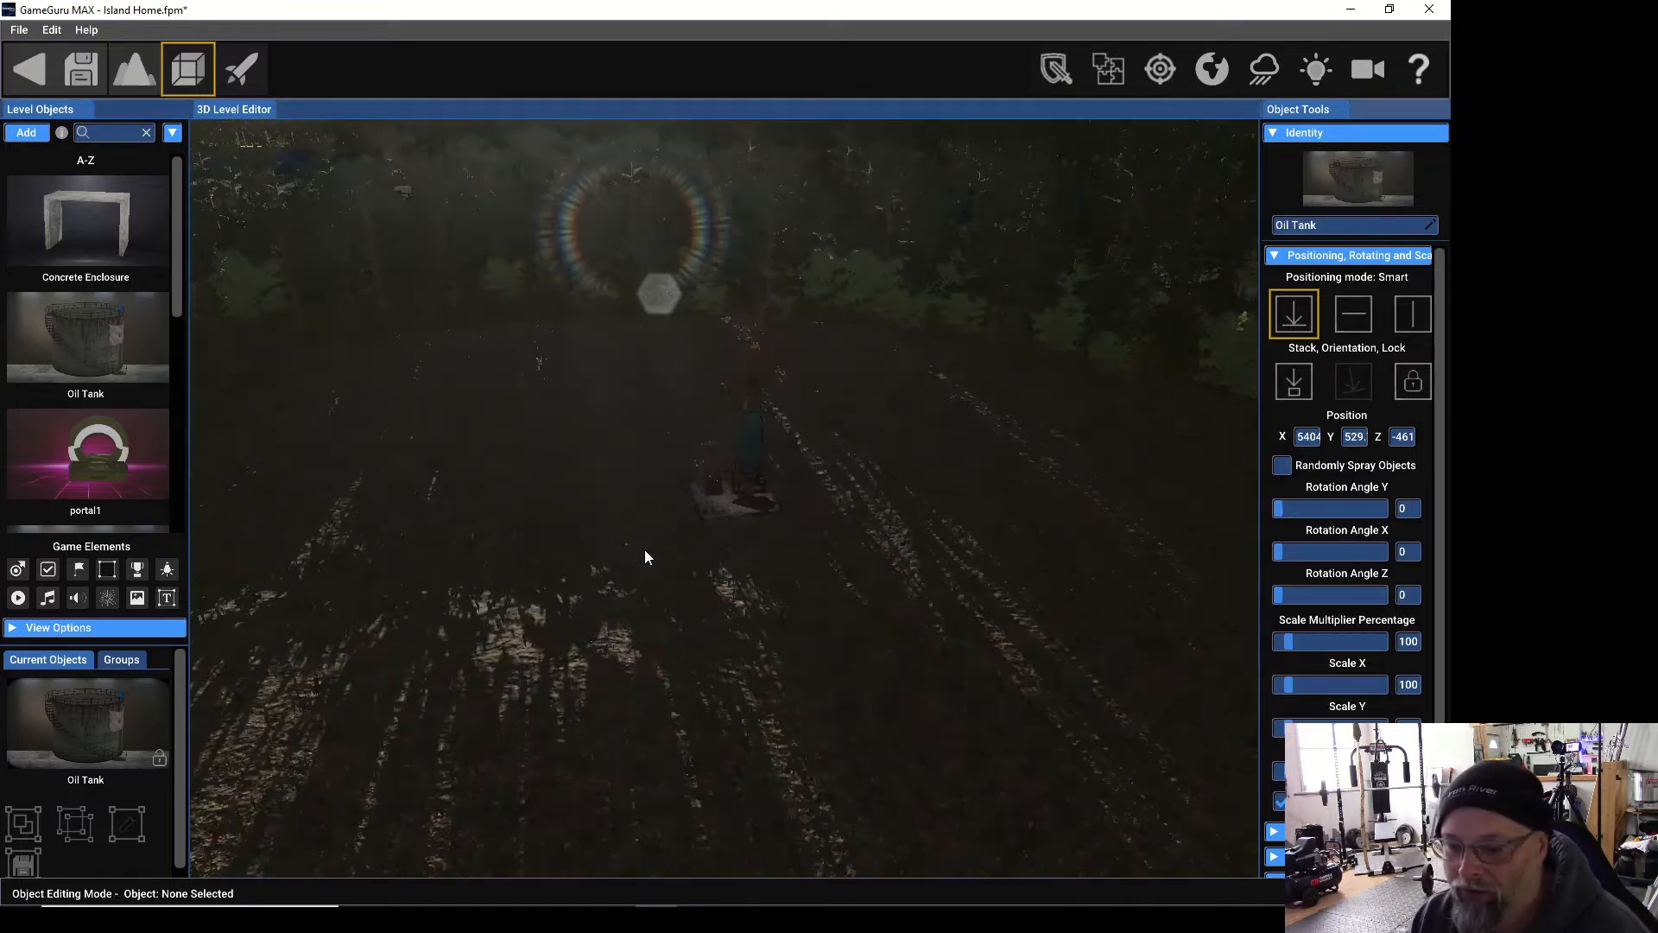
{"action": "scroll", "coordinate": [636, 567], "scroll_direction": "down", "scroll_amount": 2}
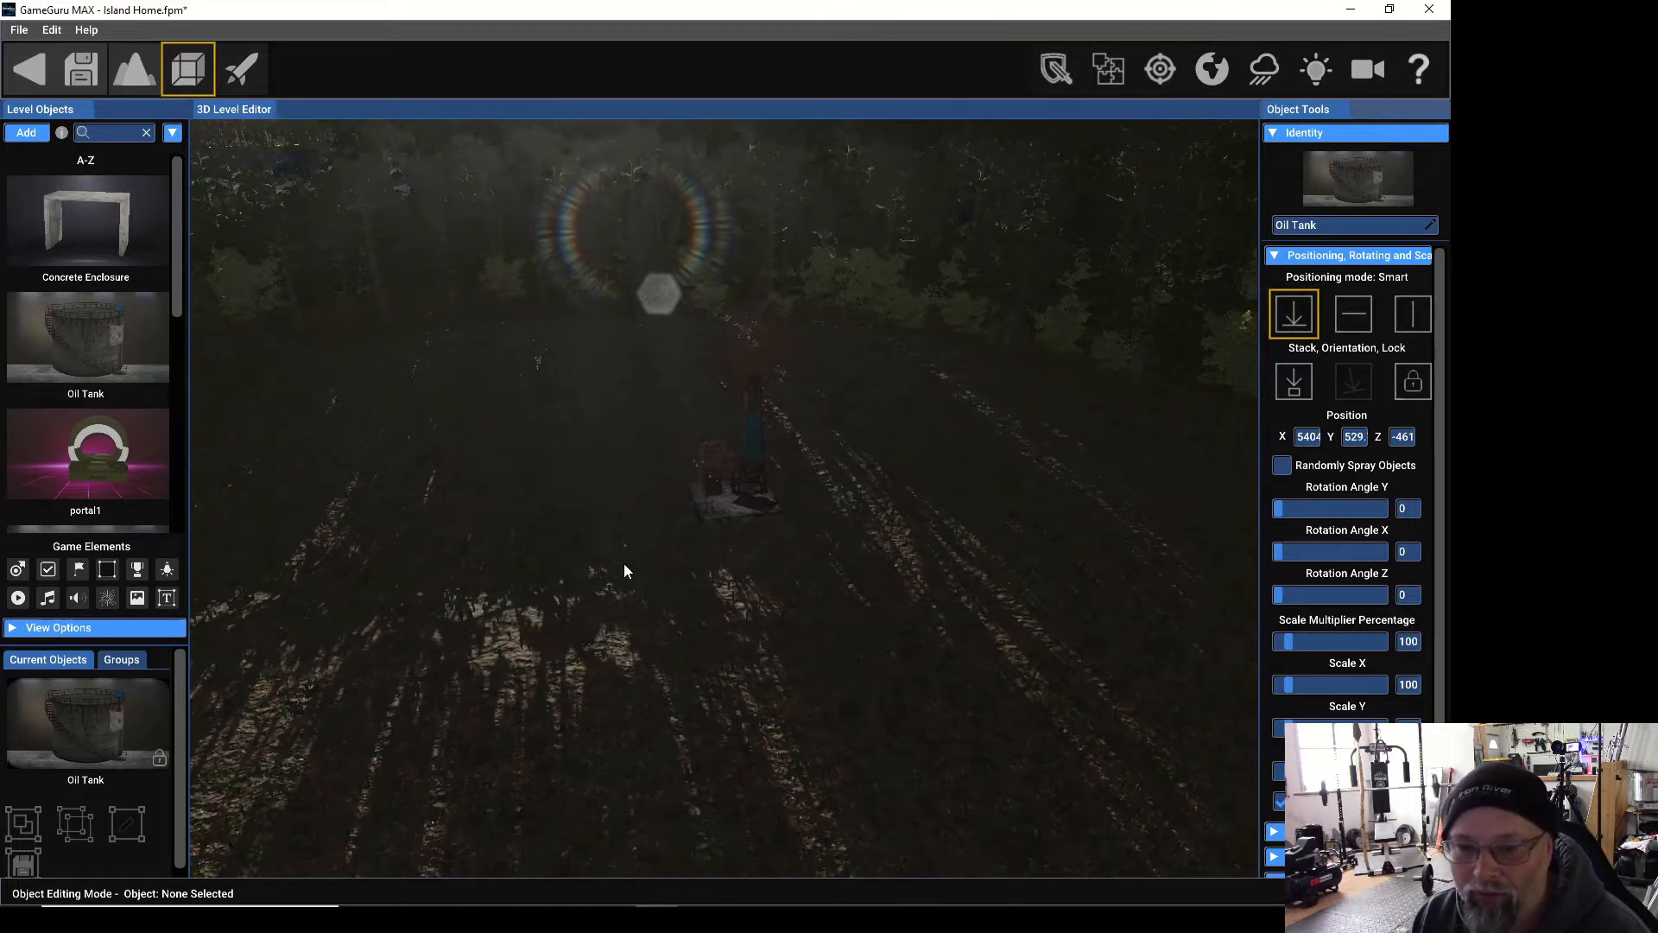
Set the player start position in the clearing between the oil tank and the windmill, and save the level.
{"action": "left_click", "coordinate": [15, 570]}
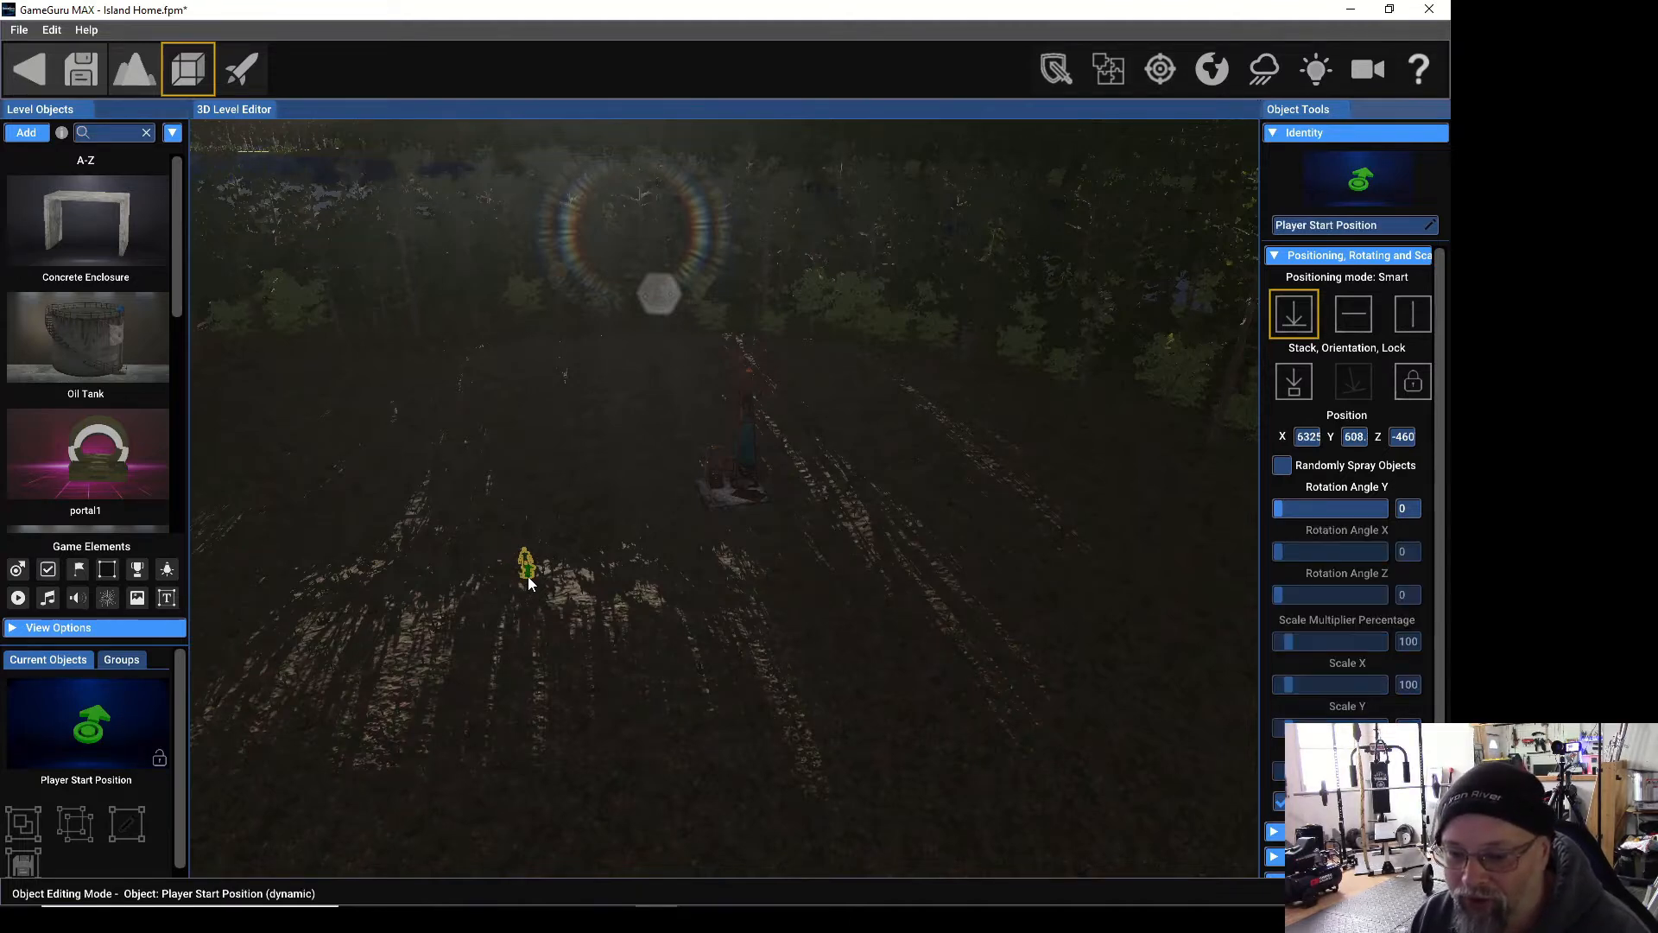
{"action": "left_click", "coordinate": [76, 73]}
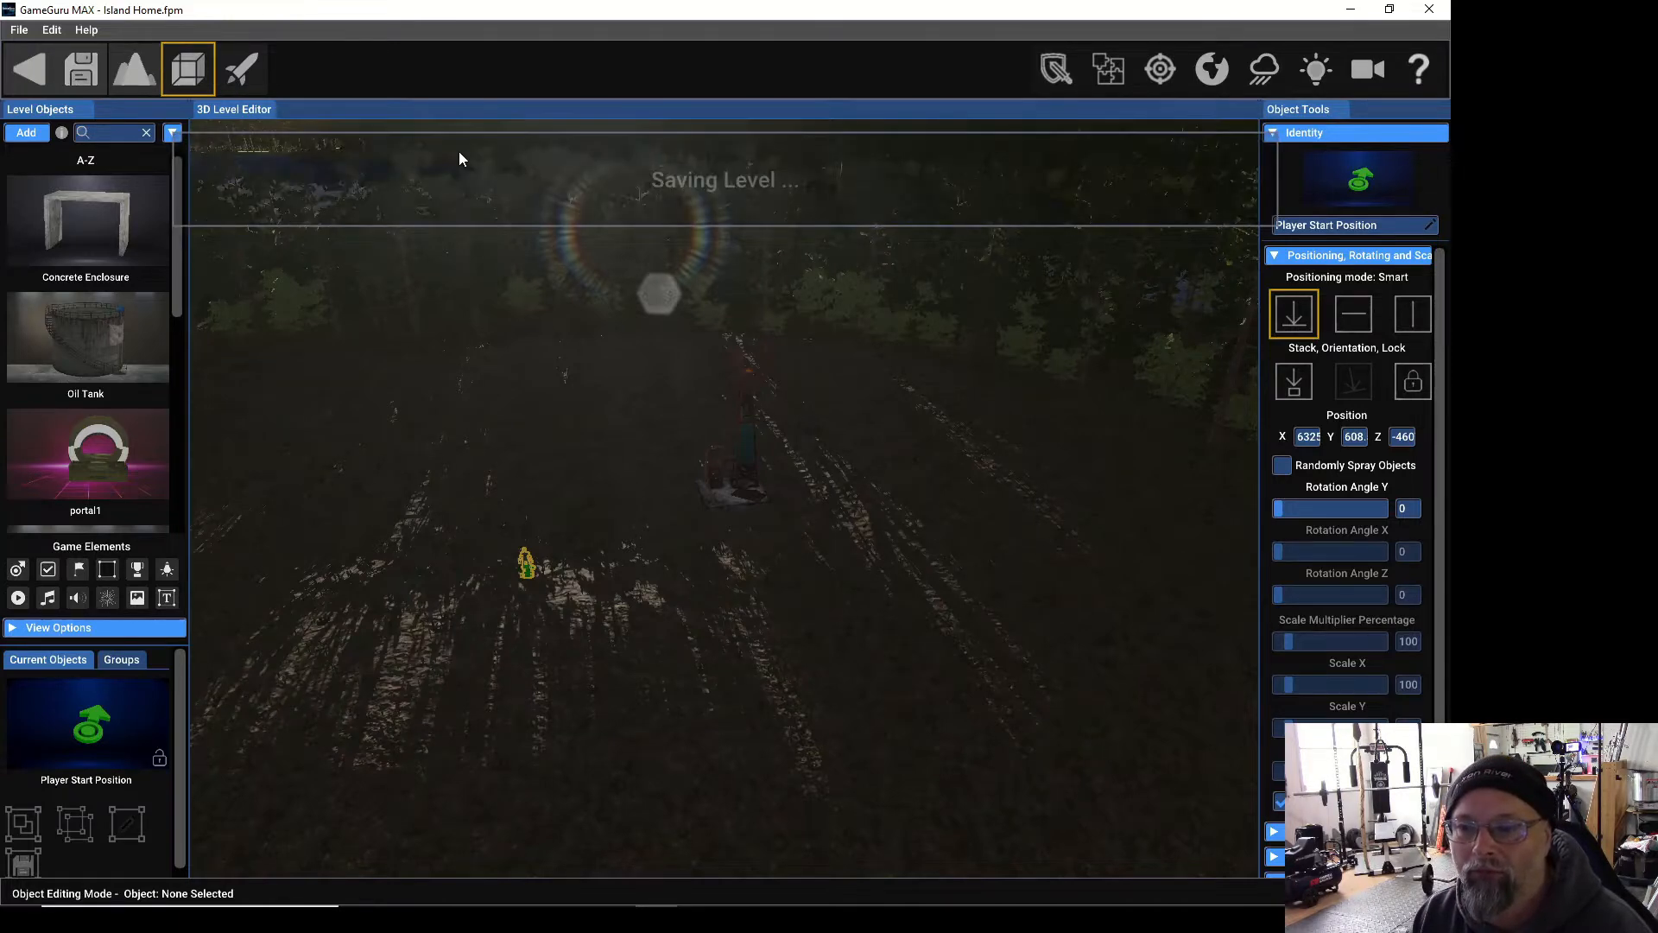
Test-play the level around the oil tank and clearing, and return to the editor.
{"action": "left_click", "coordinate": [240, 76]}
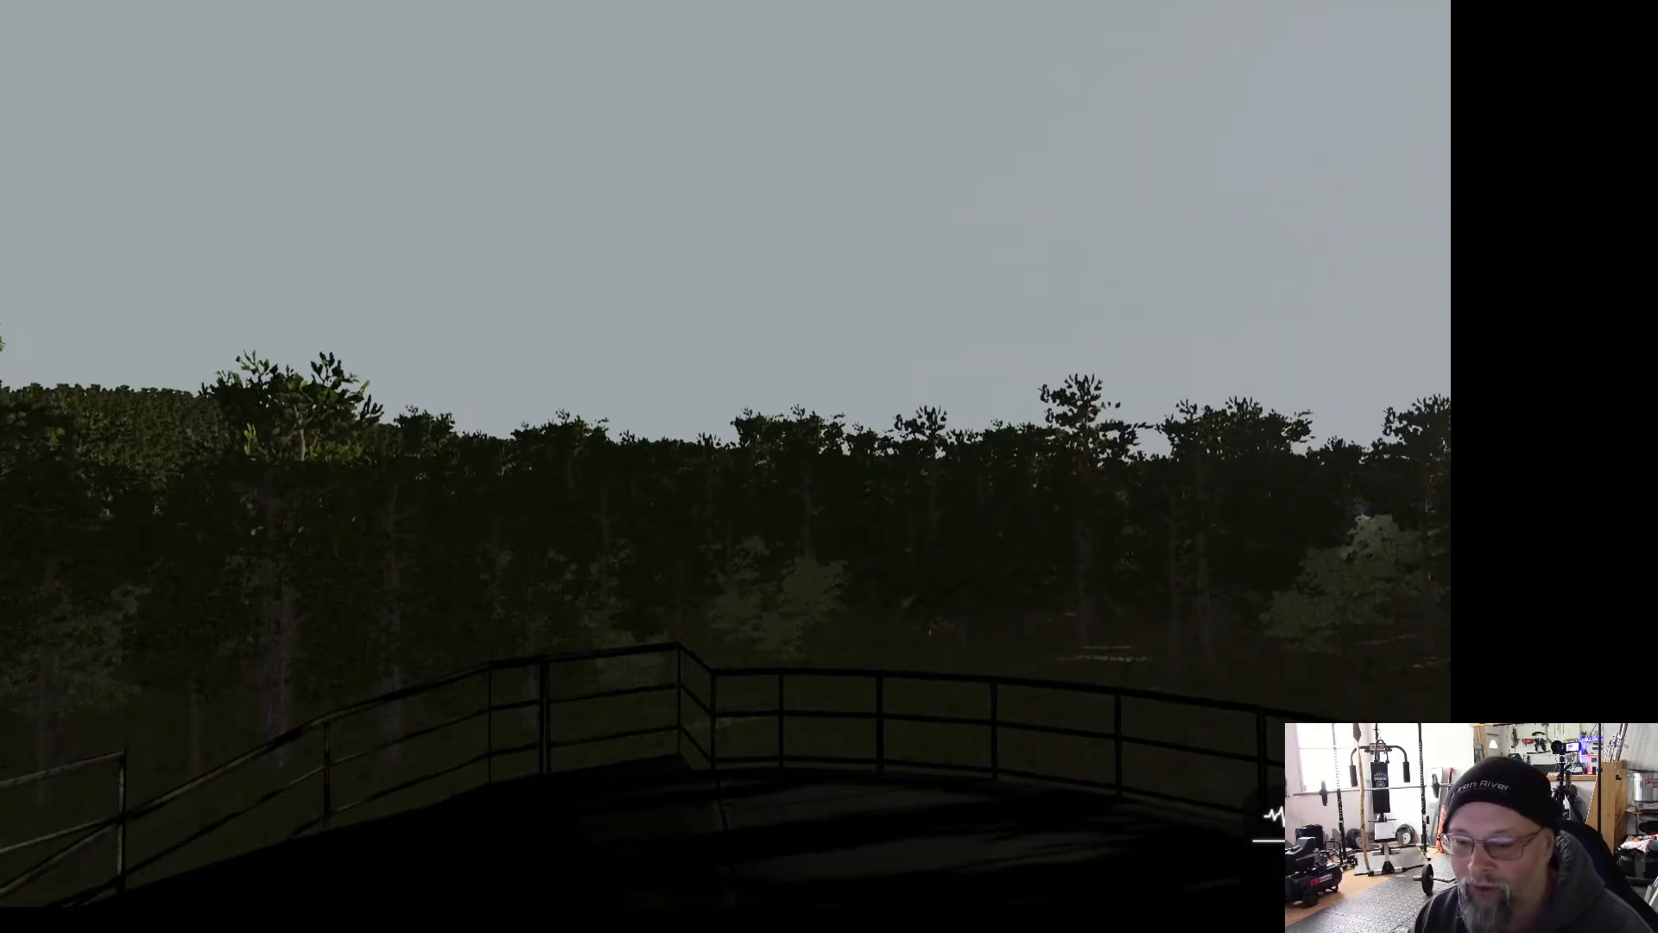
{"action": "key", "text": "Escape"}
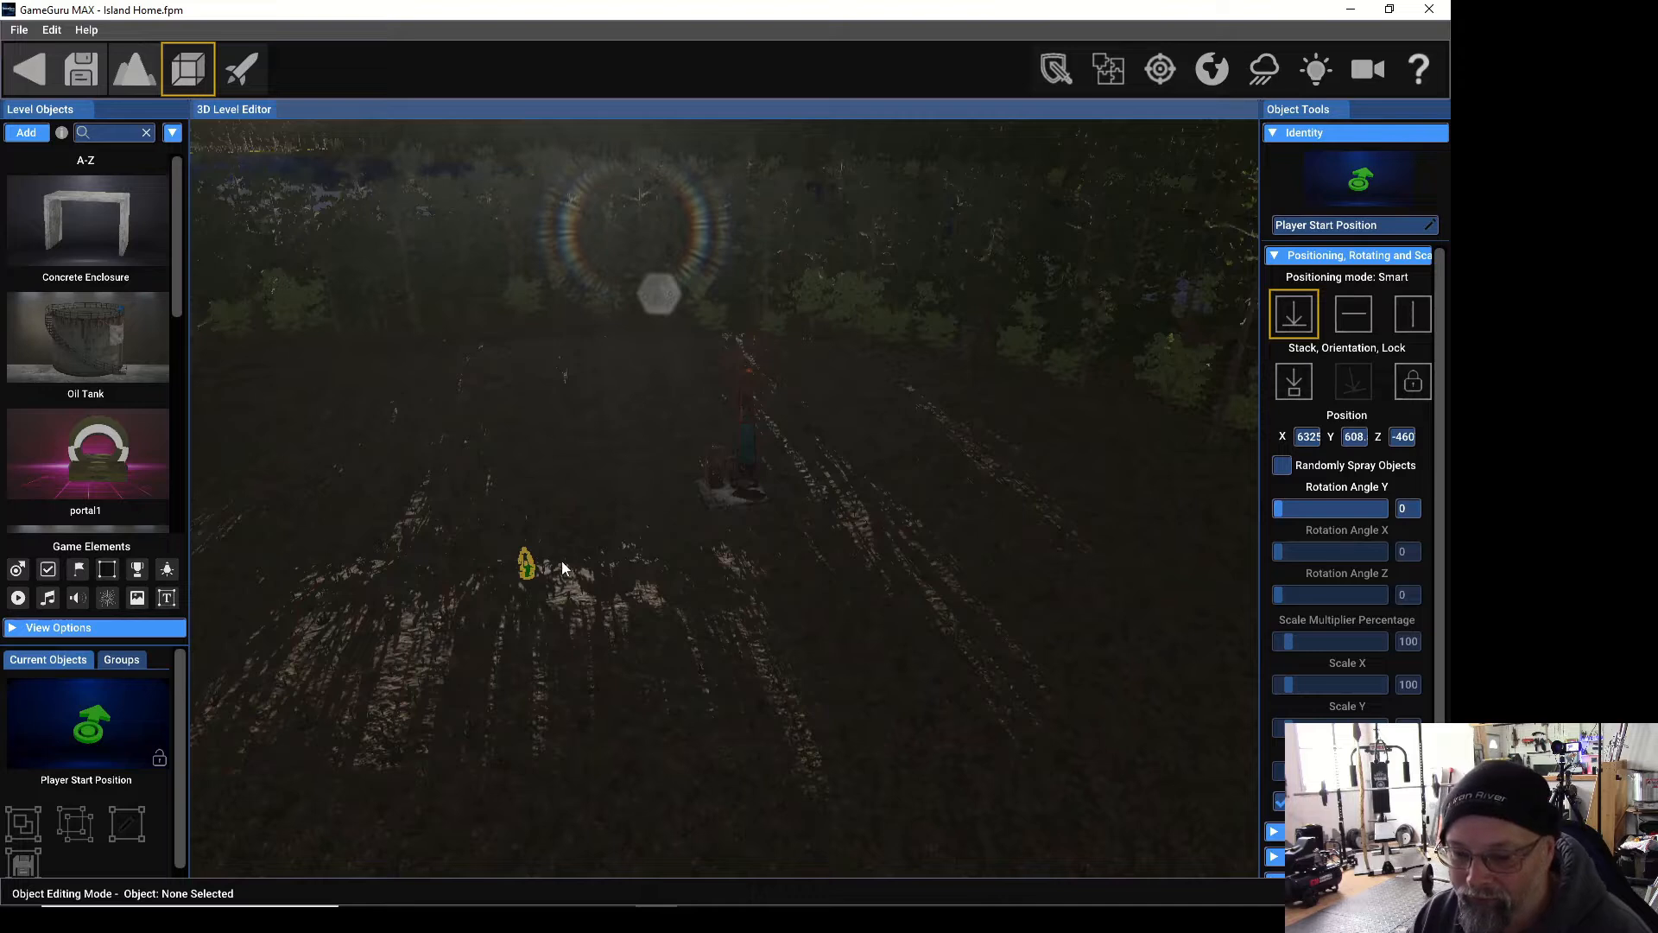
Move the windmill across the clearing to the lower ground on the far side of the oil tank from the player start.
{"action": "left_click", "coordinate": [738, 478]}
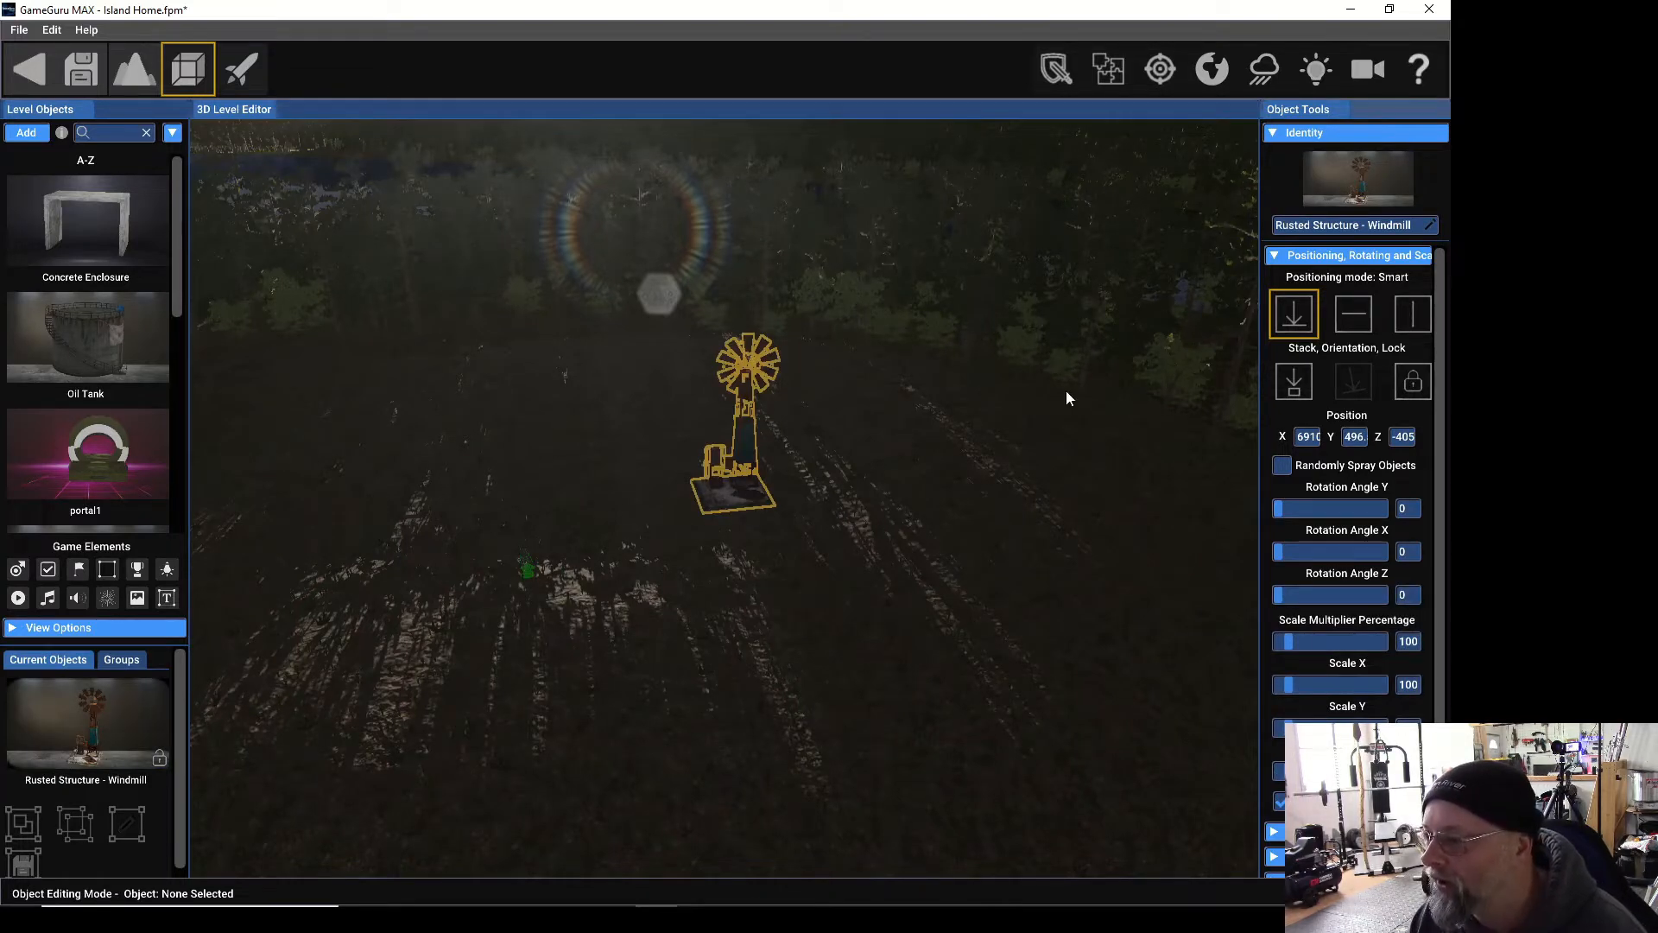
{"action": "right_click_drag", "start_coordinate": [985, 447], "coordinate": [972, 400]}
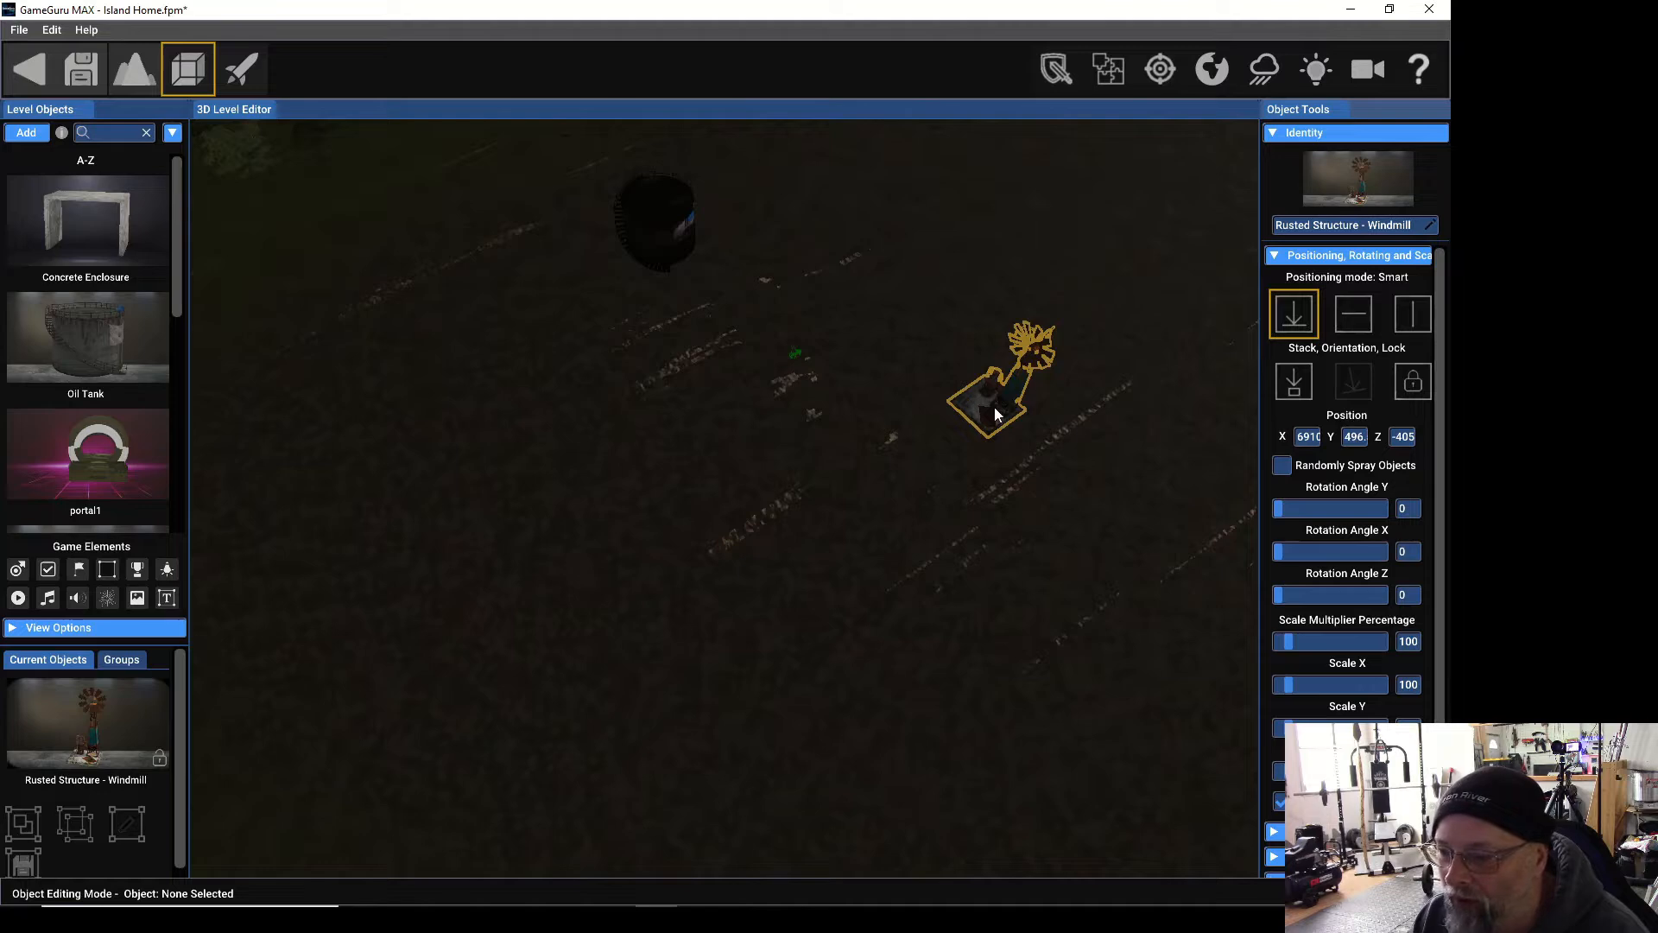
{"action": "left_click_drag", "start_coordinate": [995, 413], "coordinate": [698, 418]}
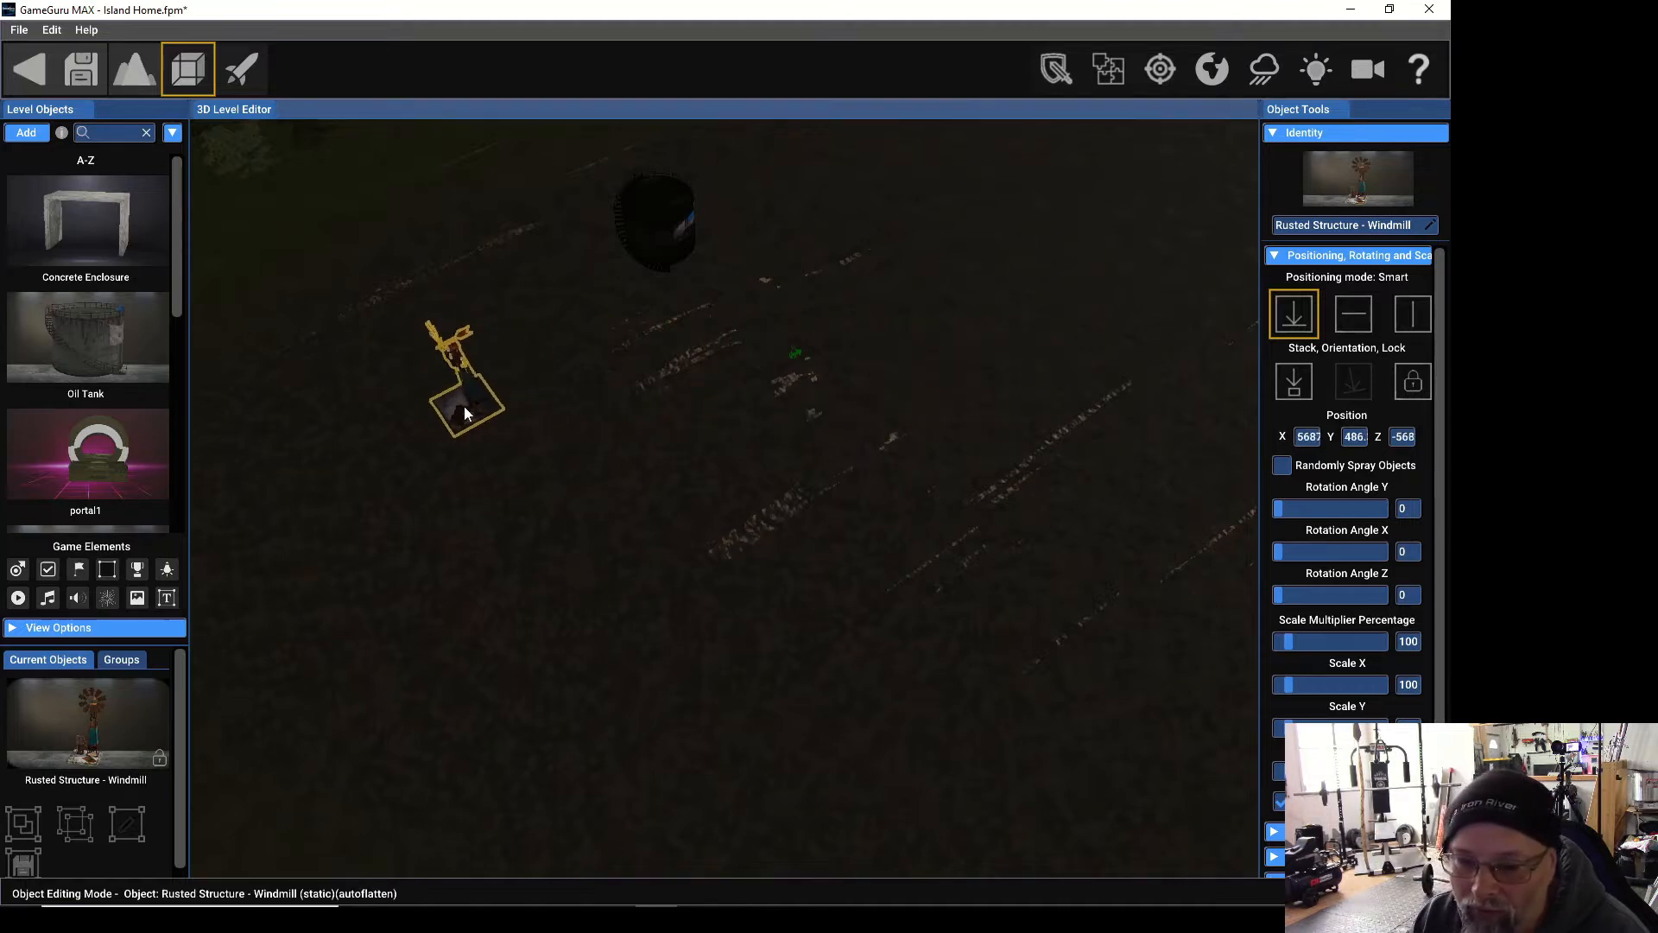
{"action": "left_click_drag", "start_coordinate": [464, 412], "coordinate": [384, 414]}
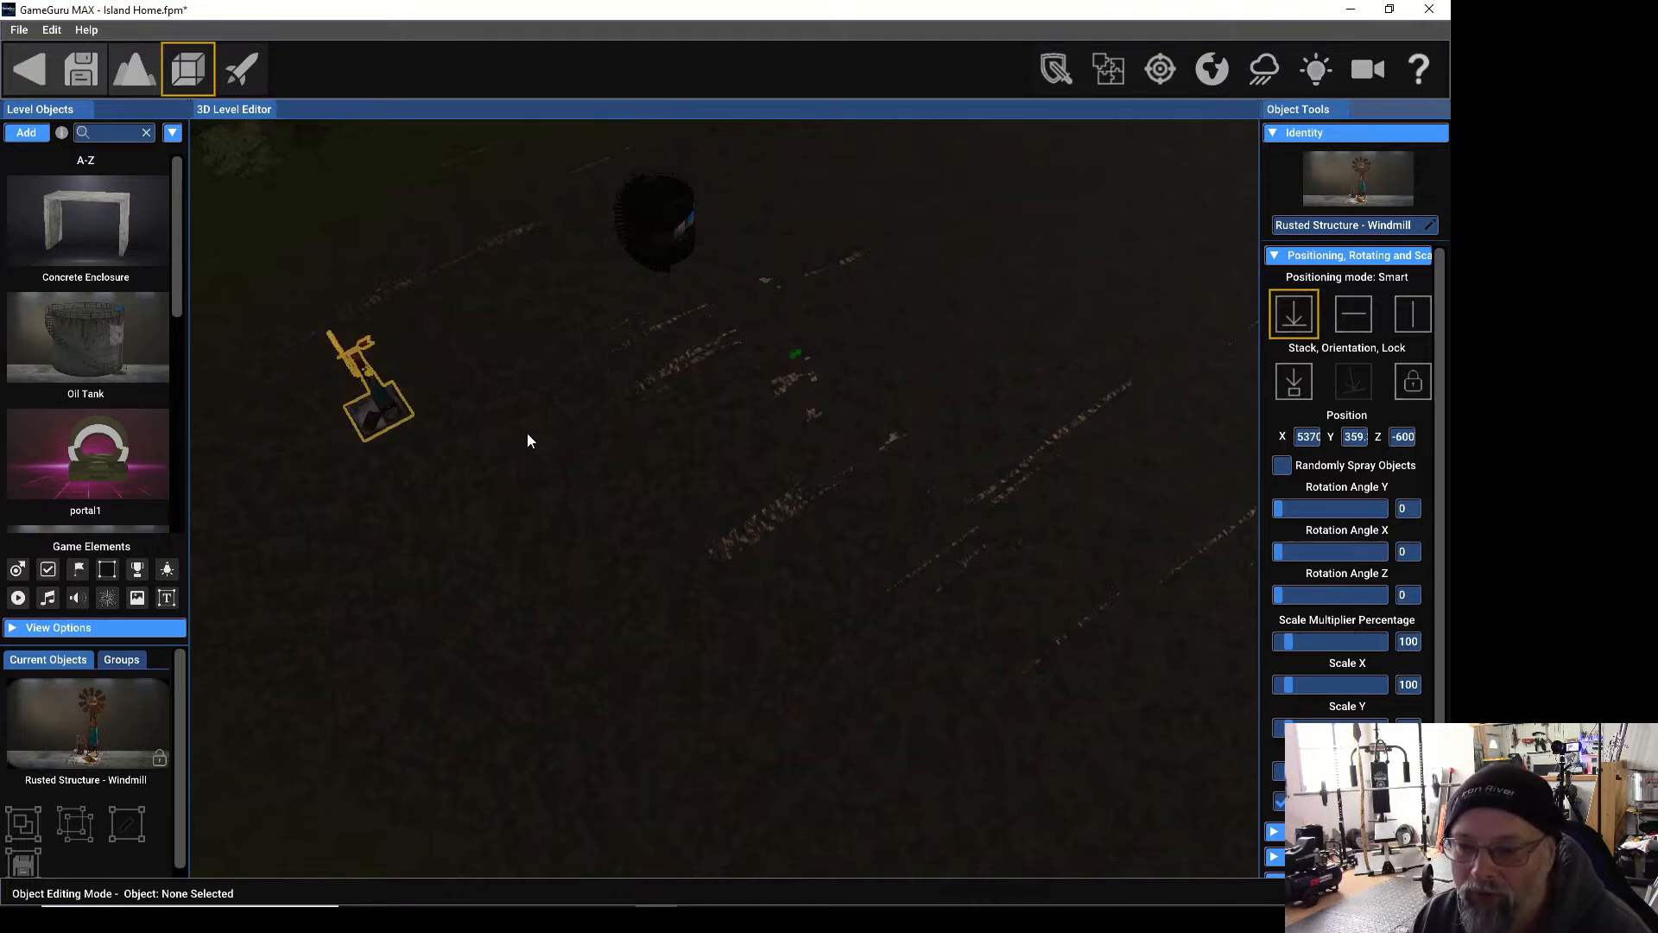
{"action": "scroll", "coordinate": [527, 433], "scroll_direction": "up", "scroll_amount": 3}
{"action": "right_click_drag", "start_coordinate": [517, 440], "coordinate": [552, 453]}
{"action": "scroll", "coordinate": [552, 453], "scroll_direction": "up", "scroll_amount": 2}
{"action": "right_click_drag", "start_coordinate": [372, 489], "coordinate": [409, 458]}
{"action": "scroll", "coordinate": [502, 485], "scroll_direction": "up", "scroll_amount": 3}
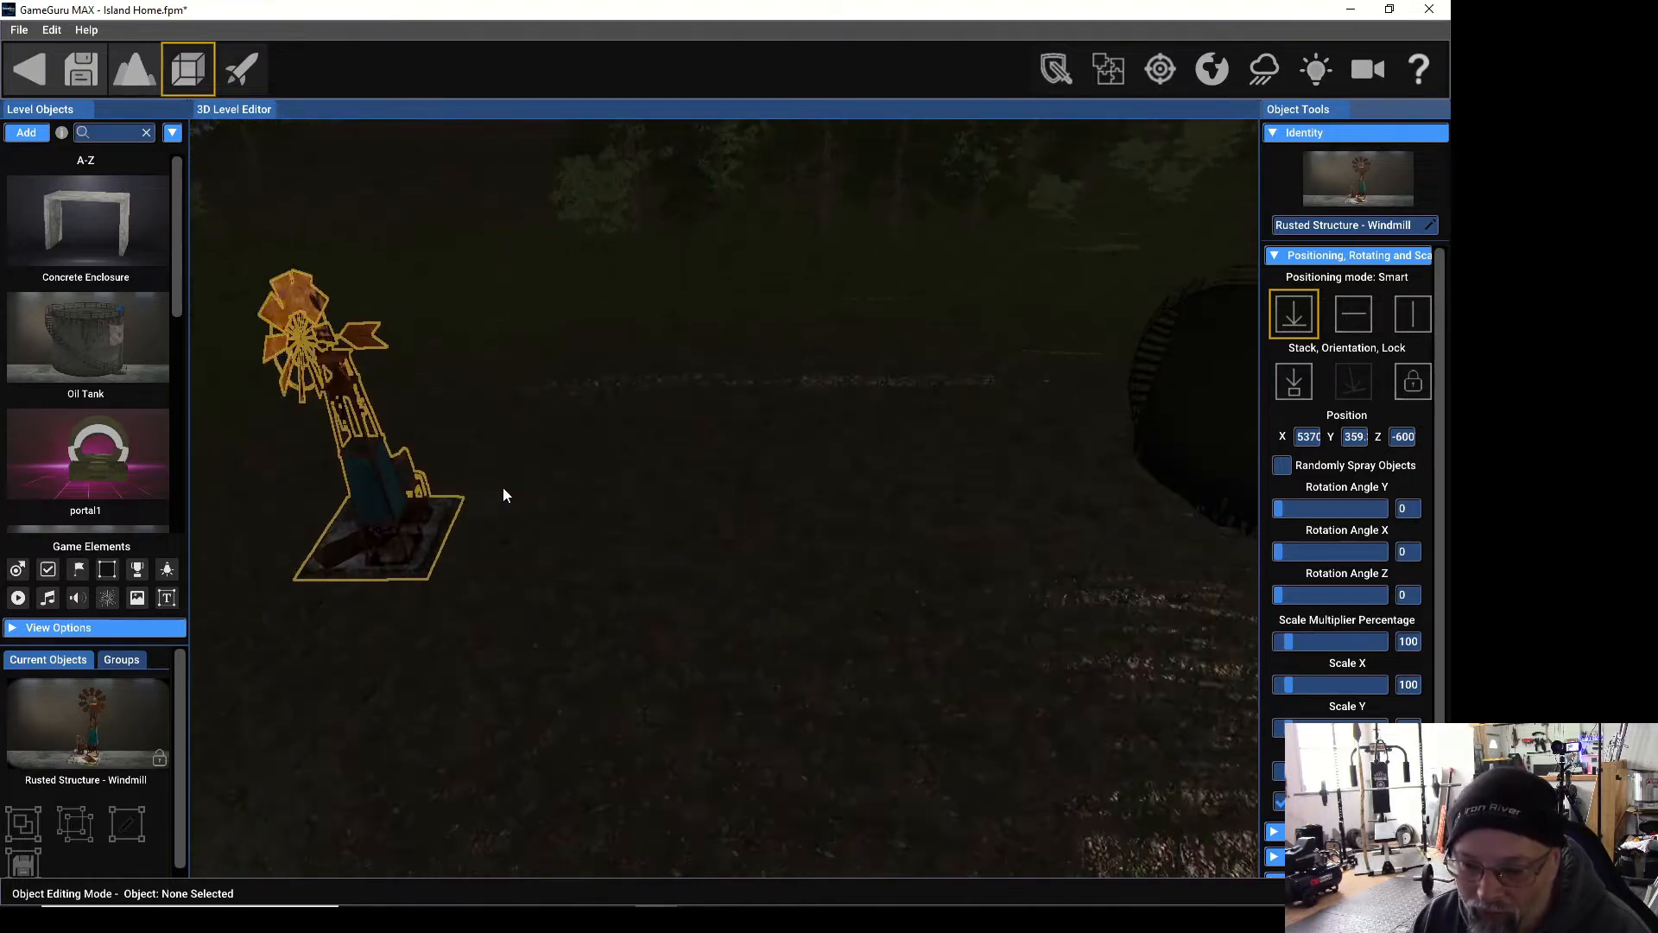
{"action": "scroll", "coordinate": [503, 499], "scroll_direction": "down", "scroll_amount": 1}
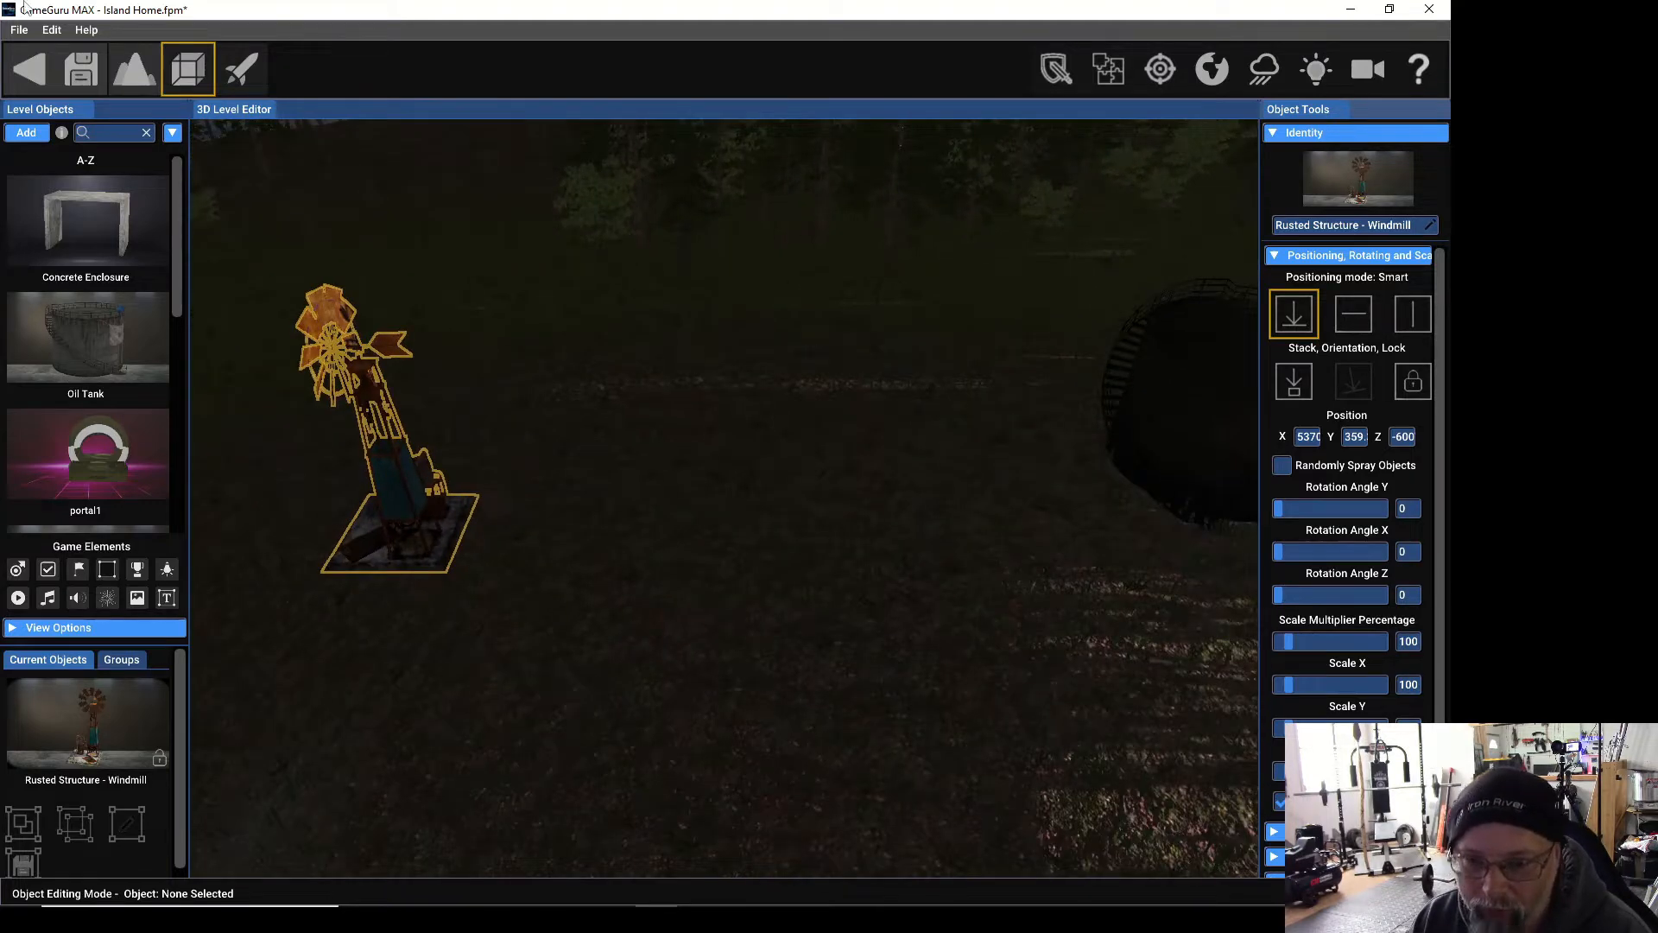
Test-play the level to check the windmill's placement relative to the oil tank, and return to the editor.
{"action": "left_click", "coordinate": [242, 70]}
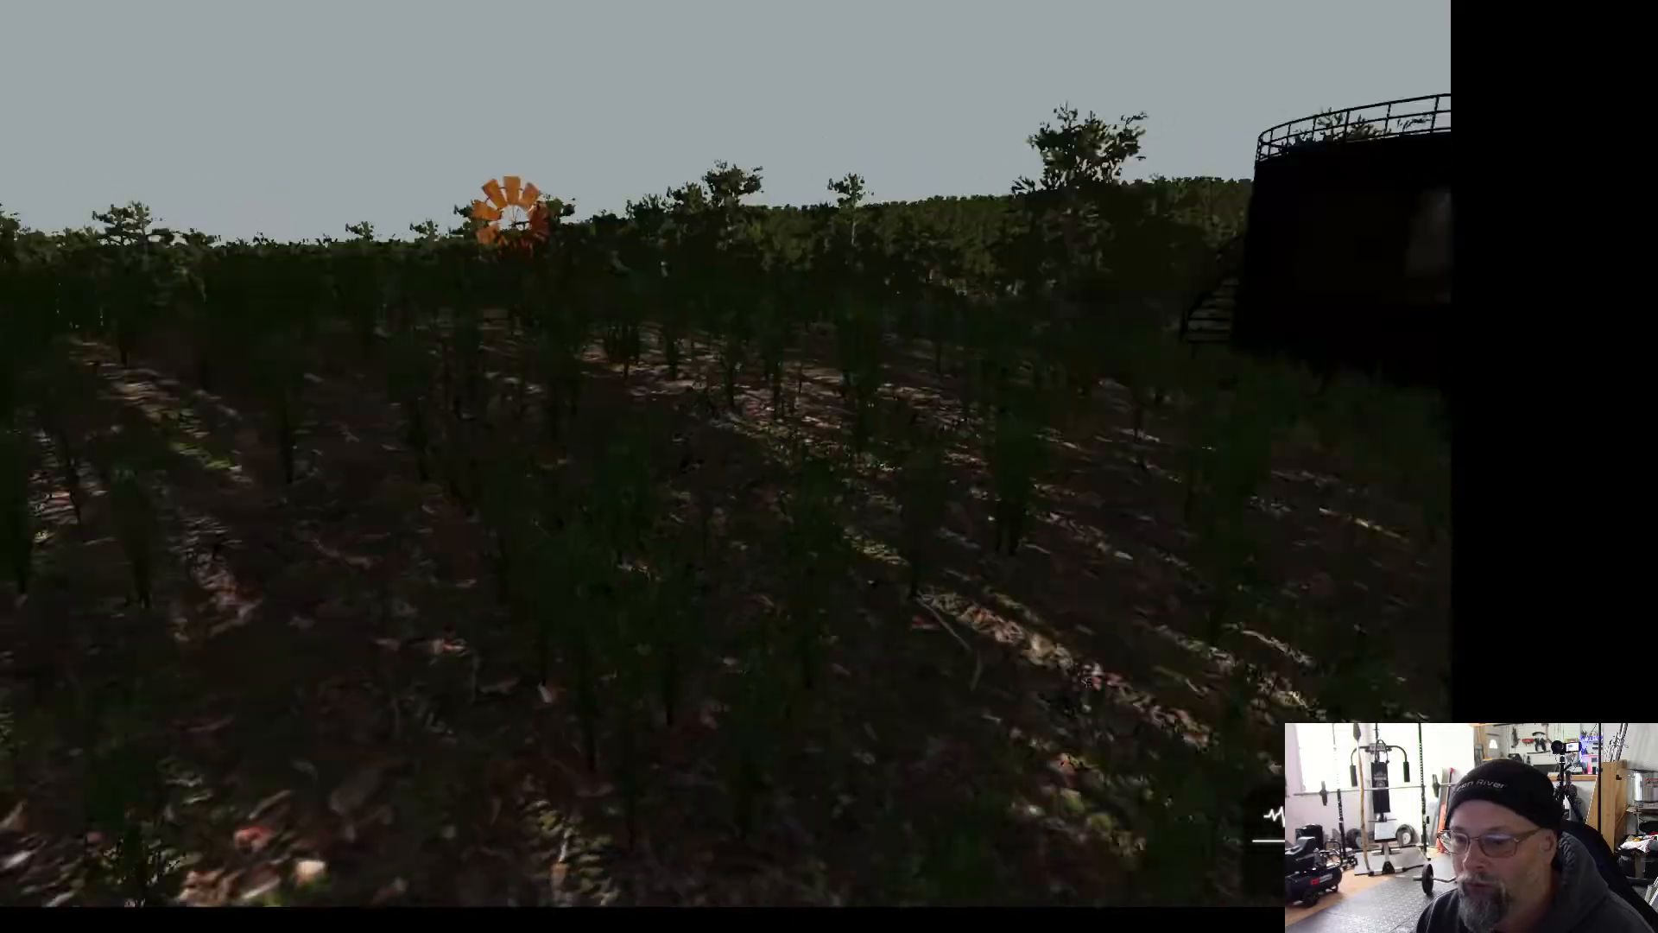
{"action": "key", "text": "w"}
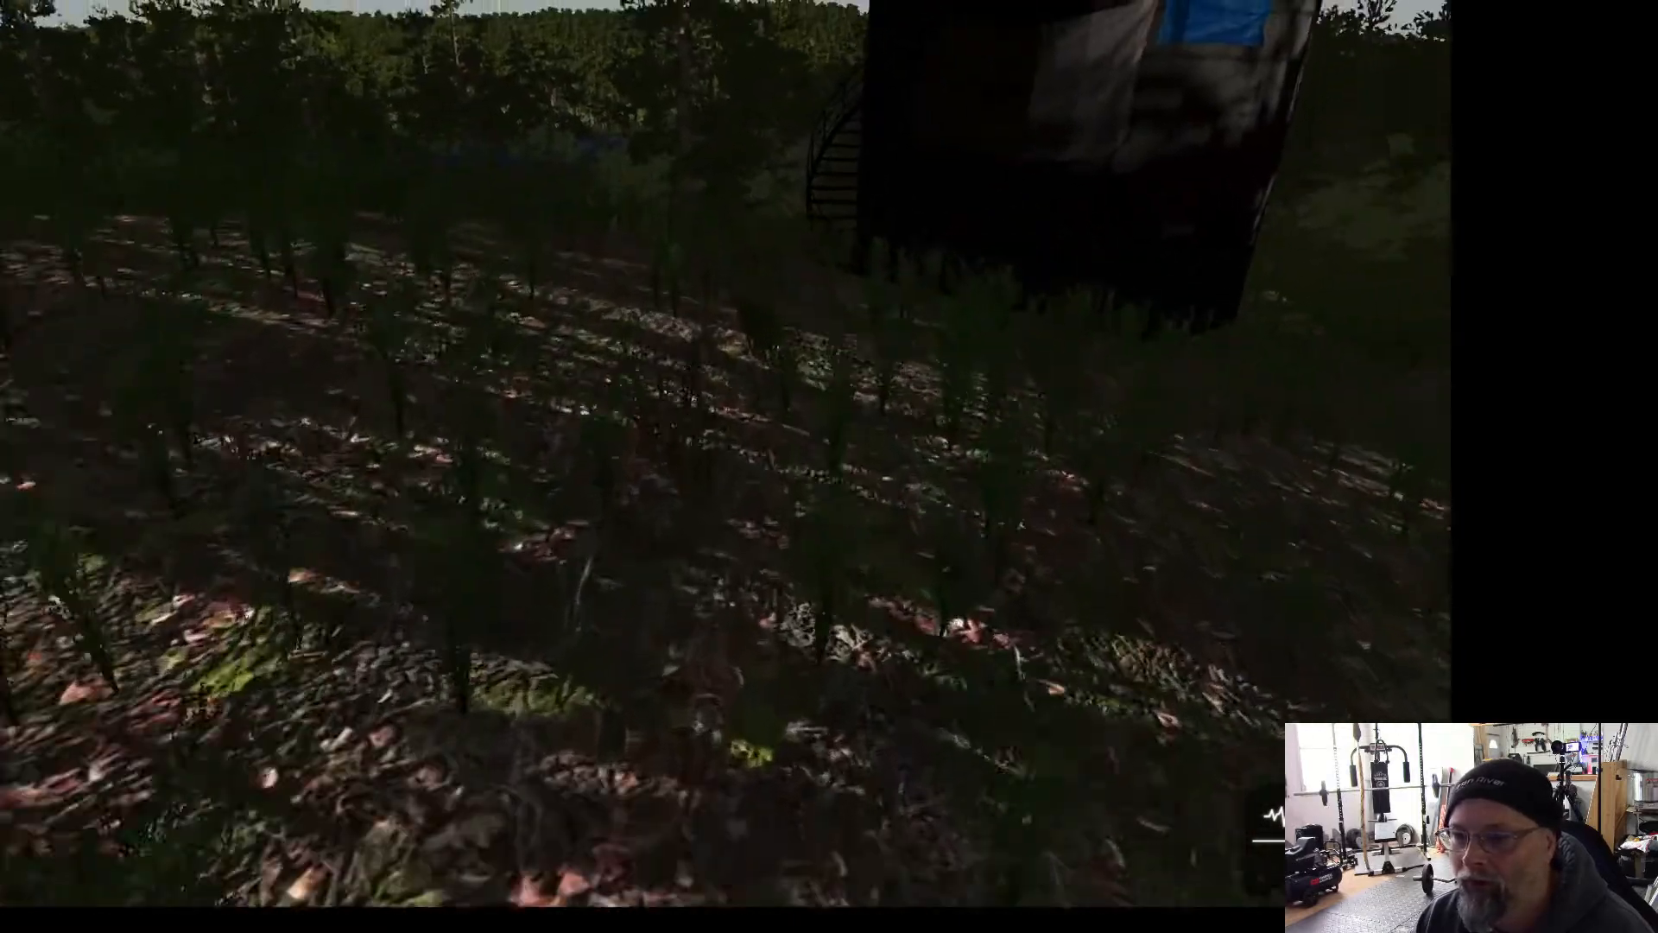
{"action": "key", "text": "w"}
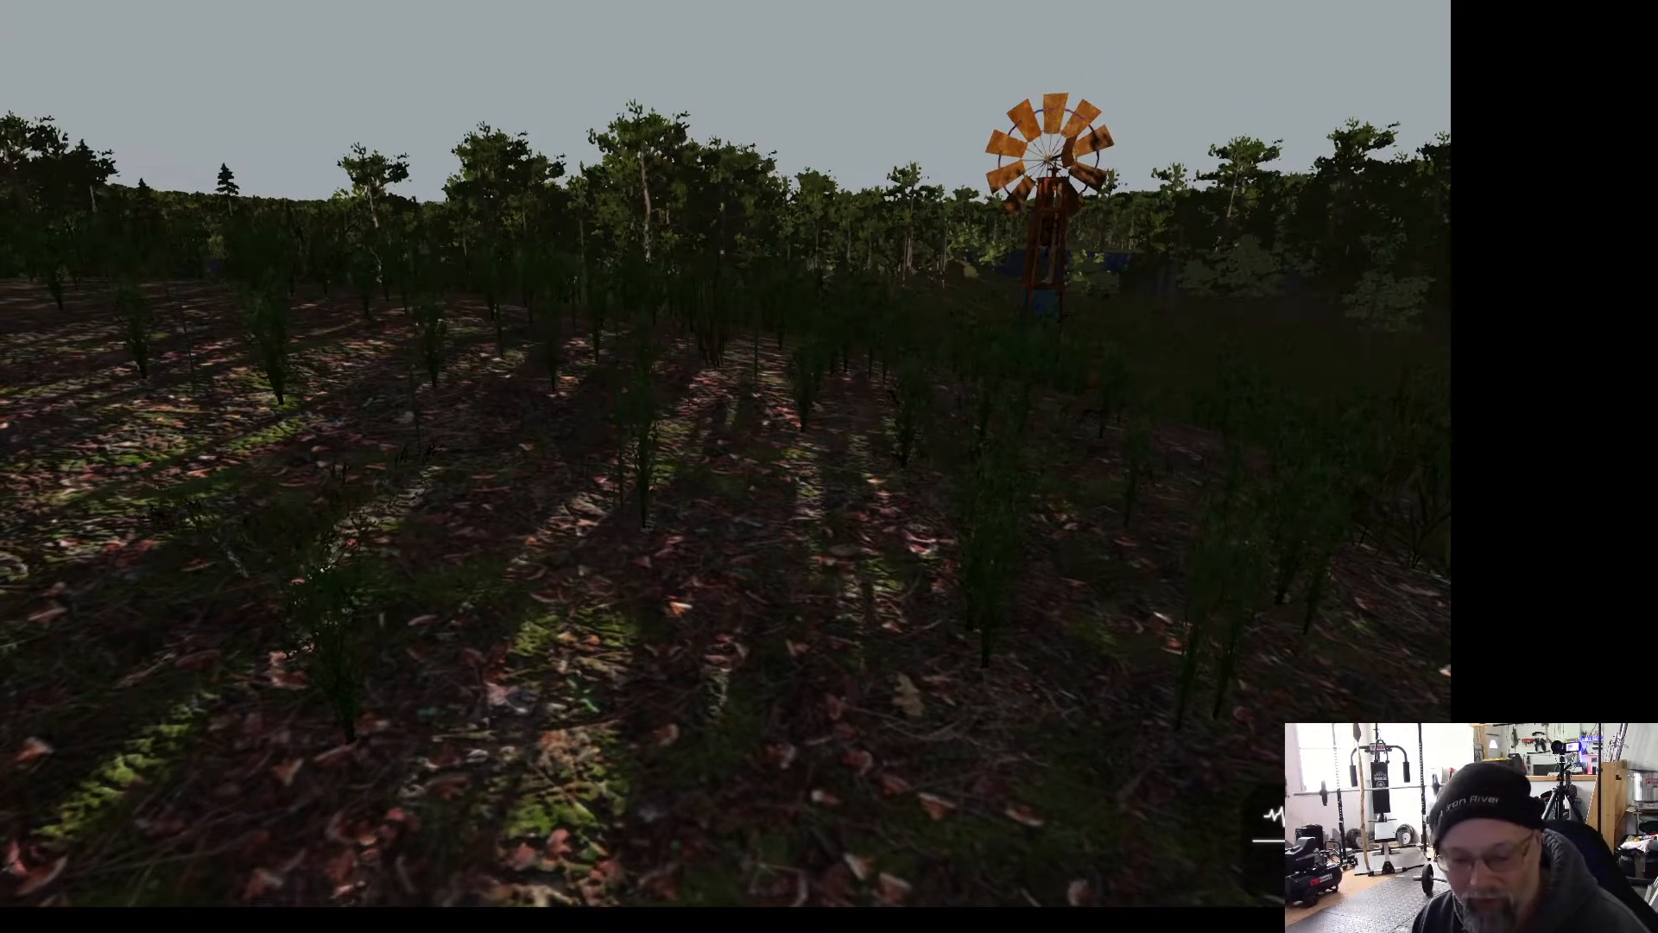
{"action": "key", "text": "Escape"}
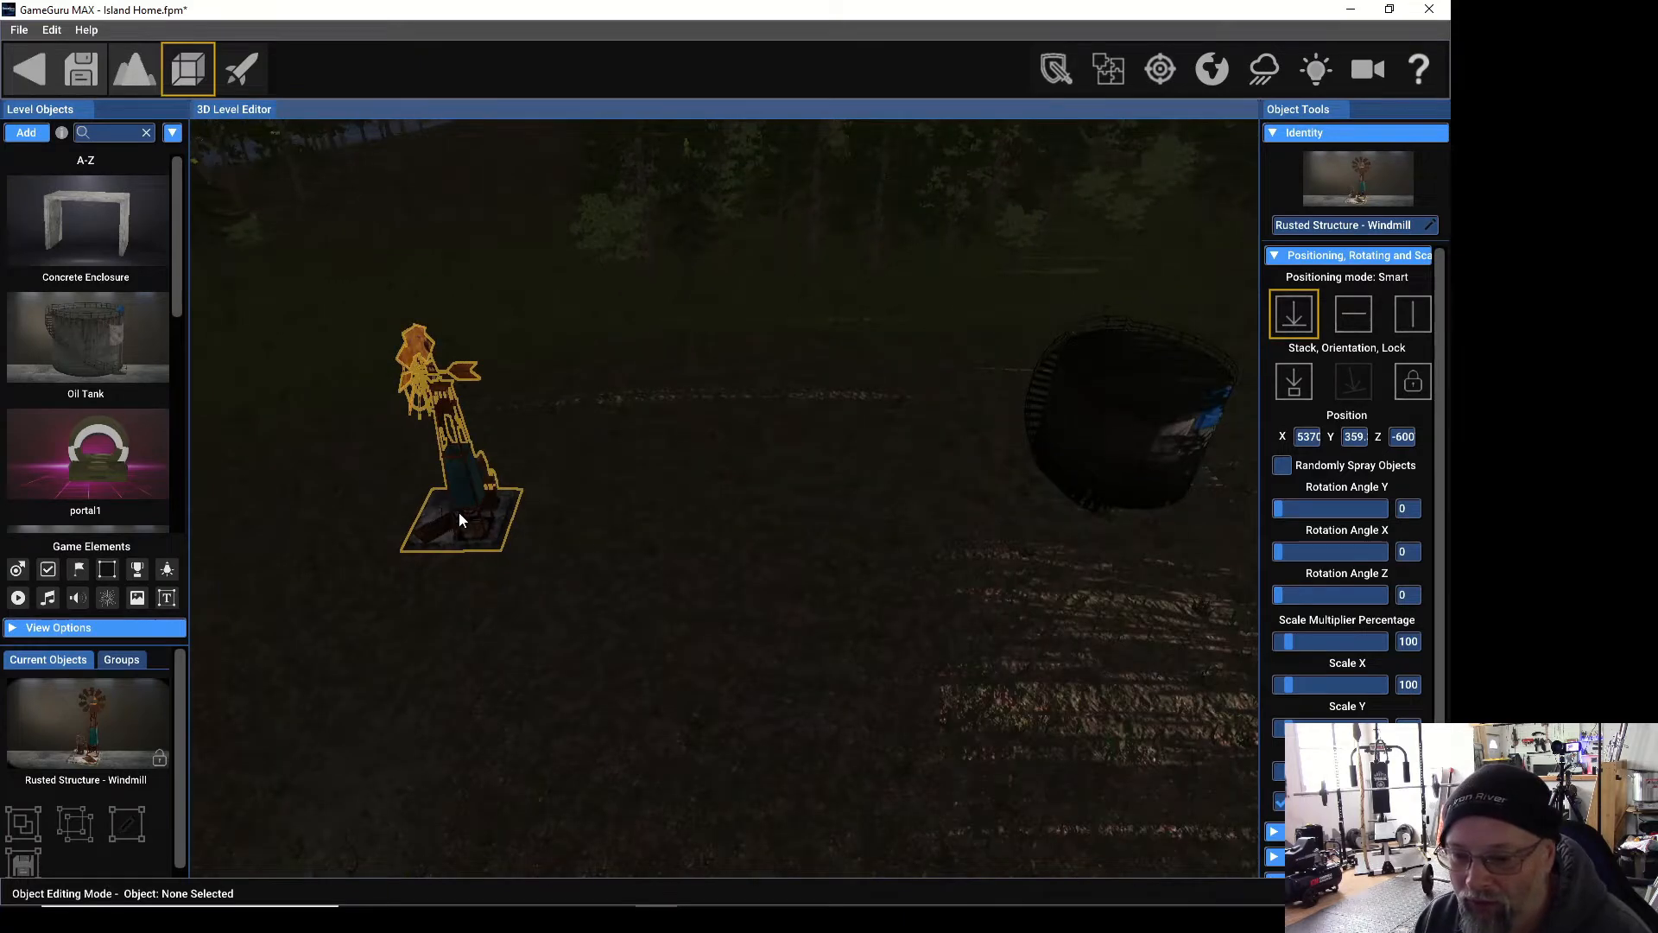
Move the windmill back toward the middle of the clearing, onto the higher ground beside the oil tank.
{"action": "left_click_drag", "start_coordinate": [460, 520], "coordinate": [566, 551]}
{"action": "left_click_drag", "start_coordinate": [635, 560], "coordinate": [897, 625]}
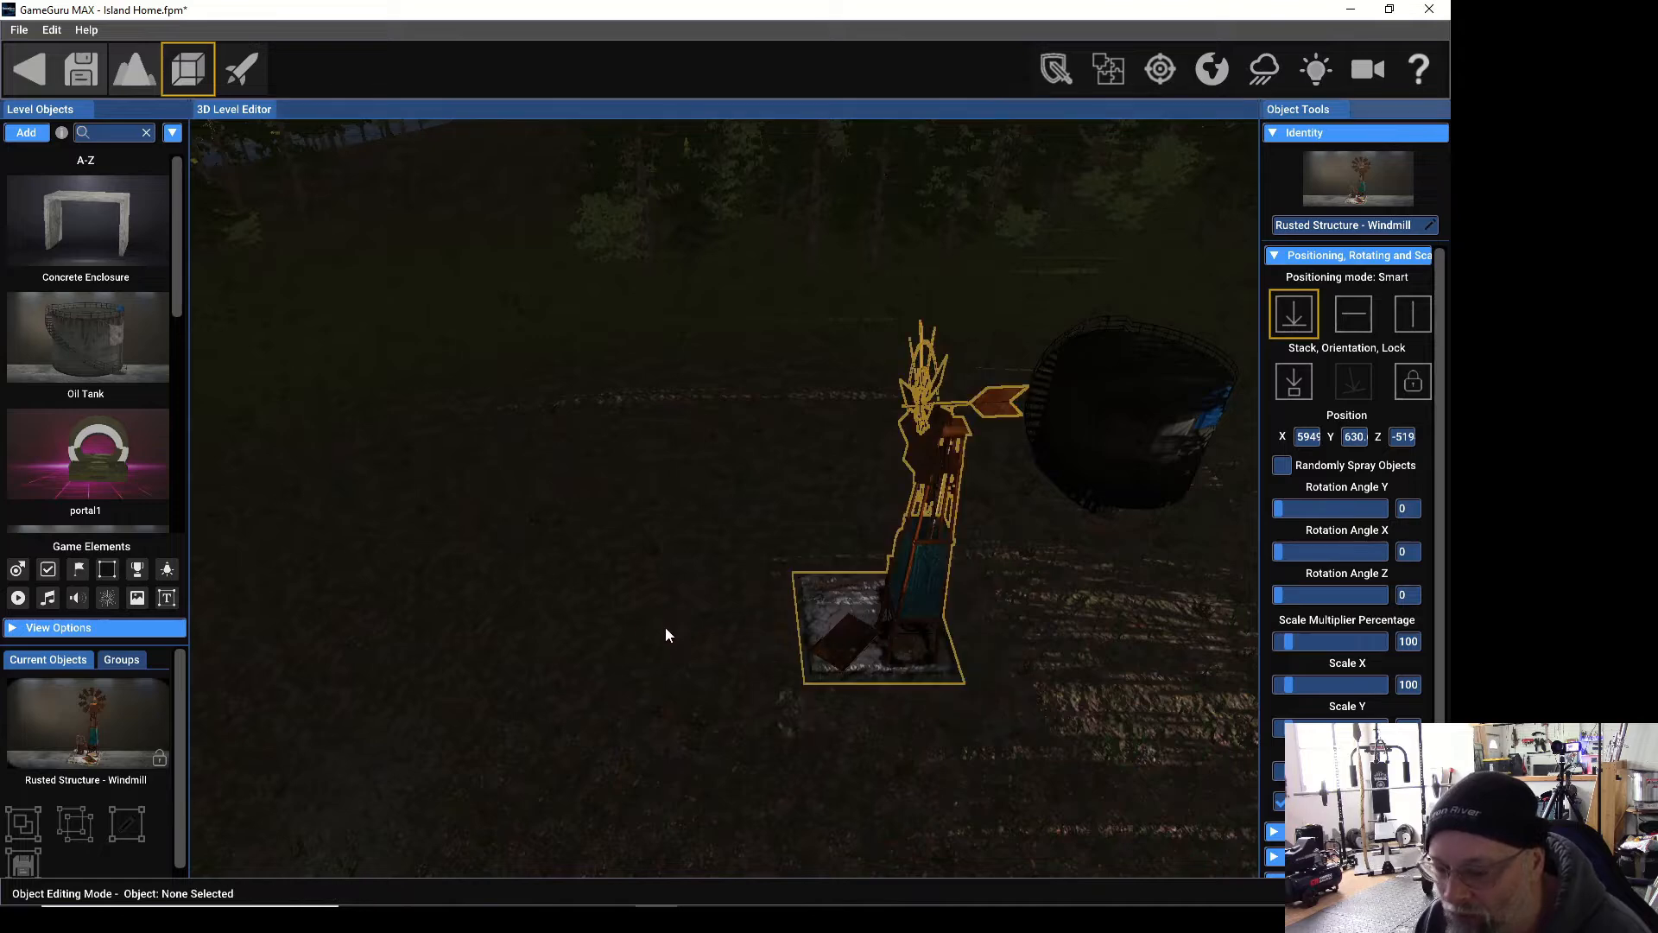
{"action": "scroll", "coordinate": [537, 635], "scroll_direction": "up", "scroll_amount": 8}
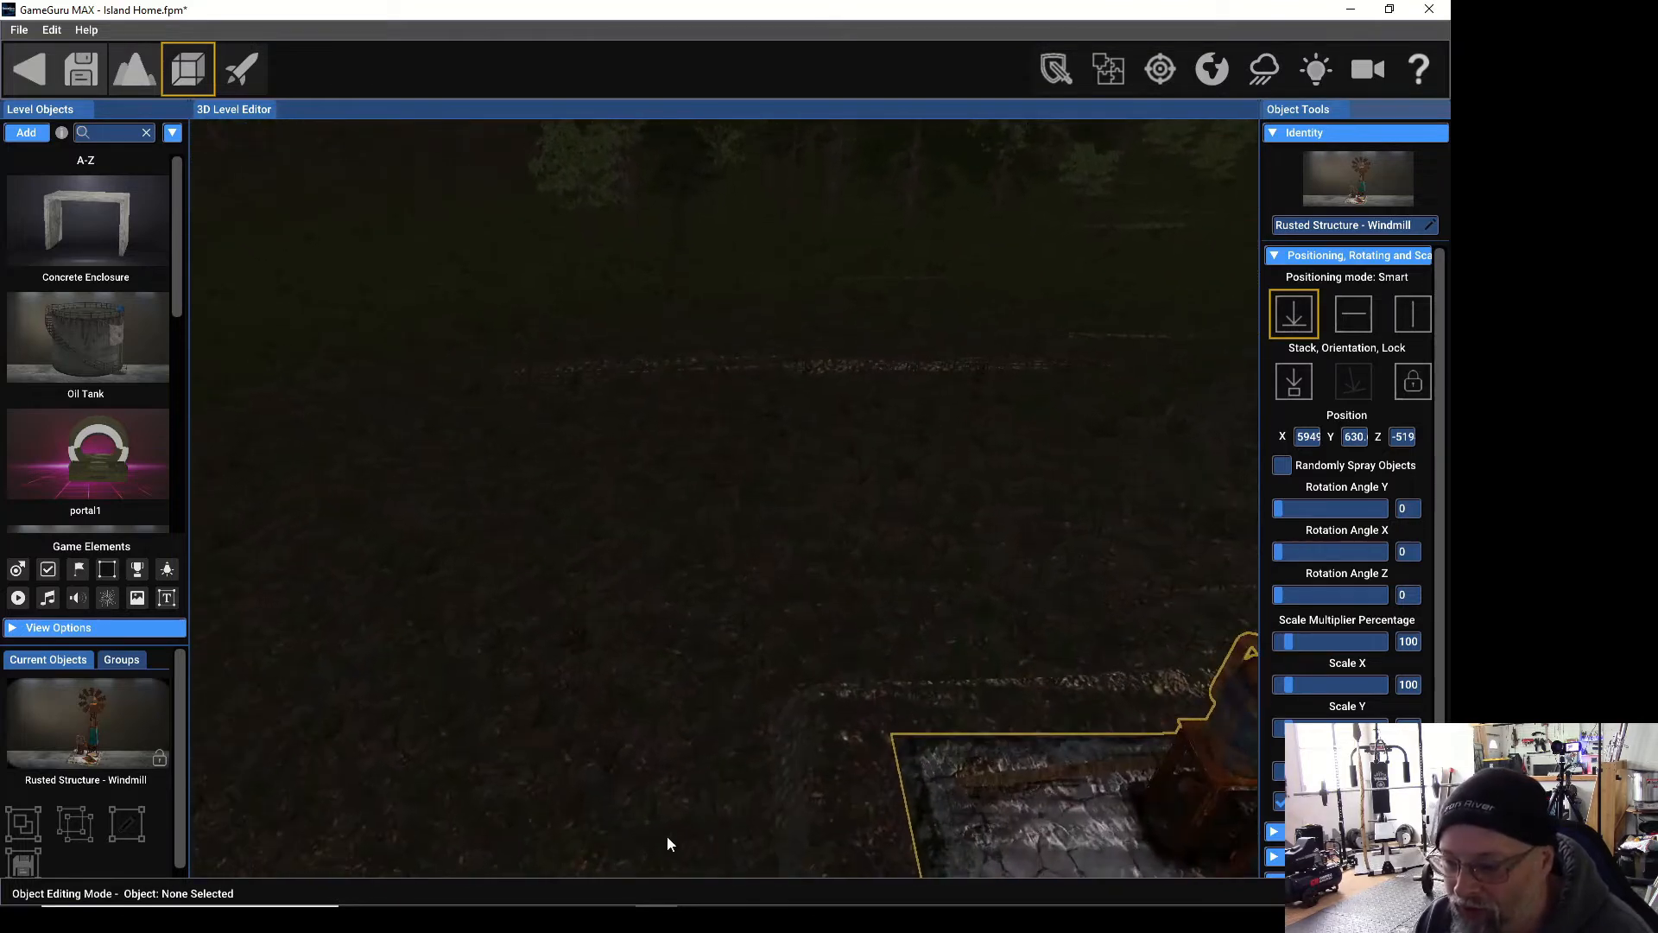
{"action": "right_click_drag", "start_coordinate": [536, 605], "coordinate": [363, 501]}
{"action": "key", "text": "w"}
{"action": "key", "text": "w"}
{"action": "key", "text": "s"}
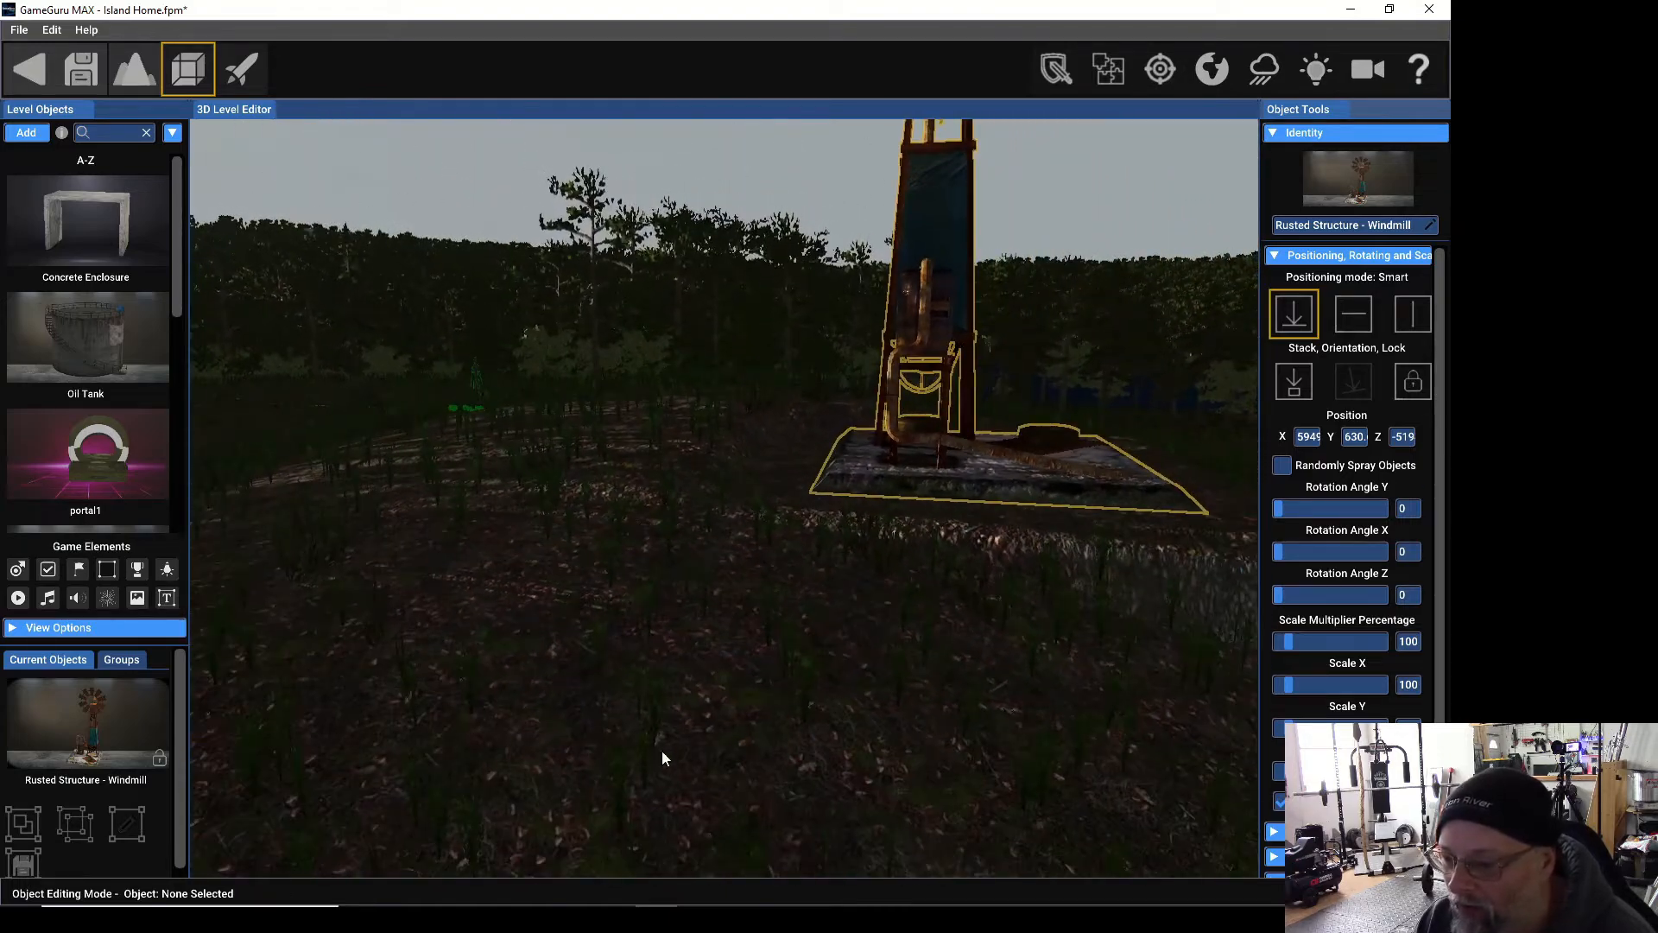
{"action": "left_click_drag", "start_coordinate": [917, 394], "coordinate": [570, 378]}
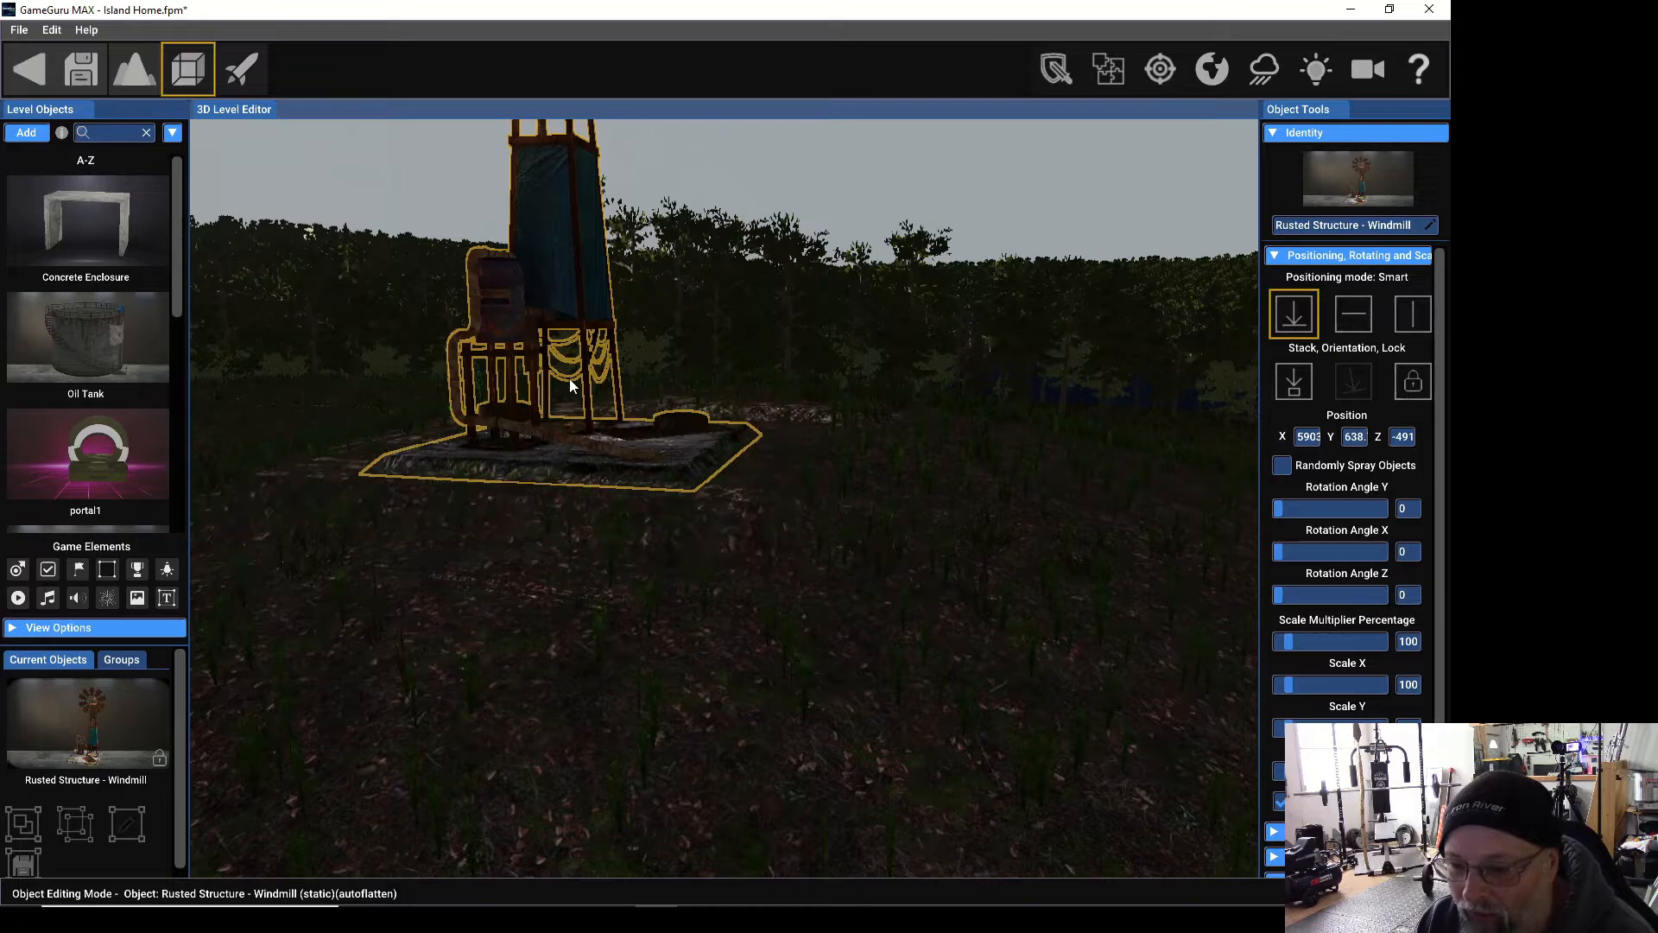
{"action": "mouse_move", "coordinate": [945, 584]}
{"action": "right_mouse_down"}
{"action": "mouse_move", "coordinate": [764, 589]}
{"action": "mouse_move", "coordinate": [674, 548]}
{"action": "mouse_move", "coordinate": [812, 613]}
{"action": "mouse_move", "coordinate": [734, 580]}
{"action": "mouse_move", "coordinate": [770, 570]}
{"action": "mouse_move", "coordinate": [786, 631]}
{"action": "mouse_move", "coordinate": [786, 566]}
{"action": "mouse_move", "coordinate": [851, 557]}
{"action": "mouse_move", "coordinate": [916, 626]}
{"action": "mouse_move", "coordinate": [725, 566]}
{"action": "mouse_move", "coordinate": [717, 510]}
{"action": "mouse_move", "coordinate": [722, 575]}
{"action": "mouse_move", "coordinate": [957, 585]}
{"action": "mouse_move", "coordinate": [1012, 562]}
{"action": "mouse_move", "coordinate": [956, 573]}
{"action": "right_mouse_up"}
{"action": "key", "text": "w"}
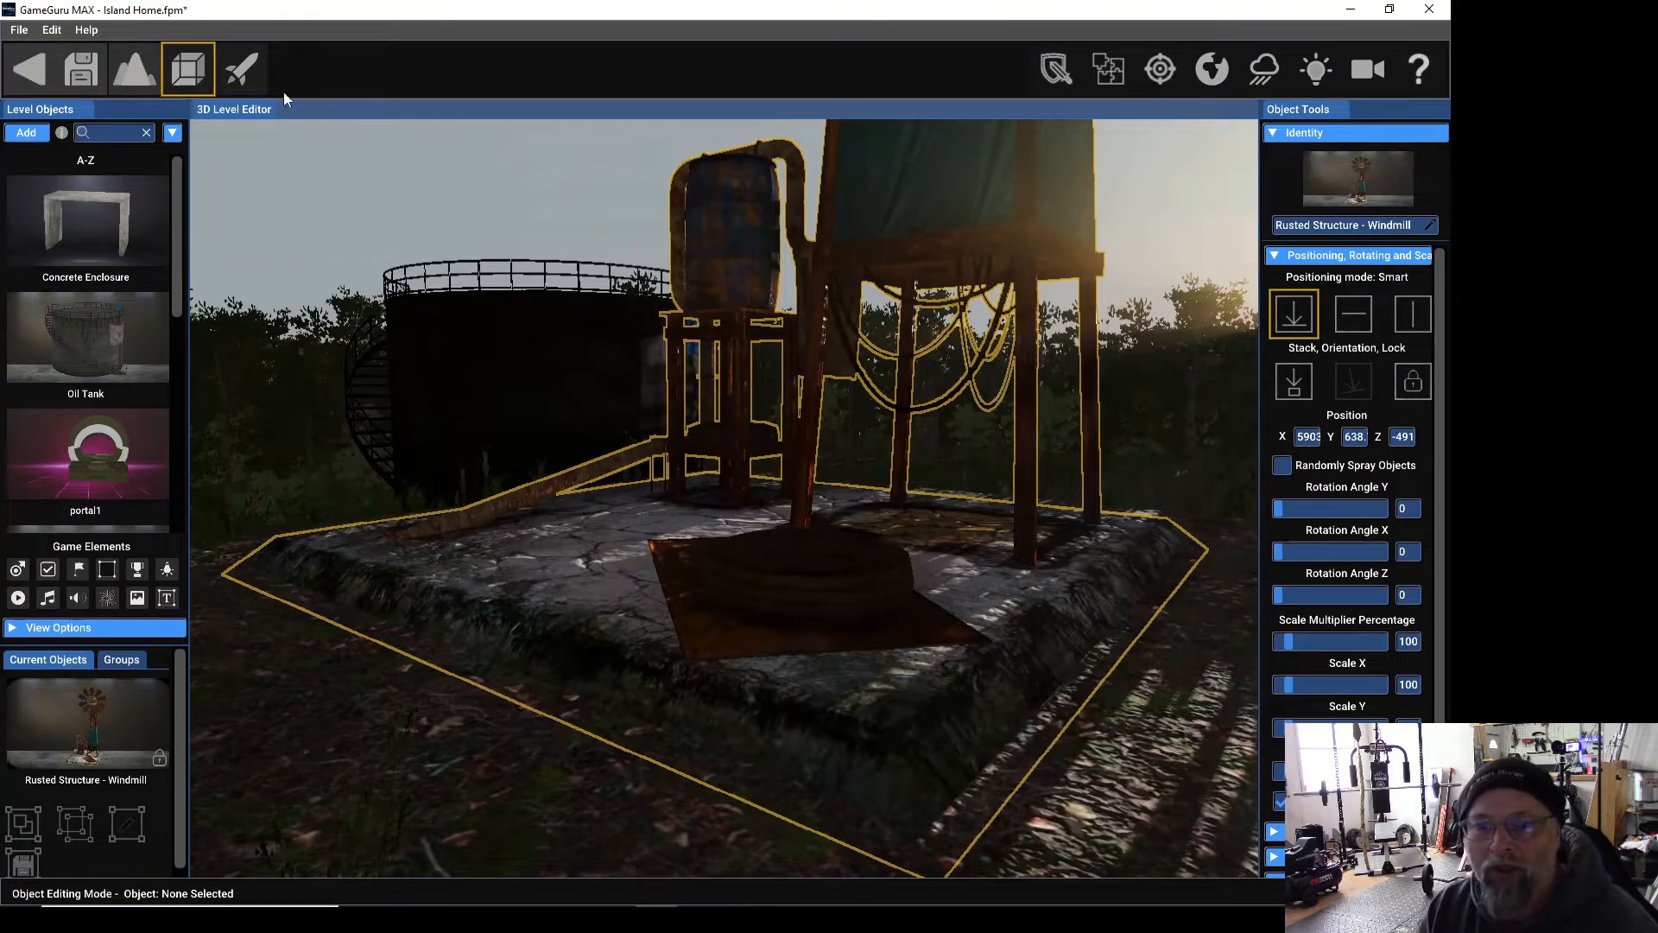
Test-play the level around the windmill and oil tank, return to the editor, and save the level.
{"action": "left_click", "coordinate": [241, 67]}
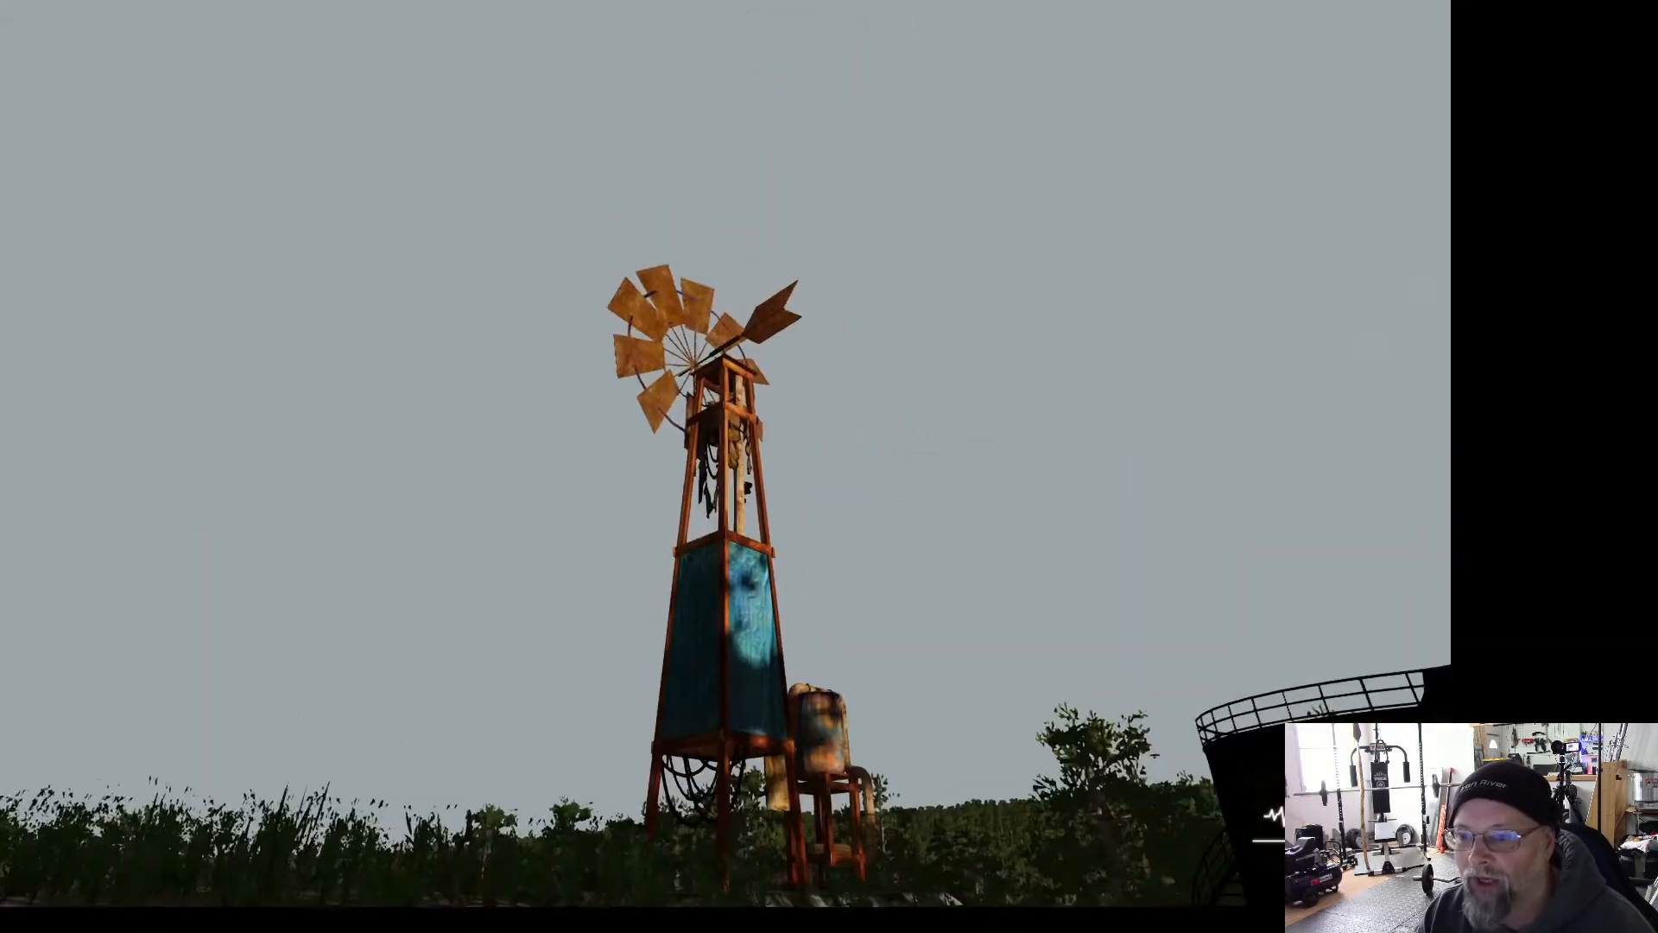
{"action": "key", "text": "w"}
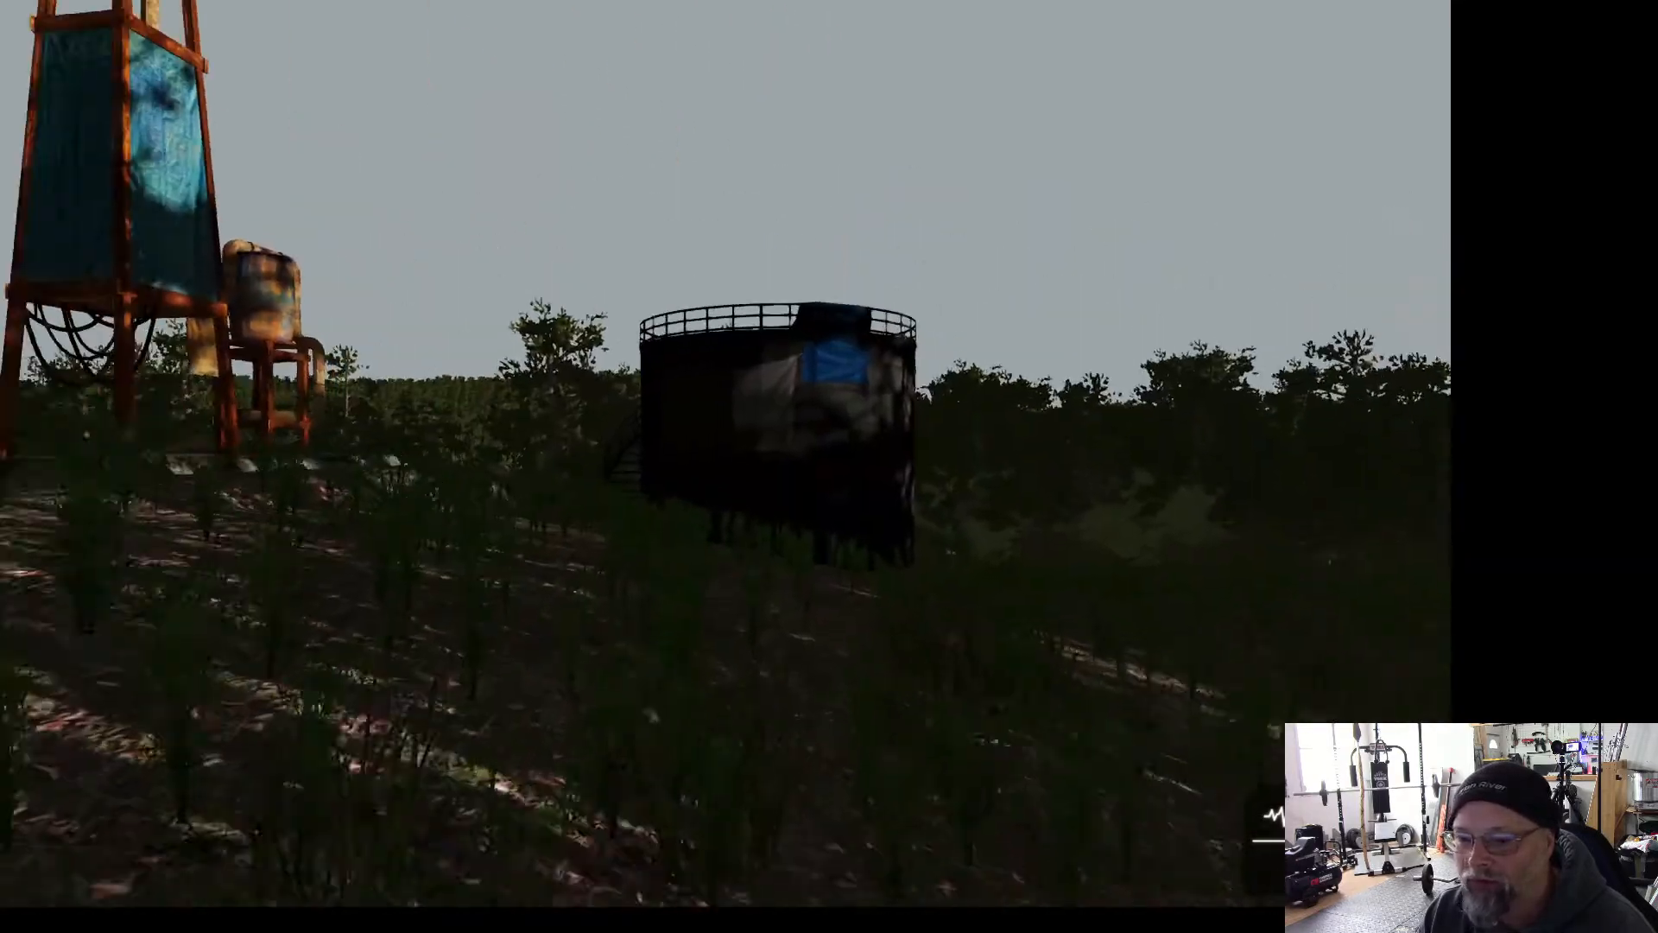
{"action": "key", "text": "w"}
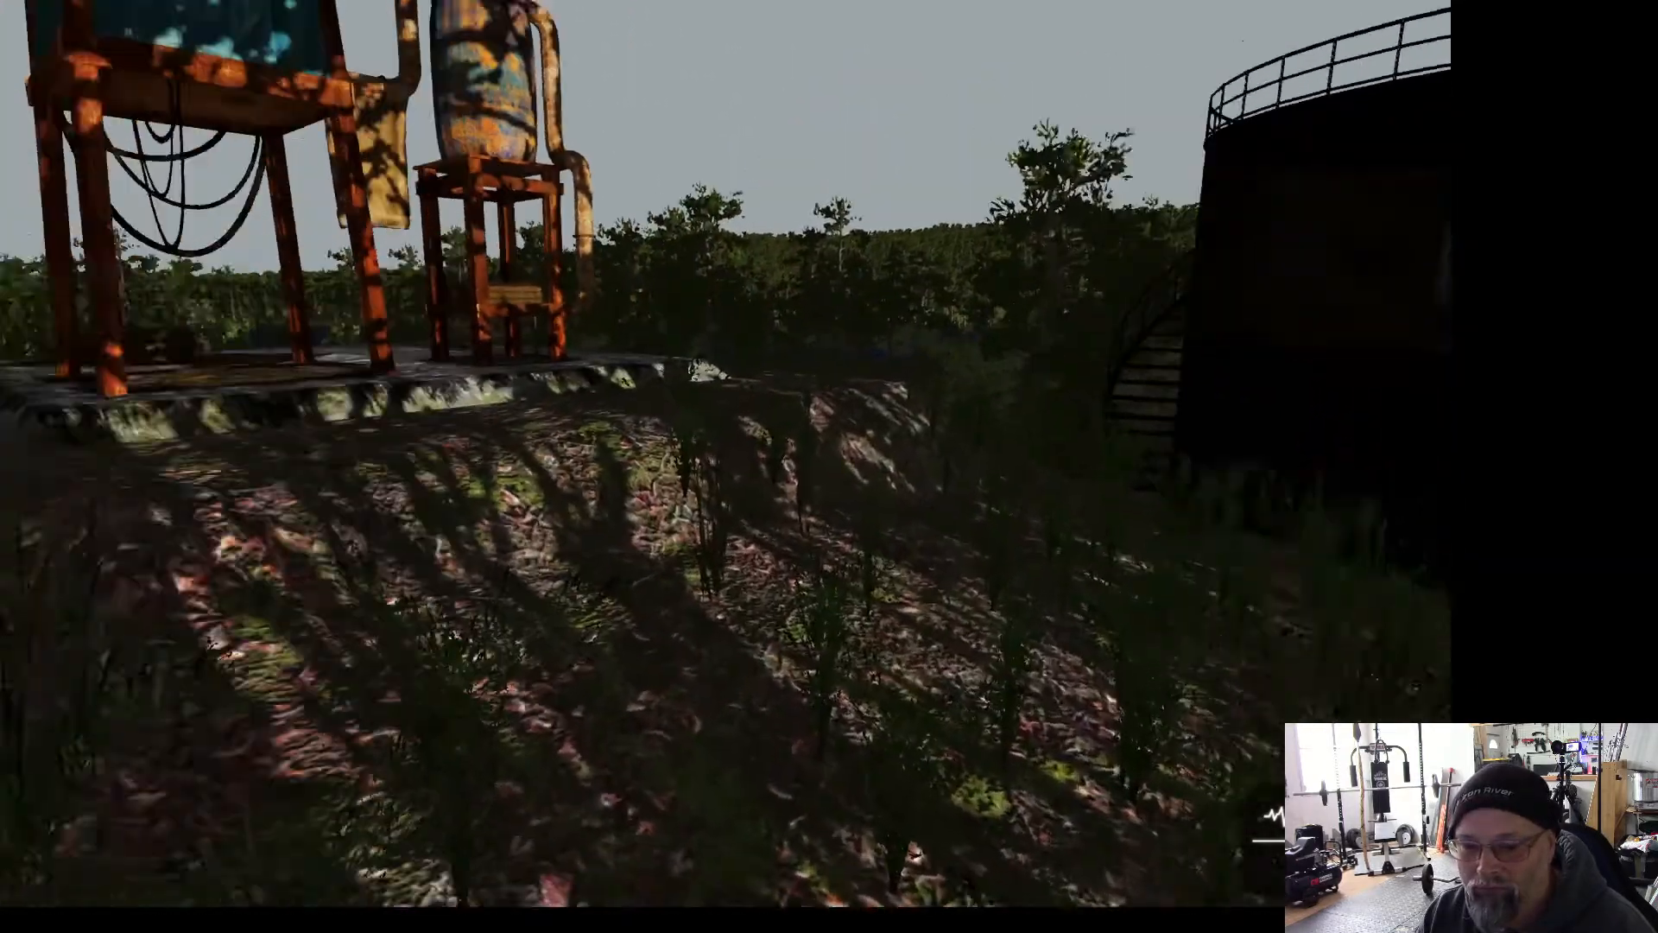
{"action": "key", "text": "w"}
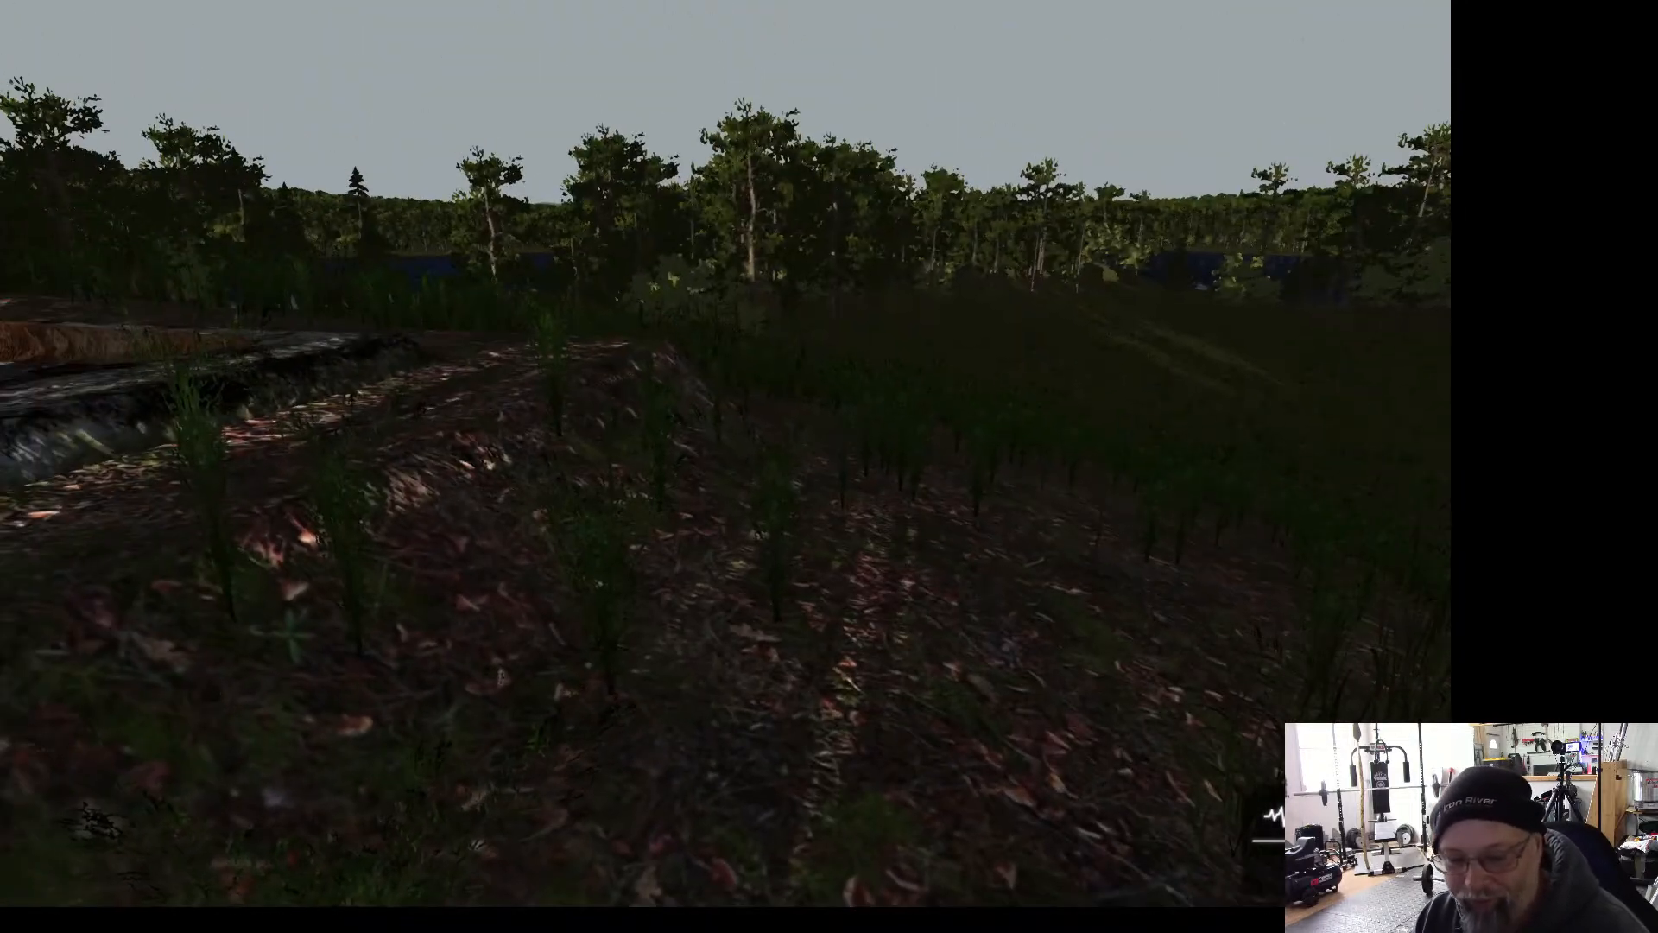
{"action": "key", "text": "Escape"}
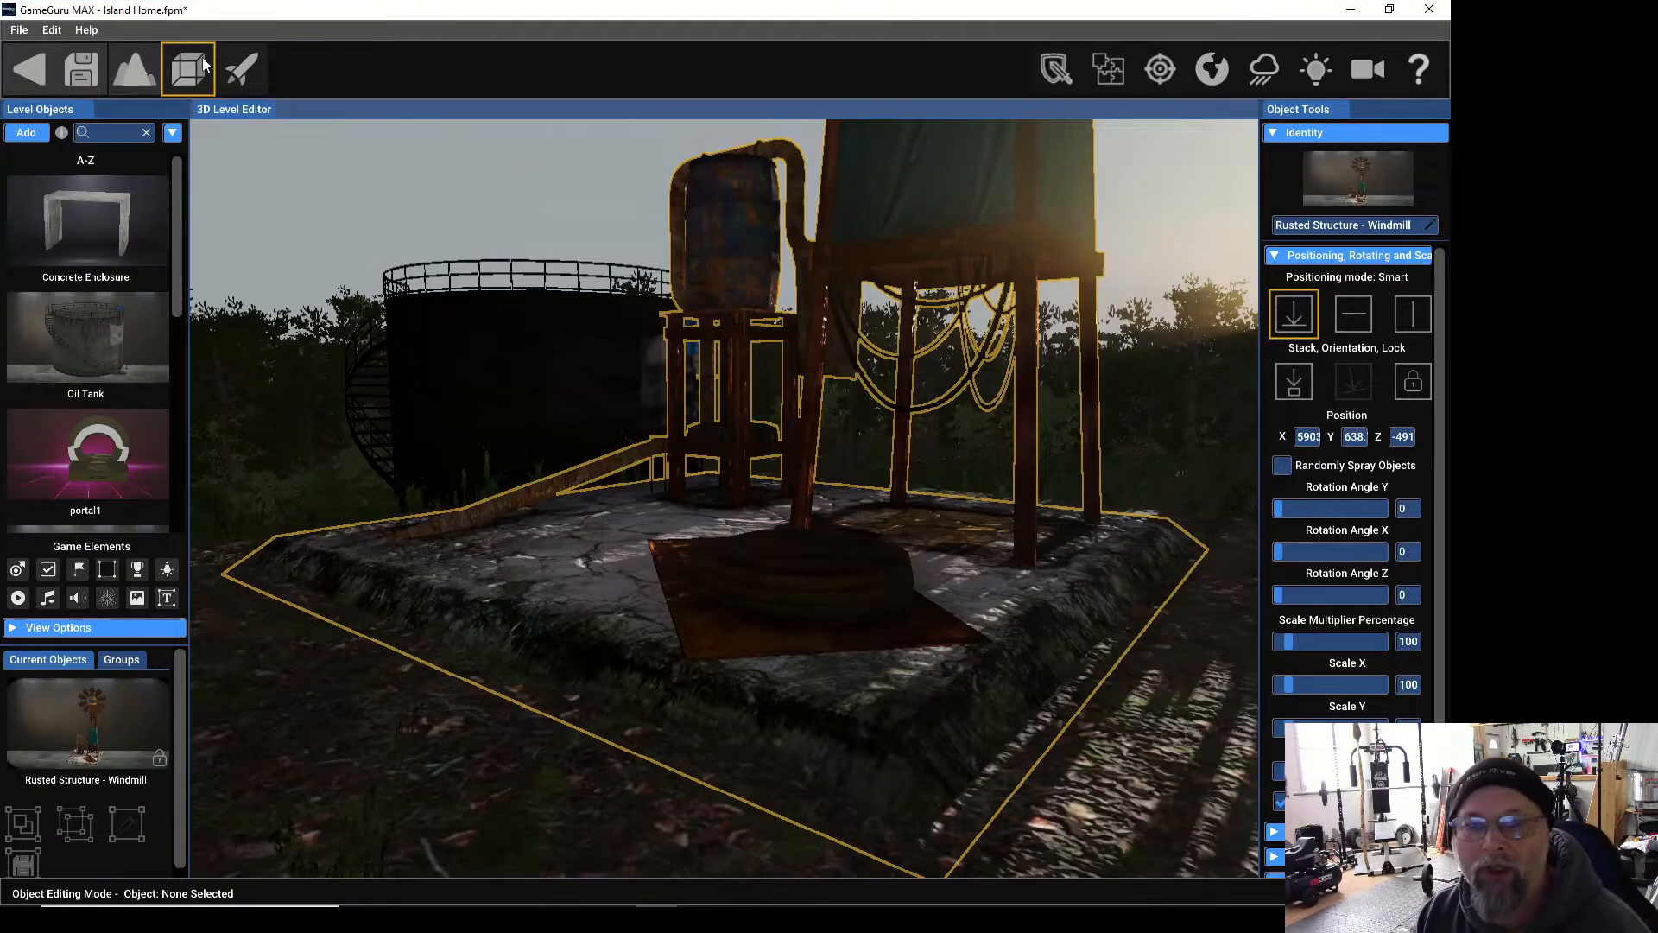
{"action": "left_click", "coordinate": [81, 78]}
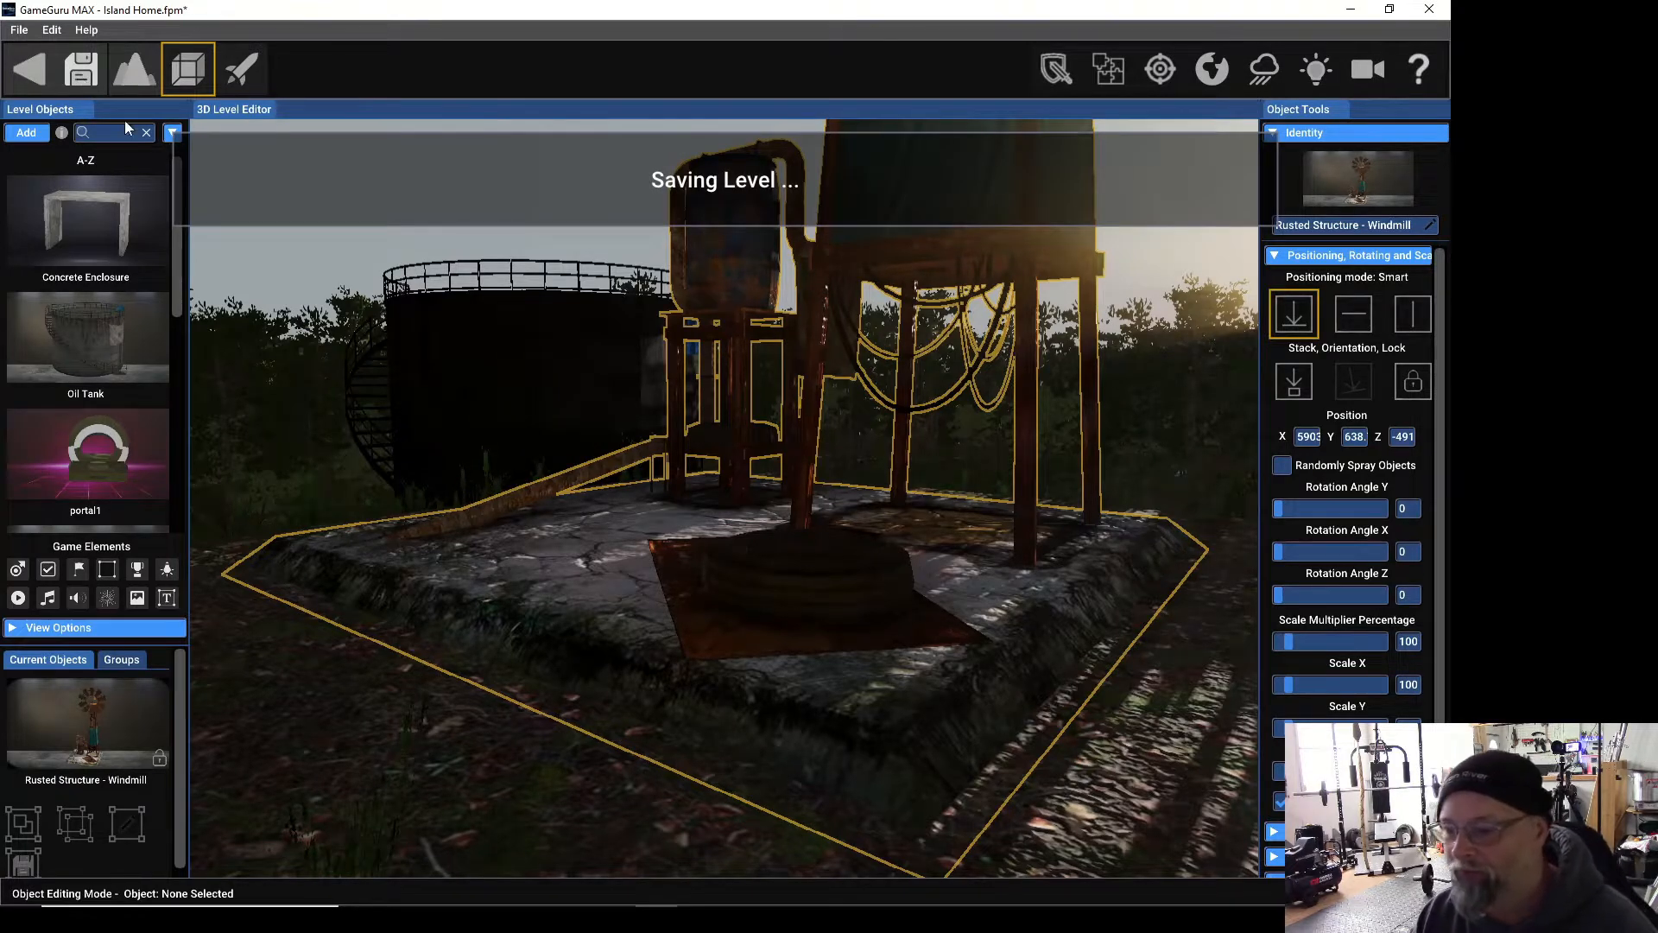
Examine the windmill's general and behavior properties, including its static mode and collision shape.
{"action": "scroll", "coordinate": [605, 354], "scroll_direction": "down", "scroll_amount": 3}
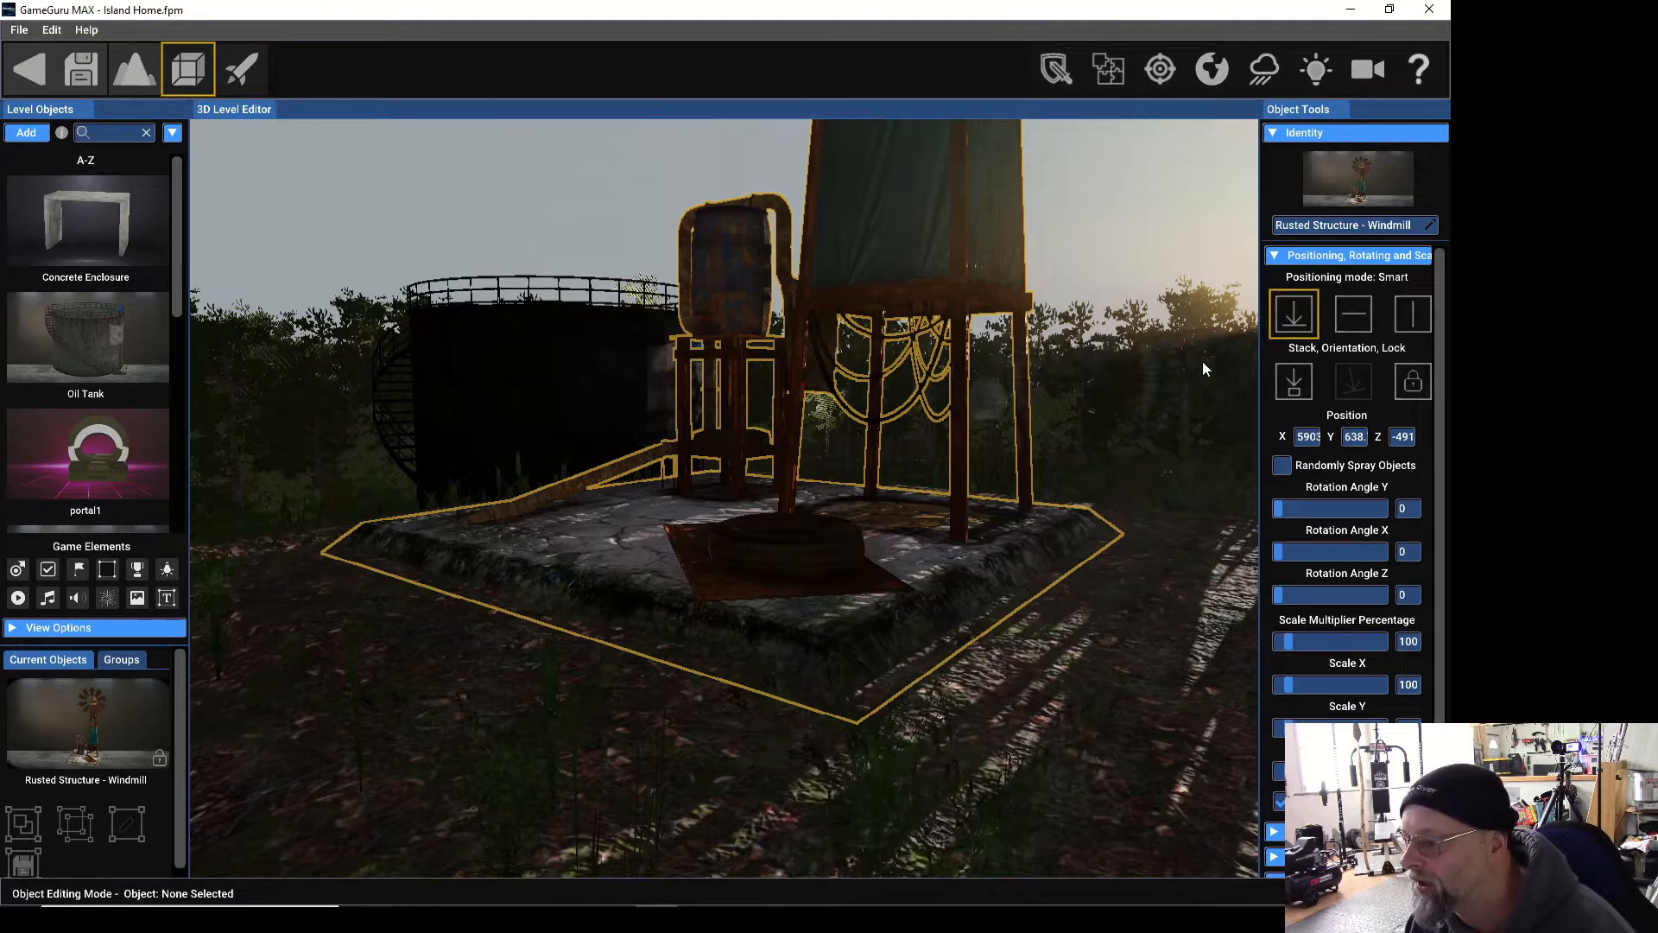
{"action": "left_click", "coordinate": [1279, 257]}
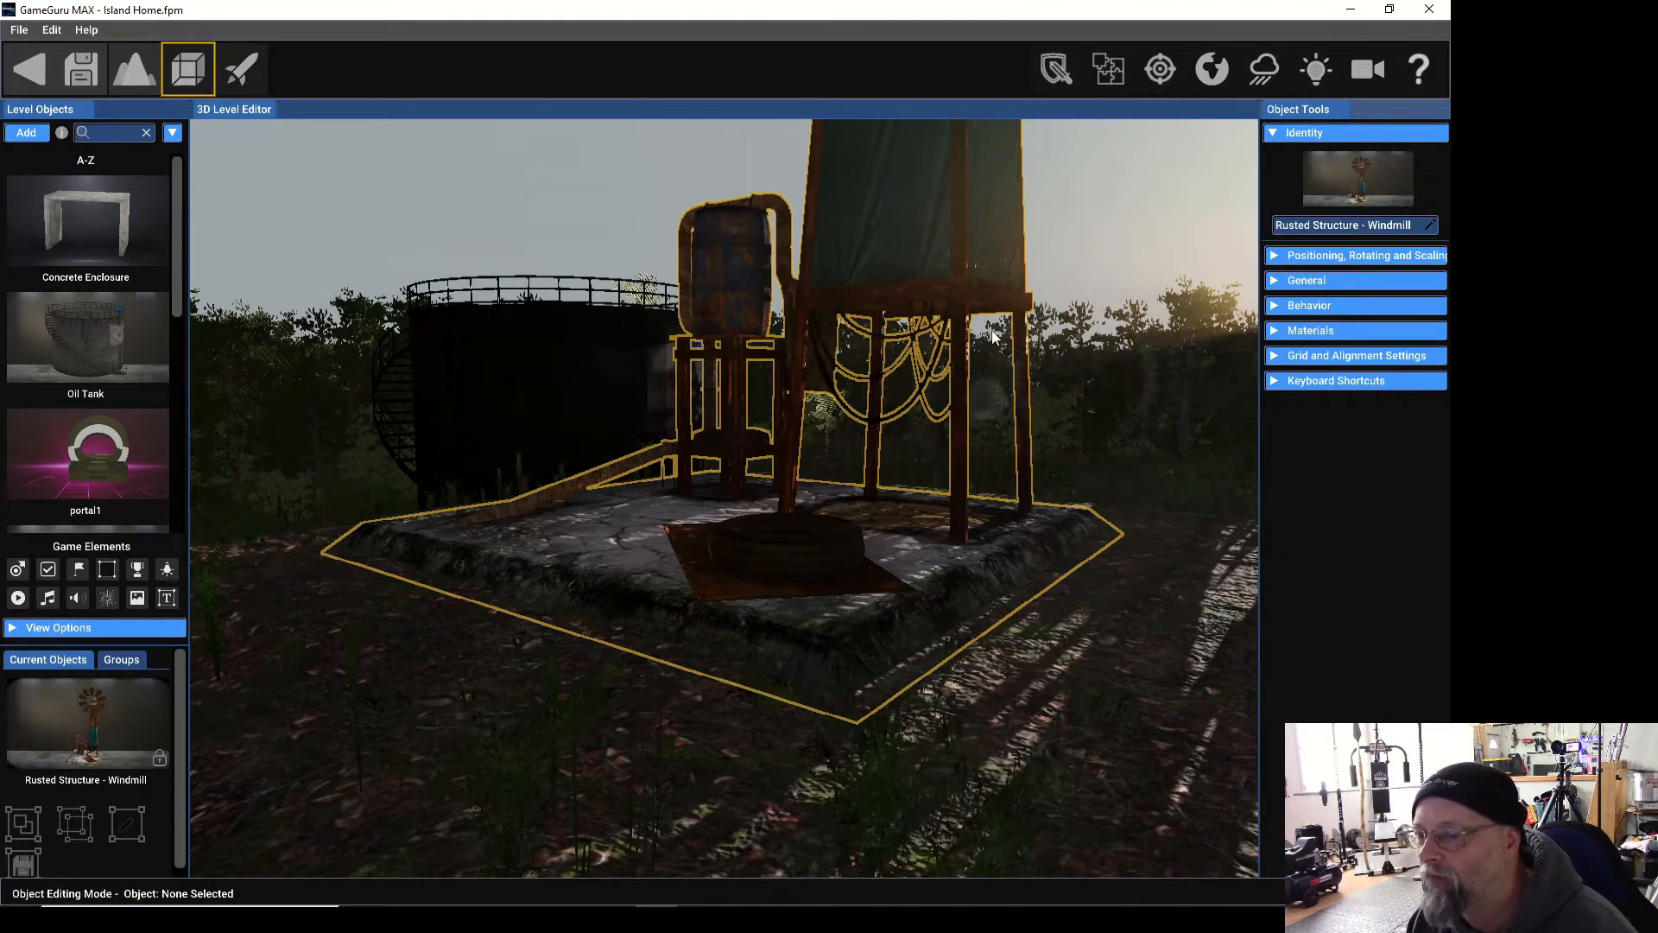
{"action": "scroll", "coordinate": [993, 335], "scroll_direction": "down", "scroll_amount": 10}
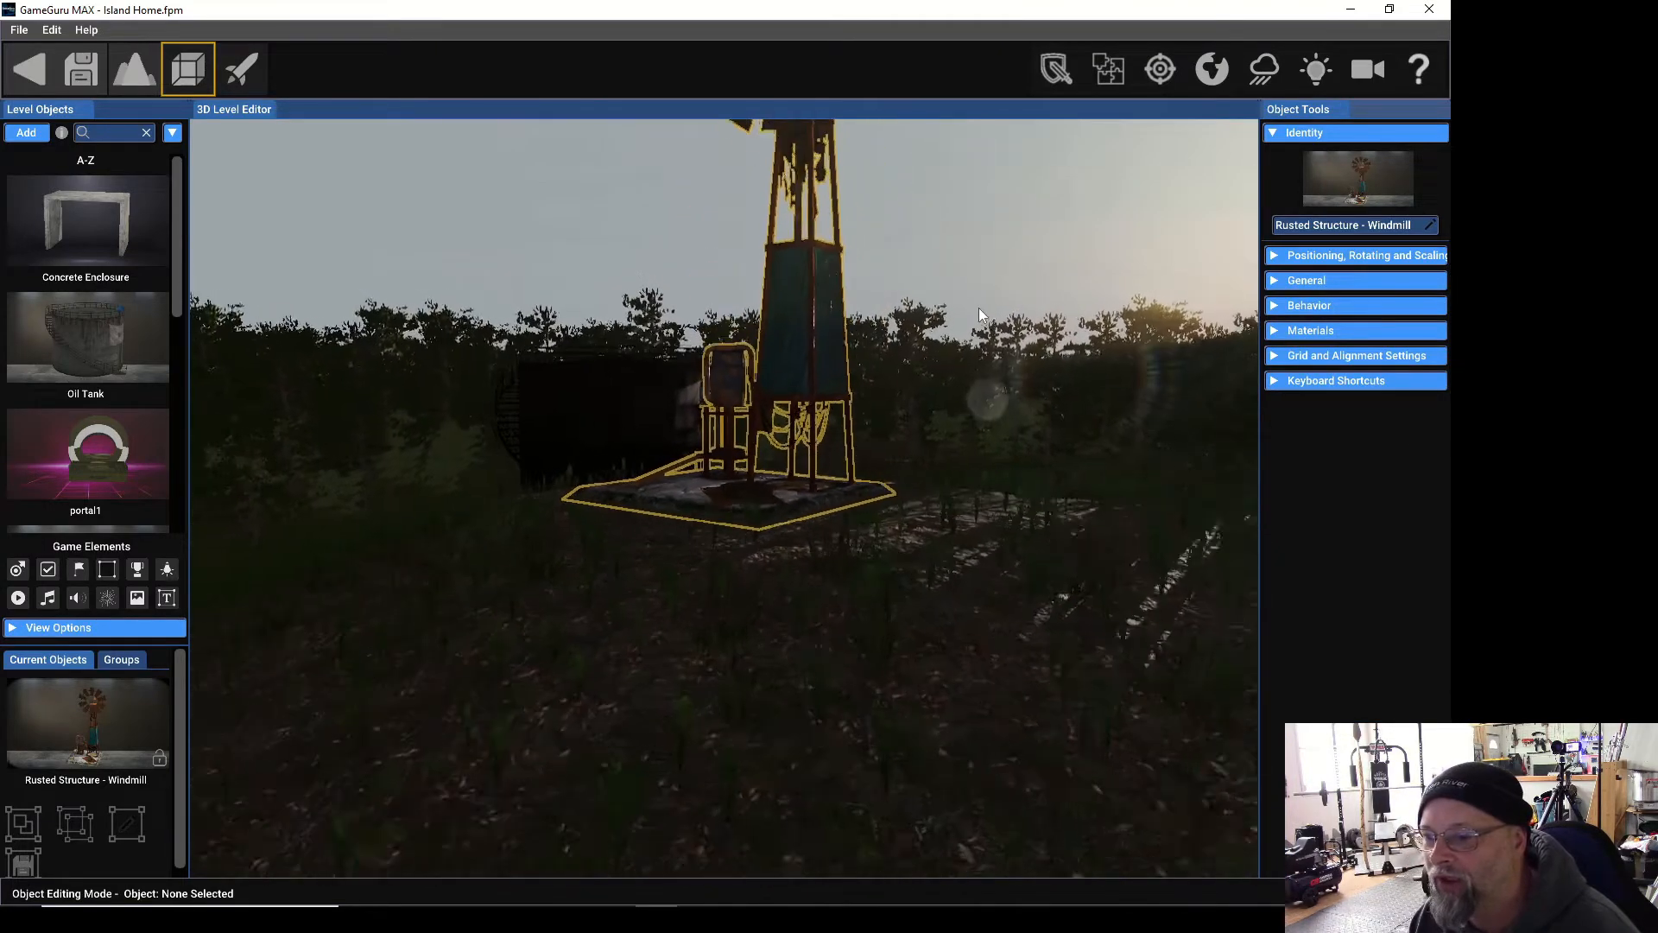
{"action": "scroll", "coordinate": [979, 313], "scroll_direction": "down", "scroll_amount": 3}
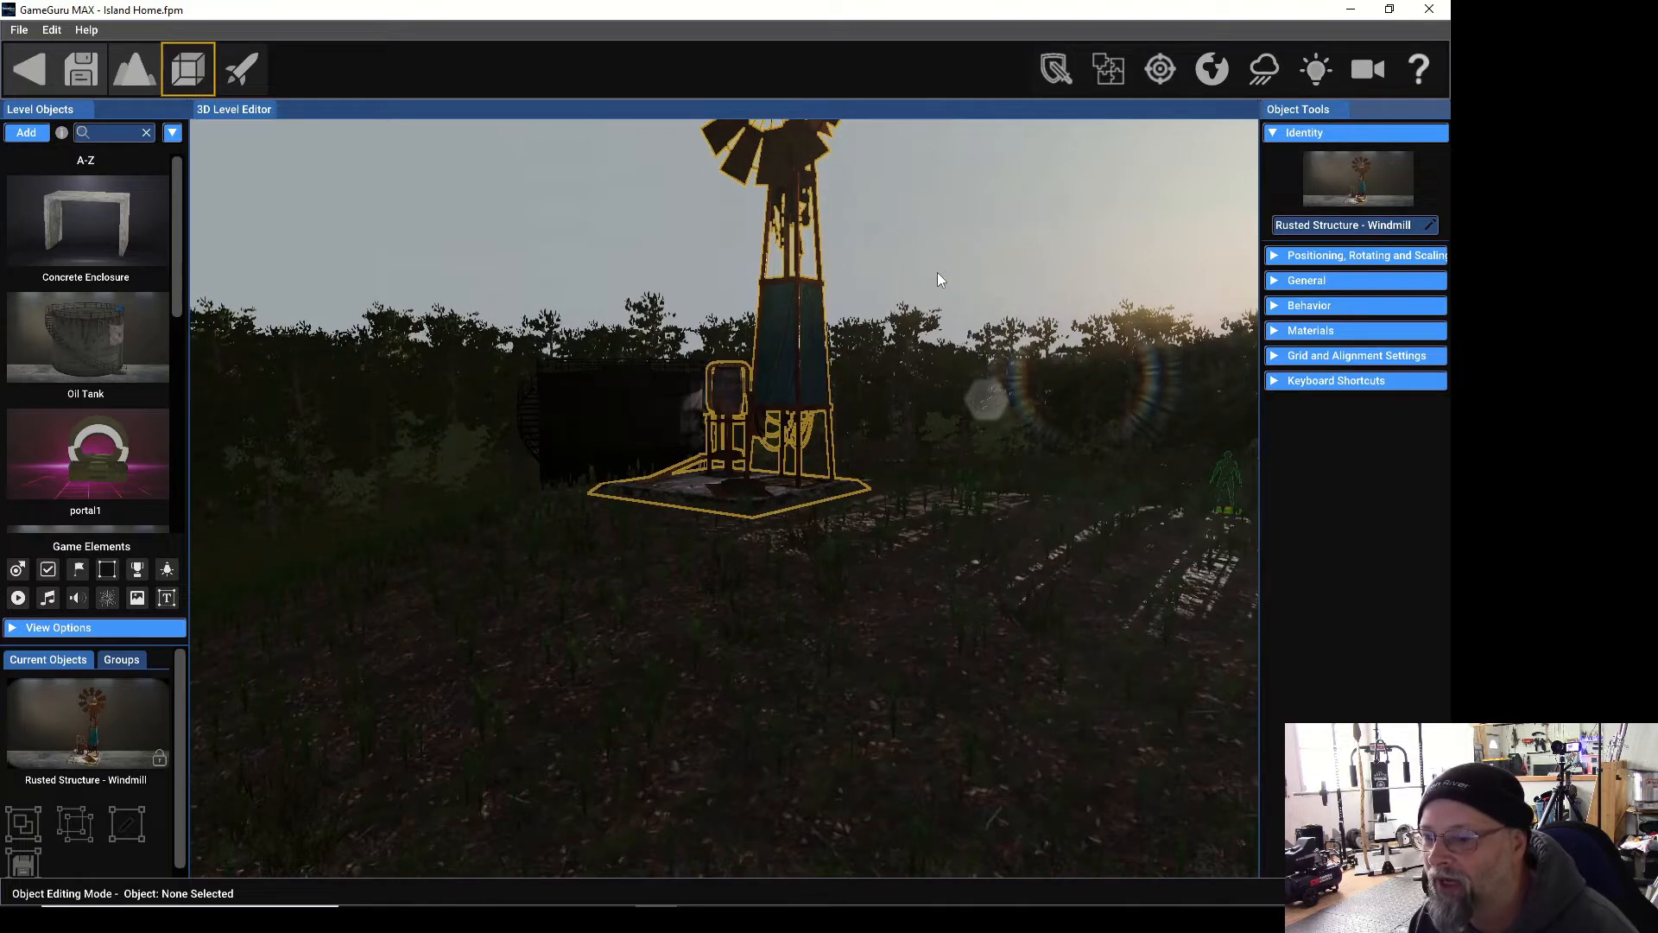
{"action": "left_click", "coordinate": [1280, 284]}
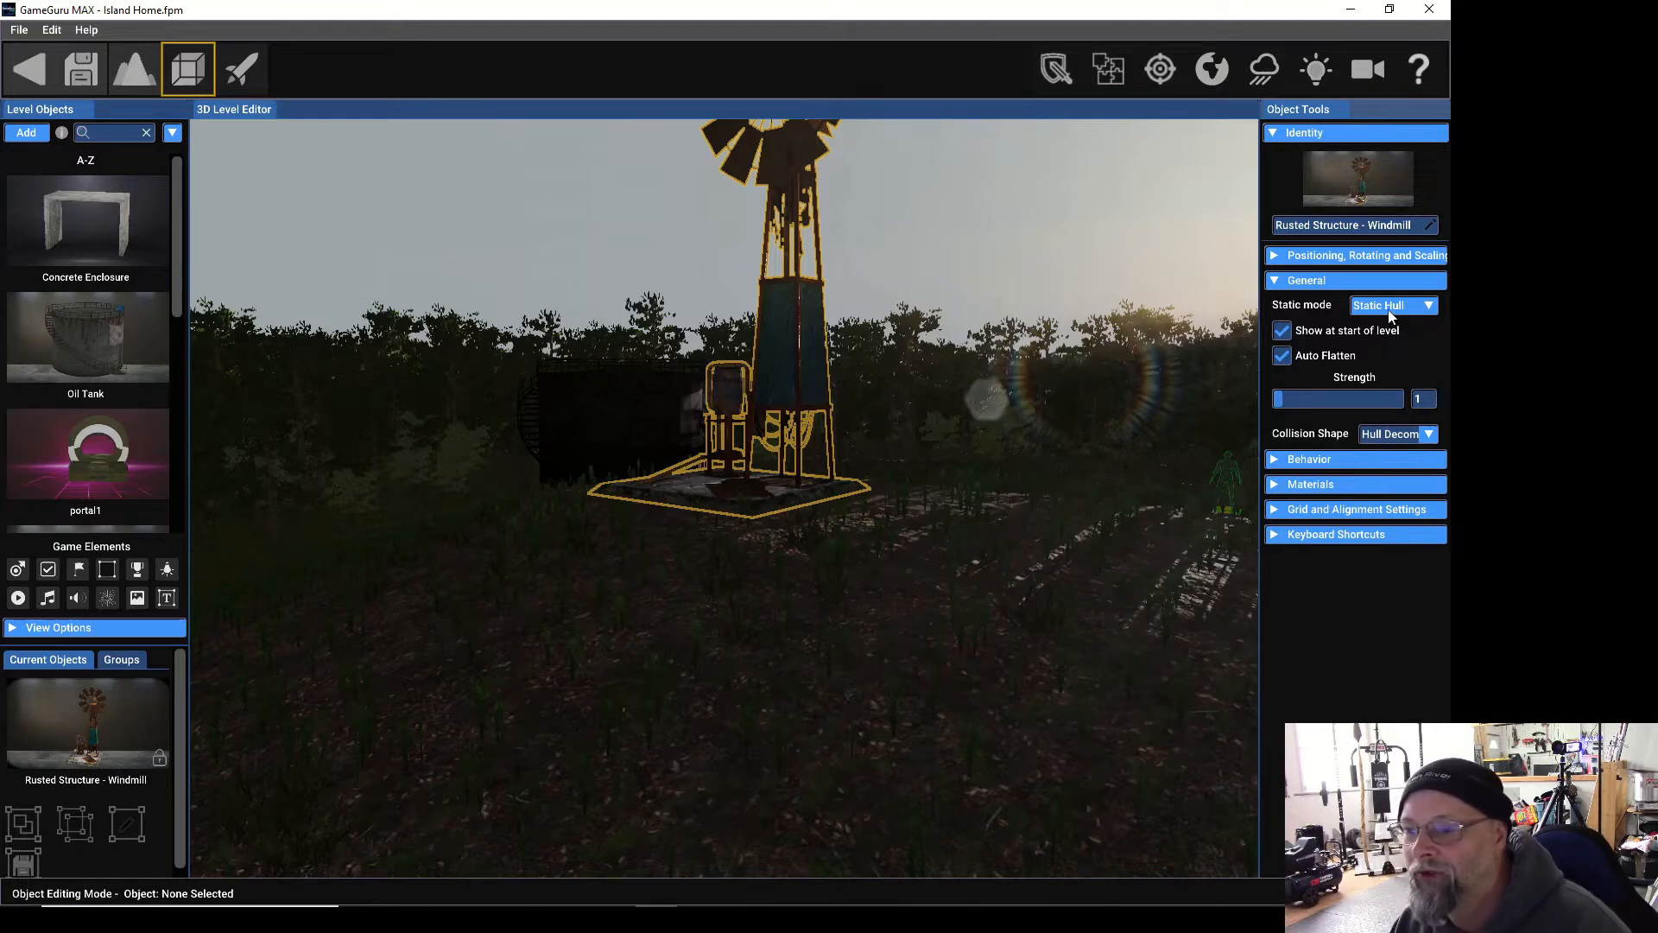
{"action": "left_click", "coordinate": [1281, 330]}
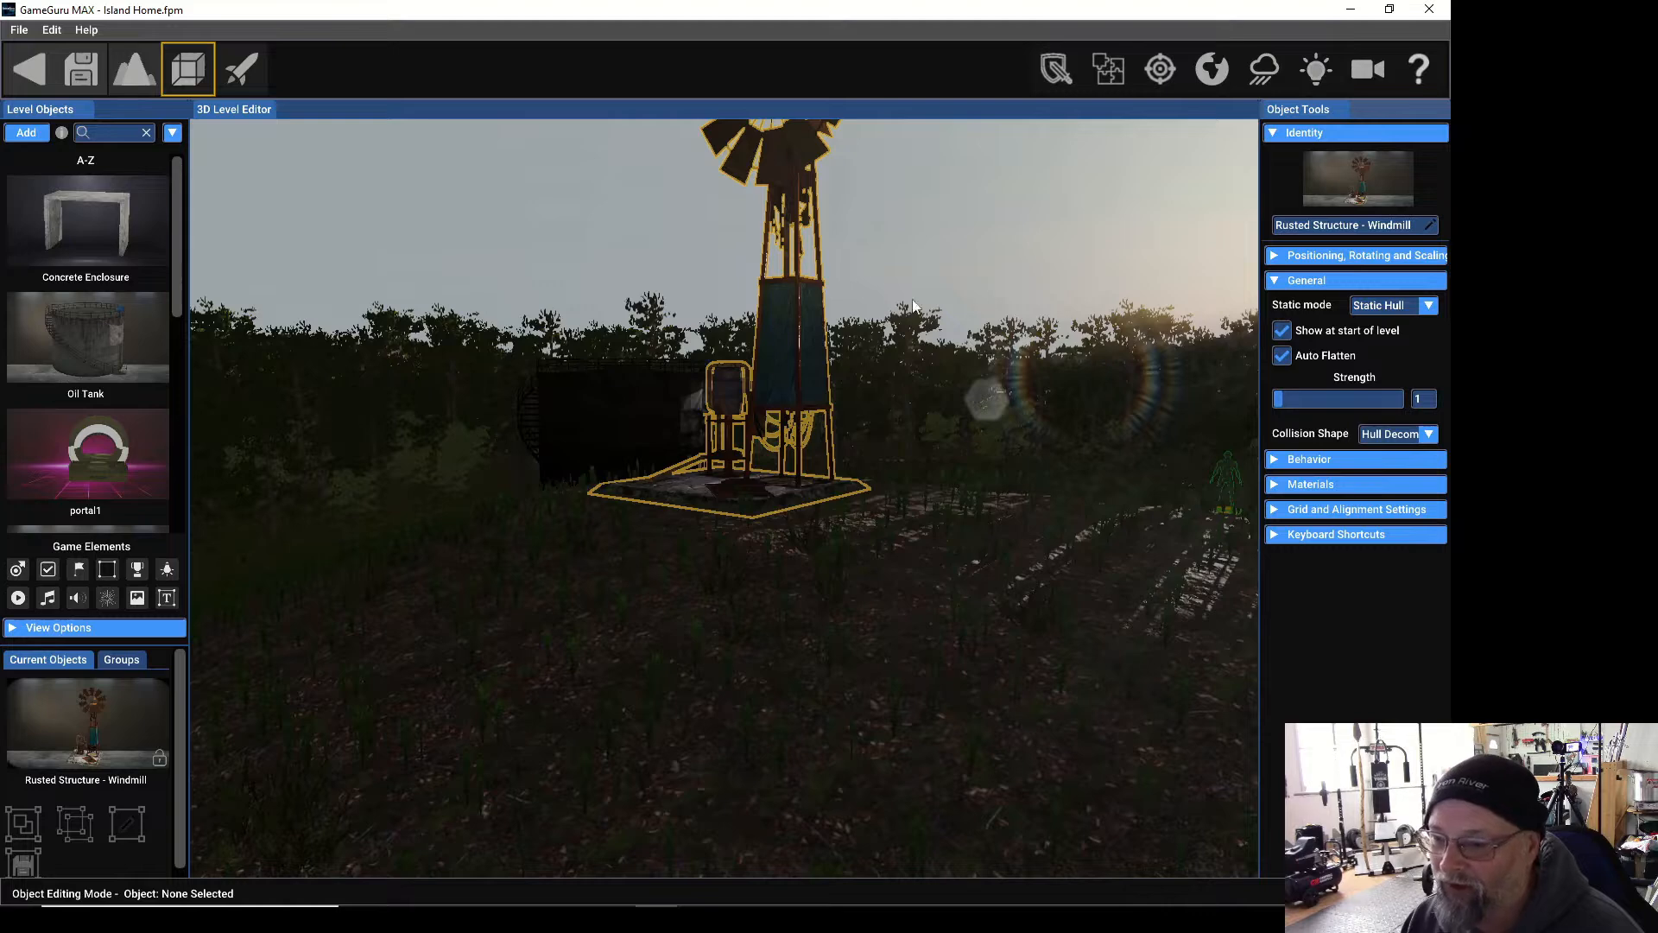
{"action": "left_click", "coordinate": [1429, 306]}
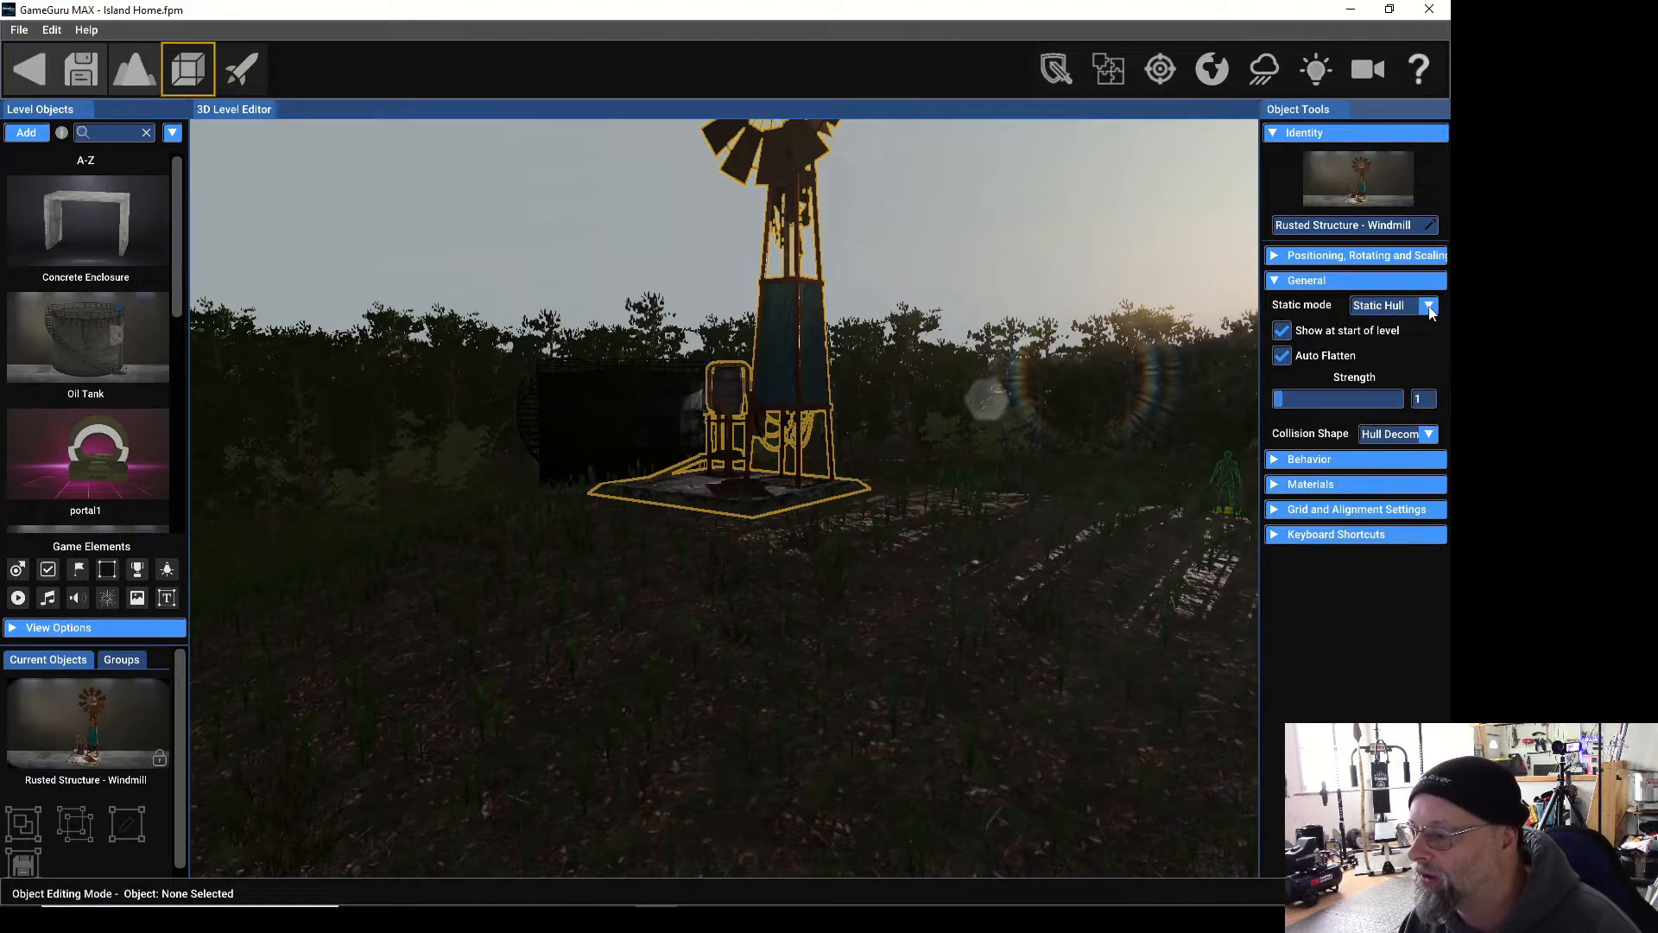
{"action": "left_click", "coordinate": [1275, 286]}
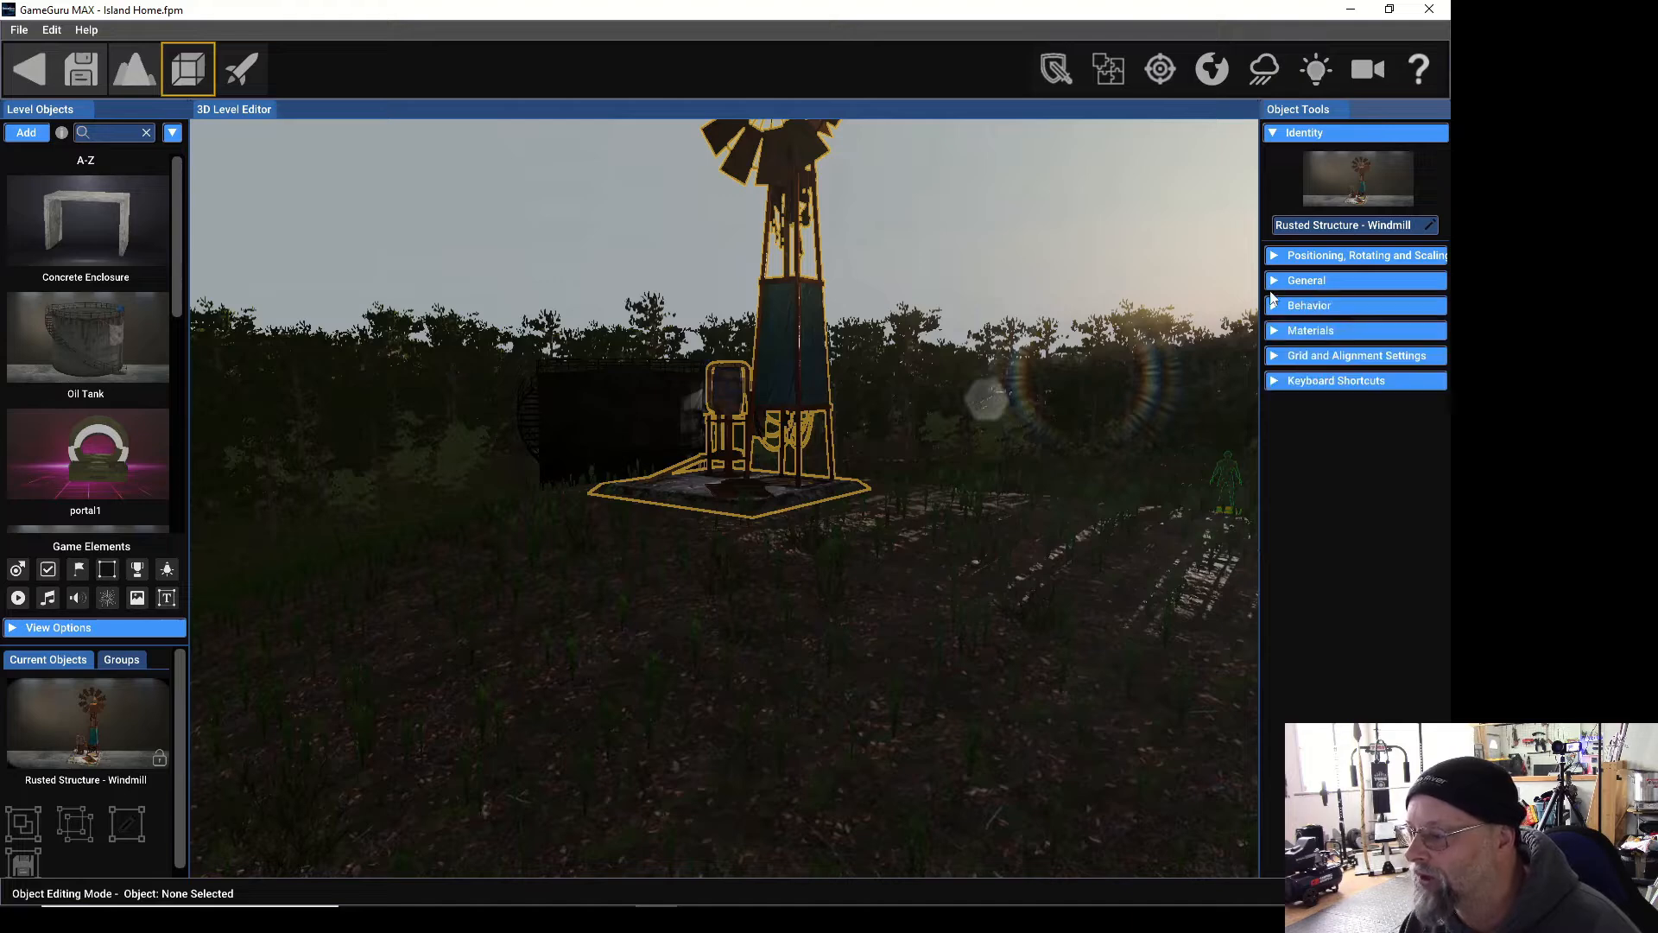
{"action": "left_click", "coordinate": [1279, 307]}
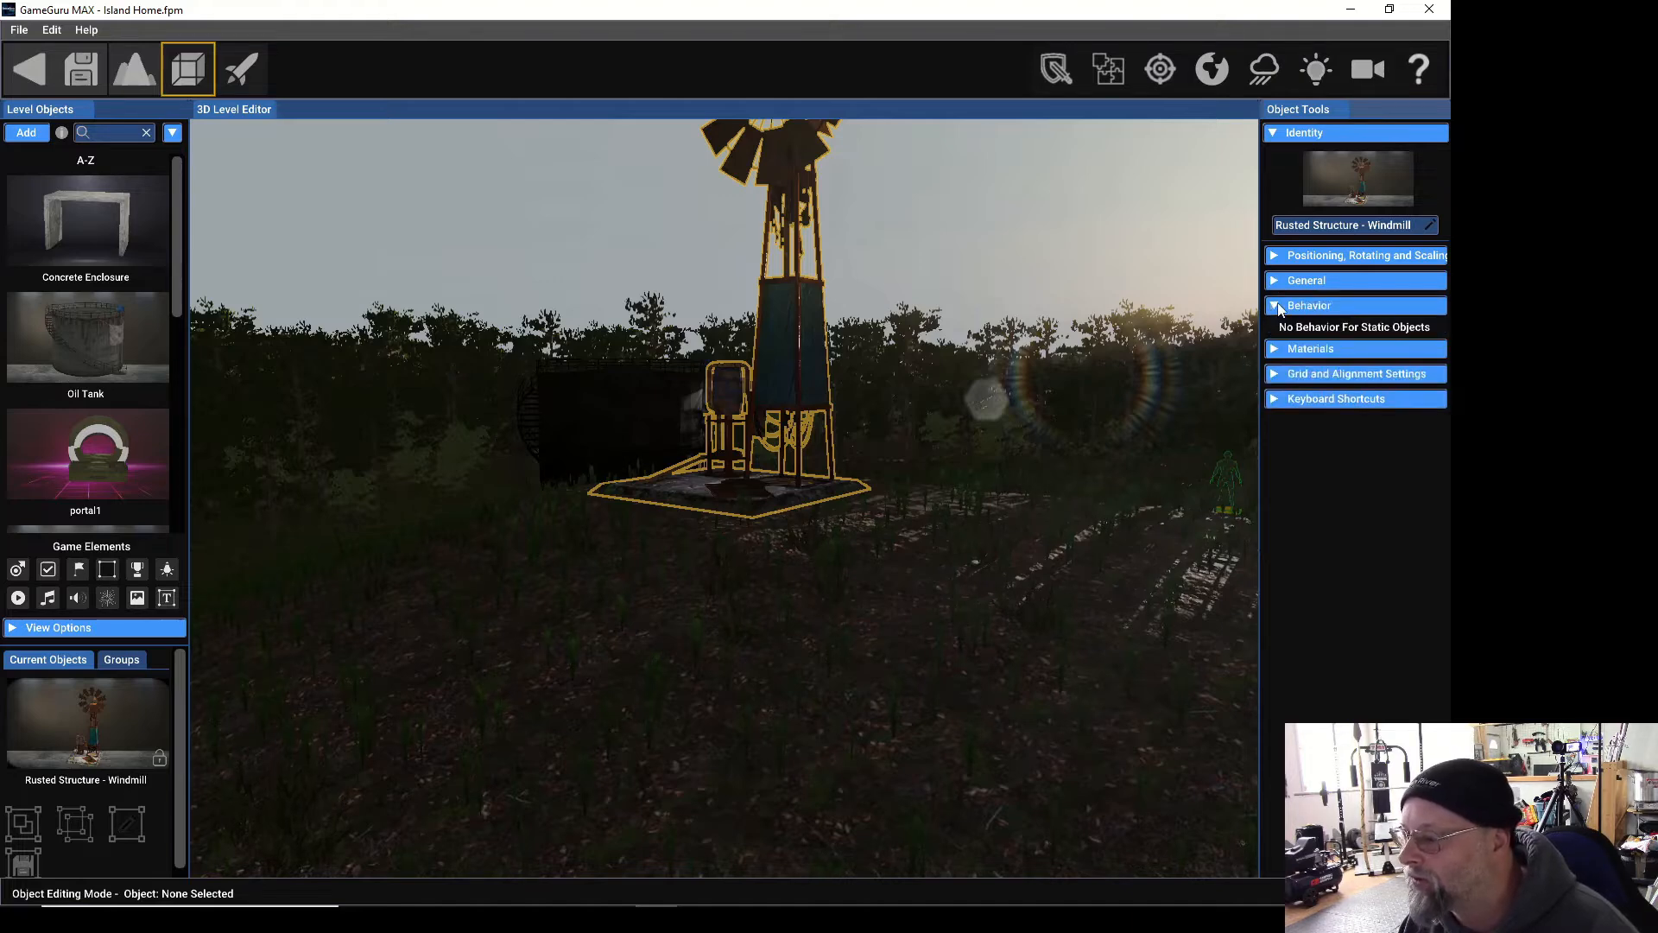
{"action": "left_click", "coordinate": [1280, 308]}
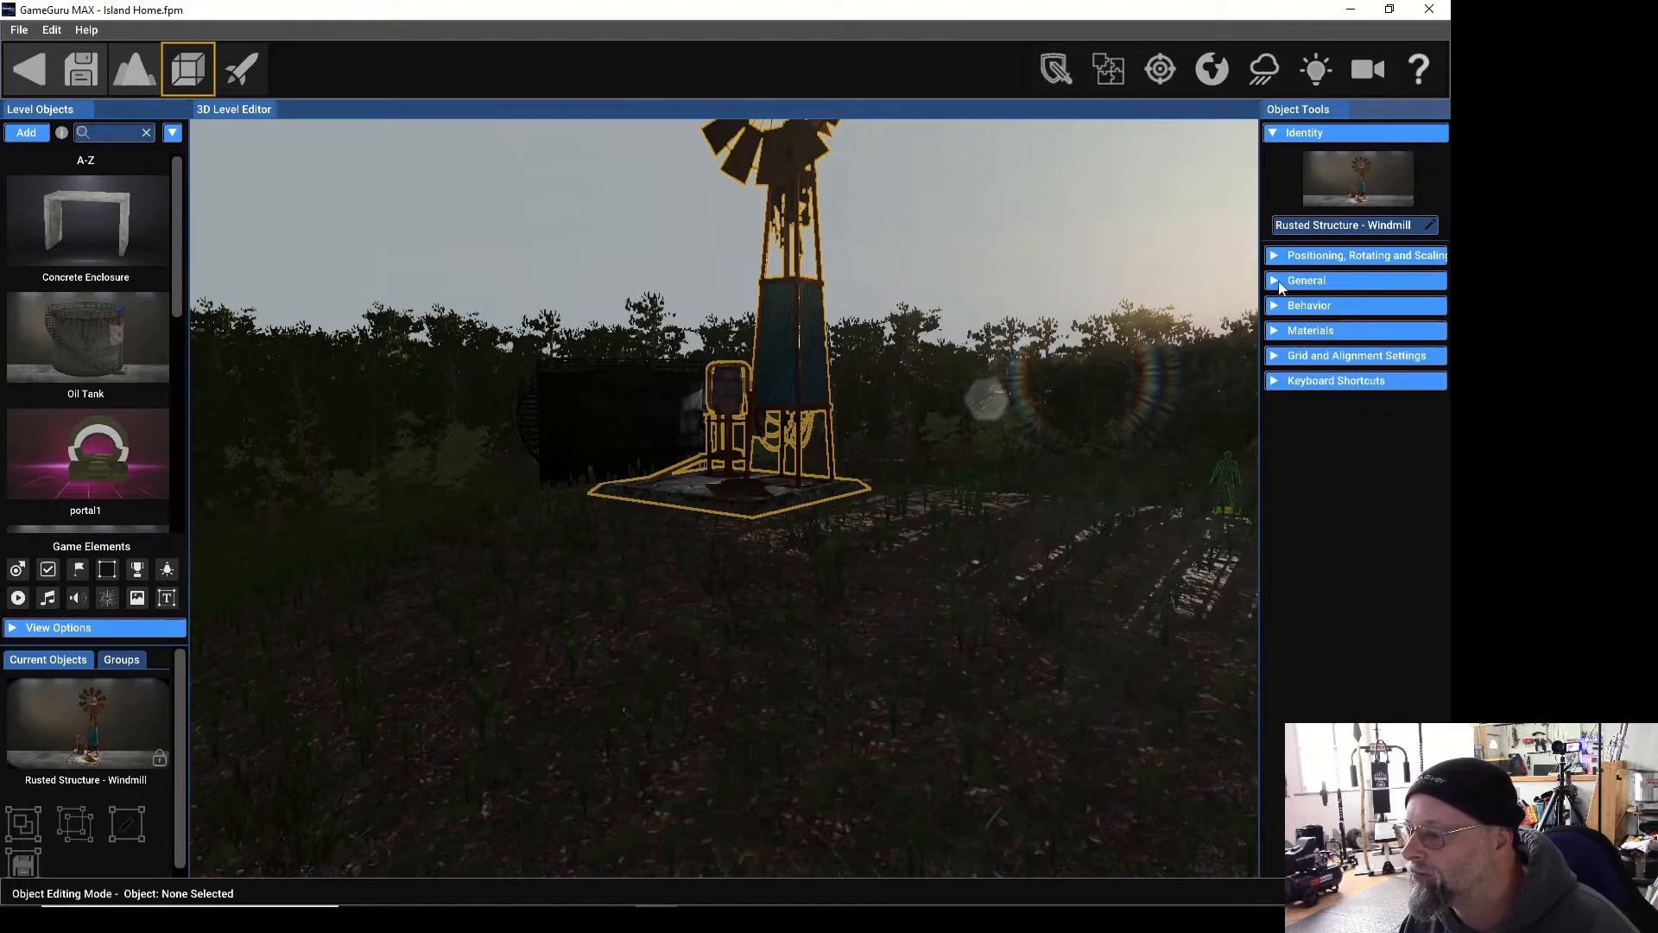
Set the windmill's collision shape to Box.
{"action": "left_click", "coordinate": [1281, 285]}
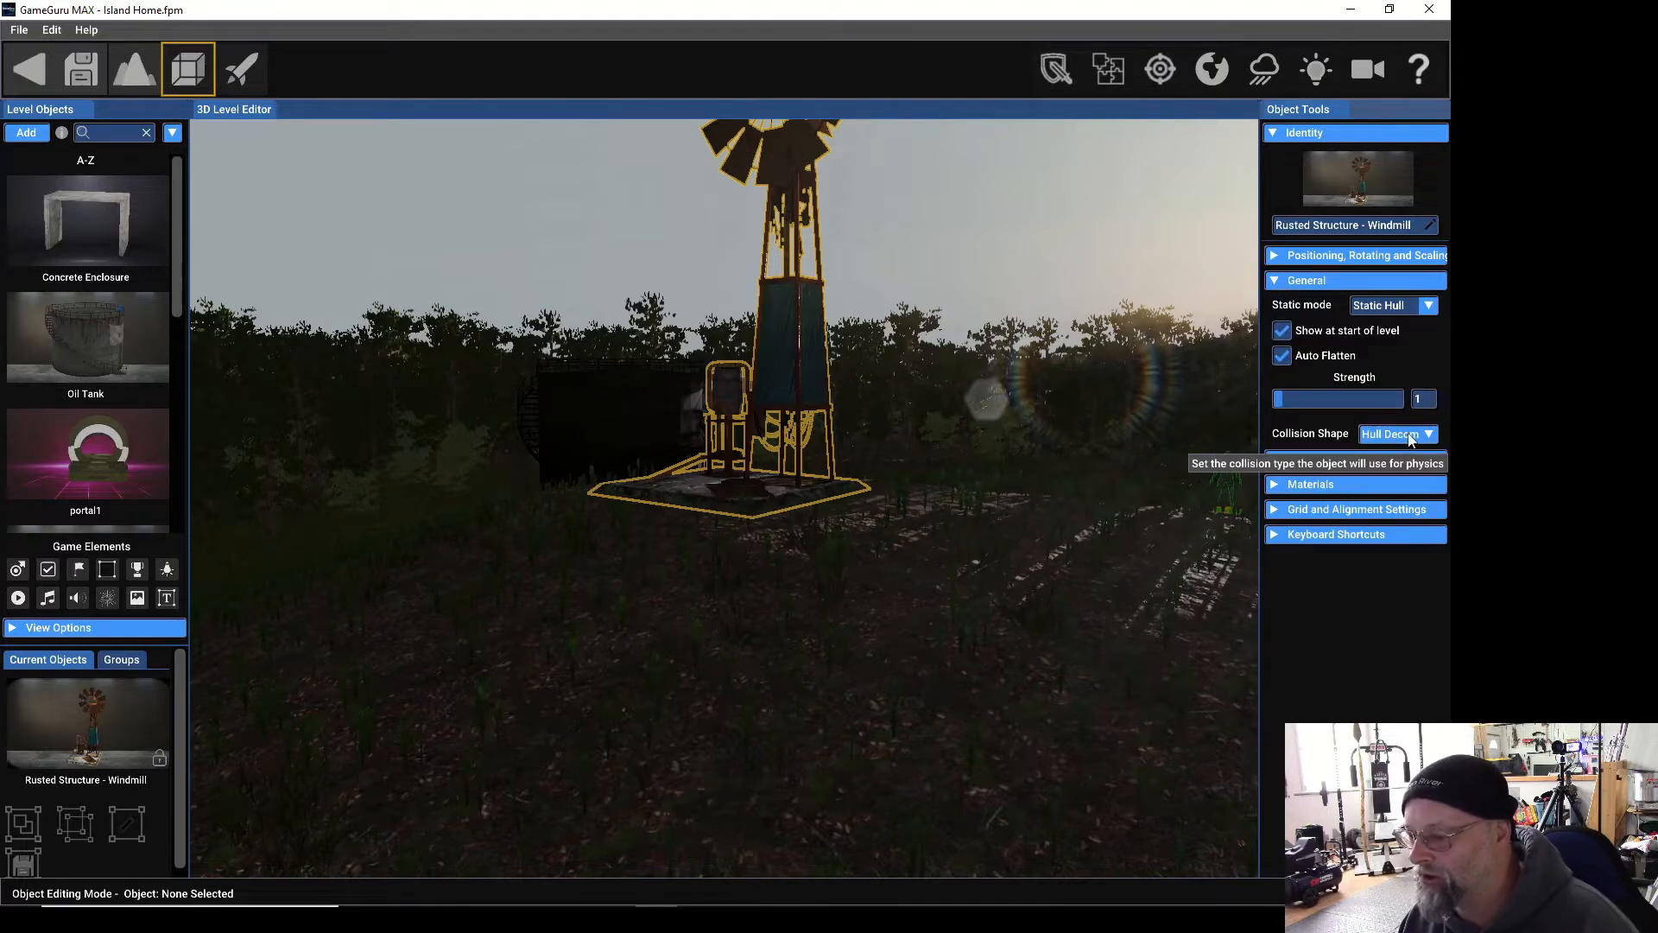
{"action": "left_click", "coordinate": [1430, 436]}
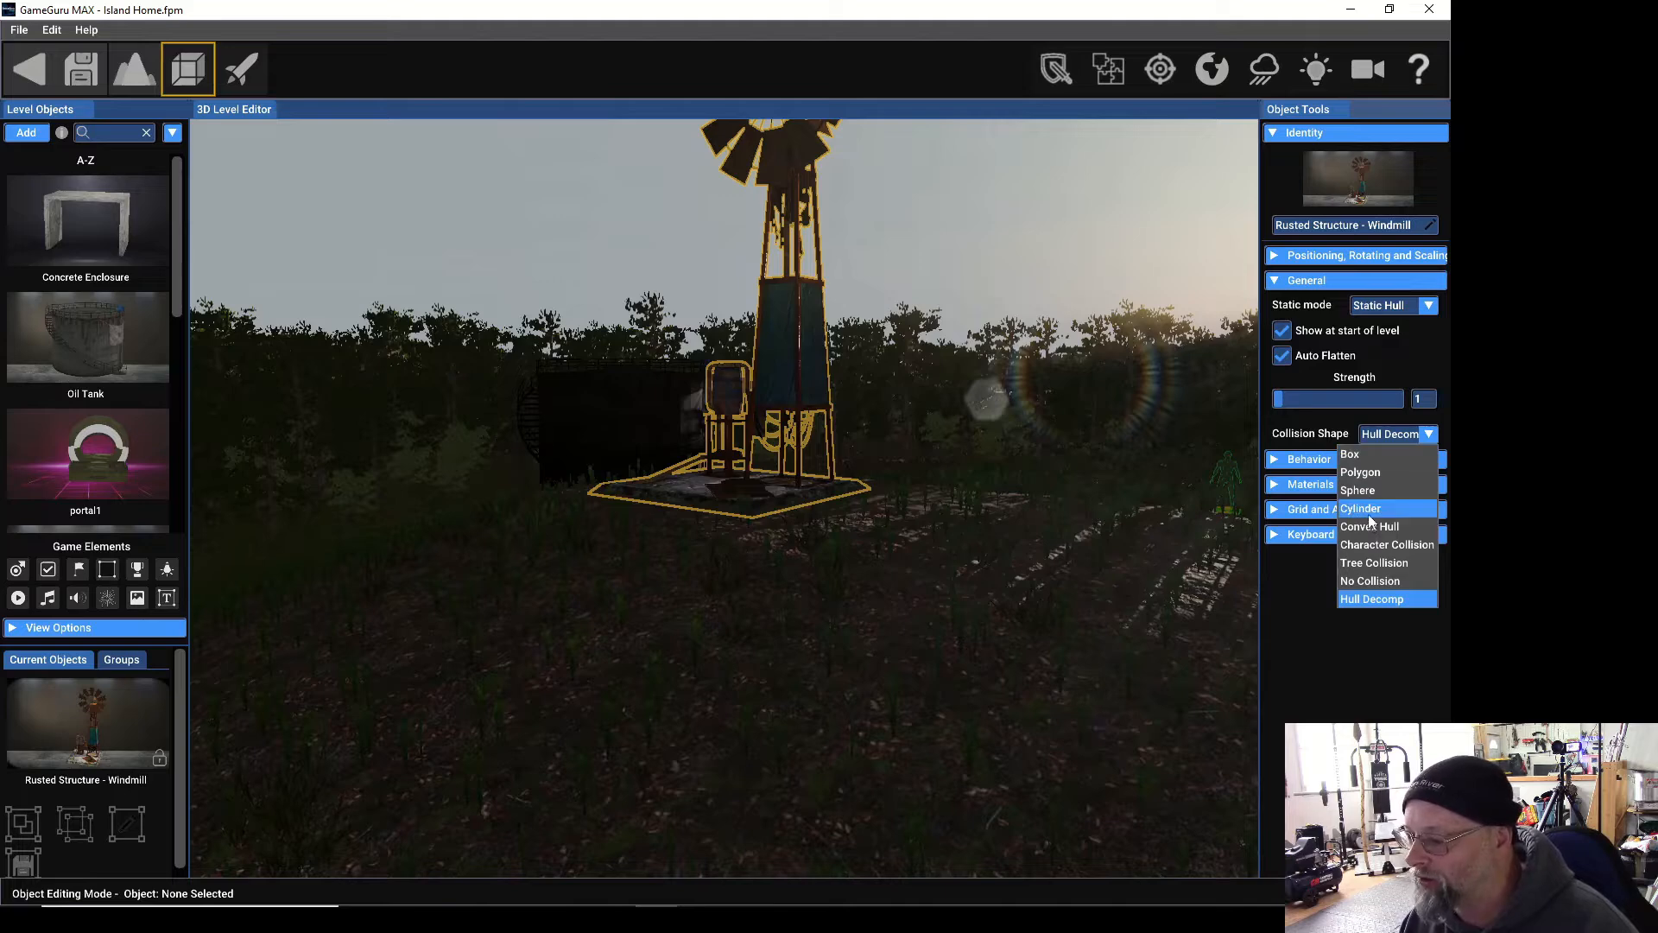
{"action": "left_click", "coordinate": [1357, 454]}
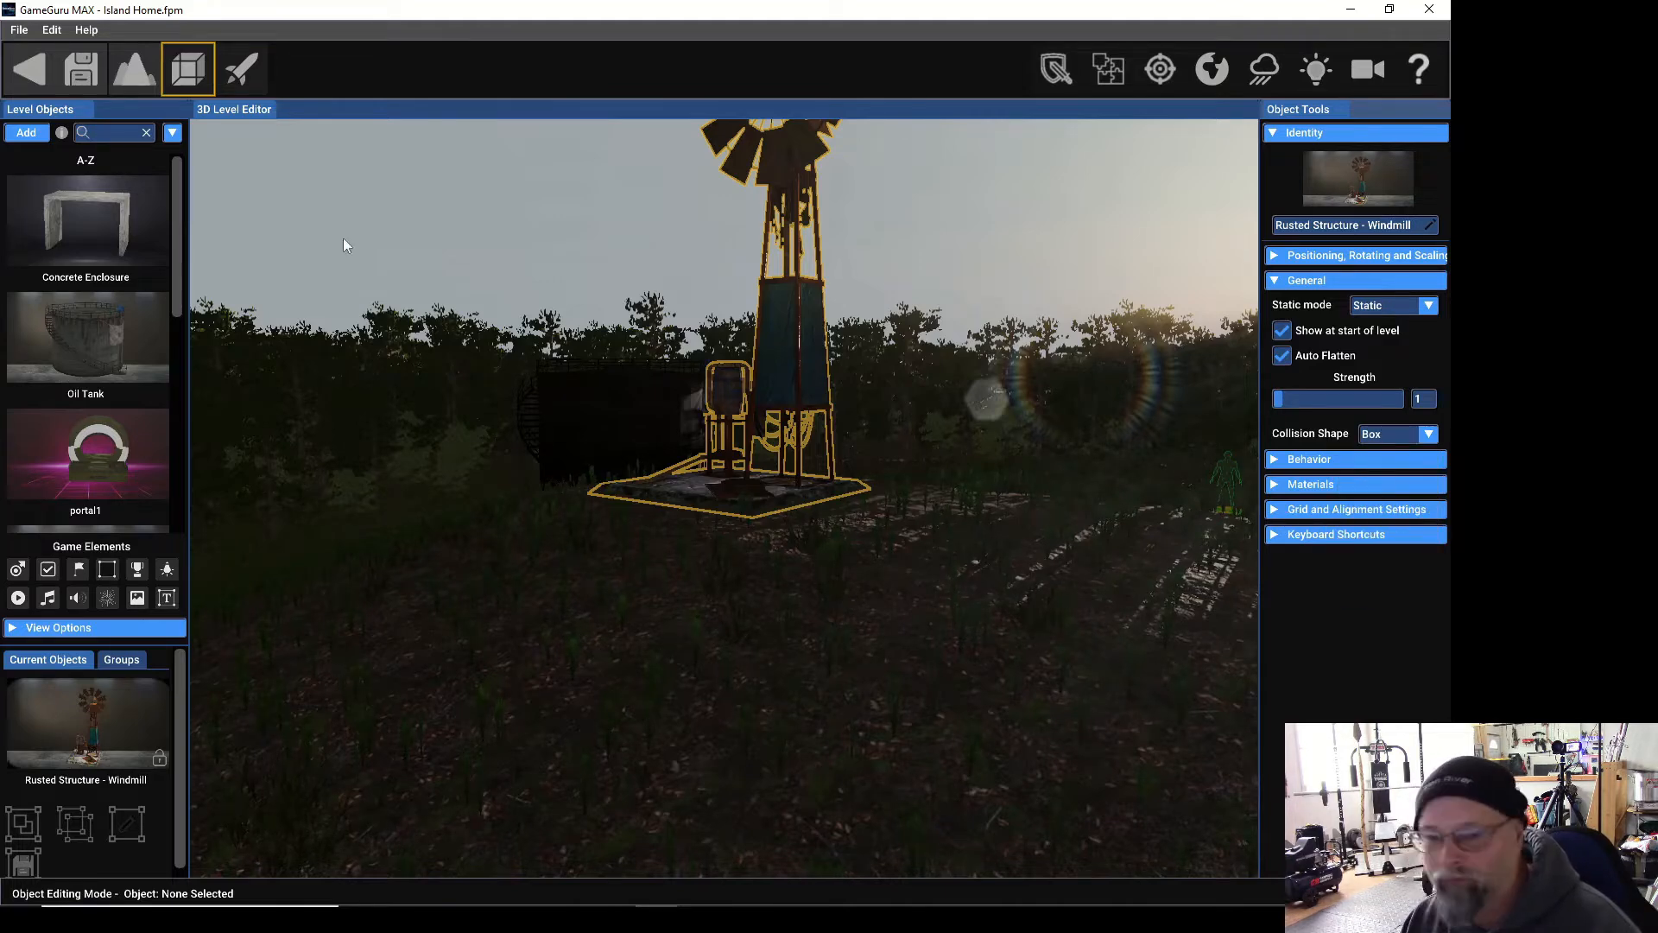
Test-play the level, walk up to the windmill and over its concrete base to check the Box collision, and return to the editor.
{"action": "left_click", "coordinate": [244, 83]}
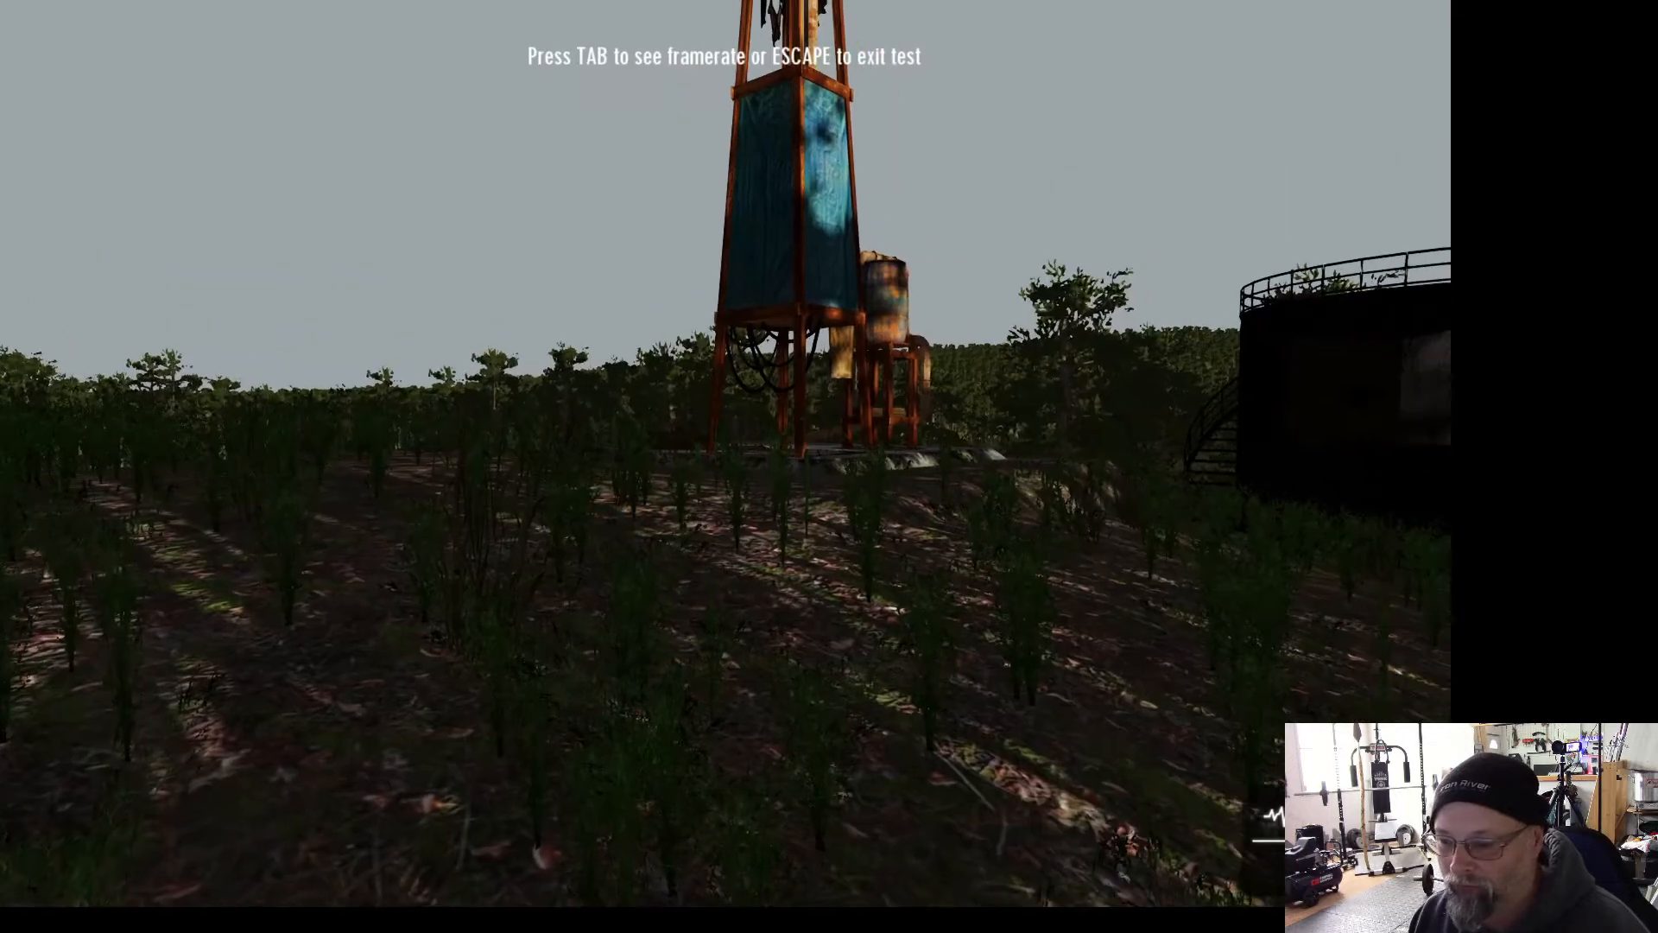
{"action": "key", "text": "w"}
{"action": "key", "text": "w"}
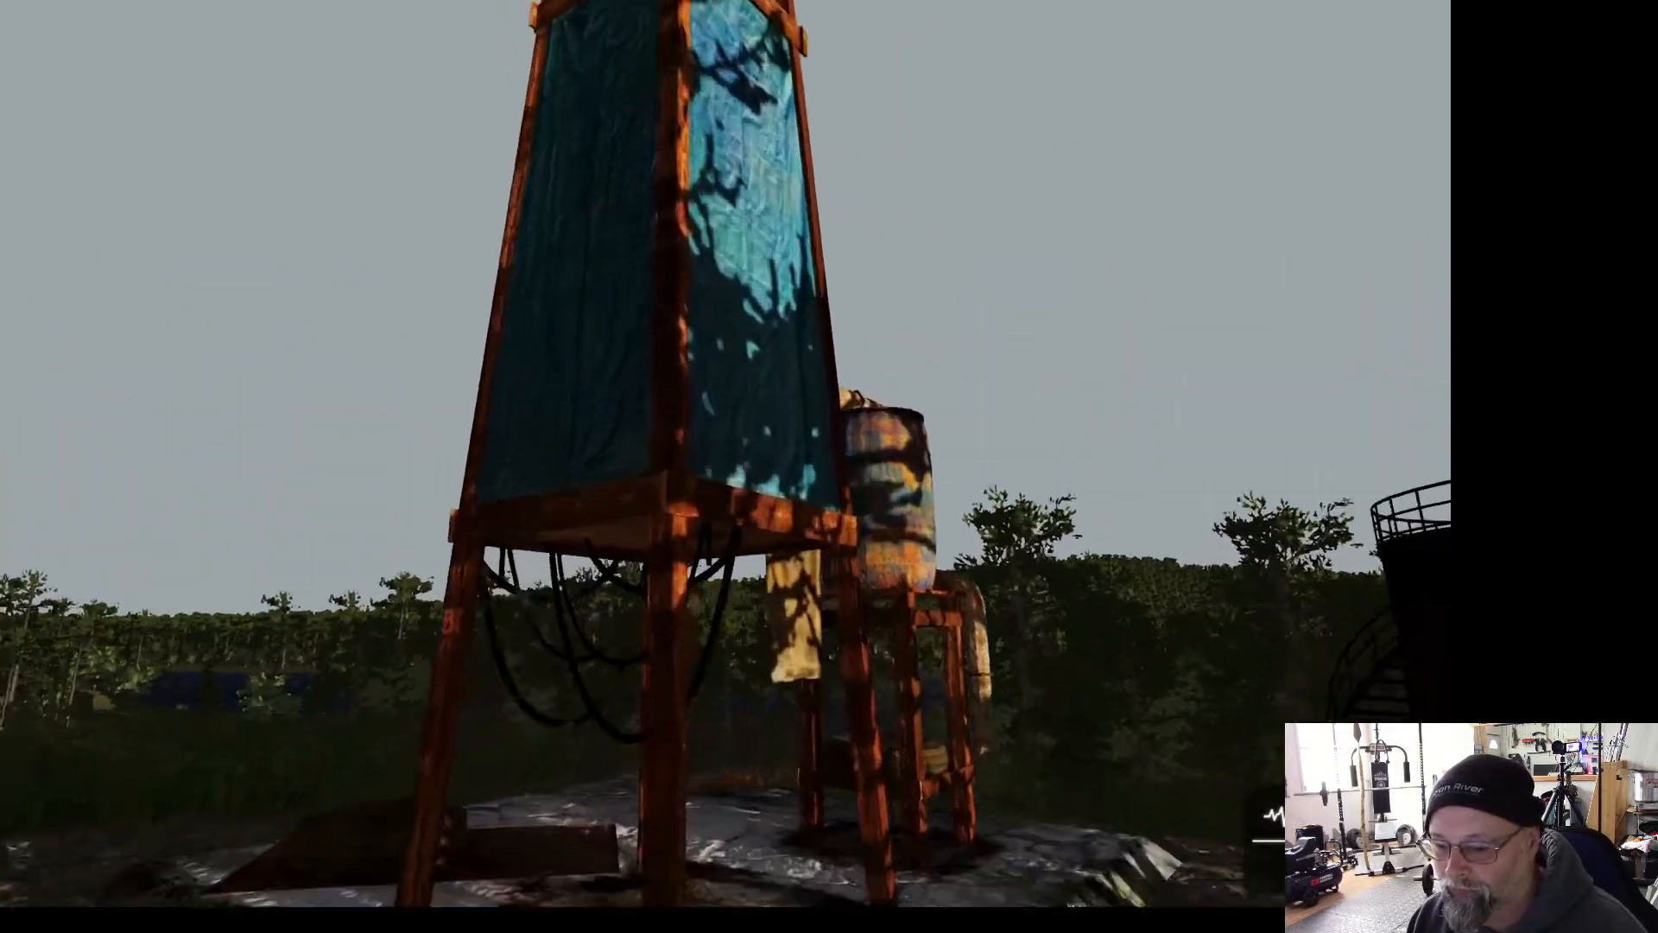
{"action": "key", "text": "w"}
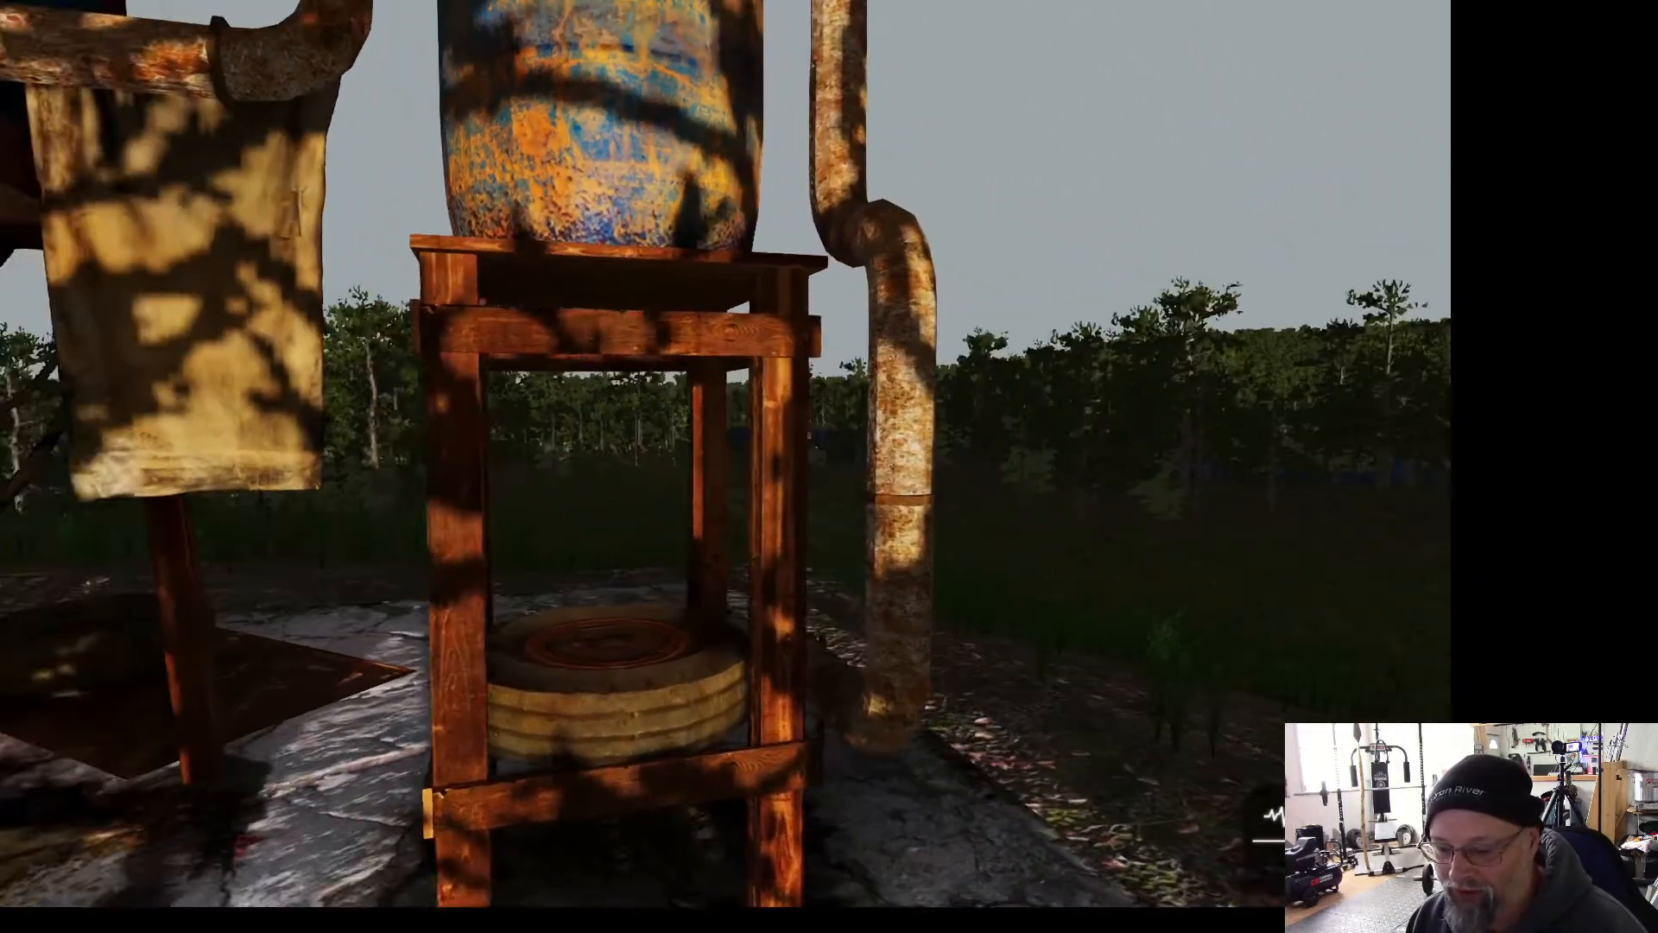
{"action": "key", "text": "w"}
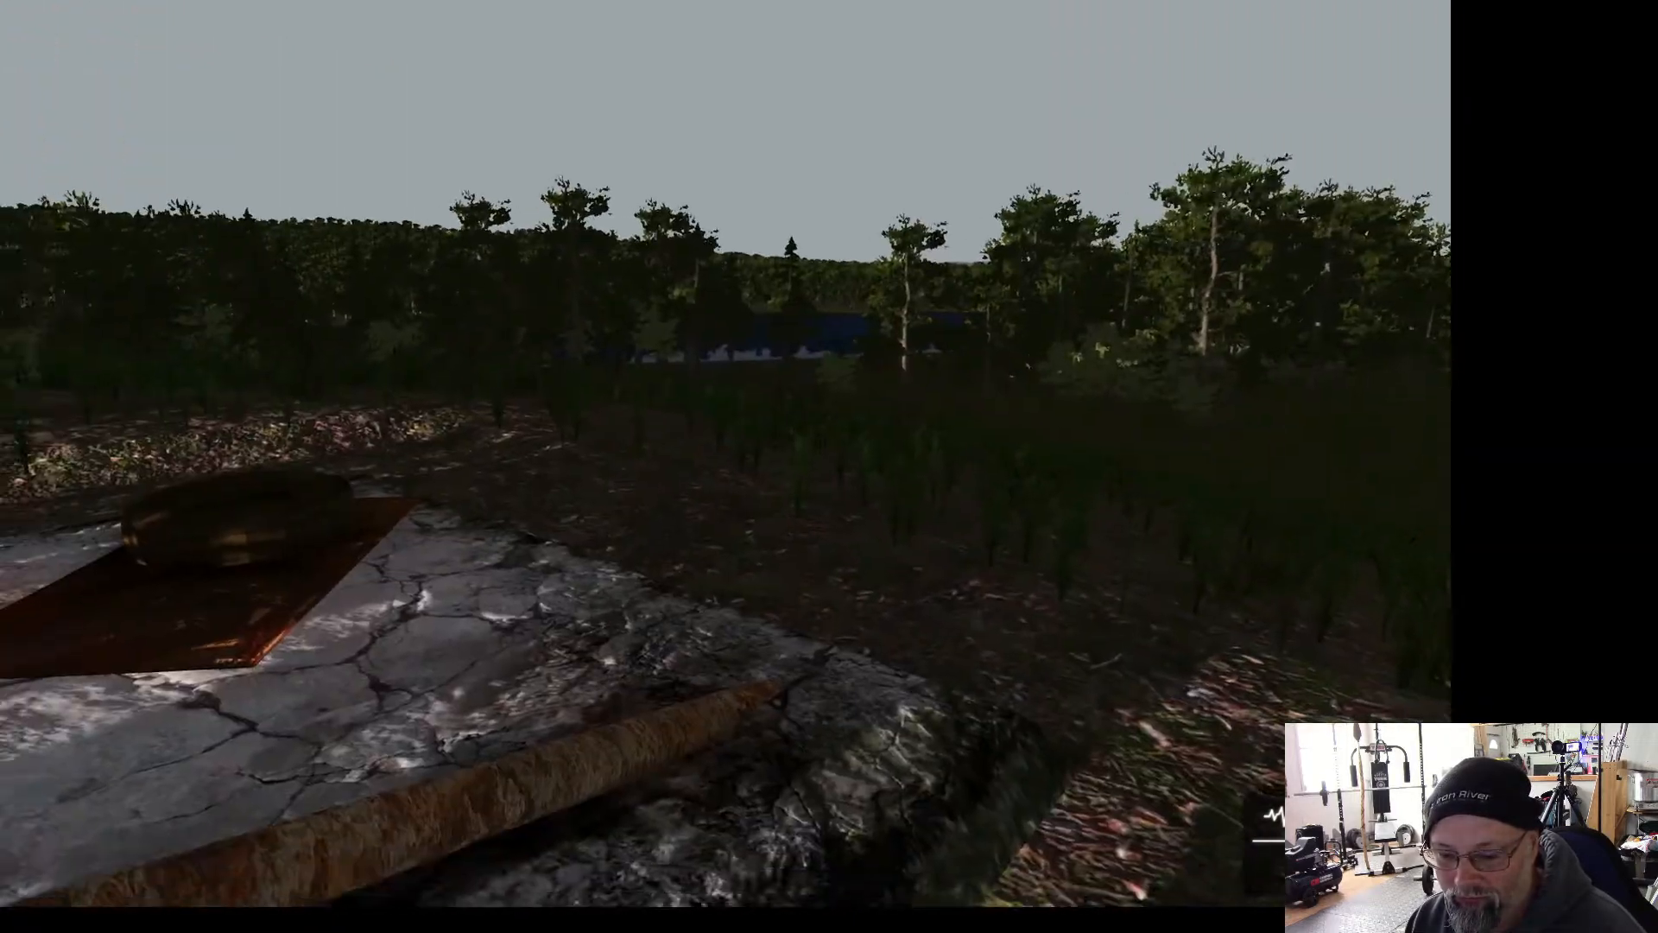
{"action": "key", "text": "w"}
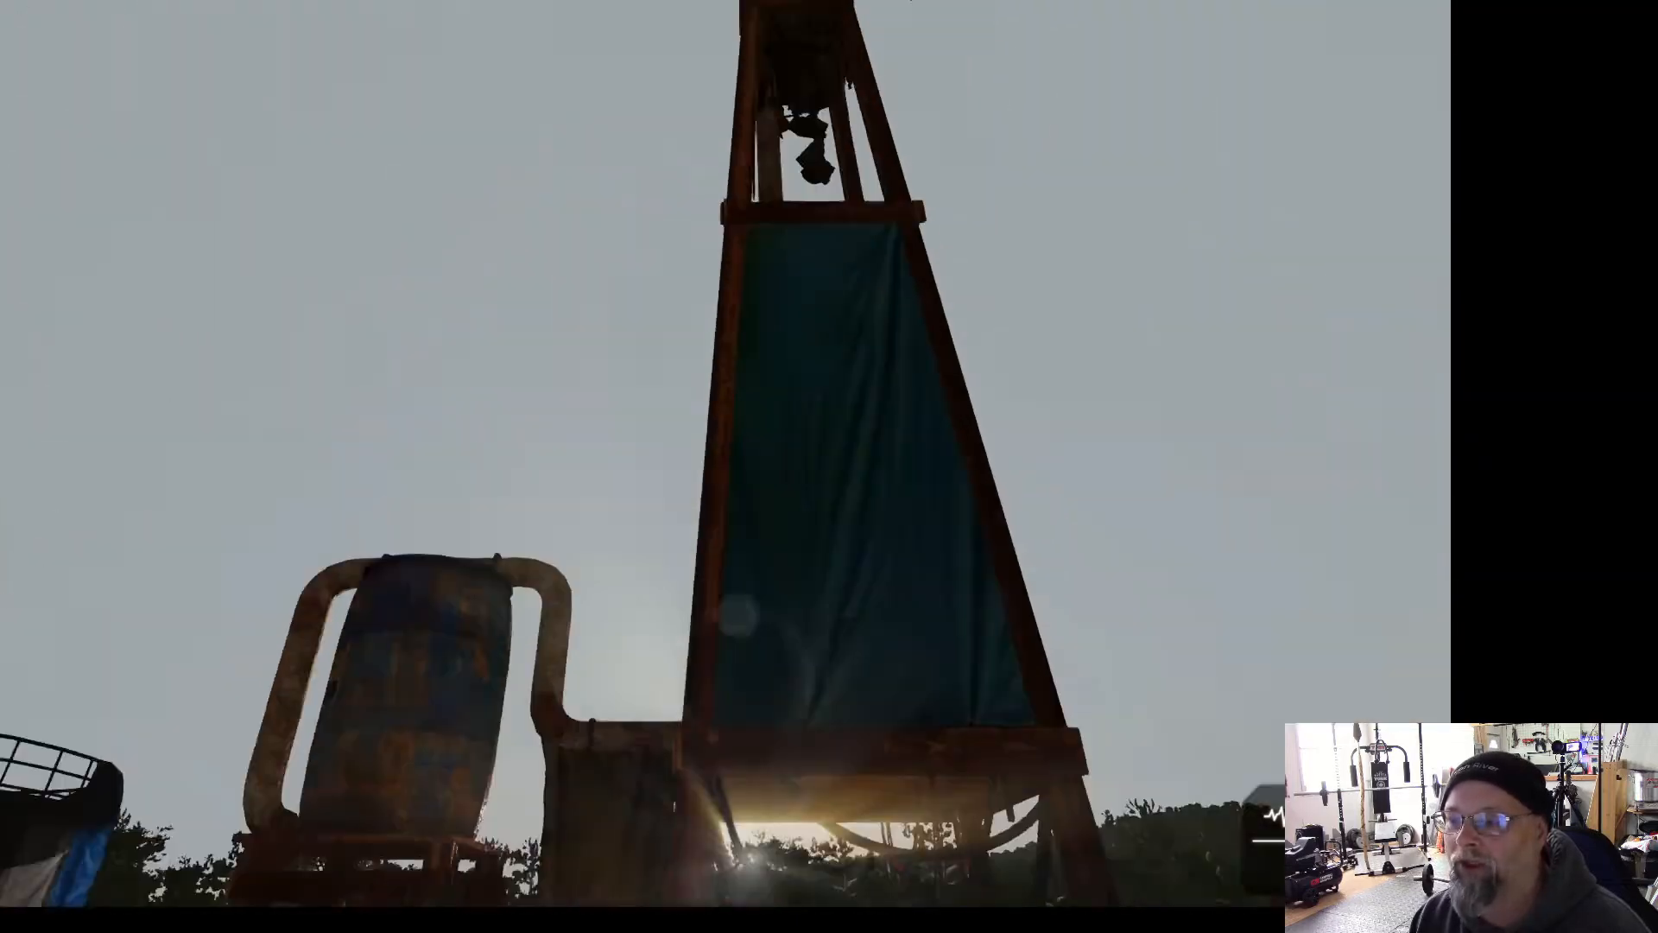
{"action": "key", "text": "Escape"}
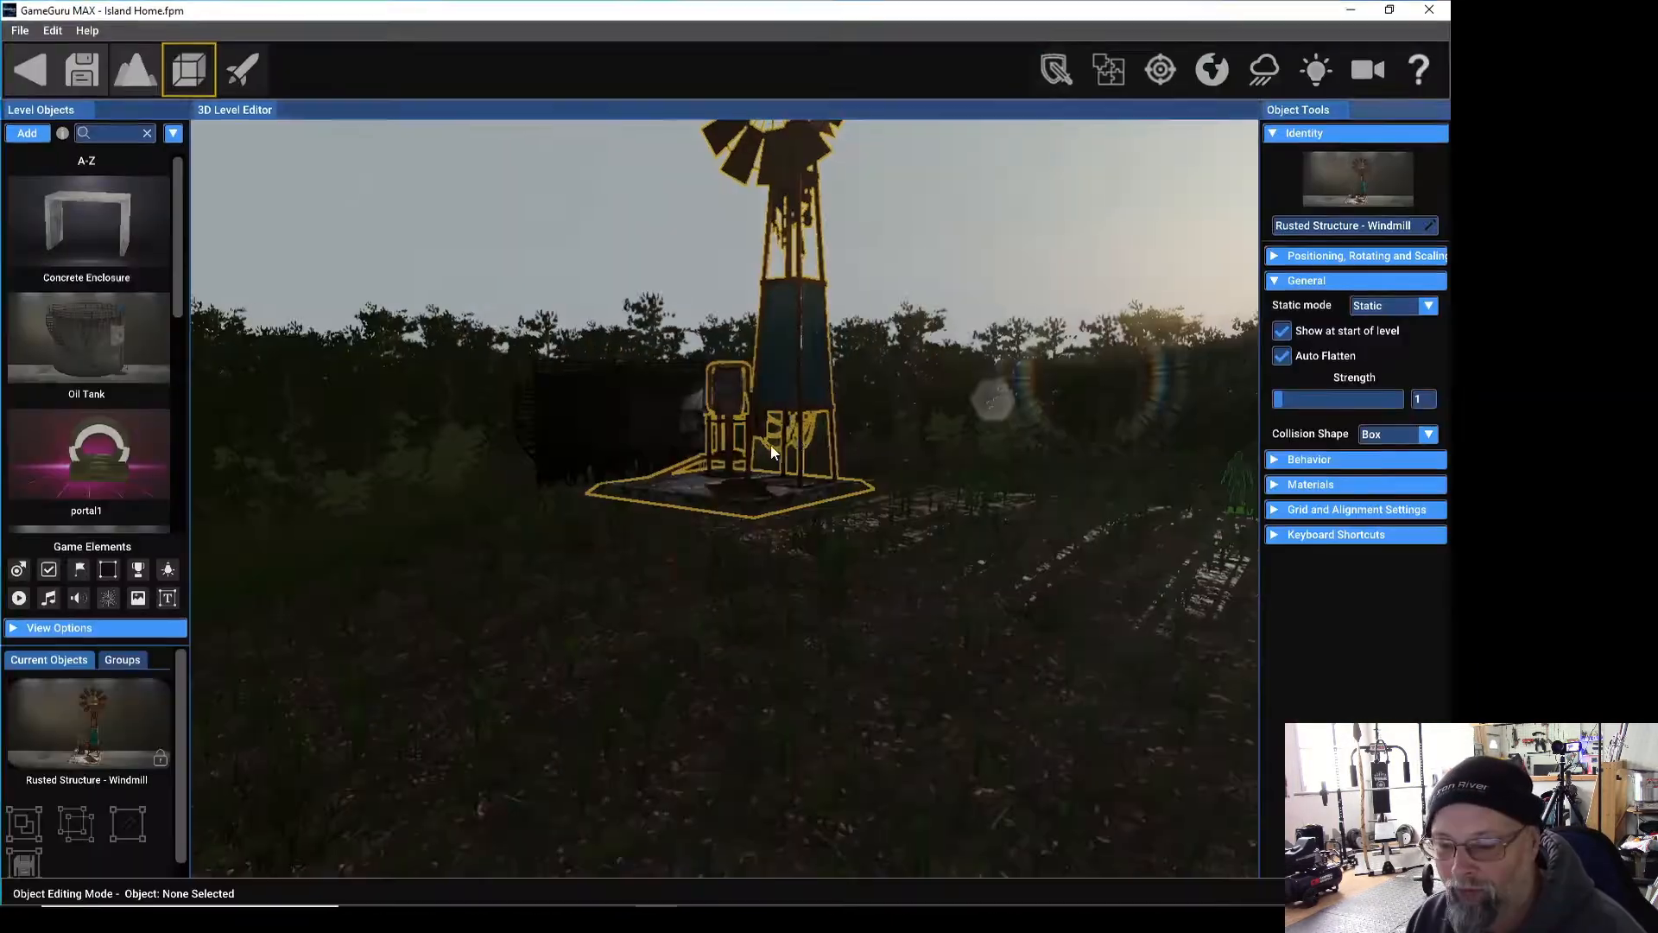
Set the windmill's collision shape to Convex Hull.
{"action": "left_click", "coordinate": [1428, 434]}
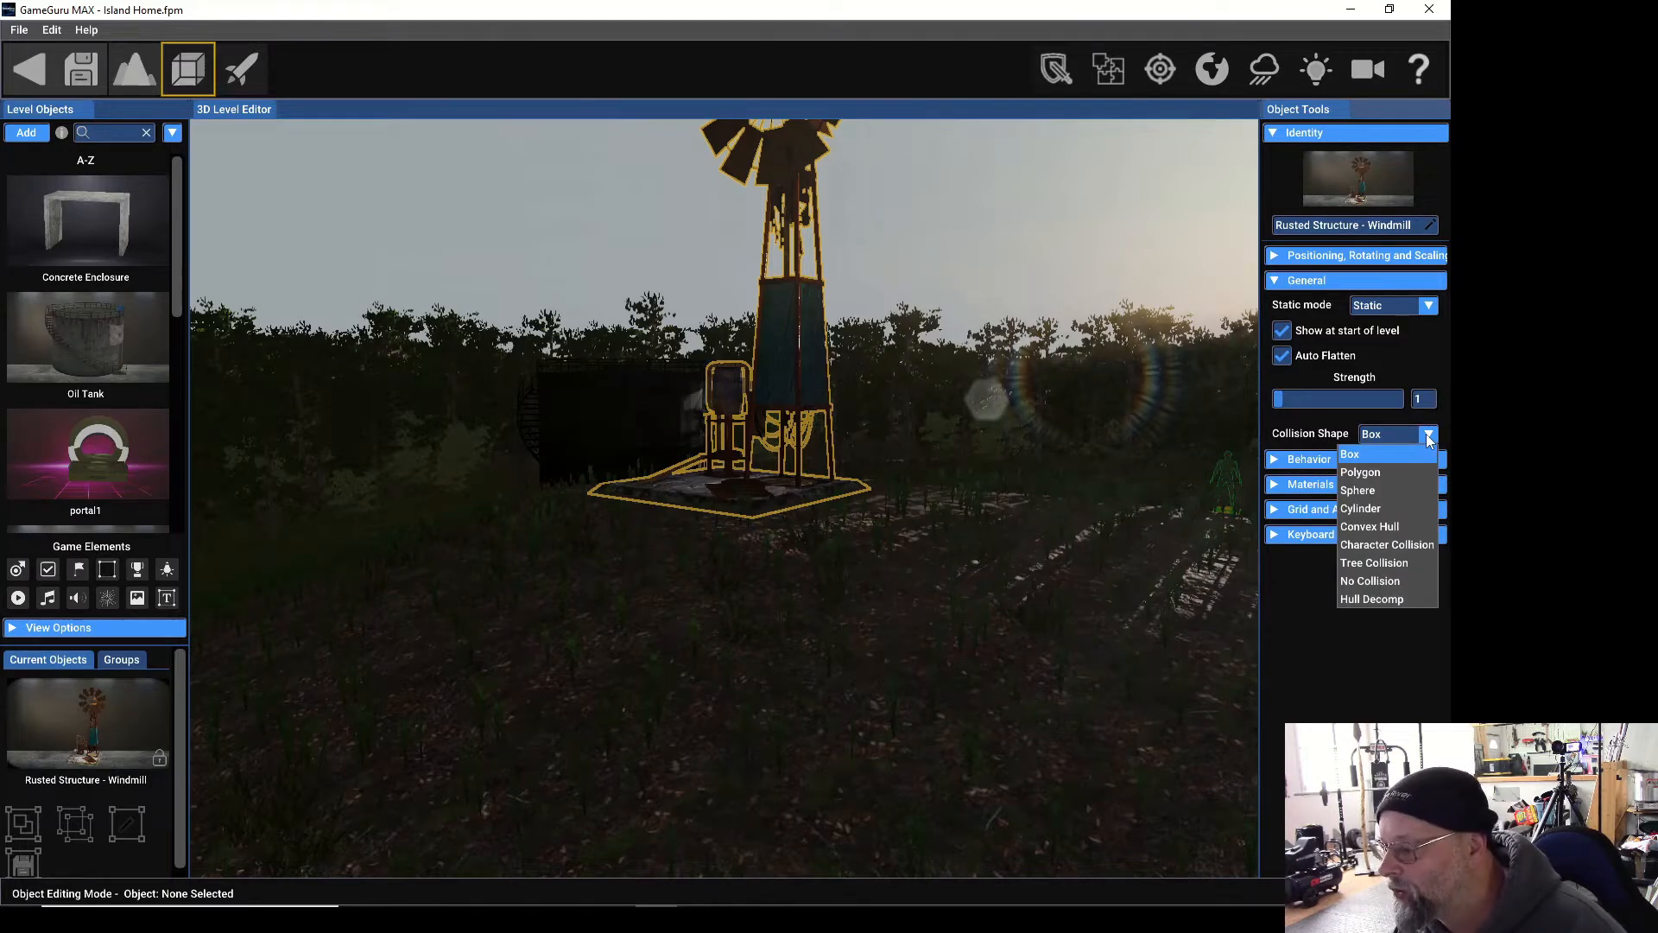
{"action": "left_click", "coordinate": [1348, 527]}
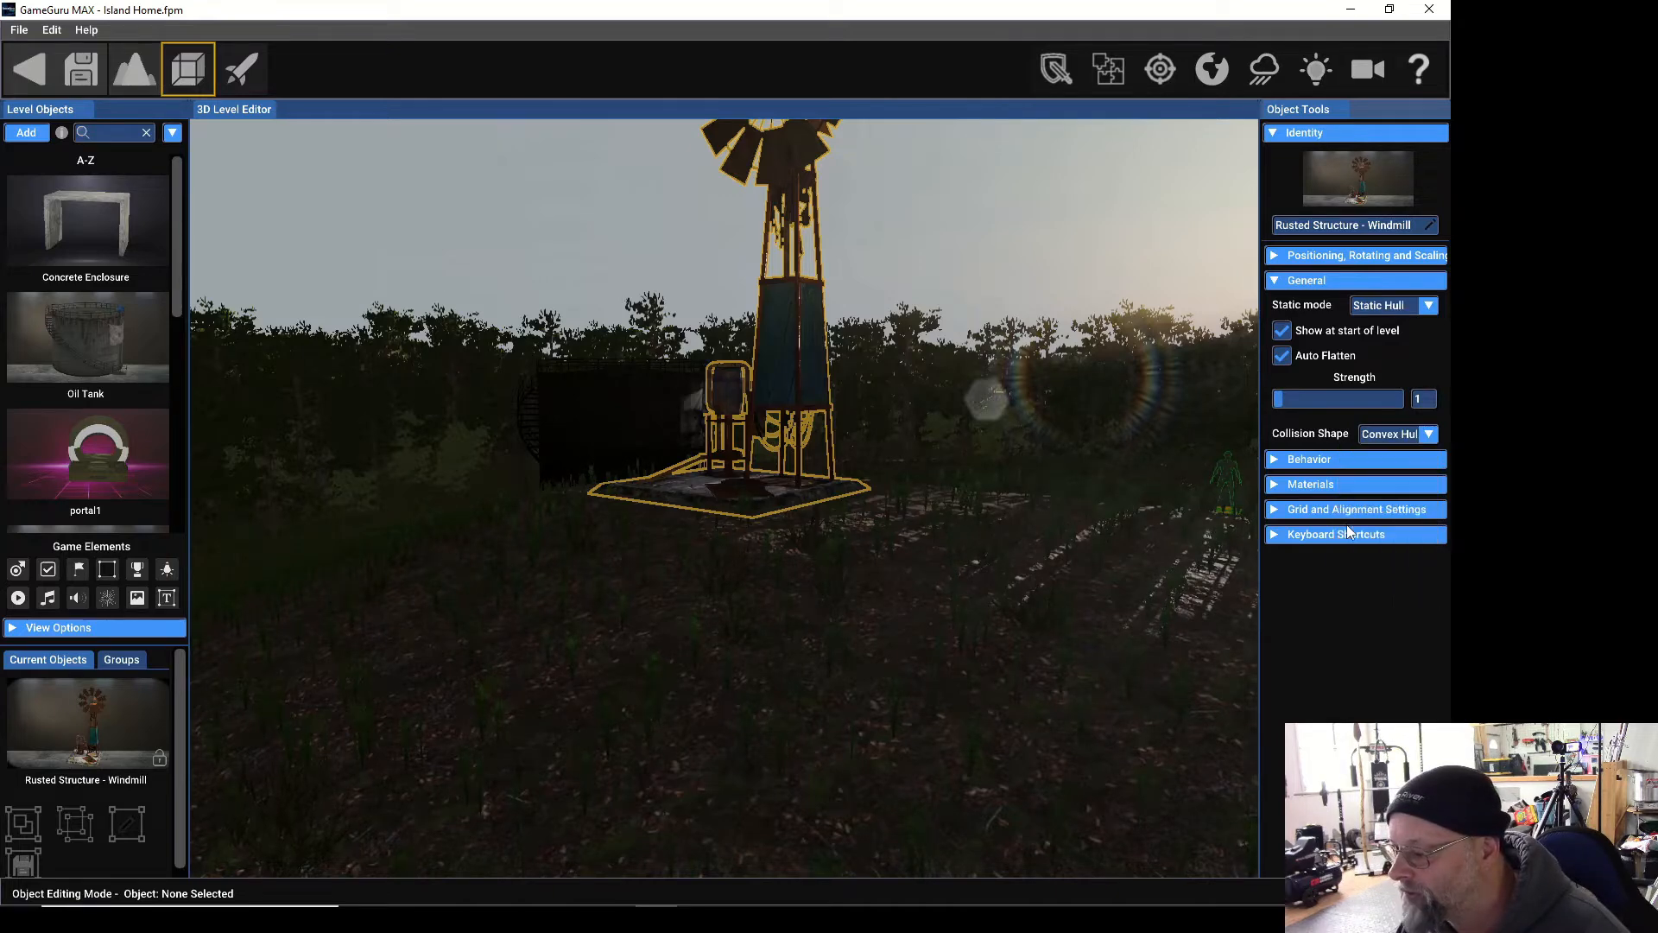
Test-play the Convex Hull collision by walking around the windmill's legs, barrel stand and tire, and return to the editor.
{"action": "left_click", "coordinate": [241, 79]}
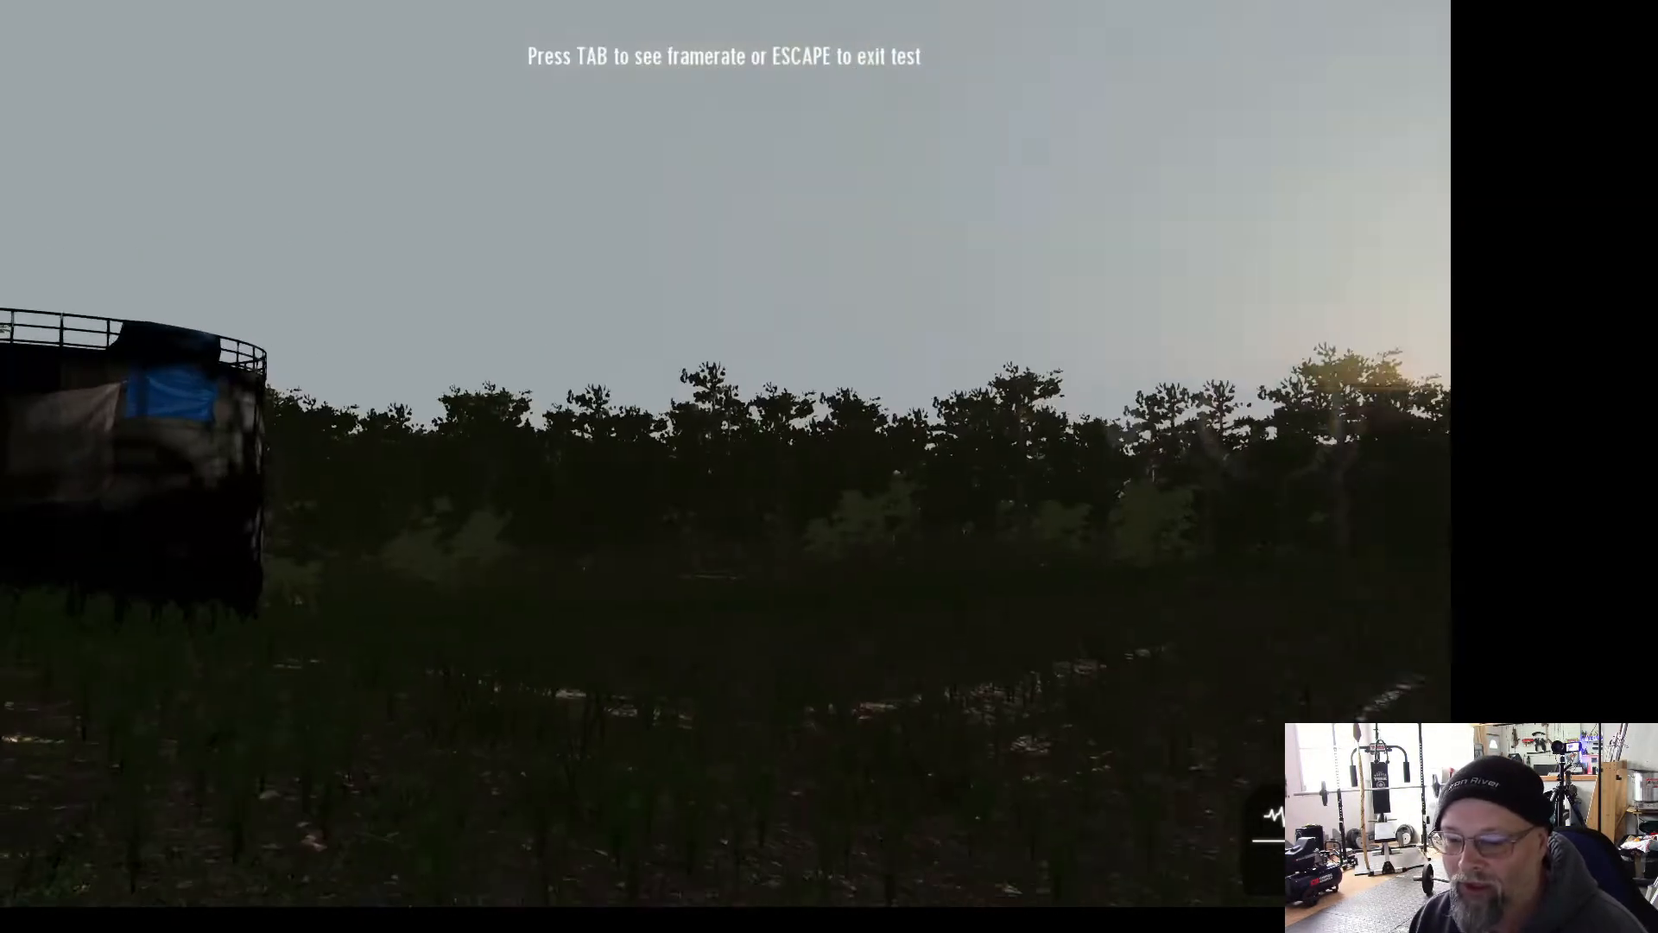
{"action": "key", "text": "w"}
{"action": "key", "text": "w"}
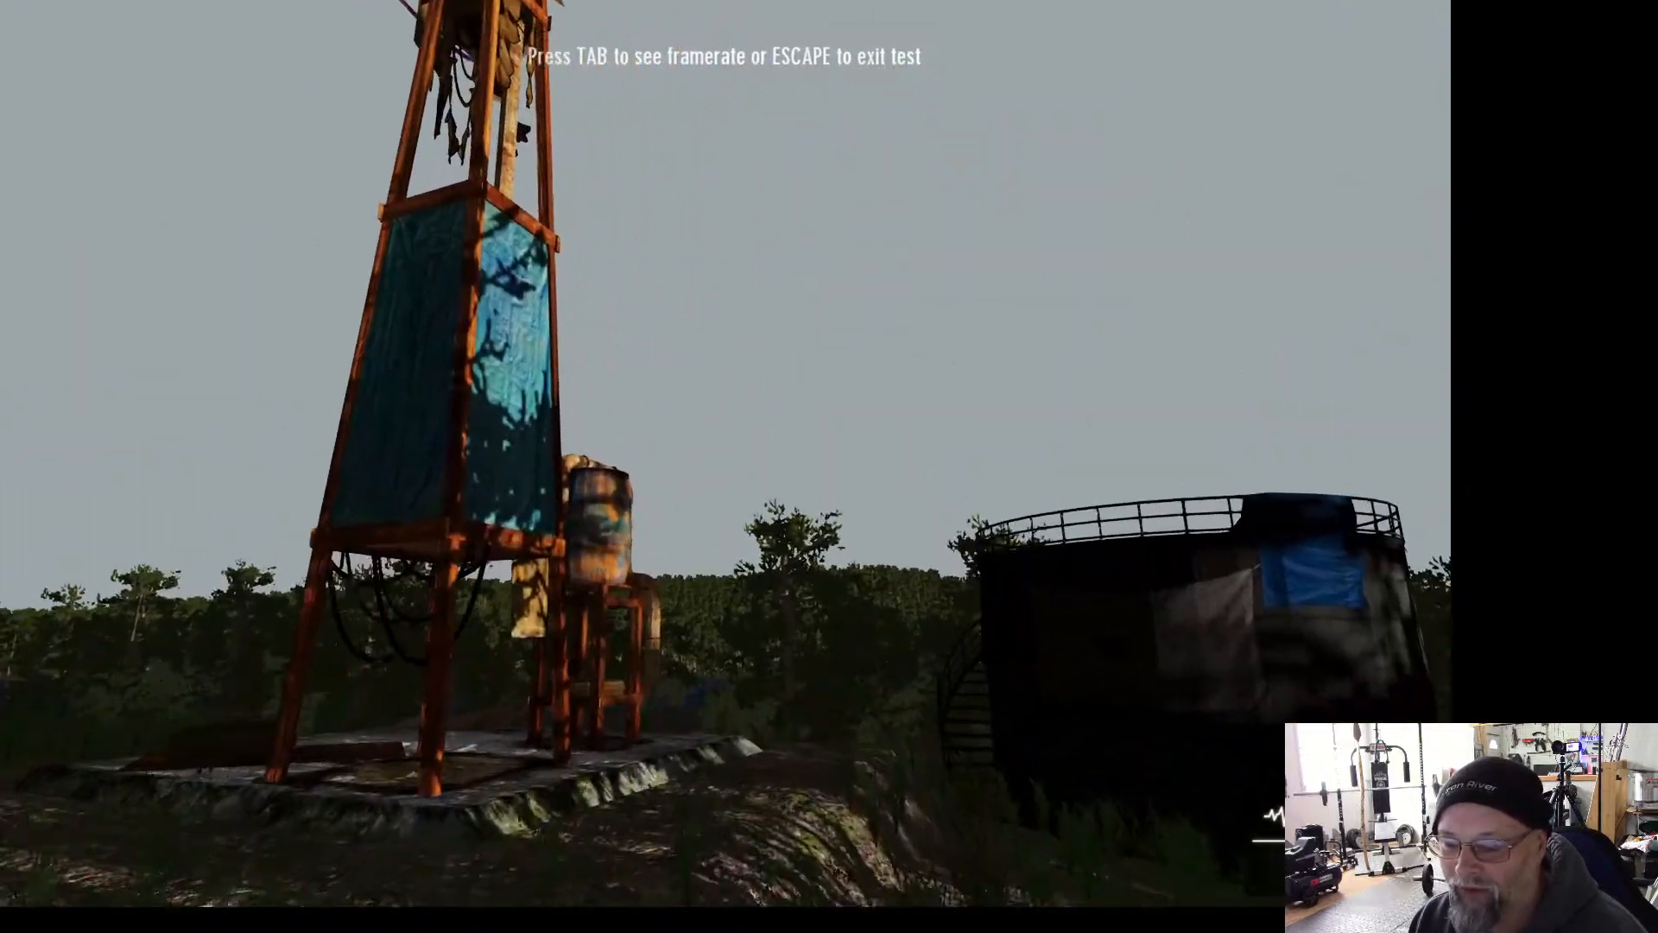
{"action": "key", "text": "w"}
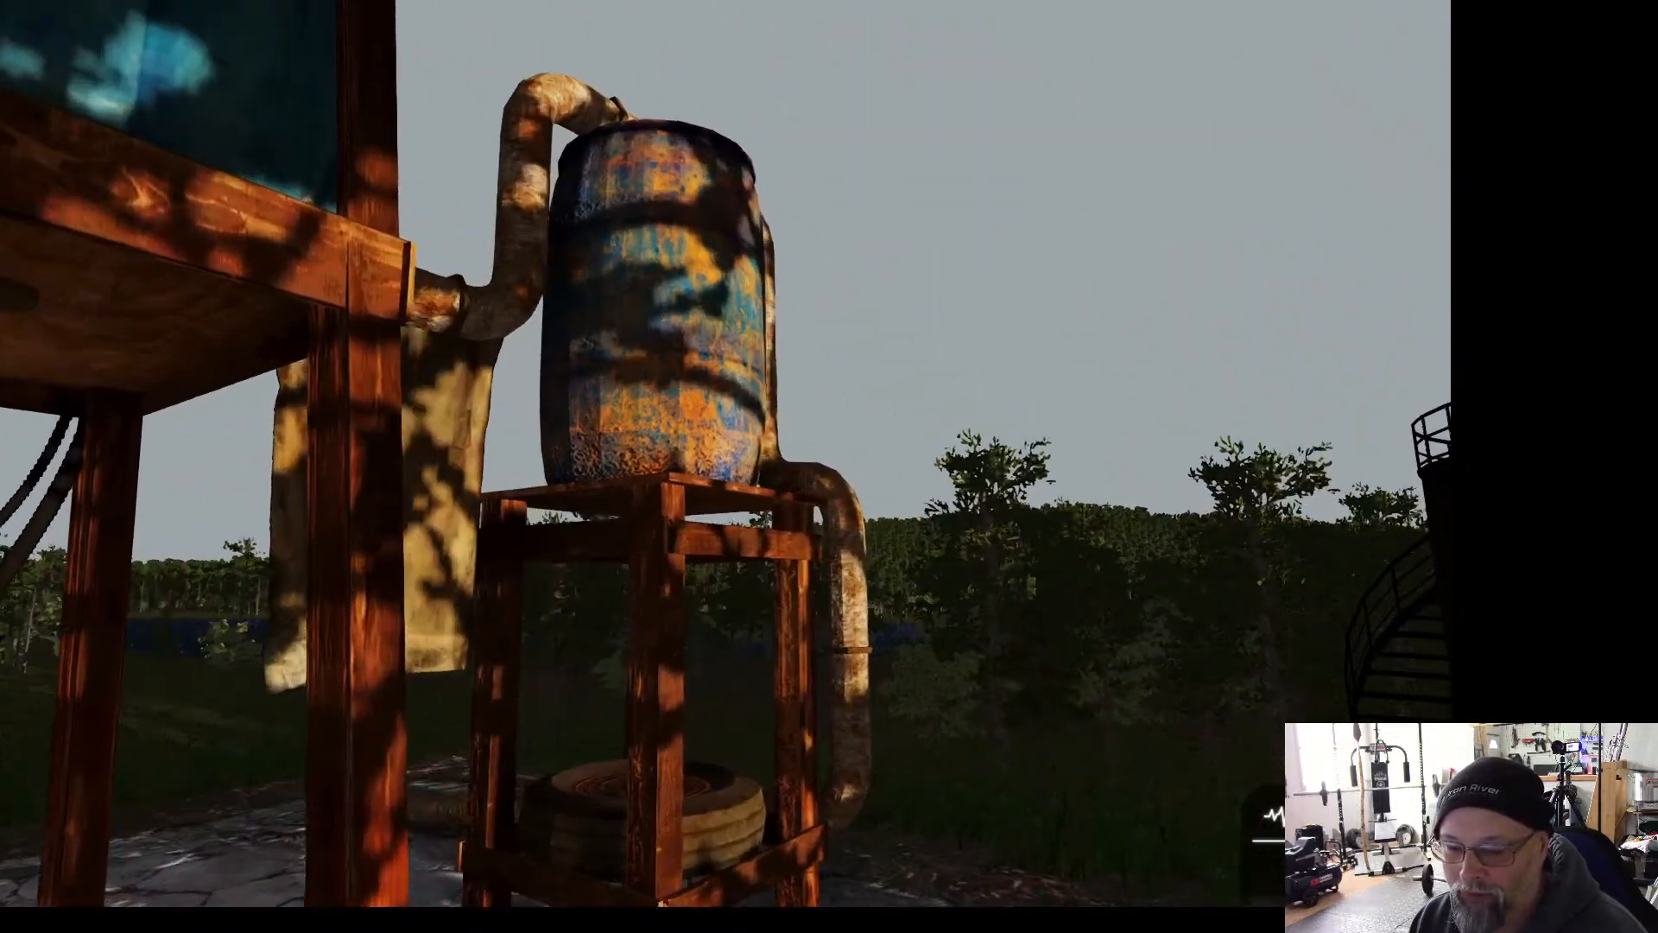
{"action": "key", "text": "w"}
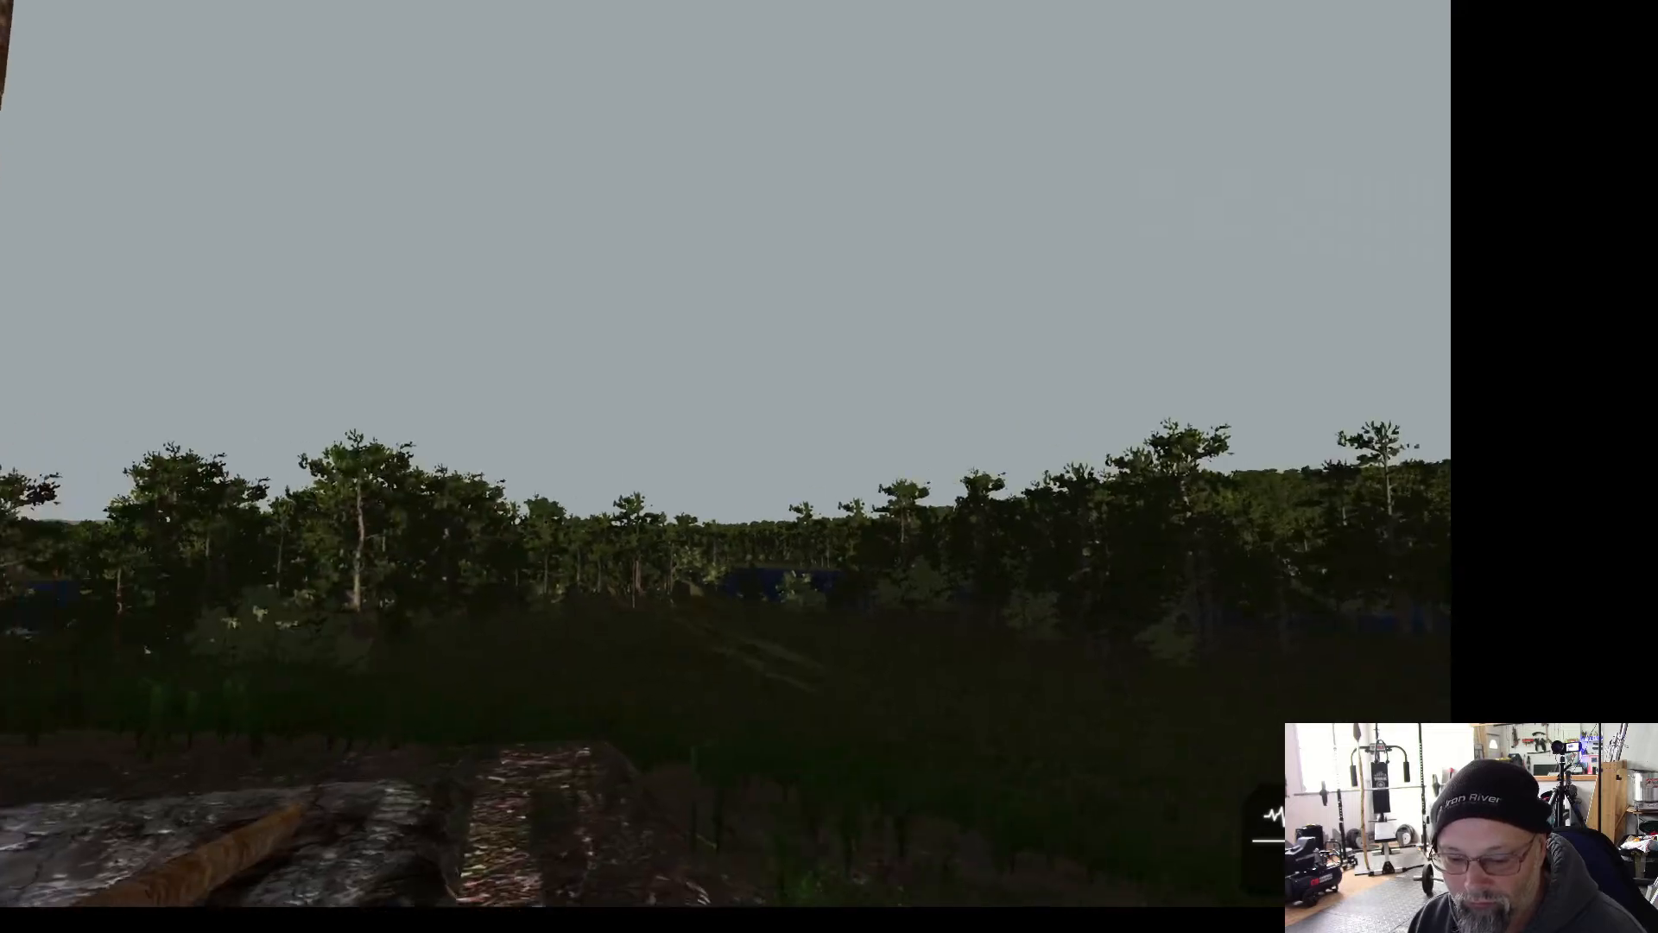
{"action": "key", "text": "w"}
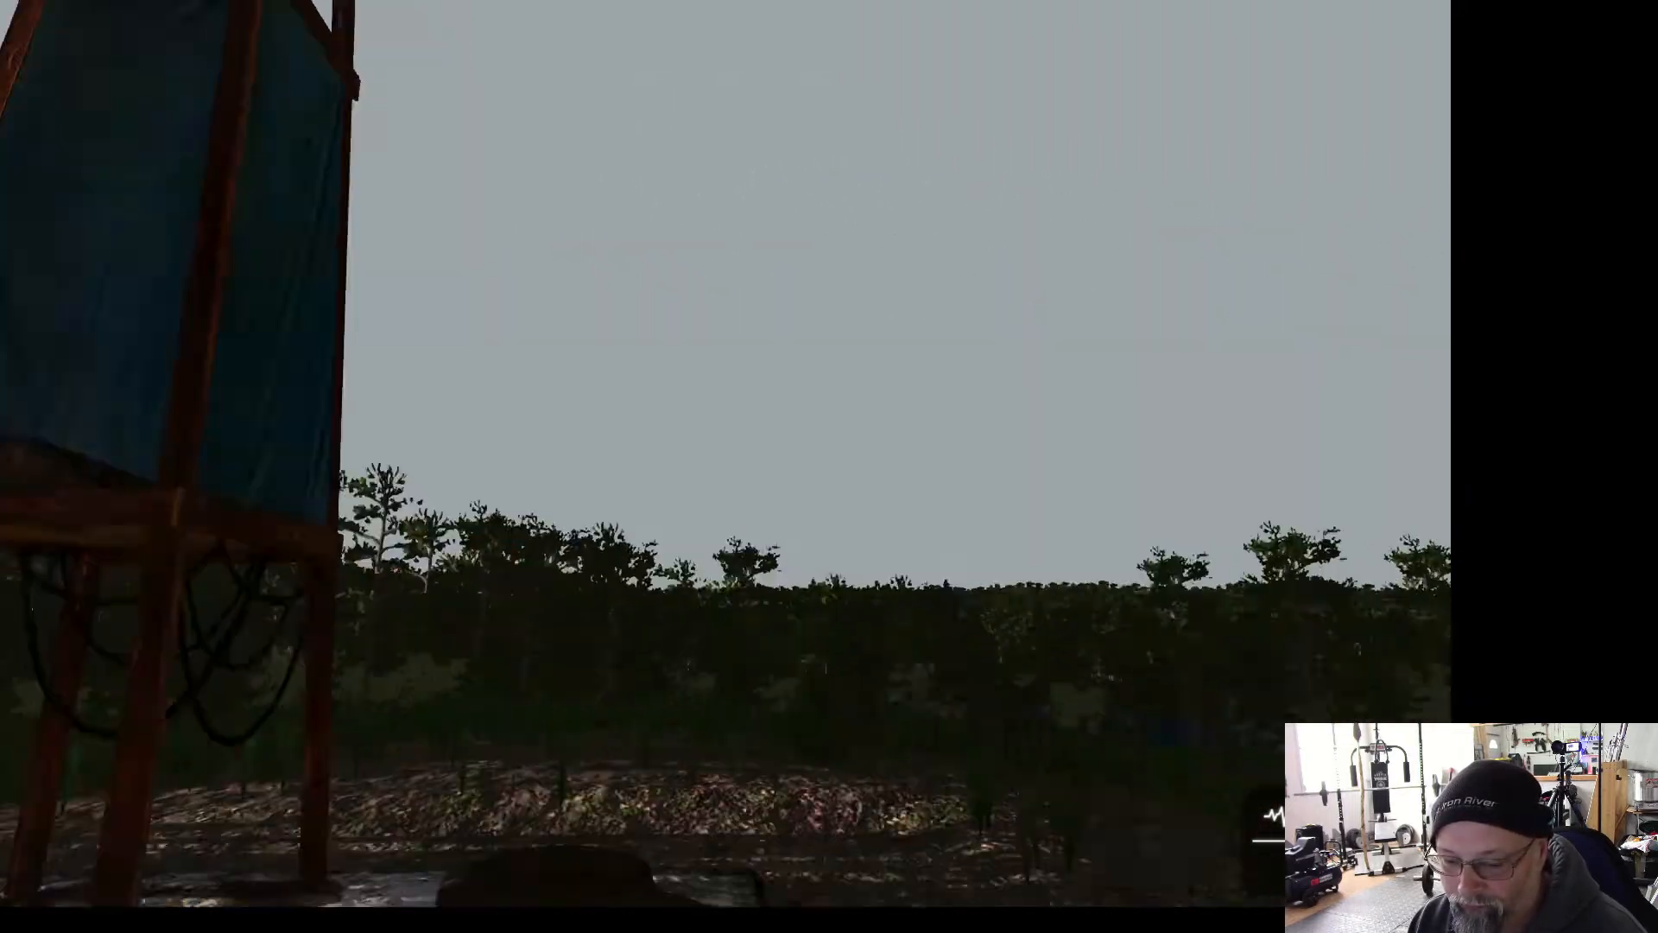
{"action": "key", "text": "w"}
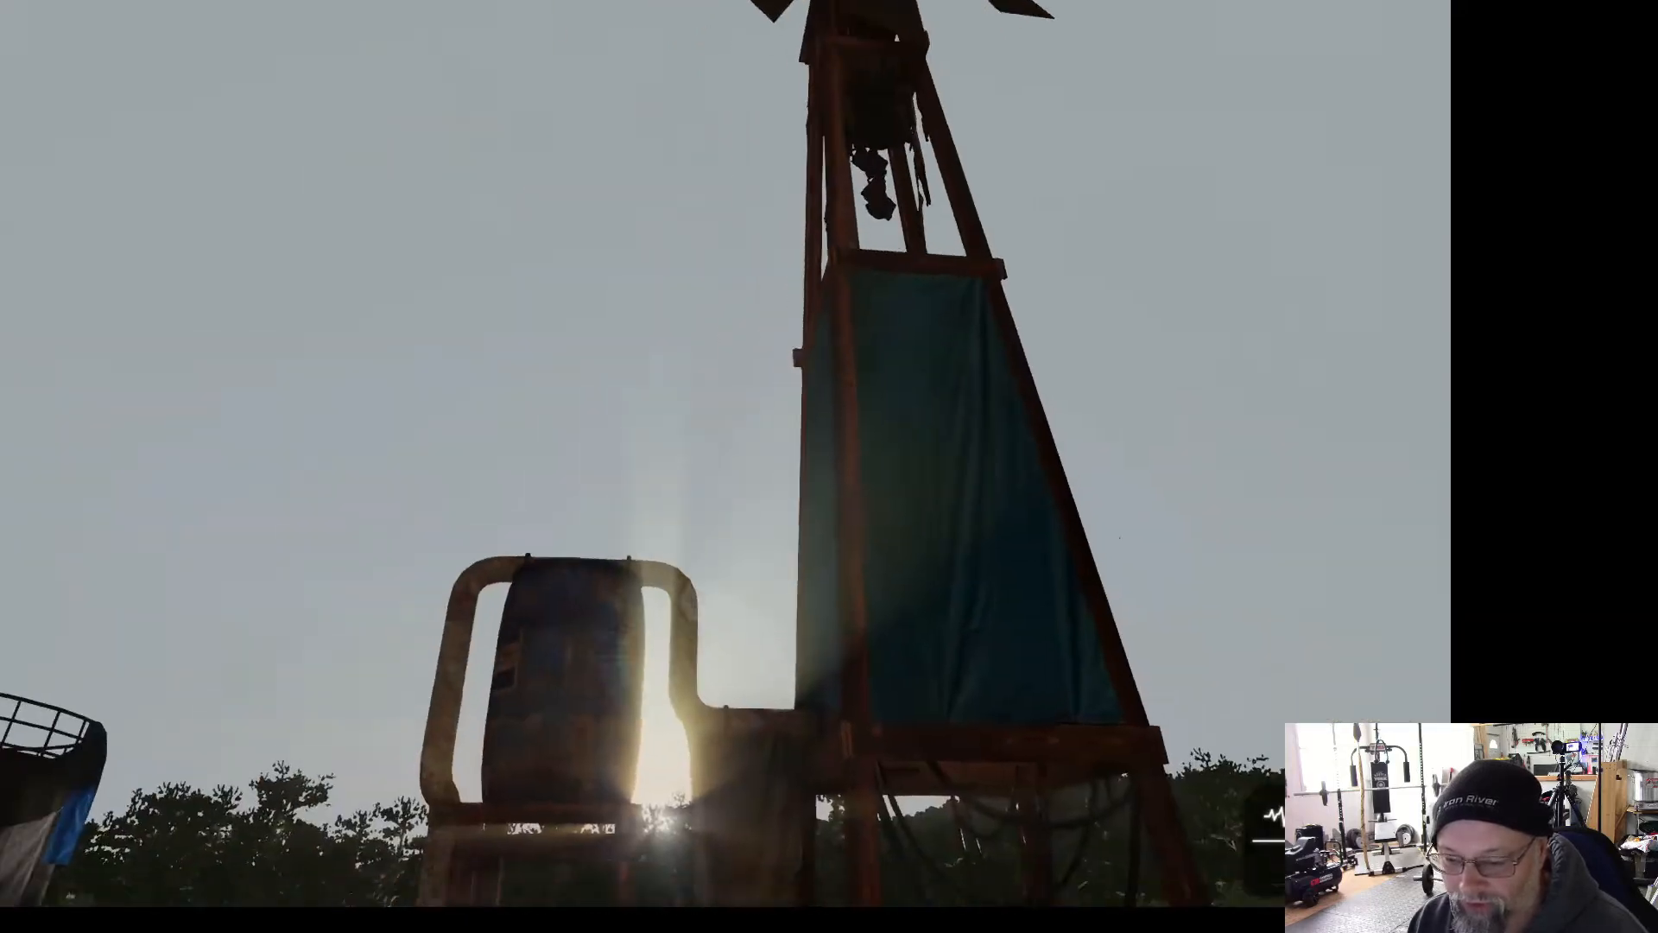
{"action": "key", "text": "w"}
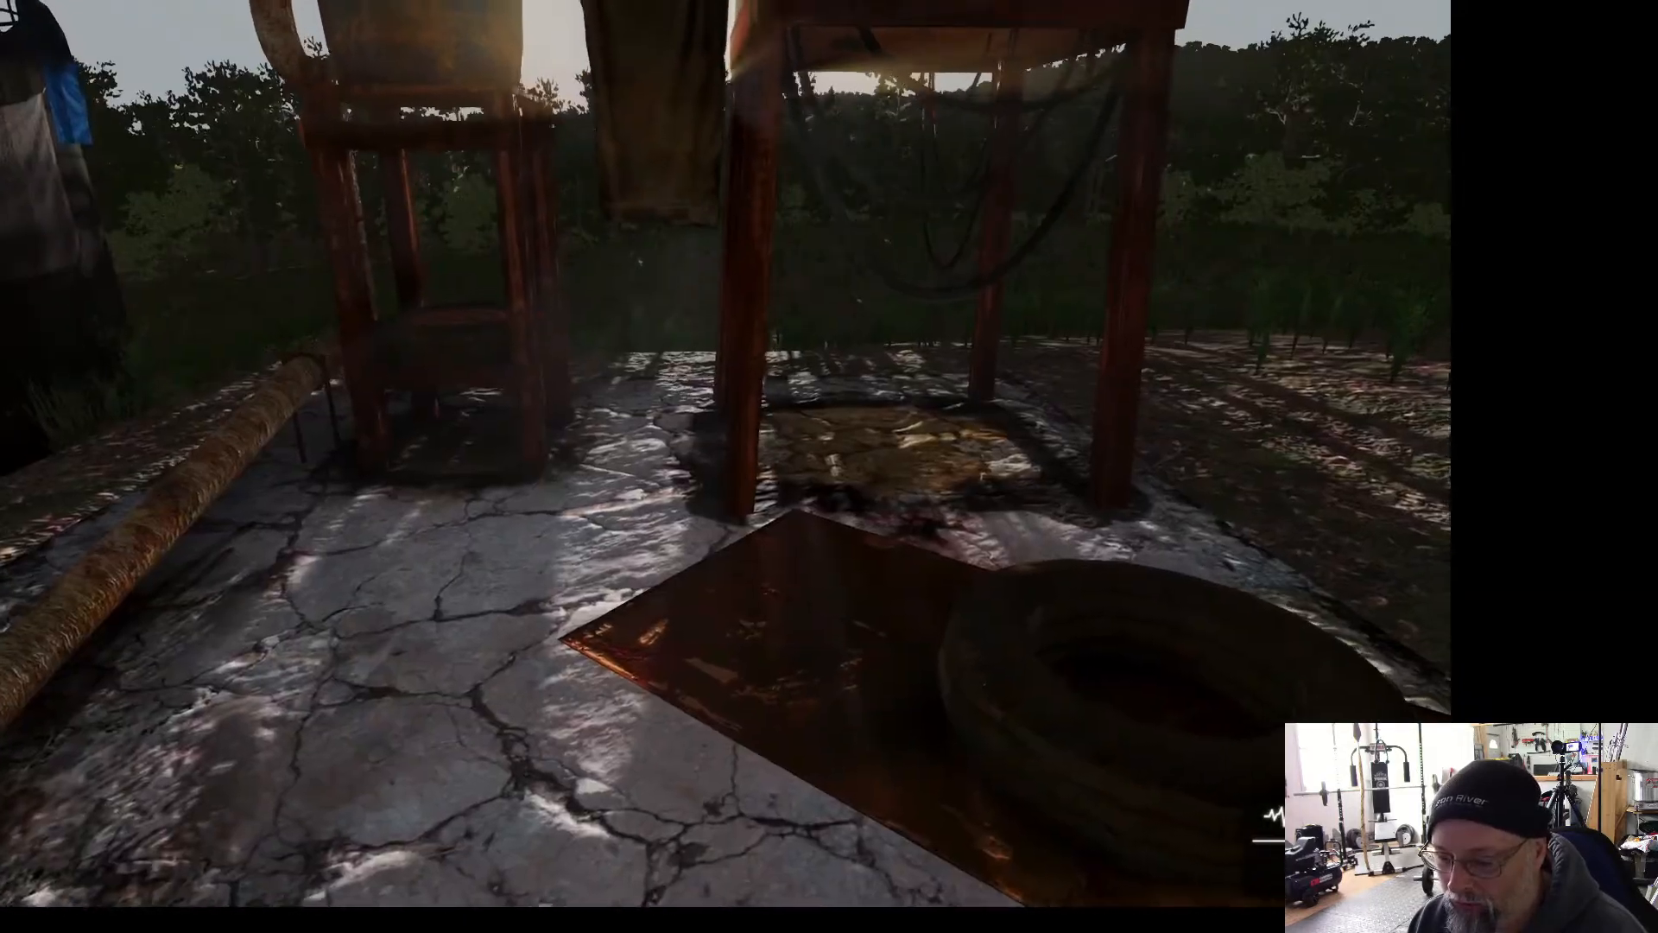
{"action": "key", "text": "d"}
{"action": "key", "text": "w"}
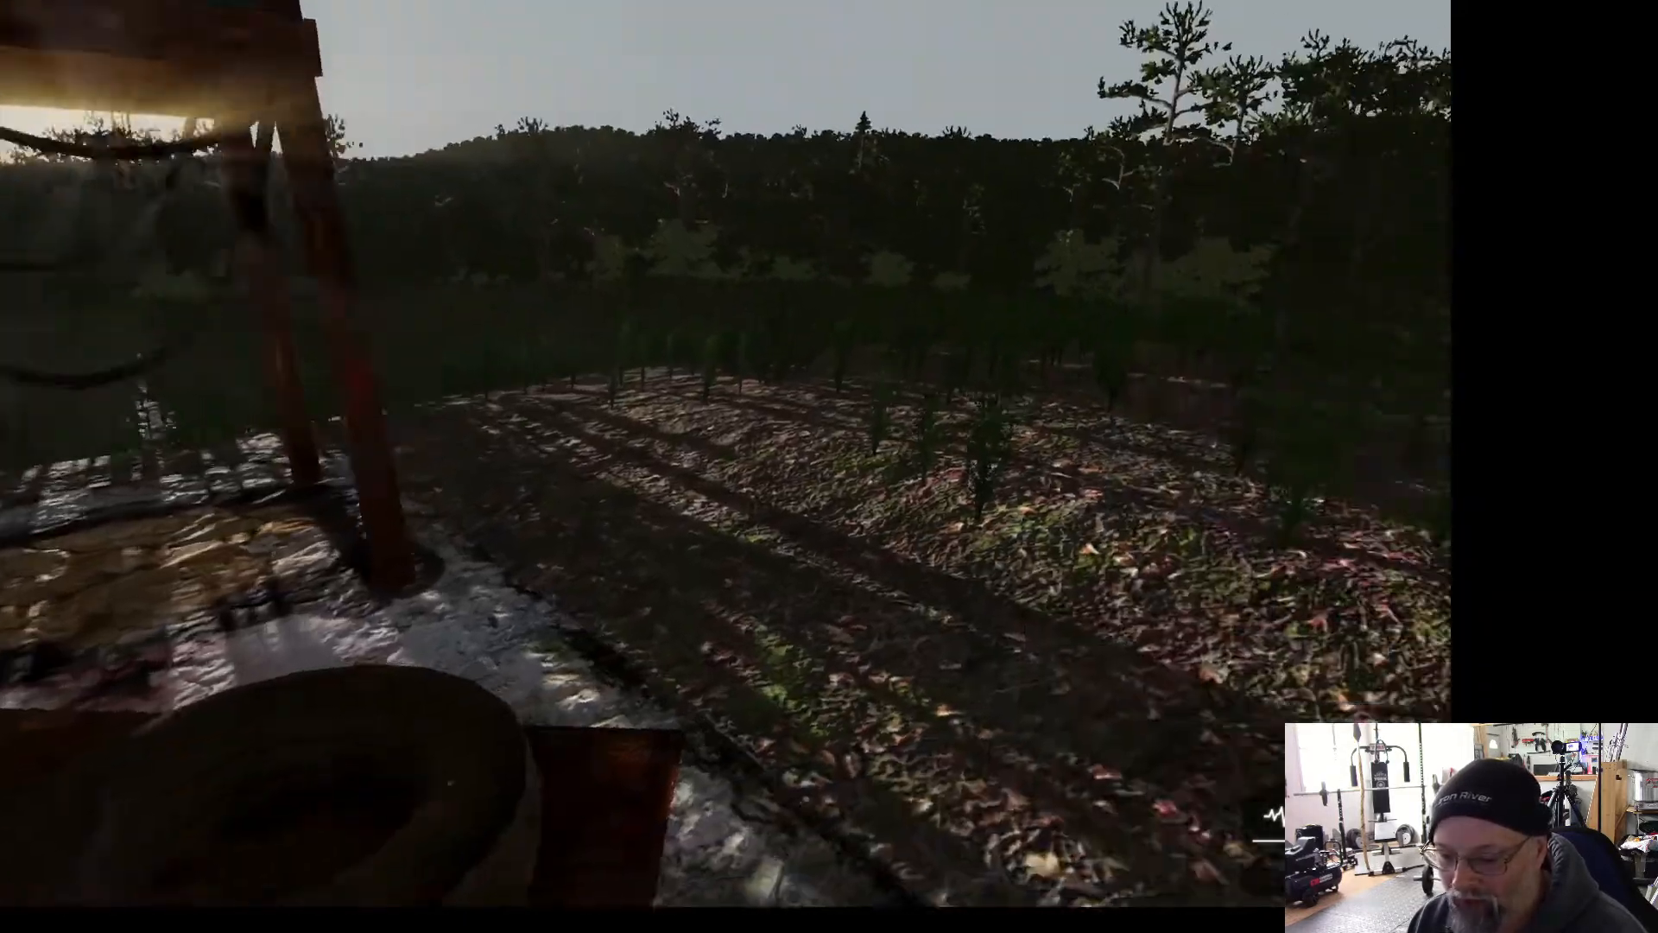
{"action": "key", "text": "w"}
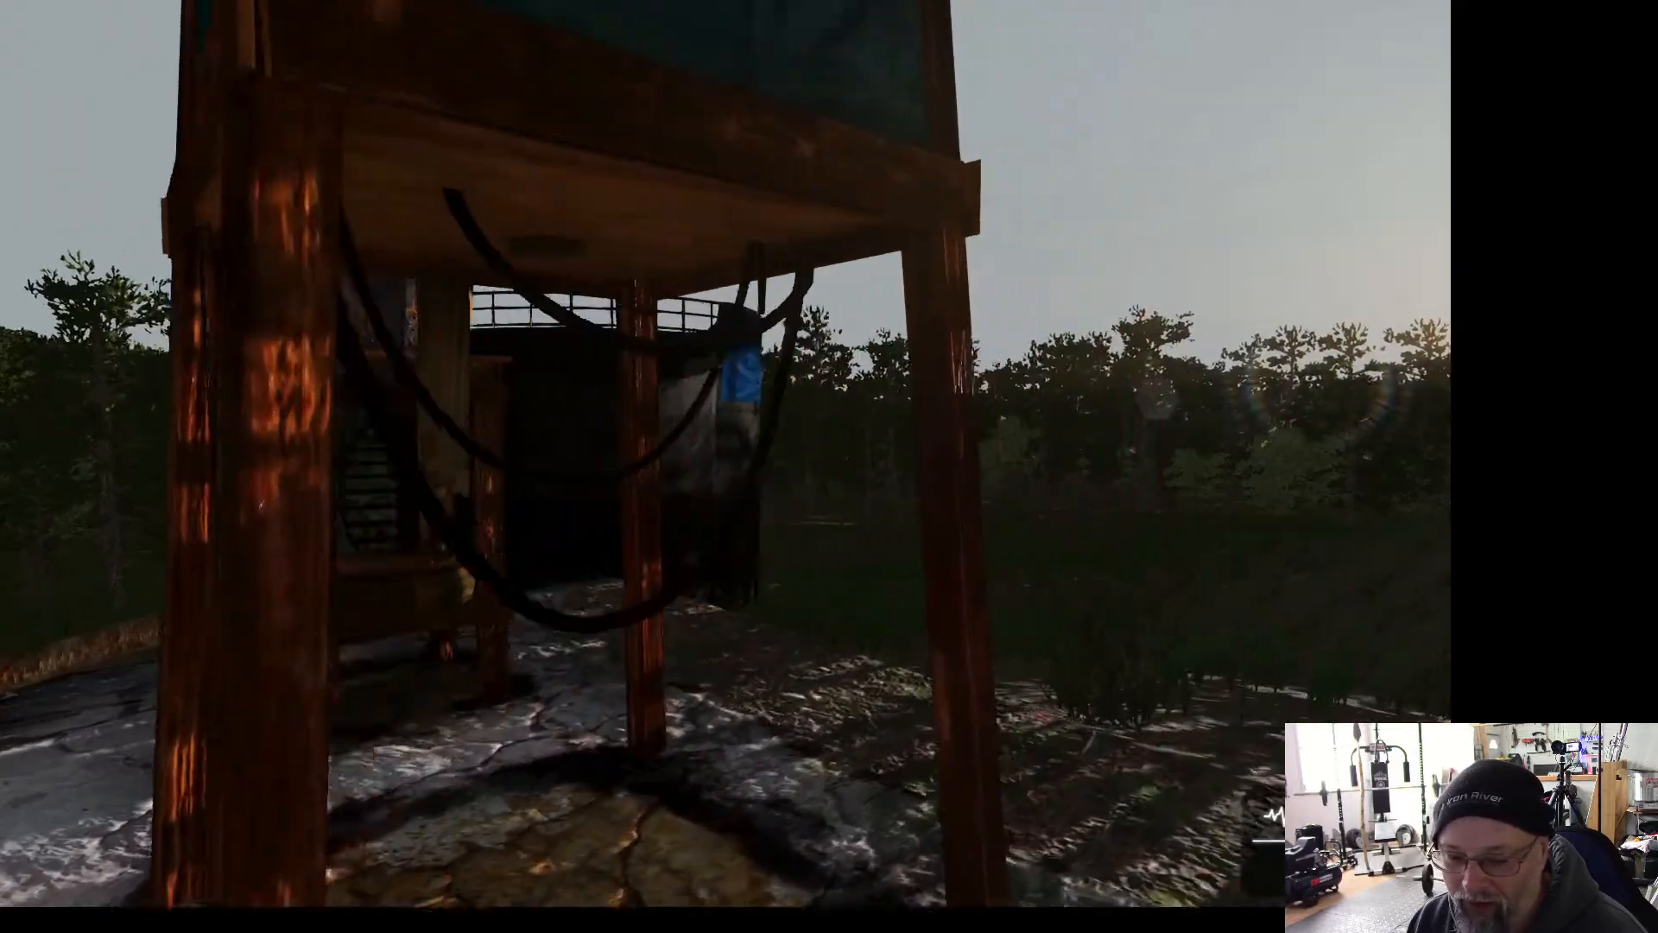
{"action": "key", "text": "a"}
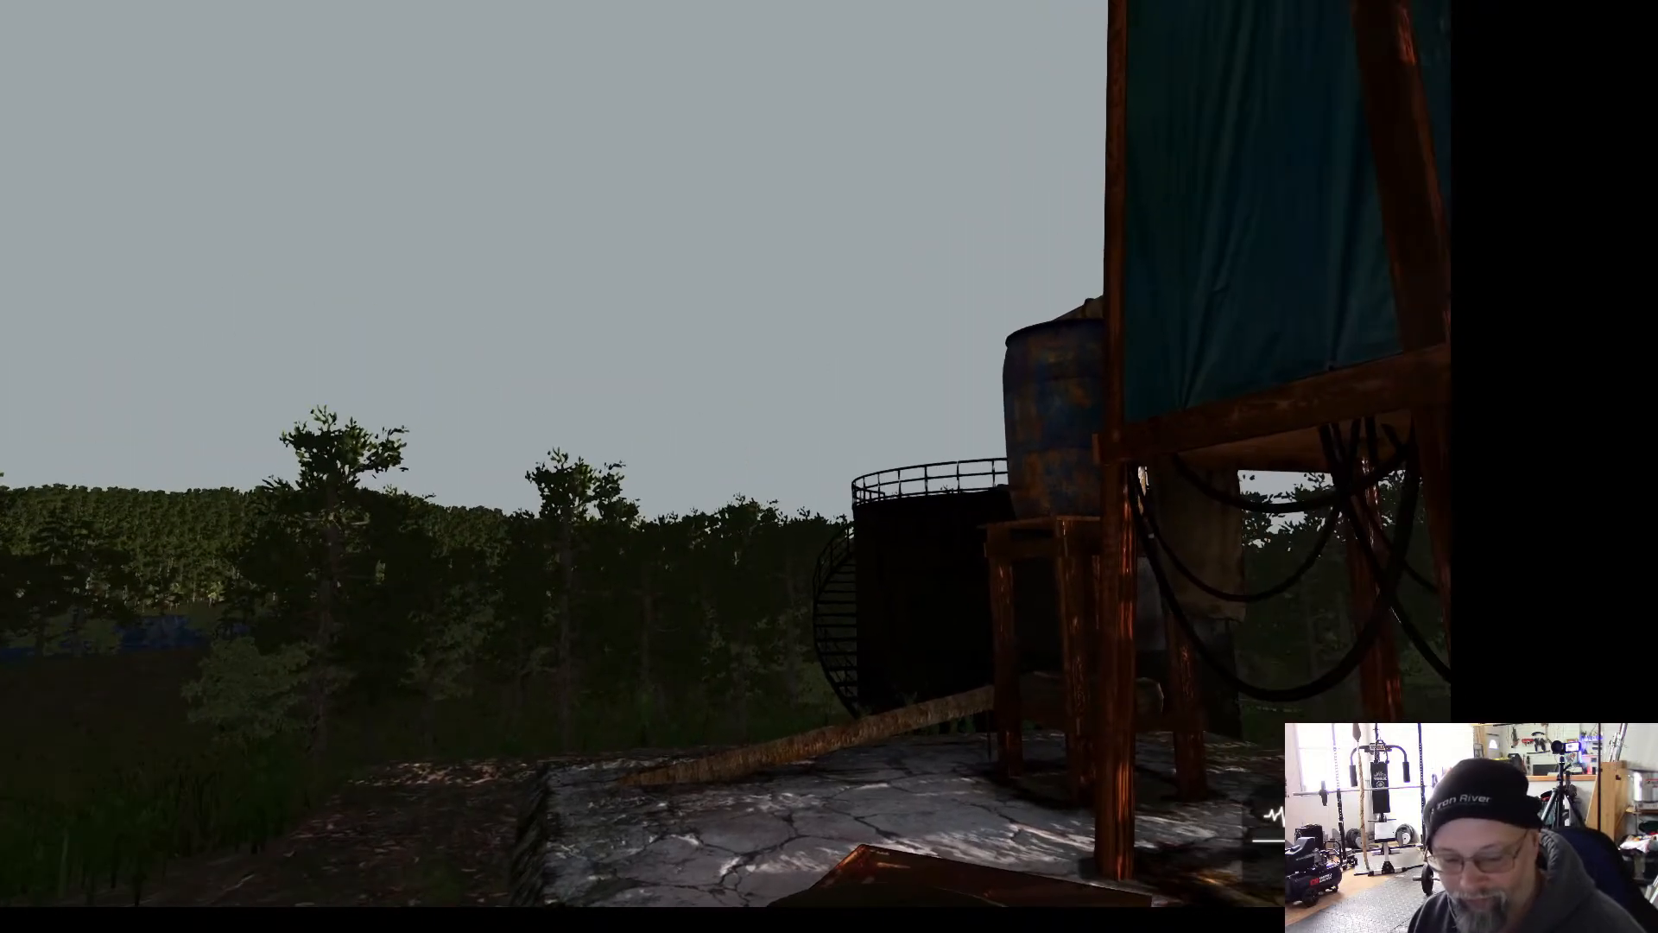
{"action": "key", "text": "Escape"}
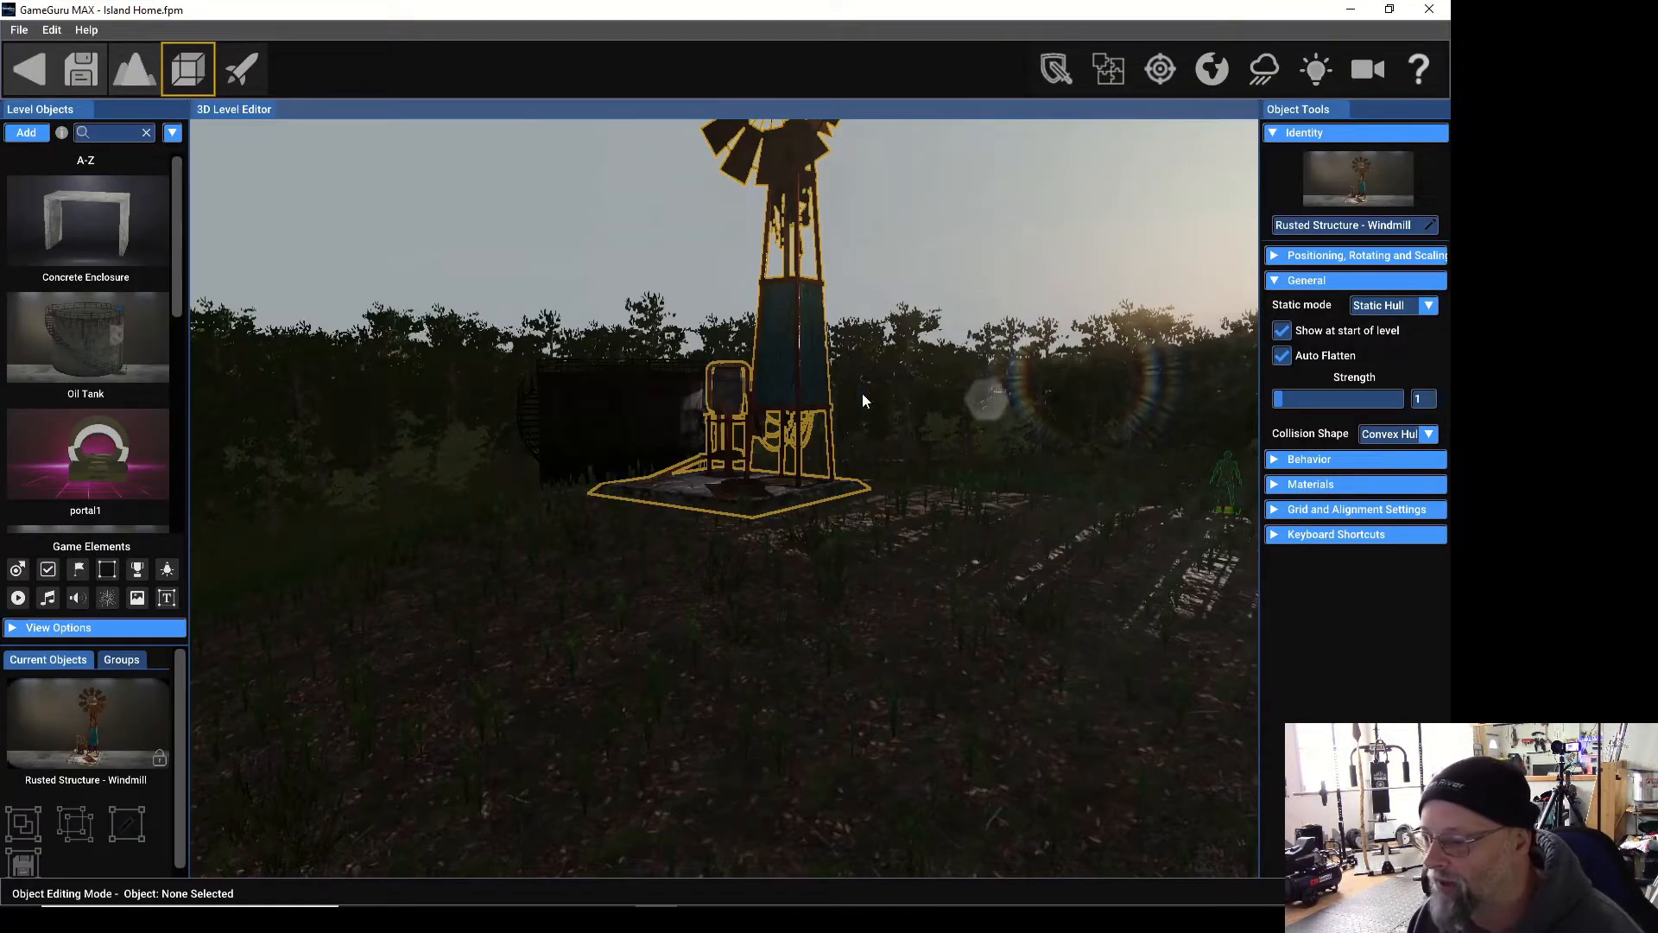
Check the windmill's static mode options and set its collision shape to Hull Decomp.
{"action": "left_click", "coordinate": [1428, 306]}
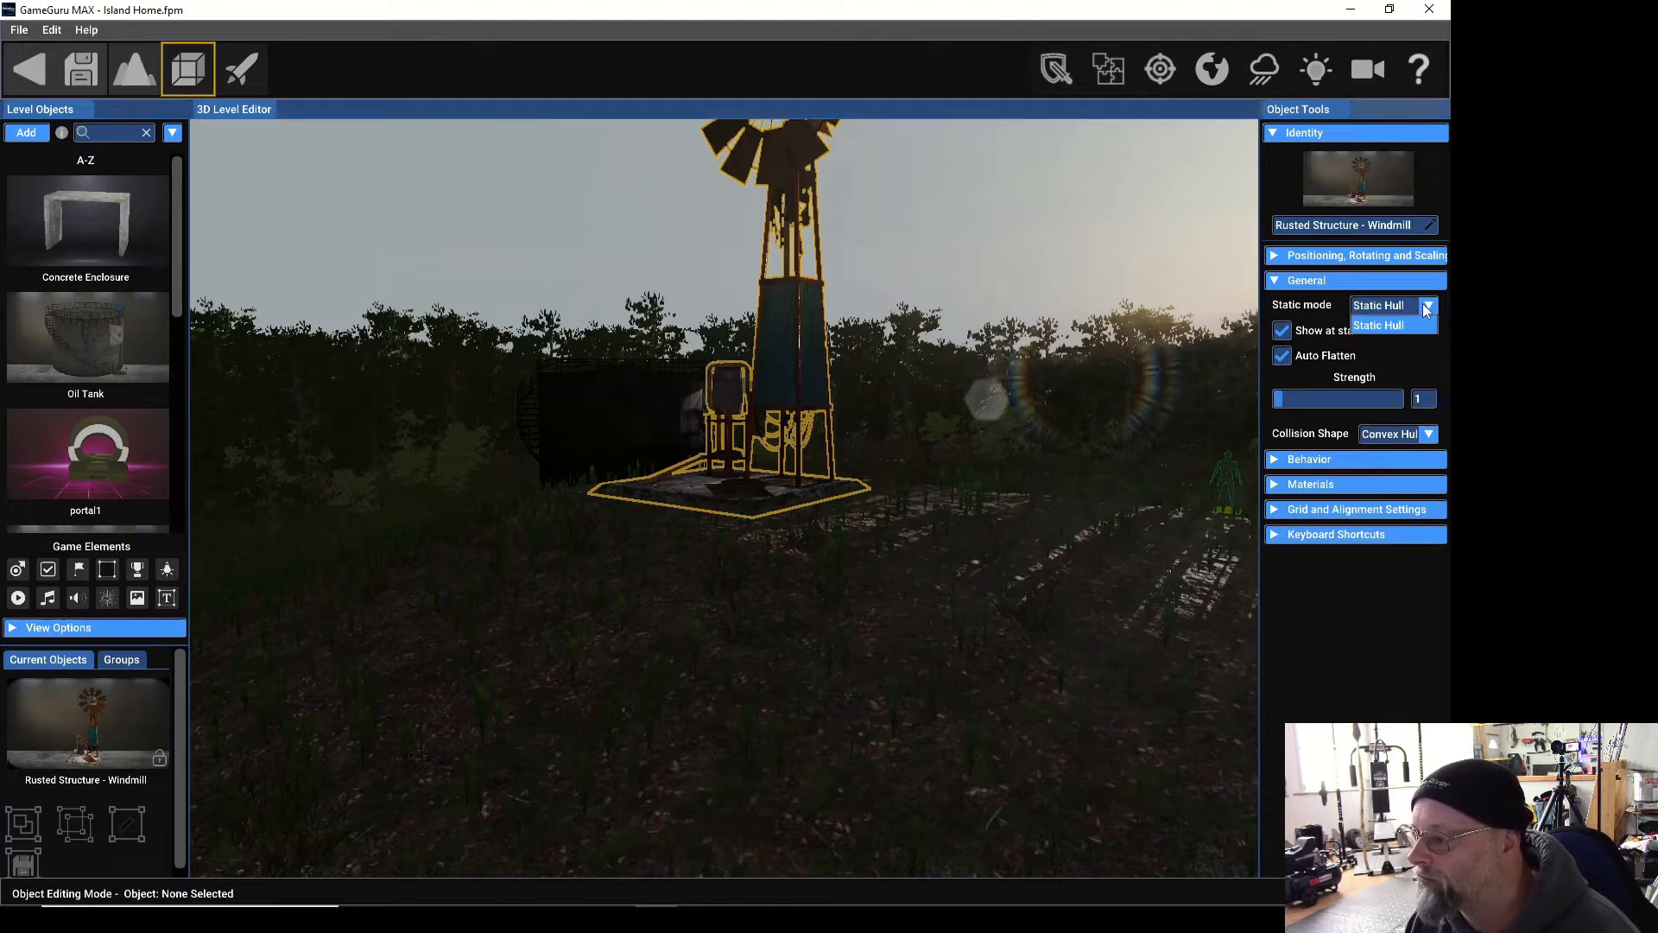
{"action": "left_click", "coordinate": [1427, 436]}
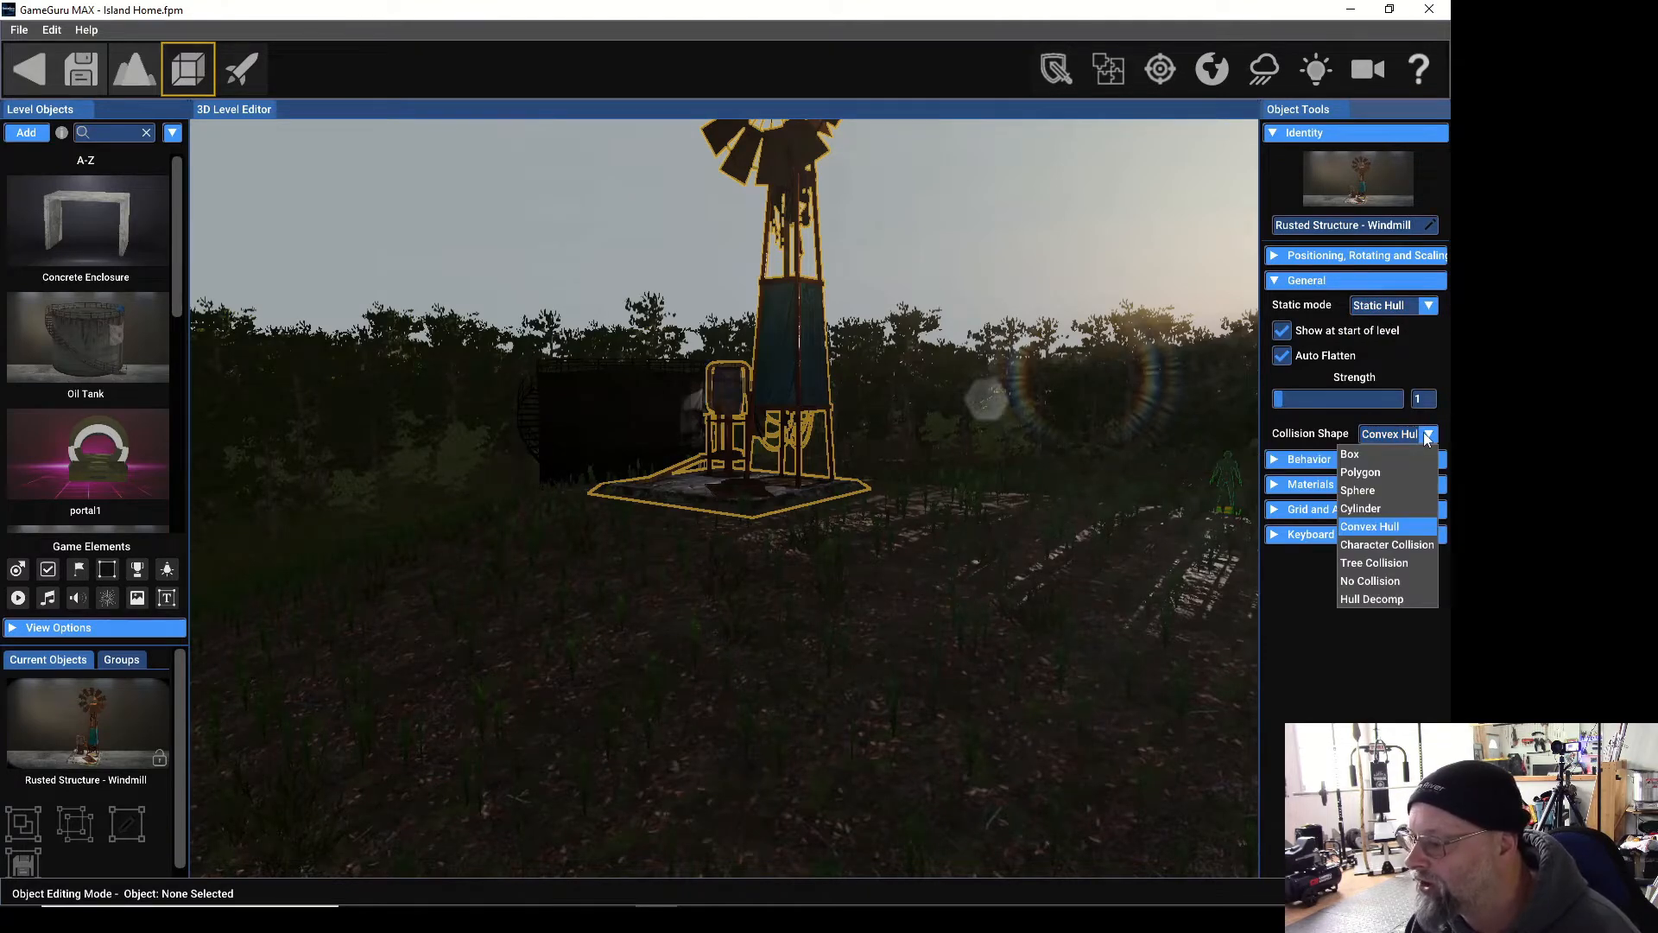
{"action": "left_click", "coordinate": [1354, 601]}
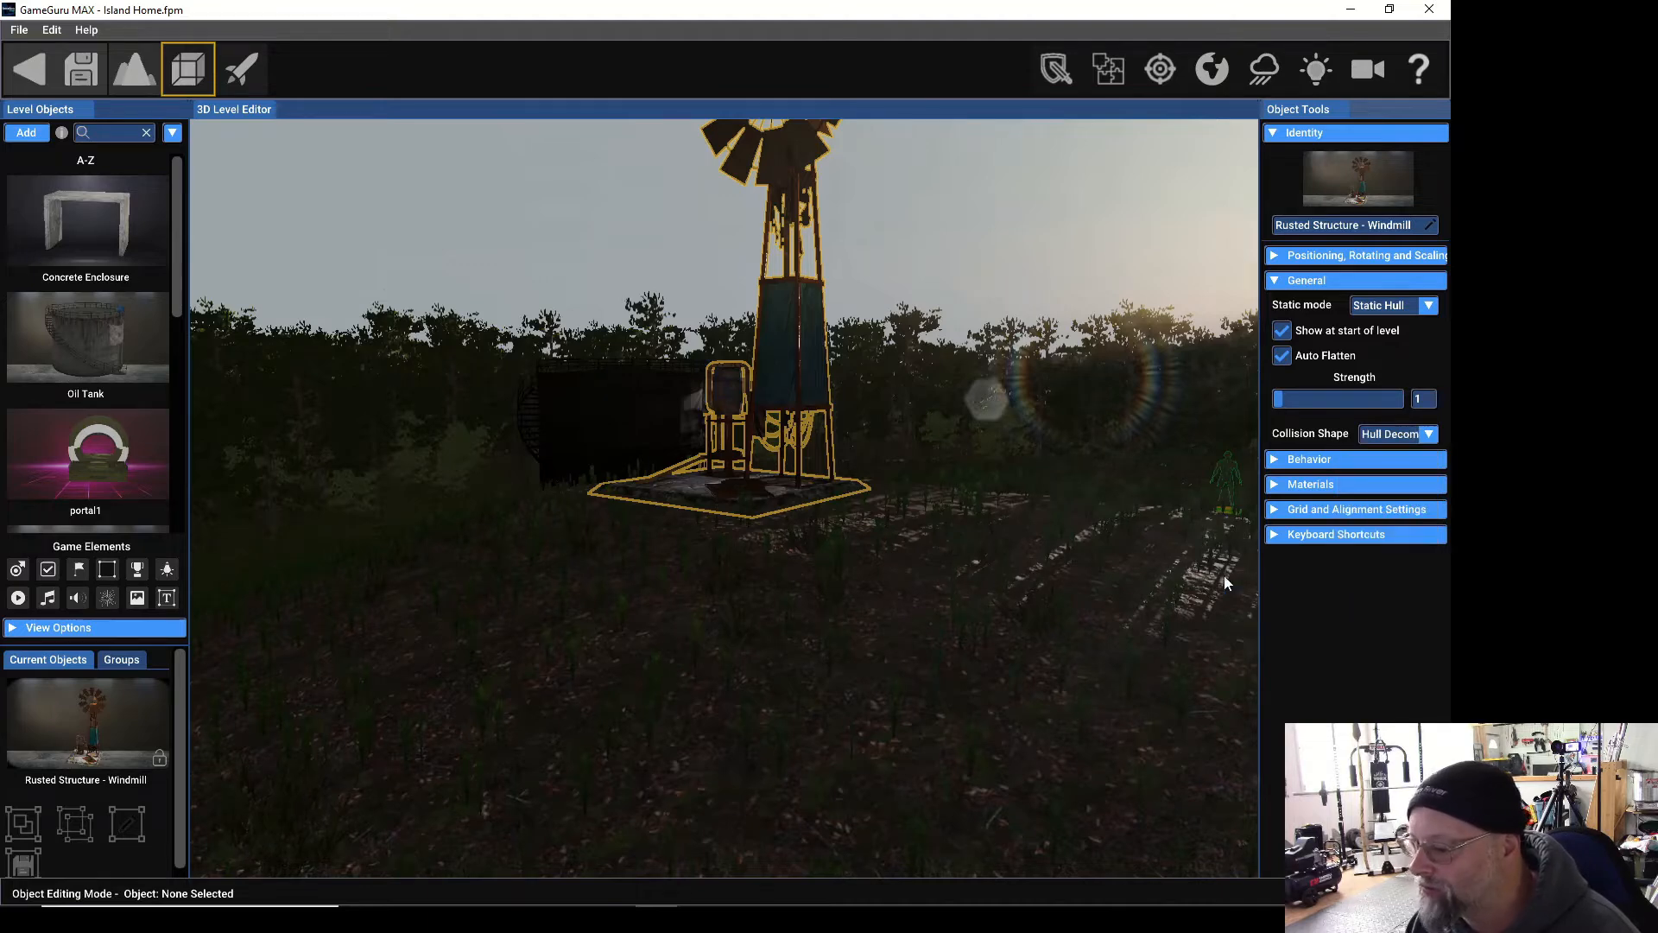
Test-play the Hull Decomp collision by walking across the windmill's base and toward the oil tank, and return to the editor.
{"action": "left_click", "coordinate": [244, 66]}
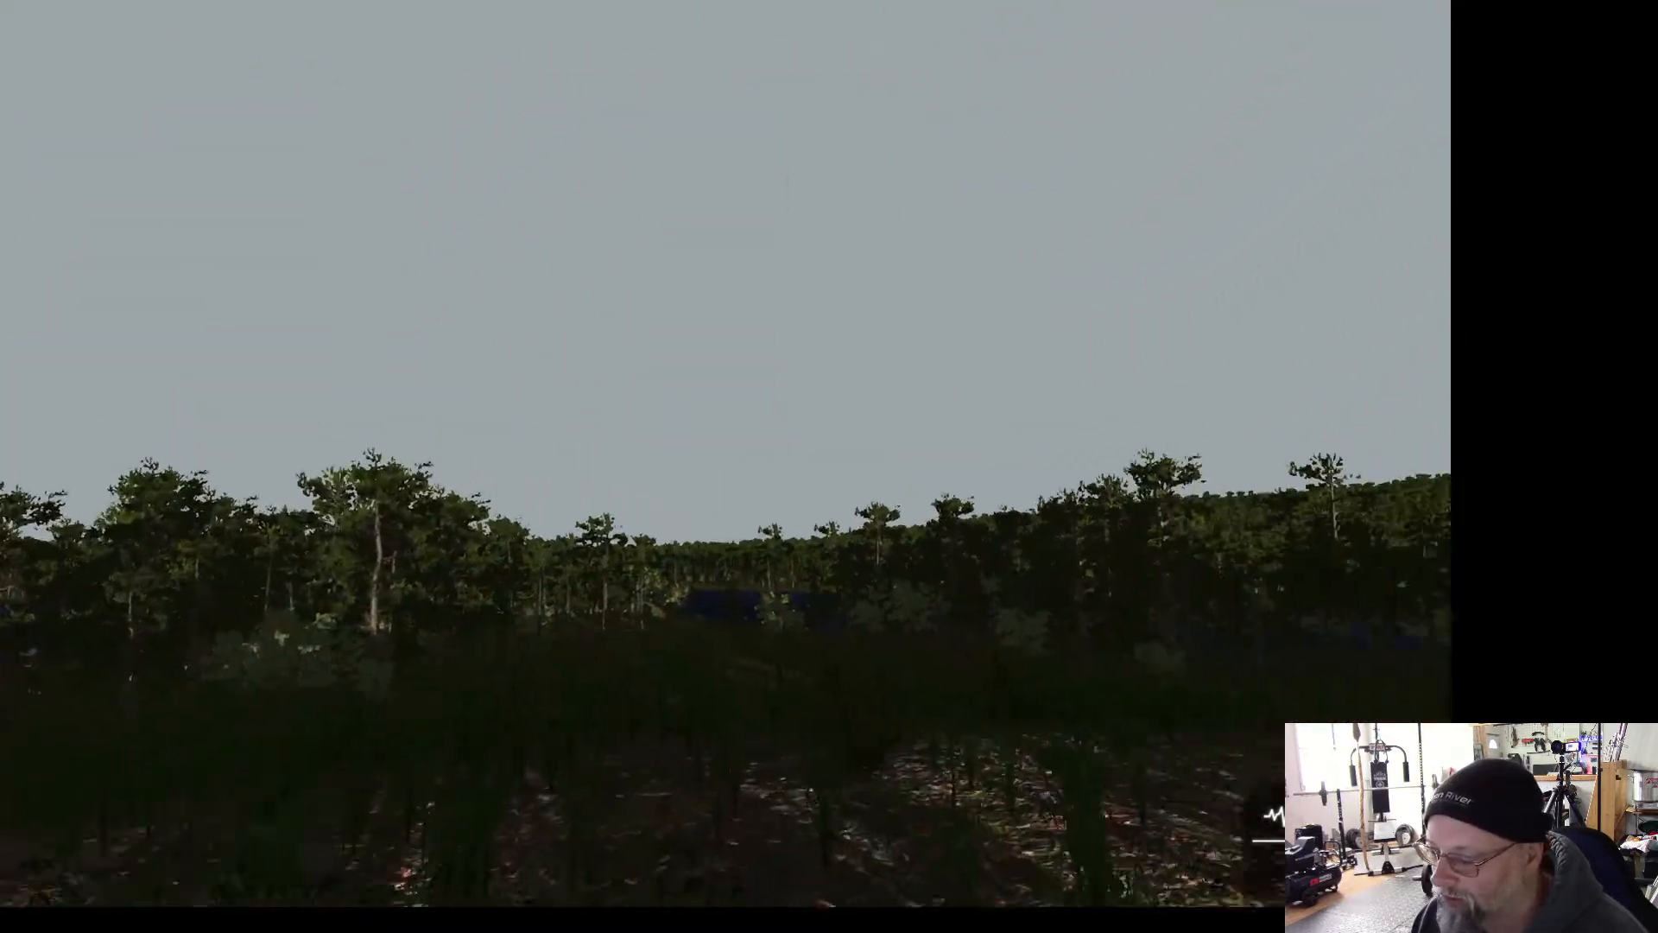
{"action": "key", "text": "w"}
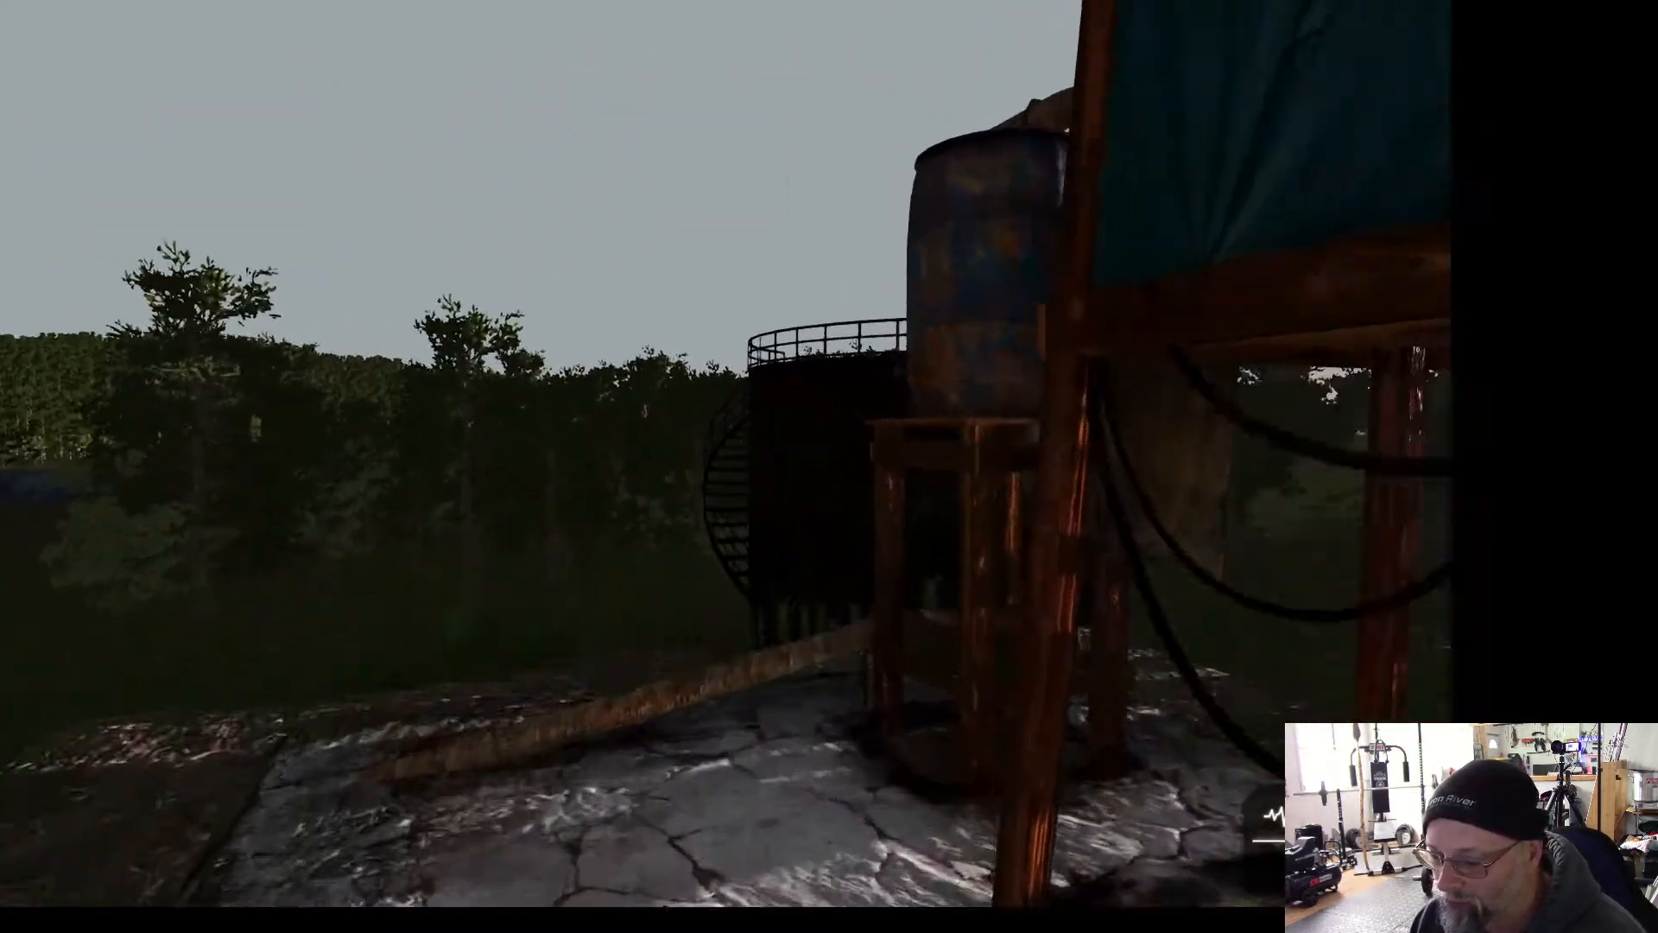
{"action": "key", "text": "w"}
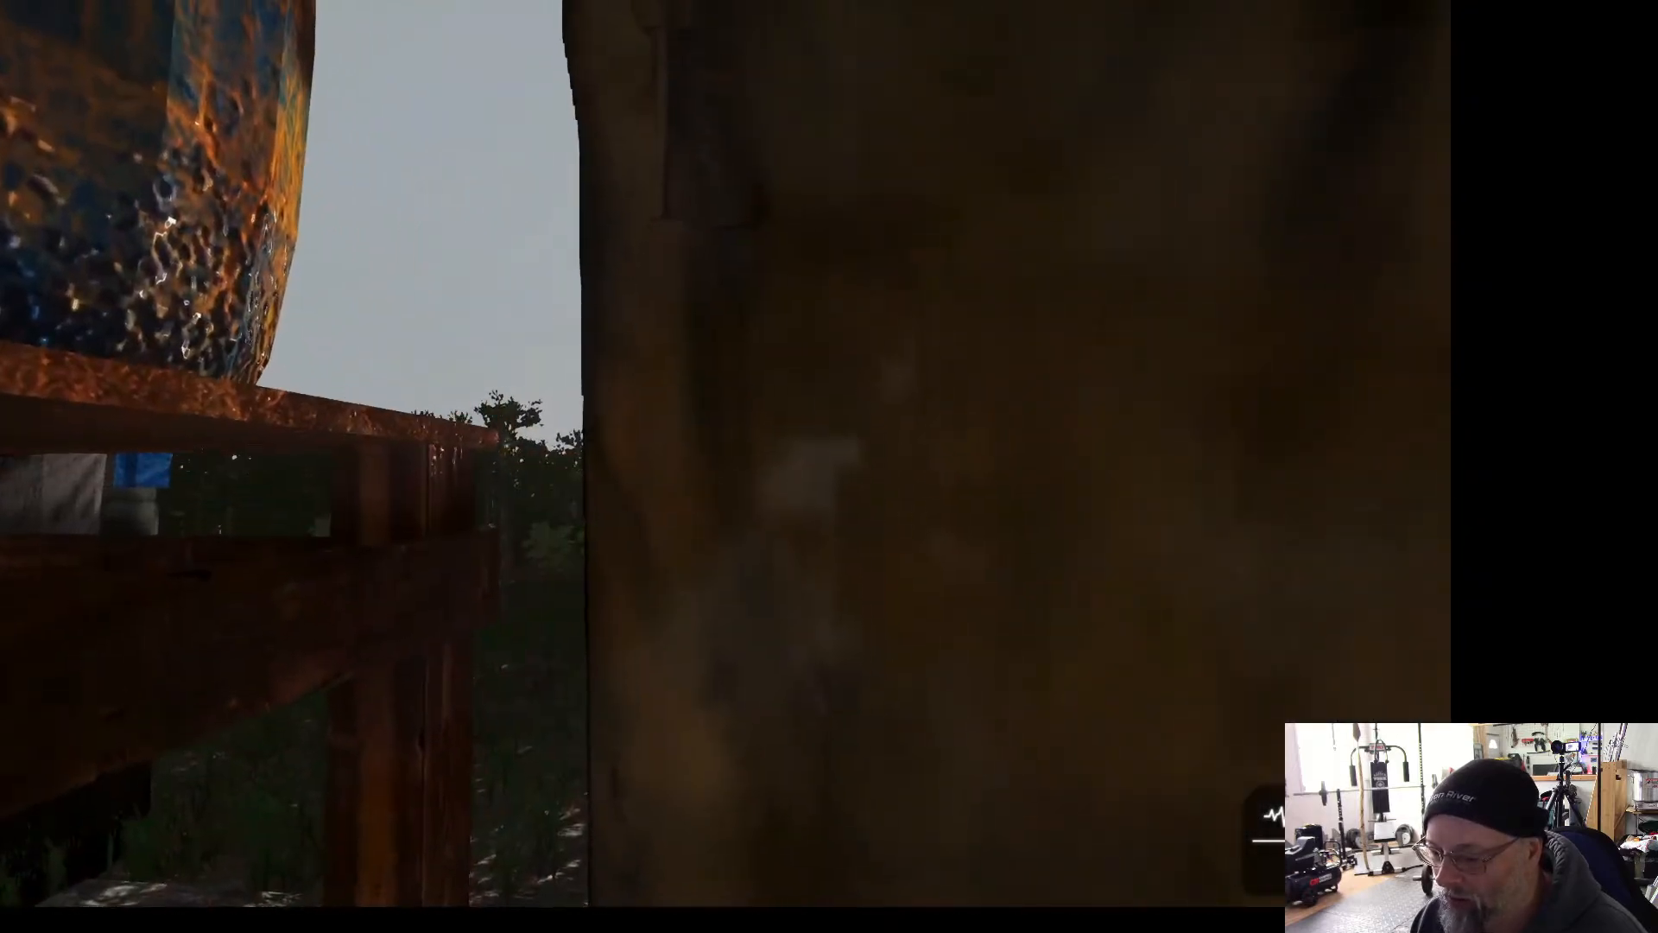
{"action": "key", "text": "s"}
{"action": "key", "text": "w"}
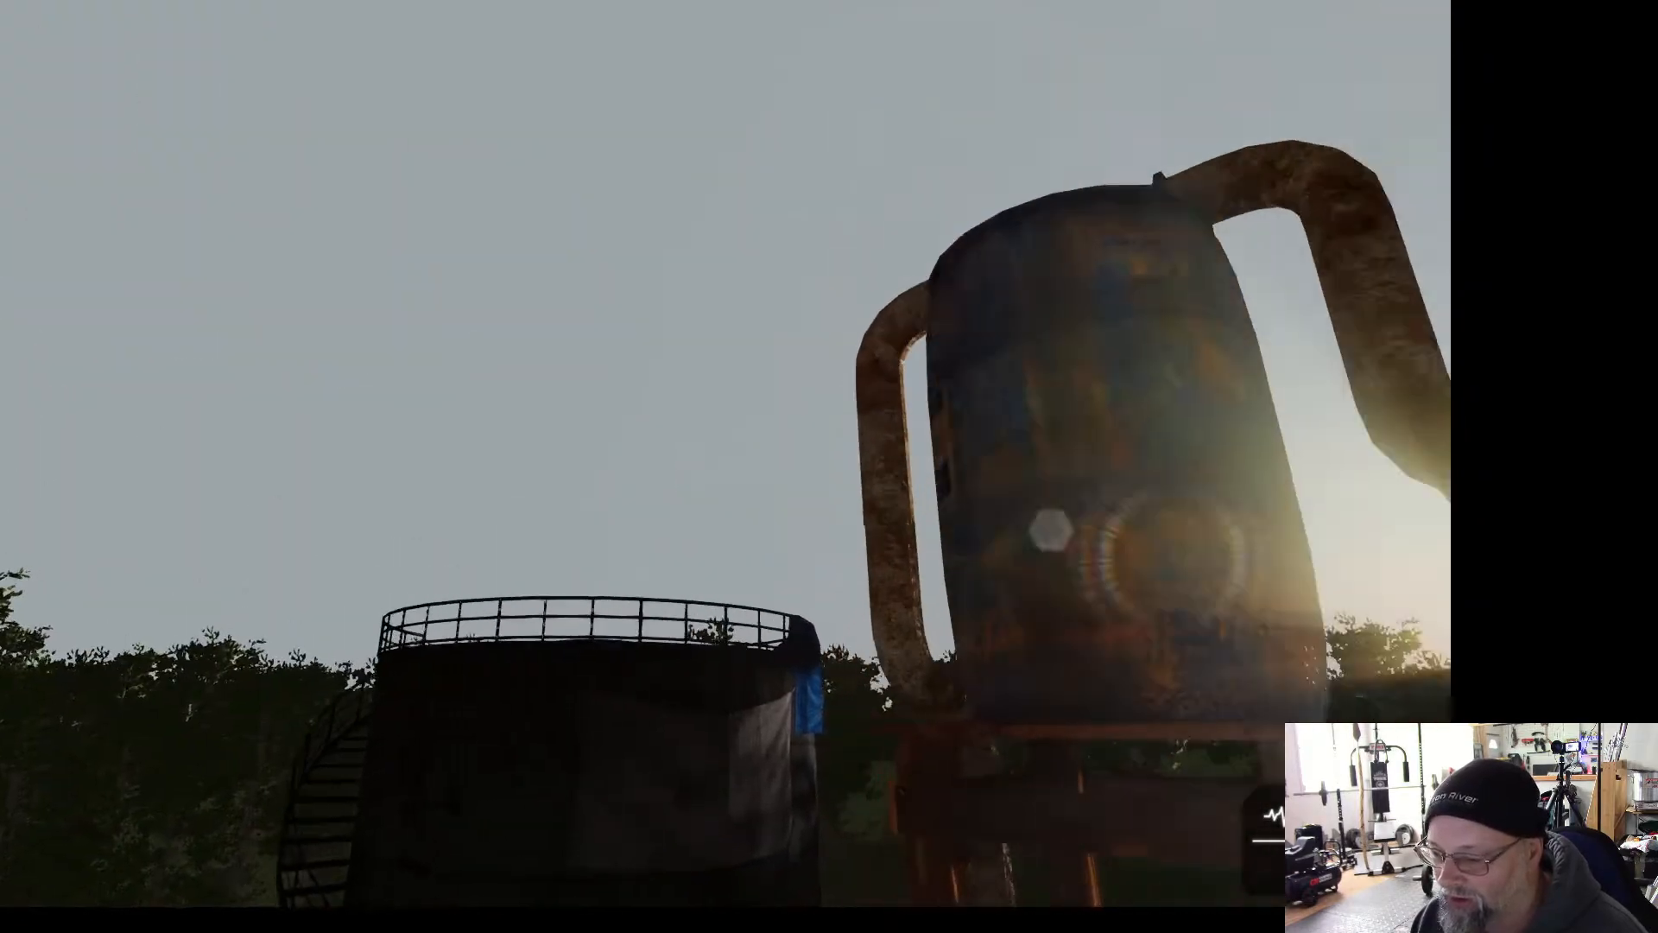
{"action": "key", "text": "w"}
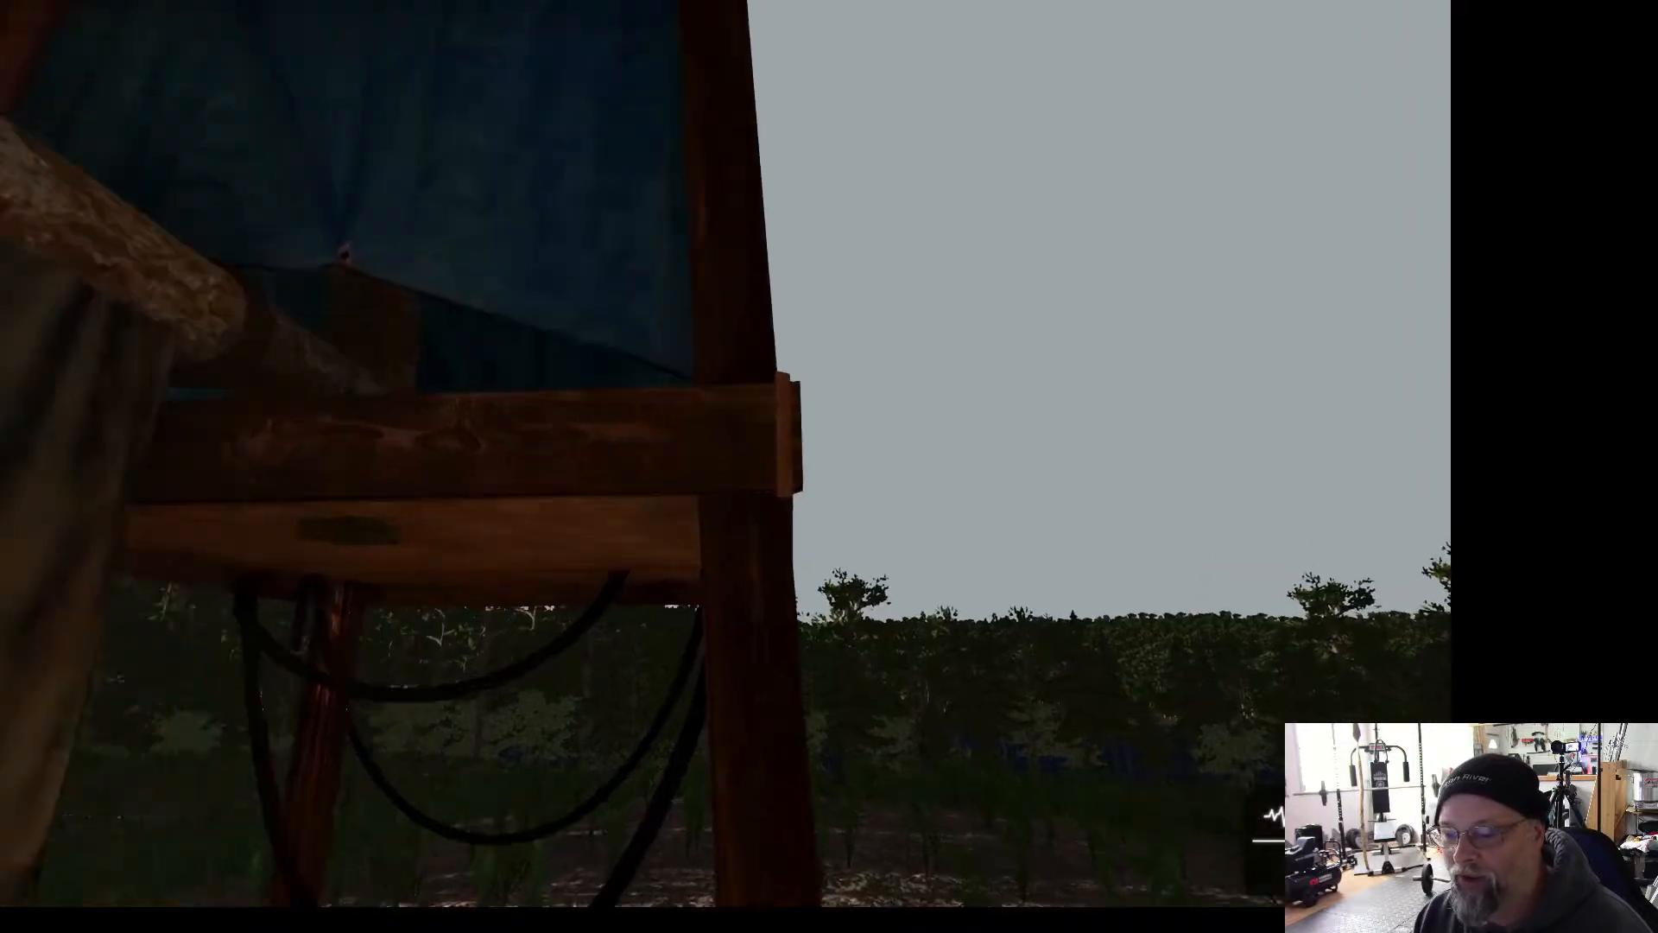
{"action": "key", "text": "w"}
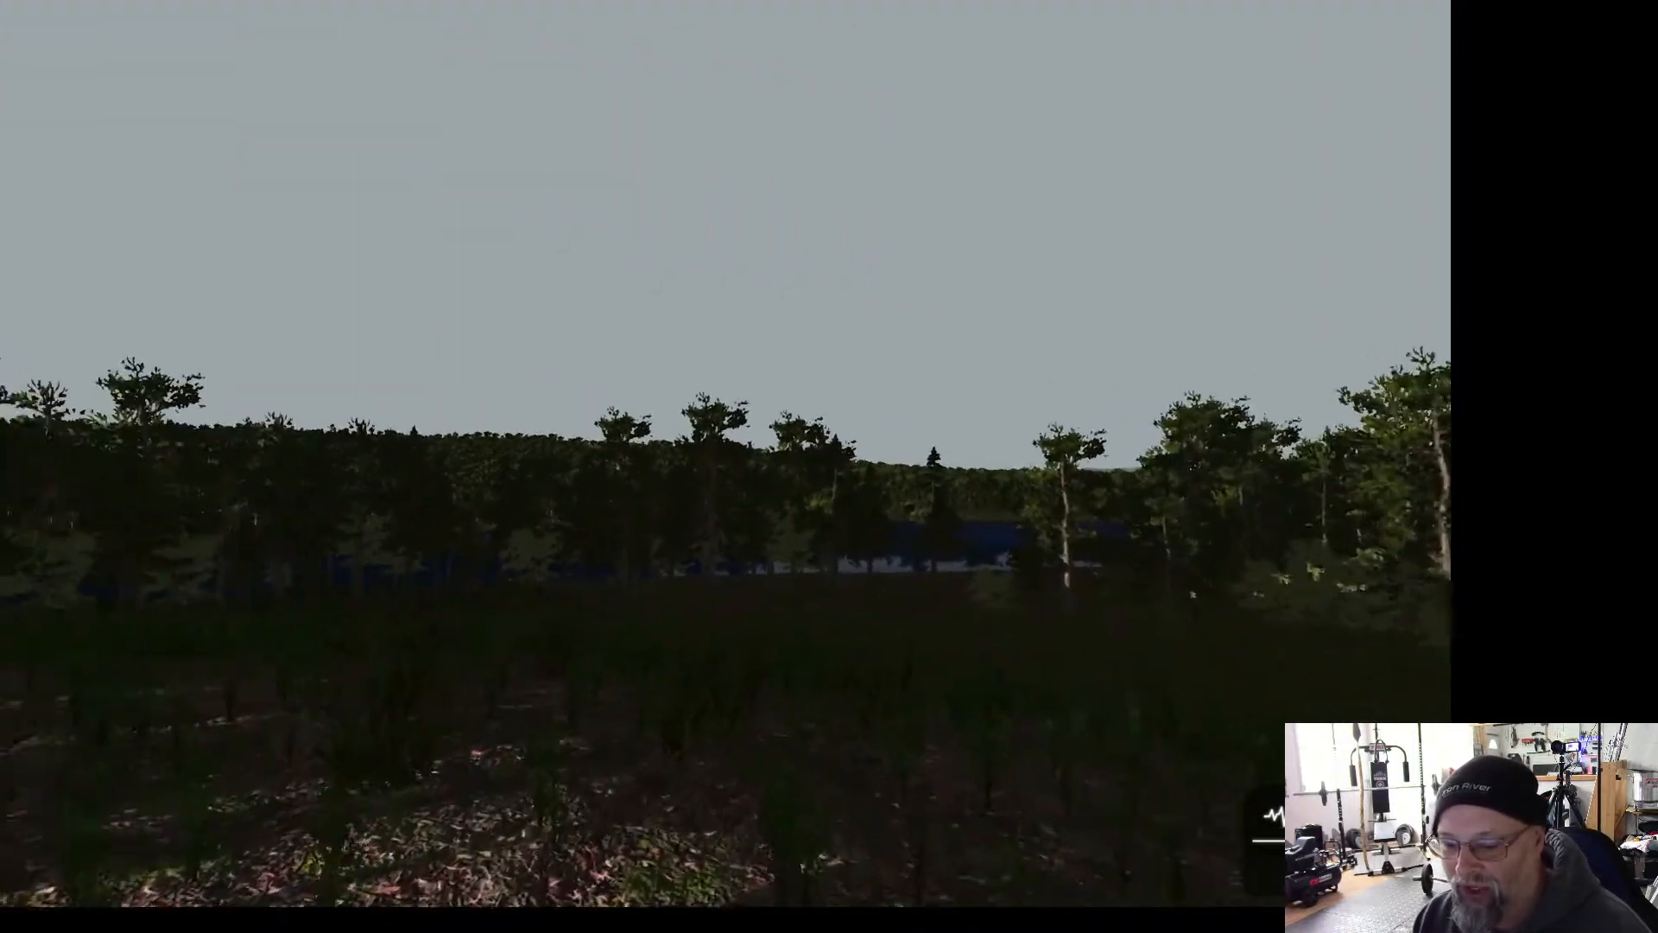
{"action": "key", "text": "w"}
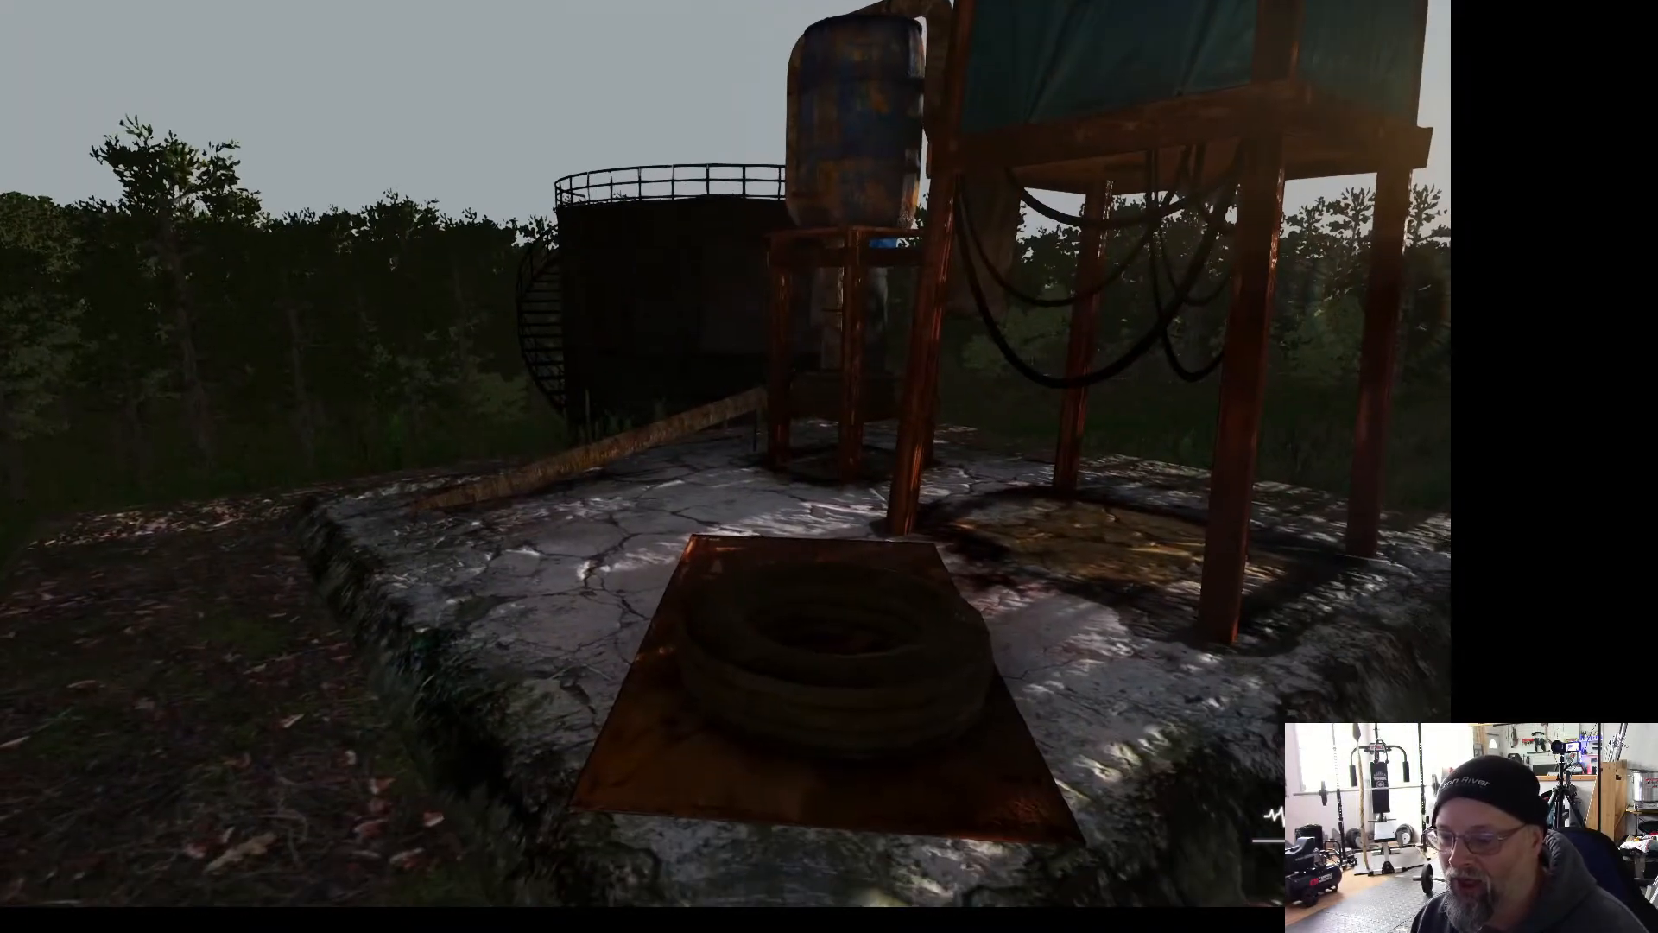
{"action": "key", "text": "w"}
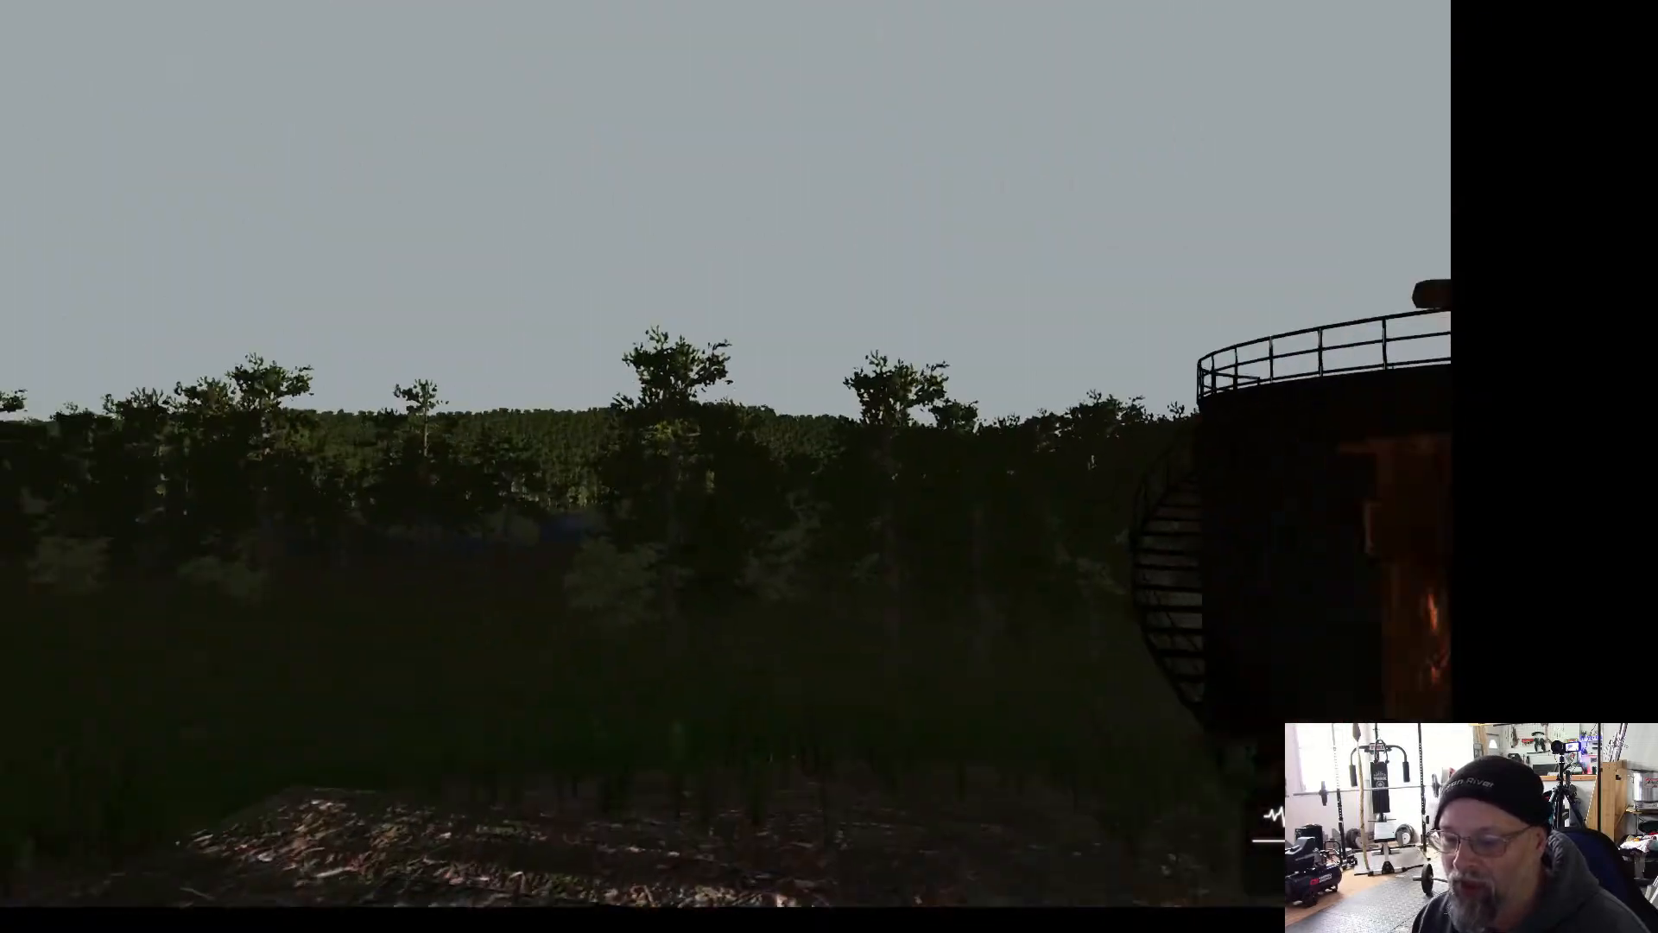
{"action": "key", "text": "w"}
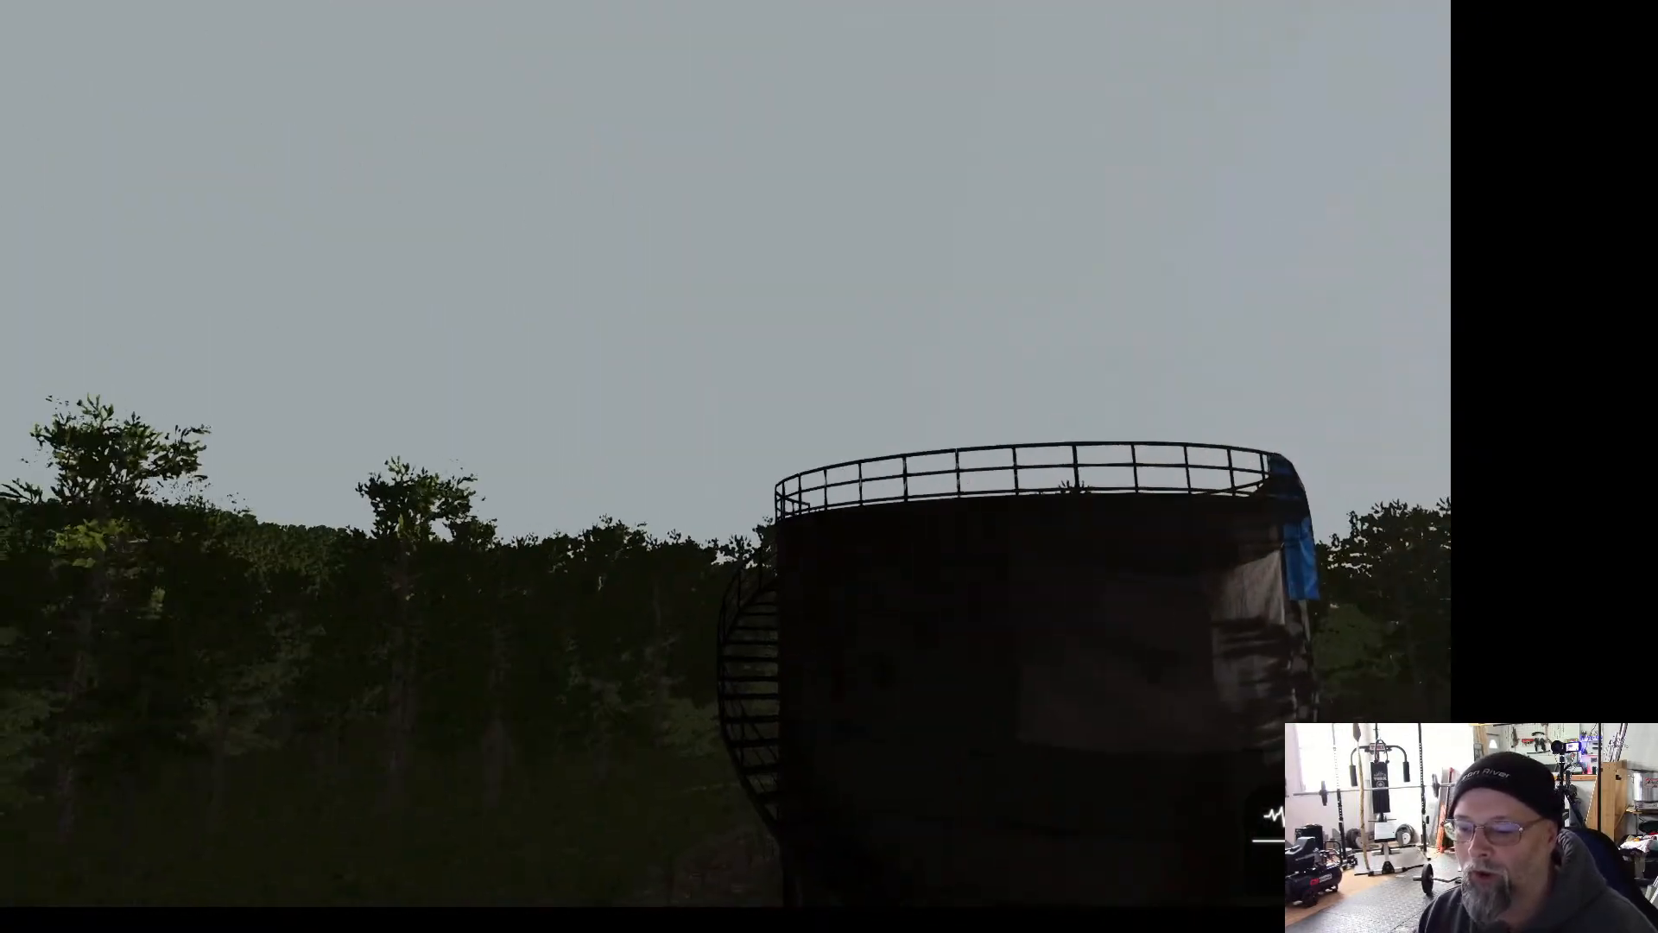
{"action": "key", "text": "w"}
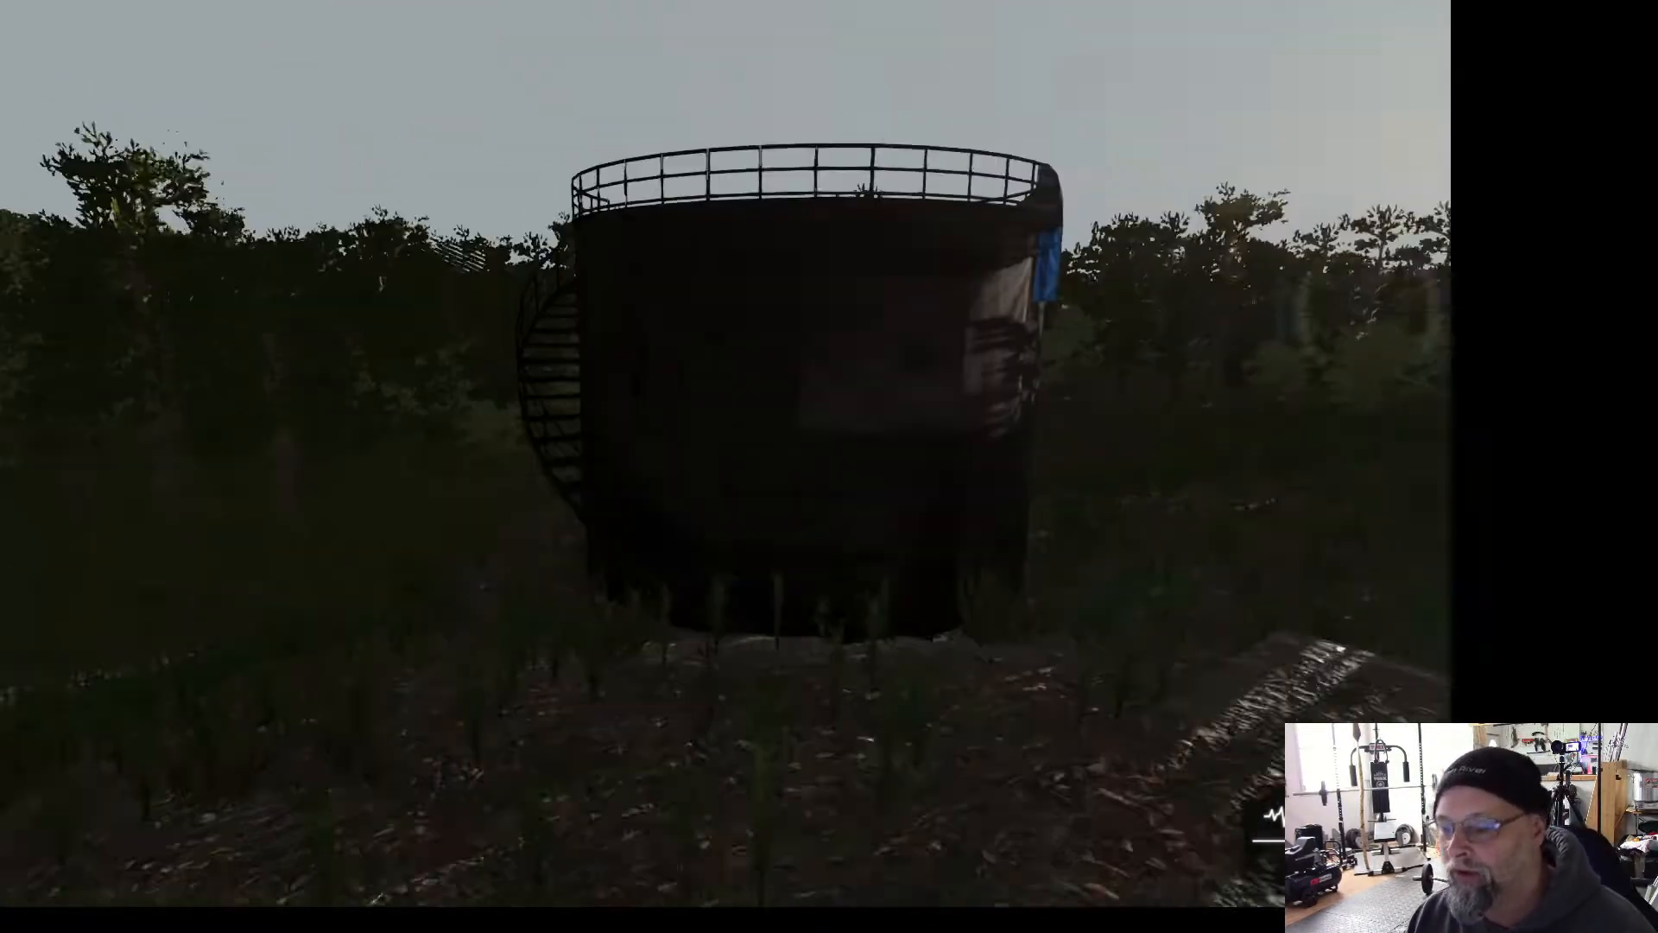
{"action": "key", "text": "Escape"}
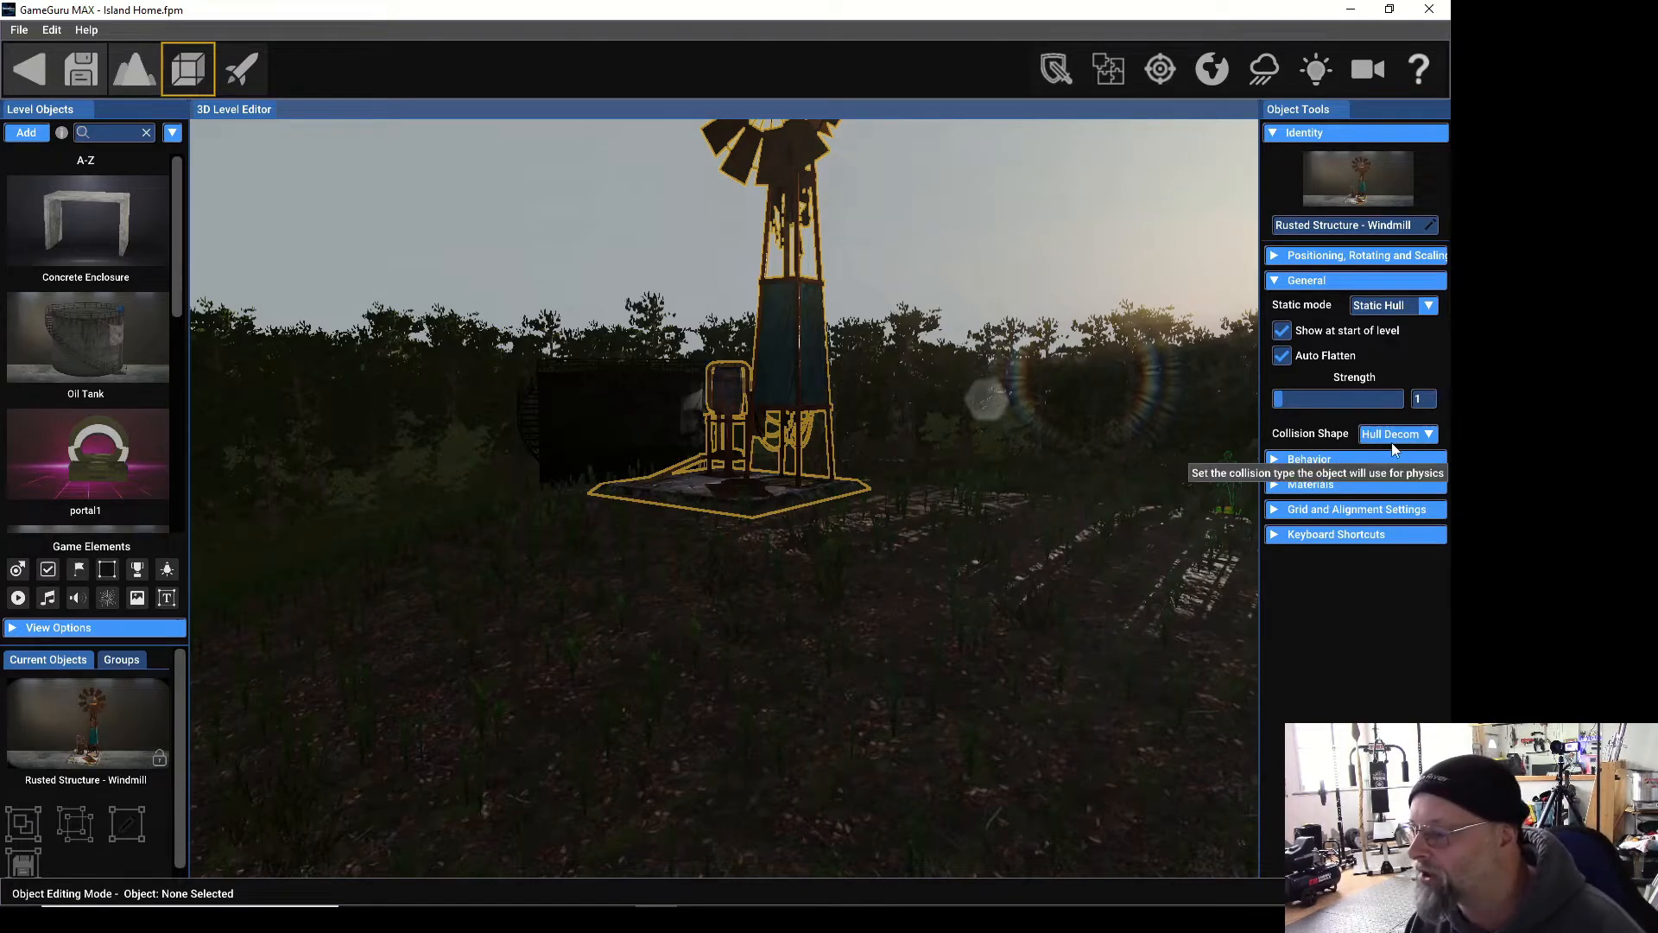
Set the windmill's collision shape to No Collision.
{"action": "left_click", "coordinate": [1429, 436]}
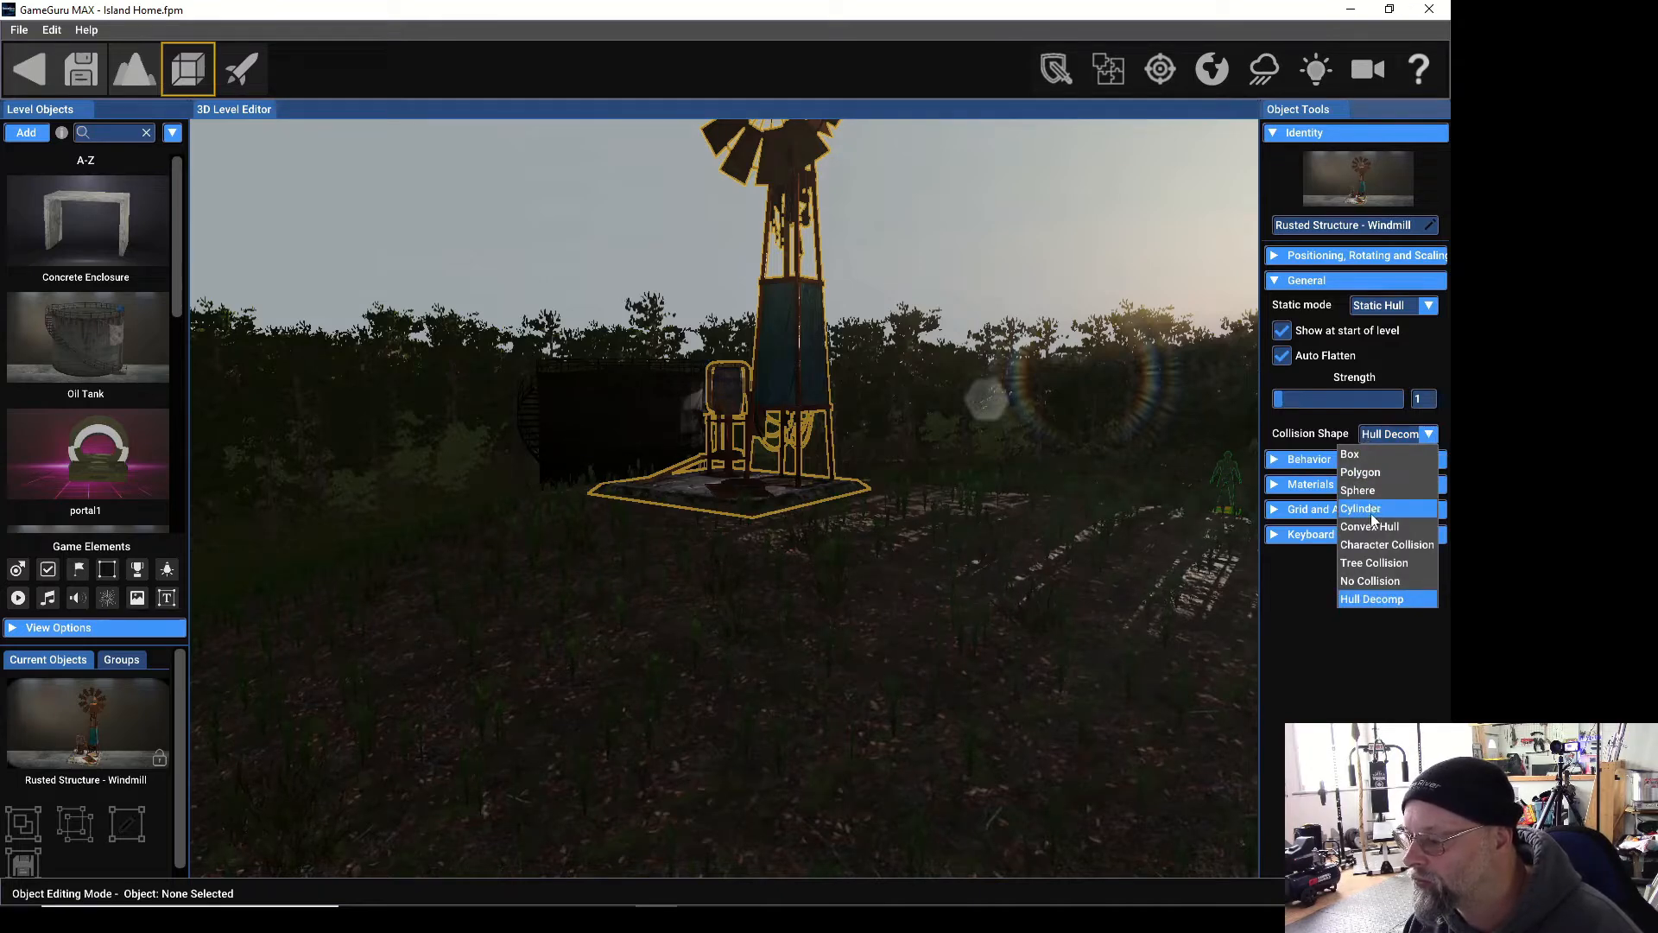
{"action": "left_click", "coordinate": [1359, 583]}
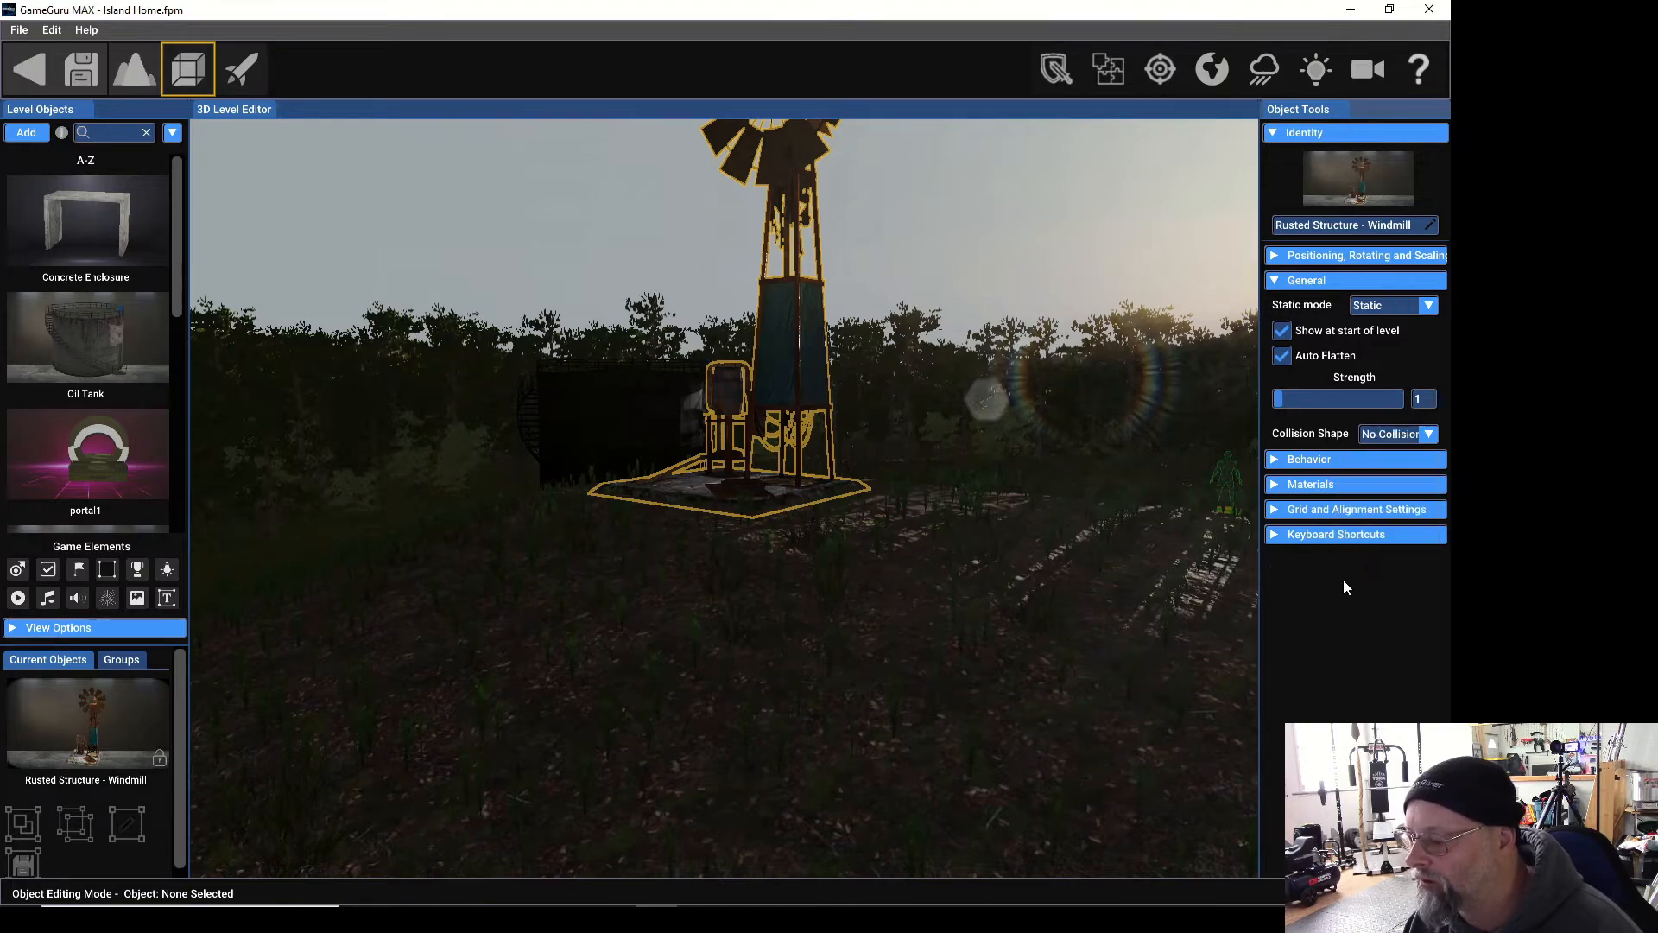
Test-play the No Collision setting by walking across the windmill's base and through its legs and barrel stand, and return to the editor.
{"action": "left_click", "coordinate": [243, 73]}
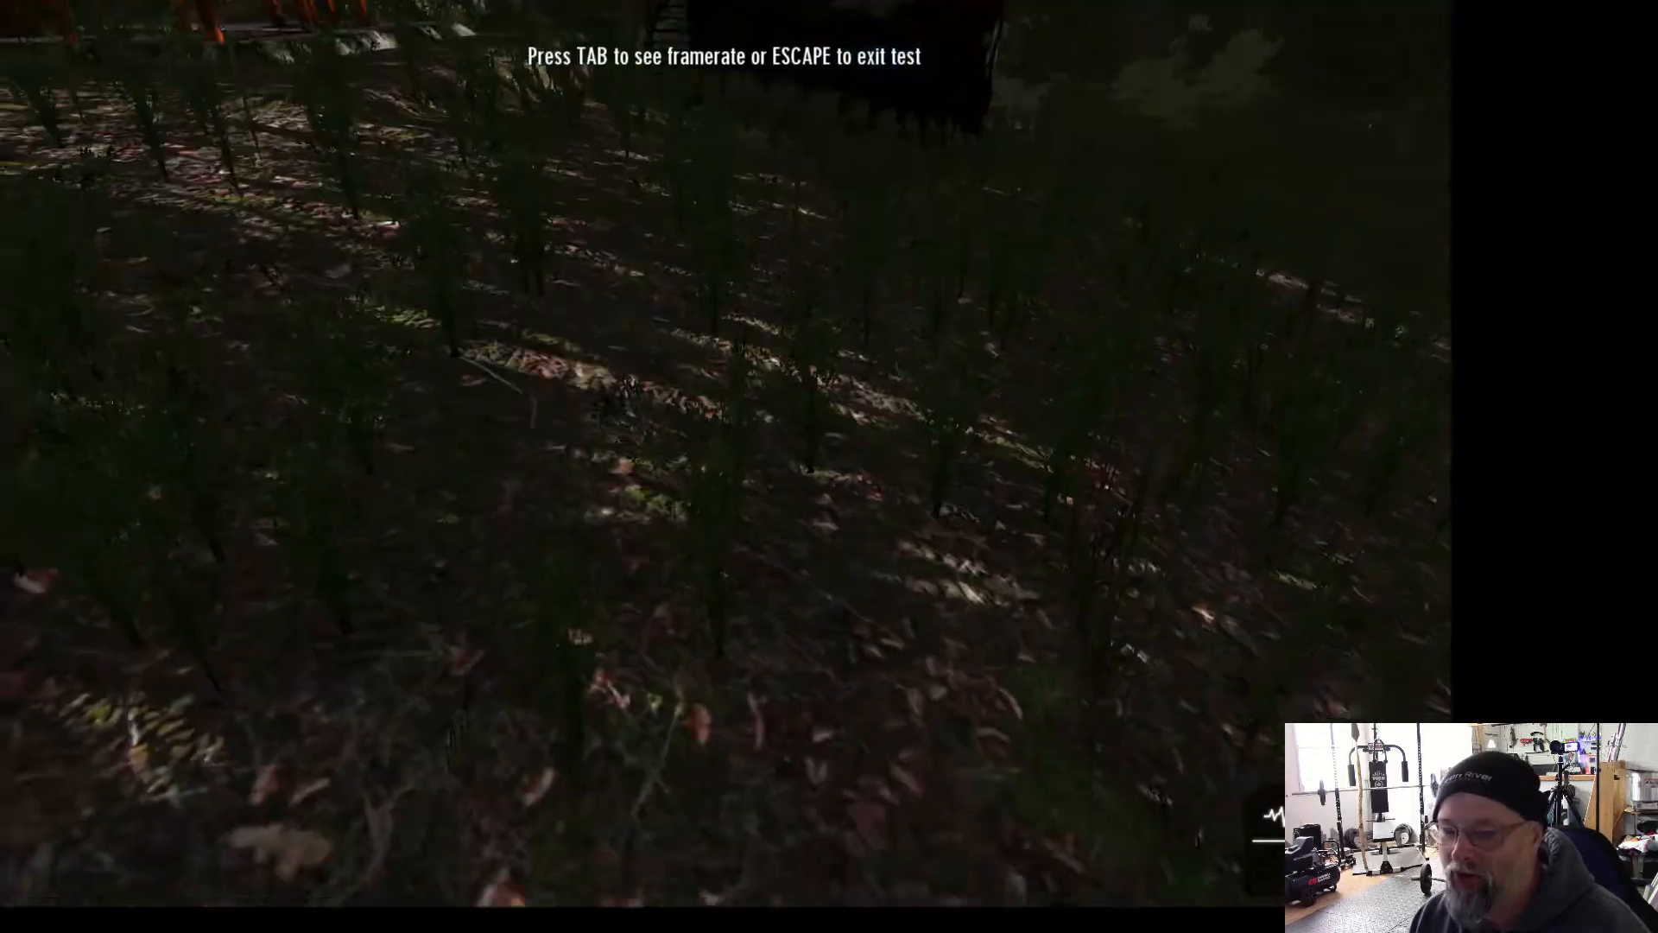
{"action": "key", "text": "w"}
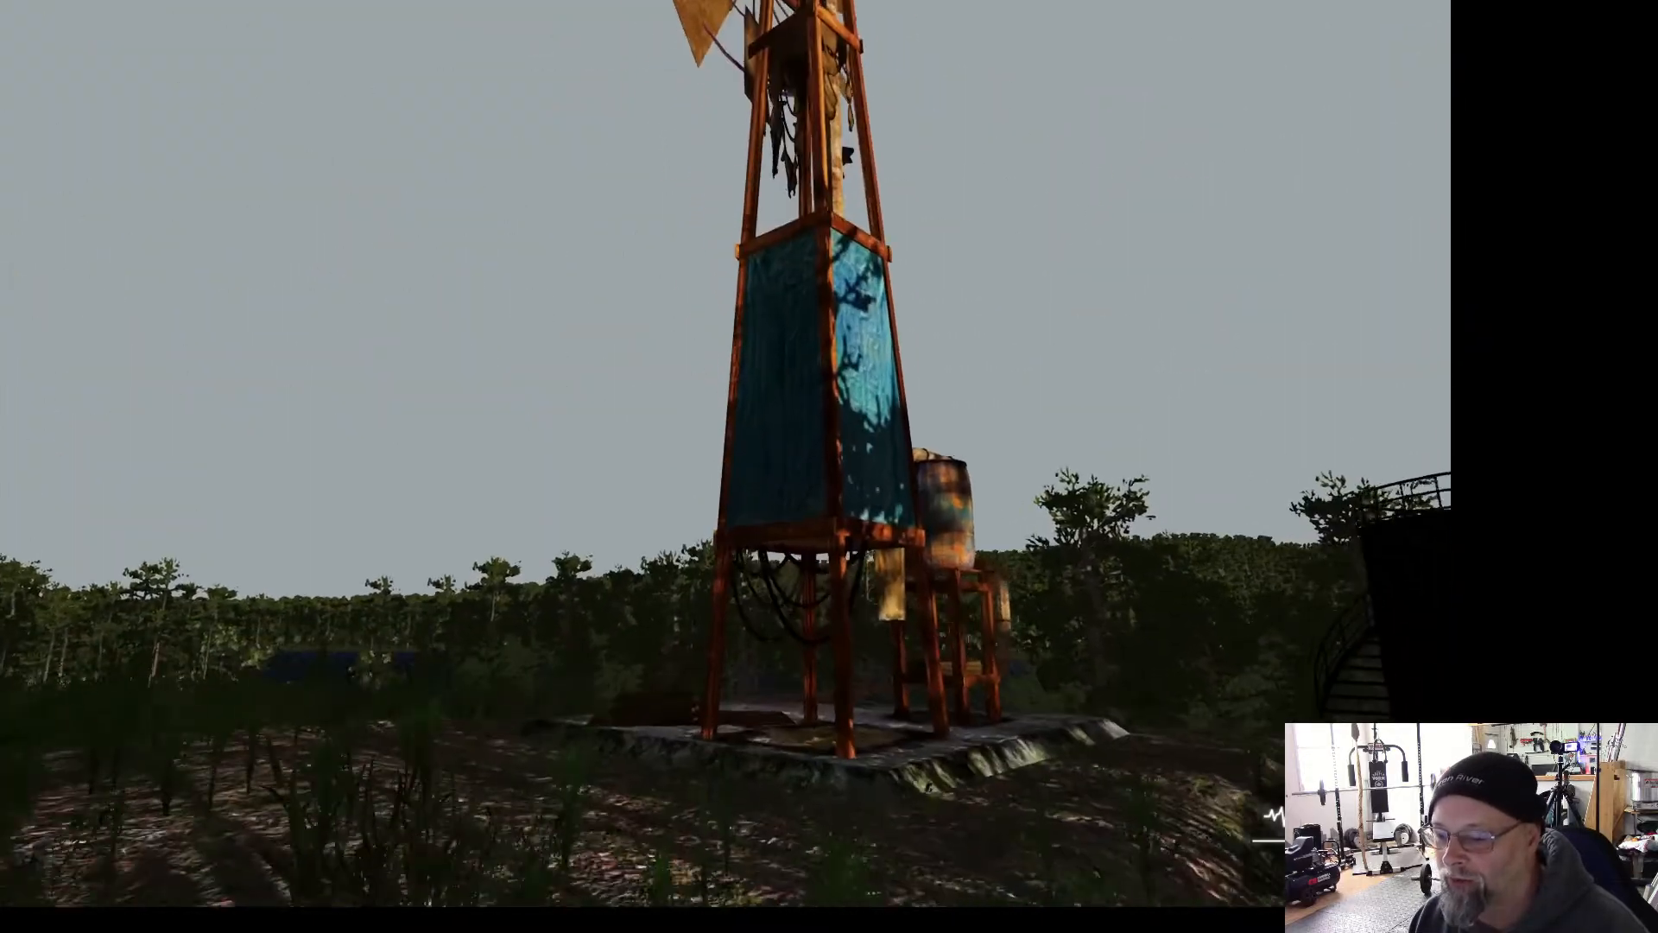
{"action": "key", "text": "w"}
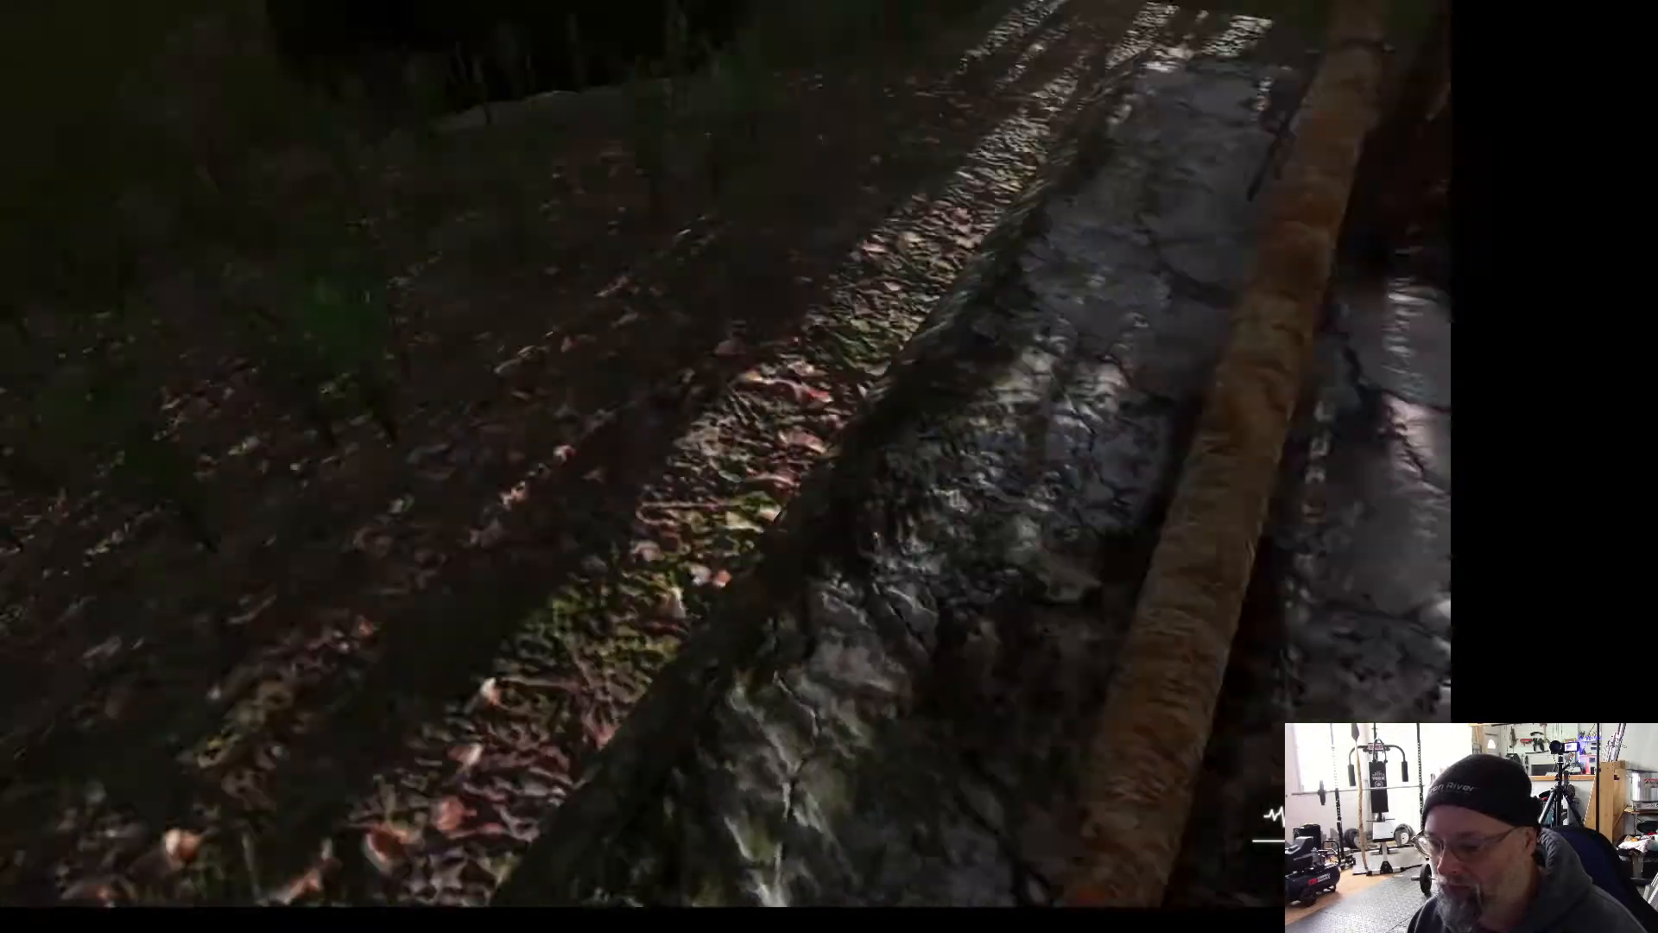
{"action": "key", "text": "w"}
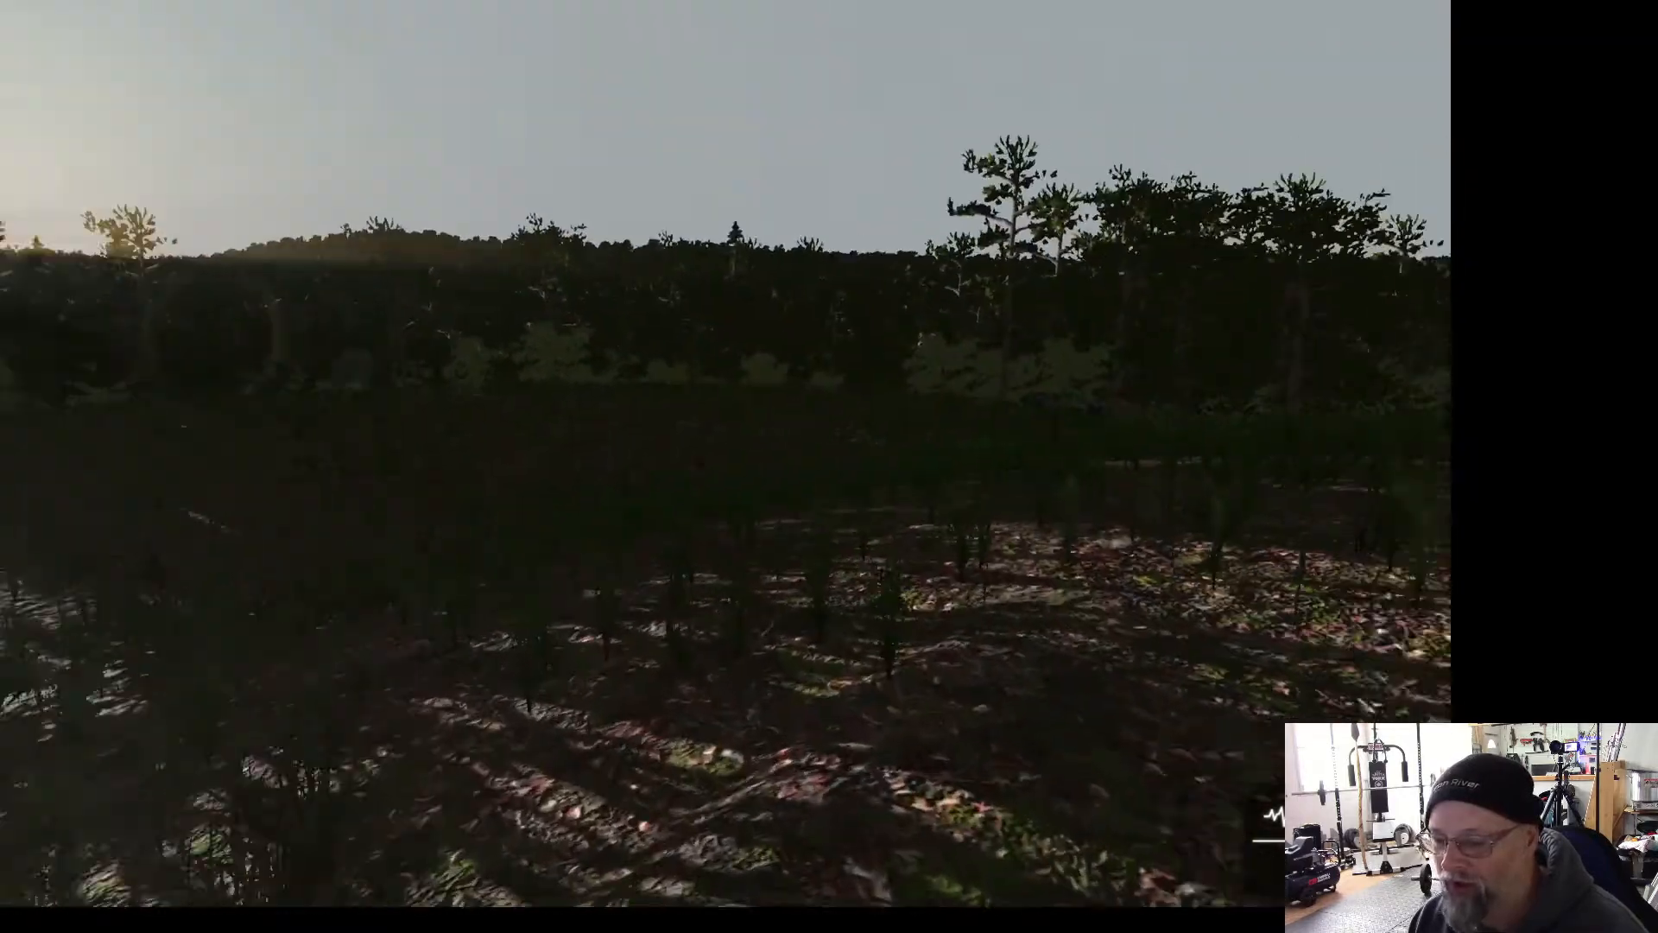
{"action": "key", "text": "w"}
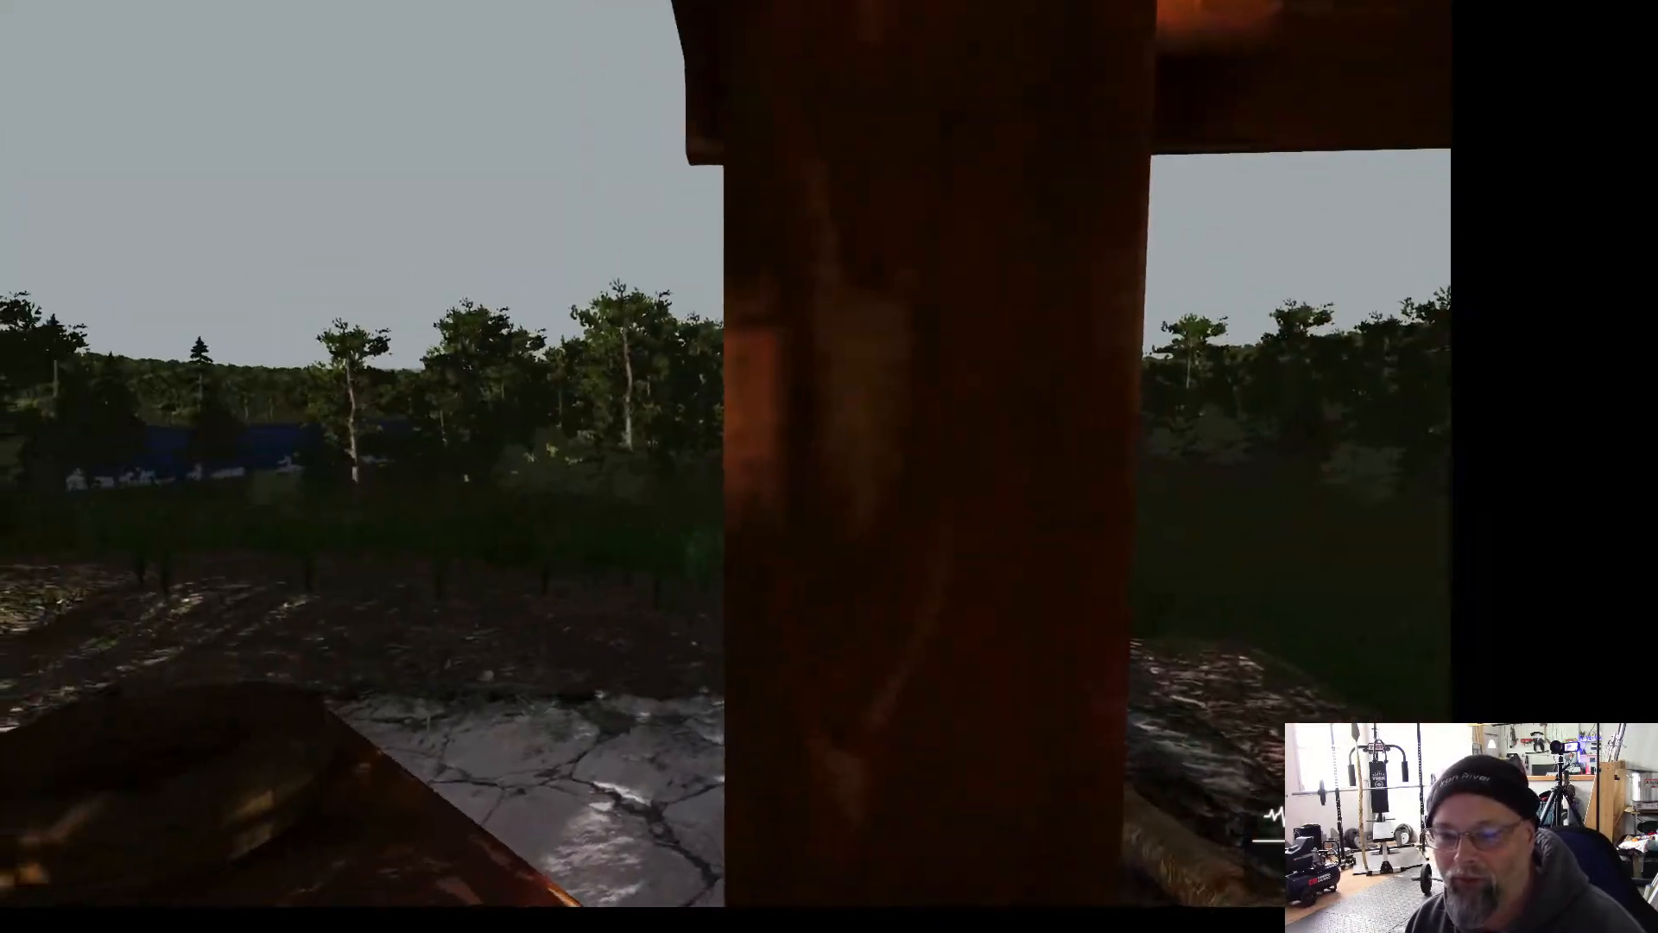
{"action": "key", "text": "w"}
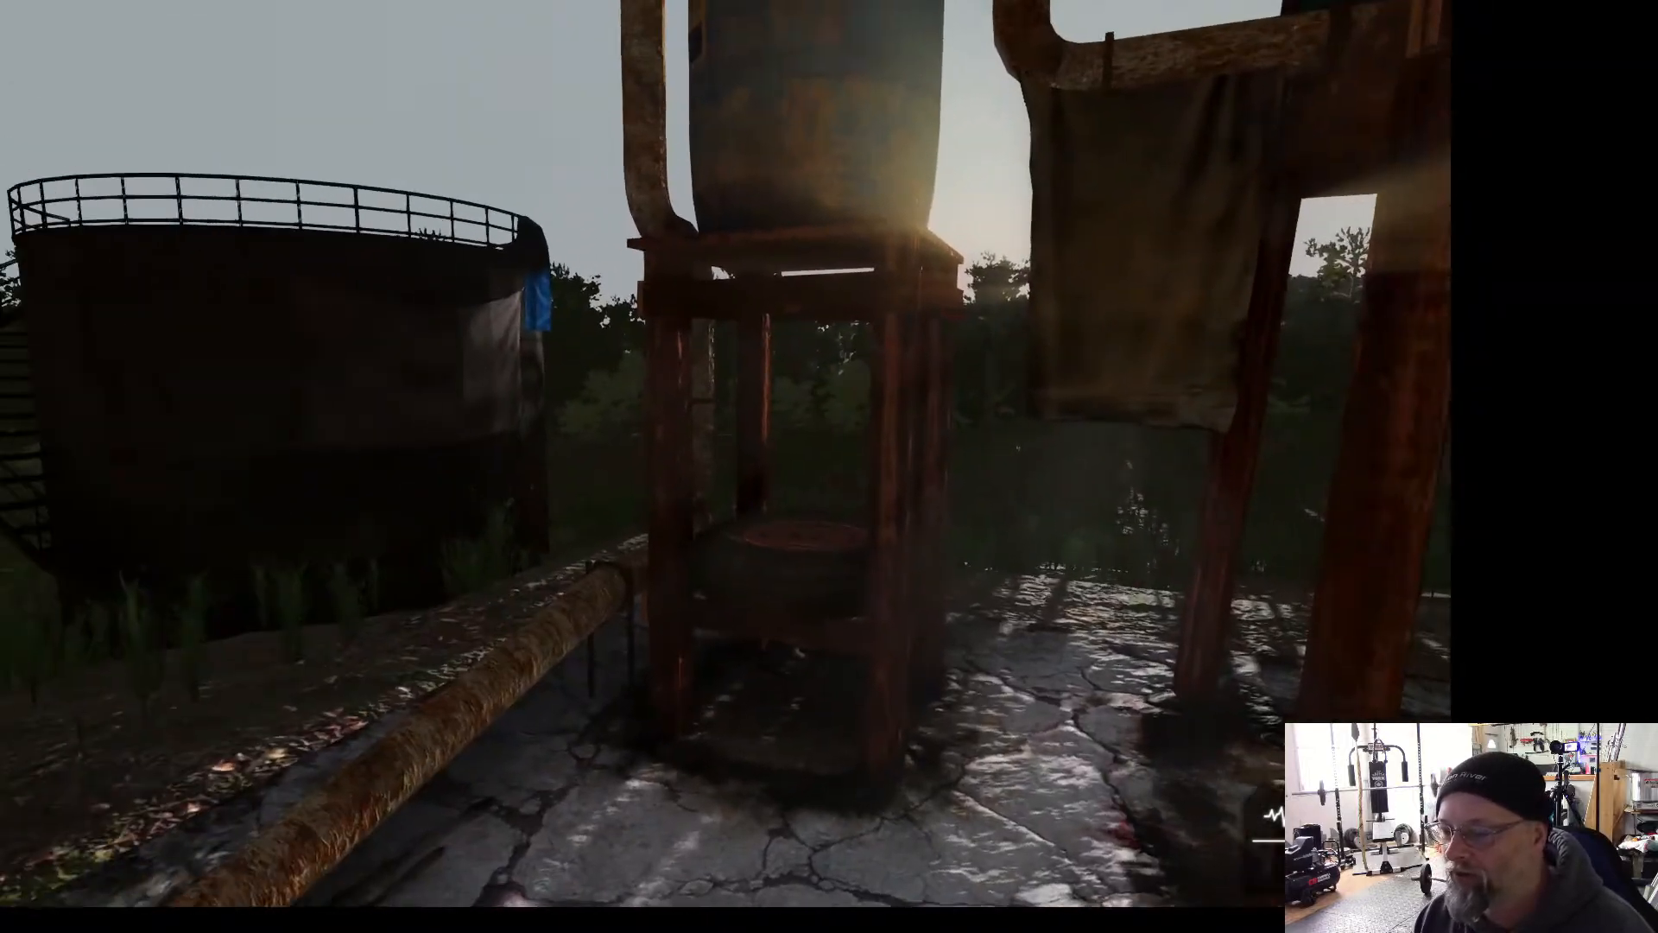
{"action": "key", "text": "w"}
{"action": "key", "text": "w"}
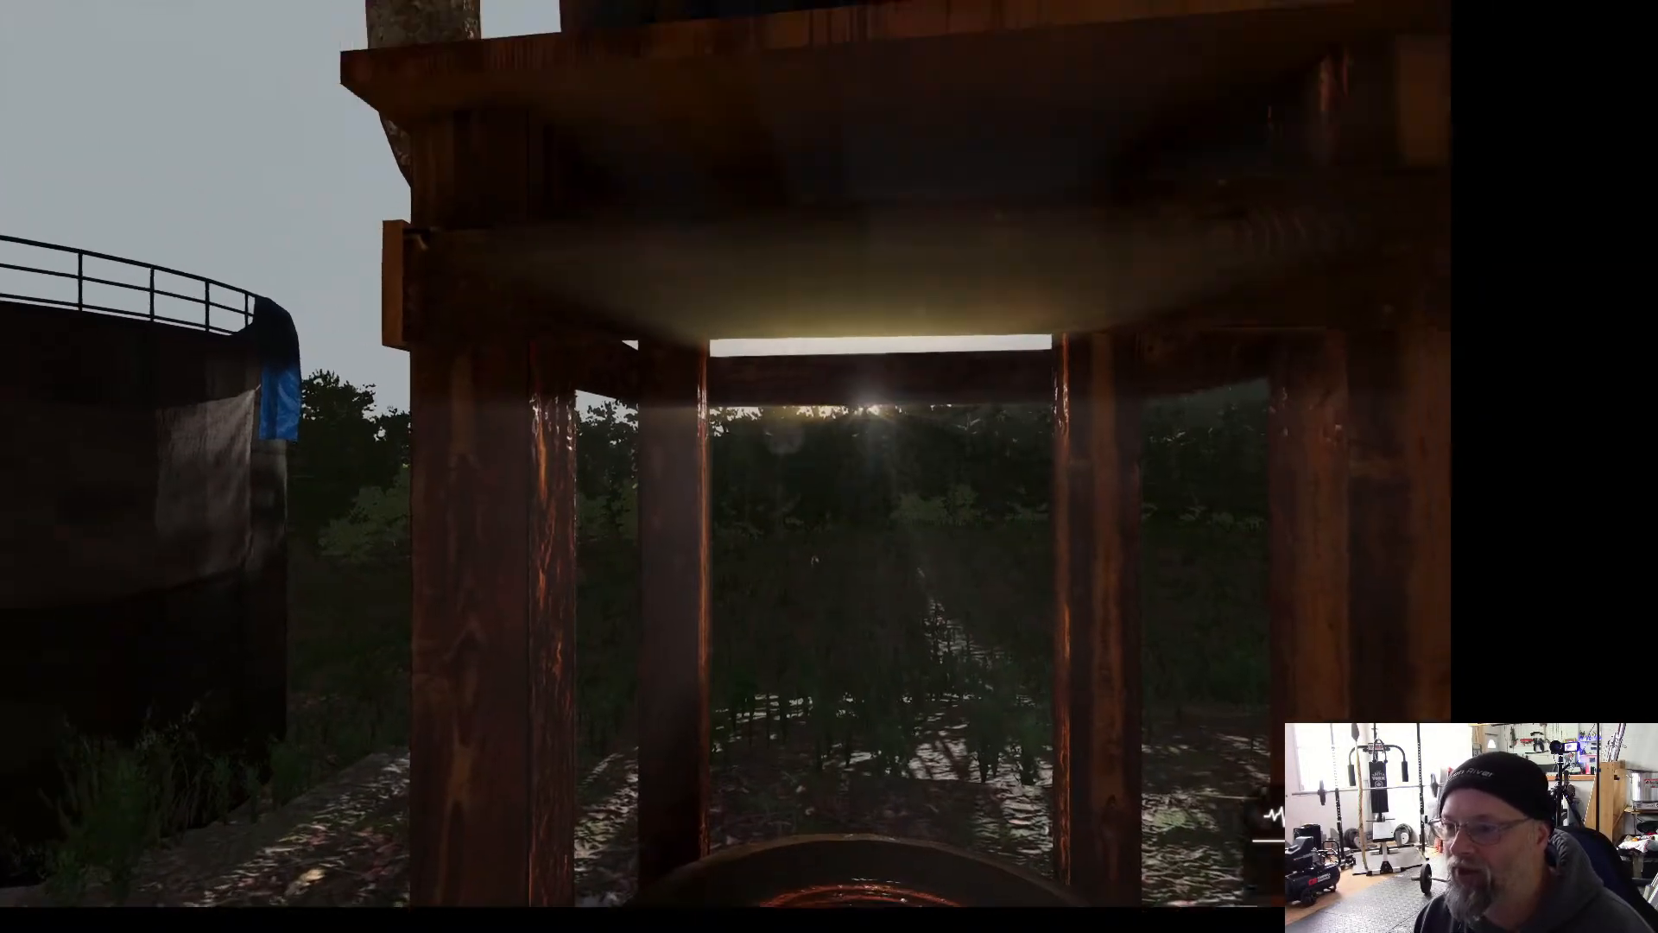
{"action": "key", "text": "w"}
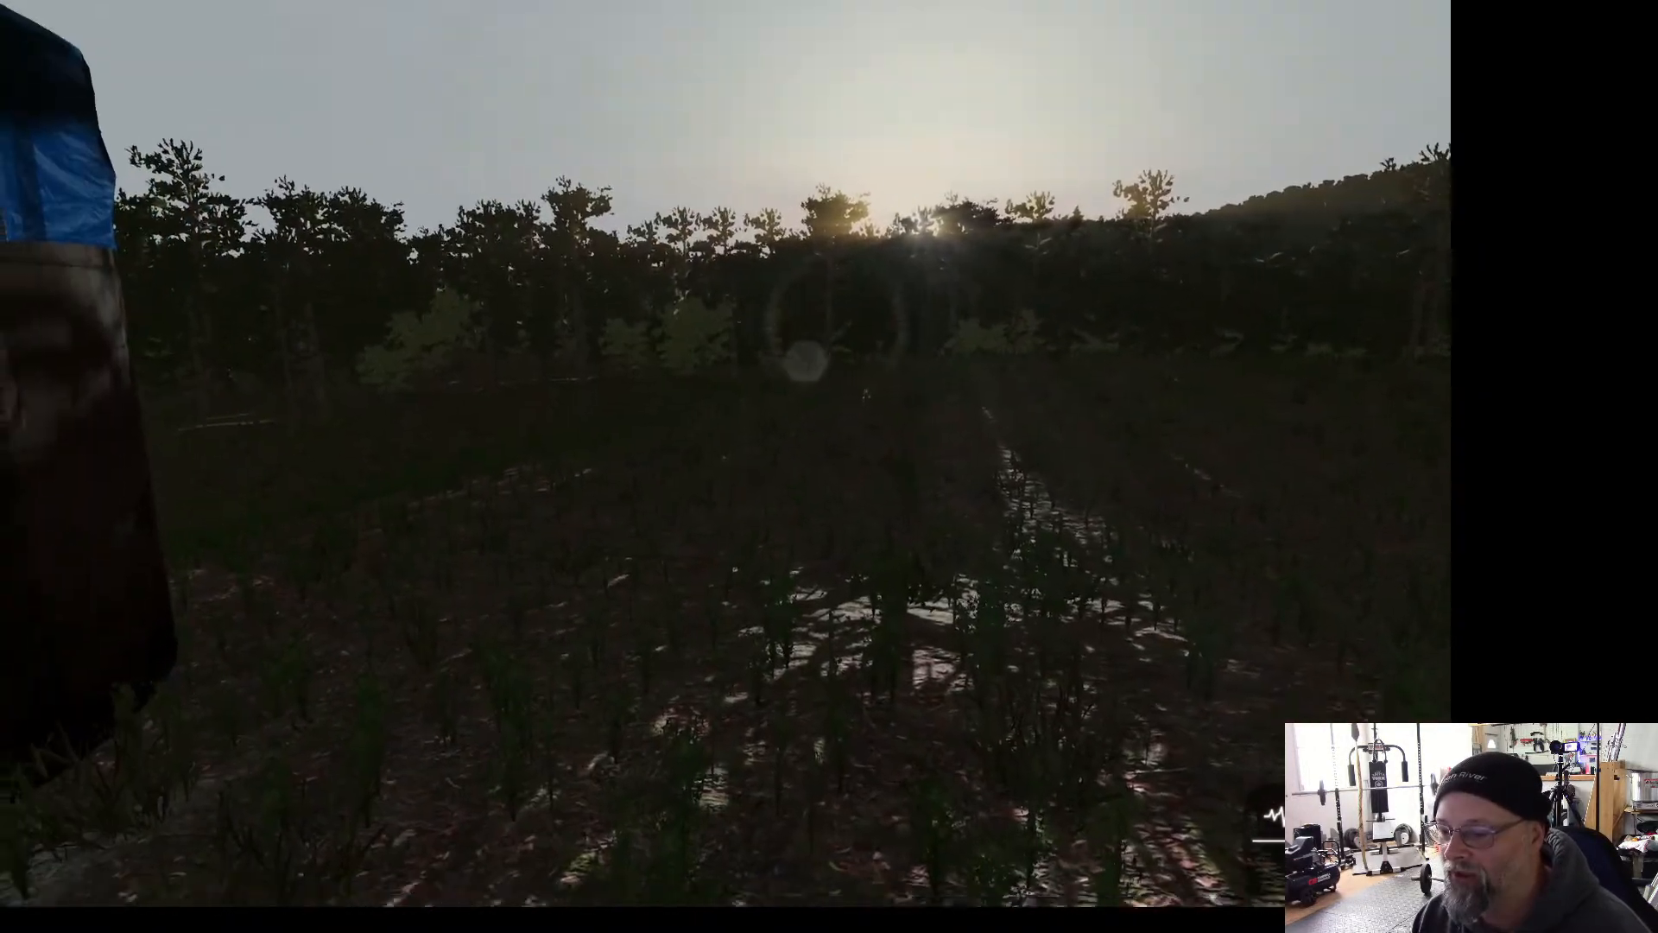
{"action": "key", "text": "w"}
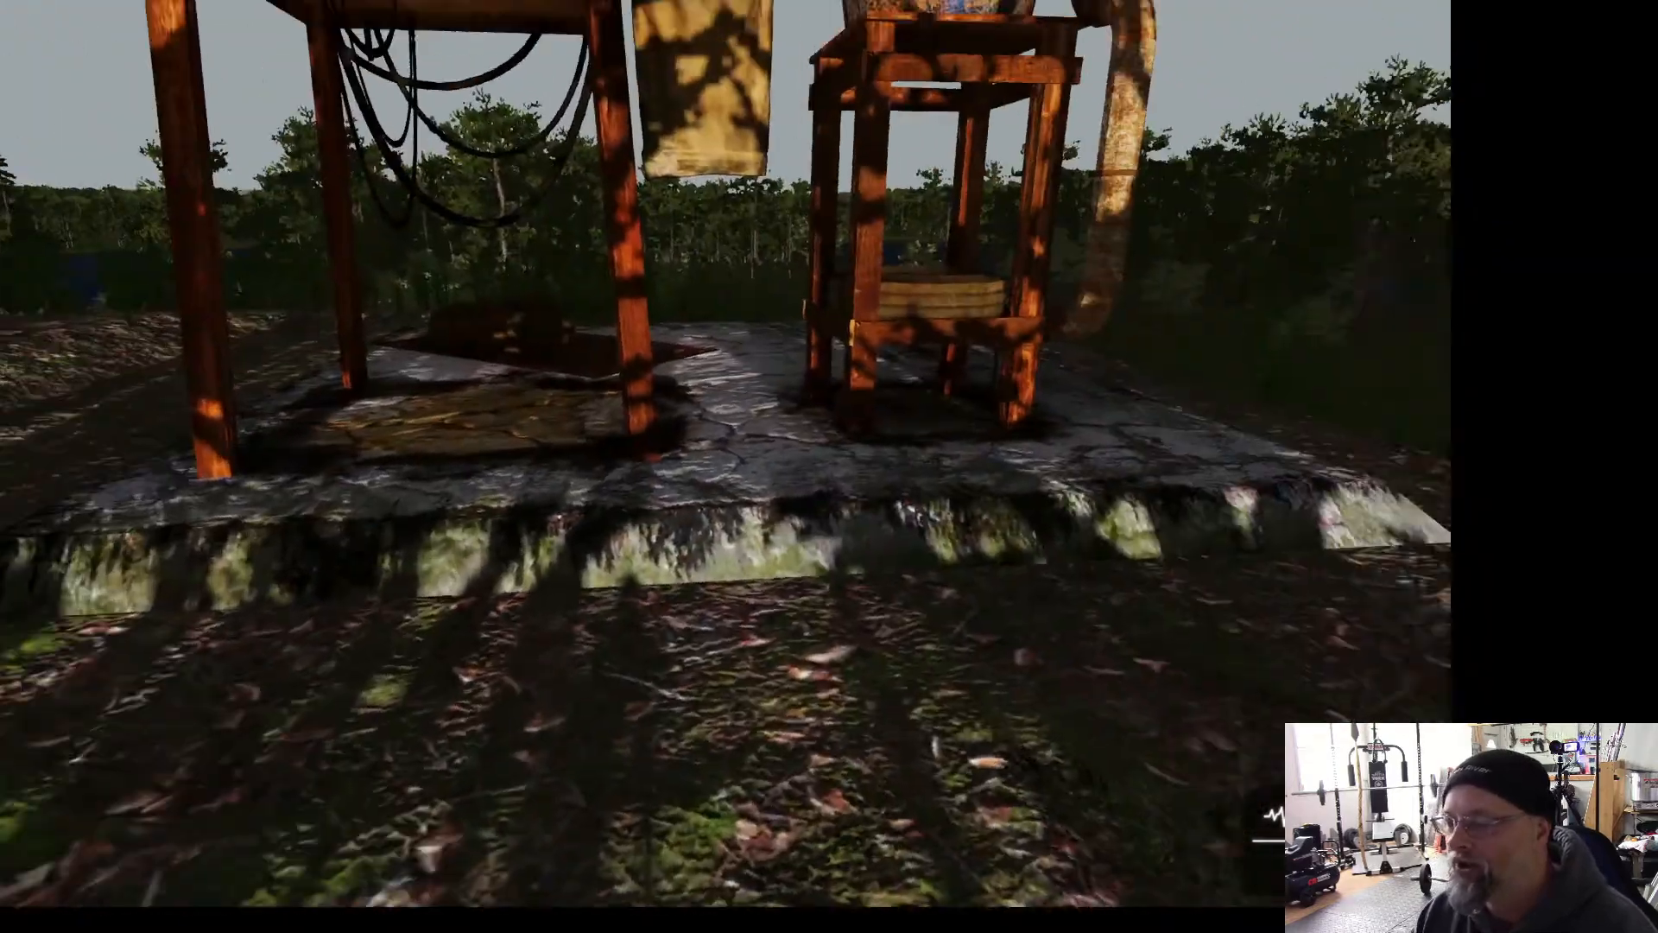
{"action": "key", "text": "w"}
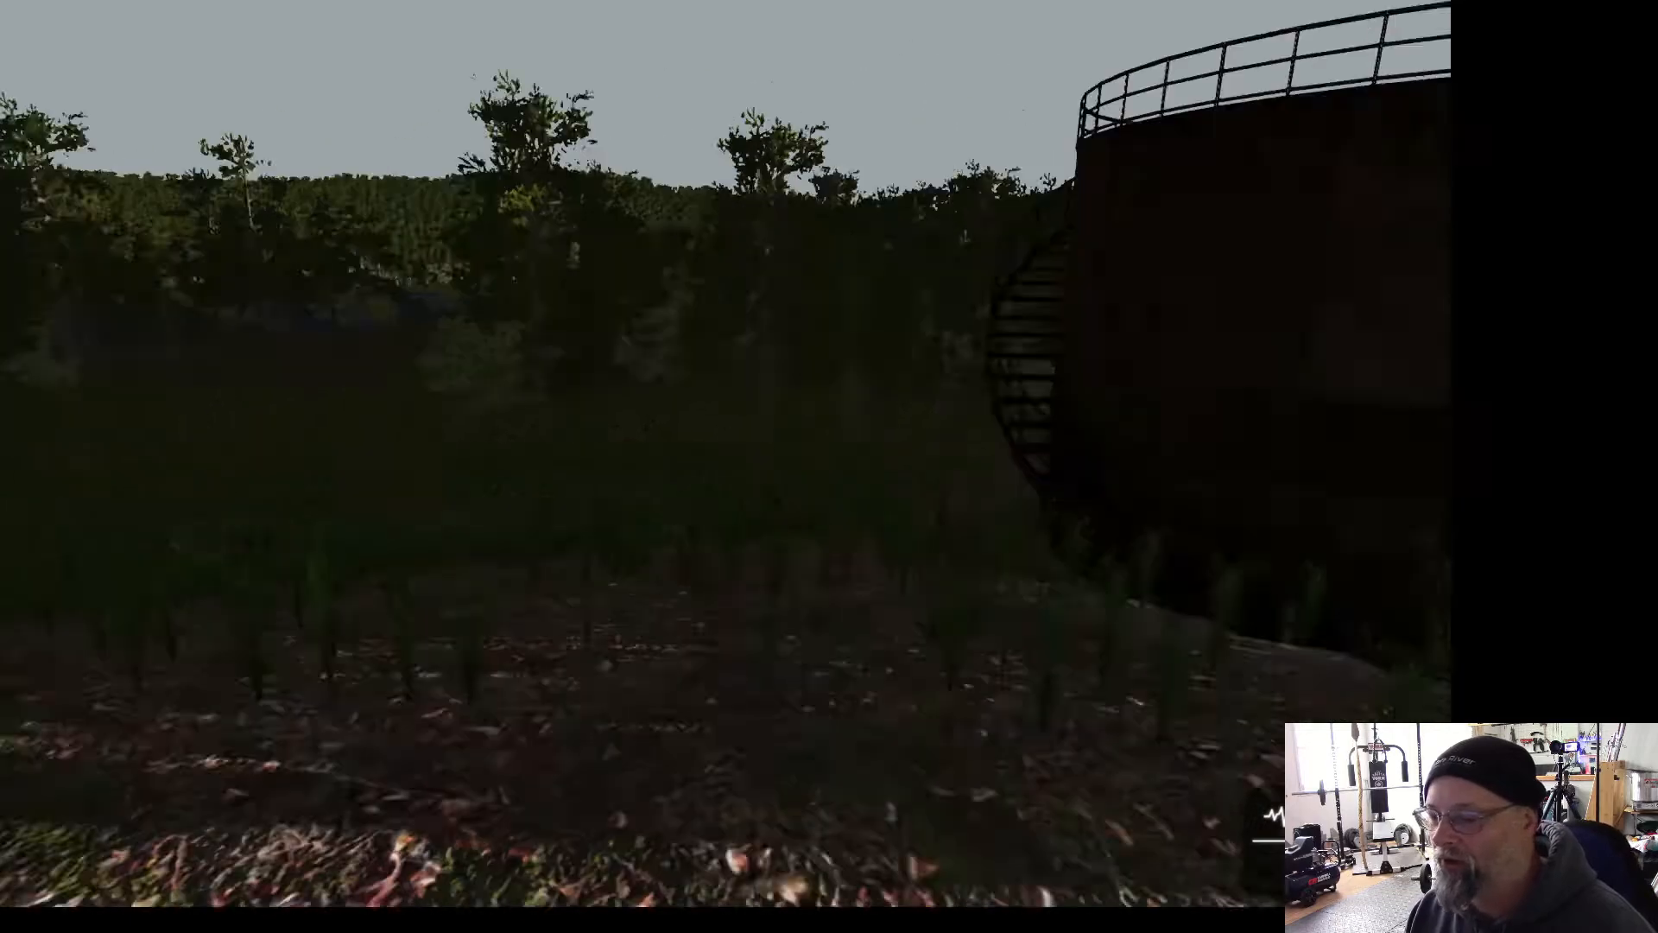
{"action": "key", "text": "w"}
{"action": "key", "text": "w"}
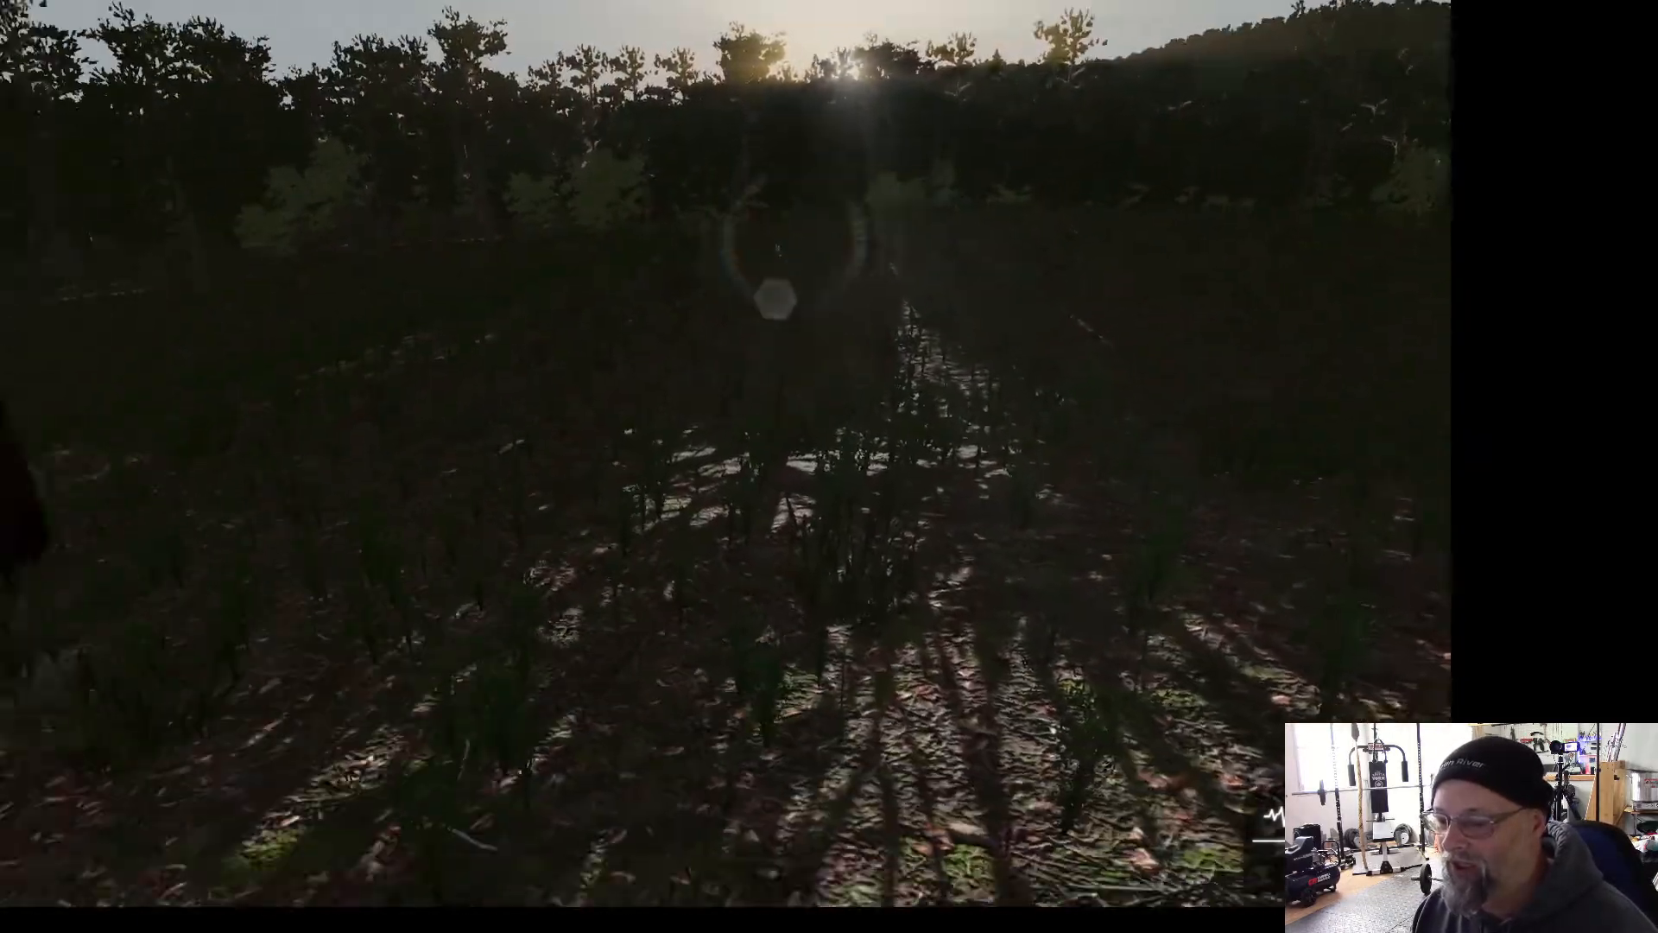
{"action": "key", "text": "Escape"}
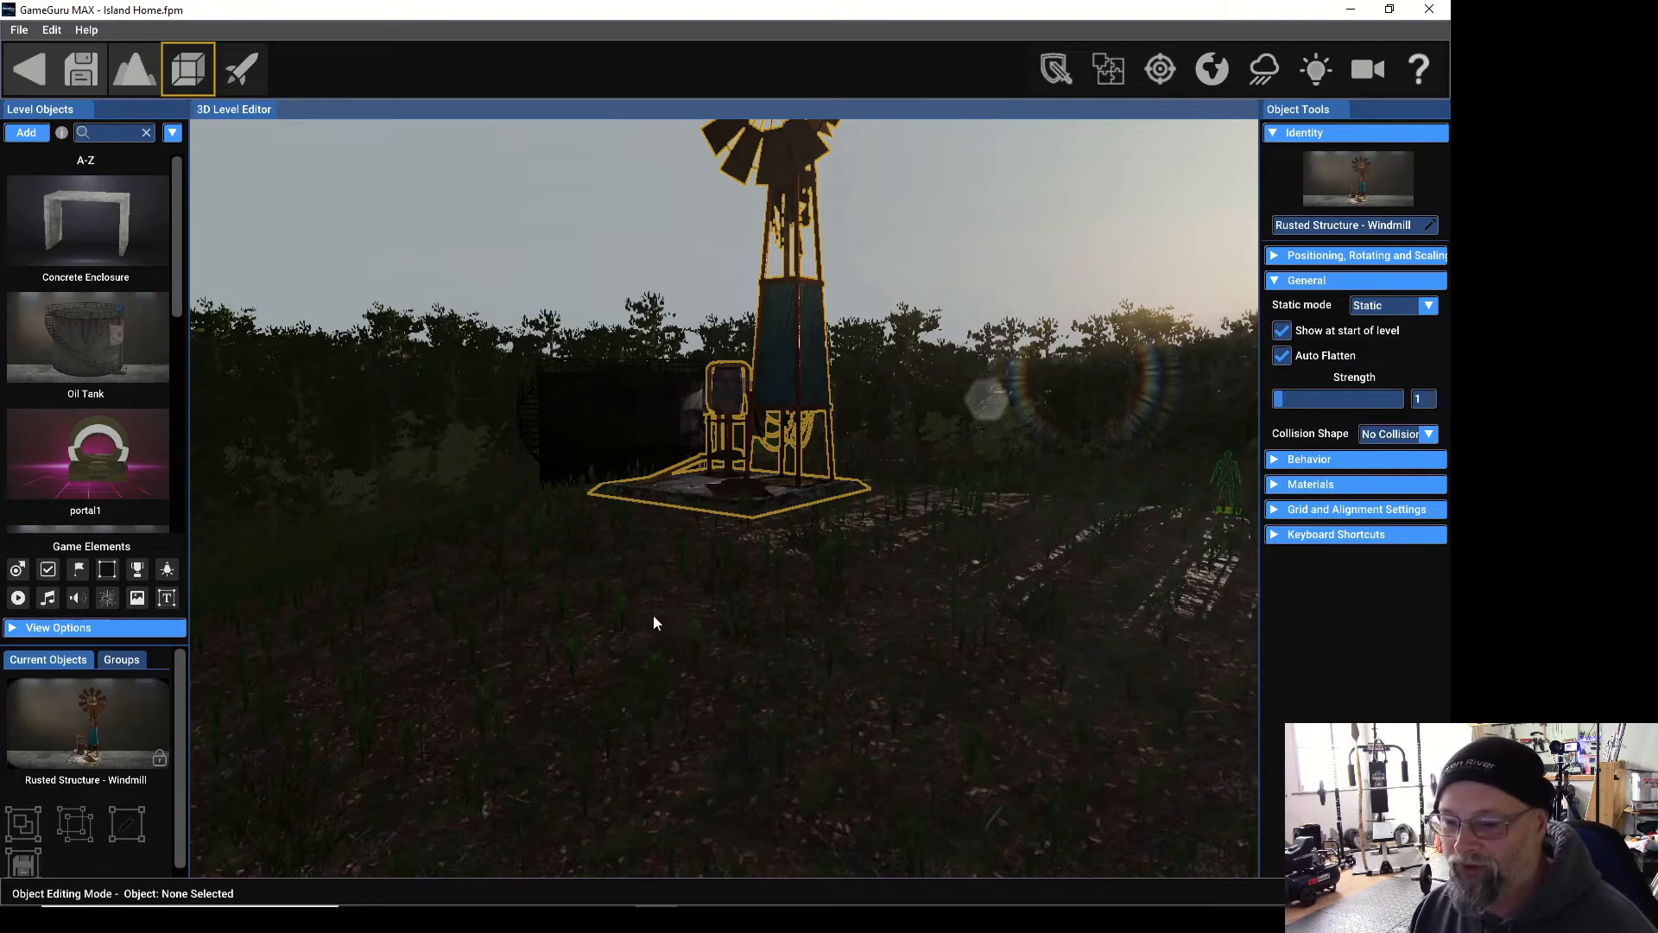
Select the oil tank beside the windmill and set its collision shape to Cylinder.
{"action": "key", "text": "w"}
{"action": "right_click_drag", "start_coordinate": [532, 510], "coordinate": [479, 503]}
{"action": "key", "text": "w"}
{"action": "key", "text": "w"}
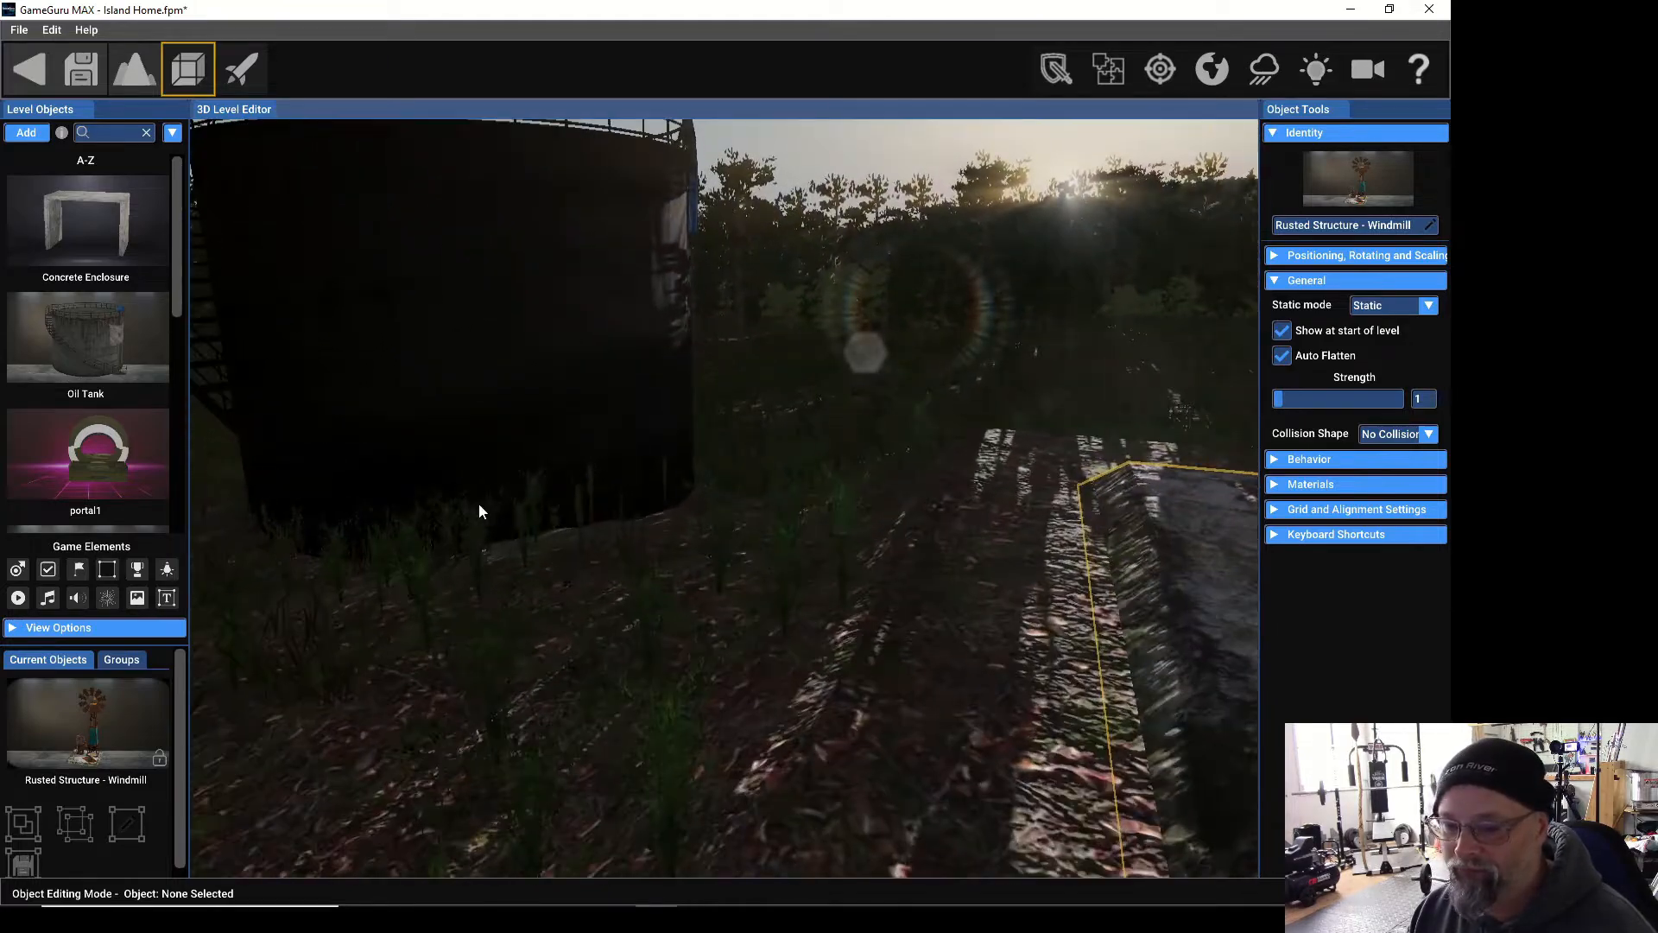
{"action": "left_click", "coordinate": [527, 341]}
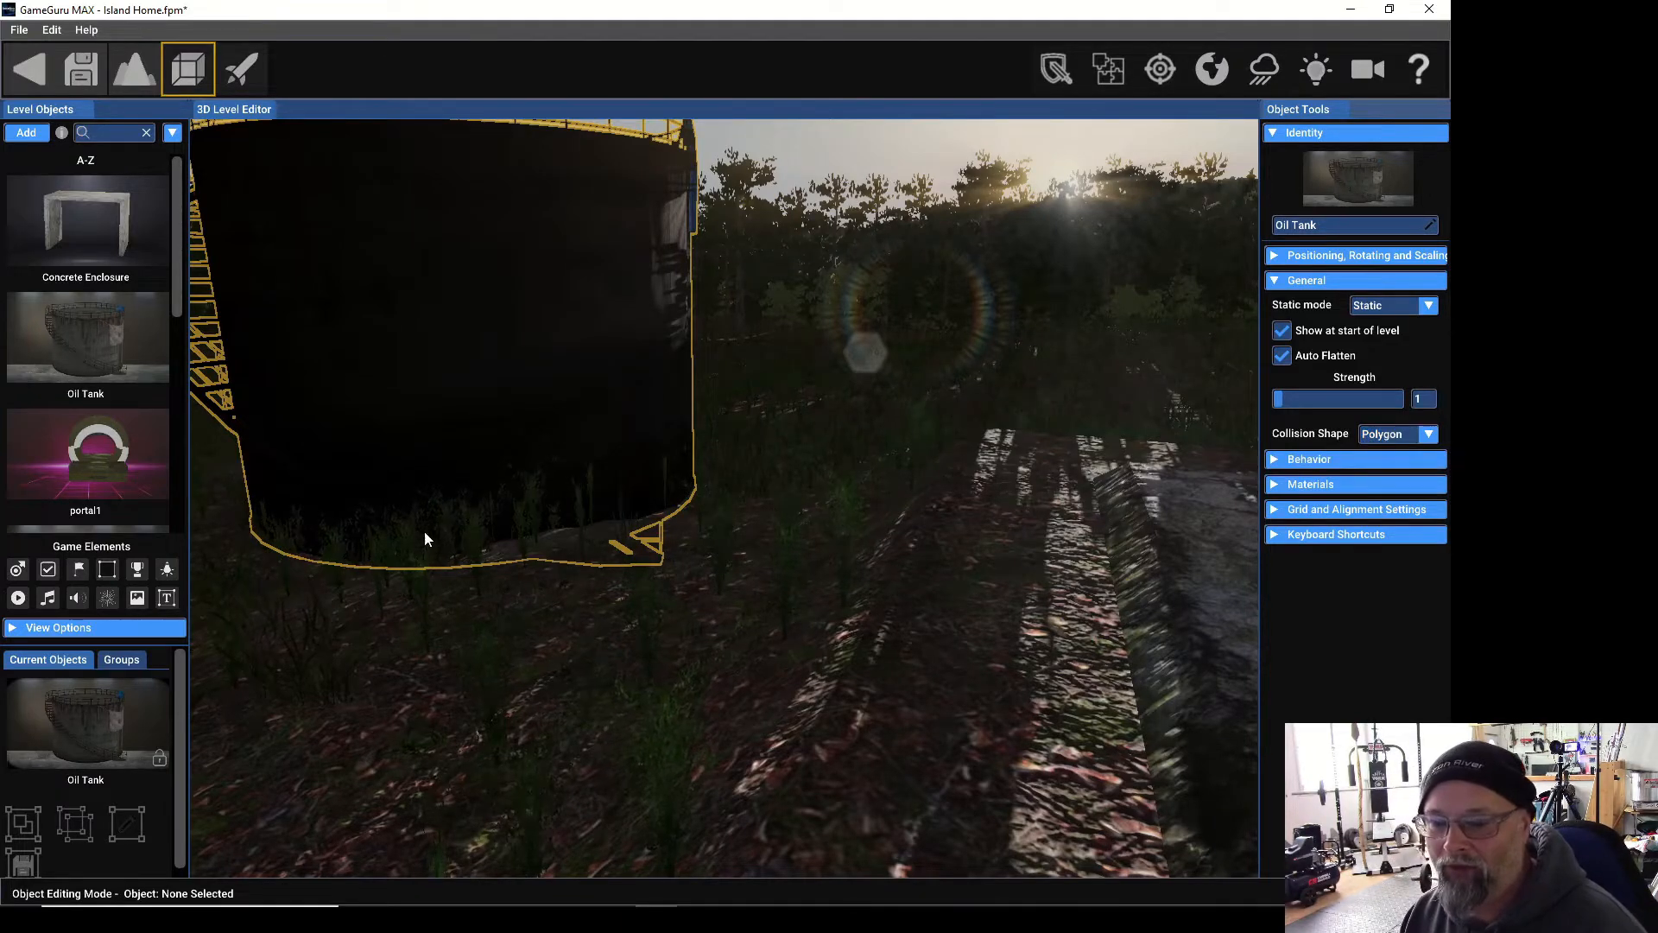
{"action": "right_click_drag", "start_coordinate": [313, 536], "coordinate": [254, 523]}
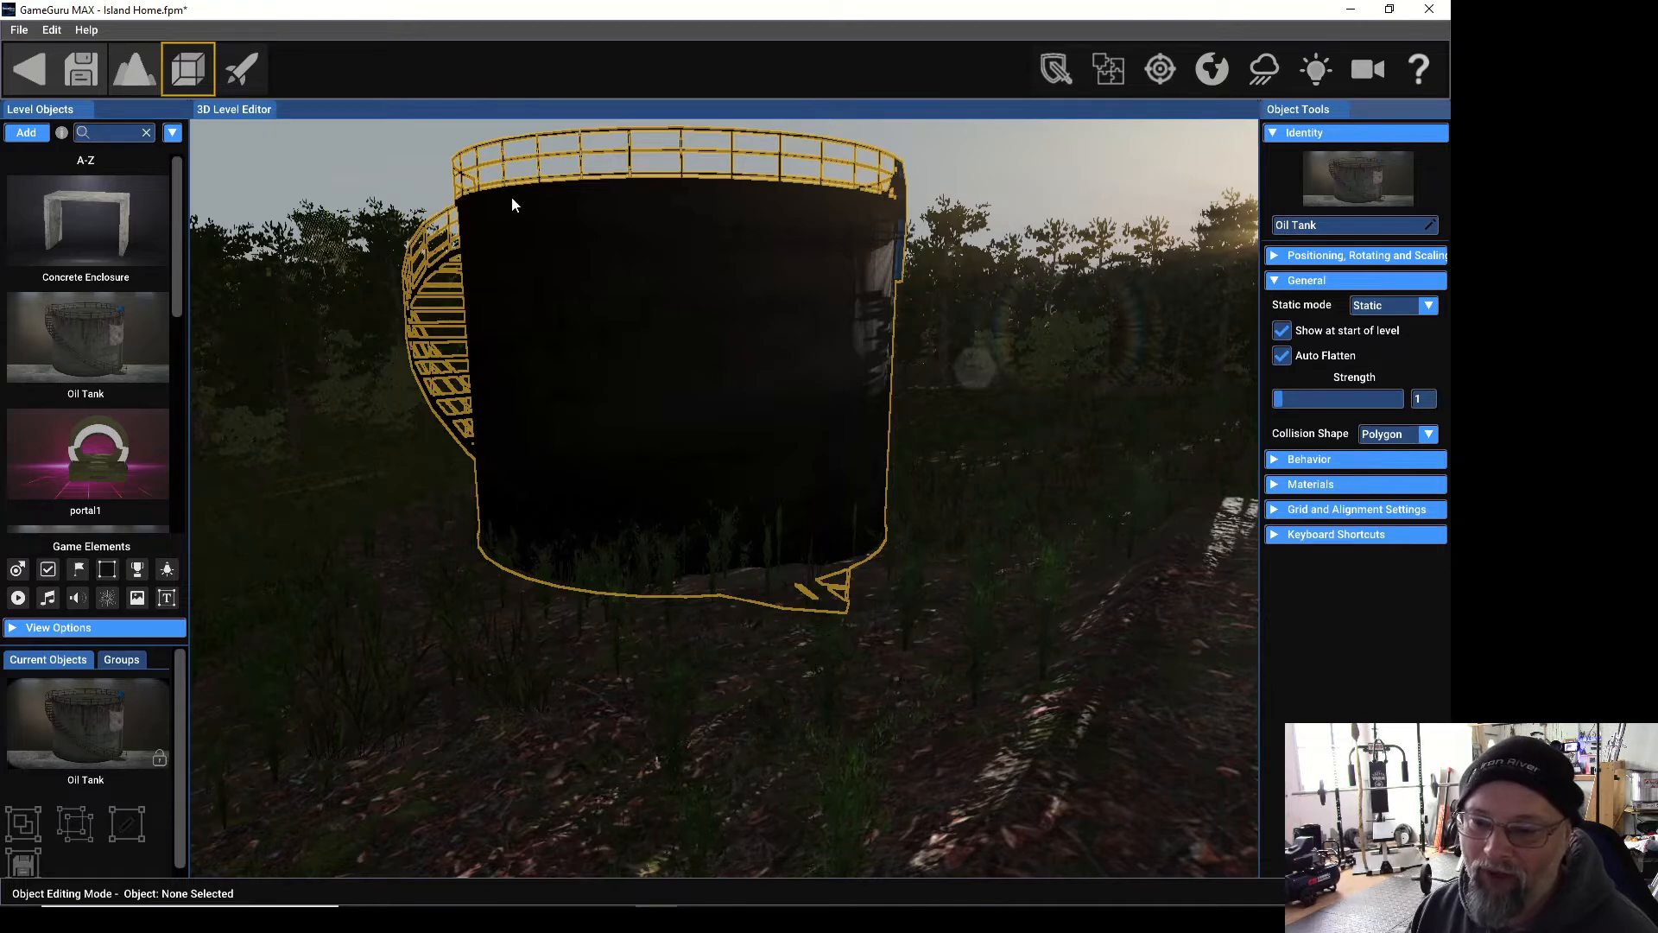
{"action": "left_click", "coordinate": [1425, 436]}
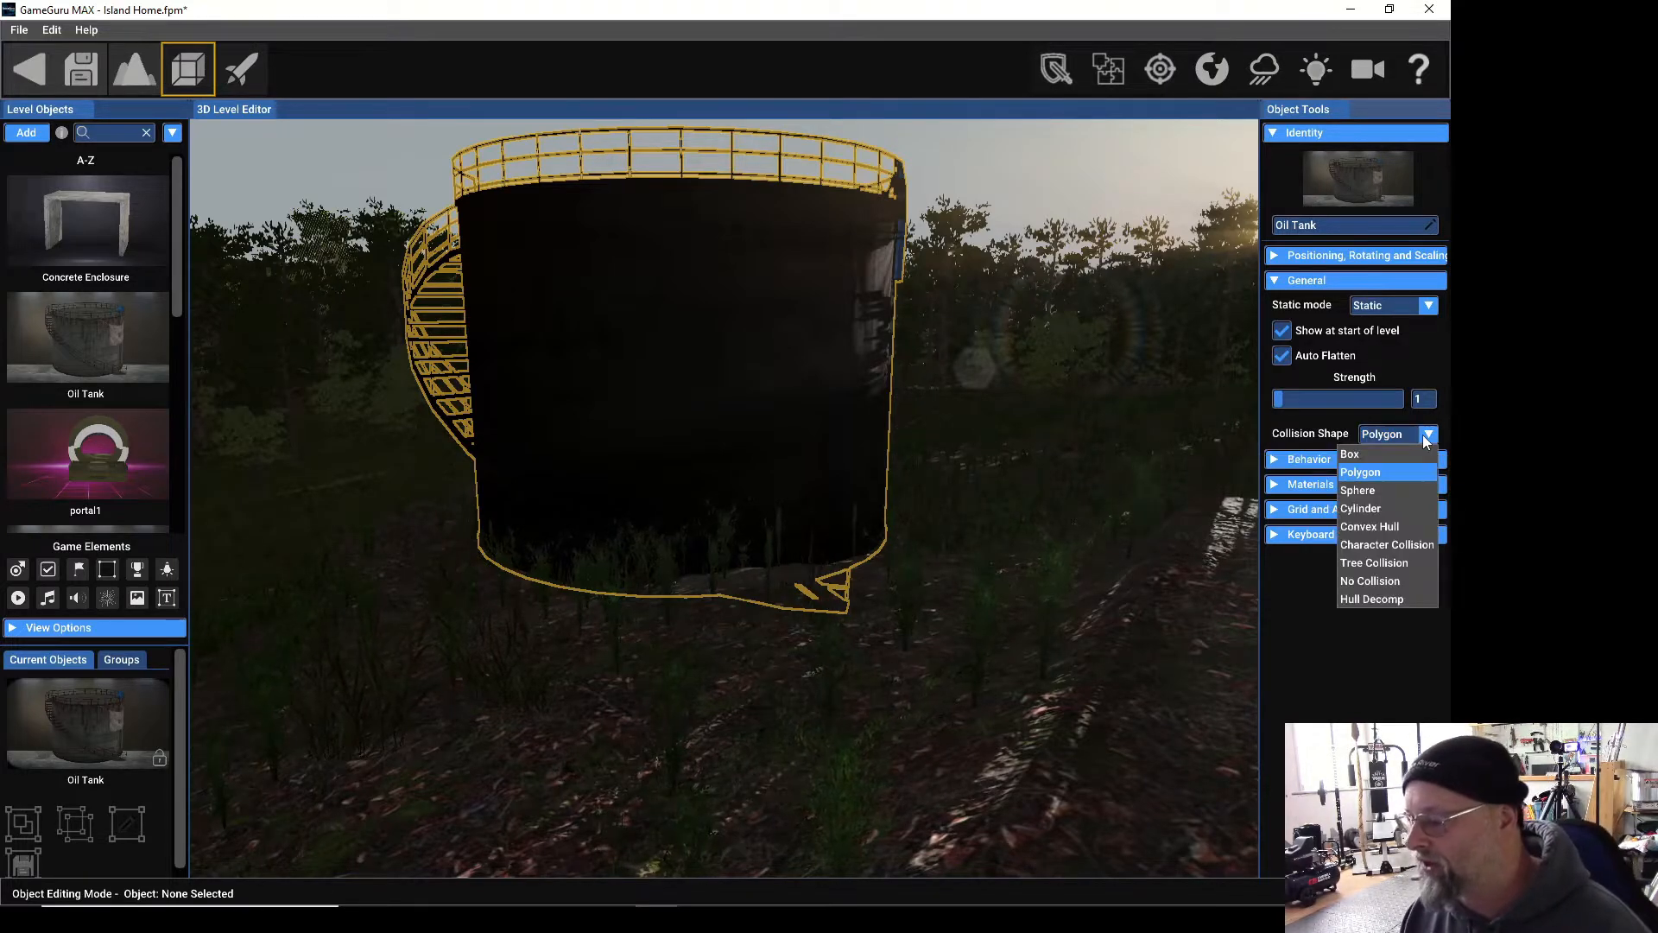
{"action": "left_click", "coordinate": [1367, 512]}
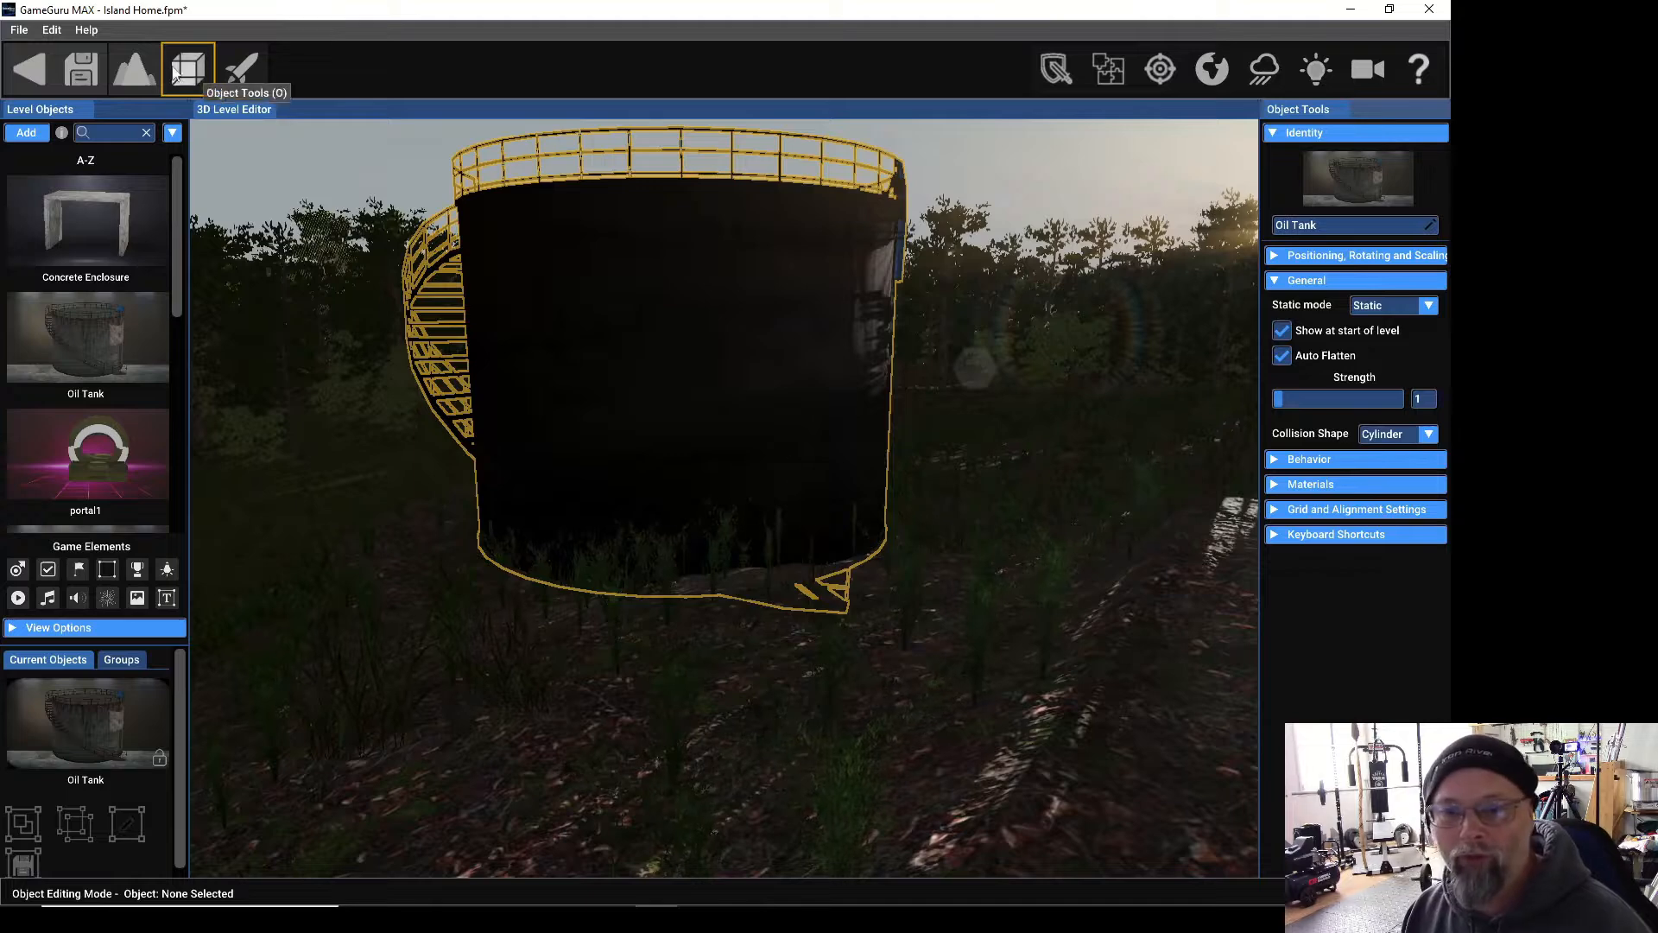
Test-play the Cylinder collision by walking up to the oil tank, around its wall and into its spiral staircase, and return to the editor.
{"action": "left_click", "coordinate": [233, 68]}
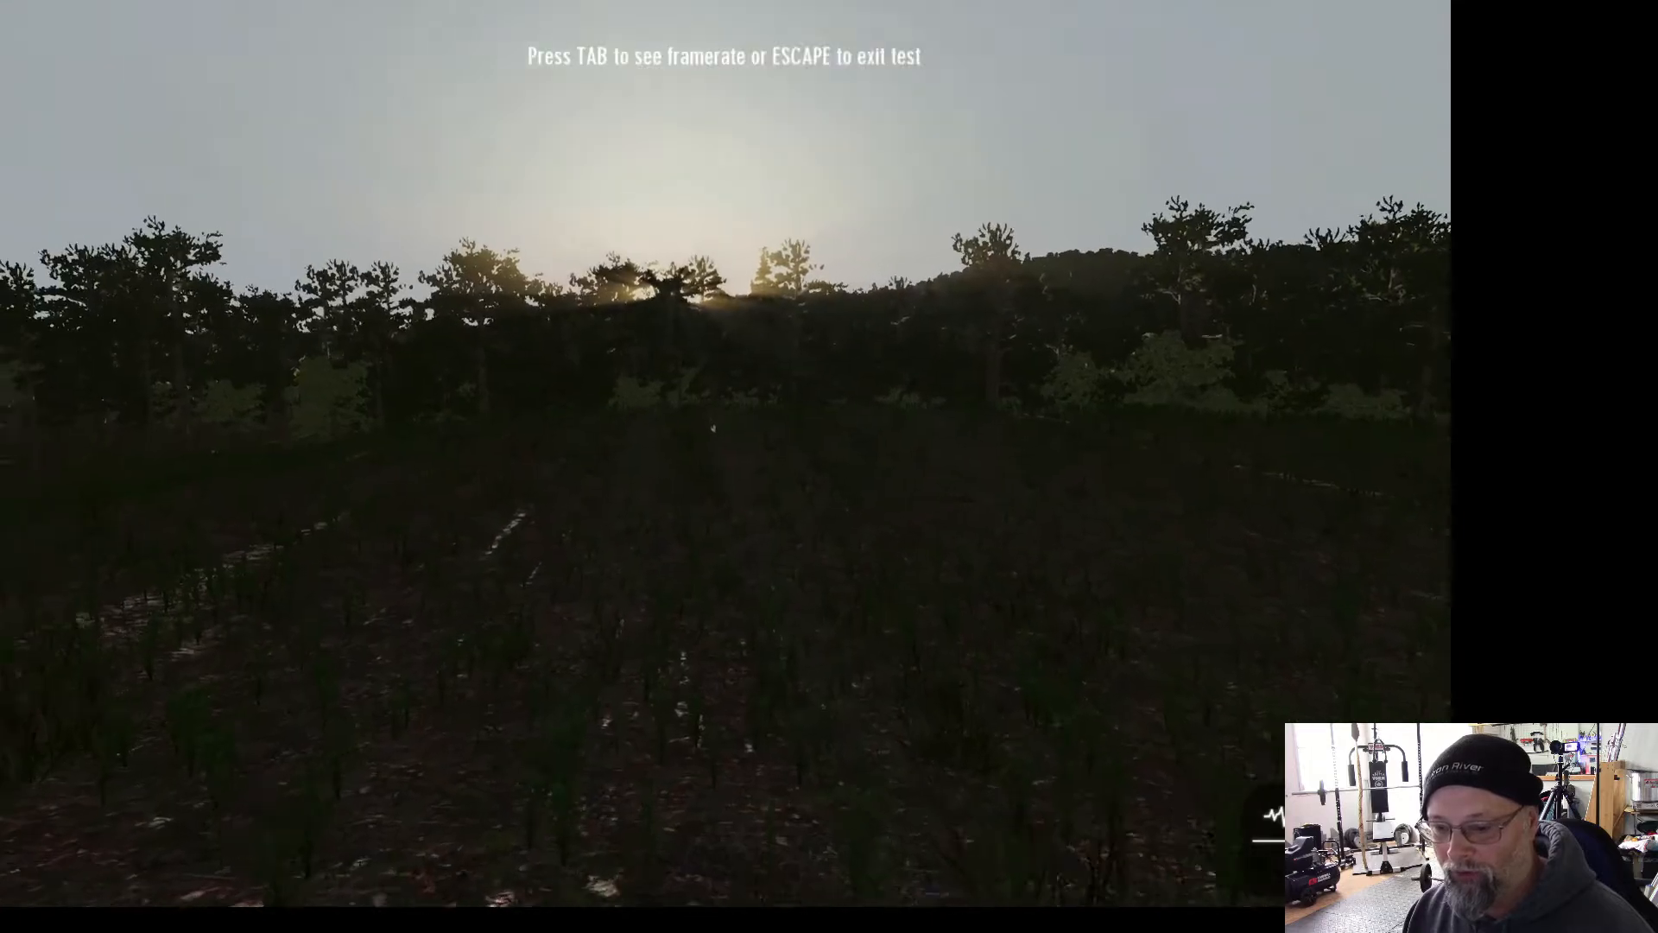
{"action": "key", "text": "w"}
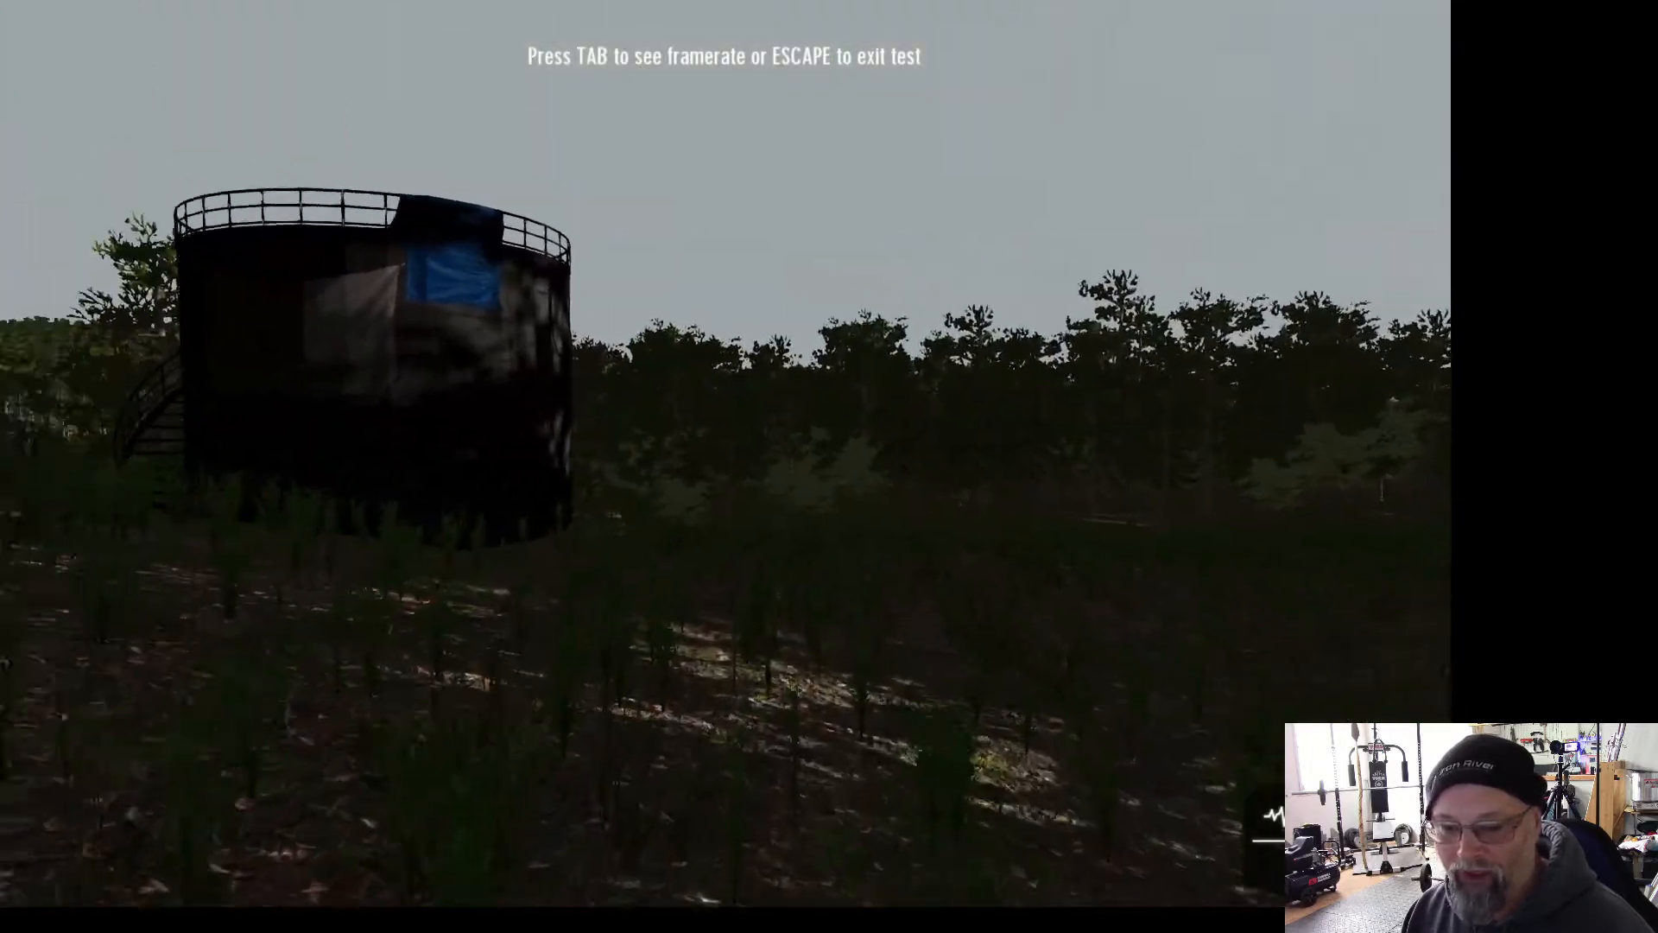
{"action": "key", "text": "w"}
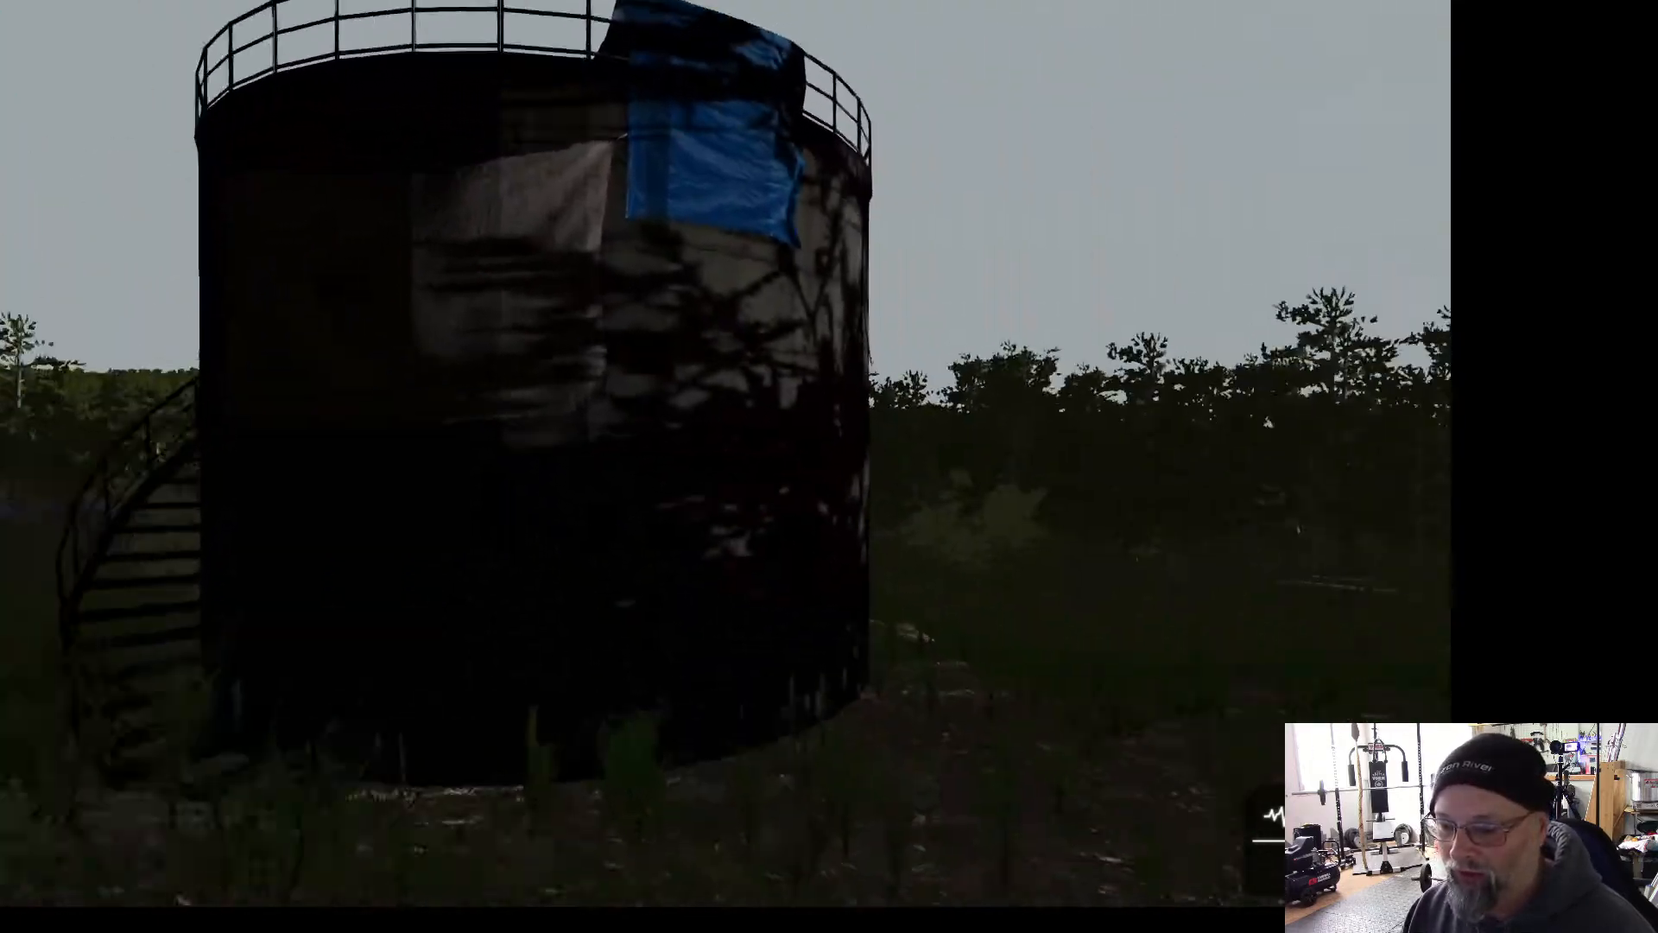
{"action": "key", "text": "w"}
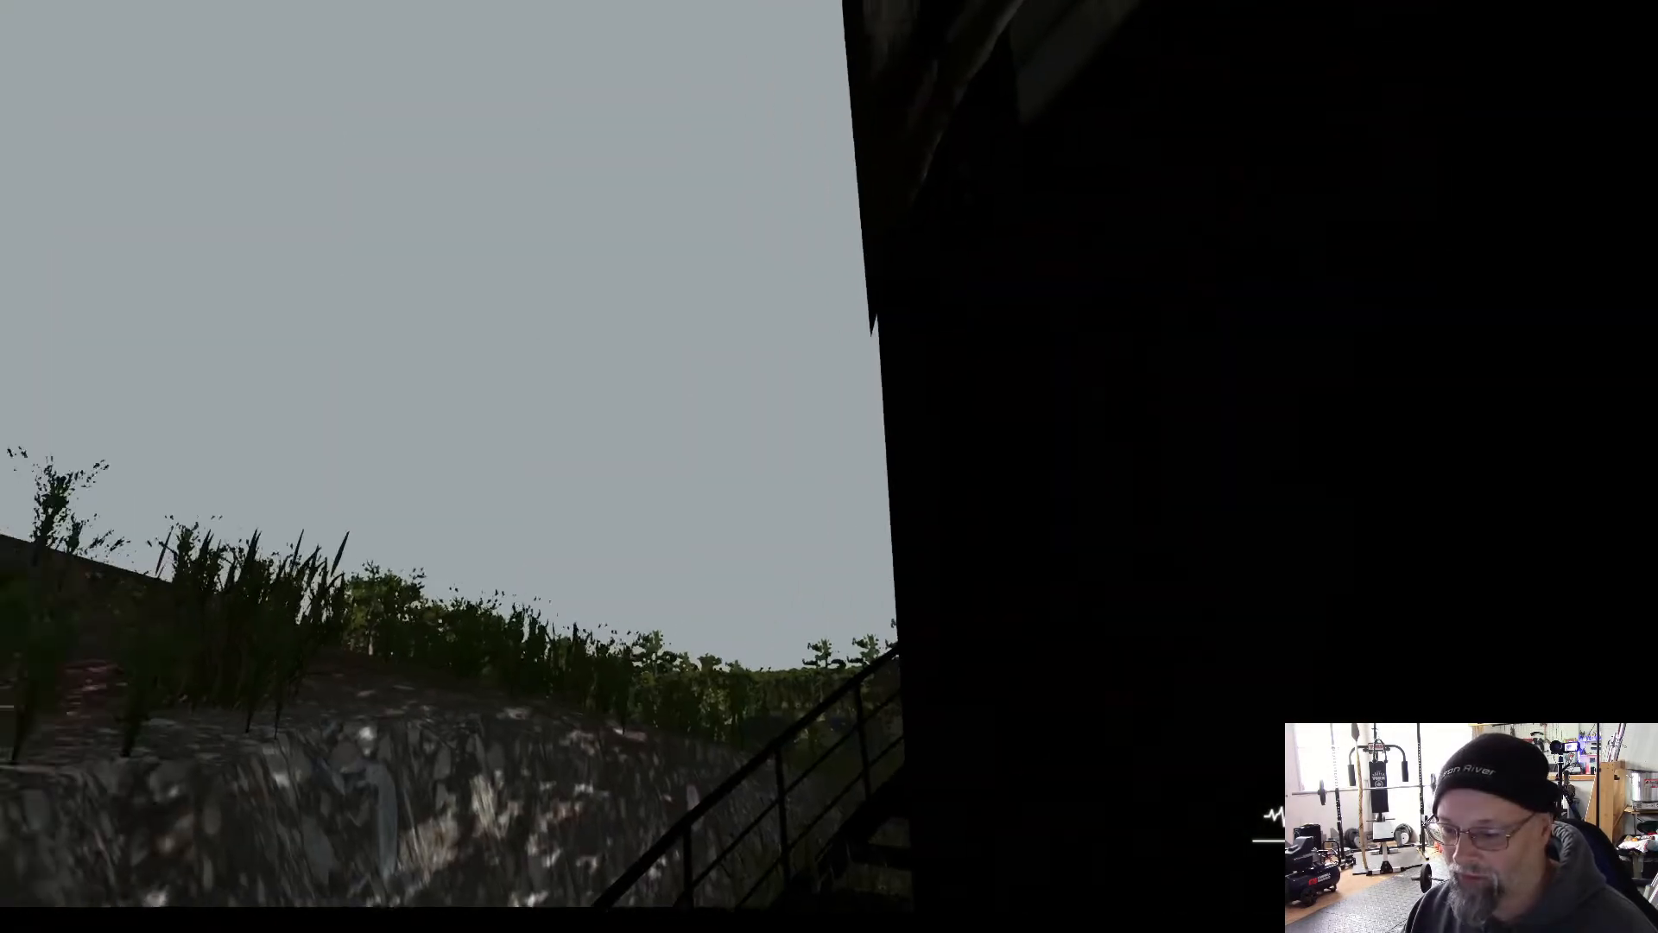
{"action": "key", "text": "w"}
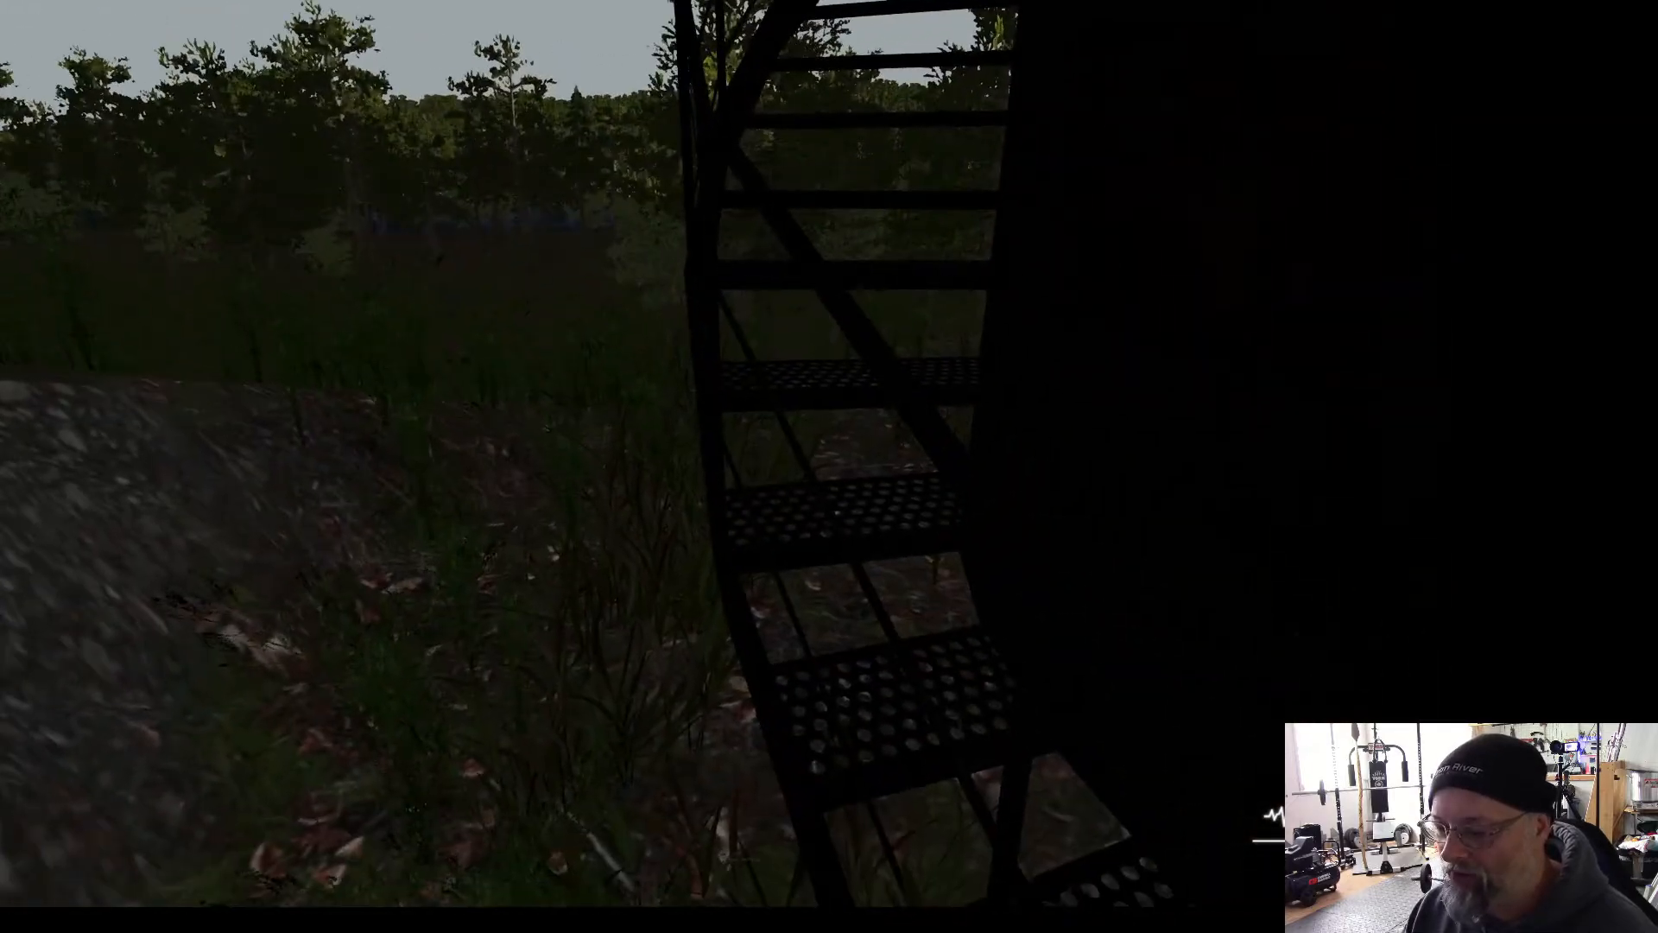
{"action": "key", "text": "w"}
{"action": "key", "text": "s"}
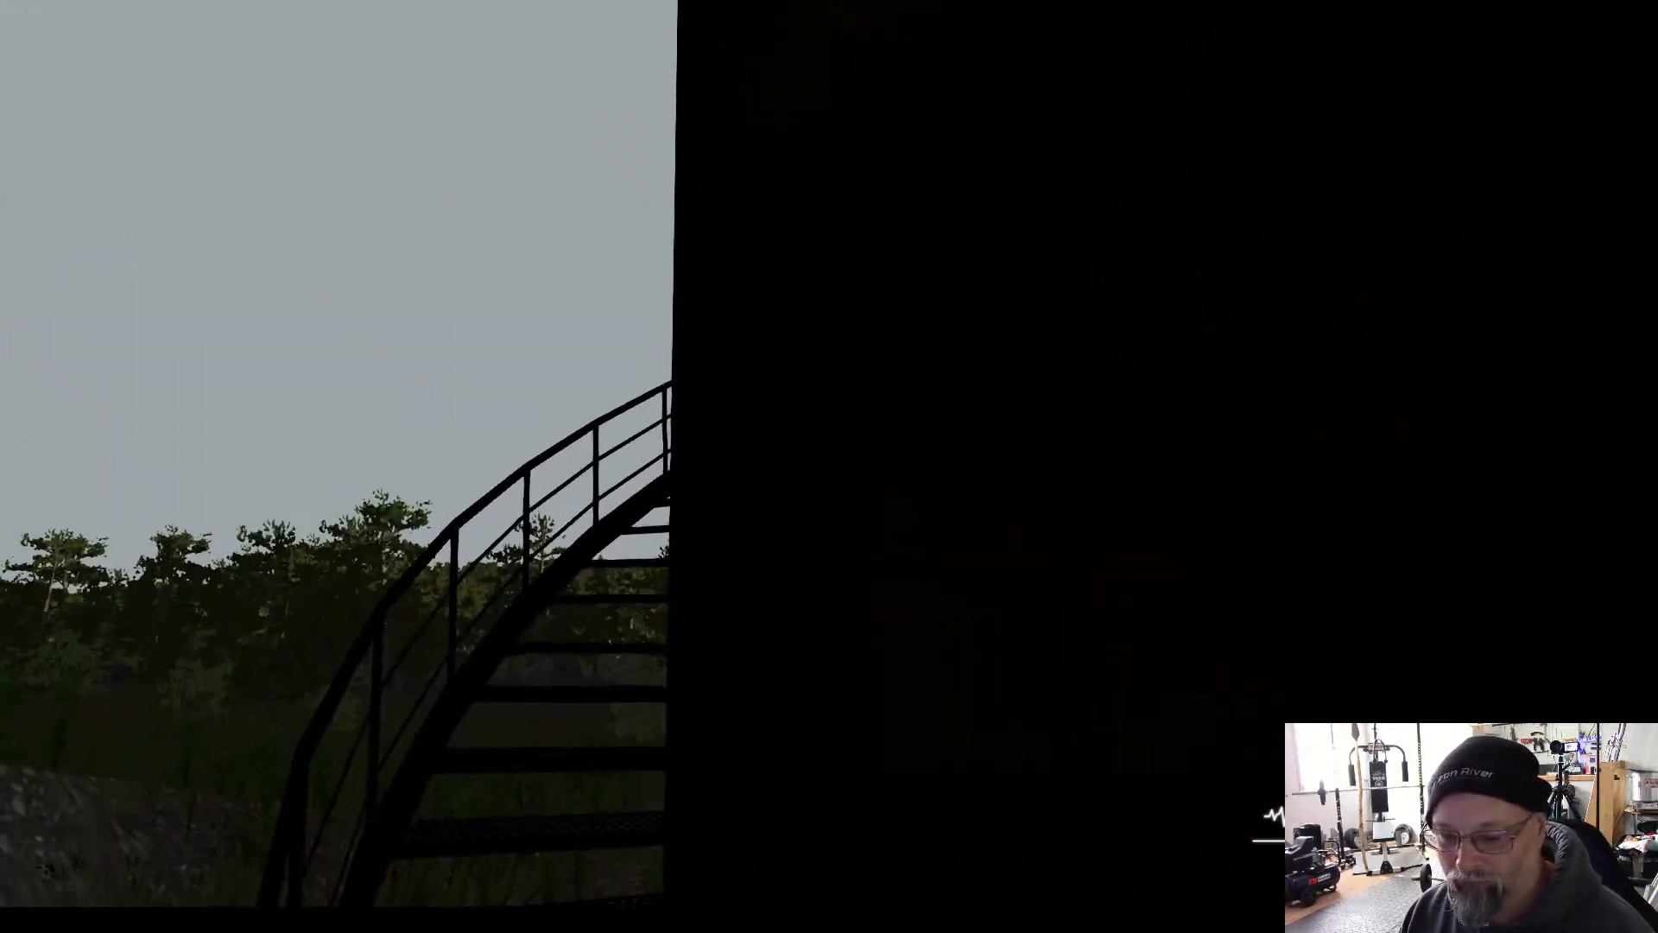
{"action": "key", "text": "s"}
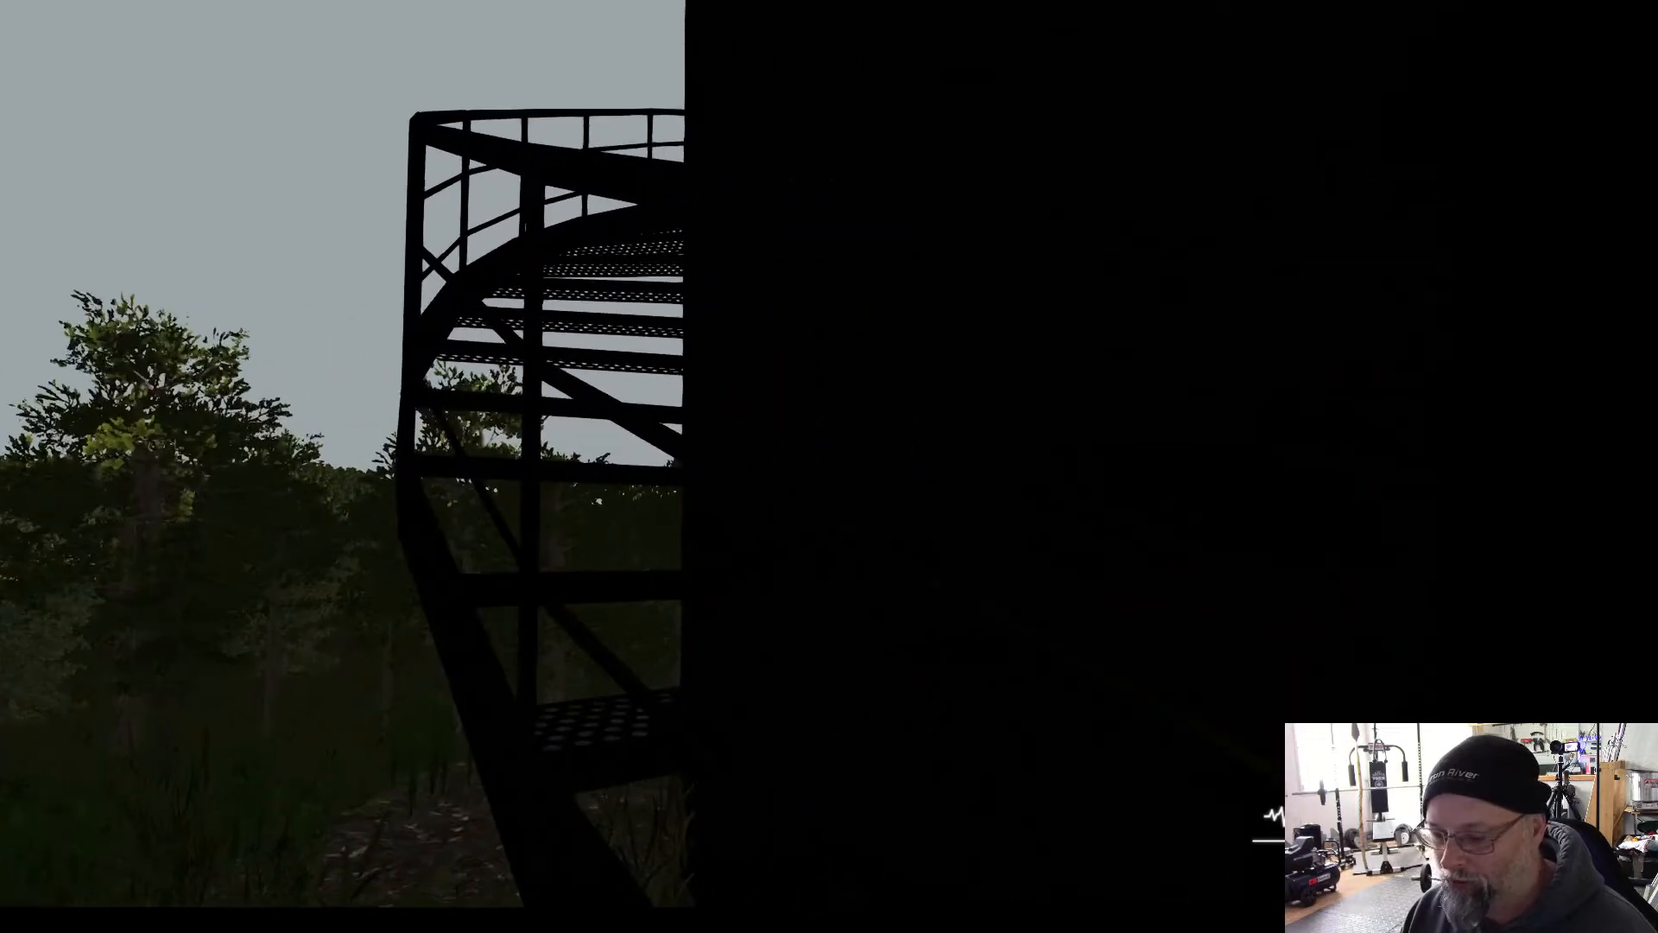
{"action": "key", "text": "w"}
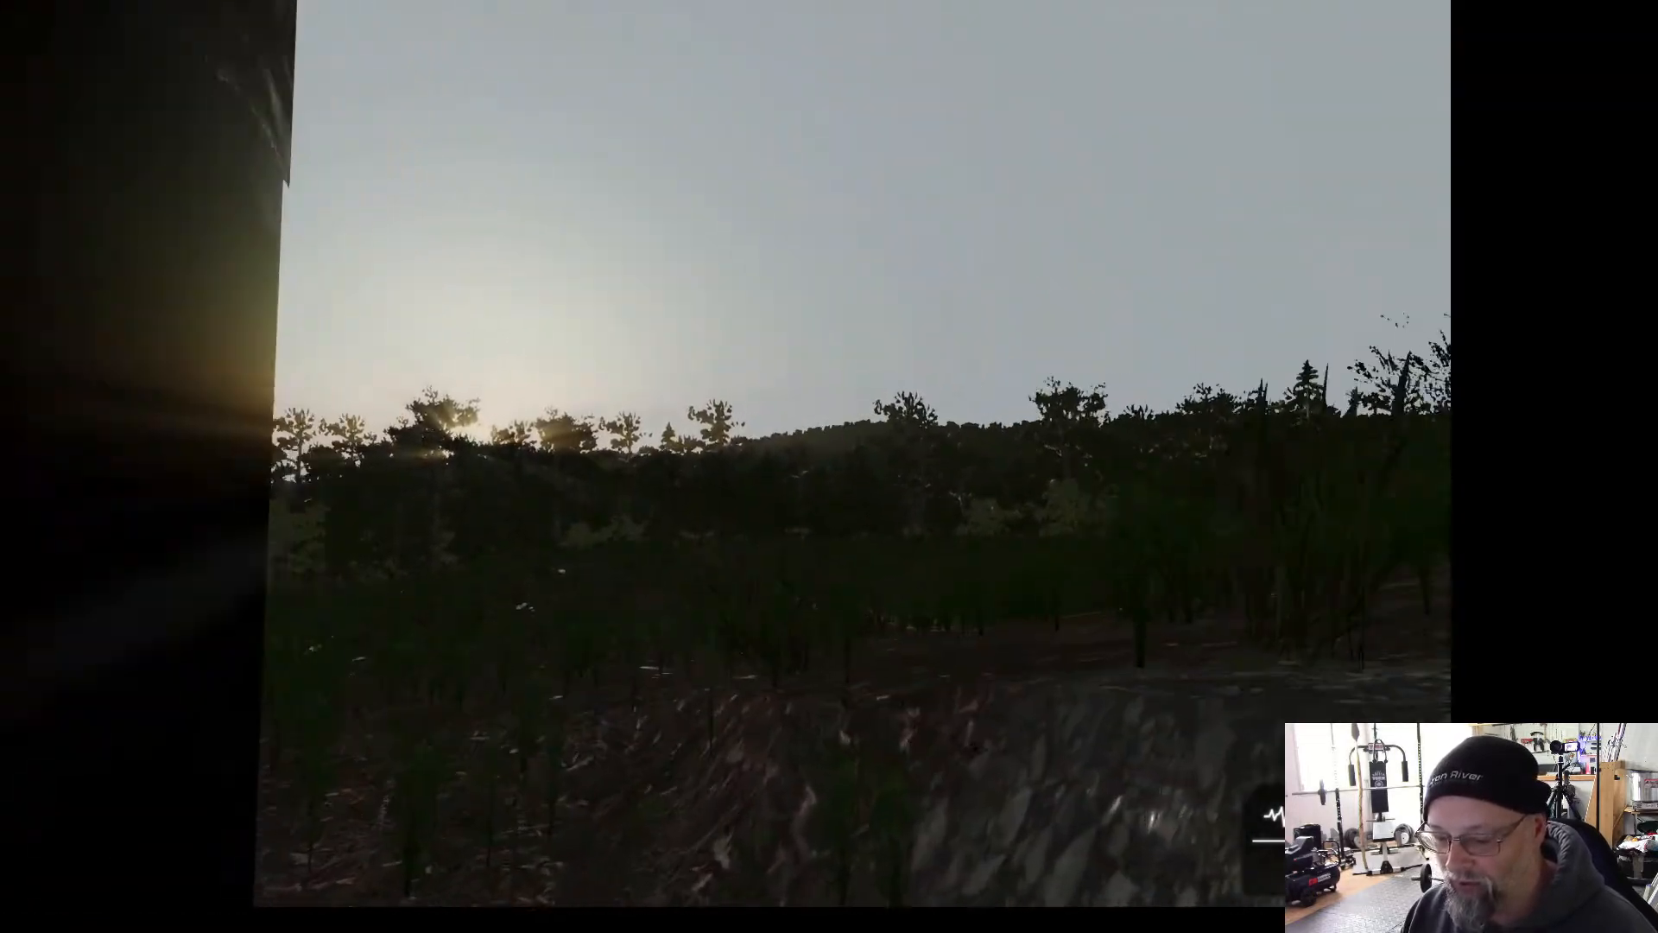
{"action": "key", "text": "s"}
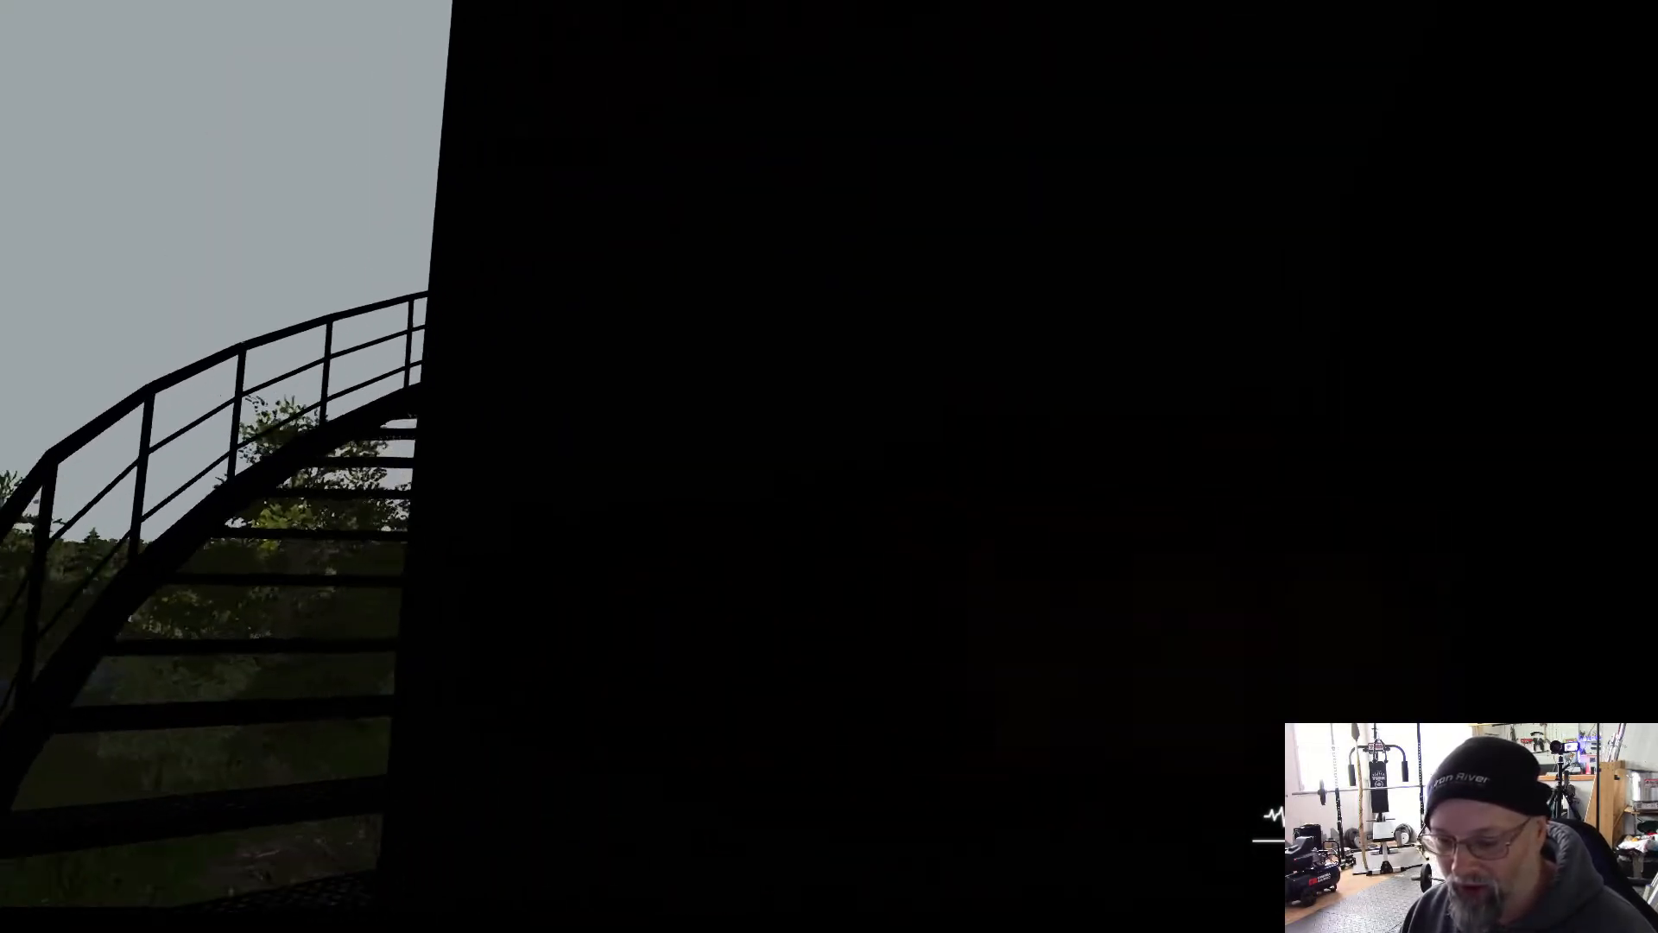
{"action": "key", "text": "w"}
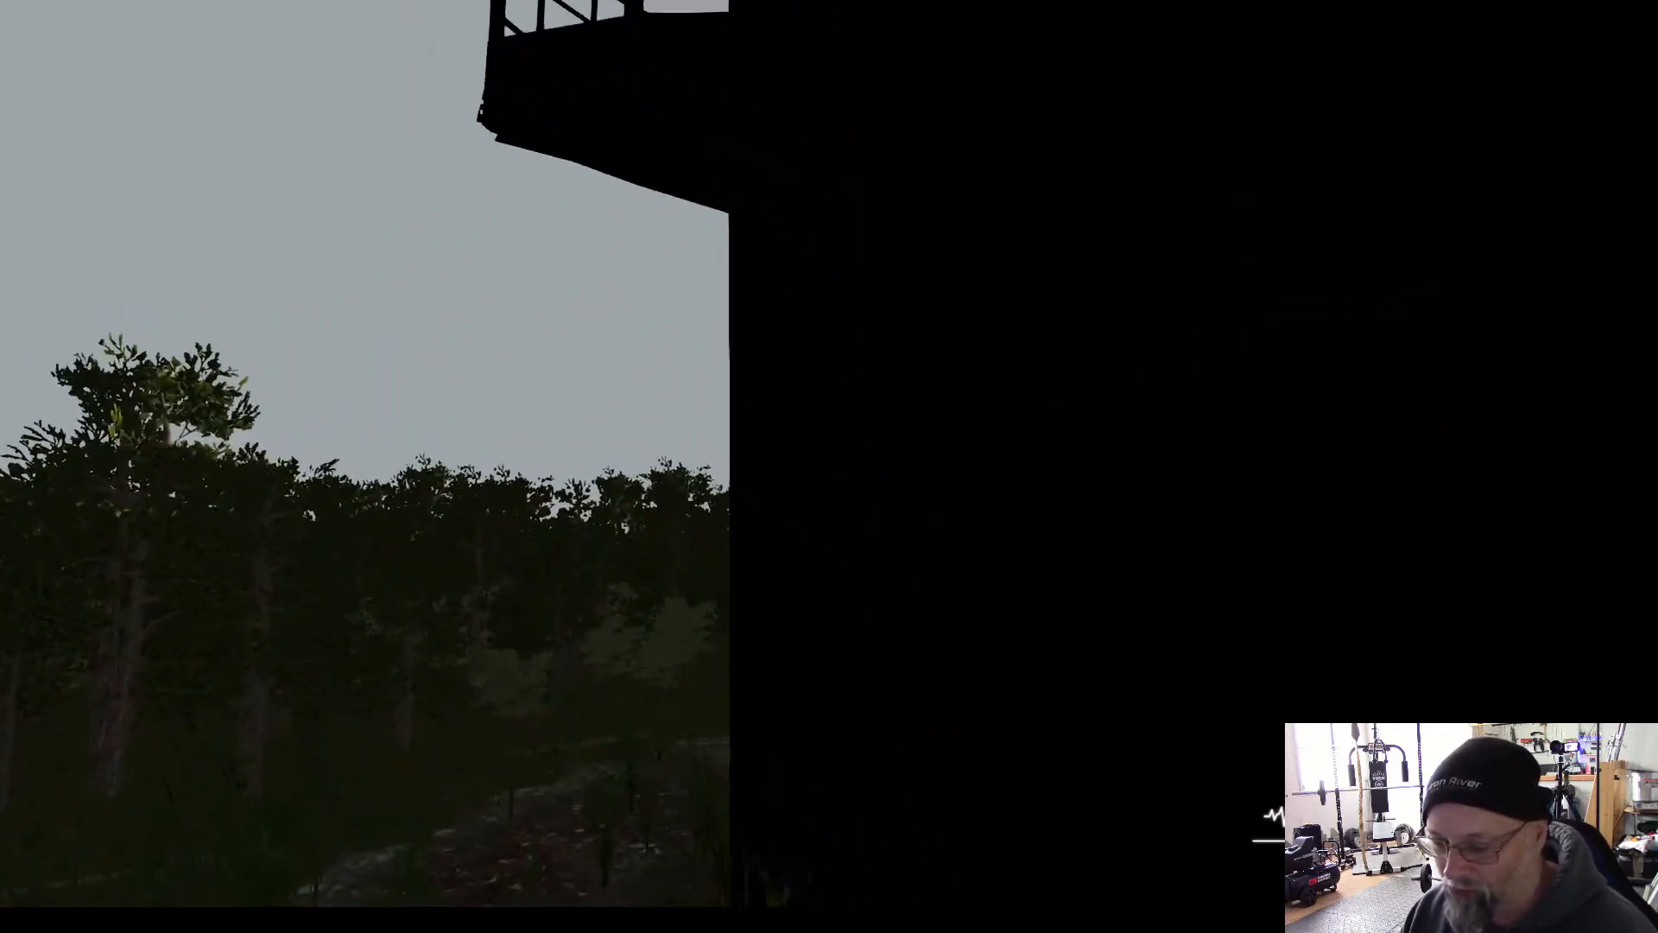
{"action": "key", "text": "w"}
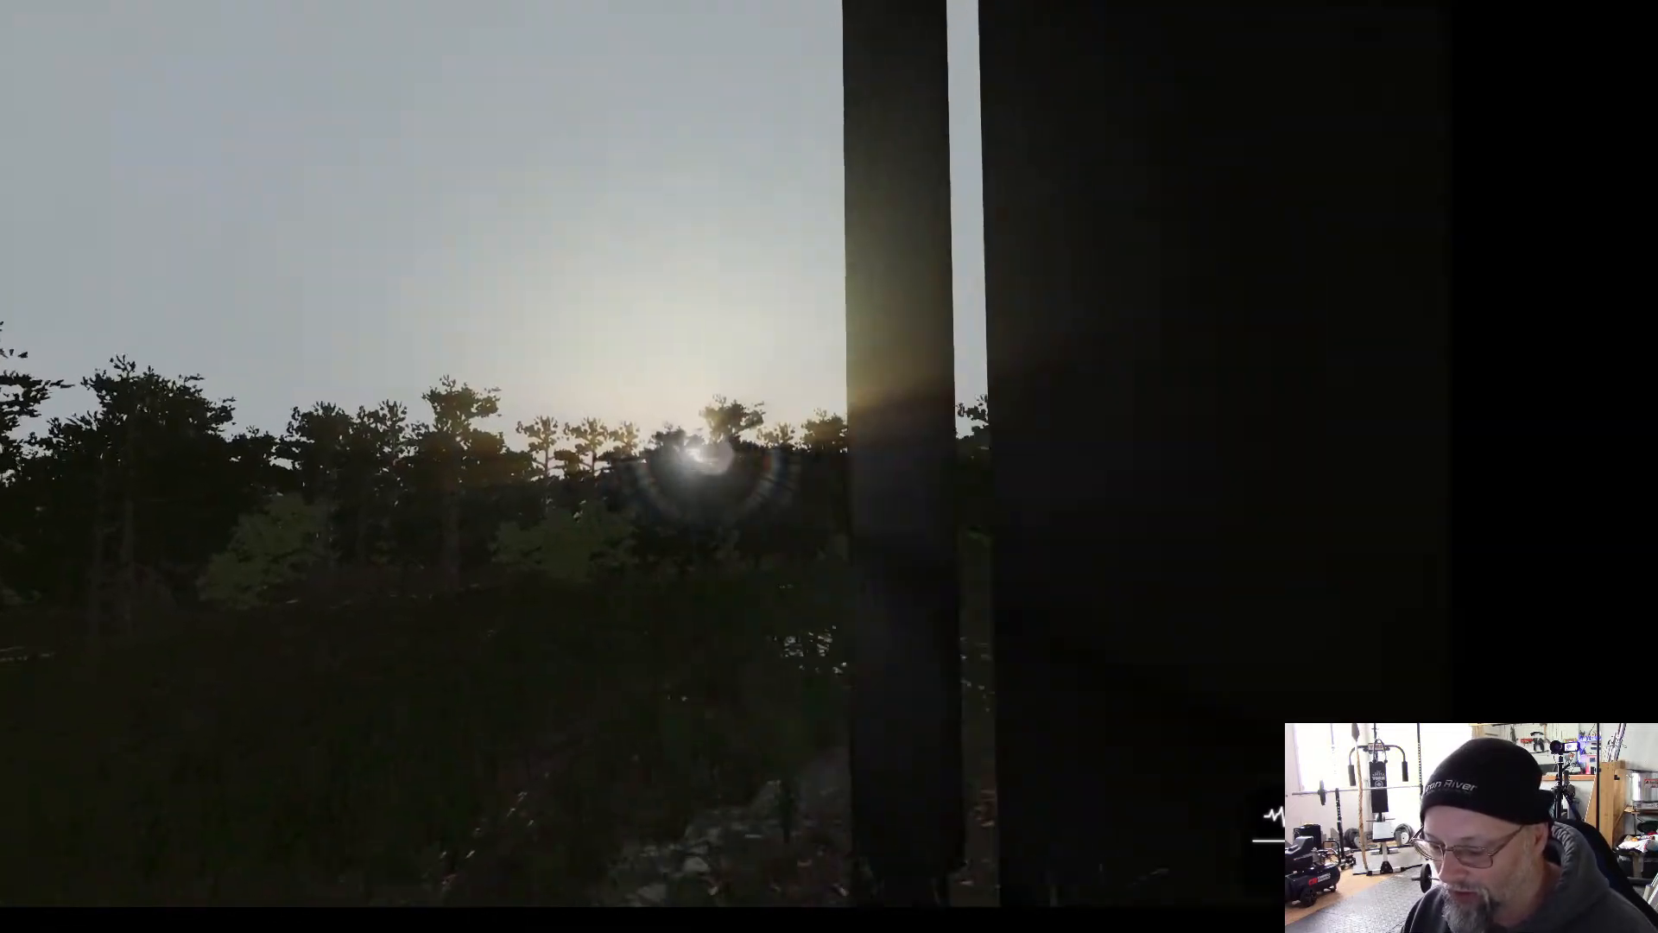
{"action": "key", "text": "w"}
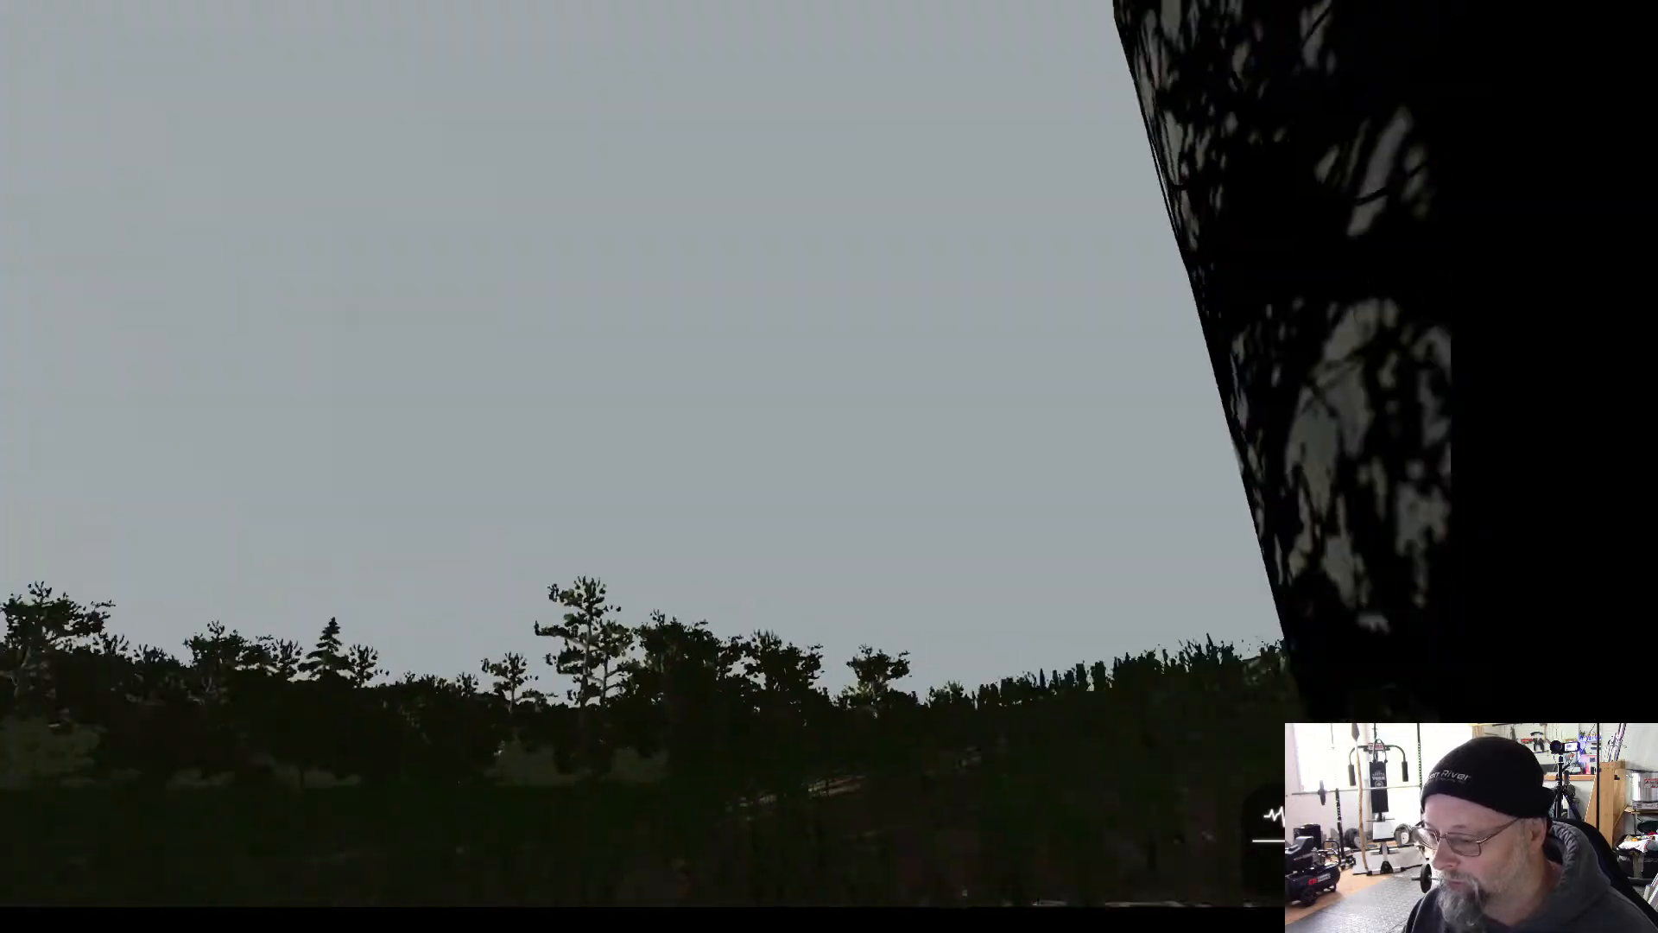
{"action": "key", "text": "w"}
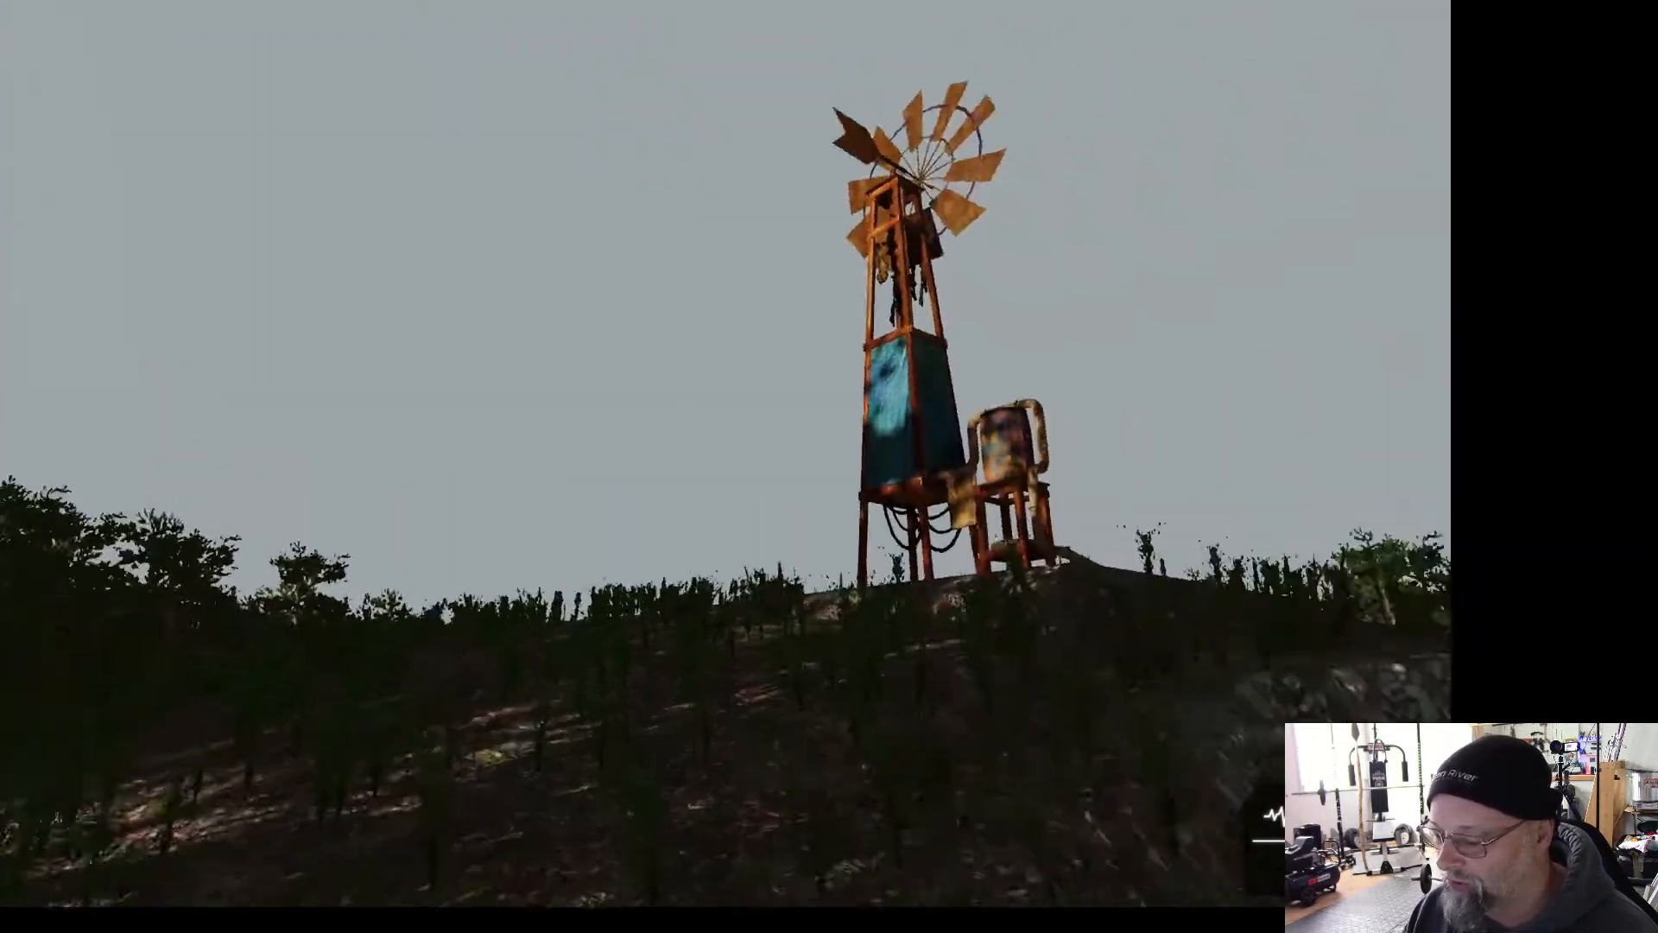
{"action": "key", "text": "Escape"}
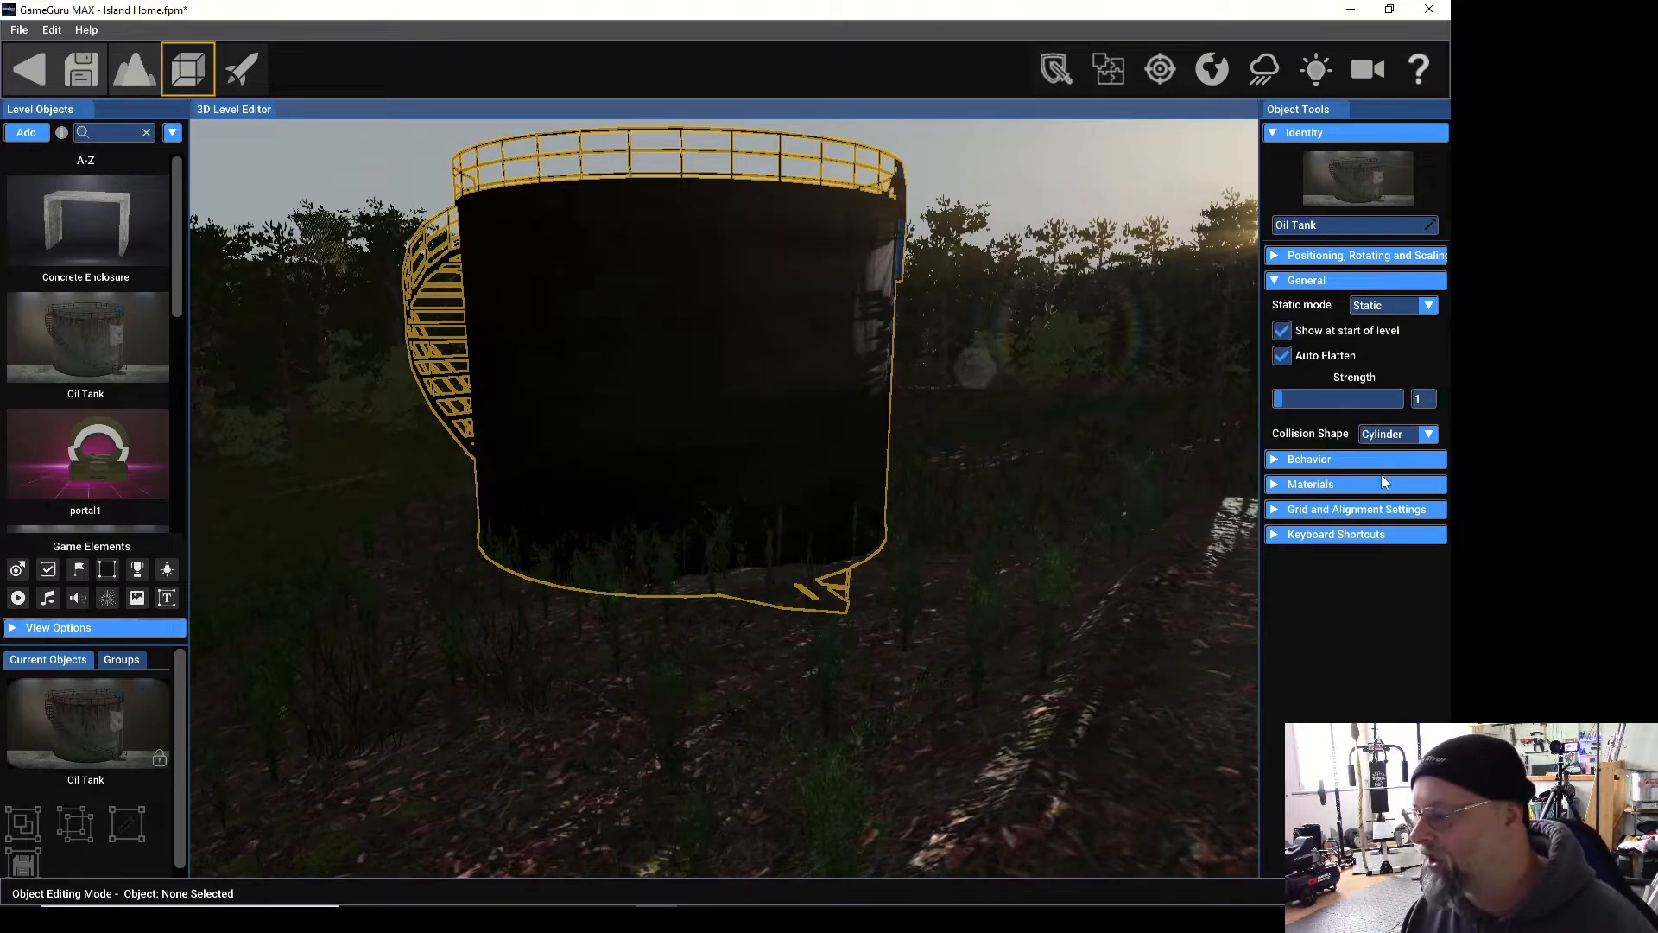
Set the oil tank's collision shape to Hull Decomp and test-play it at the tank's spiral staircase.
{"action": "left_click", "coordinate": [1428, 435]}
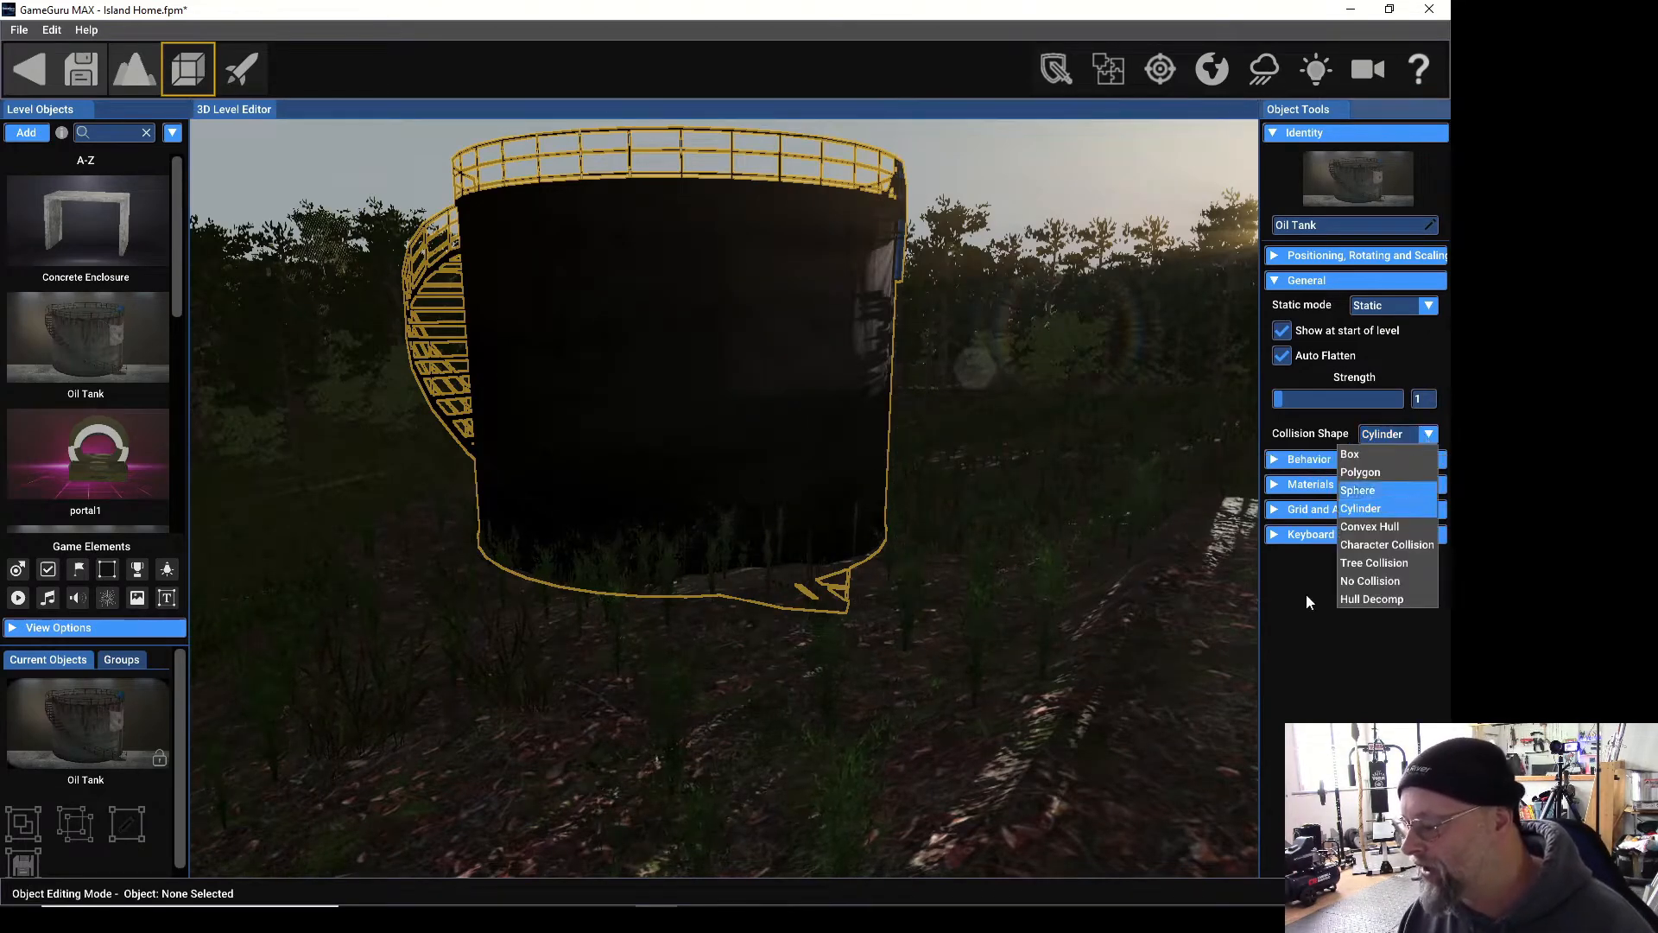
{"action": "left_click", "coordinate": [1370, 599]}
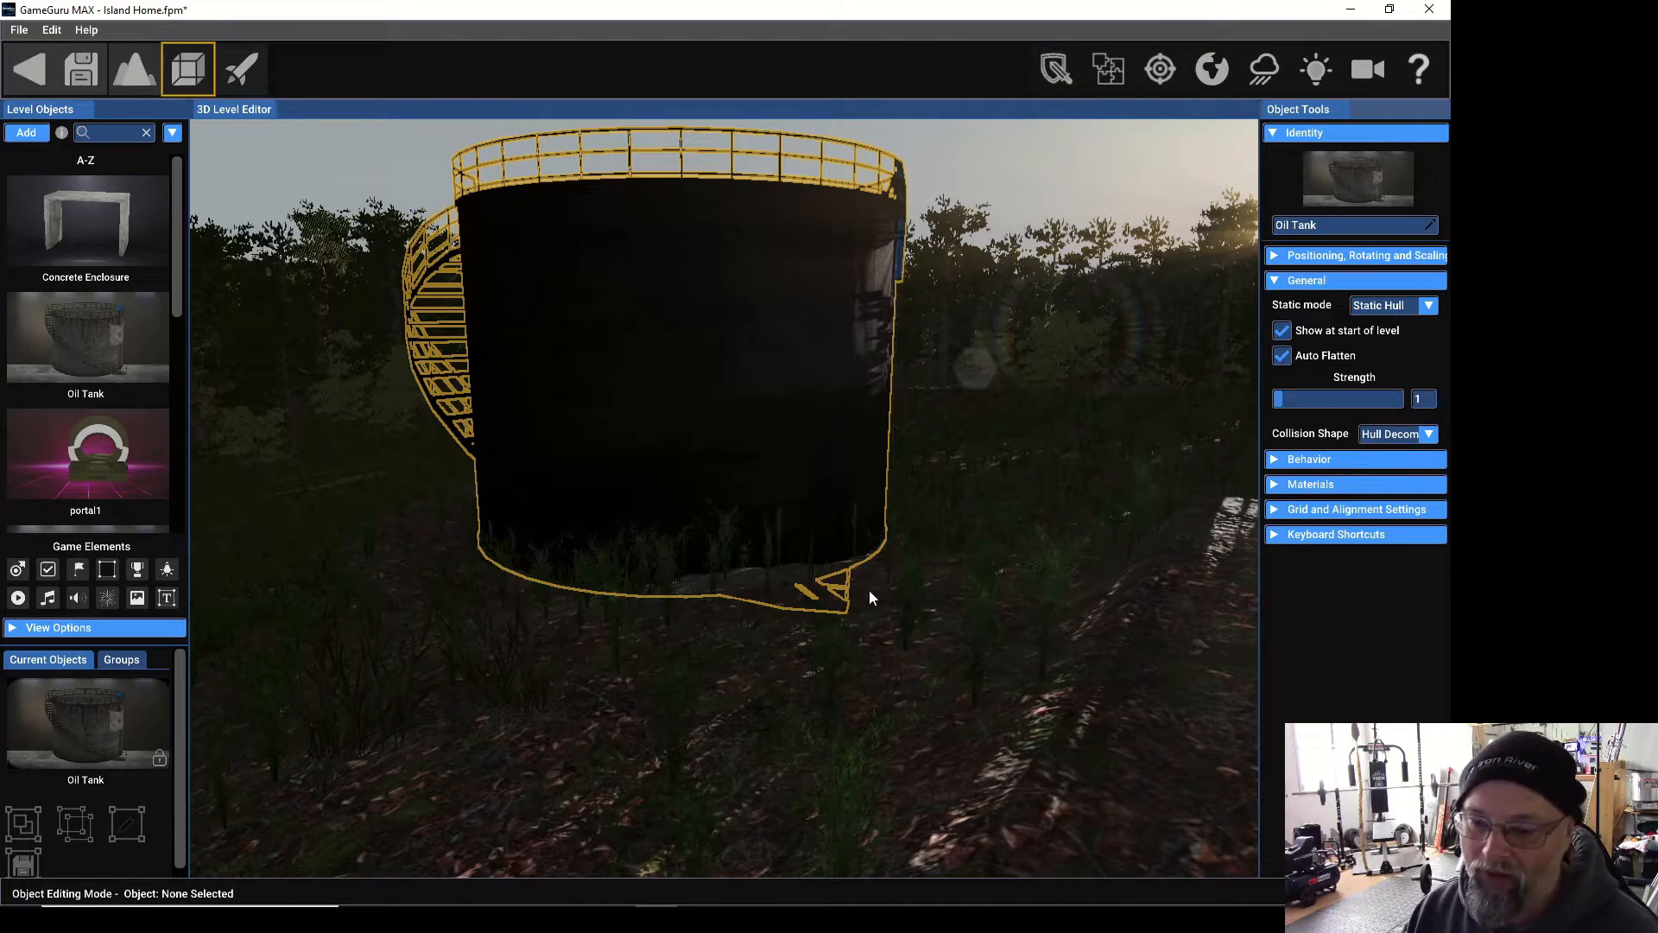
{"action": "left_click", "coordinate": [241, 78]}
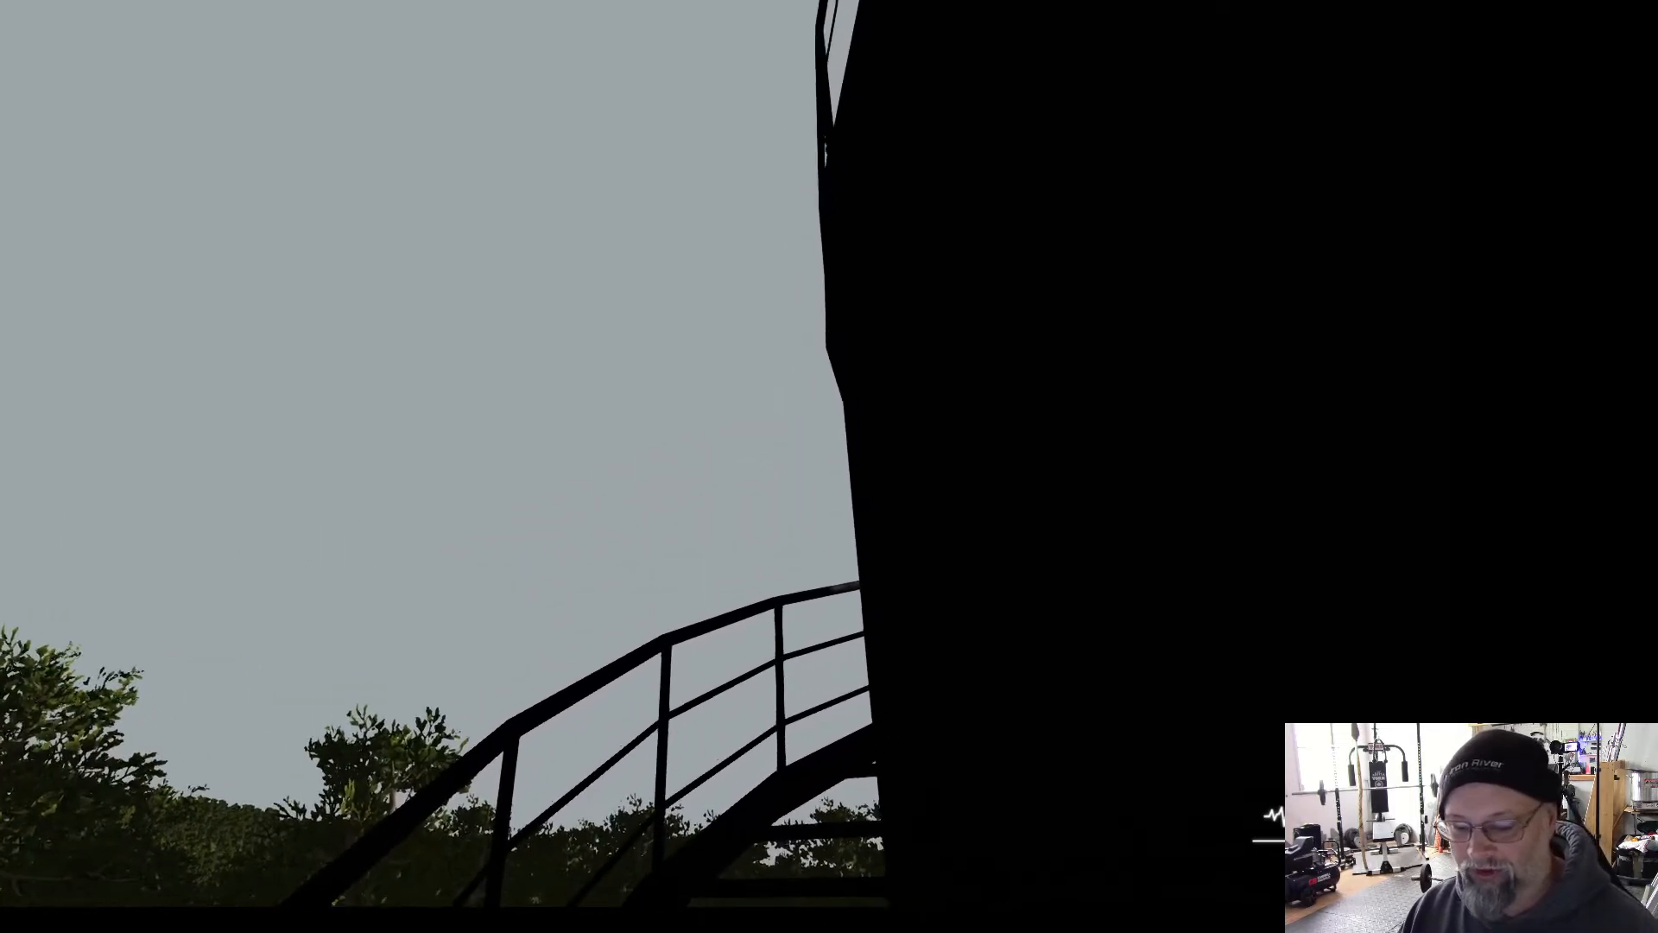
{"action": "key", "text": "Escape"}
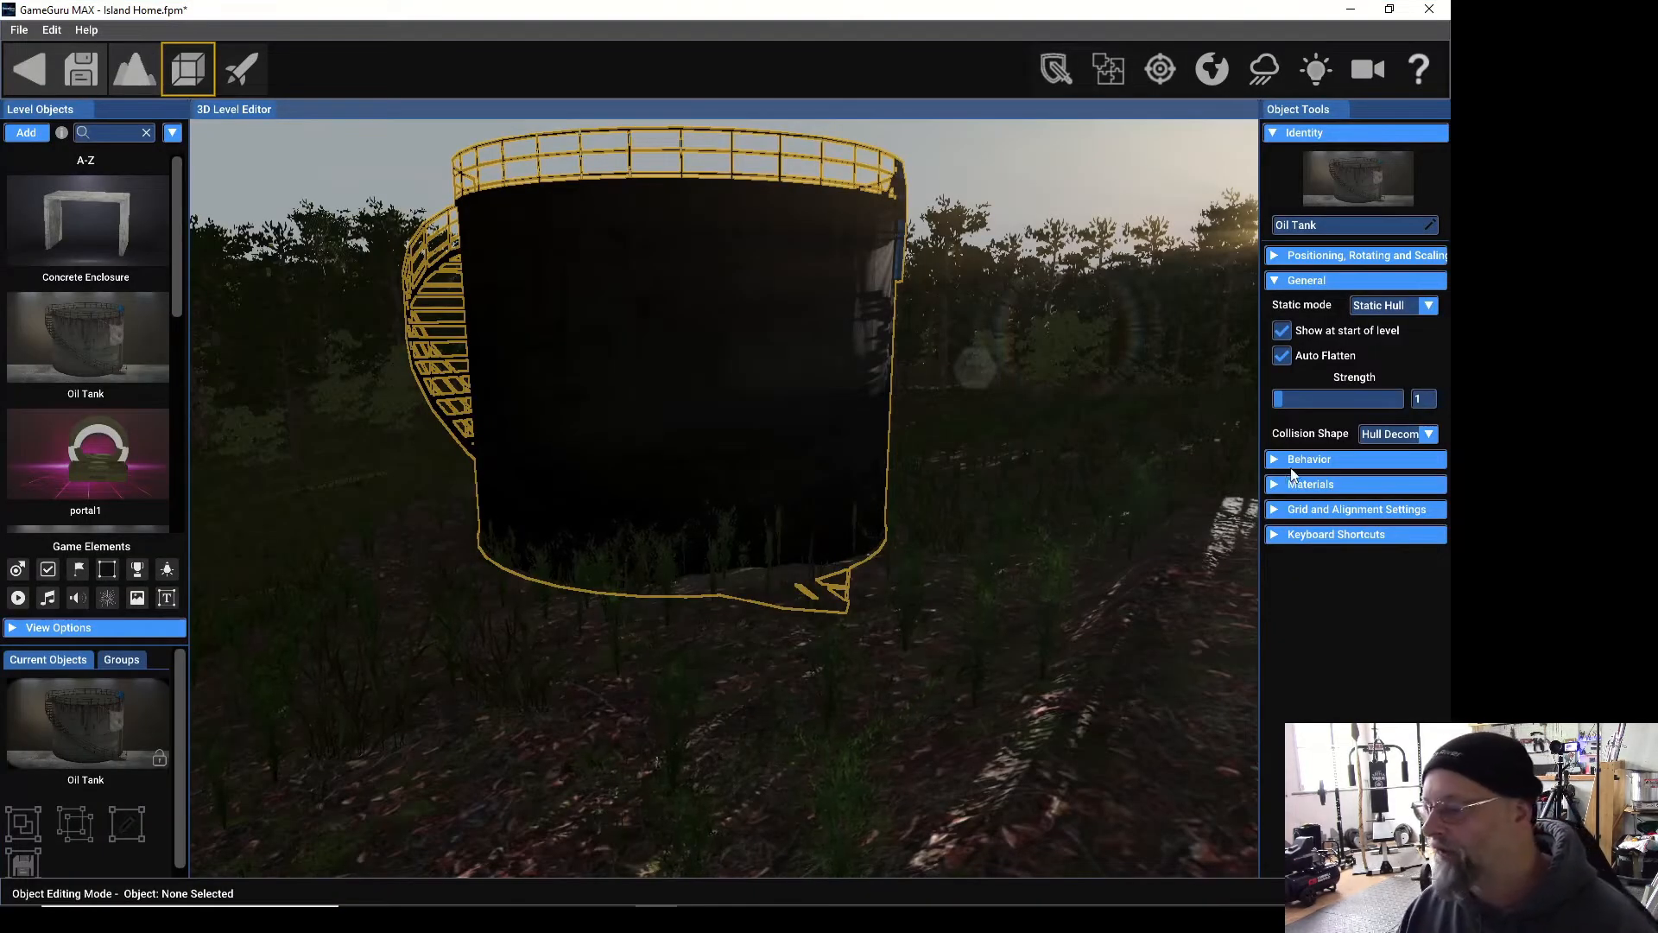
Set the oil tank's collision shape to Polygon and test-play it by climbing the spiral staircase and walking across the tank's roof.
{"action": "left_click", "coordinate": [1427, 436]}
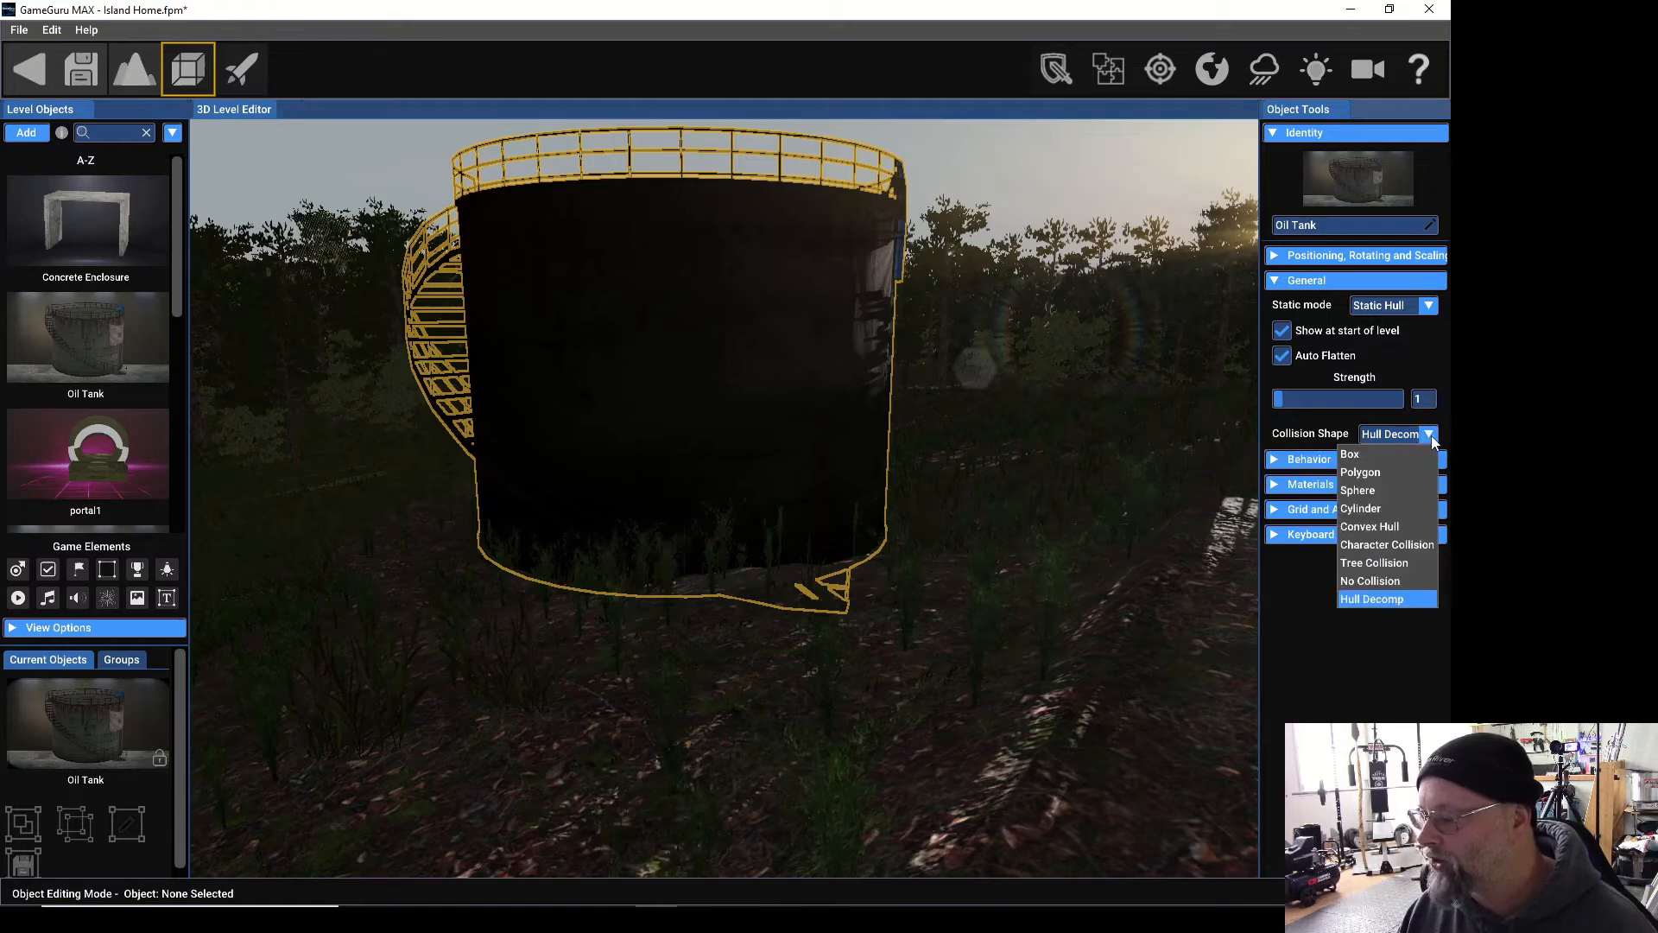
{"action": "left_click", "coordinate": [1358, 475]}
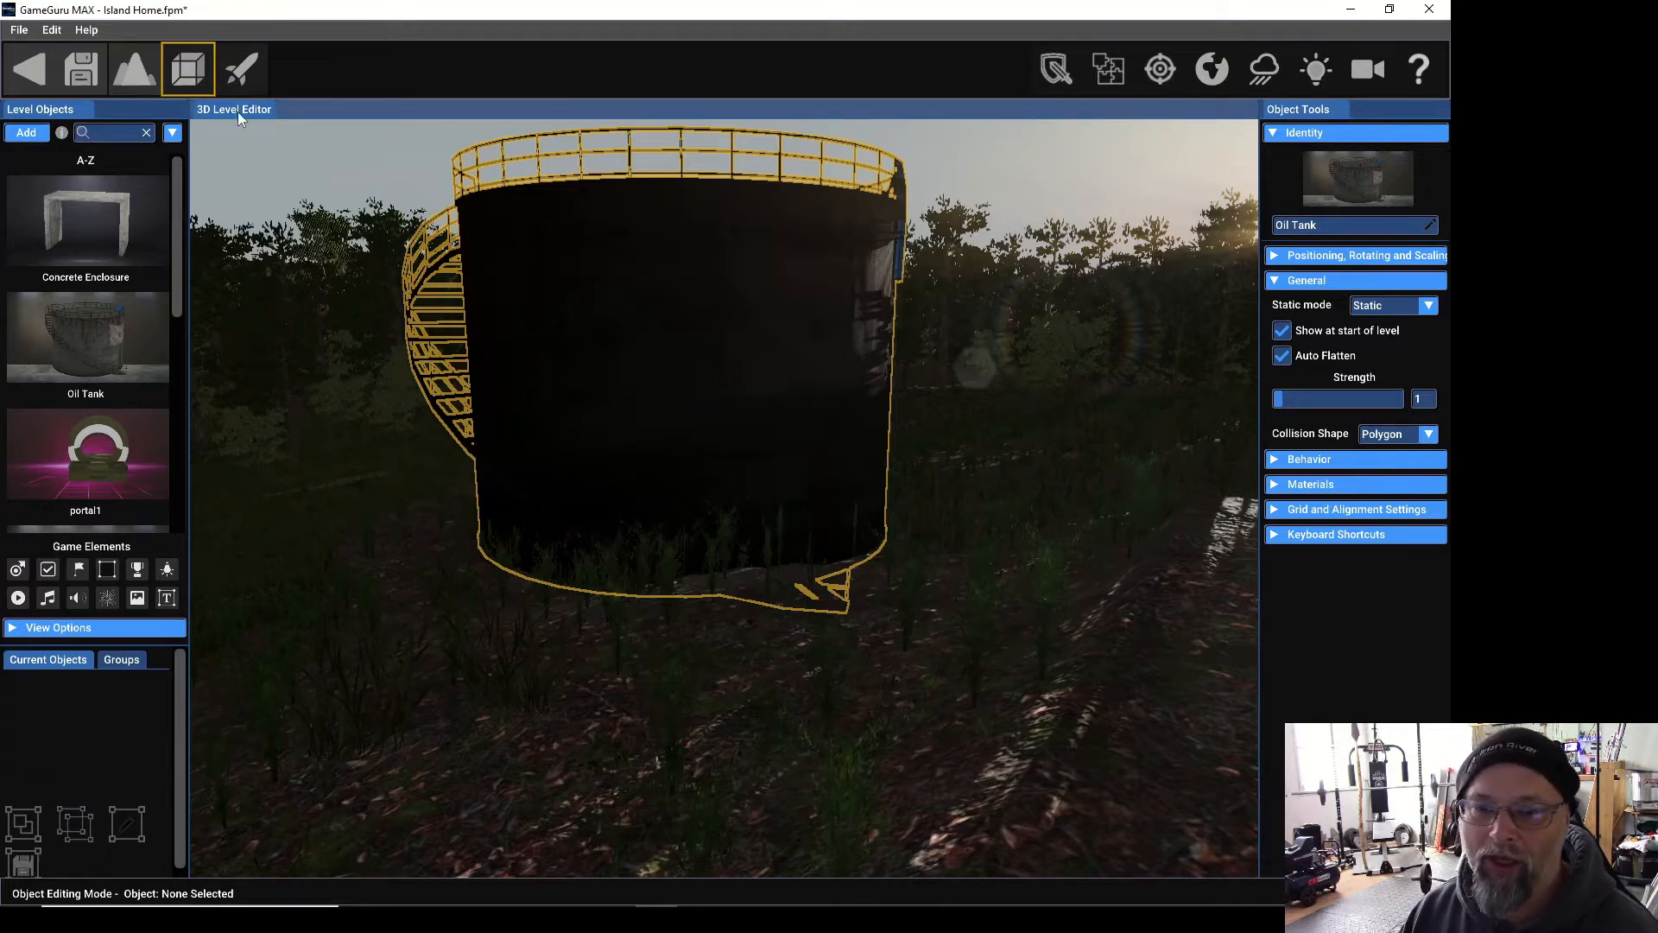
{"action": "left_click", "coordinate": [241, 69]}
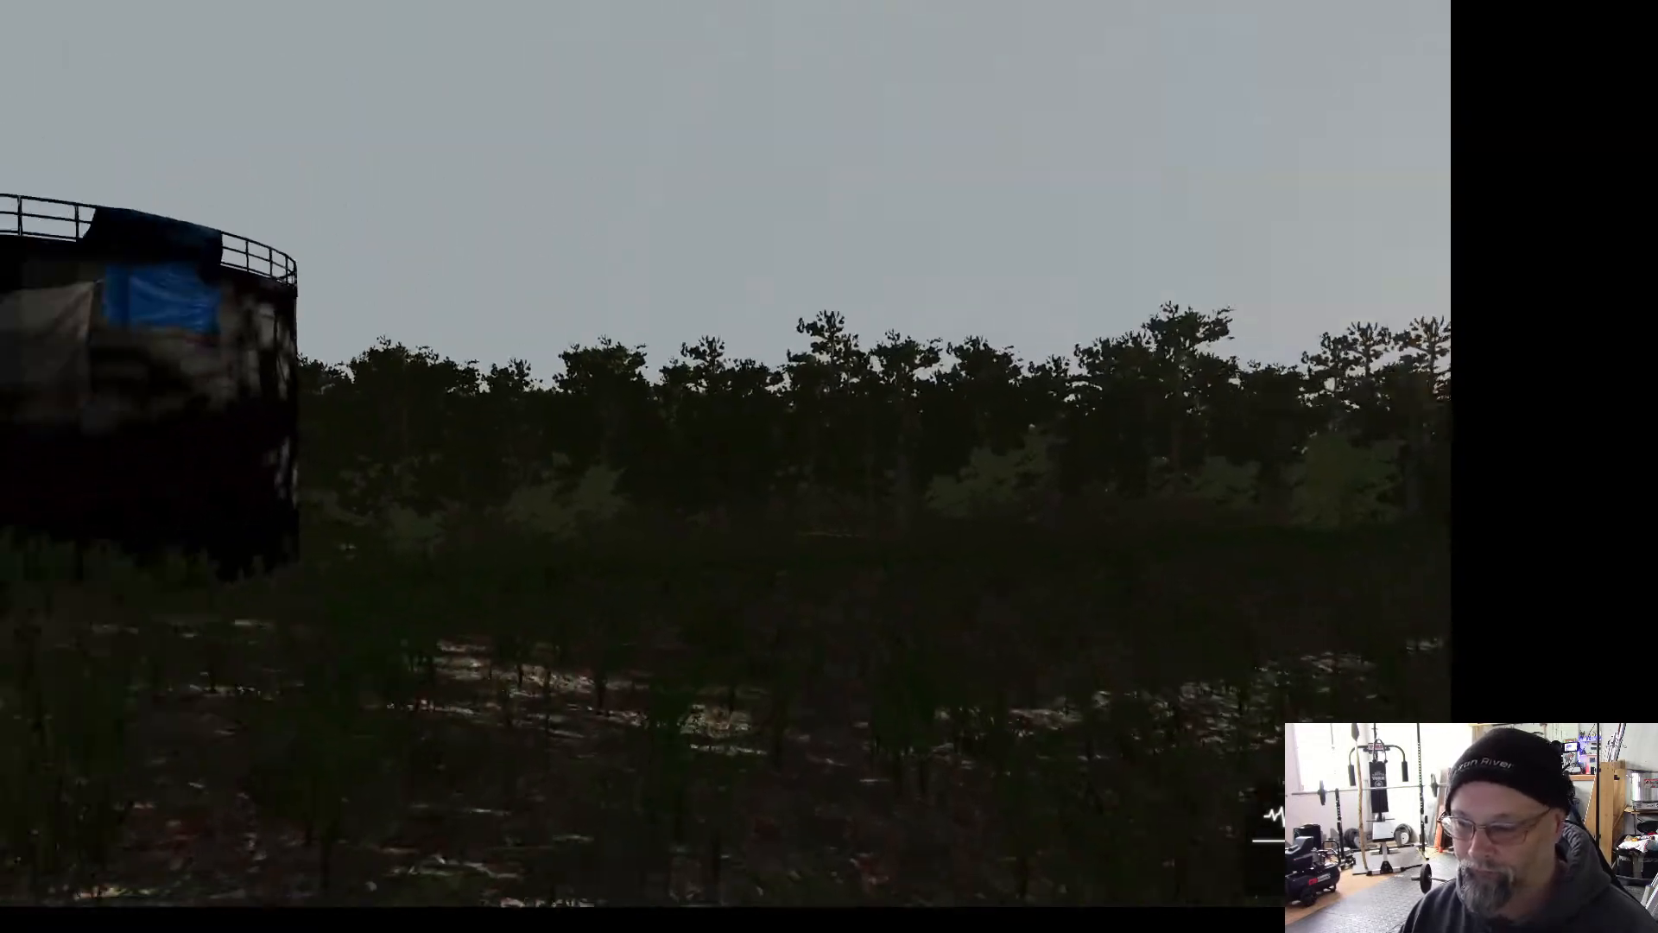
{"action": "key", "text": "w"}
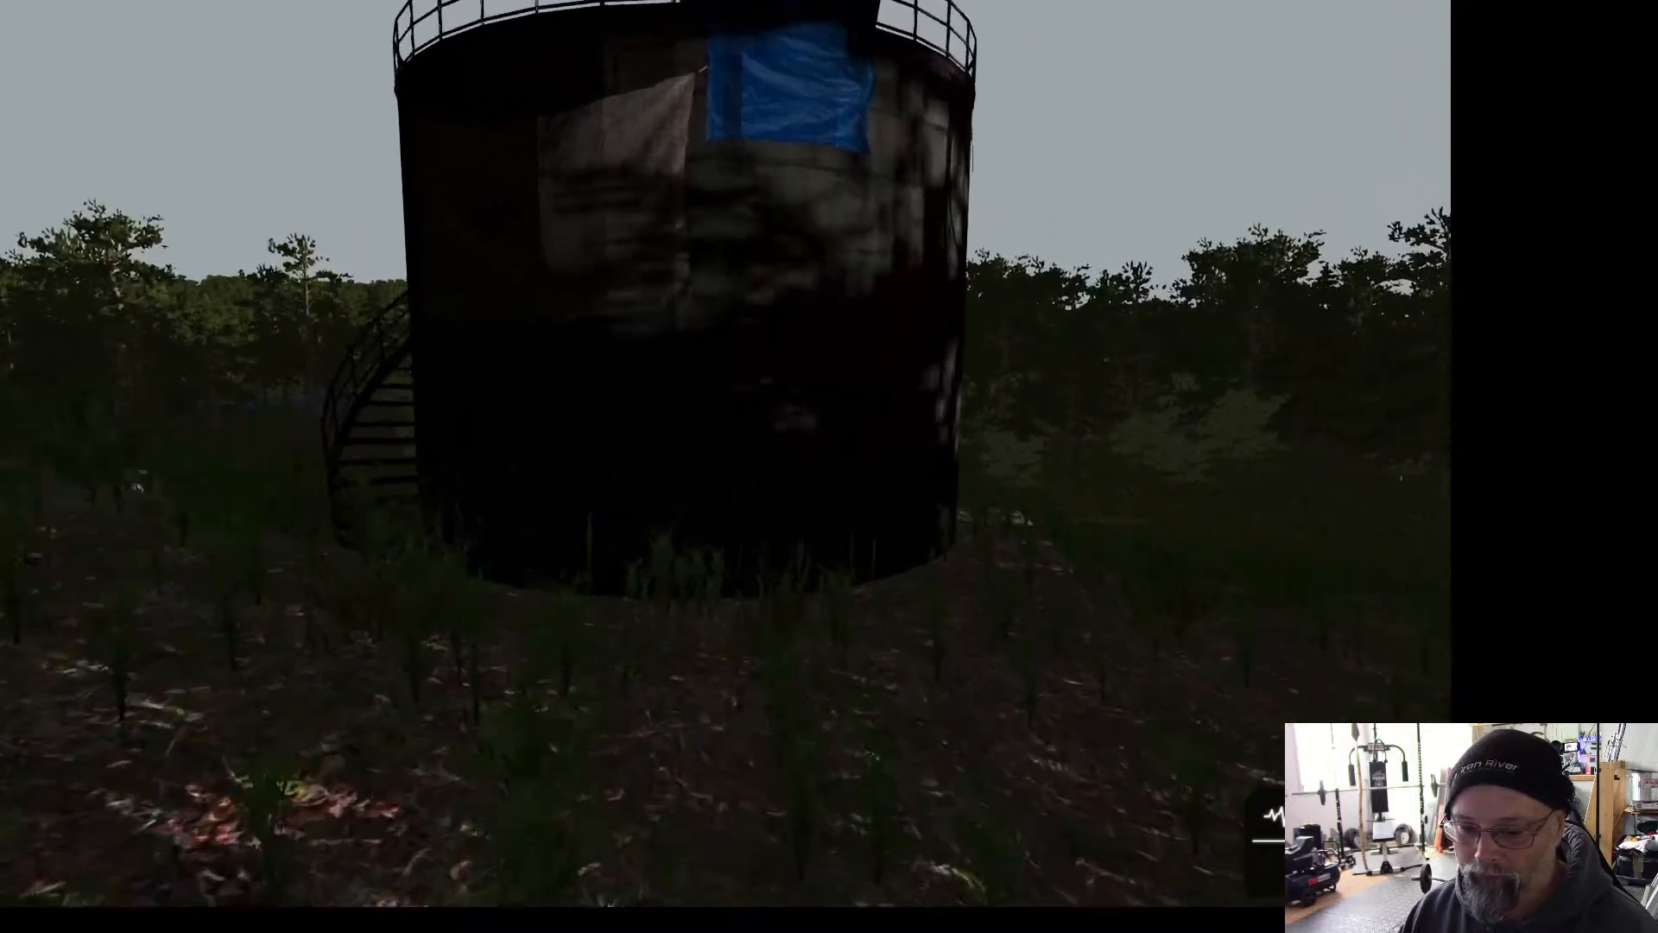
{"action": "key", "text": "w"}
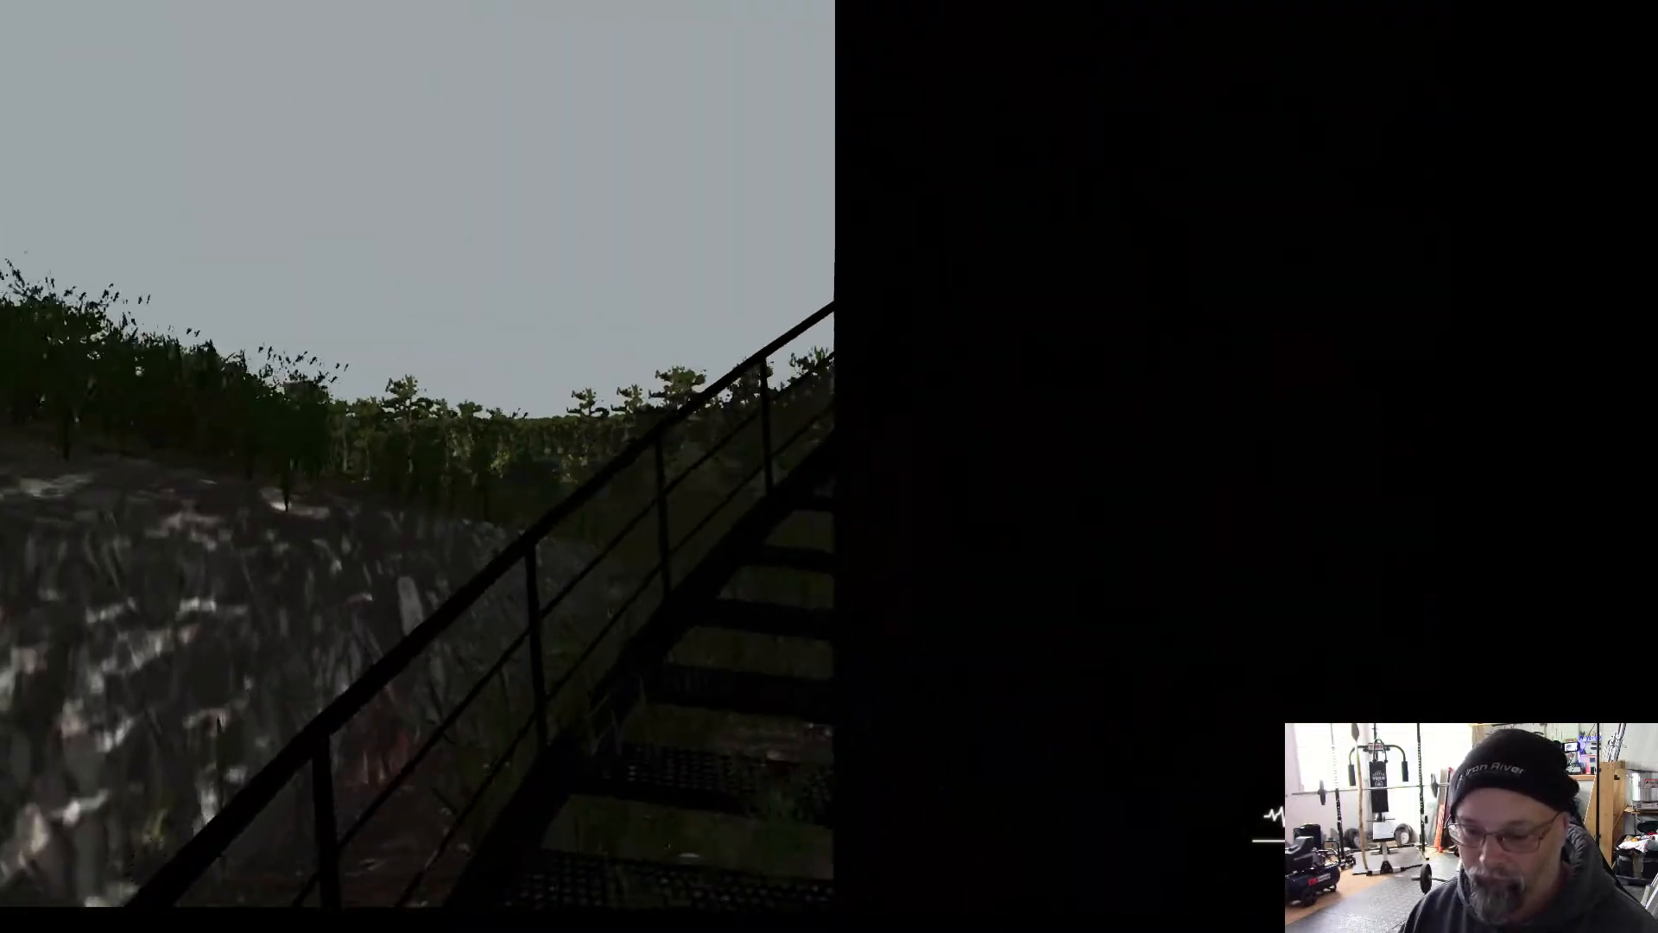
{"action": "key", "text": "w"}
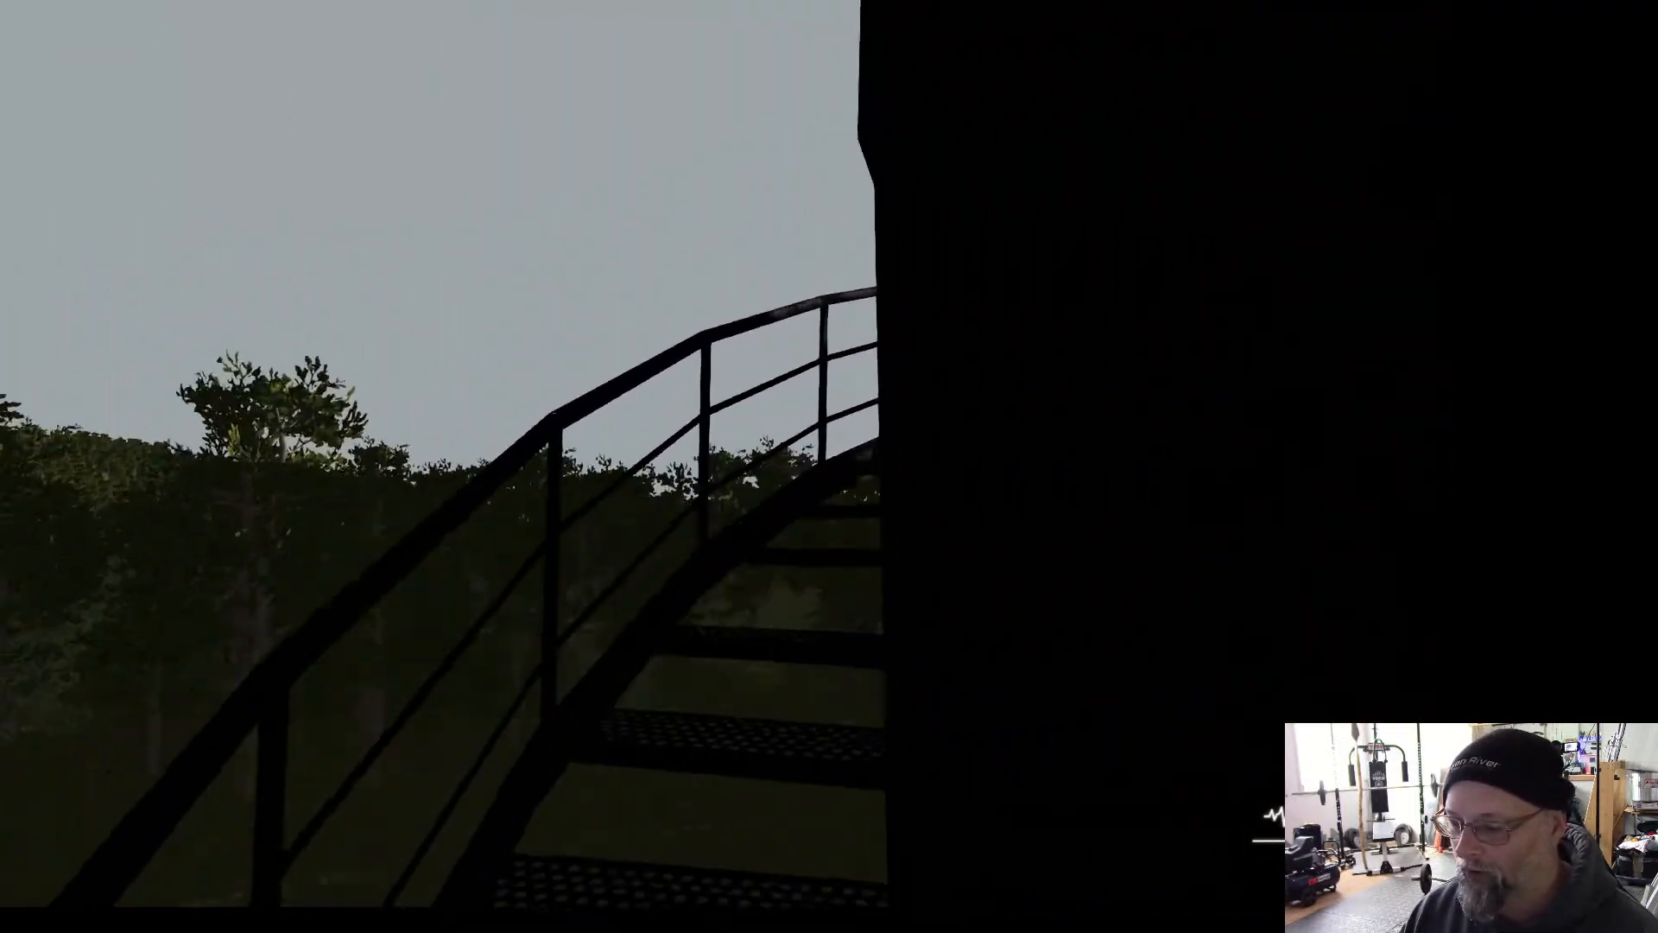
{"action": "key", "text": "w"}
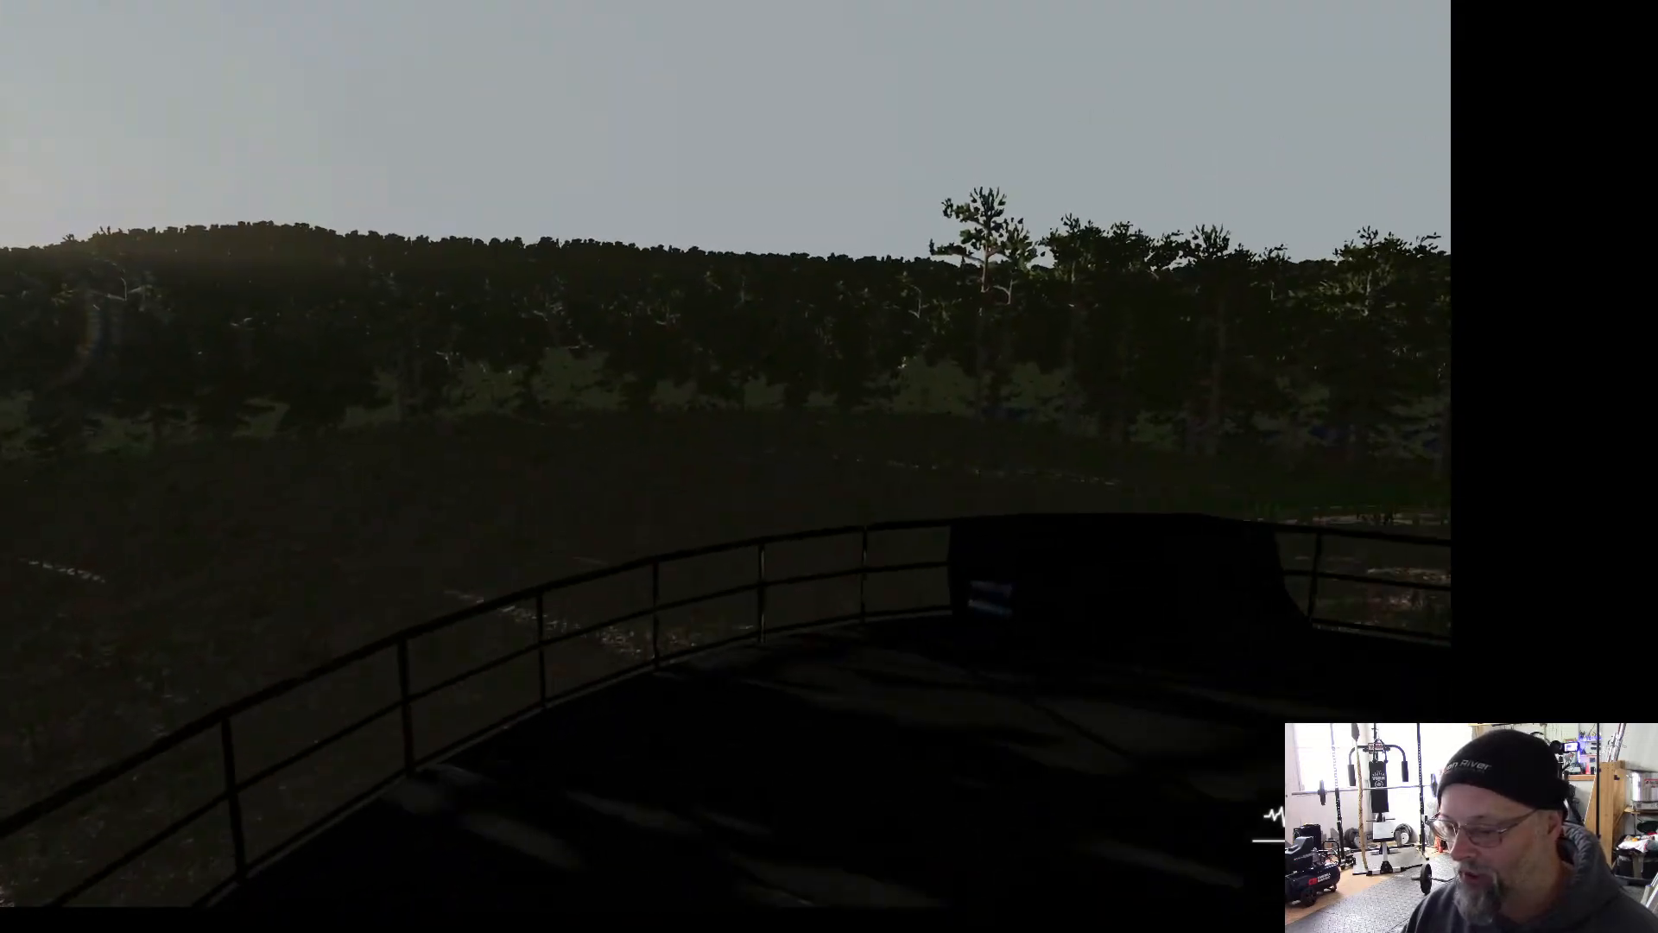
{"action": "key", "text": "w"}
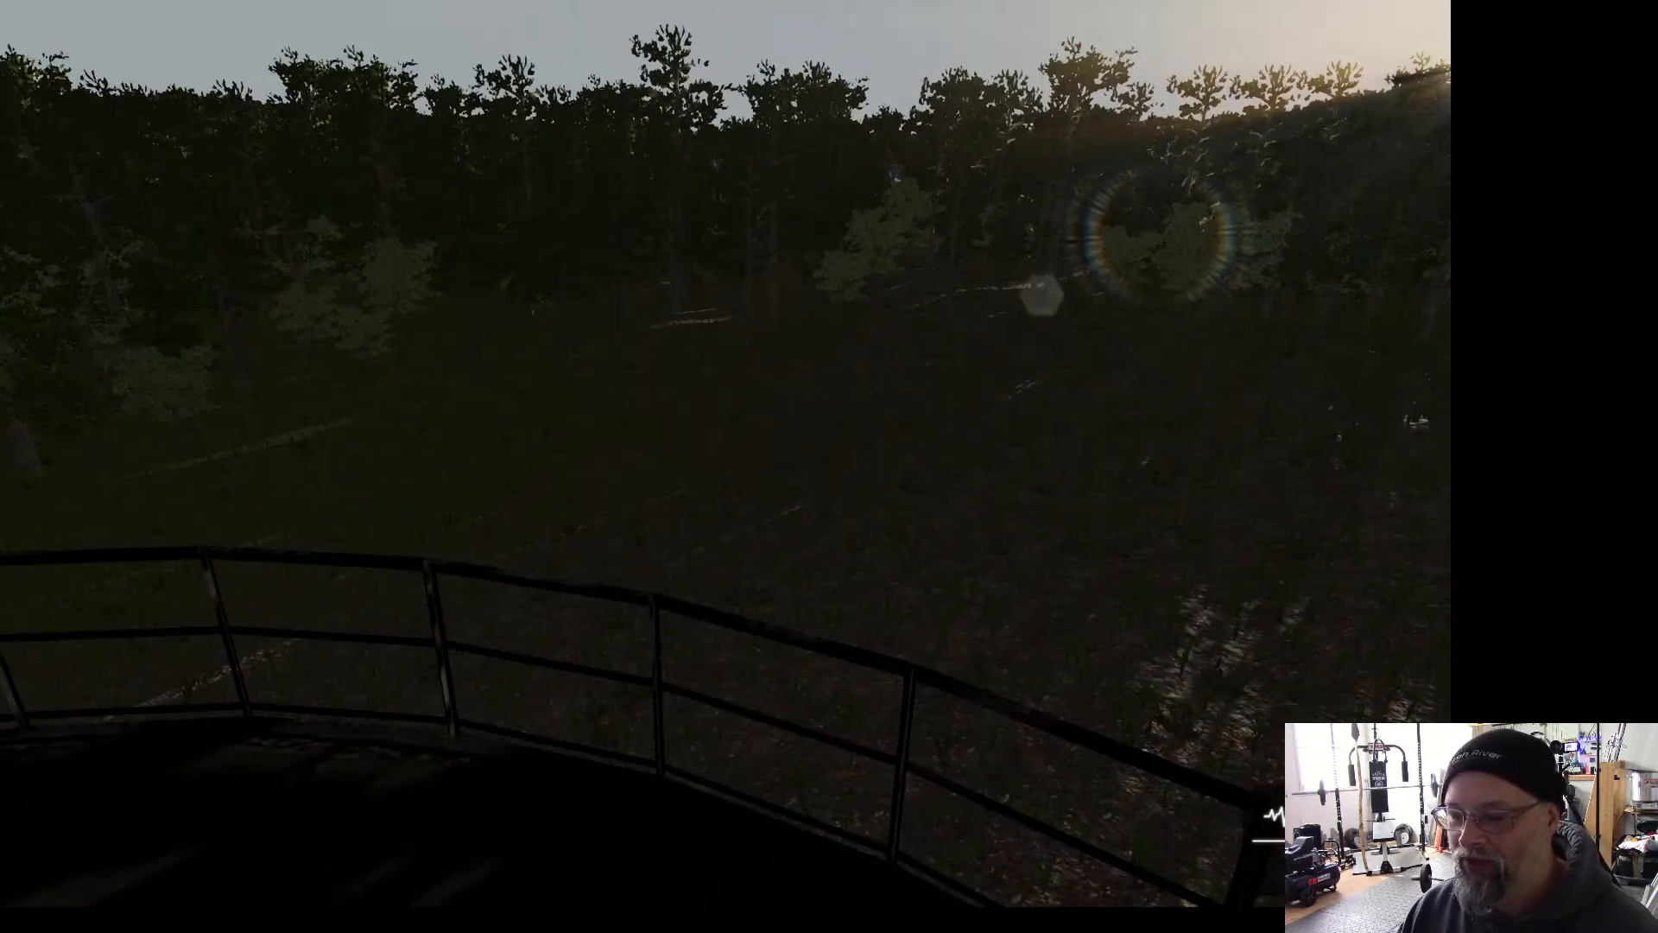
{"action": "key", "text": "Escape"}
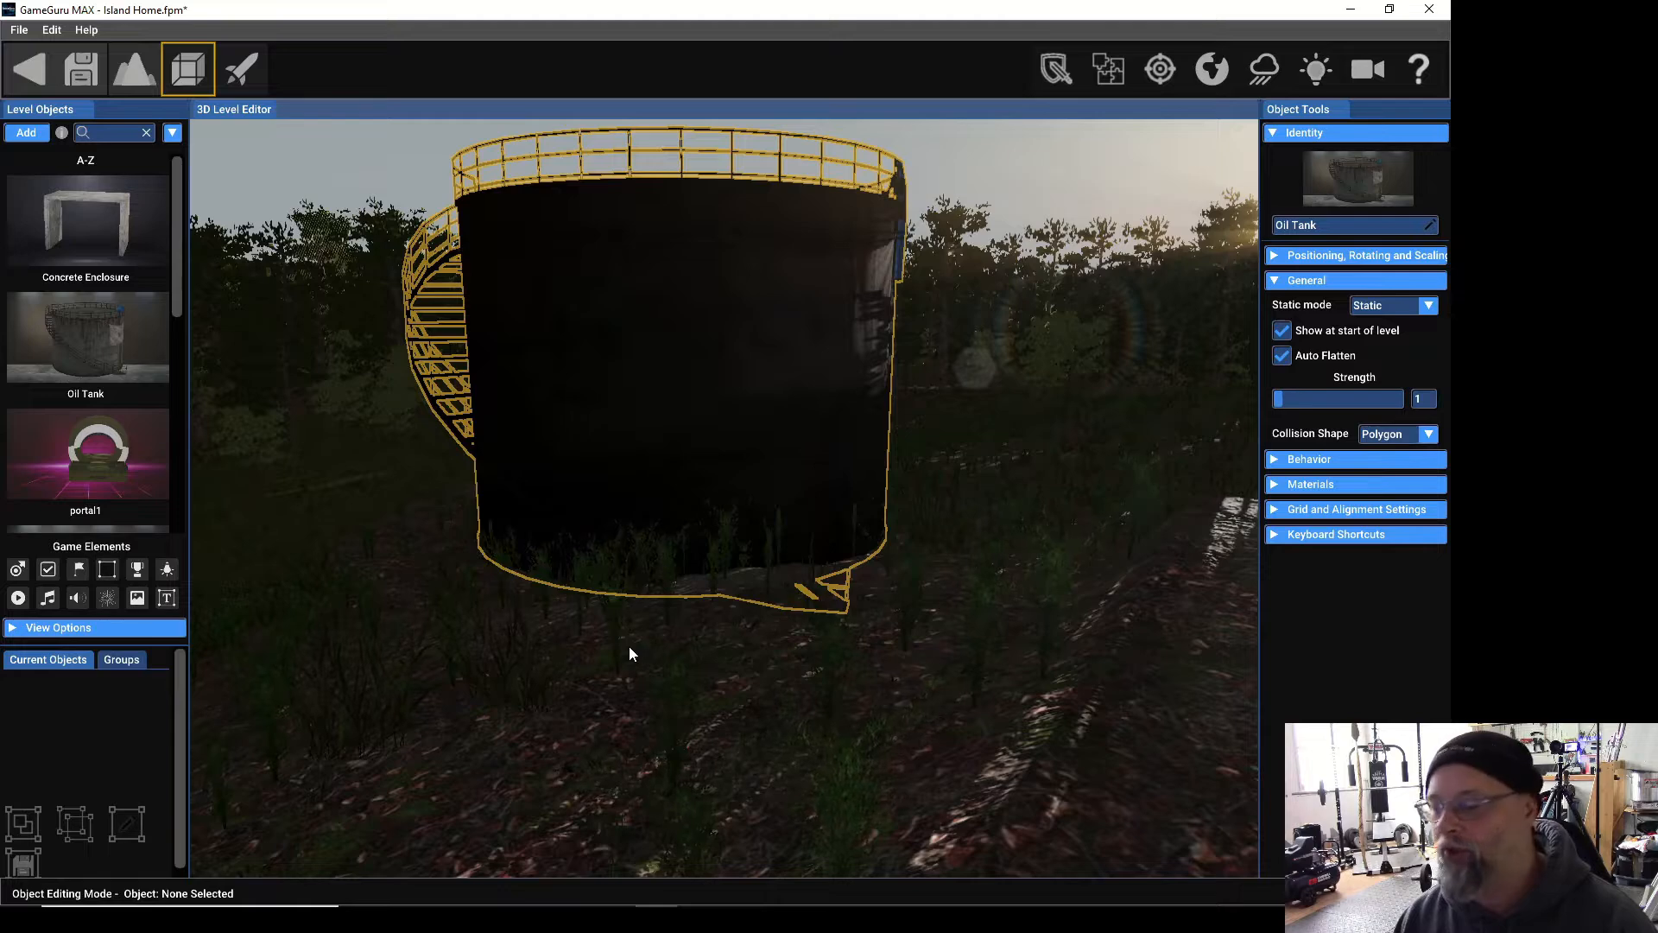
Review the oil tank's collision shape options and examine the windmill and oil tank from several sides.
{"action": "left_click", "coordinate": [1428, 436]}
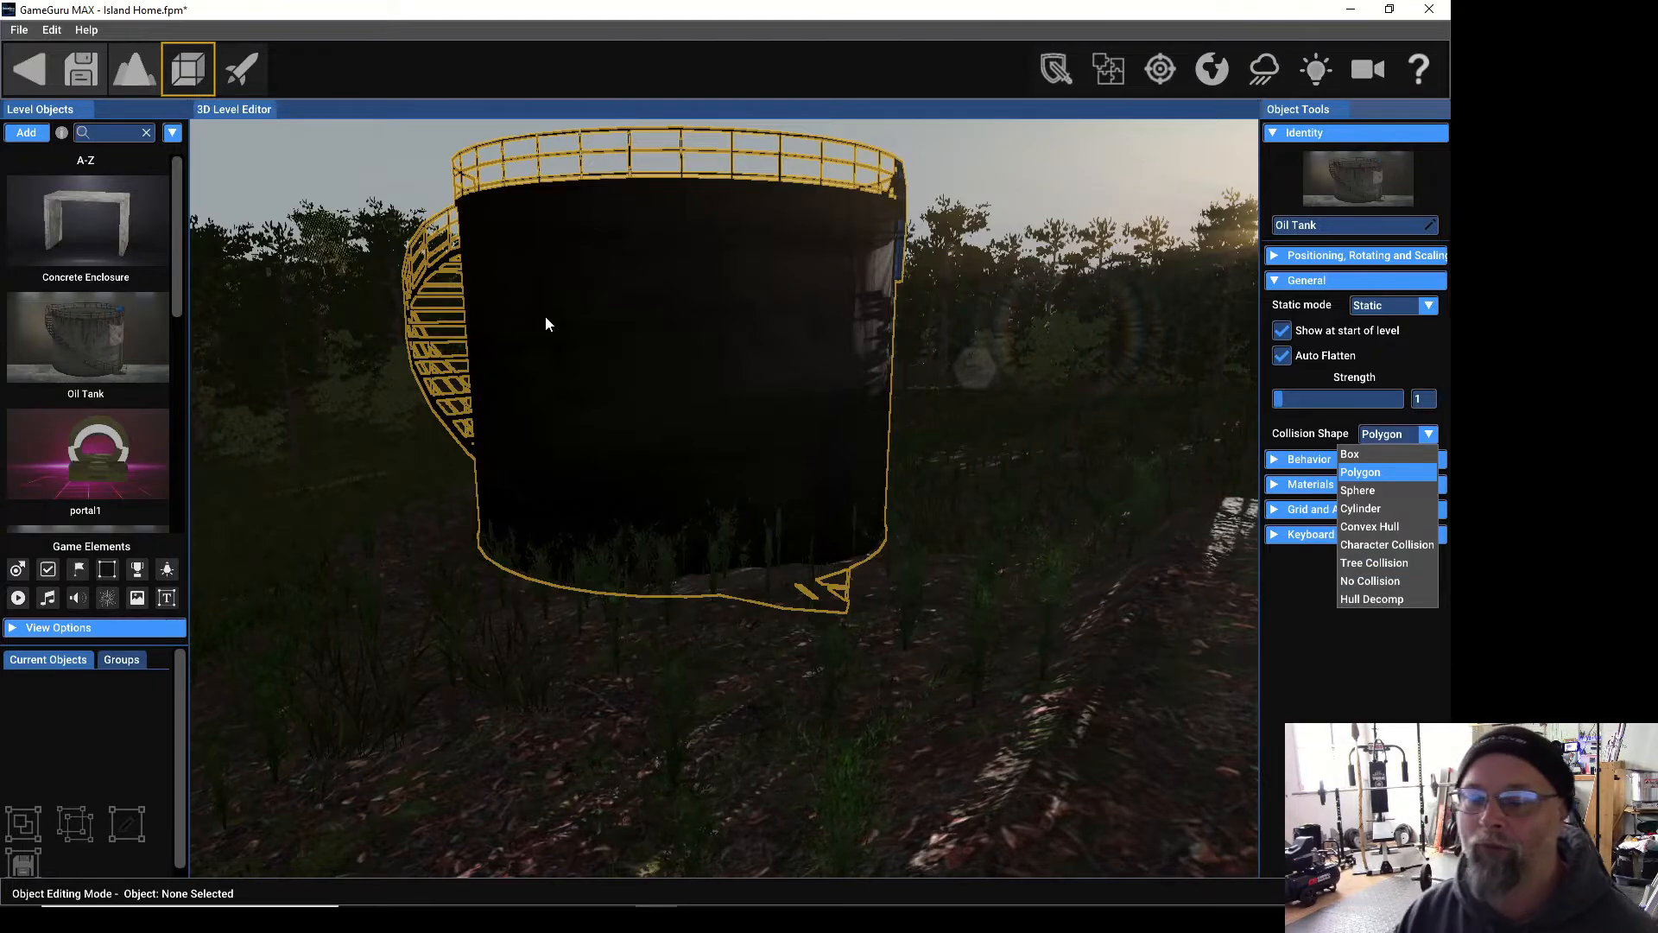
{"action": "left_click", "coordinate": [577, 650]}
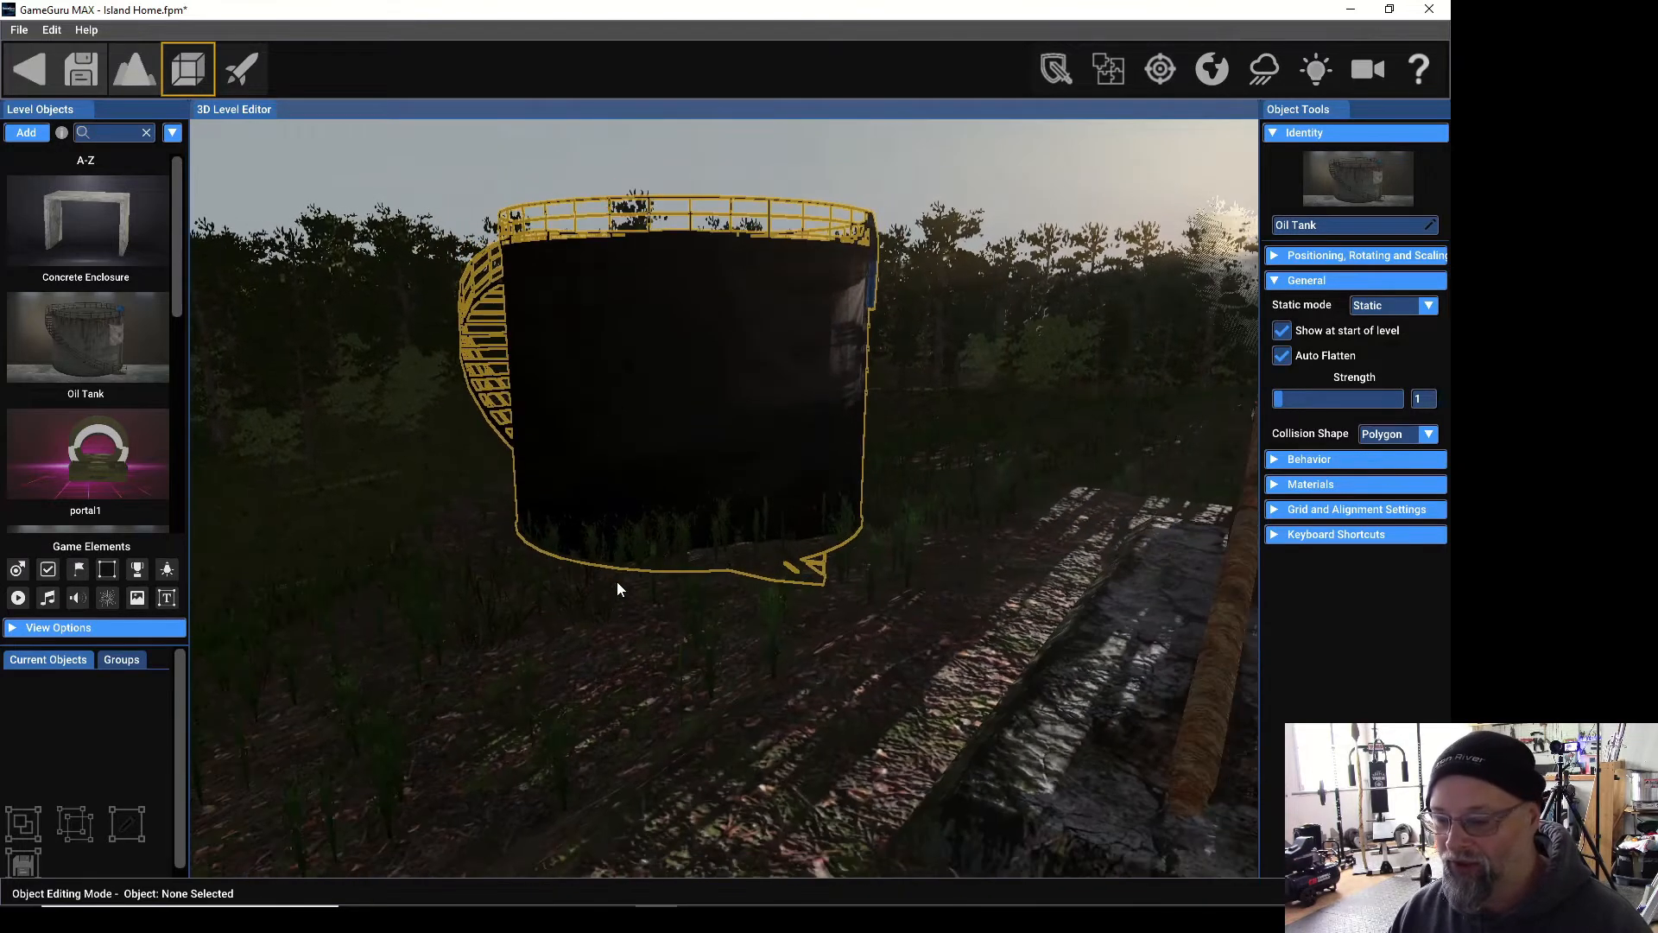
{"action": "mouse_move", "coordinate": [616, 582]}
{"action": "right_mouse_down"}
{"action": "mouse_move", "coordinate": [656, 674]}
{"action": "mouse_move", "coordinate": [691, 484]}
{"action": "mouse_move", "coordinate": [615, 603]}
{"action": "right_mouse_up"}
{"action": "scroll", "coordinate": [516, 682], "scroll_direction": "up", "scroll_amount": 6}
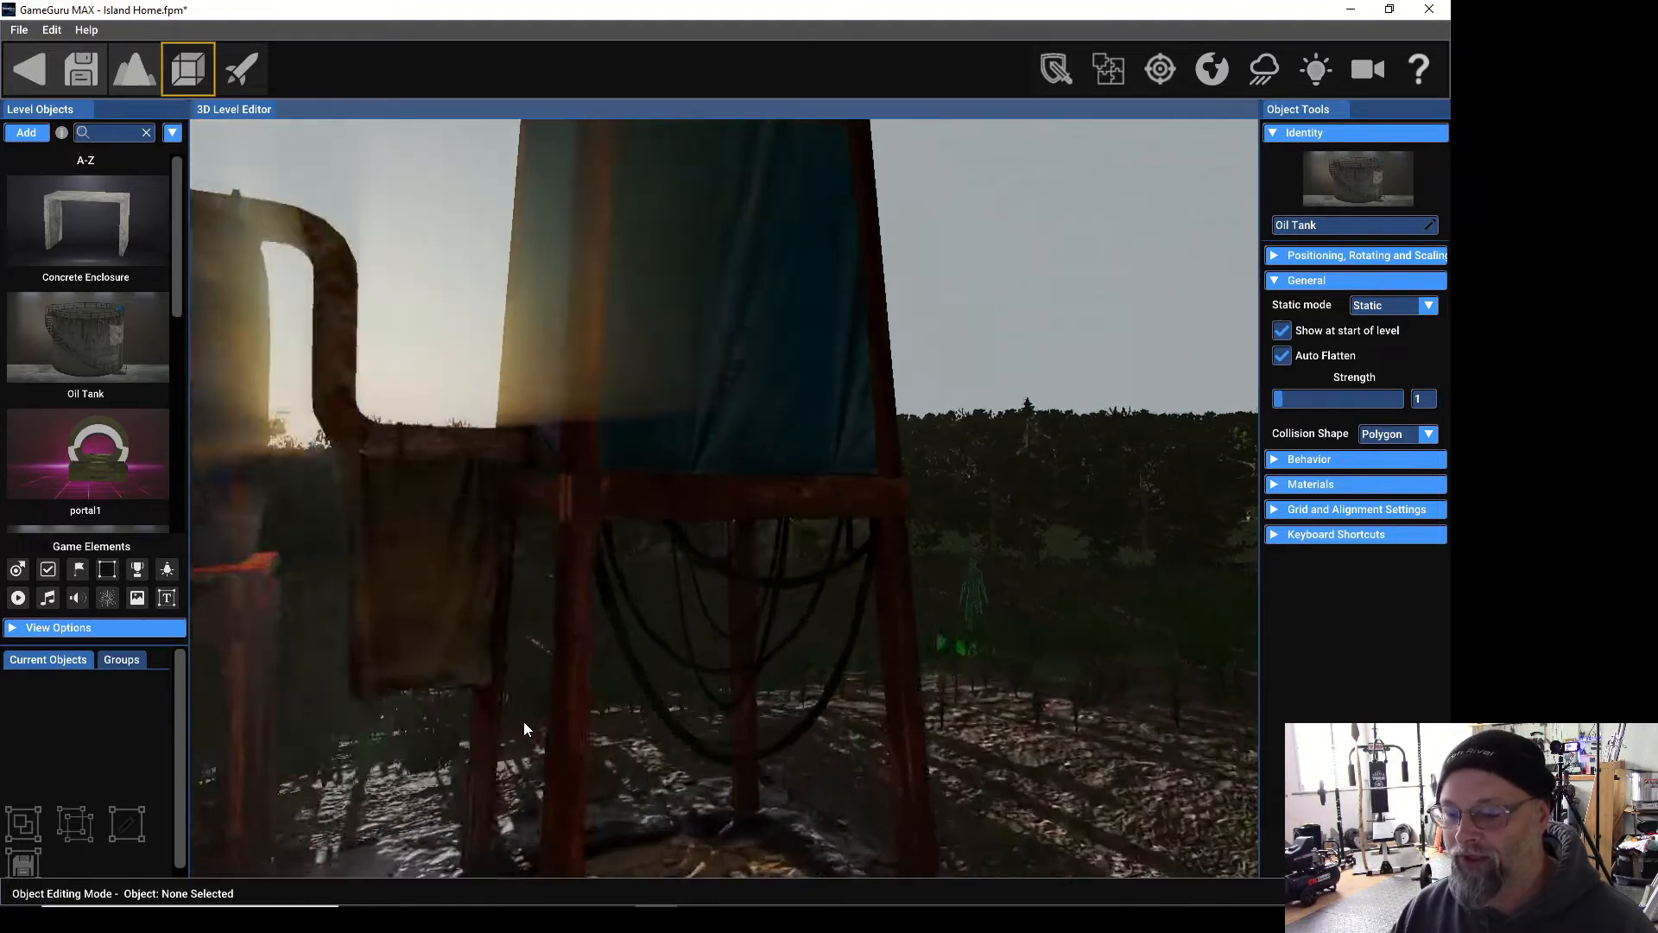
{"action": "scroll", "coordinate": [425, 761], "scroll_direction": "down", "scroll_amount": 5}
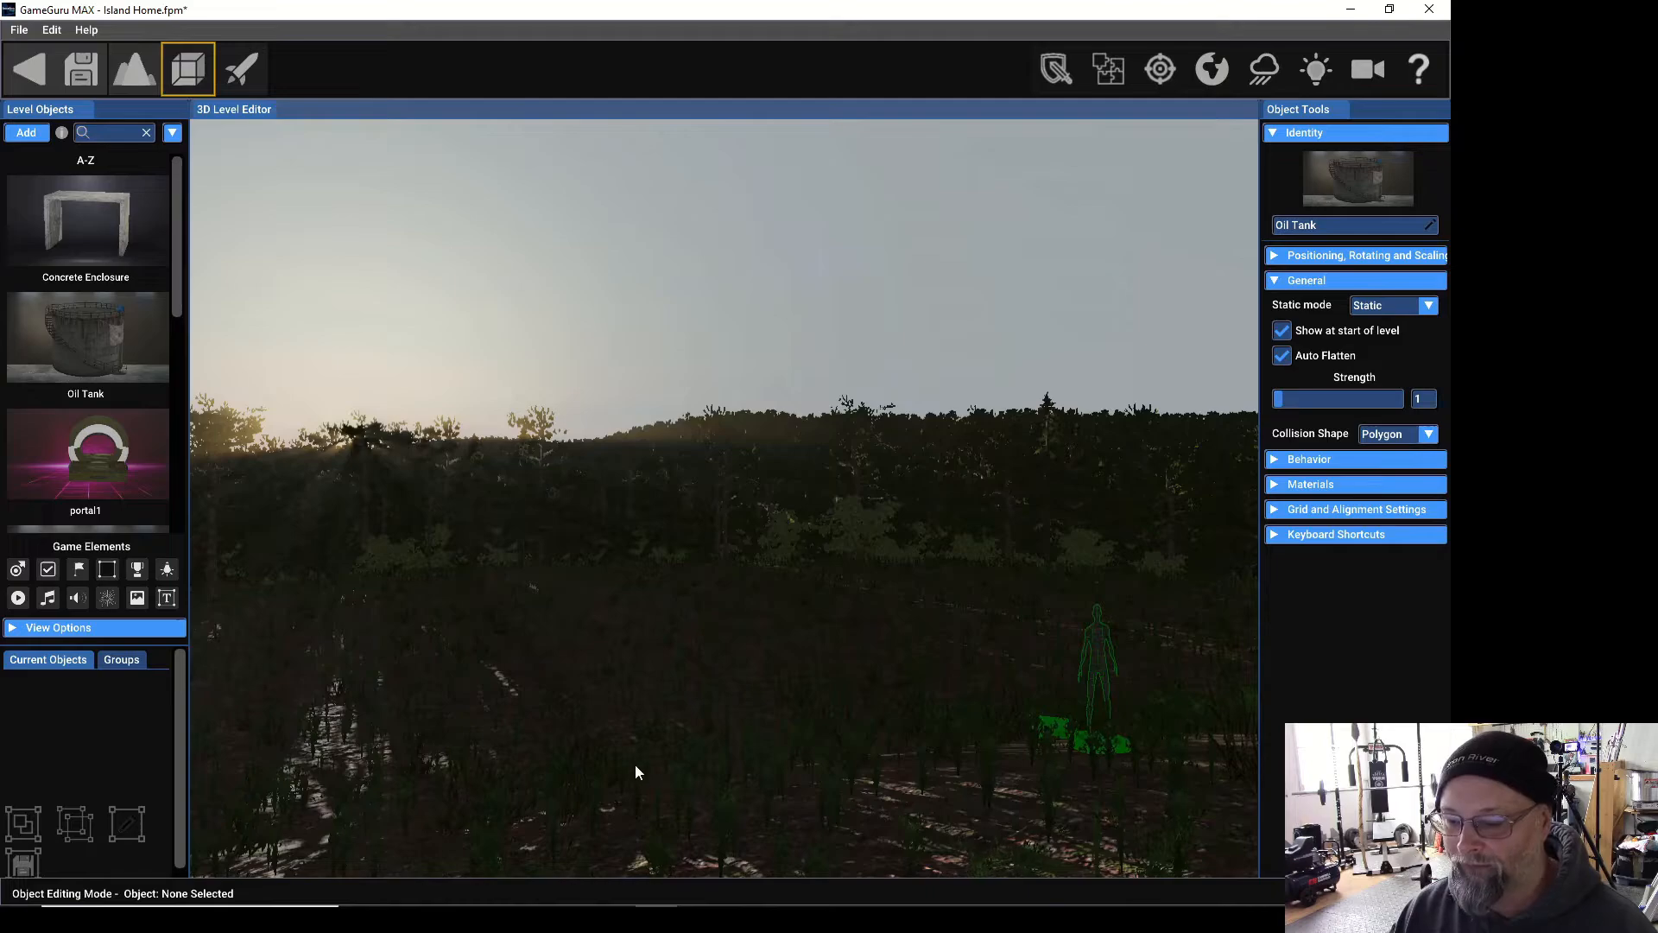
{"action": "right_click_drag", "start_coordinate": [635, 765], "coordinate": [328, 734]}
{"action": "scroll", "coordinate": [599, 720], "scroll_direction": "up", "scroll_amount": 5}
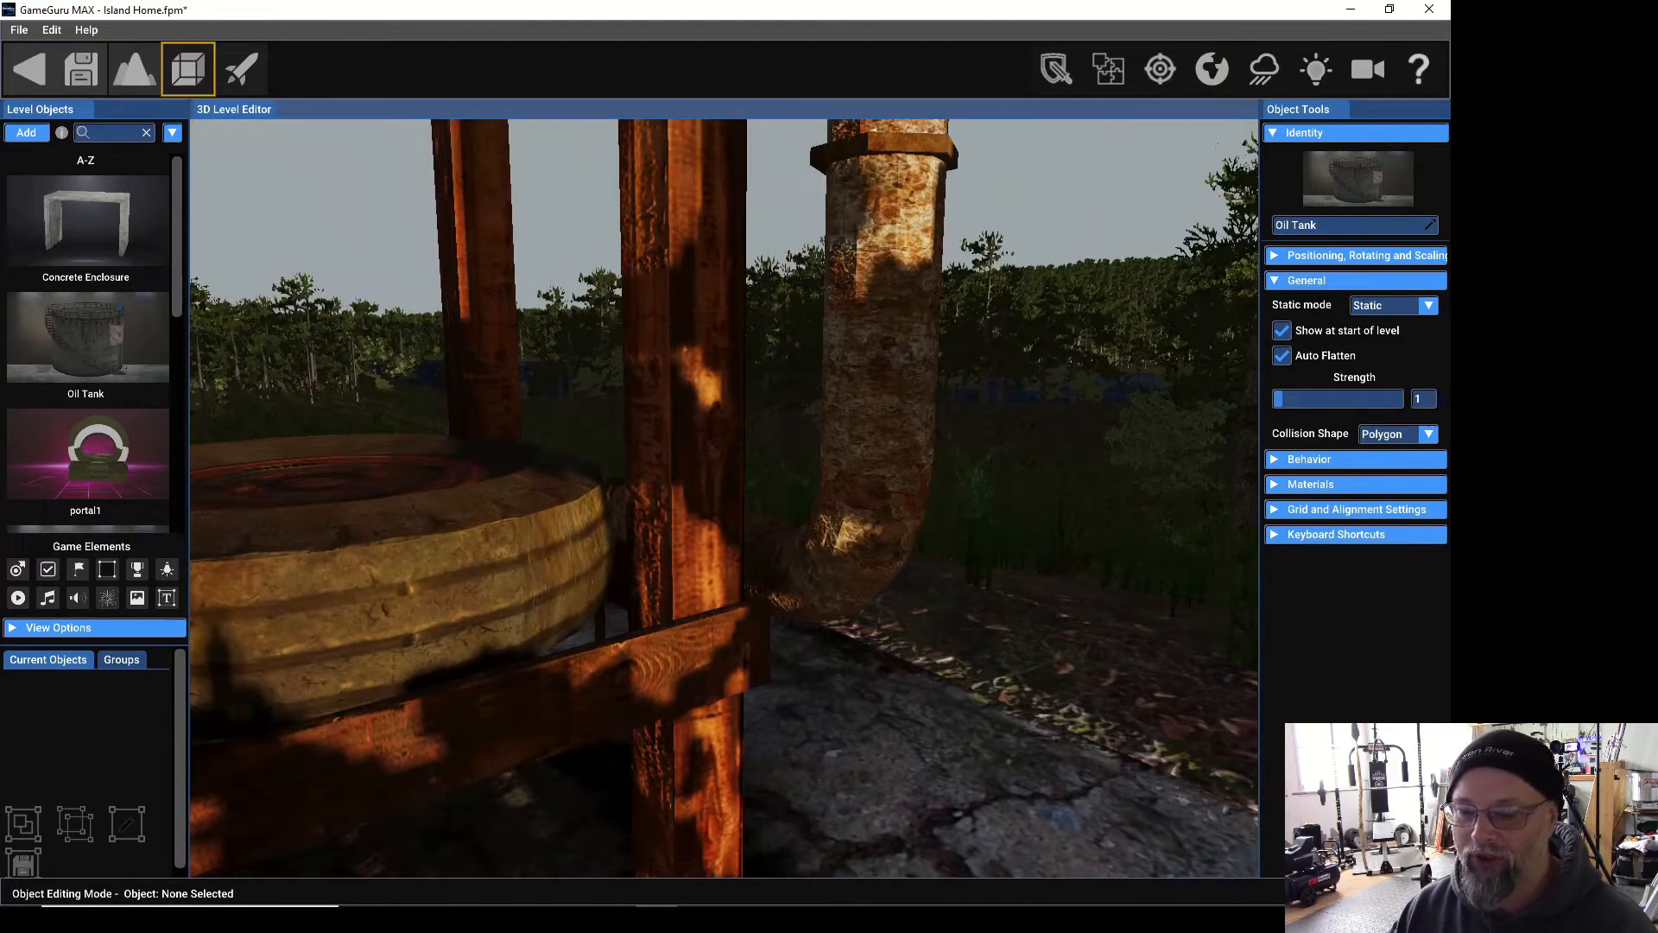
{"action": "scroll", "coordinate": [516, 658], "scroll_direction": "down", "scroll_amount": 8}
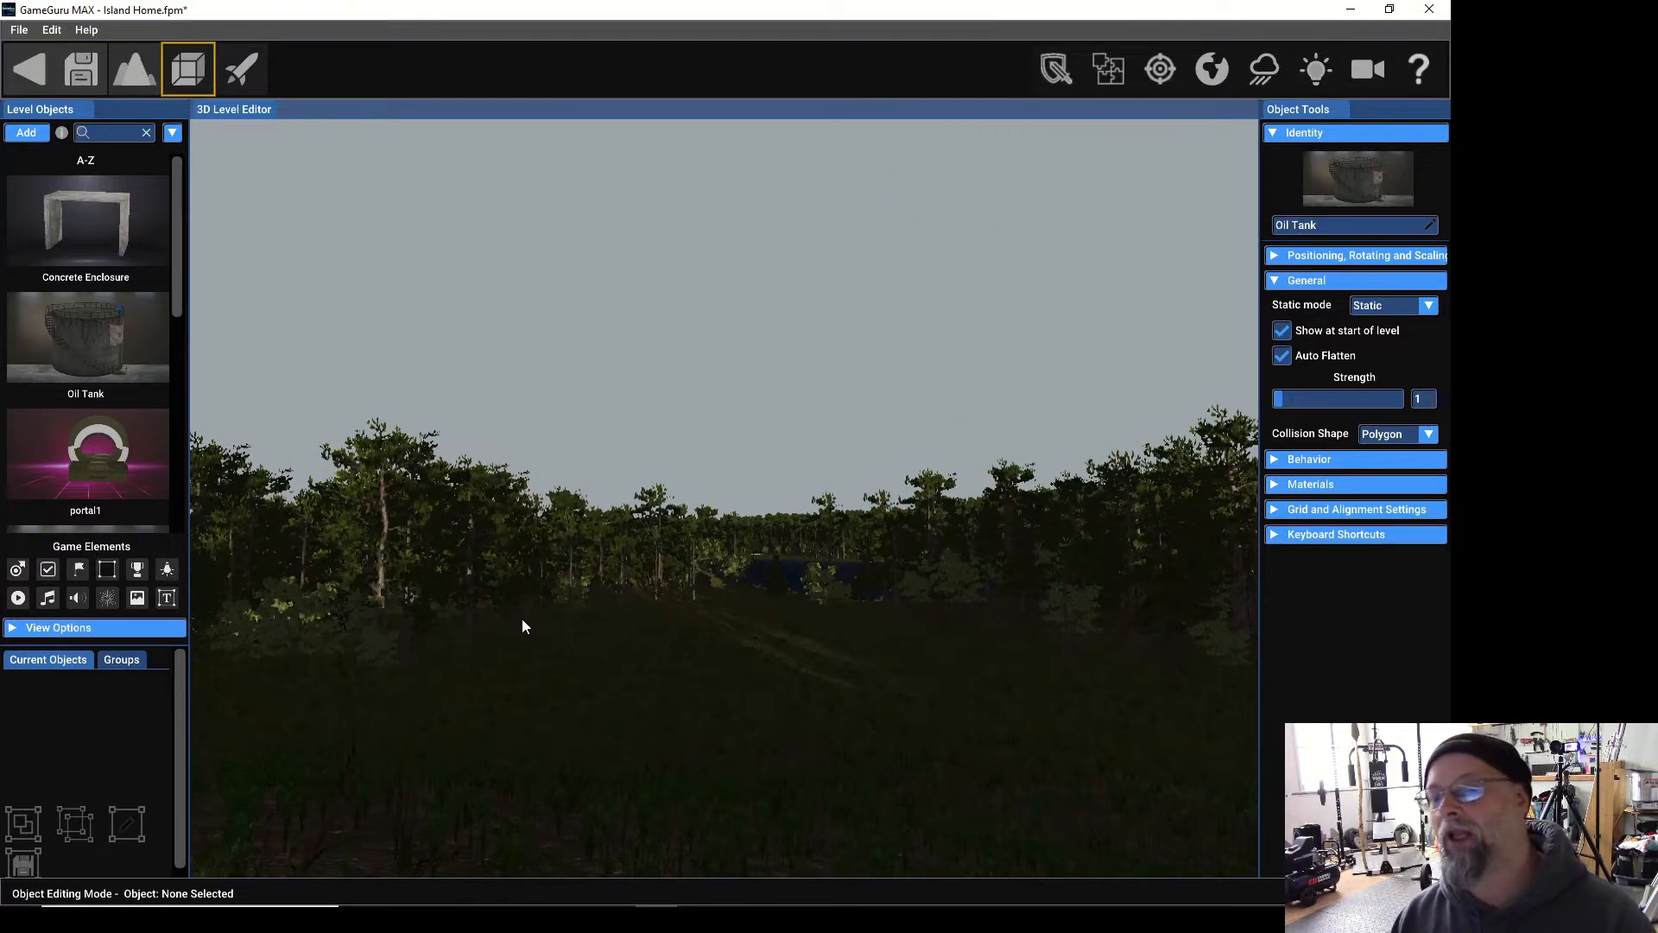
{"action": "right_click_drag", "start_coordinate": [521, 618], "coordinate": [272, 674]}
{"action": "key", "text": "w"}
{"action": "key", "text": "w"}
{"action": "right_click_drag", "start_coordinate": [553, 691], "coordinate": [342, 658]}
{"action": "right_click_drag", "start_coordinate": [553, 656], "coordinate": [691, 633]}
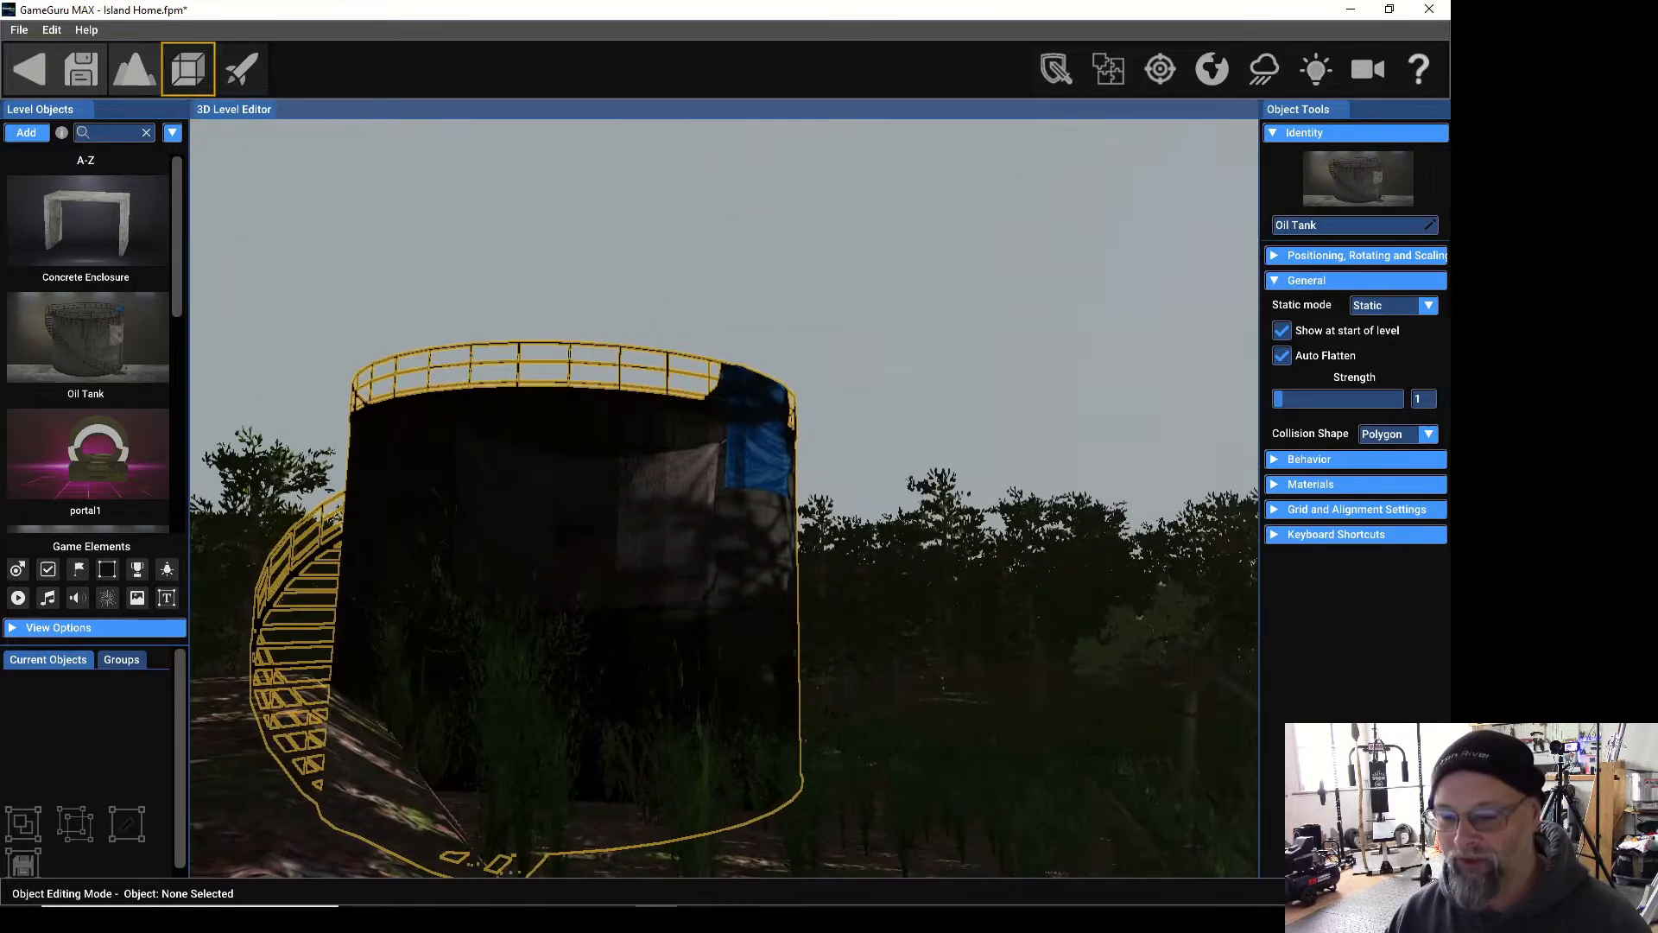
{"action": "key", "text": "s"}
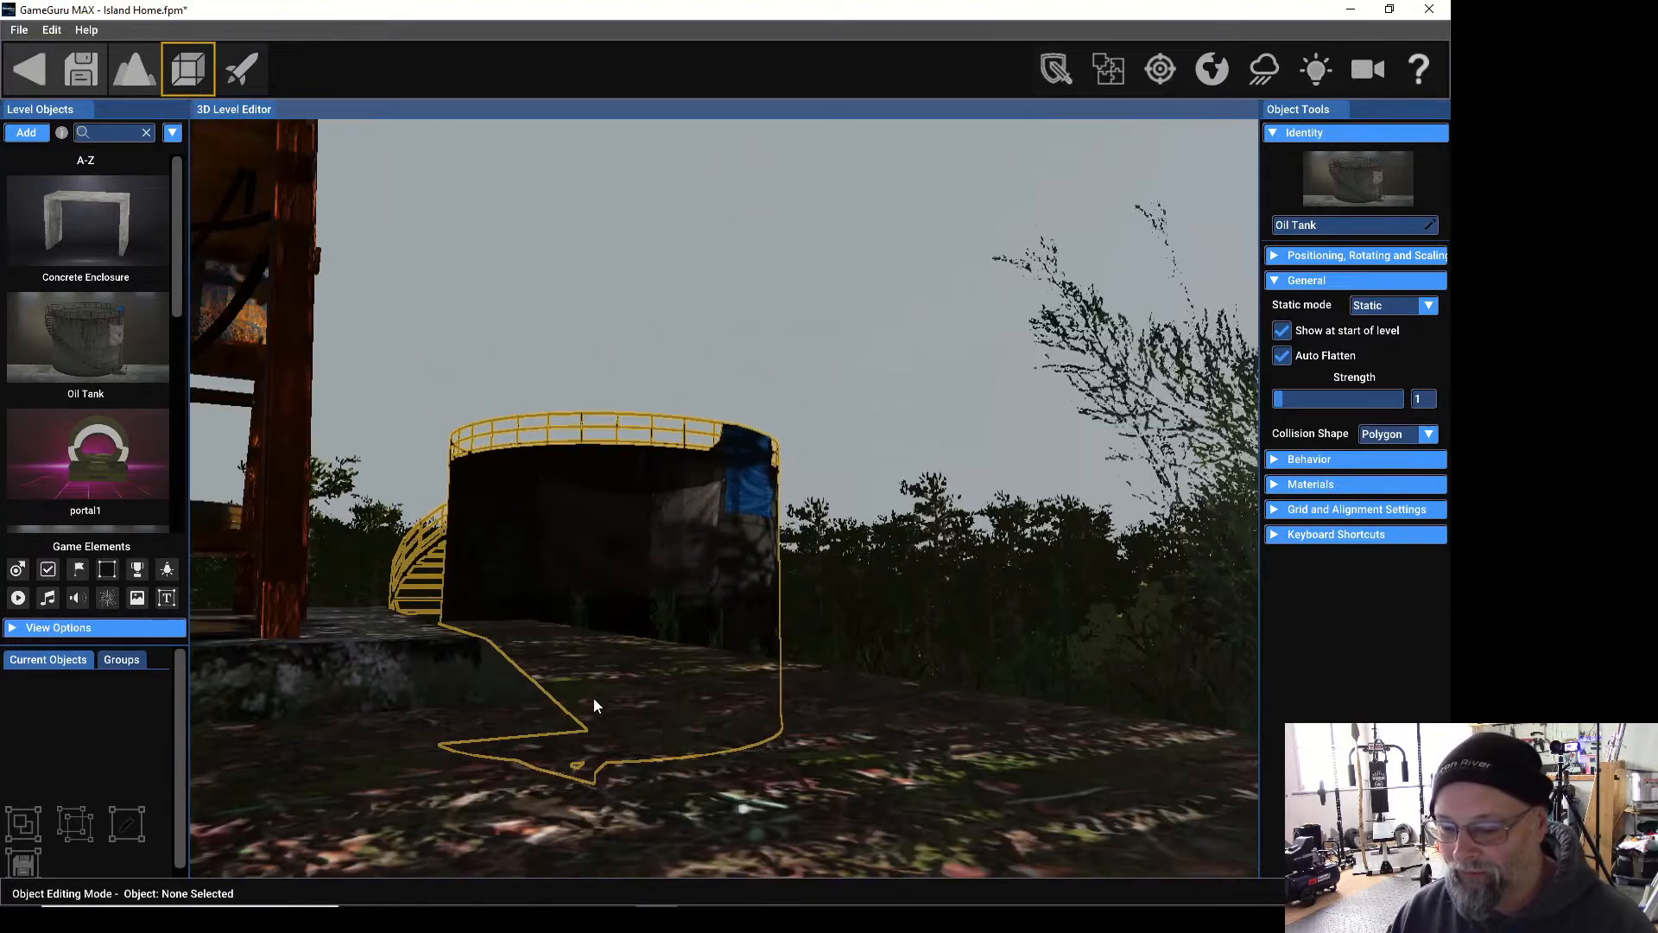
Place a Rusted Structure - Small Hut from the Shanty-town Collection's Structures in the grassy clearing beside the trees.
{"action": "right_click_drag", "start_coordinate": [910, 747], "coordinate": [708, 747]}
{"action": "right_click_drag", "start_coordinate": [1158, 661], "coordinate": [945, 710]}
{"action": "right_click_drag", "start_coordinate": [849, 589], "coordinate": [550, 445]}
{"action": "key", "text": "w"}
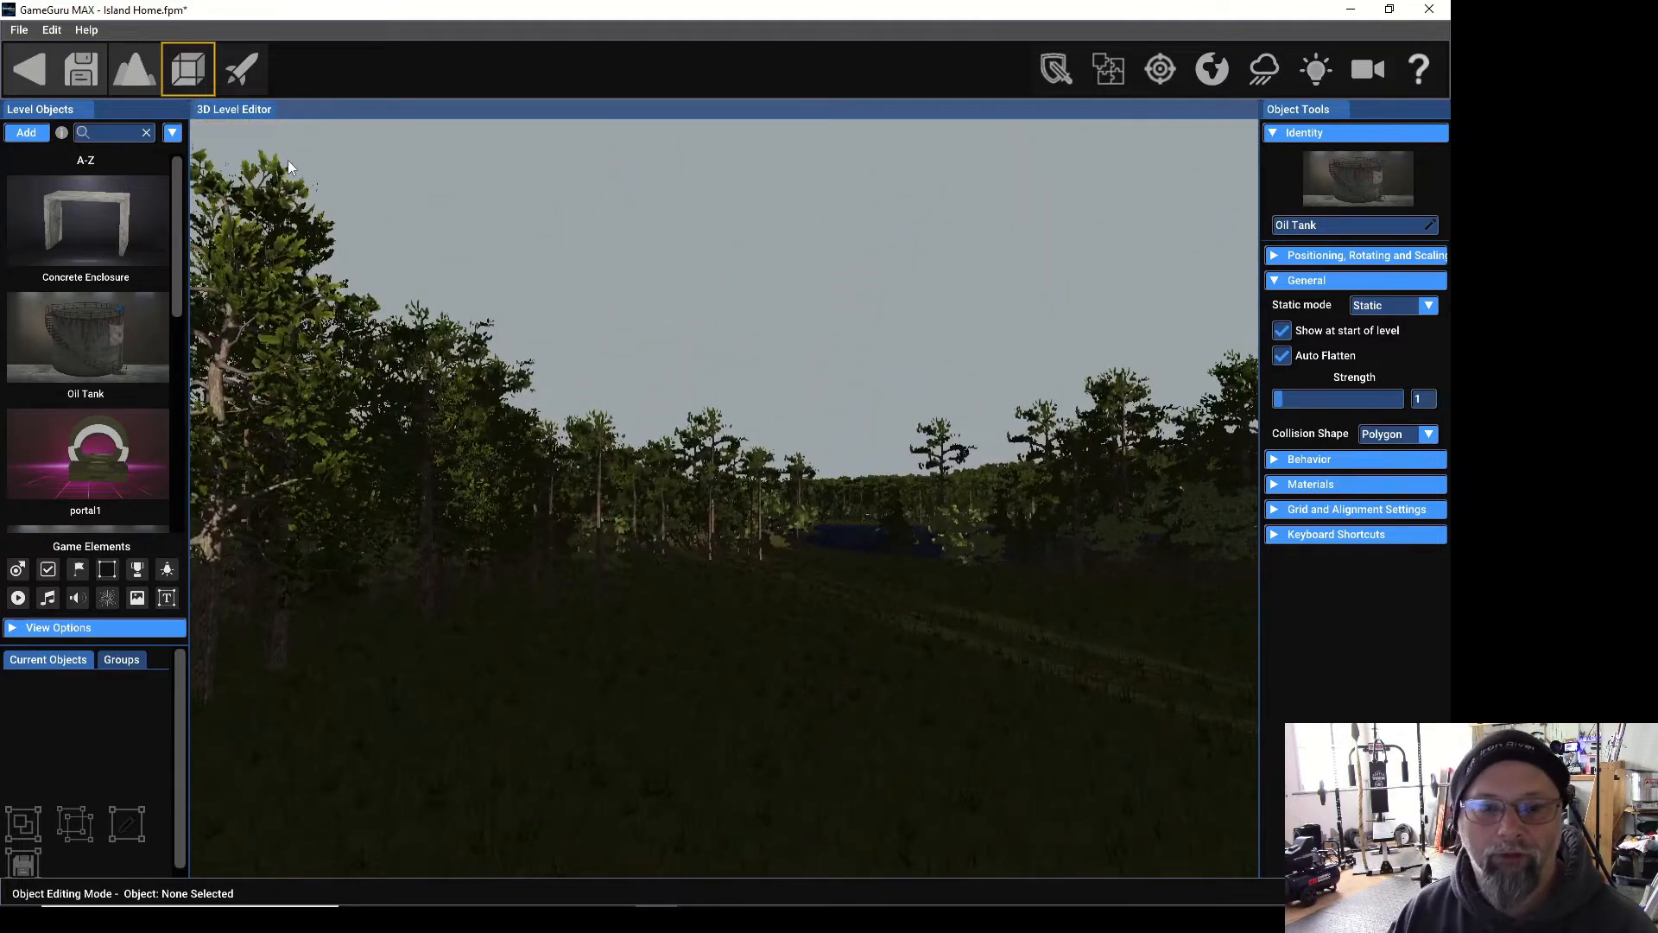
{"action": "left_click", "coordinate": [26, 135]}
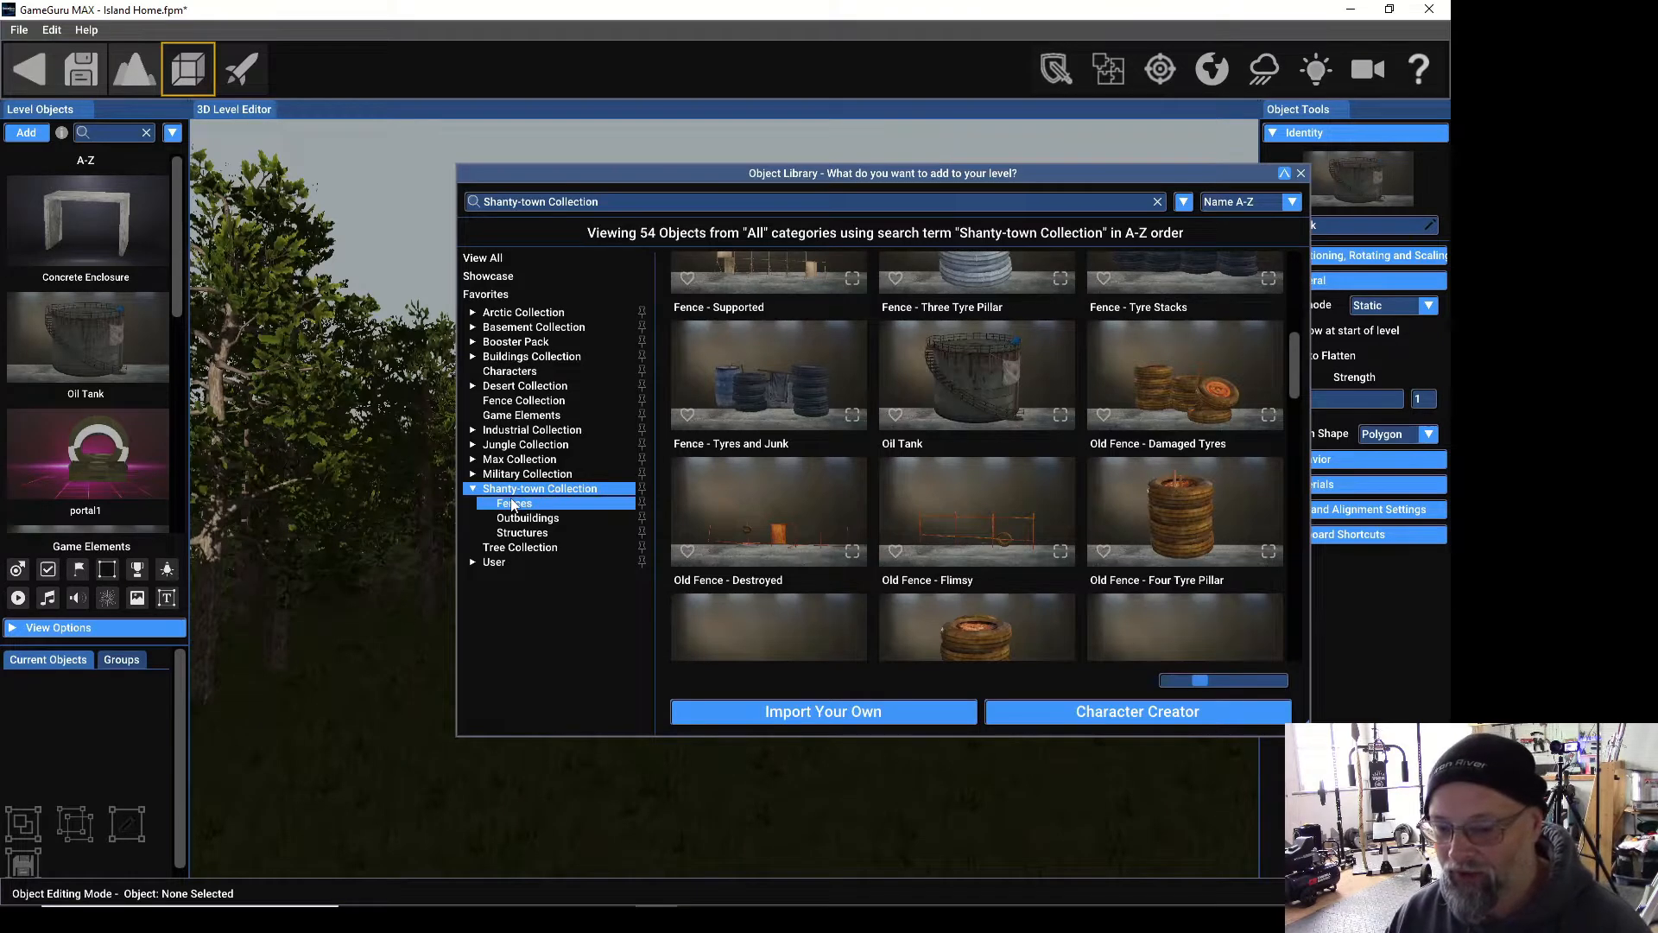
{"action": "left_click", "coordinate": [530, 520]}
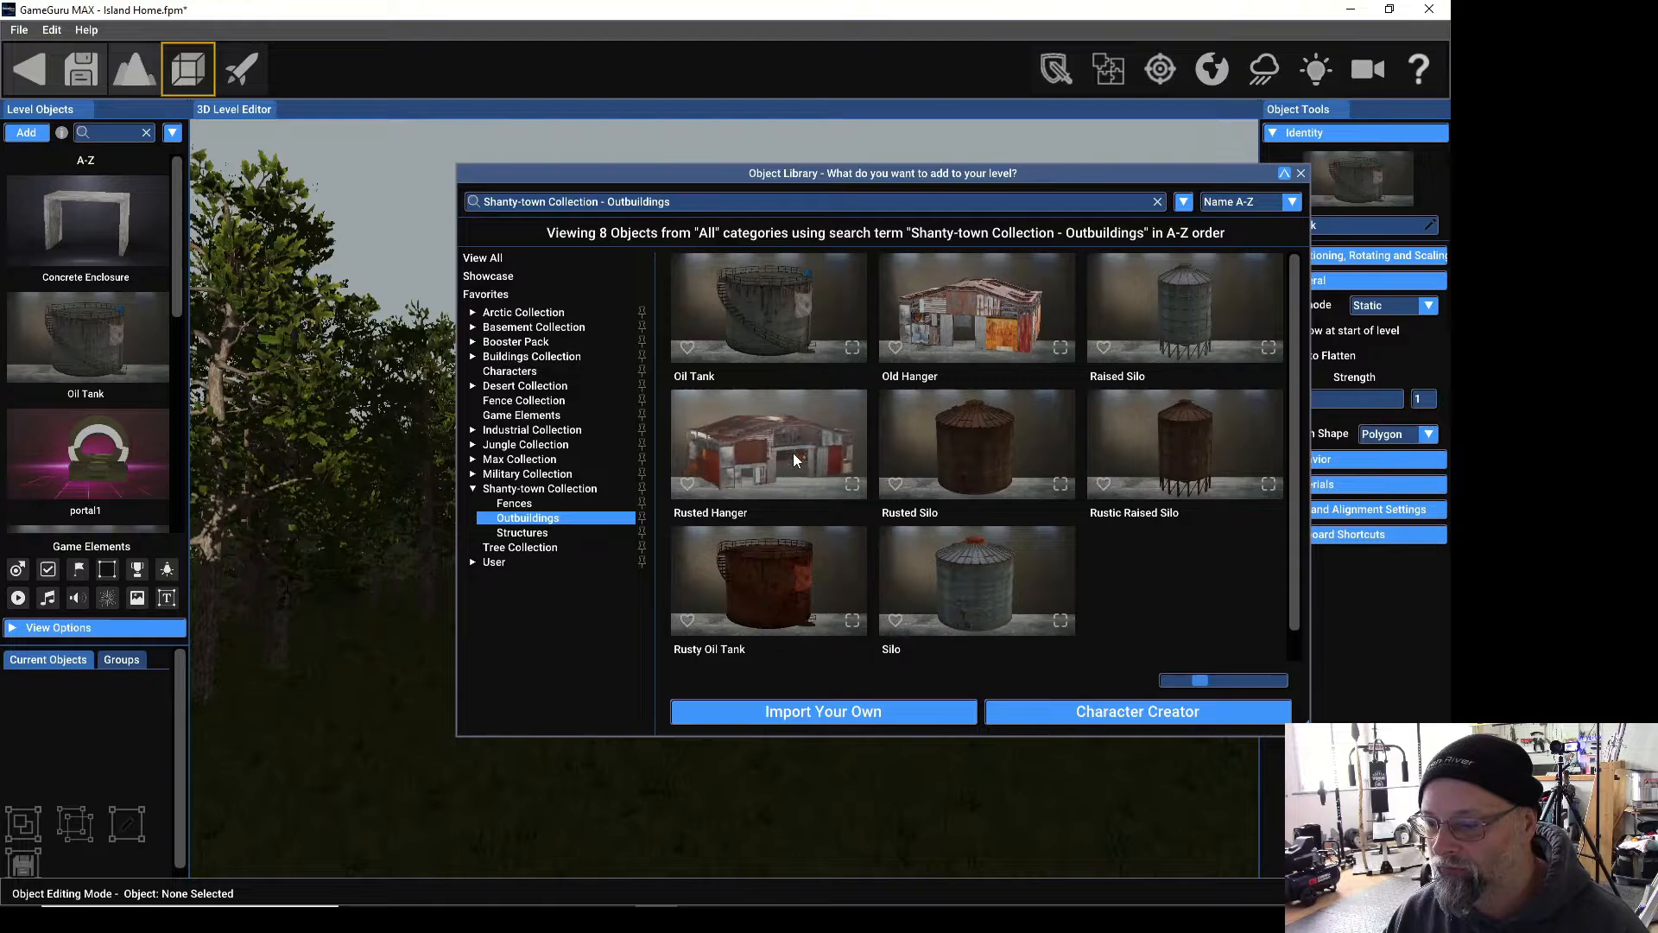
{"action": "left_click", "coordinate": [537, 535]}
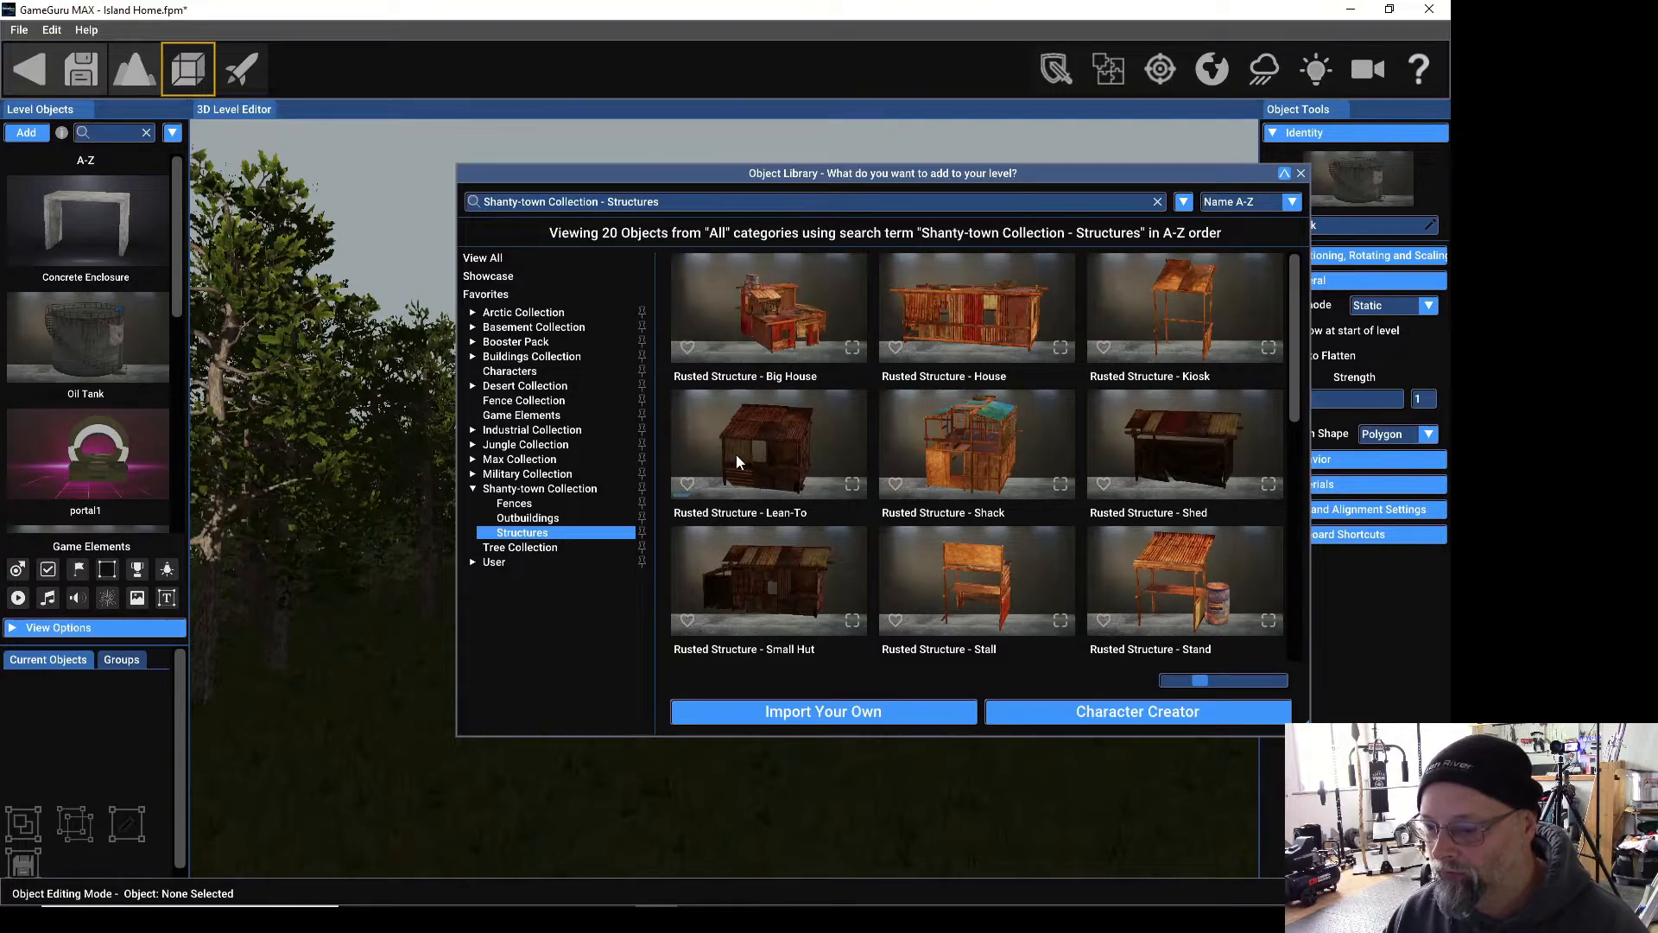
{"action": "scroll", "coordinate": [765, 471], "scroll_direction": "down", "scroll_amount": 2}
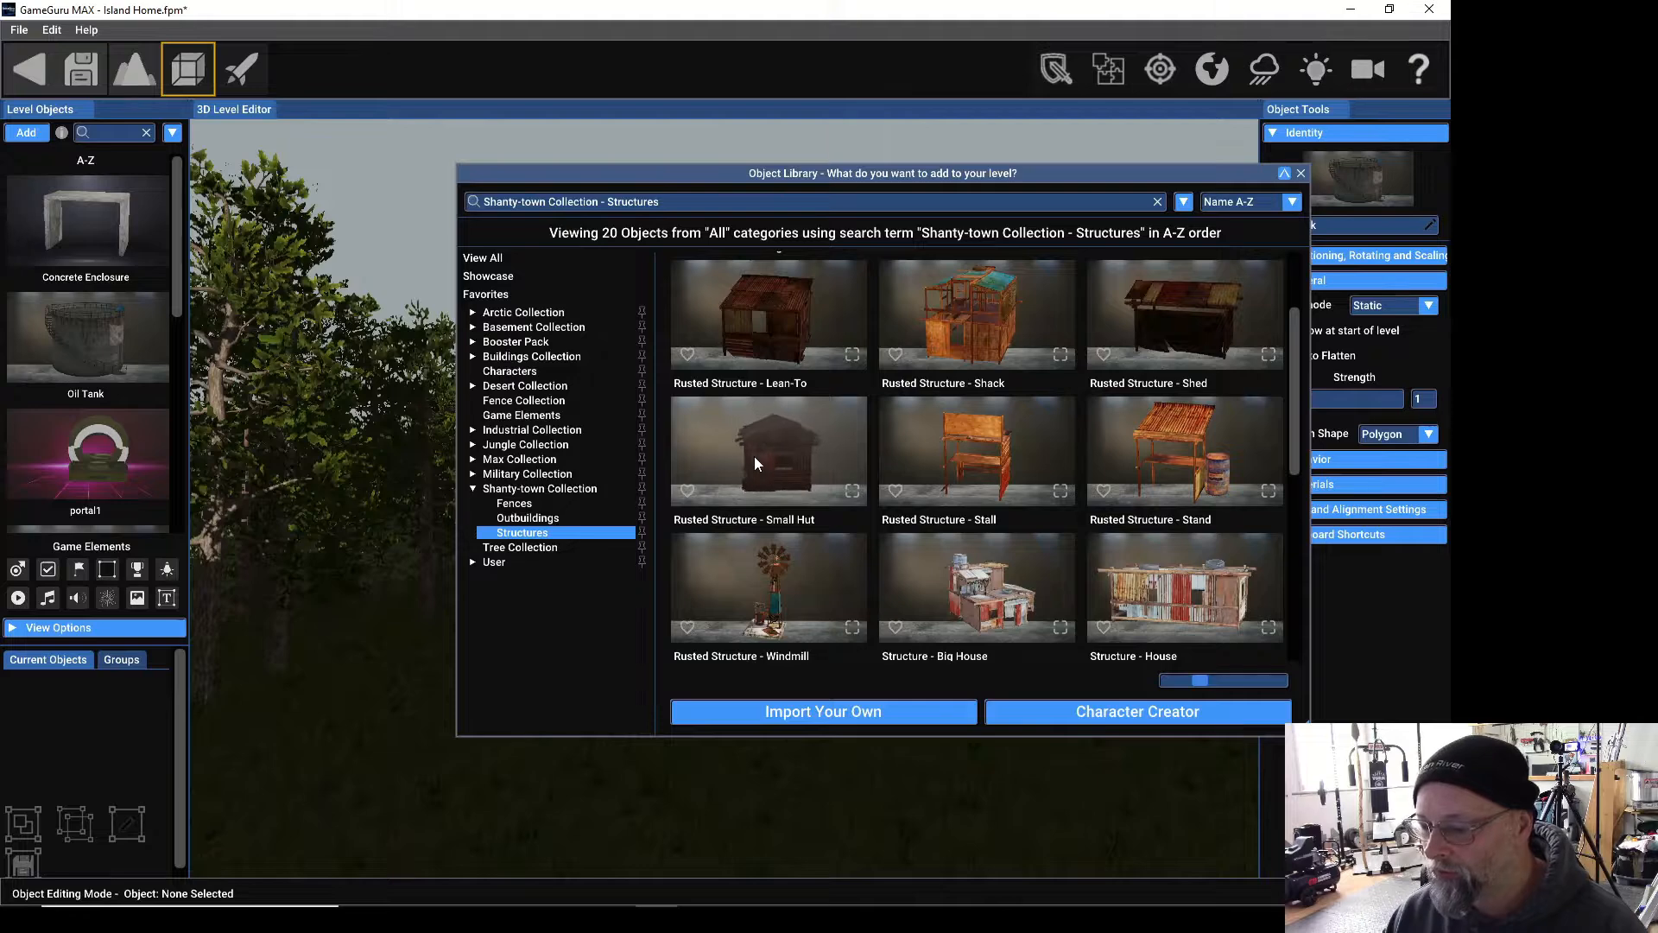
{"action": "left_click", "coordinate": [754, 456]}
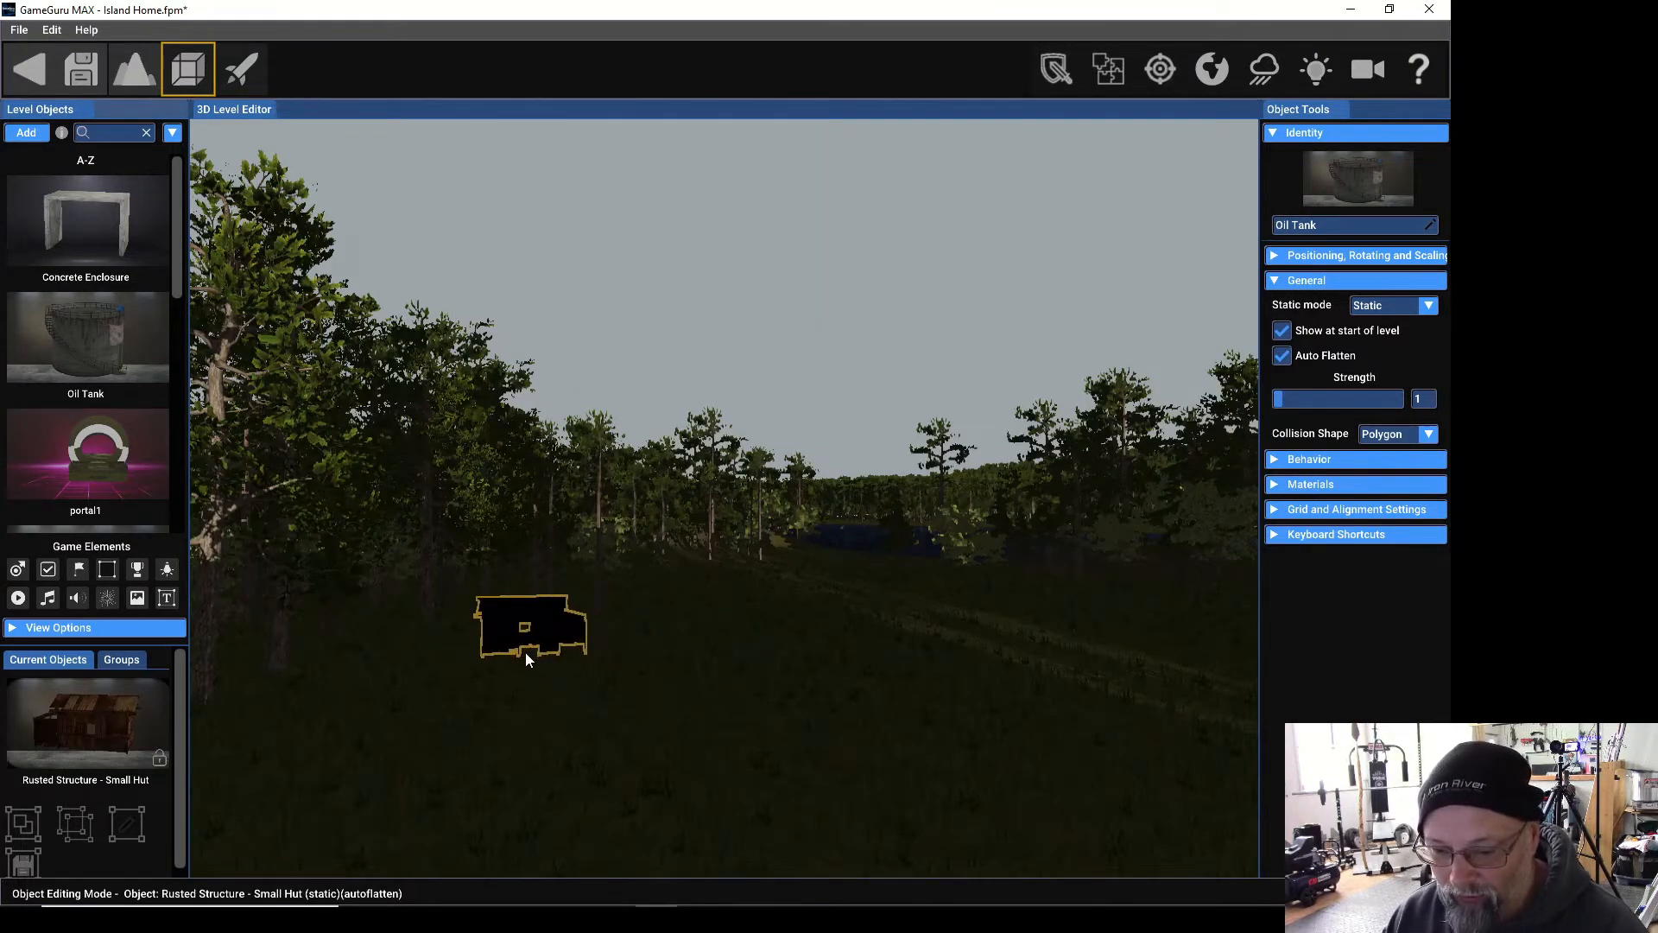
{"action": "left_click", "coordinate": [525, 658]}
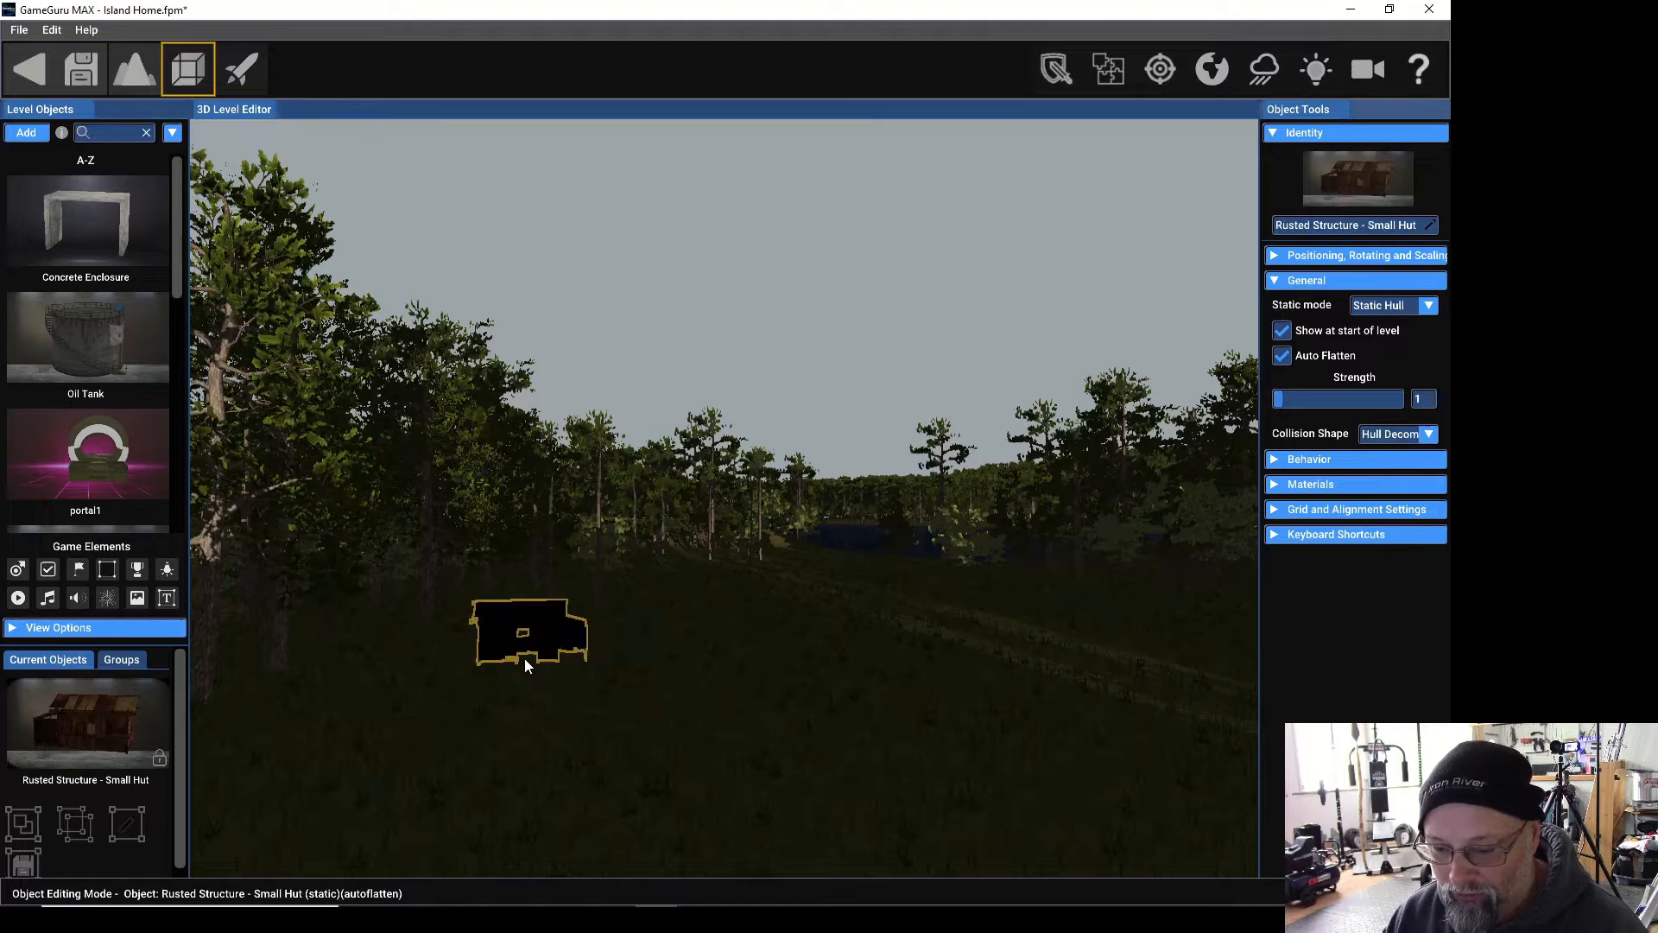
Place a second Rusted Structure - Small Hut across the dirt track, in front of the trees near the water.
{"action": "mouse_move", "coordinate": [870, 613]}
{"action": "right_mouse_down"}
{"action": "mouse_move", "coordinate": [907, 614]}
{"action": "mouse_move", "coordinate": [860, 616]}
{"action": "right_mouse_up"}
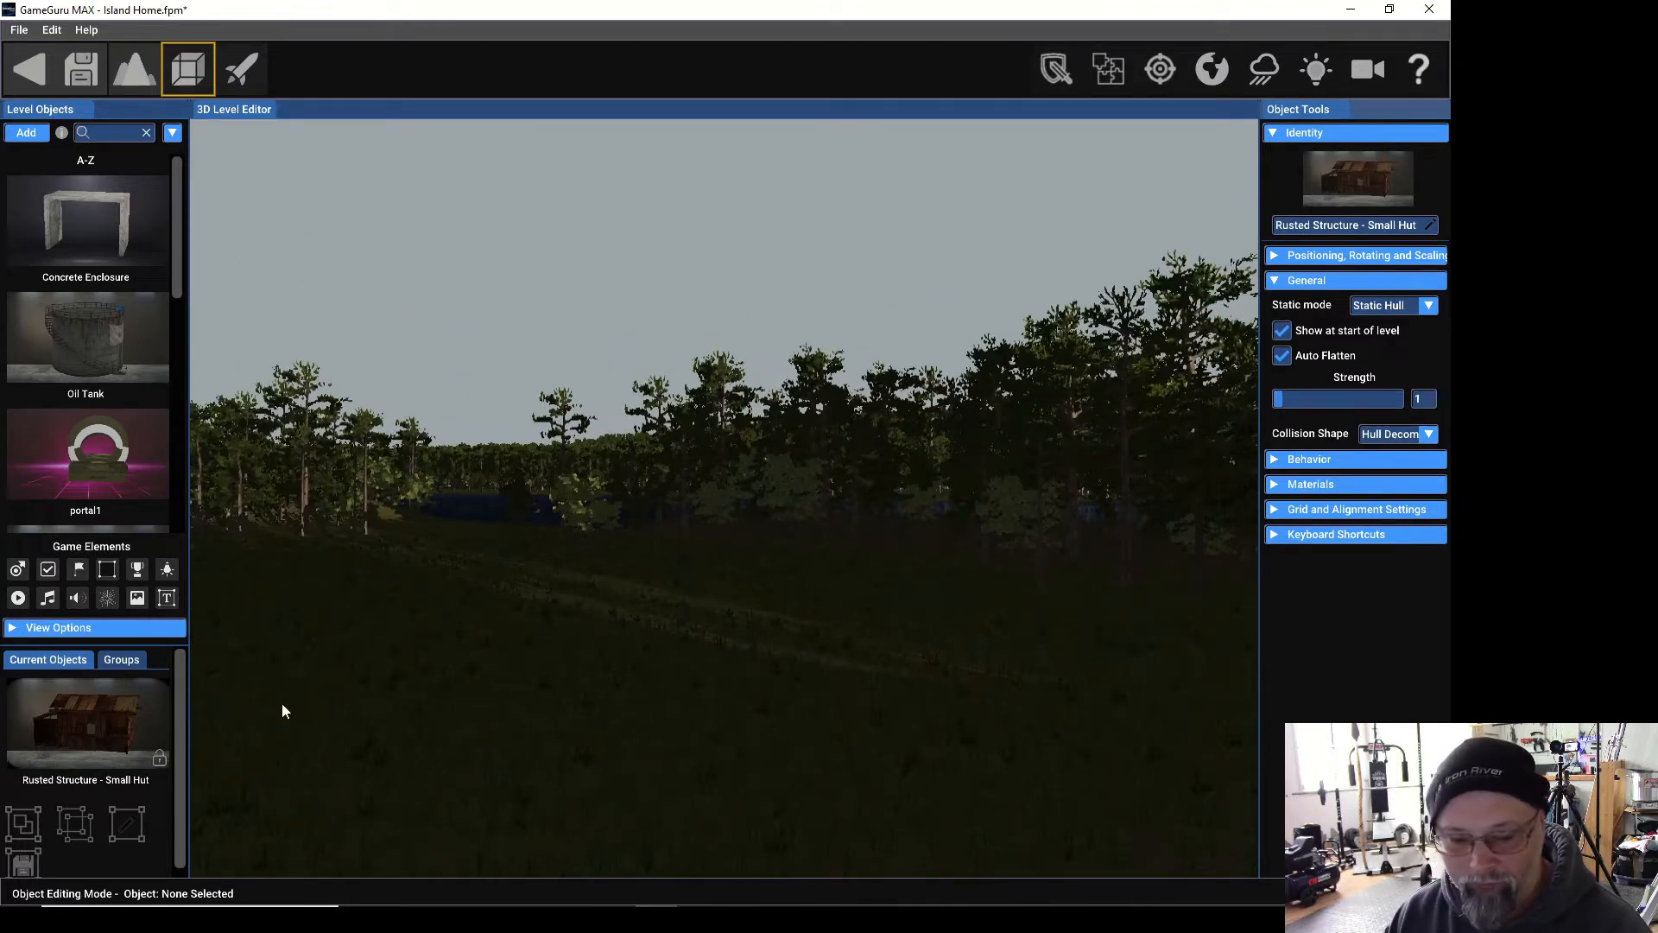
{"action": "left_click", "coordinate": [91, 710]}
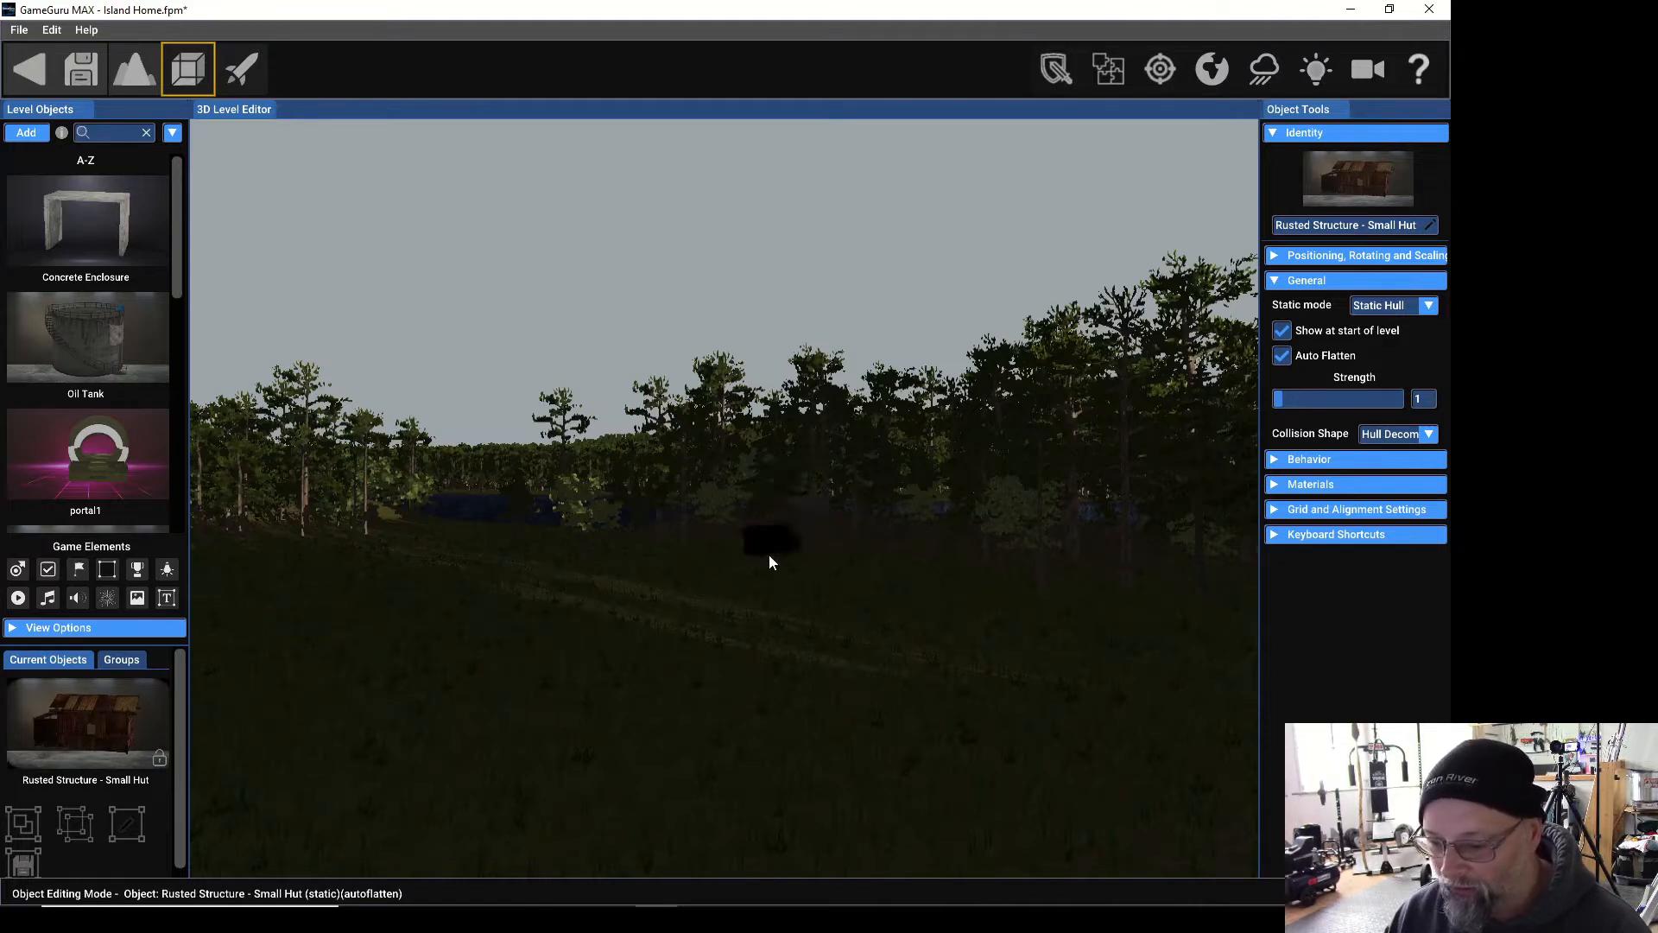
{"action": "left_click", "coordinate": [768, 561]}
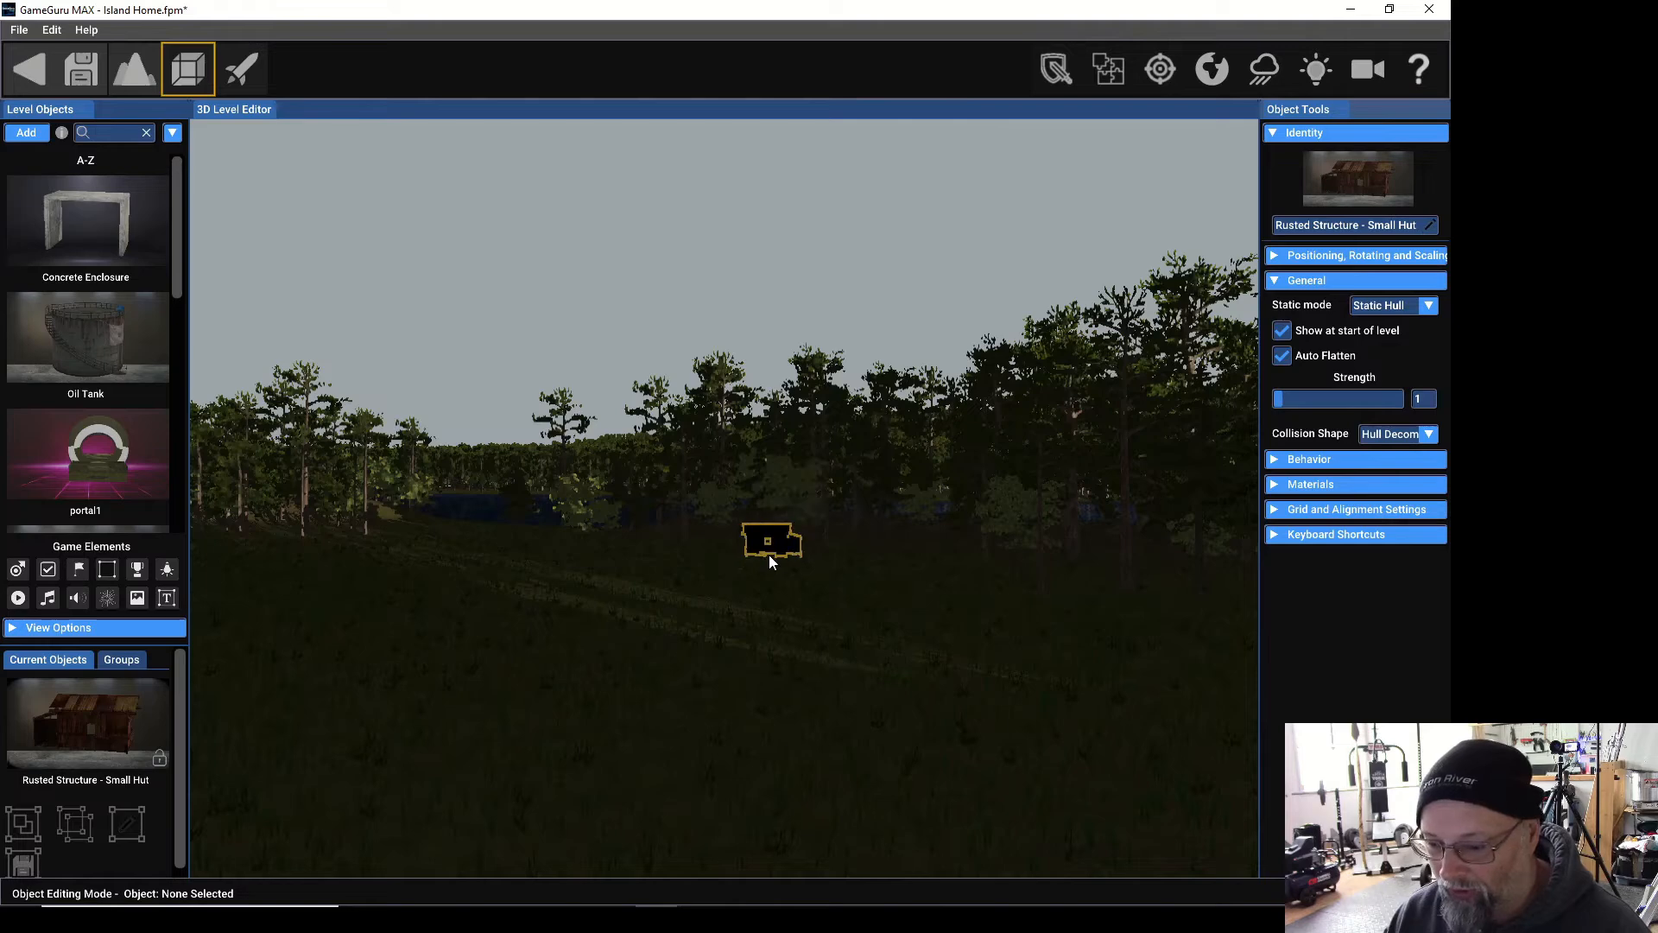
Place a third Rusted Structure - Small Hut past the end of the tree cluster and rotate it slightly.
{"action": "right_click_drag", "start_coordinate": [848, 577], "coordinate": [1037, 614]}
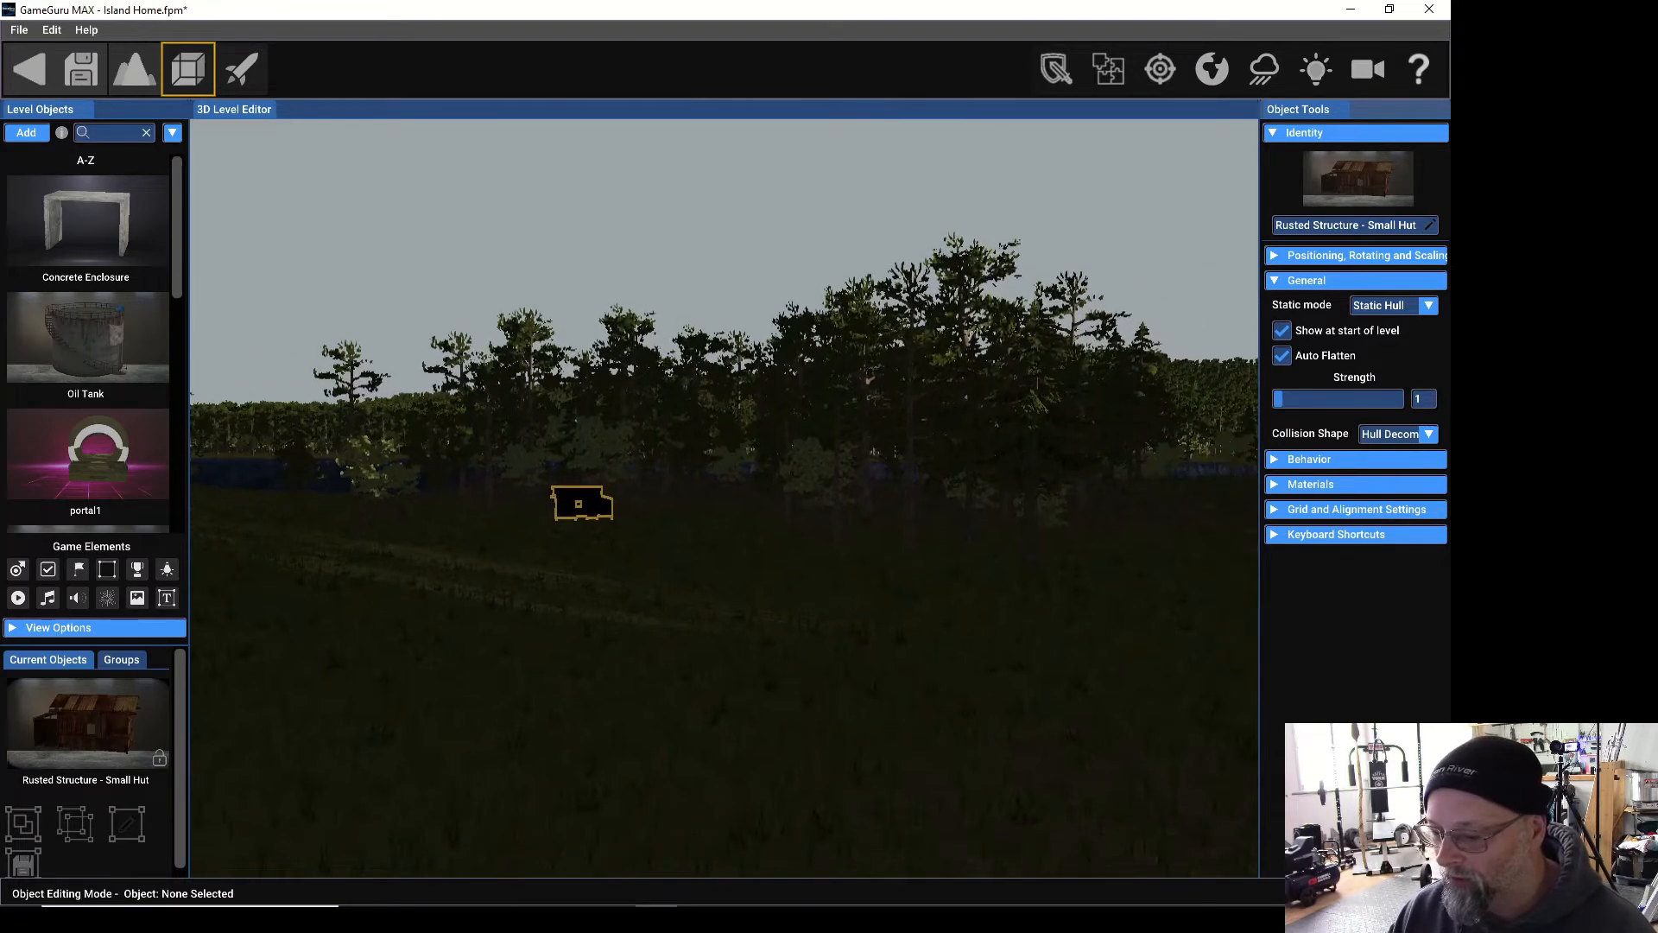
{"action": "left_click", "coordinate": [82, 717]}
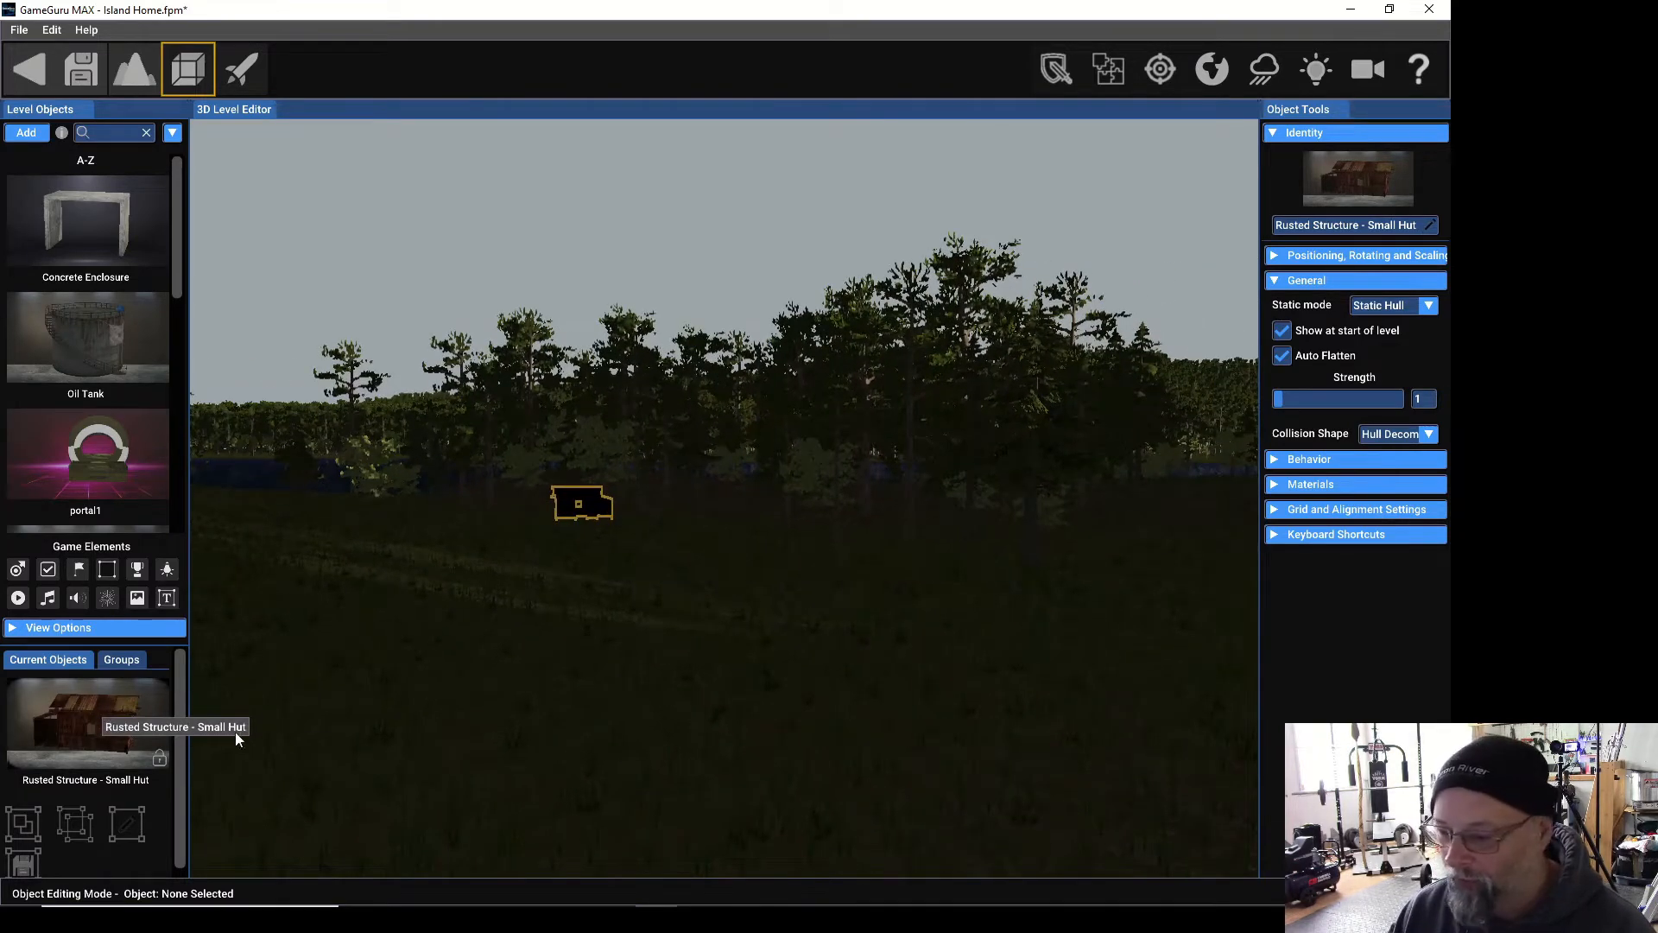
{"action": "left_click", "coordinate": [1142, 535]}
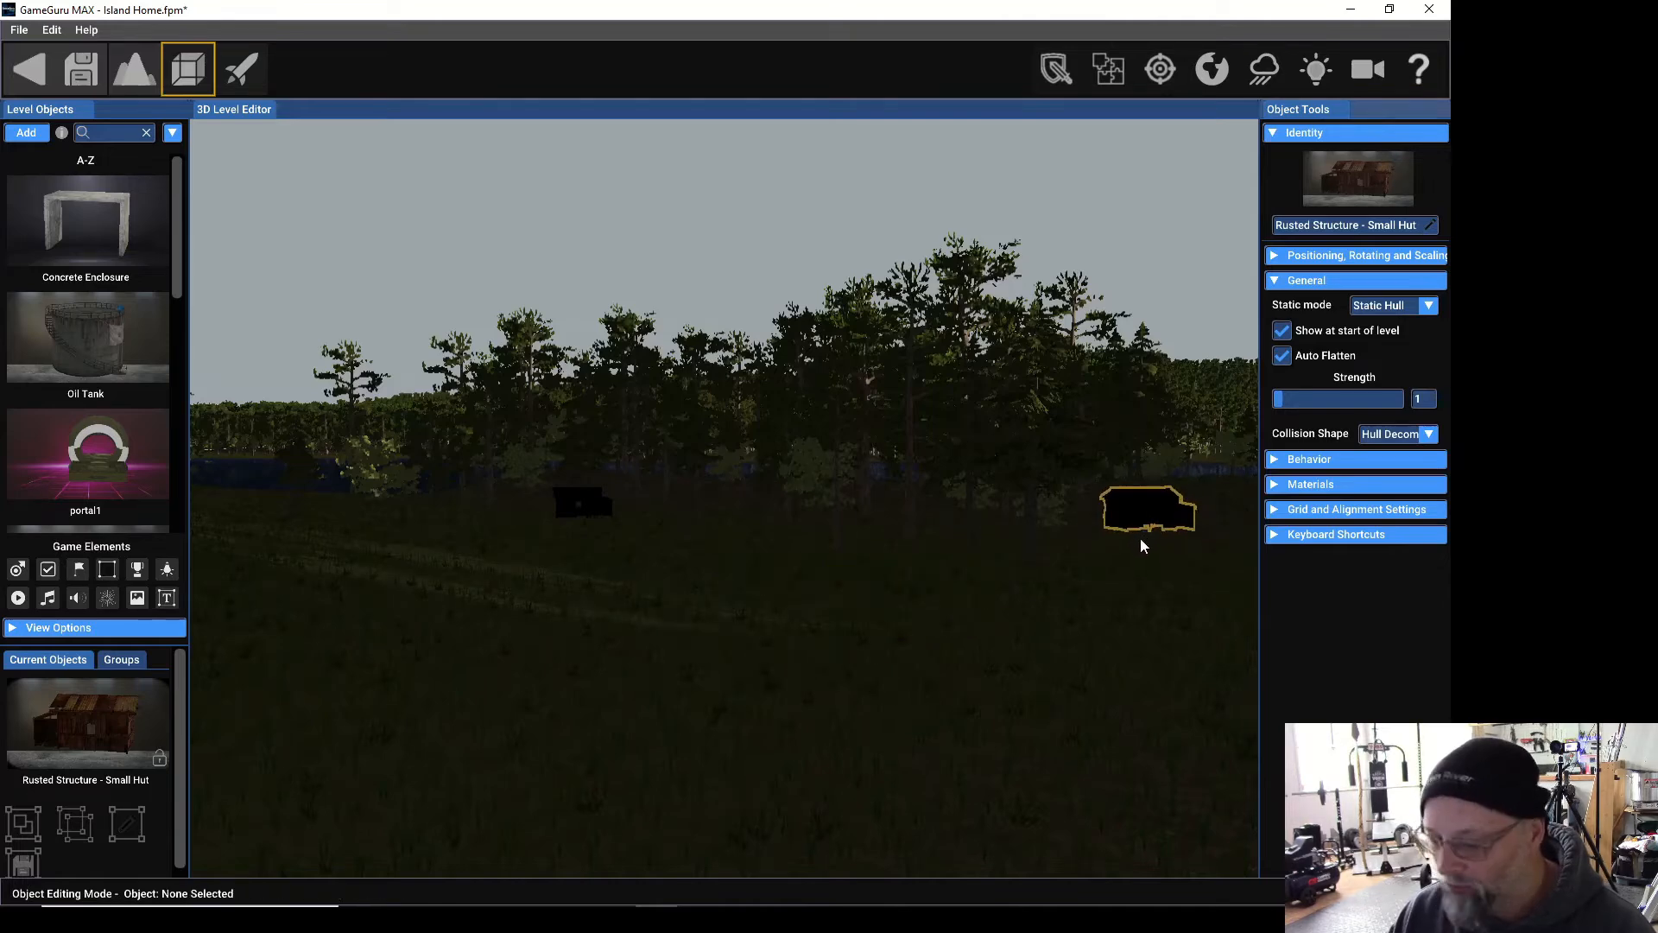
{"action": "key", "text": "r"}
{"action": "key", "text": "r"}
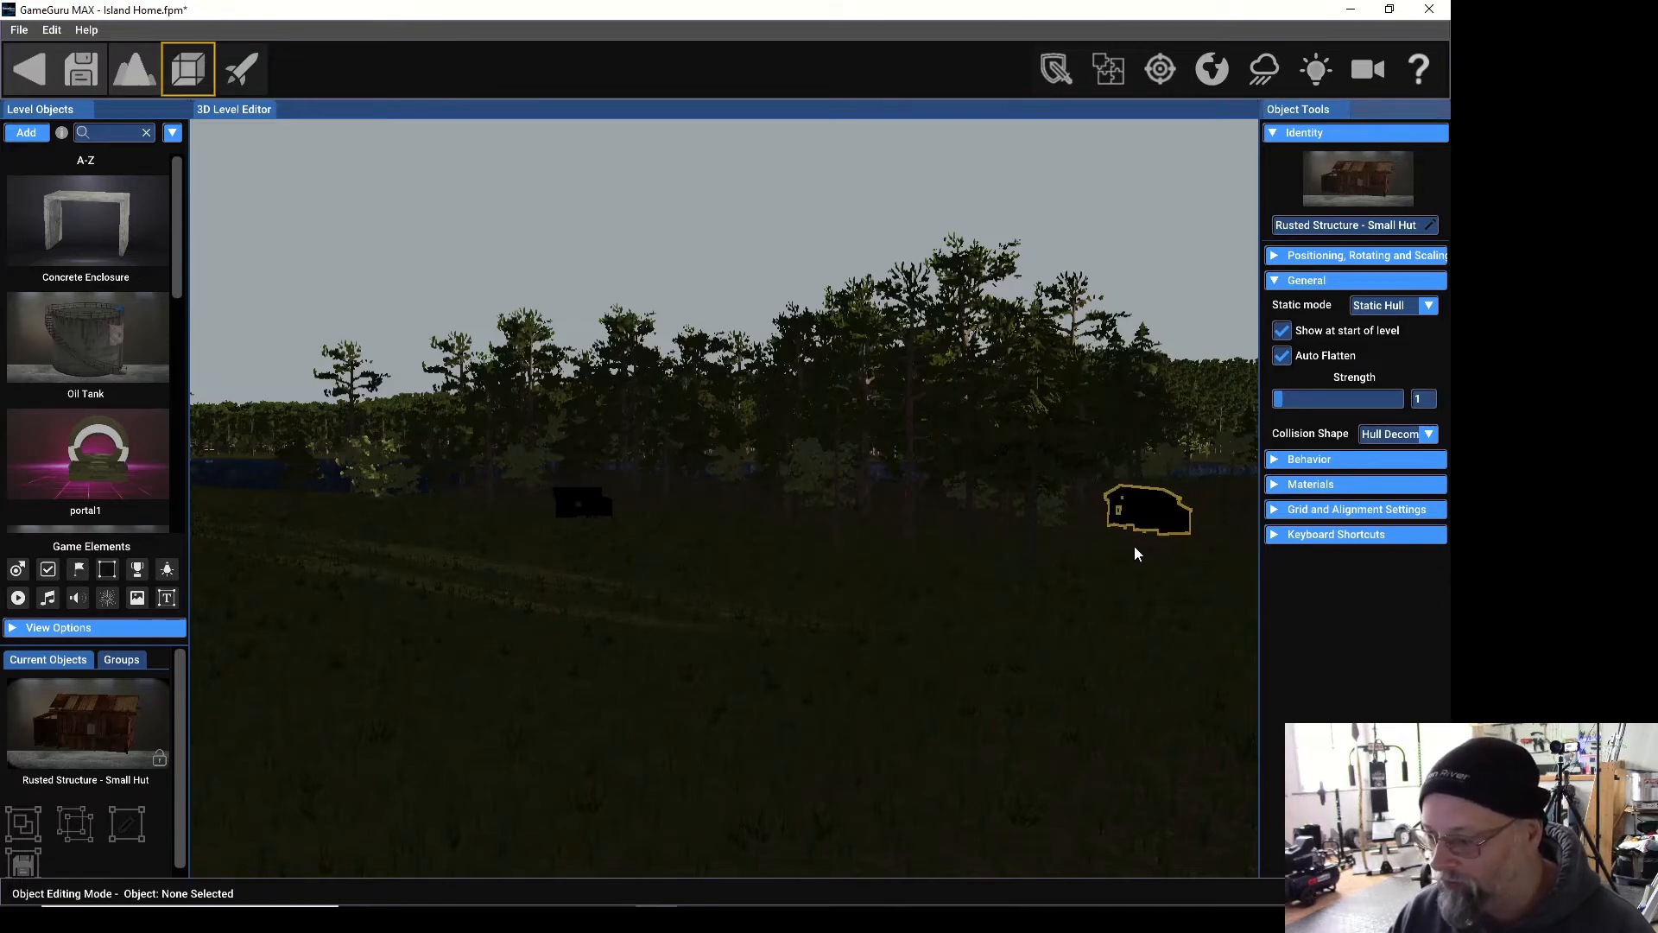
Place a Rusted Structure - Shed from the Shanty-town Structures at the forest edge near the first small hut.
{"action": "key", "text": "w"}
{"action": "right_click_drag", "start_coordinate": [1011, 638], "coordinate": [864, 635]}
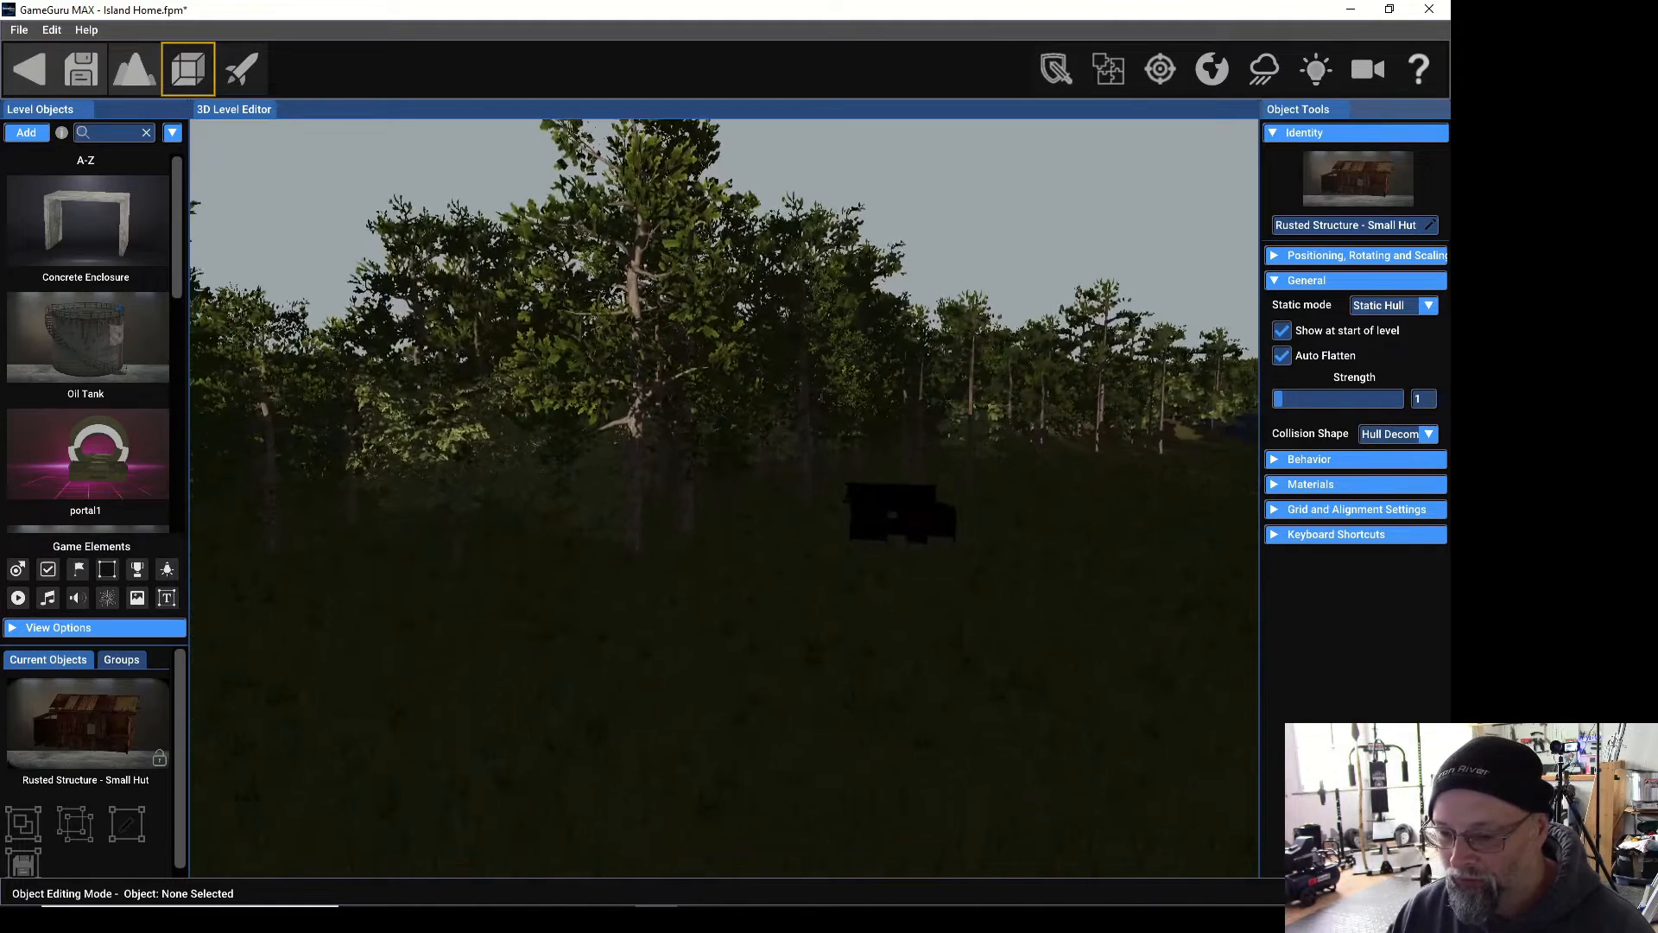
{"action": "left_click", "coordinate": [26, 132]}
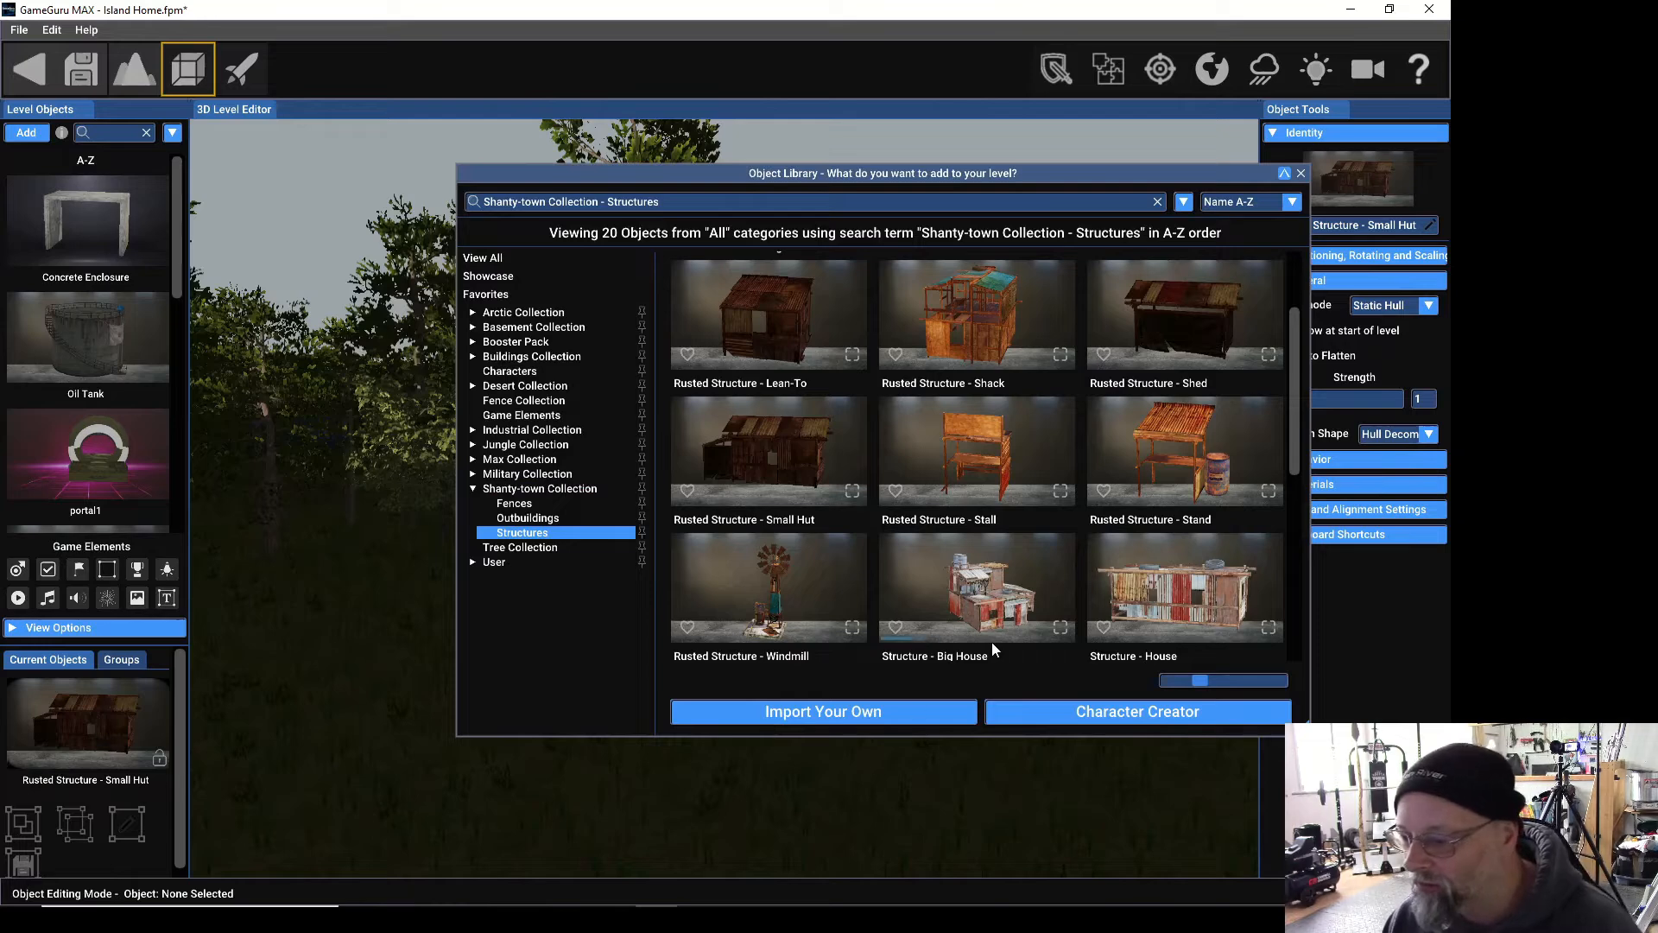
{"action": "left_click", "coordinate": [1179, 333]}
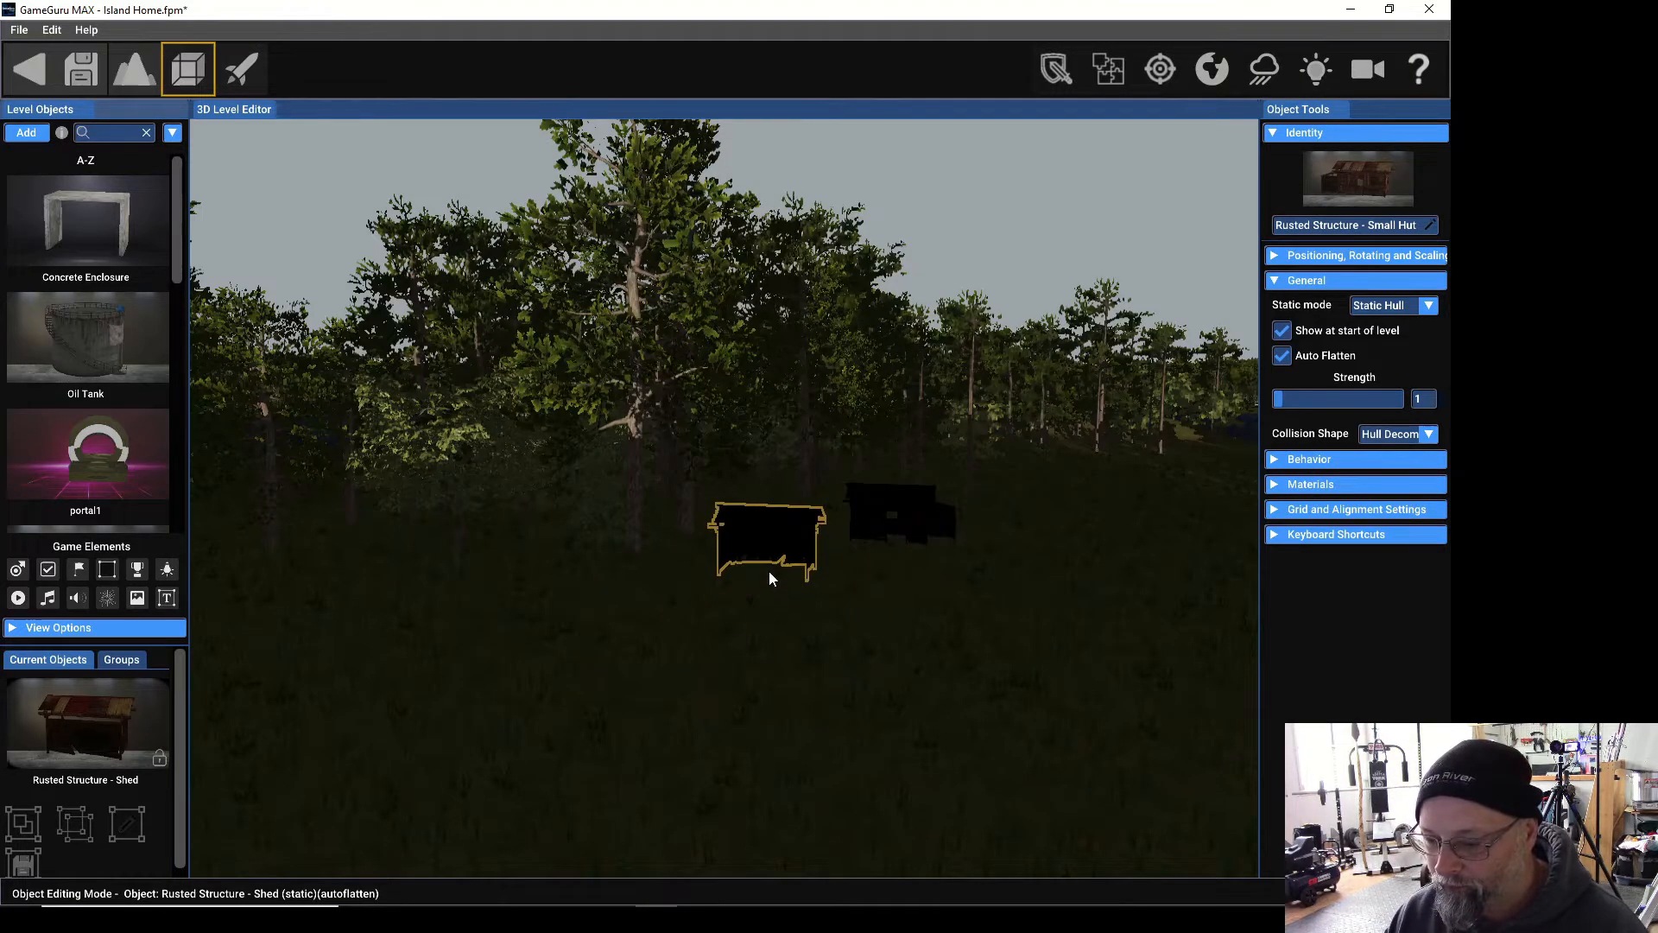
{"action": "left_click", "coordinate": [443, 603]}
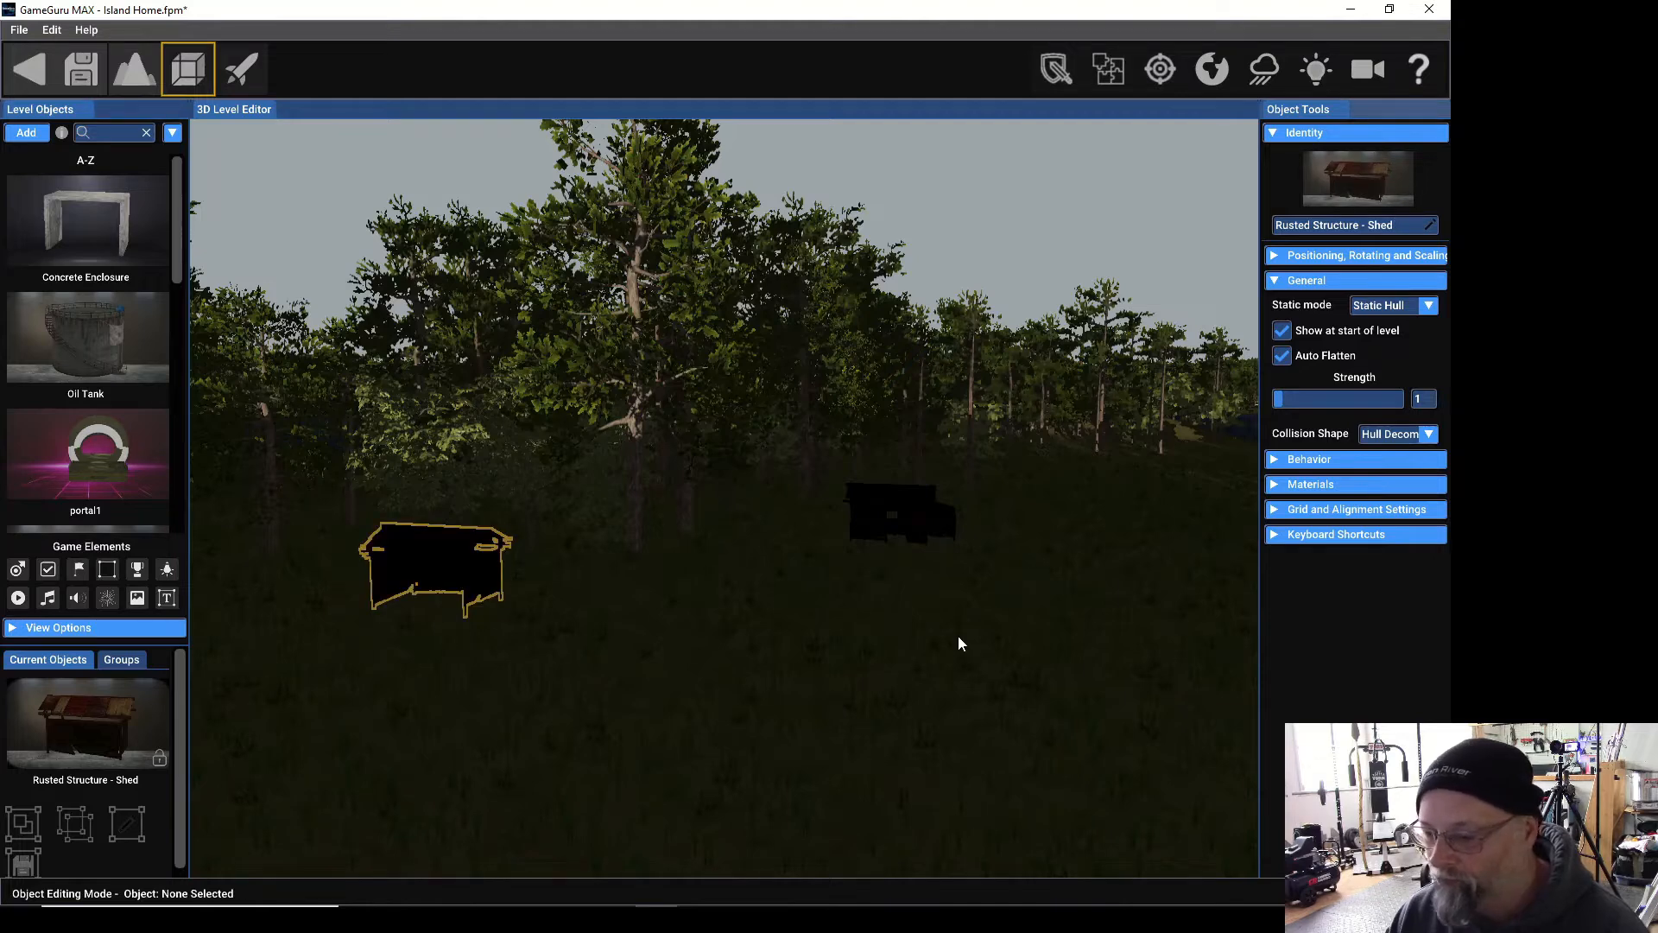
Place another Rusted Structure - Shed at the forest edge, next to the small hut near the dirt track.
{"action": "right_click_drag", "start_coordinate": [945, 653], "coordinate": [1192, 660]}
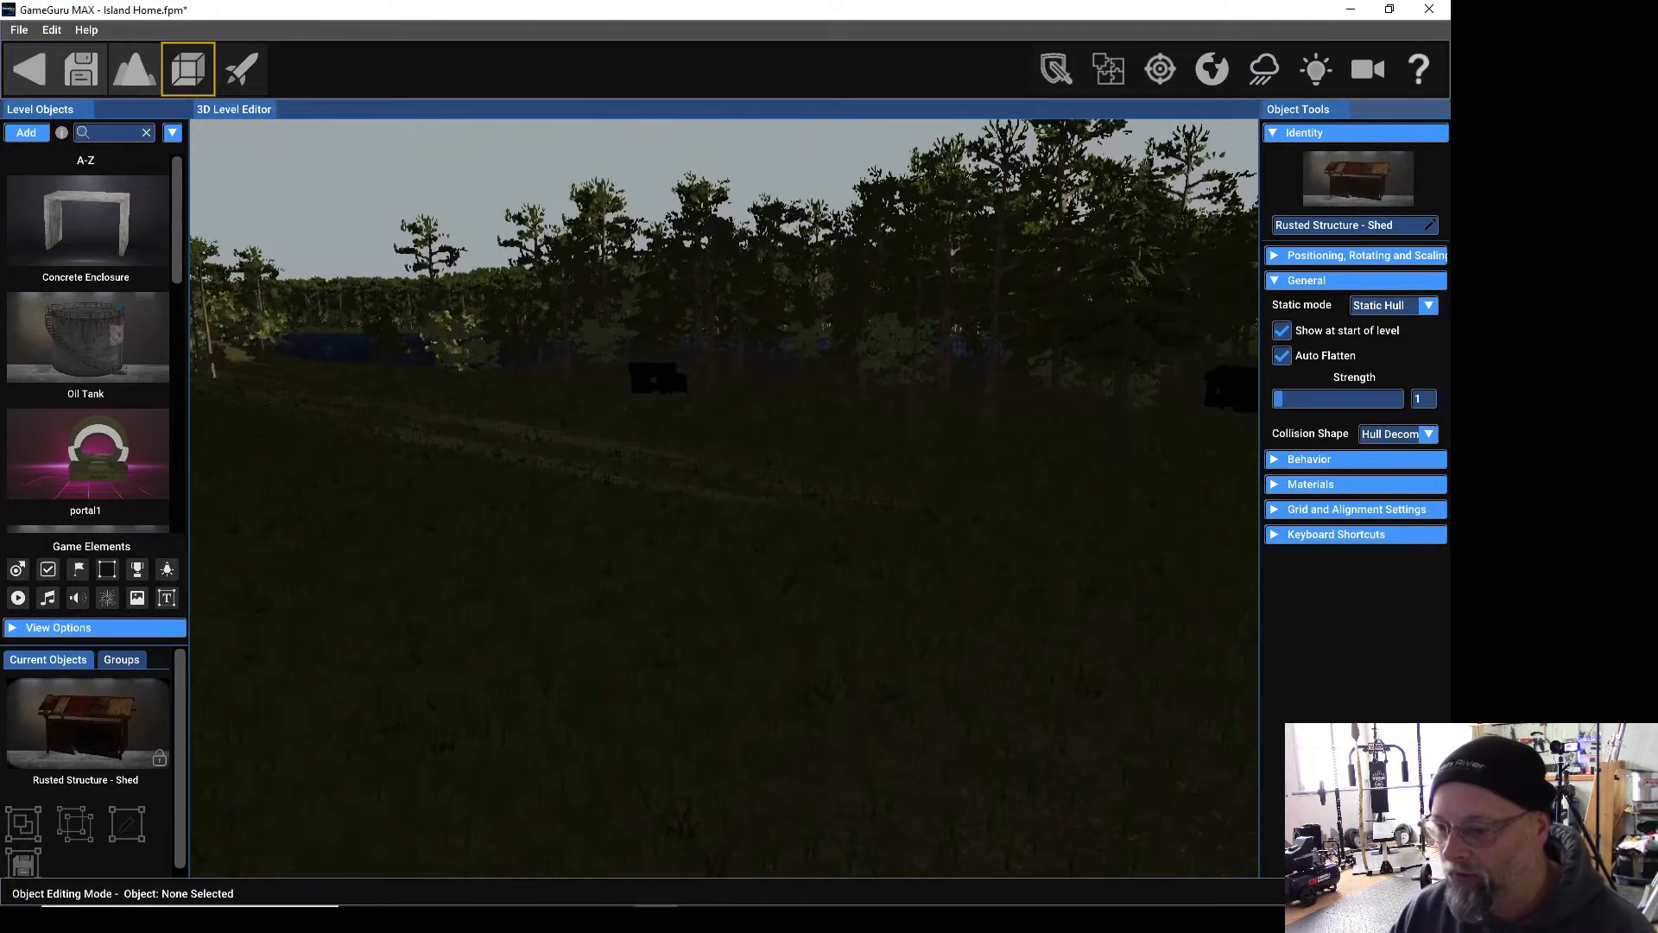
{"action": "left_click", "coordinate": [86, 724]}
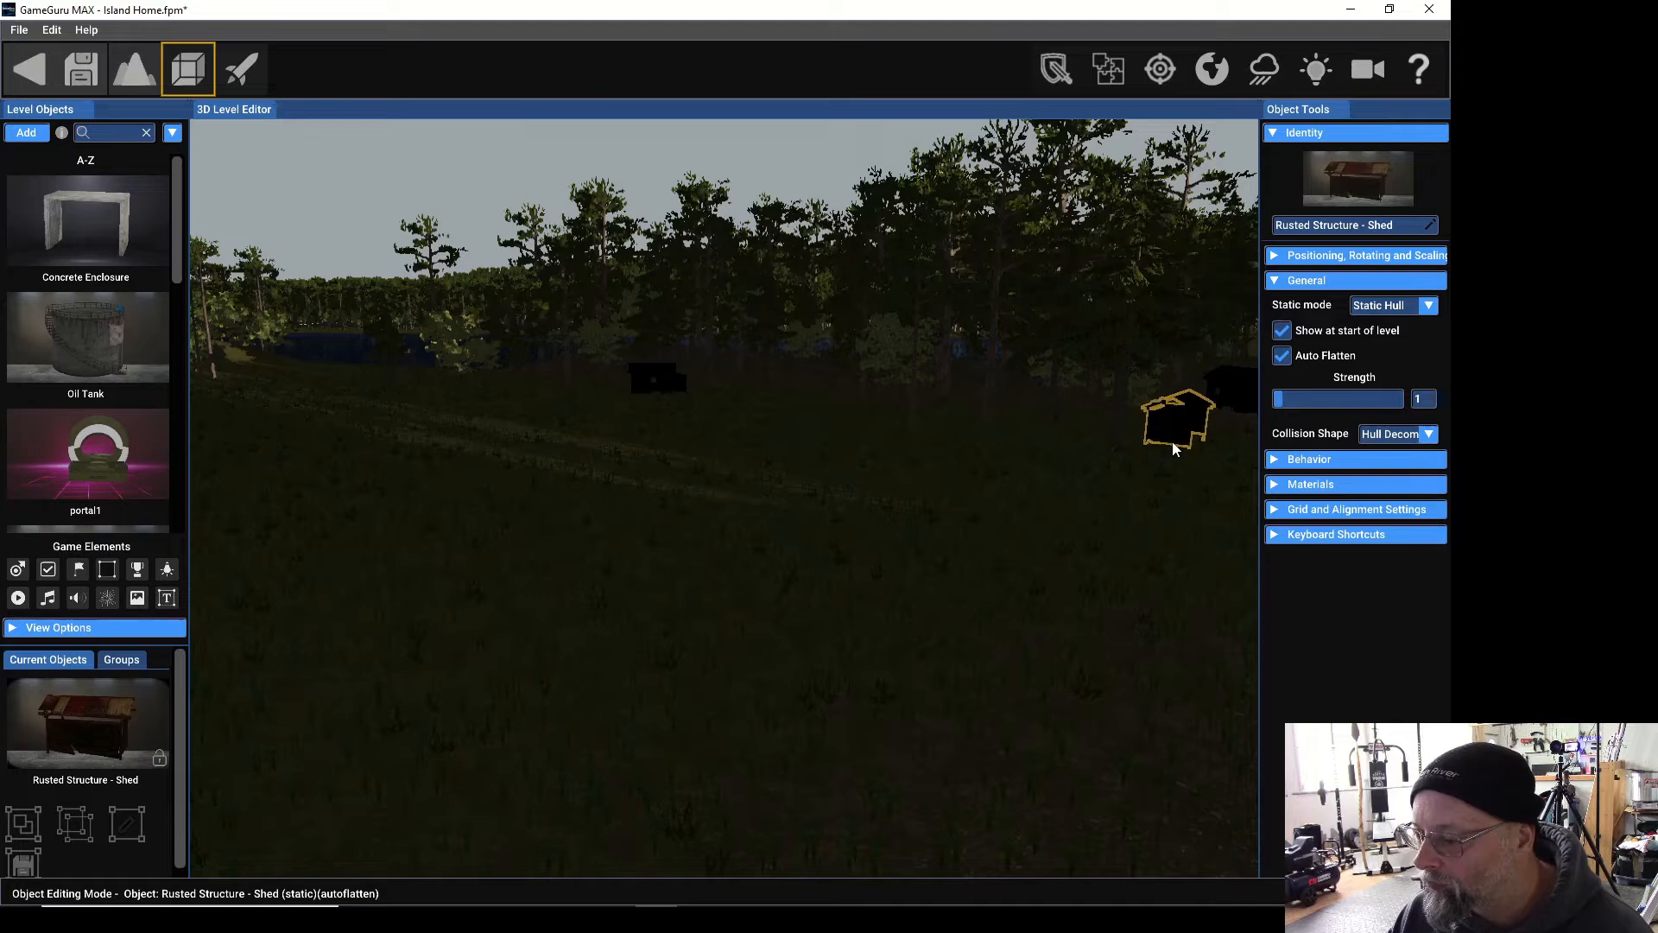
{"action": "left_click", "coordinate": [1176, 447]}
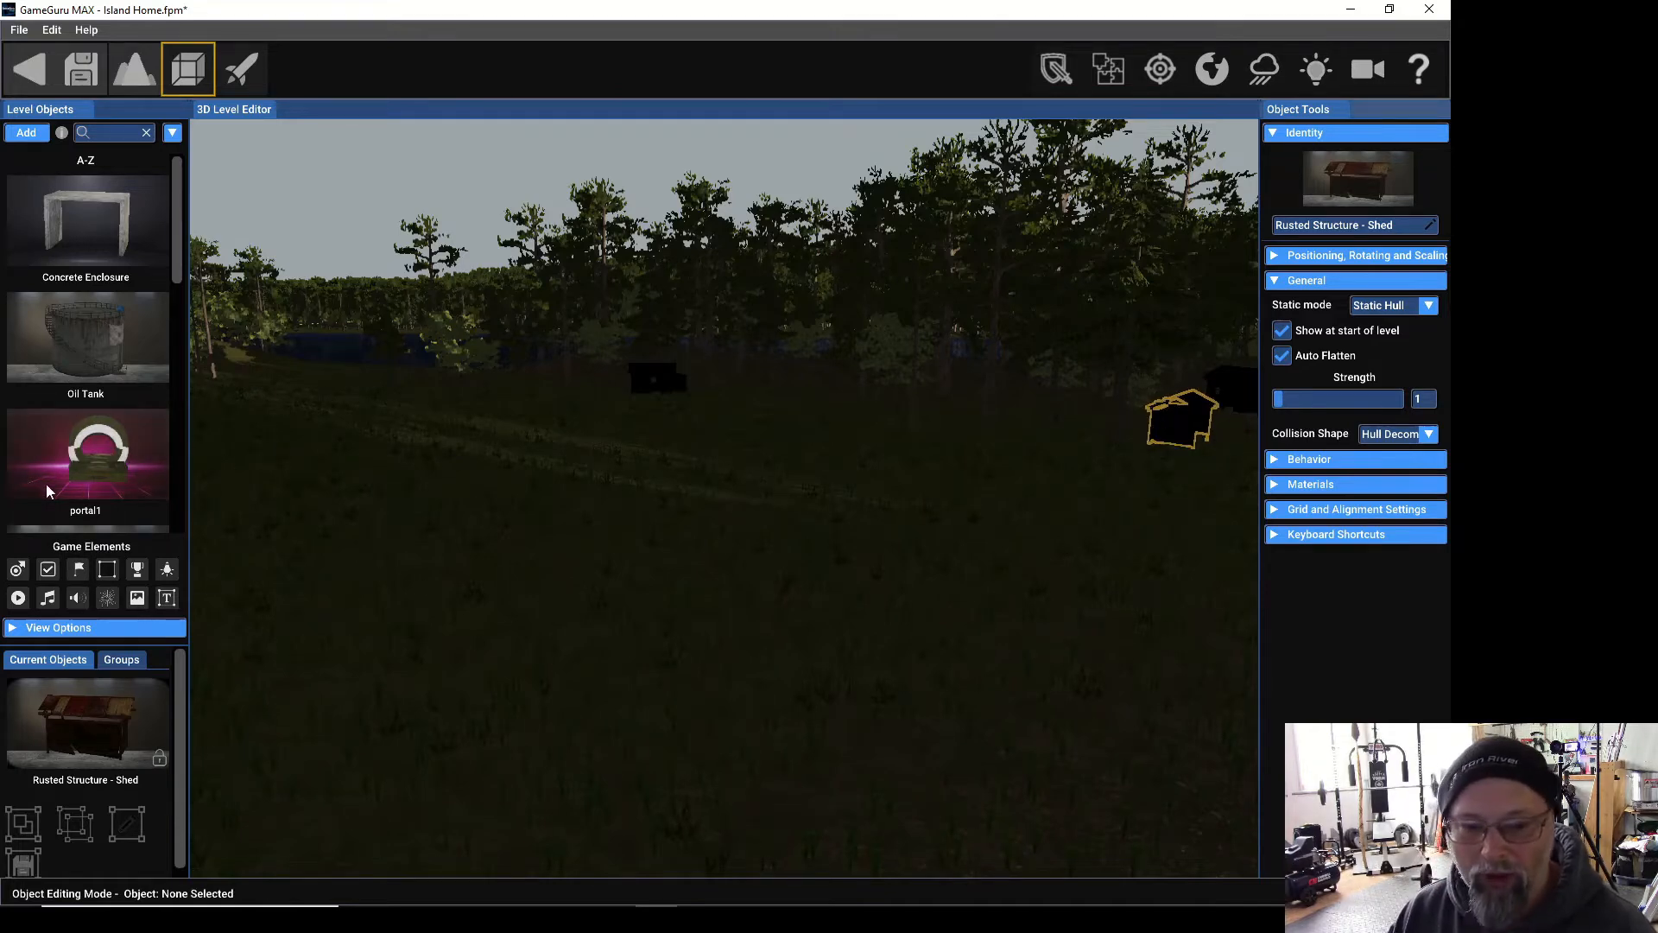
Place a Structure - Big House from the Shanty-town Structures in the clearing between the small hut across the track and the new shed.
{"action": "left_click", "coordinate": [24, 134]}
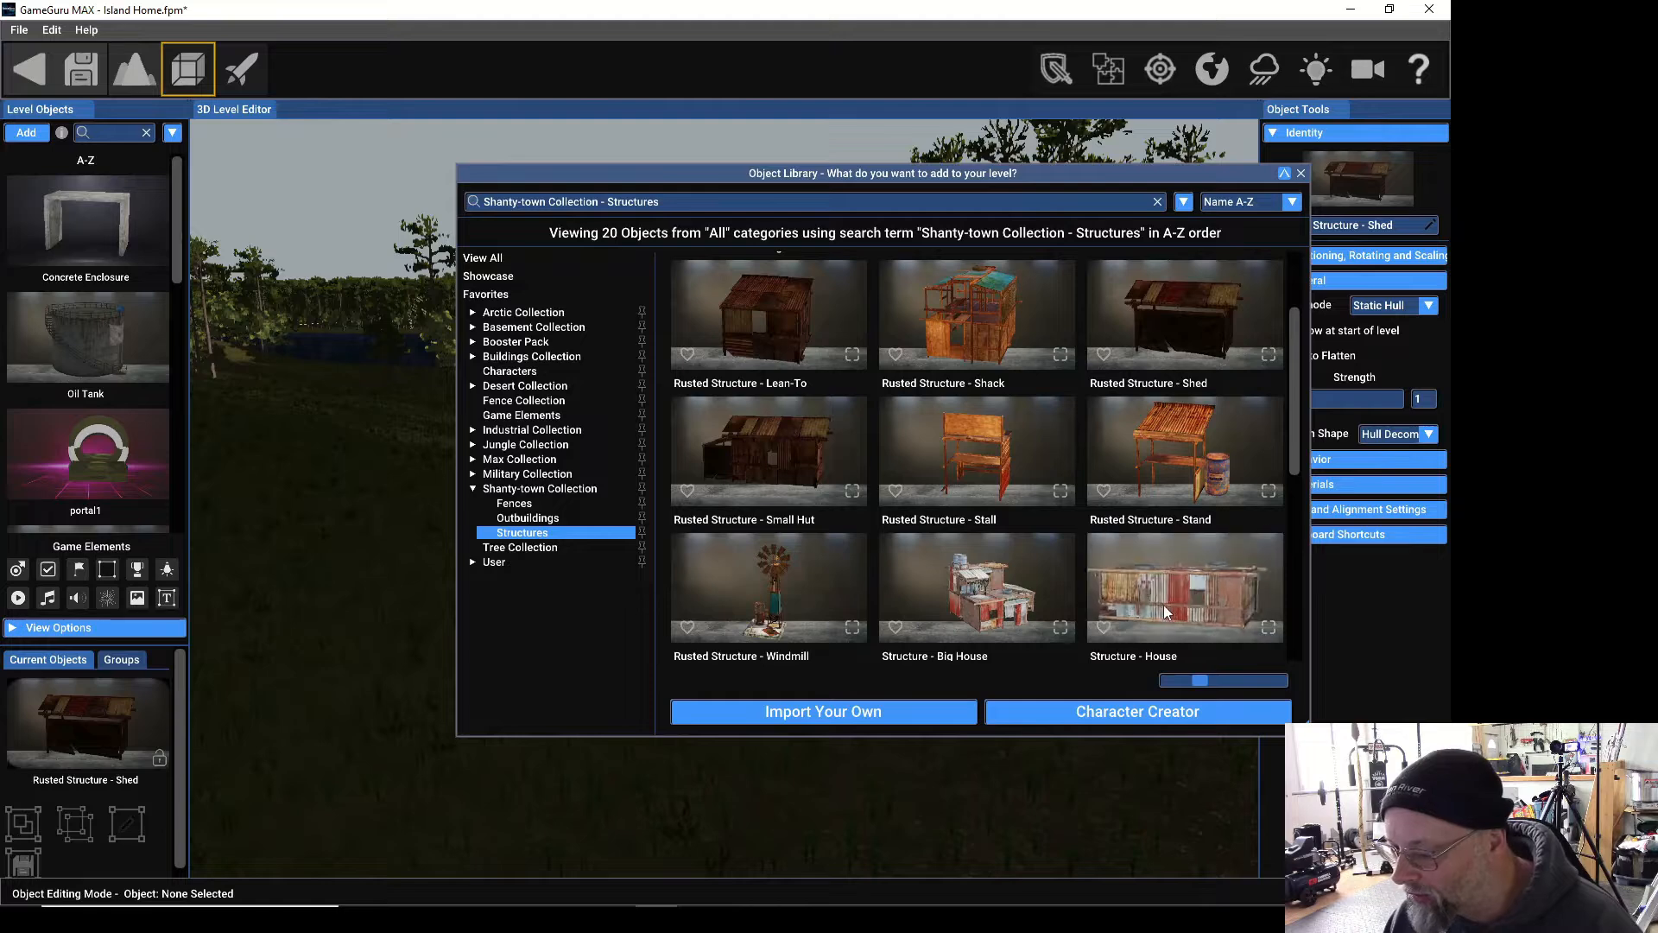
{"action": "left_click", "coordinate": [988, 605]}
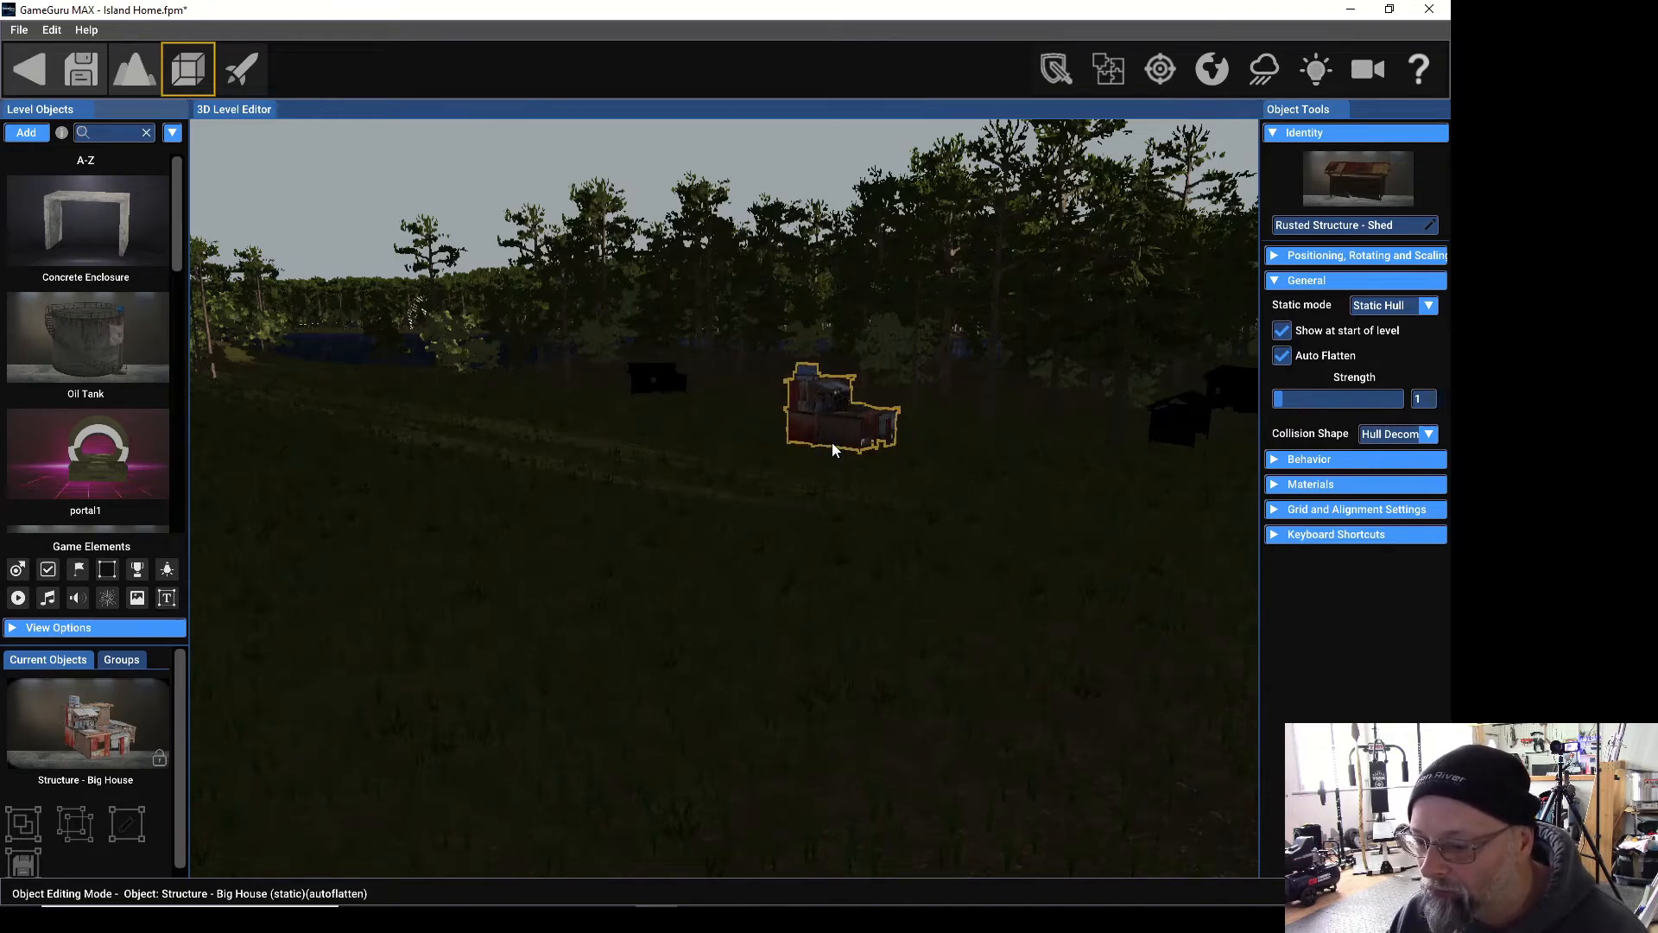
{"action": "left_click", "coordinate": [834, 446]}
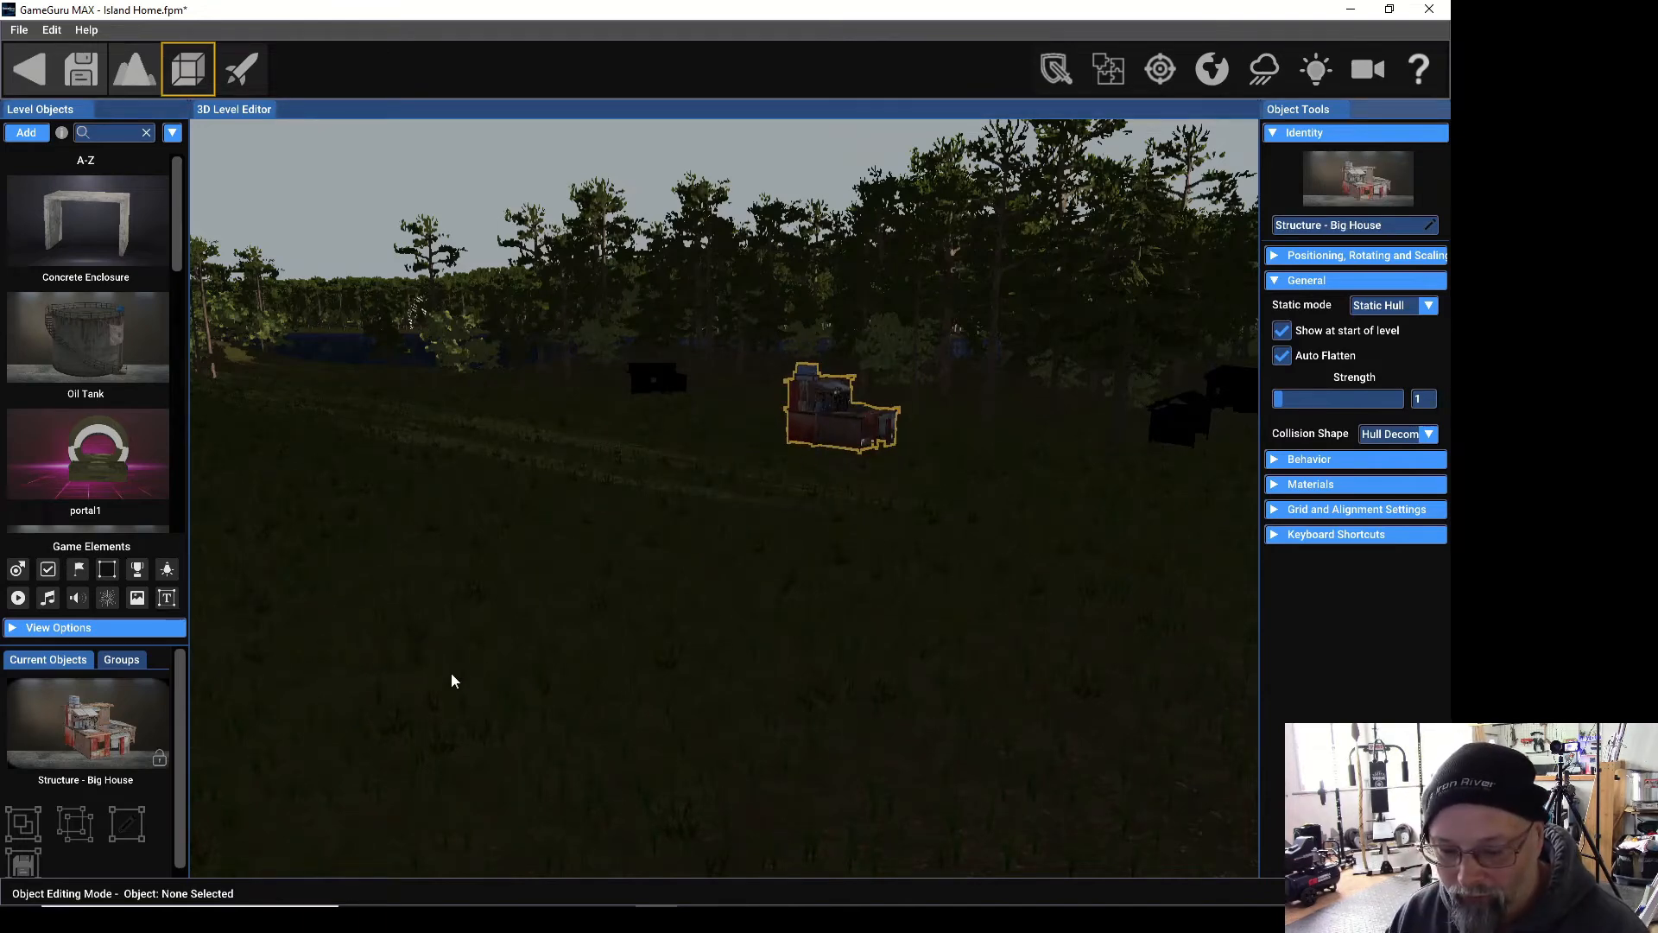
Place a second Structure - Big House at the far end of the clearing, beside the dirt track near the water.
{"action": "right_click_drag", "start_coordinate": [451, 672], "coordinate": [303, 676]}
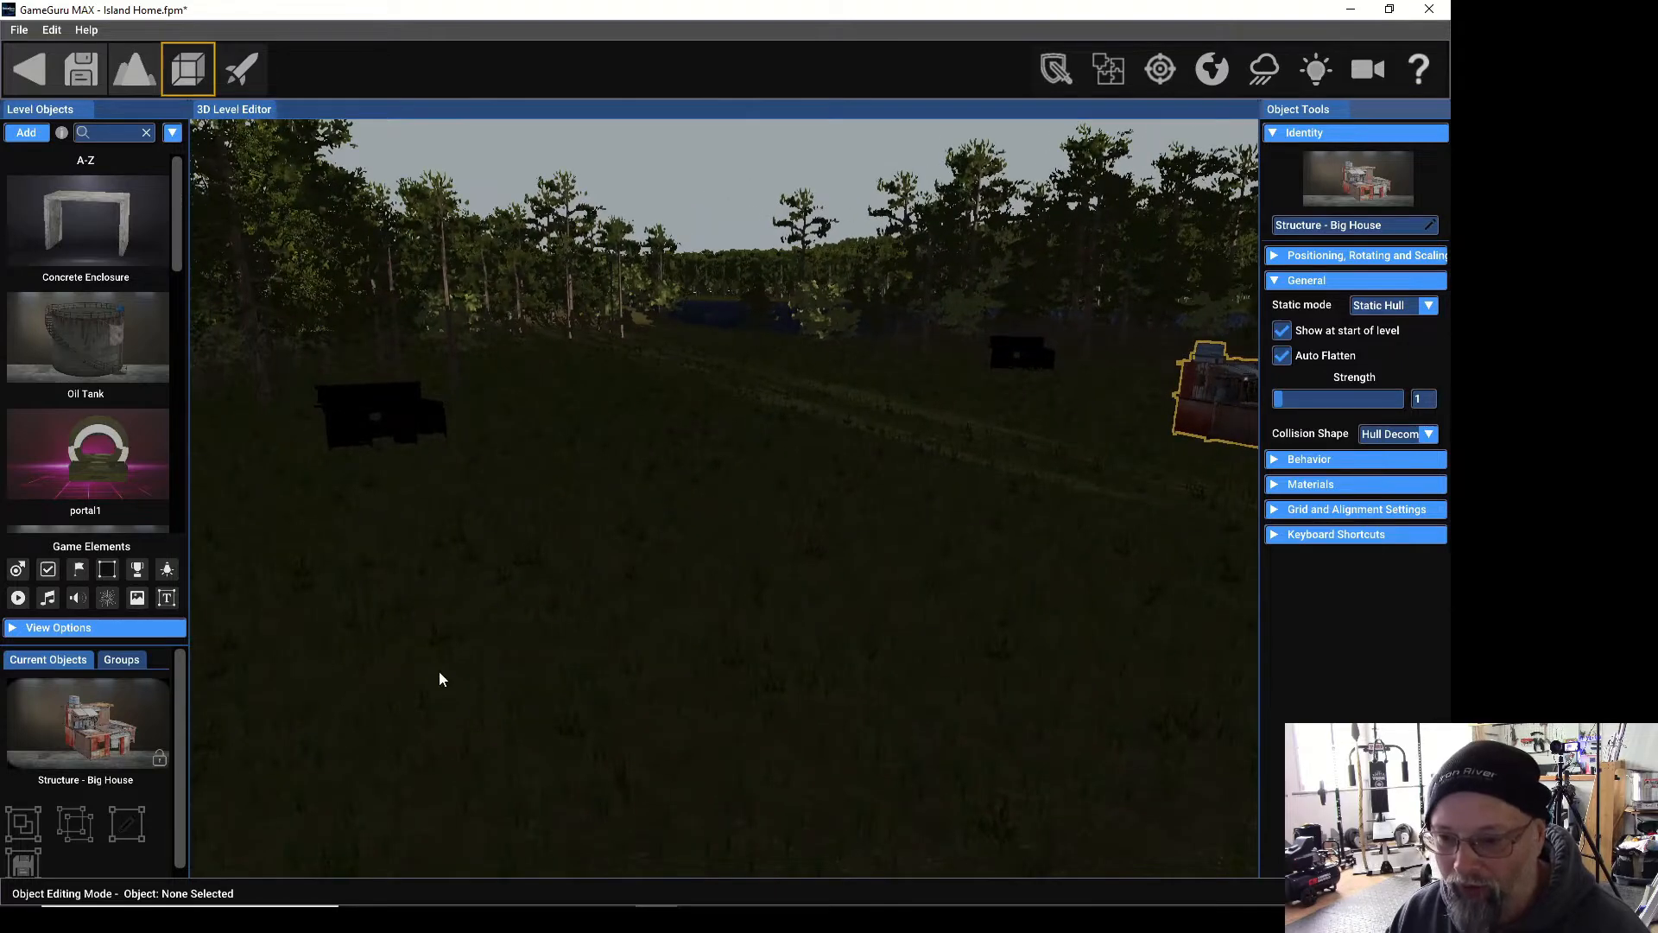
{"action": "left_click", "coordinate": [74, 733]}
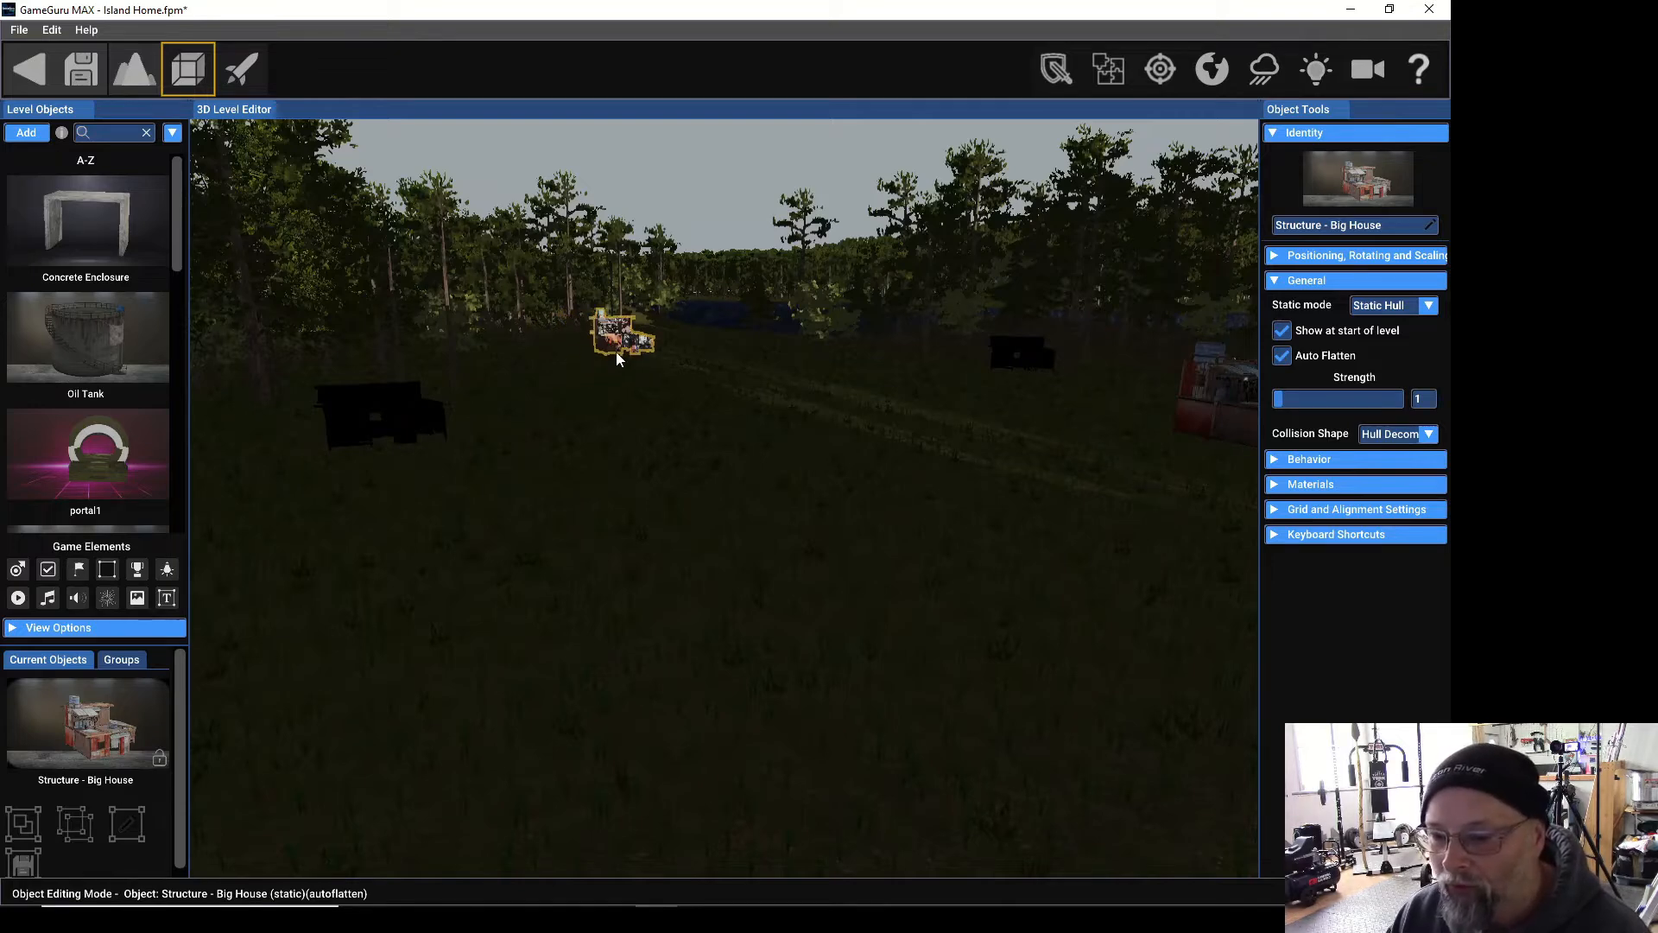
{"action": "left_click", "coordinate": [617, 357]}
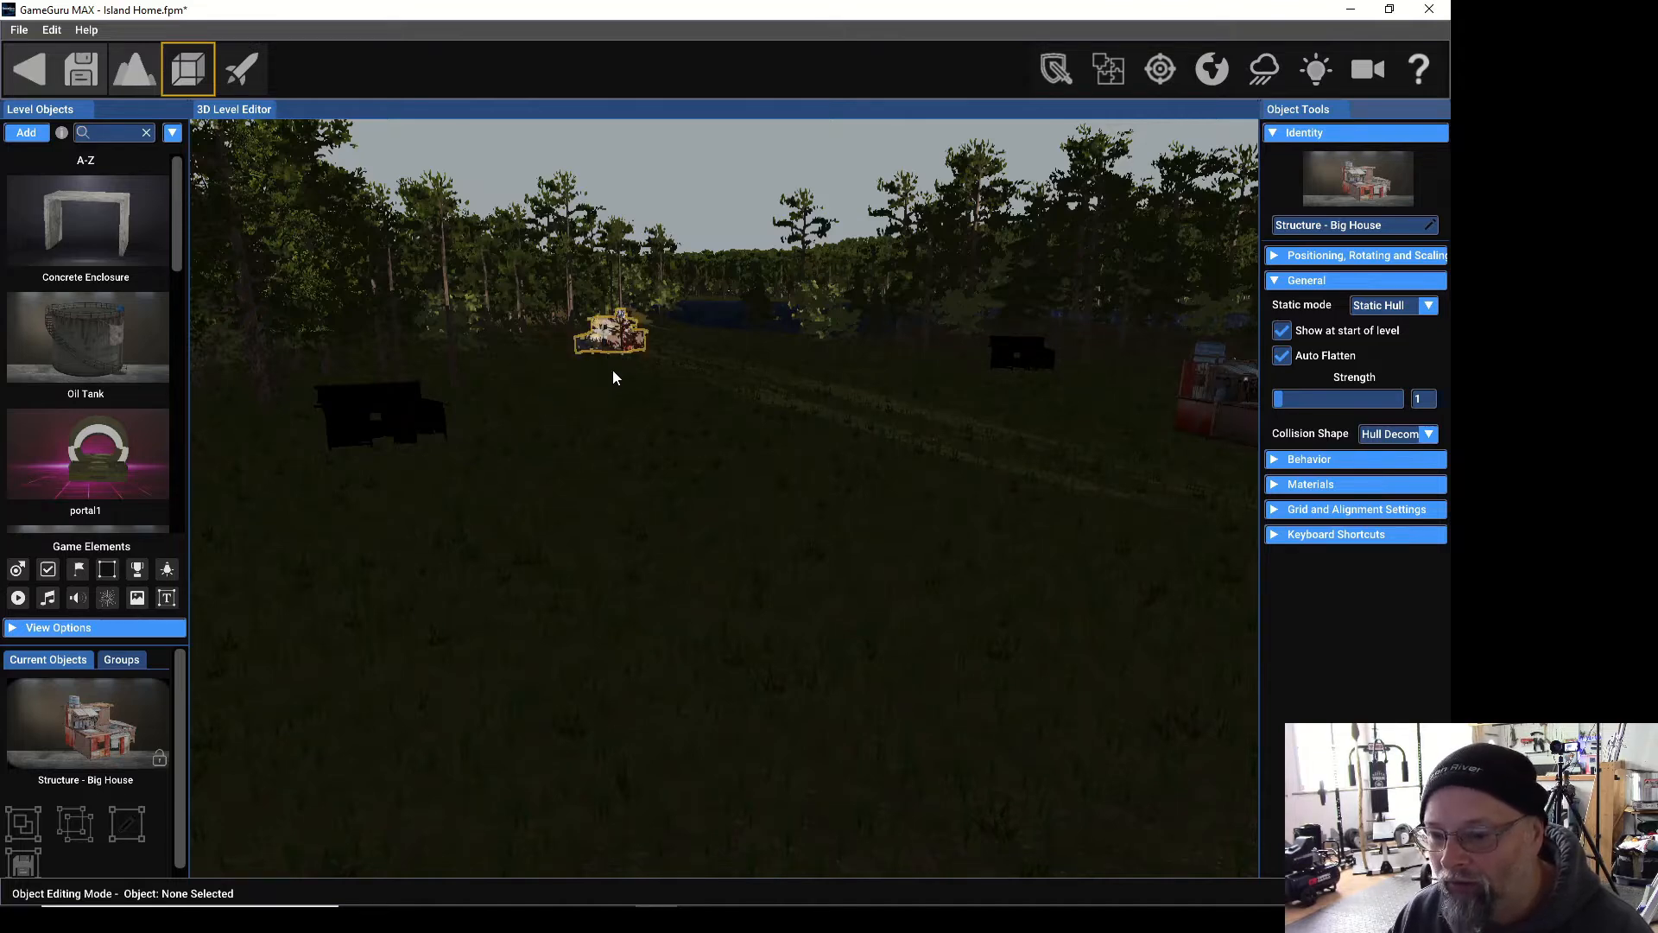
Move the second big house off the dirt track to the grass in front of the forest and rotate it.
{"action": "scroll", "coordinate": [623, 405], "scroll_direction": "up", "scroll_amount": 1}
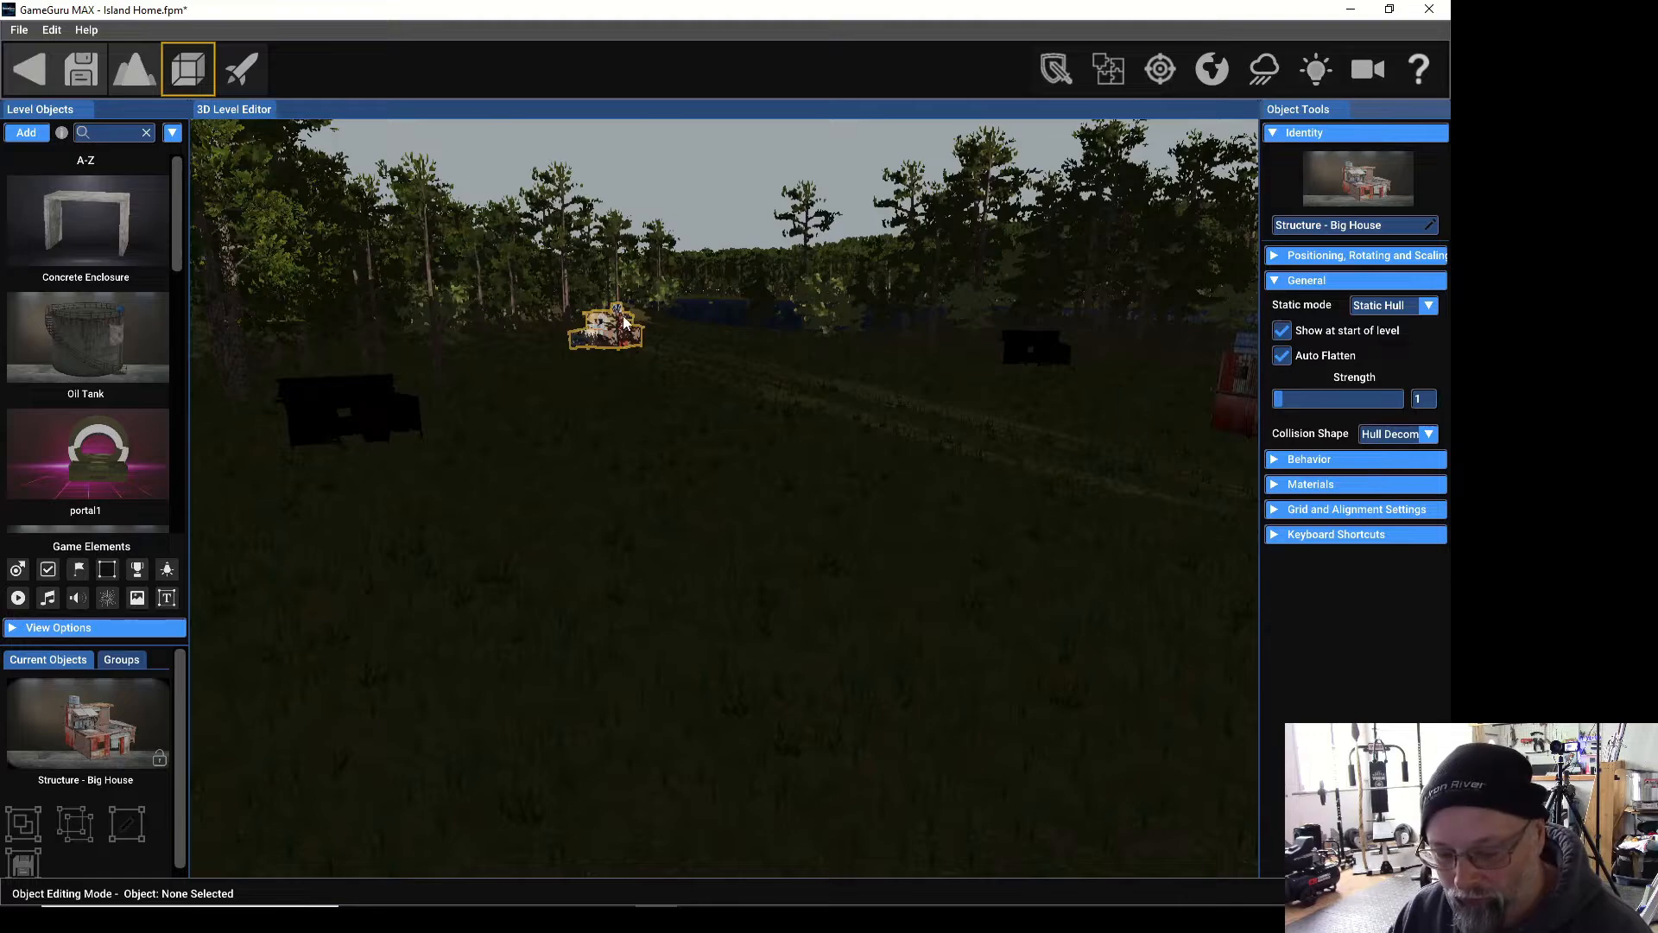
{"action": "key", "text": "w"}
{"action": "mouse_move", "coordinate": [603, 383]}
{"action": "right_mouse_down"}
{"action": "mouse_move", "coordinate": [598, 346]}
{"action": "mouse_move", "coordinate": [605, 406]}
{"action": "mouse_move", "coordinate": [603, 385]}
{"action": "right_mouse_up"}
{"action": "key", "text": "w"}
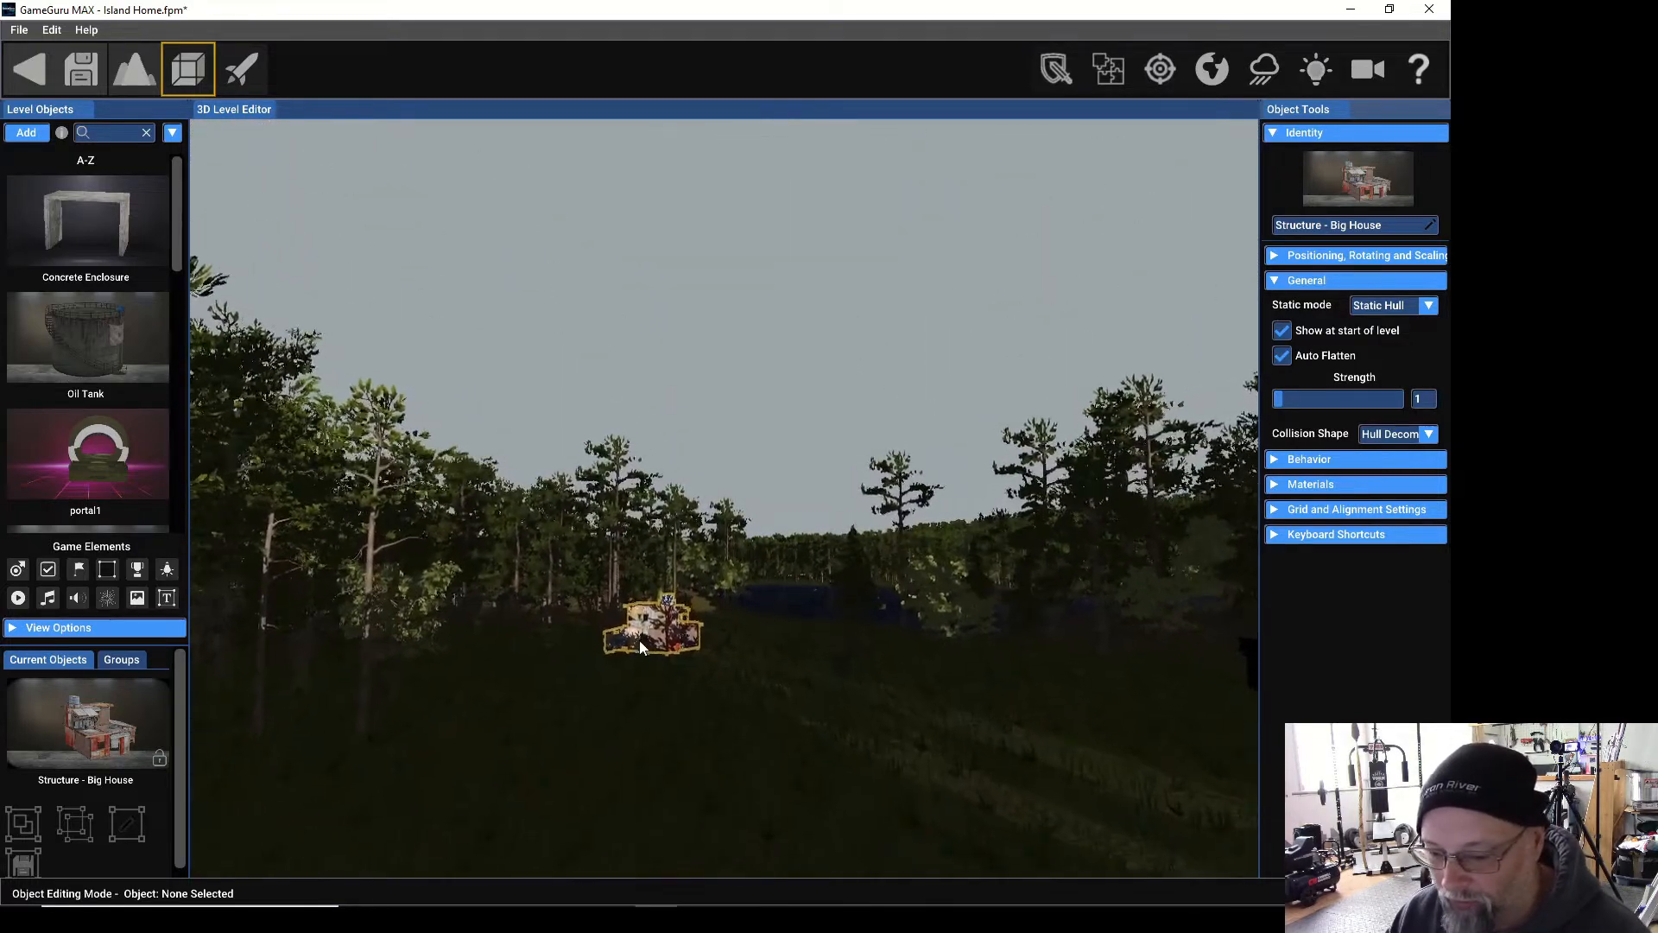
{"action": "key", "text": "w"}
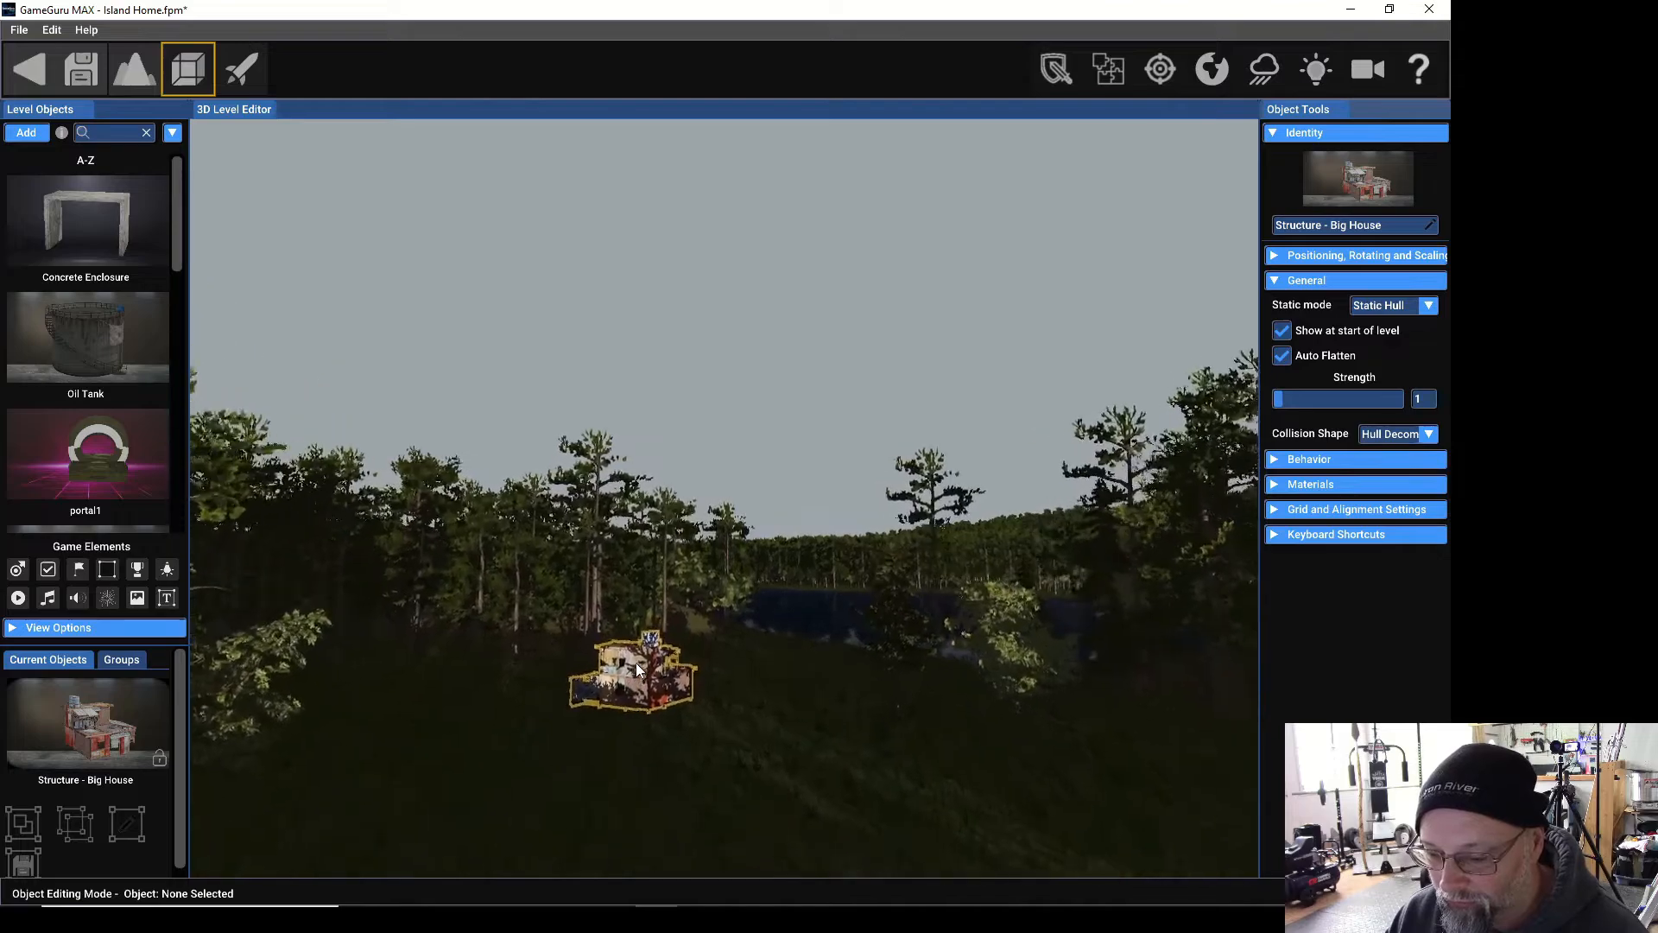
{"action": "right_click_drag", "start_coordinate": [626, 662], "coordinate": [614, 723]}
{"action": "key", "text": "w"}
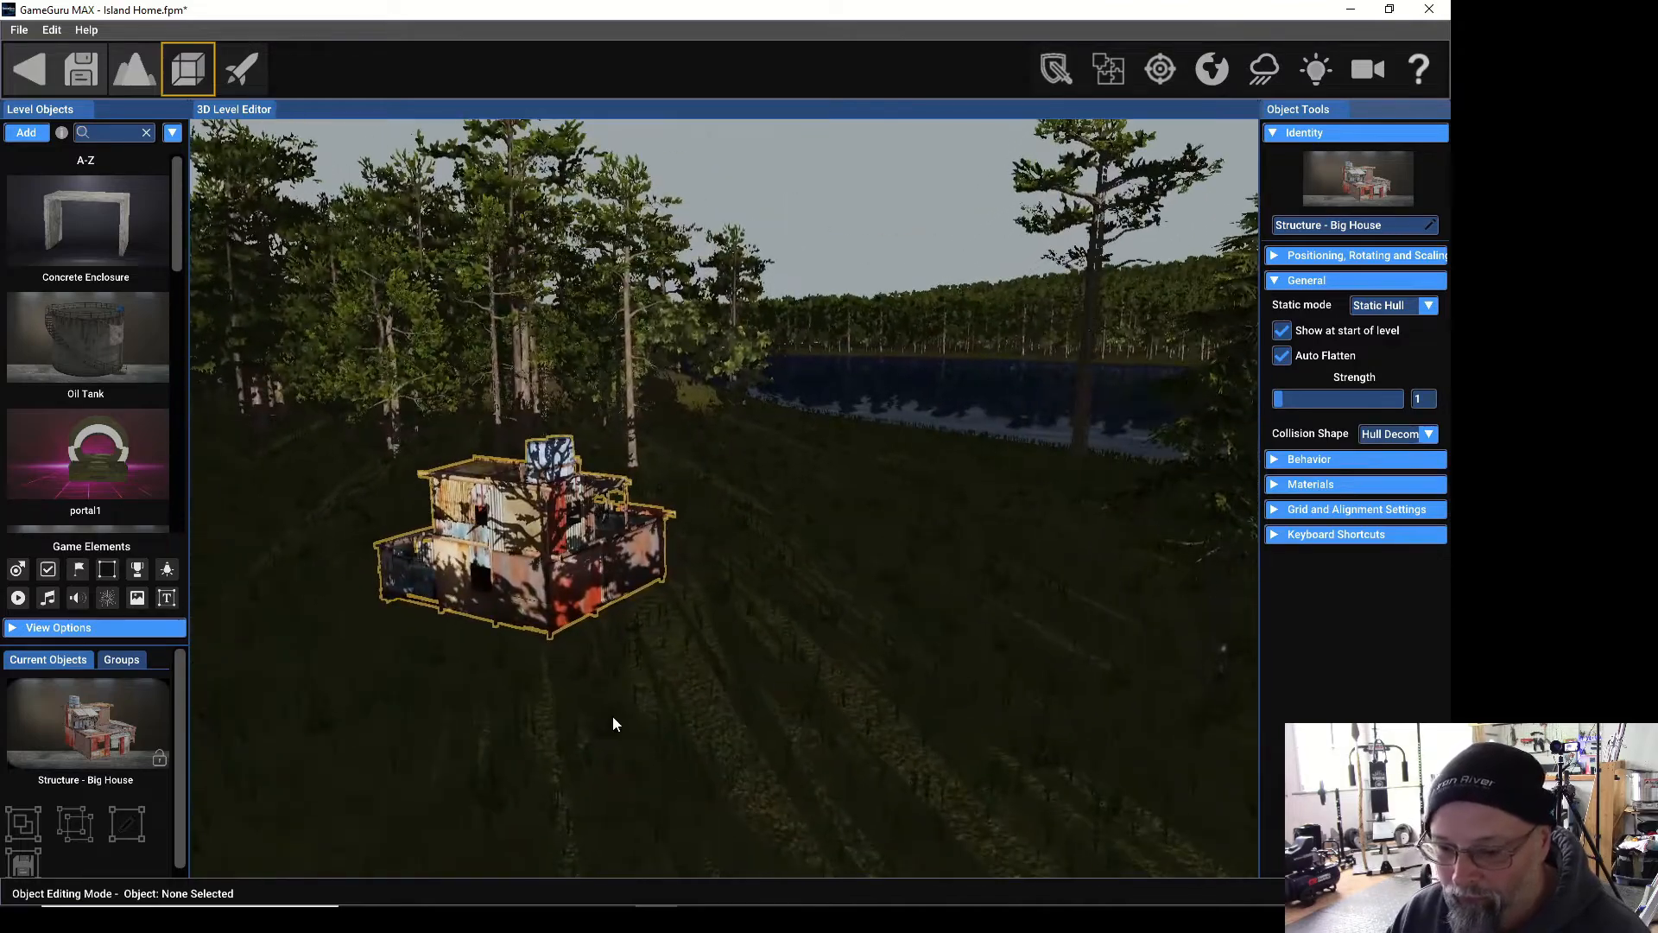
{"action": "left_click_drag", "start_coordinate": [537, 549], "coordinate": [294, 554]}
{"action": "right_click_drag", "start_coordinate": [294, 554], "coordinate": [260, 616]}
{"action": "left_click_drag", "start_coordinate": [924, 516], "coordinate": [734, 532]}
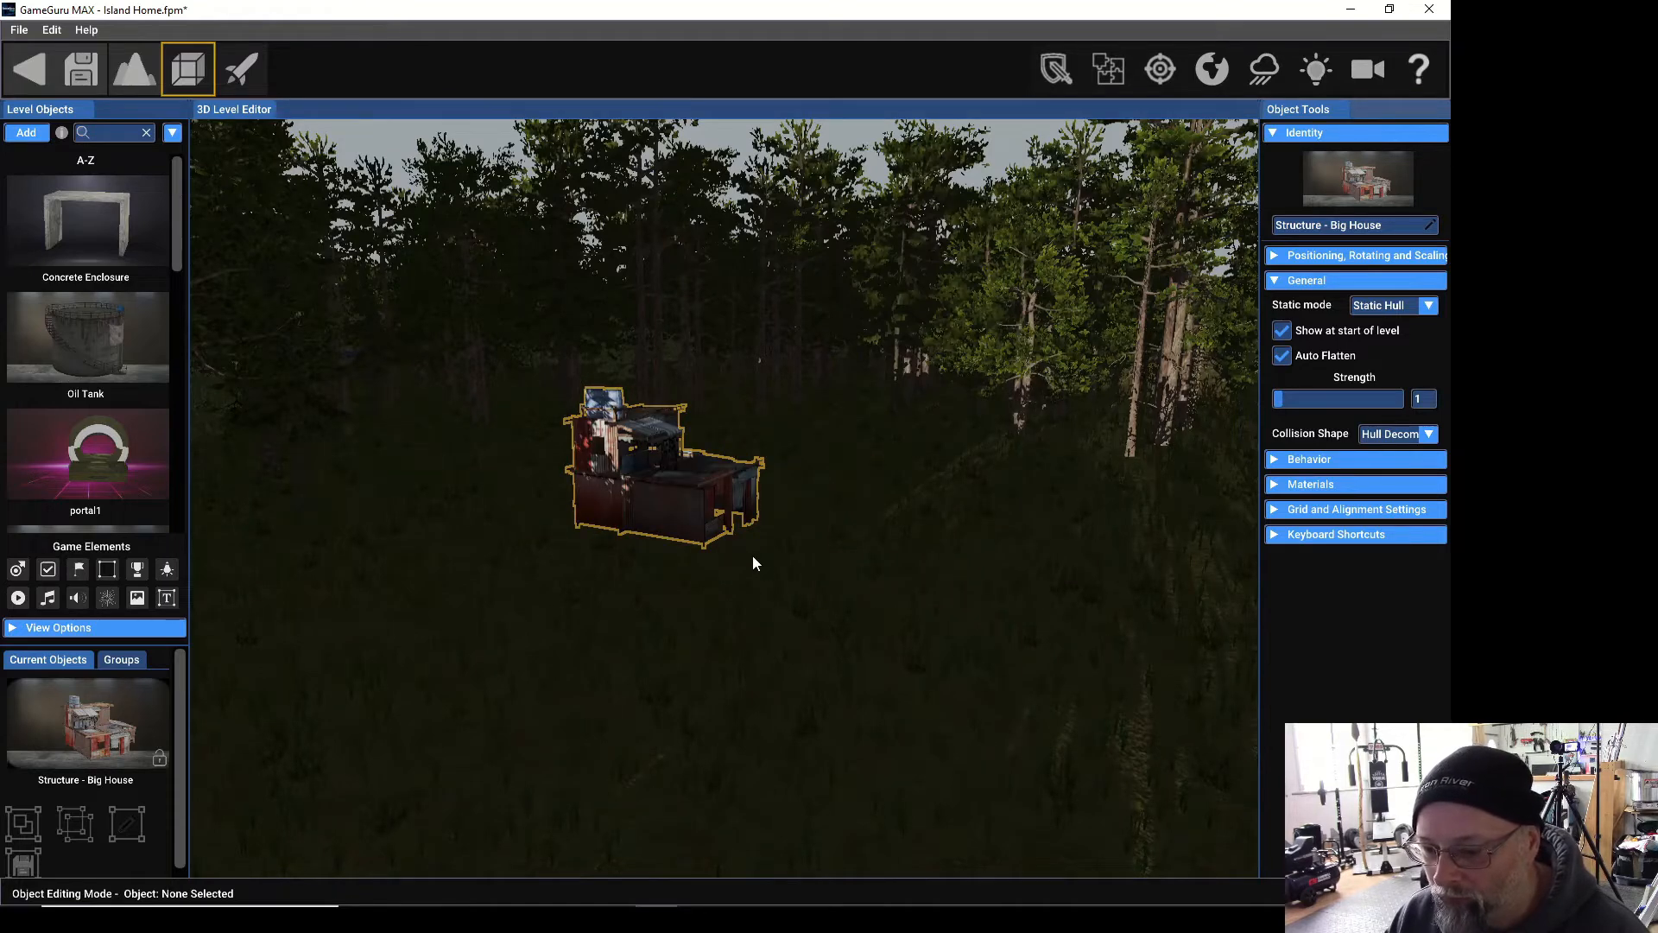
{"action": "key", "text": "r"}
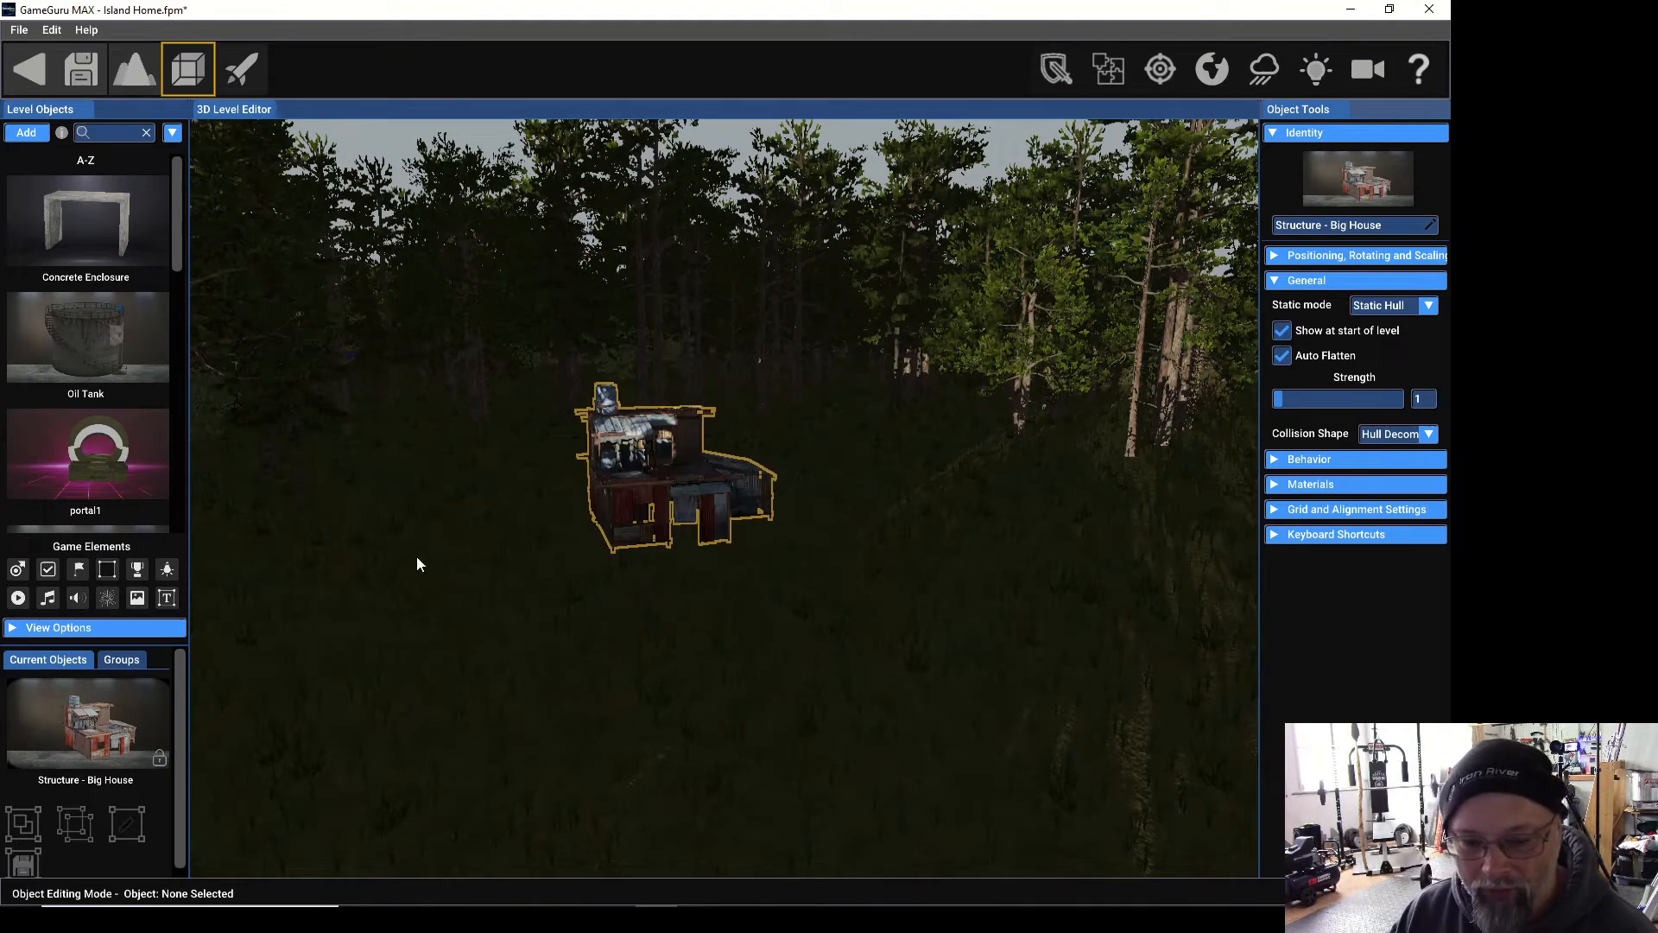
Place two Fence - Flimsy sections from the Shanty-town Fences end to end, running outward from the second big house's wall.
{"action": "left_click", "coordinate": [27, 133]}
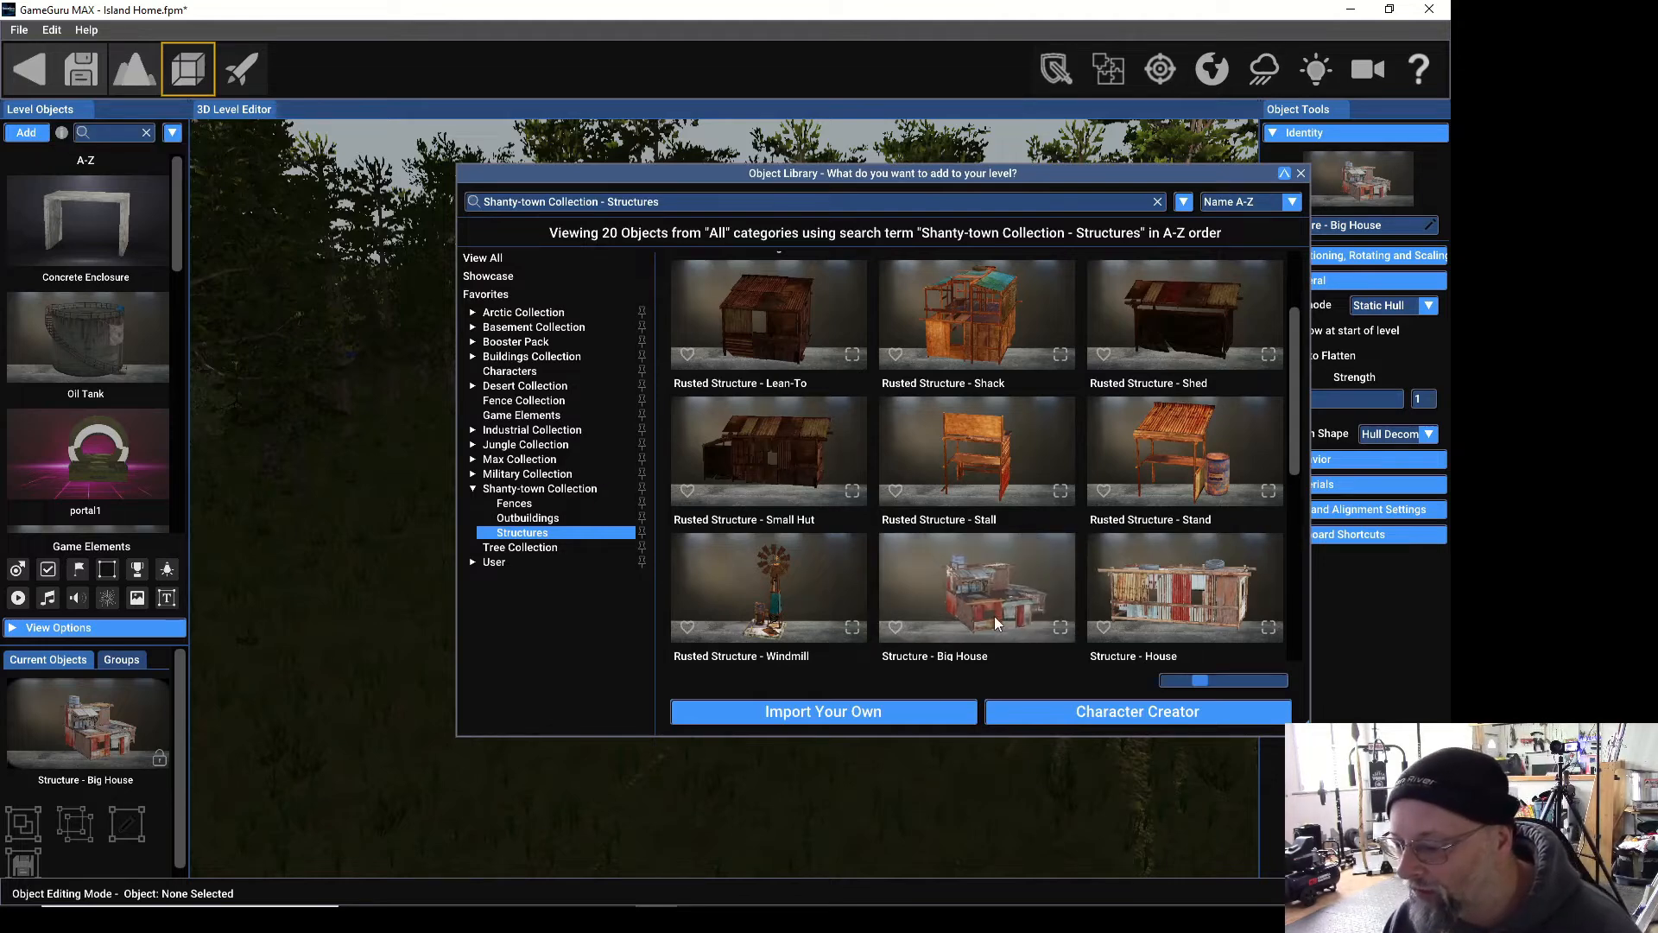
{"action": "left_click", "coordinate": [512, 509]}
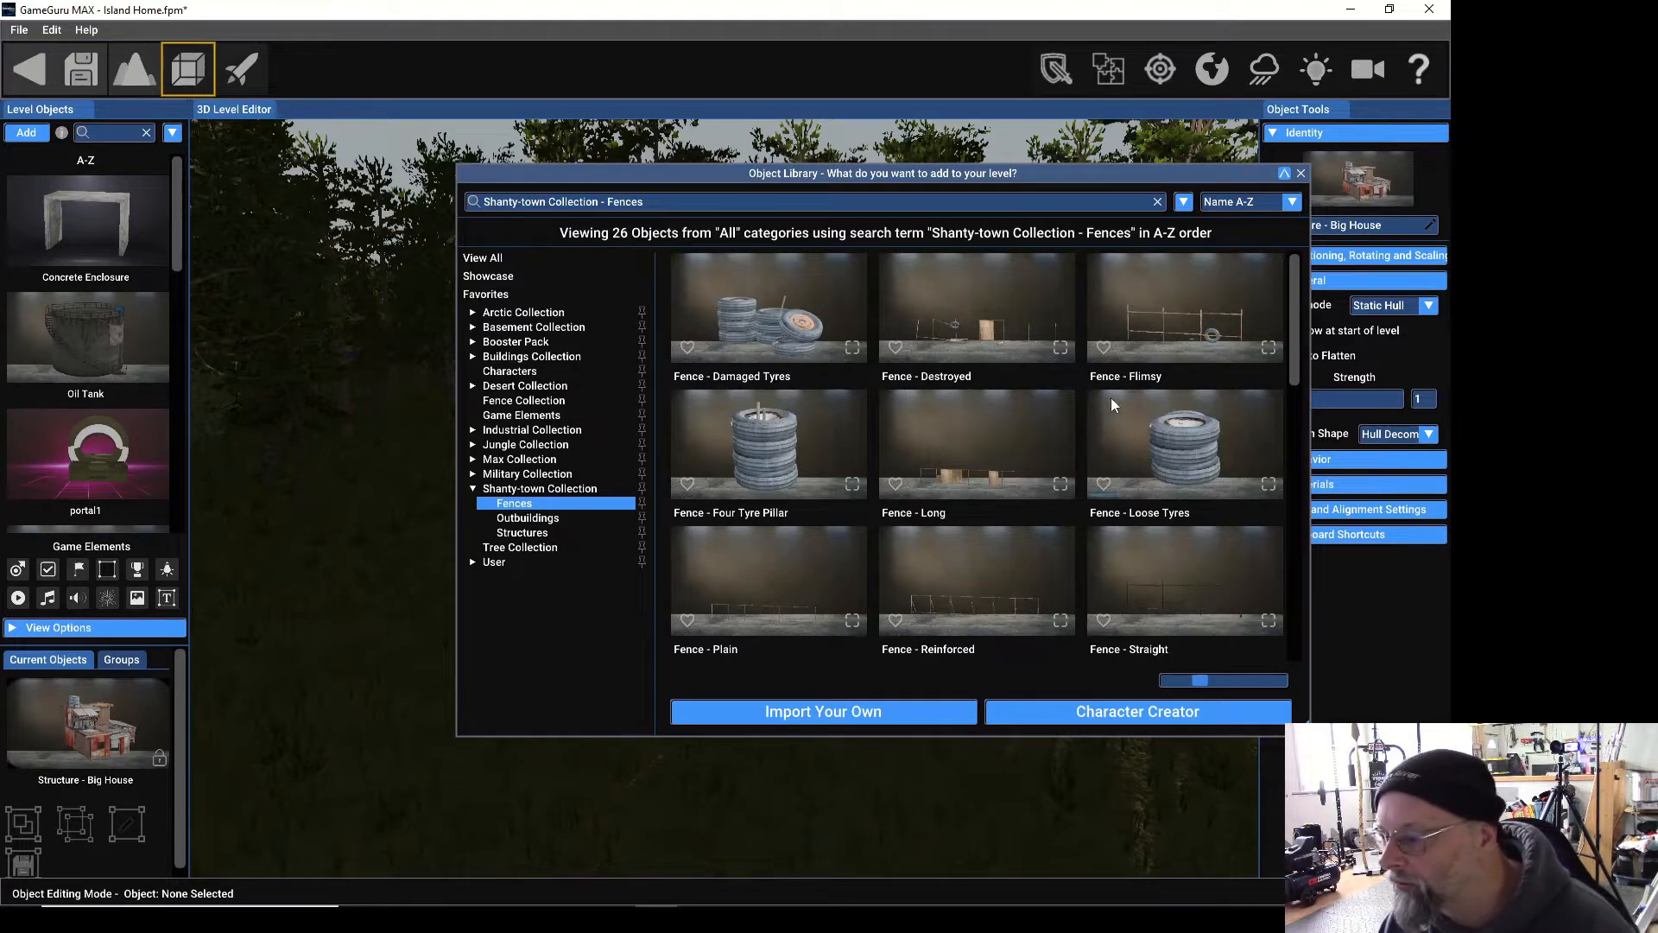
{"action": "left_click", "coordinate": [1170, 319]}
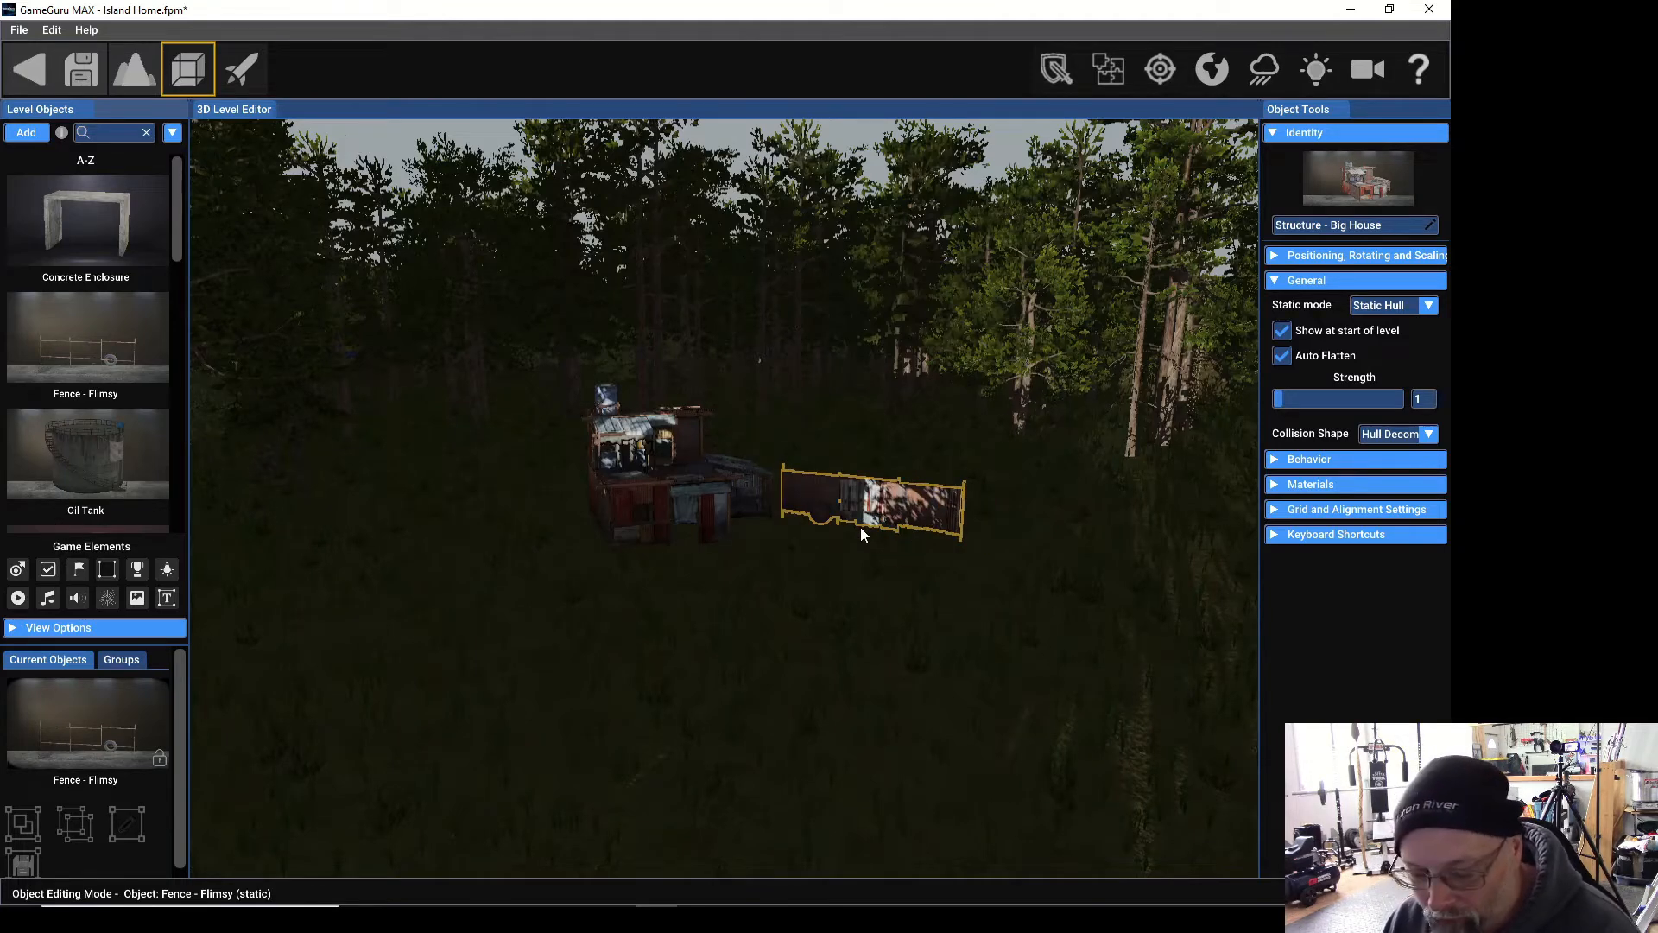
{"action": "right_click_drag", "start_coordinate": [861, 527], "coordinate": [756, 747]}
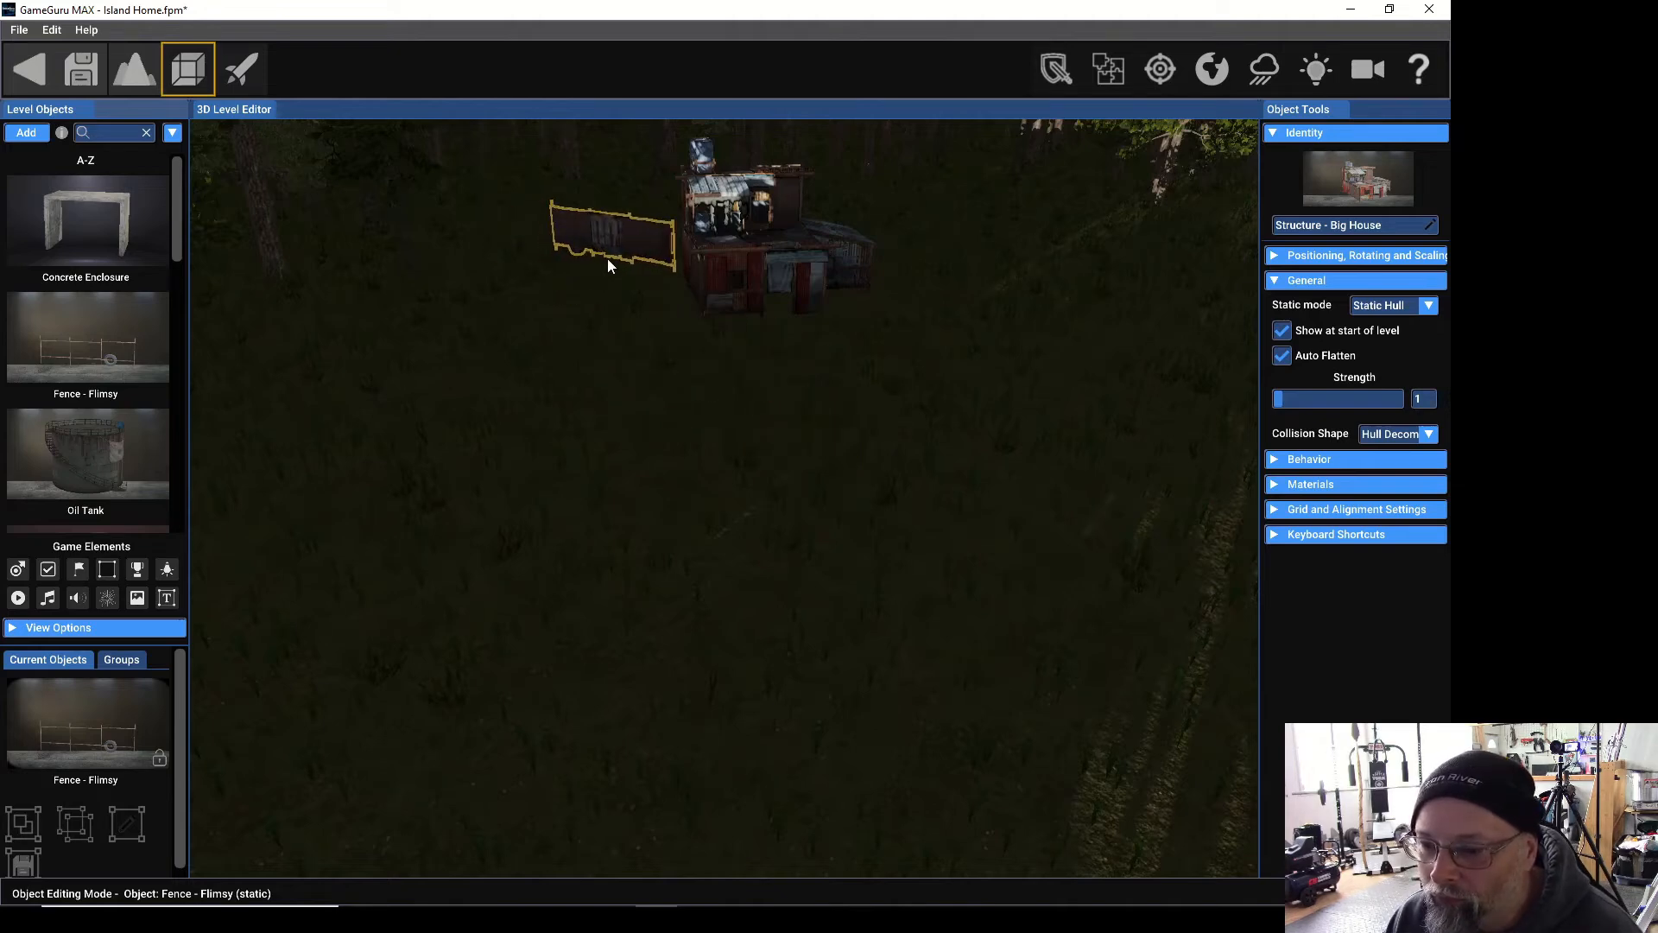
{"action": "left_click", "coordinate": [610, 257]}
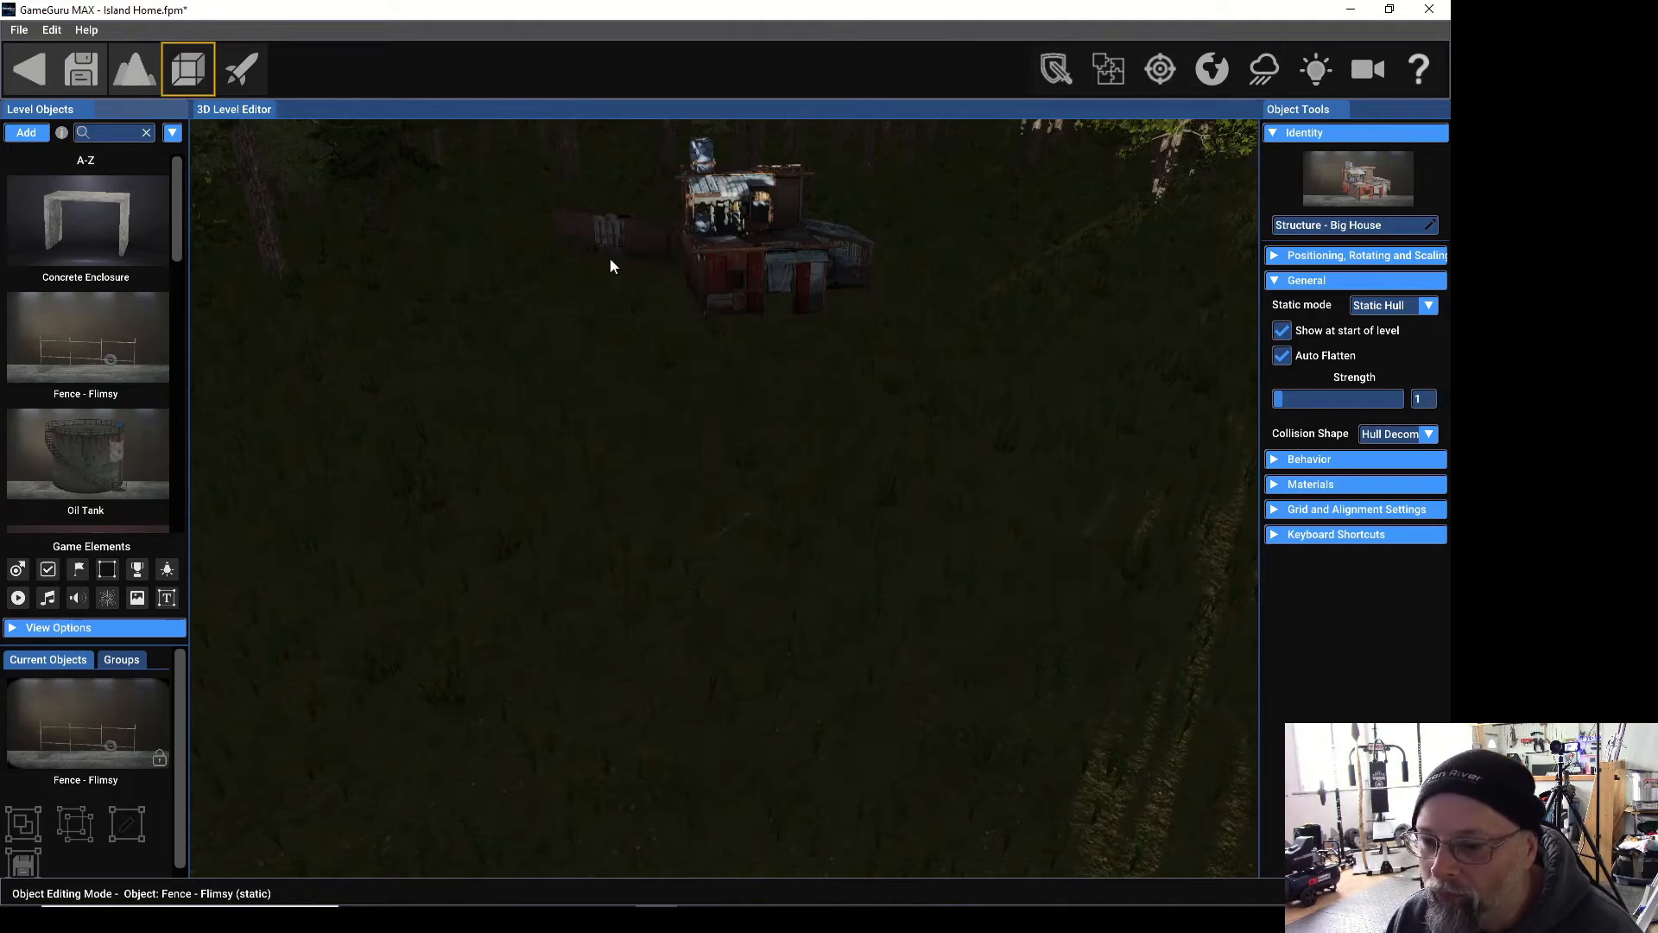
{"action": "left_click_drag", "start_coordinate": [116, 738], "coordinate": [499, 242]}
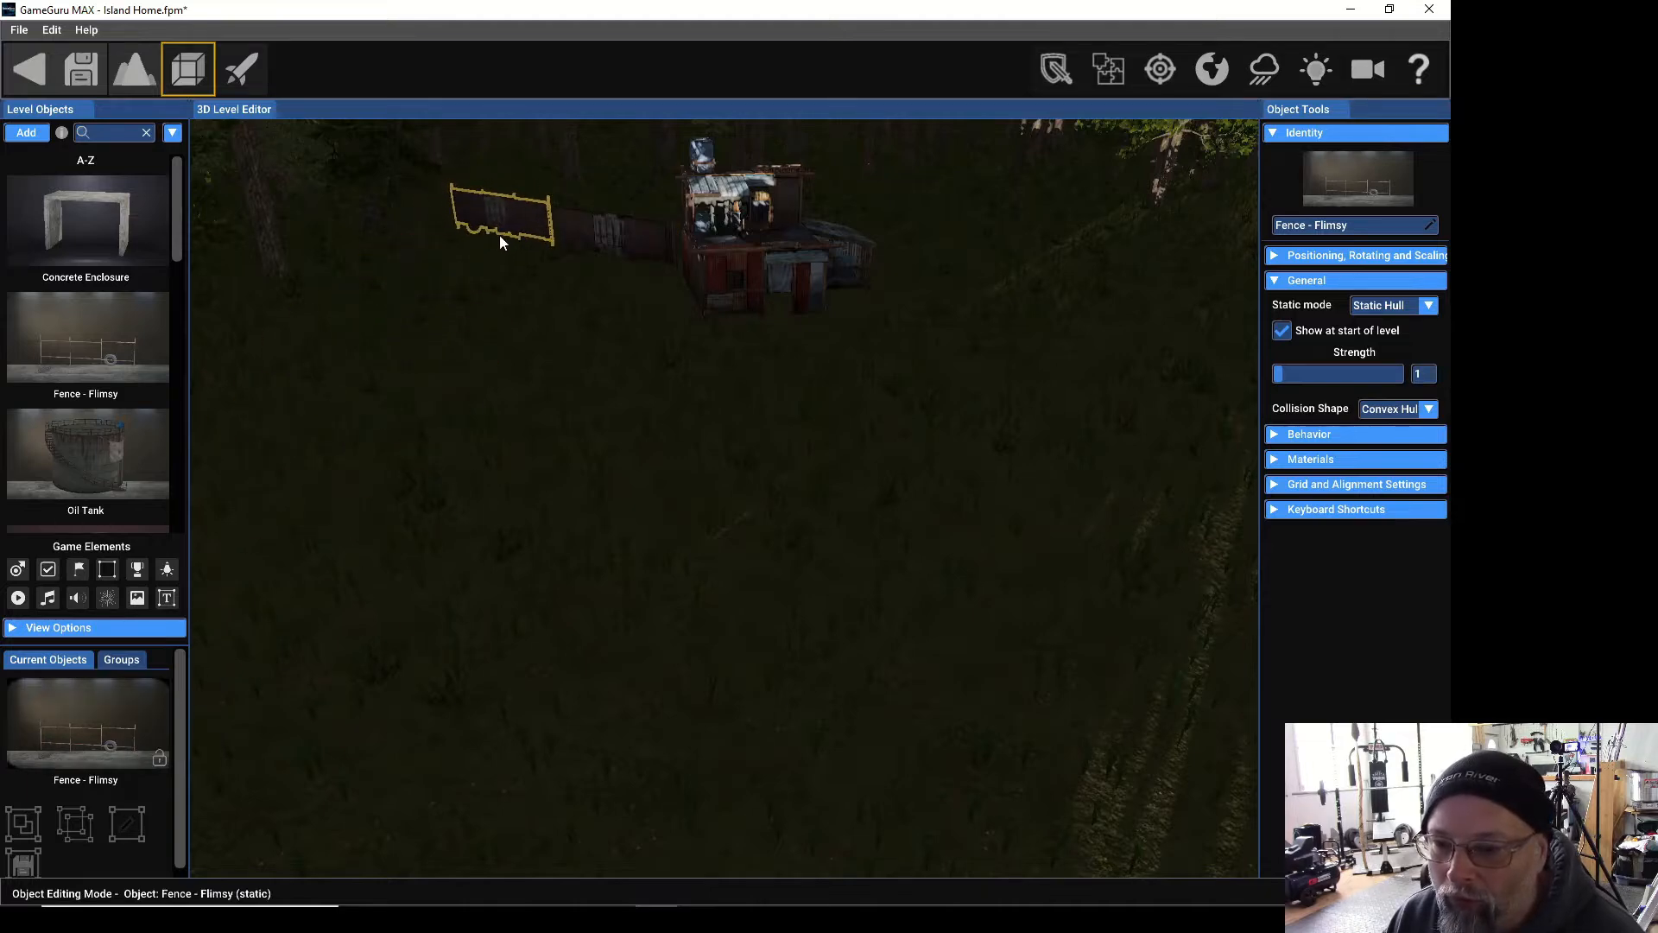
{"action": "left_click", "coordinate": [499, 242]}
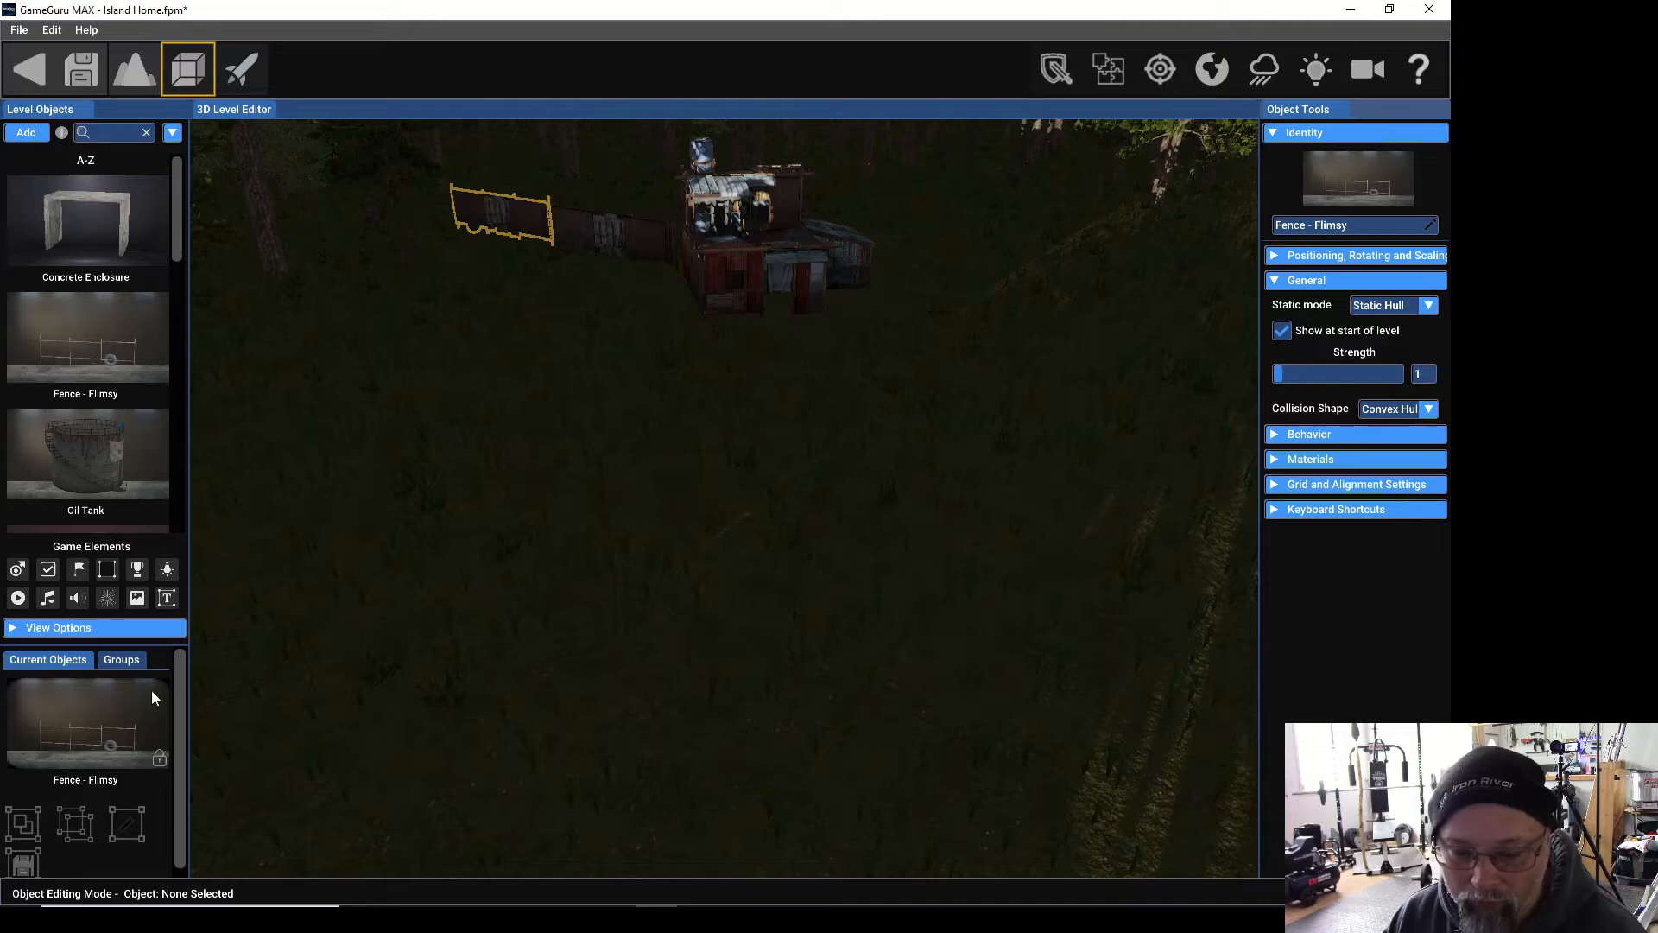
Turn the fence line at its far corner and add two Fence - Flimsy sections running forward as the yard's side.
{"action": "left_click_drag", "start_coordinate": [100, 728], "coordinate": [405, 229]}
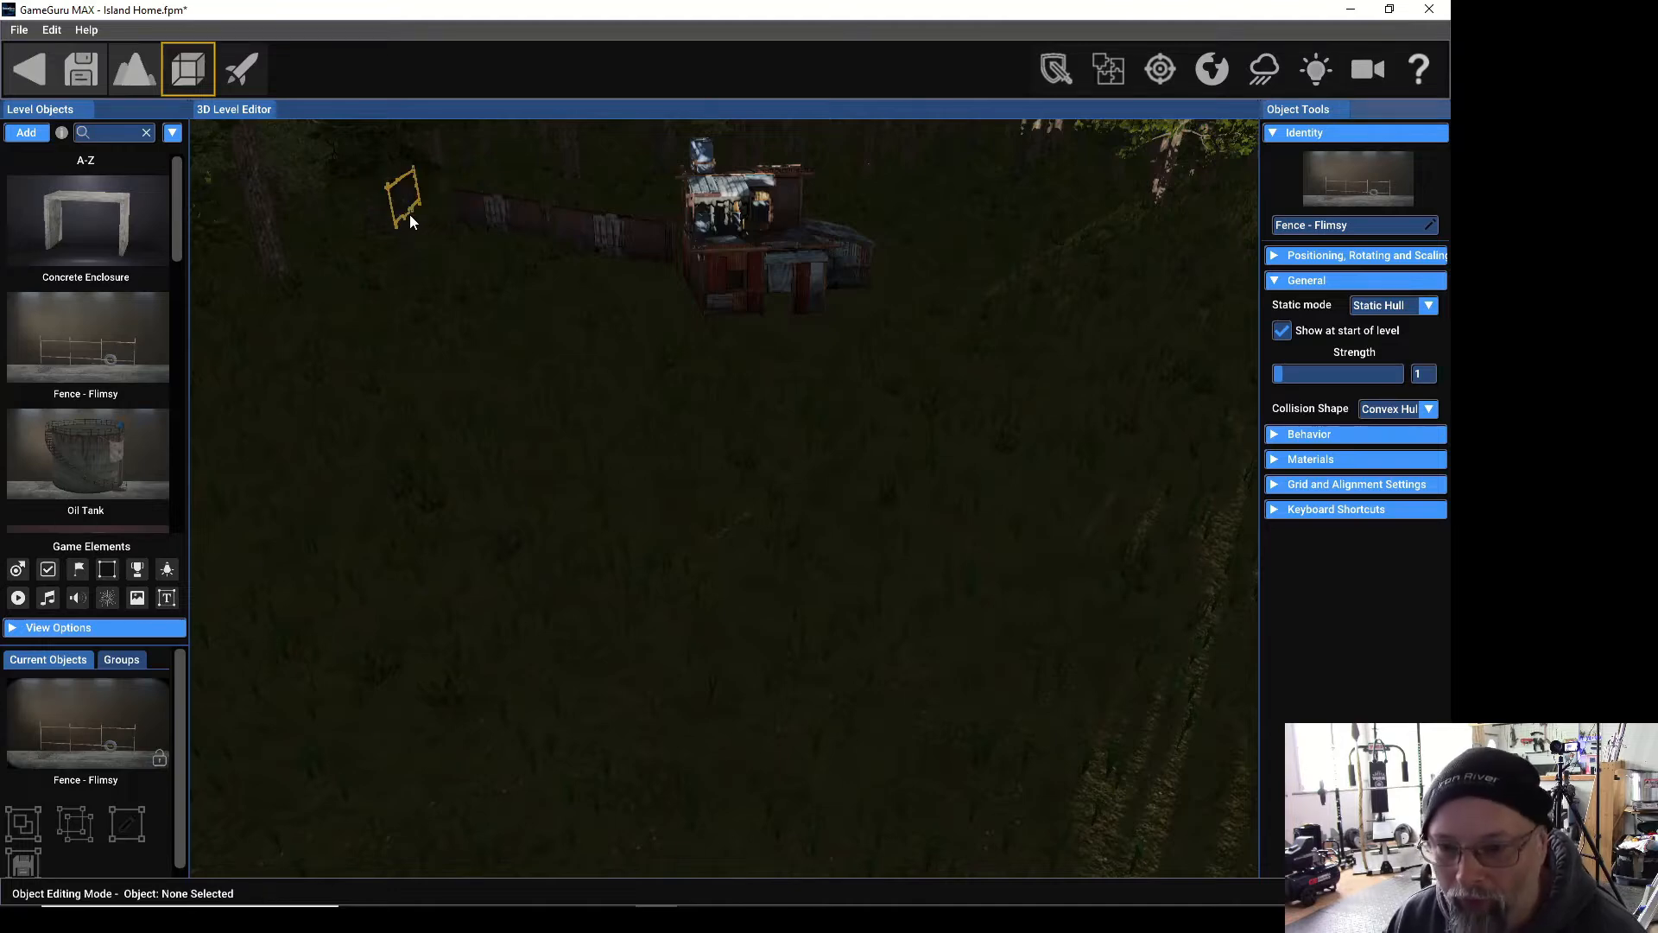
{"action": "left_click_drag", "start_coordinate": [400, 191], "coordinate": [420, 221]}
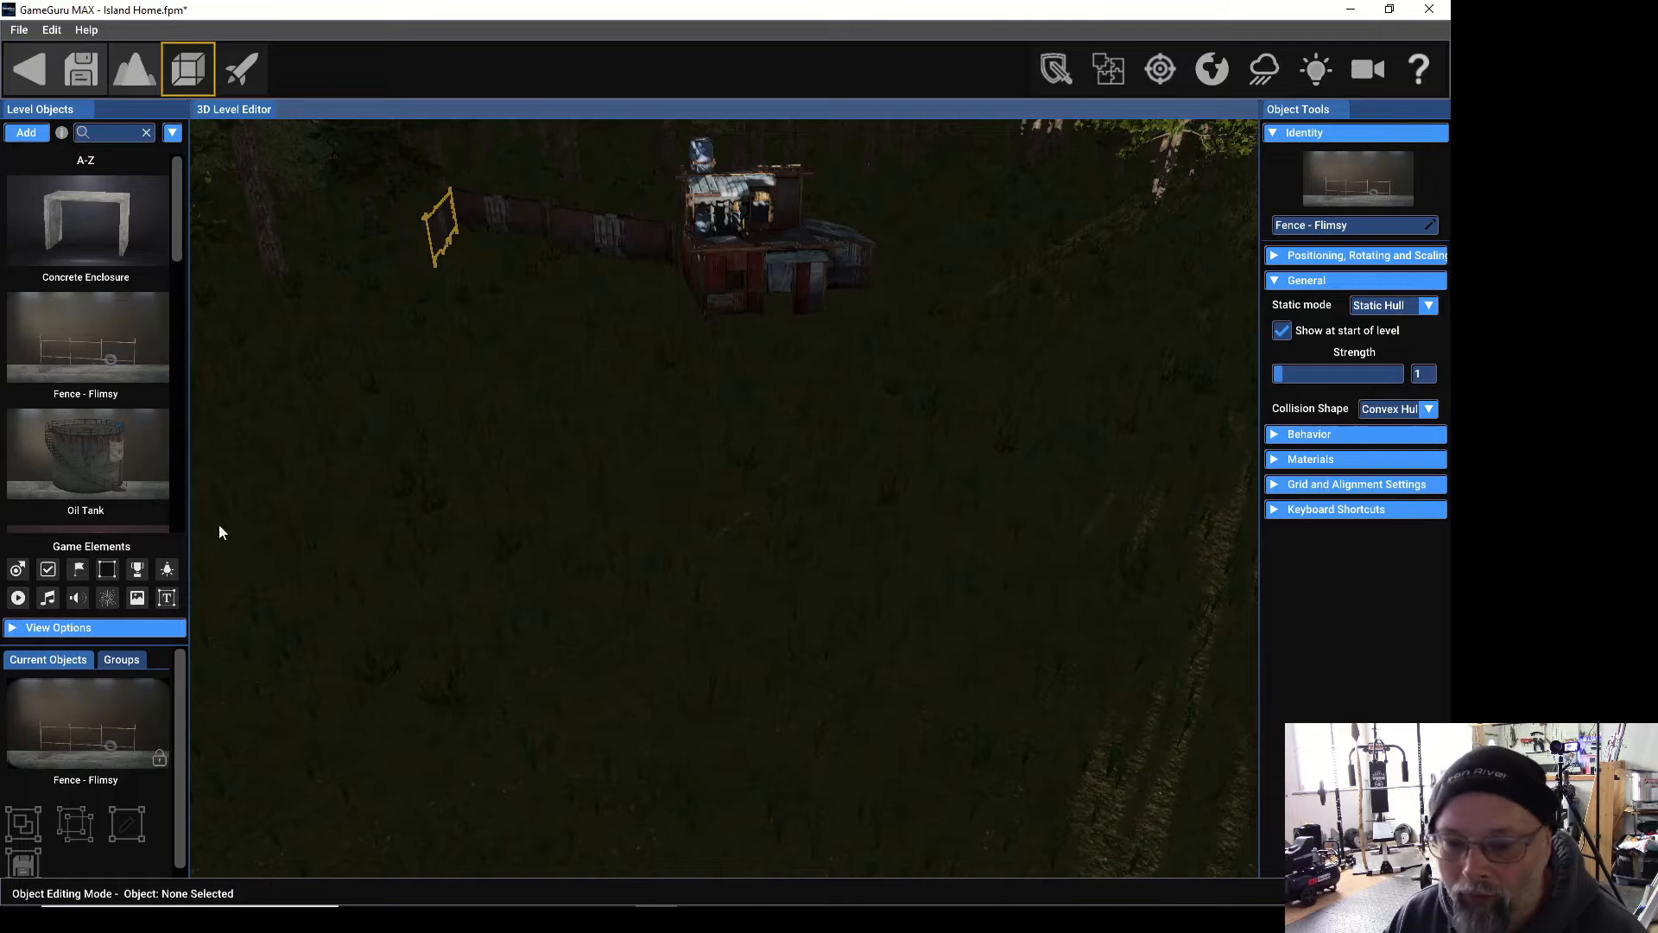
{"action": "left_click", "coordinate": [114, 727]}
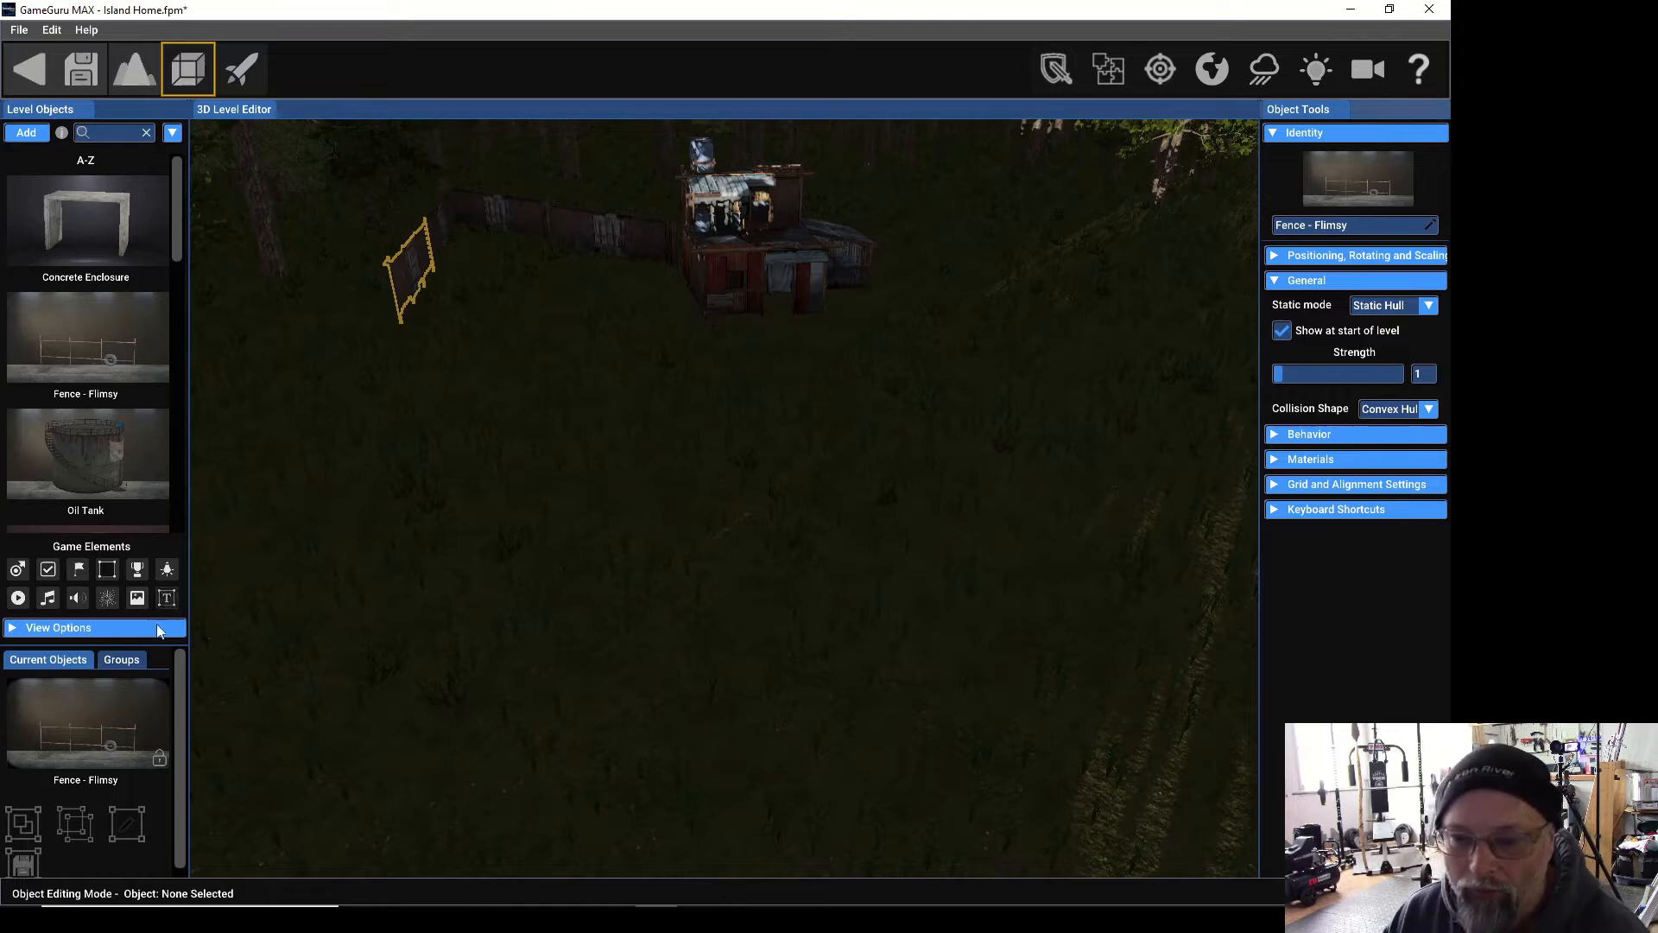
{"action": "left_click", "coordinate": [145, 712]}
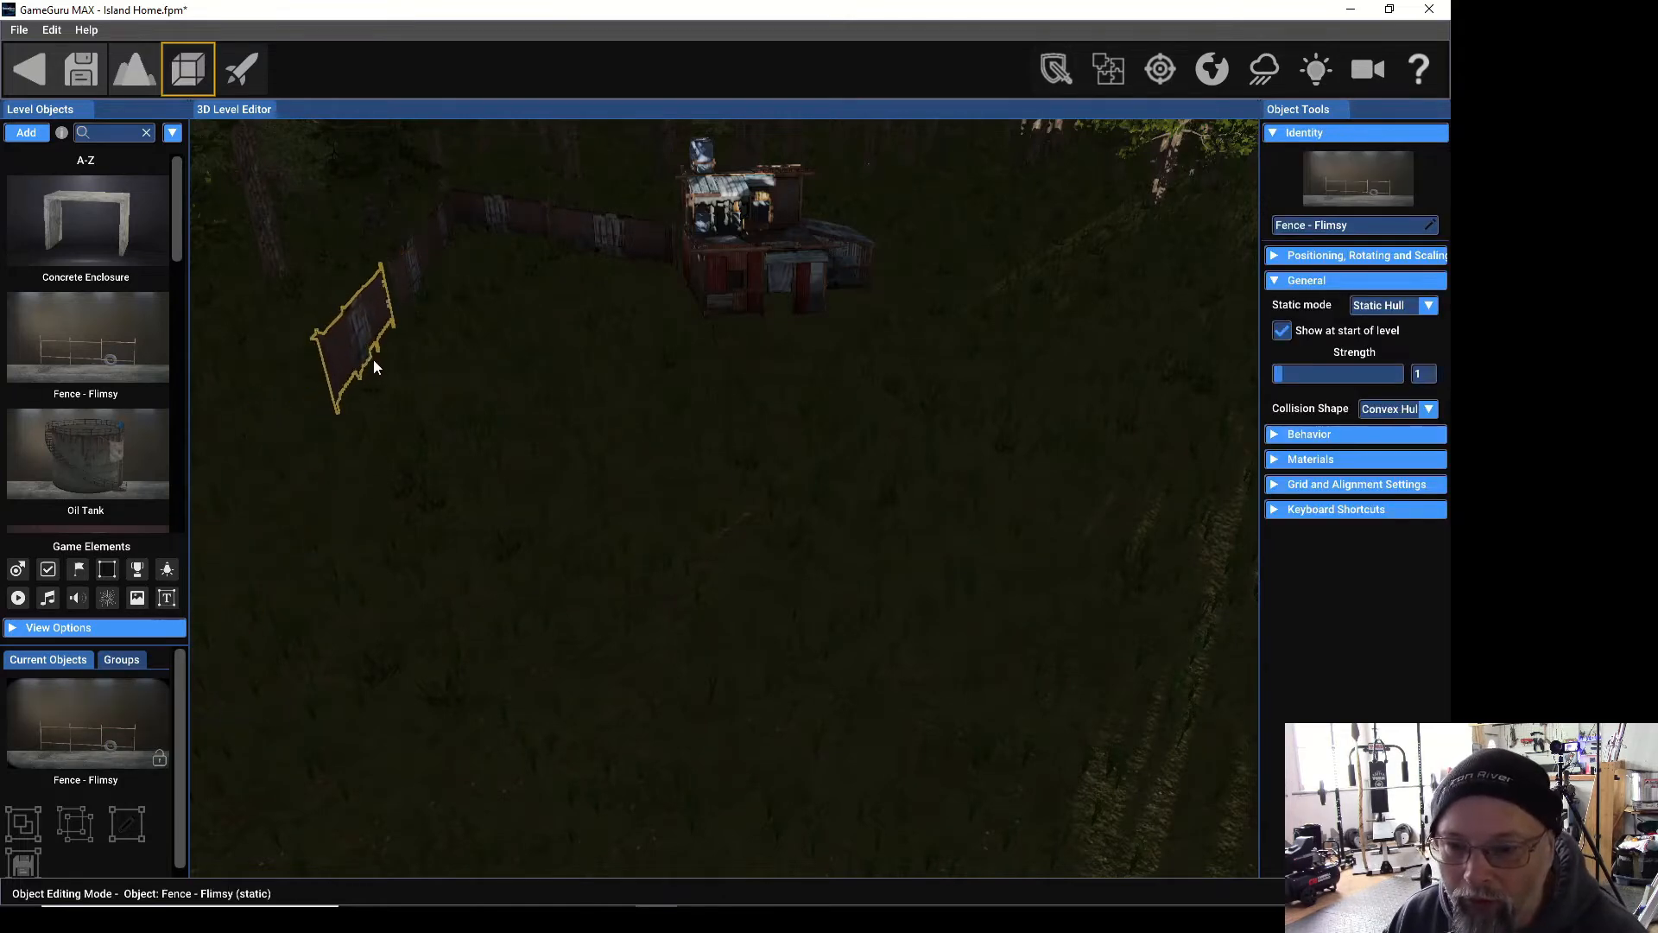
Add a Fence - Flimsy section at the end of the yard's side and rotate it to start the front side.
{"action": "left_click", "coordinate": [92, 734]}
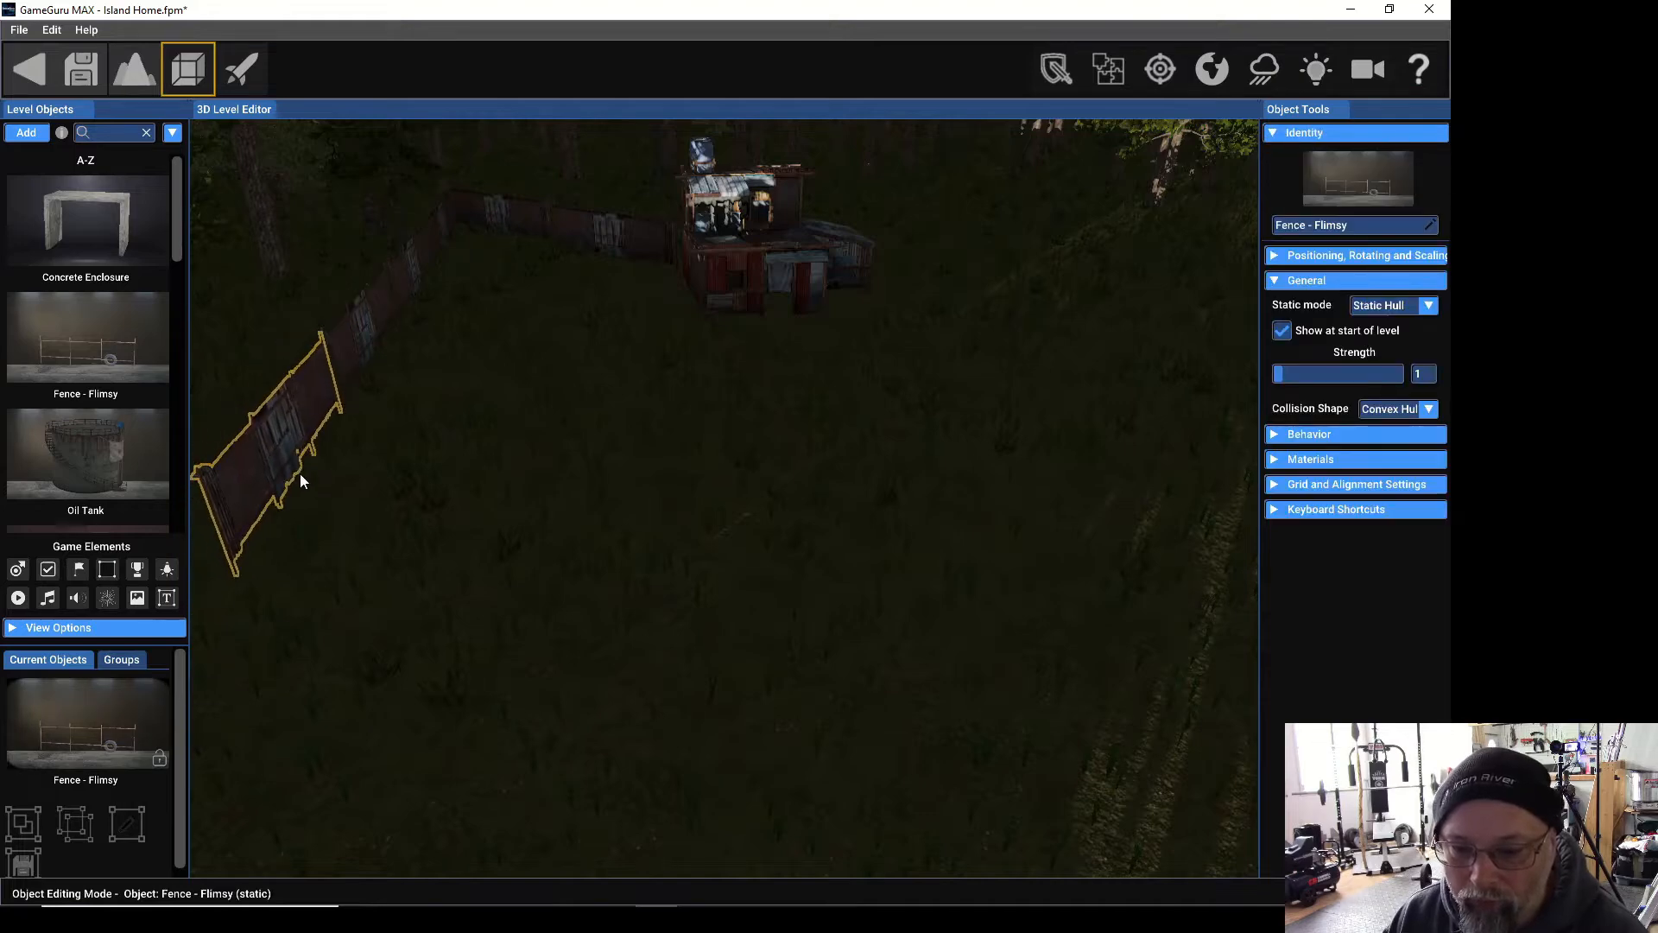
{"action": "key", "text": "r"}
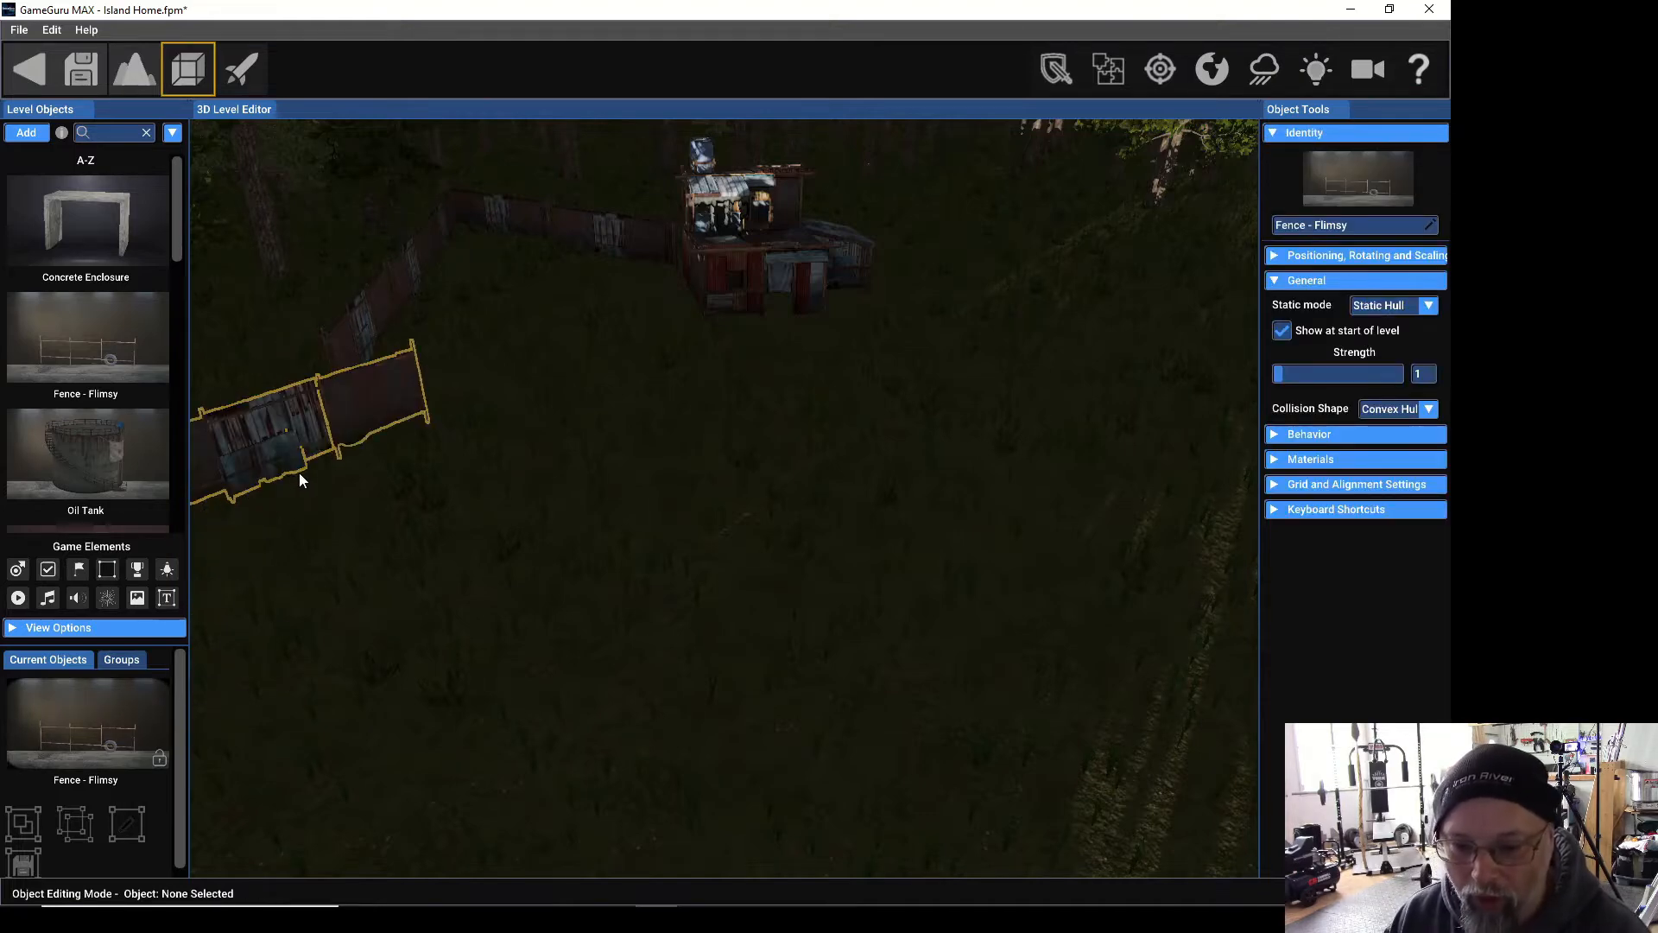
{"action": "key", "text": "r"}
{"action": "key", "text": "r"}
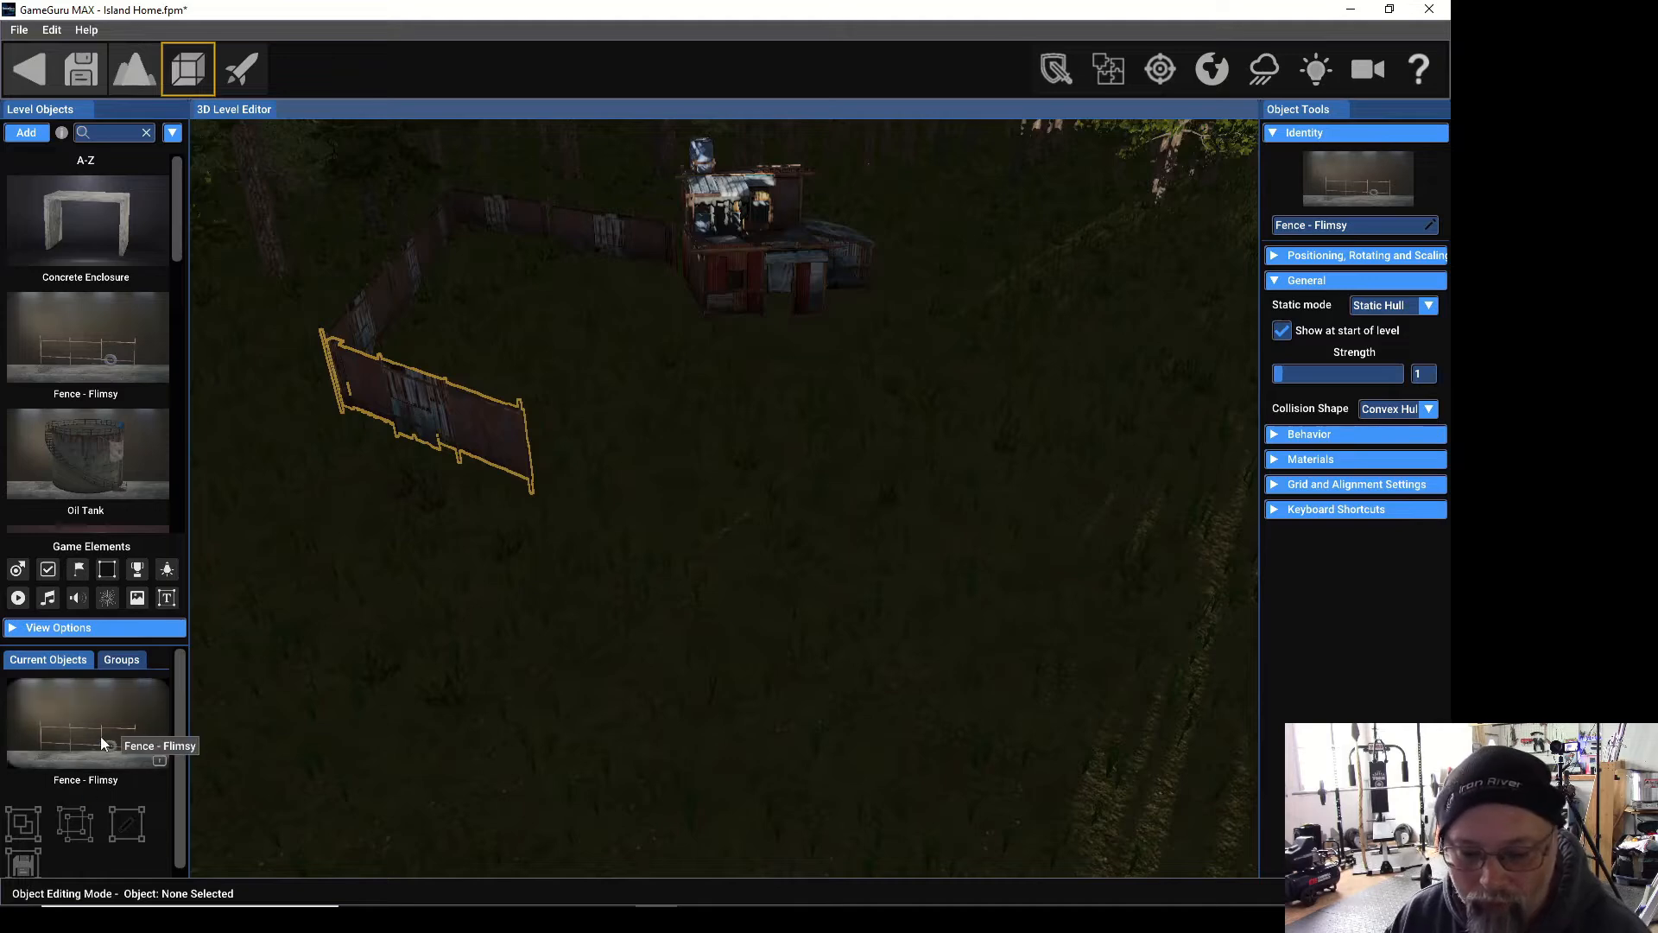
Add another Fence - Flimsy section to the front side, rotated to angle back toward the big house.
{"action": "left_click", "coordinate": [693, 565]}
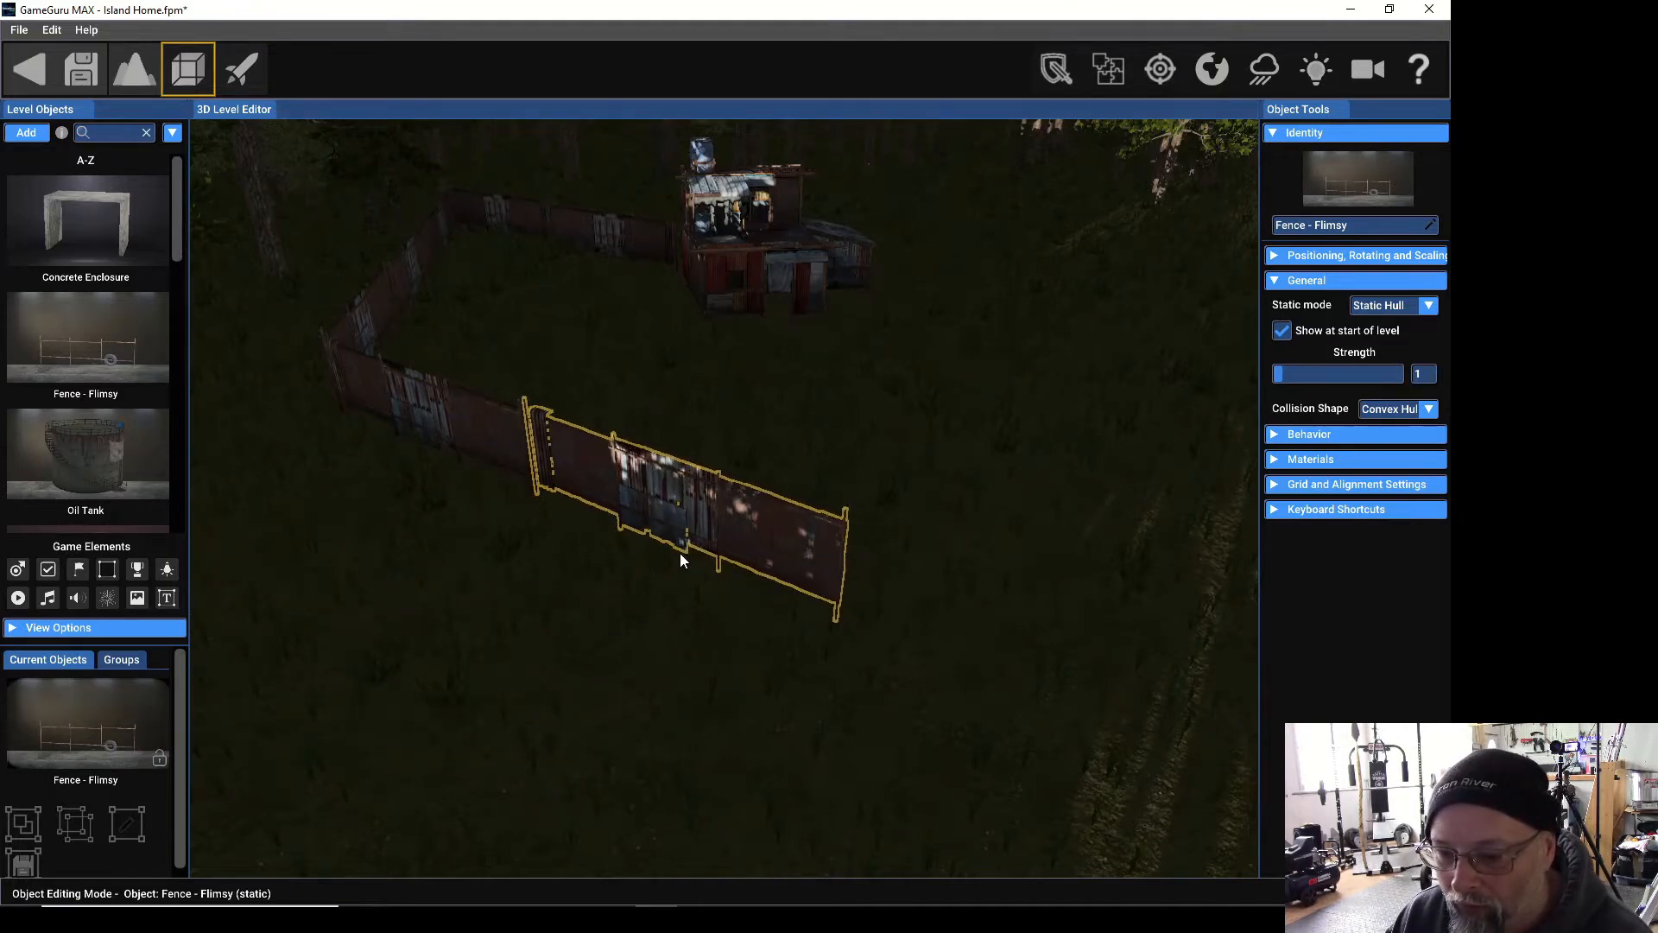
{"action": "key", "text": "r"}
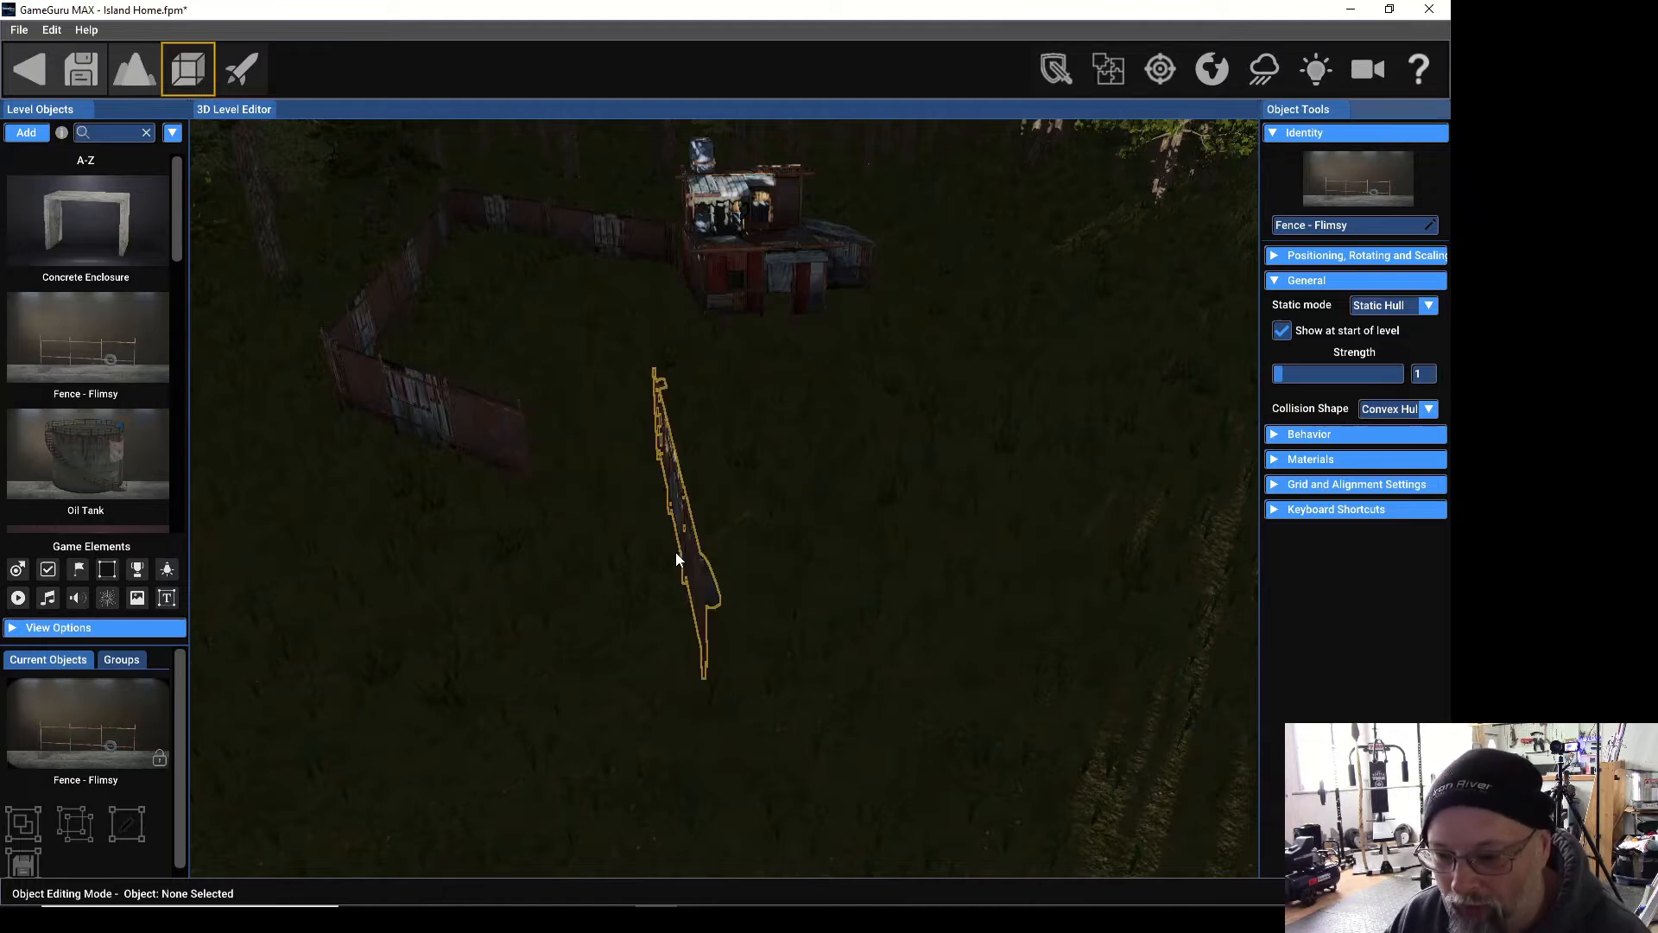
{"action": "key", "text": "r"}
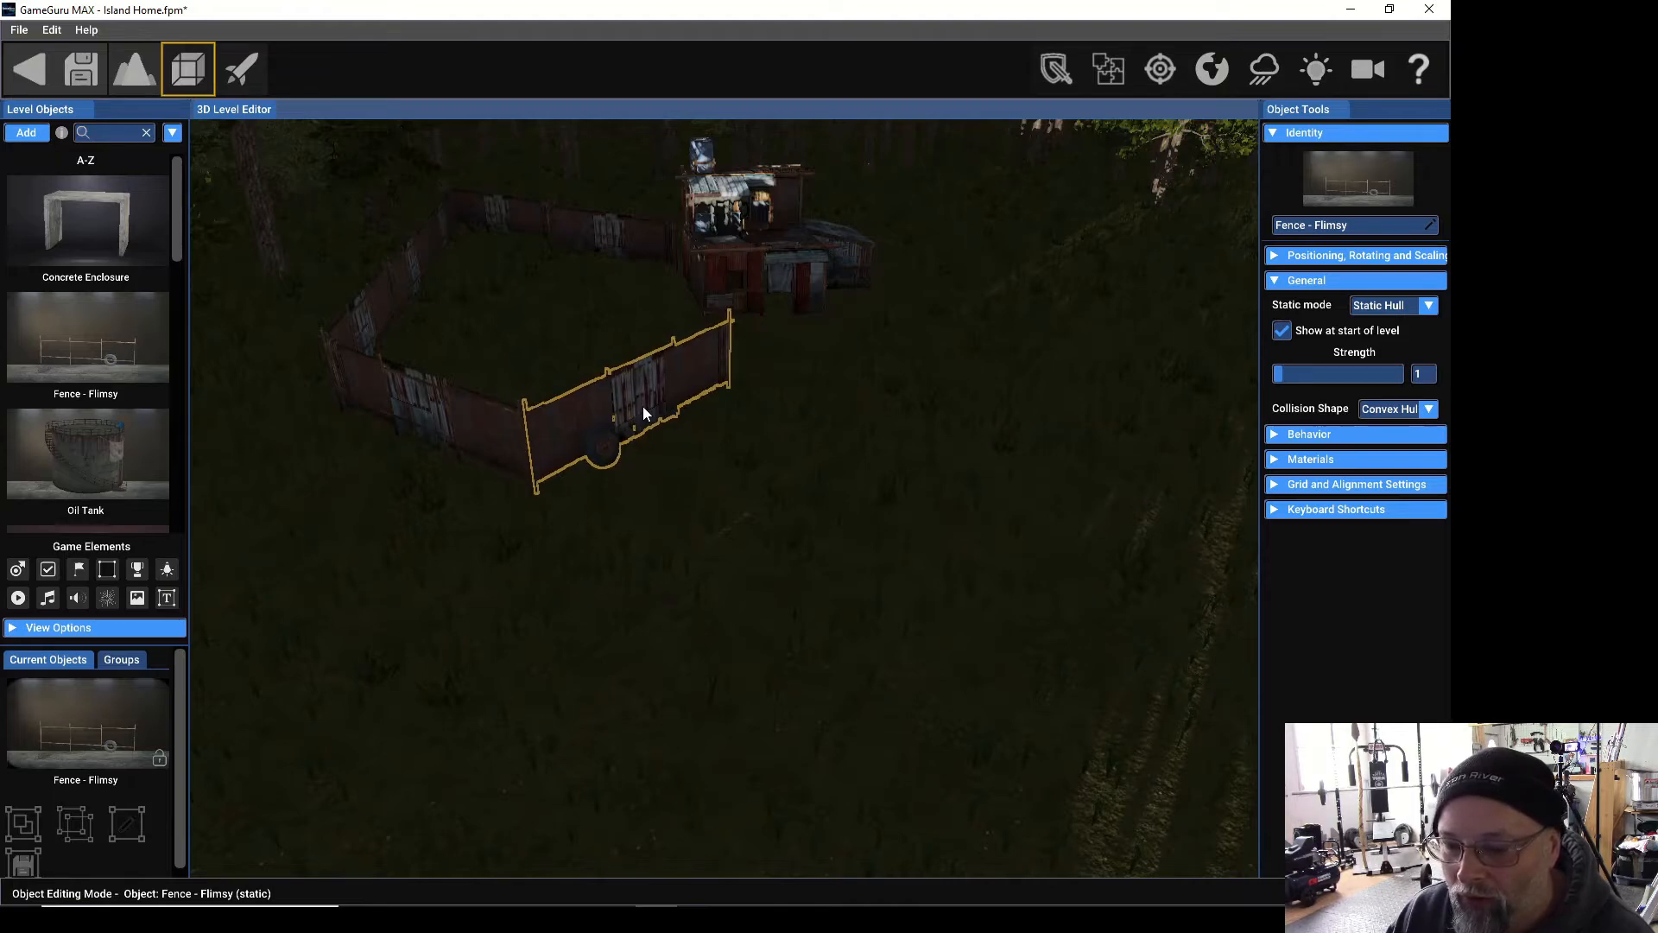
{"action": "left_click", "coordinate": [644, 408]}
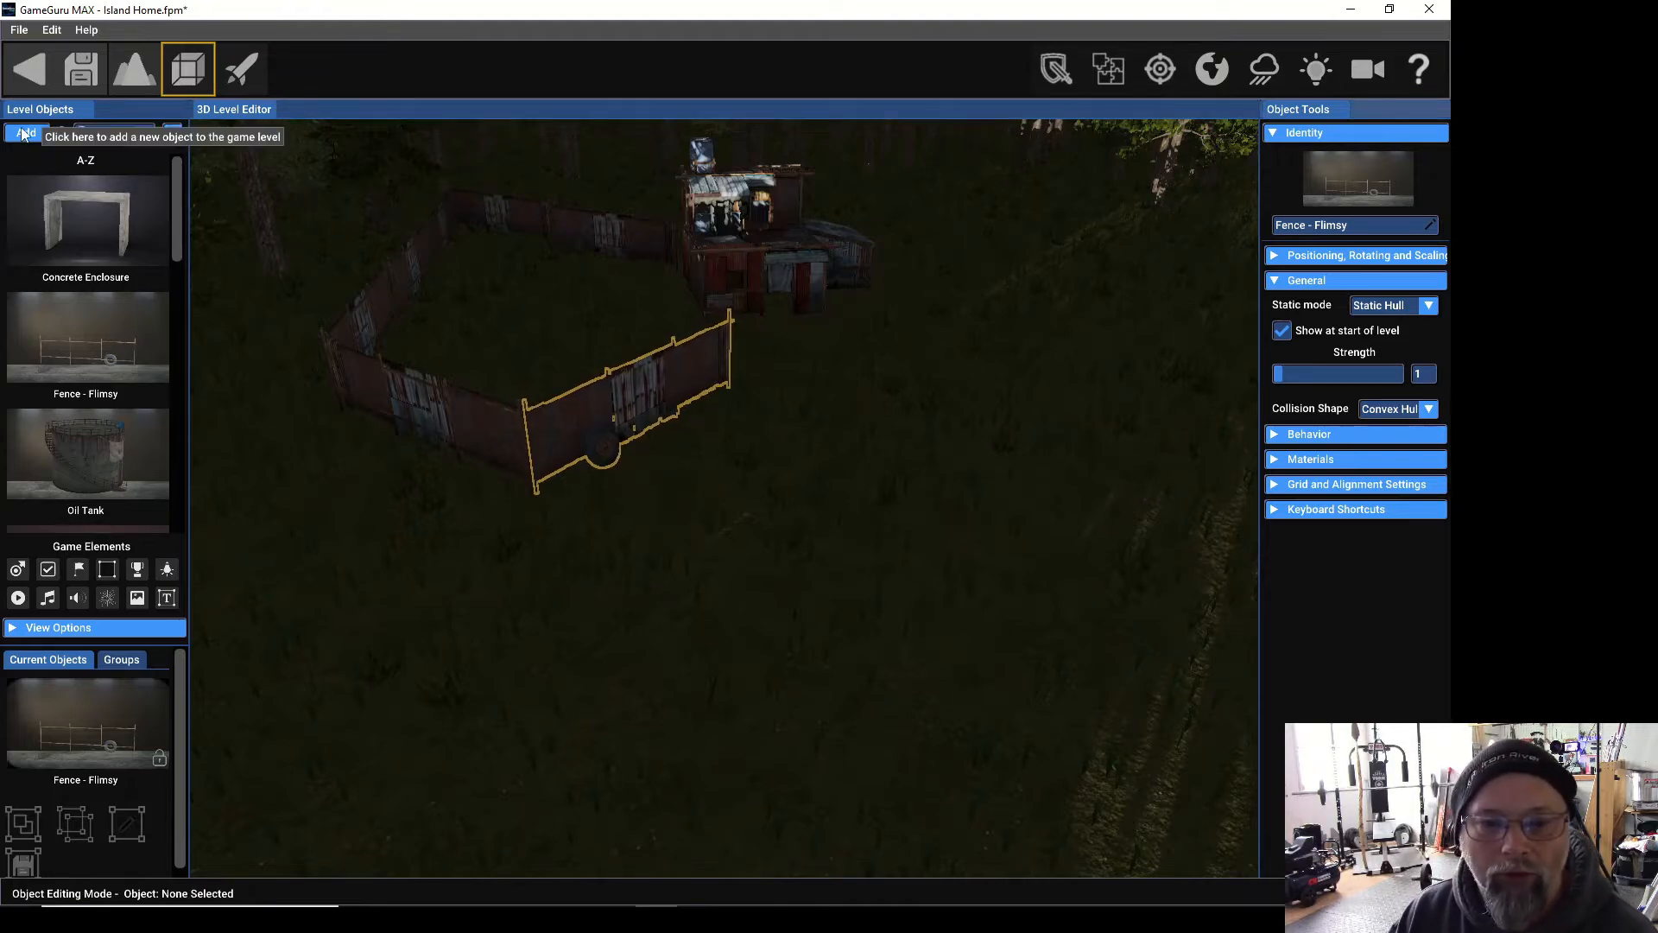
Browse the Shanty-town Fences in the object library and choose the Old Fence - Three Tyre Pillar.
{"action": "left_click", "coordinate": [24, 133]}
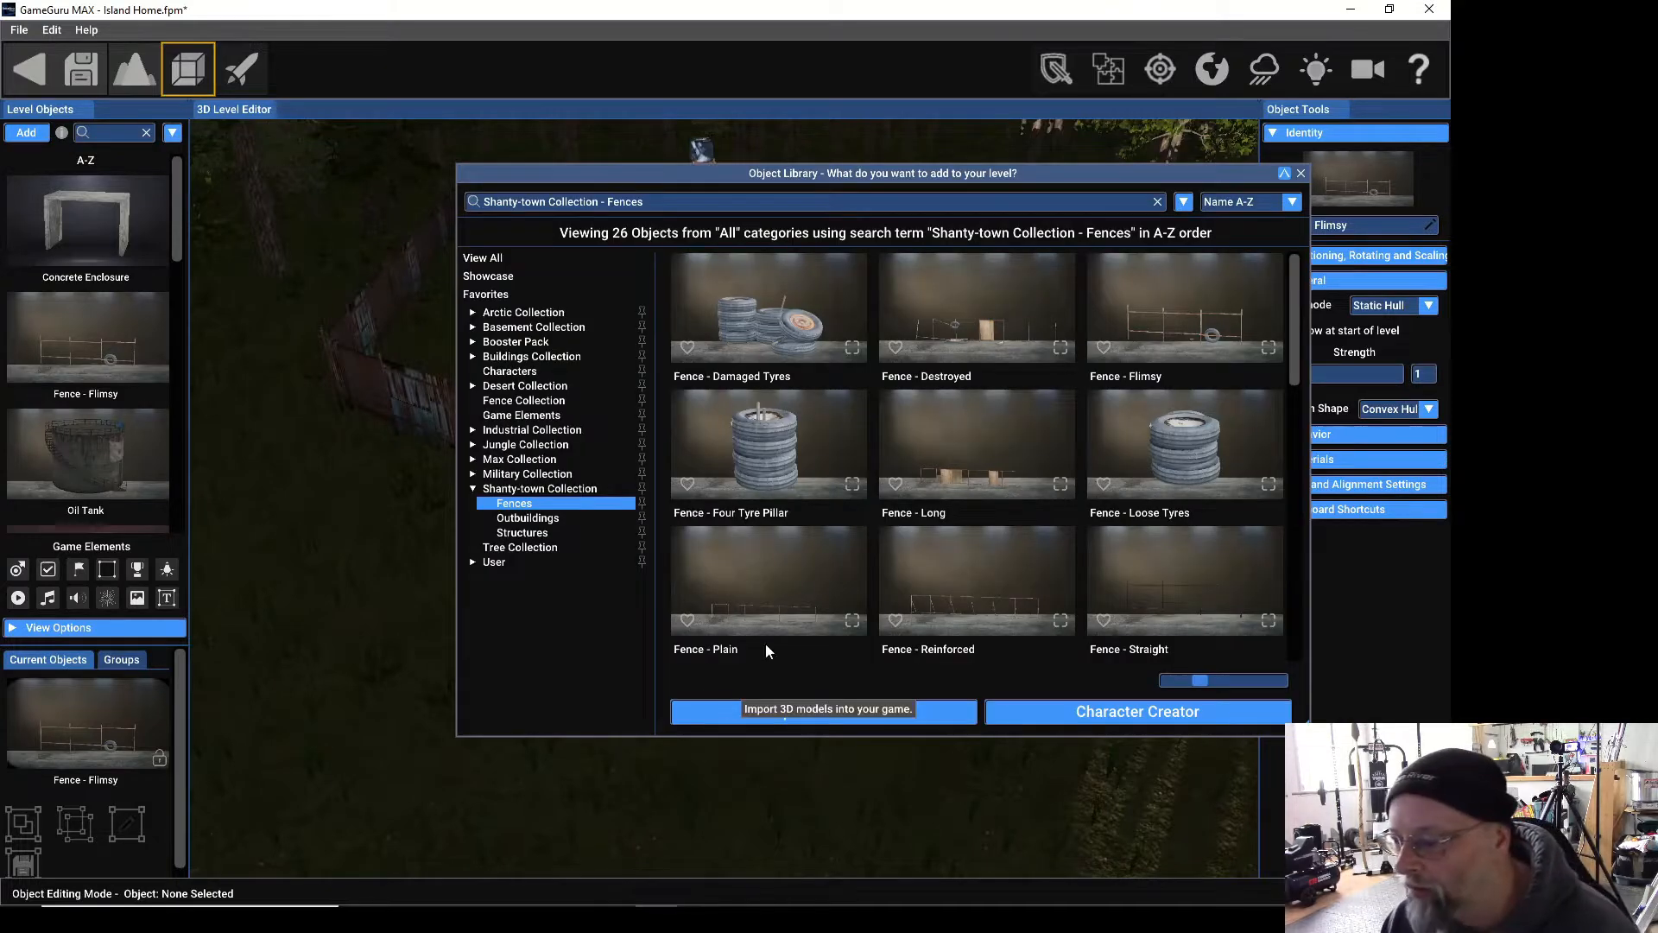
{"action": "scroll", "coordinate": [926, 482], "scroll_direction": "down", "scroll_amount": 3}
{"action": "scroll", "coordinate": [925, 479], "scroll_direction": "down", "scroll_amount": 2}
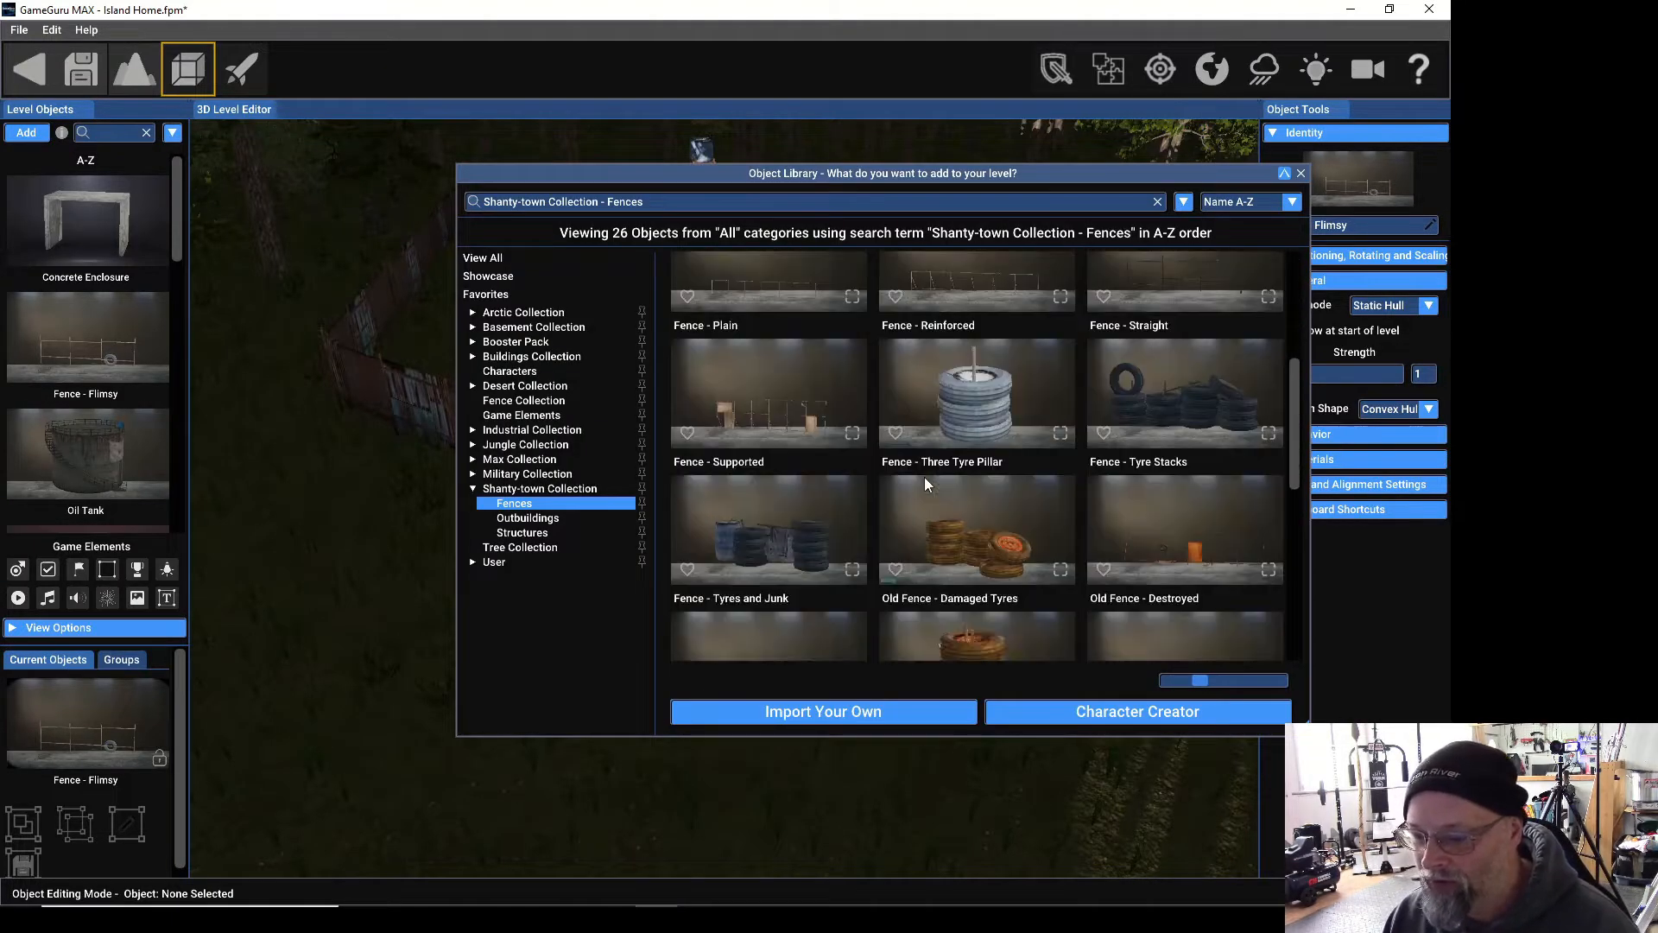
{"action": "scroll", "coordinate": [921, 477], "scroll_direction": "down", "scroll_amount": 2}
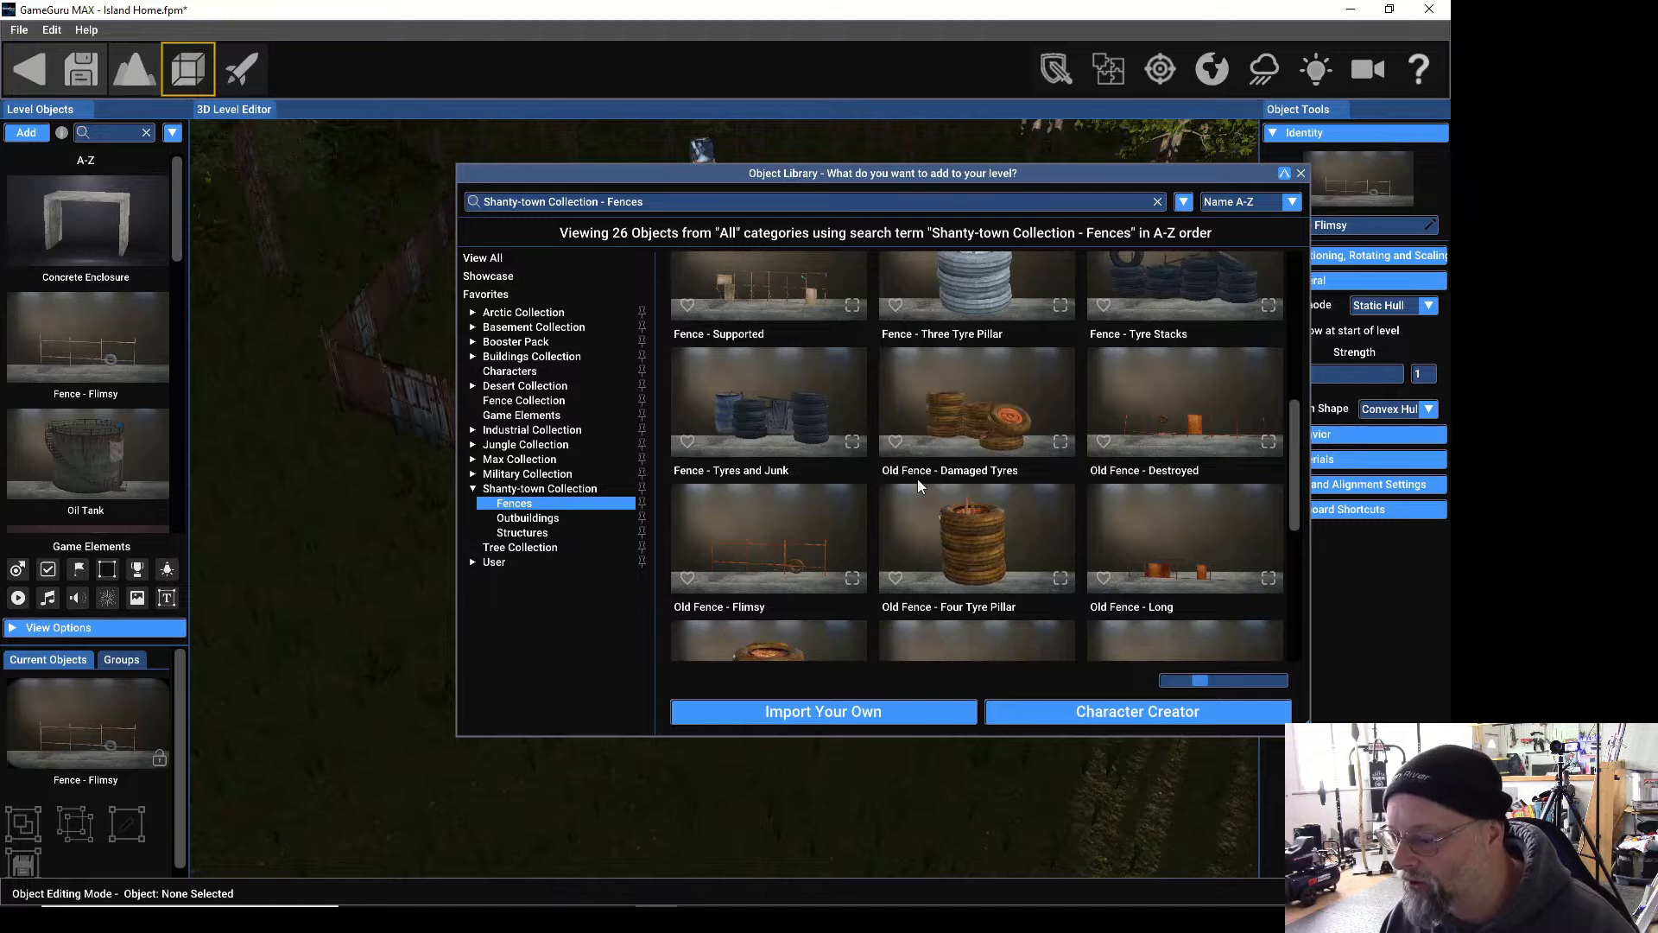
{"action": "scroll", "coordinate": [918, 479], "scroll_direction": "down", "scroll_amount": 2}
{"action": "scroll", "coordinate": [916, 481], "scroll_direction": "down", "scroll_amount": 2}
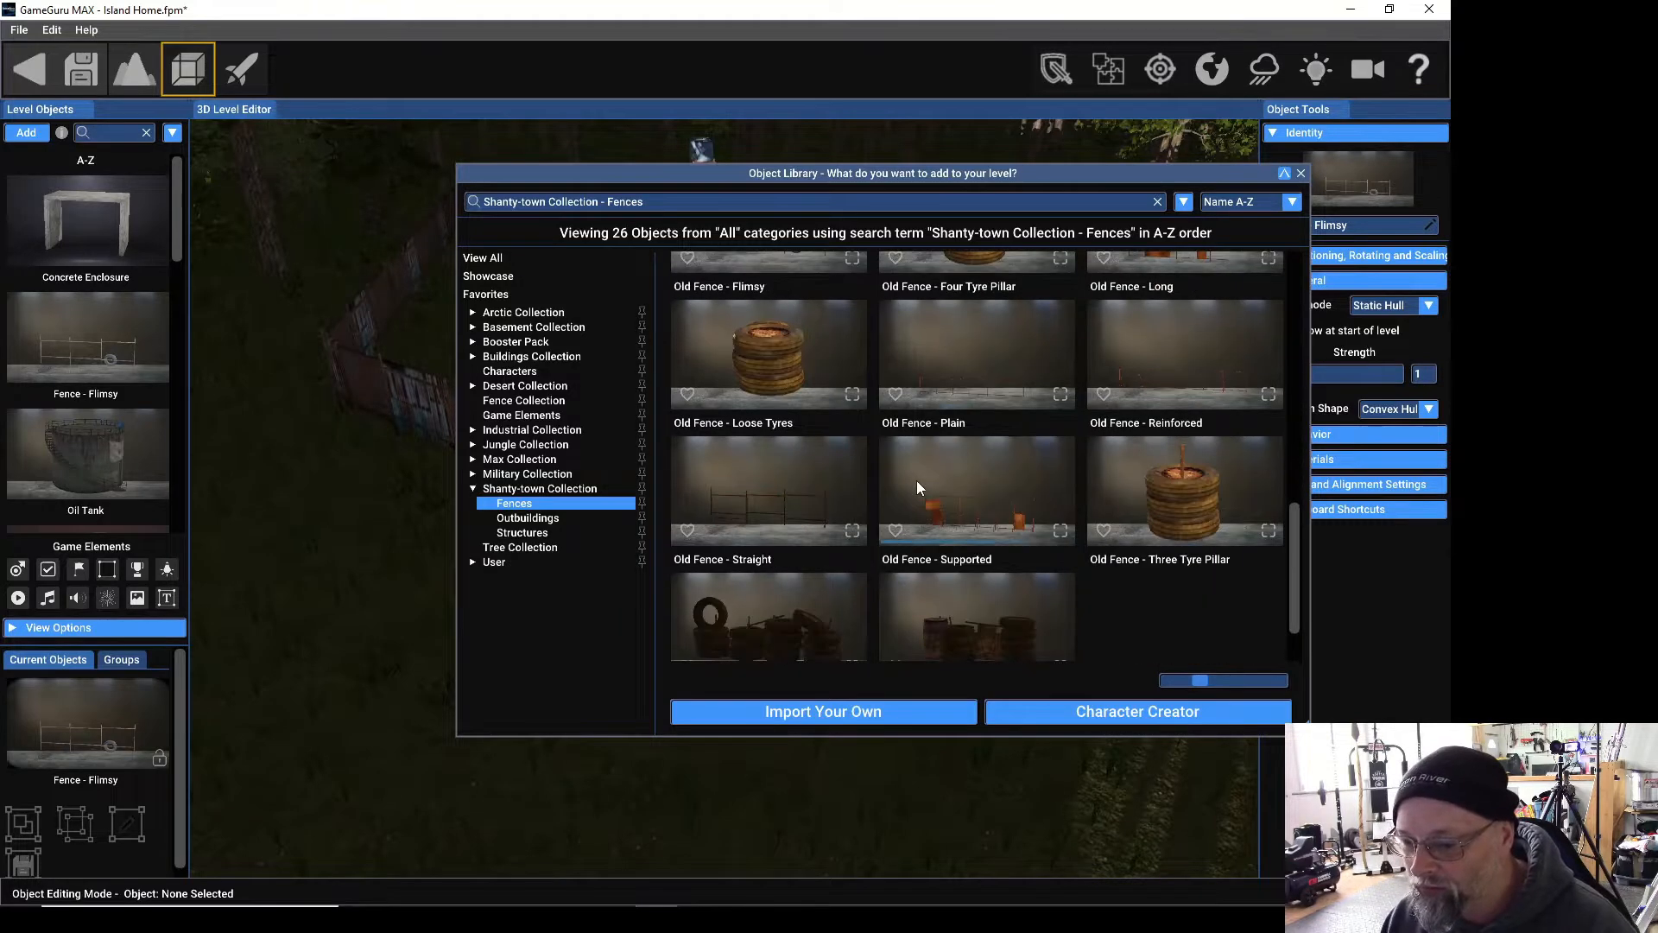
{"action": "scroll", "coordinate": [918, 488], "scroll_direction": "down", "scroll_amount": 1}
{"action": "scroll", "coordinate": [920, 501], "scroll_direction": "up", "scroll_amount": 3}
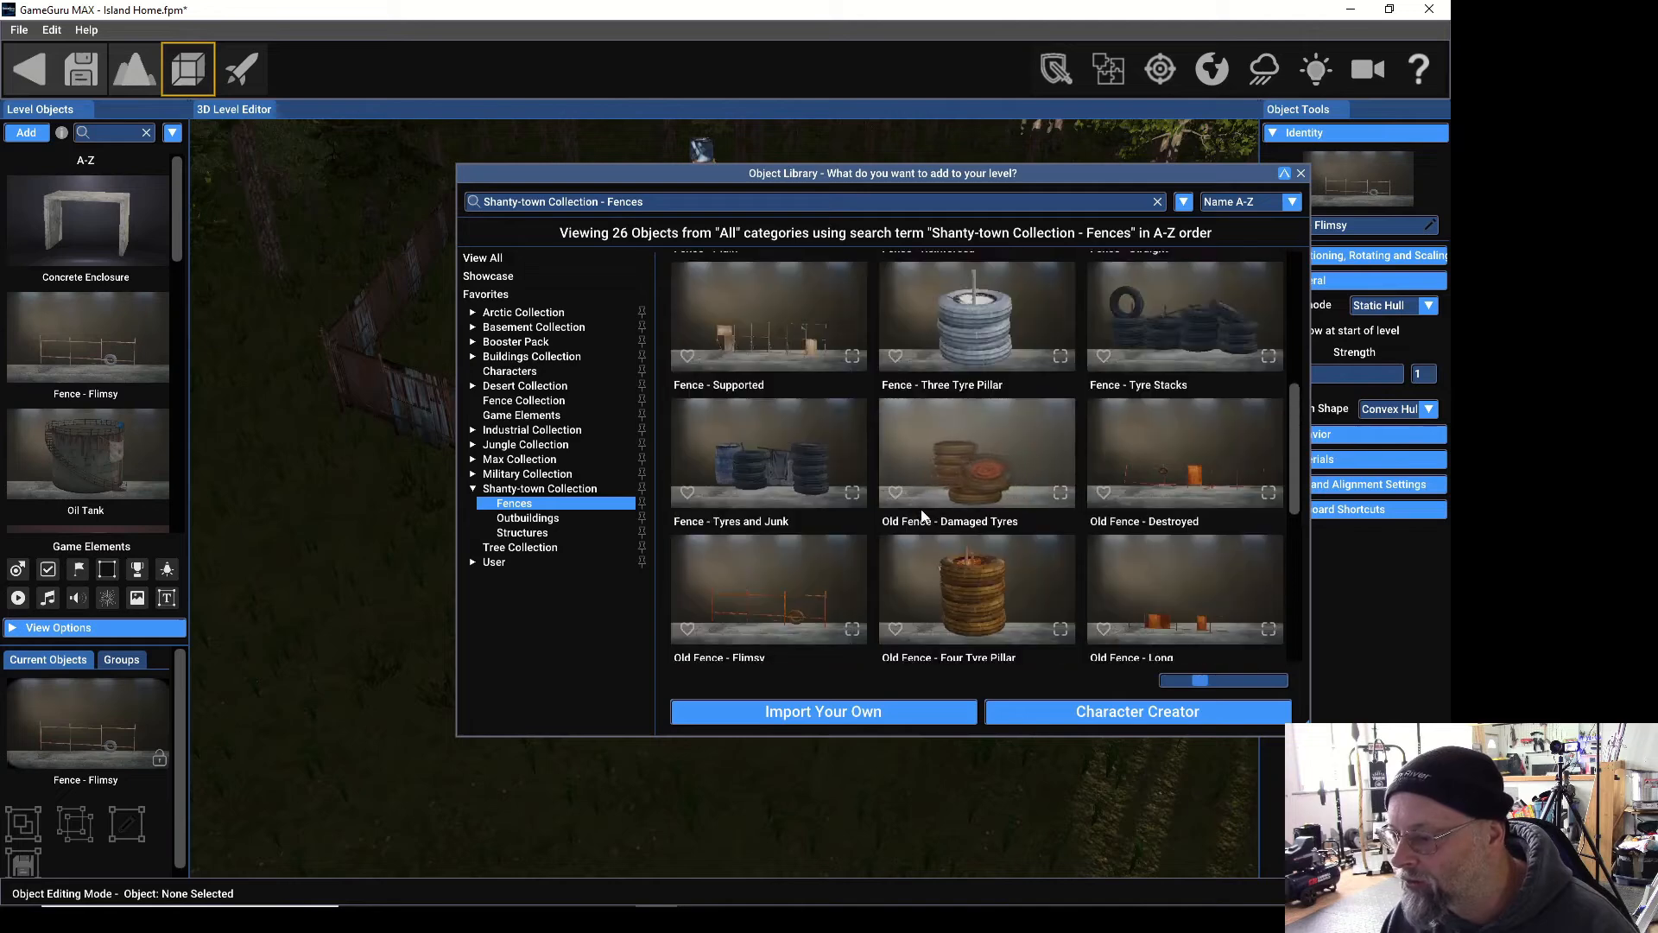
{"action": "scroll", "coordinate": [921, 510], "scroll_direction": "down", "scroll_amount": 3}
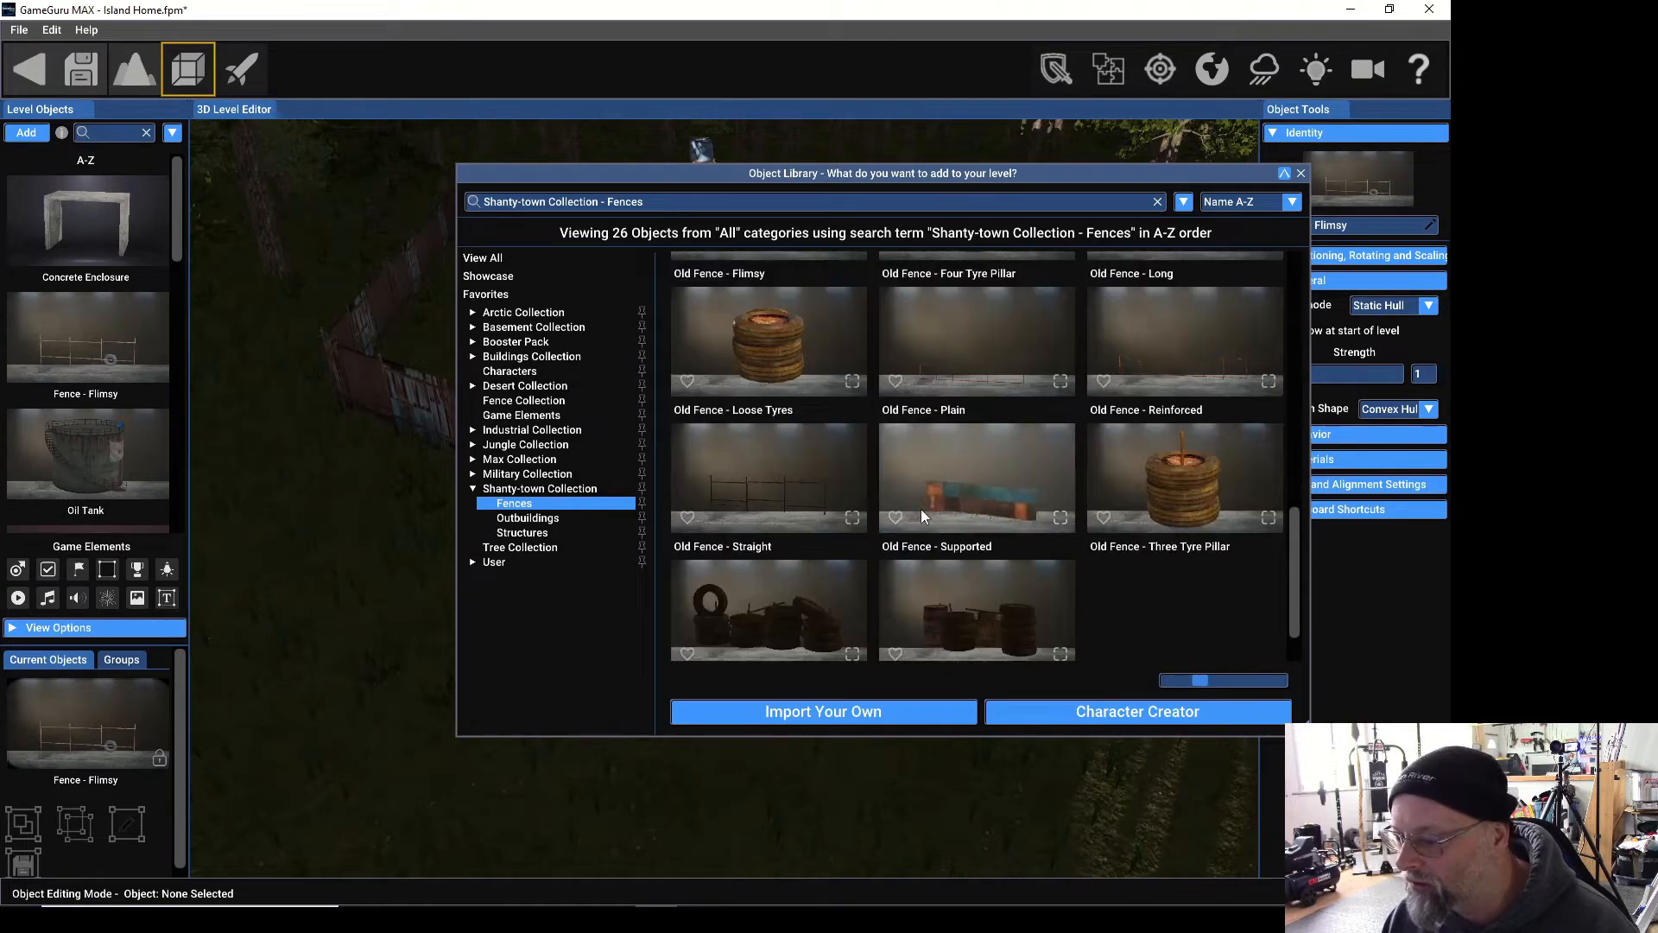
{"action": "left_click", "coordinate": [1180, 482]}
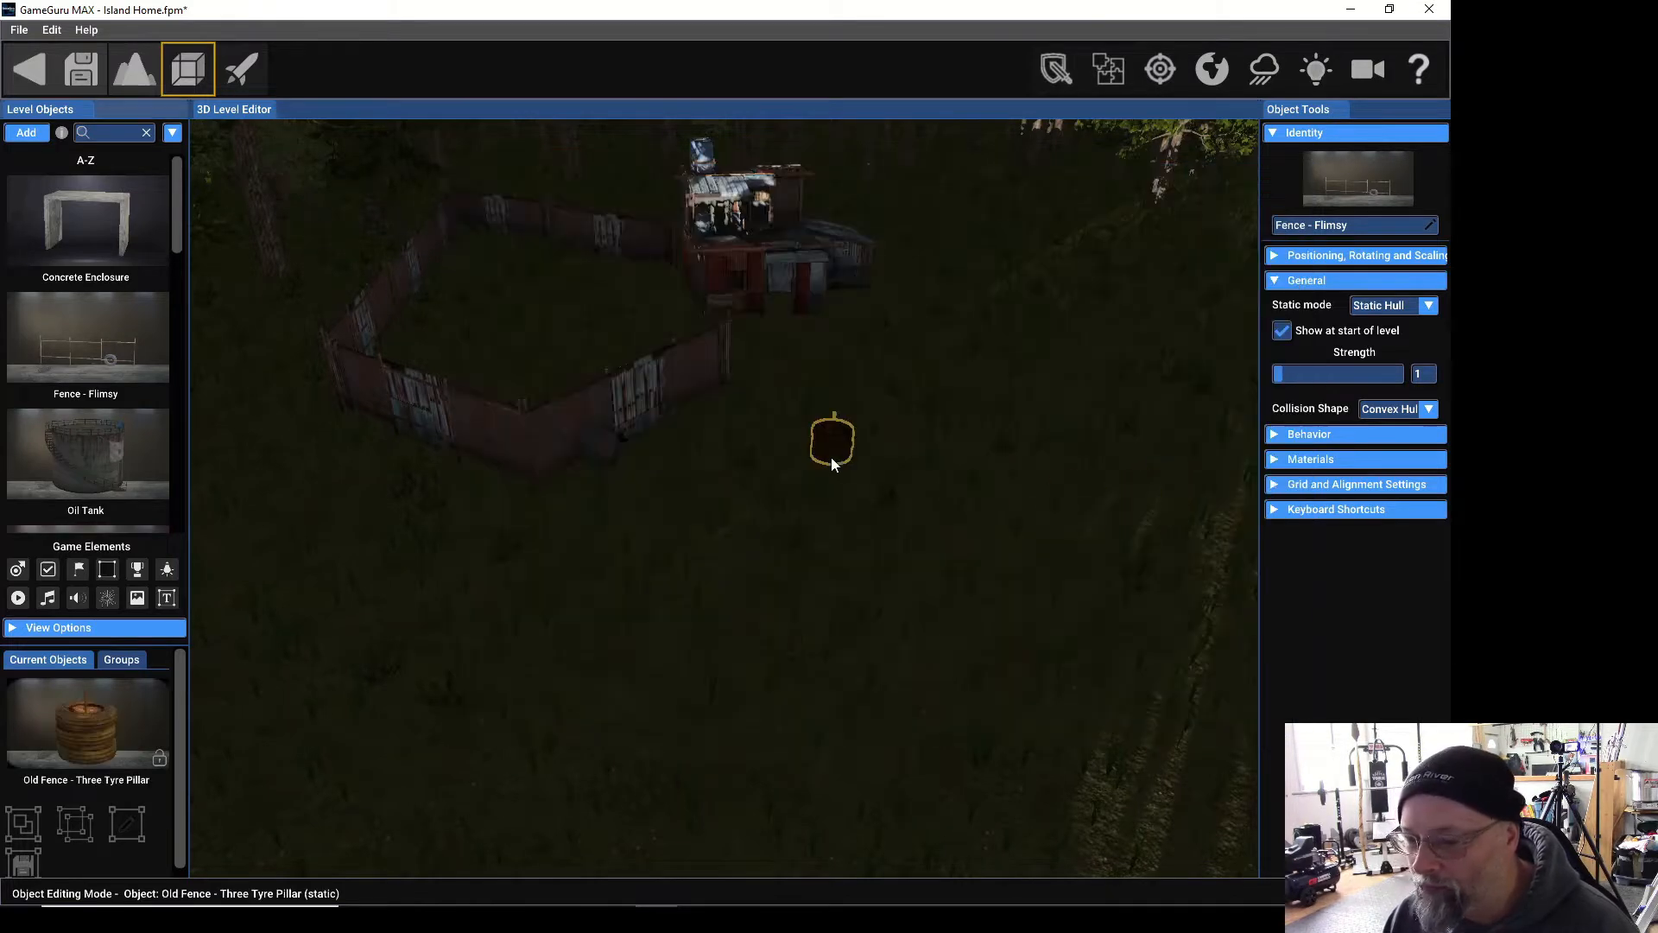
Place the Old Fence - Three Tyre Pillar on the ground against the open end of the yard's front fence.
{"action": "scroll", "coordinate": [806, 371], "scroll_direction": "up", "scroll_amount": 5}
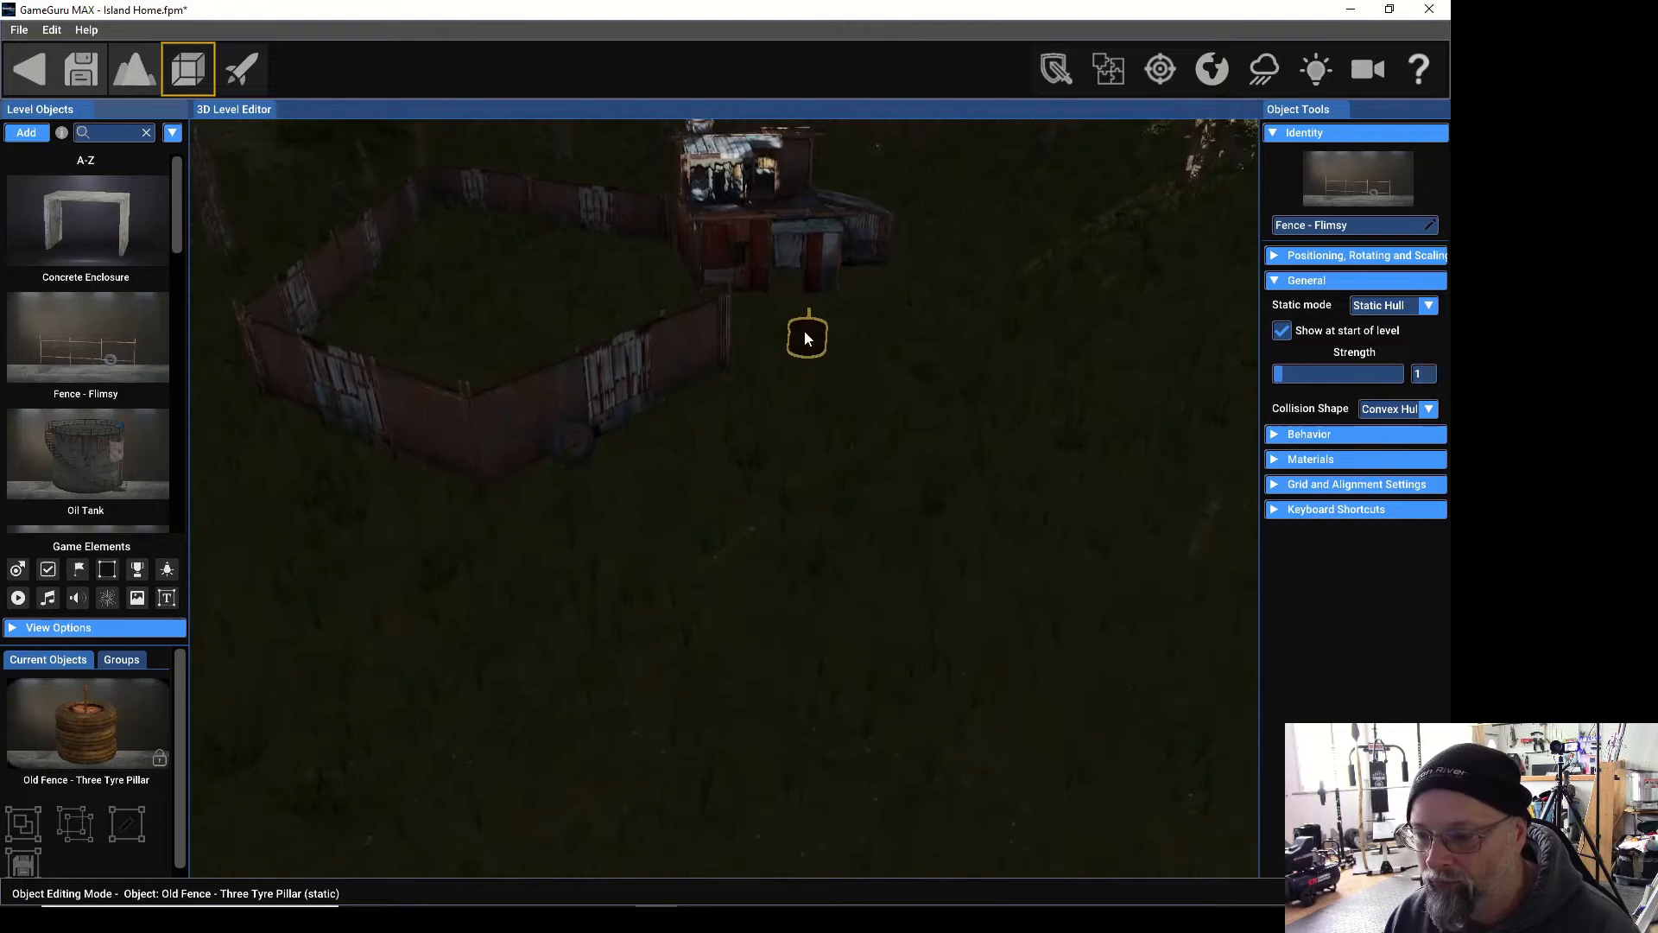
{"action": "scroll", "coordinate": [813, 338], "scroll_direction": "up", "scroll_amount": 5}
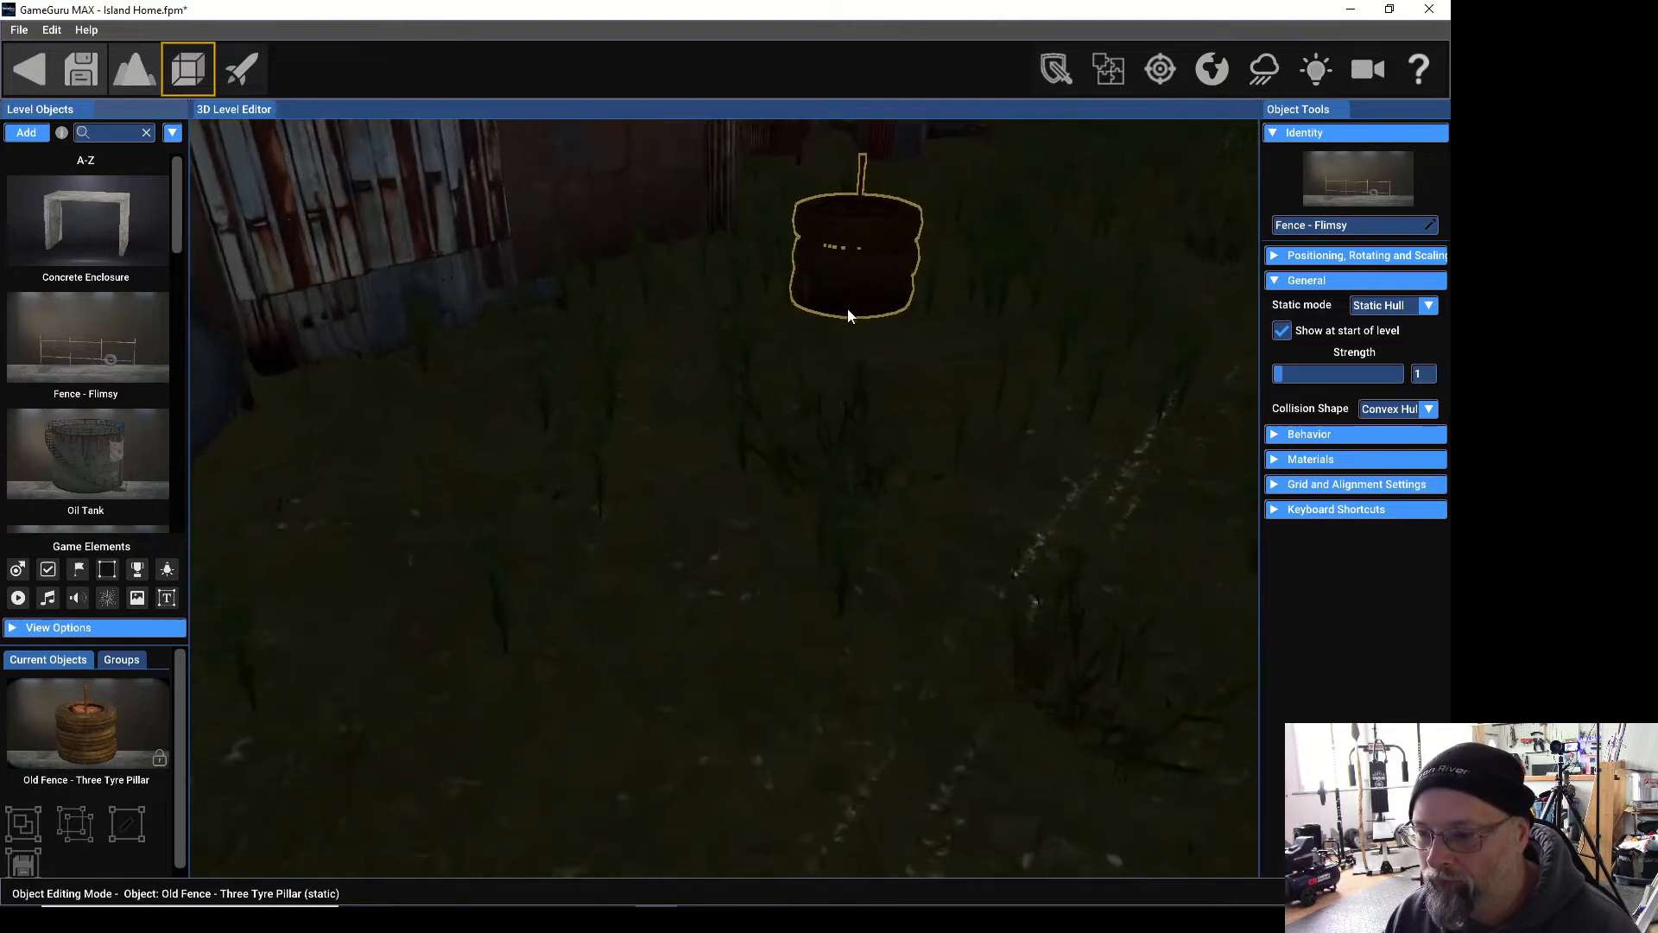
{"action": "right_click_drag", "start_coordinate": [851, 277], "coordinate": [851, 337]}
{"action": "key", "text": "w"}
{"action": "right_click_drag", "start_coordinate": [925, 237], "coordinate": [920, 225]}
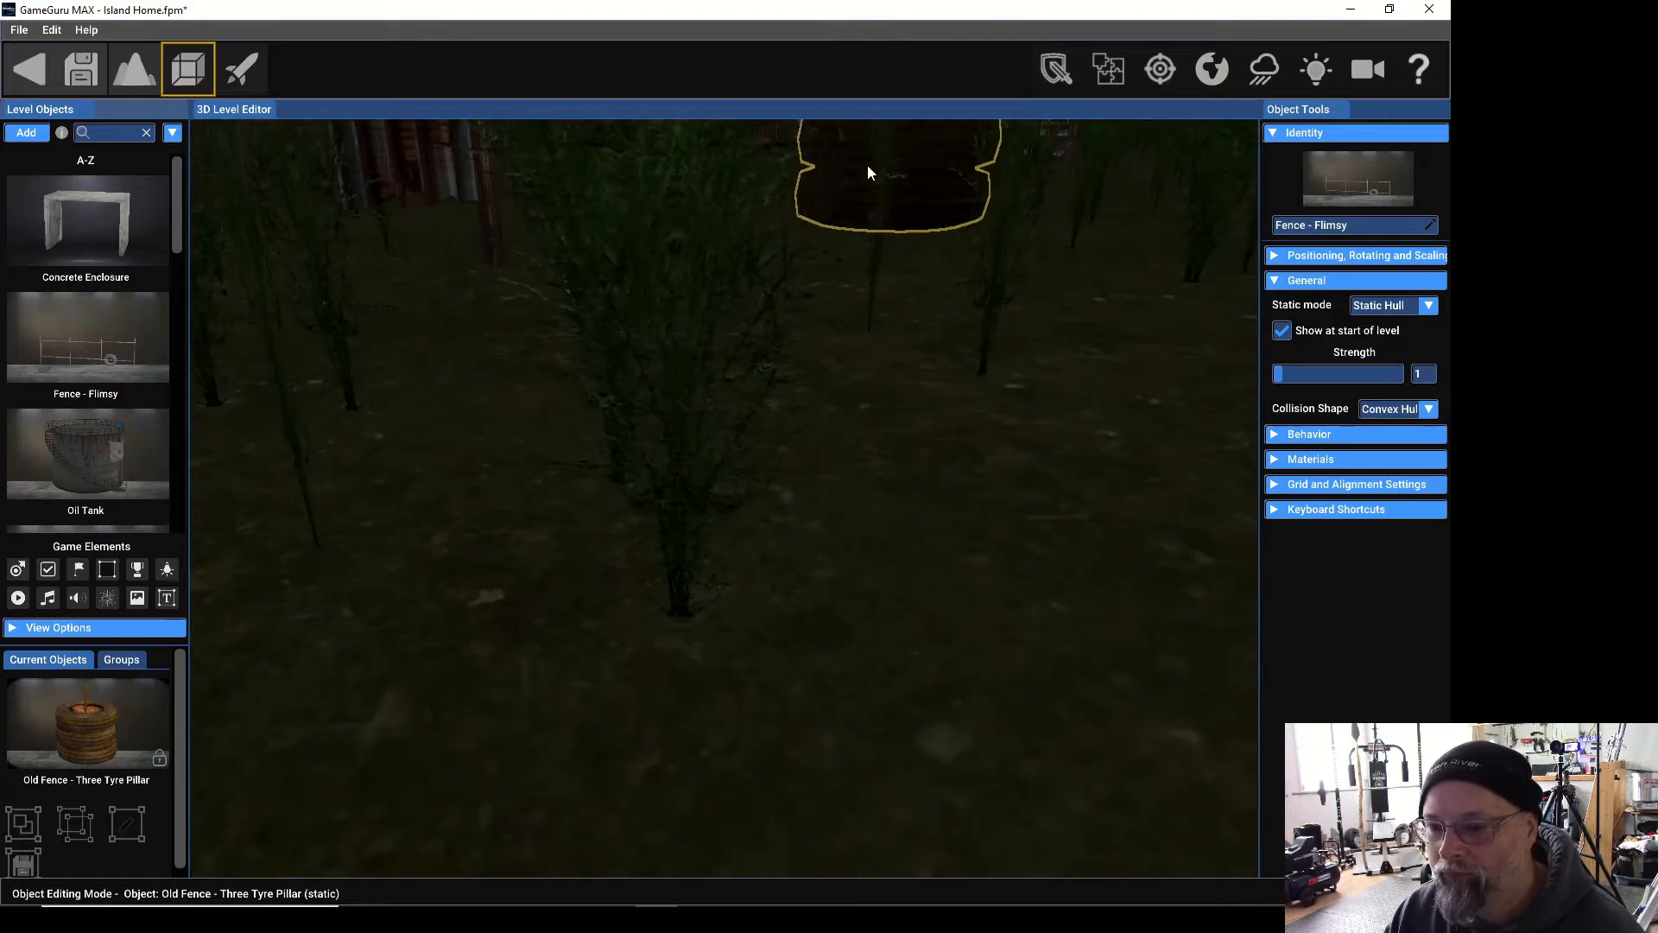
{"action": "scroll", "coordinate": [784, 264], "scroll_direction": "down", "scroll_amount": 4}
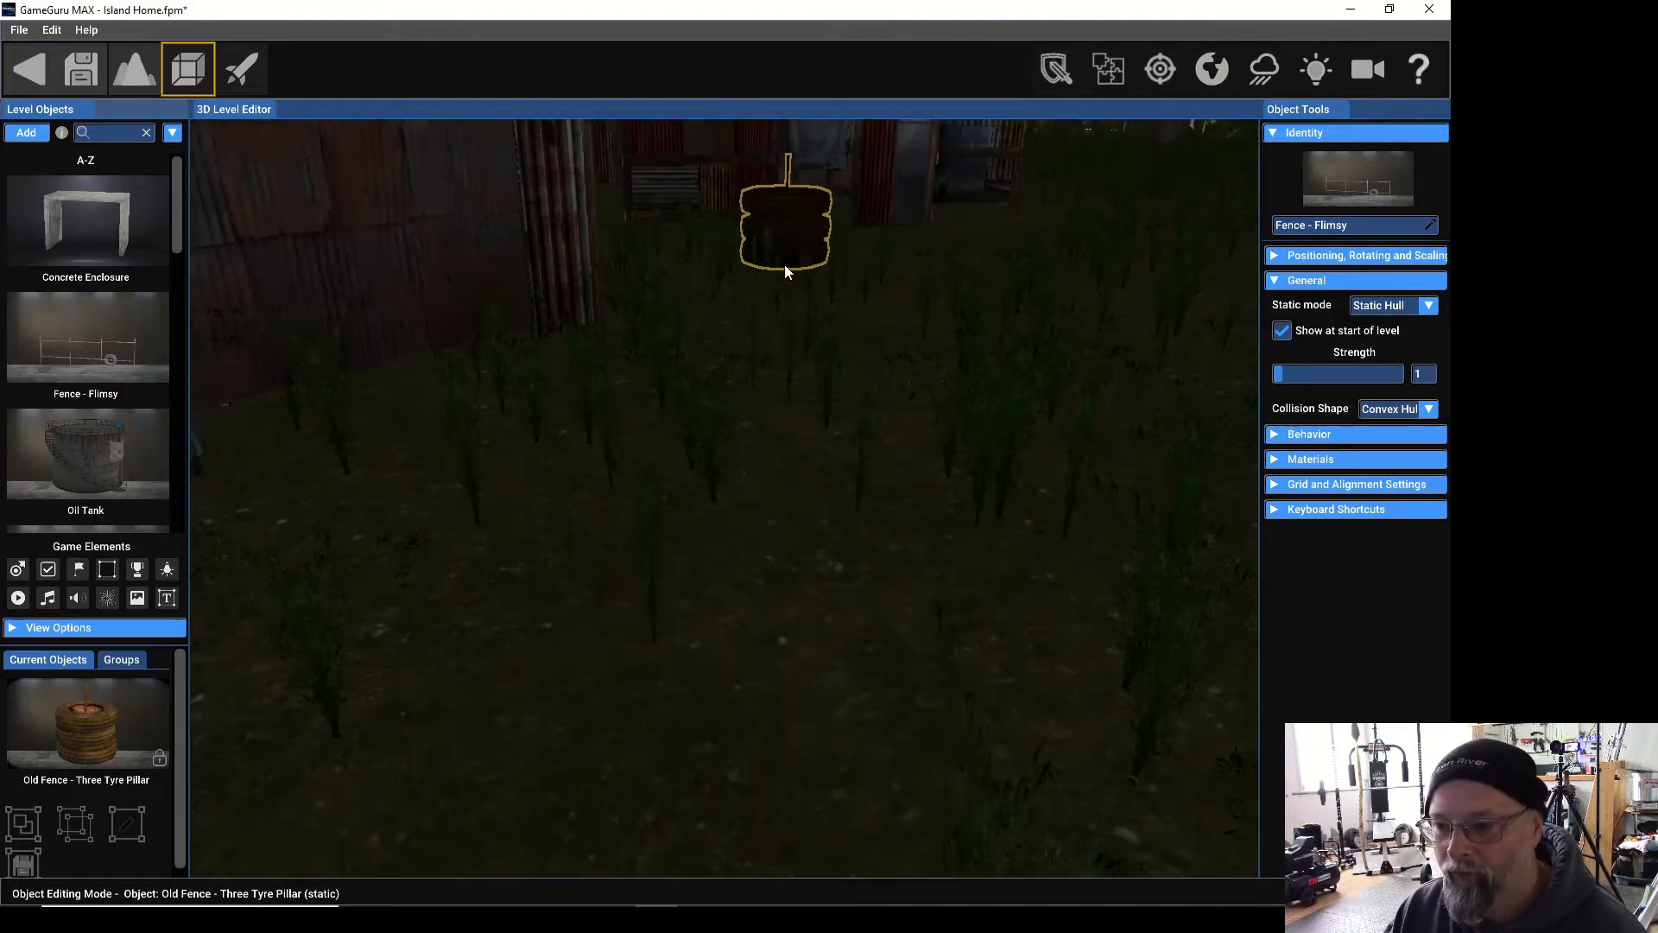
{"action": "mouse_move", "coordinate": [784, 264]}
{"action": "right_mouse_down"}
{"action": "mouse_move", "coordinate": [783, 127]}
{"action": "mouse_move", "coordinate": [784, 172]}
{"action": "mouse_move", "coordinate": [725, 207]}
{"action": "mouse_move", "coordinate": [678, 204]}
{"action": "mouse_move", "coordinate": [764, 240]}
{"action": "right_mouse_up"}
{"action": "key", "text": "w"}
{"action": "key", "text": "w"}
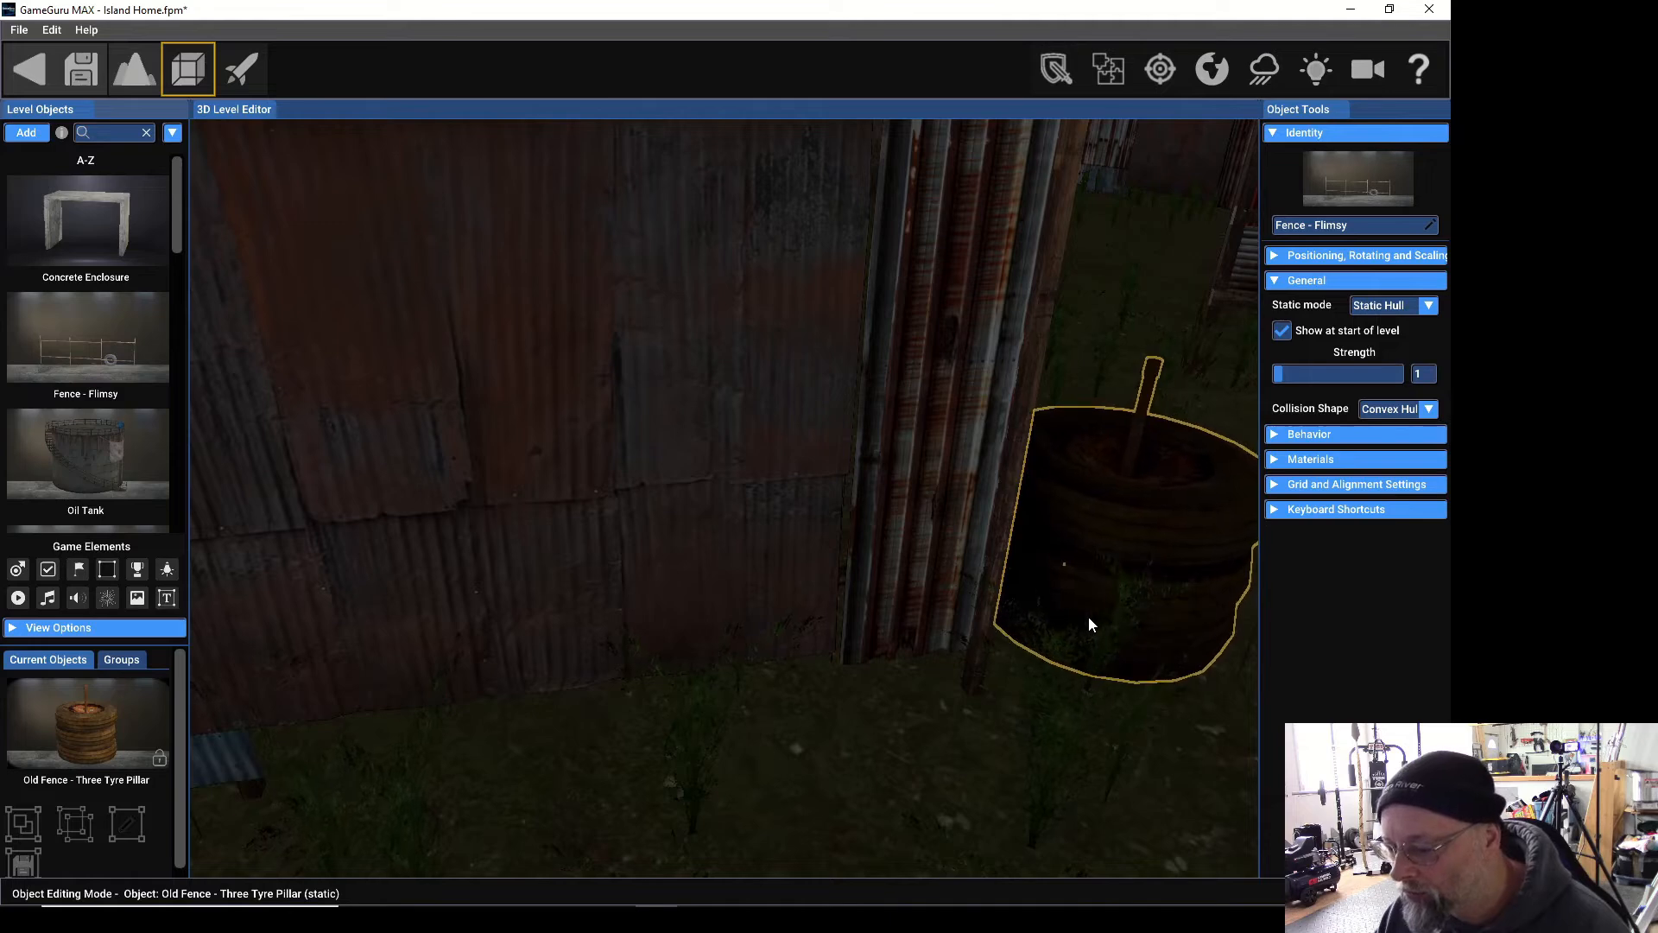
{"action": "mouse_move", "coordinate": [1088, 615]}
{"action": "right_mouse_down"}
{"action": "mouse_move", "coordinate": [907, 592]}
{"action": "mouse_move", "coordinate": [1086, 616]}
{"action": "right_mouse_up"}
{"action": "key", "text": "s"}
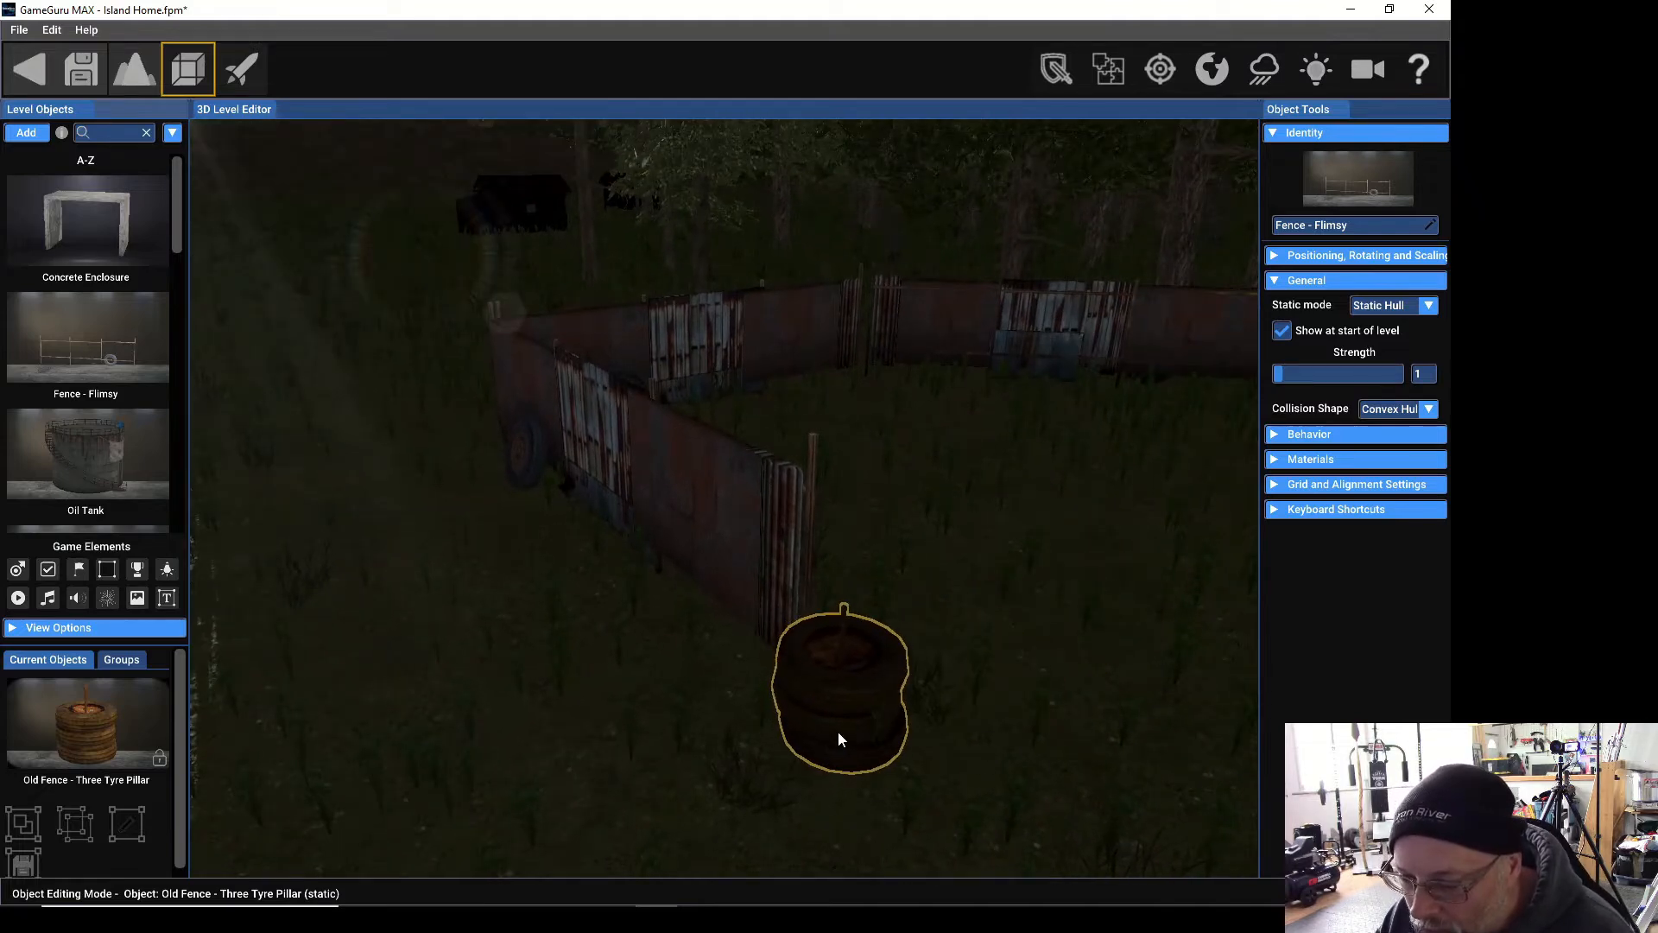
{"action": "left_click", "coordinate": [917, 730]}
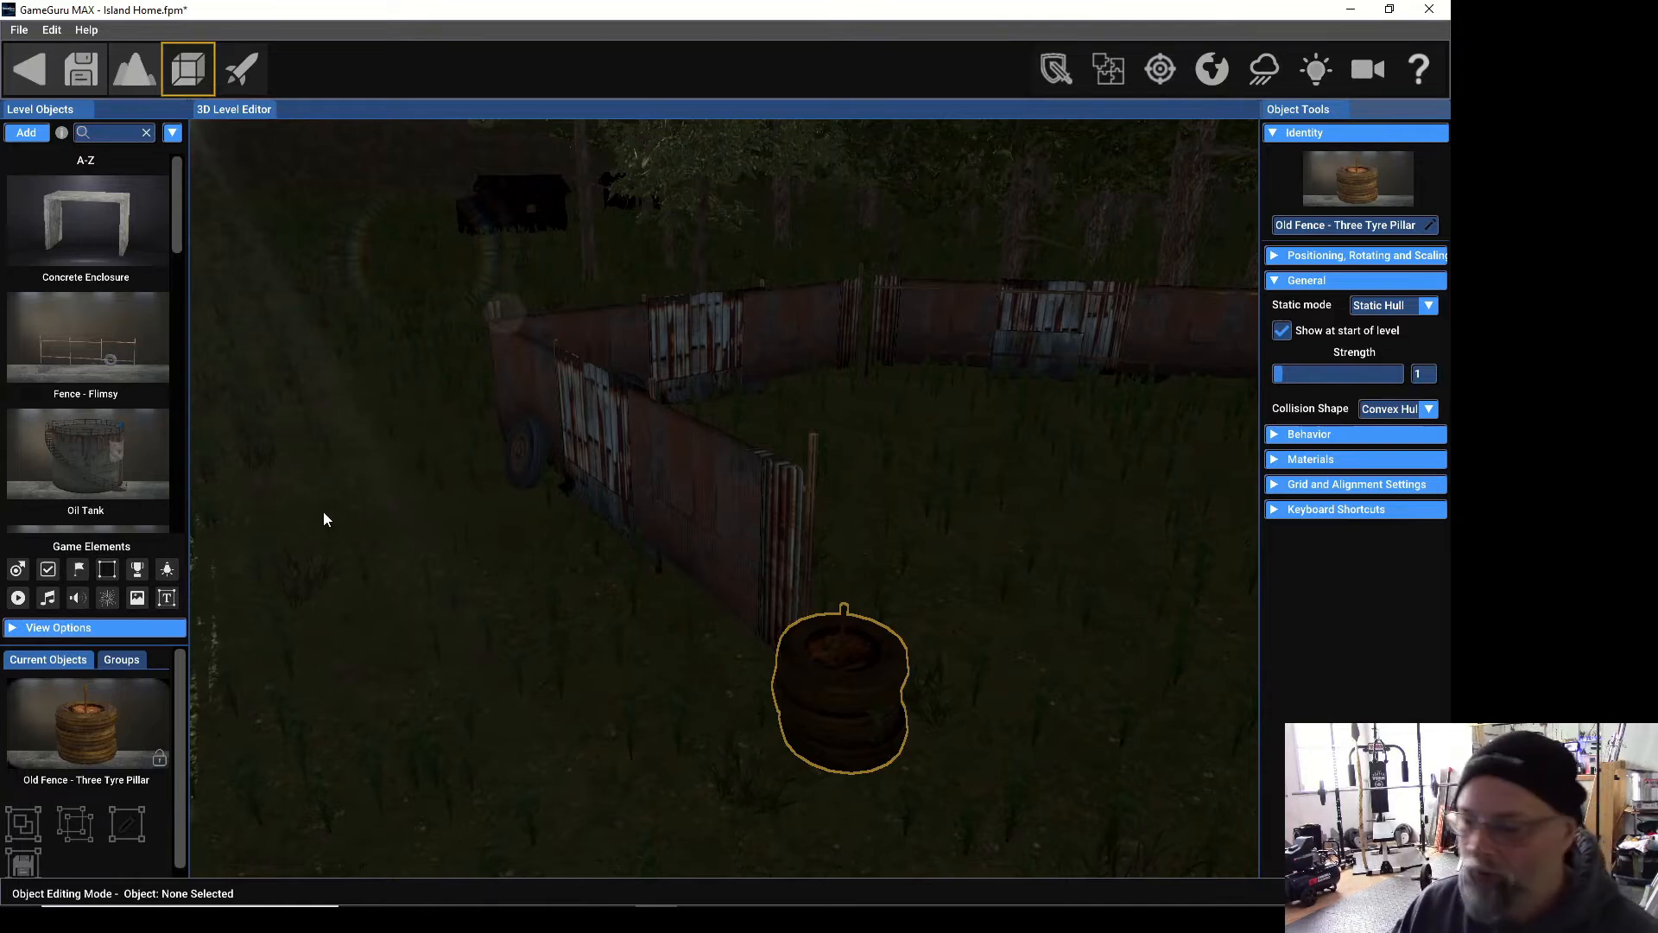
Save the Island Home level.
{"action": "left_click", "coordinate": [19, 29]}
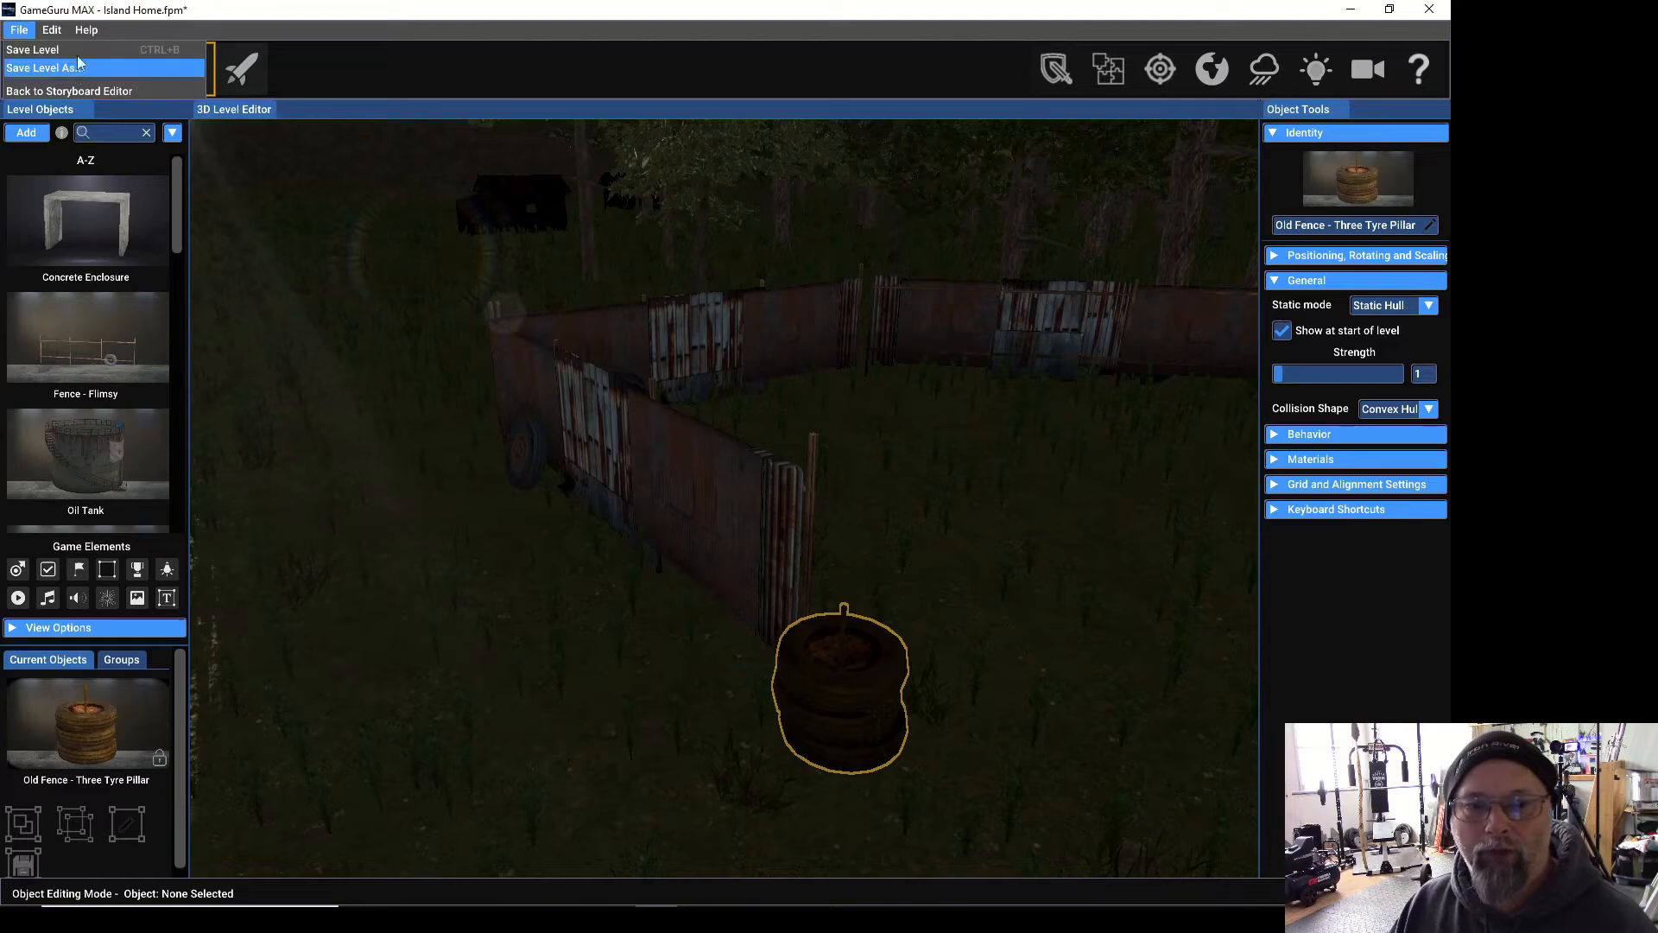
{"action": "mouse_move", "coordinate": [86, 30]}
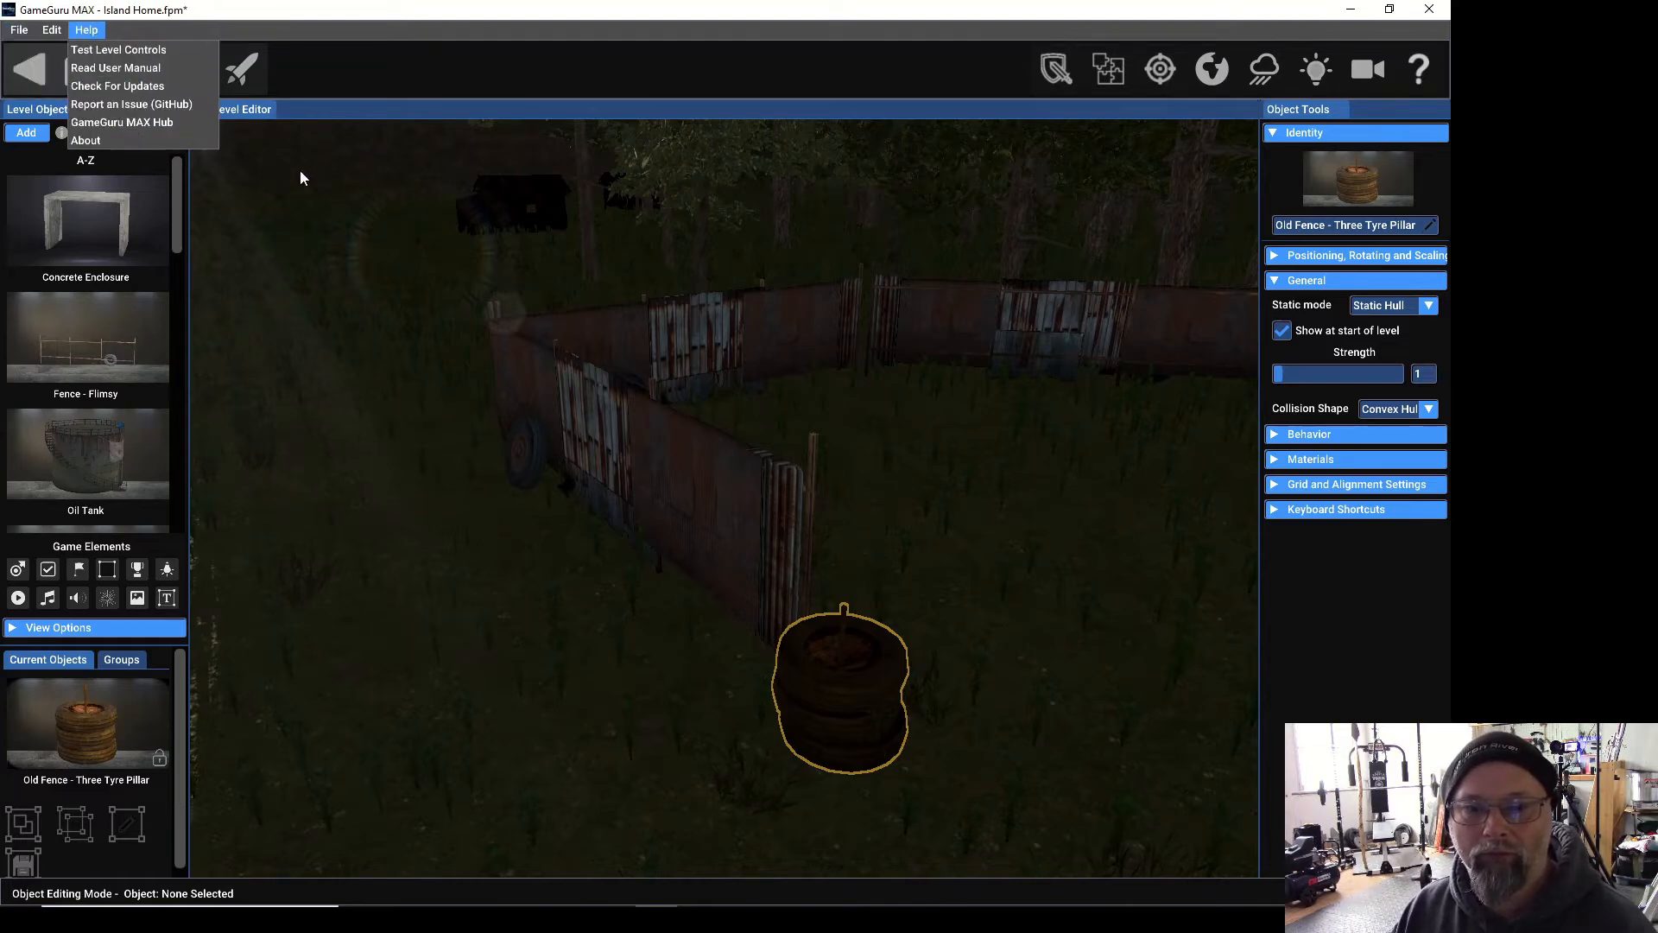
{"action": "left_click", "coordinate": [358, 86]}
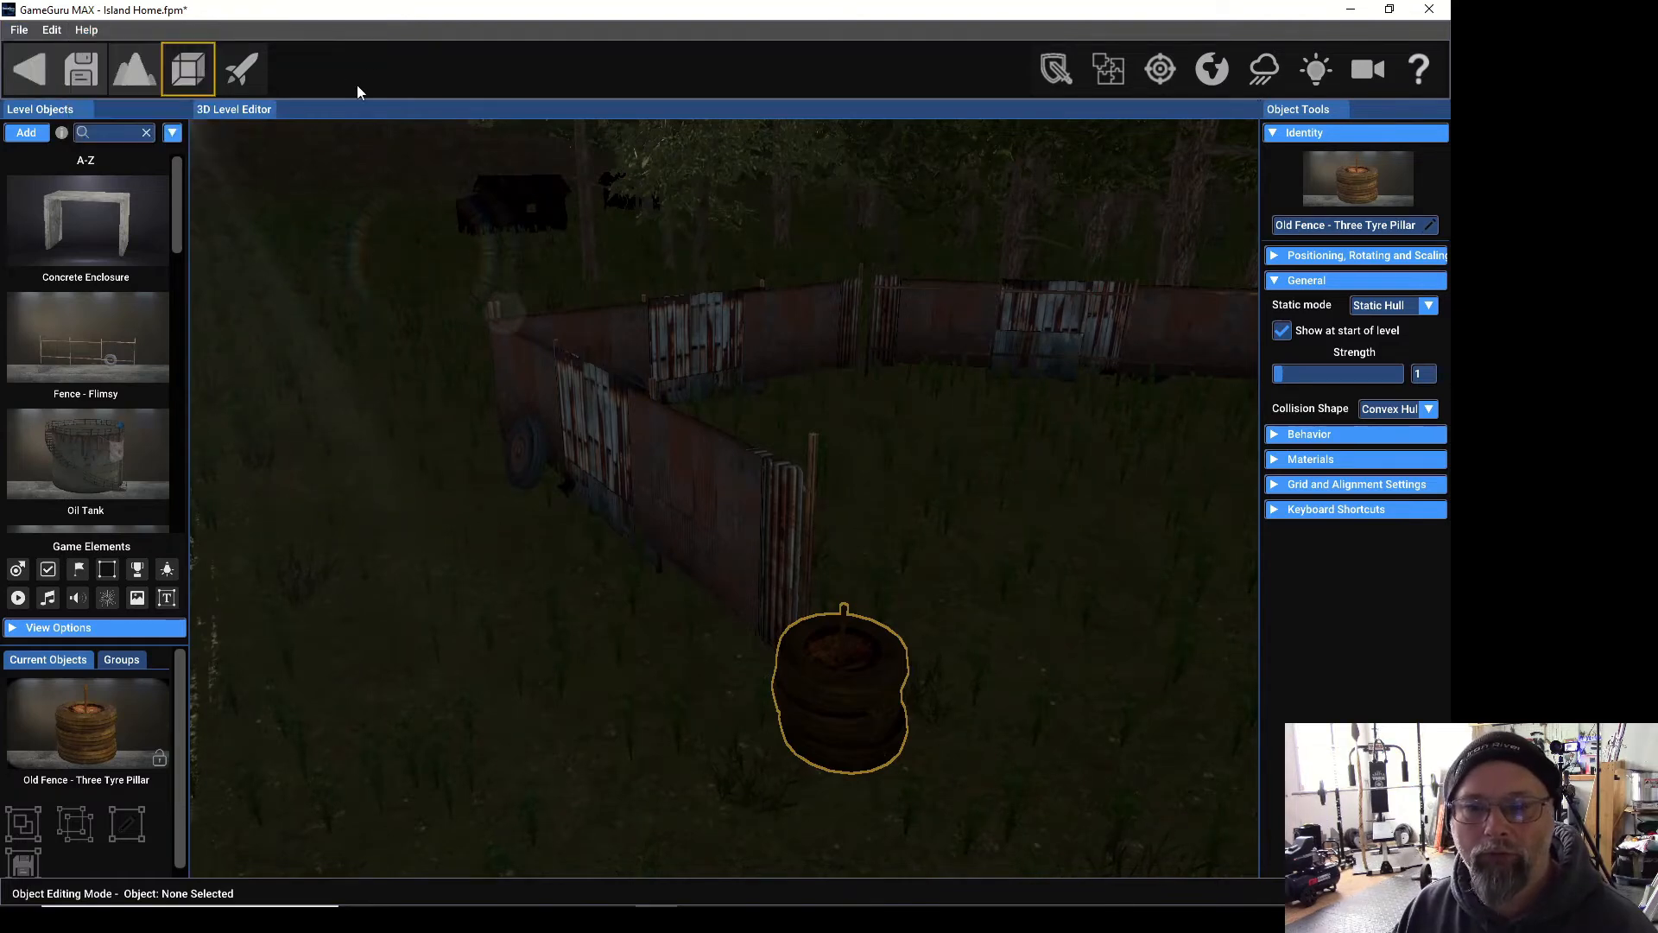
{"action": "left_click", "coordinate": [83, 72]}
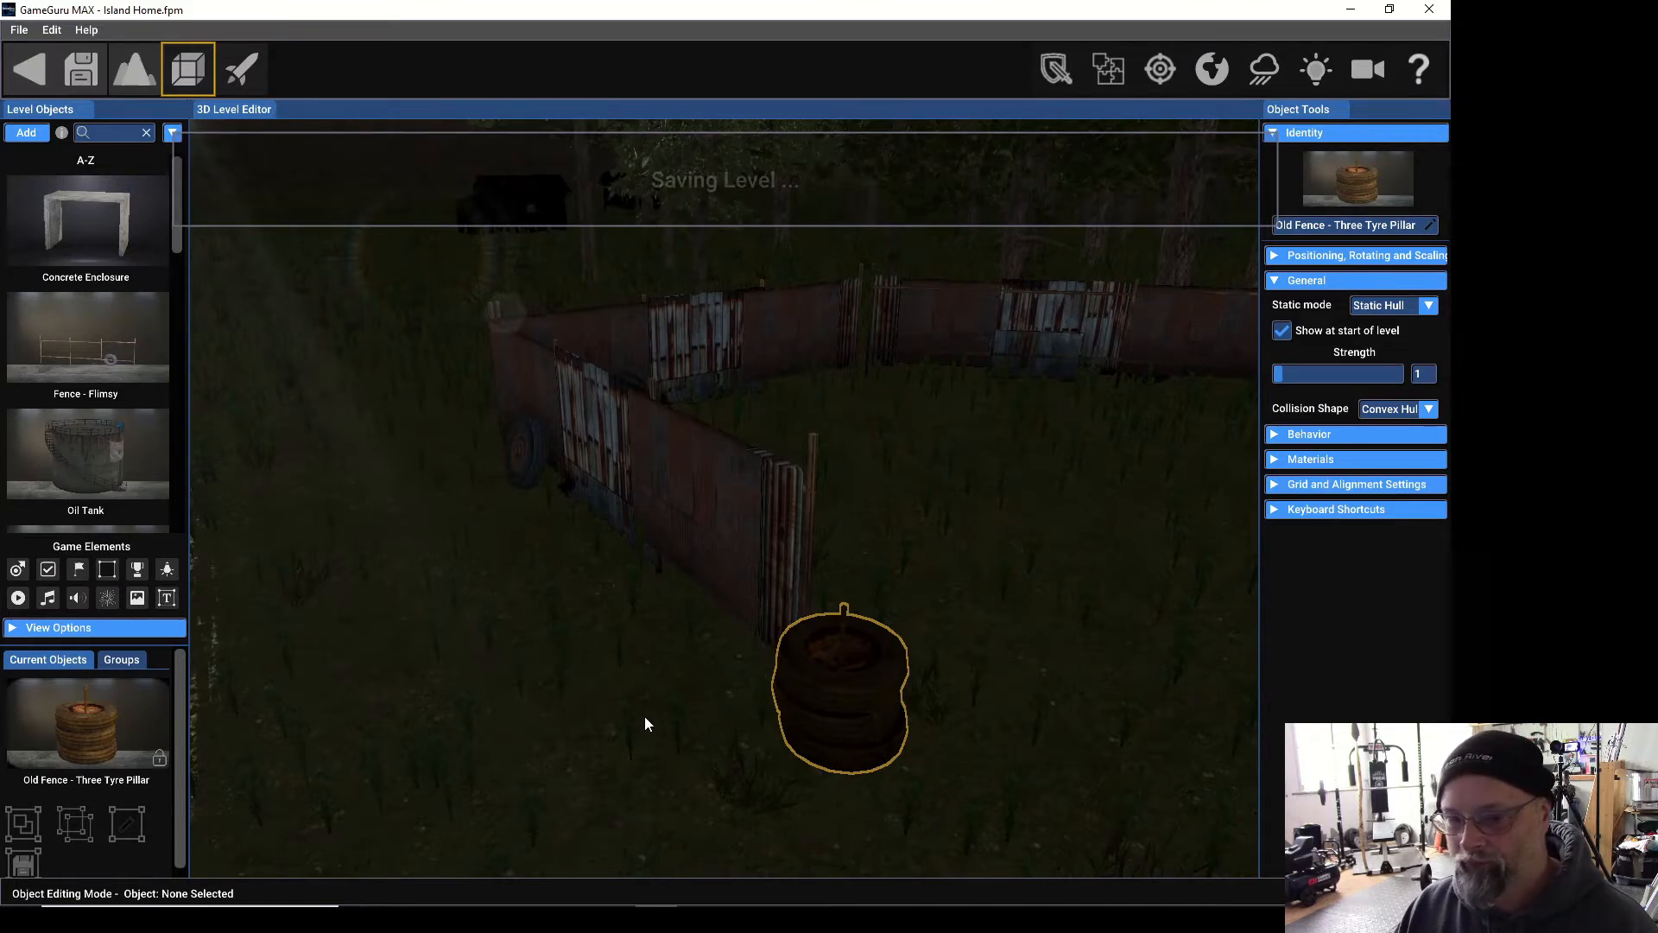
Start a test run of the level and walk from the windmill and oil tank down the hill toward the huts.
{"action": "left_click", "coordinate": [242, 70]}
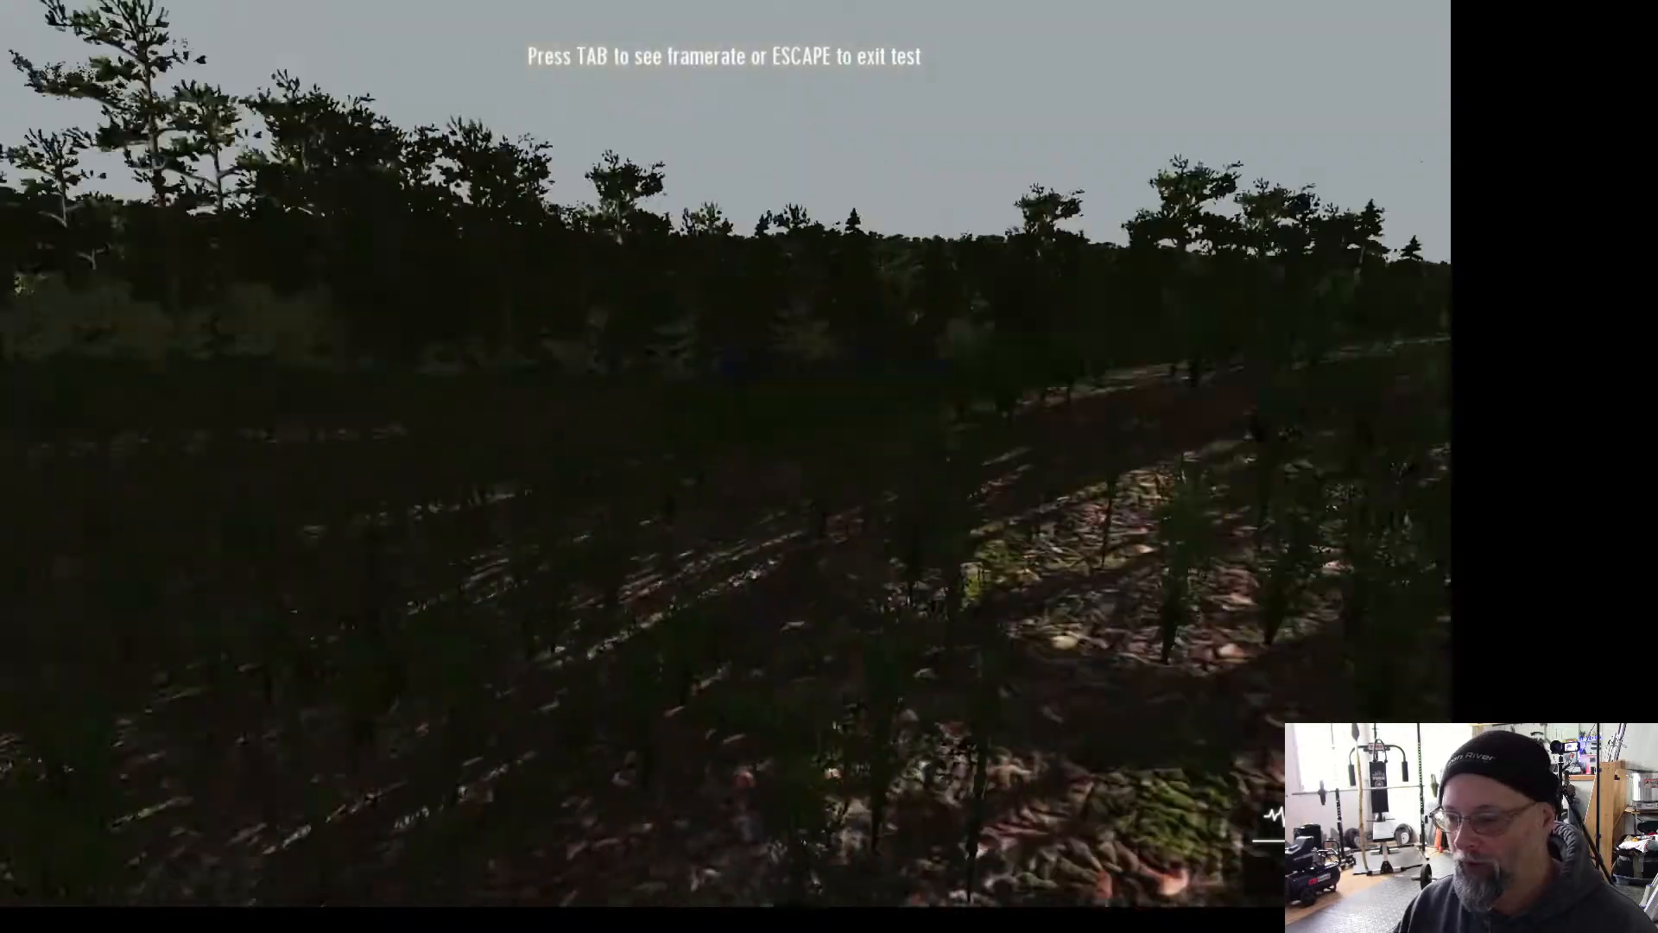
{"action": "key", "text": "w"}
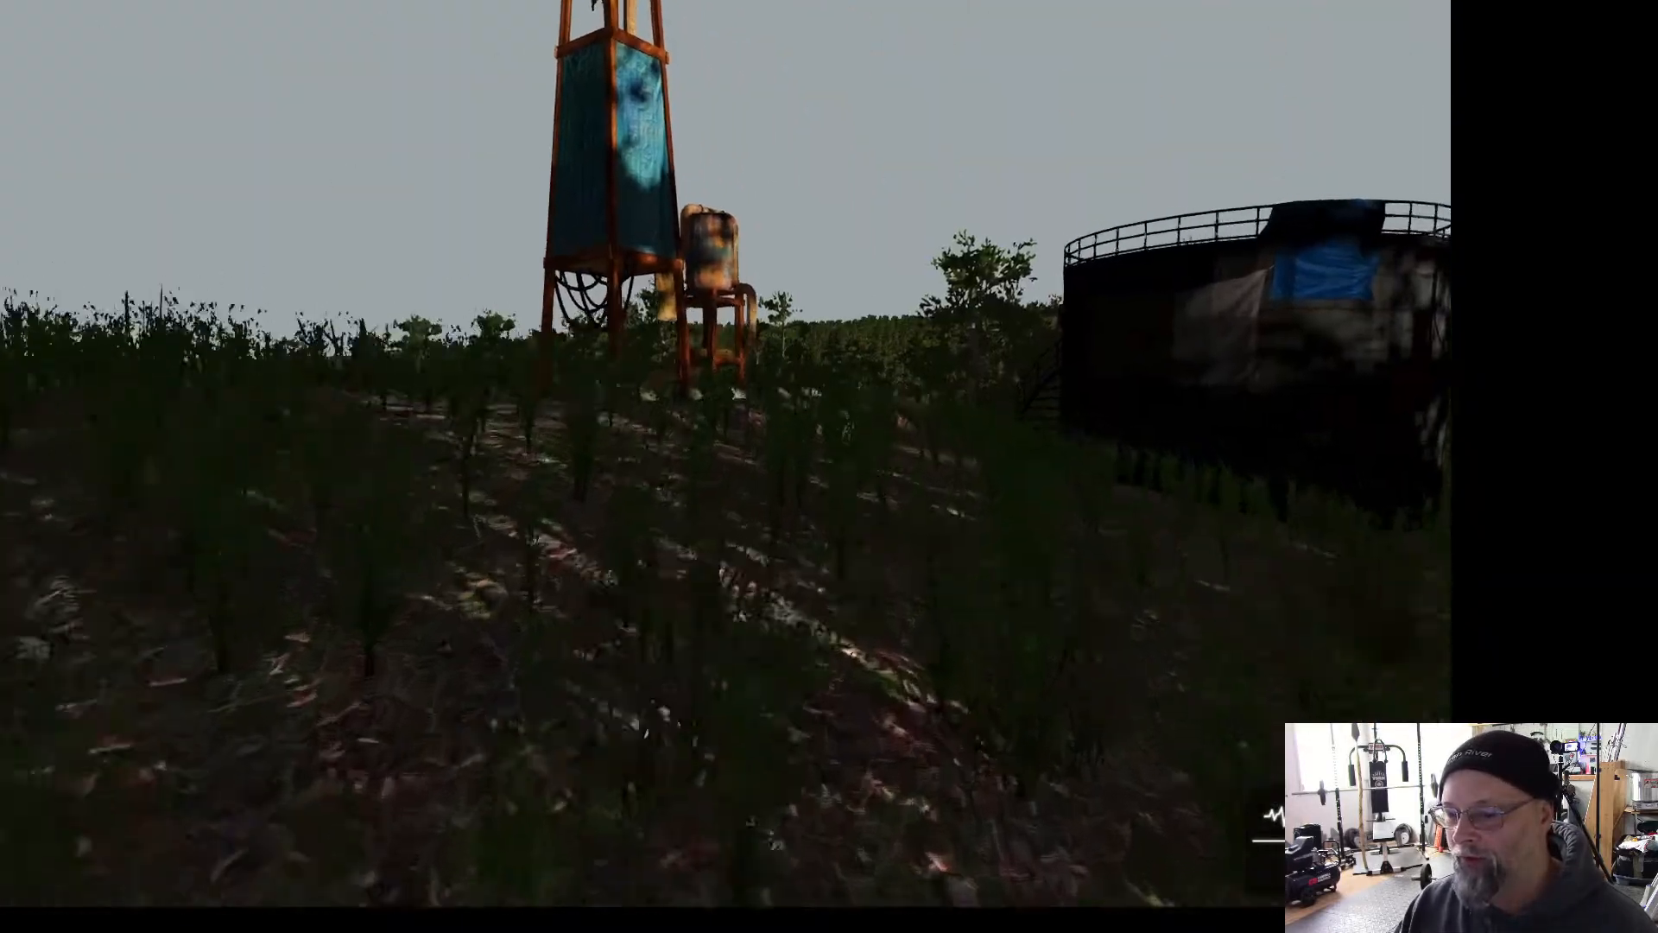
{"action": "key", "text": "w"}
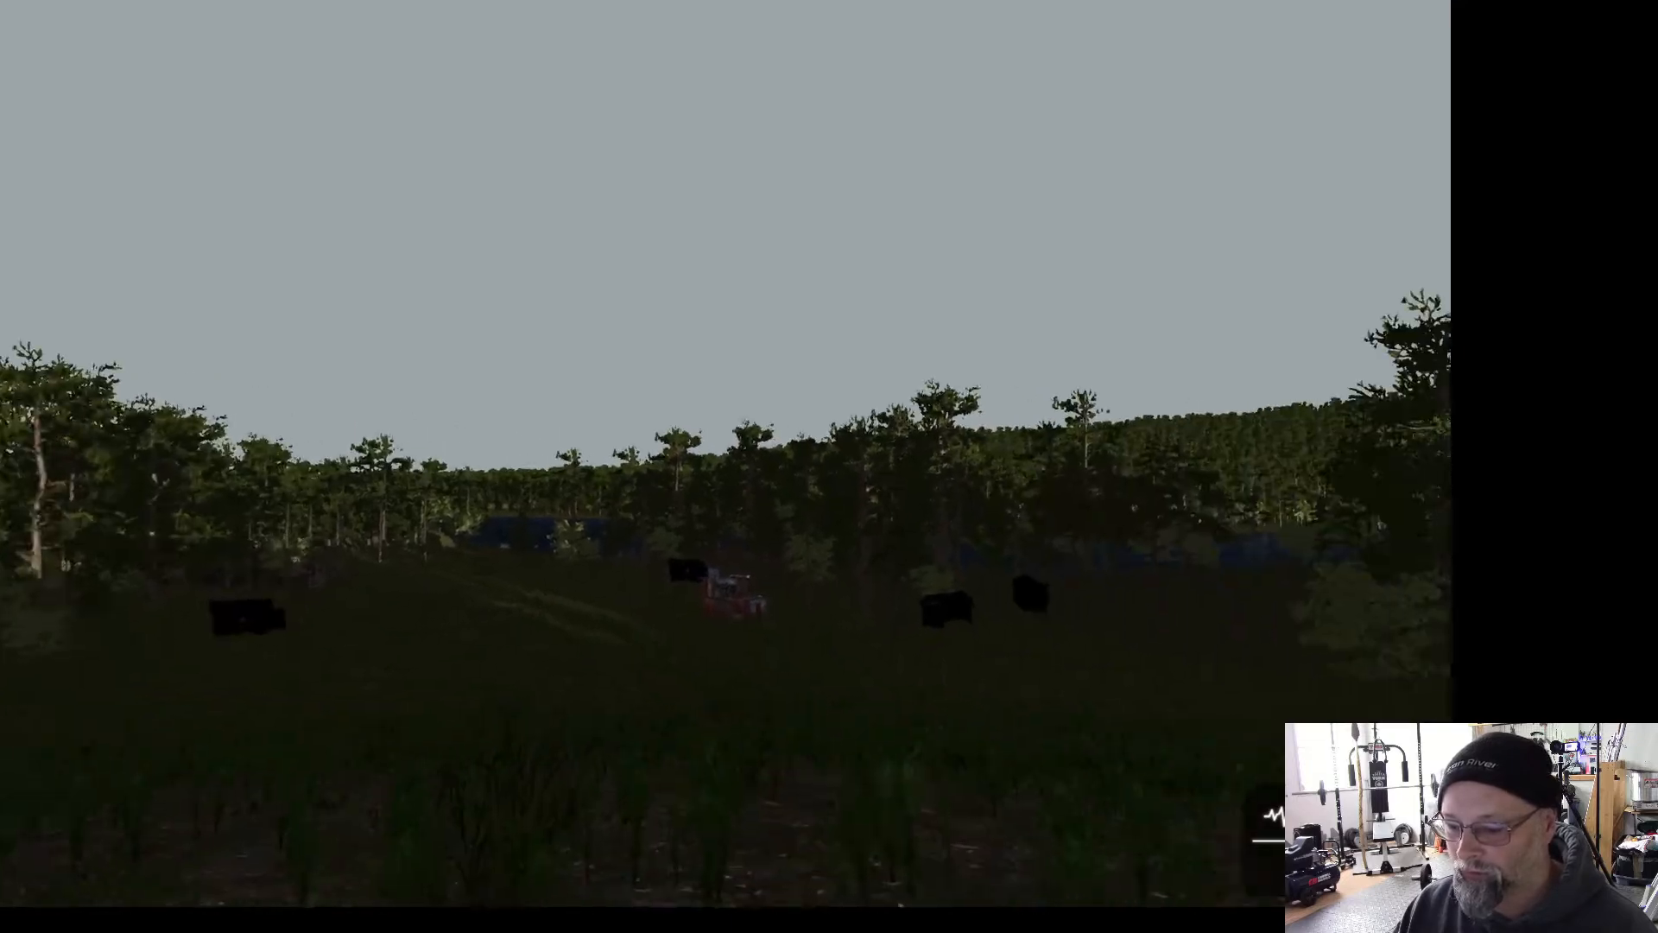
{"action": "key", "text": "w"}
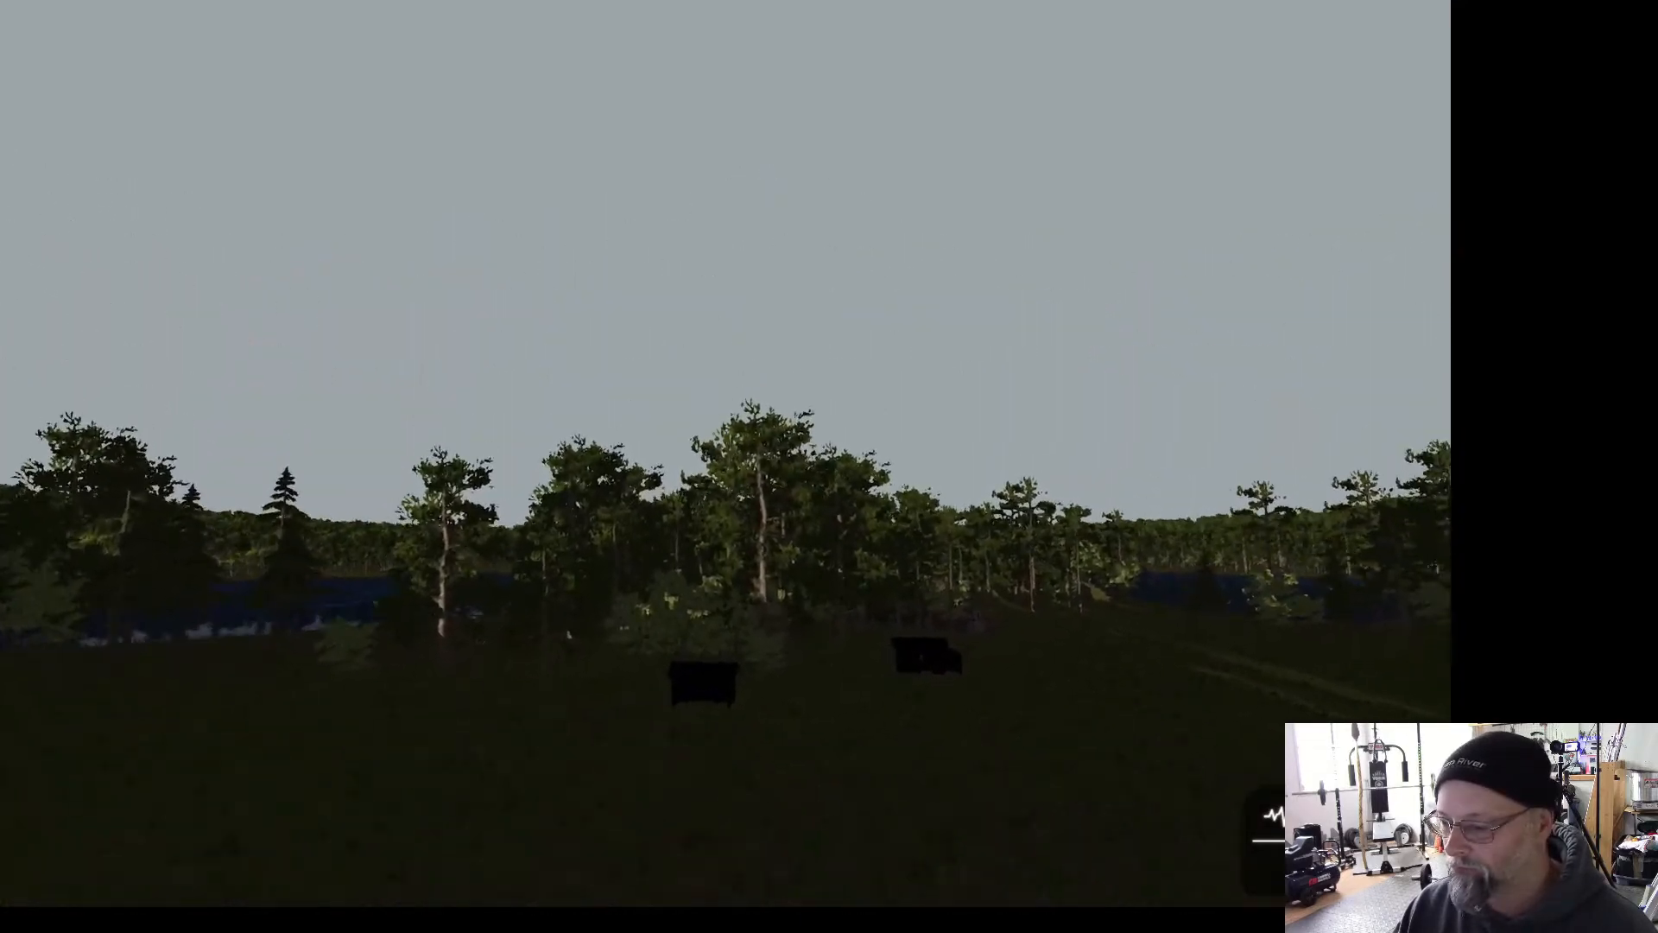
{"action": "key", "text": "w"}
{"action": "key", "text": "w"}
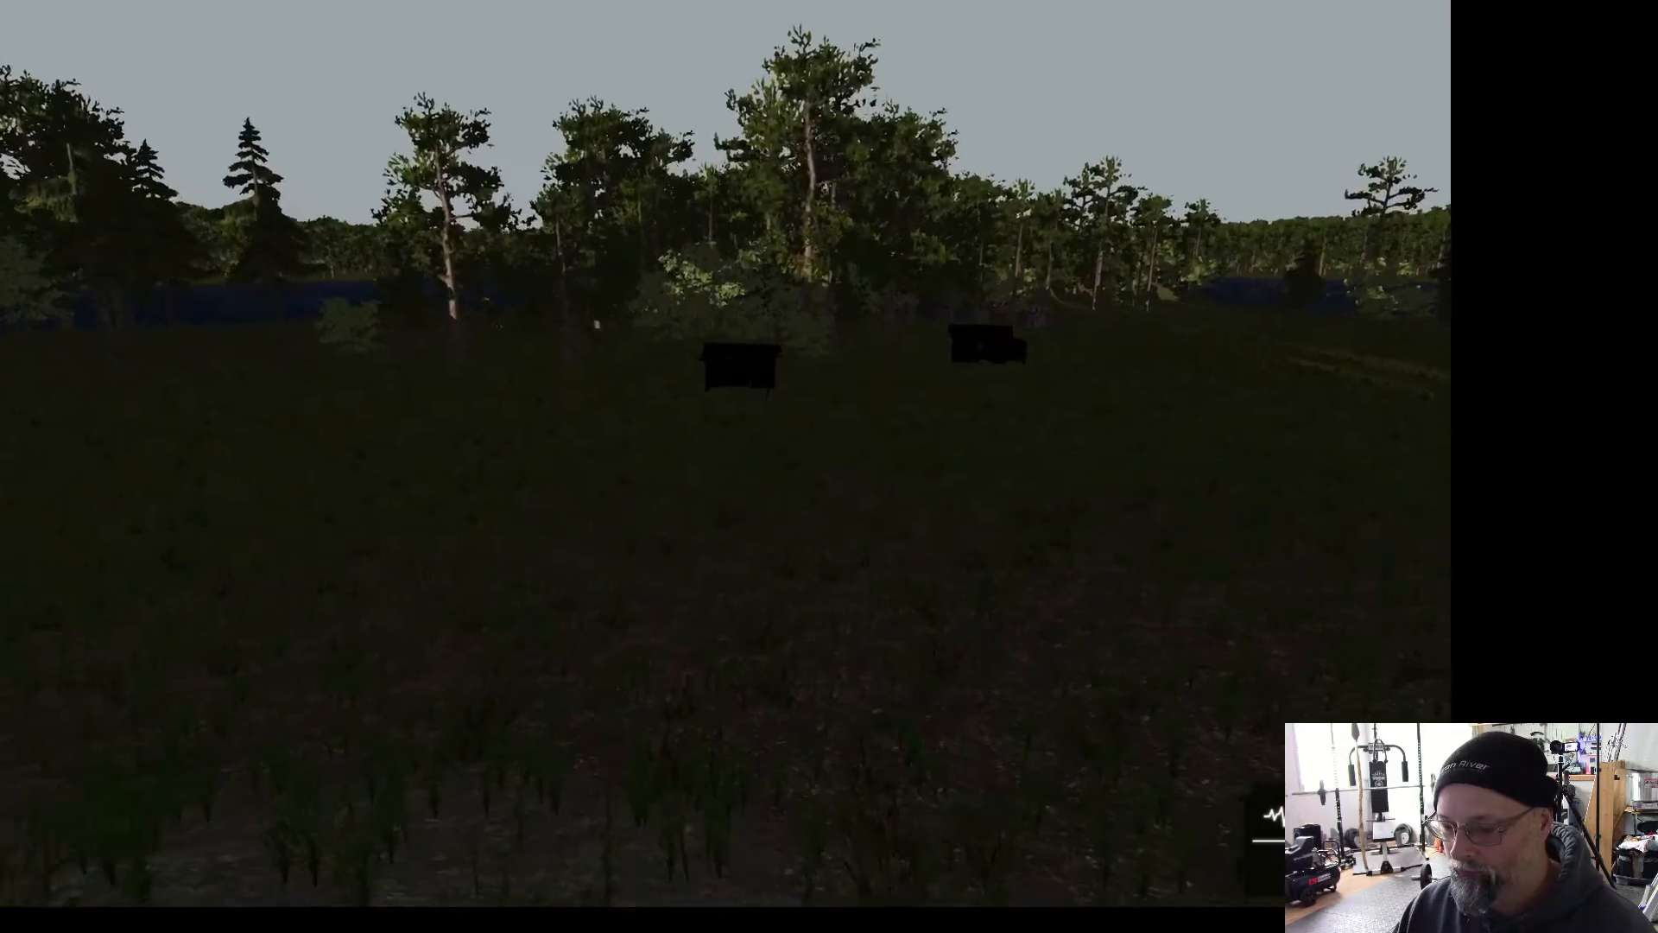
{"action": "key", "text": "w"}
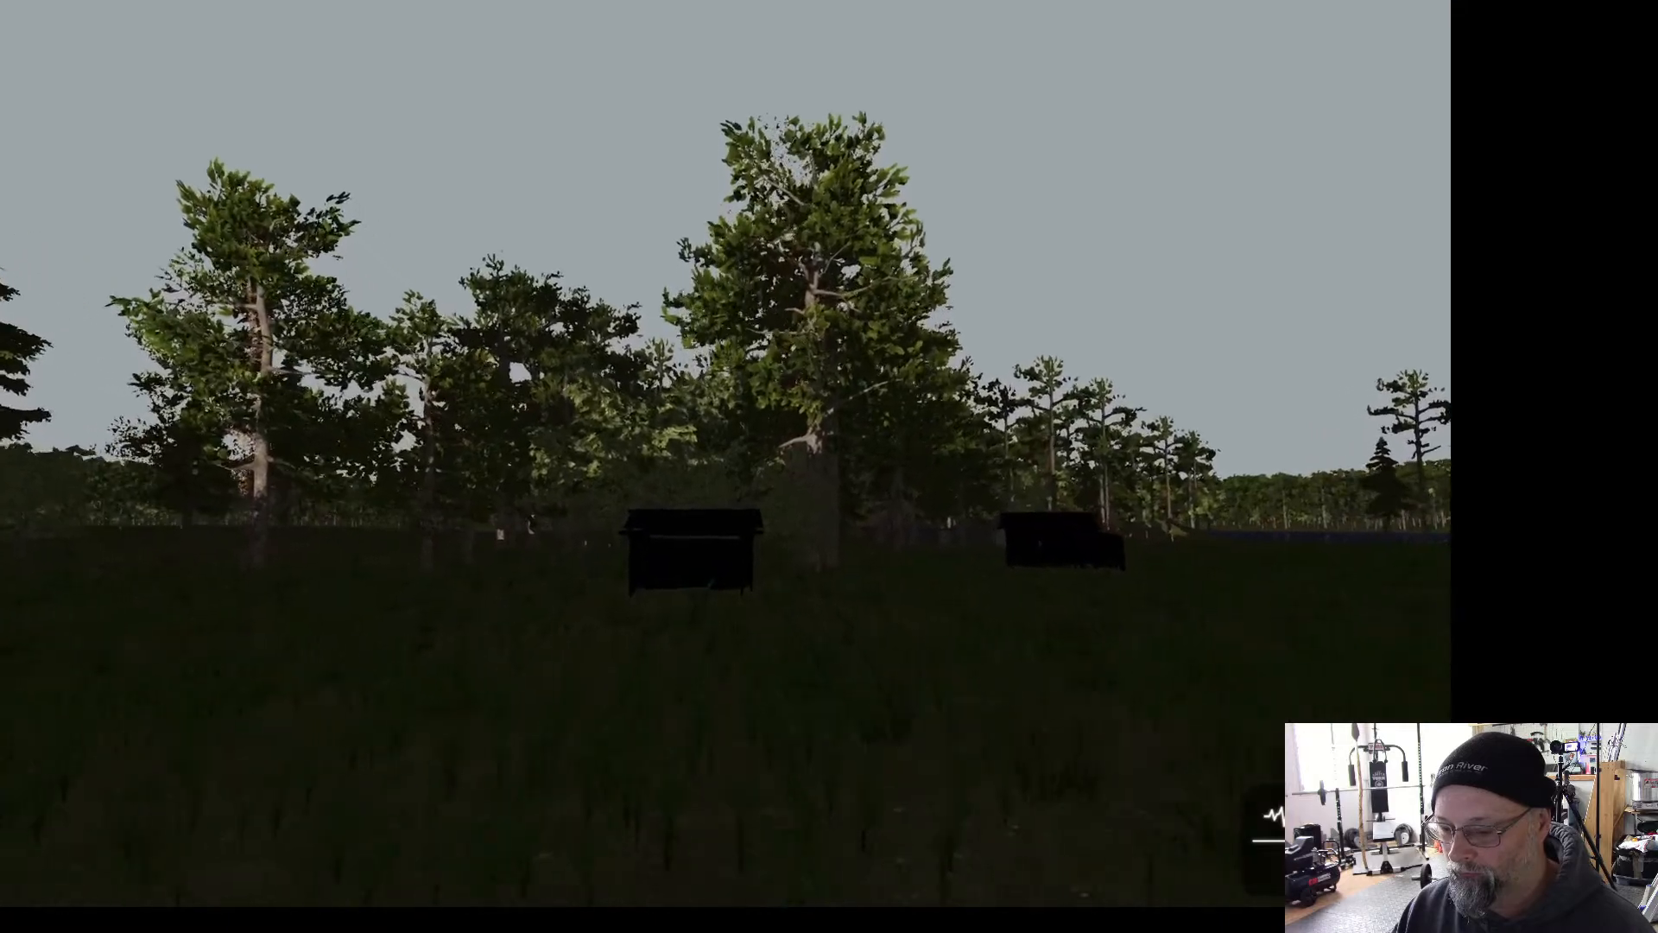
Approach the nearest open-fronted shed in the test run and inspect its interior up close.
{"action": "key", "text": "w"}
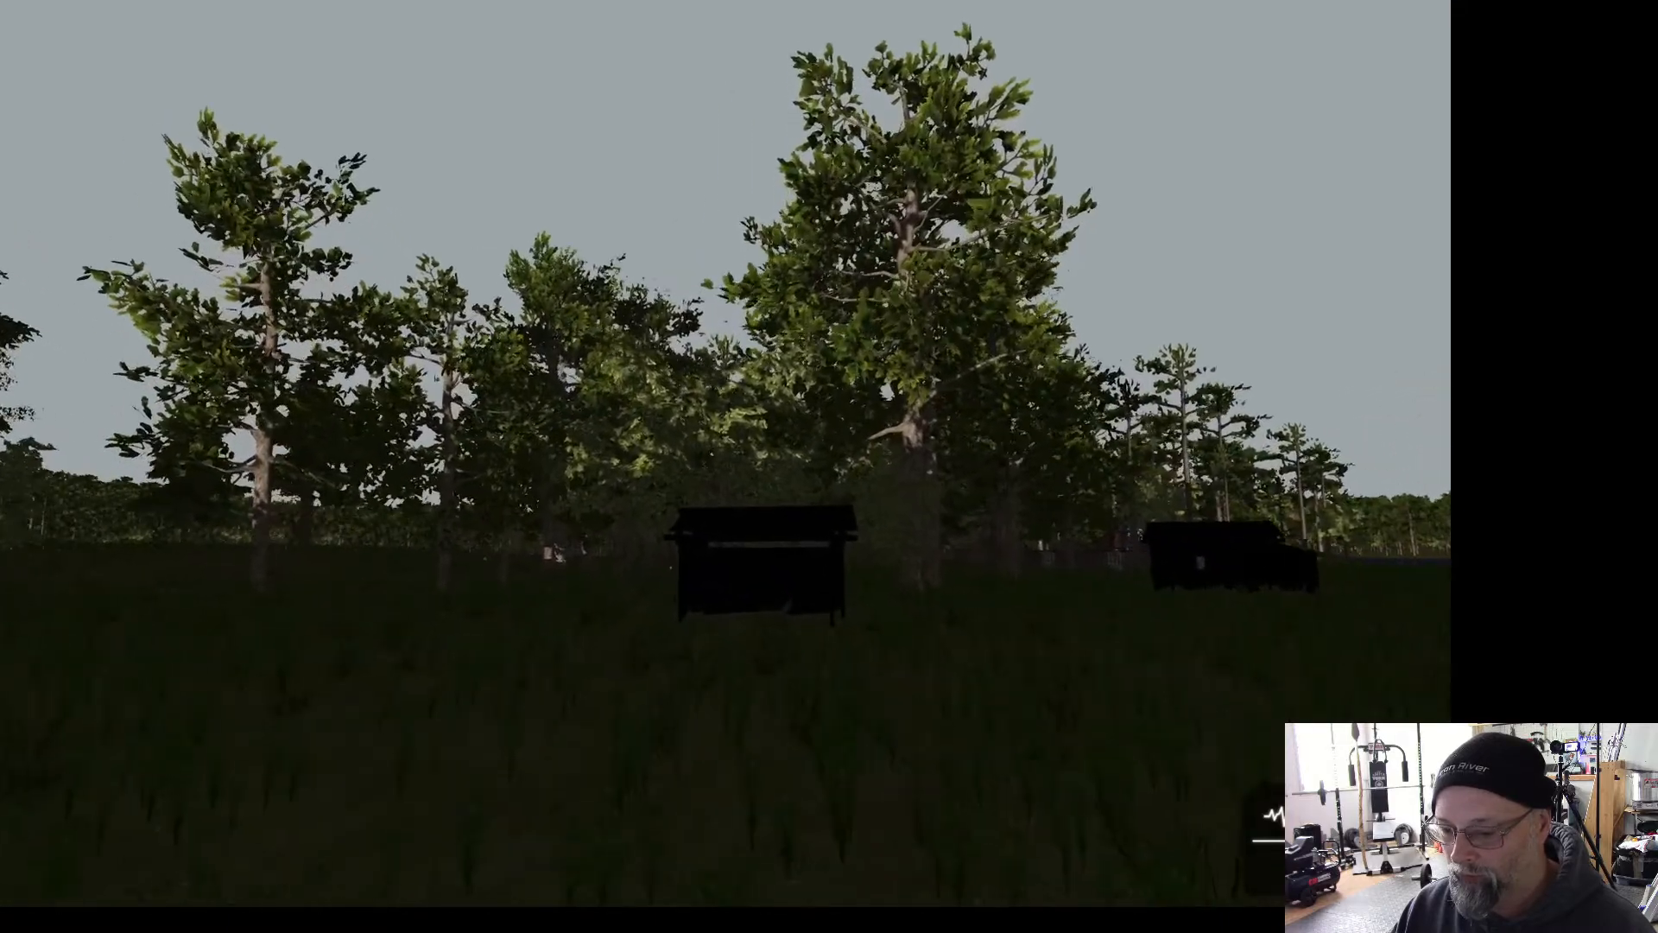
{"action": "key", "text": "w"}
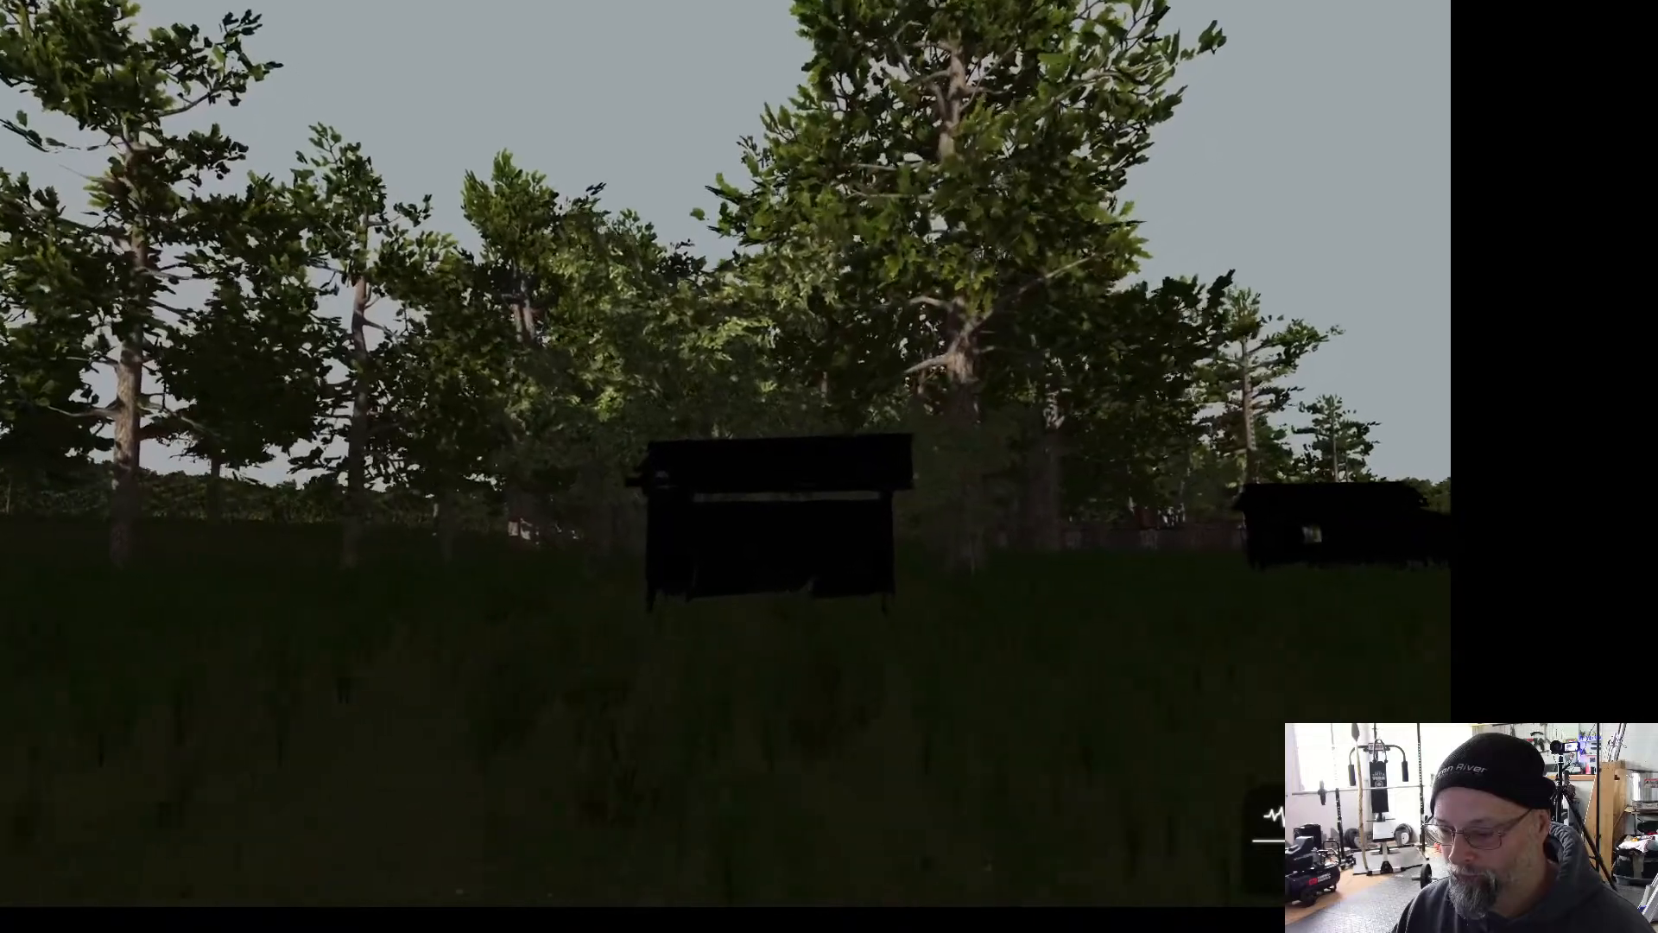
{"action": "key", "text": "w"}
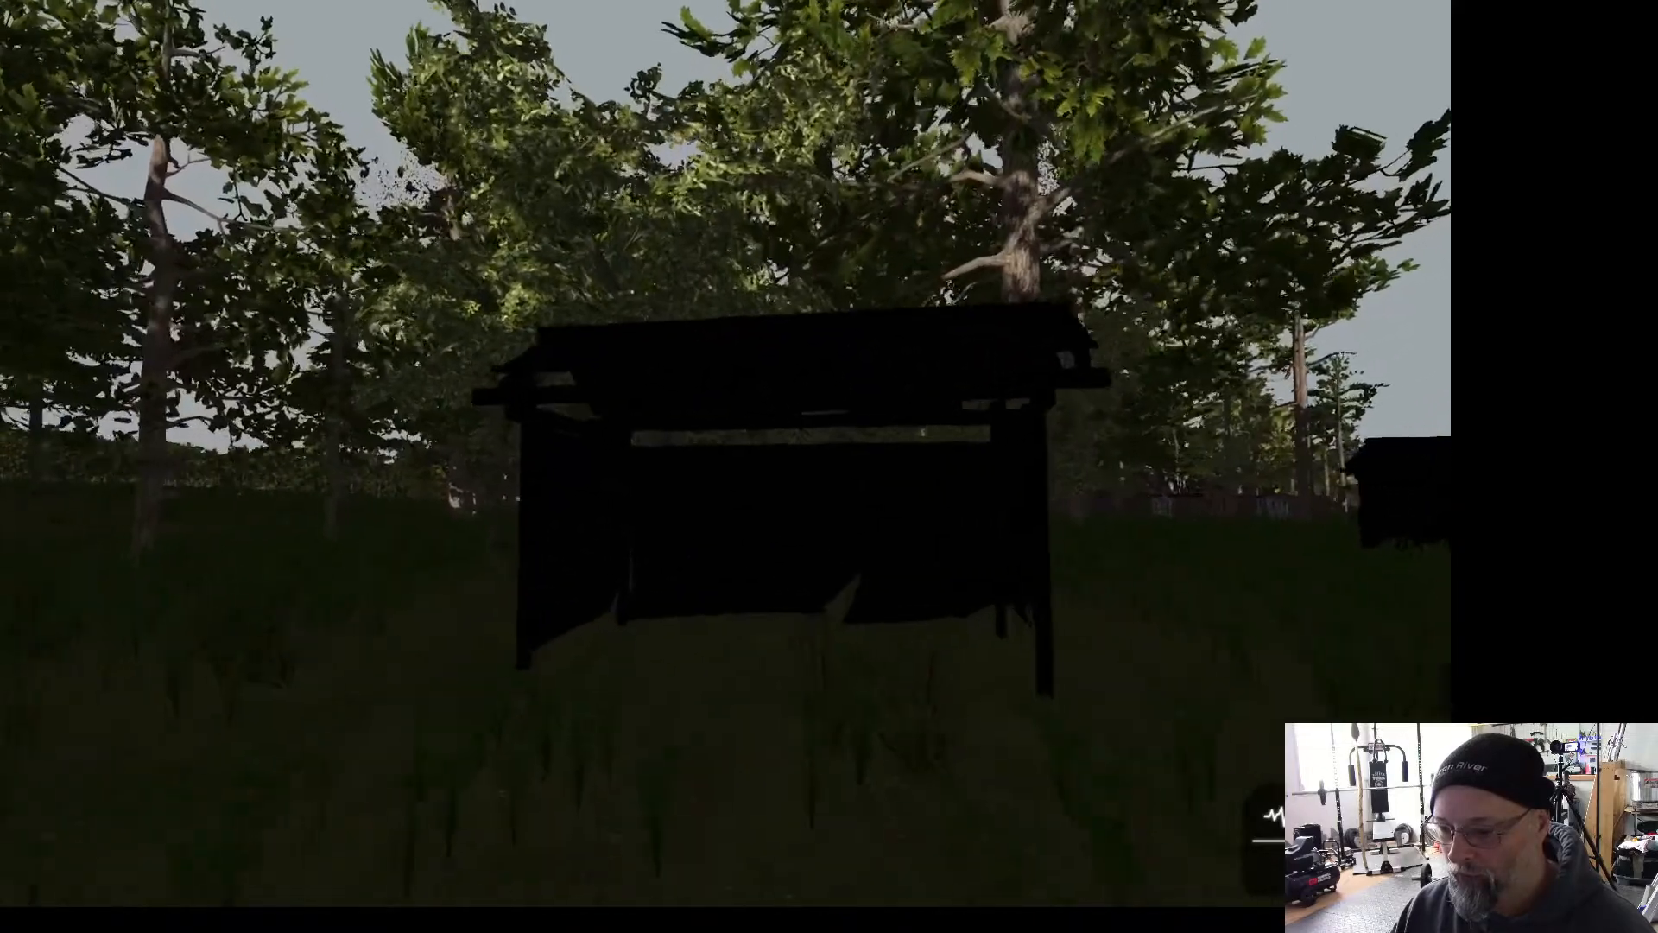
{"action": "key", "text": "w"}
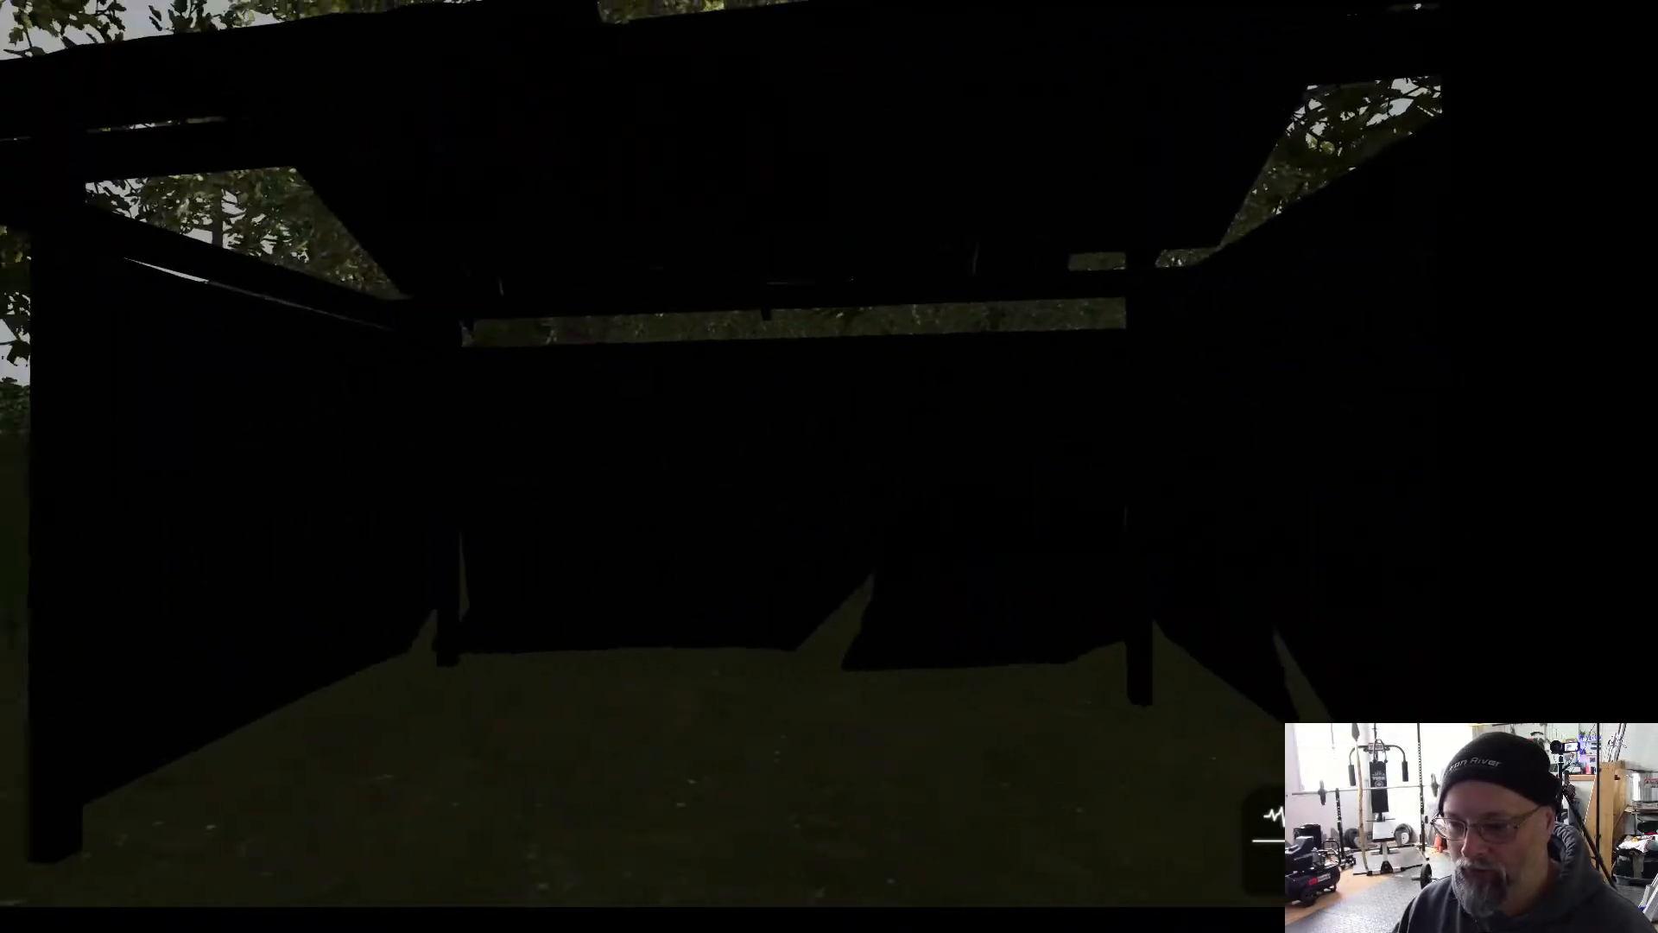
{"action": "key", "text": "w"}
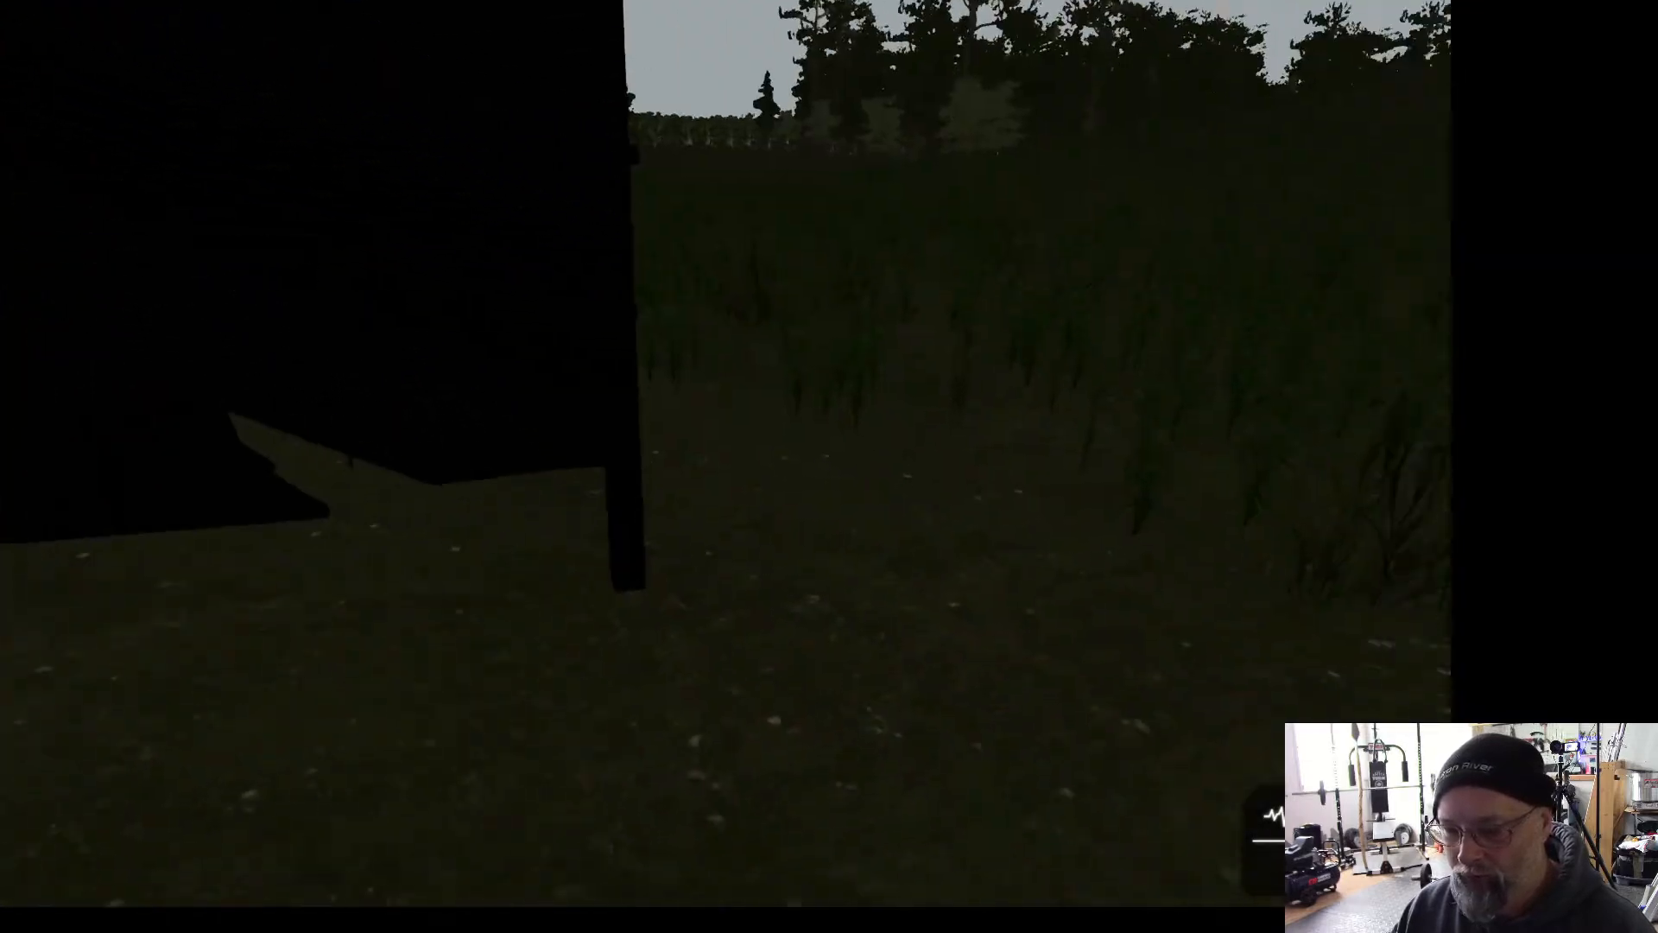
Walk around the open-fronted shed in the test run and view its outer walls and the surrounding field.
{"action": "key", "text": "w"}
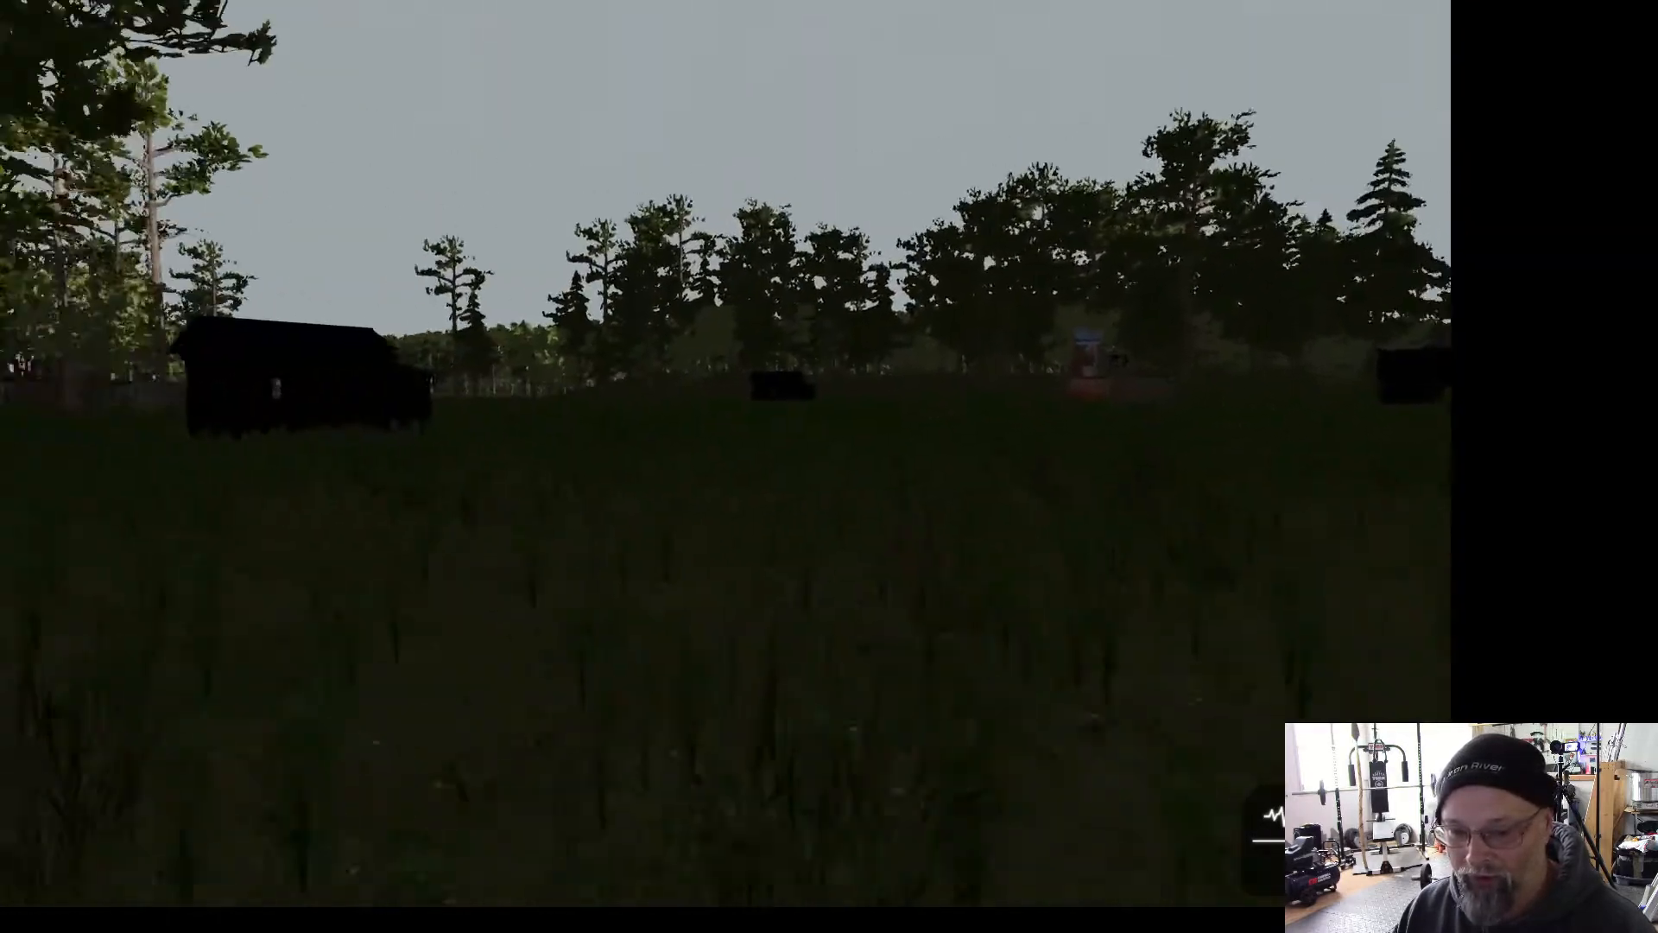
{"action": "key", "text": "w"}
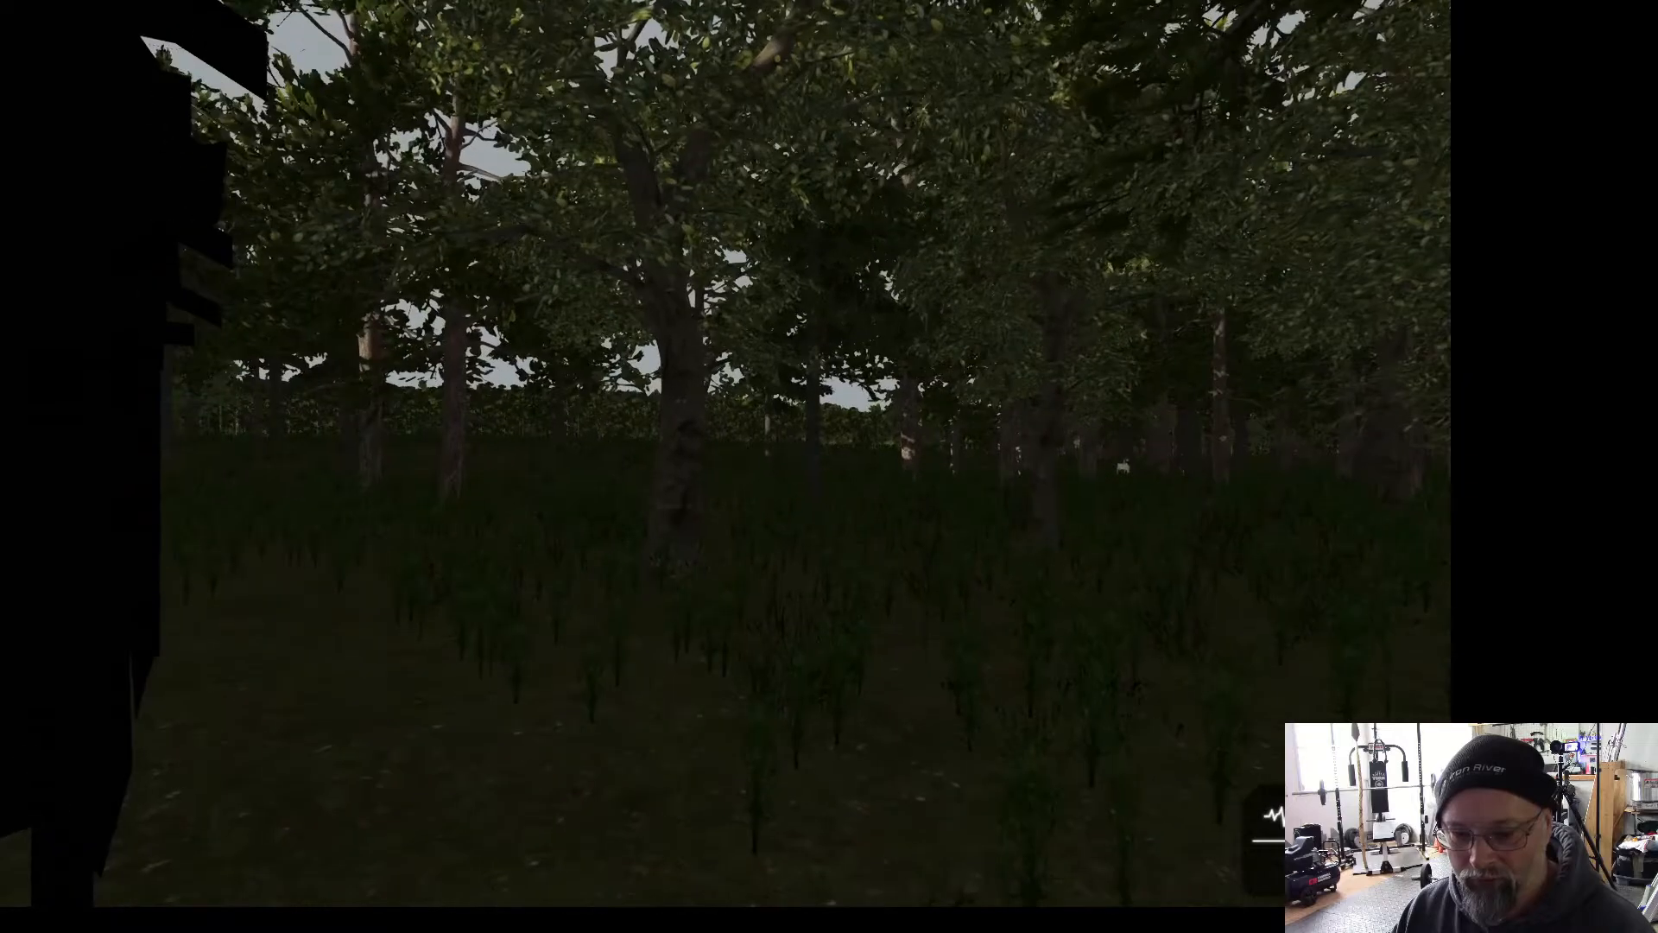
{"action": "key", "text": "w"}
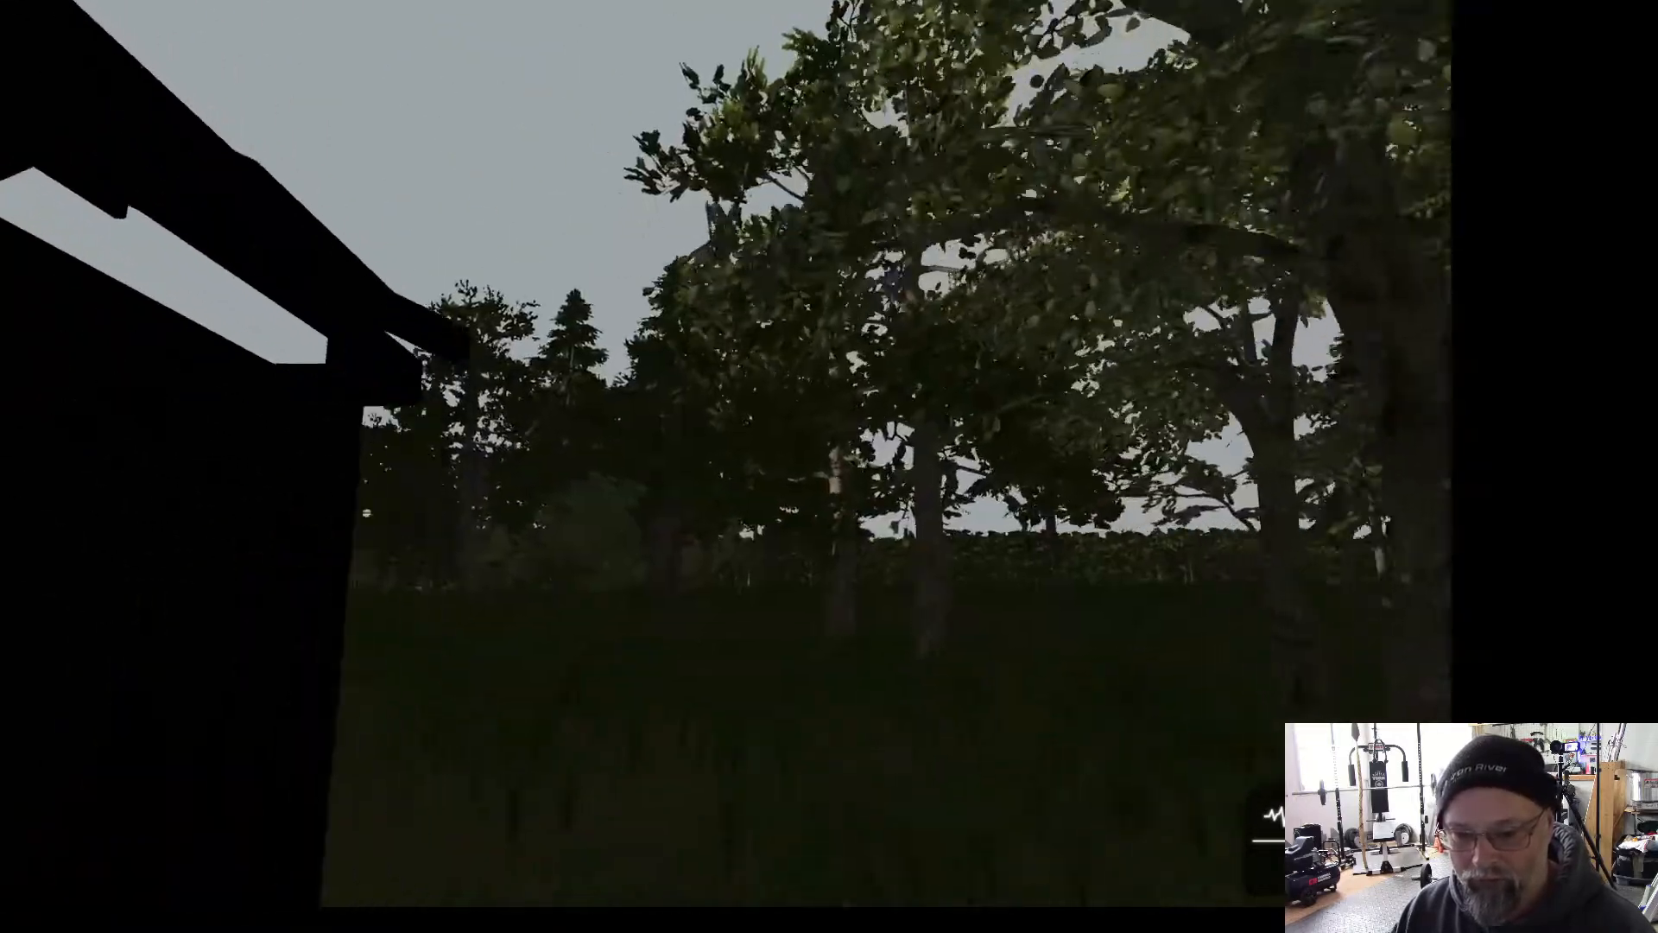
{"action": "key", "text": "w"}
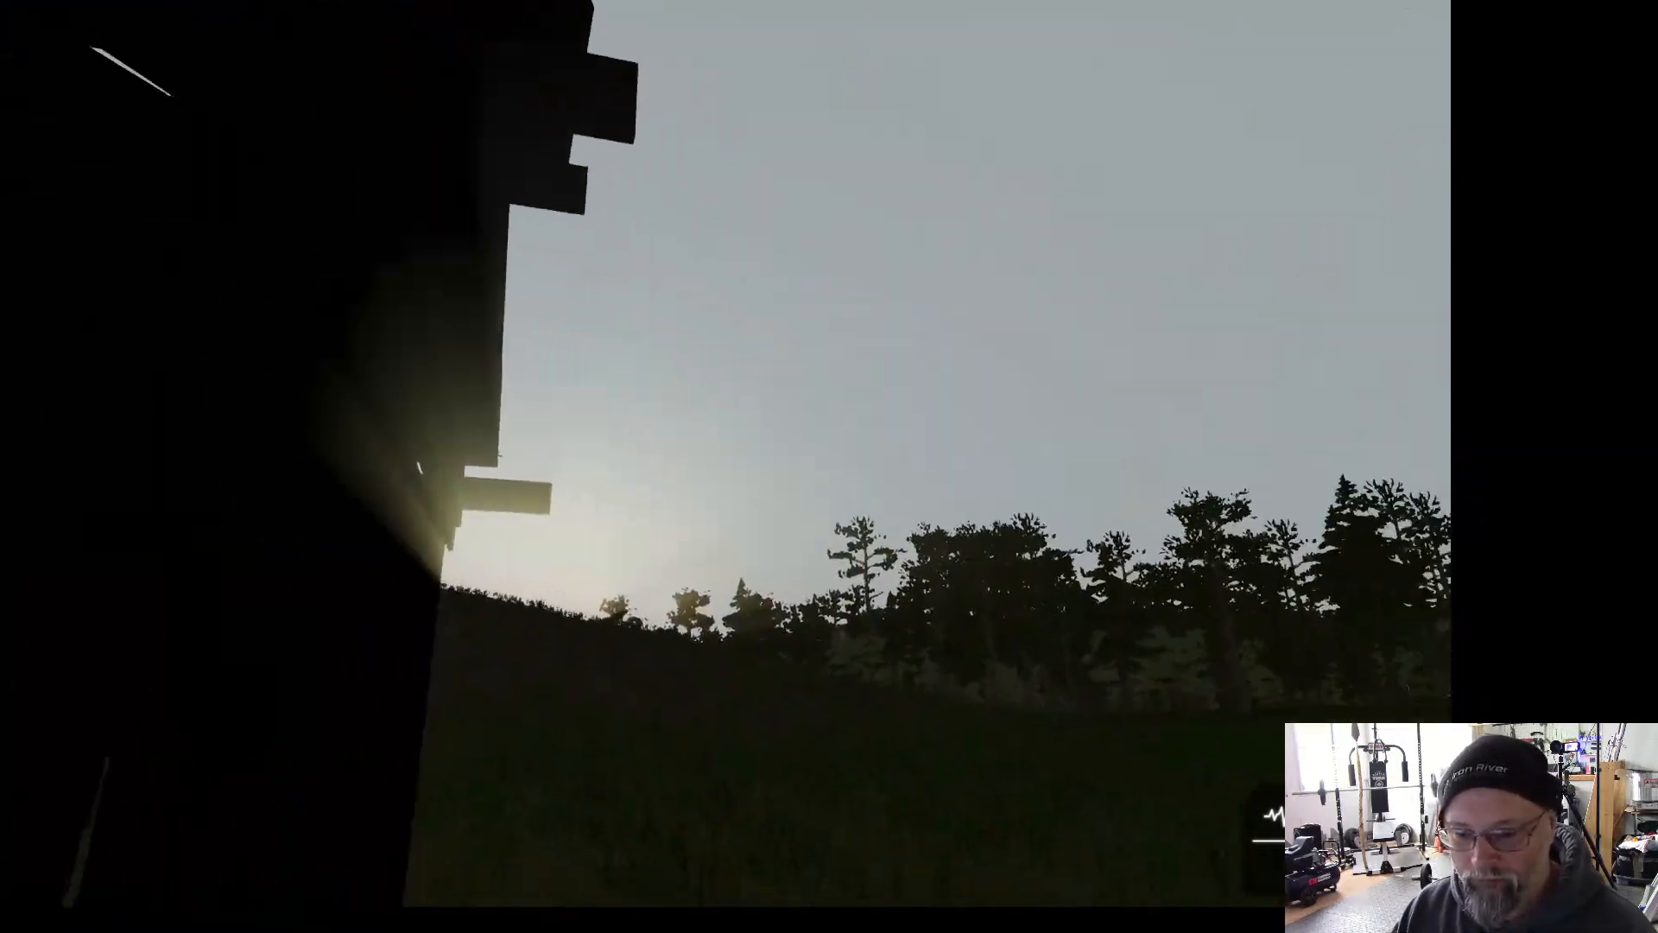
{"action": "key", "text": "w"}
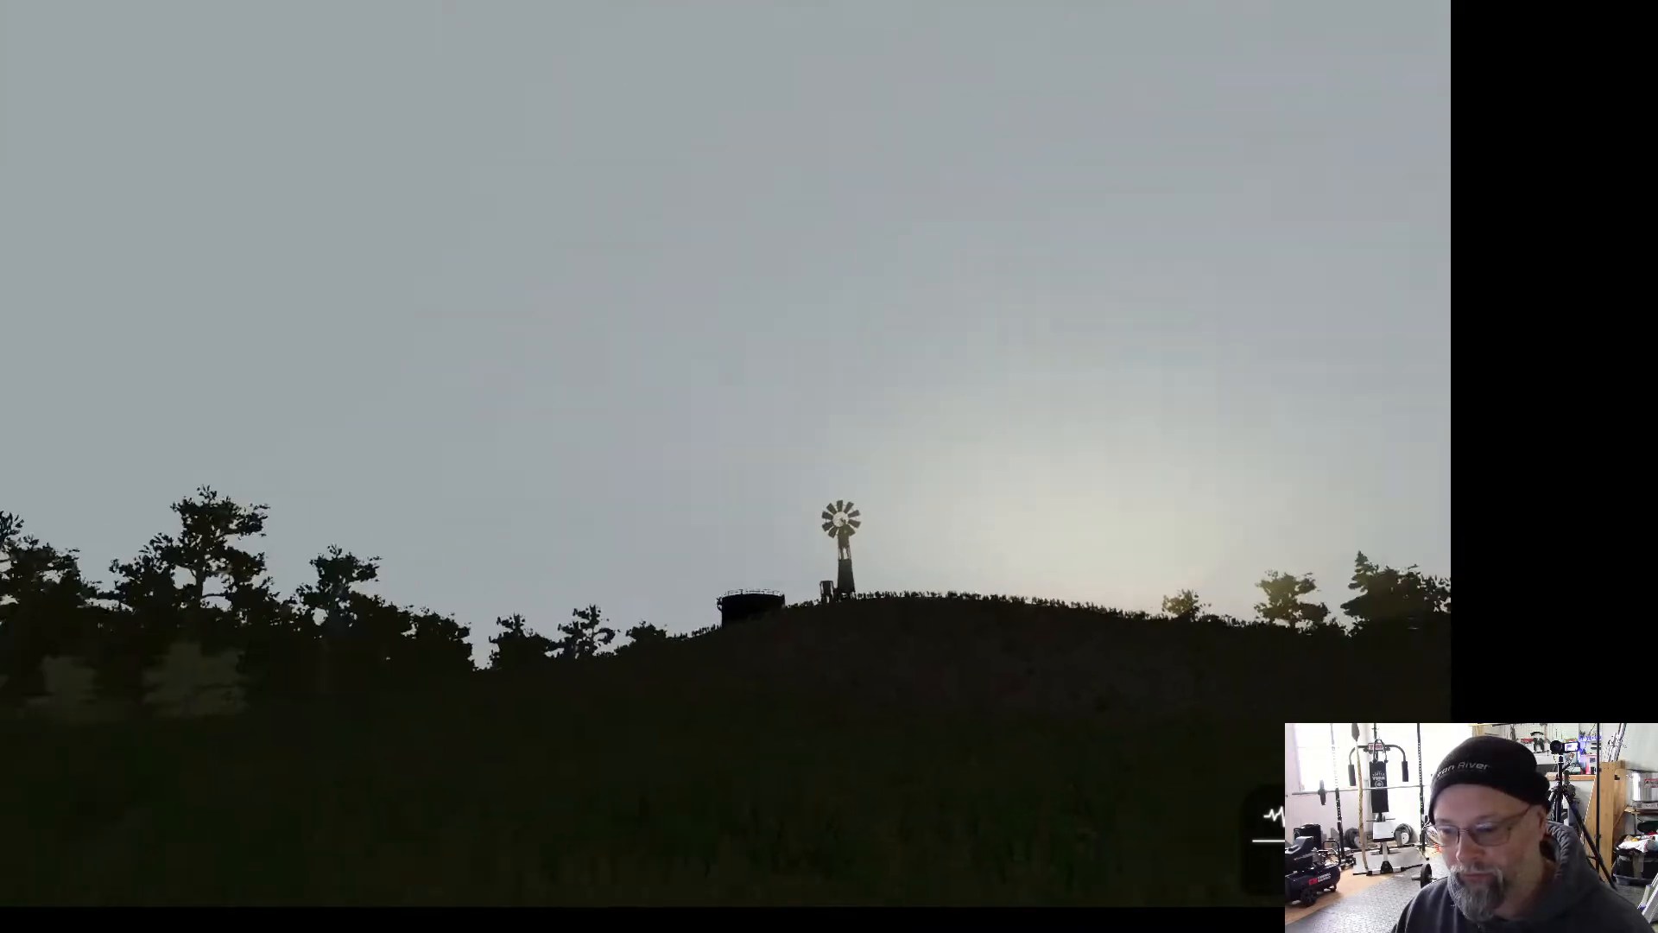
{"action": "key", "text": "w"}
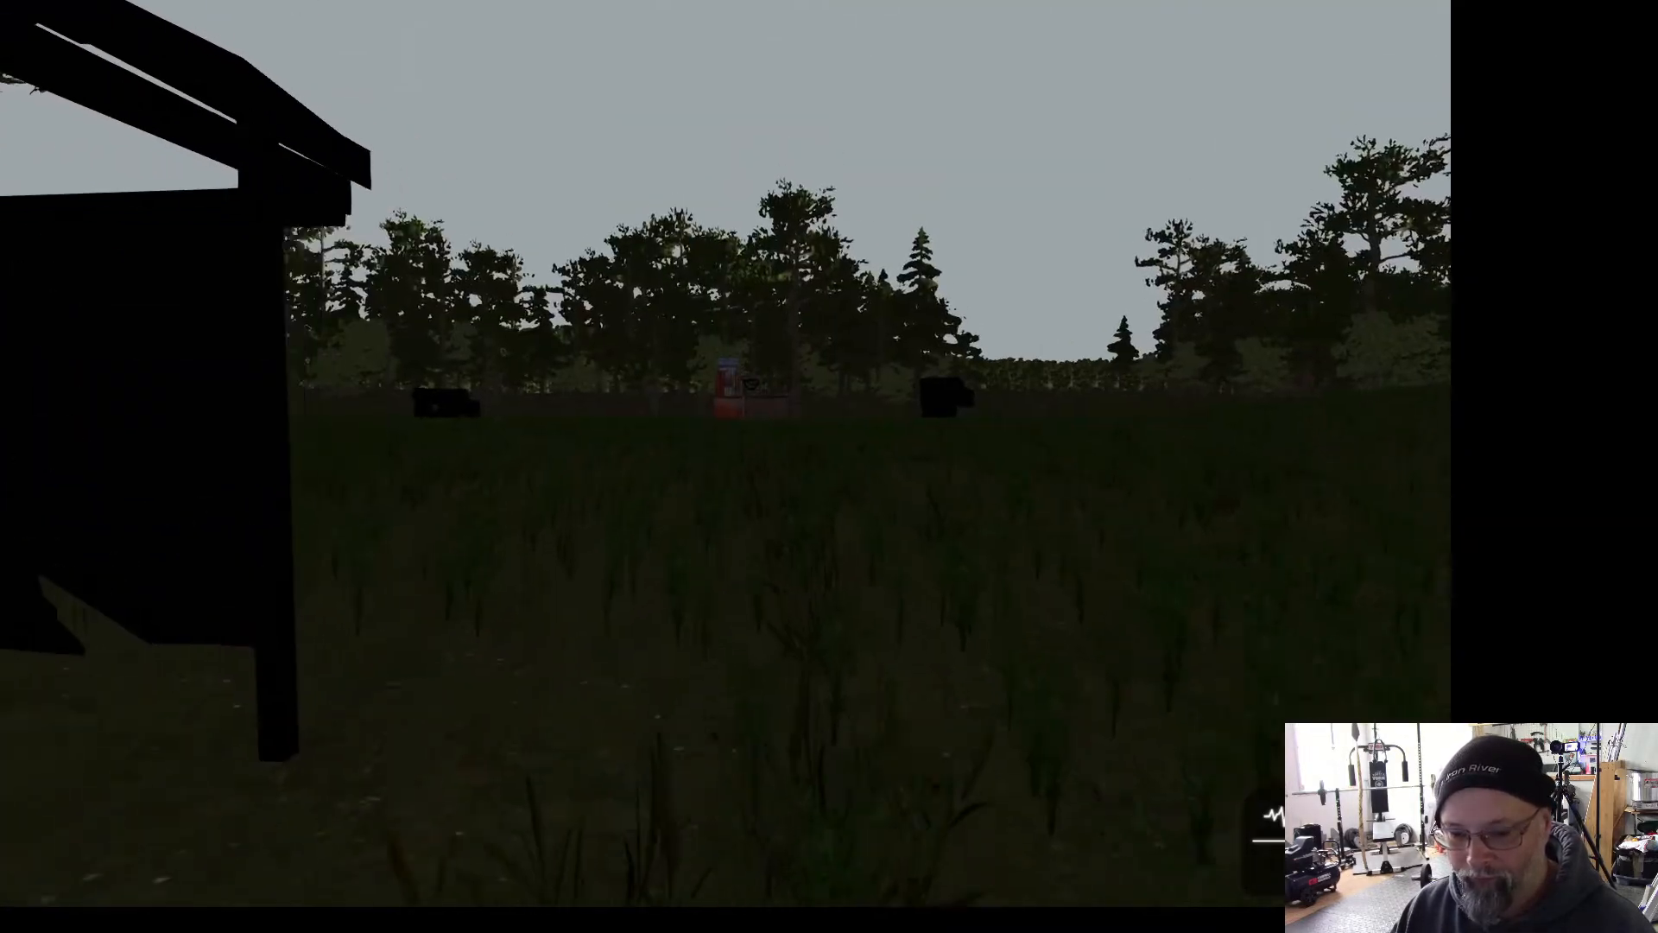
Cross the grass to the neighbouring plank hut in the test run and inspect its rooms and window openings from inside.
{"action": "key", "text": "w"}
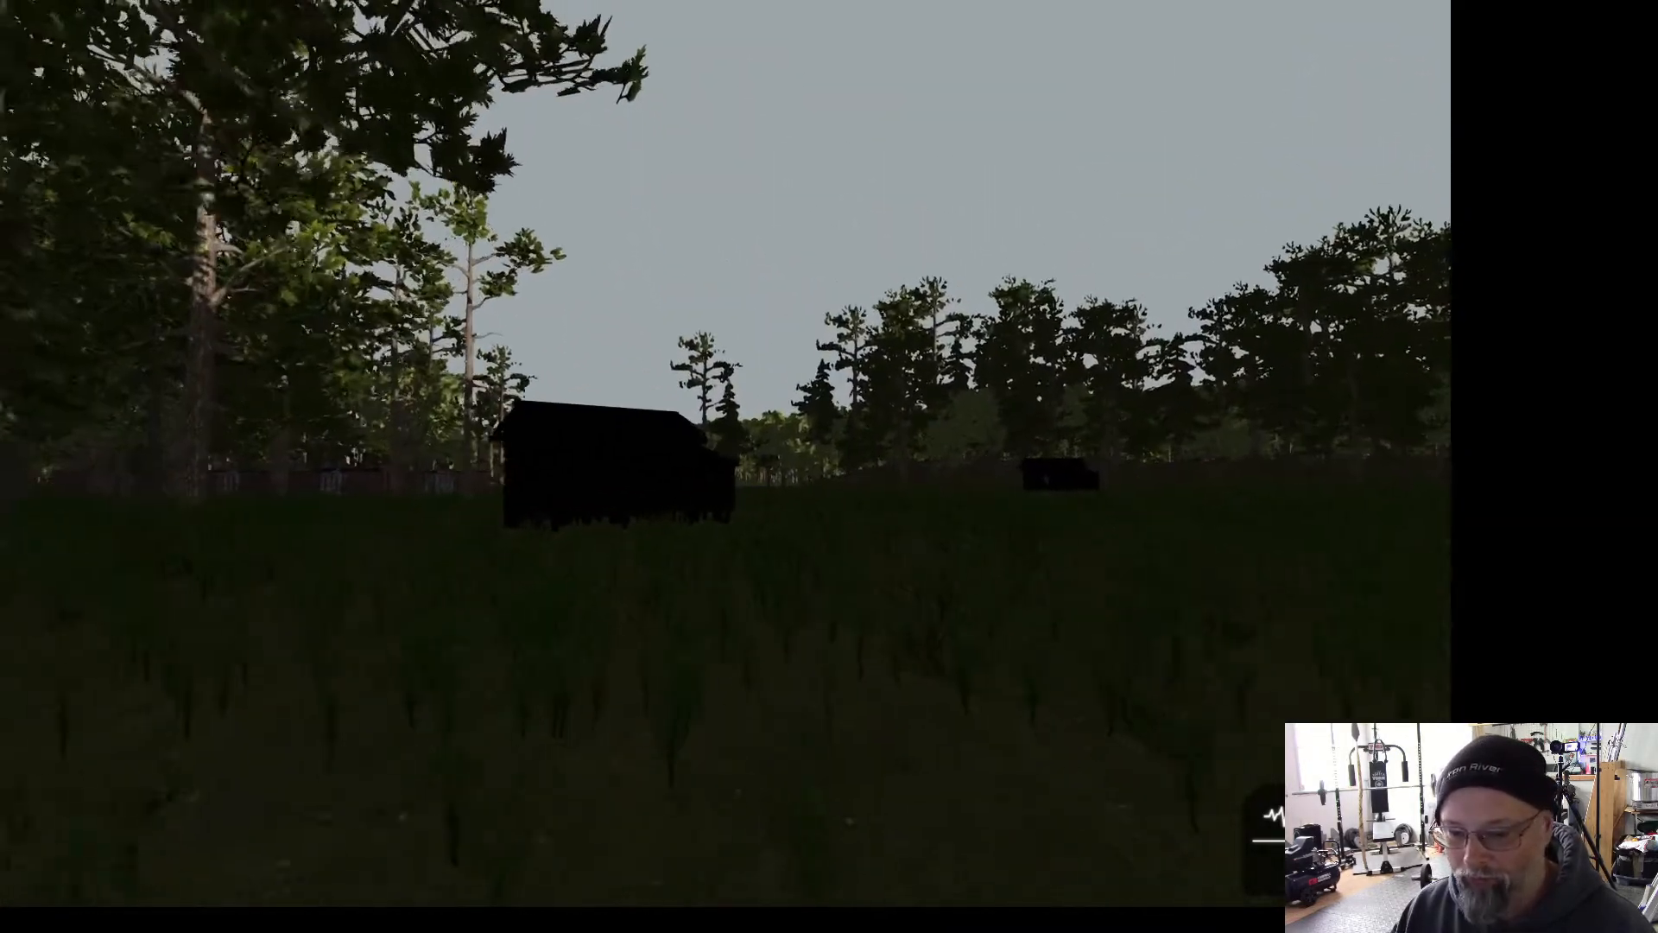
{"action": "key", "text": "w"}
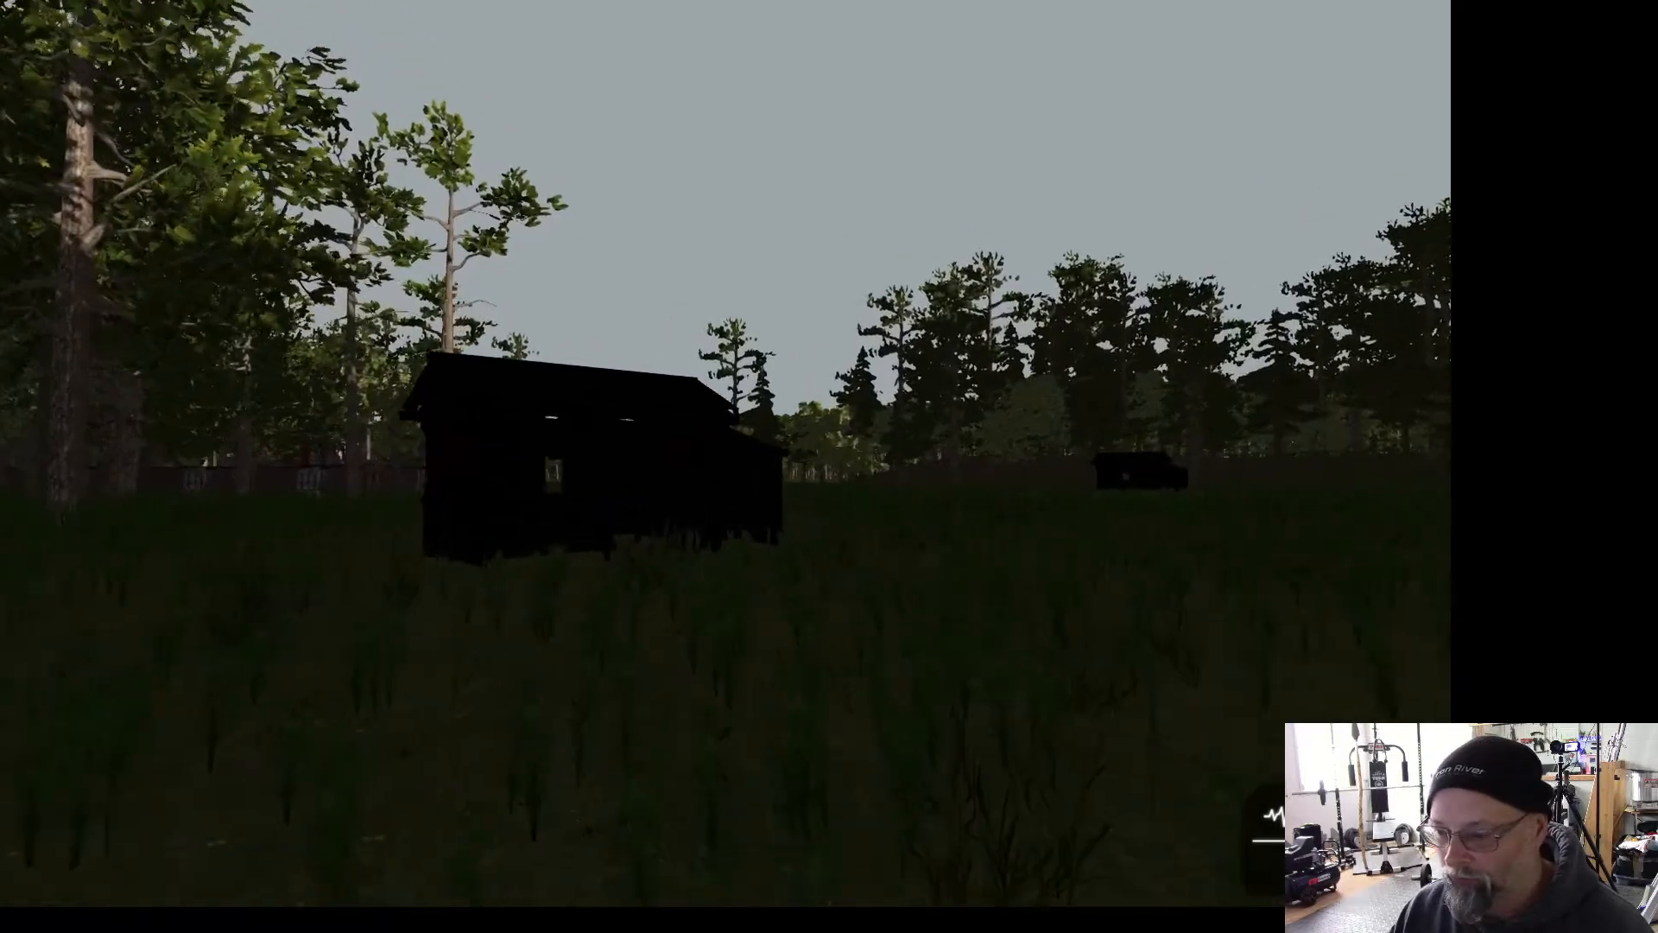
{"action": "key", "text": "w"}
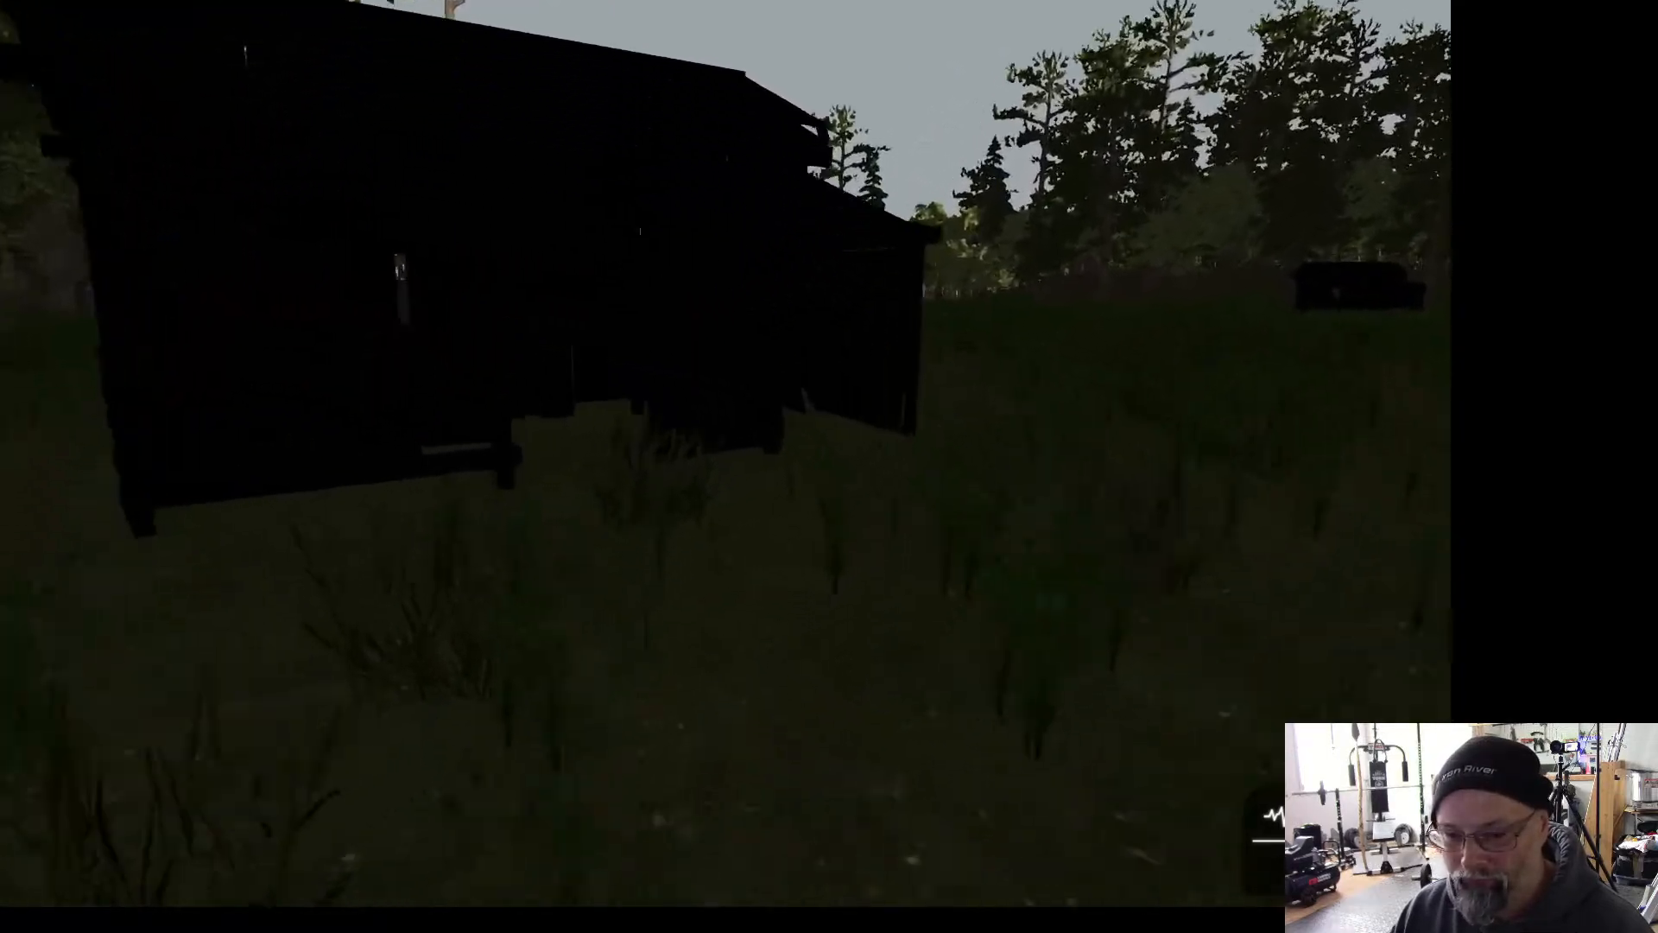
{"action": "key", "text": "w"}
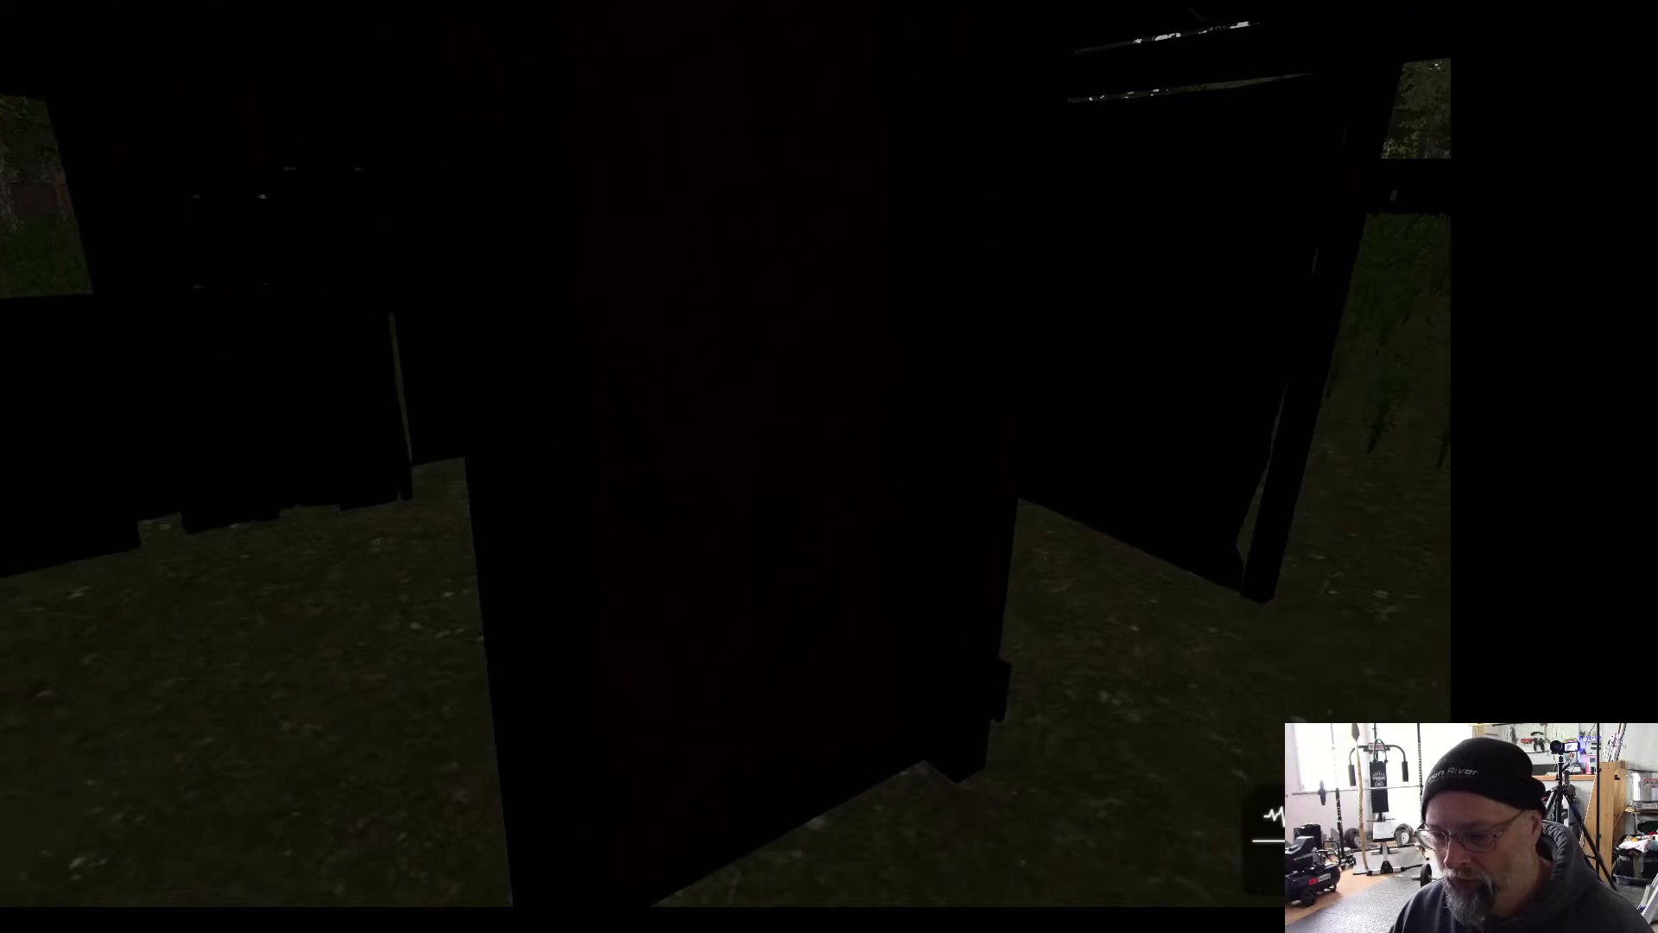
{"action": "key", "text": "w"}
{"action": "key", "text": "w"}
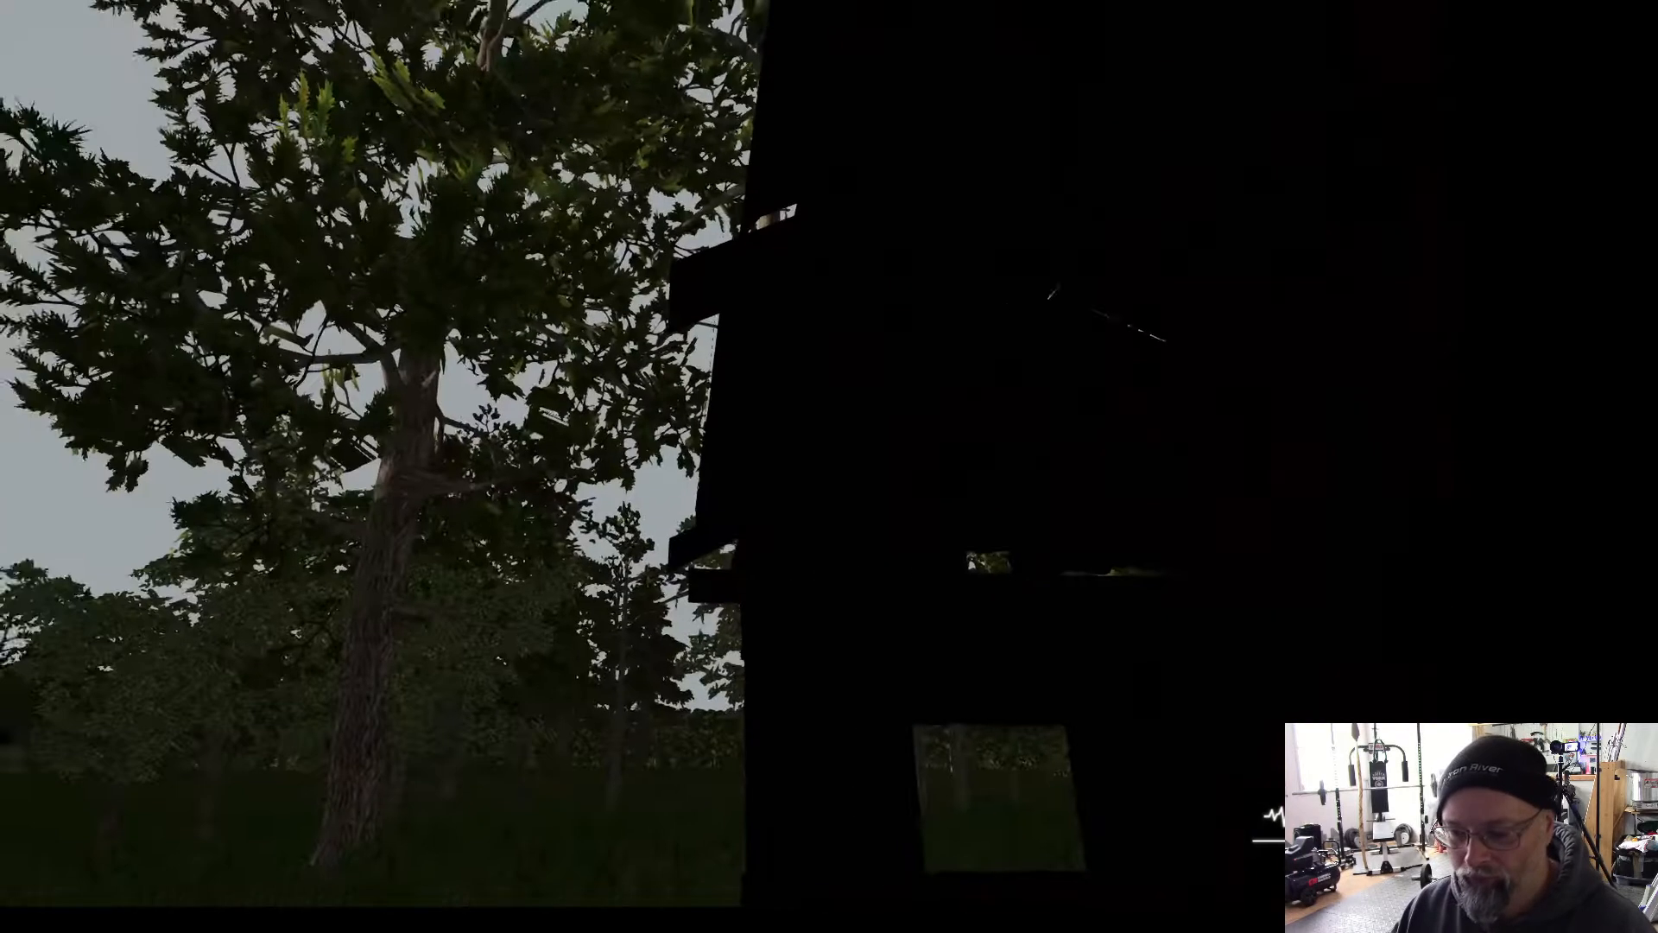
{"action": "key", "text": "w"}
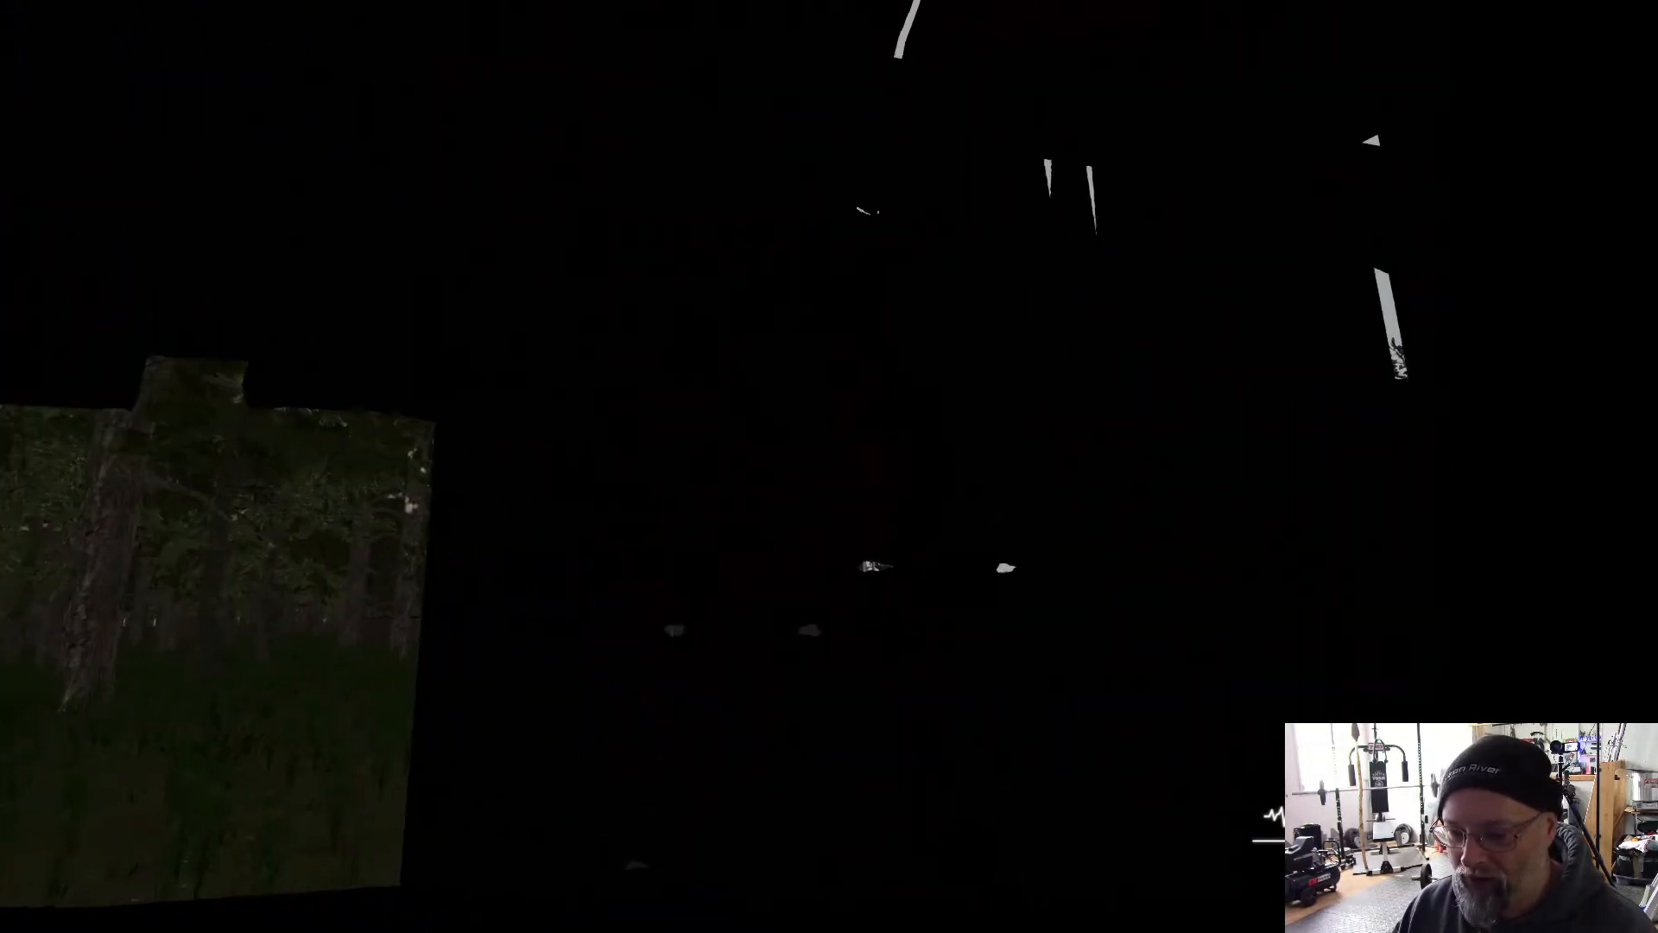
Leave the hut and walk across the open field, checking how the huts sit below the windmill hill.
{"action": "key", "text": "w"}
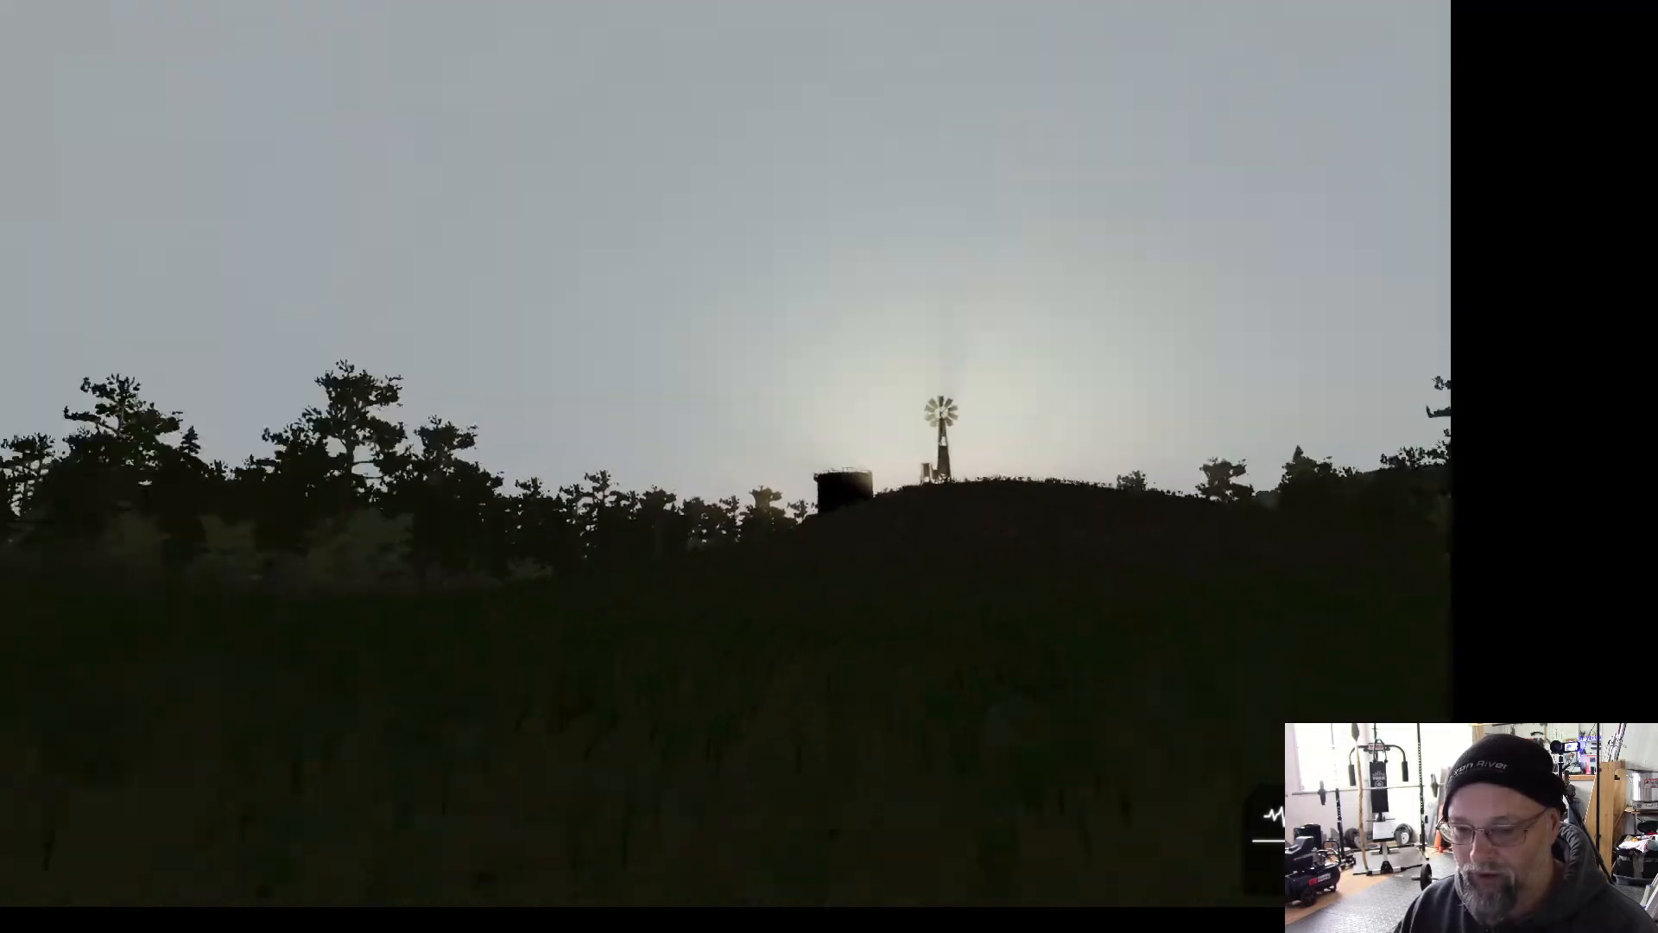
{"action": "key", "text": "w"}
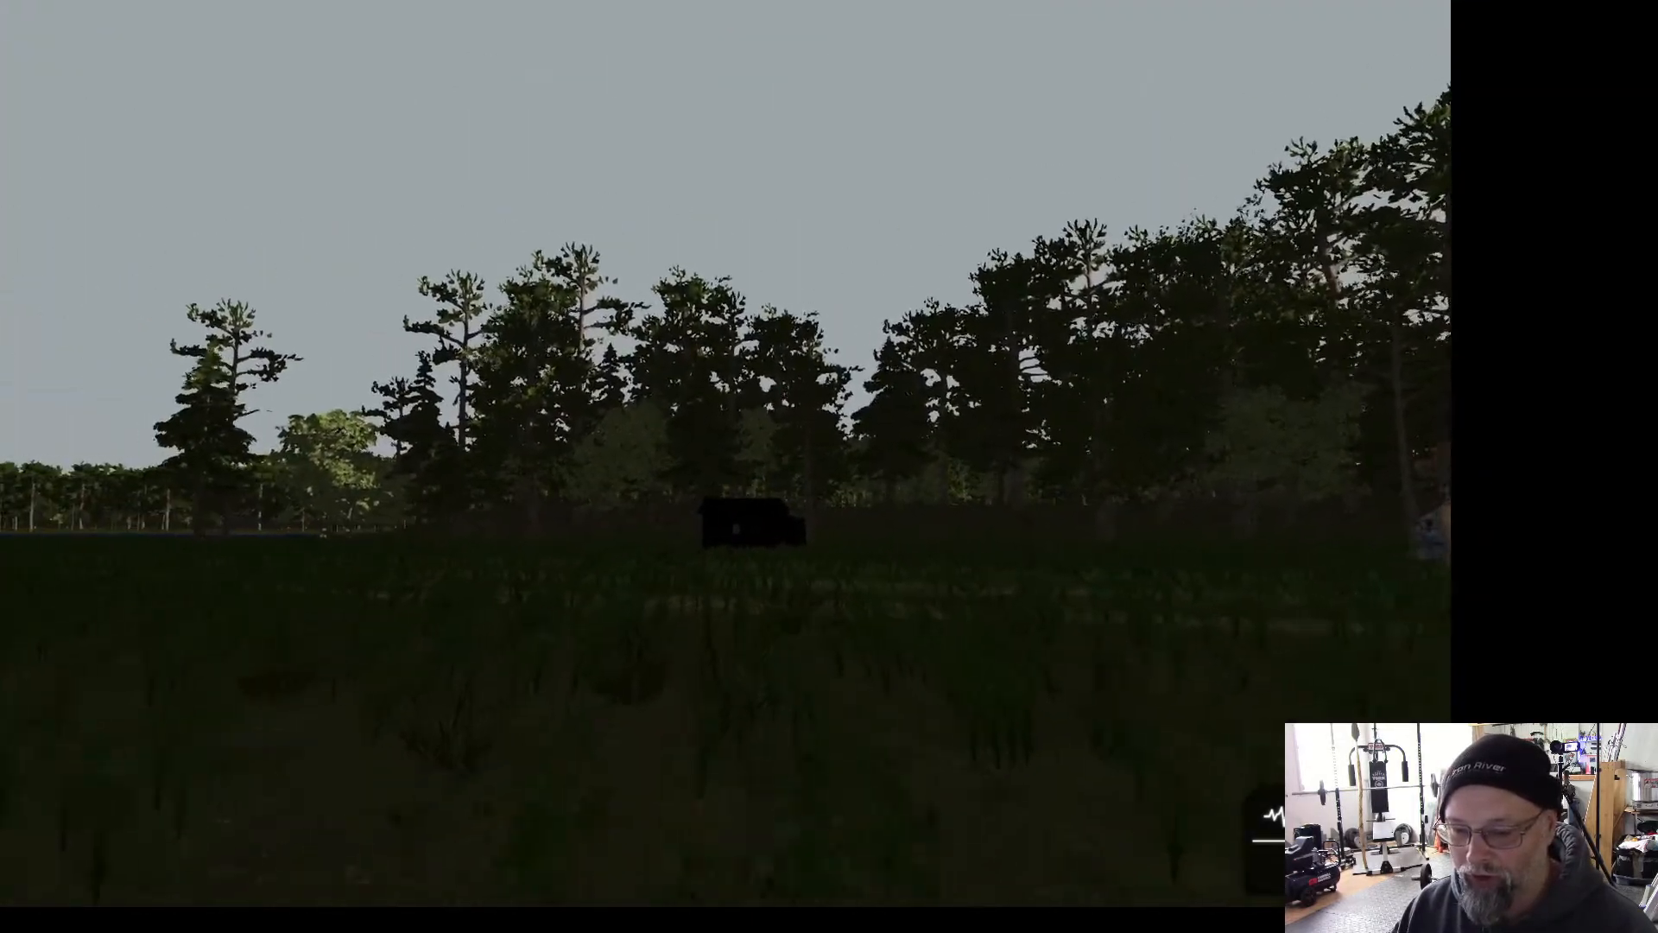
{"action": "key", "text": "w"}
{"action": "key", "text": "w"}
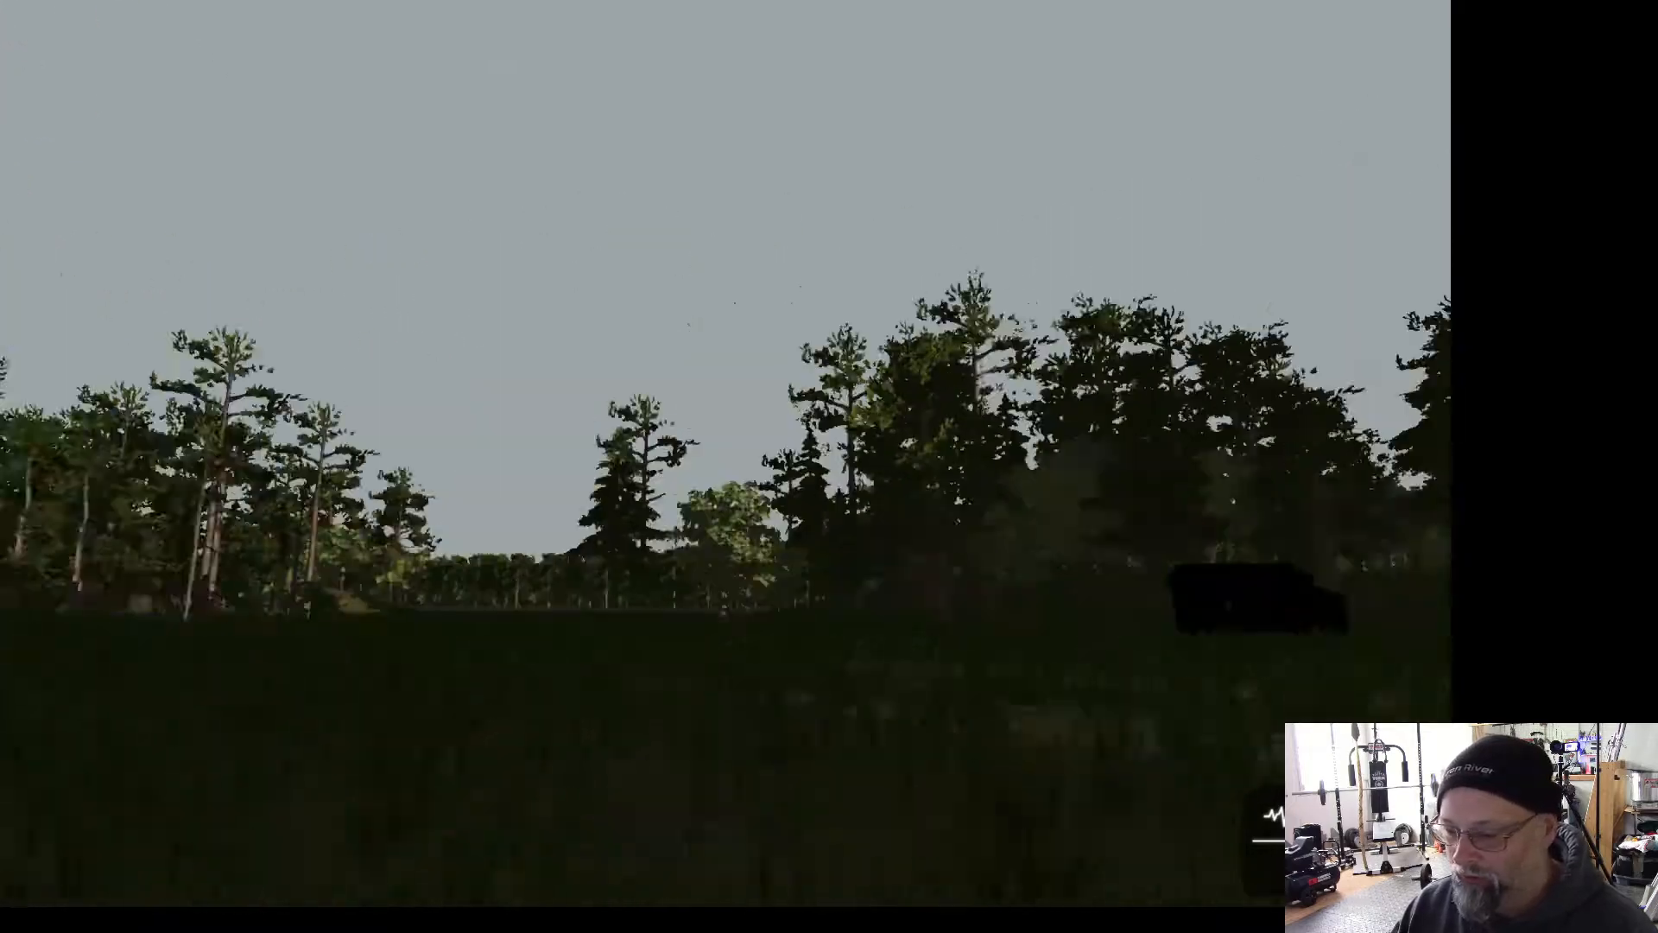
{"action": "key", "text": "w"}
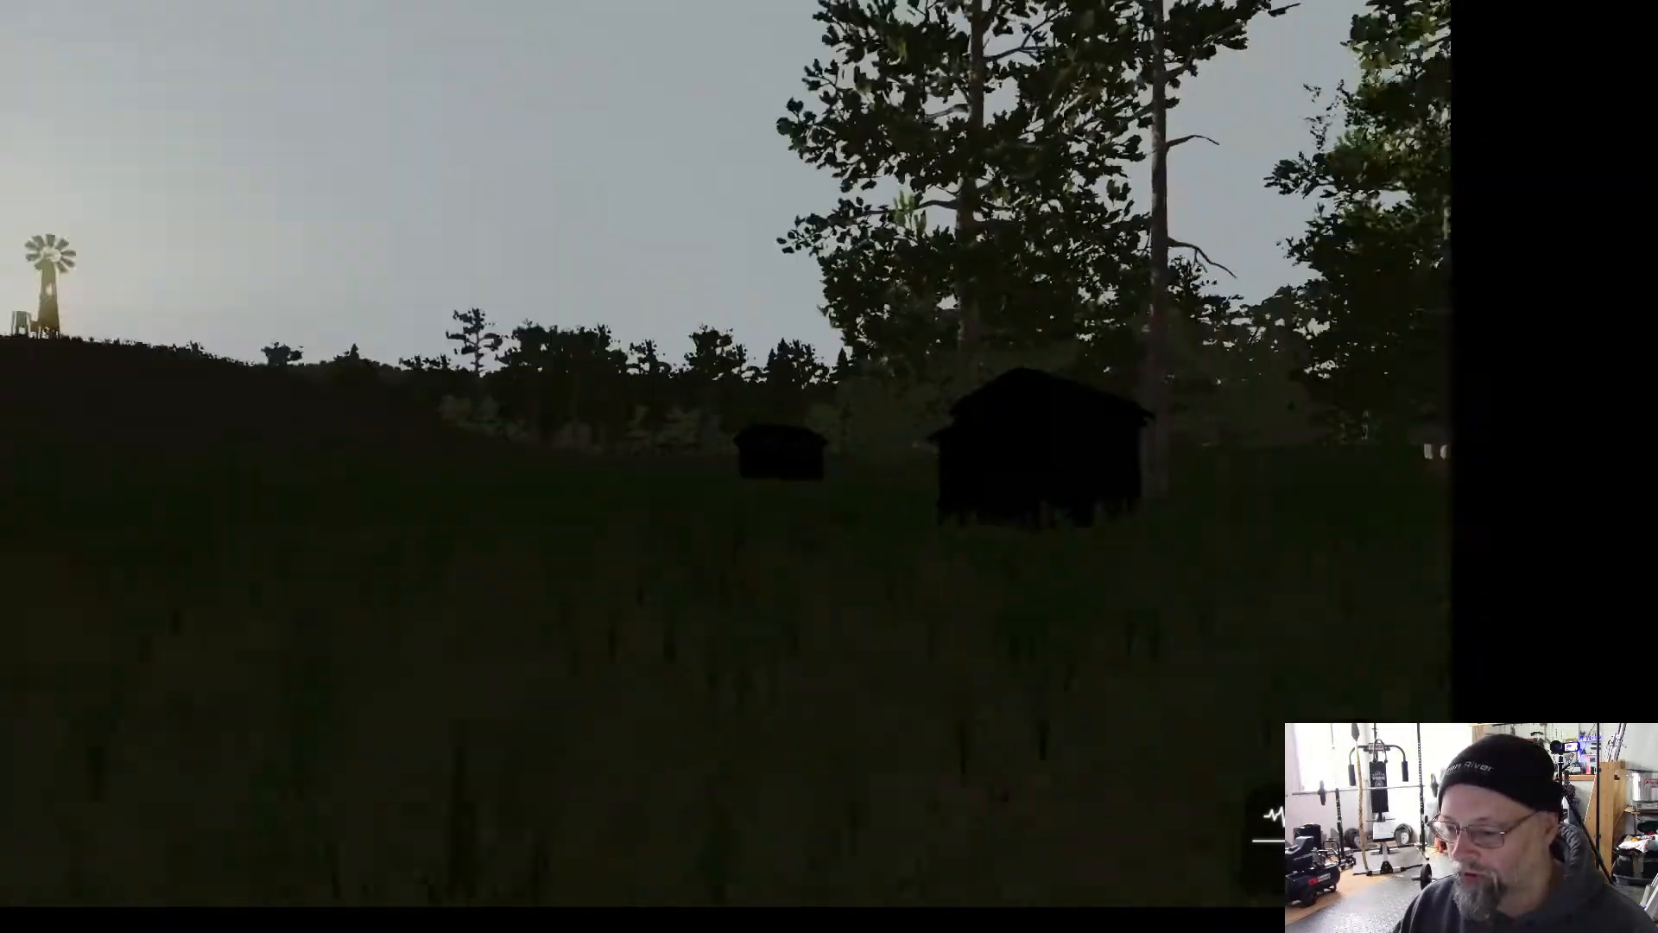
Walk to the fenced yard and follow the outside of its corrugated fence, checking for gaps between the sections.
{"action": "key", "text": "w"}
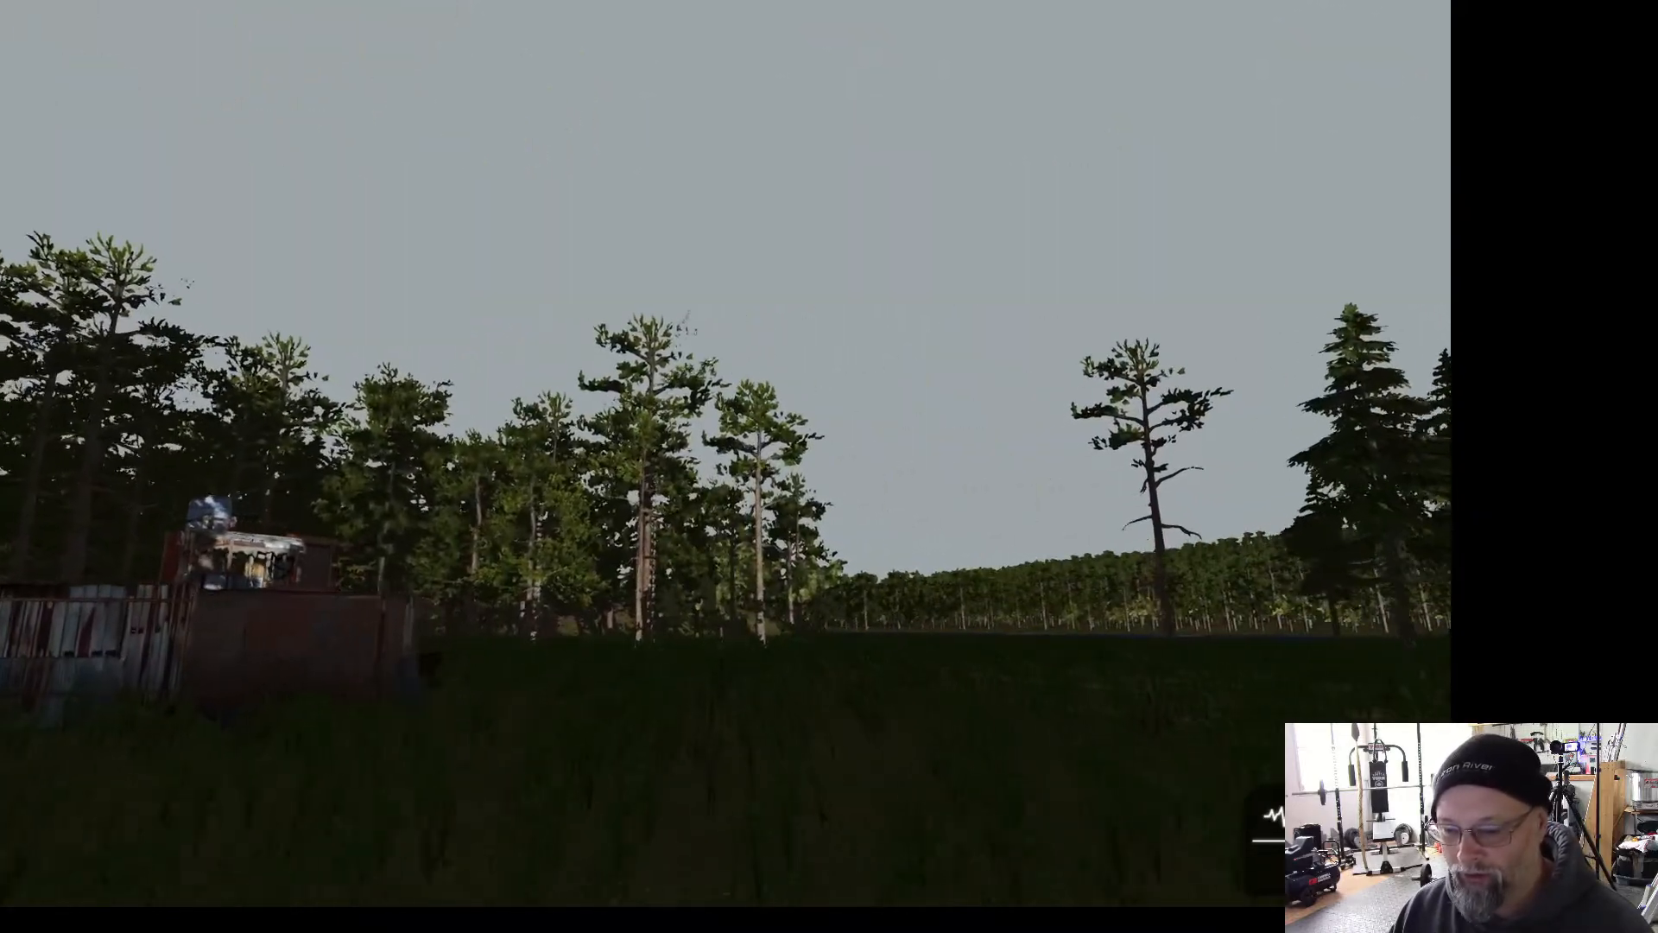
{"action": "key", "text": "w"}
{"action": "key", "text": "w"}
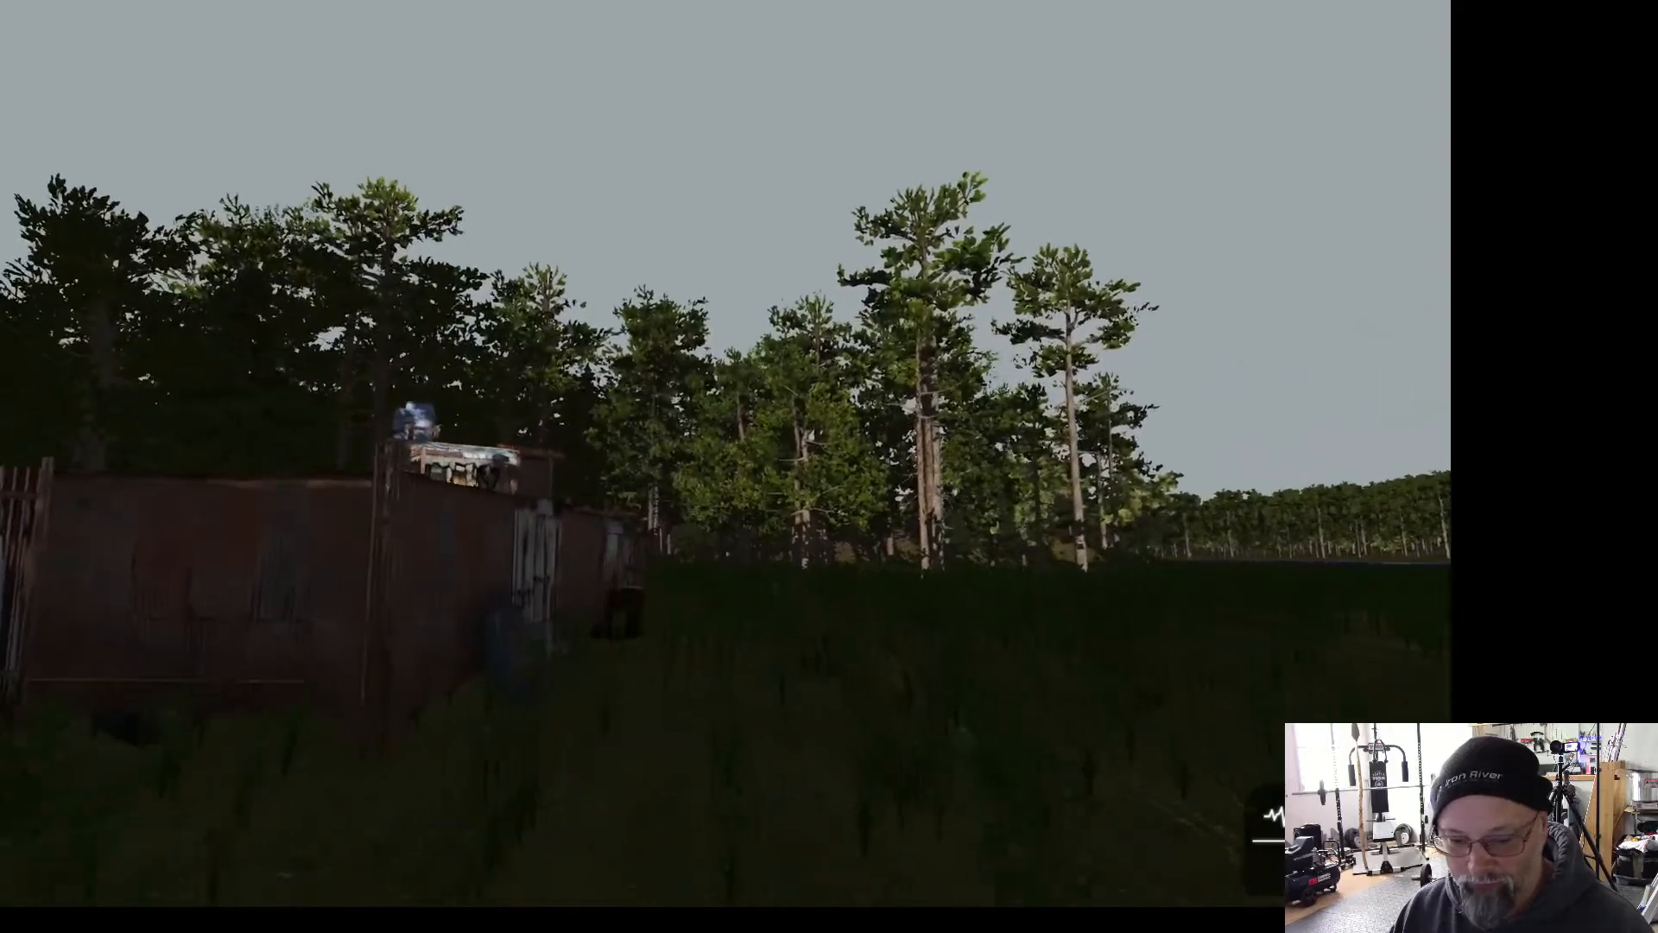
{"action": "key", "text": "w"}
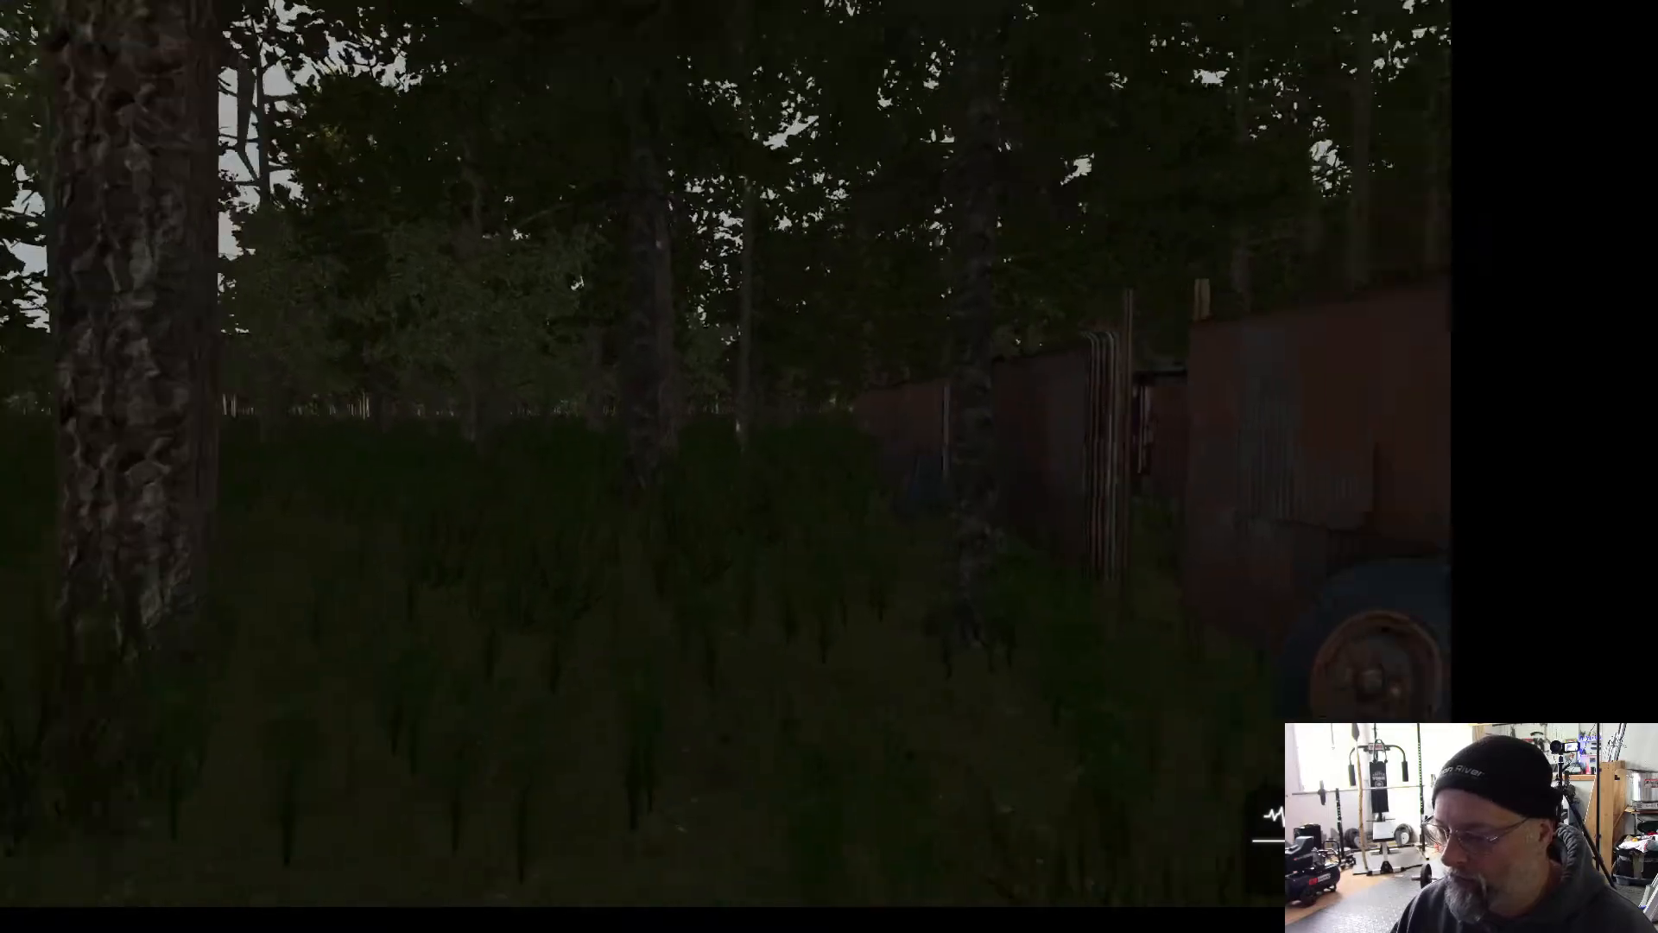
{"action": "key", "text": "w"}
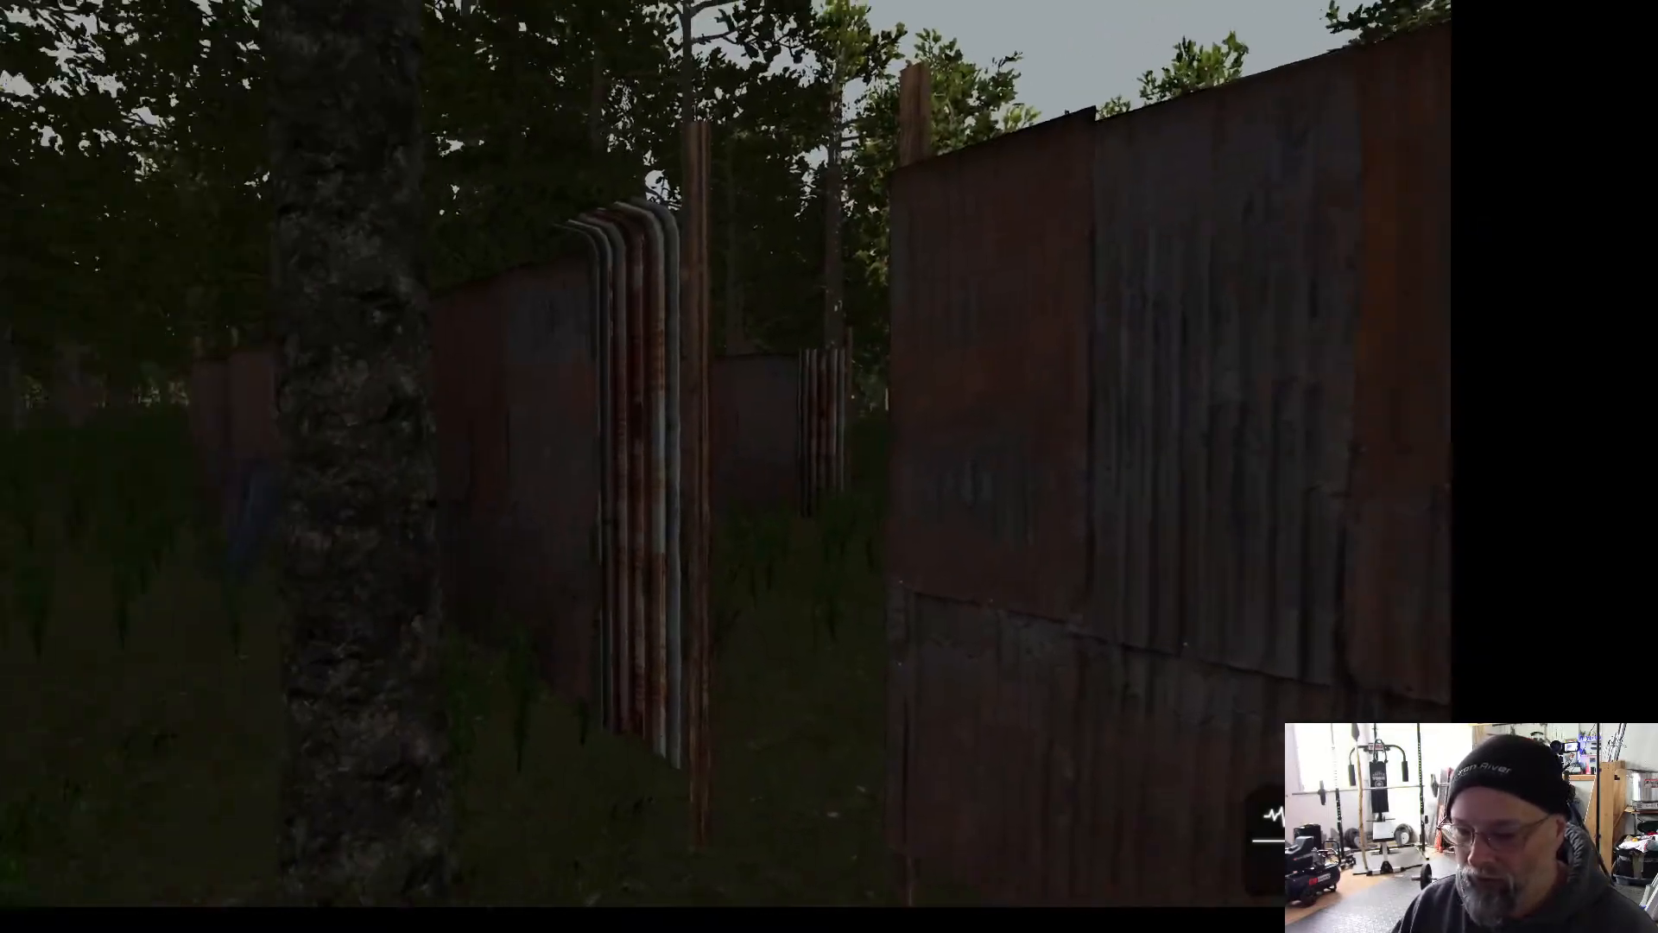
{"action": "key", "text": "w"}
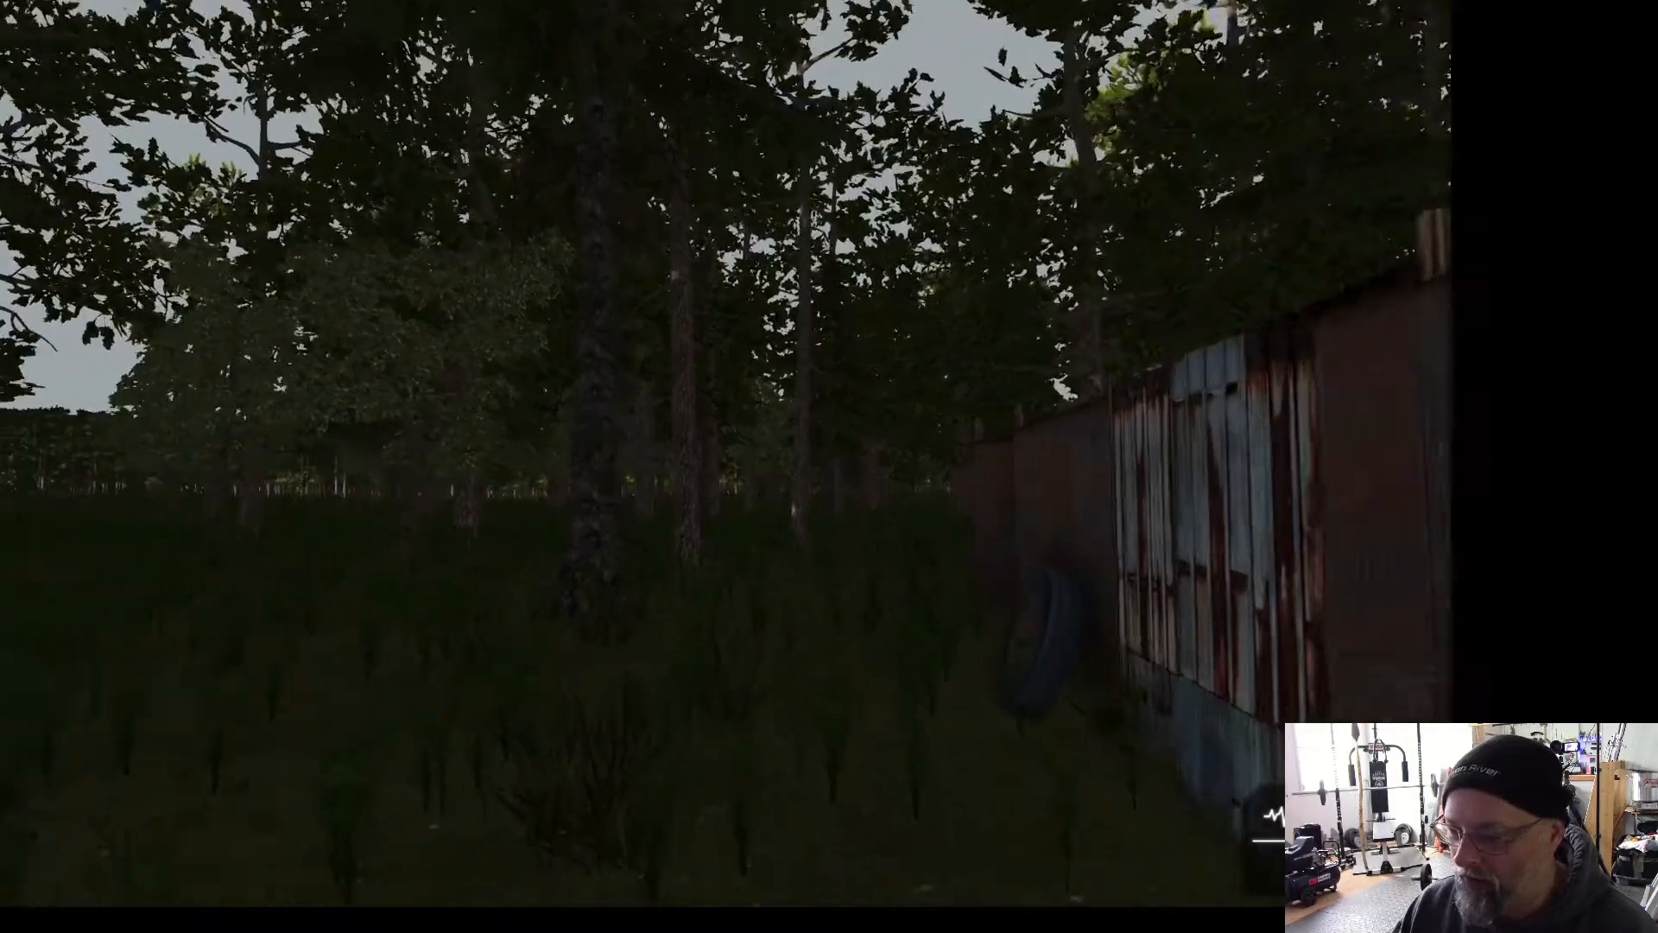
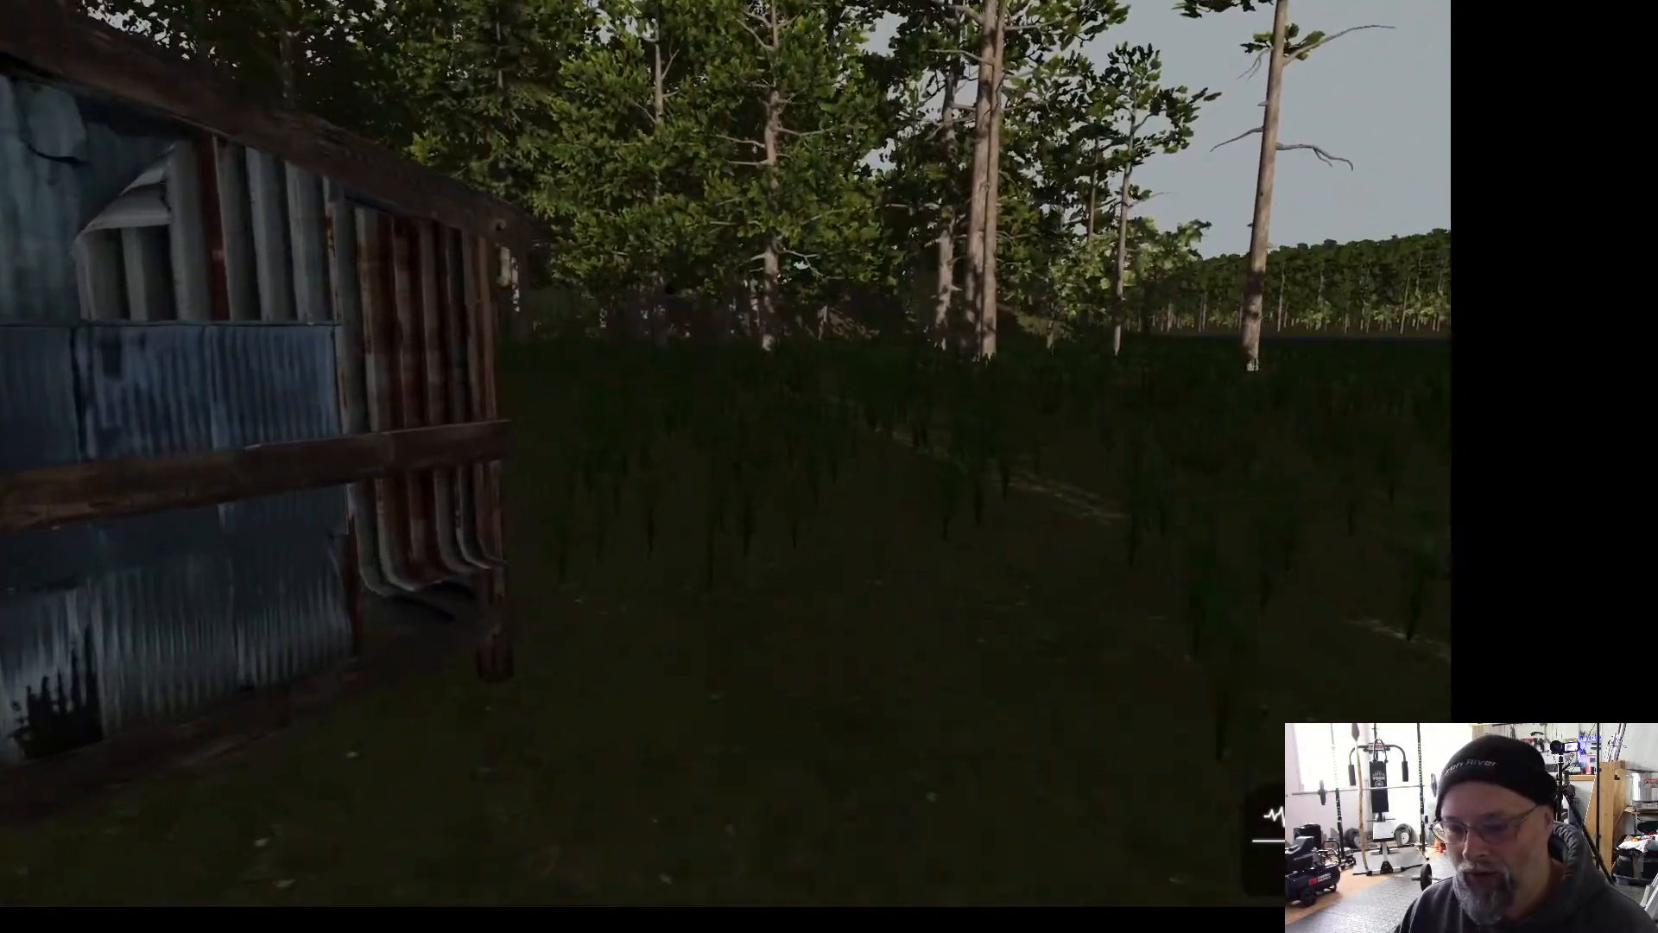
Inspect the yard's building and inner fence line in the test run, and return to the level editor.
{"action": "key", "text": "w"}
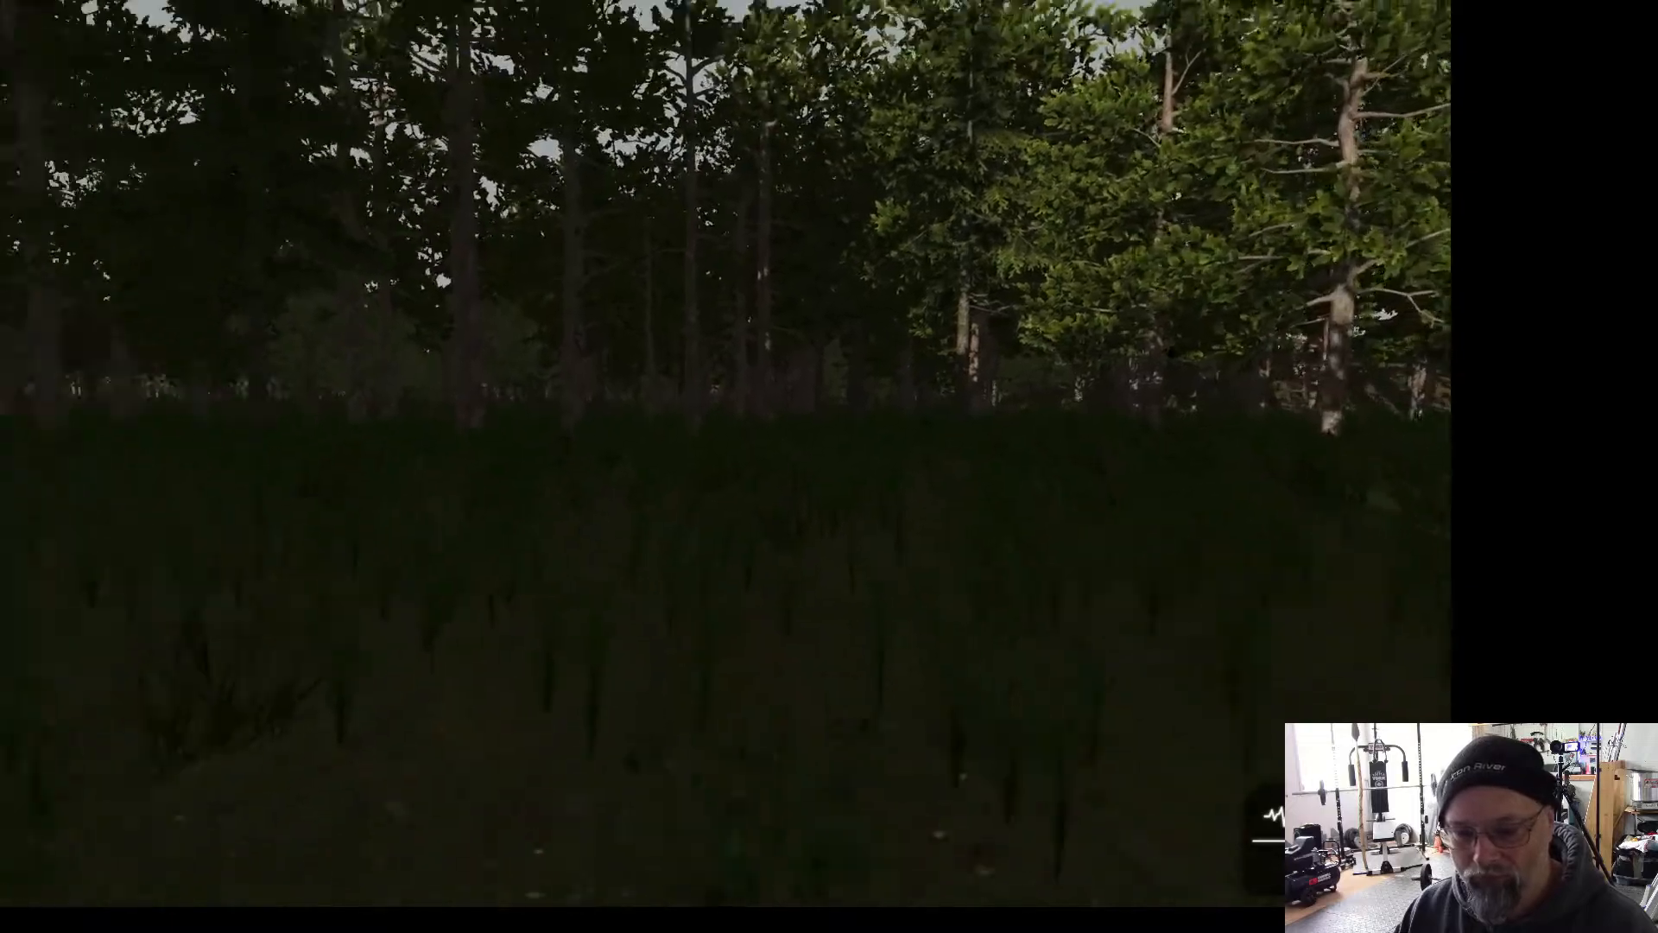
{"action": "key", "text": "w"}
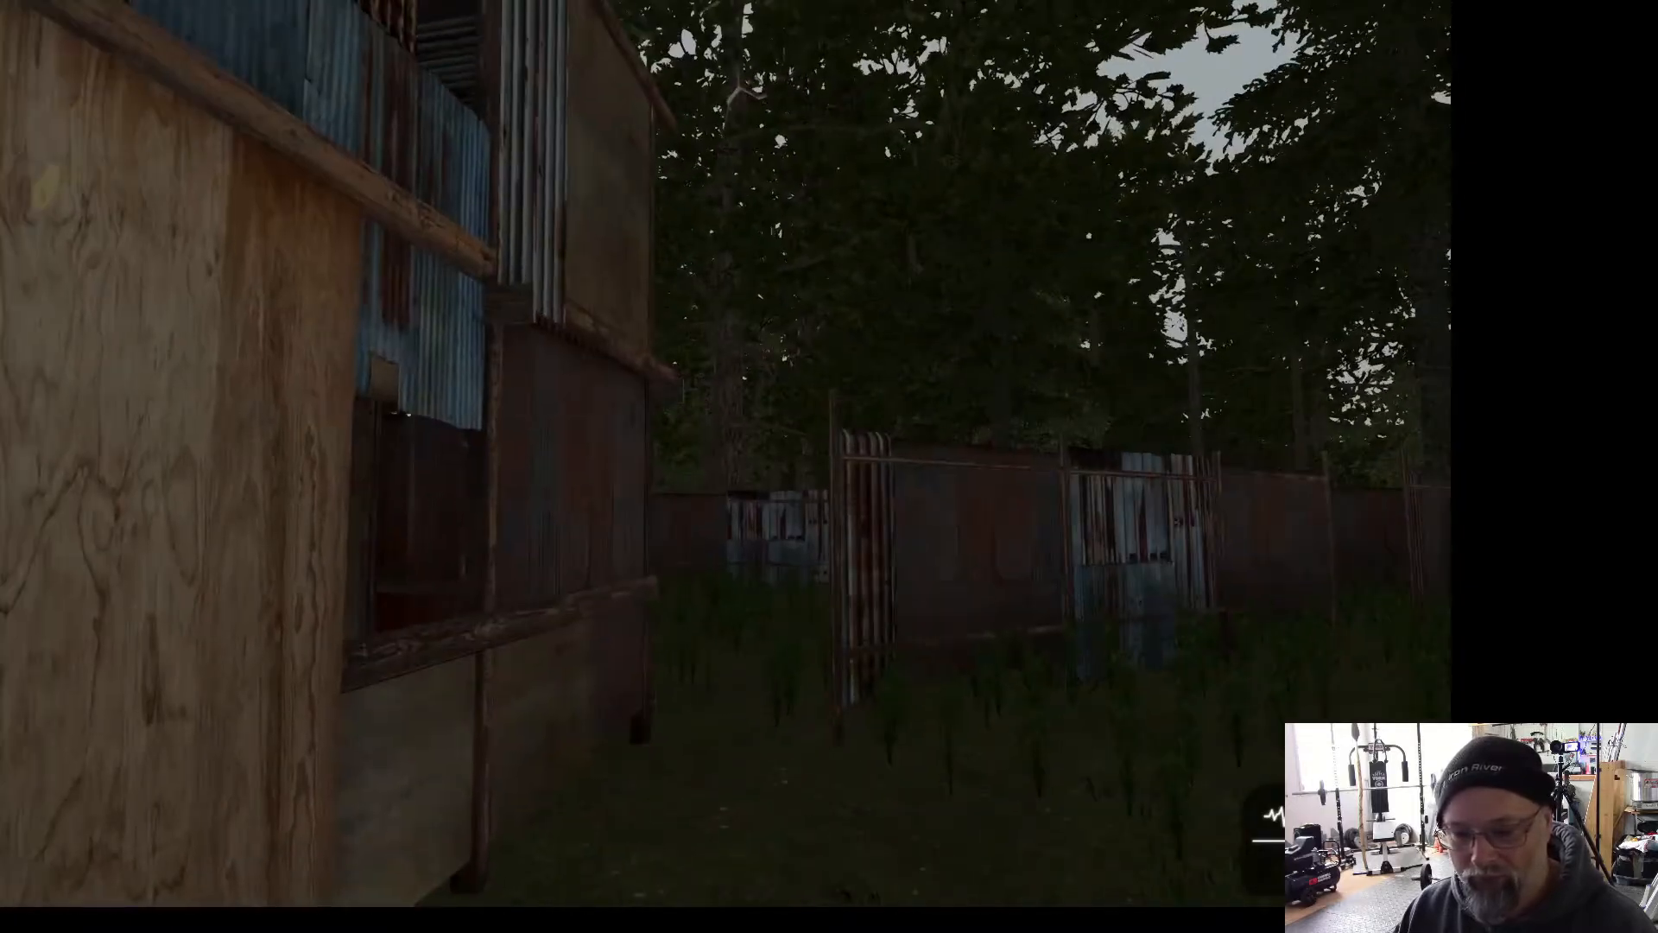
{"action": "key", "text": "w"}
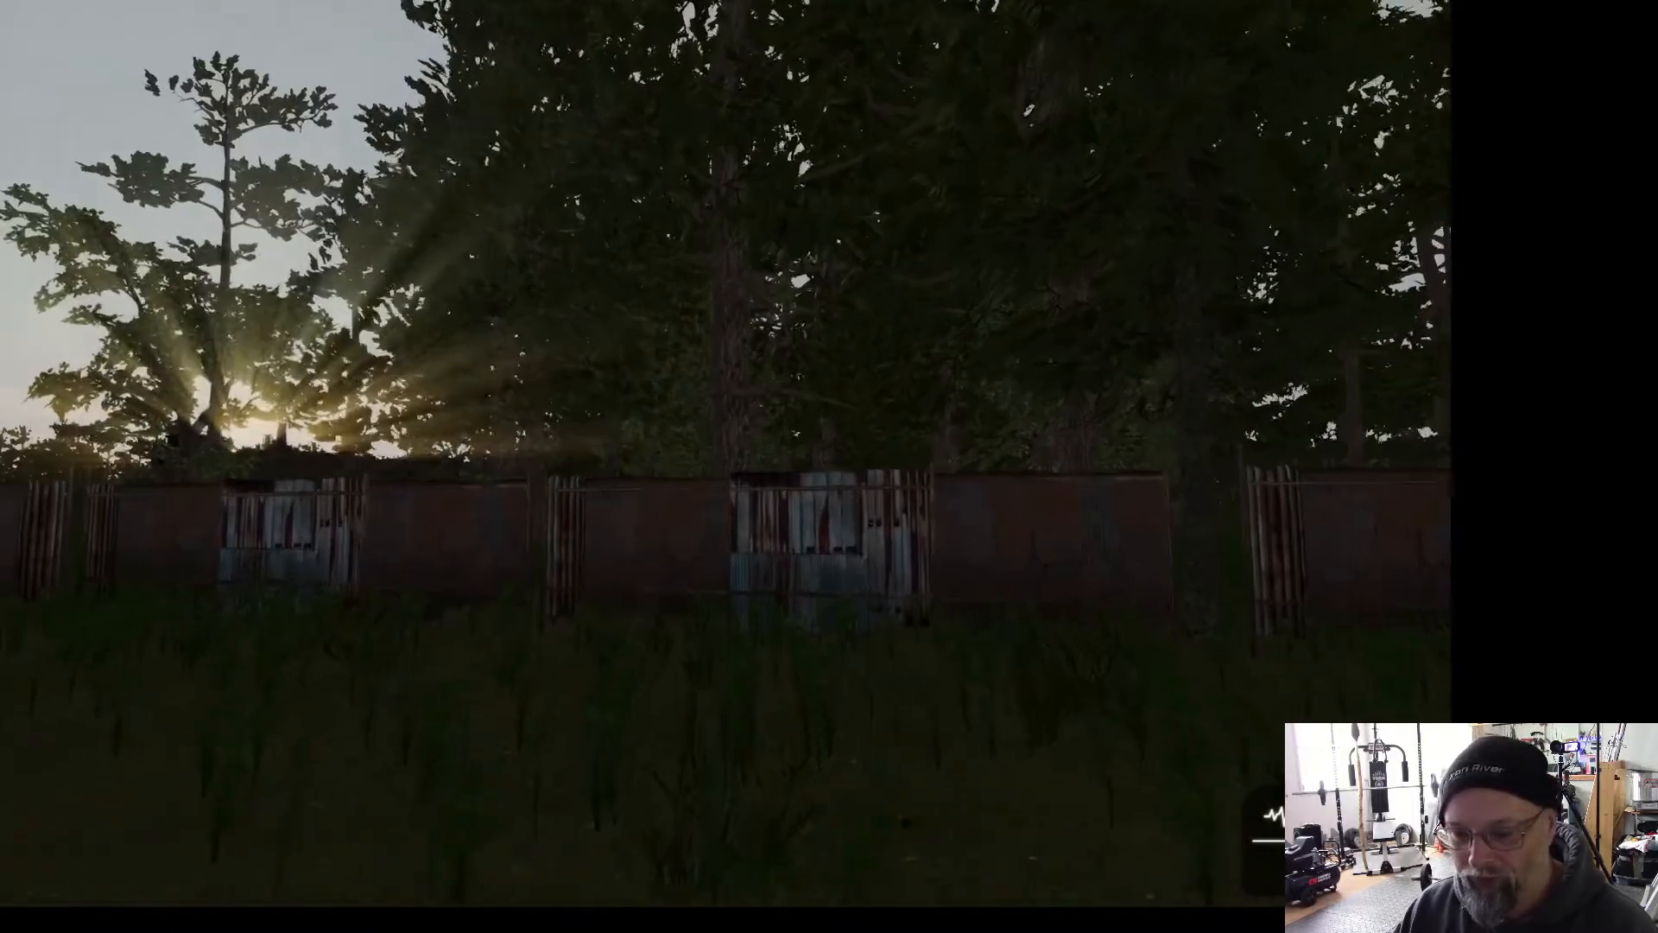
{"action": "key", "text": "w"}
{"action": "key", "text": "Escape"}
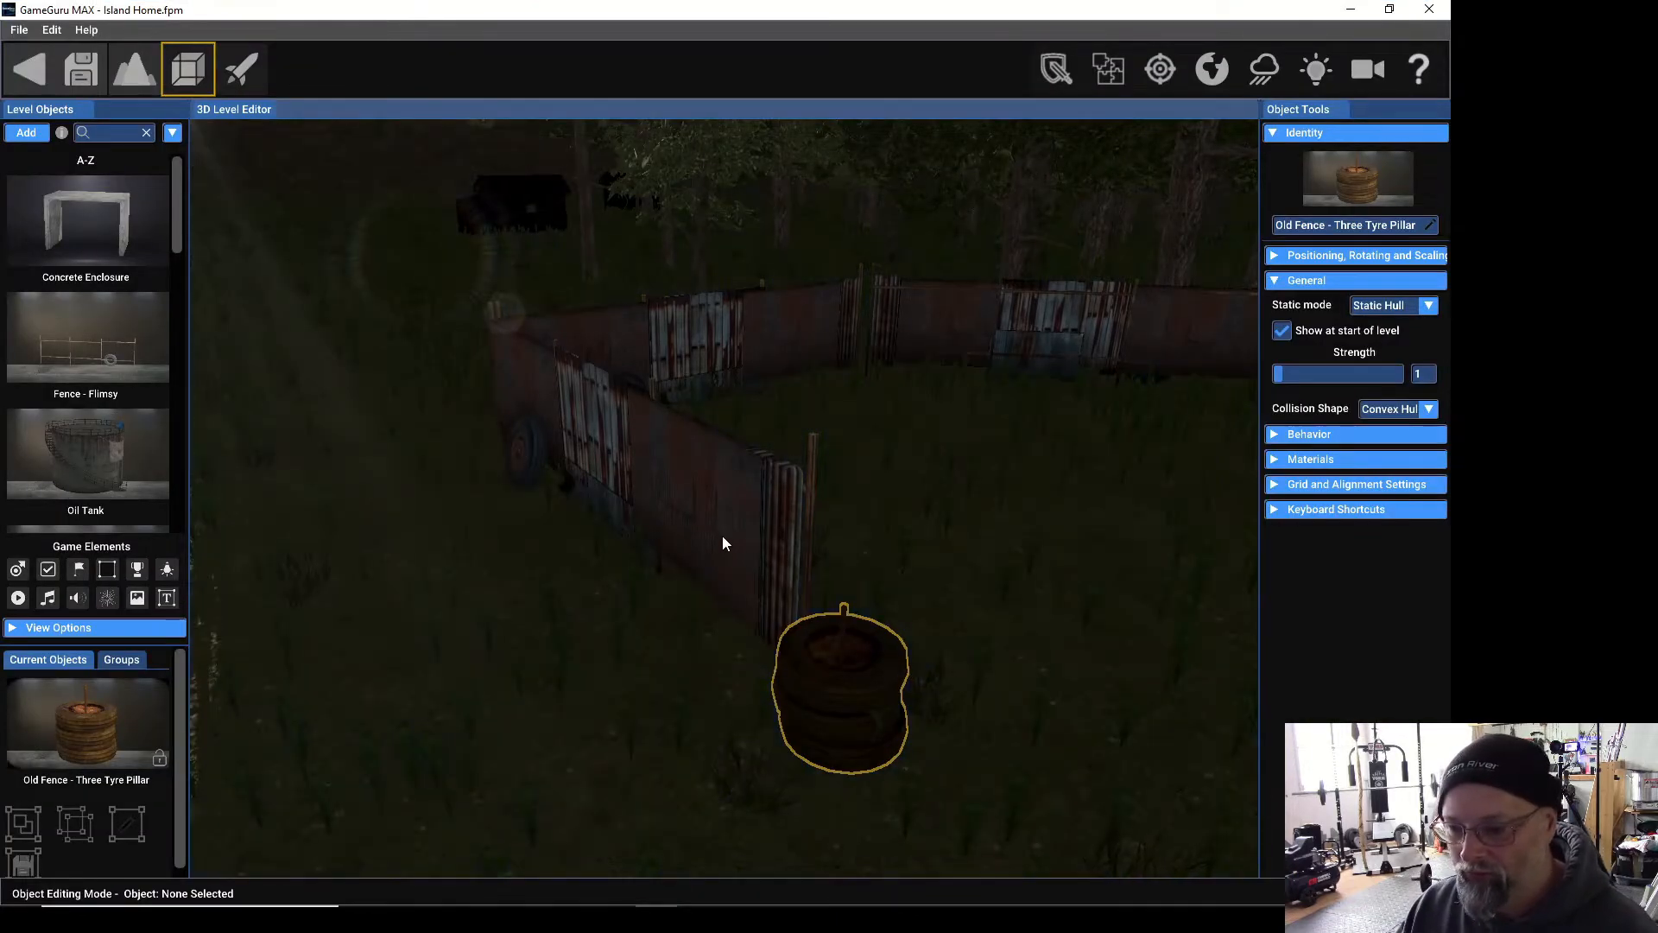
Move the Fence - Flimsy section at the yard's rear corner against its neighbour to close the gap.
{"action": "scroll", "coordinate": [713, 526], "scroll_direction": "down", "scroll_amount": 2}
{"action": "mouse_move", "coordinate": [969, 489]}
{"action": "right_mouse_down"}
{"action": "mouse_move", "coordinate": [964, 413]}
{"action": "mouse_move", "coordinate": [966, 471]}
{"action": "right_mouse_up"}
{"action": "scroll", "coordinate": [967, 476], "scroll_direction": "up", "scroll_amount": 4}
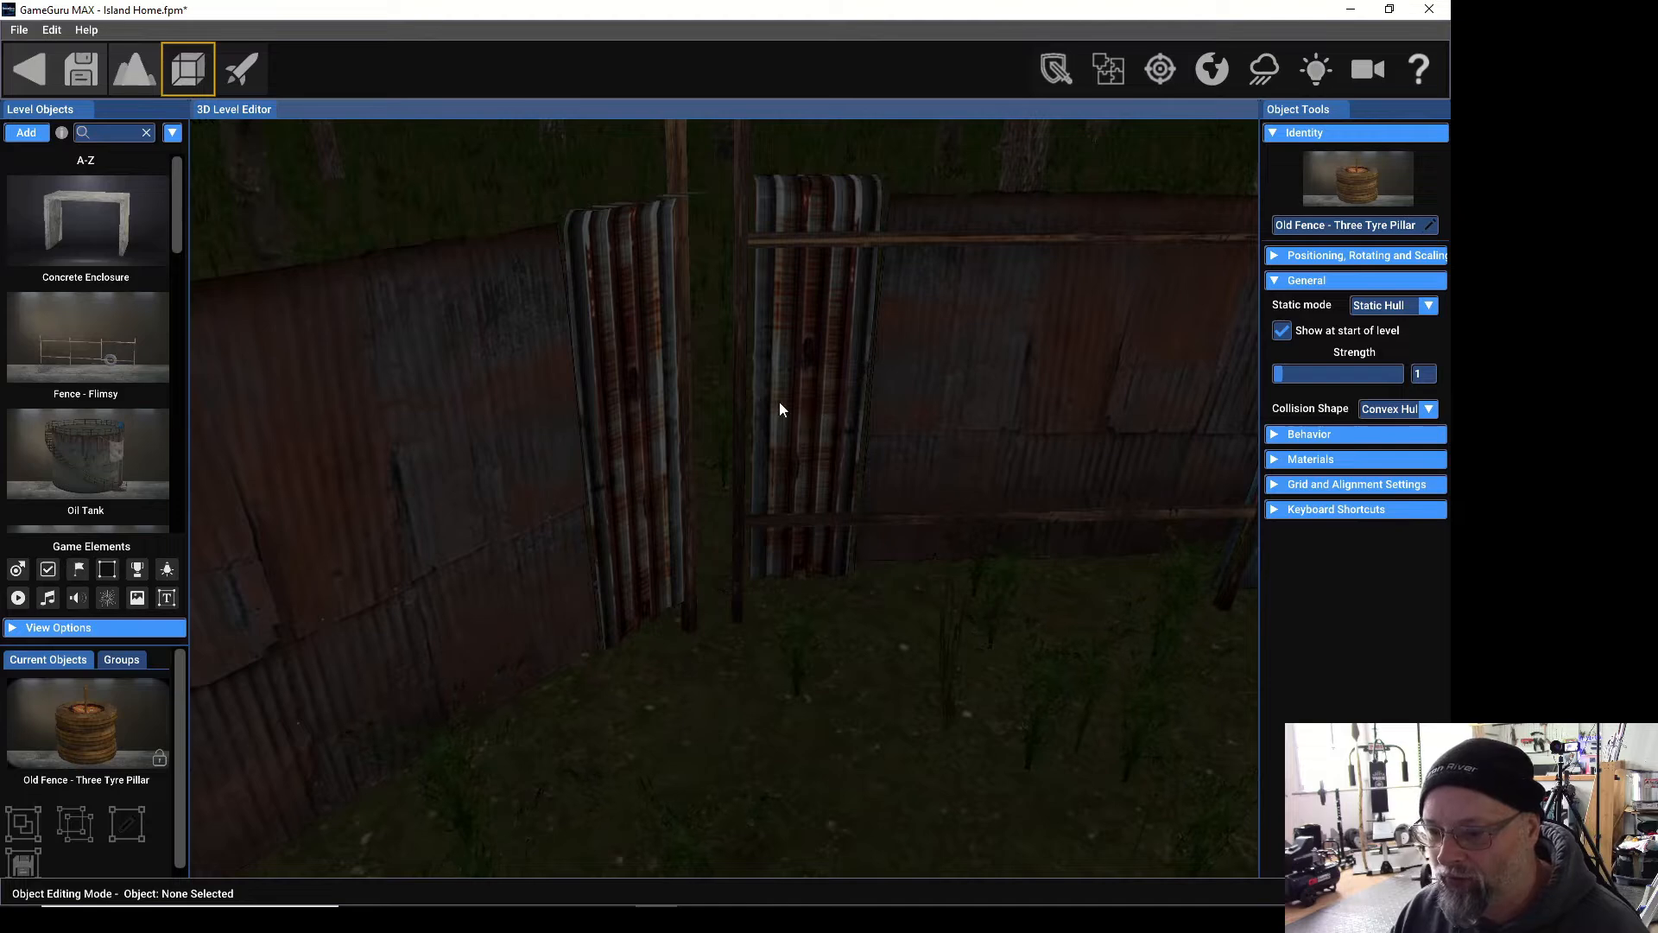
{"action": "left_click_drag", "start_coordinate": [637, 418], "coordinate": [674, 416]}
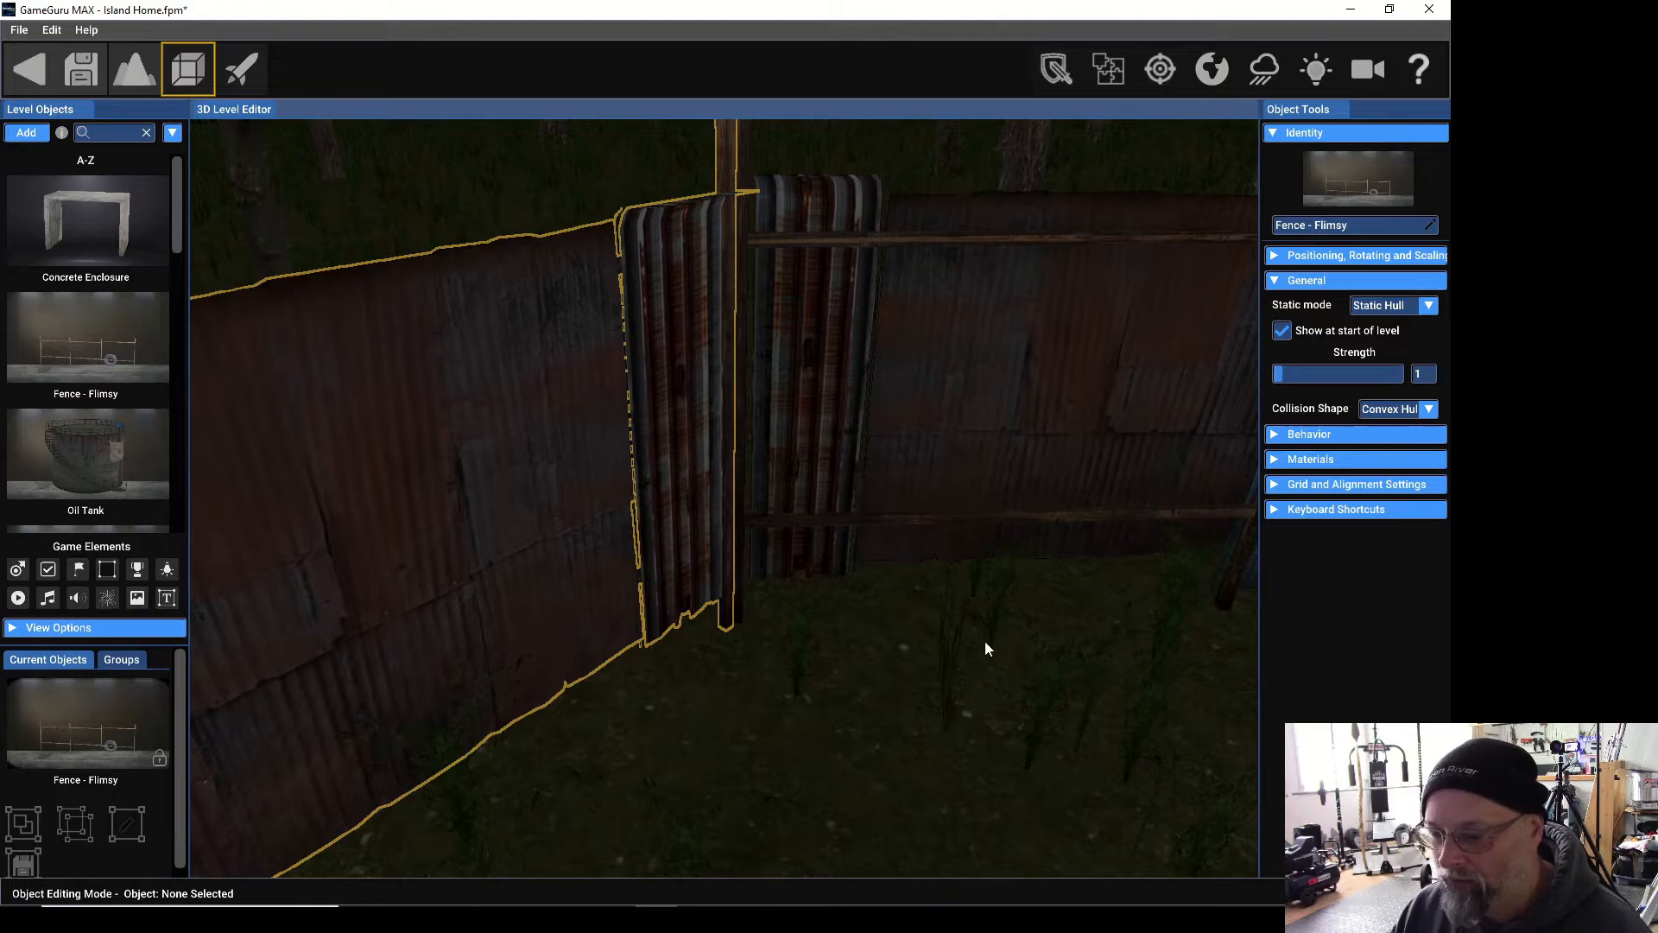
Move the end Fence - Flimsy section across the opening until its post stands beside the red corrugated building.
{"action": "right_click_drag", "start_coordinate": [993, 646], "coordinate": [1382, 617]}
{"action": "key", "text": "w"}
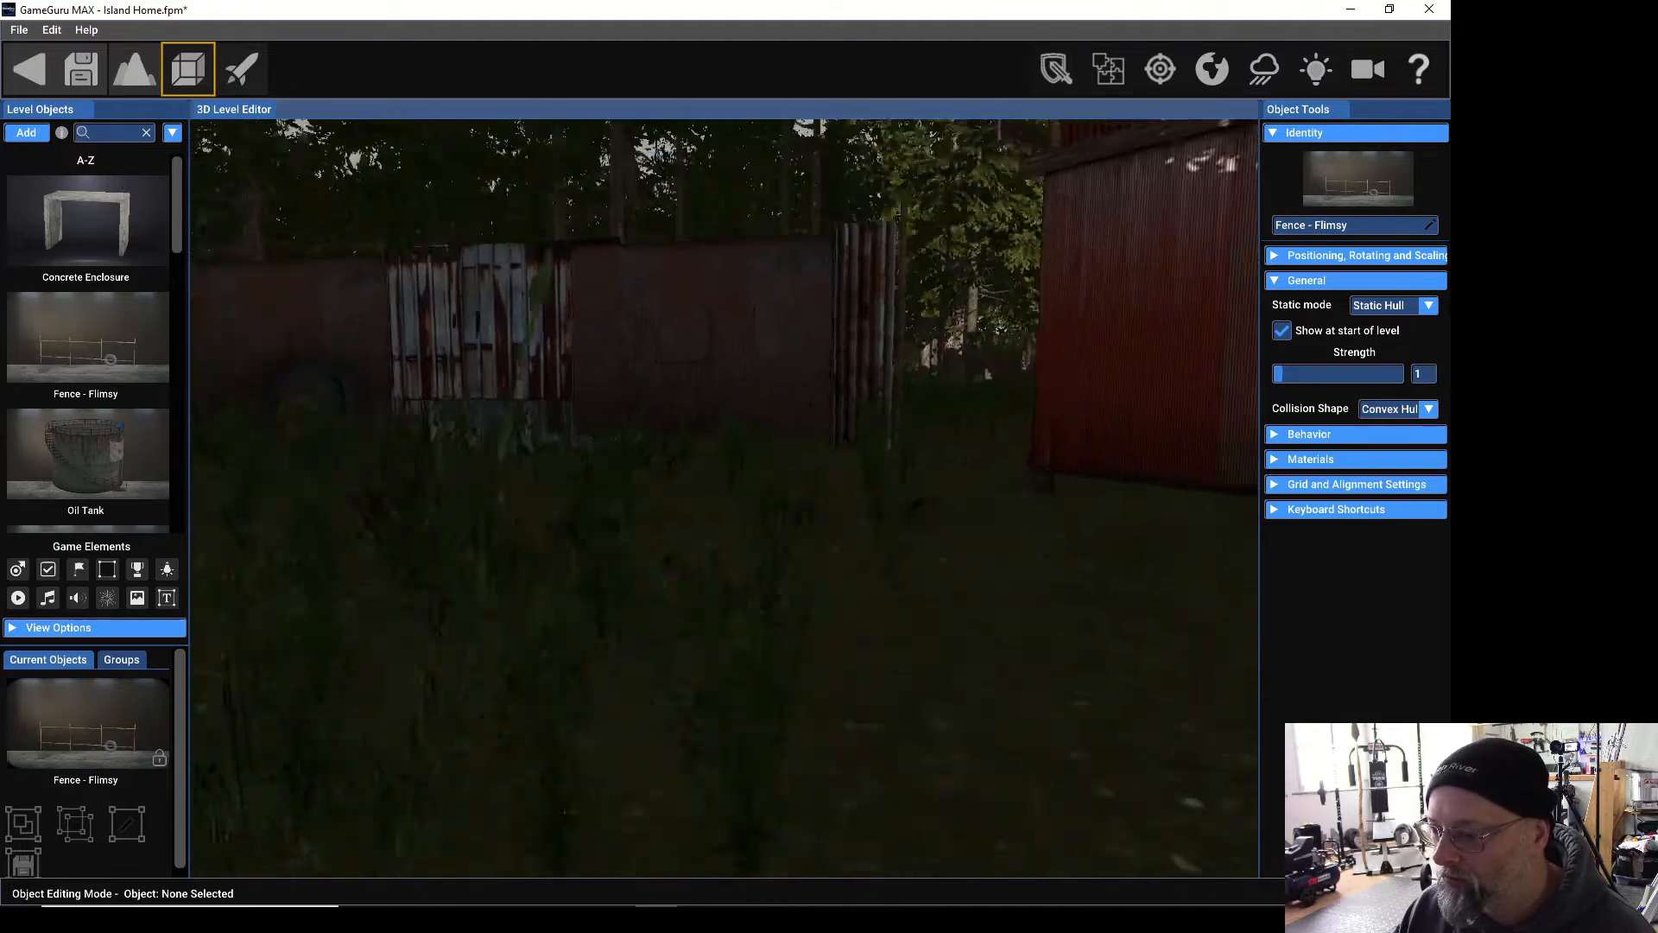
{"action": "key", "text": "w"}
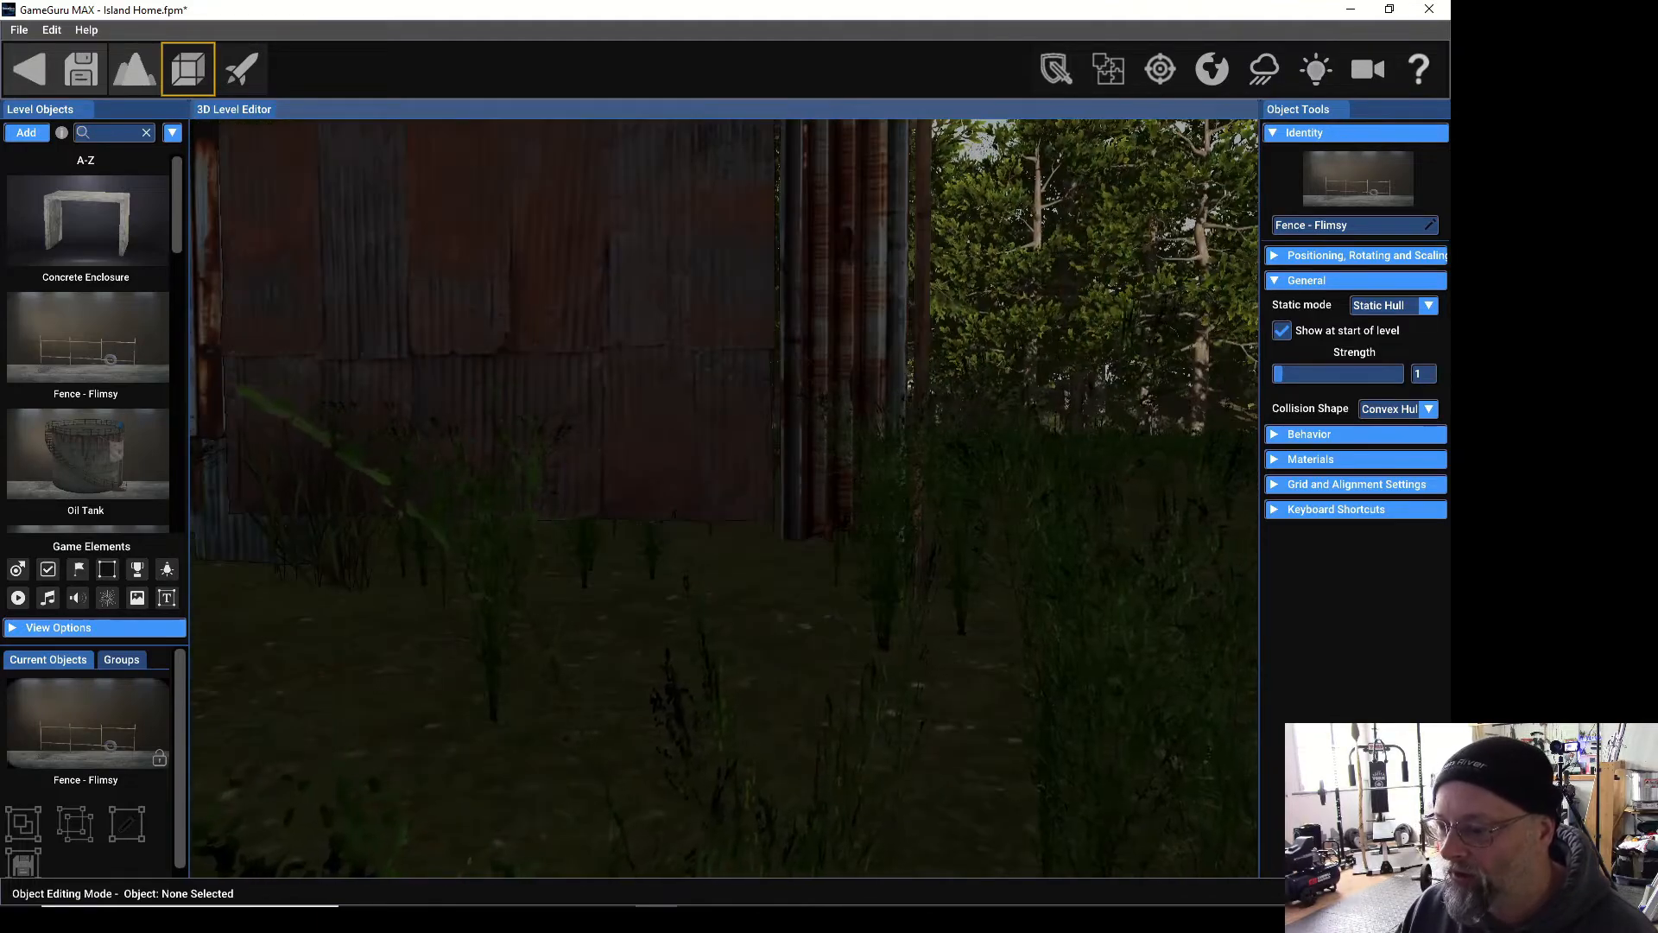
{"action": "key", "text": "s"}
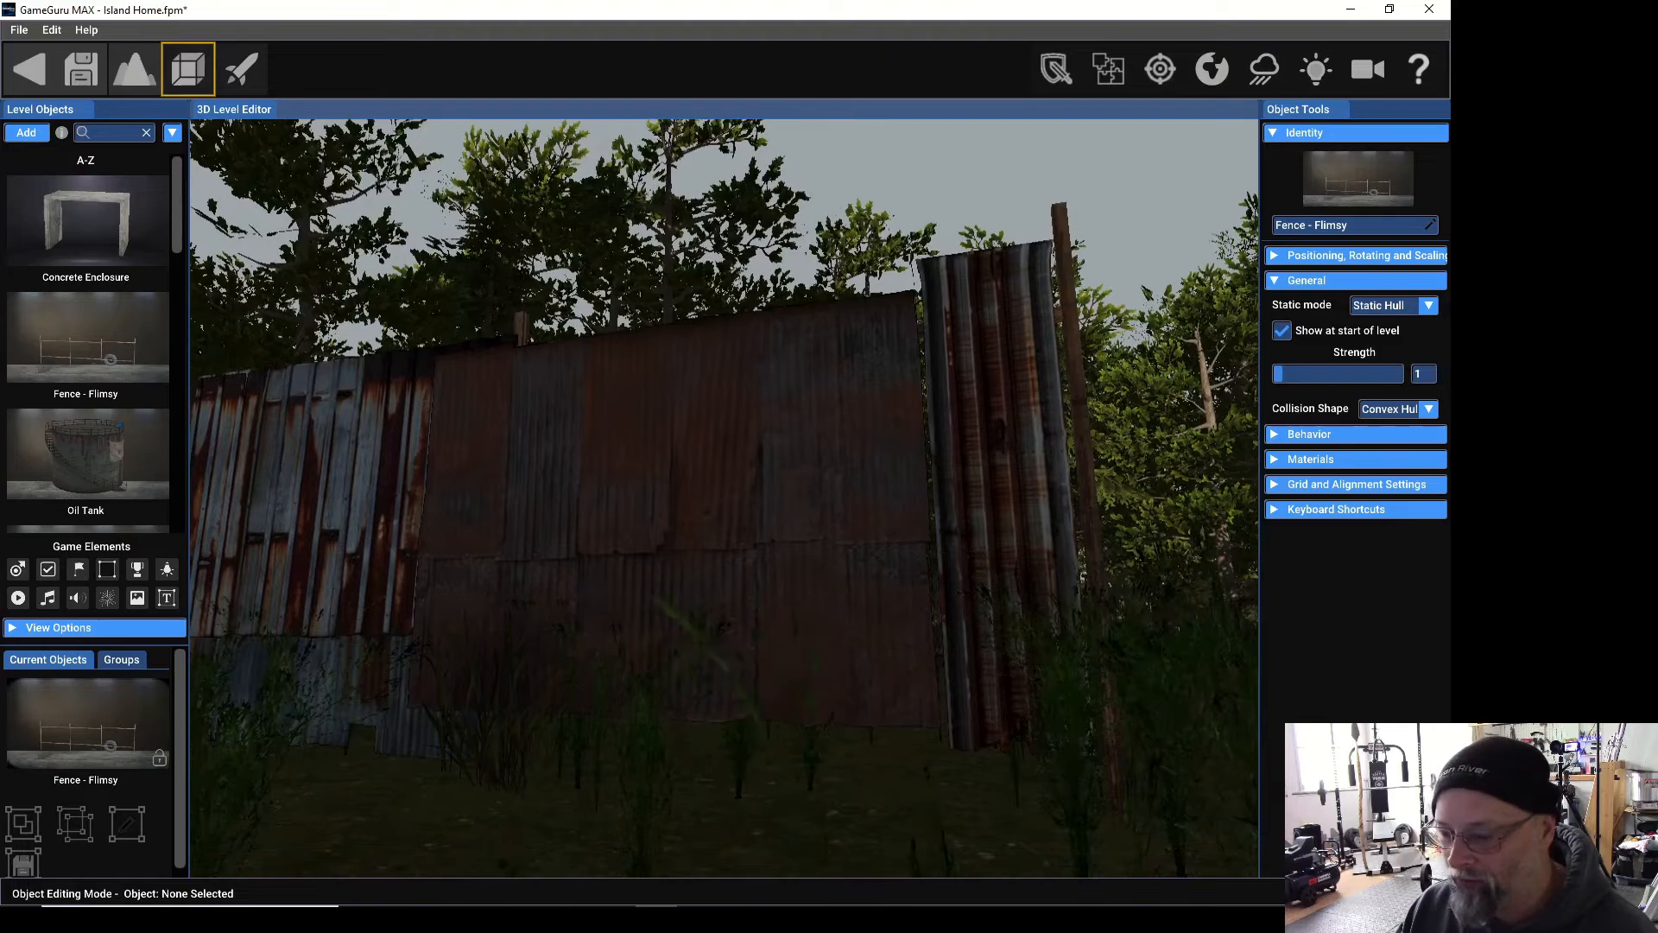
{"action": "key", "text": "s"}
{"action": "right_click_drag", "start_coordinate": [1002, 635], "coordinate": [912, 624]}
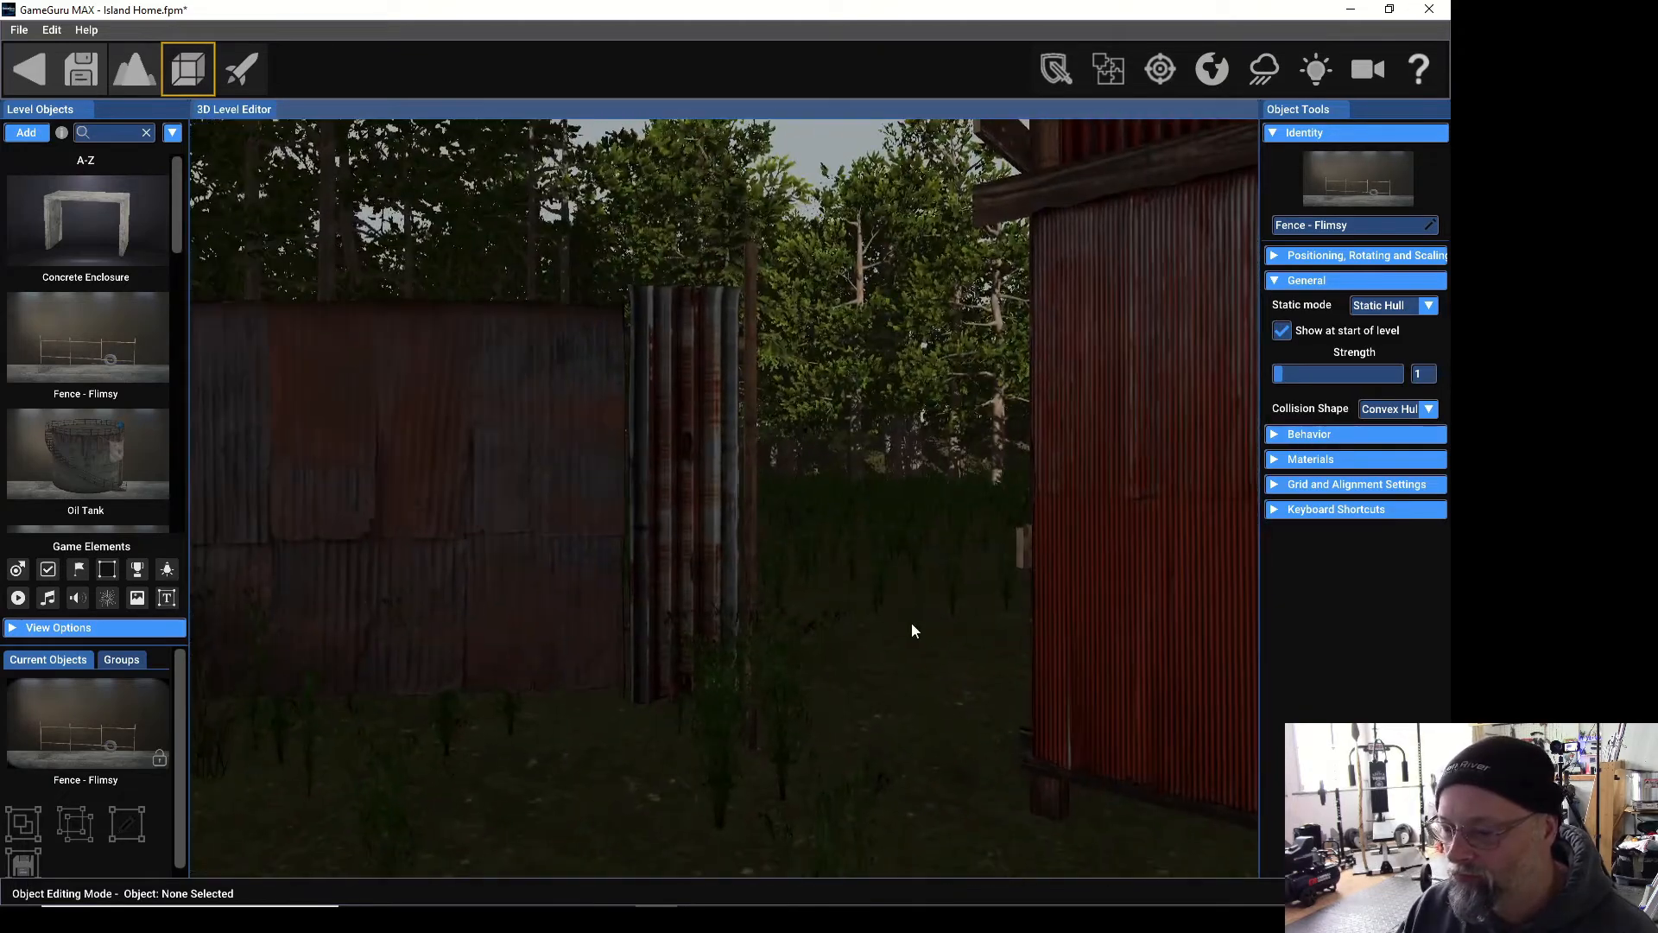
{"action": "left_click_drag", "start_coordinate": [584, 553], "coordinate": [836, 558]}
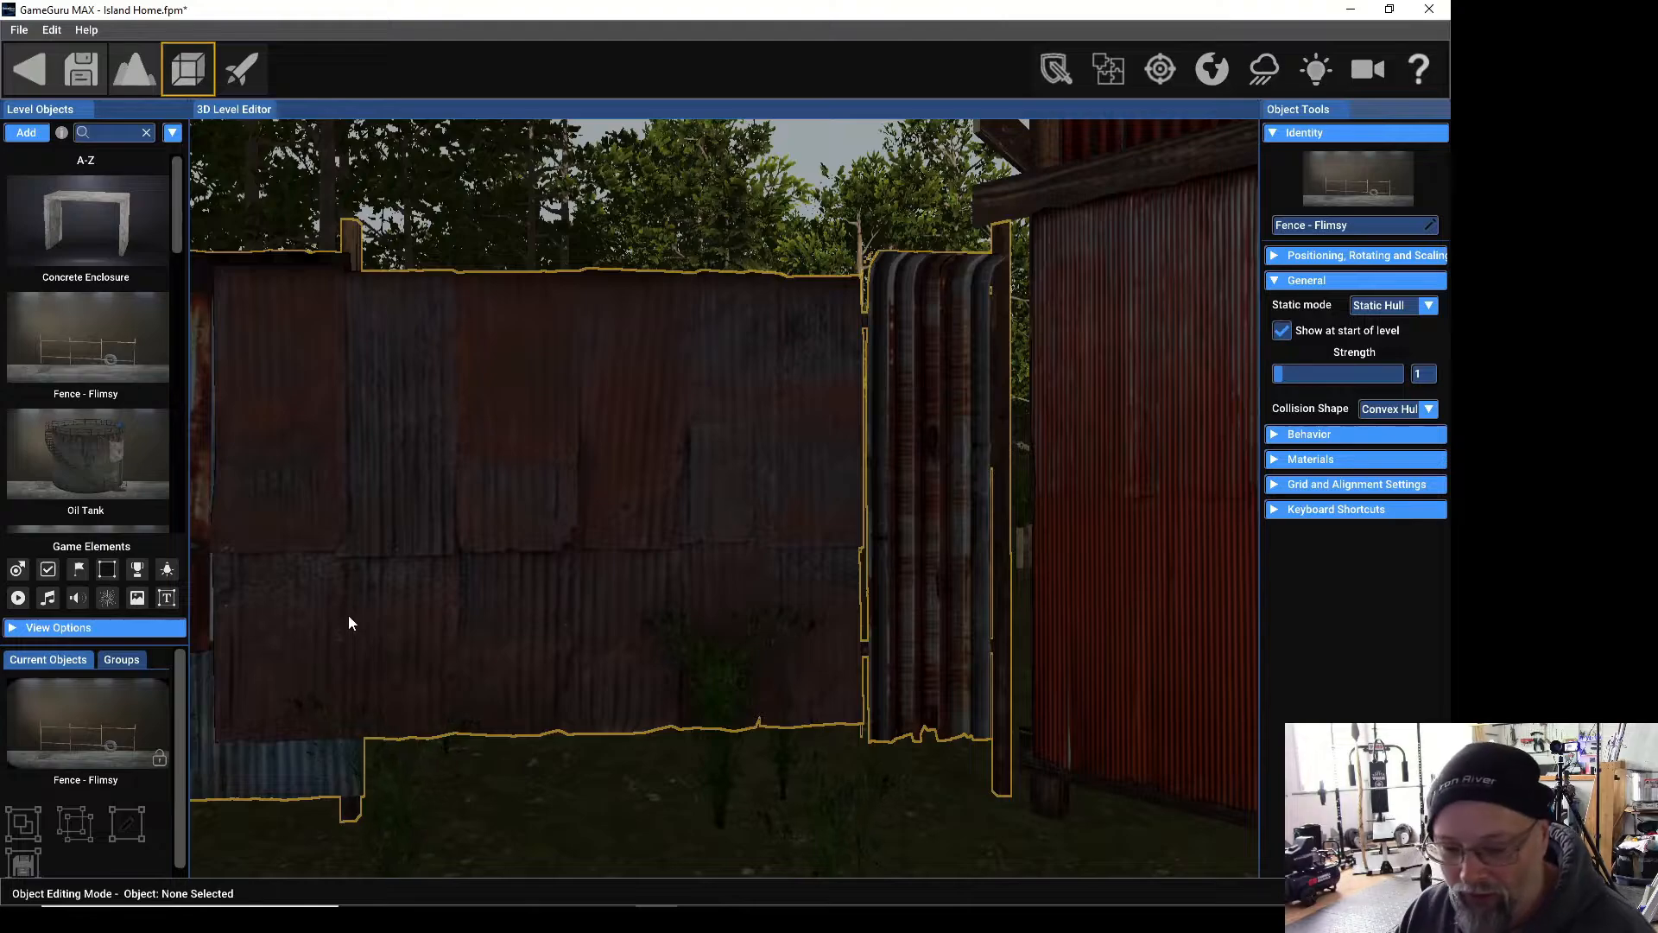
{"action": "mouse_move", "coordinate": [349, 615]}
{"action": "right_mouse_down"}
{"action": "mouse_move", "coordinate": [293, 592]}
{"action": "mouse_move", "coordinate": [200, 606]}
{"action": "mouse_move", "coordinate": [347, 613]}
{"action": "right_mouse_up"}
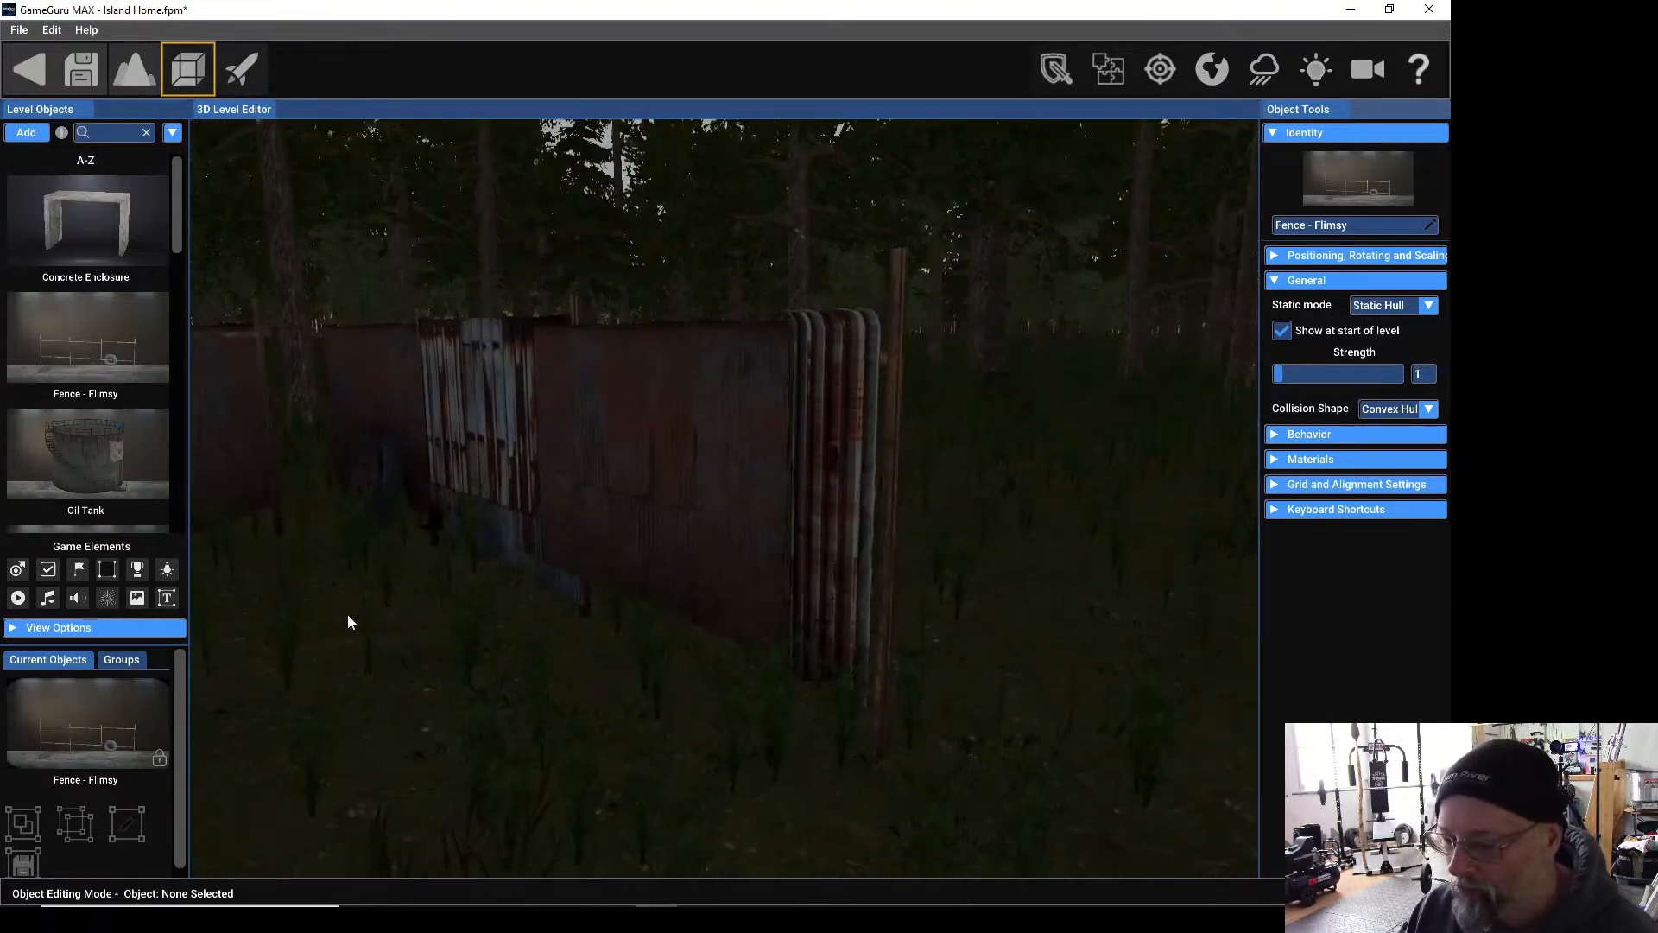
{"action": "right_click_drag", "start_coordinate": [665, 679], "coordinate": [732, 701]}
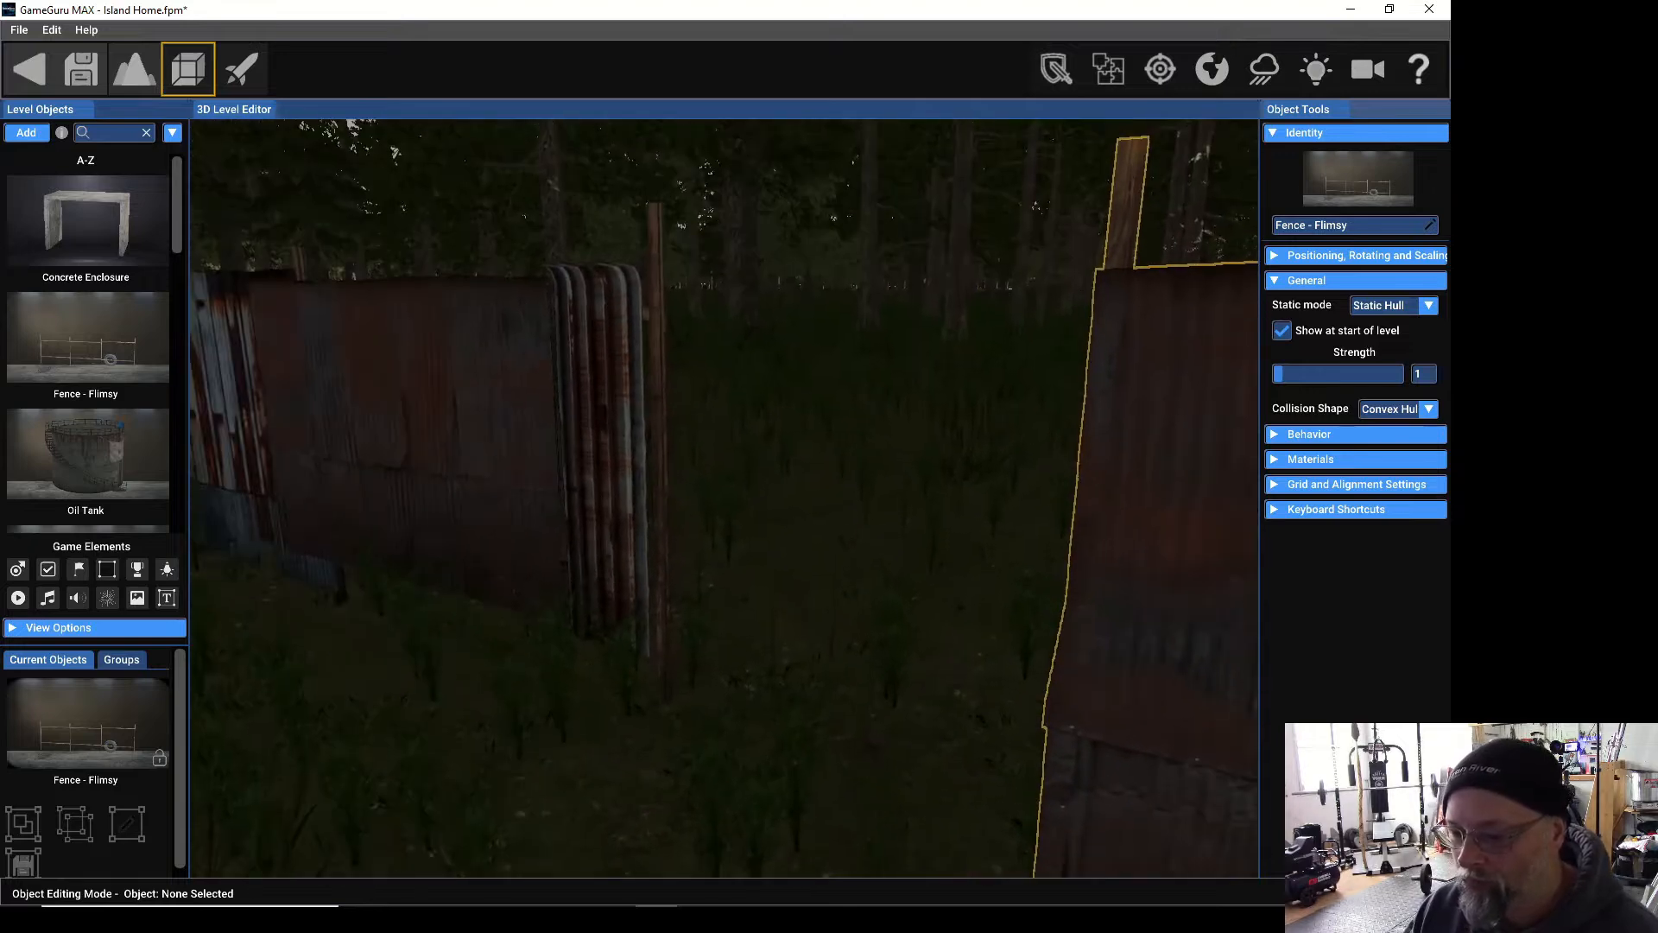
Close the gap between two Fence - Flimsy sections and shift the adjoining angled section so its end meets the rear corner.
{"action": "left_click_drag", "start_coordinate": [599, 507], "coordinate": [899, 688]}
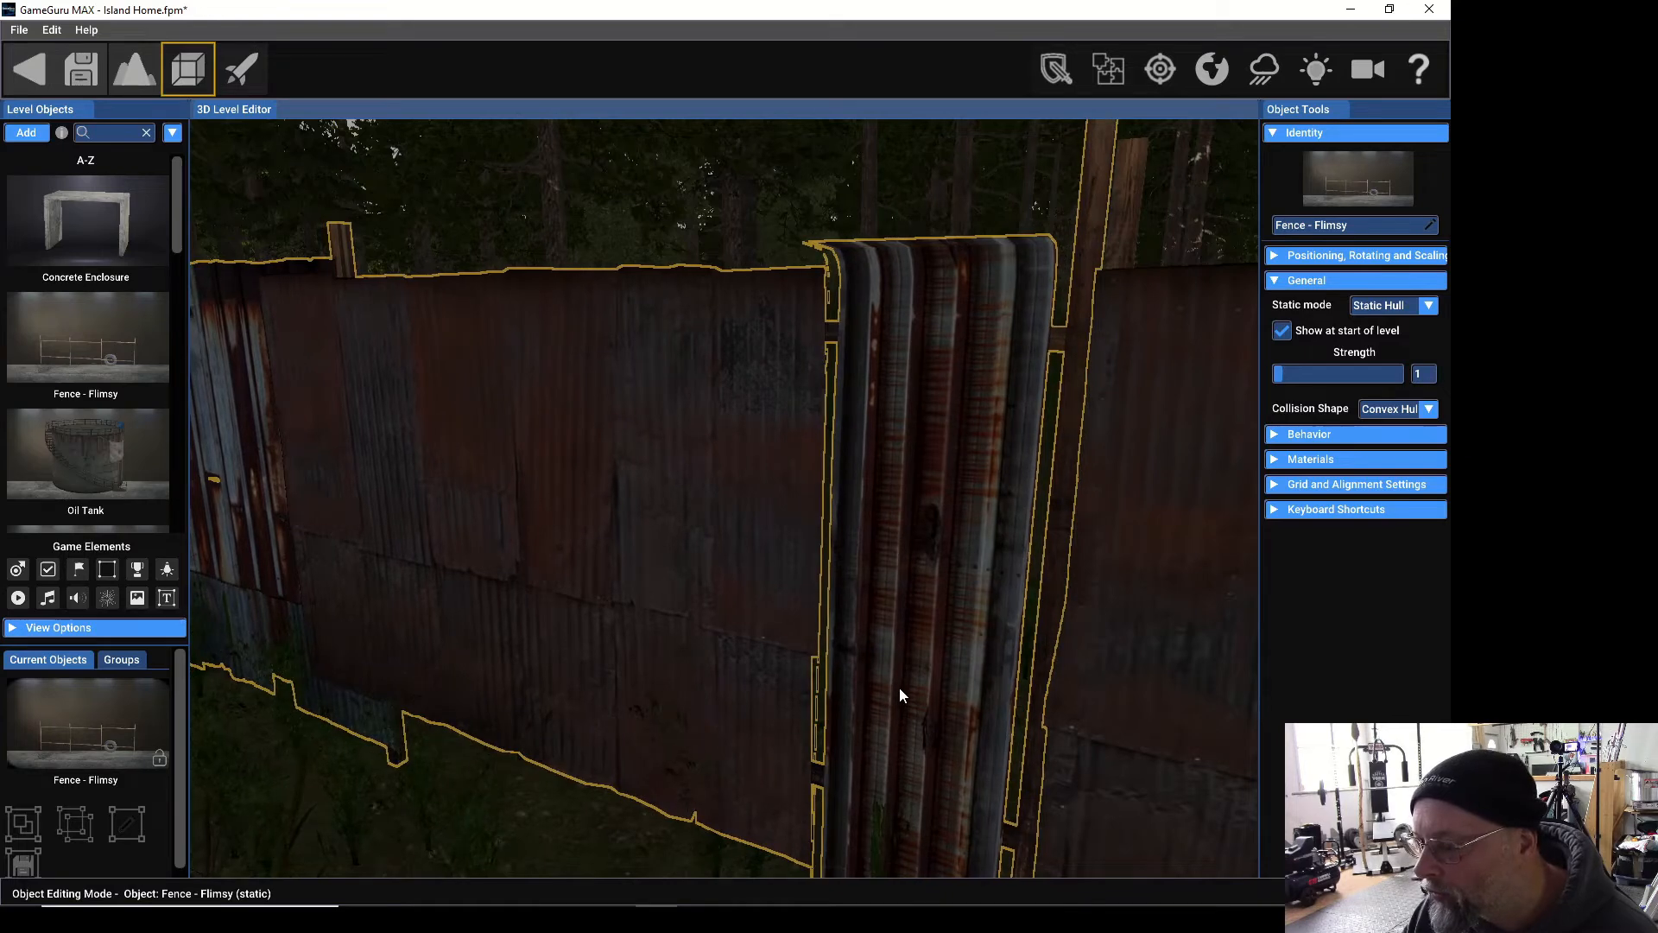
{"action": "left_click_drag", "start_coordinate": [899, 688], "coordinate": [893, 688]}
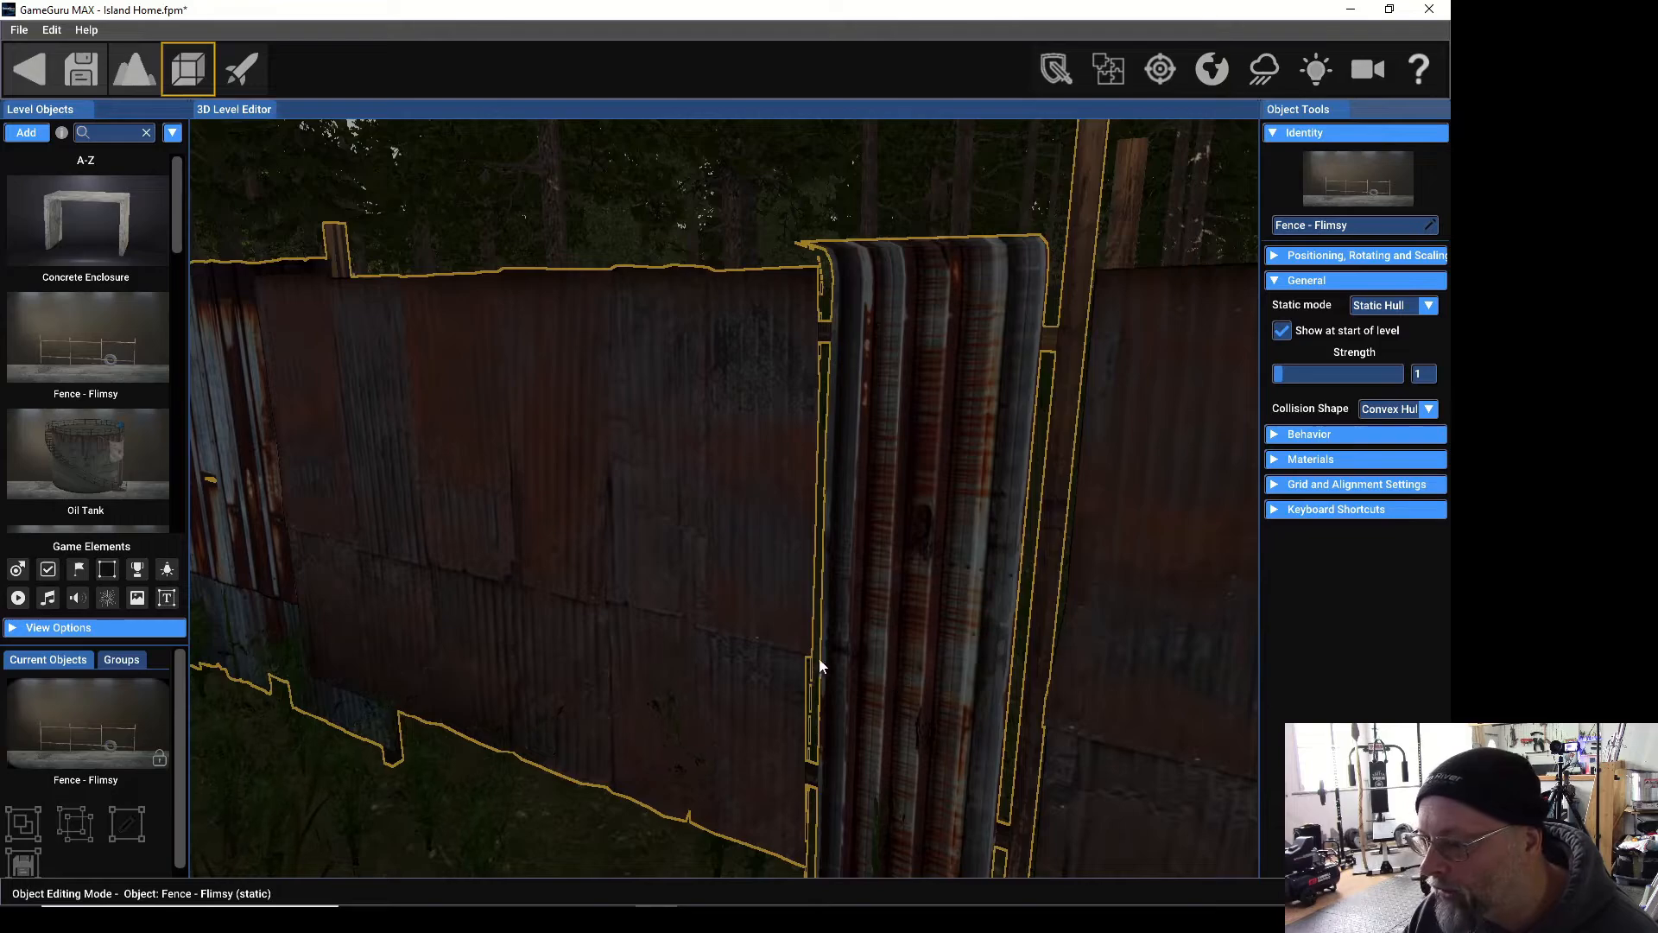
{"action": "right_click_drag", "start_coordinate": [525, 648], "coordinate": [742, 596]}
{"action": "key", "text": "w"}
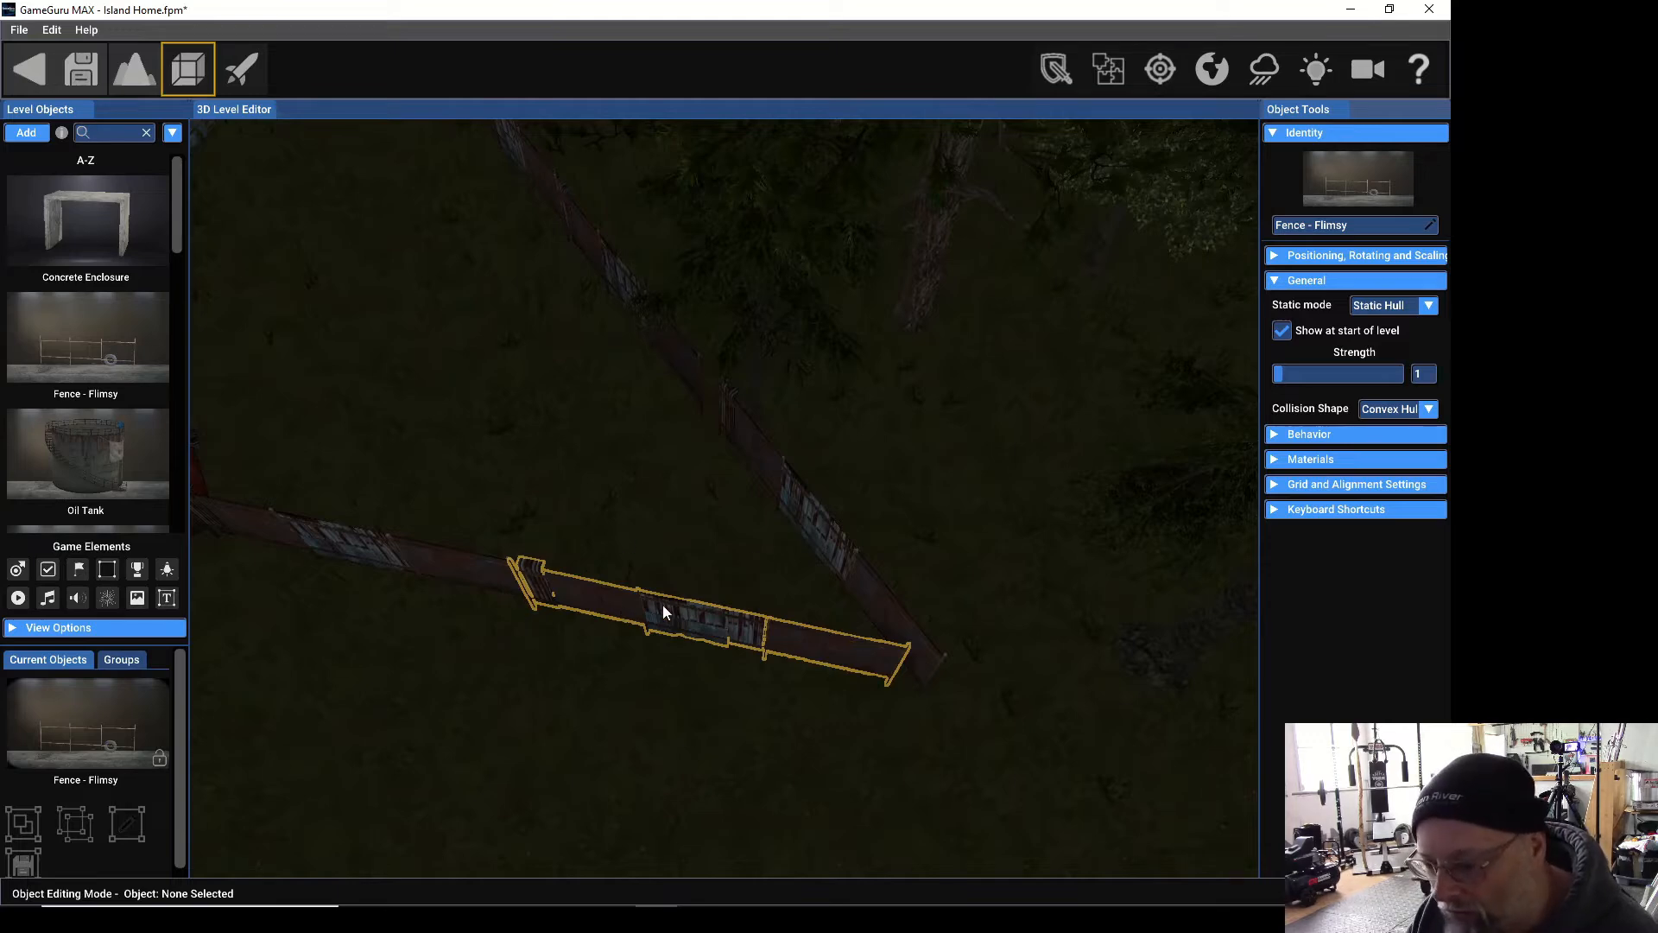
{"action": "left_click", "coordinate": [829, 528]}
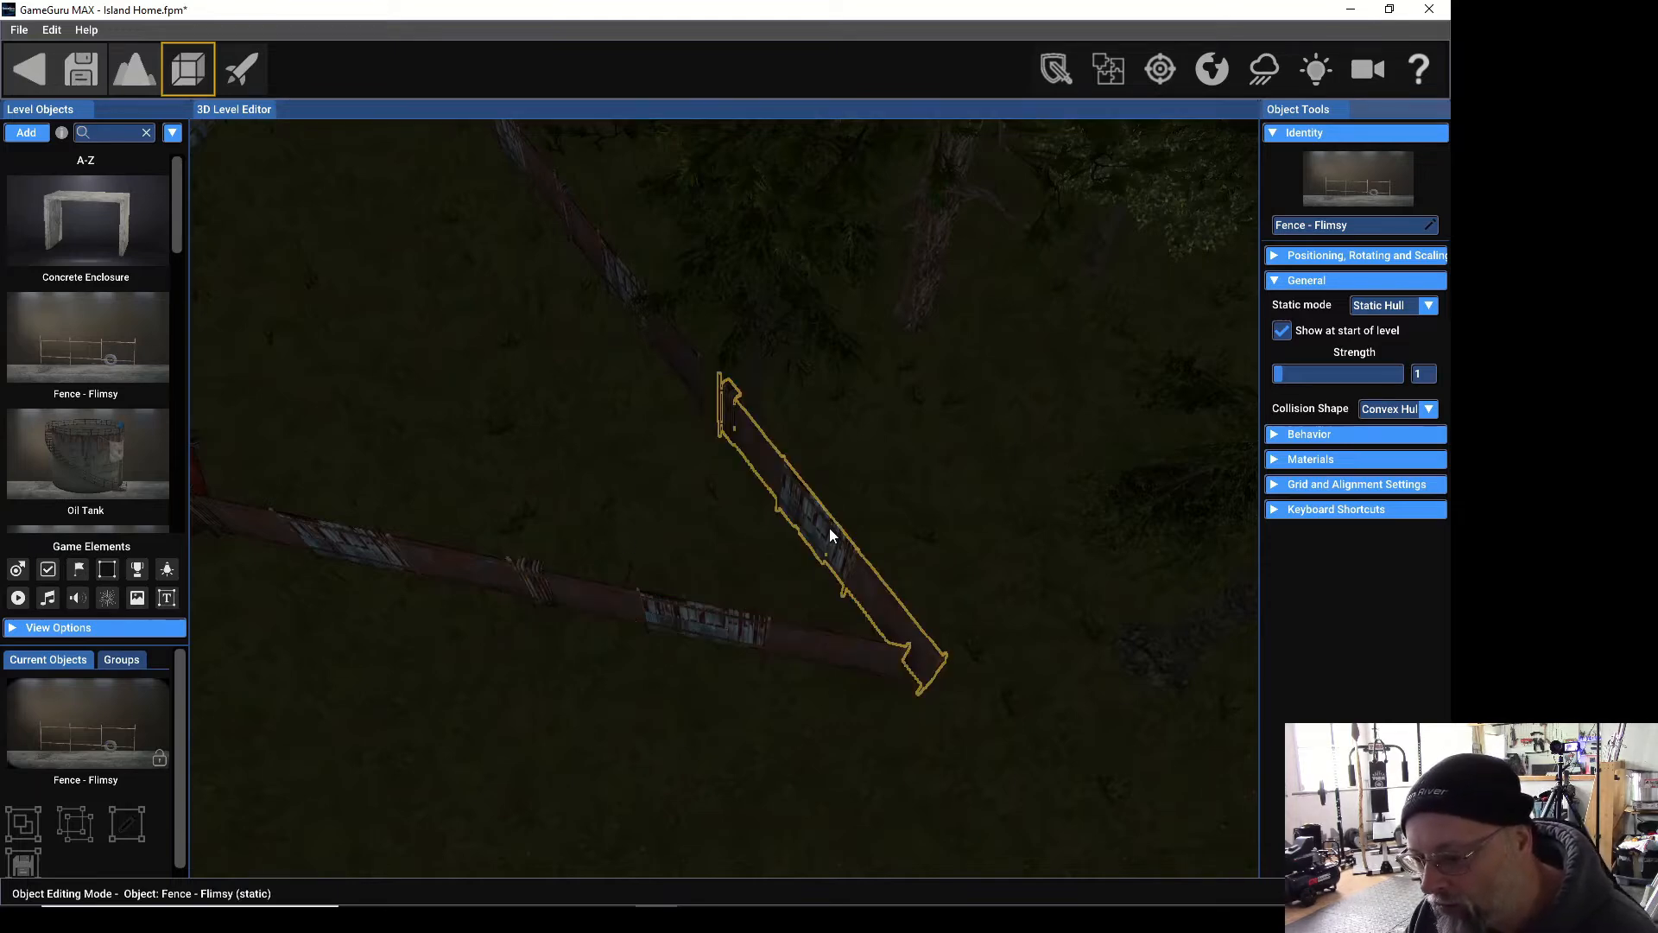
{"action": "left_click_drag", "start_coordinate": [829, 527], "coordinate": [796, 519]}
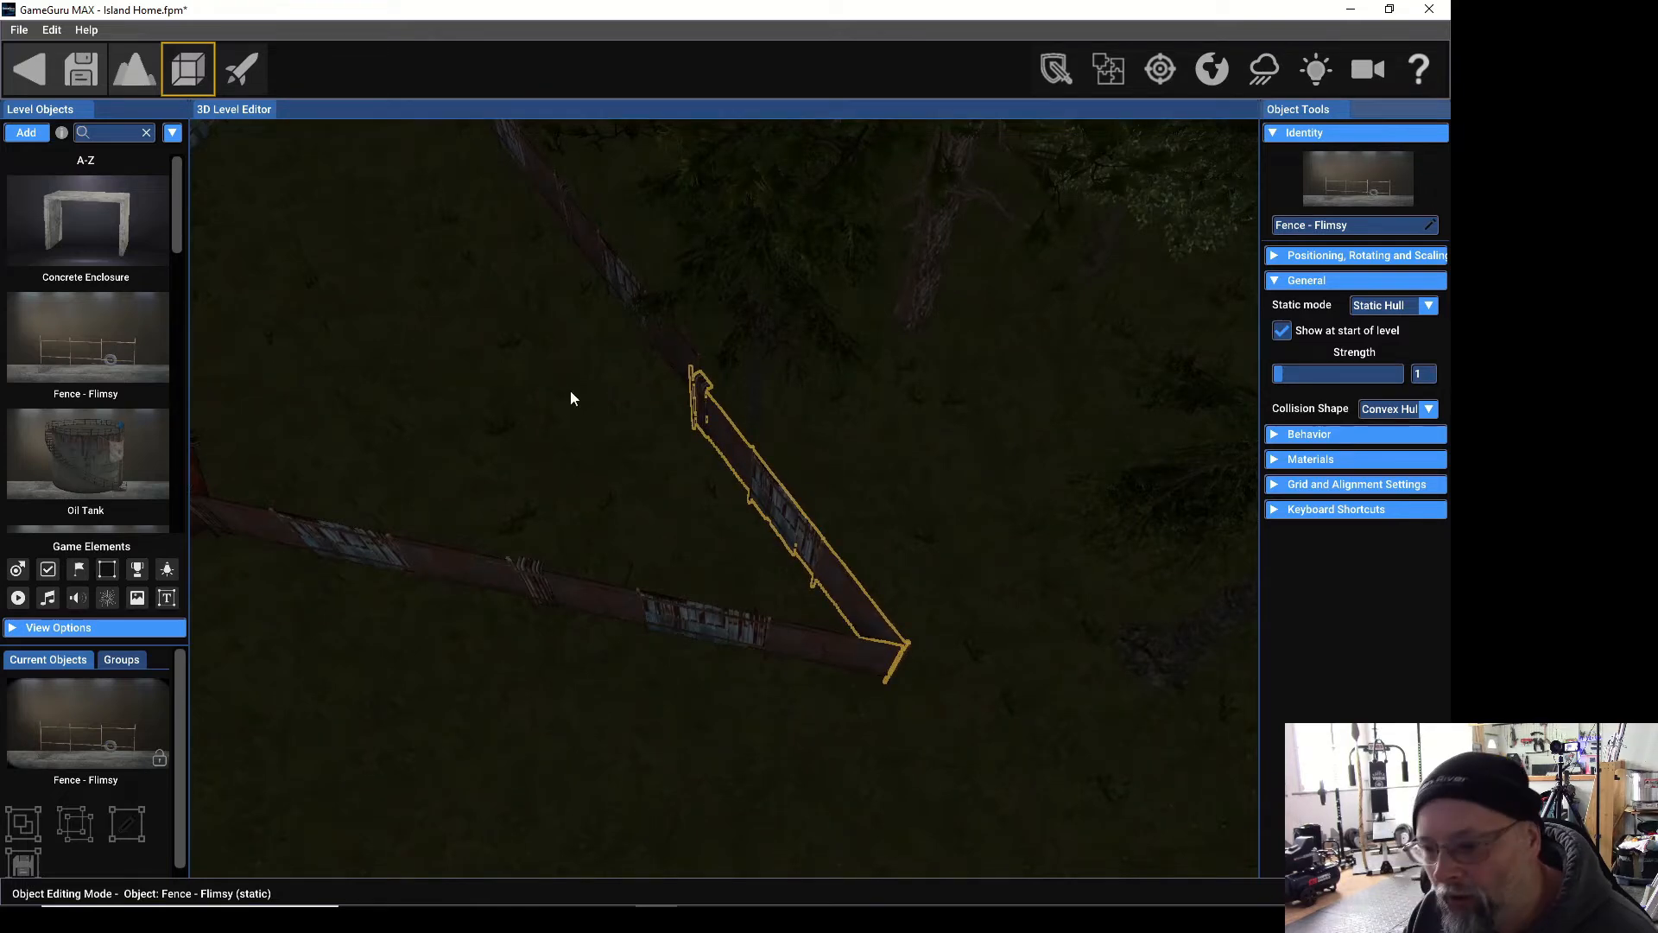
Shift the next two Fence - Flimsy sections along the angled line so each one's end meets its neighbour.
{"action": "left_click", "coordinate": [623, 292]}
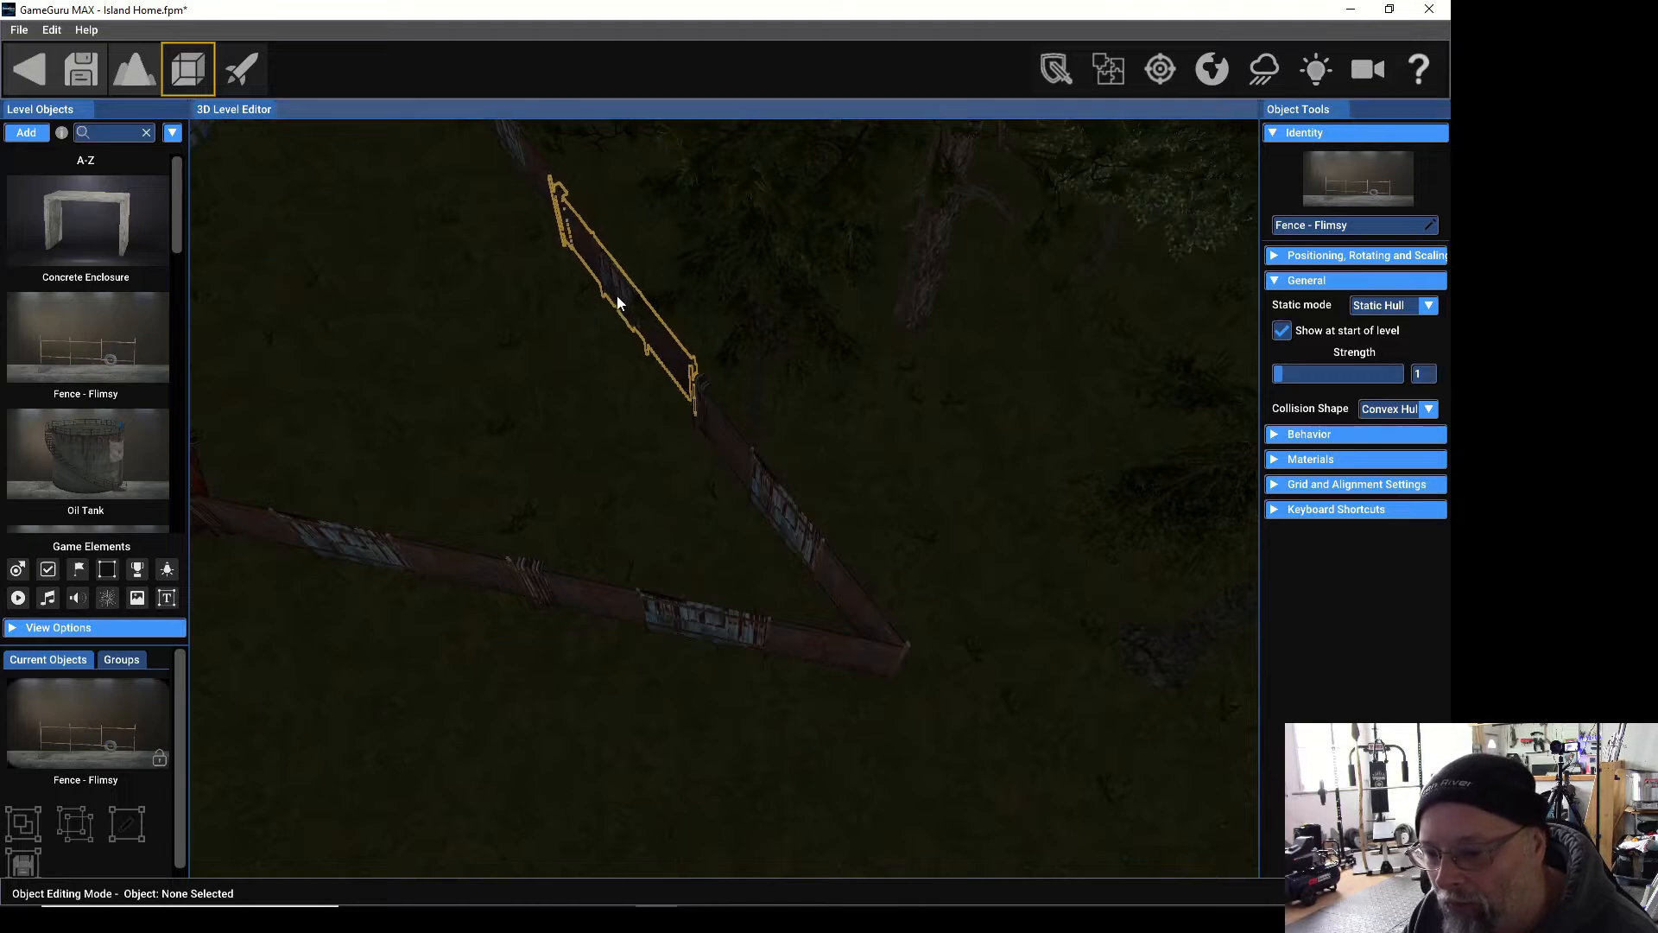
{"action": "left_click_drag", "start_coordinate": [617, 295], "coordinate": [617, 304]}
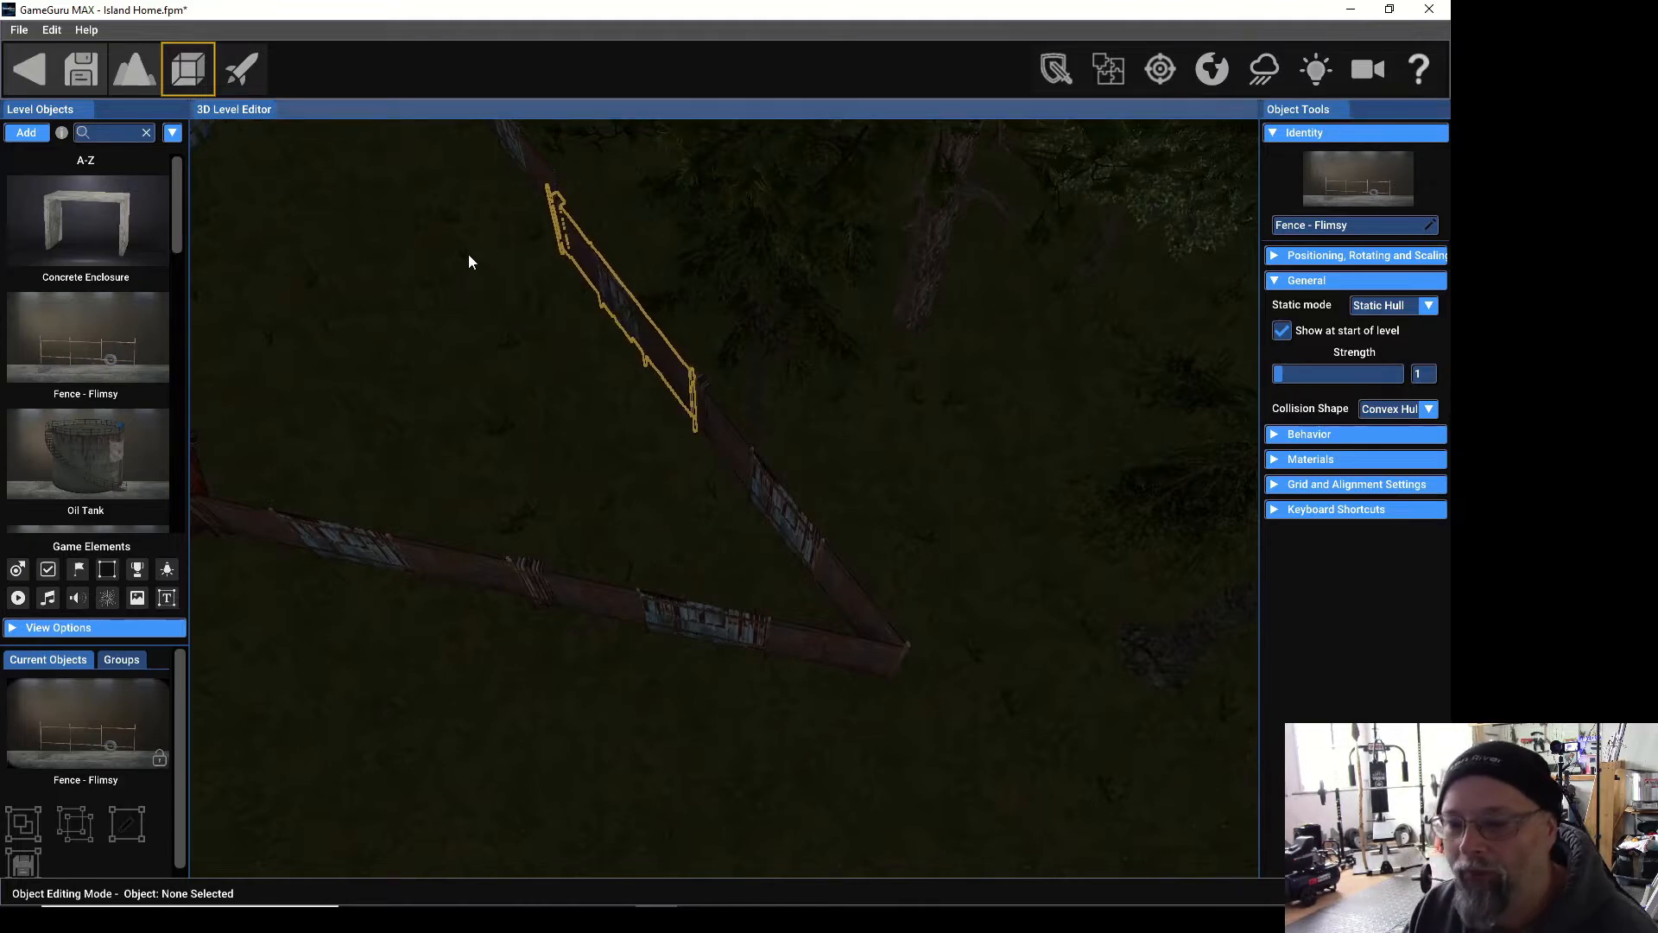
{"action": "right_click_drag", "start_coordinate": [469, 262], "coordinate": [584, 297]}
{"action": "key", "text": "w"}
{"action": "key", "text": "w"}
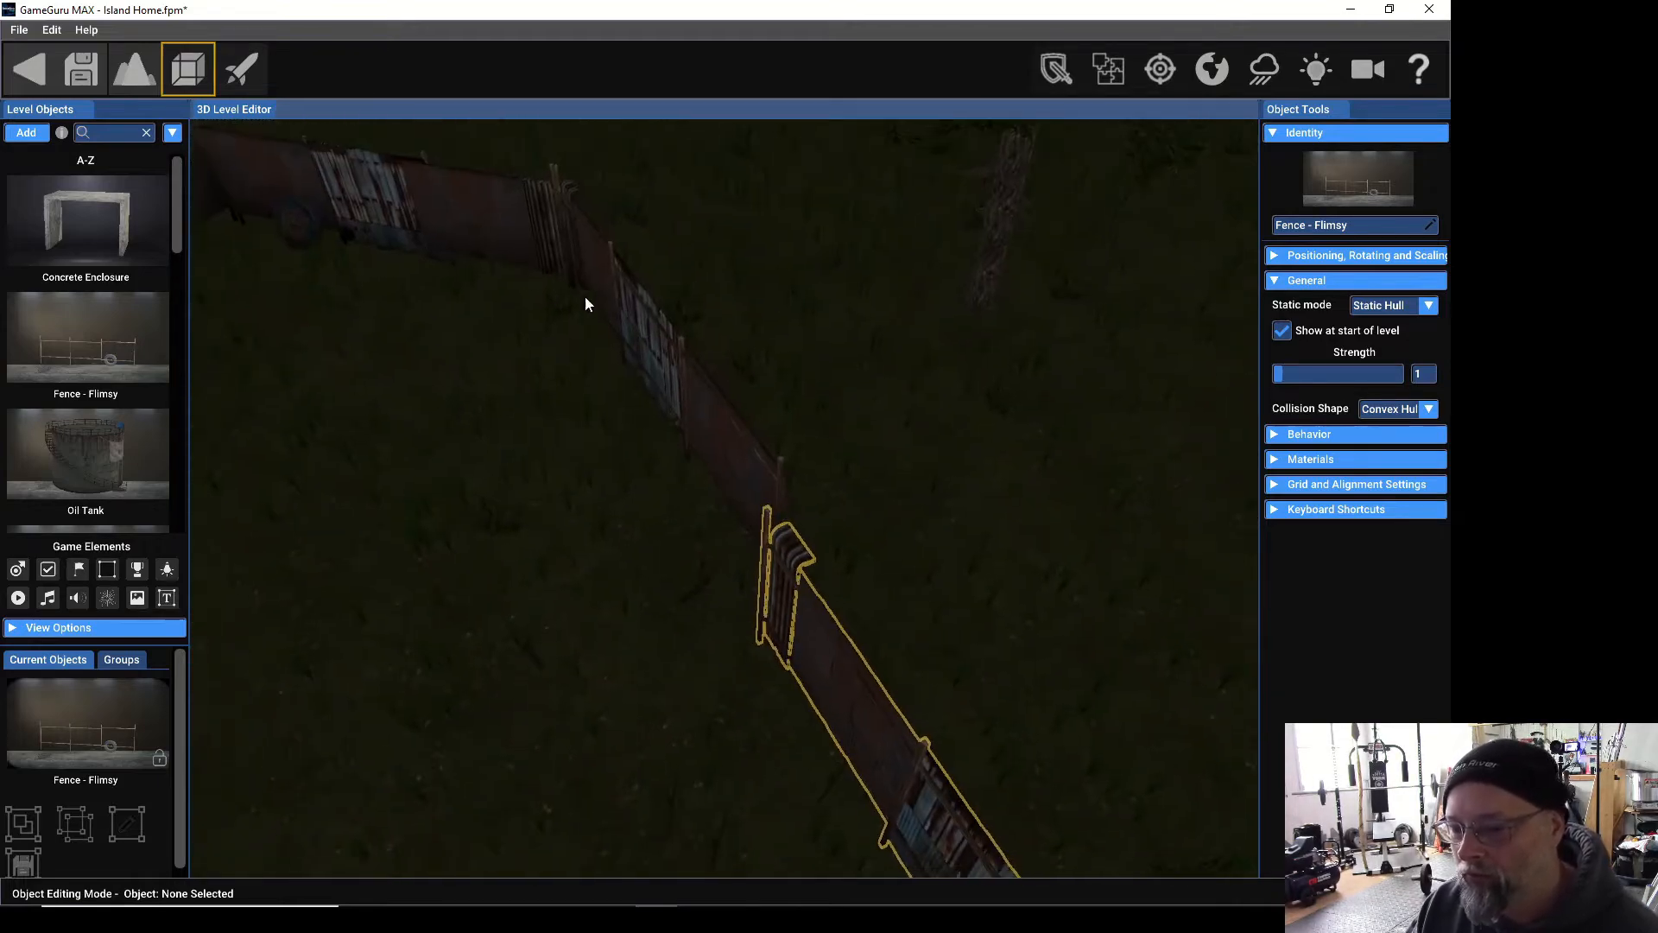
{"action": "left_click", "coordinate": [667, 430]}
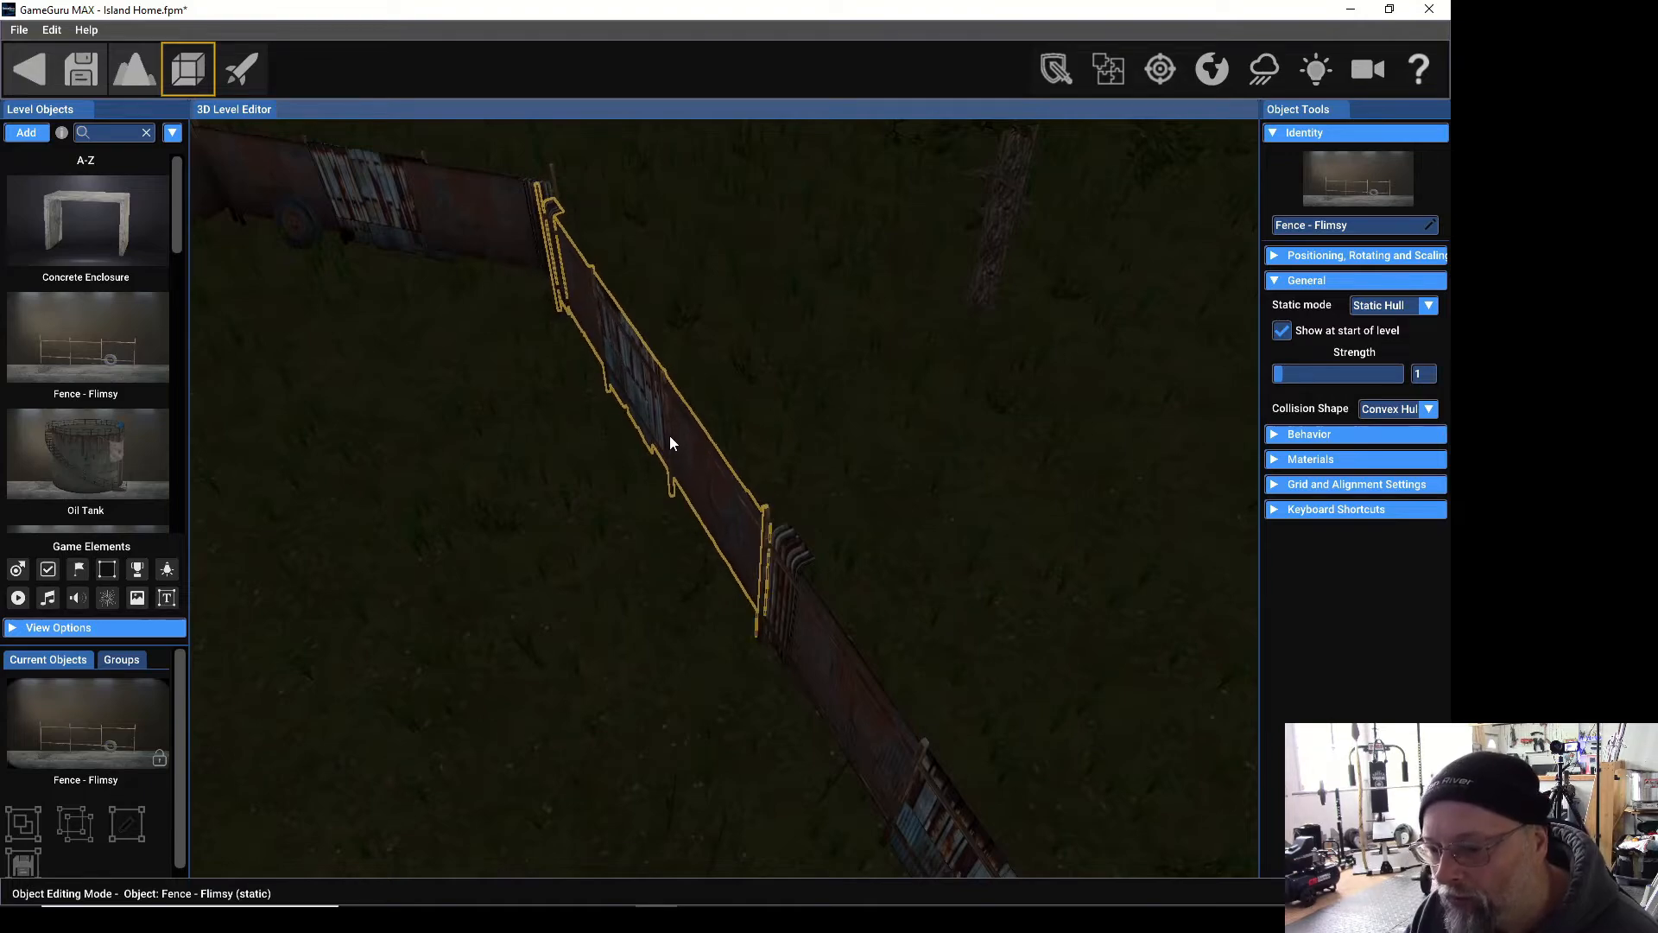
Move the two Fence - Flimsy sections at the yard's next corner so their ends meet each other and the angled fence line.
{"action": "right_click_drag", "start_coordinate": [451, 343], "coordinate": [467, 203]}
{"action": "key", "text": "w"}
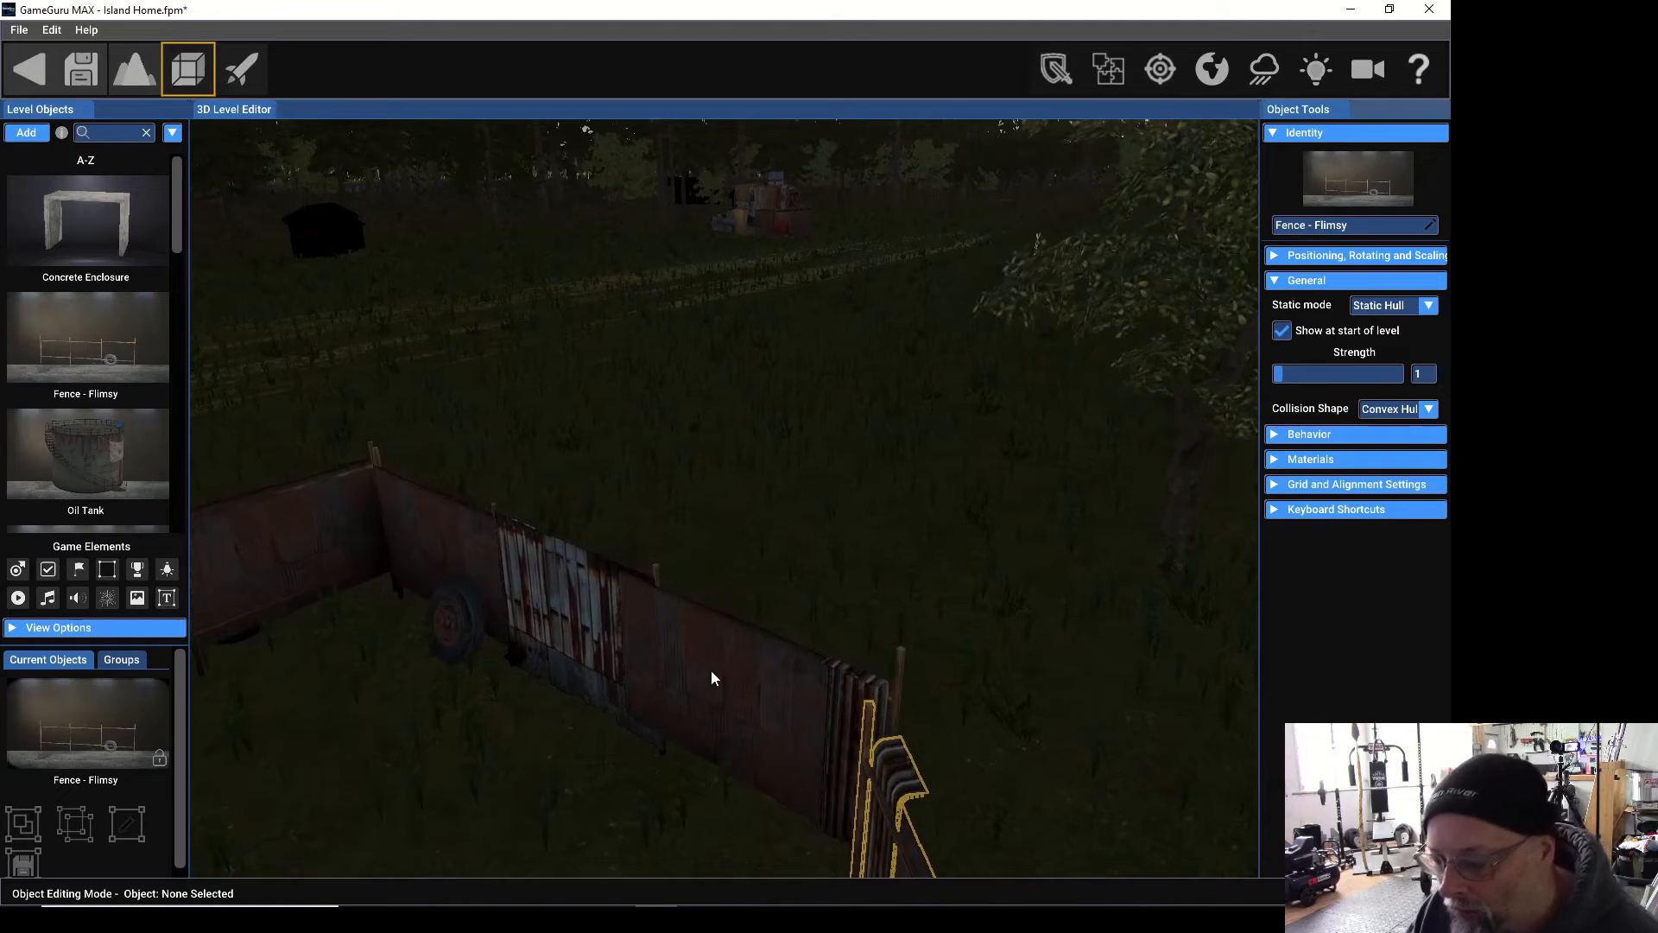
{"action": "left_click_drag", "start_coordinate": [712, 671], "coordinate": [670, 713]}
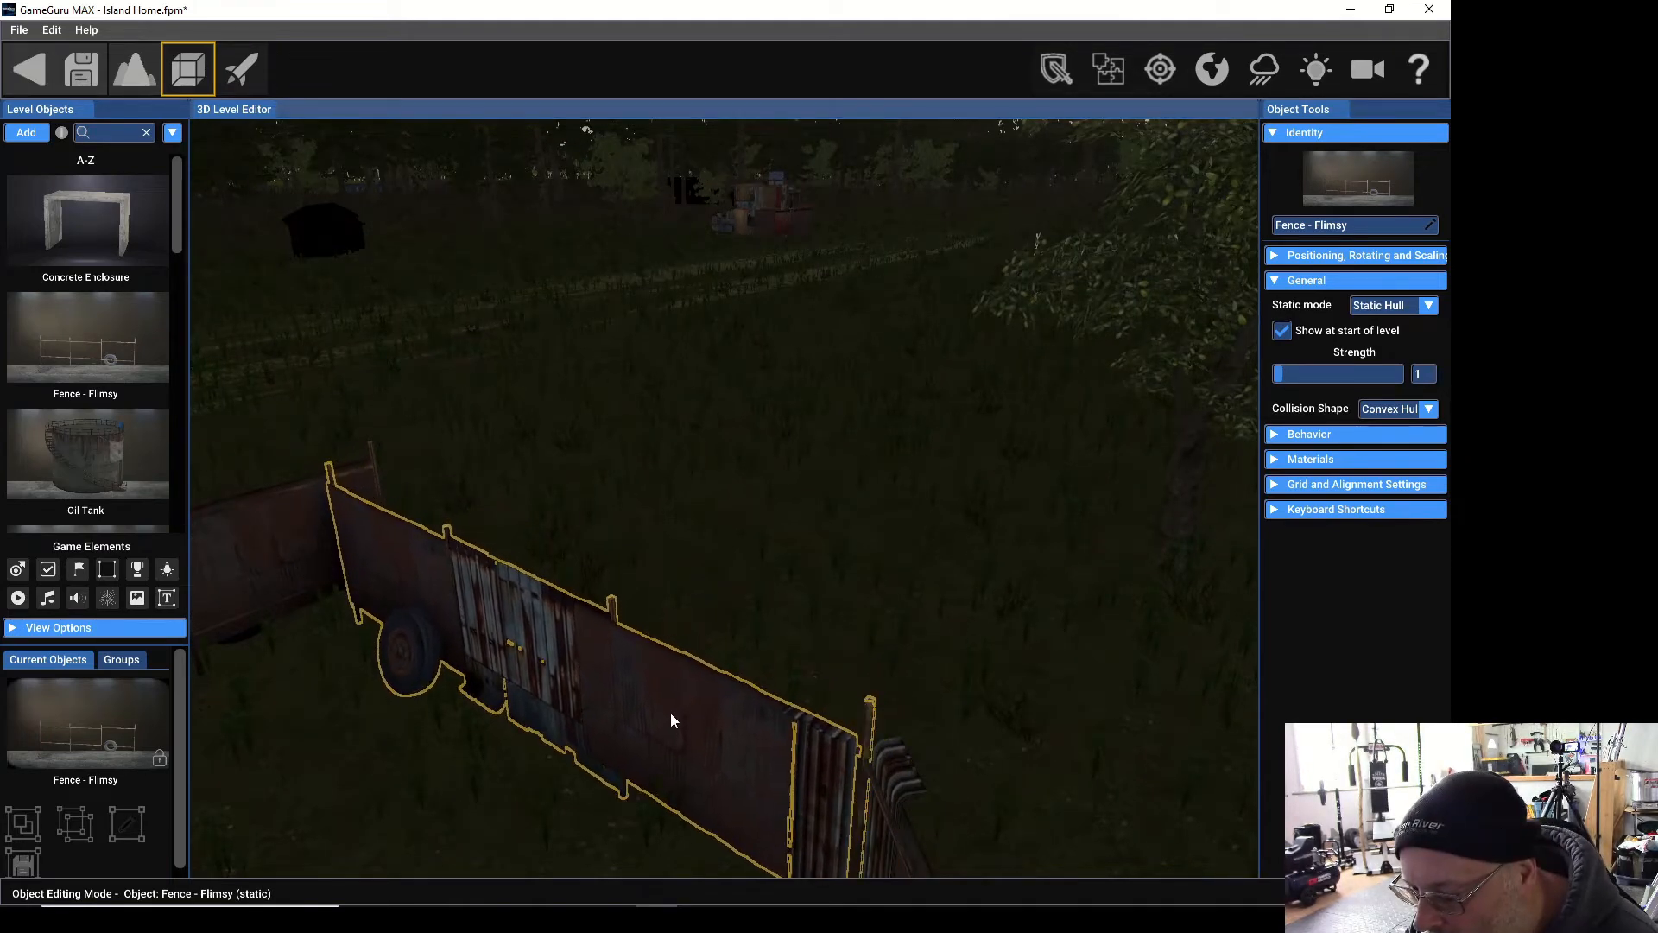
{"action": "right_click_drag", "start_coordinate": [451, 634], "coordinate": [311, 671]}
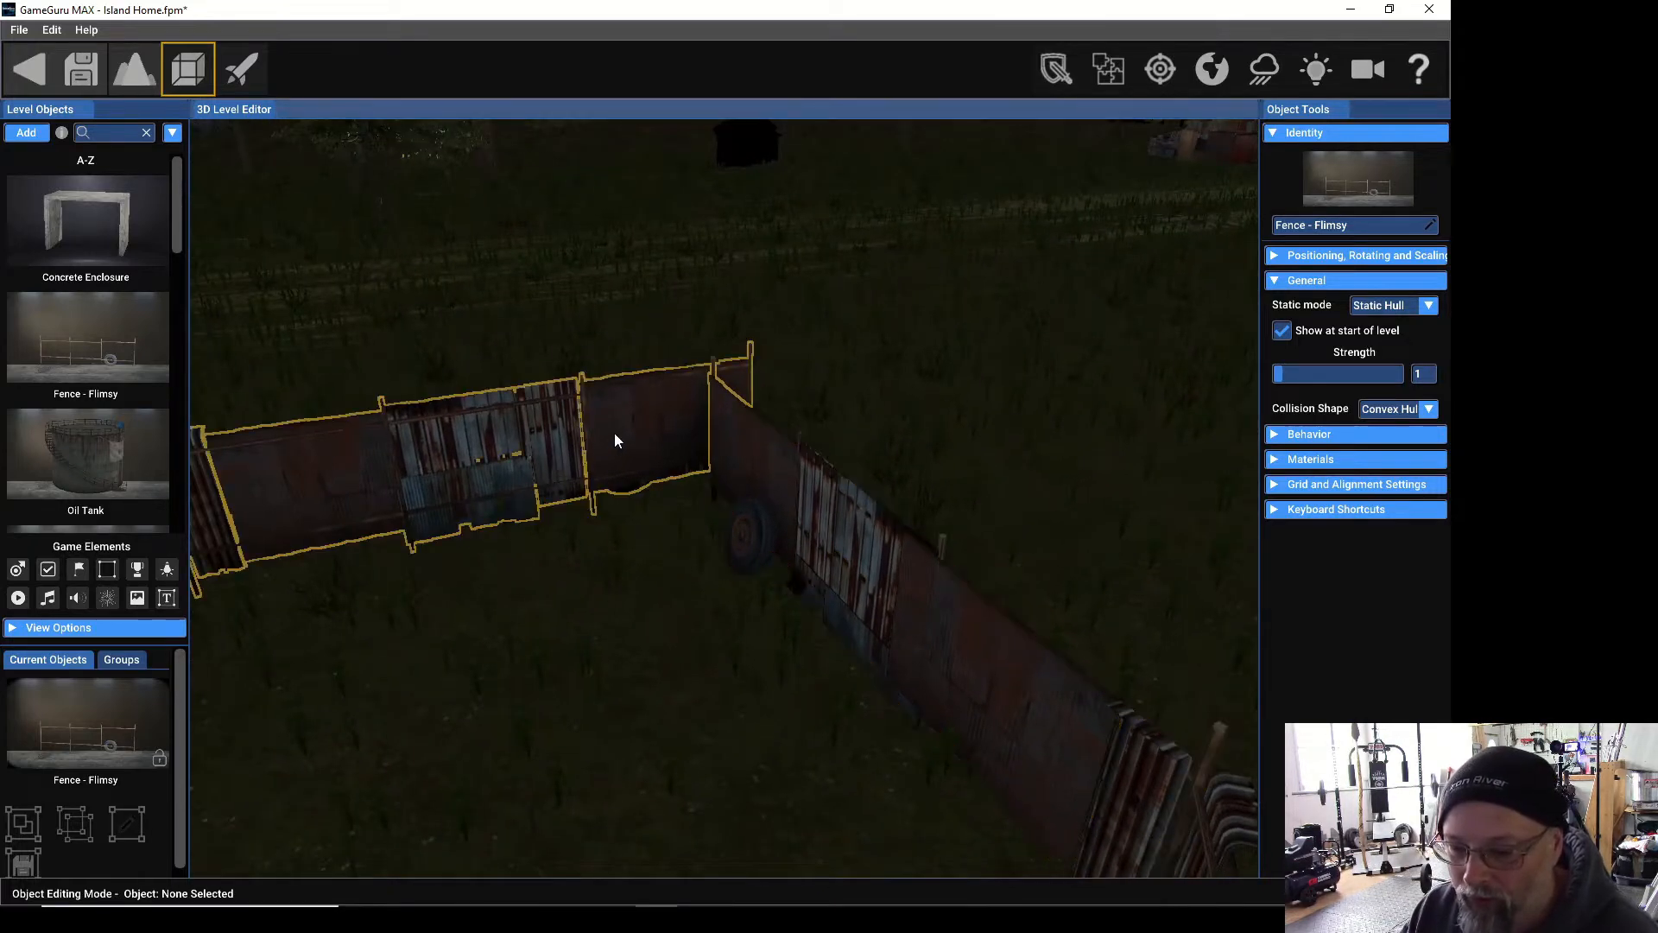
{"action": "left_click_drag", "start_coordinate": [614, 433], "coordinate": [562, 449]}
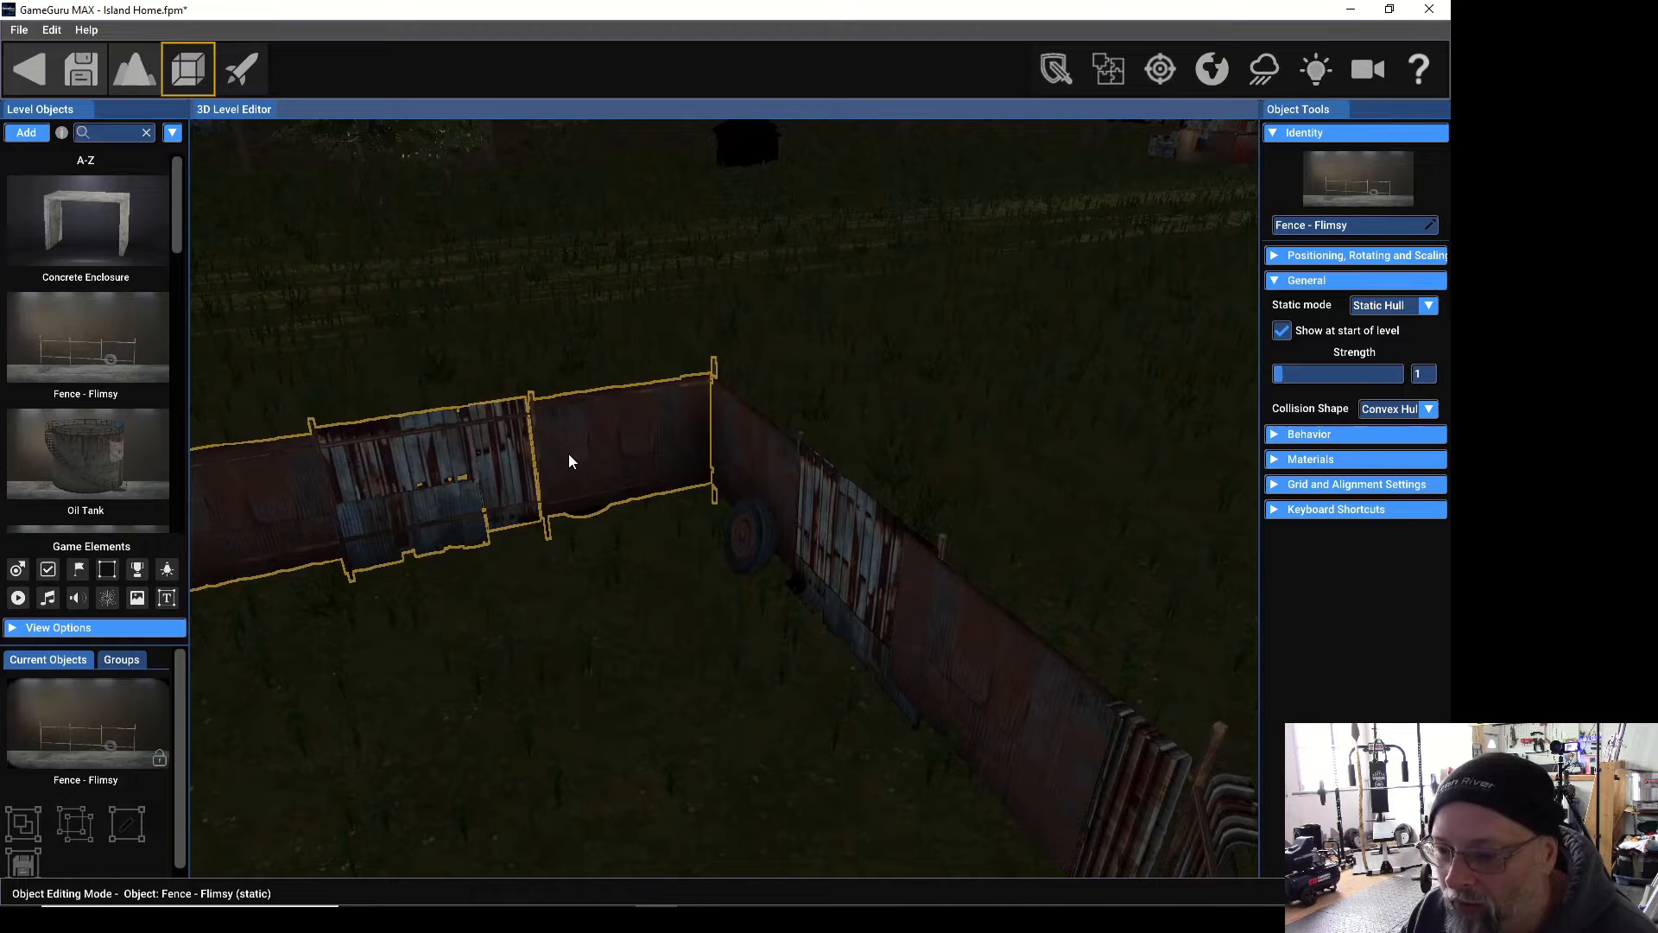
{"action": "left_click", "coordinate": [568, 455]}
Move the Old Fence - Three Tyre Pillar beside the open end of the corrugated fence.
{"action": "right_click_drag", "start_coordinate": [511, 555], "coordinate": [328, 530]}
{"action": "key", "text": "w"}
{"action": "right_click_drag", "start_coordinate": [940, 688], "coordinate": [955, 646]}
{"action": "left_click_drag", "start_coordinate": [1066, 572], "coordinate": [769, 722]}
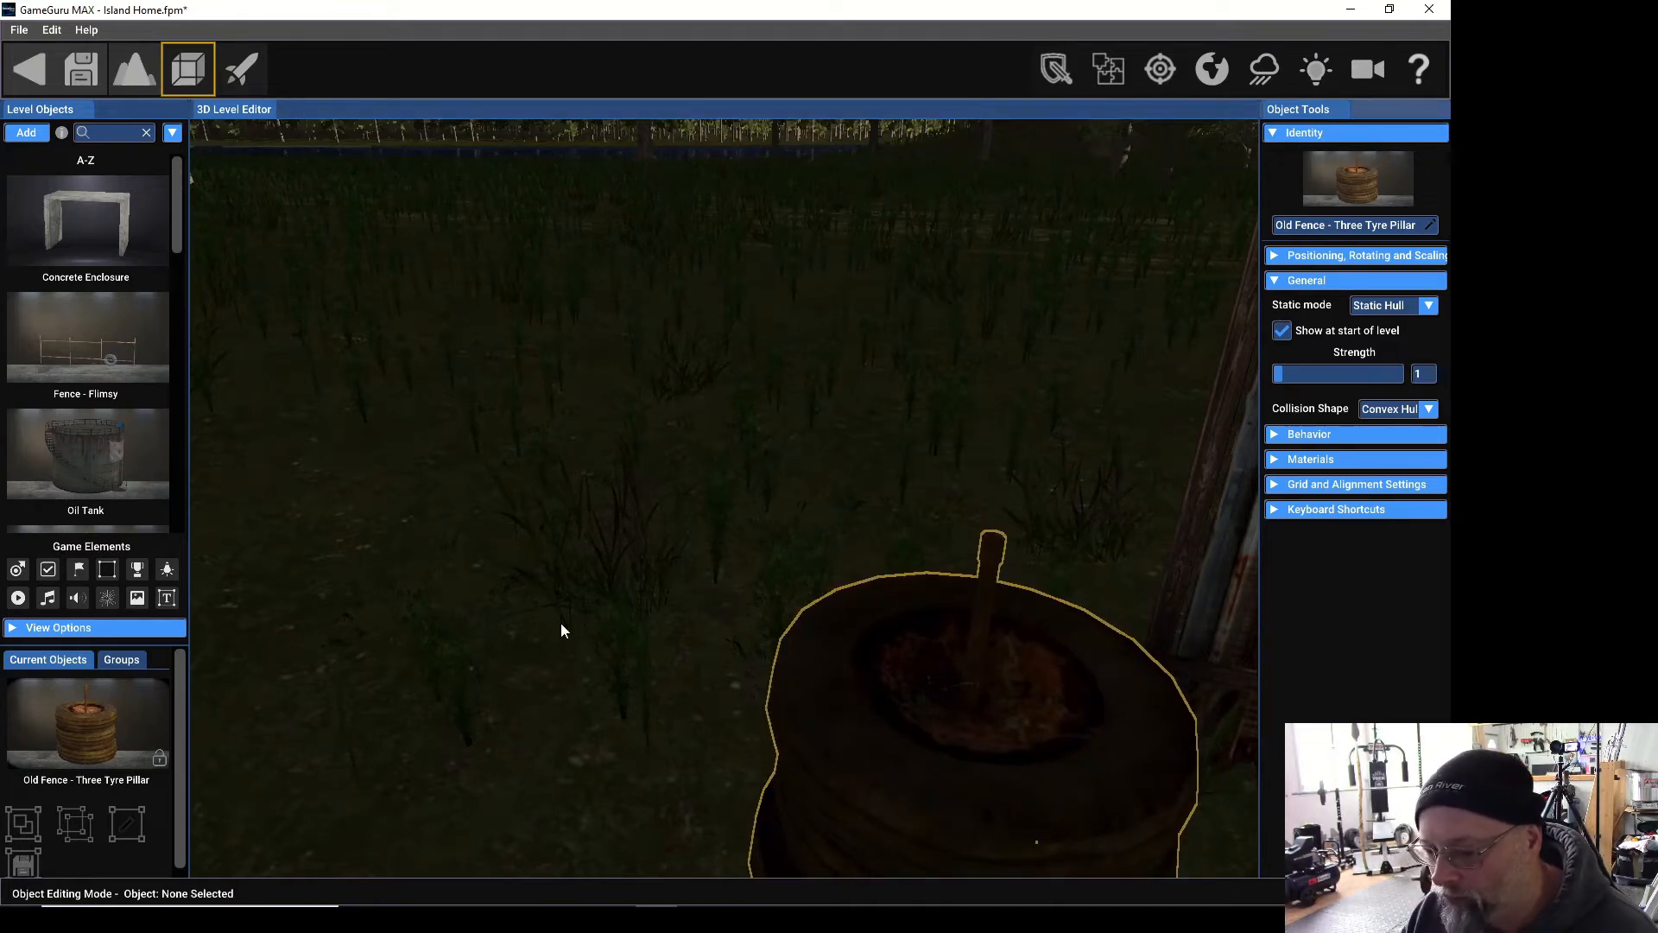
{"action": "scroll", "coordinate": [524, 579], "scroll_direction": "down", "scroll_amount": 7}
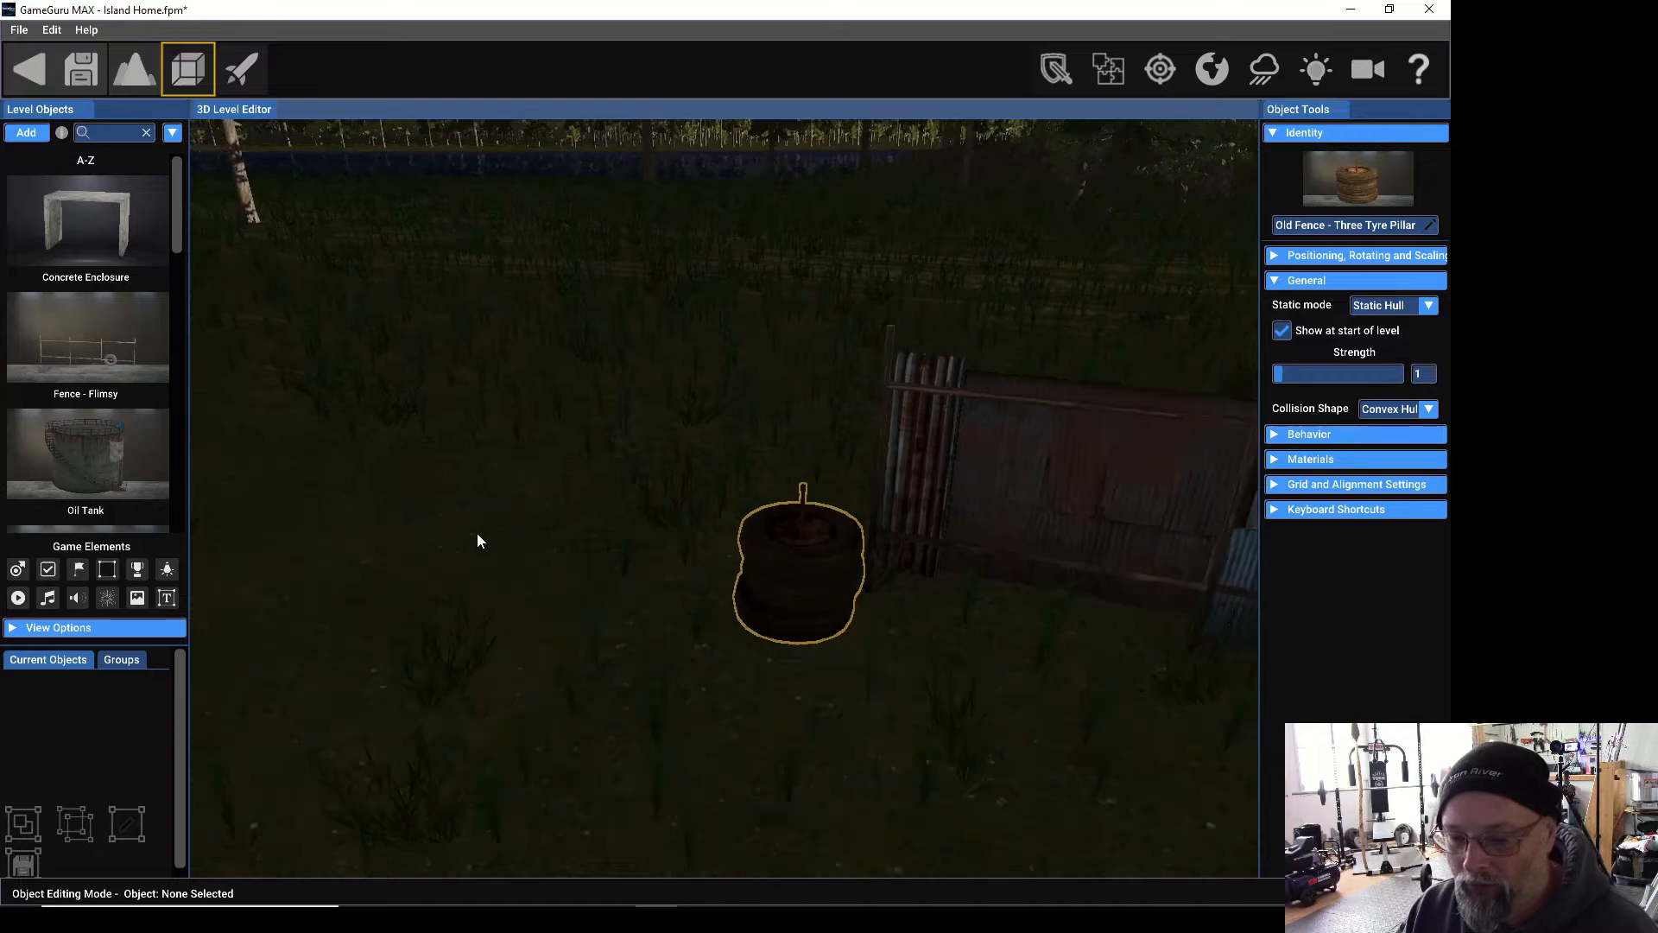
{"action": "scroll", "coordinate": [477, 533], "scroll_direction": "up", "scroll_amount": 3}
Look over the yard's building and surroundings, and save the level.
{"action": "right_click_drag", "start_coordinate": [470, 539], "coordinate": [251, 527]}
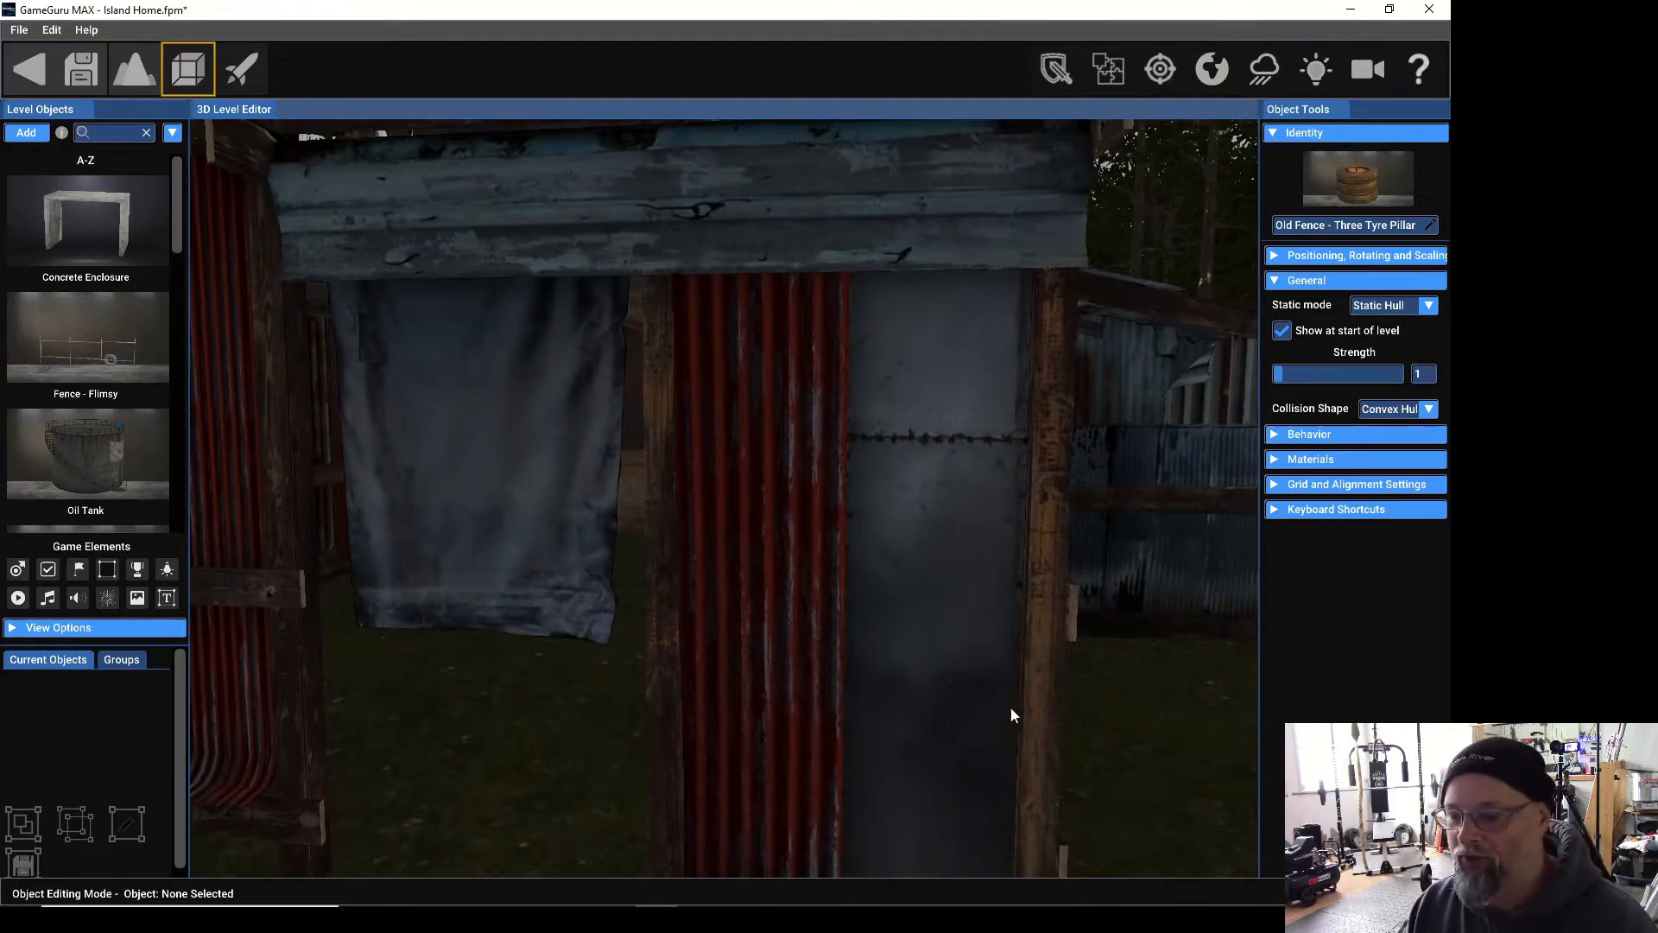
{"action": "mouse_move", "coordinate": [1014, 714]}
{"action": "right_mouse_down"}
{"action": "mouse_move", "coordinate": [1114, 734]}
{"action": "mouse_move", "coordinate": [1128, 687]}
{"action": "mouse_move", "coordinate": [1058, 681]}
{"action": "mouse_move", "coordinate": [989, 716]}
{"action": "right_mouse_up"}
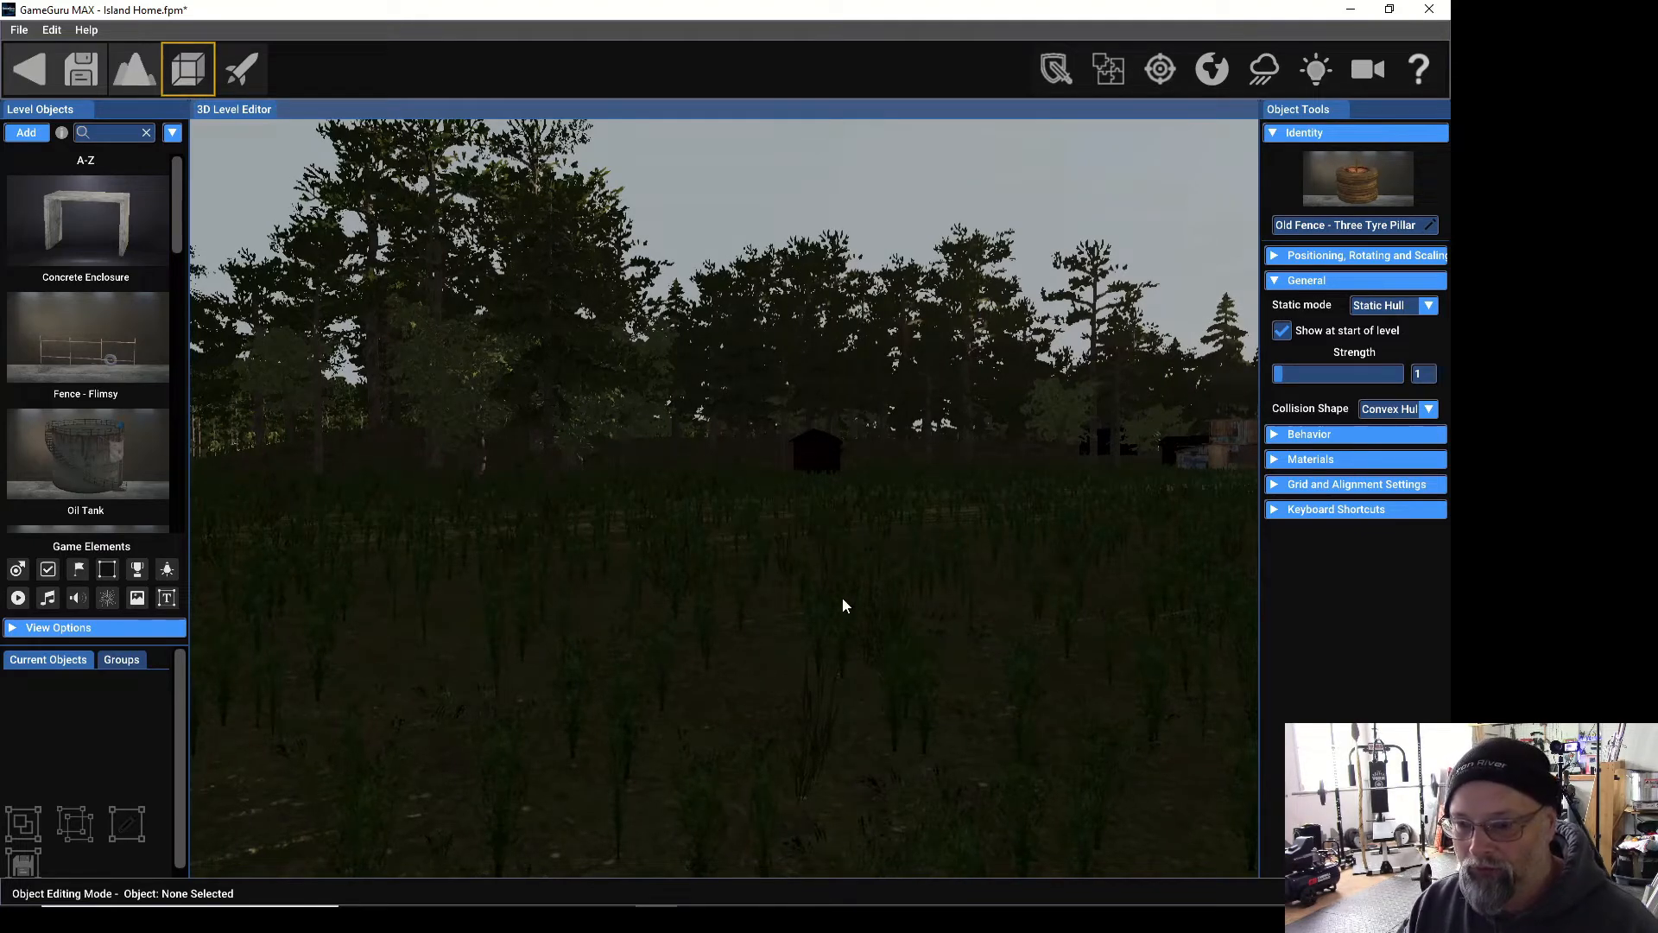
{"action": "right_click_drag", "start_coordinate": [453, 297], "coordinate": [510, 272]}
{"action": "left_click", "coordinate": [52, 29]}
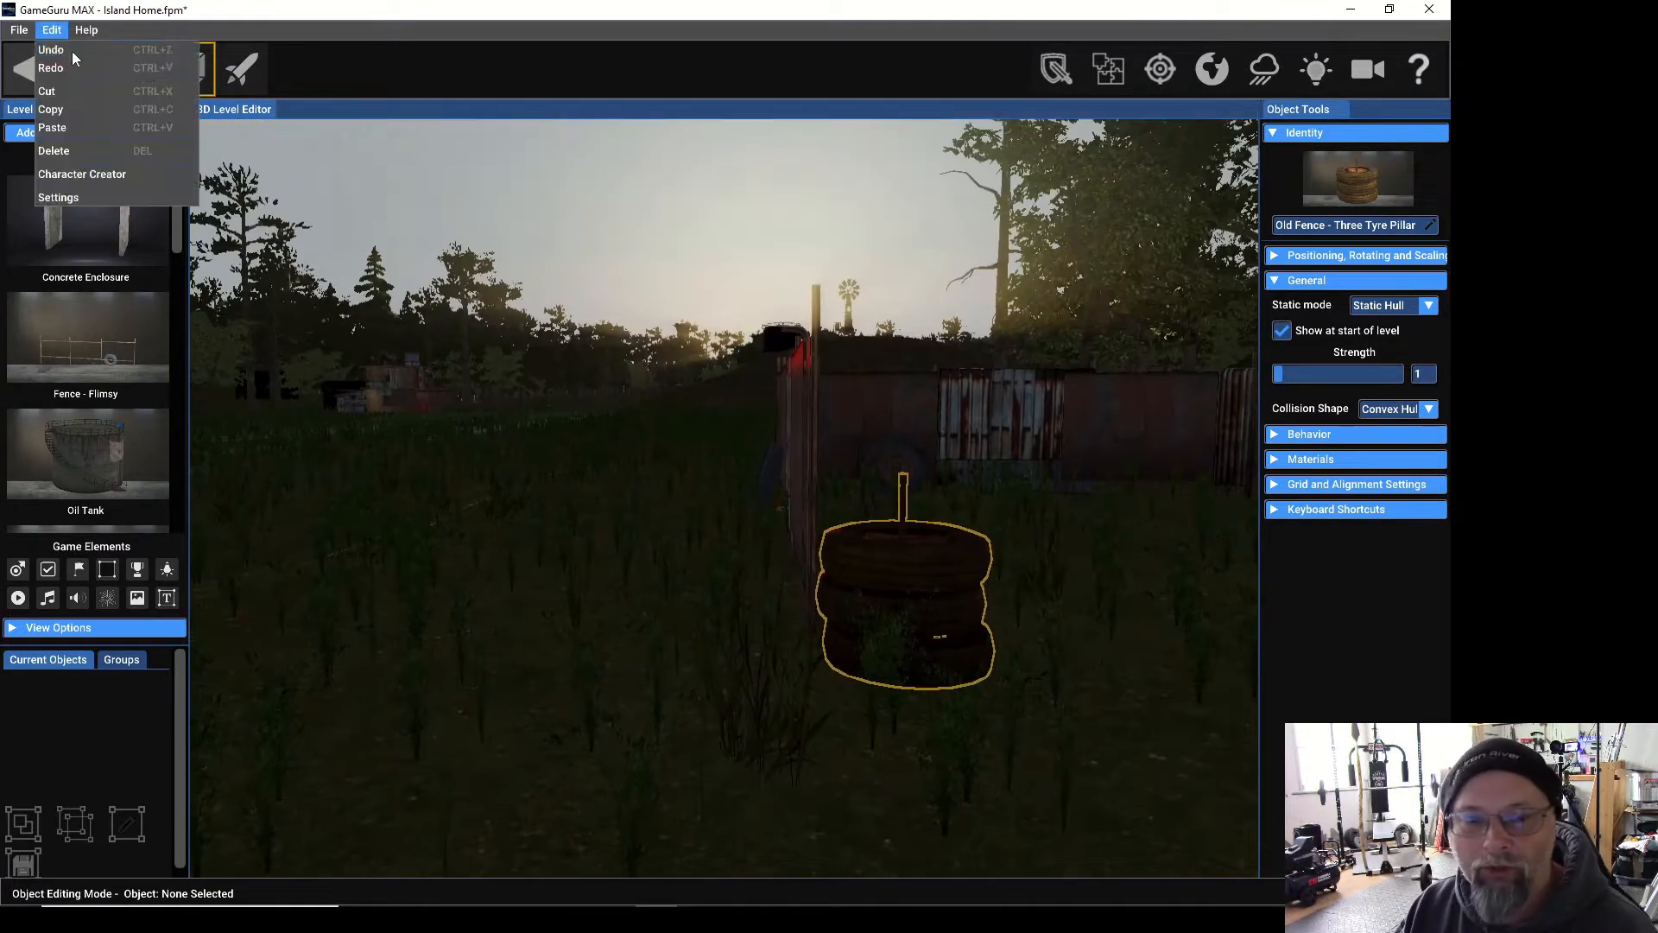
{"action": "left_click", "coordinate": [86, 29]}
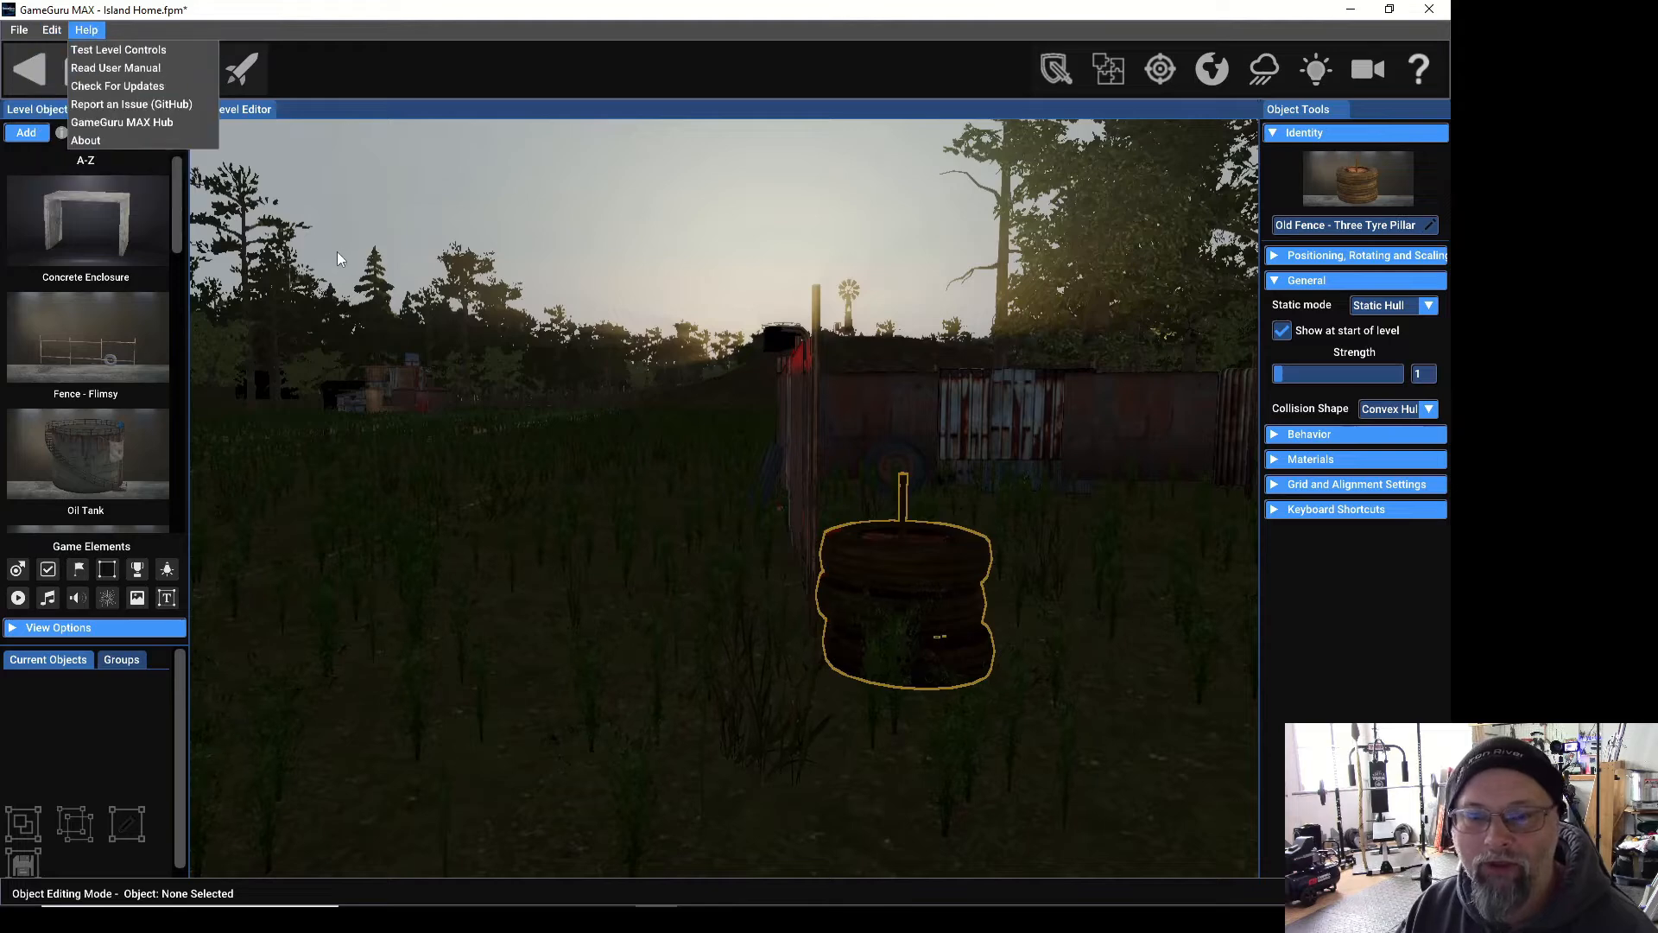
{"action": "left_click", "coordinate": [391, 80]}
{"action": "left_click", "coordinate": [81, 76]}
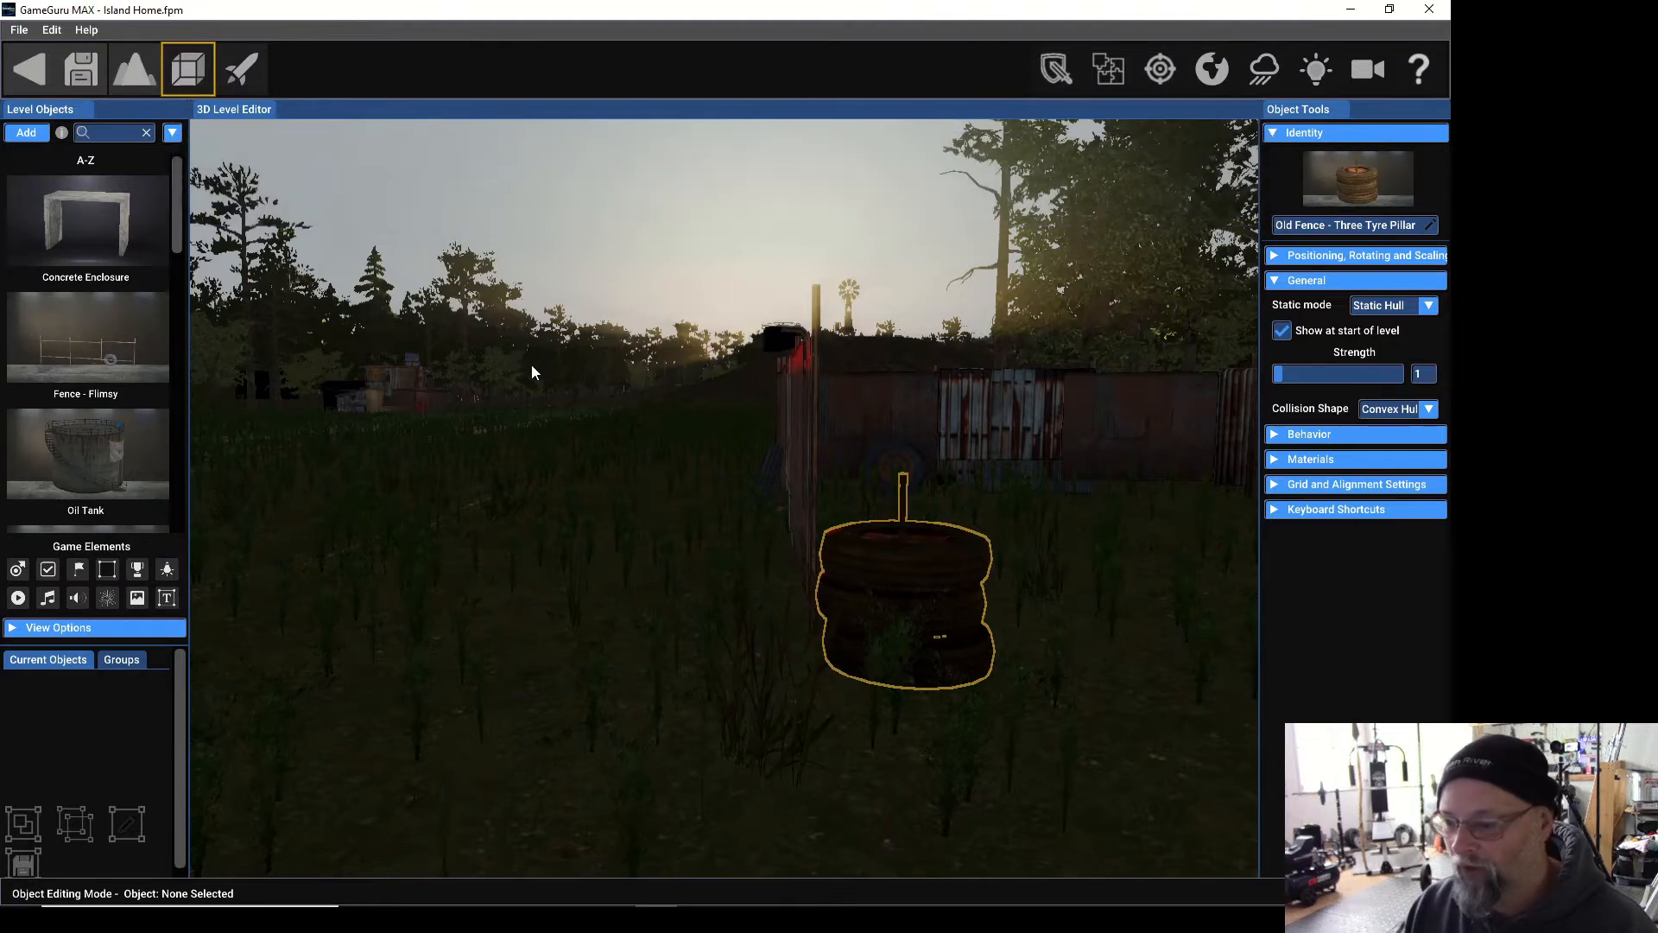
Set the collision shape of the Old Fence - Three Tyre Pillar to Cylinder.
{"action": "scroll", "coordinate": [1019, 620], "scroll_direction": "up", "scroll_amount": 2}
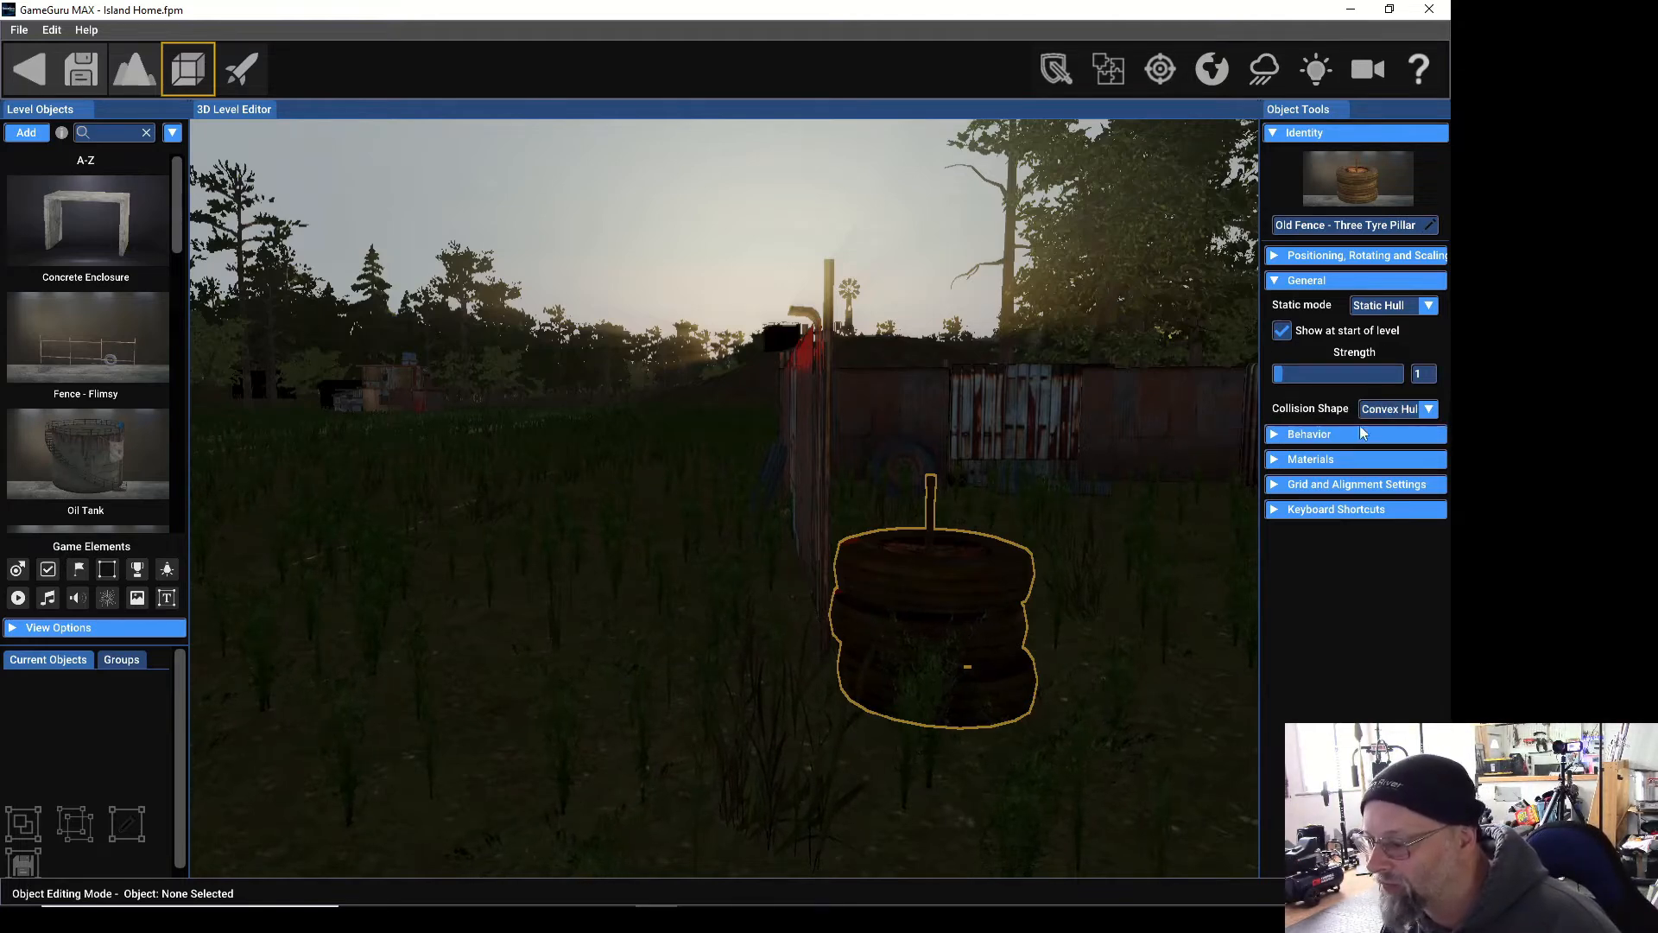
{"action": "left_click", "coordinate": [1431, 409]}
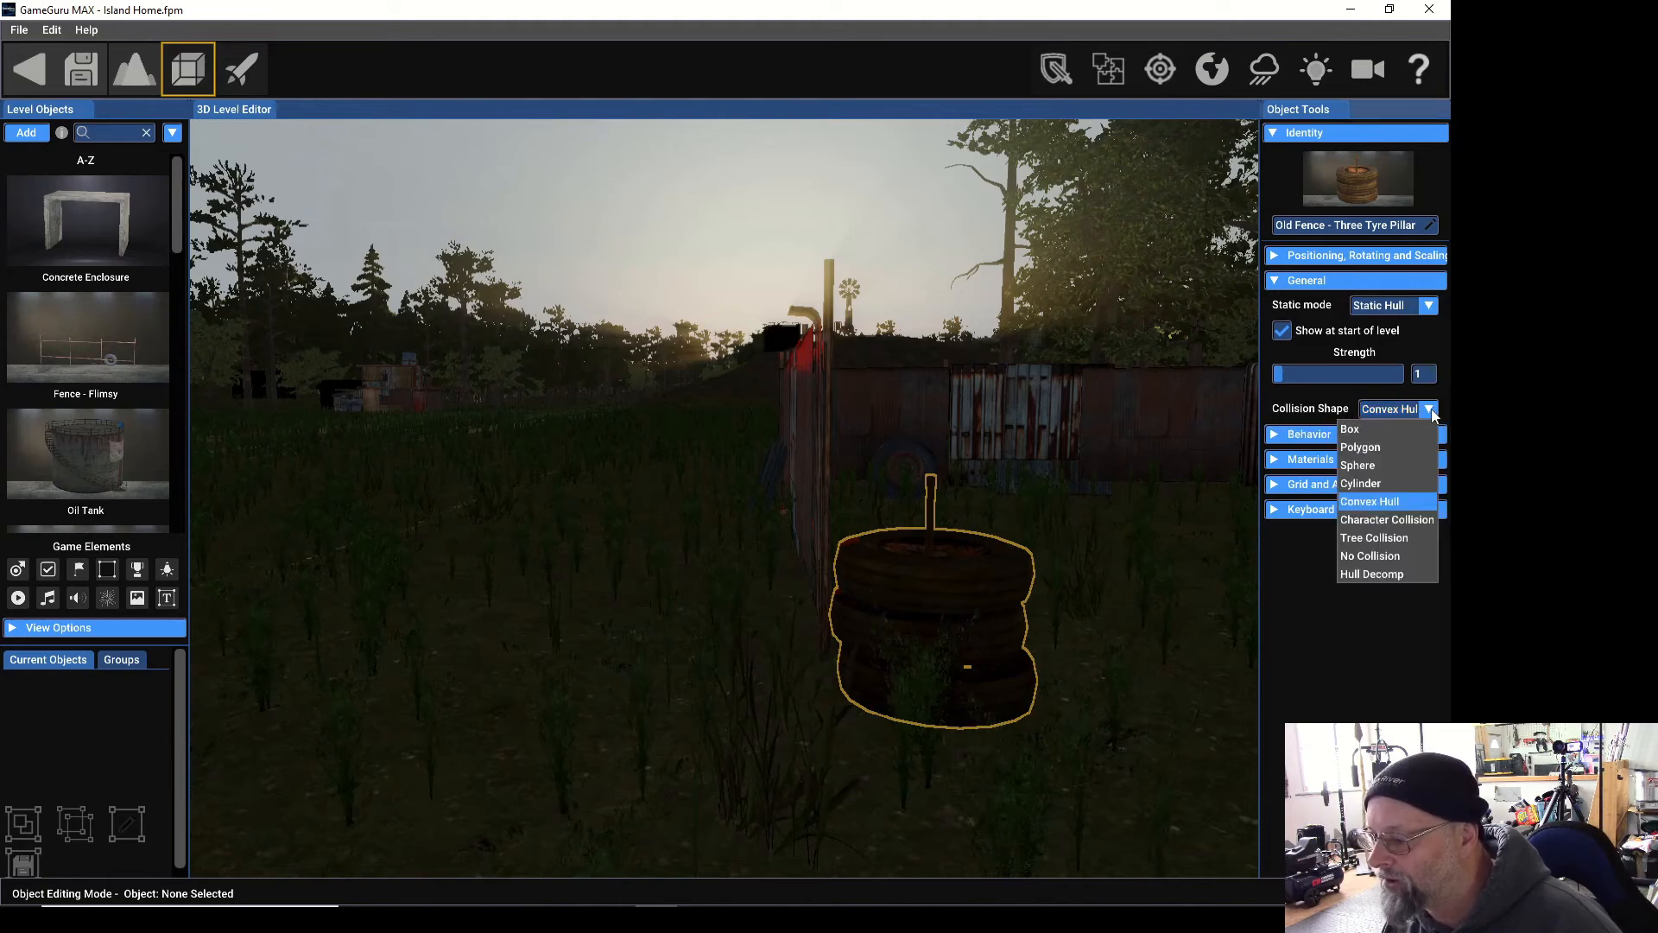
{"action": "left_click", "coordinate": [1361, 483]}
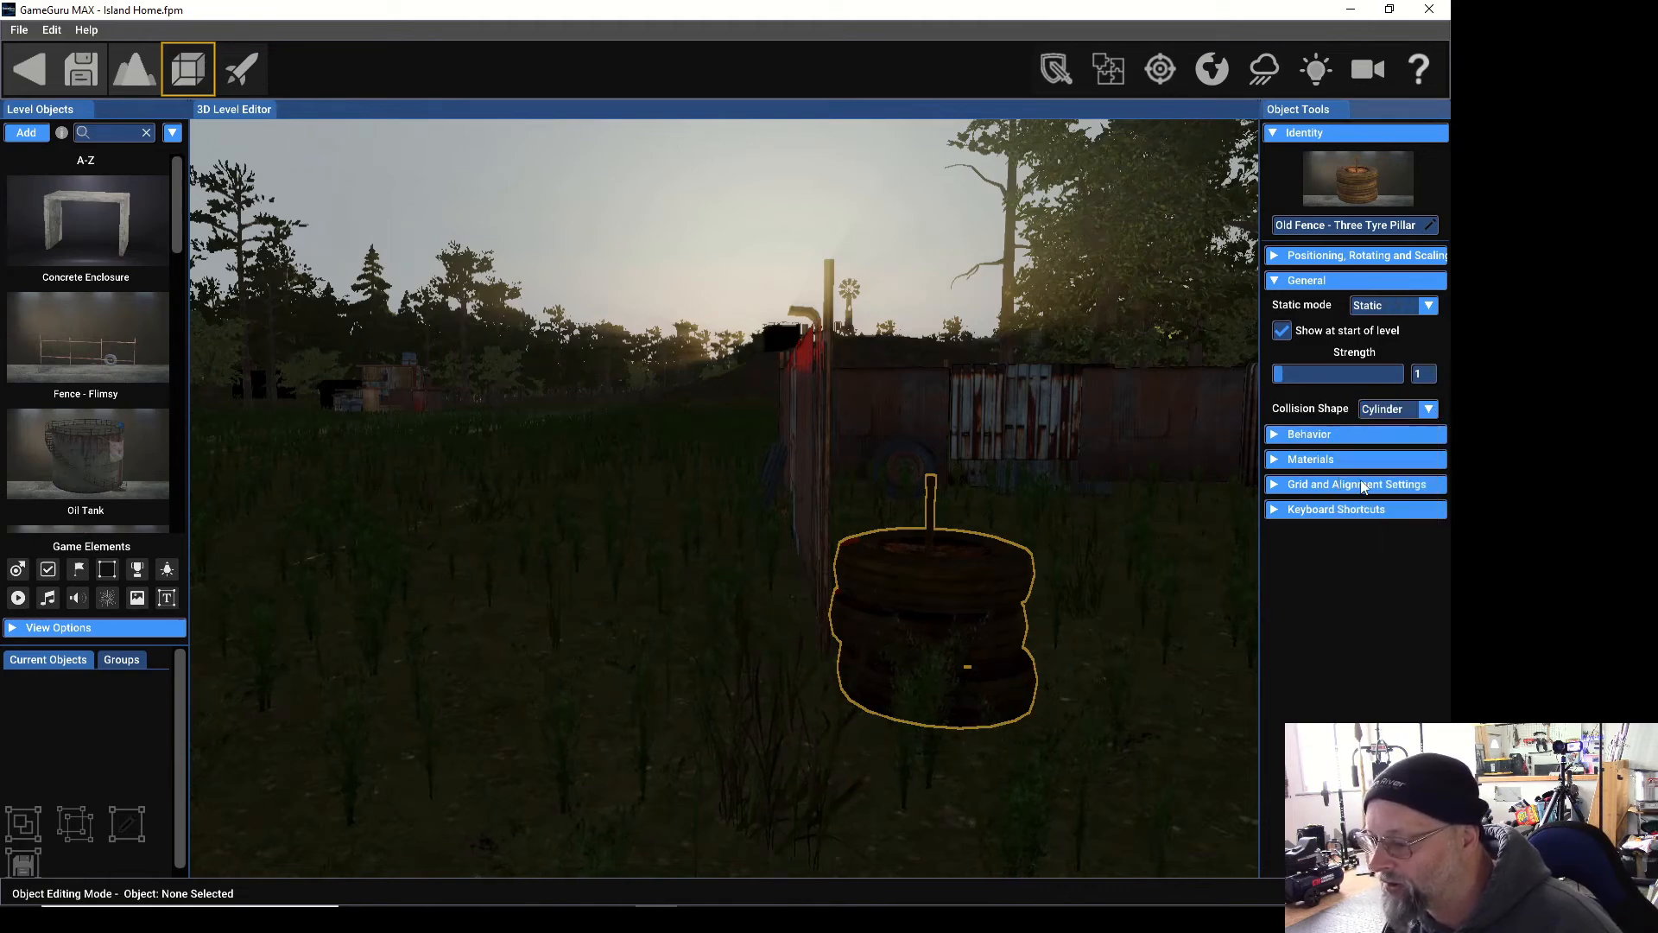
Set the collision shape of the Fence - Flimsy section directly beside the tyre pillar to Box.
{"action": "left_click", "coordinate": [817, 445]}
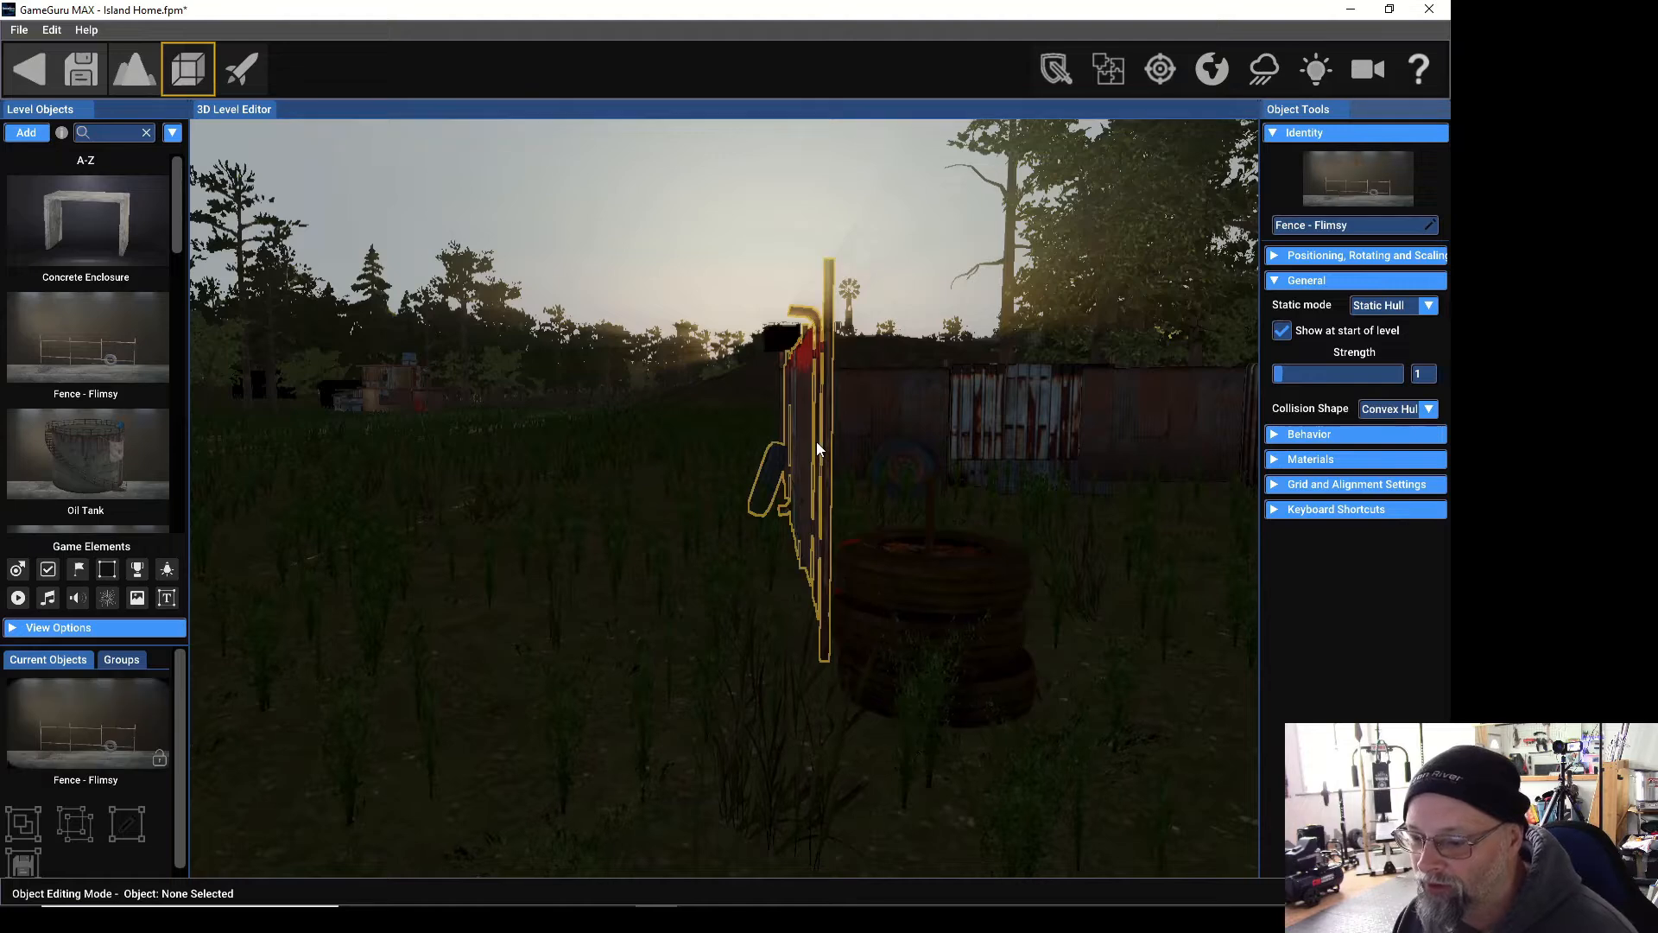
{"action": "left_click", "coordinate": [1430, 410]}
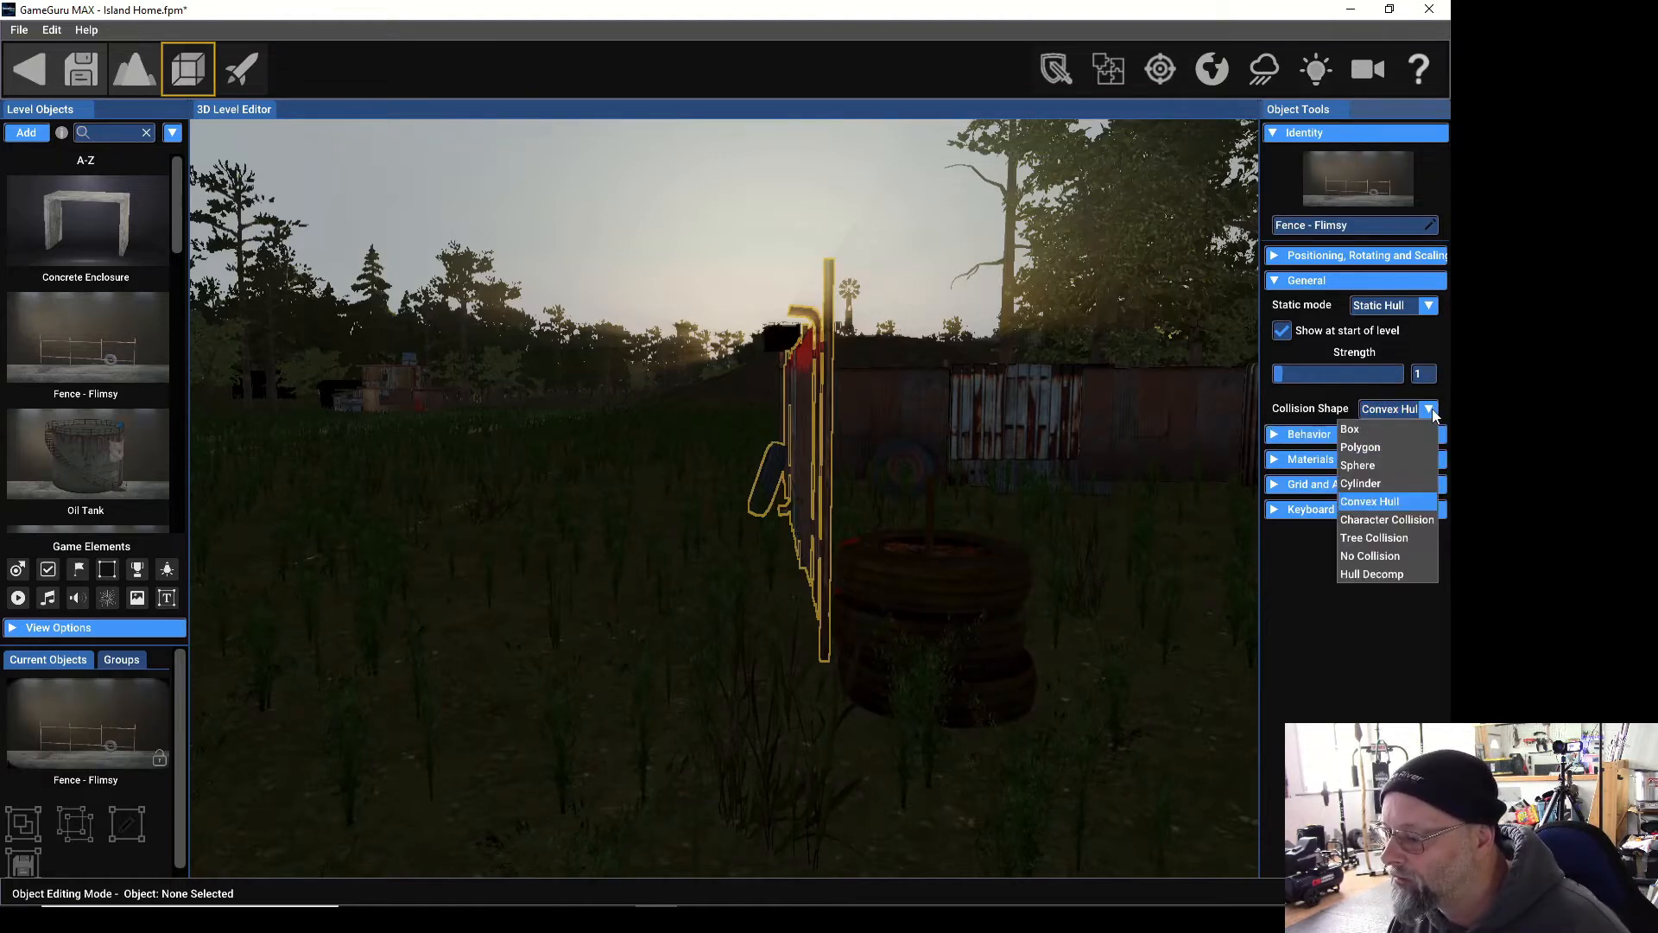
{"action": "left_click", "coordinate": [1366, 430]}
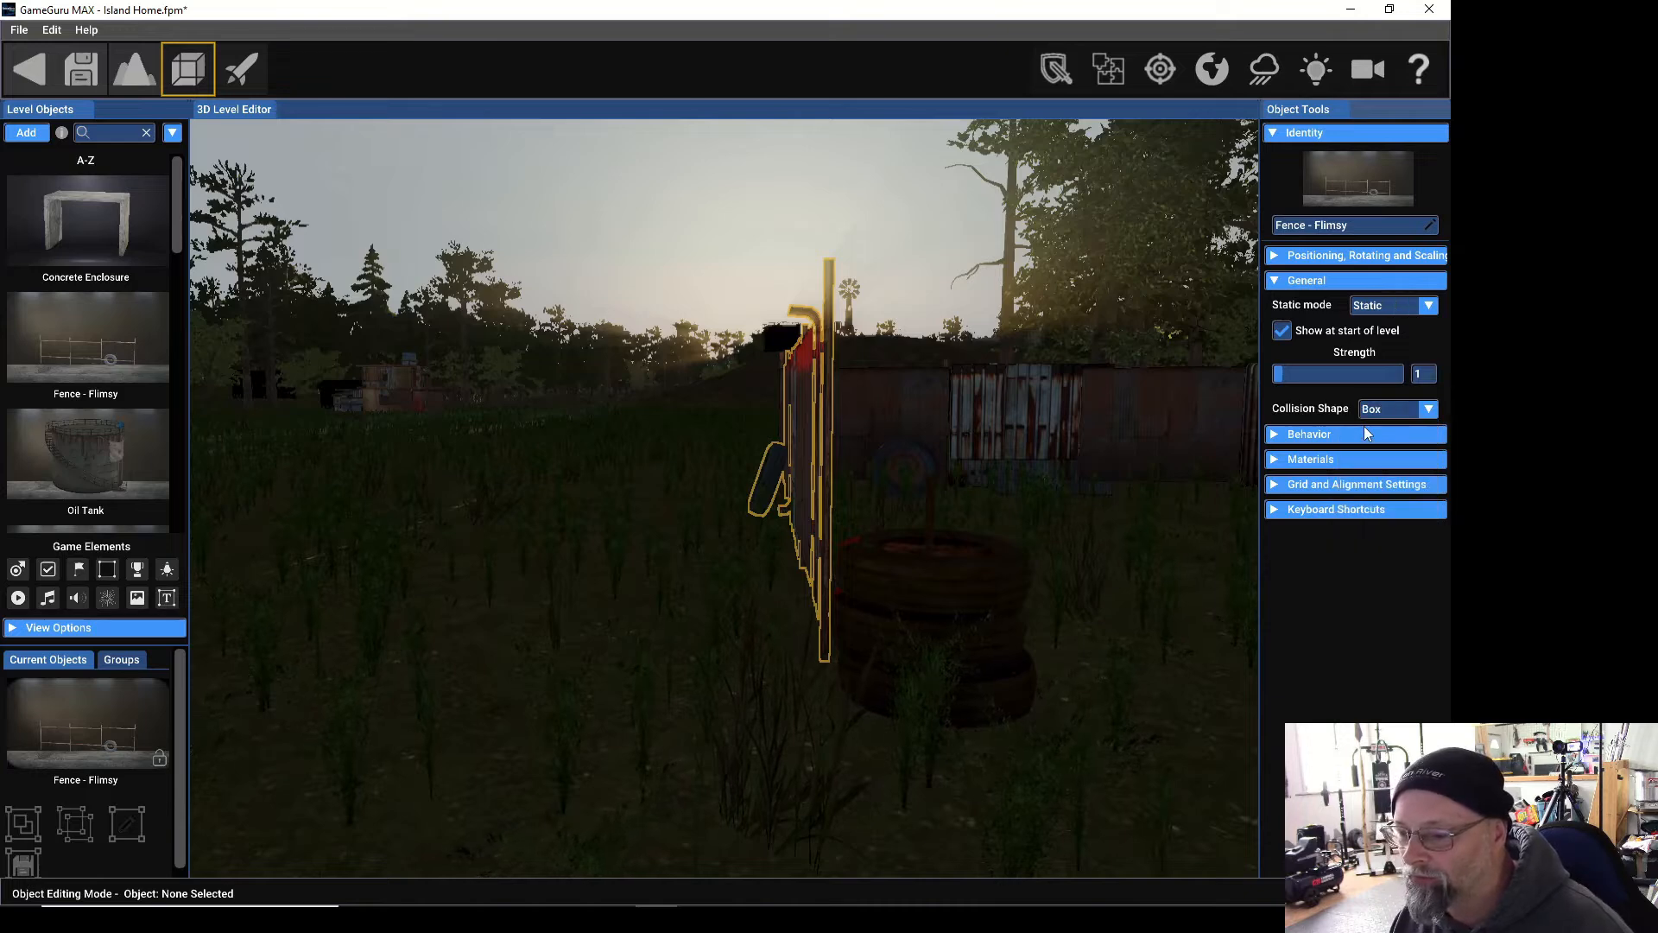
Set the collision shape of the Fence - Flimsy section running behind the tyre pillar to Box.
{"action": "scroll", "coordinate": [693, 389], "scroll_direction": "up", "scroll_amount": 1}
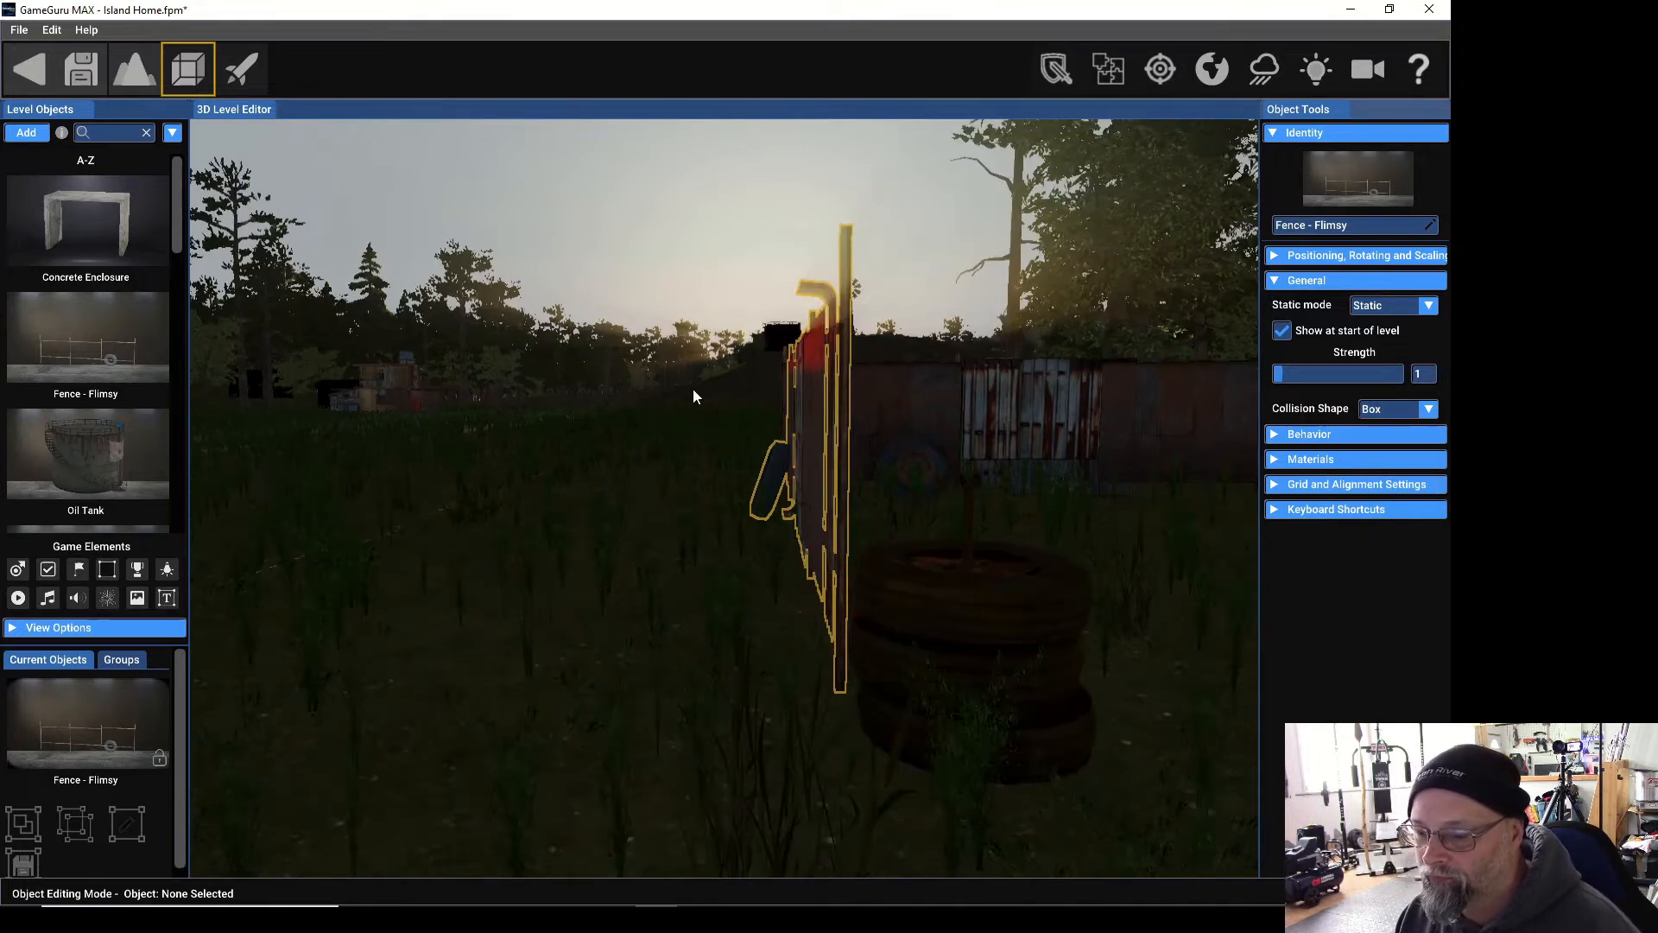
{"action": "scroll", "coordinate": [692, 388], "scroll_direction": "down", "scroll_amount": 2}
{"action": "right_click_drag", "start_coordinate": [693, 389], "coordinate": [658, 458]}
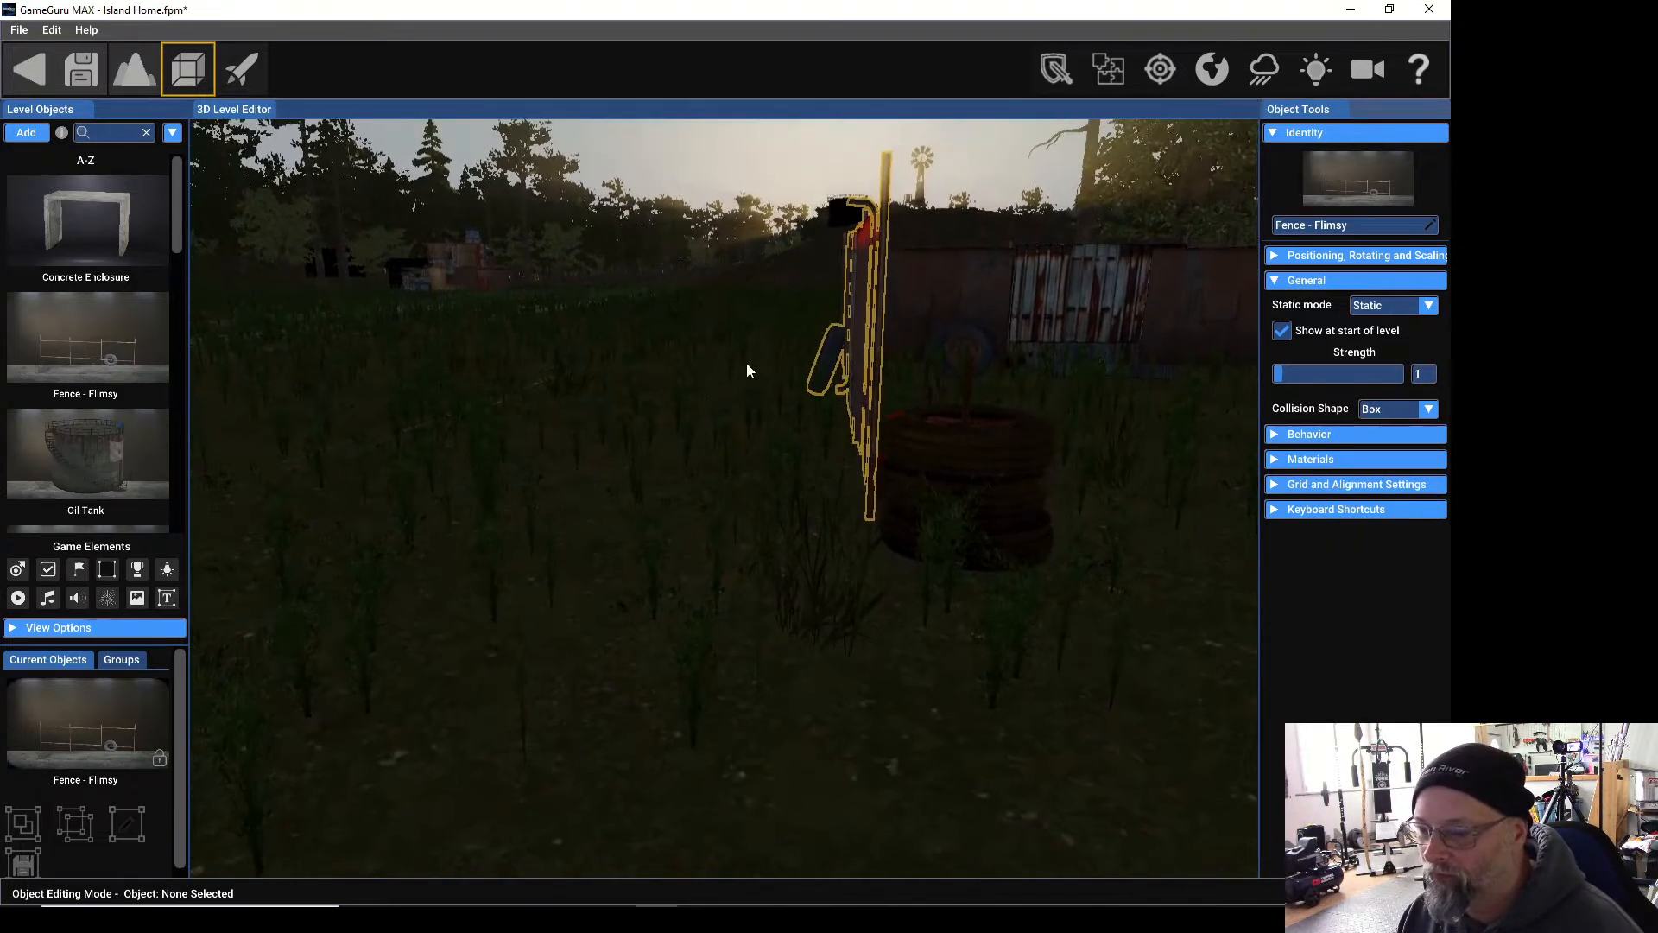
{"action": "left_click", "coordinate": [933, 312]}
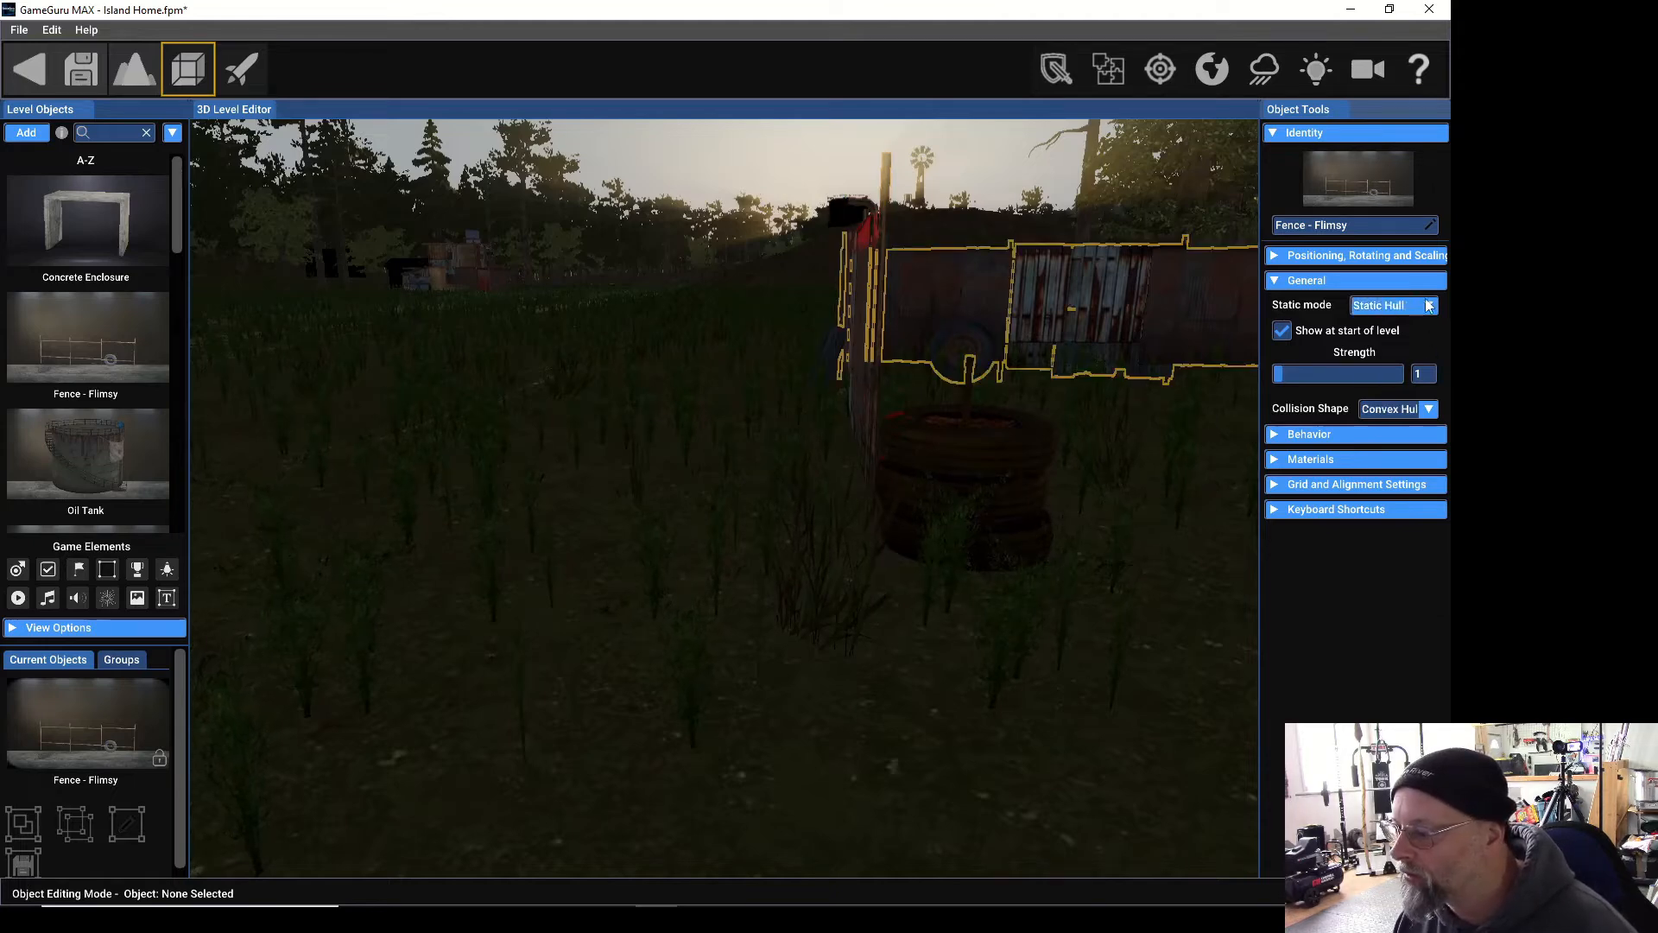
{"action": "left_click", "coordinate": [1431, 409]}
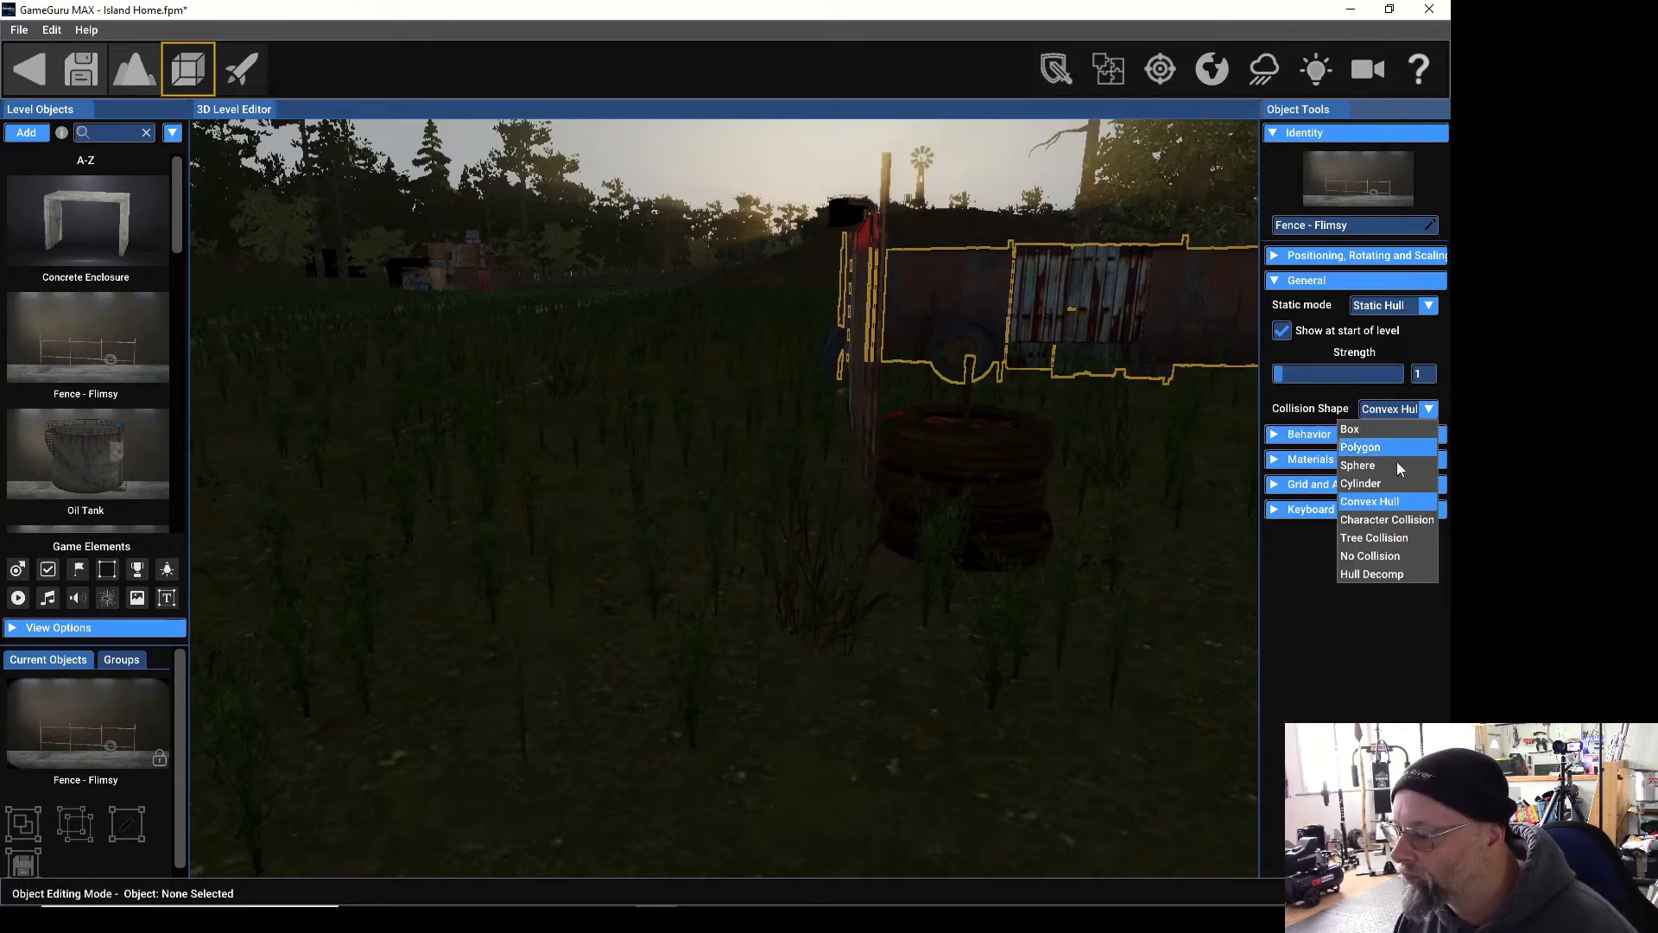
{"action": "left_click", "coordinate": [1356, 430]}
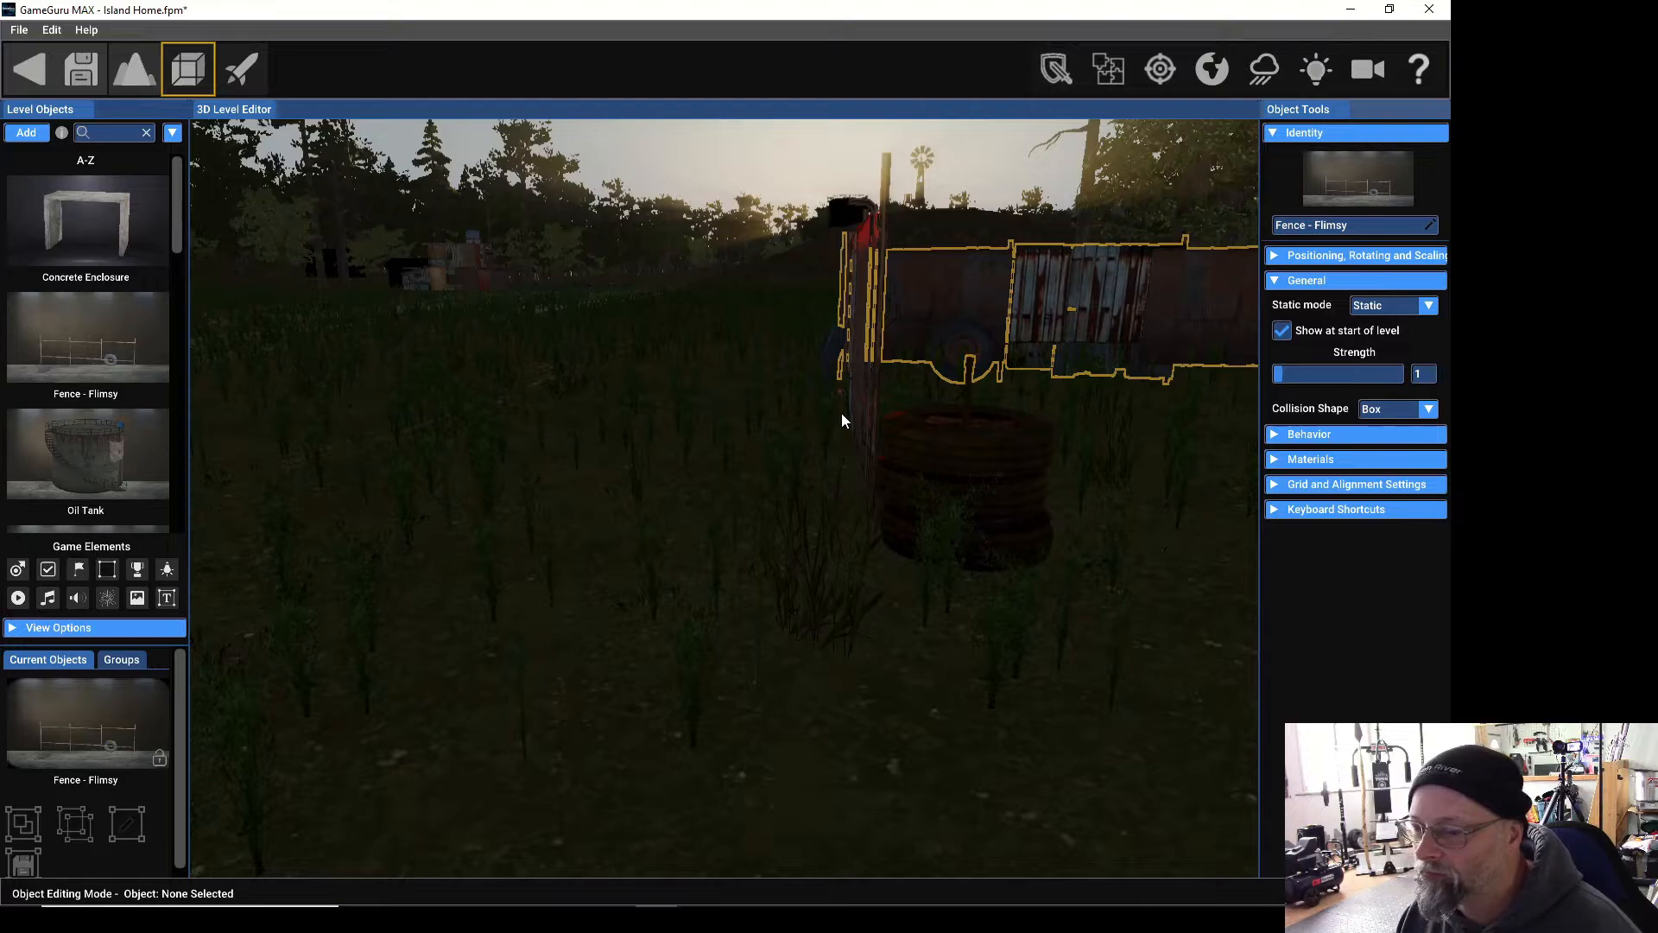
Check the selected Fence - Flimsy section's collision shape up close, keeping it as Box.
{"action": "right_click_drag", "start_coordinate": [841, 413], "coordinate": [839, 367]}
{"action": "key", "text": "w"}
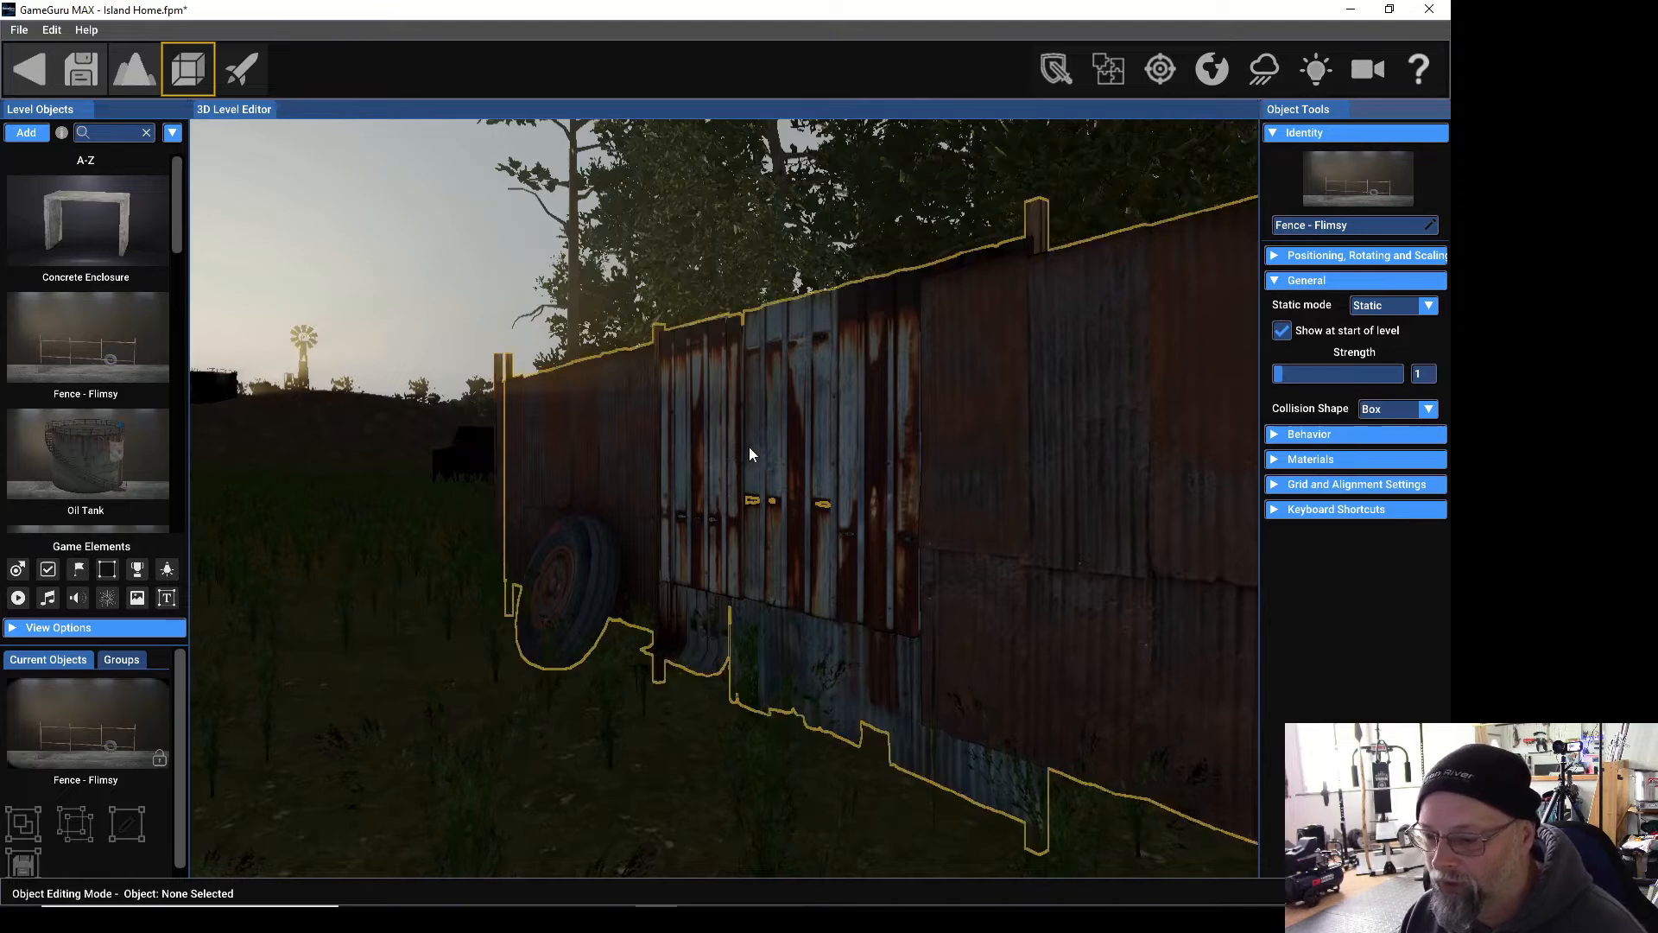
{"action": "left_click", "coordinate": [1429, 411]}
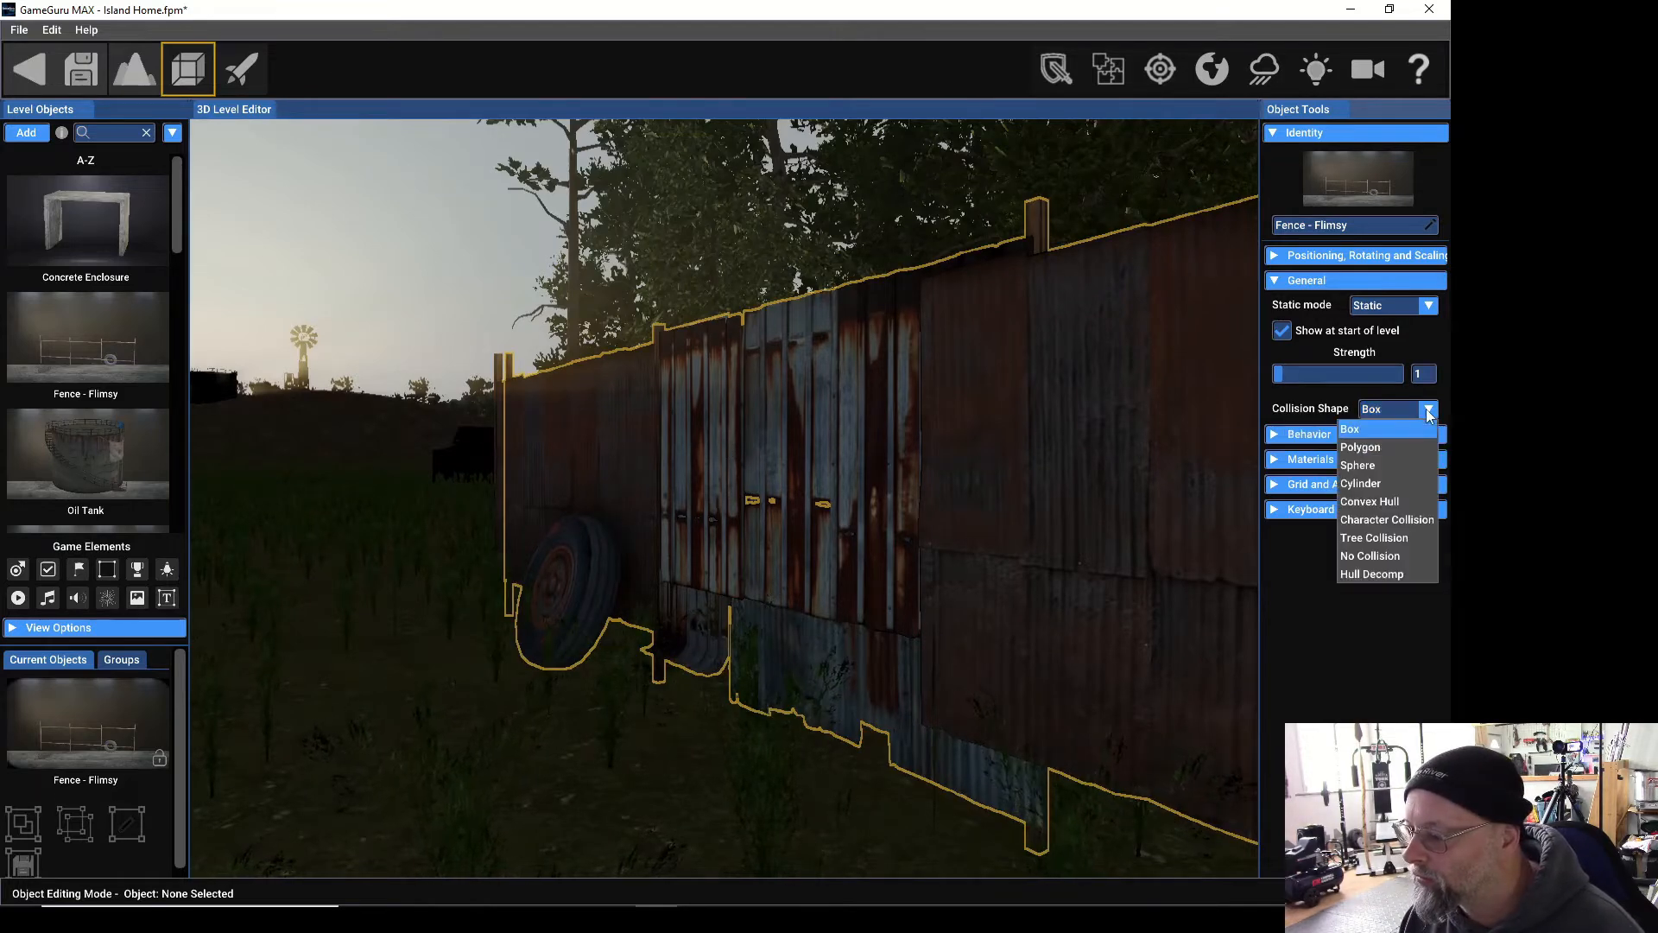
{"action": "left_click", "coordinate": [1361, 433]}
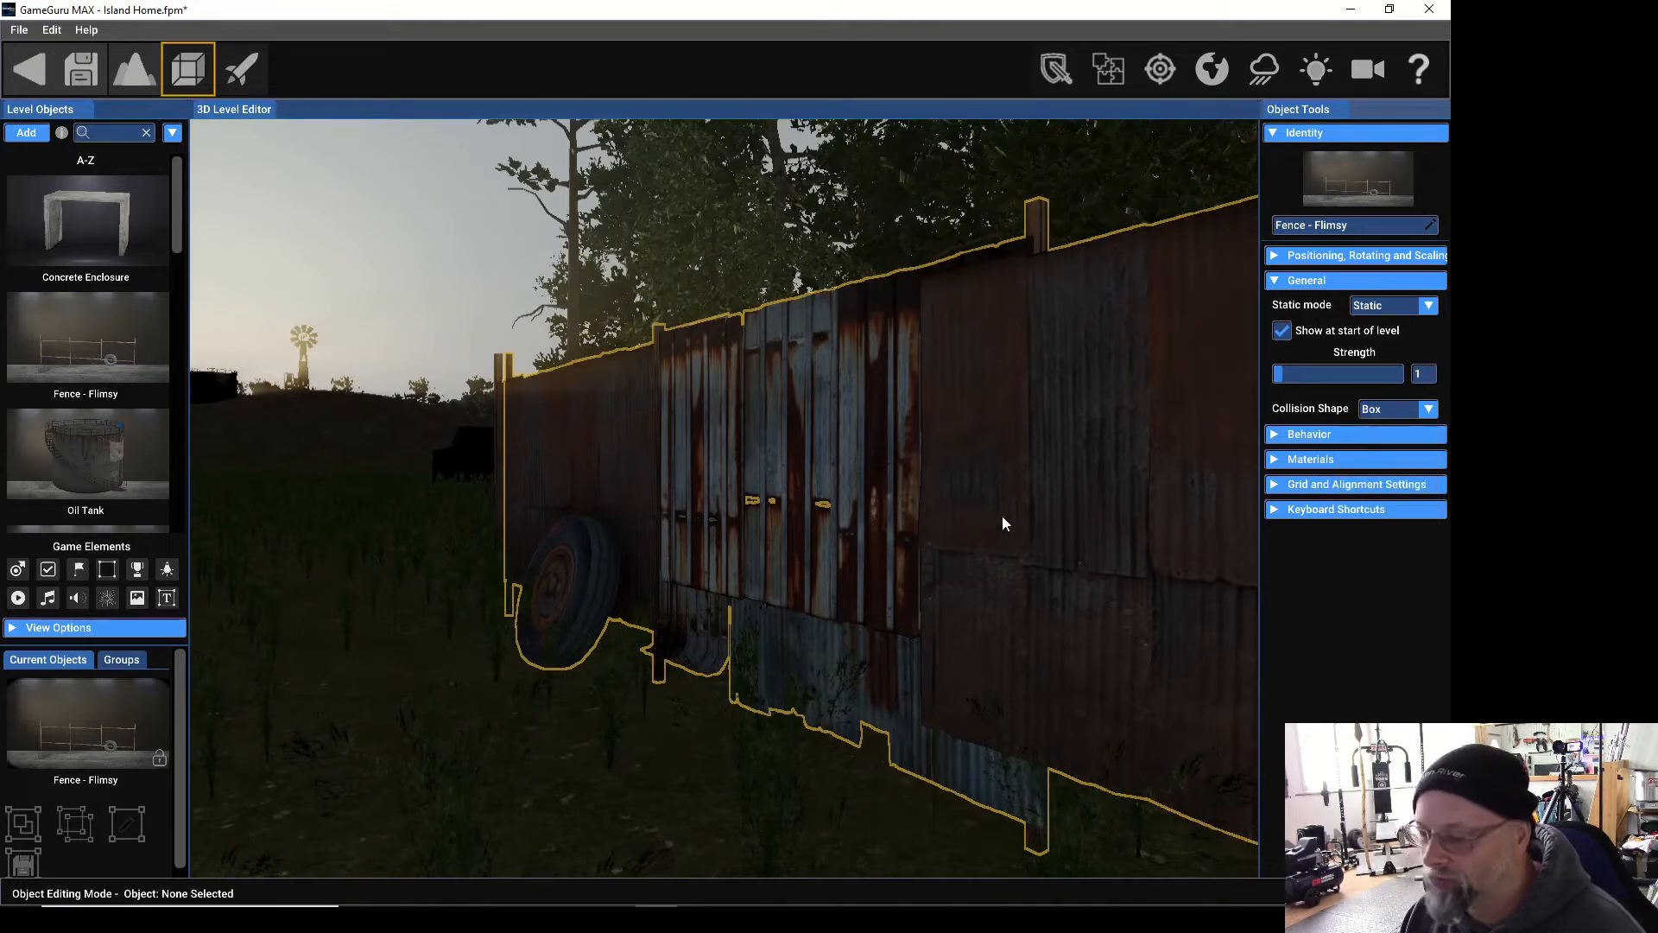
{"action": "scroll", "coordinate": [784, 507], "scroll_direction": "down", "scroll_amount": 4}
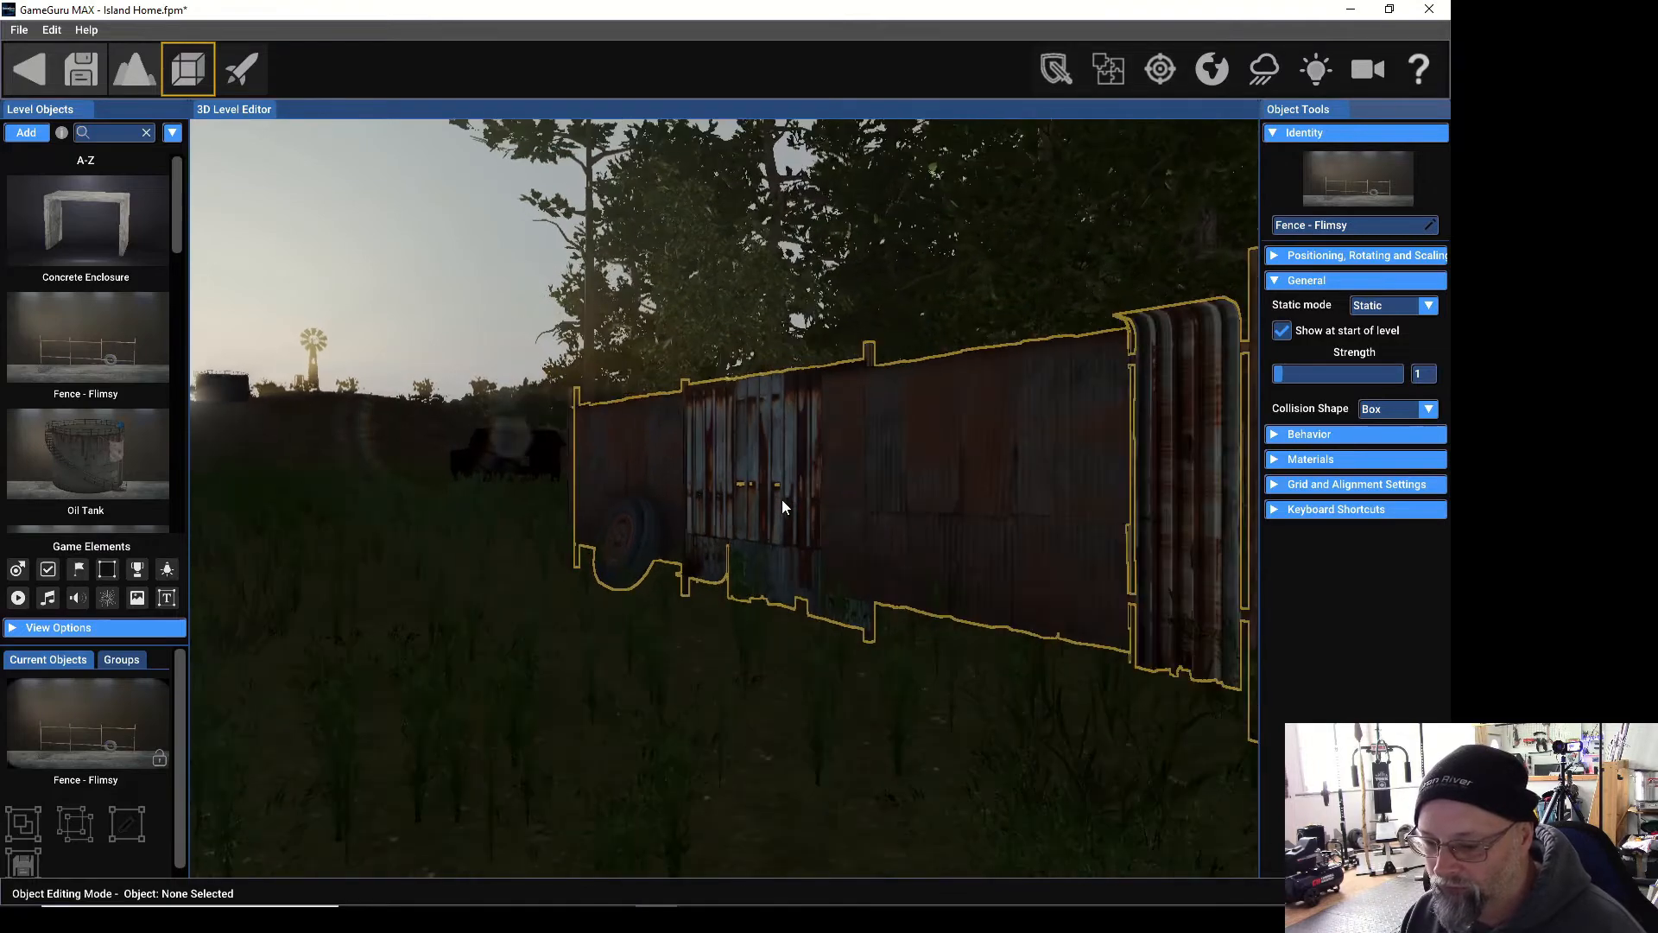
Check the collision shape options of the Structure - Big House, keeping Hull Decomp.
{"action": "scroll", "coordinate": [781, 500], "scroll_direction": "down", "scroll_amount": 4}
{"action": "right_click_drag", "start_coordinate": [777, 495], "coordinate": [1114, 521]}
{"action": "left_click", "coordinate": [625, 346]}
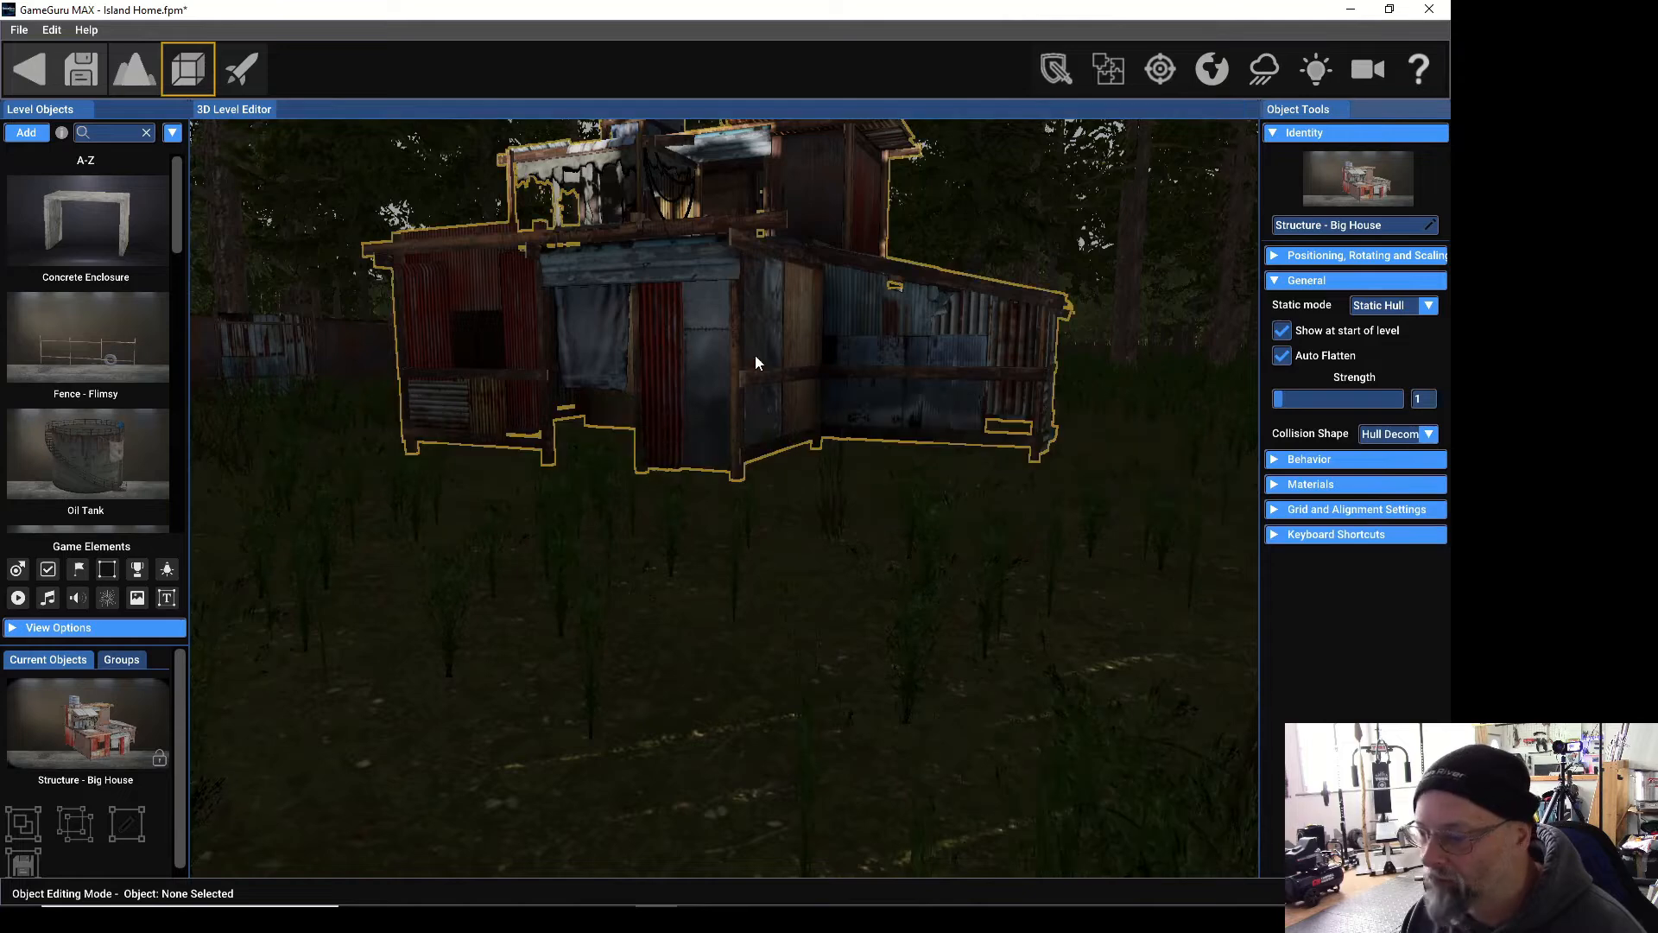
{"action": "left_click", "coordinate": [1429, 435]}
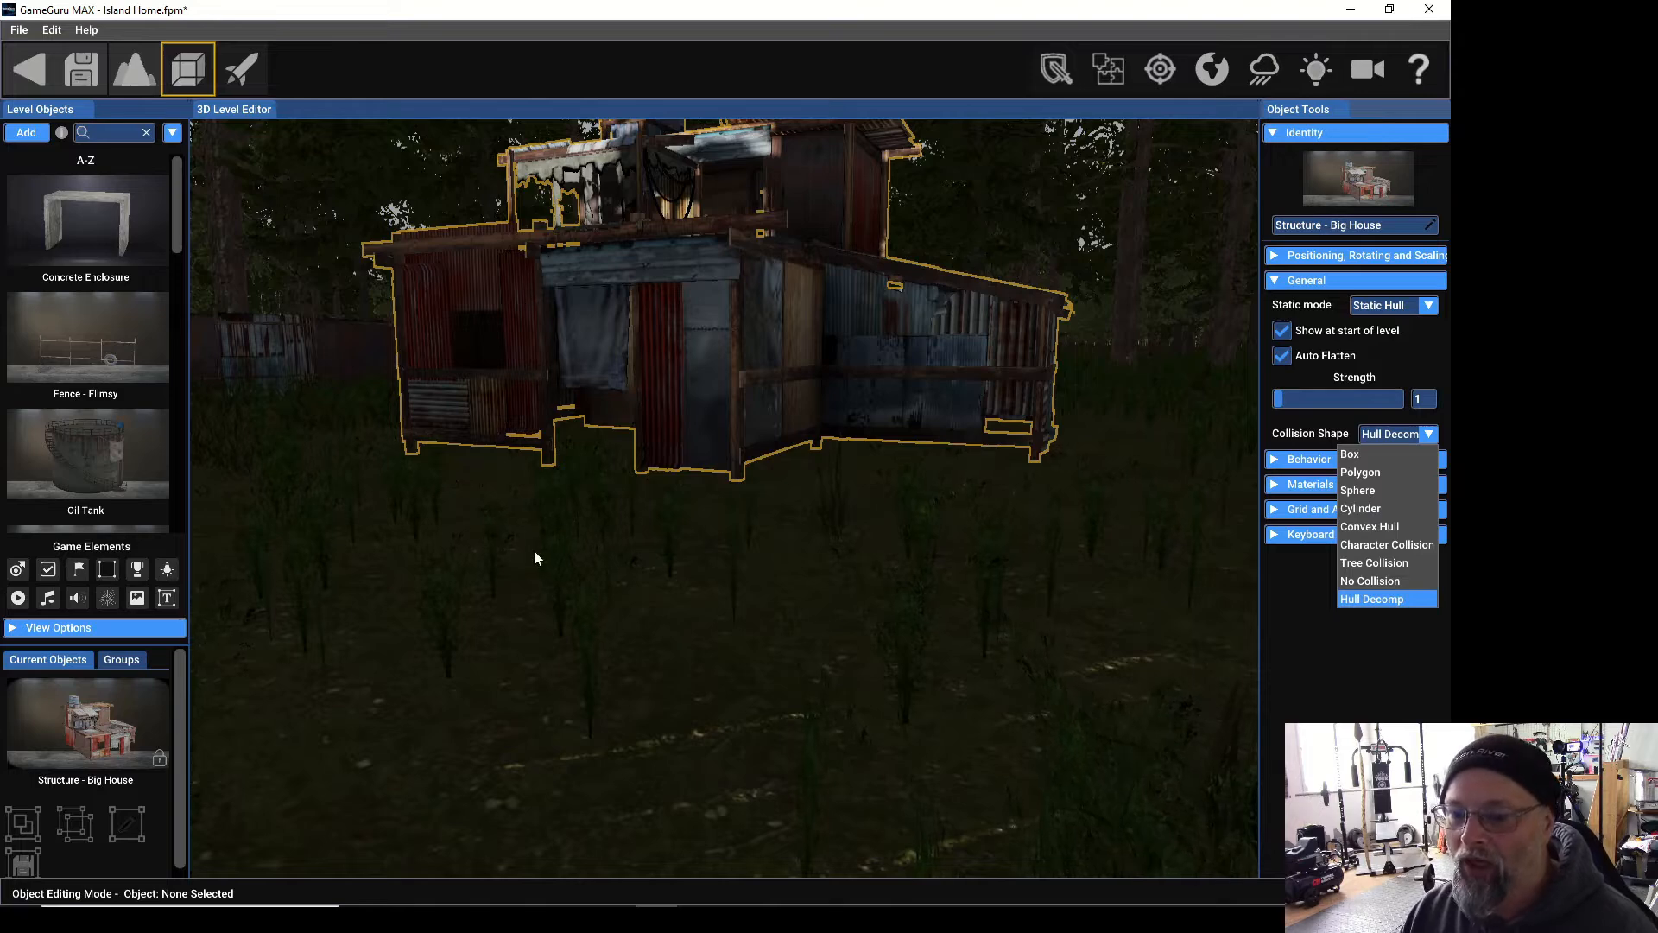
{"action": "left_click", "coordinate": [559, 533]}
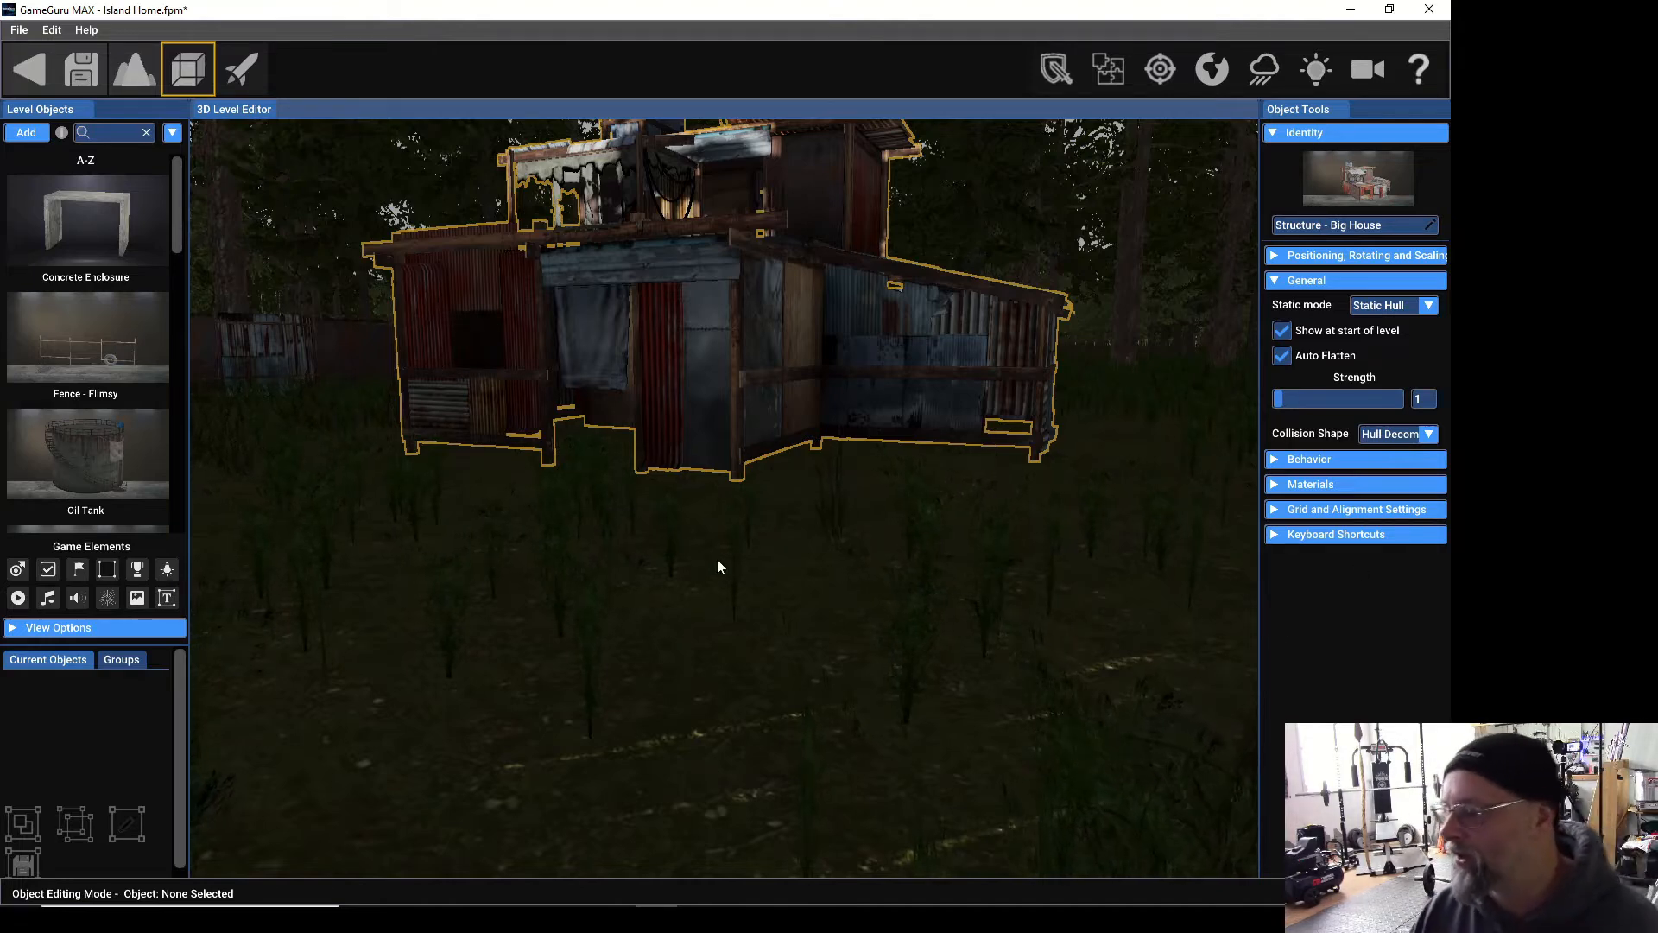
Set the collision shape of two adjoining Fence - Flimsy sections in the straight run to Box.
{"action": "right_click_drag", "start_coordinate": [628, 592], "coordinate": [605, 662]}
{"action": "left_click", "coordinate": [679, 657]}
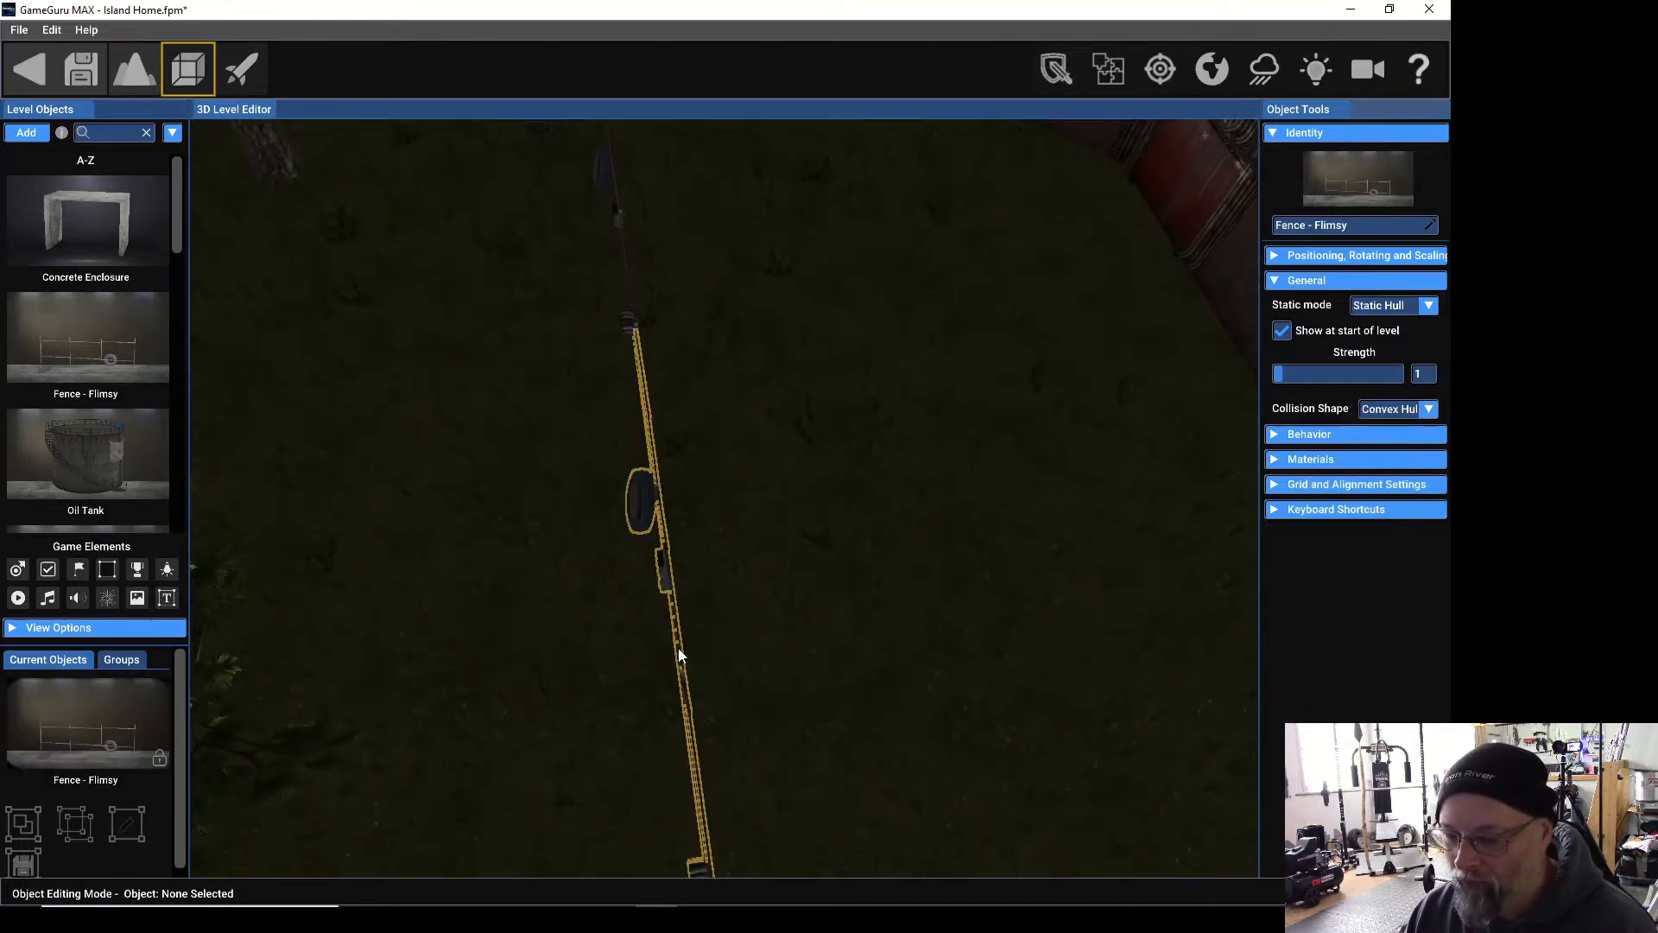
{"action": "left_click", "coordinate": [1431, 411]}
{"action": "left_click", "coordinate": [1370, 428]}
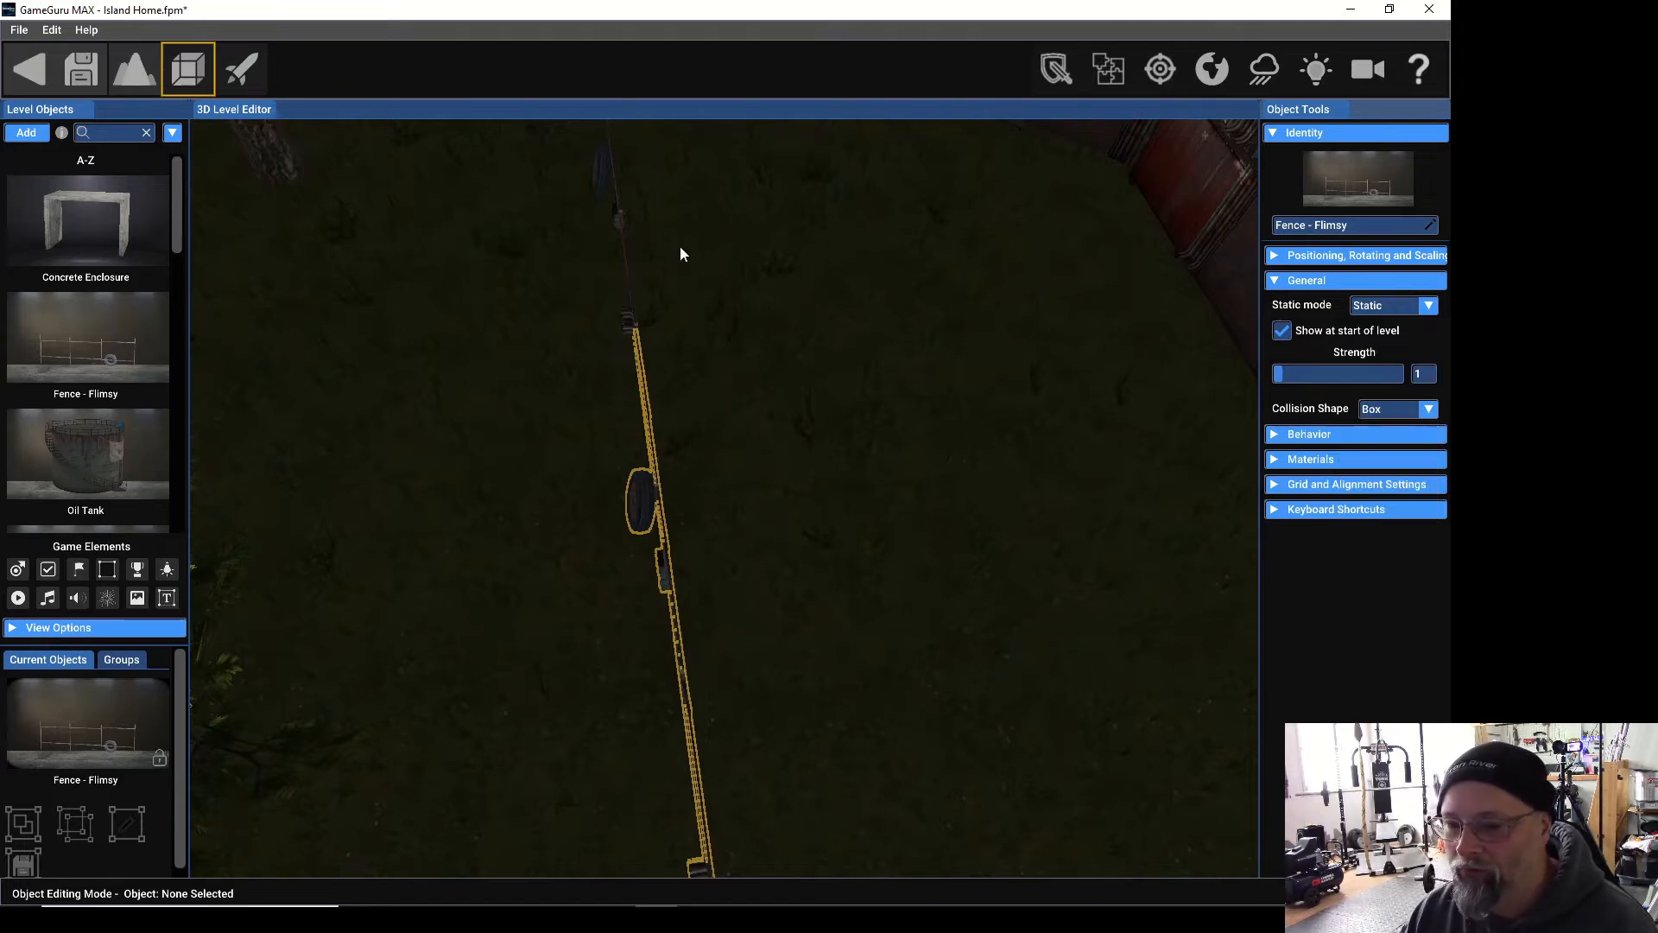
{"action": "left_click", "coordinate": [627, 261]}
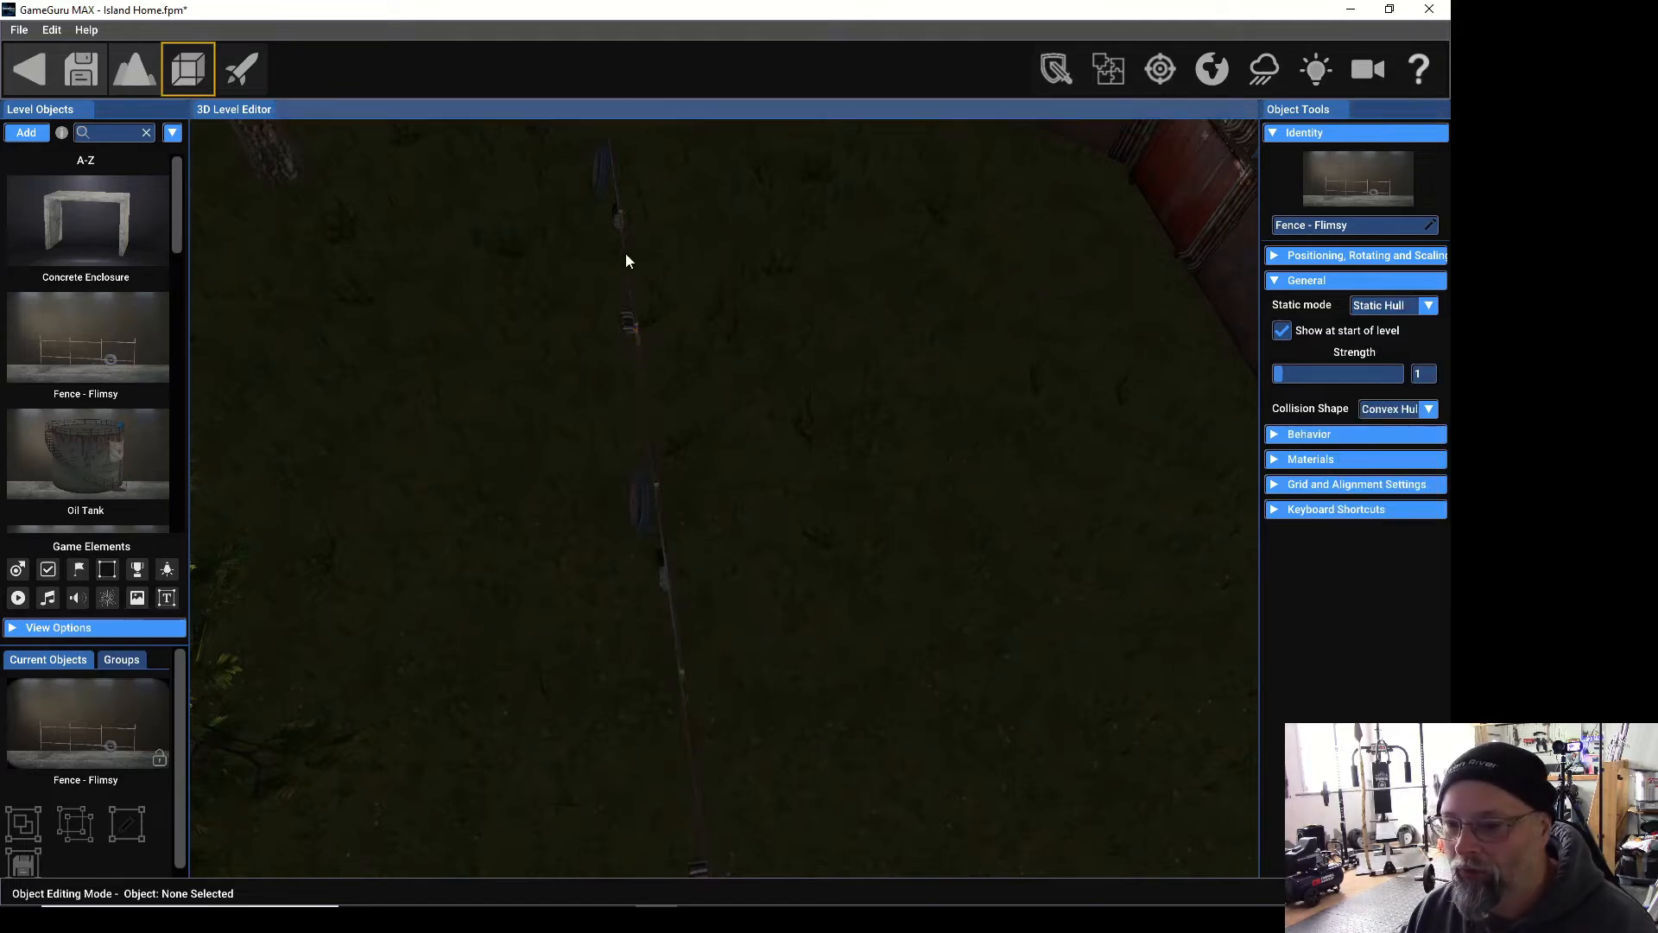
{"action": "left_click", "coordinate": [1431, 411]}
{"action": "left_click", "coordinate": [1348, 427]}
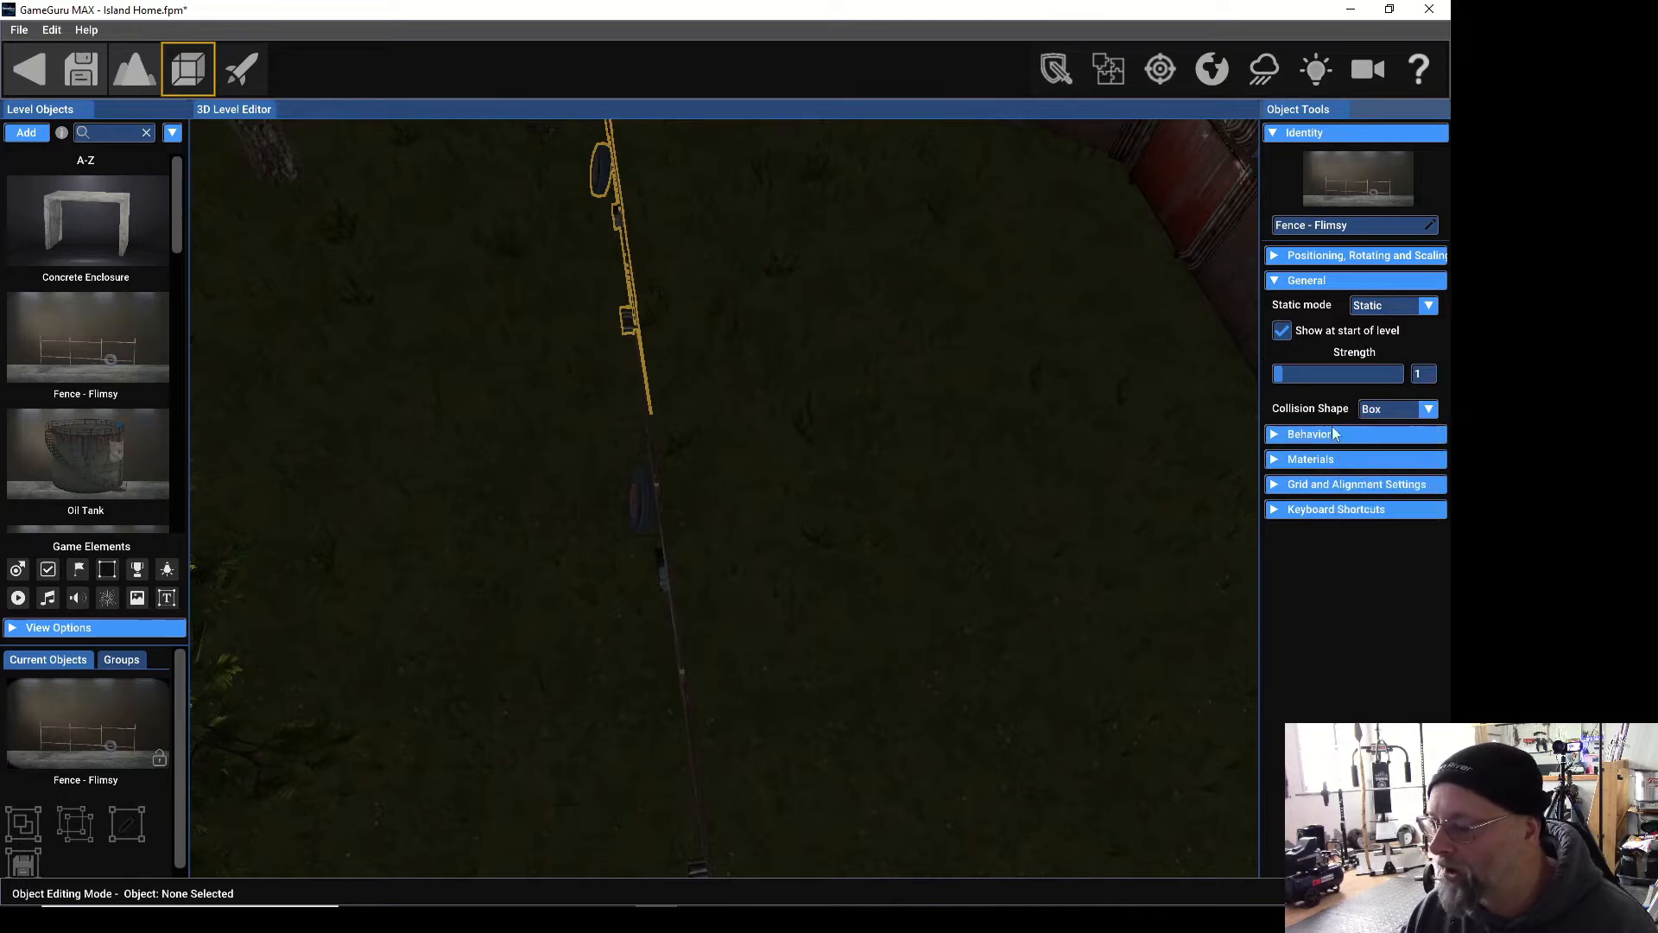
Set the collision shape of the two Fence - Flimsy sections angling from the tree-covered corner towards the red building to Box.
{"action": "right_click_drag", "start_coordinate": [899, 313], "coordinate": [890, 220]}
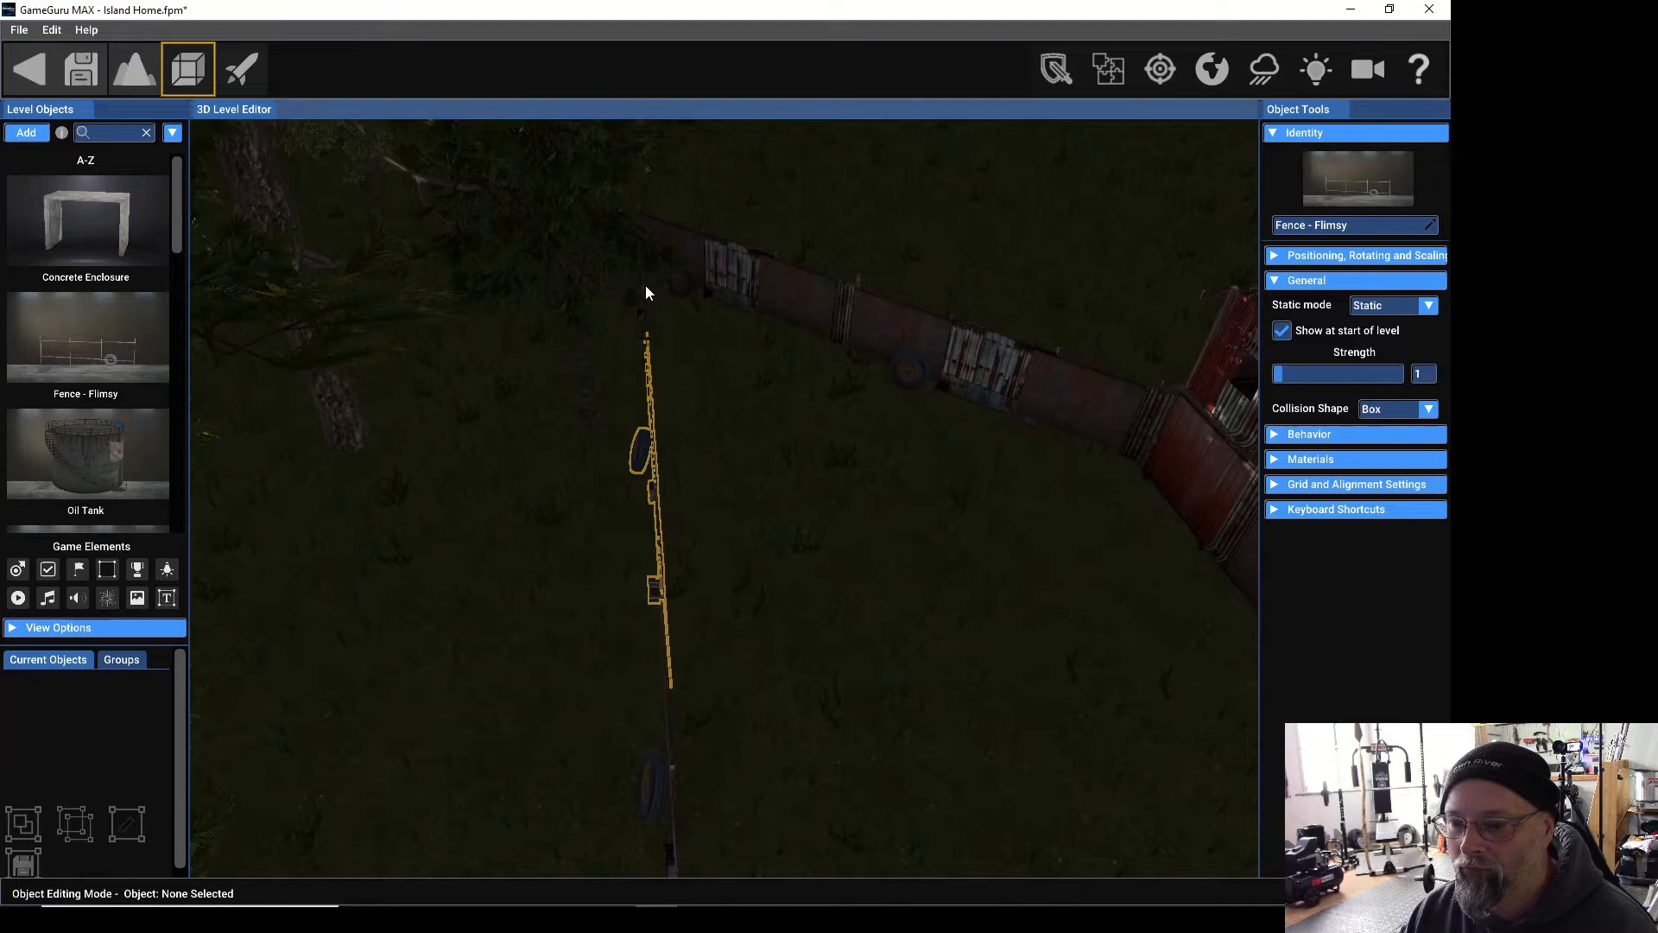
{"action": "left_click", "coordinate": [745, 262]}
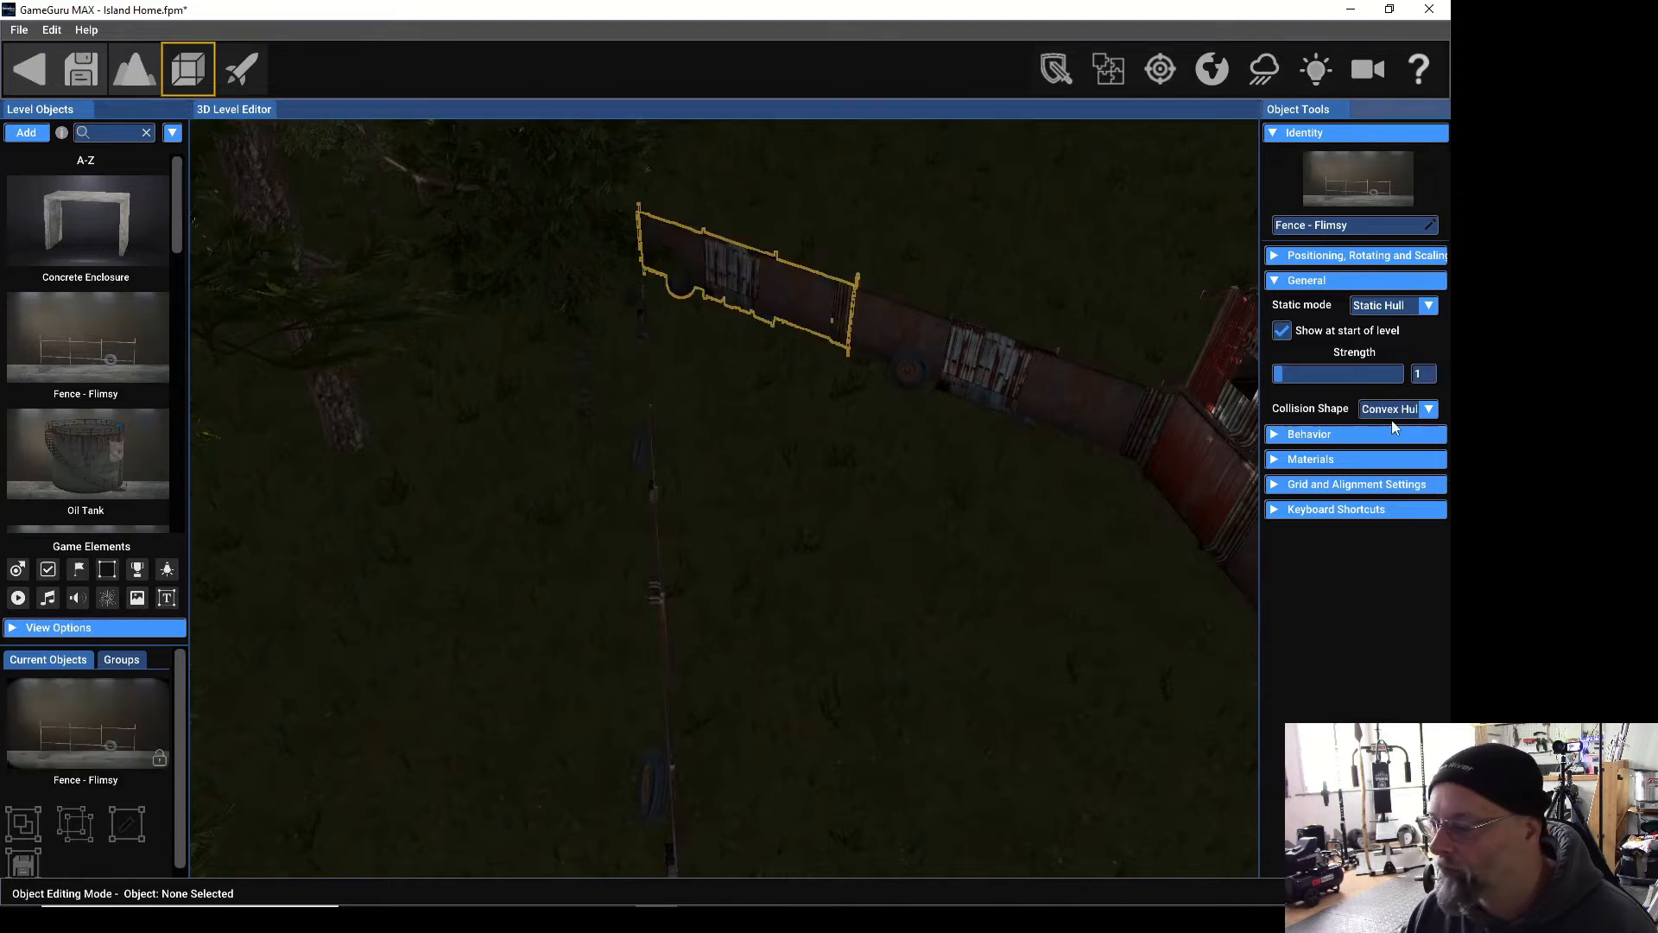
{"action": "left_click", "coordinate": [1424, 412]}
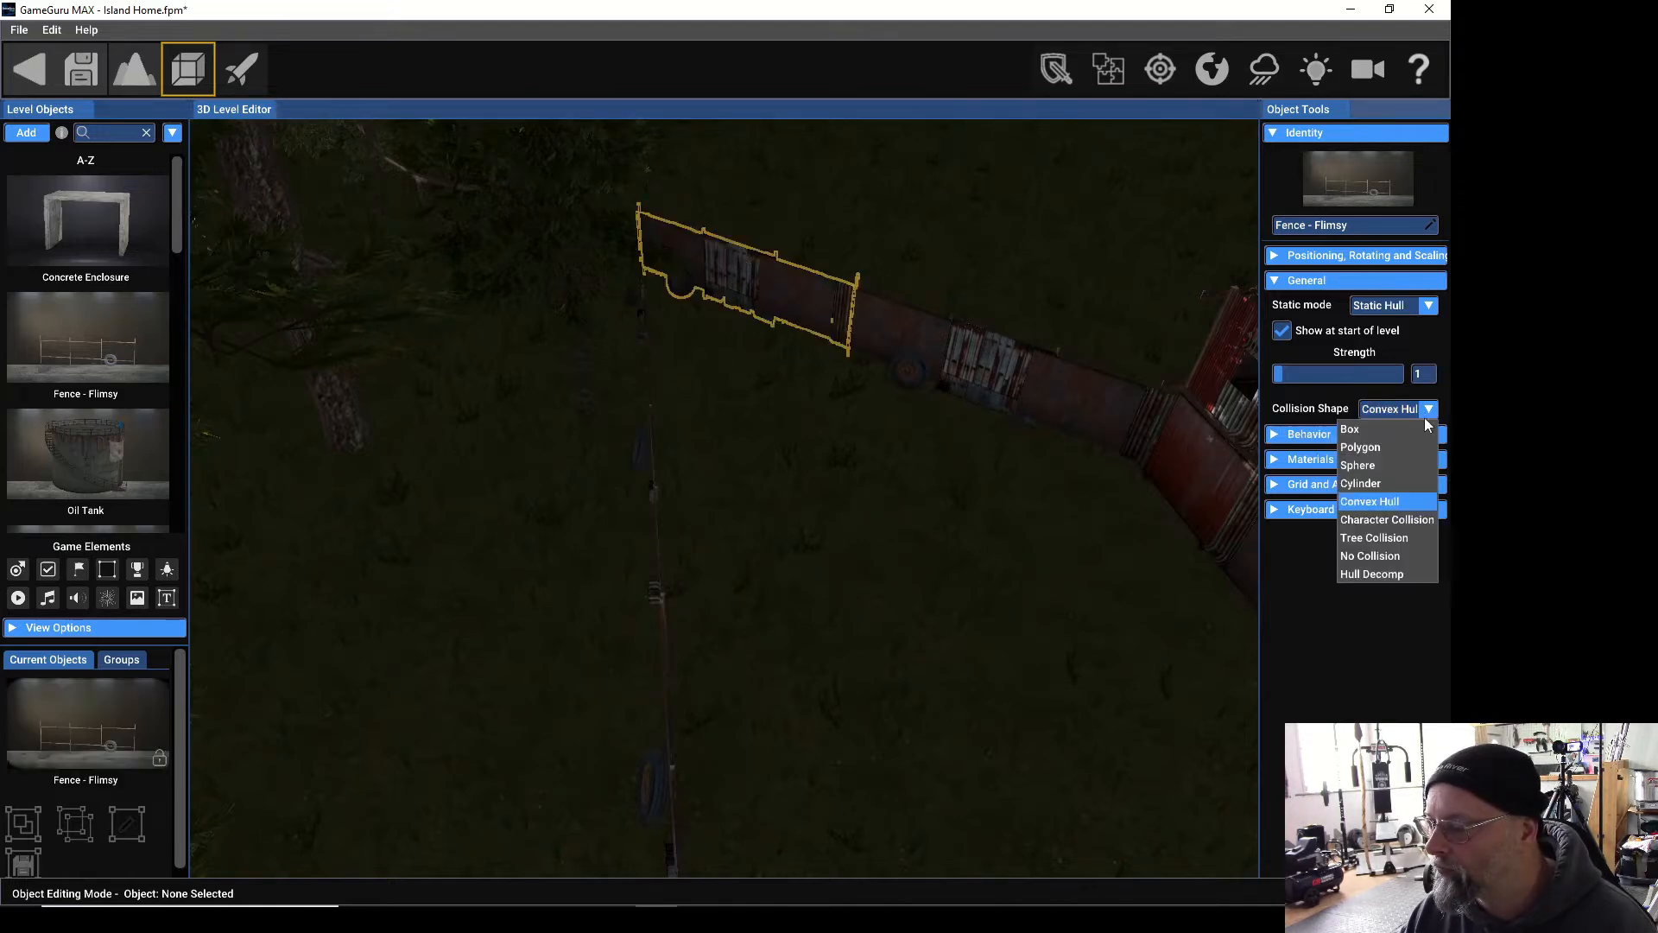
{"action": "left_click", "coordinate": [1358, 429]}
{"action": "left_click", "coordinate": [1106, 415]}
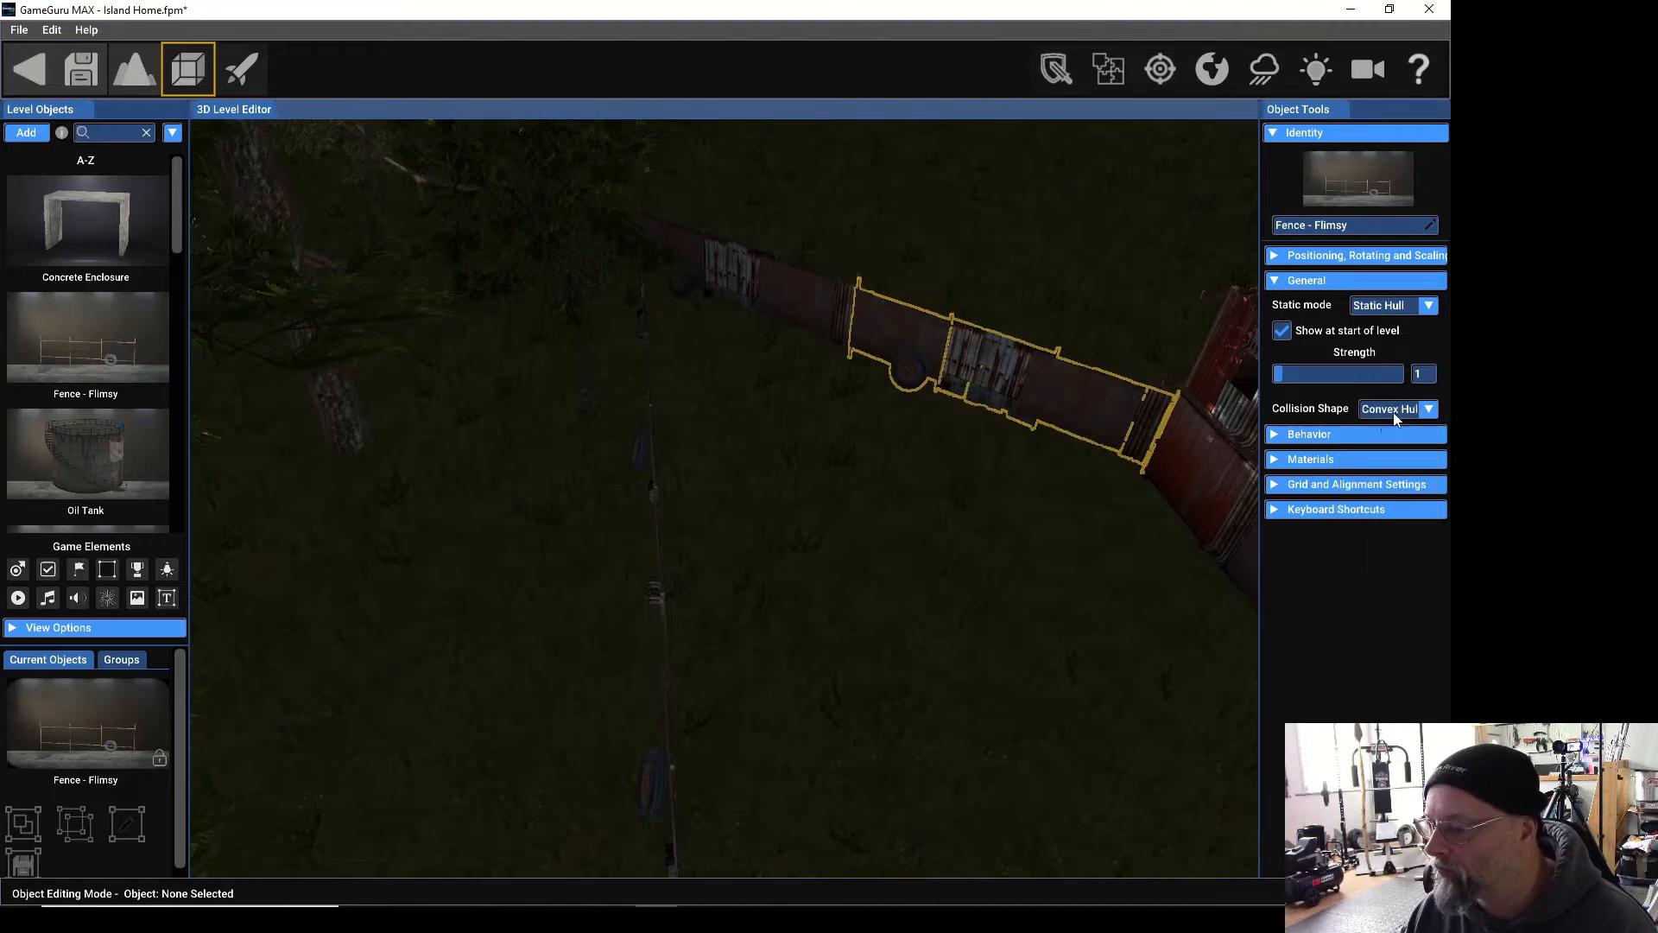
{"action": "left_click", "coordinate": [1427, 410]}
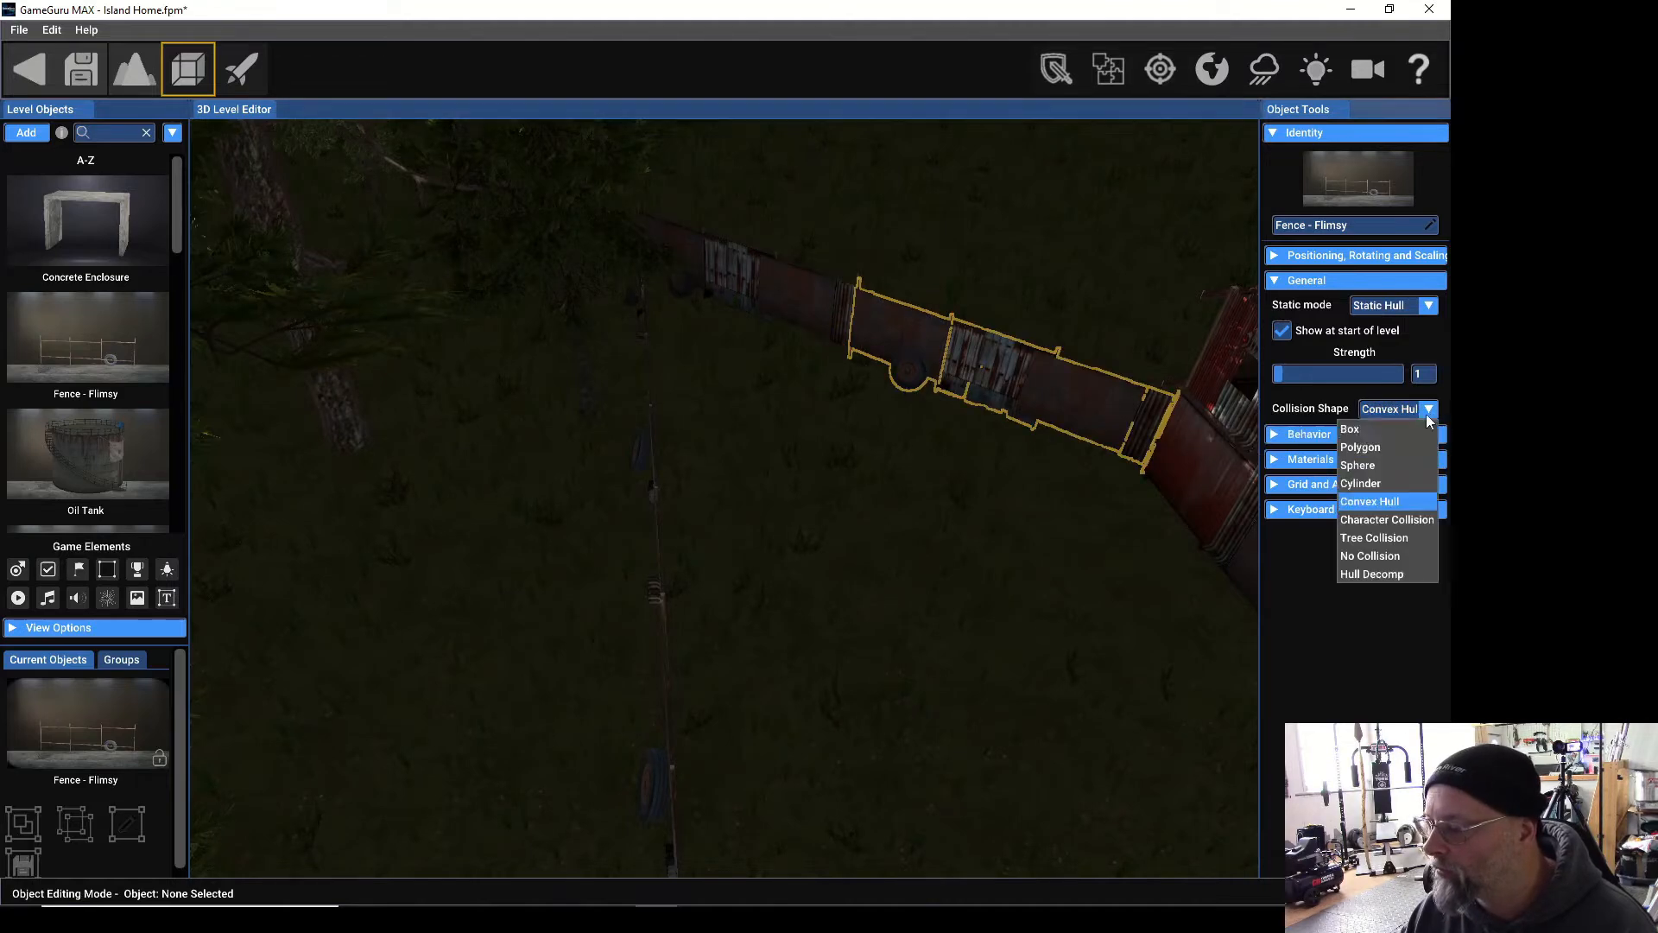
{"action": "left_click", "coordinate": [1357, 436]}
Set the collision shape of the straight run's last Fence - Flimsy section, next to the corner, to Box.
{"action": "key", "text": "w"}
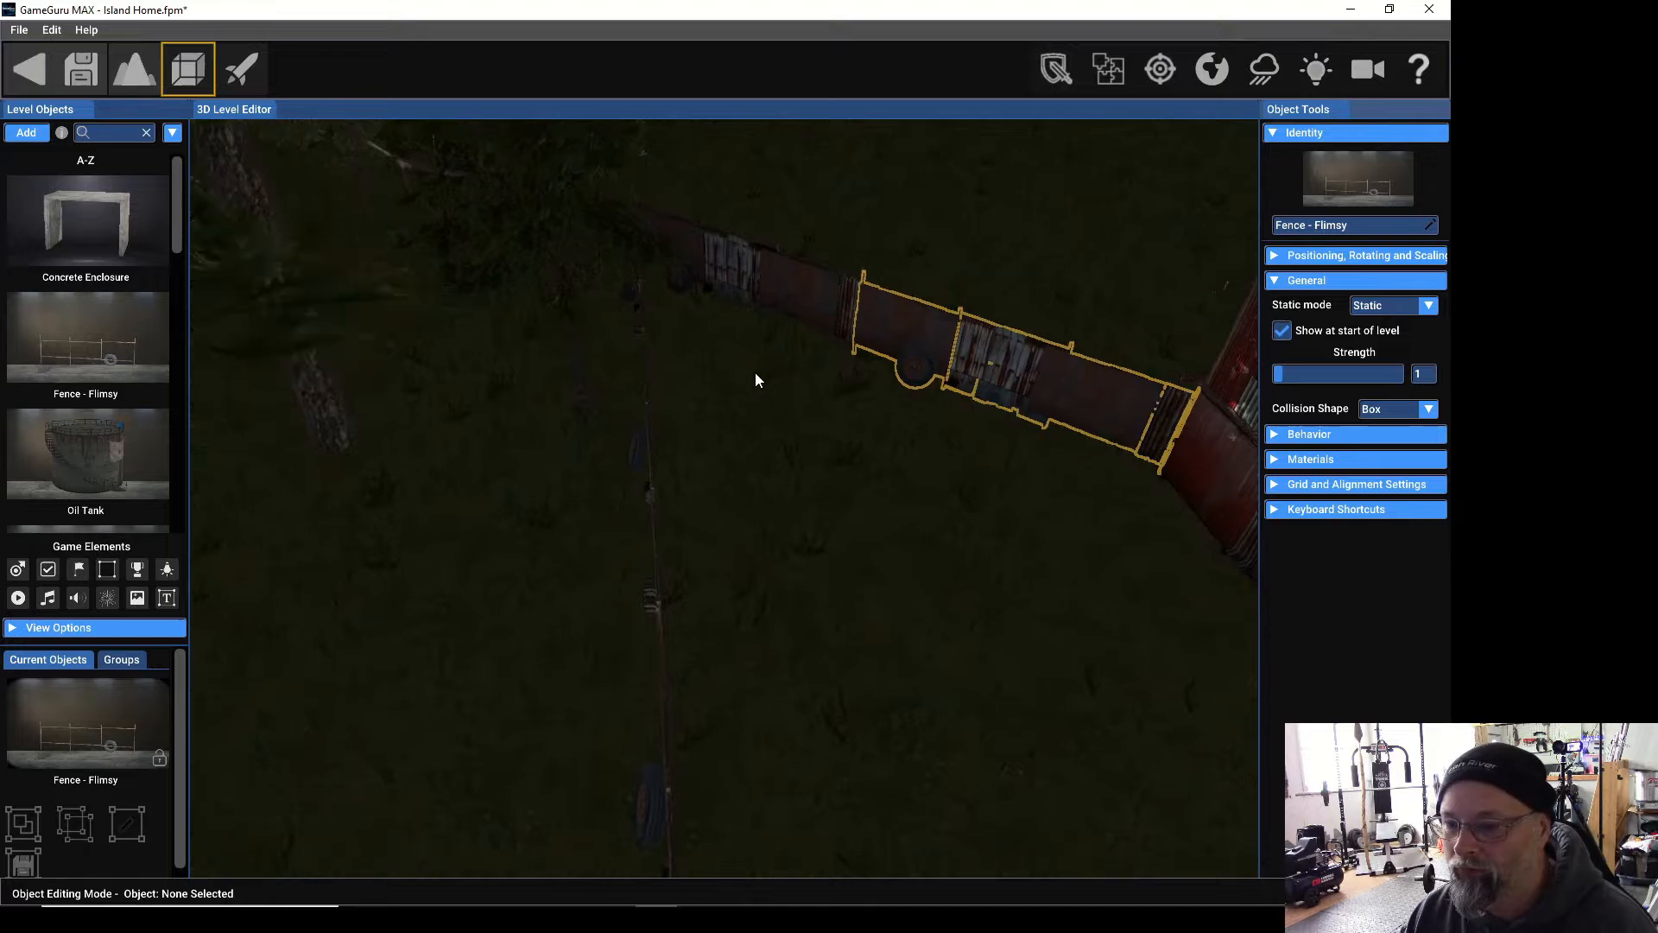
{"action": "left_click", "coordinate": [592, 185]}
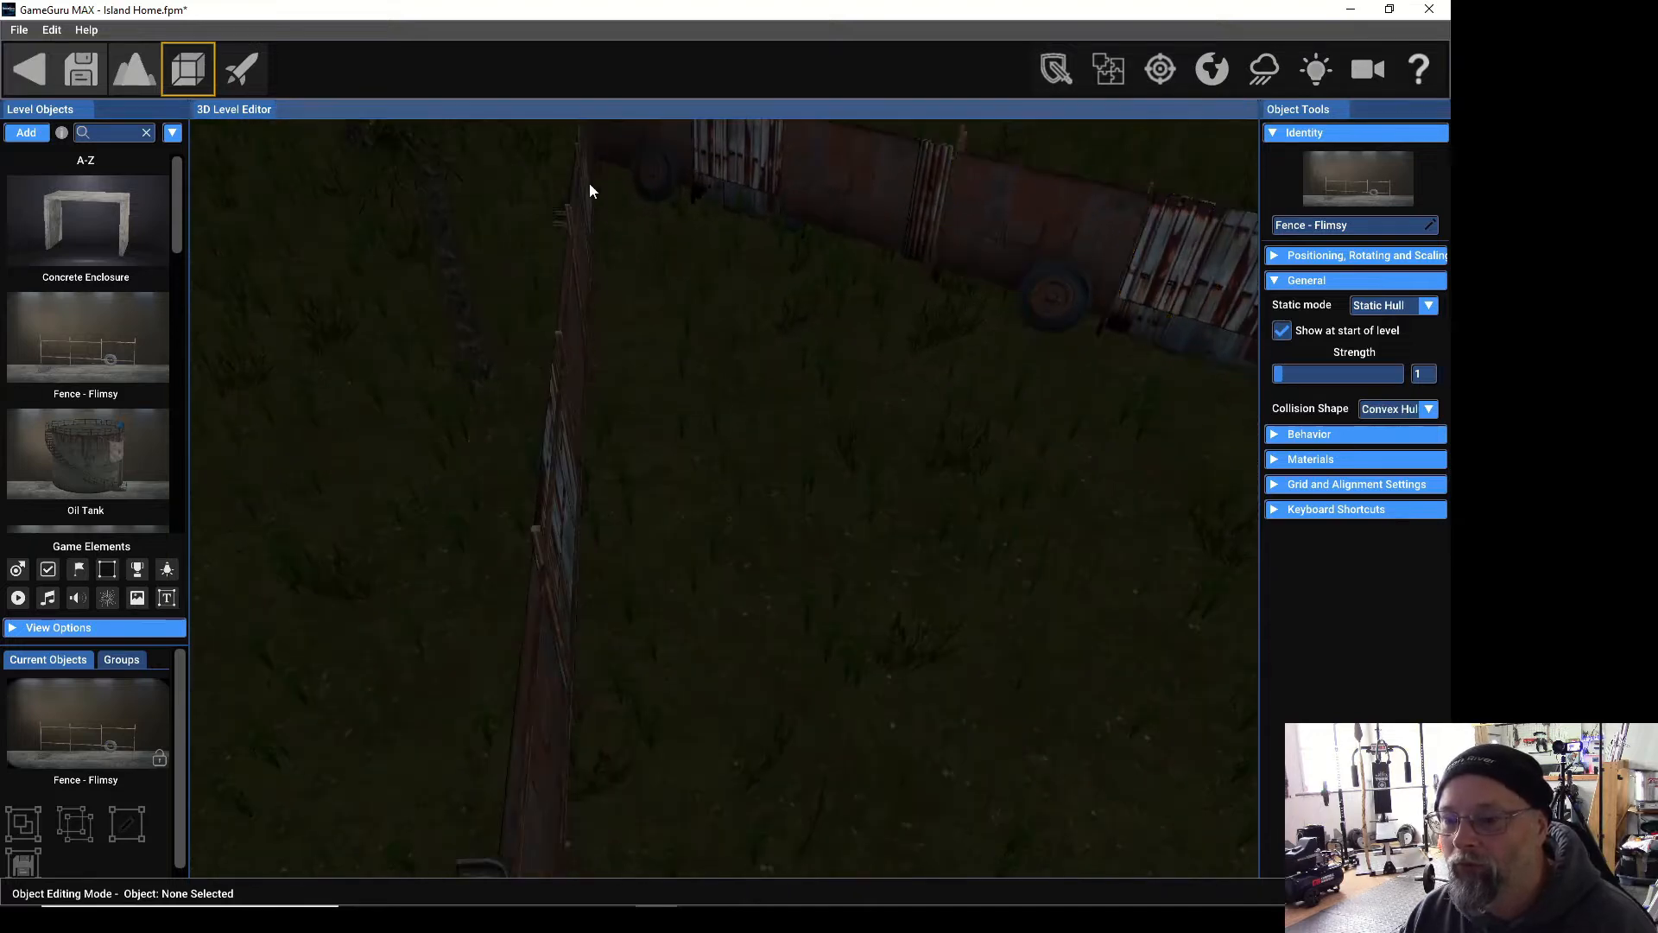
{"action": "left_click", "coordinate": [1427, 410]}
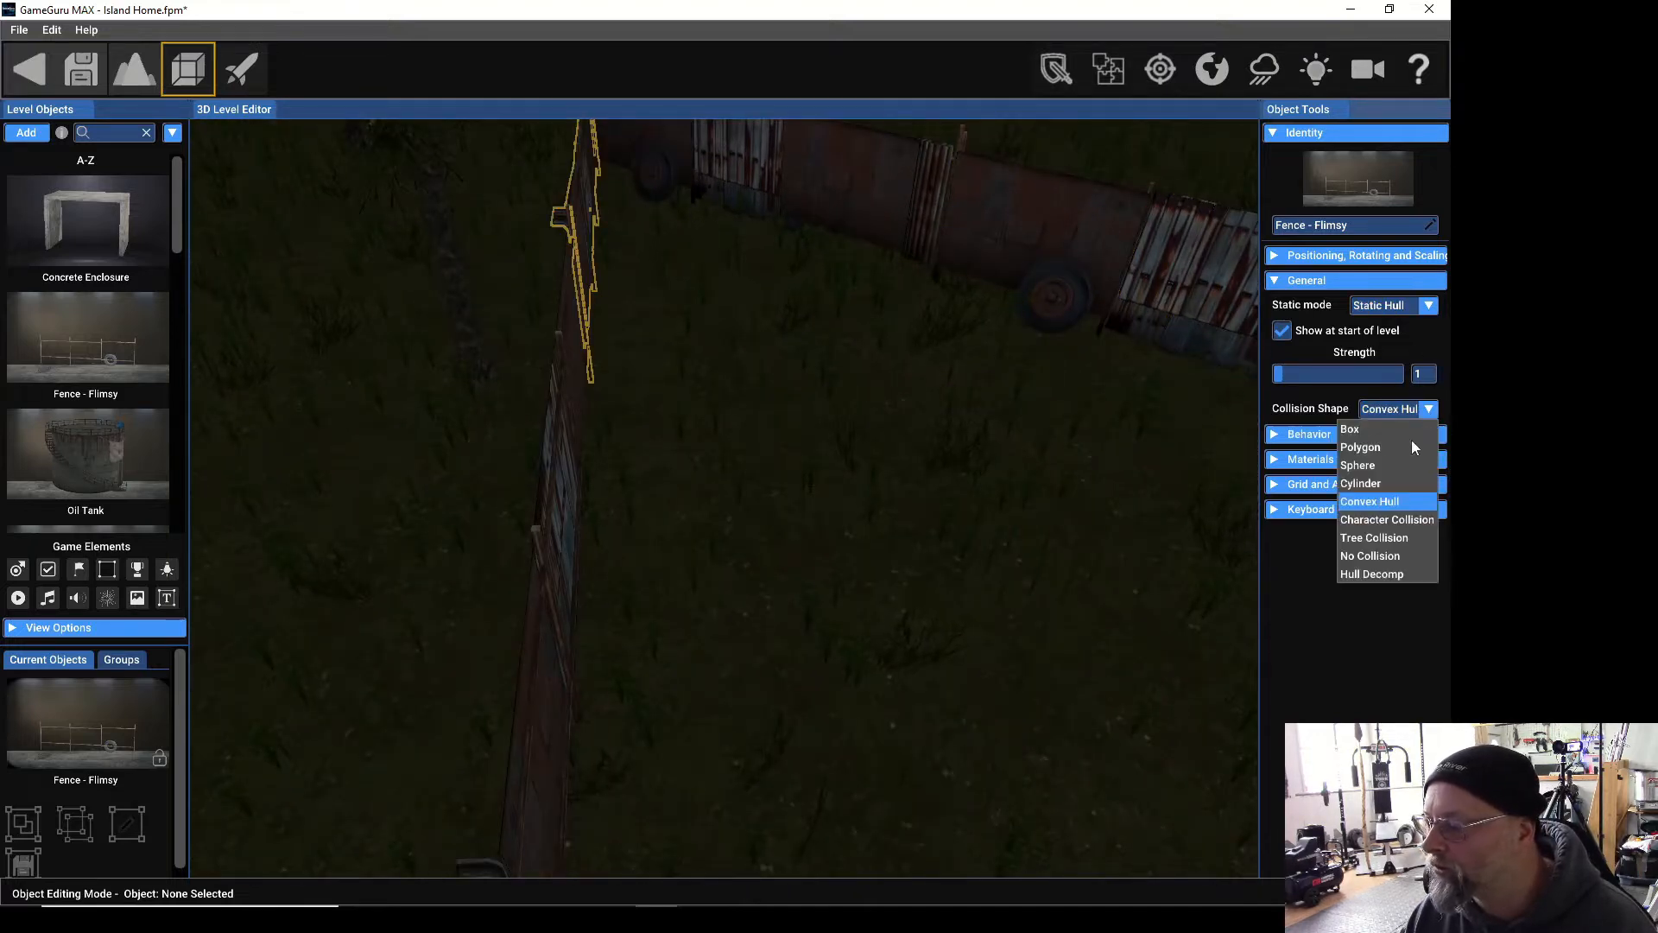
{"action": "left_click", "coordinate": [1353, 428]}
Select the Rusted Structure - Small Hut outside the fenced yard and check its collision shape.
{"action": "right_click_drag", "start_coordinate": [805, 413], "coordinate": [657, 367]}
{"action": "right_click_drag", "start_coordinate": [898, 320], "coordinate": [1028, 808]}
{"action": "left_click", "coordinate": [942, 818]}
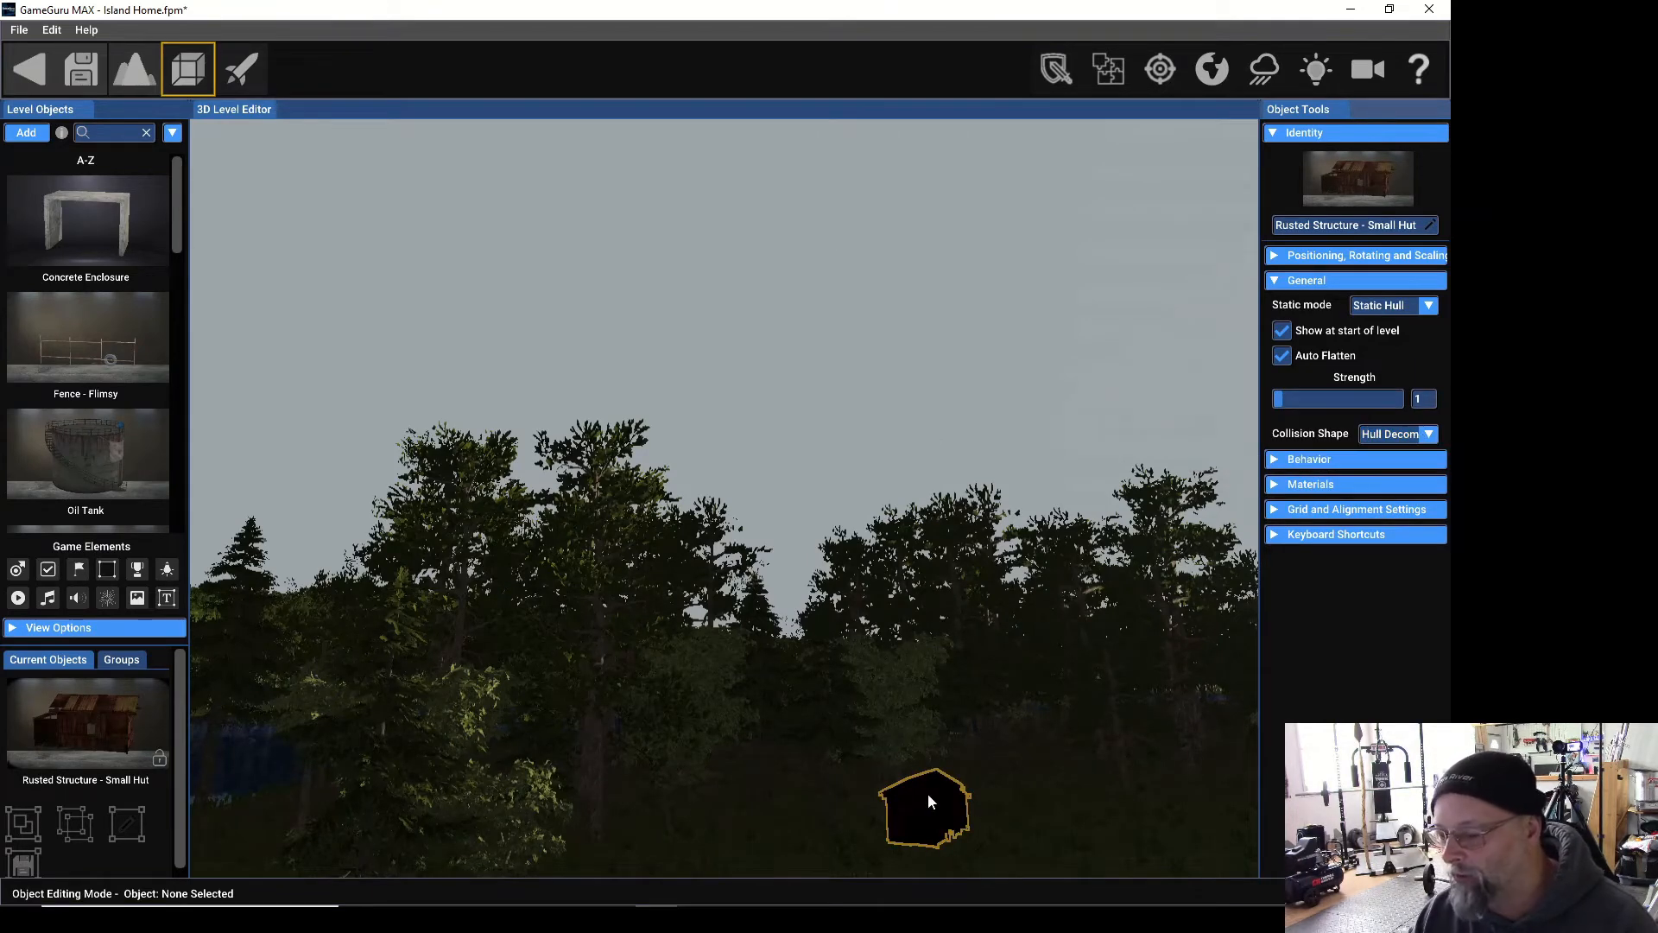
{"action": "right_click_drag", "start_coordinate": [1065, 837], "coordinate": [987, 808]}
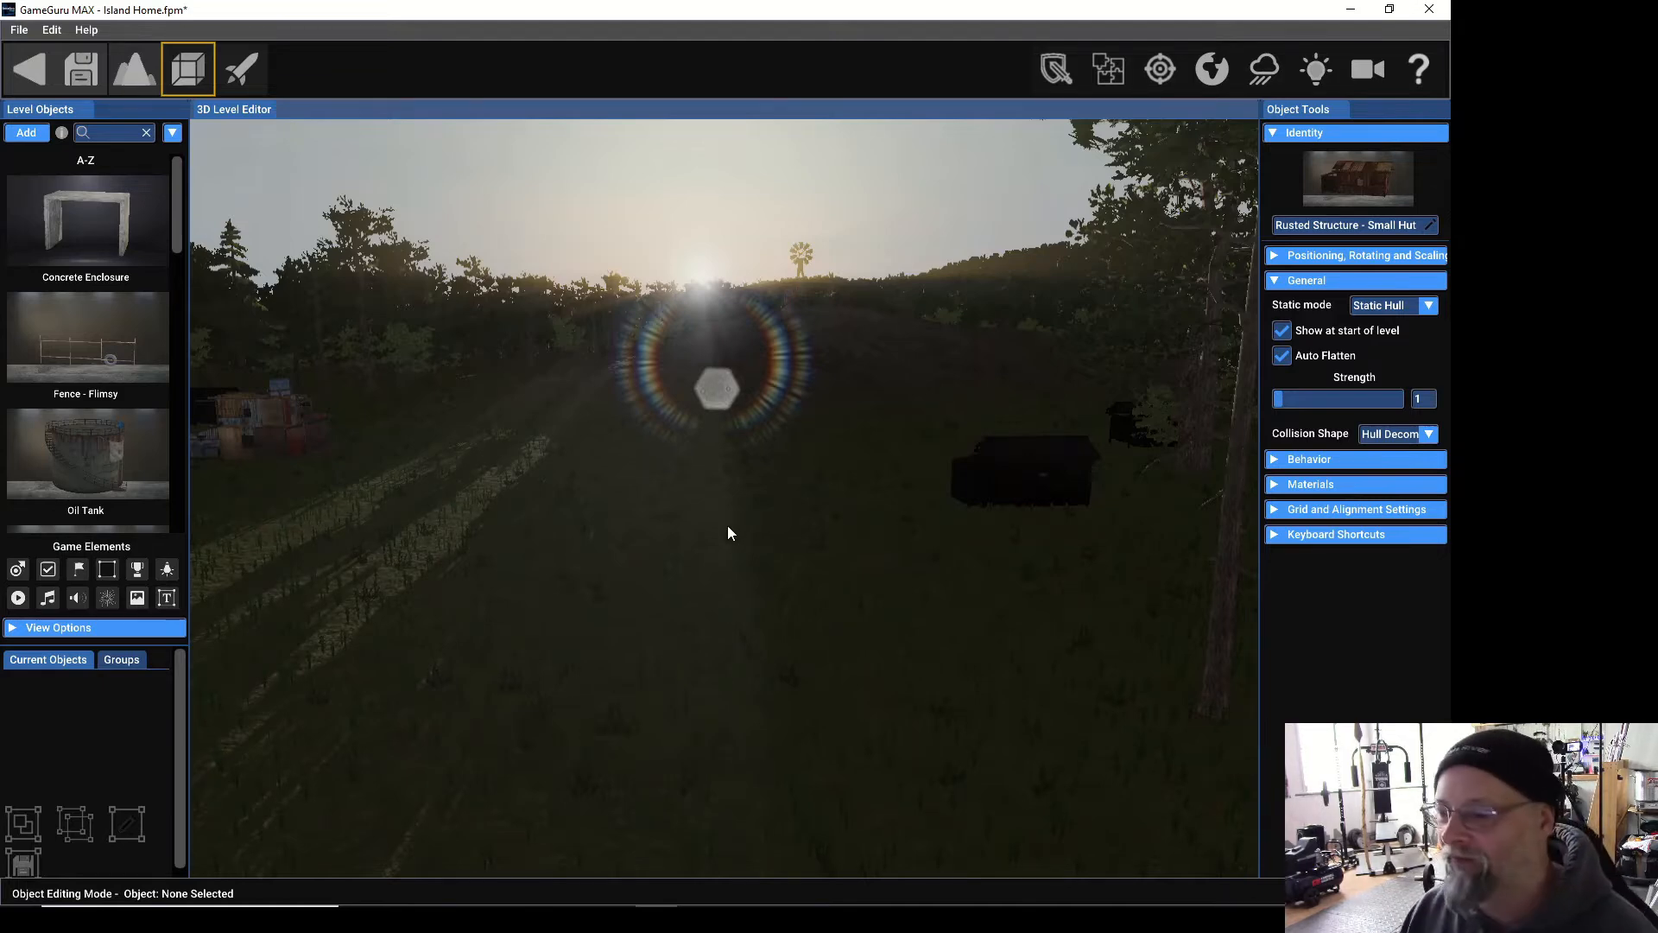
Survey the huts and shacks placed around the dirt track and tree line from several sides.
{"action": "right_click_drag", "start_coordinate": [812, 527], "coordinate": [802, 450]}
{"action": "key", "text": "w"}
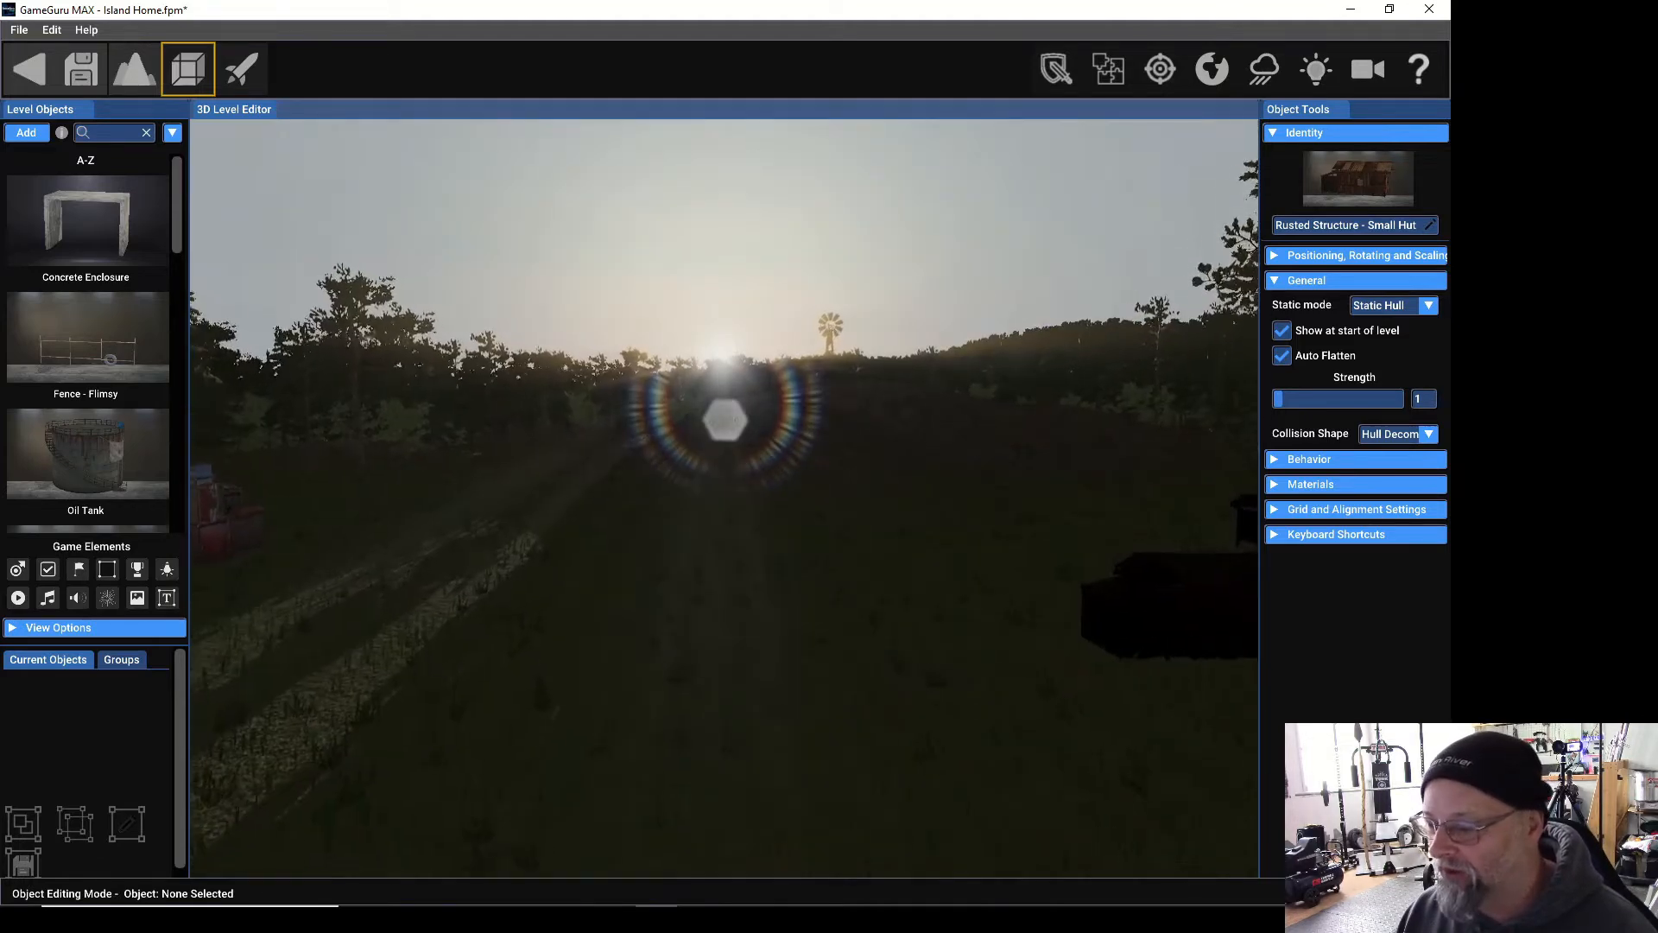
{"action": "key", "text": "w"}
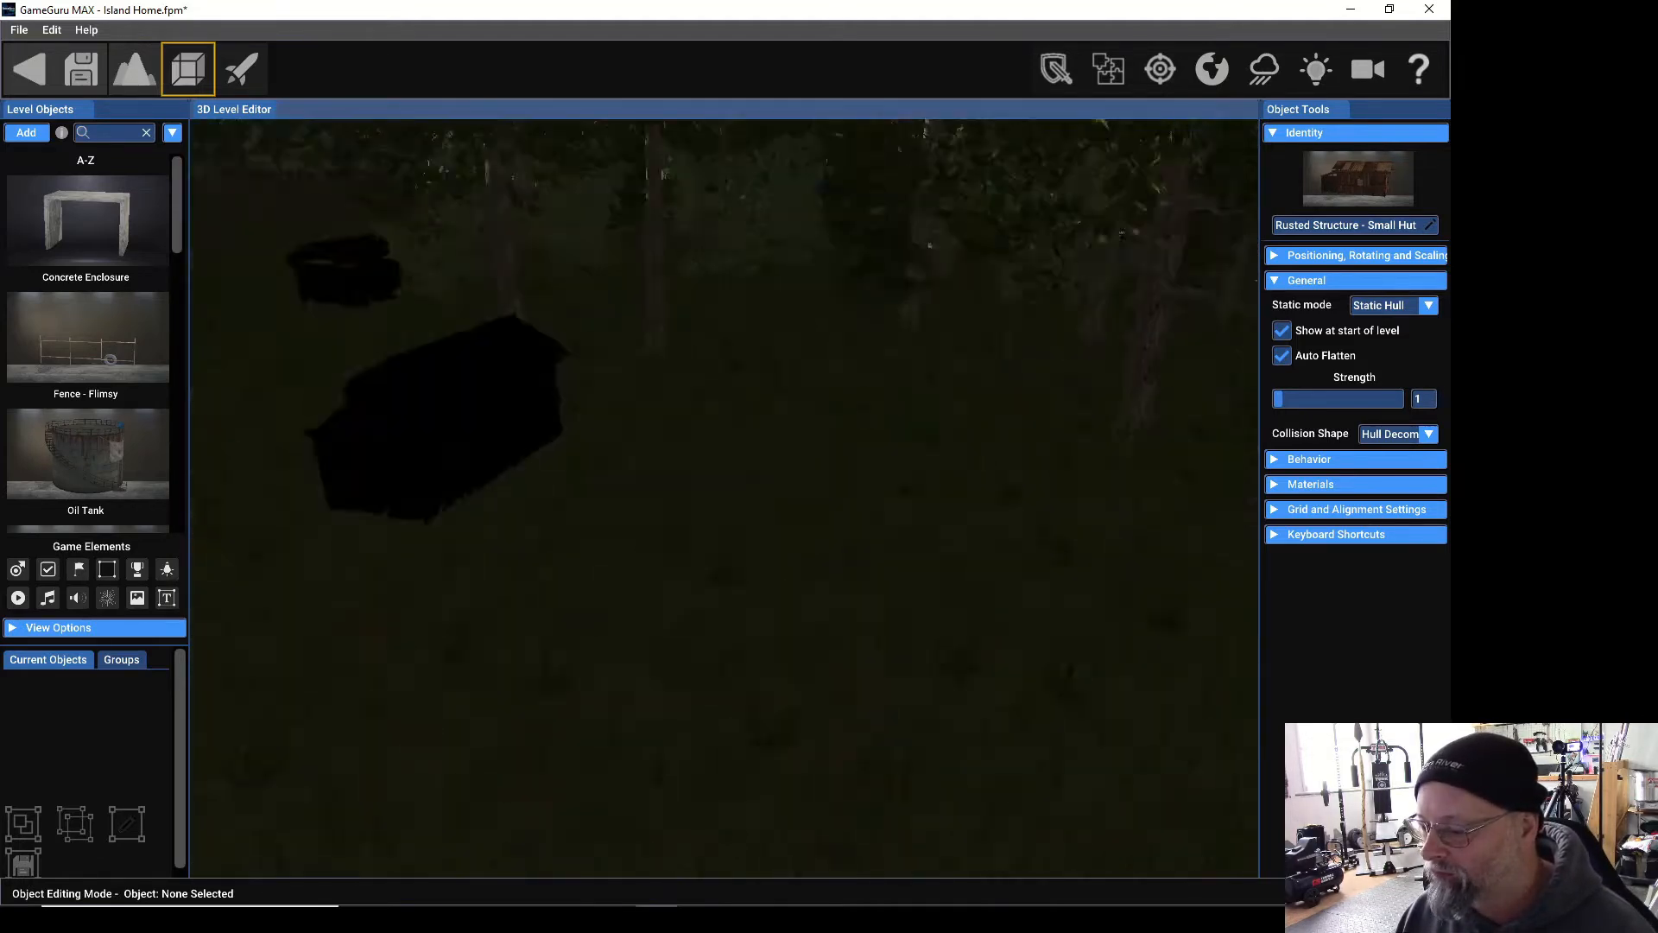
{"action": "key", "text": "w"}
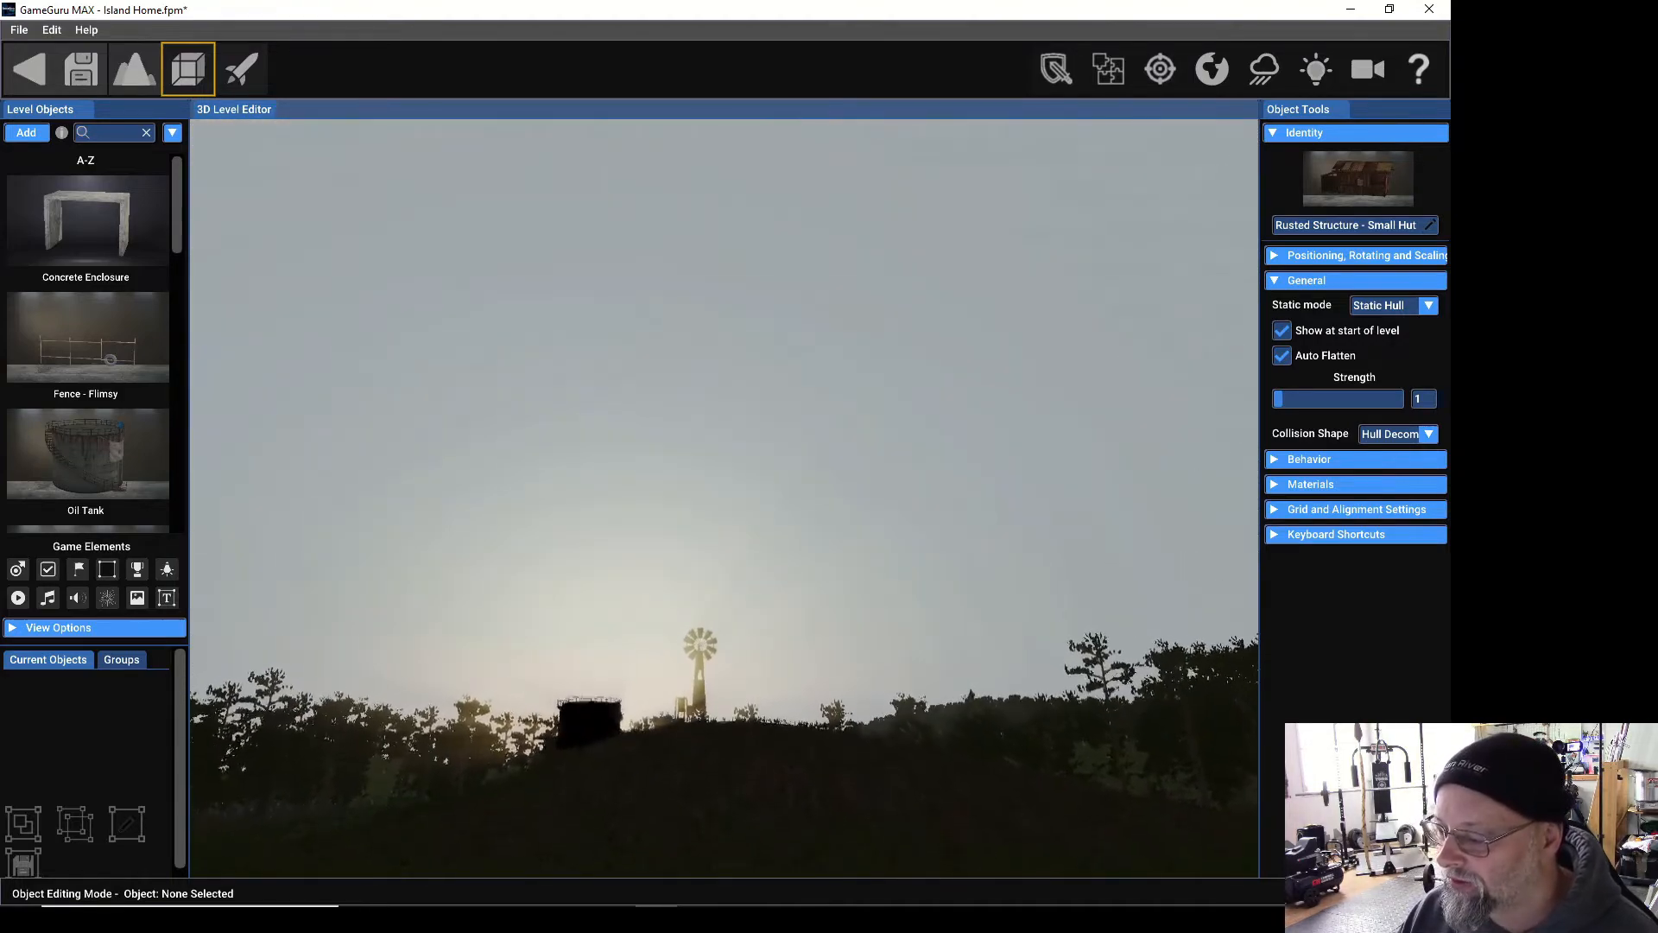
{"action": "key", "text": "w"}
{"action": "key", "text": "w"}
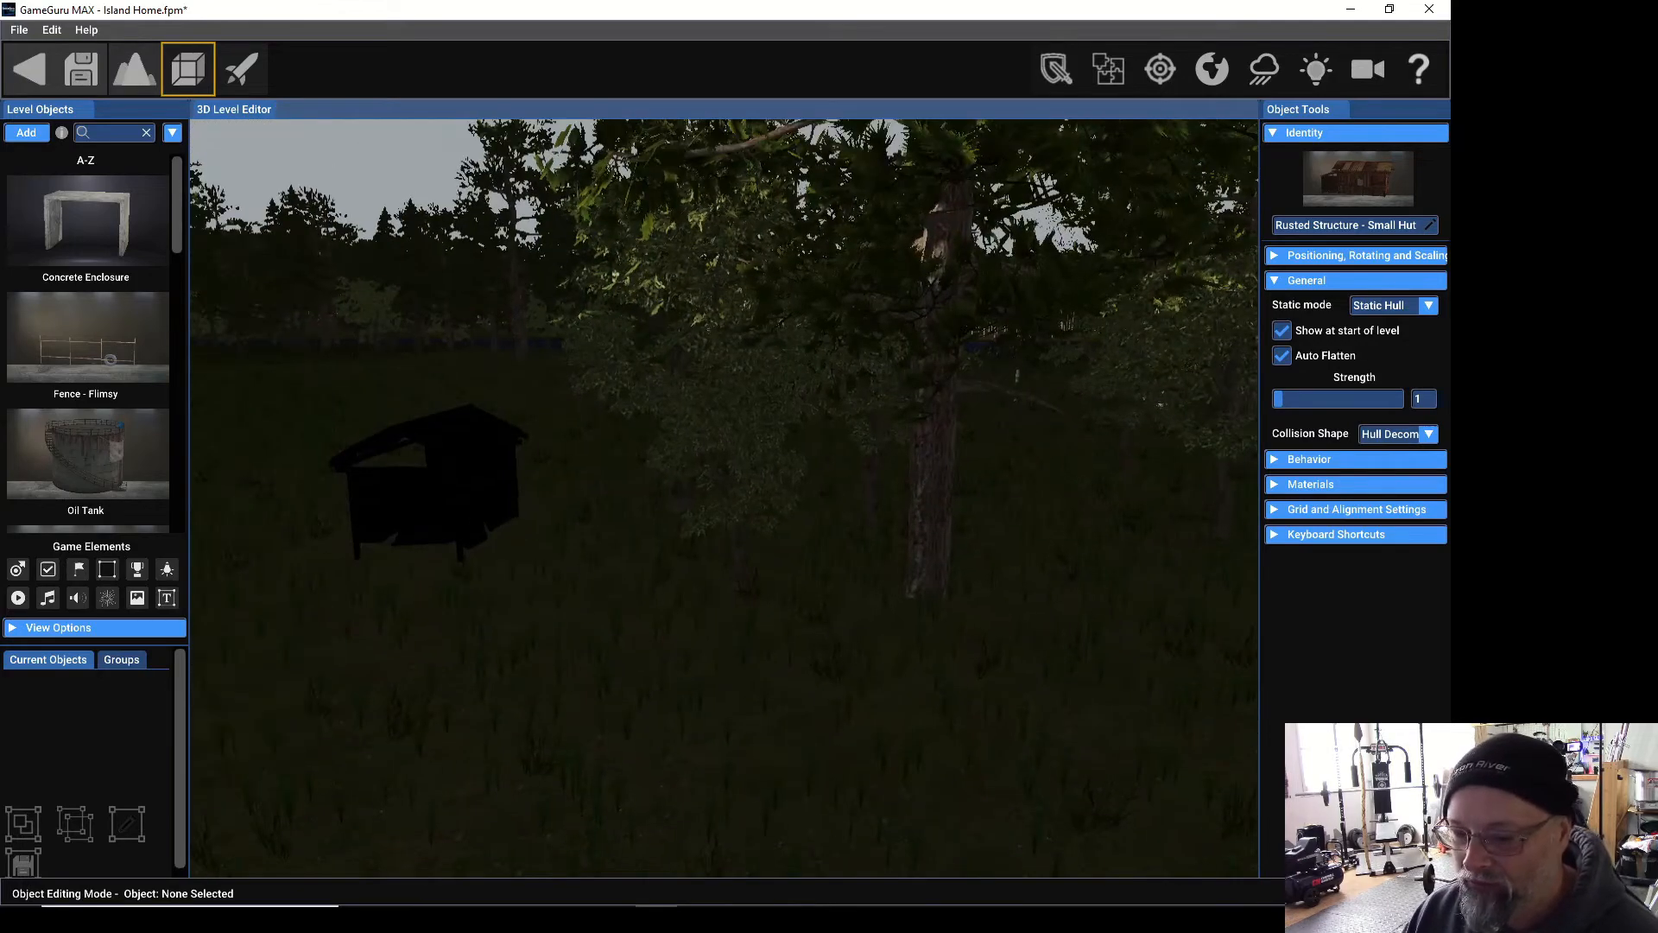
{"action": "key", "text": "w"}
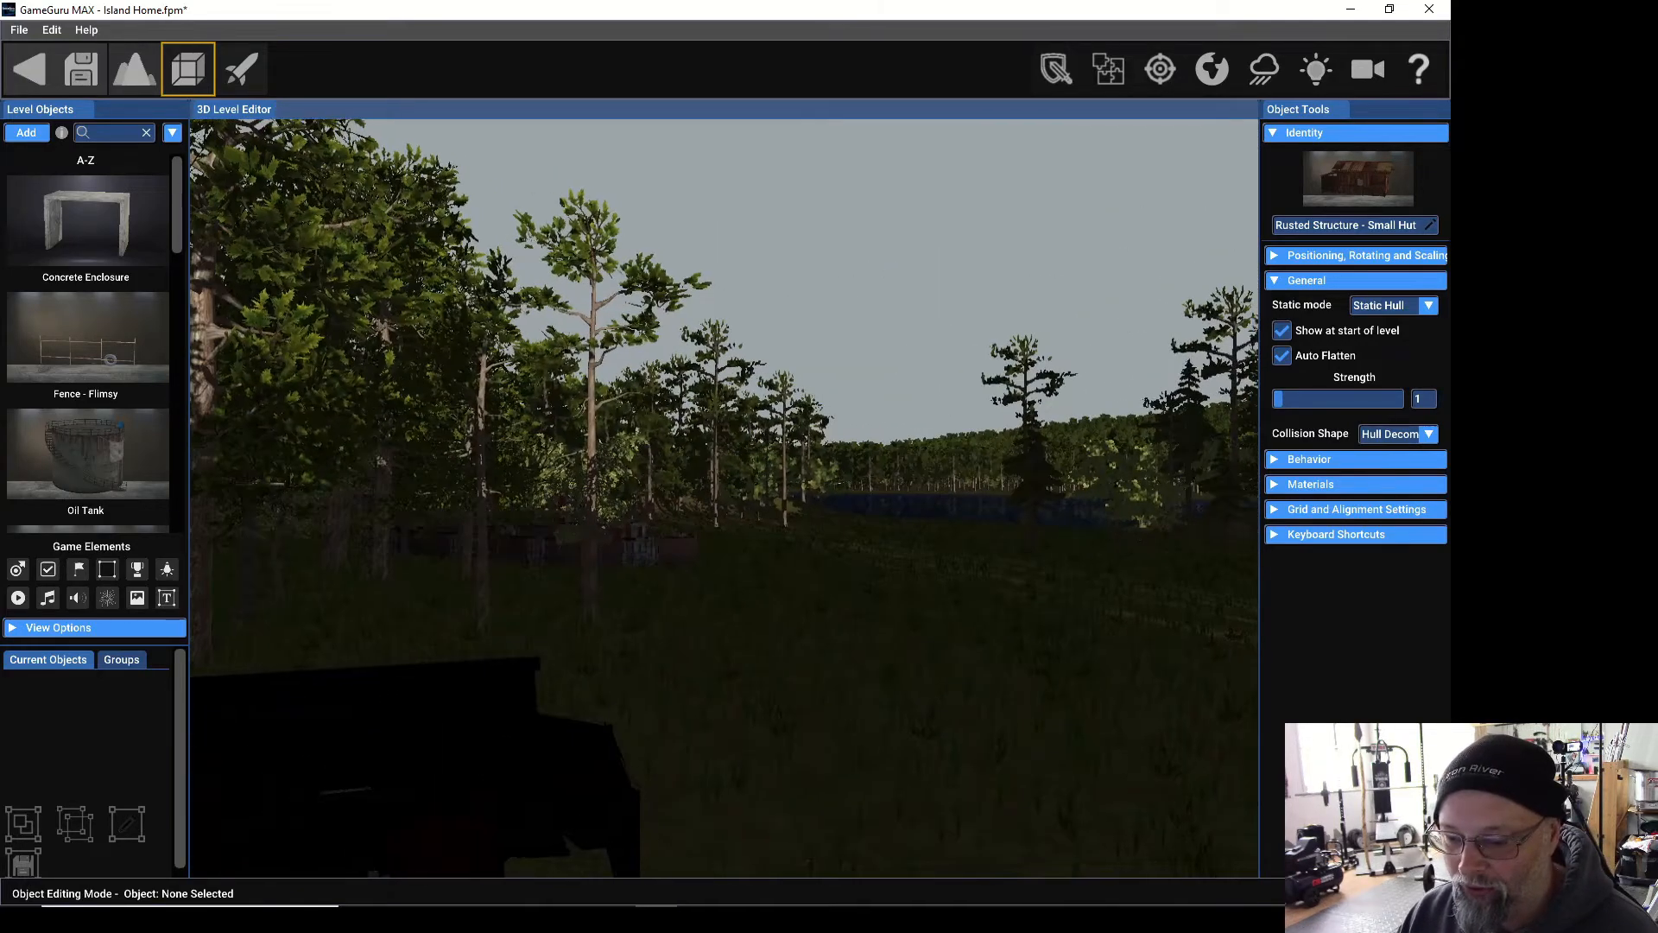
{"action": "right_click_drag", "start_coordinate": [819, 527], "coordinate": [818, 527]}
{"action": "right_click_drag", "start_coordinate": [998, 561], "coordinate": [1132, 552]}
{"action": "right_click_drag", "start_coordinate": [842, 605], "coordinate": [911, 583]}
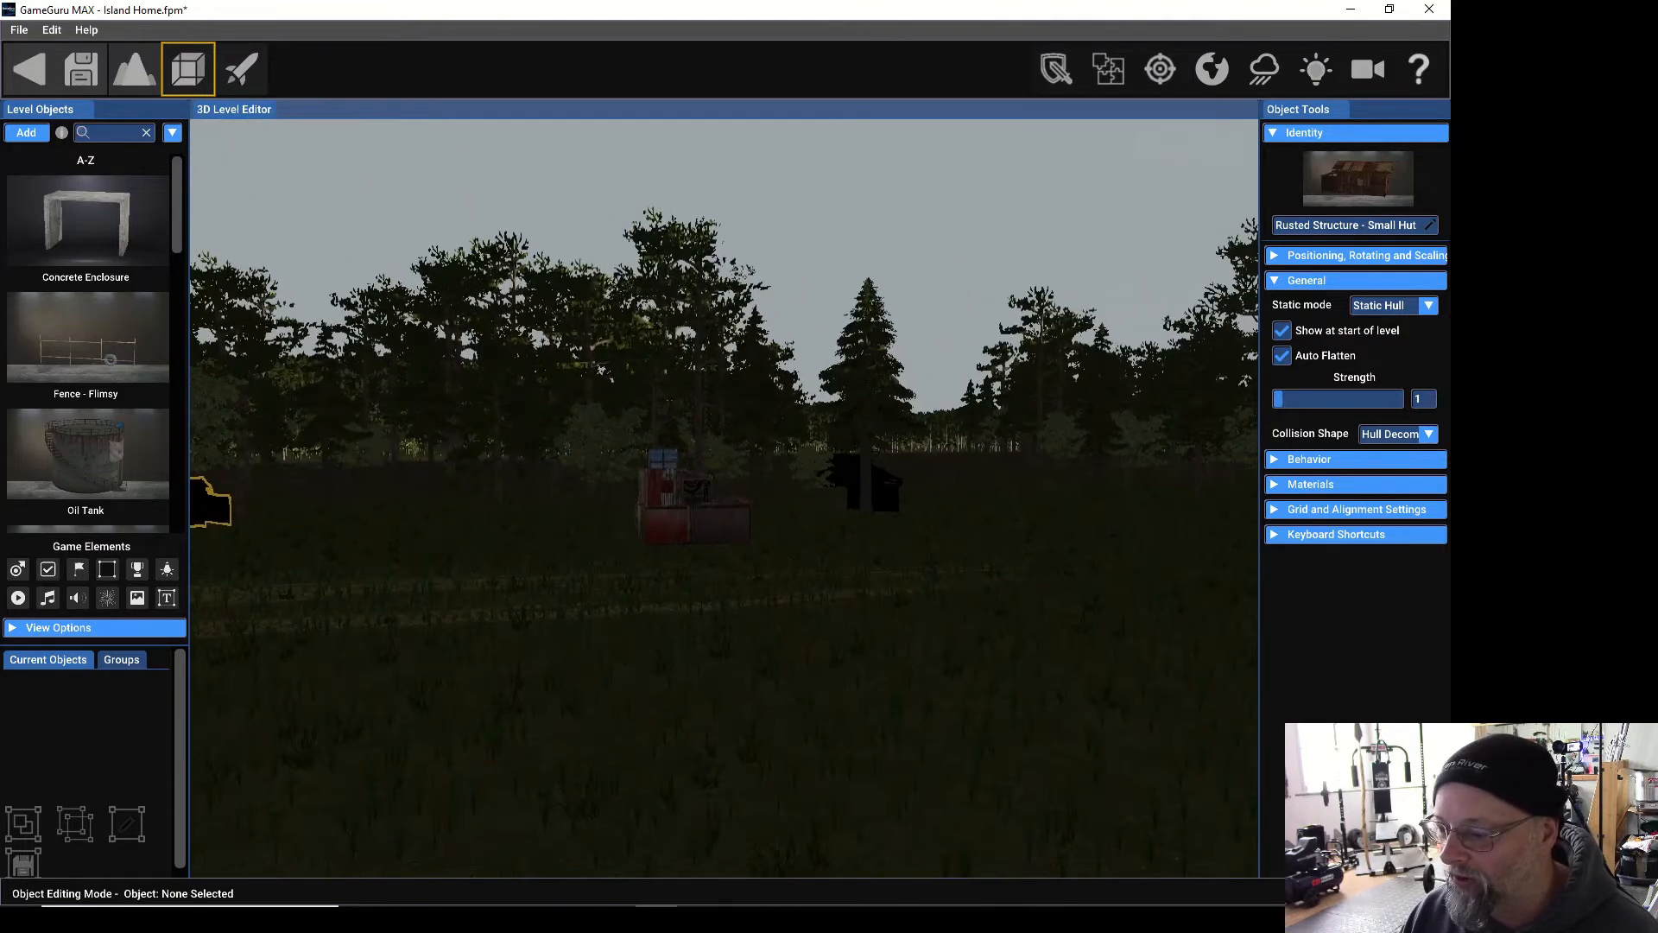
{"action": "key", "text": "w"}
{"action": "key", "text": "w"}
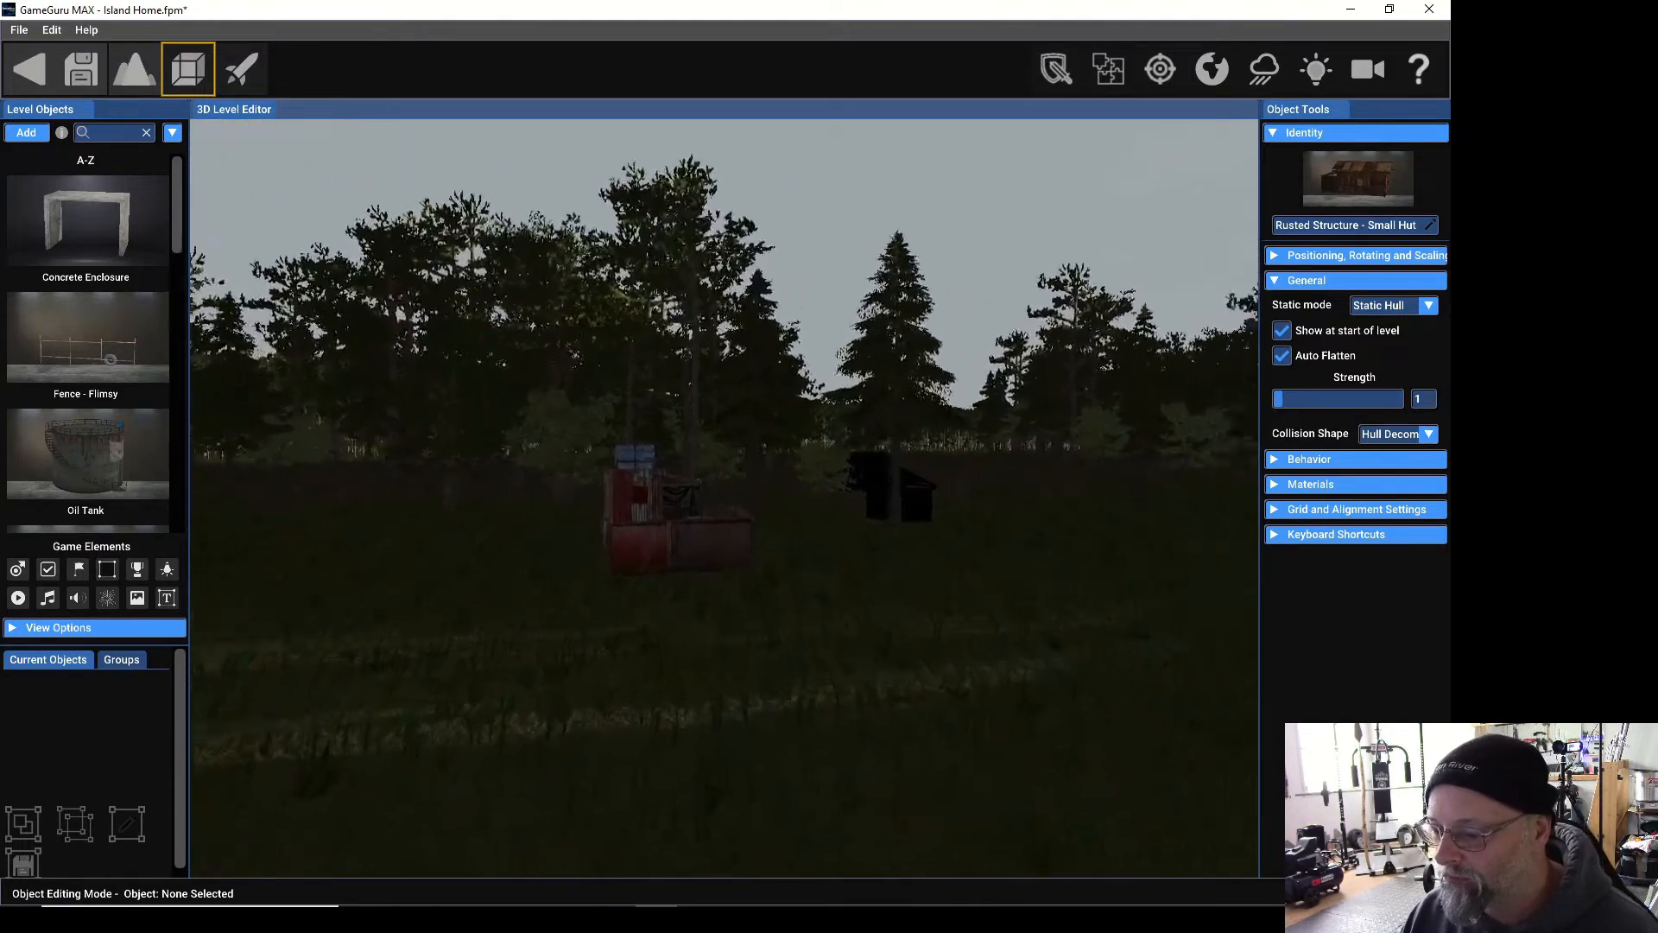
{"action": "key", "text": "w"}
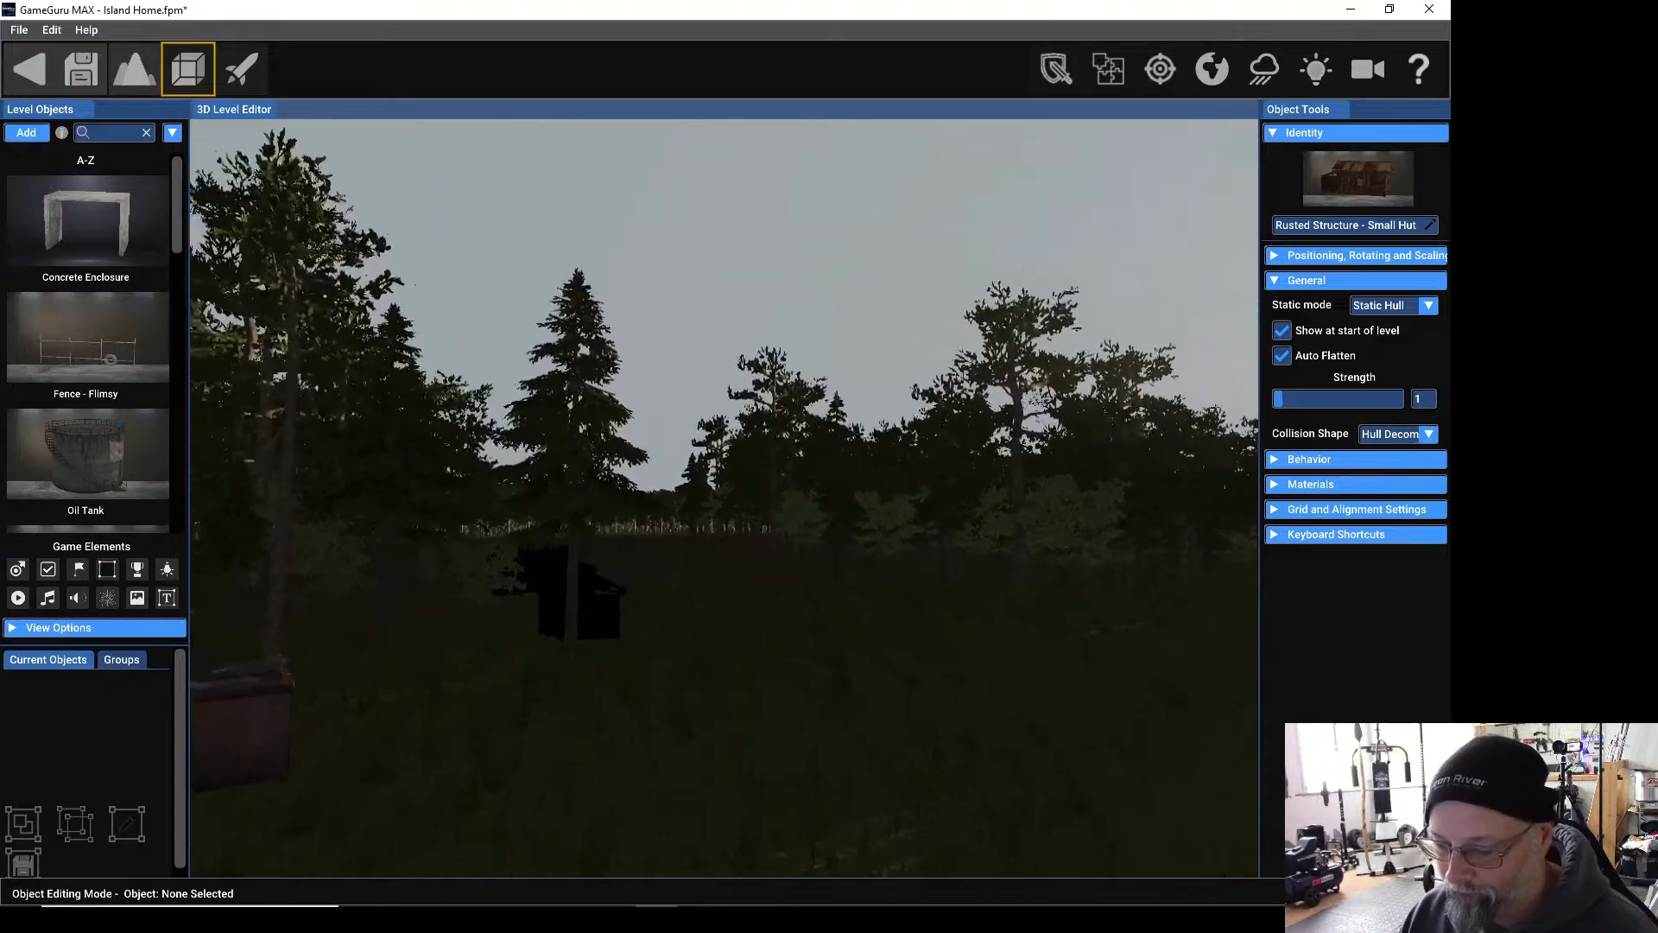
{"action": "key", "text": "w"}
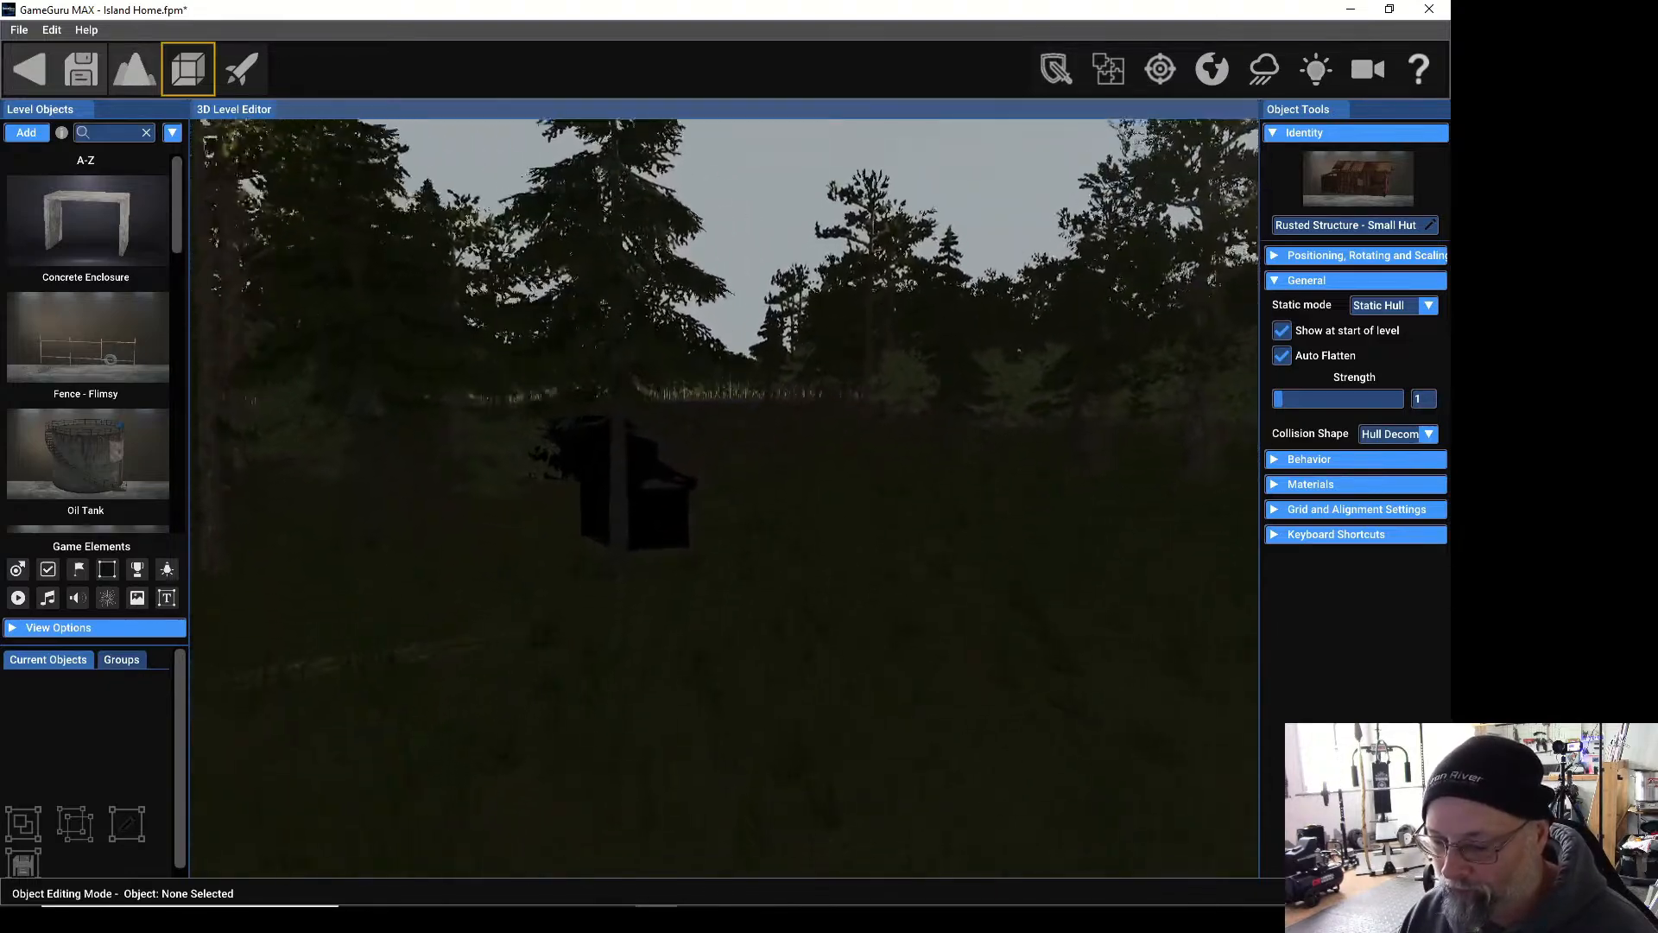
Add the Old Fence - Loose Tyres object from the Shanty-town fences beside the open side of the small rusted hut.
{"action": "key", "text": "w"}
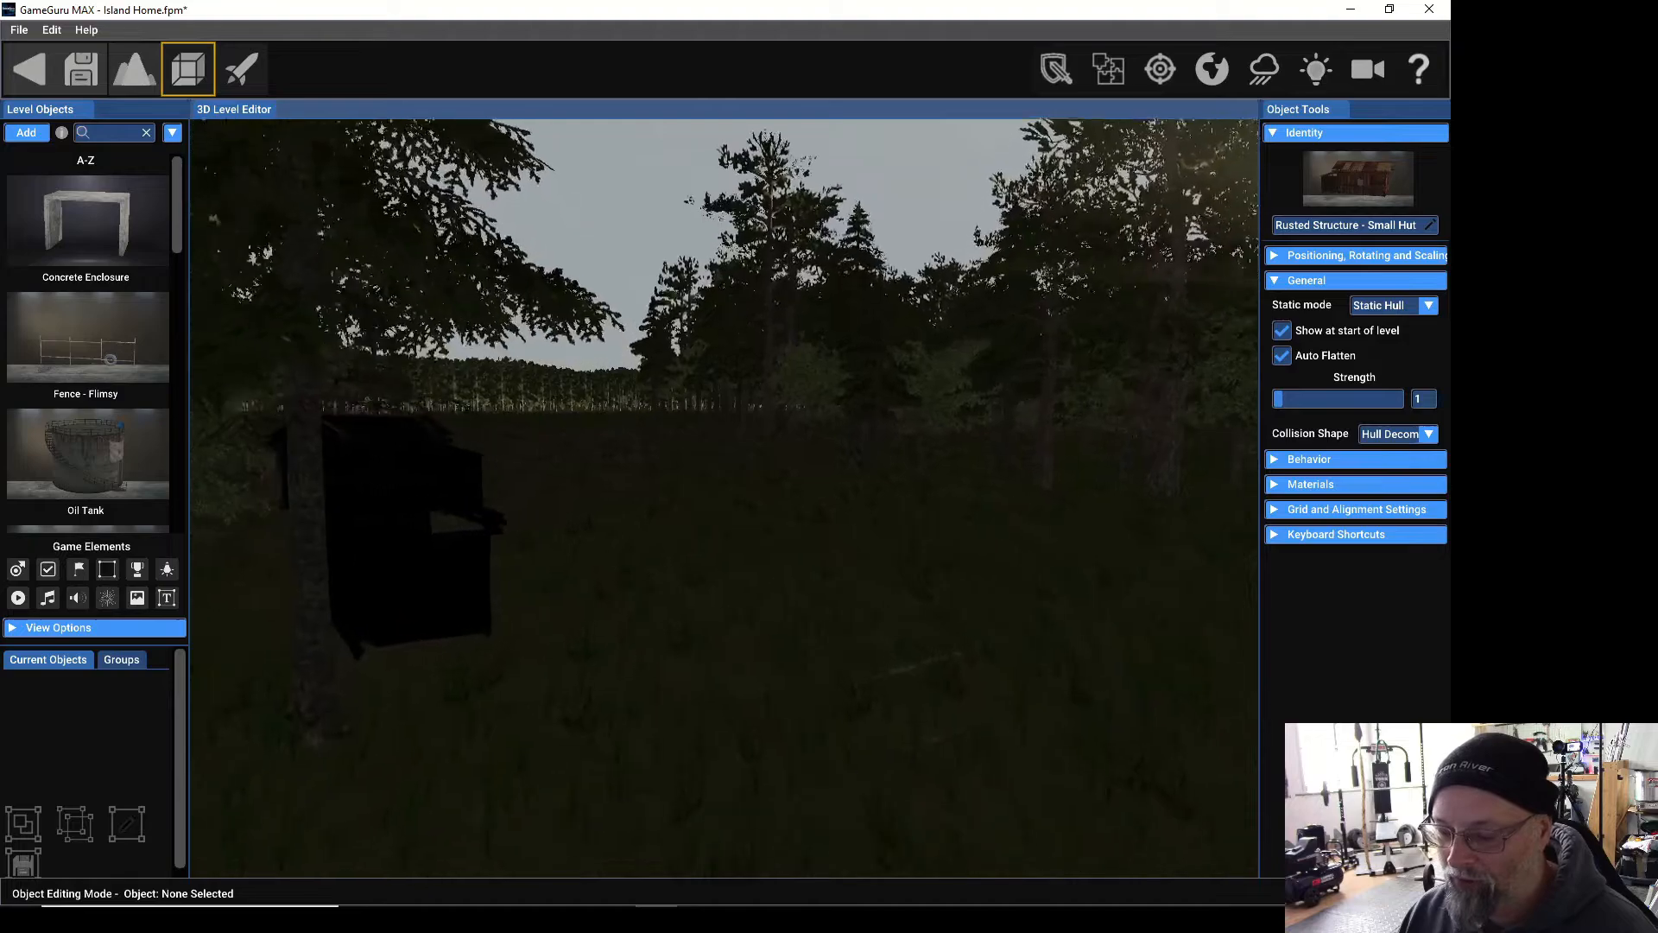
{"action": "key", "text": "w"}
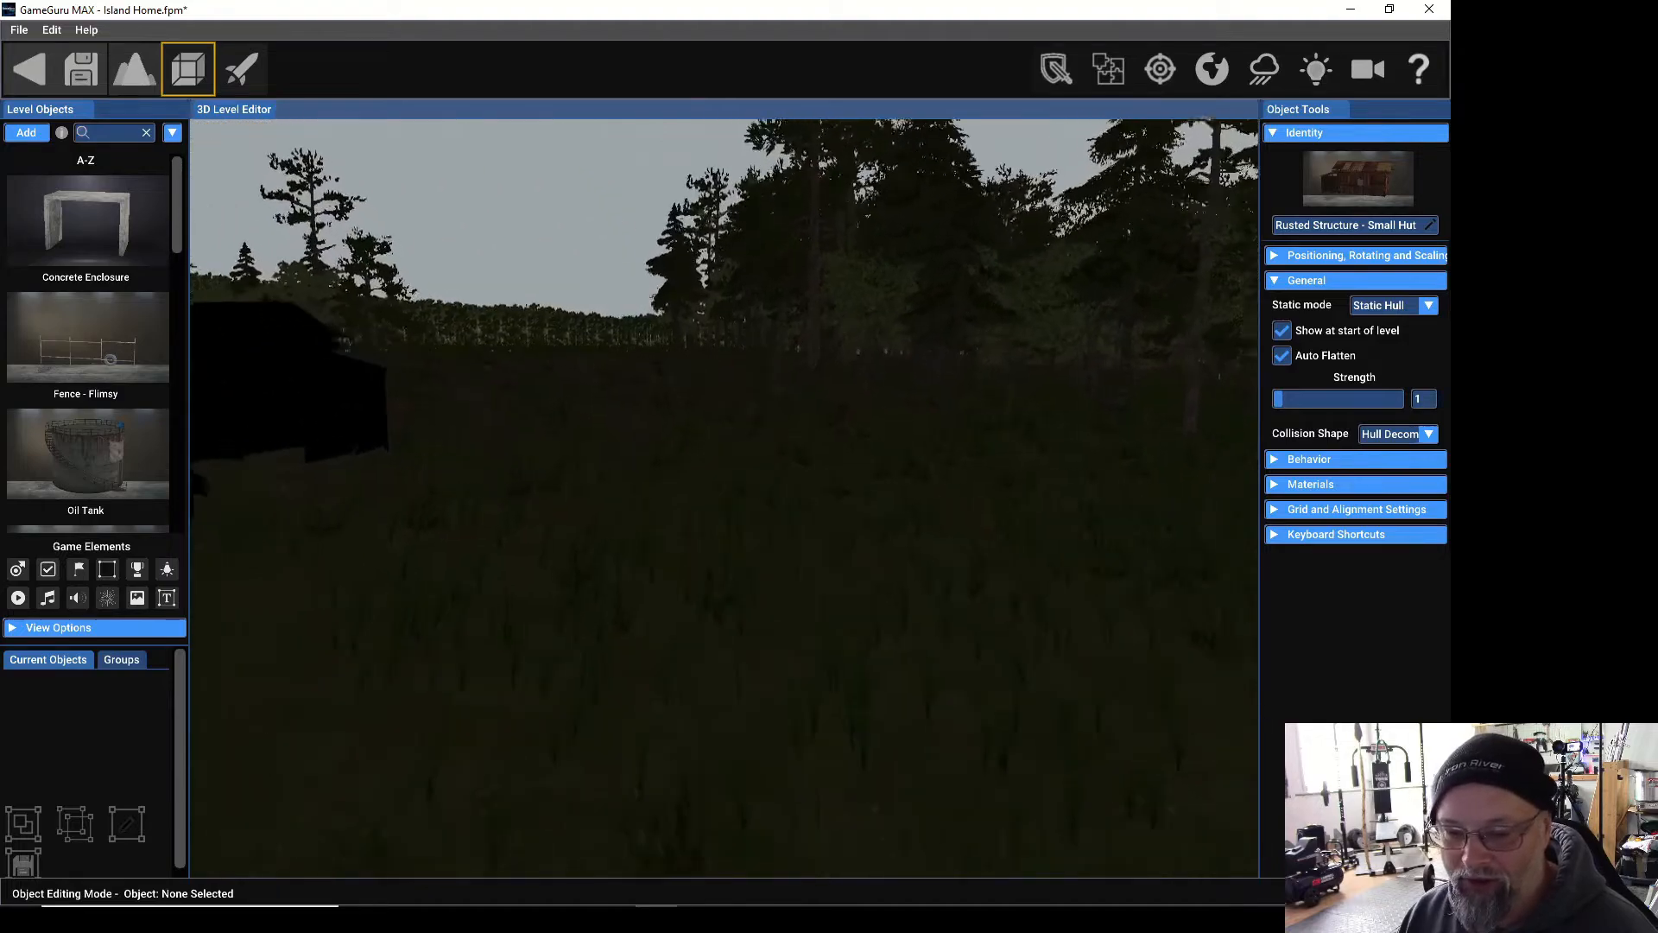
{"action": "key", "text": "w"}
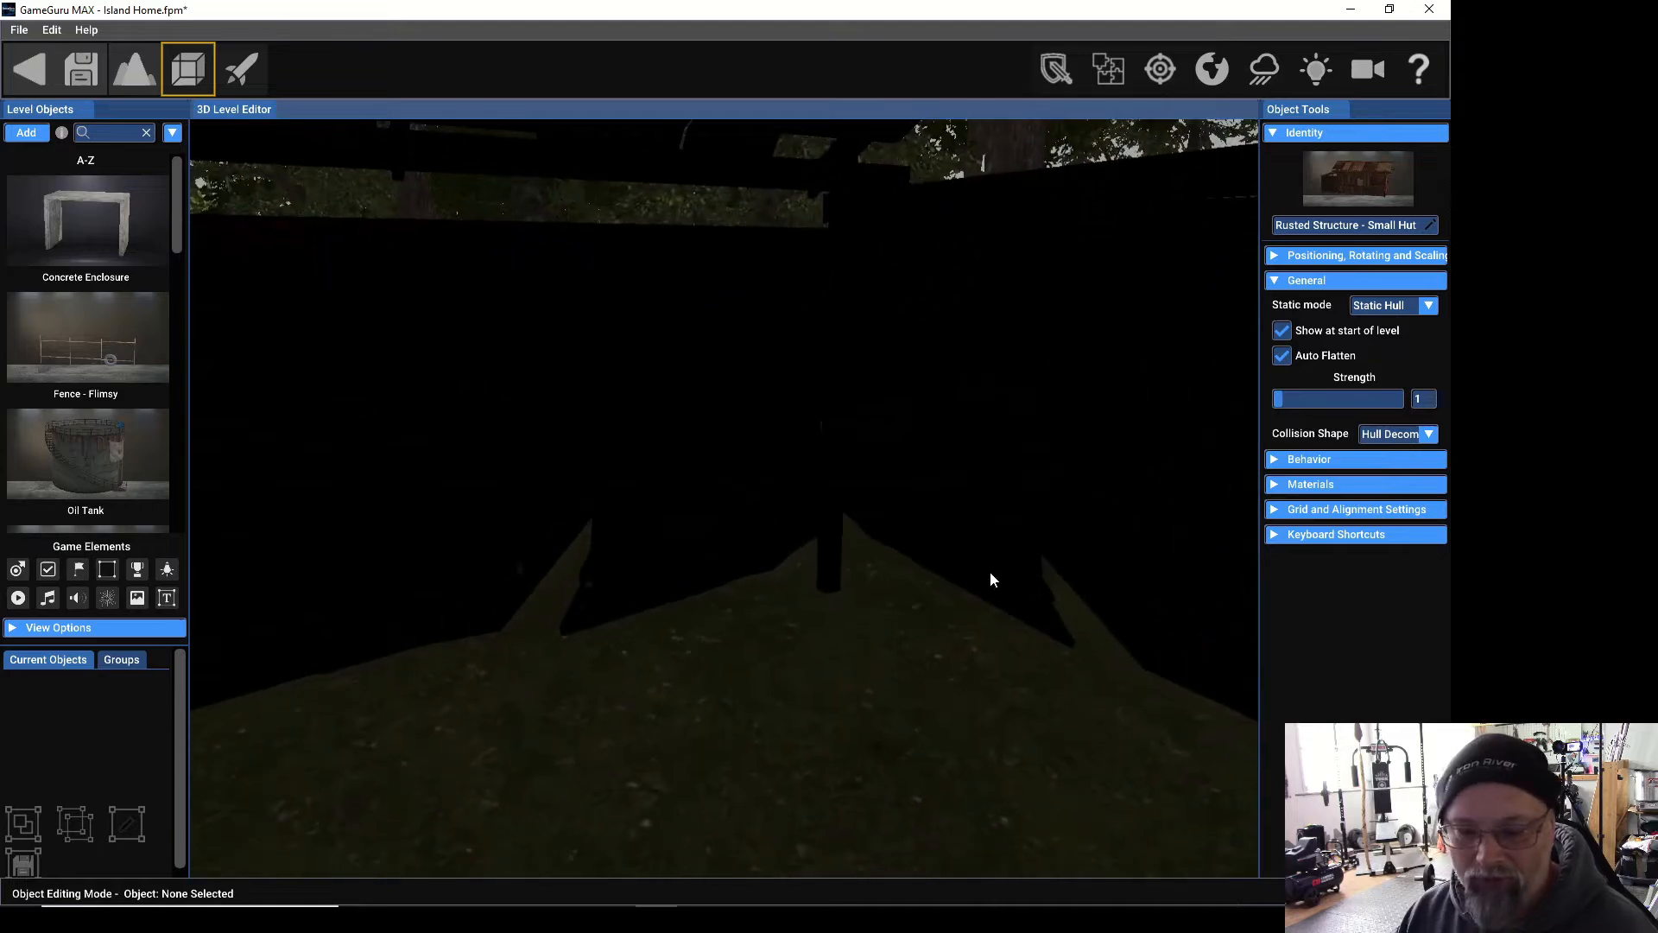
{"action": "key", "text": "s"}
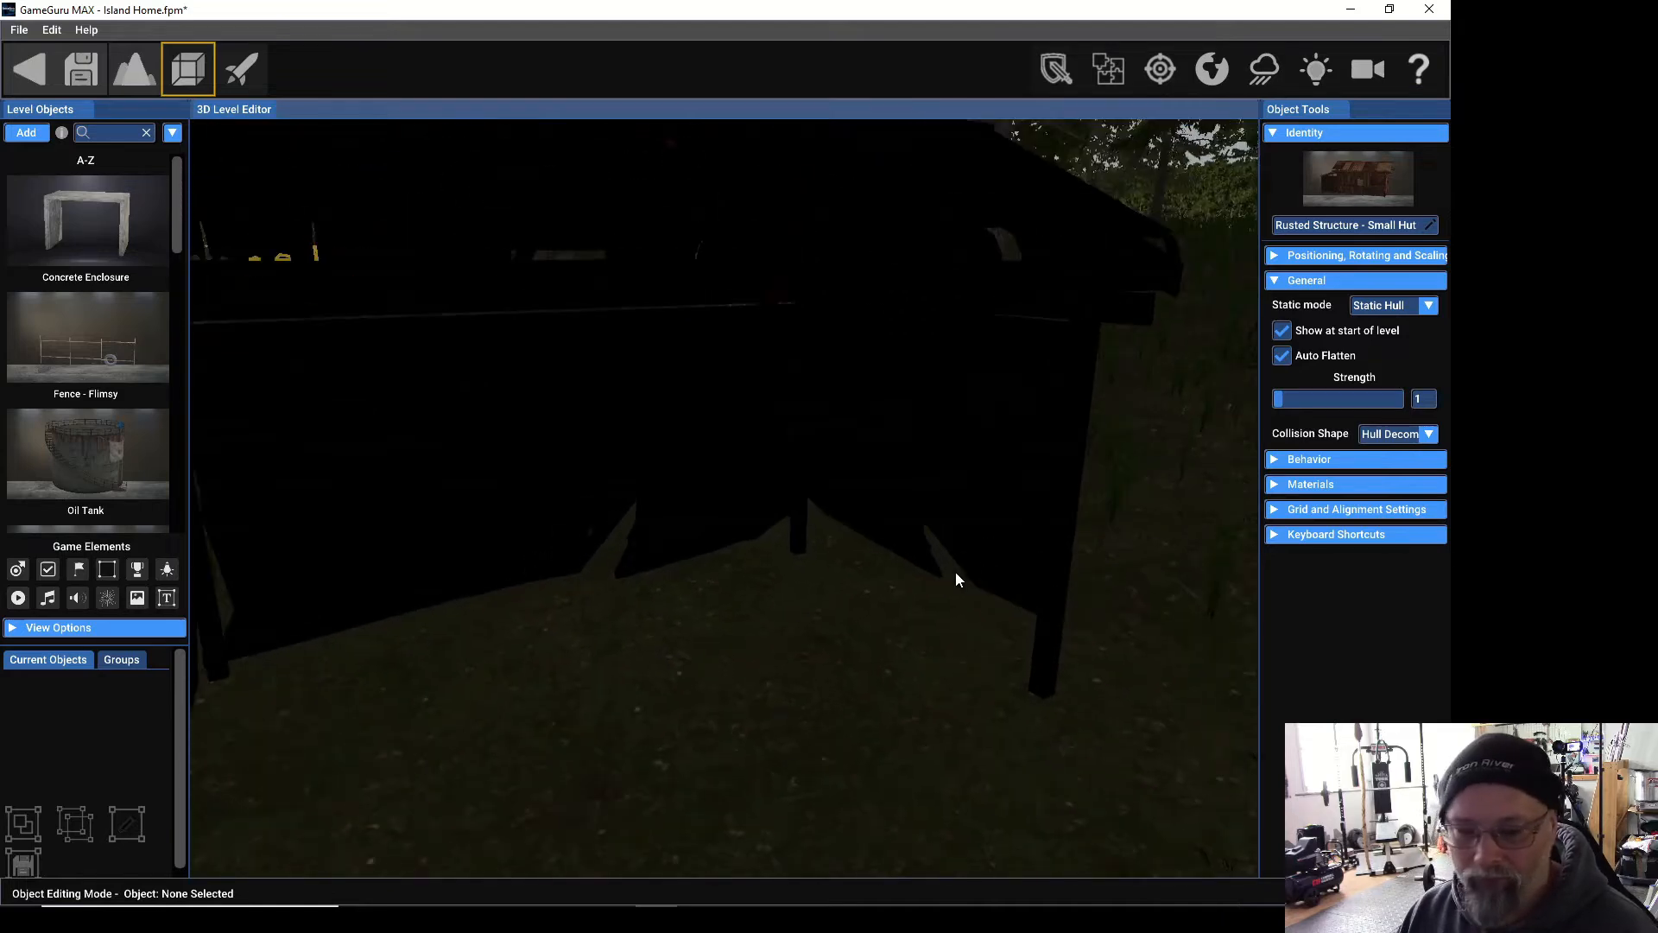
{"action": "left_click", "coordinate": [25, 136]}
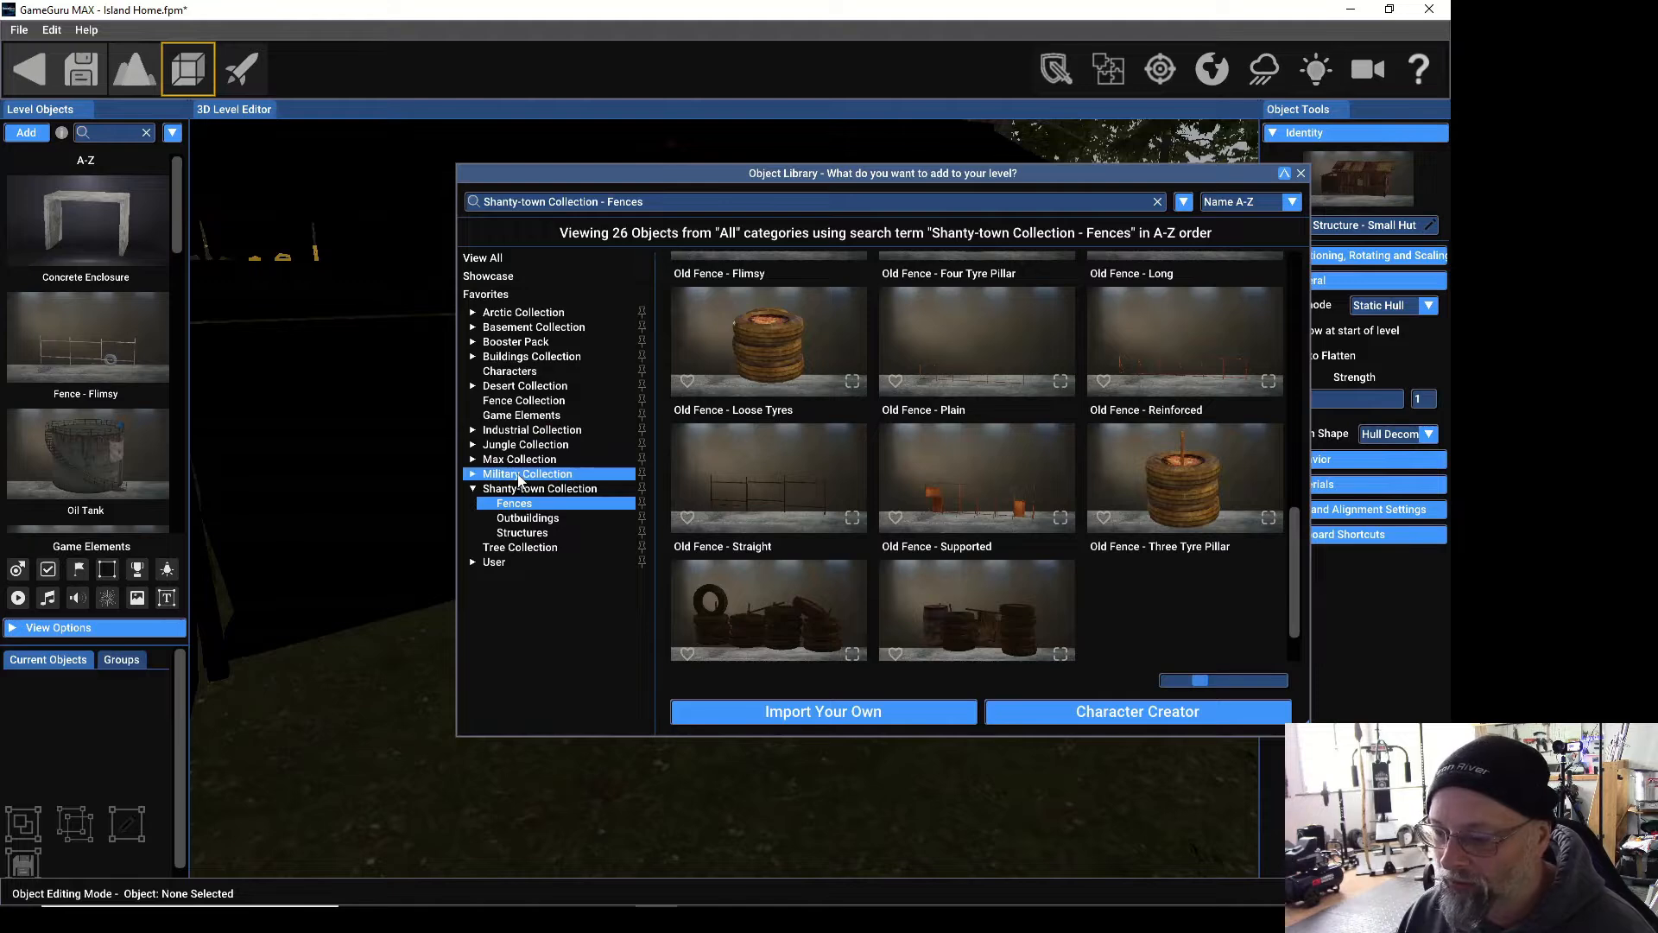
{"action": "left_click", "coordinate": [750, 380]}
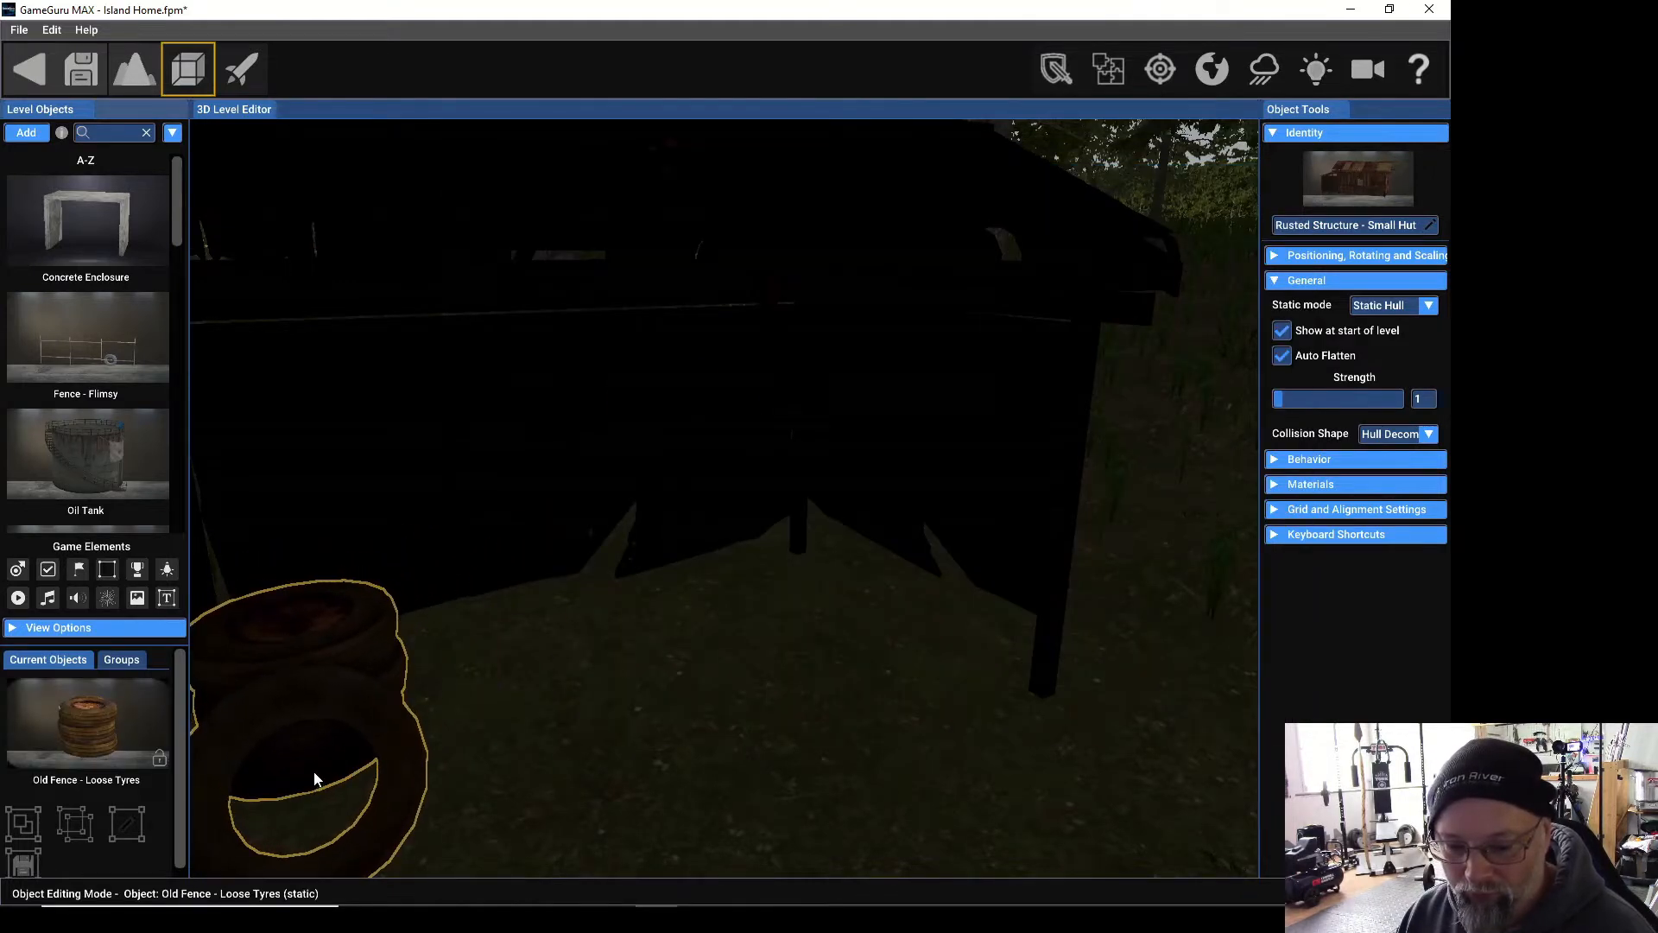
{"action": "left_click", "coordinate": [314, 777]}
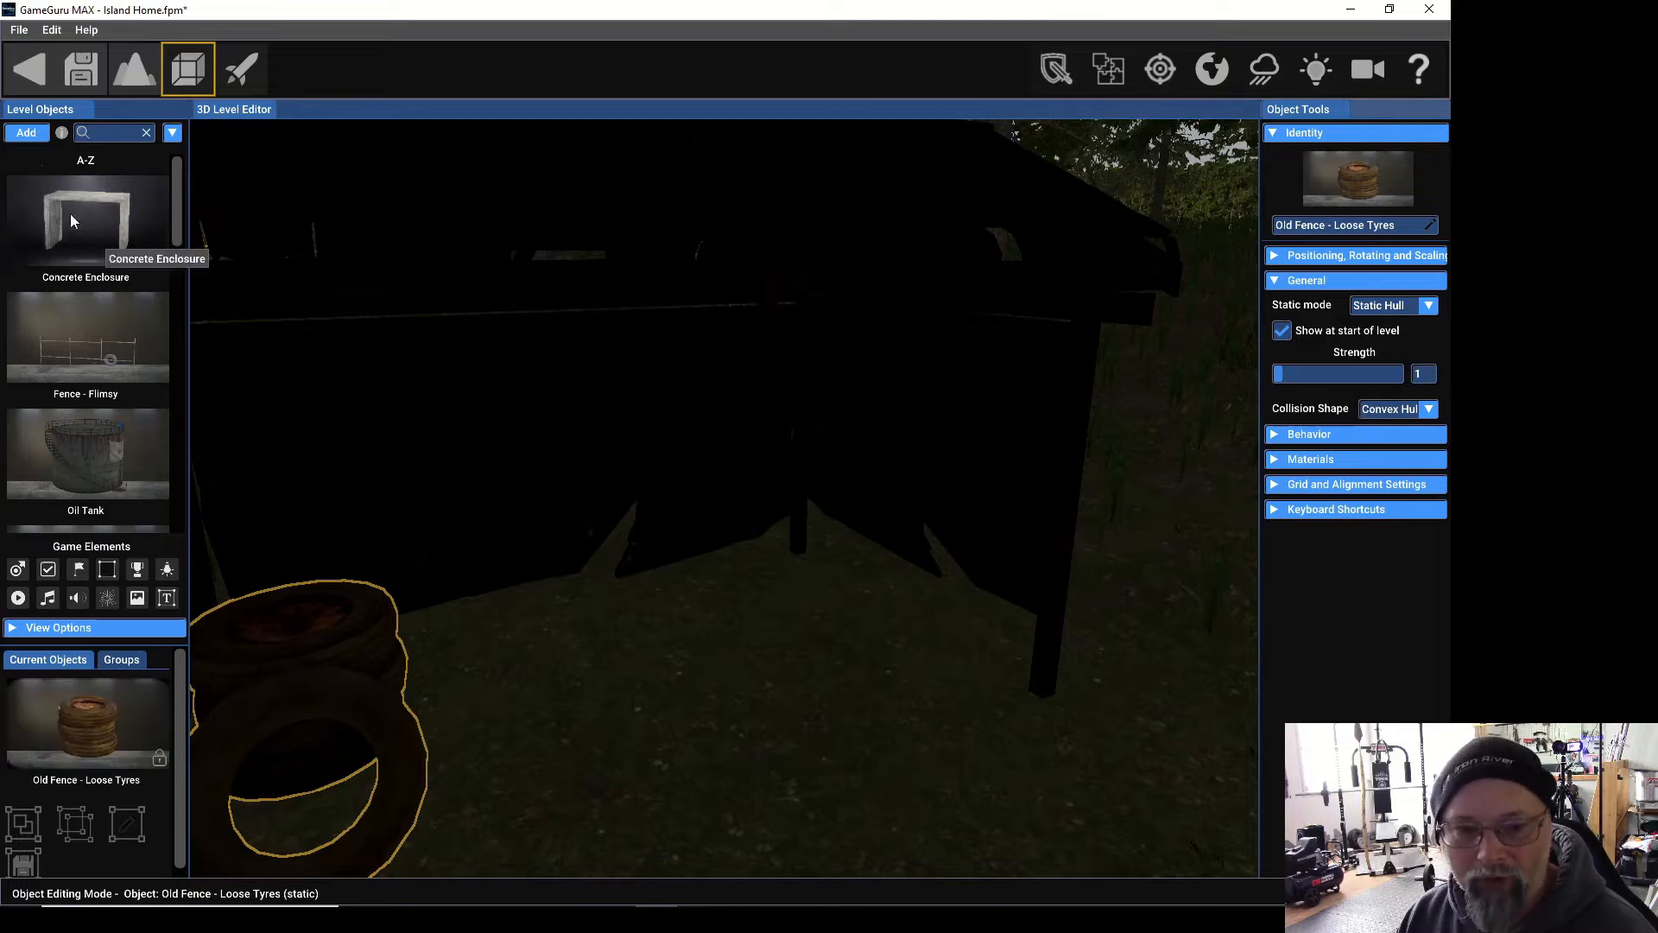
Add a Storage Boxes 1c object from the Booster Pack's Containers pack and place it on the ground inside the hut.
{"action": "left_click", "coordinate": [19, 136]}
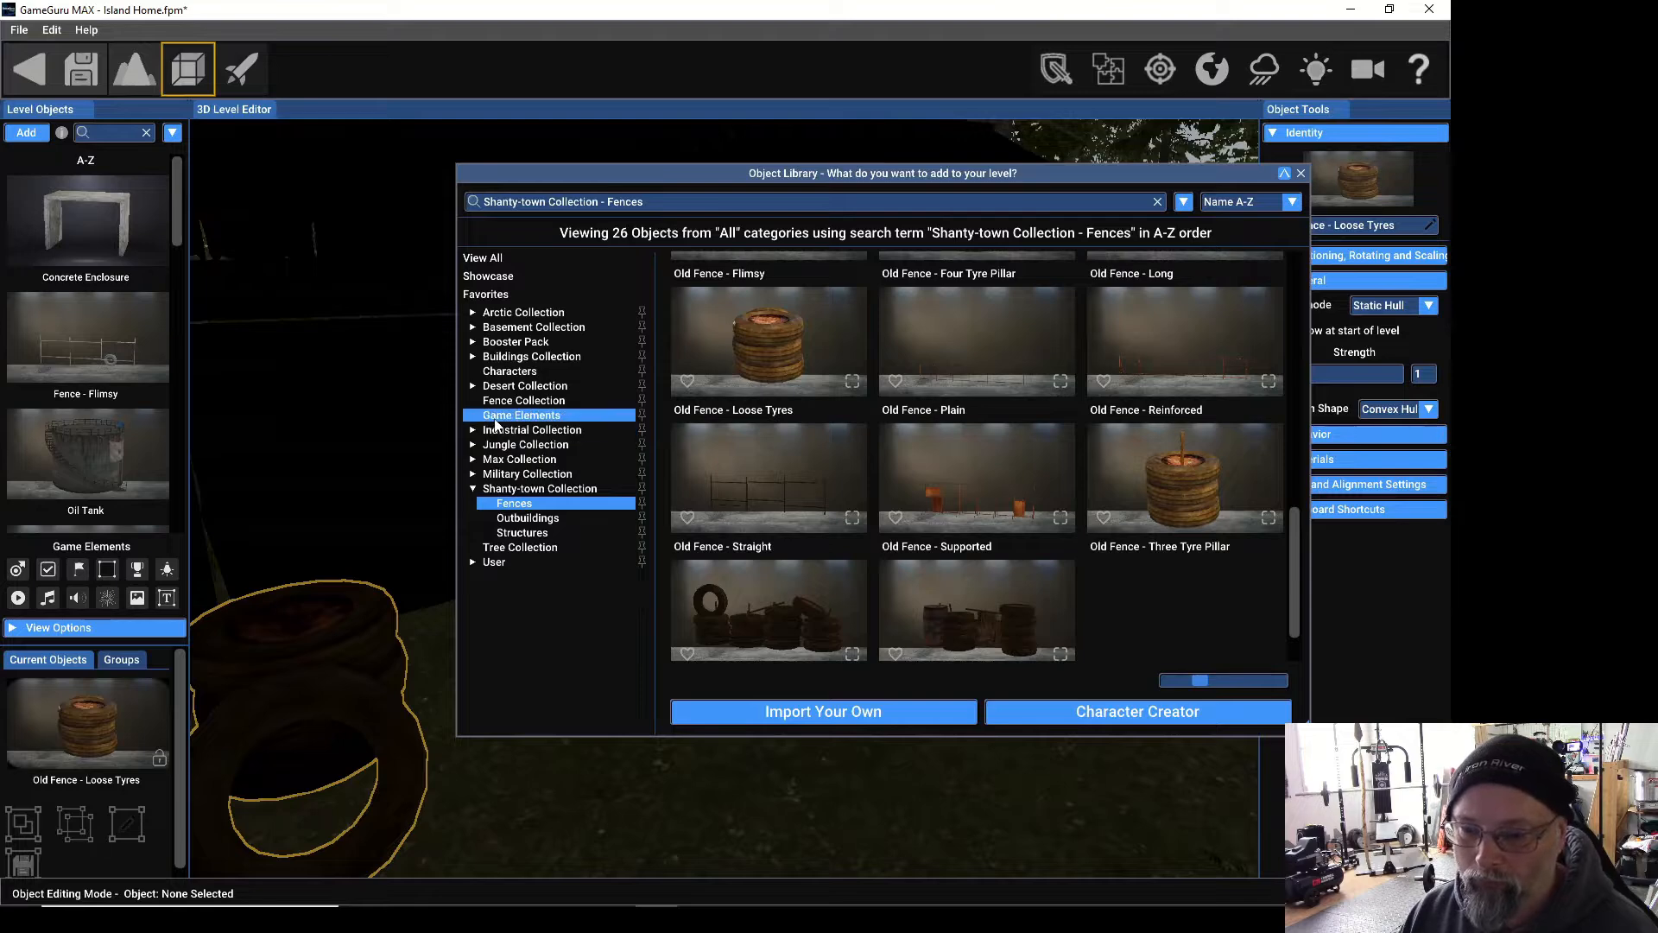
{"action": "left_click", "coordinate": [486, 346]}
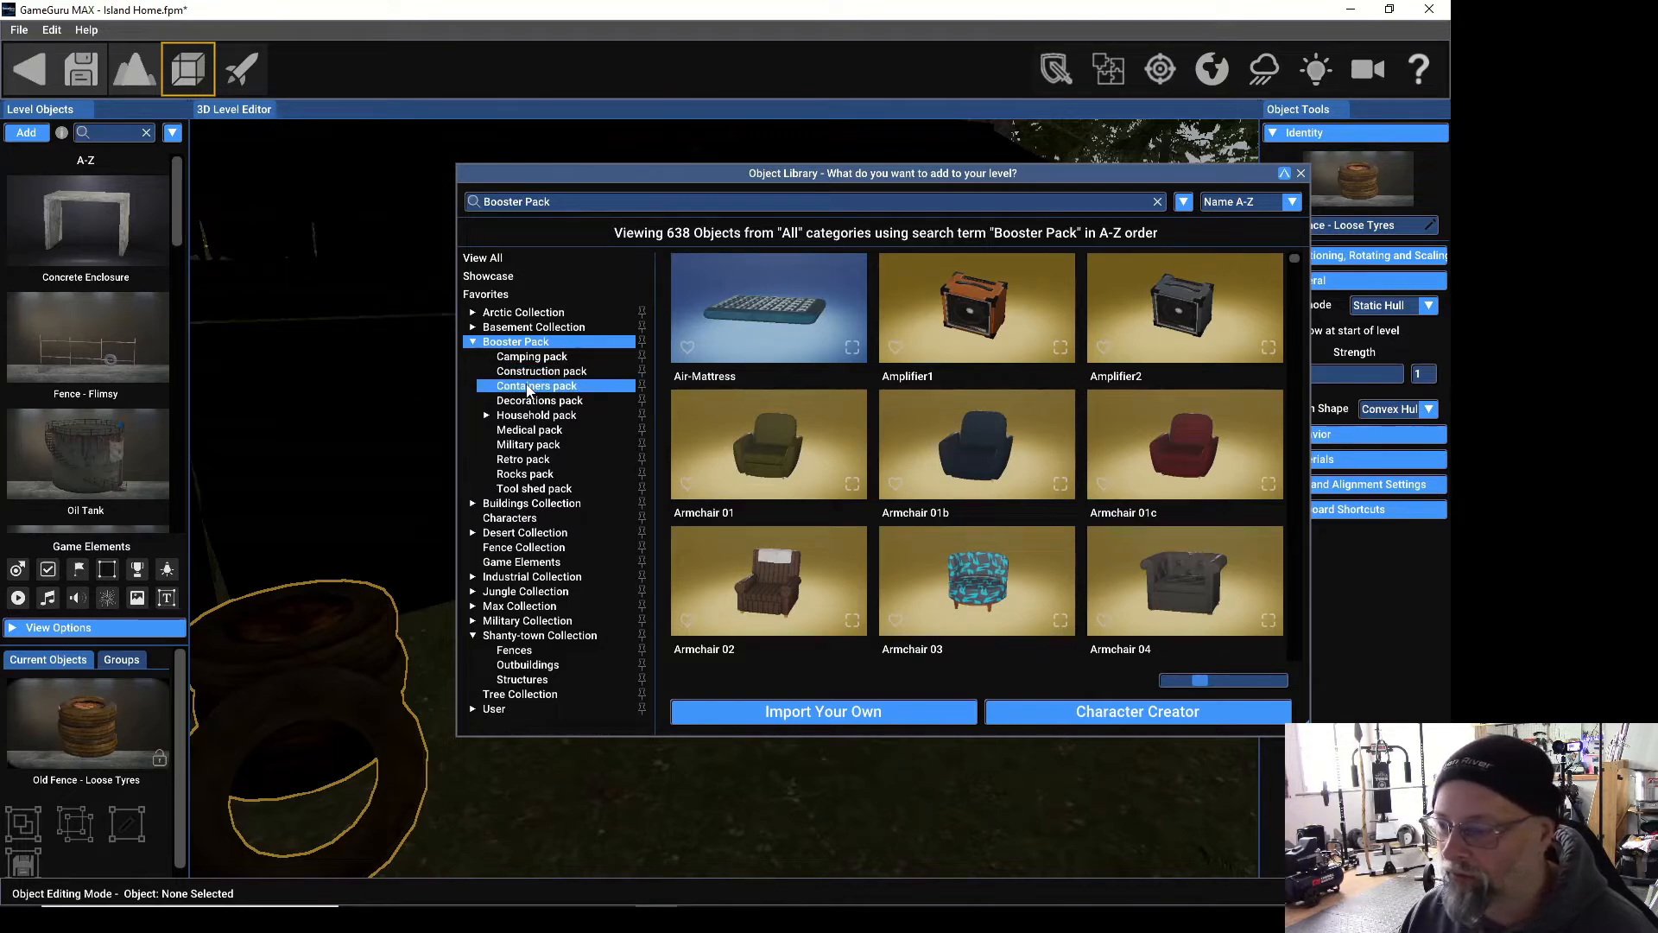
{"action": "left_click", "coordinate": [529, 389]}
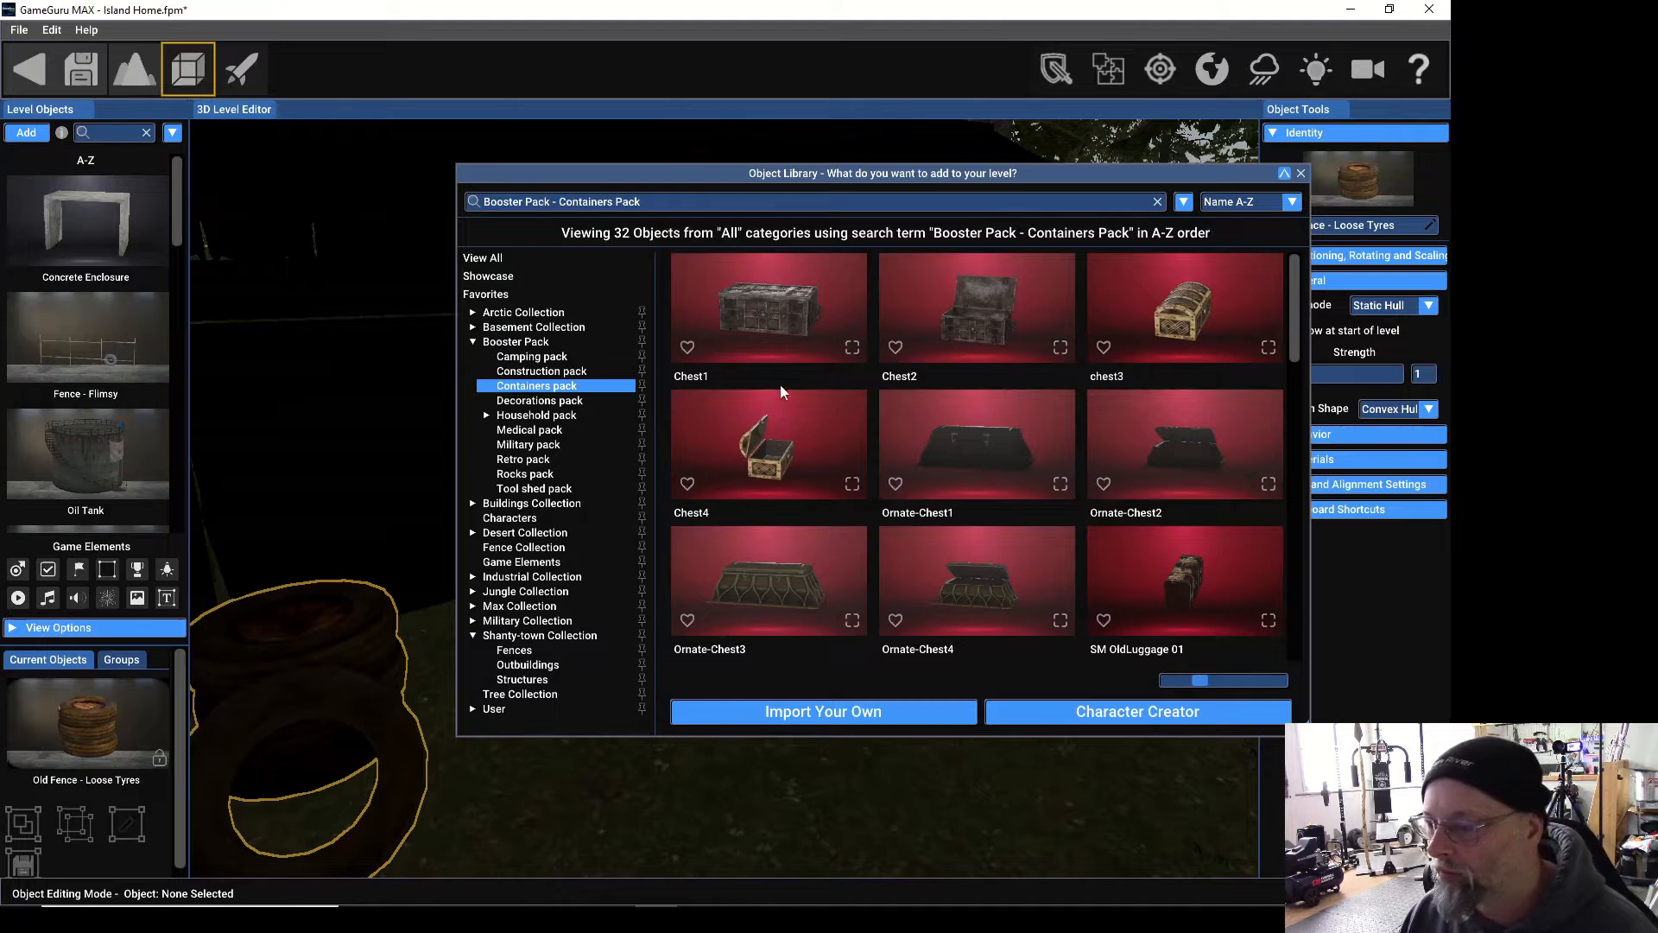
{"action": "scroll", "coordinate": [831, 465], "scroll_direction": "down", "scroll_amount": 3}
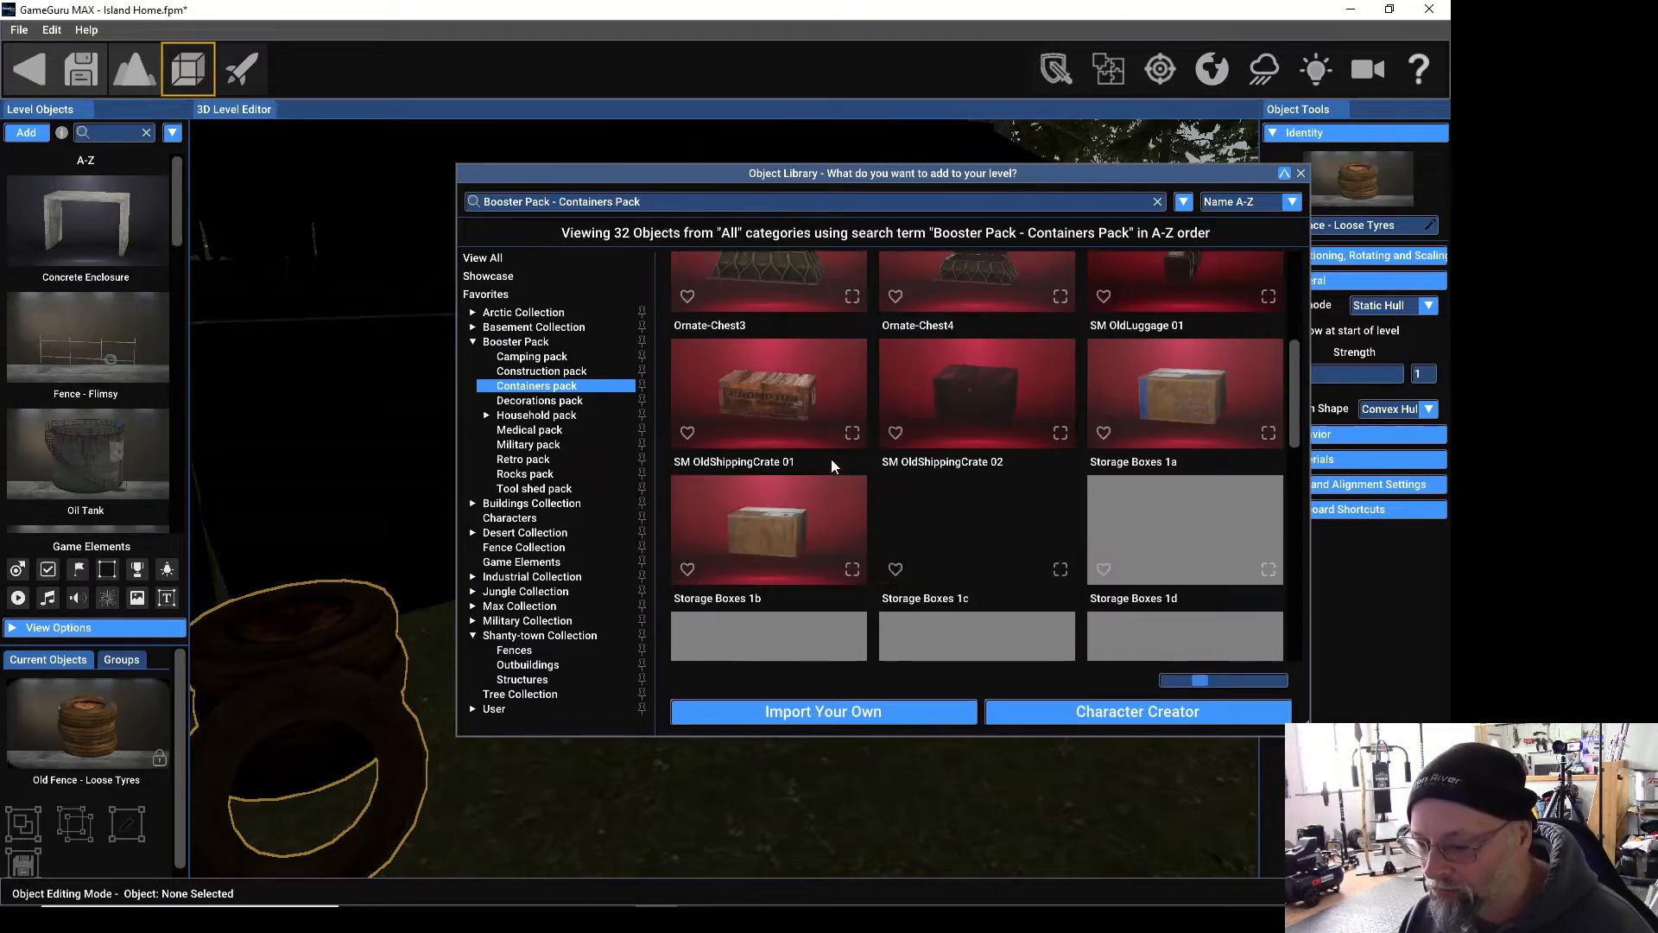
{"action": "scroll", "coordinate": [831, 459], "scroll_direction": "down", "scroll_amount": 1}
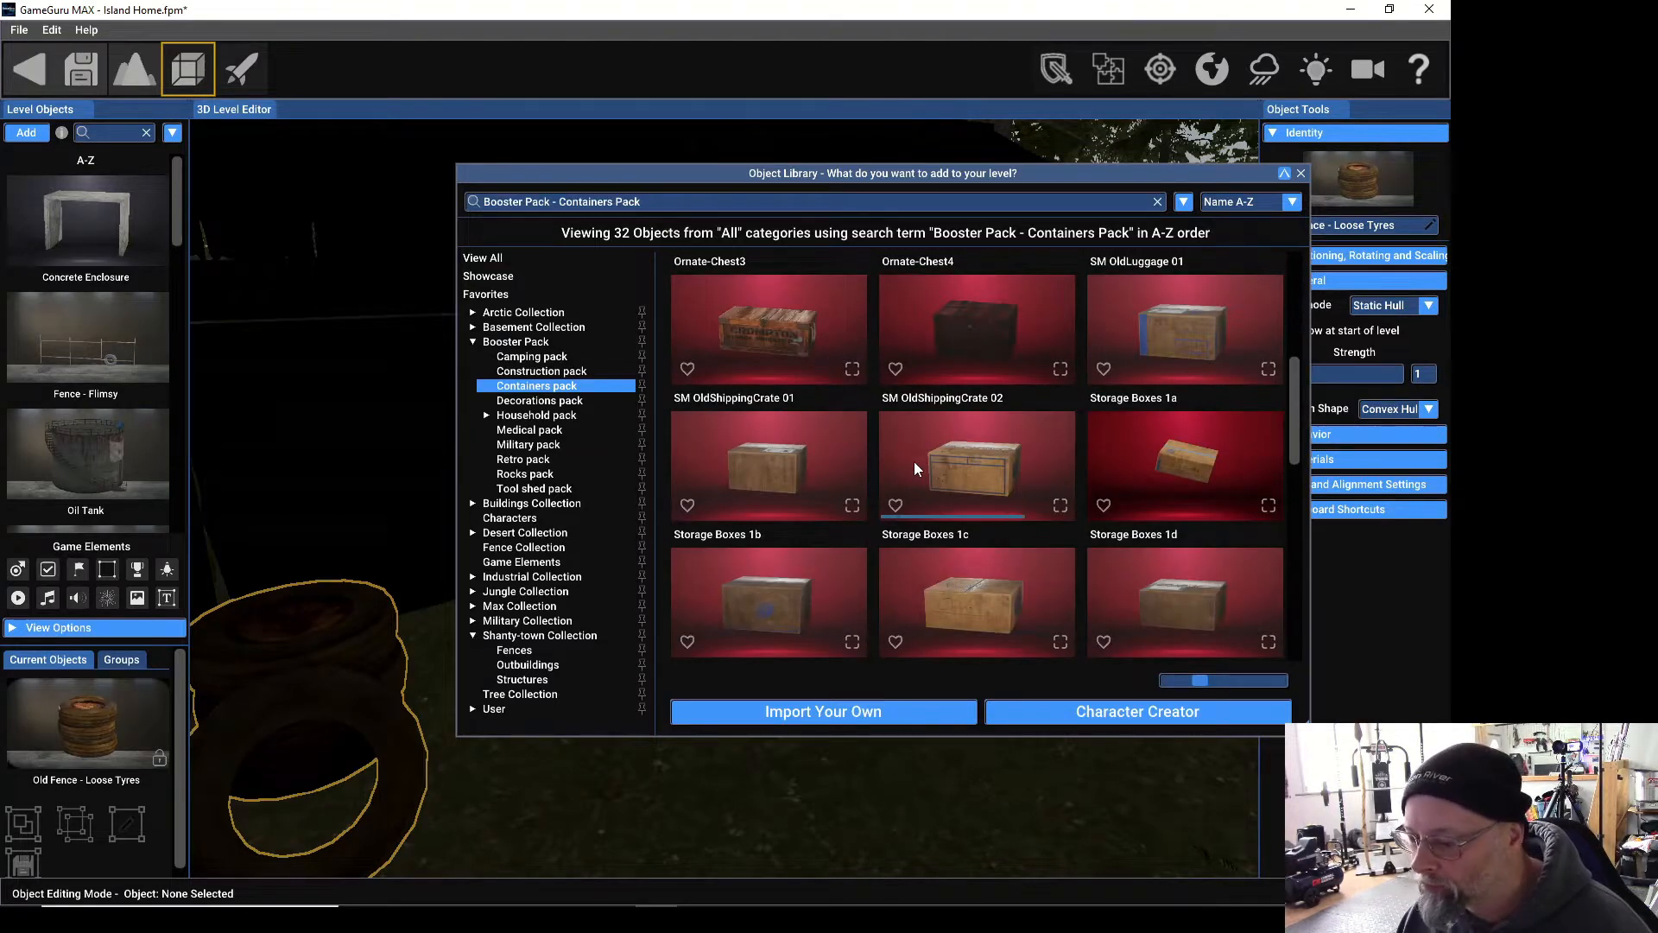
{"action": "scroll", "coordinate": [914, 461], "scroll_direction": "down", "scroll_amount": 3}
{"action": "scroll", "coordinate": [911, 463], "scroll_direction": "down", "scroll_amount": 3}
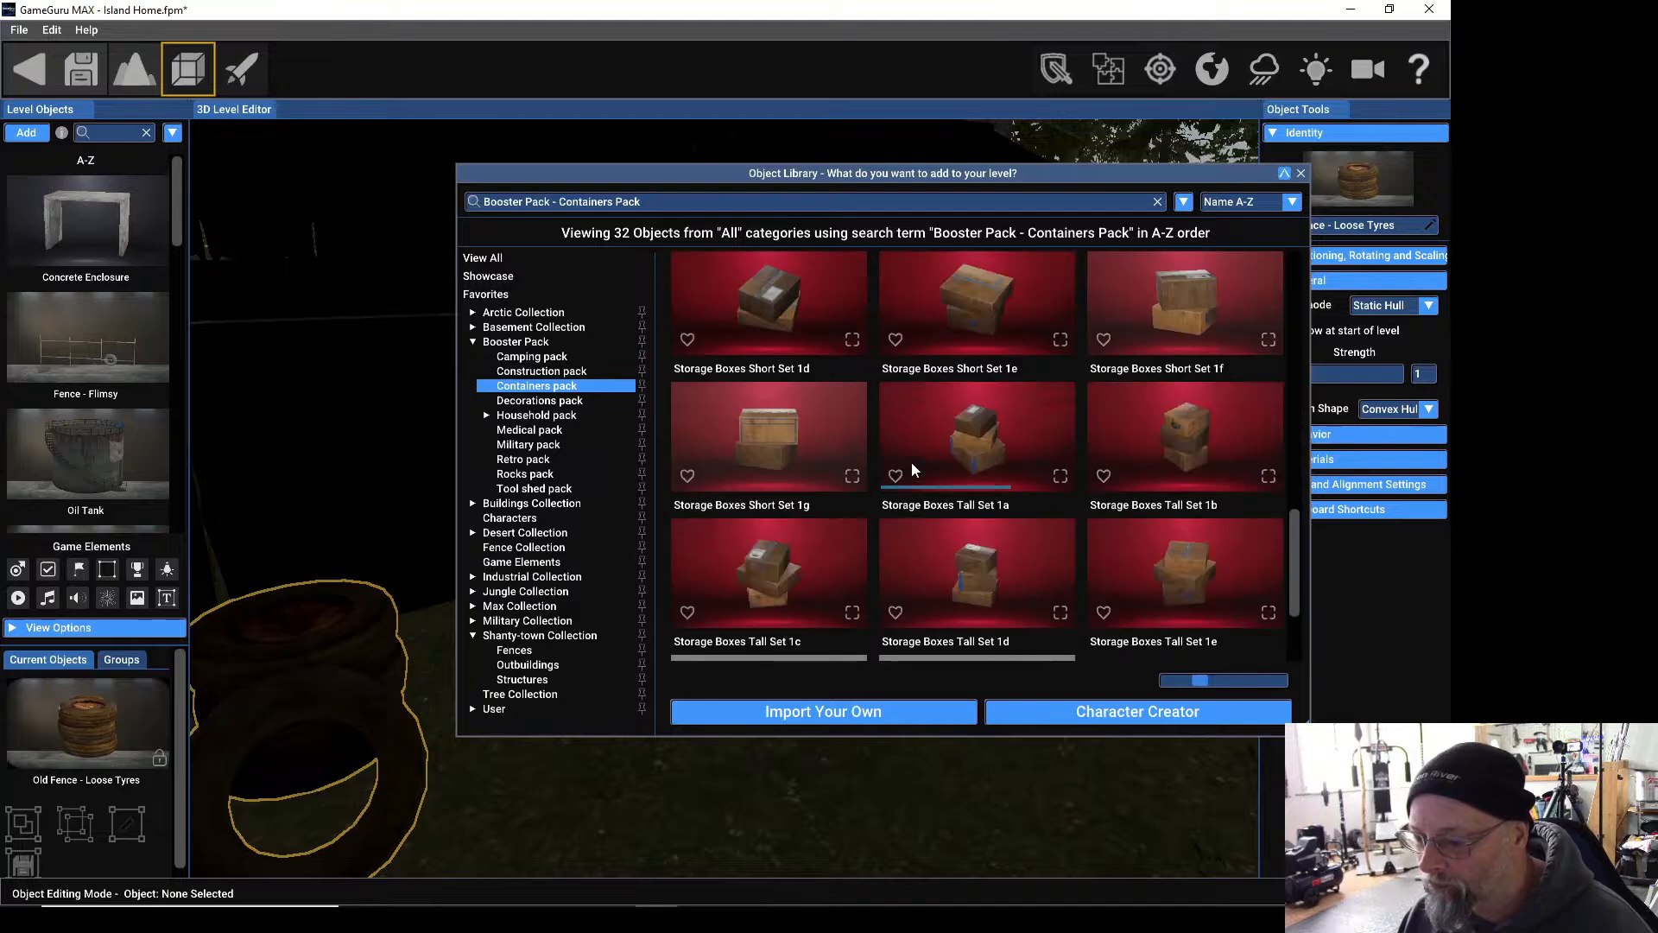
{"action": "scroll", "coordinate": [910, 463], "scroll_direction": "up", "scroll_amount": 2}
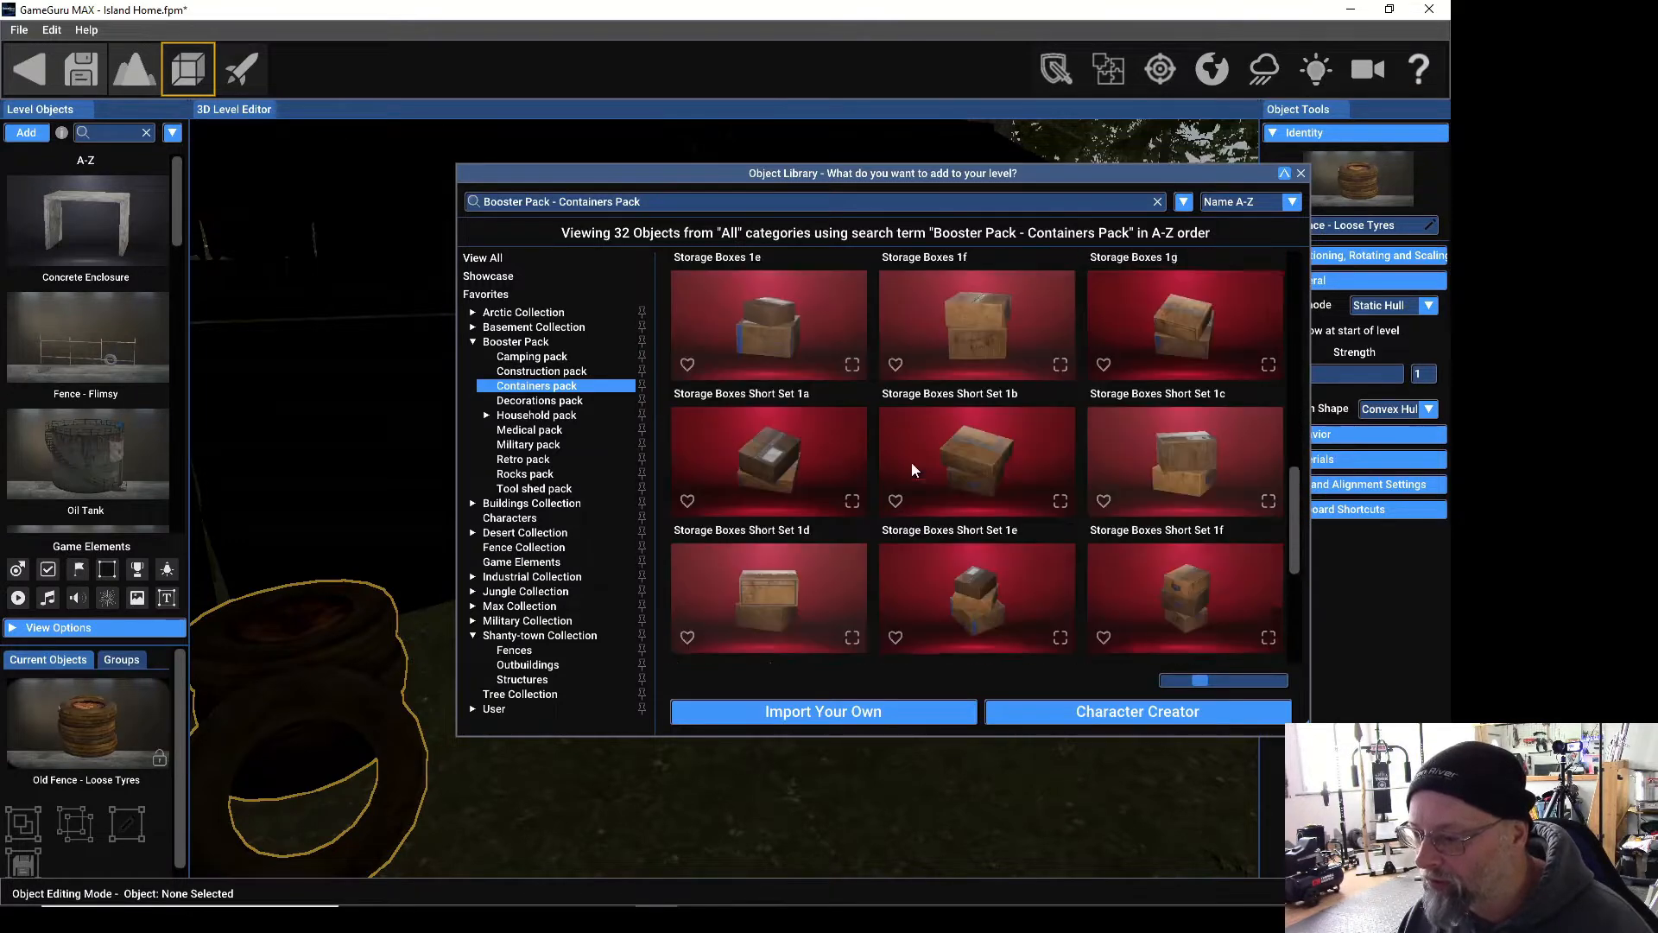
{"action": "scroll", "coordinate": [911, 465], "scroll_direction": "up", "scroll_amount": 5}
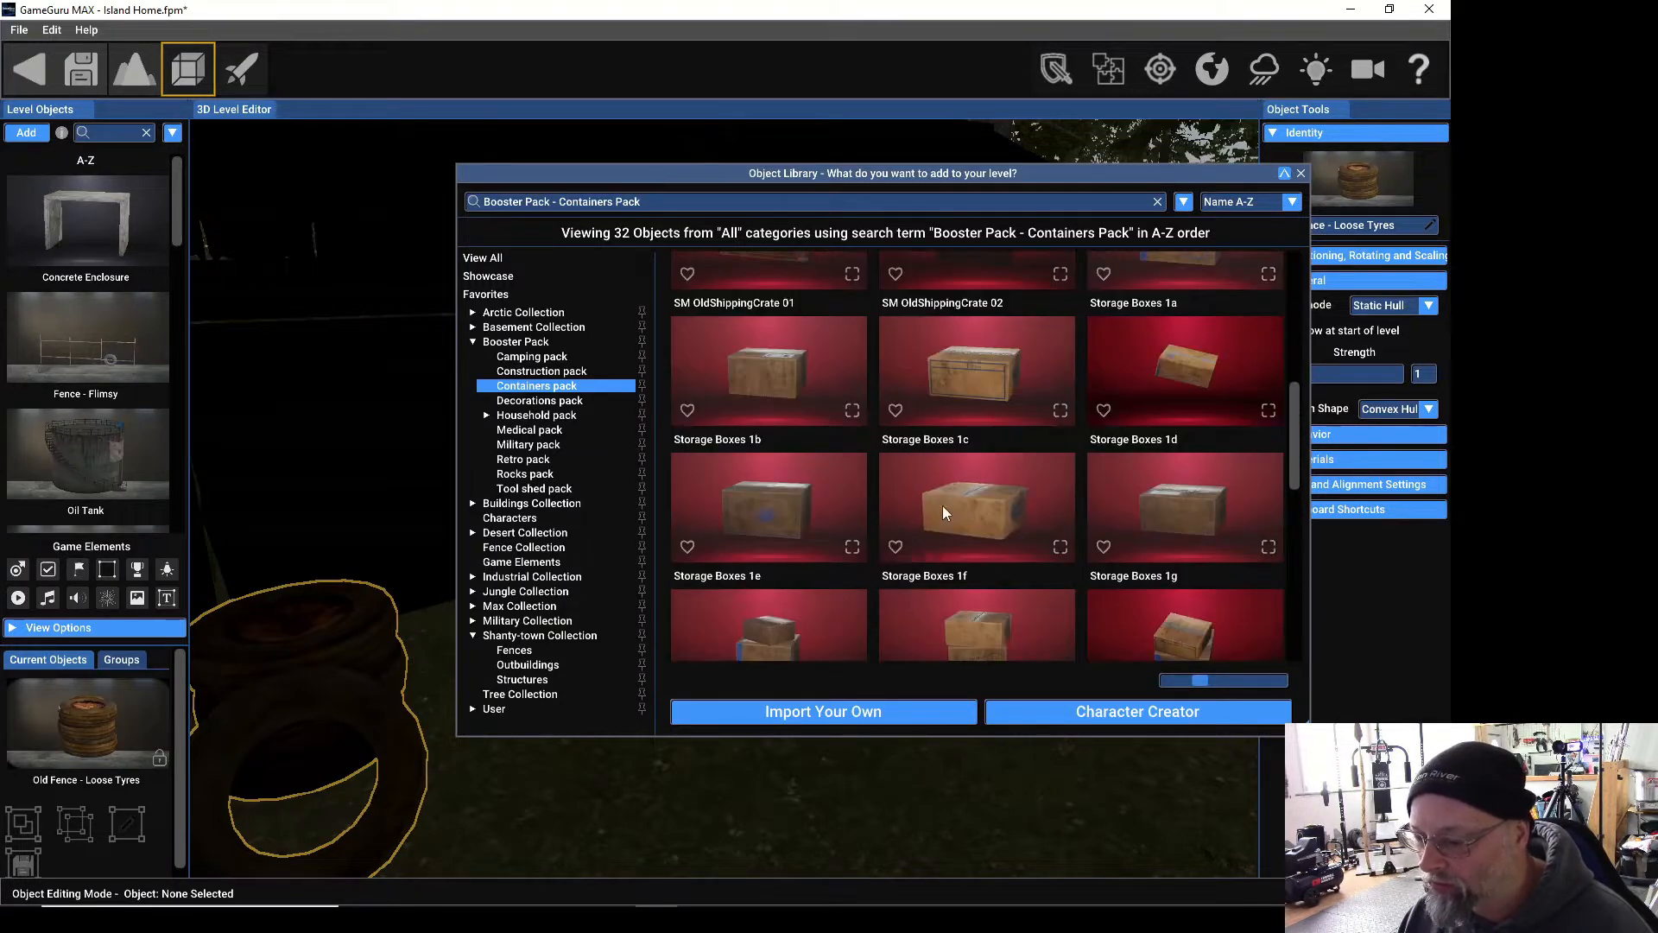
{"action": "left_click", "coordinate": [947, 375]}
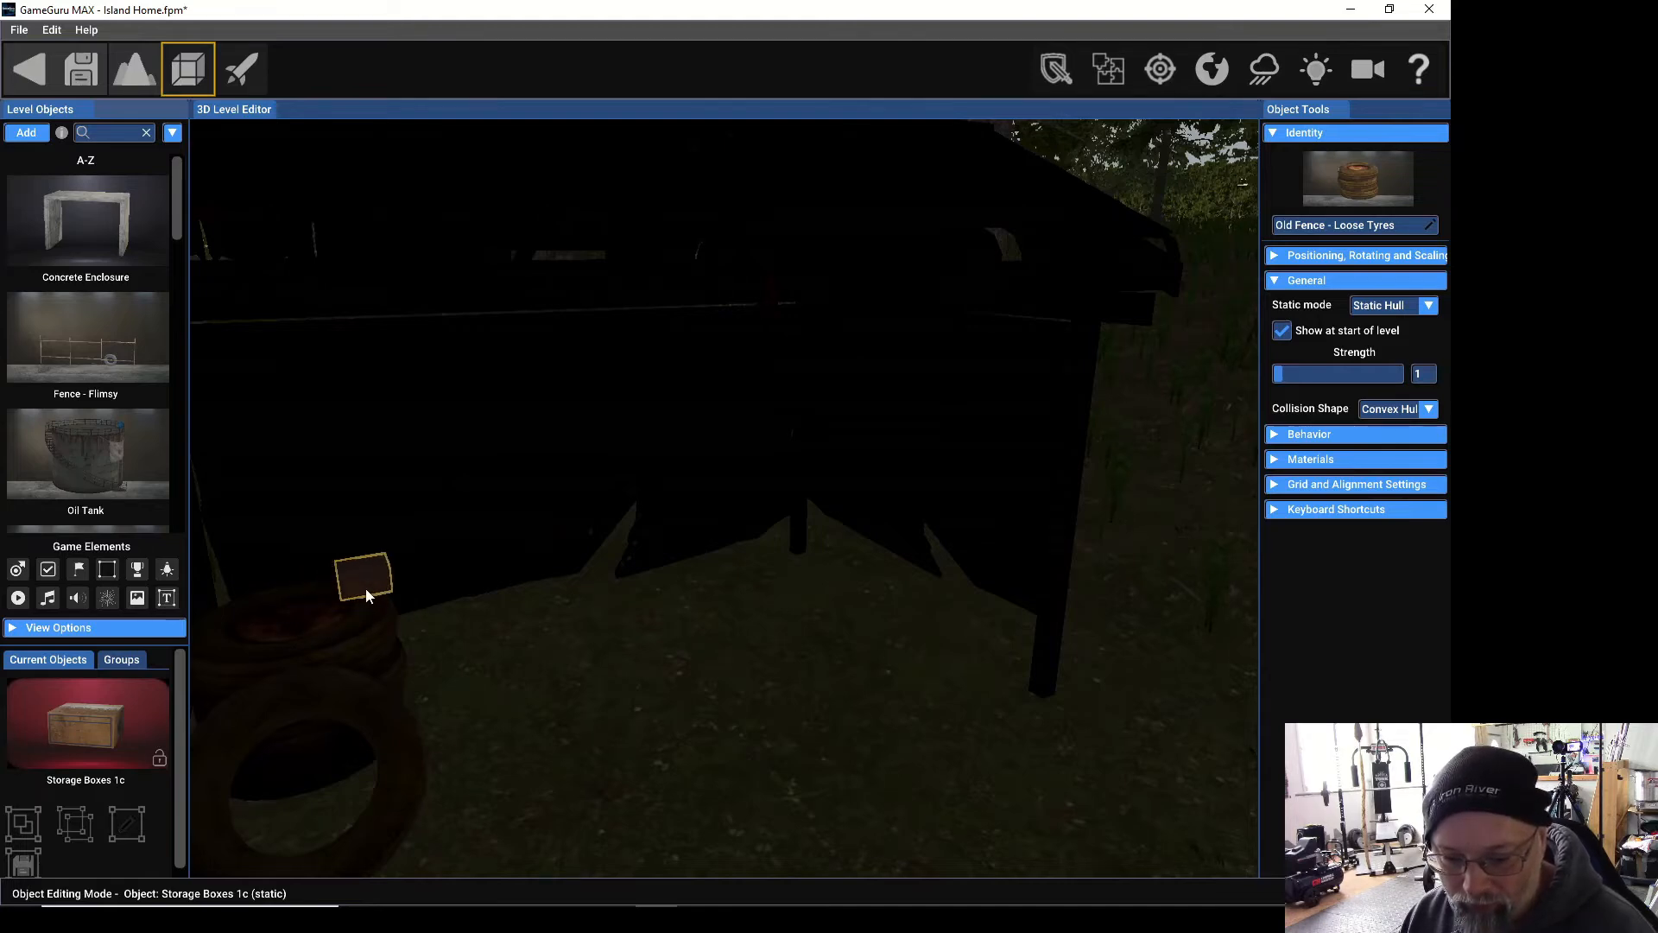
{"action": "left_click", "coordinate": [365, 588]}
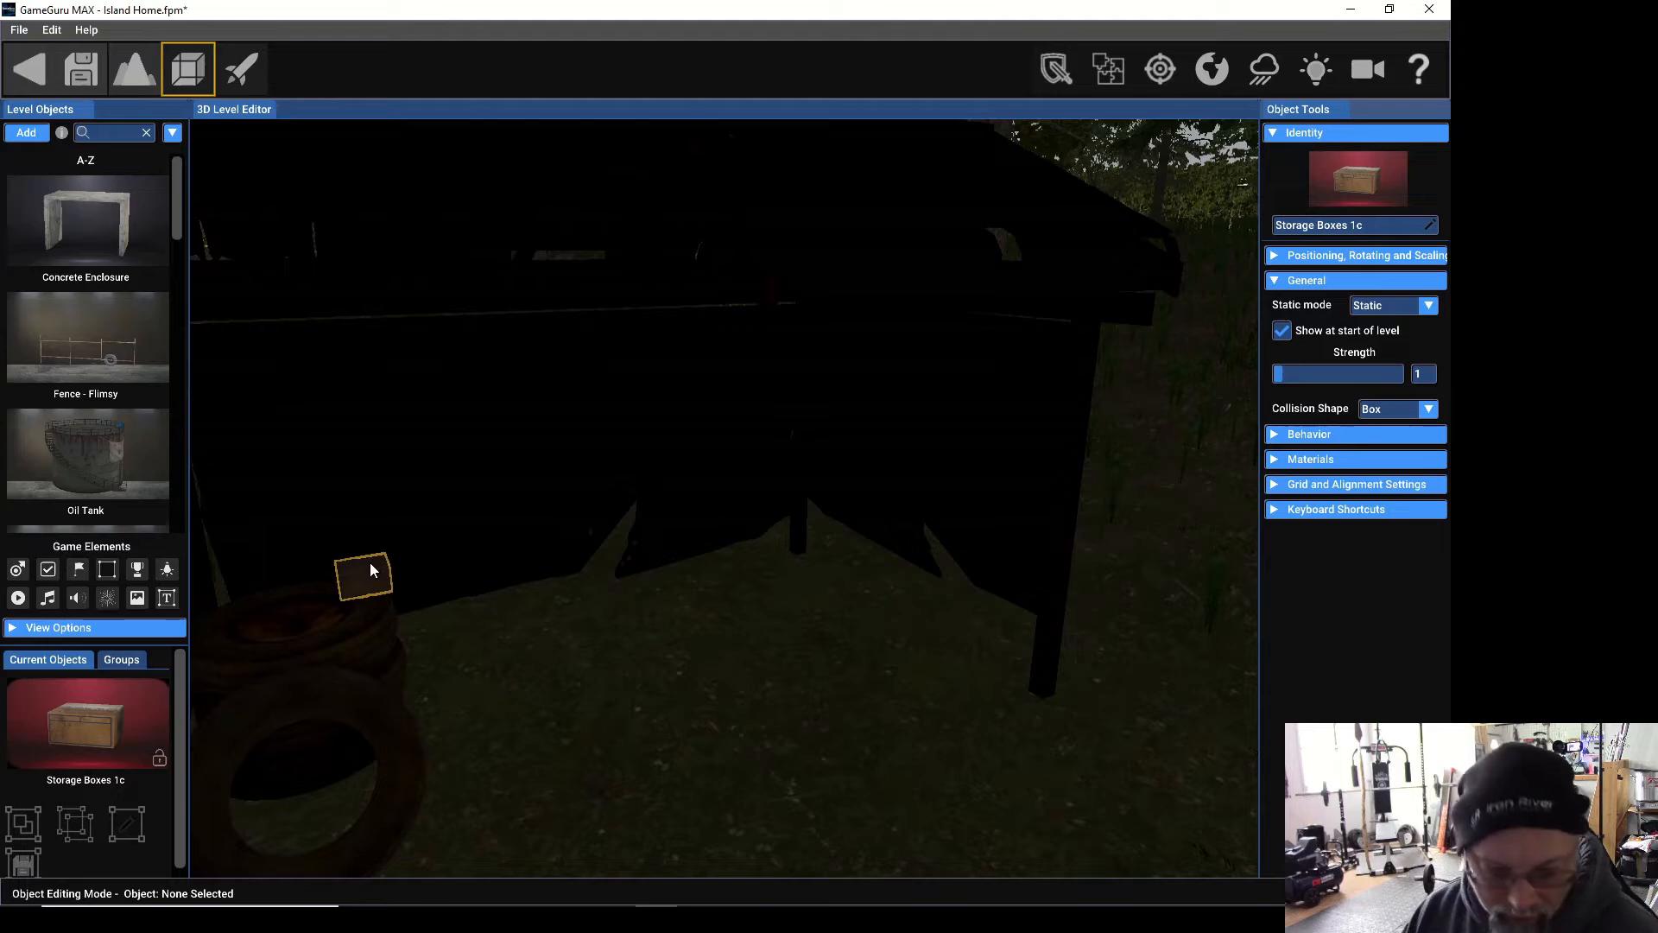
{"action": "left_click_drag", "start_coordinate": [366, 570], "coordinate": [796, 650]}
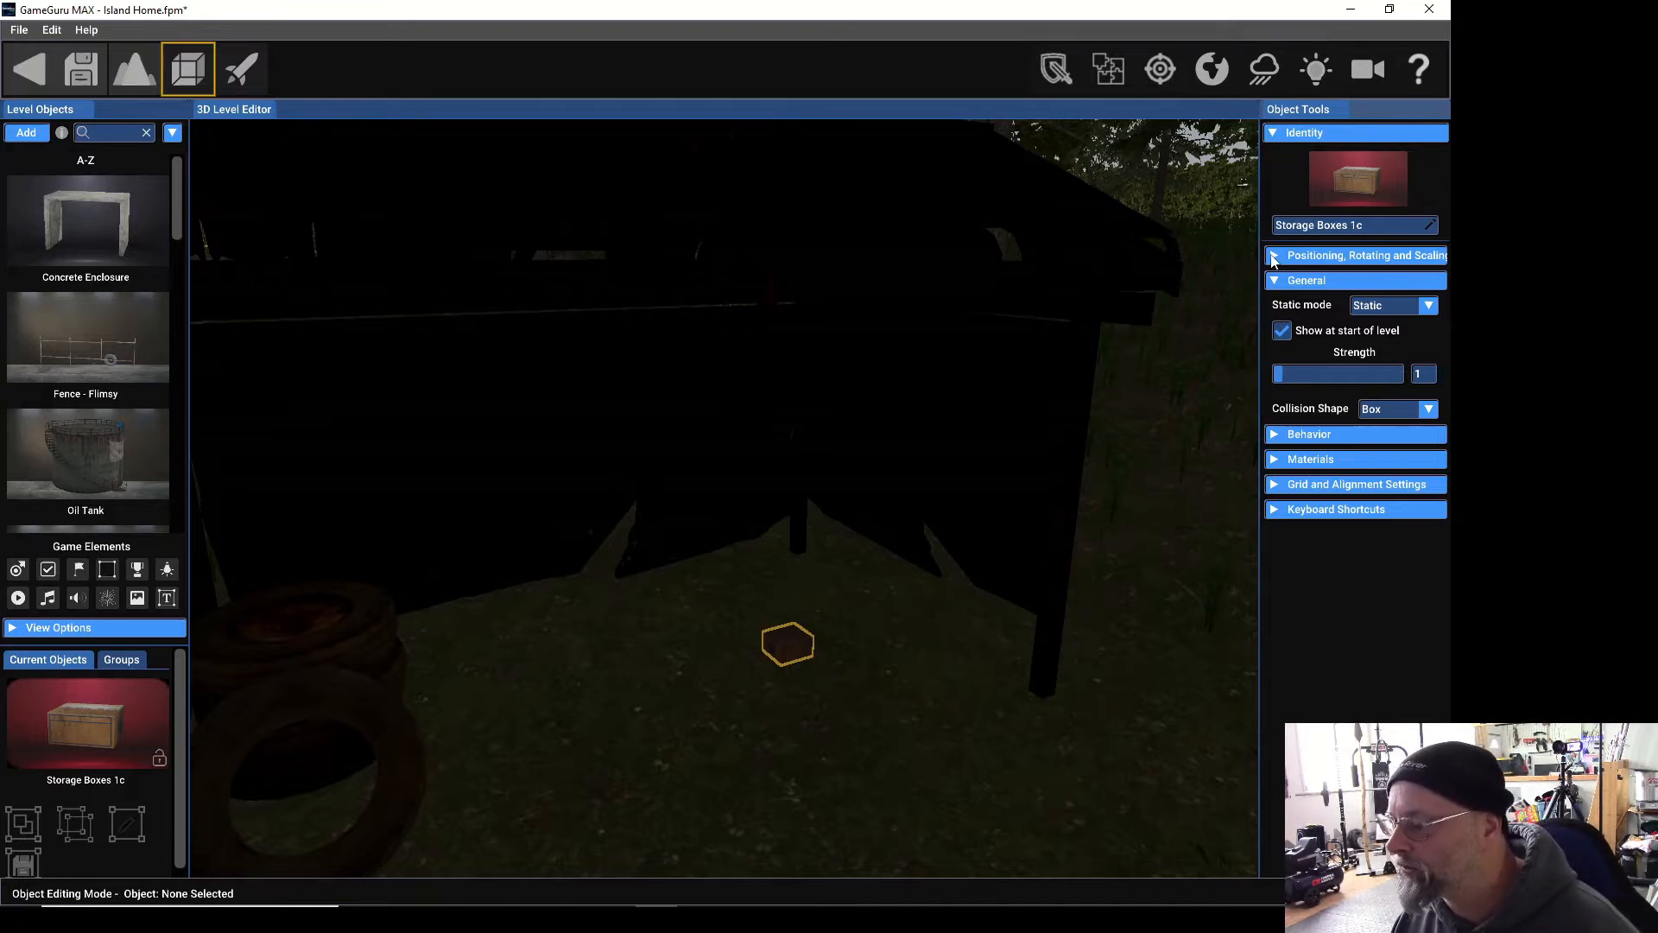
Scale the storage box uniformly to 521 percent and rotate it in place inside the hut.
{"action": "left_click", "coordinate": [1274, 256]}
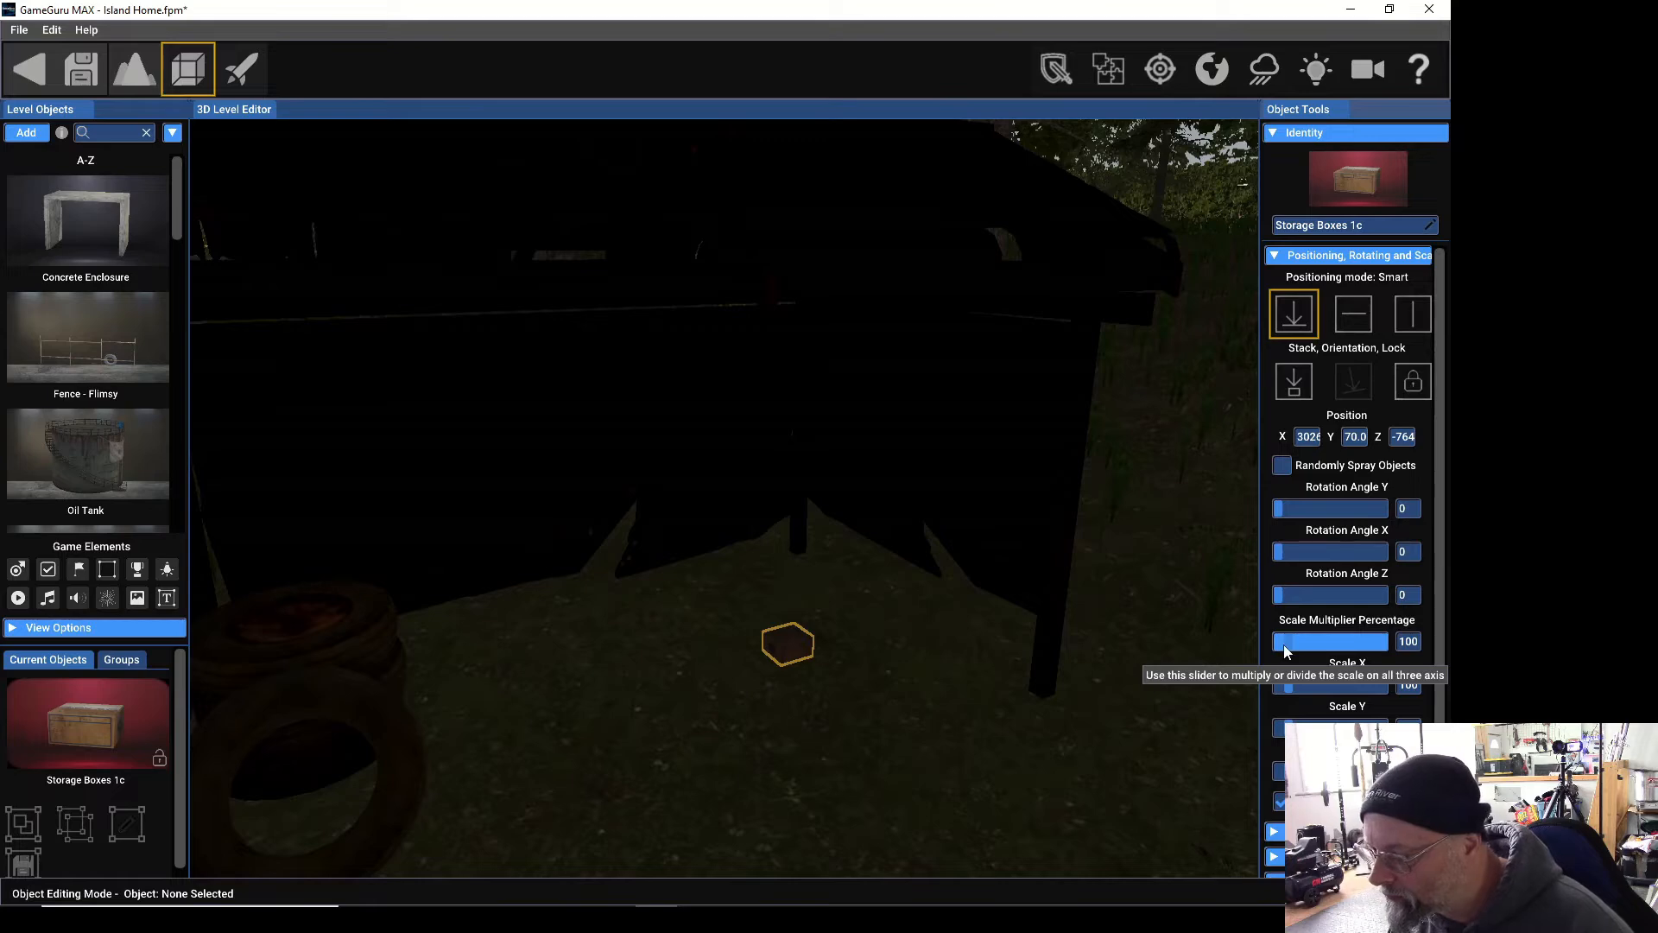
{"action": "left_click_drag", "start_coordinate": [1284, 644], "coordinate": [1335, 650]}
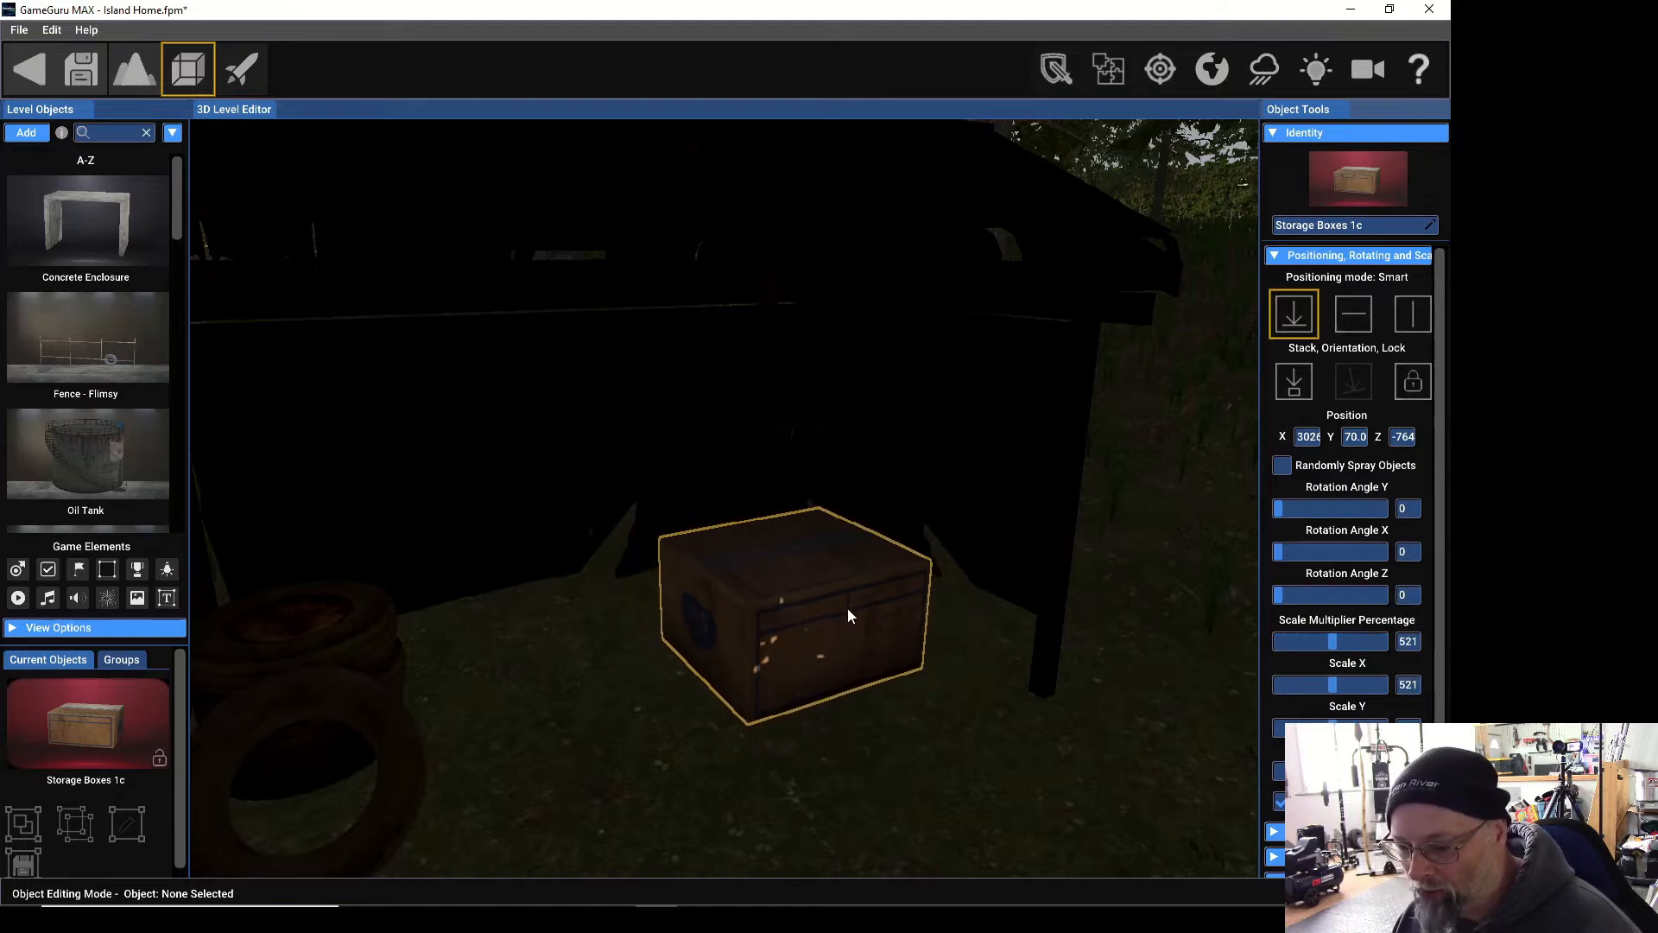
{"action": "key", "text": "r"}
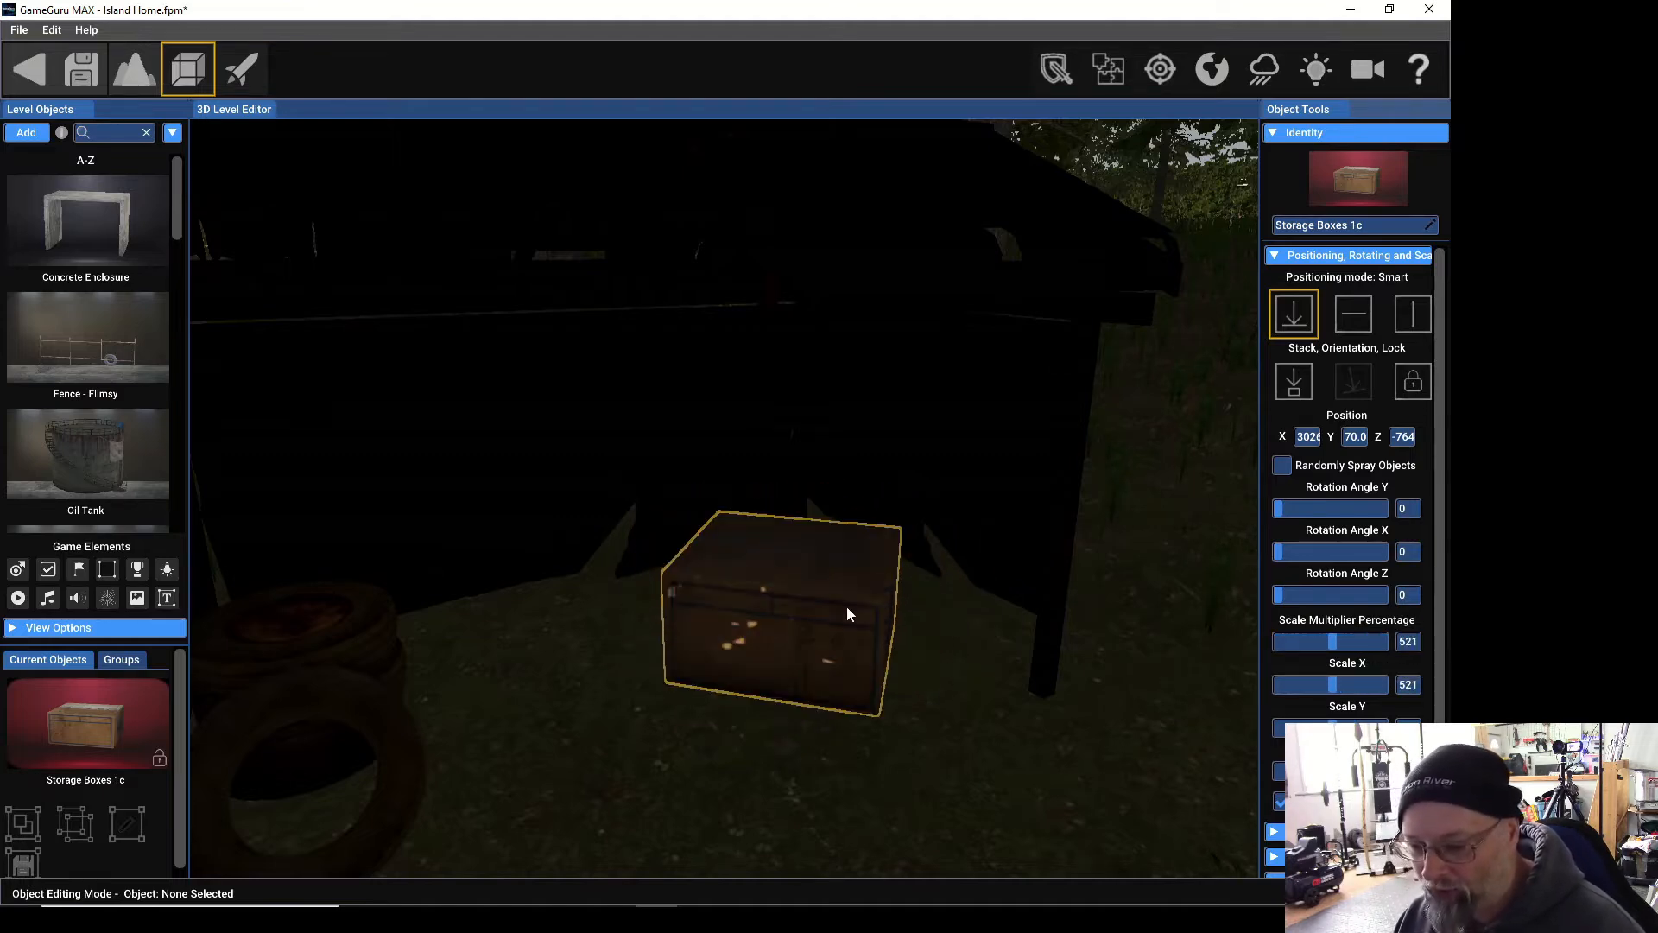
{"action": "left_click", "coordinate": [704, 784]}
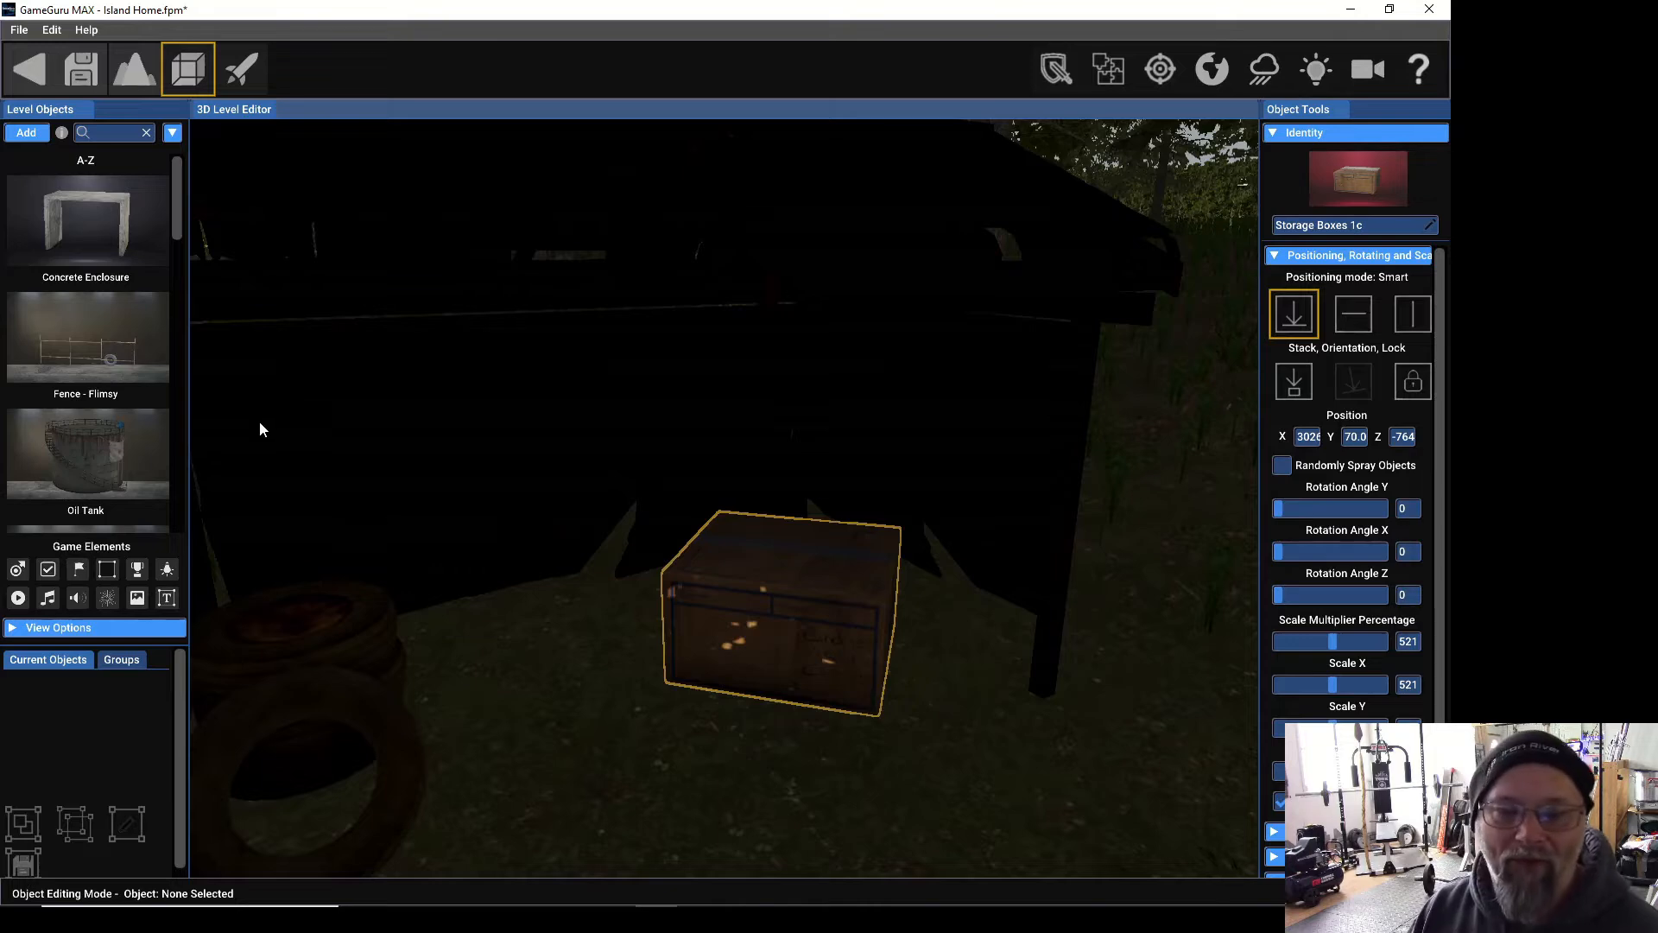
Add the Sledgehammer from the Max Collection's Weapons category and place it on top of the storage box.
{"action": "left_click", "coordinate": [26, 133]}
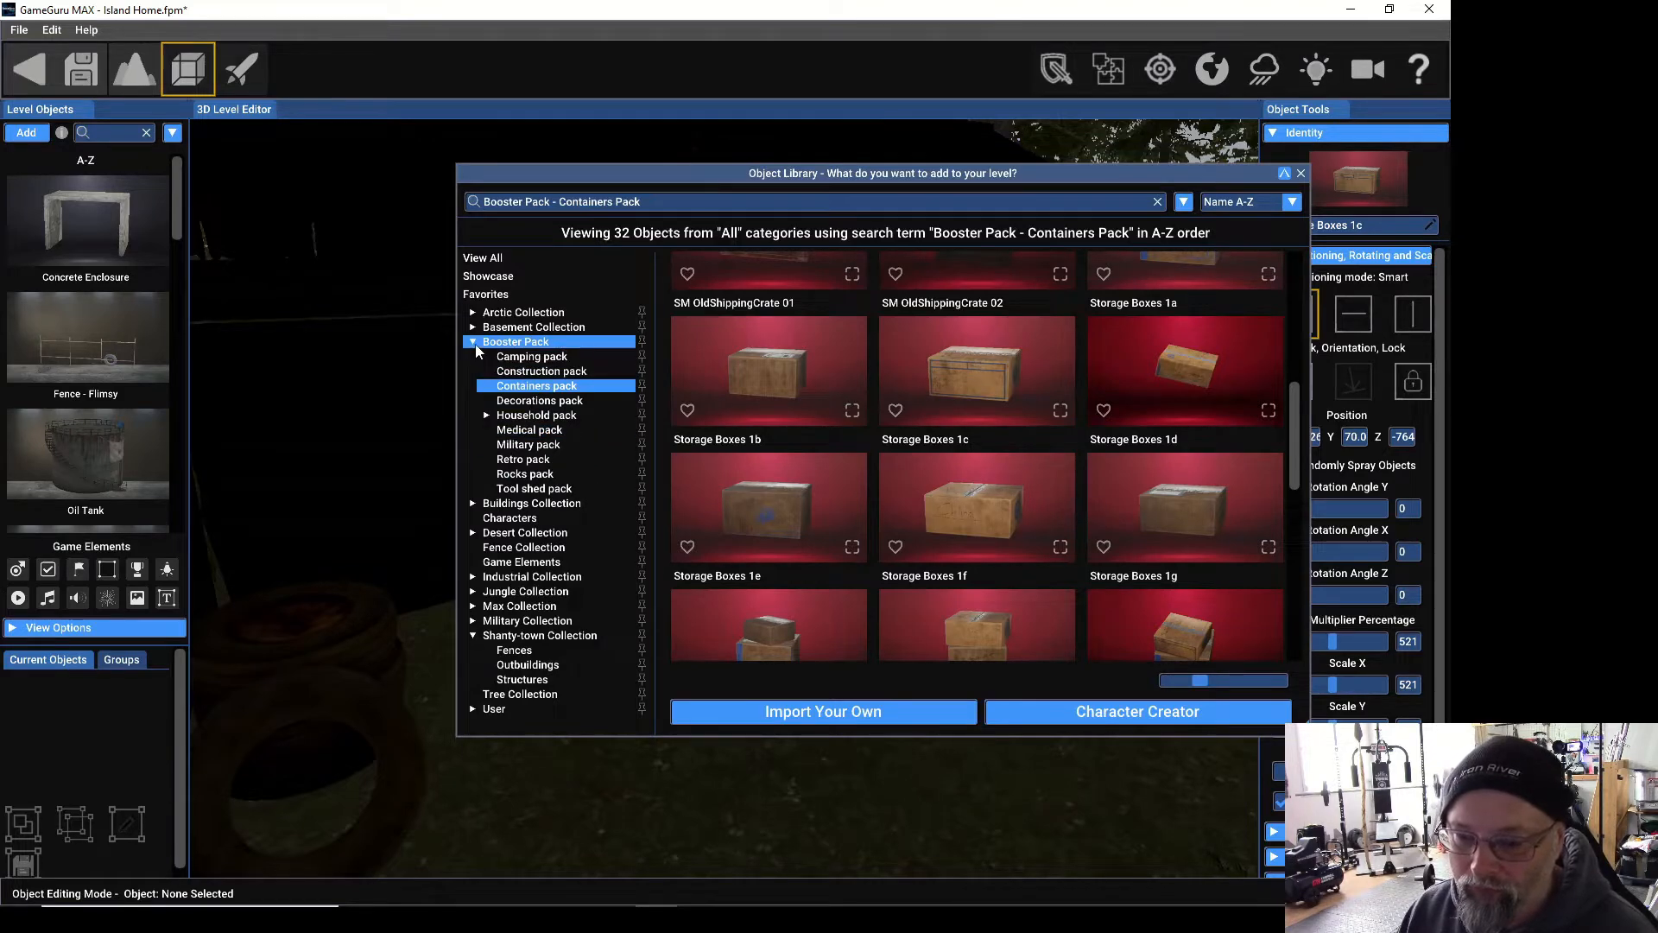
{"action": "left_click", "coordinate": [475, 344]}
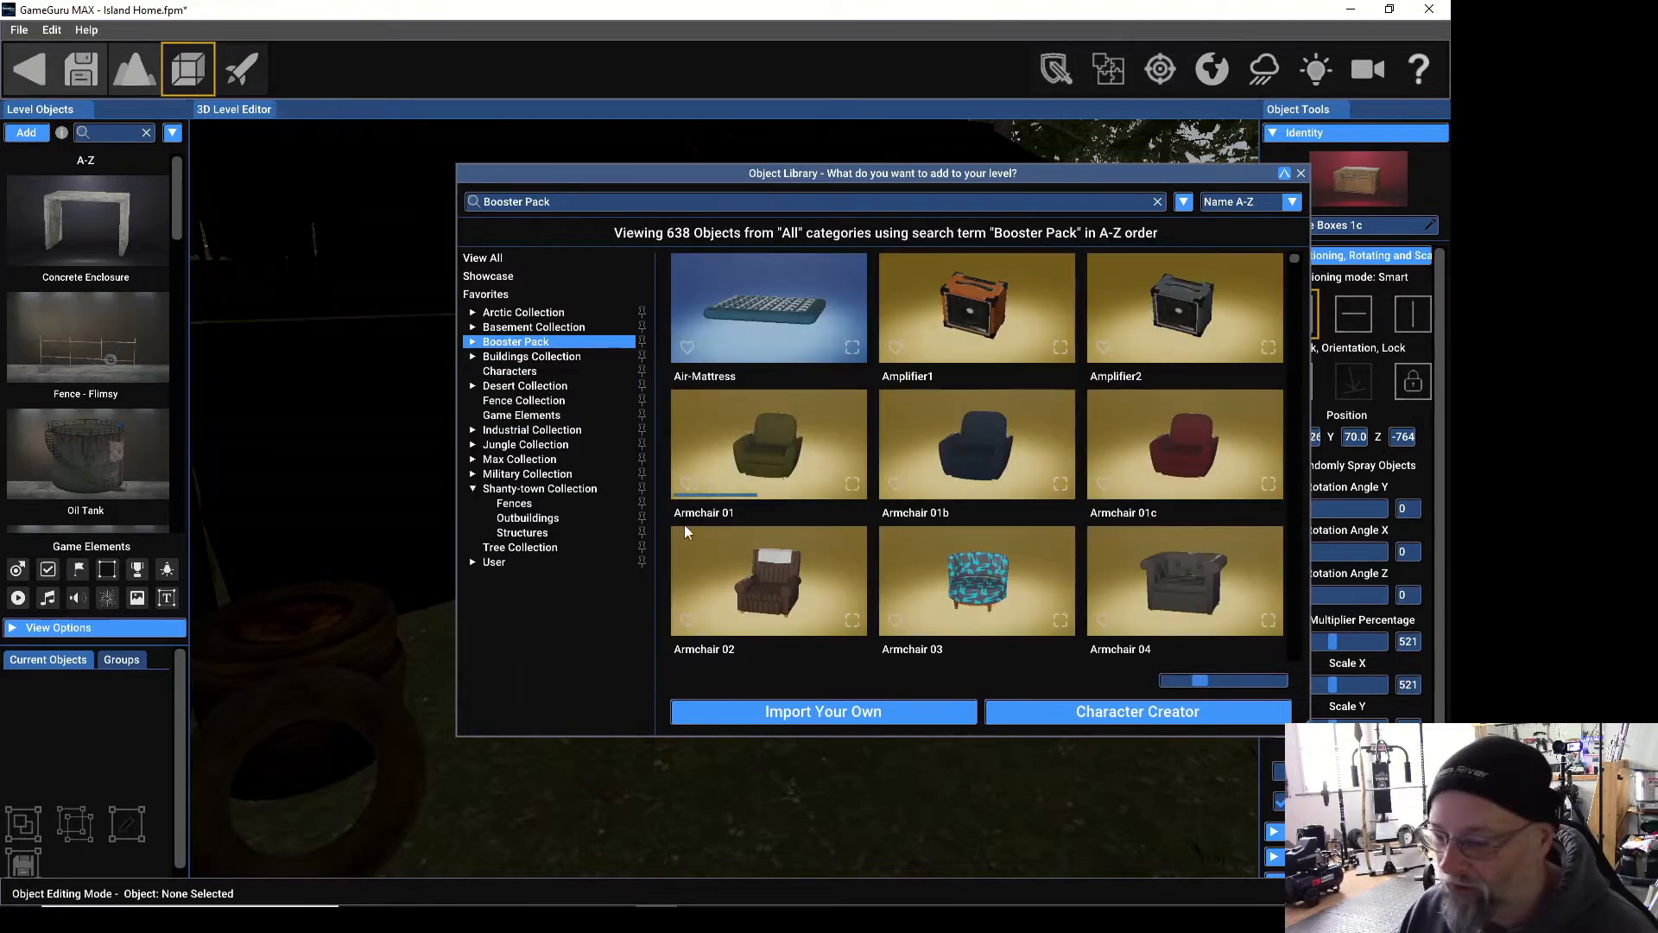
{"action": "left_click", "coordinate": [474, 462]}
{"action": "scroll", "coordinate": [489, 474], "scroll_direction": "down", "scroll_amount": 3}
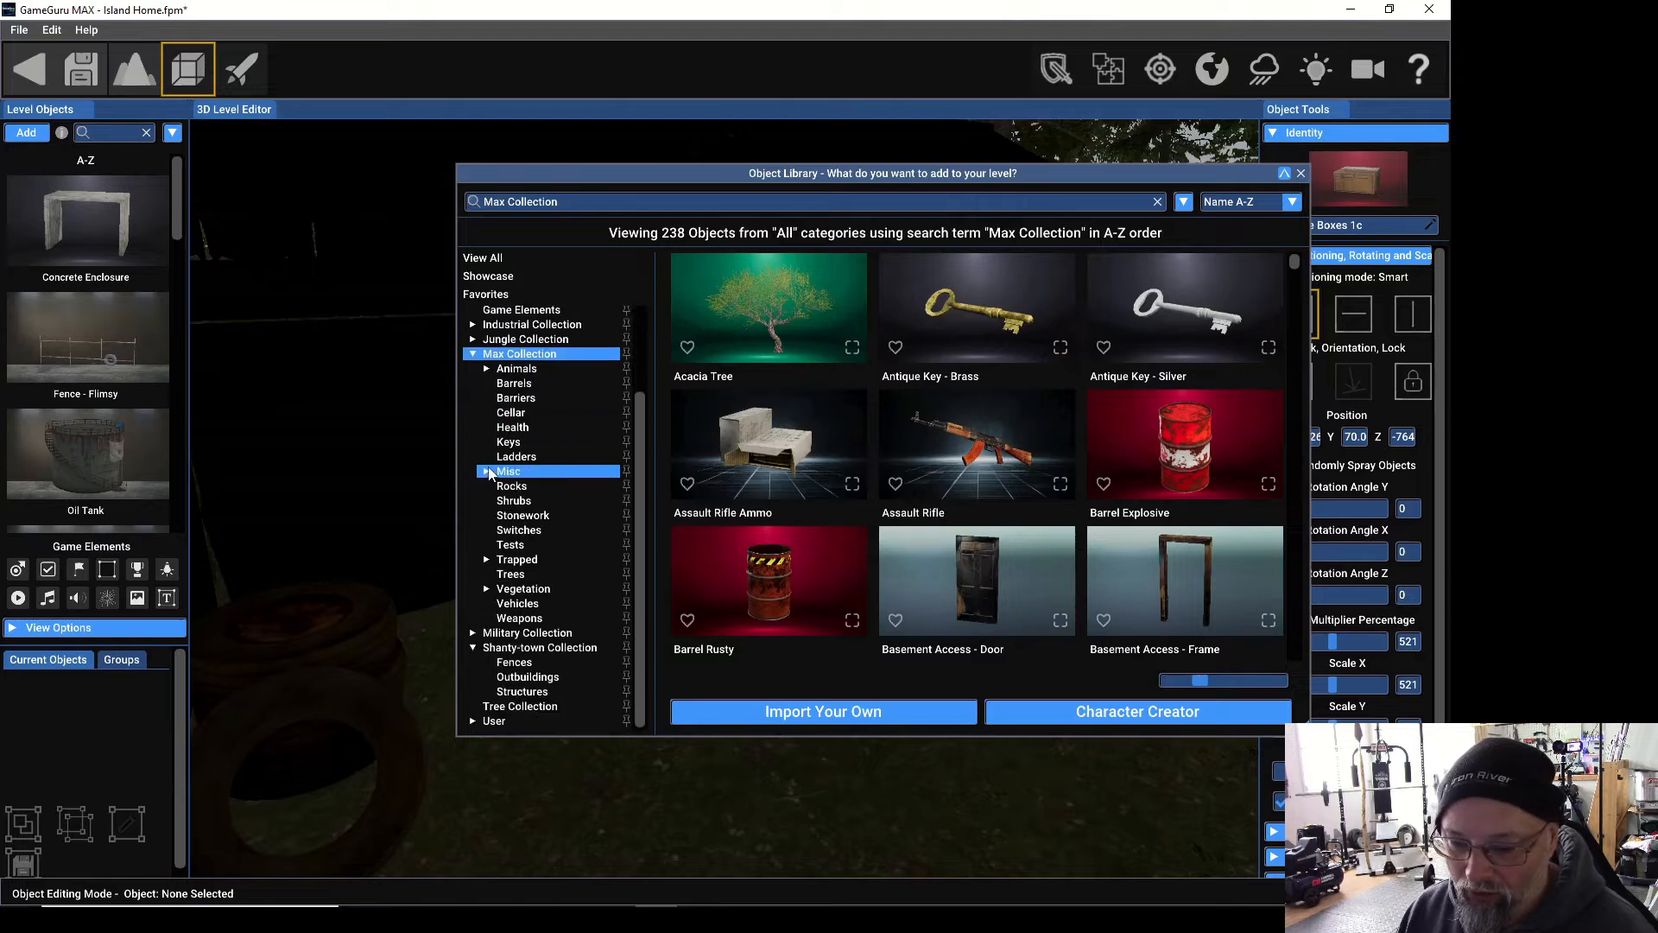
{"action": "left_click", "coordinate": [521, 619]}
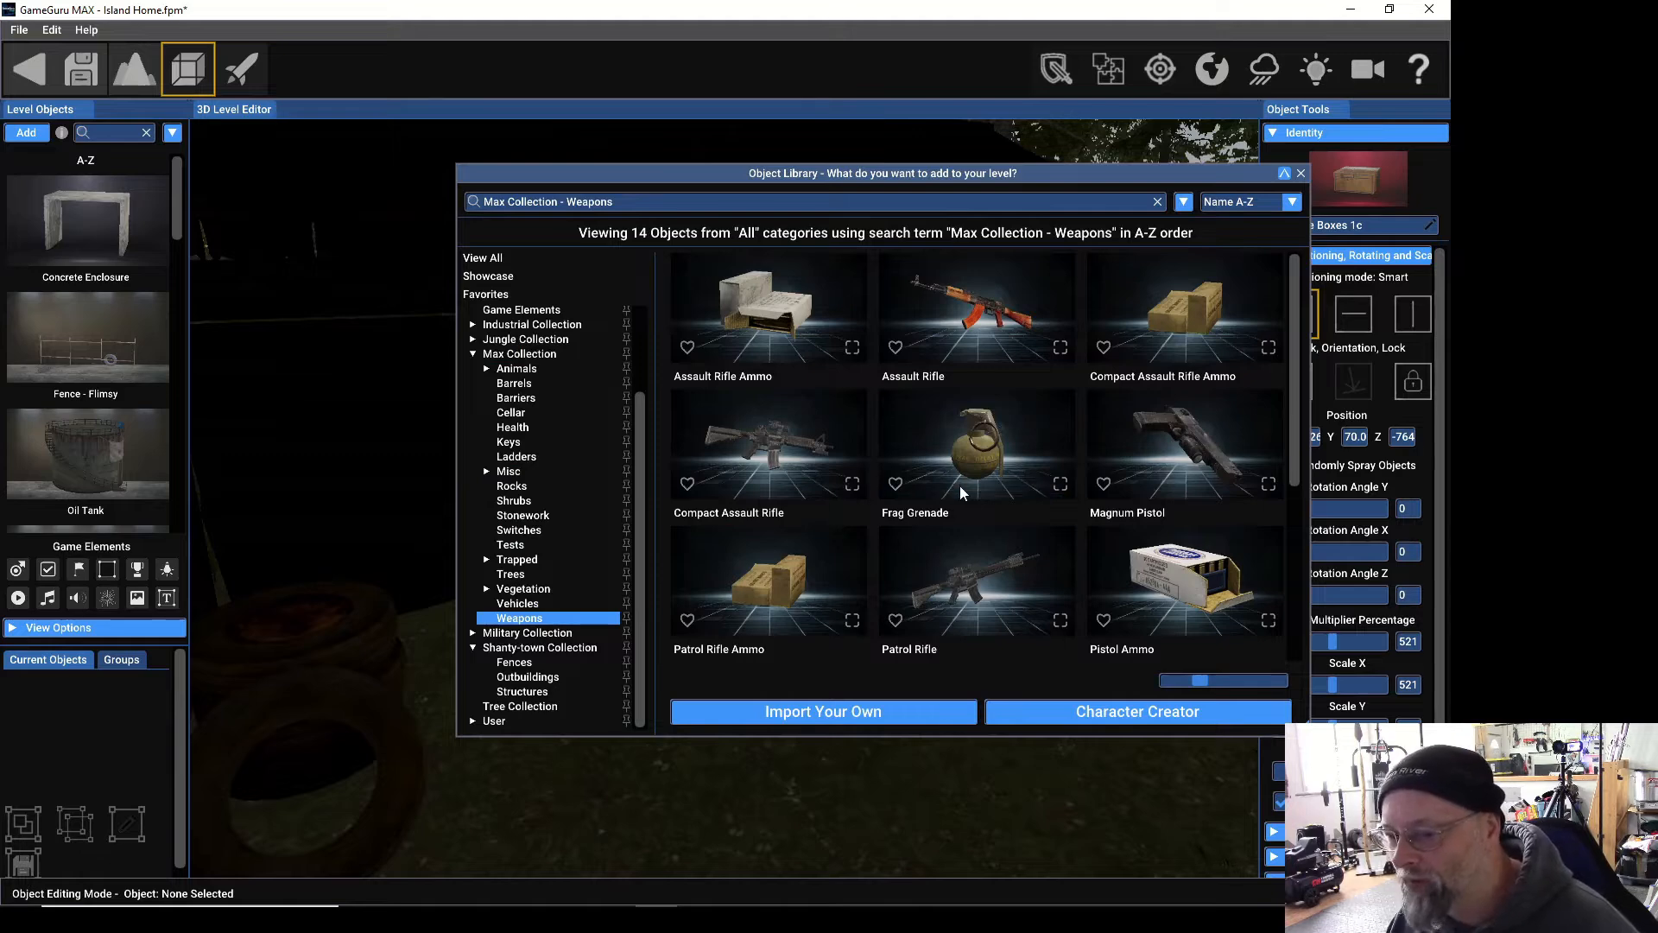
{"action": "scroll", "coordinate": [961, 485], "scroll_direction": "down", "scroll_amount": 1}
{"action": "scroll", "coordinate": [960, 486], "scroll_direction": "down", "scroll_amount": 1}
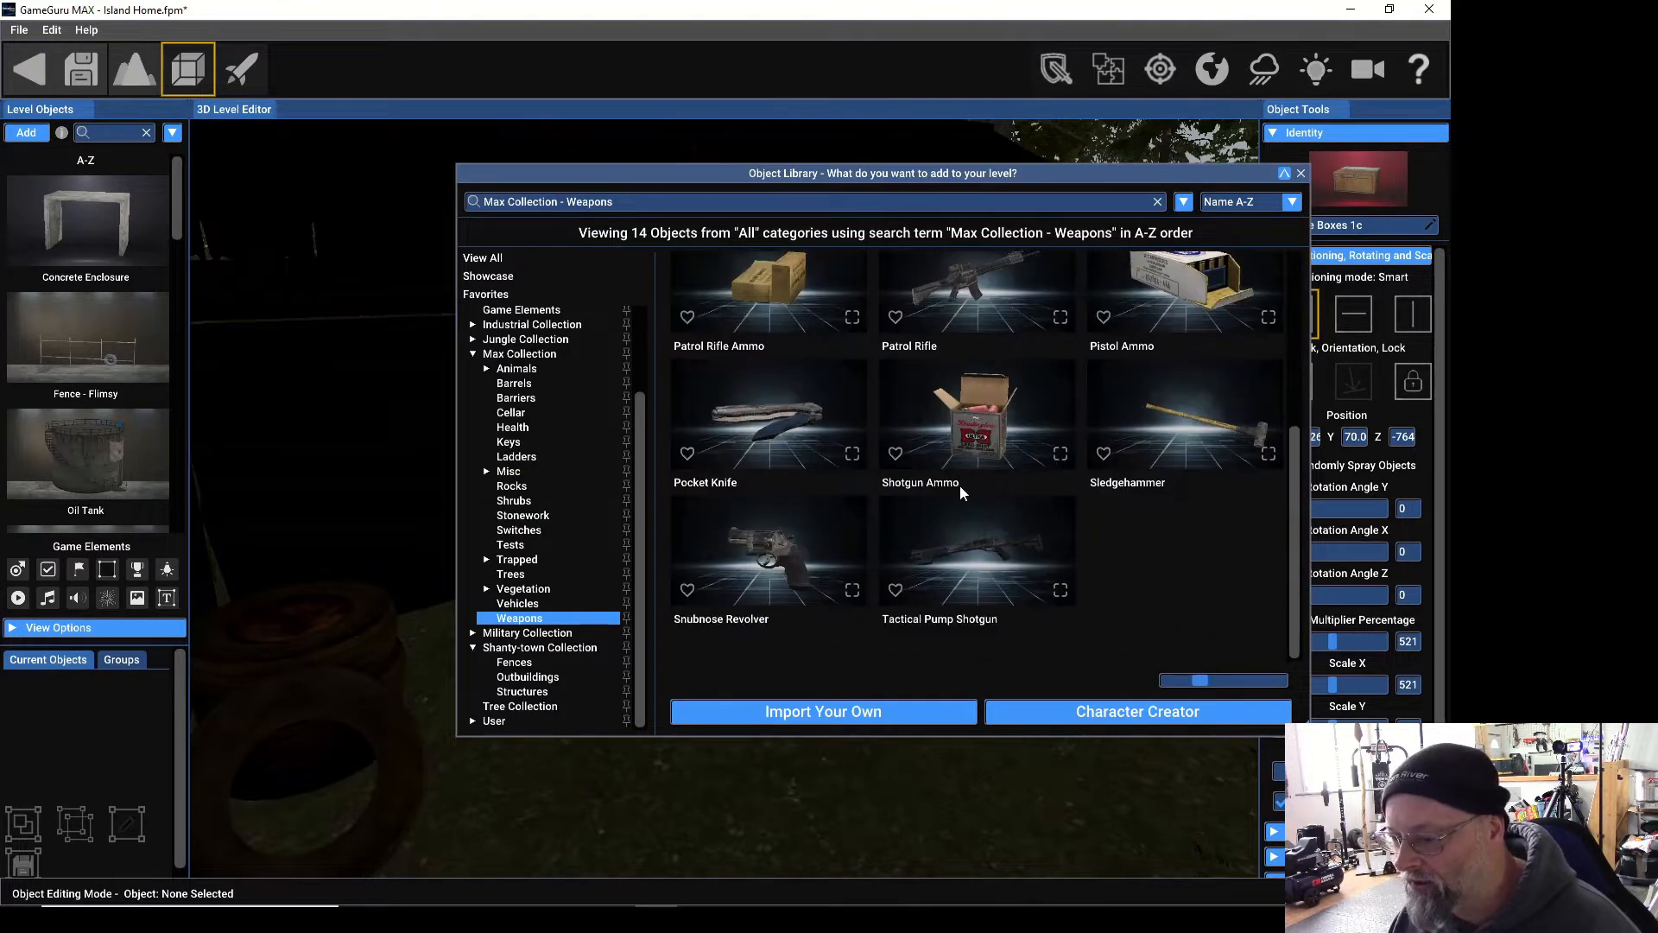
{"action": "left_click", "coordinate": [1178, 416]}
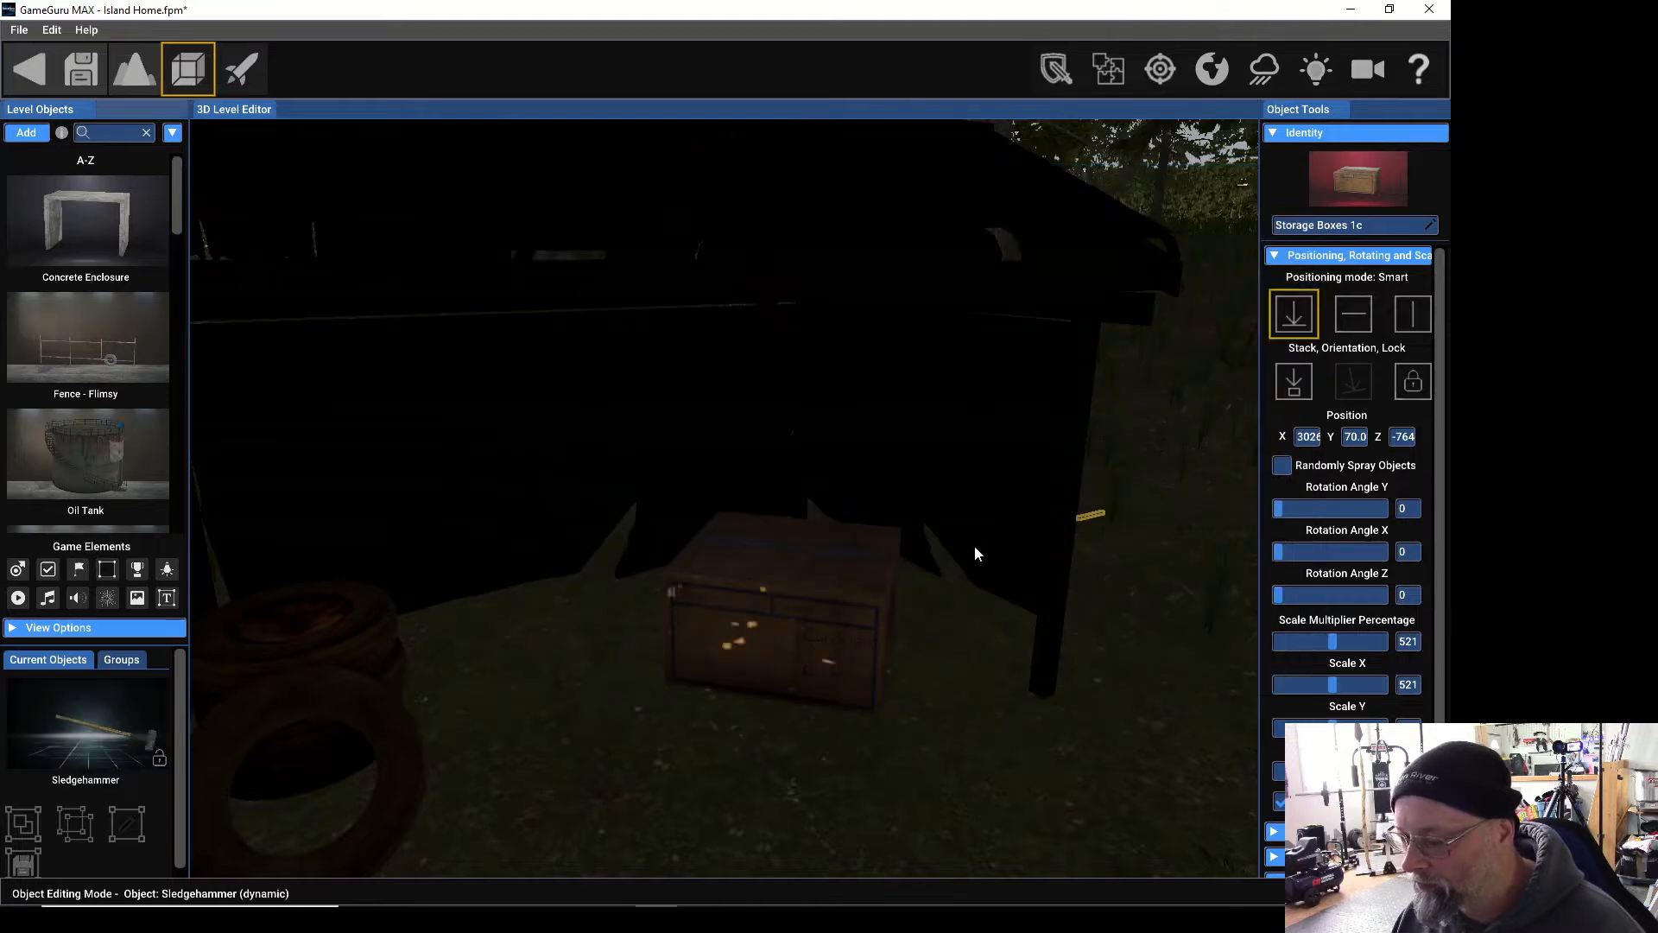
{"action": "left_click", "coordinate": [810, 548]}
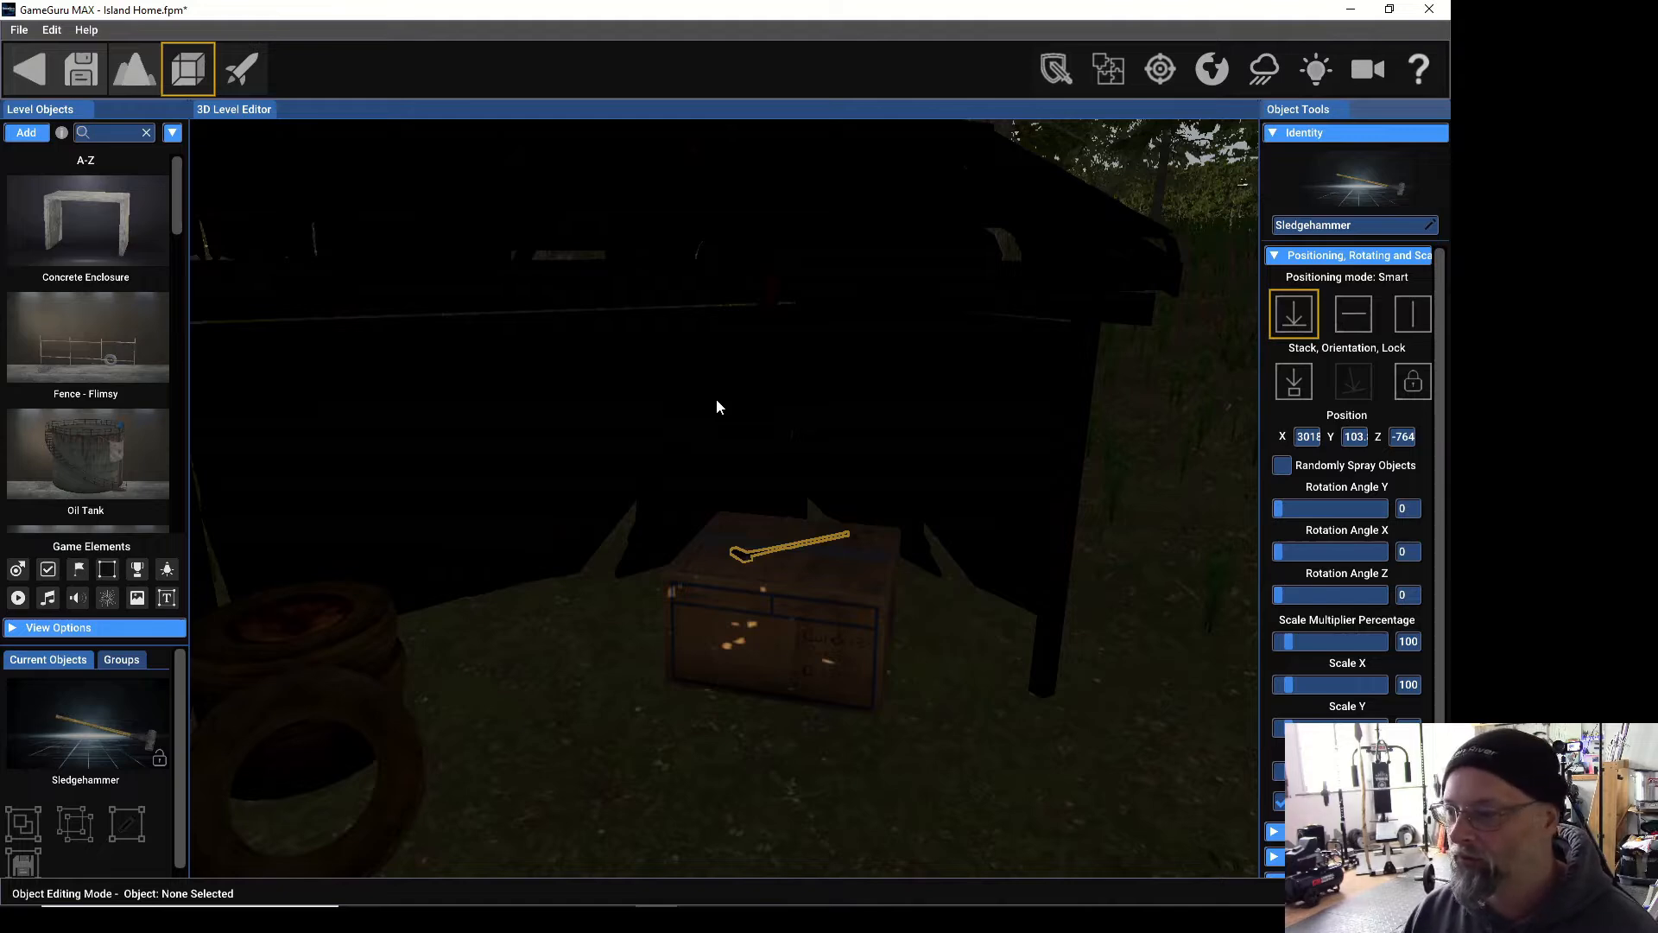
Place a Player Start Position marker on the grass near the huts.
{"action": "scroll", "coordinate": [717, 406], "scroll_direction": "down", "scroll_amount": 6}
{"action": "scroll", "coordinate": [717, 391], "scroll_direction": "down", "scroll_amount": 3}
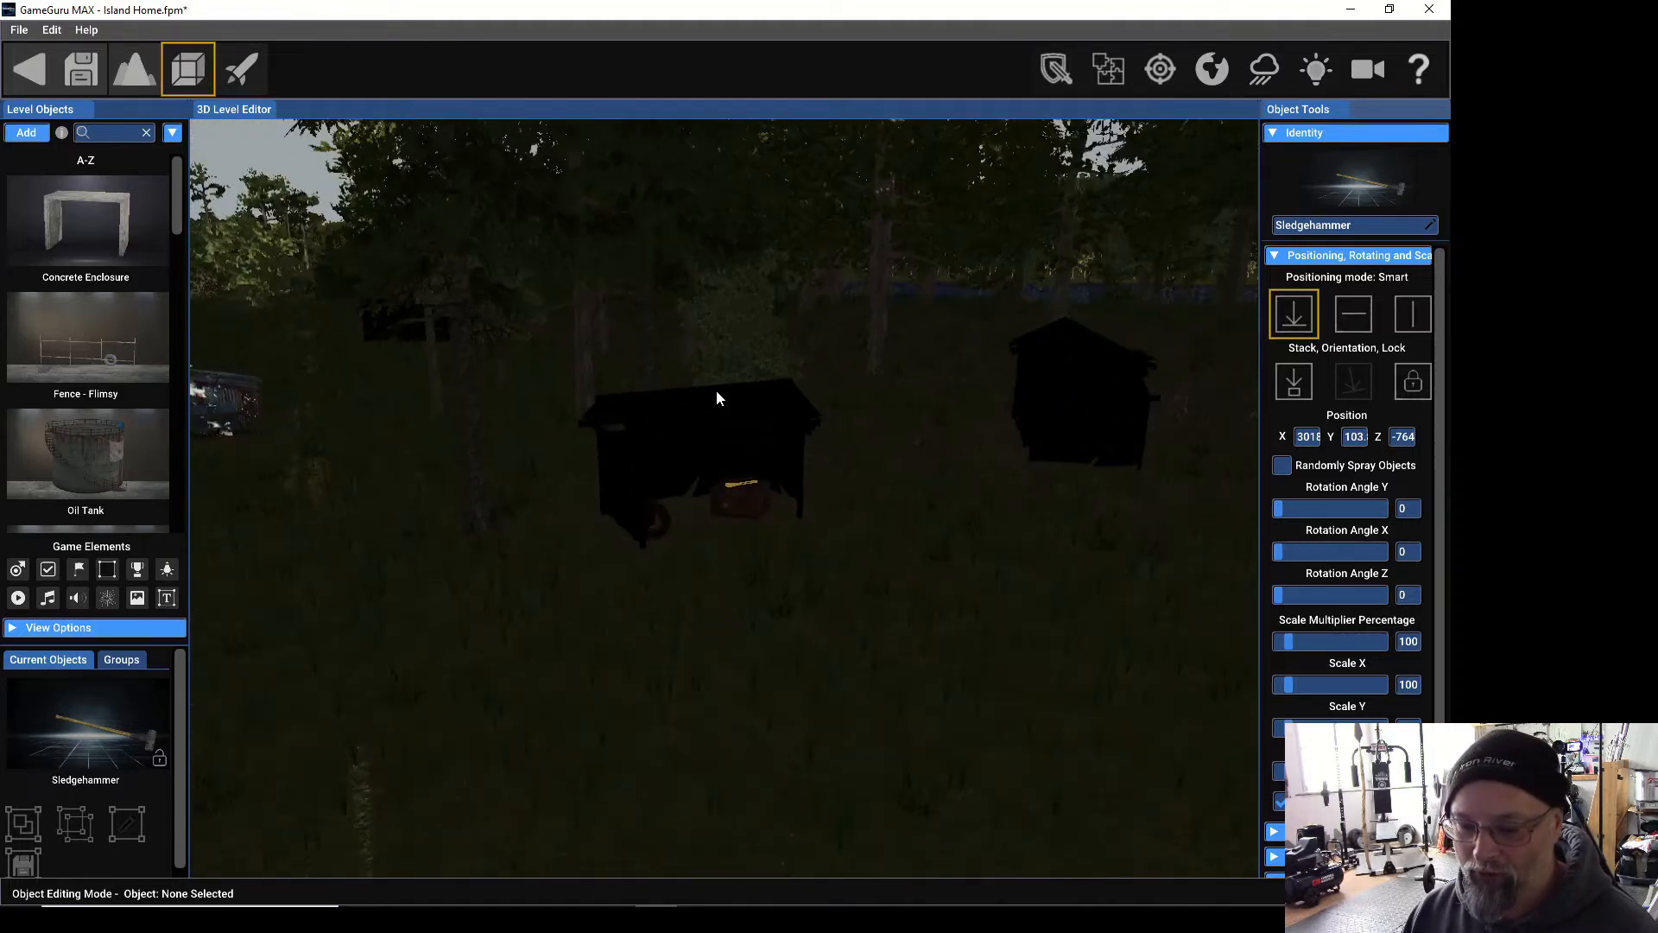
{"action": "scroll", "coordinate": [358, 555], "scroll_direction": "down", "scroll_amount": 2}
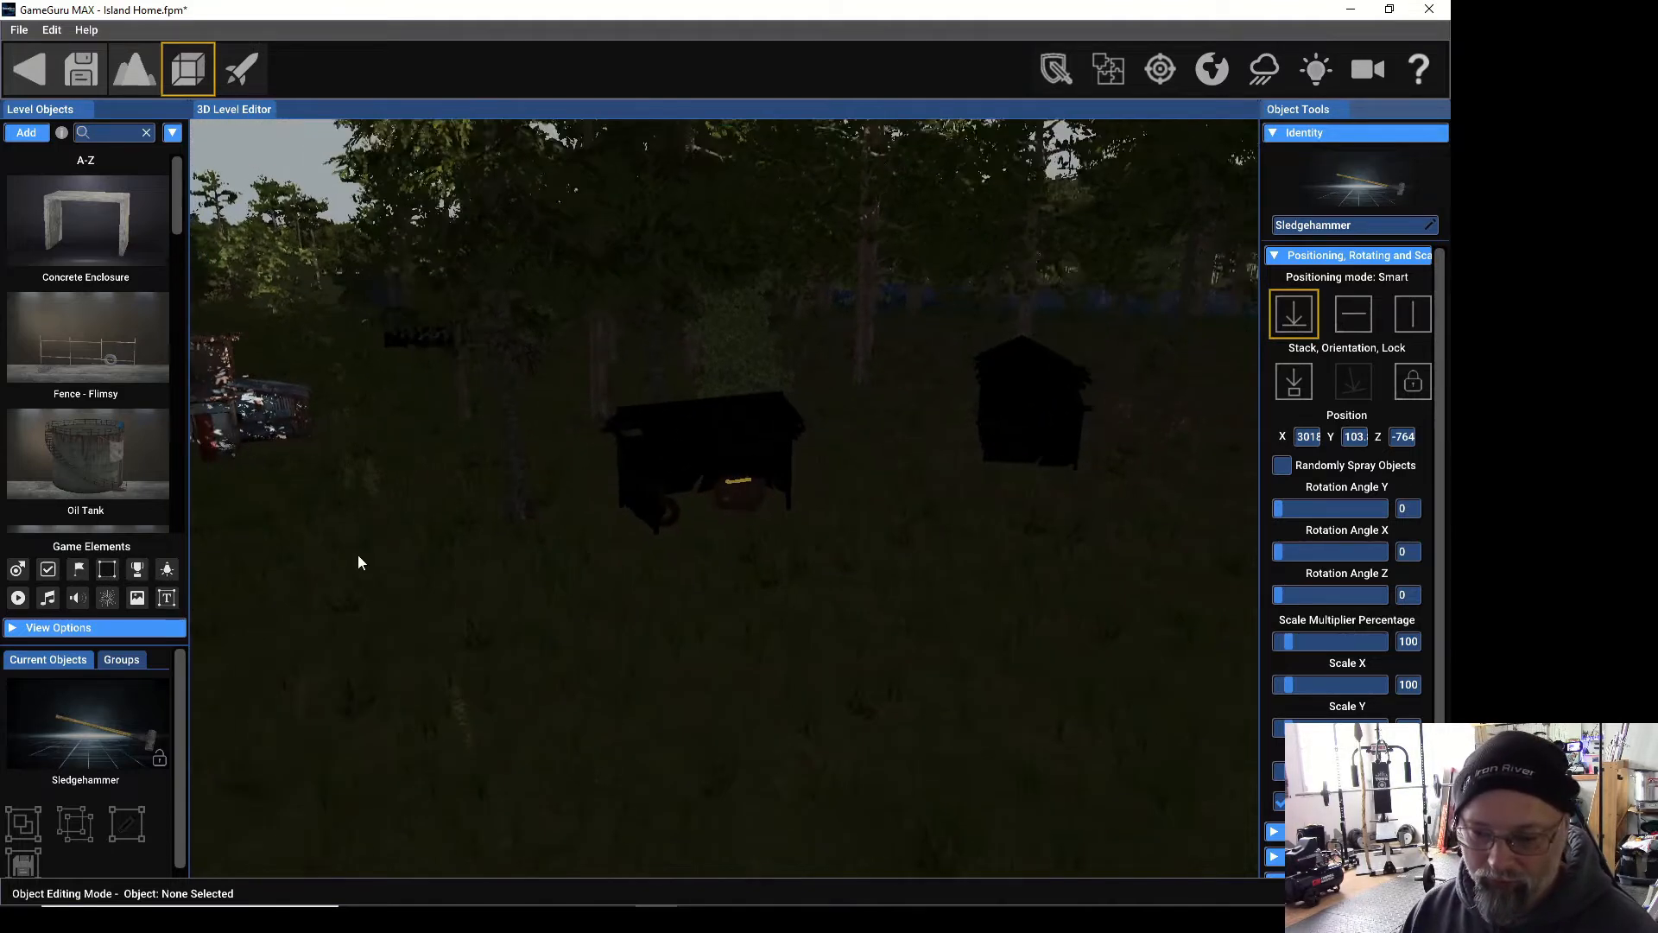
{"action": "left_click", "coordinate": [27, 569]}
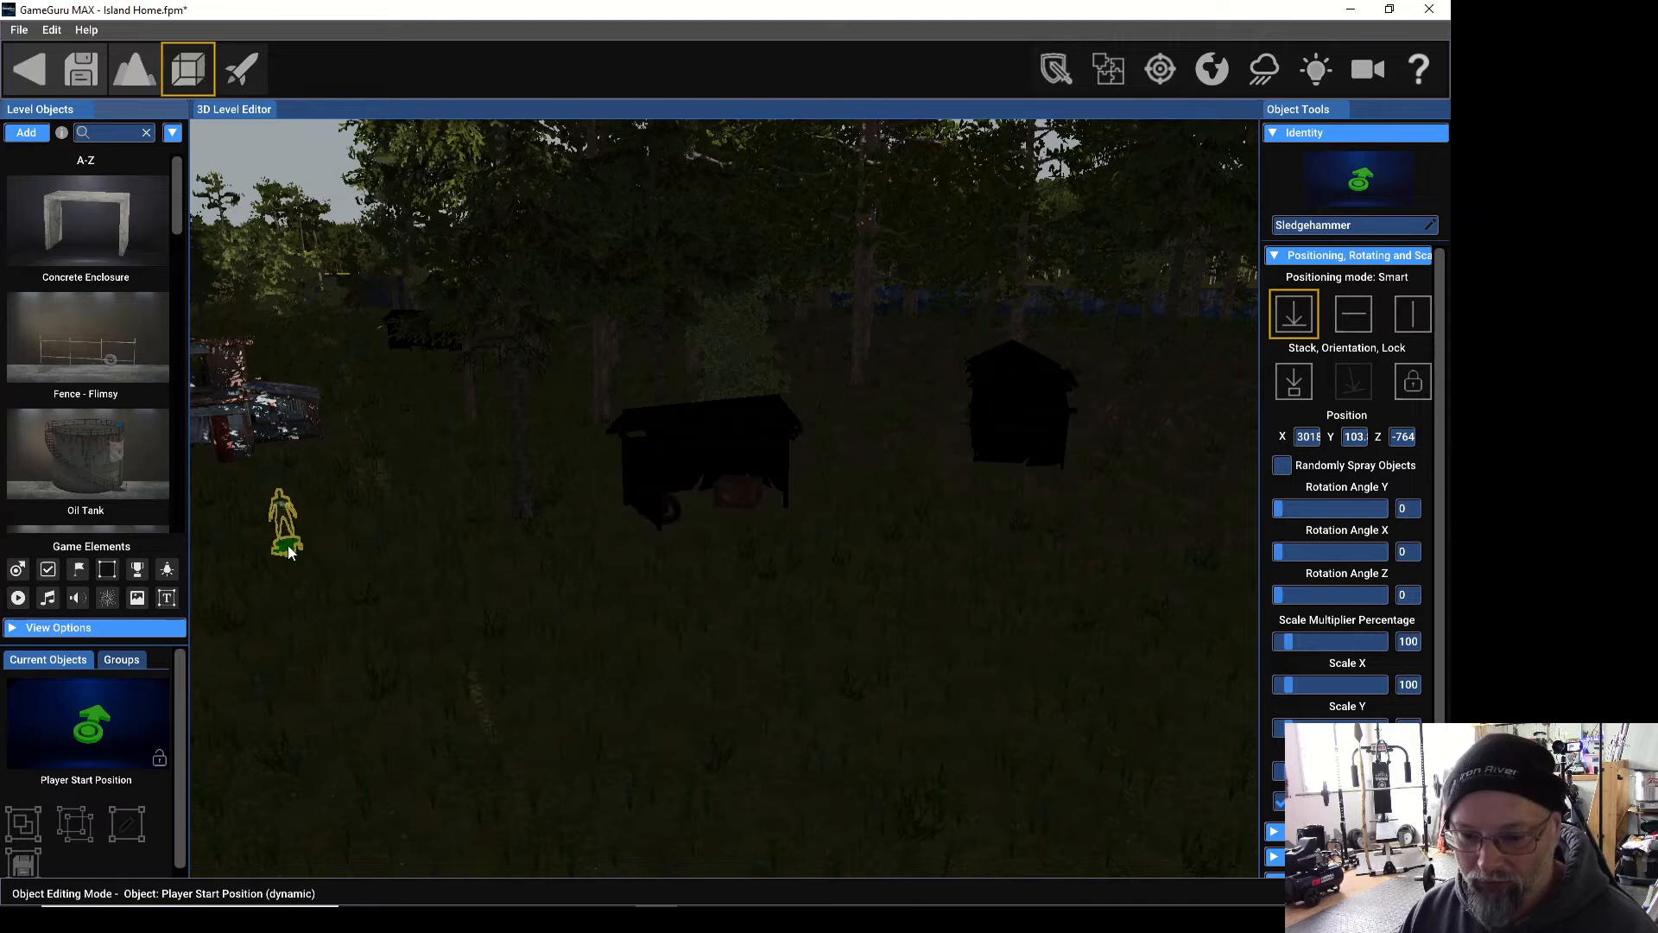
{"action": "left_click", "coordinate": [288, 547]}
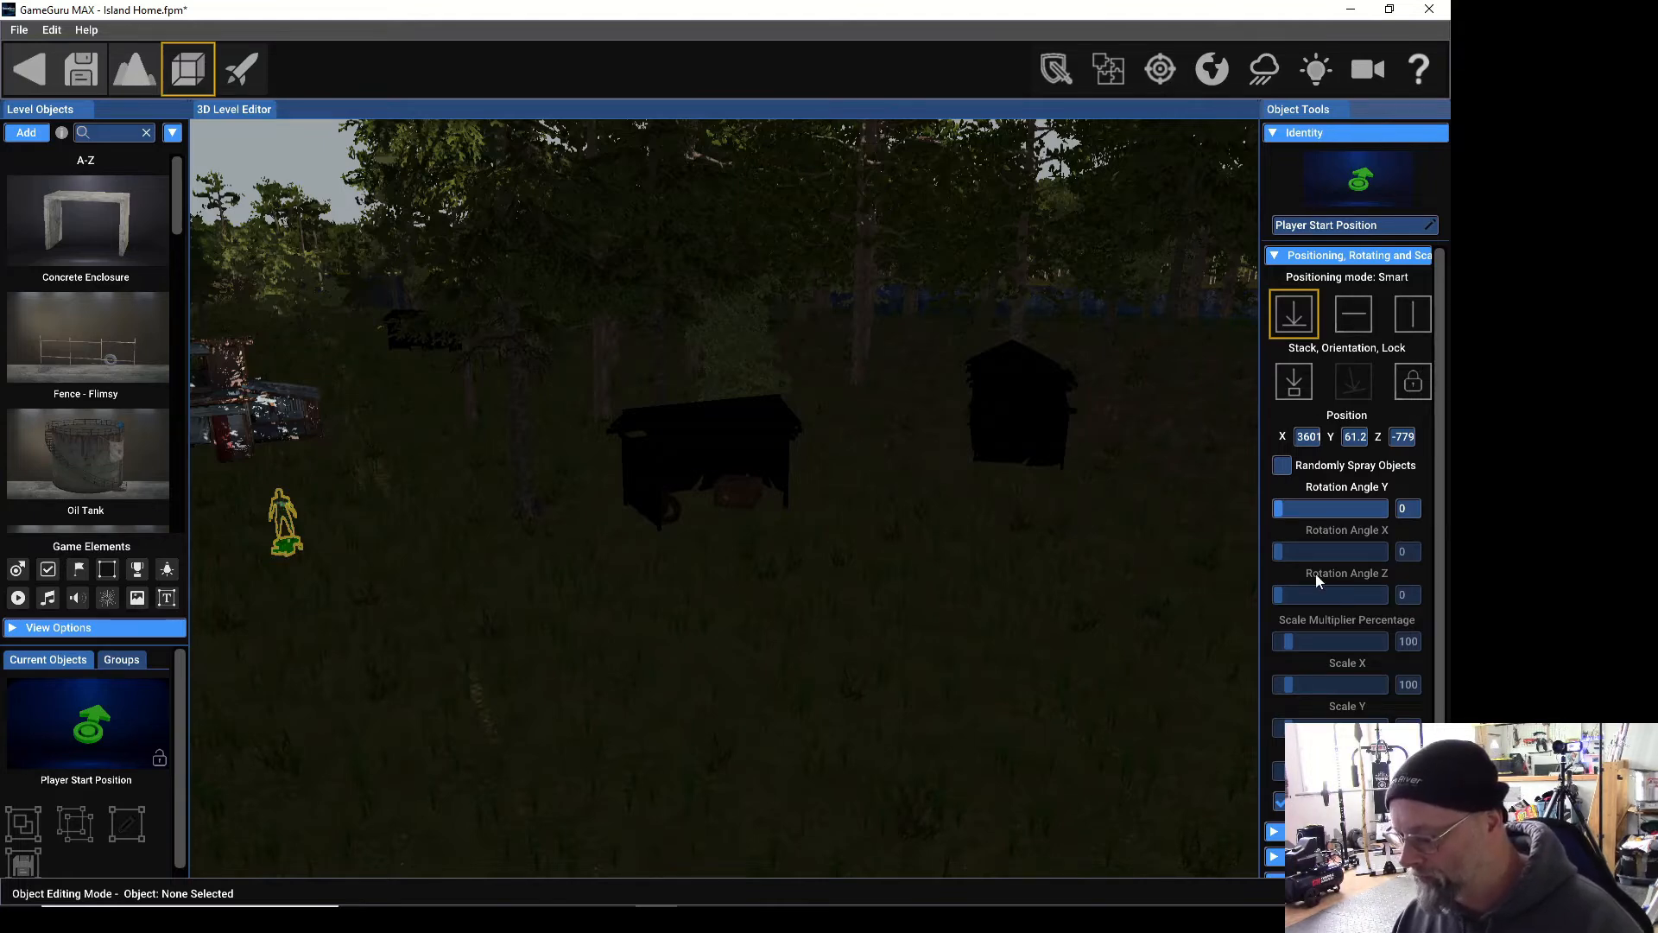
{"action": "scroll", "coordinate": [1314, 578], "scroll_direction": "down", "scroll_amount": 1}
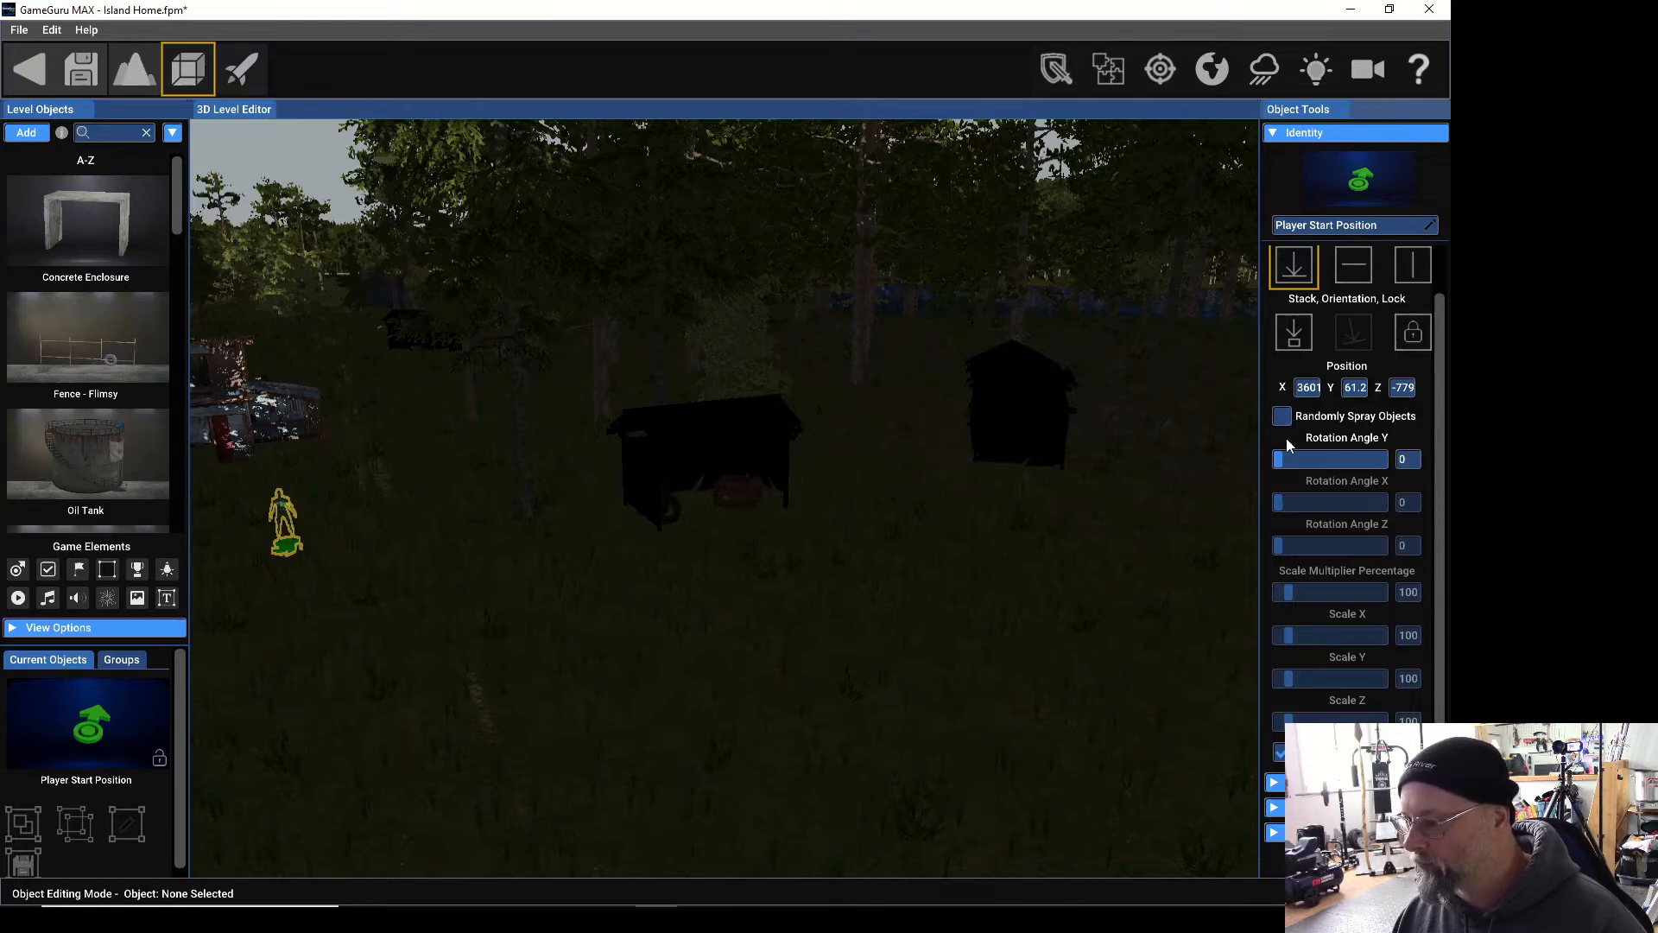
{"action": "scroll", "coordinate": [1214, 495], "scroll_direction": "up", "scroll_amount": 1}
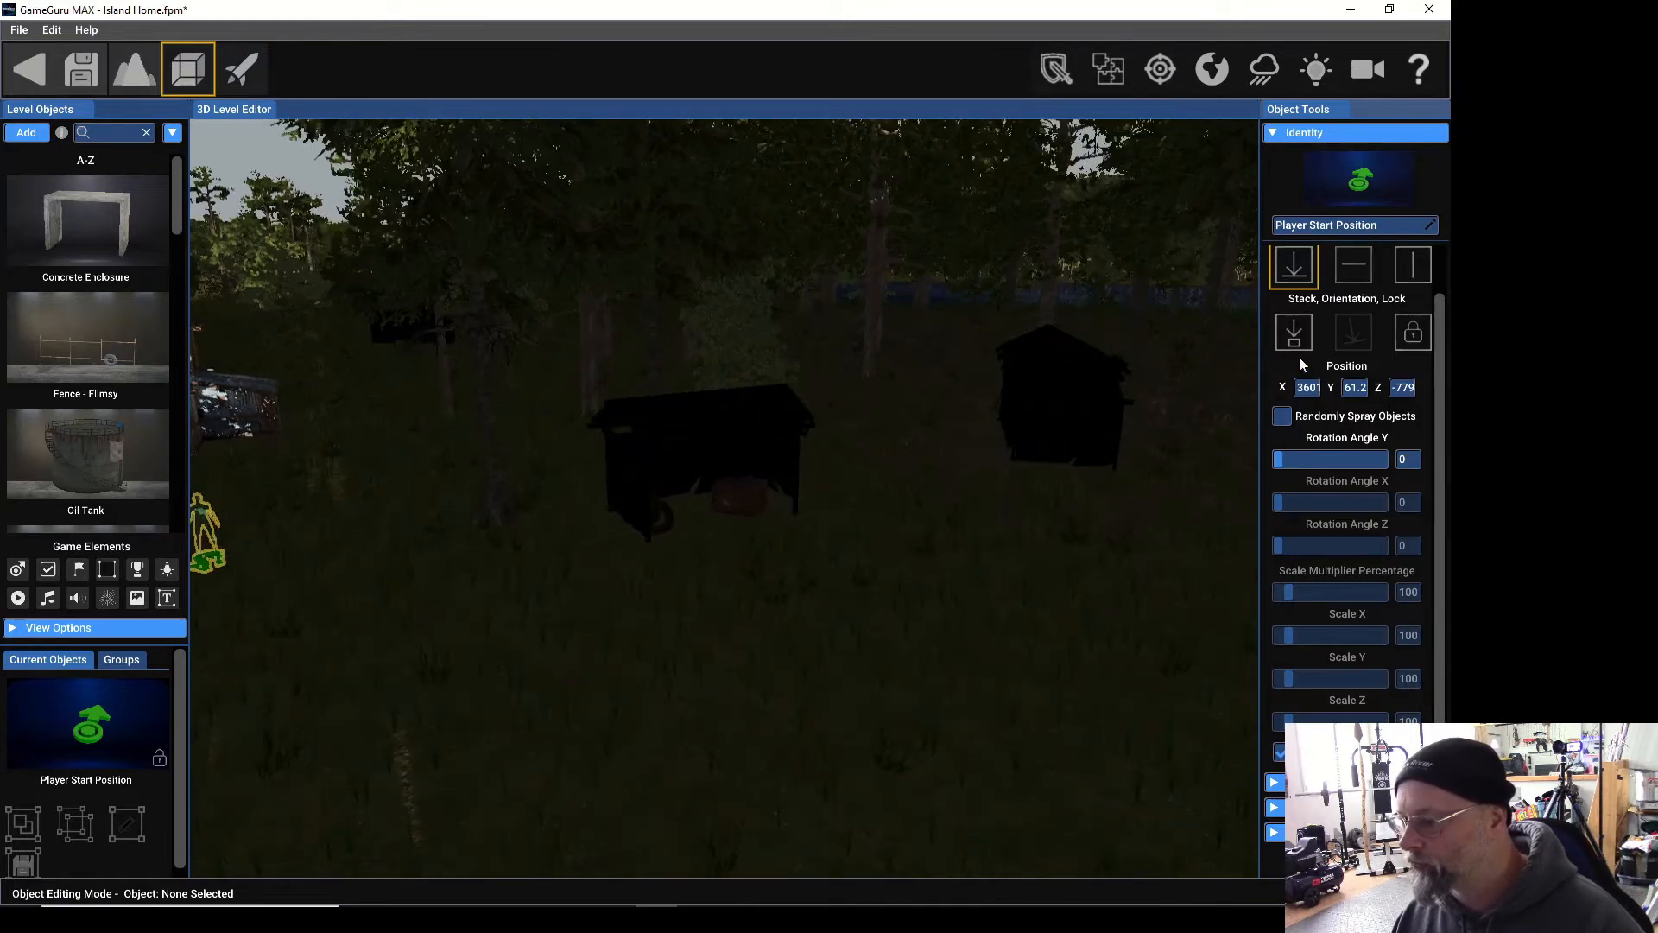
Customize the Player Start Position by setting its starting weapon to Melee Combat.
{"action": "scroll", "coordinate": [1296, 361], "scroll_direction": "up", "scroll_amount": 1}
{"action": "left_click", "coordinate": [1282, 258]}
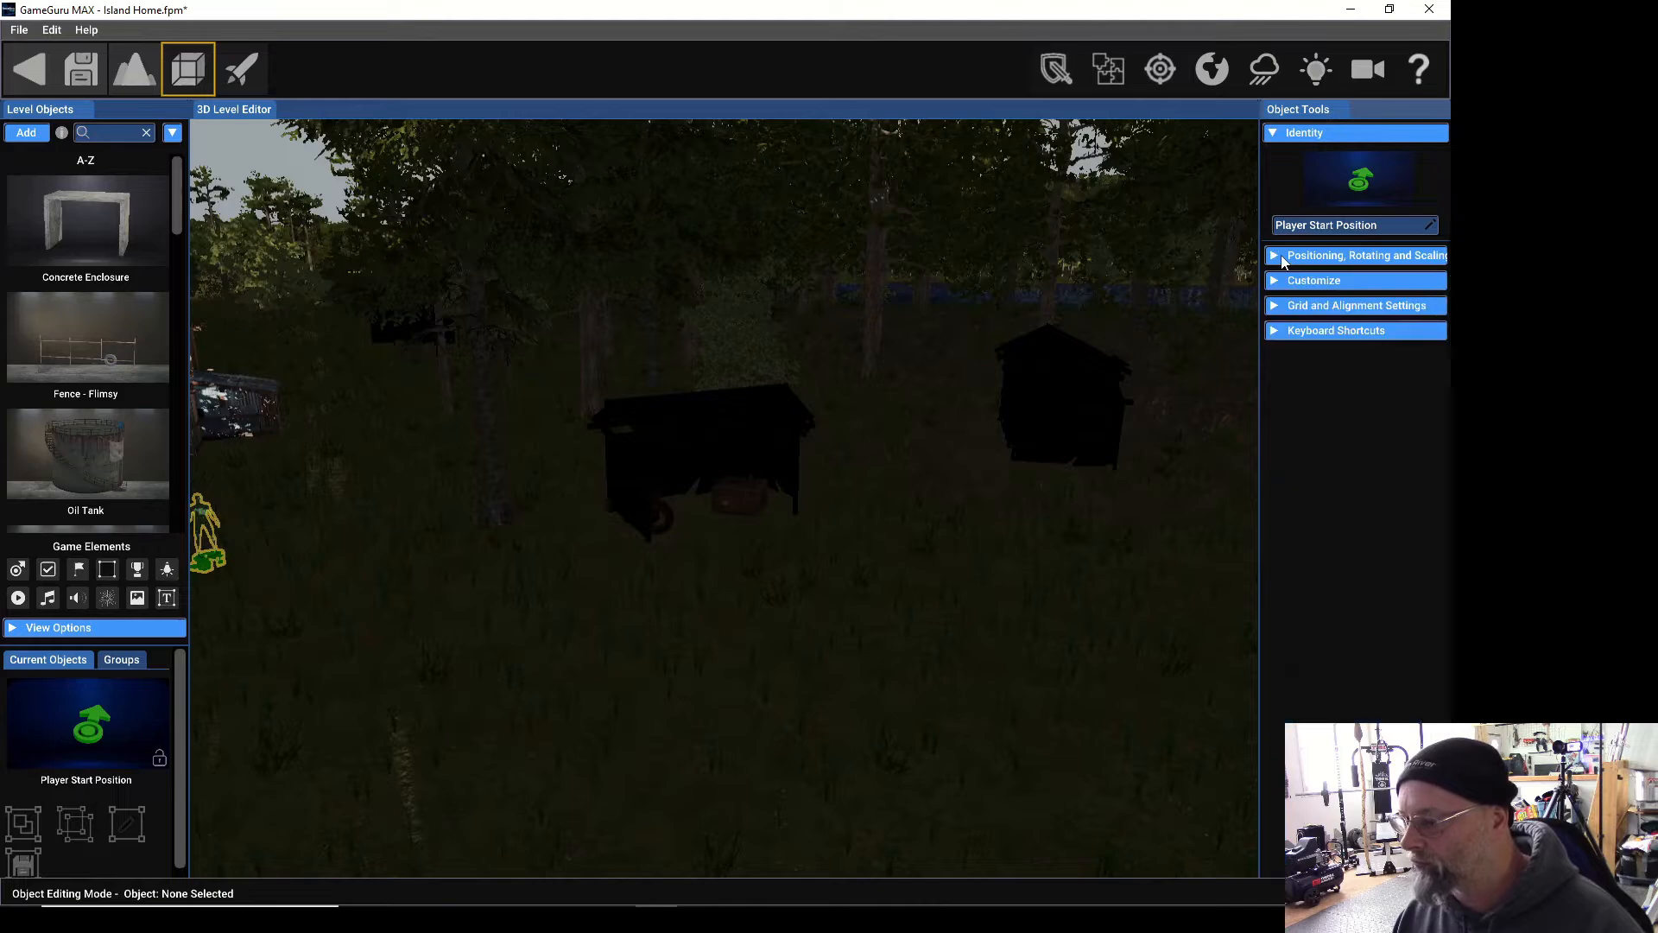
{"action": "left_click", "coordinate": [1277, 282]}
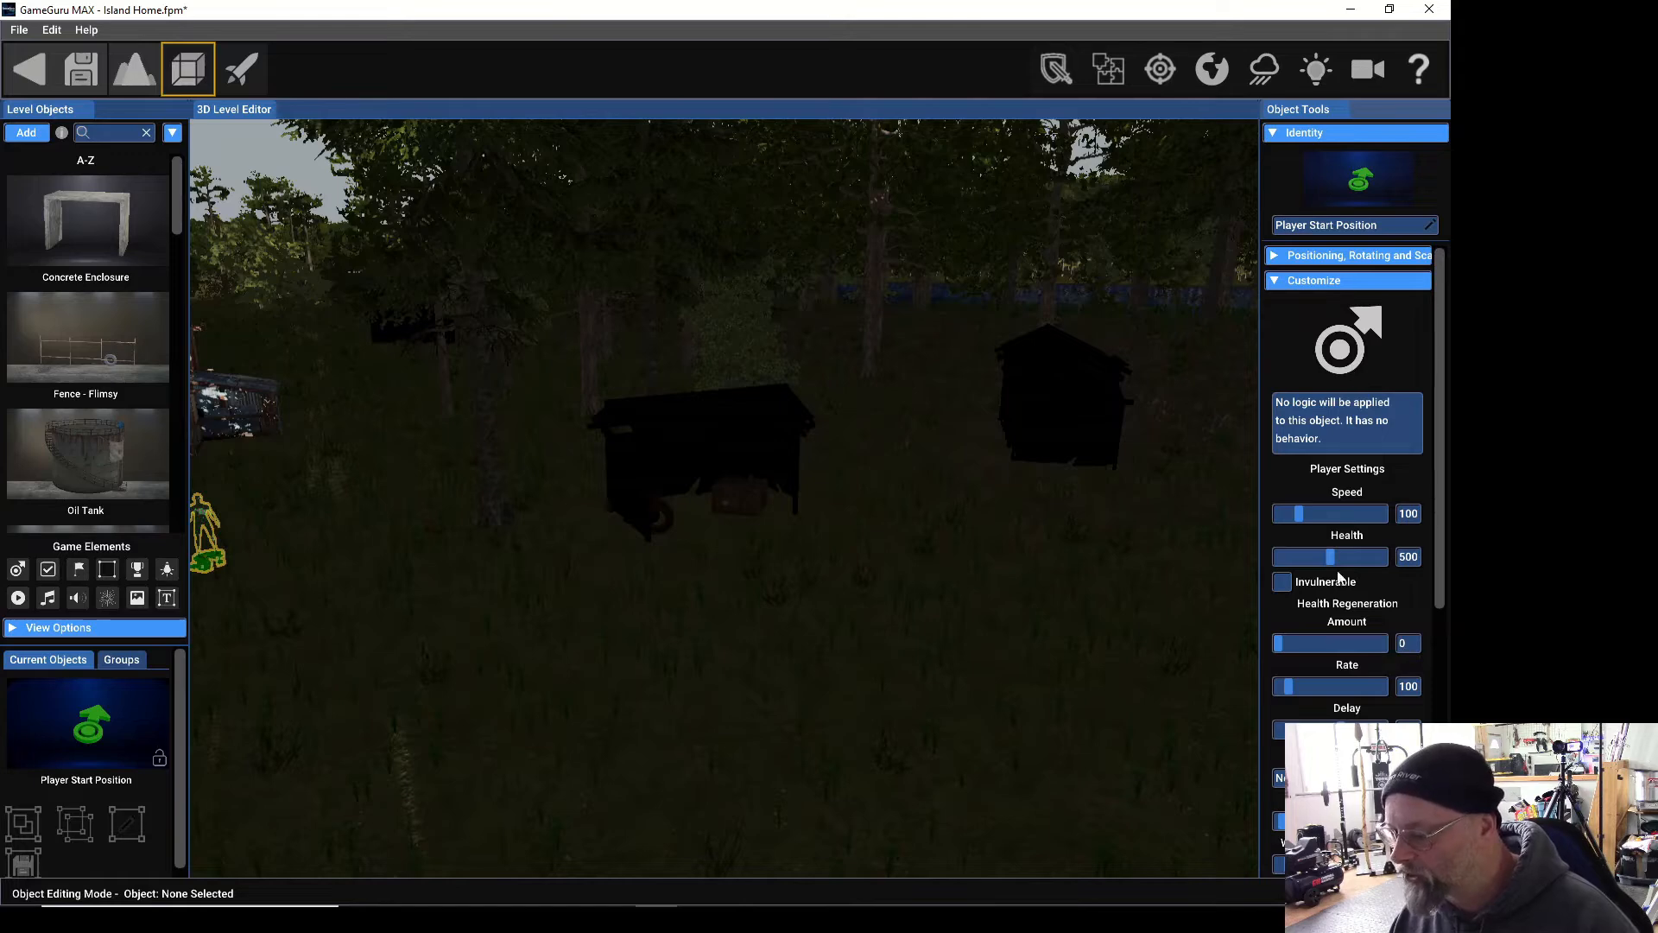
{"action": "scroll", "coordinate": [1350, 675], "scroll_direction": "down", "scroll_amount": 3}
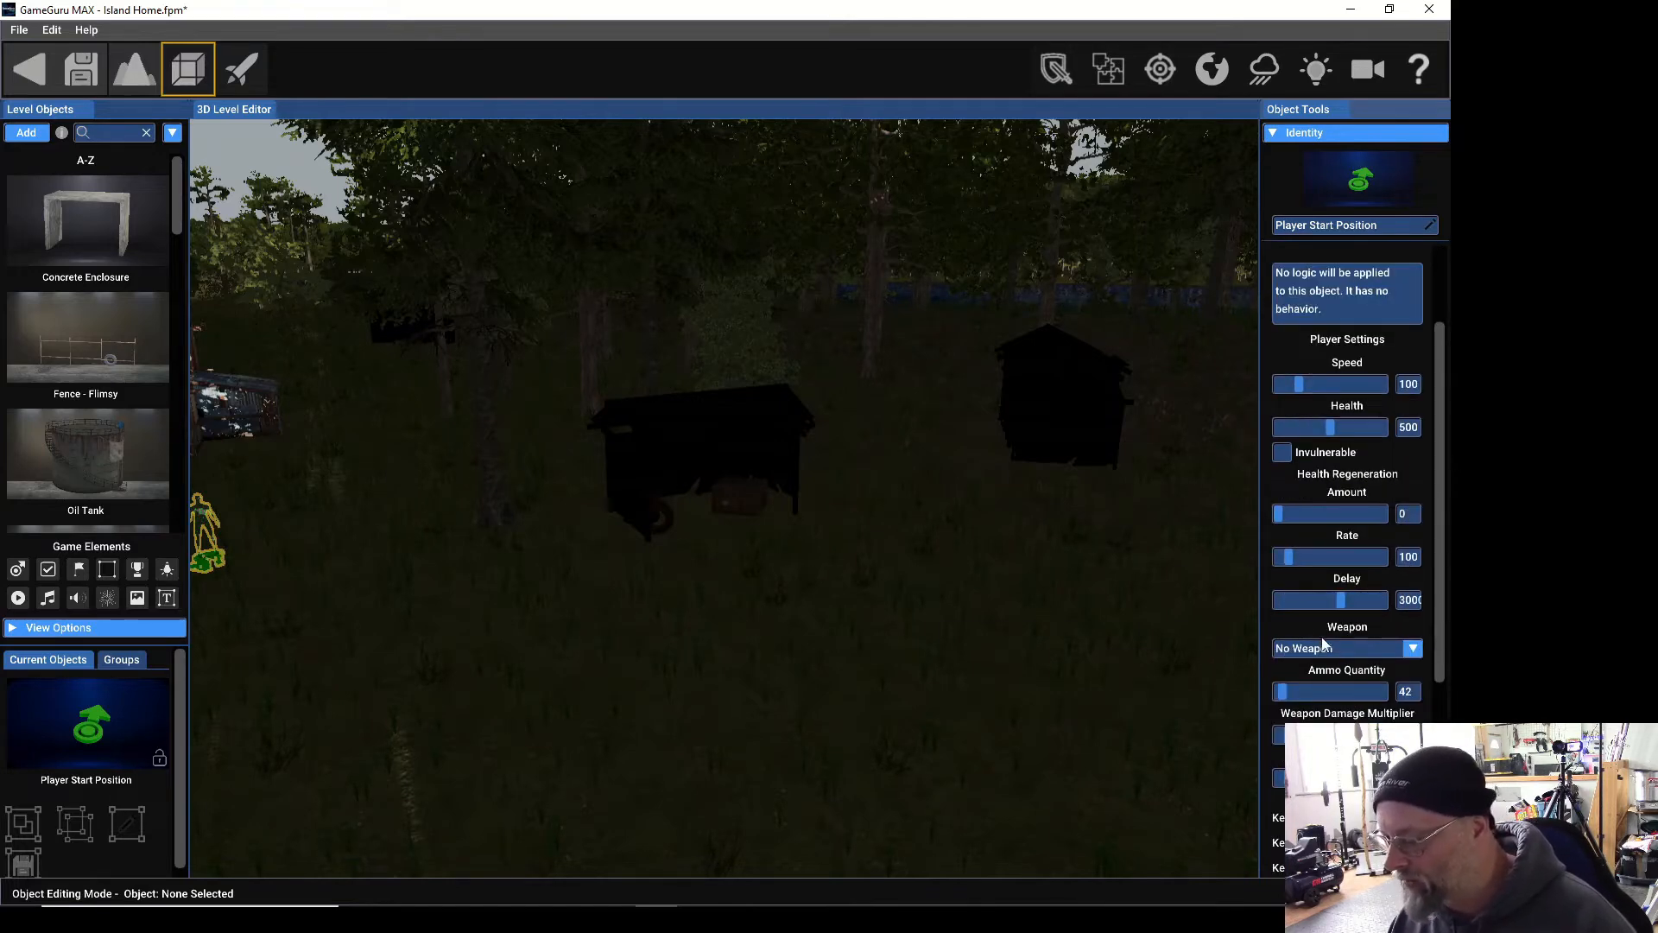
{"action": "left_click", "coordinate": [1414, 650]}
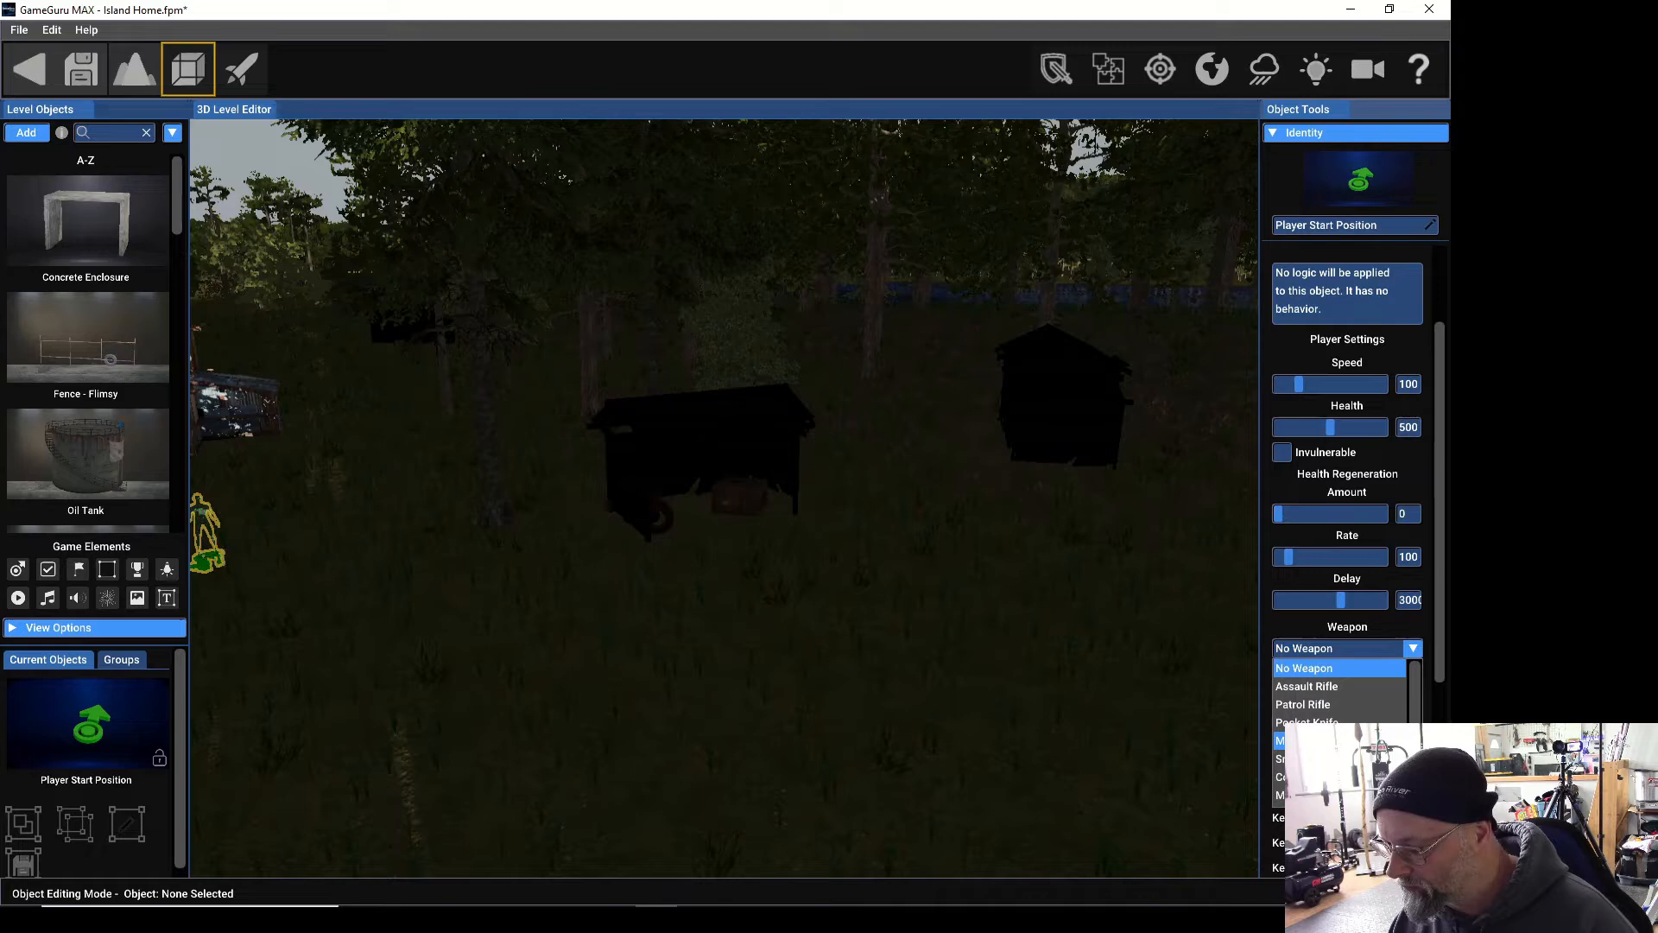
{"action": "left_click", "coordinate": [1339, 740]}
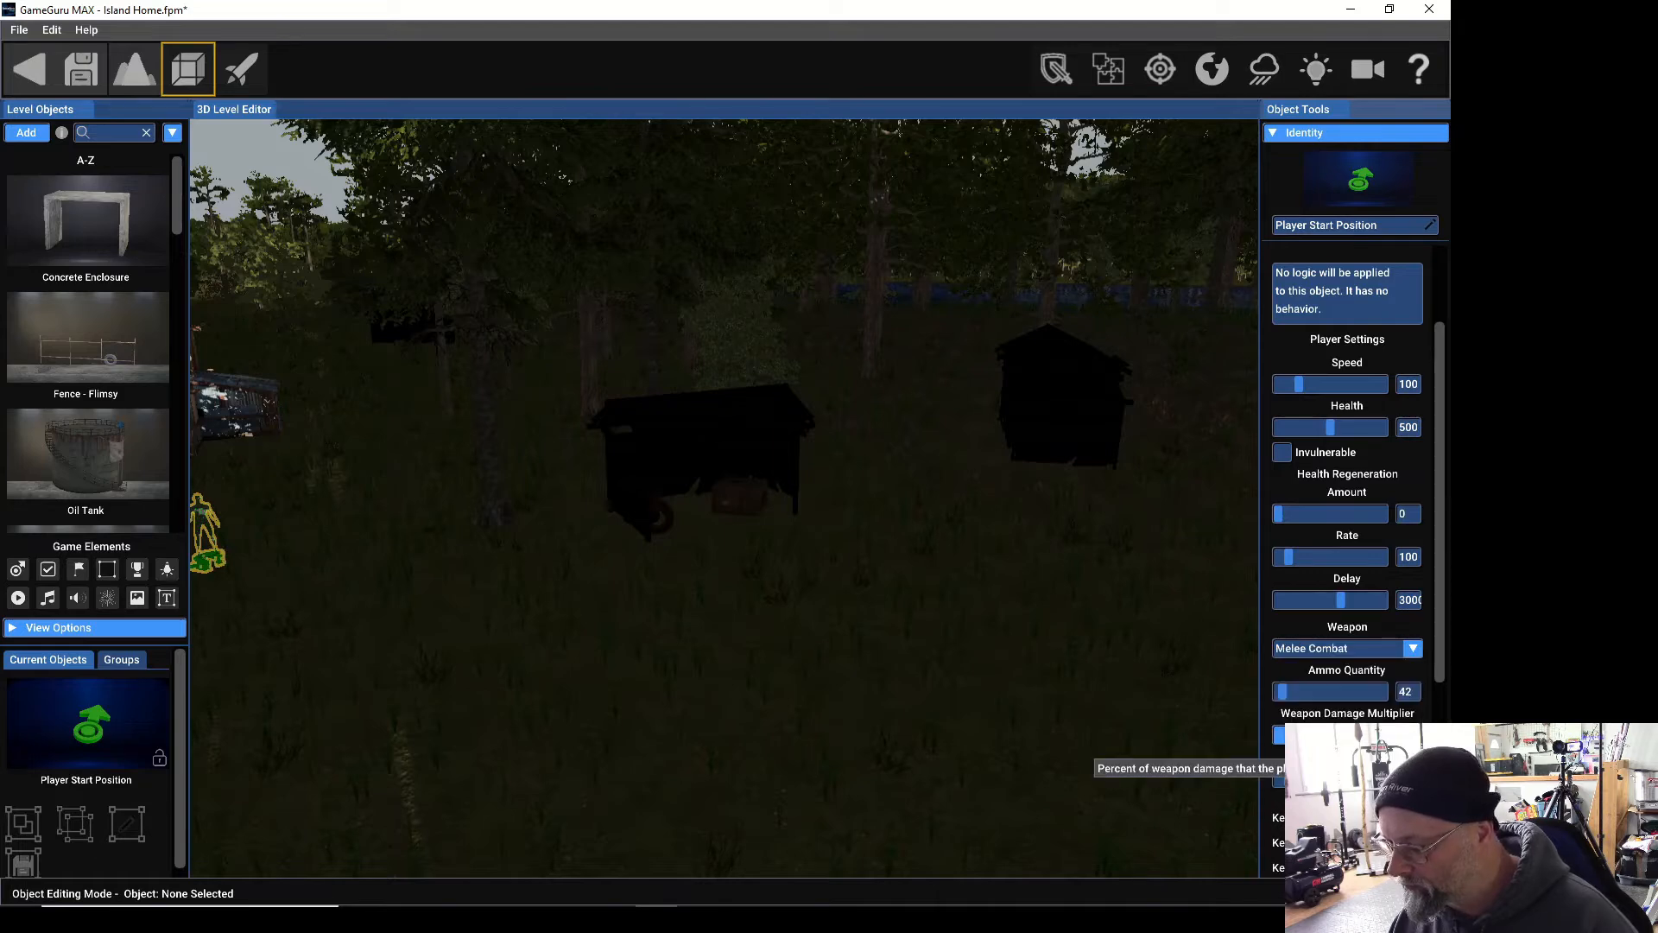
{"action": "left_click", "coordinate": [568, 617]}
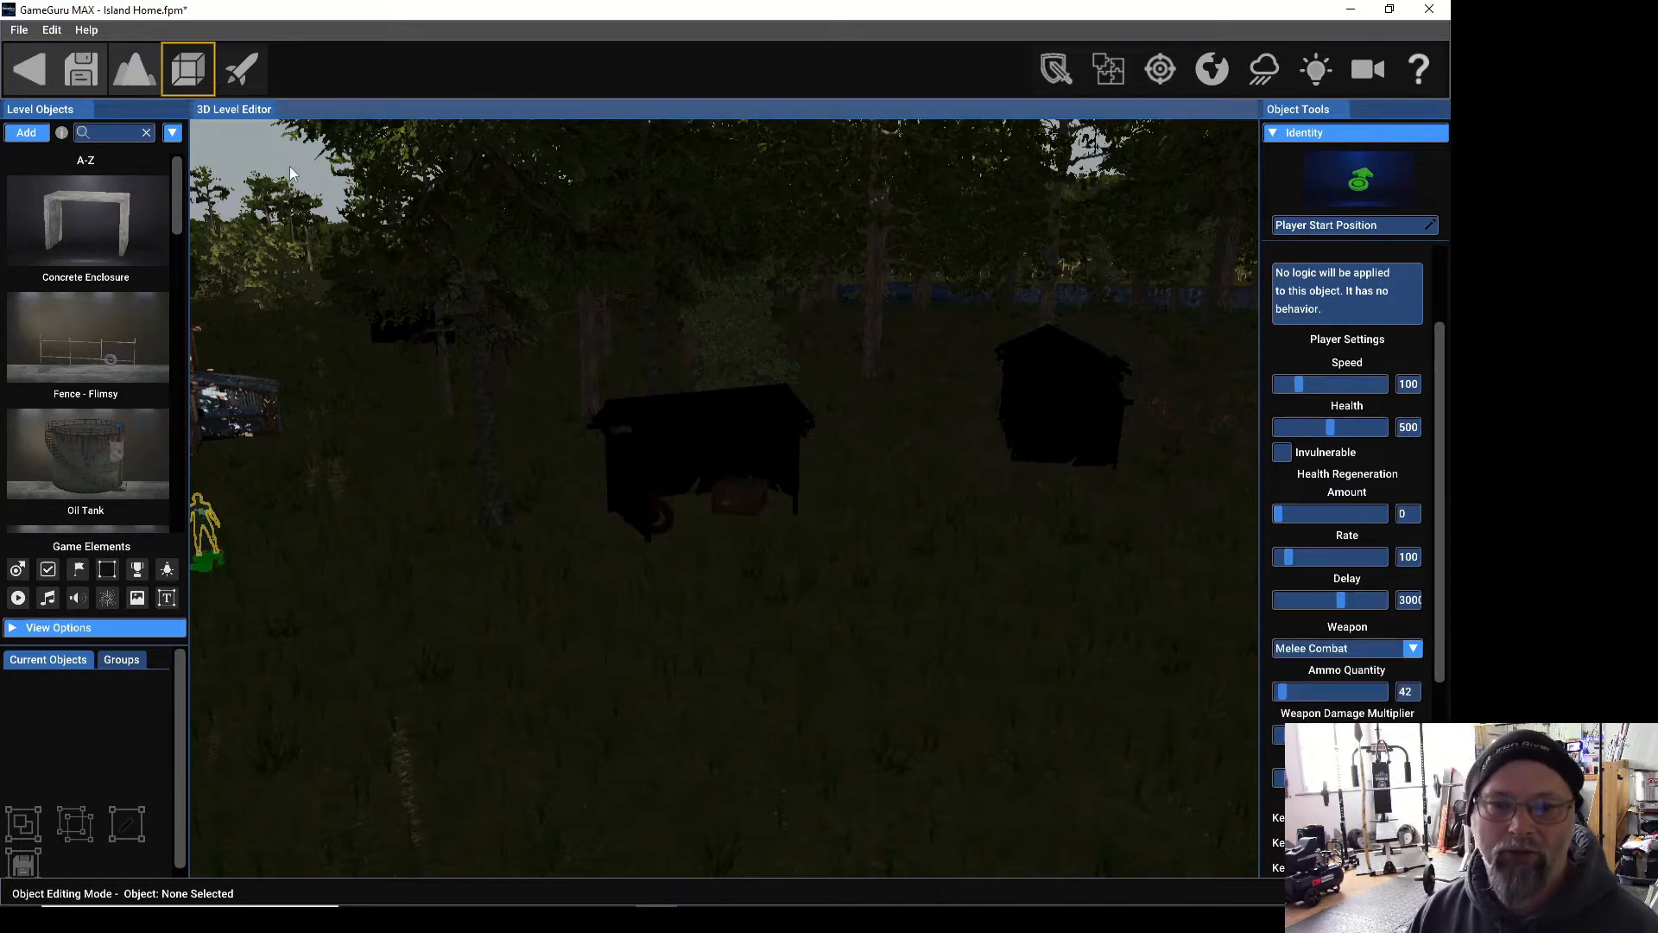
Save the level, then test play it and pick up the sledgehammer from the storage box in the hut.
{"action": "left_click", "coordinate": [95, 83]}
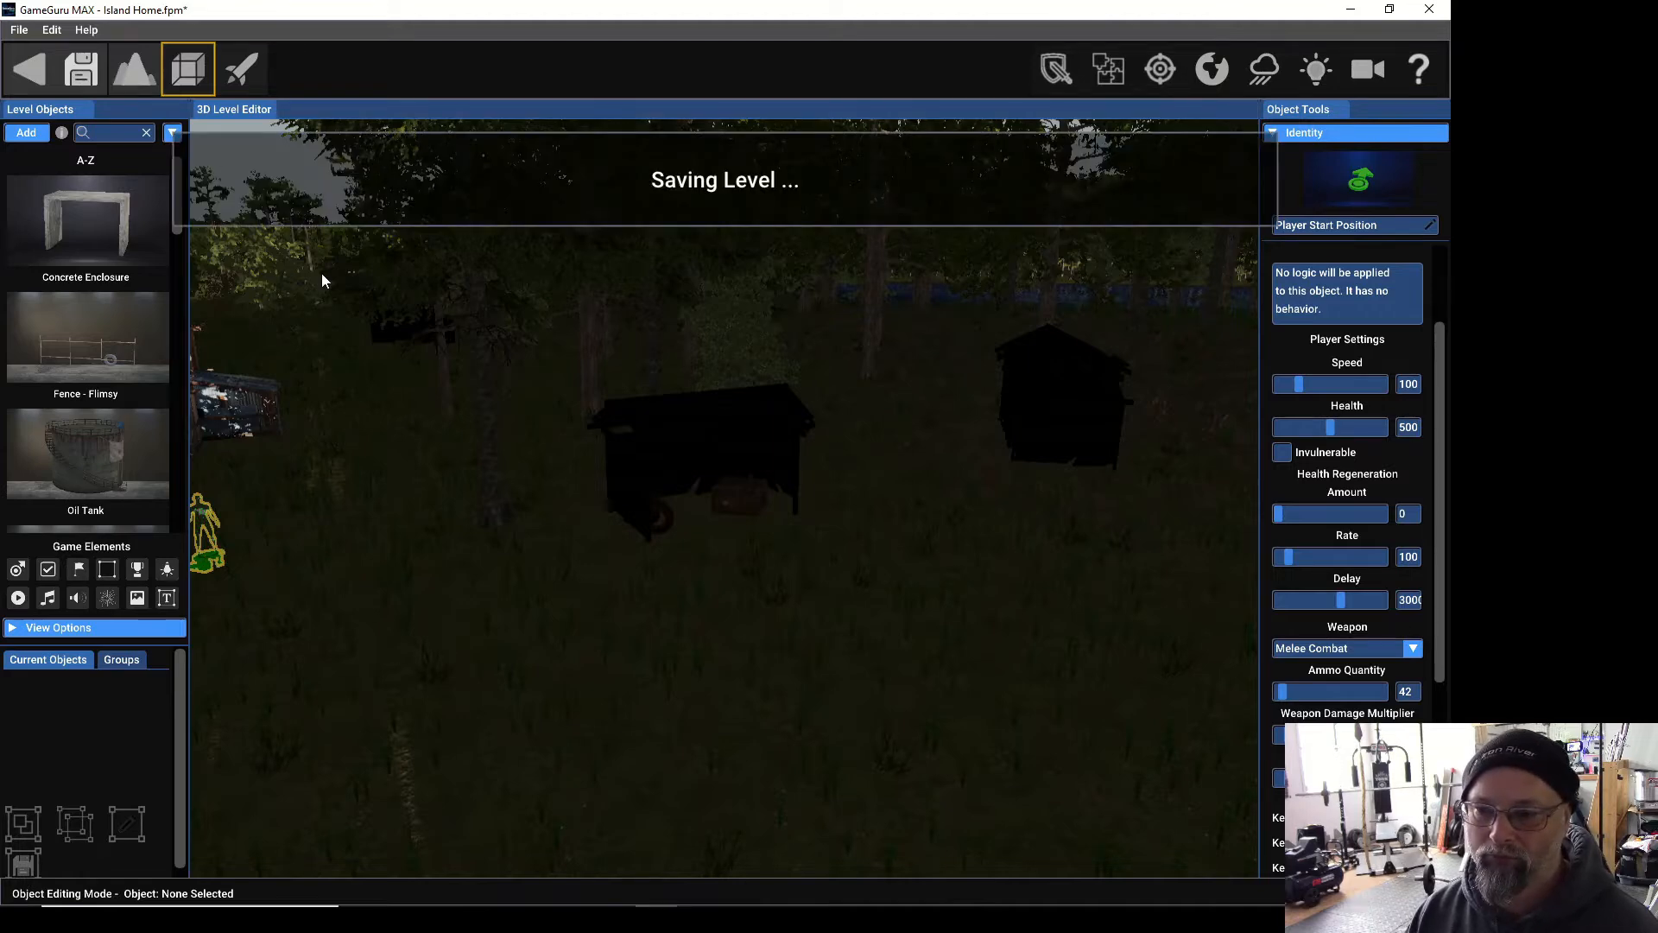
{"action": "left_click", "coordinate": [235, 76]}
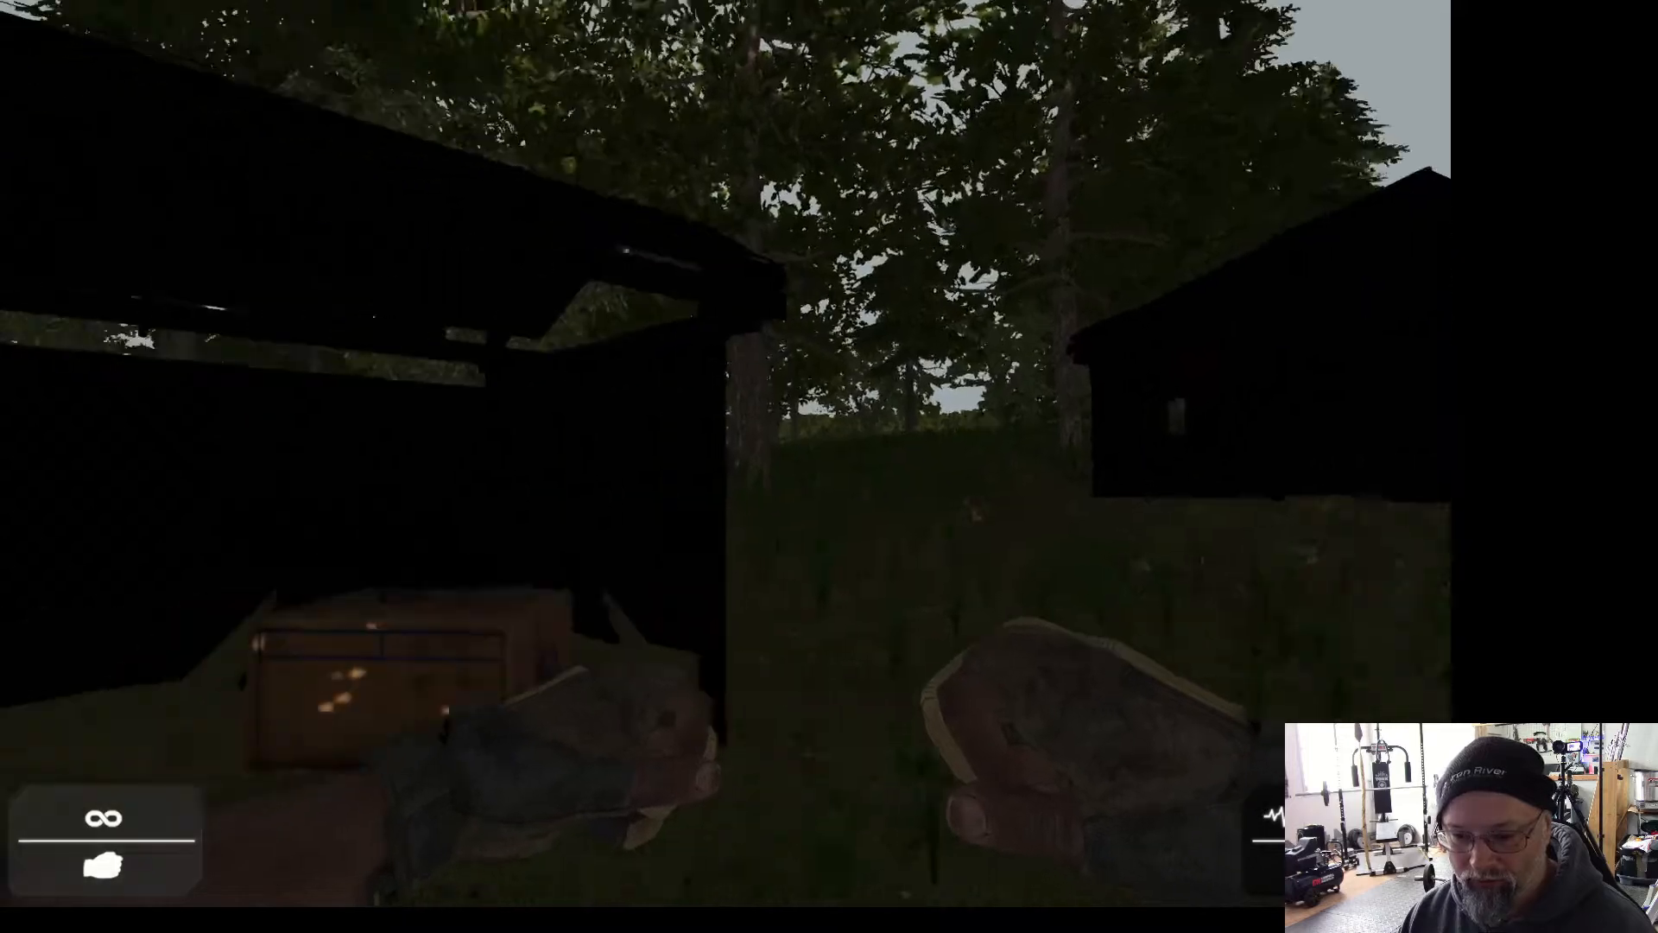
{"action": "key", "text": "w"}
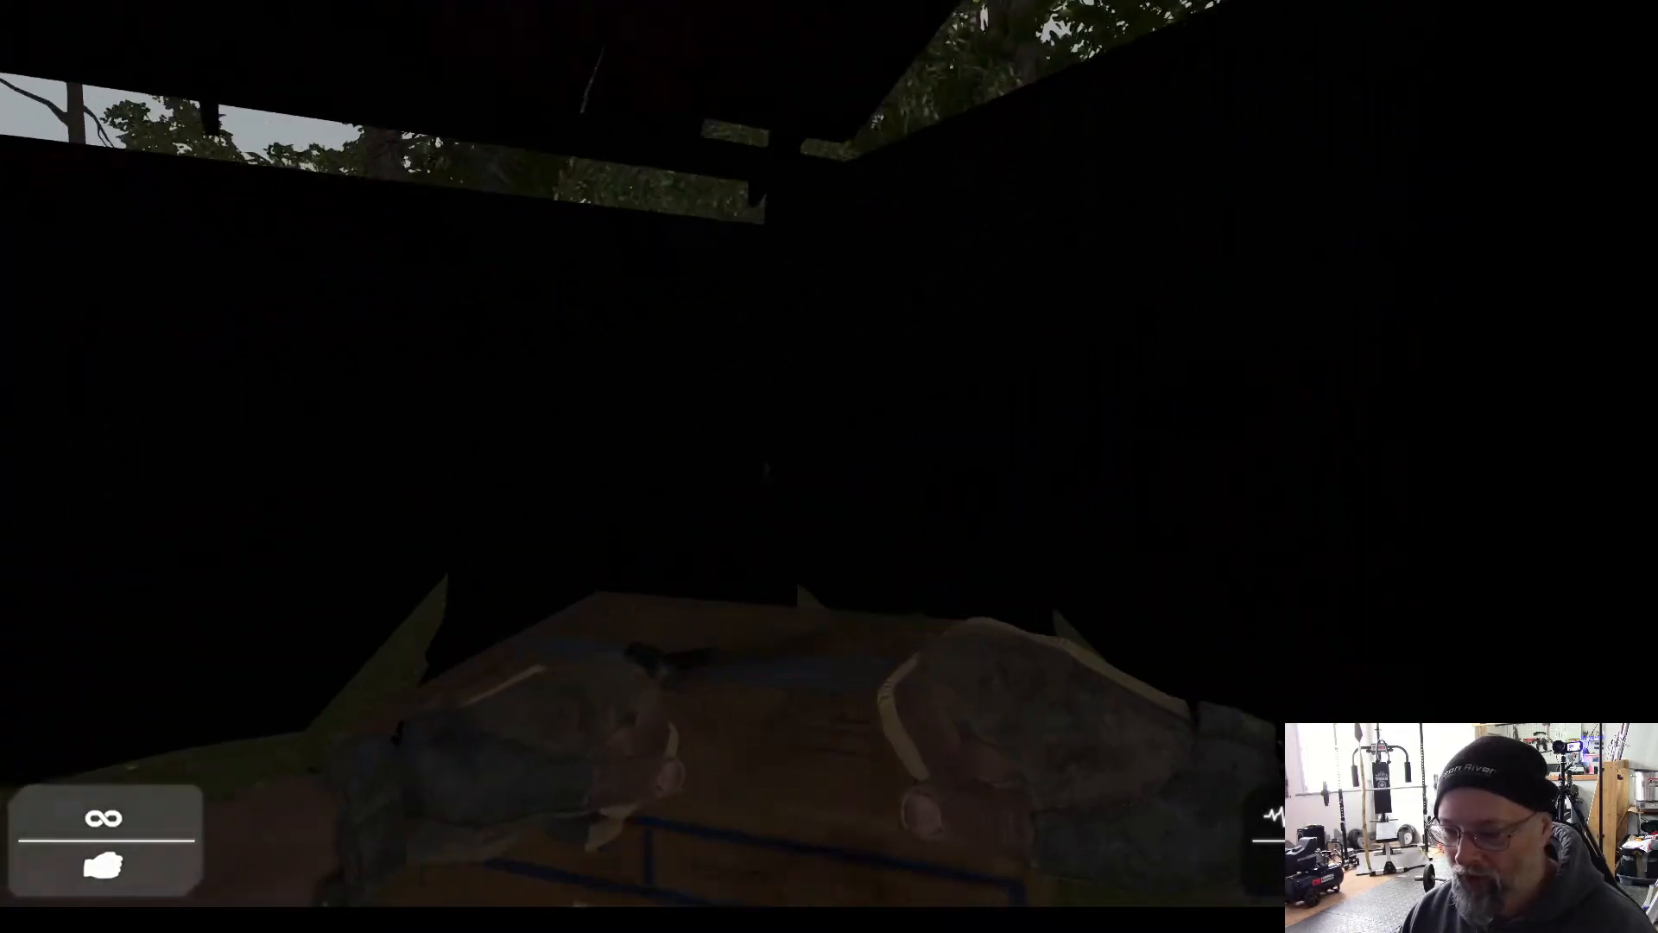
{"action": "key", "text": "w"}
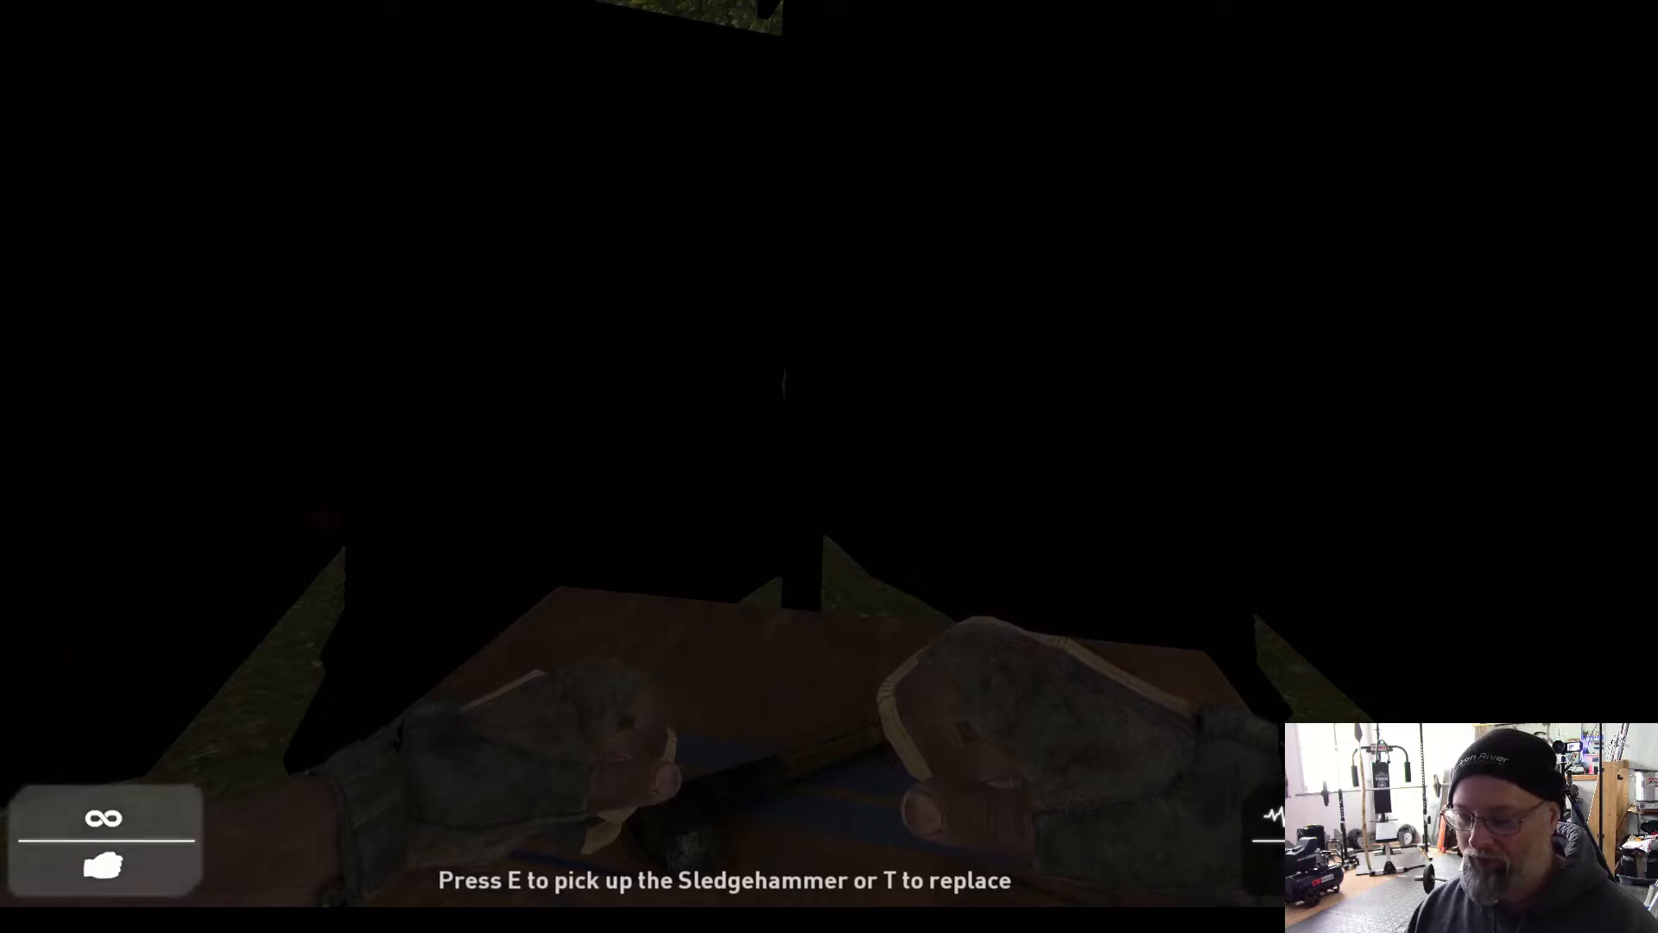
{"action": "key", "text": "e"}
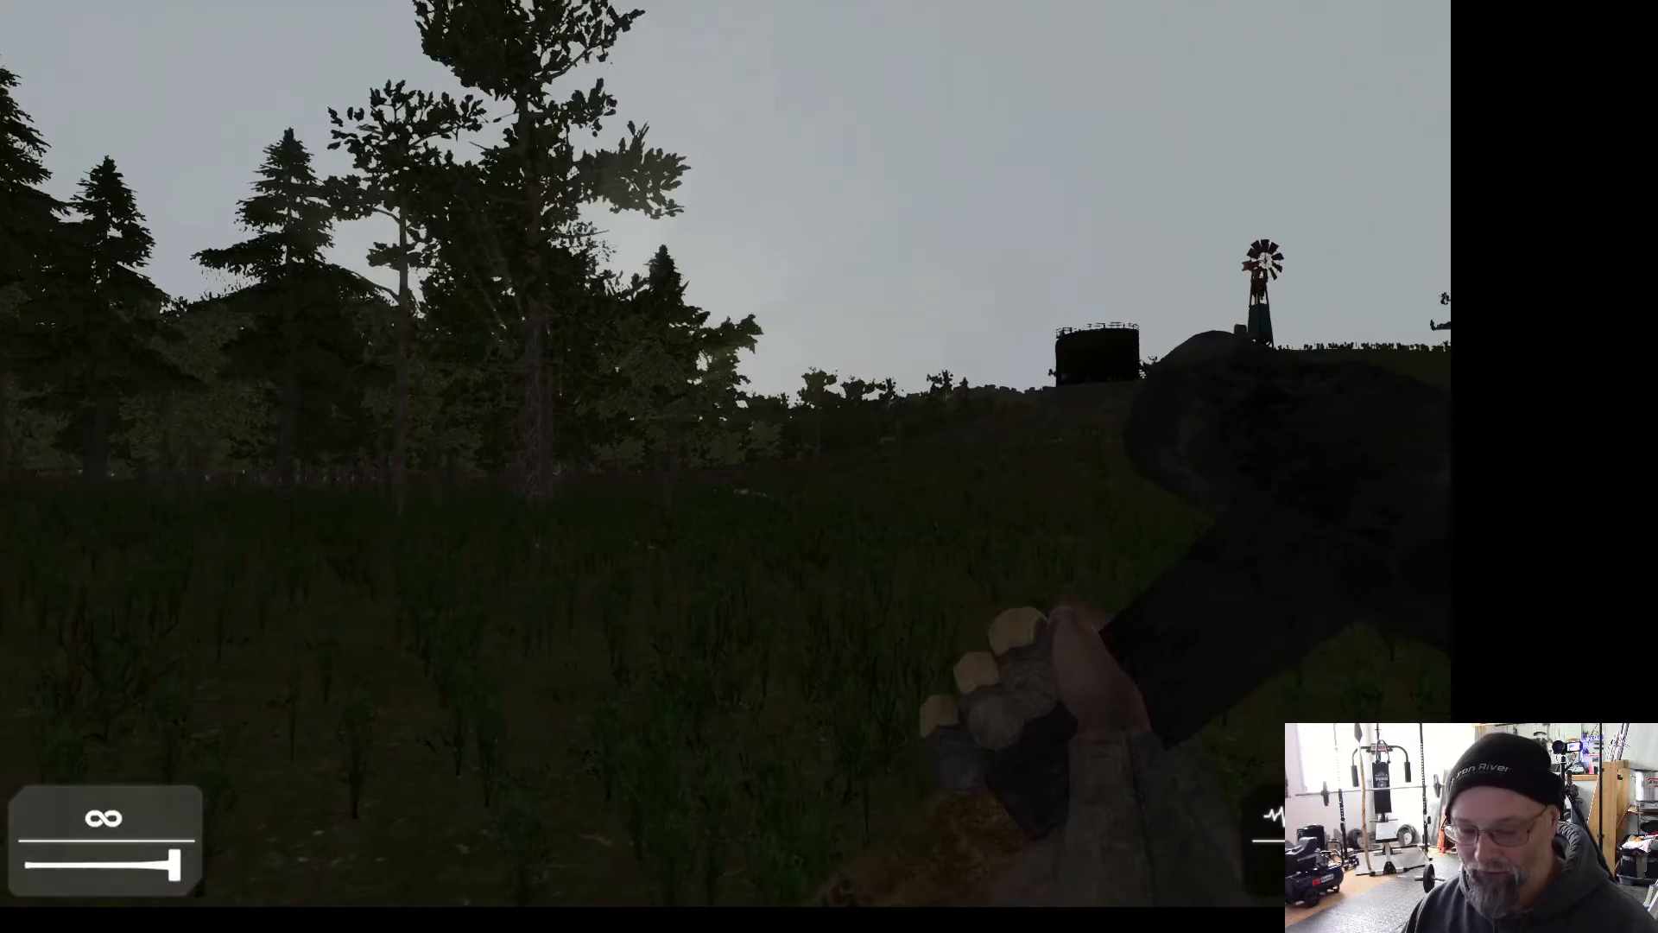
Try swinging the sledgehammer and inspect the furnished hut and the interior of the rusted building in test play.
{"action": "left_click", "coordinate": [726, 453]}
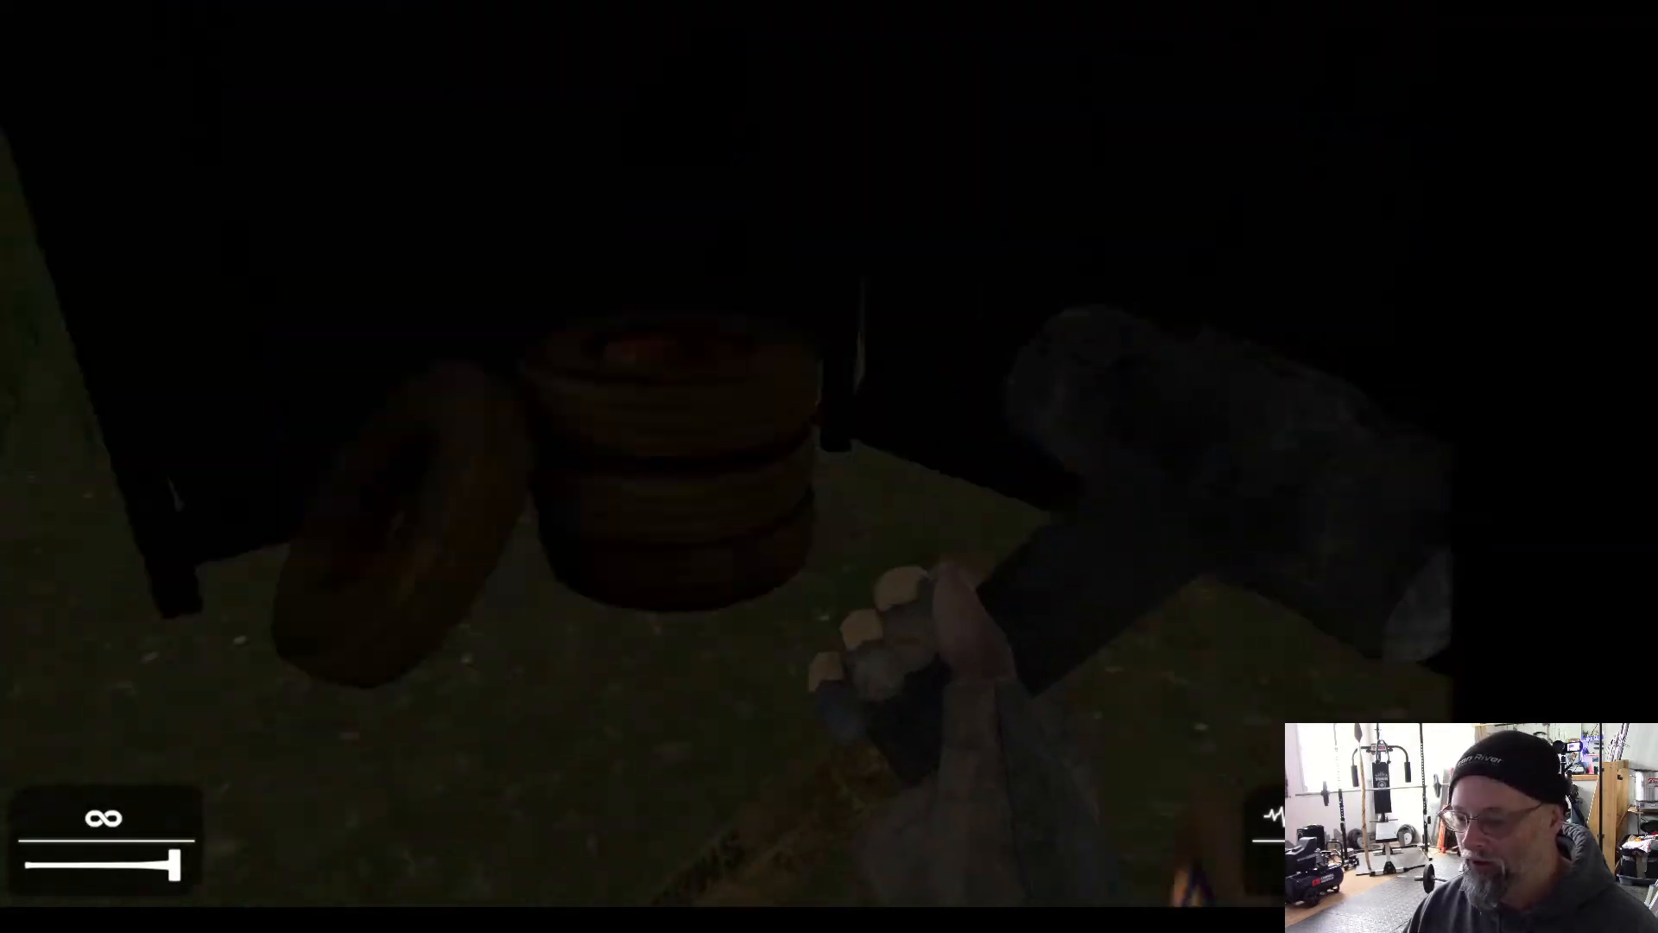
{"action": "key", "text": "w"}
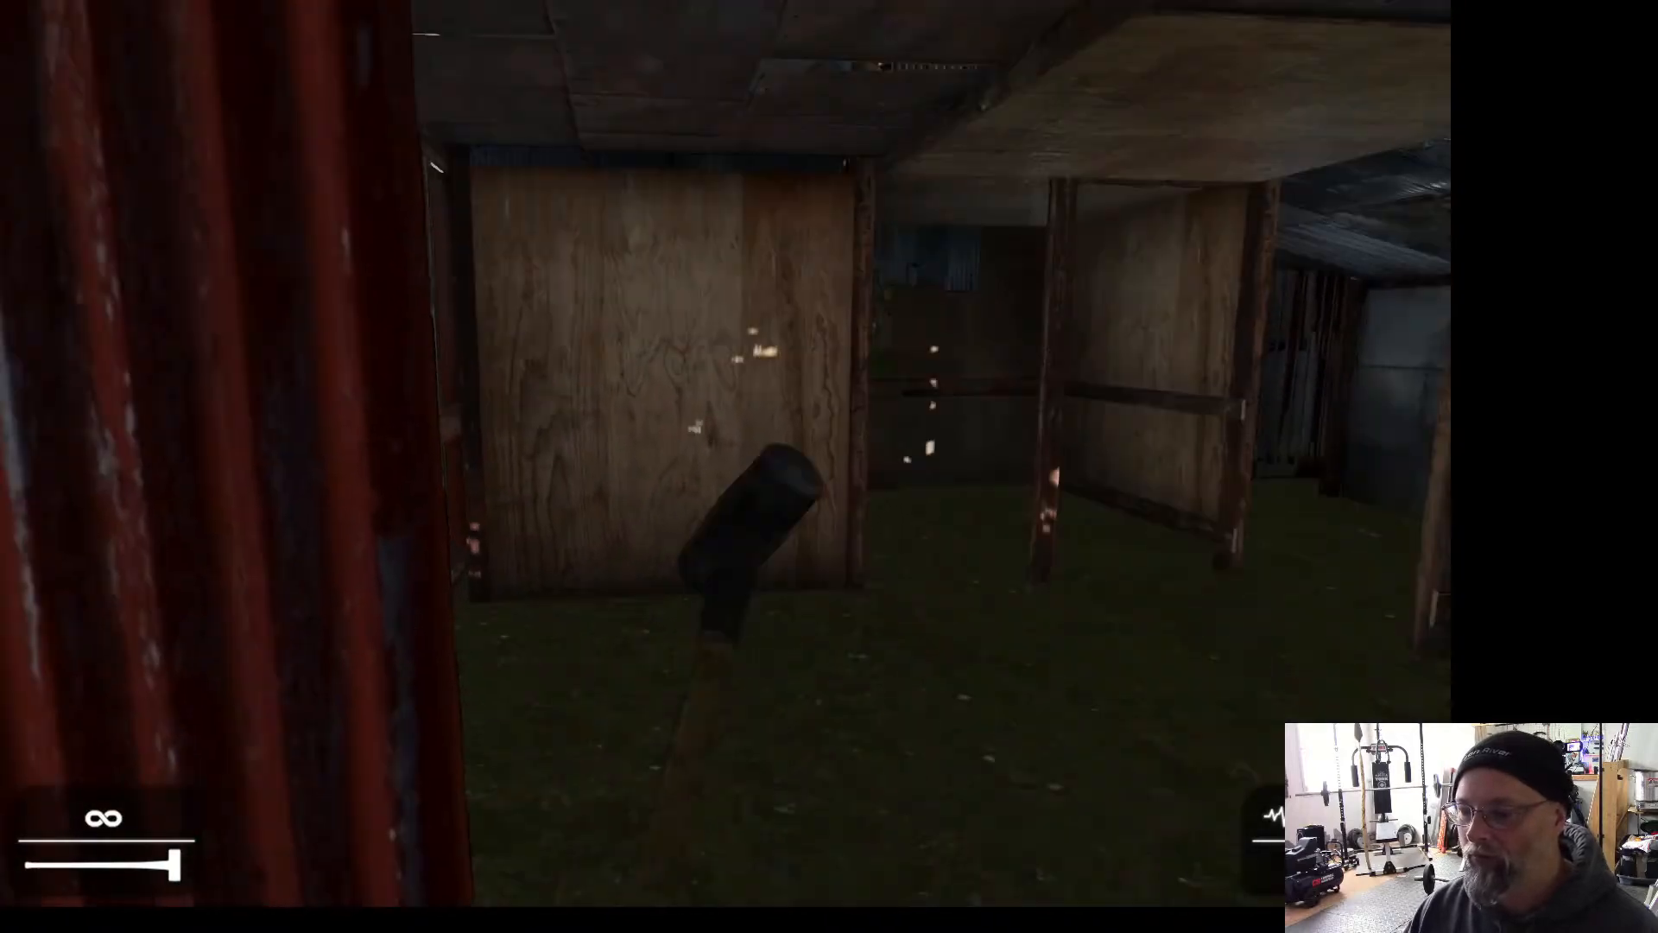
{"action": "left_click", "coordinate": [726, 454]}
{"action": "left_click", "coordinate": [726, 454]}
{"action": "key", "text": "s"}
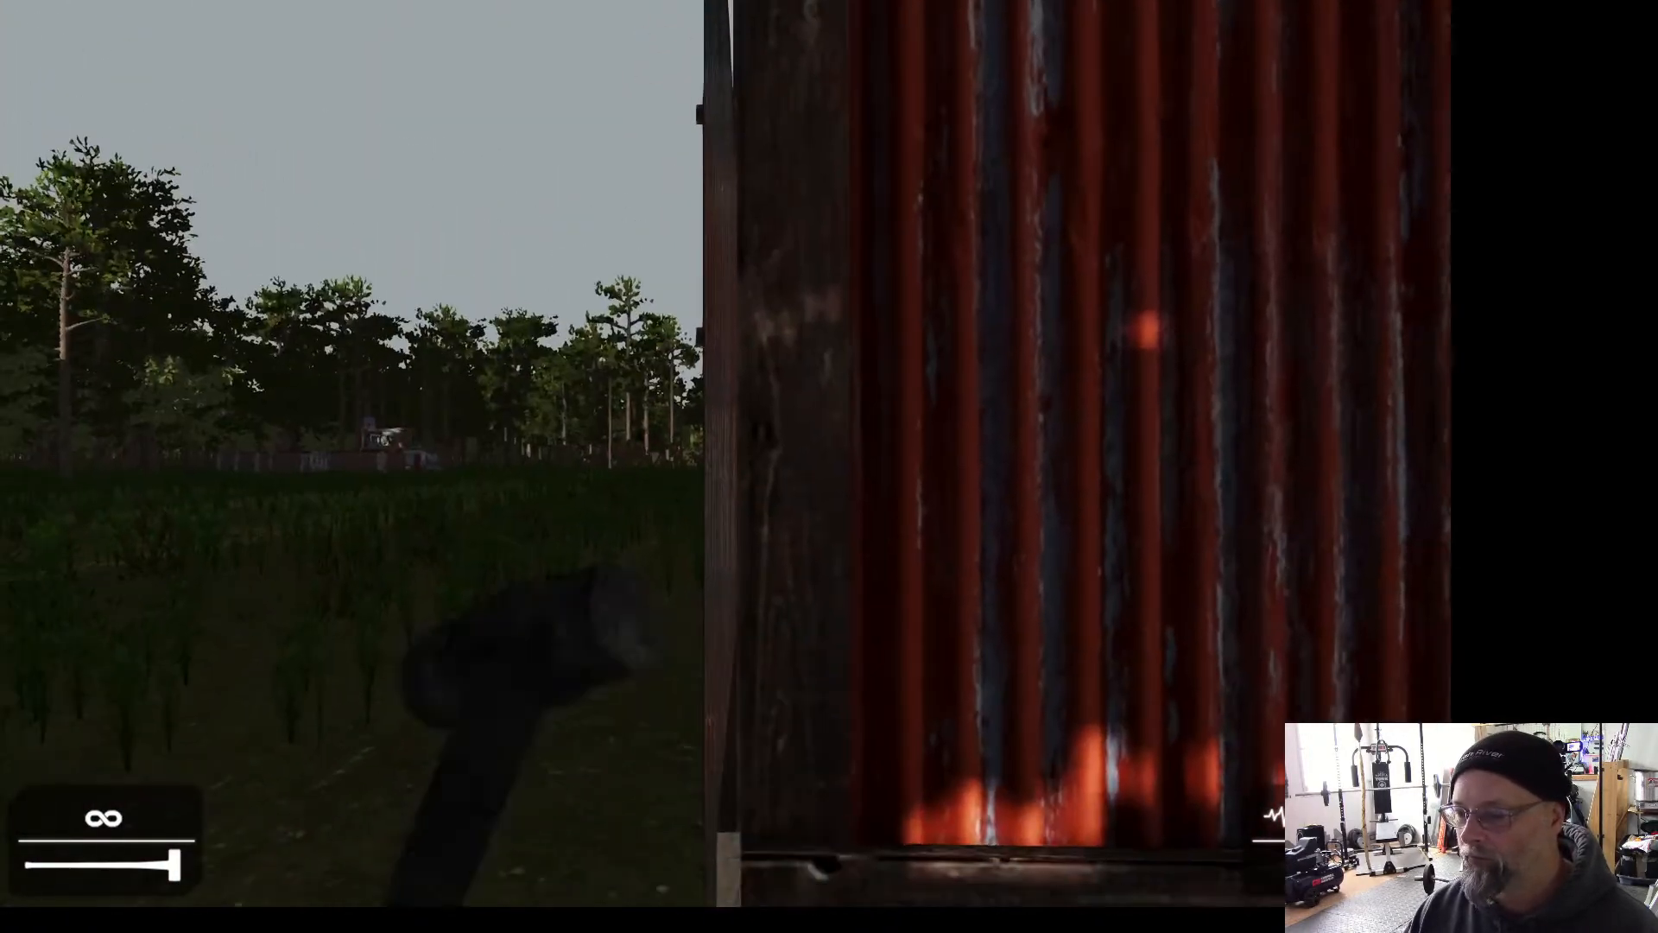
Walk across the field to inspect the fenced shanty compound and the surrounding terrain, and end the test play.
{"action": "key", "text": "w"}
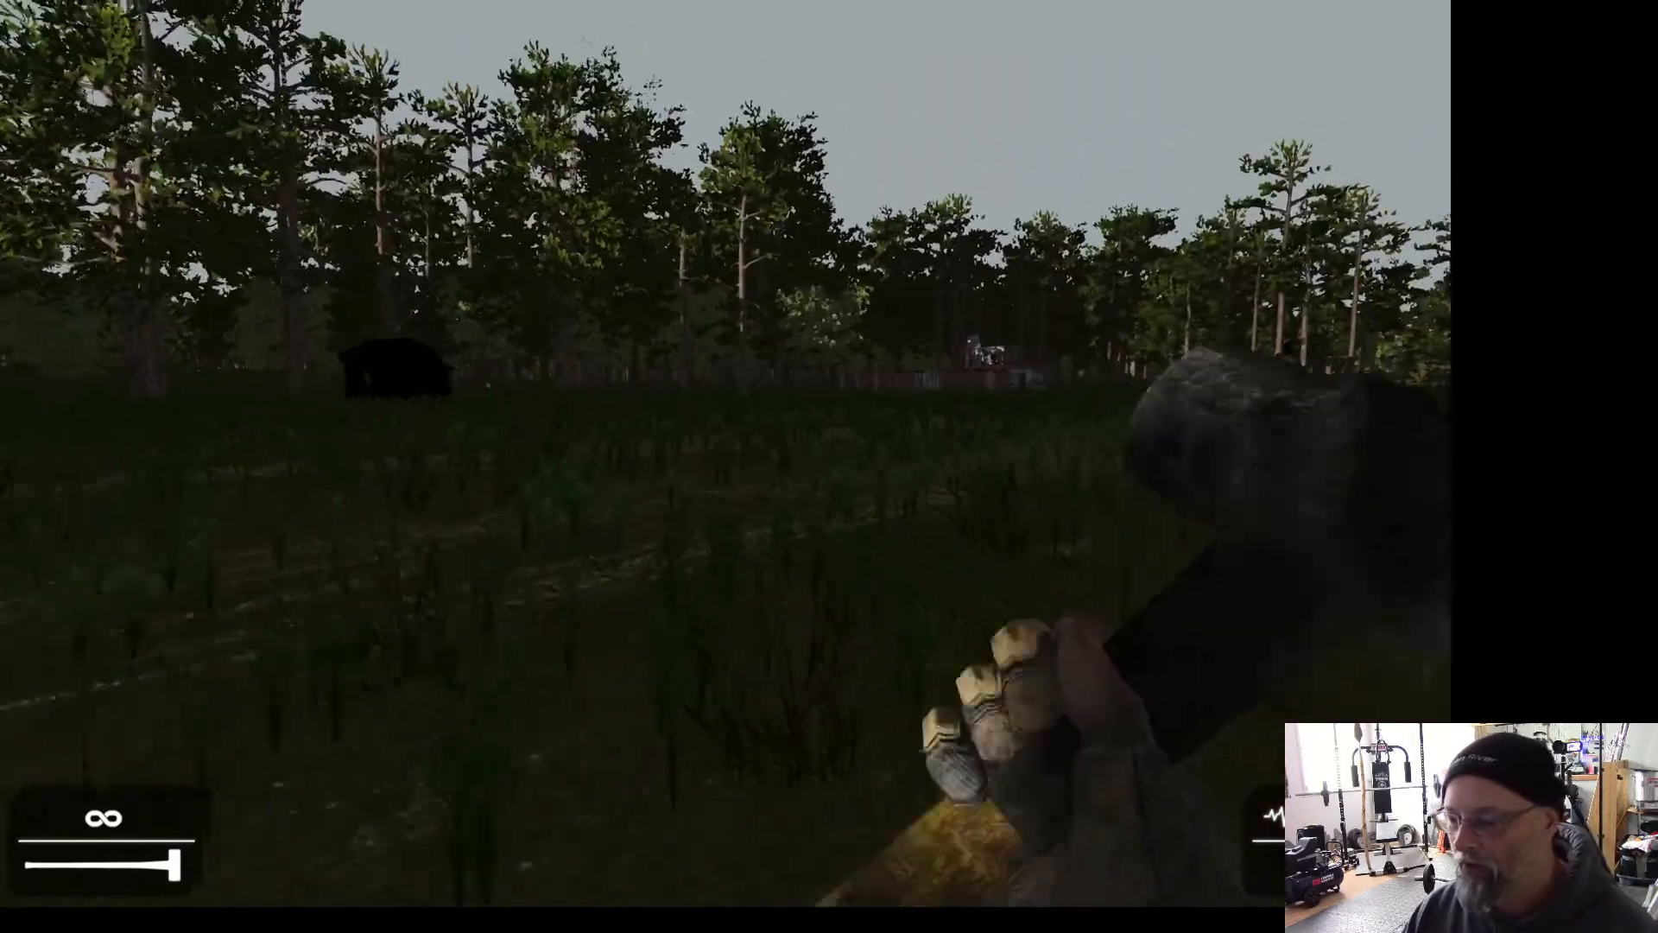
{"action": "key", "text": "w"}
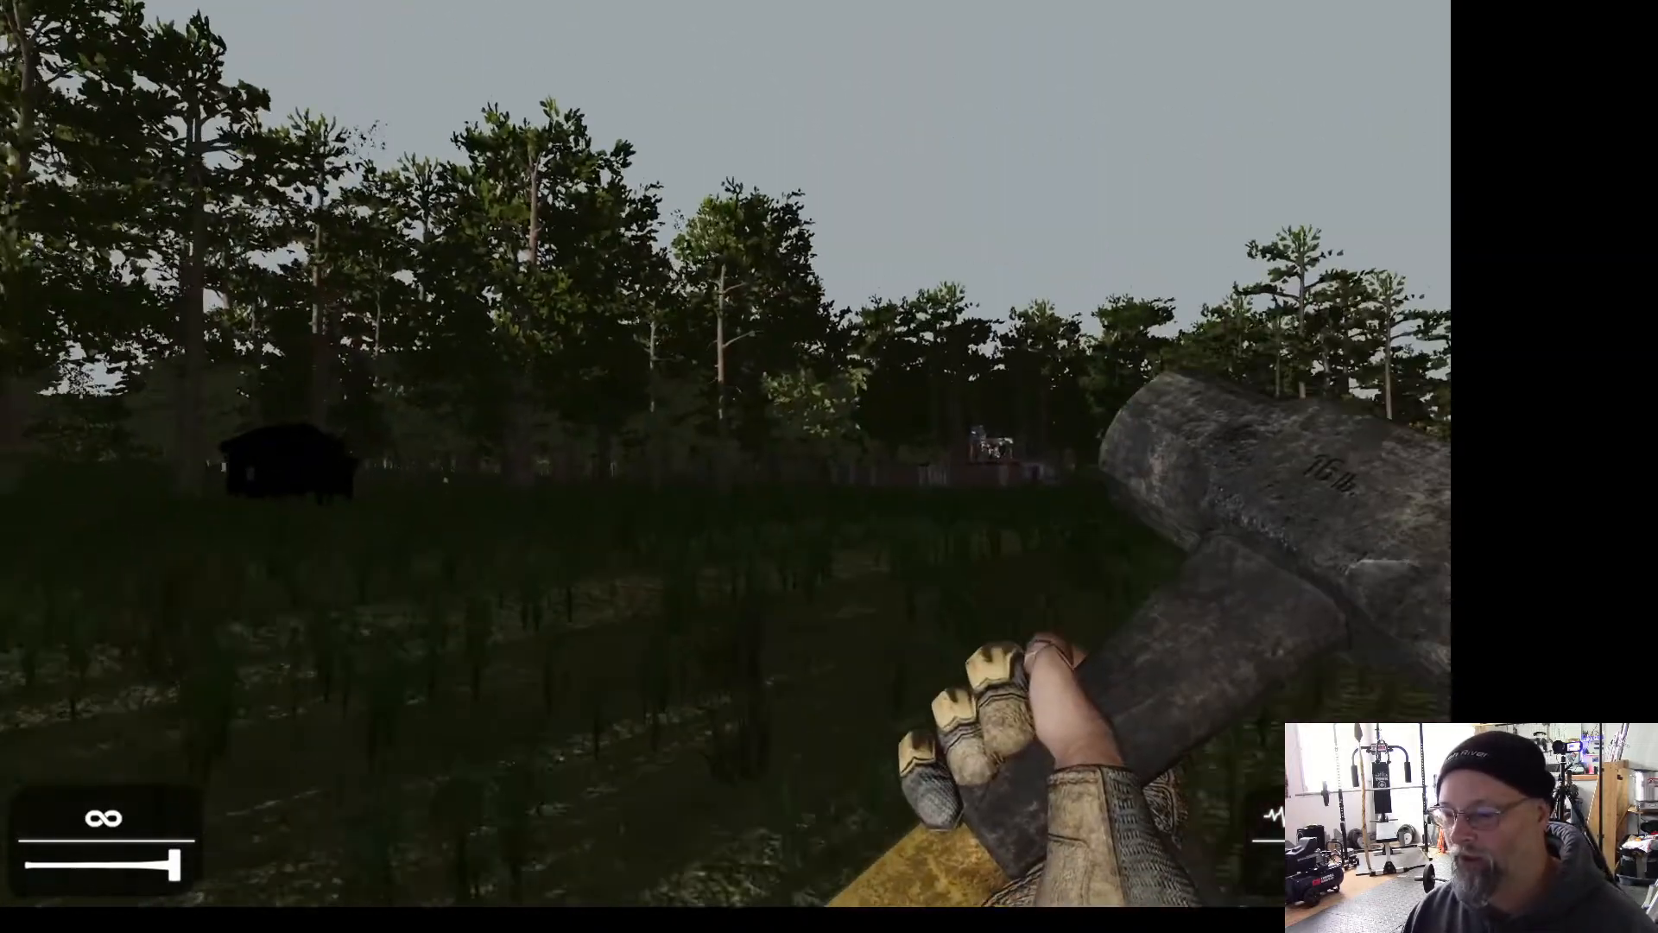
{"action": "key", "text": "w"}
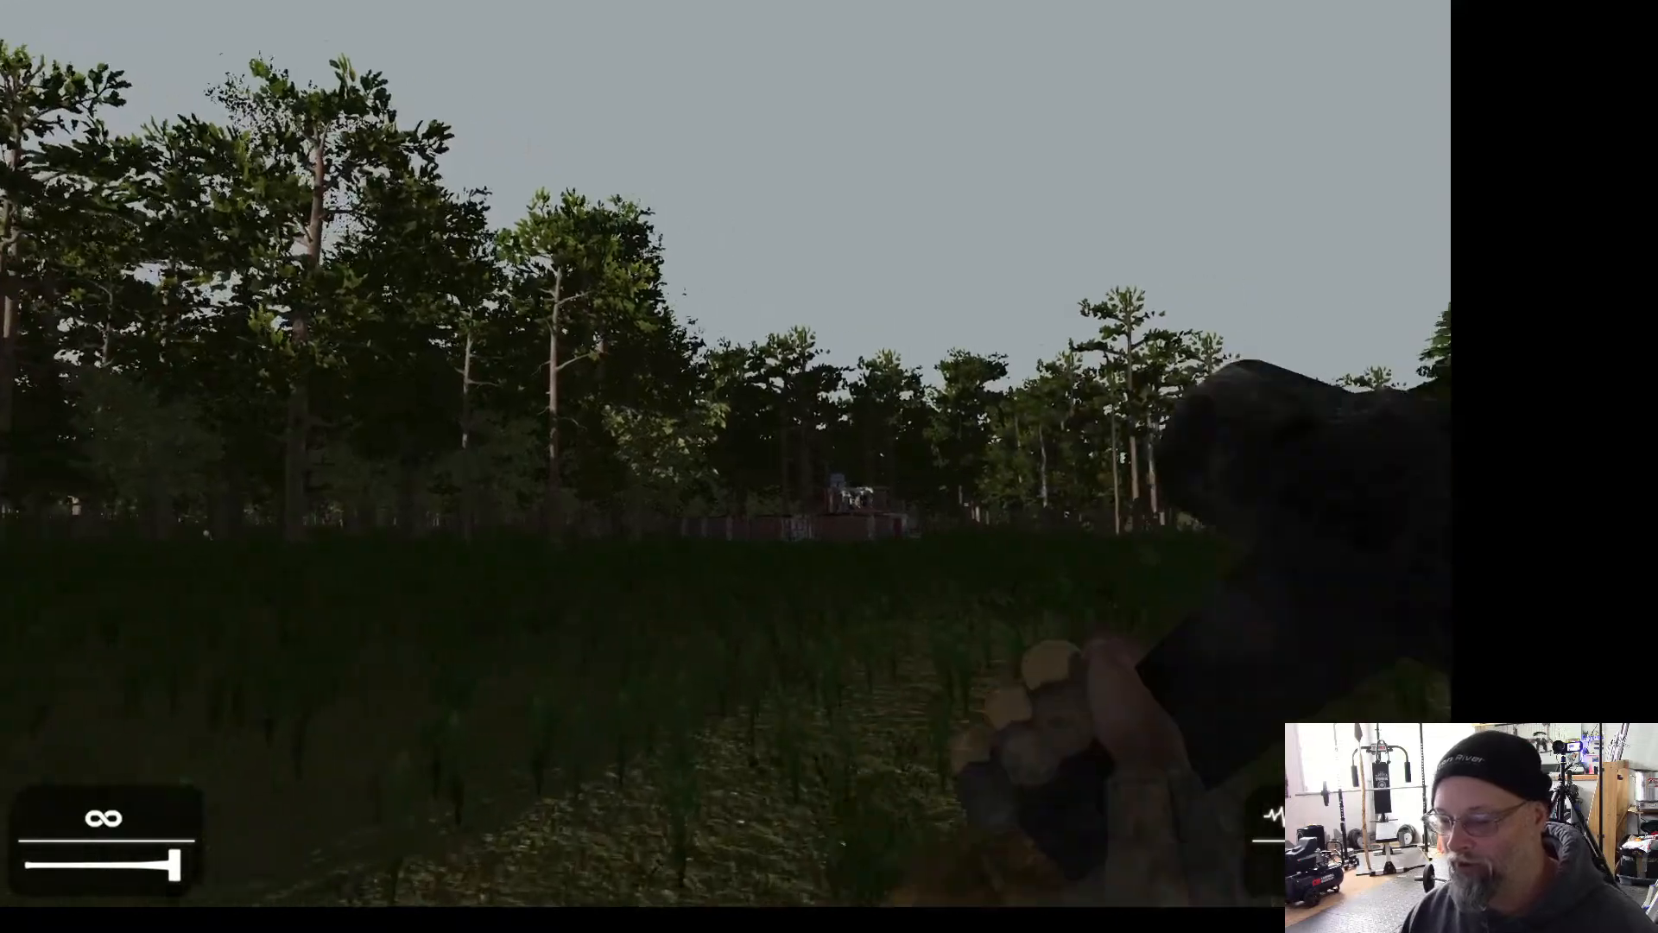
{"action": "key", "text": "w"}
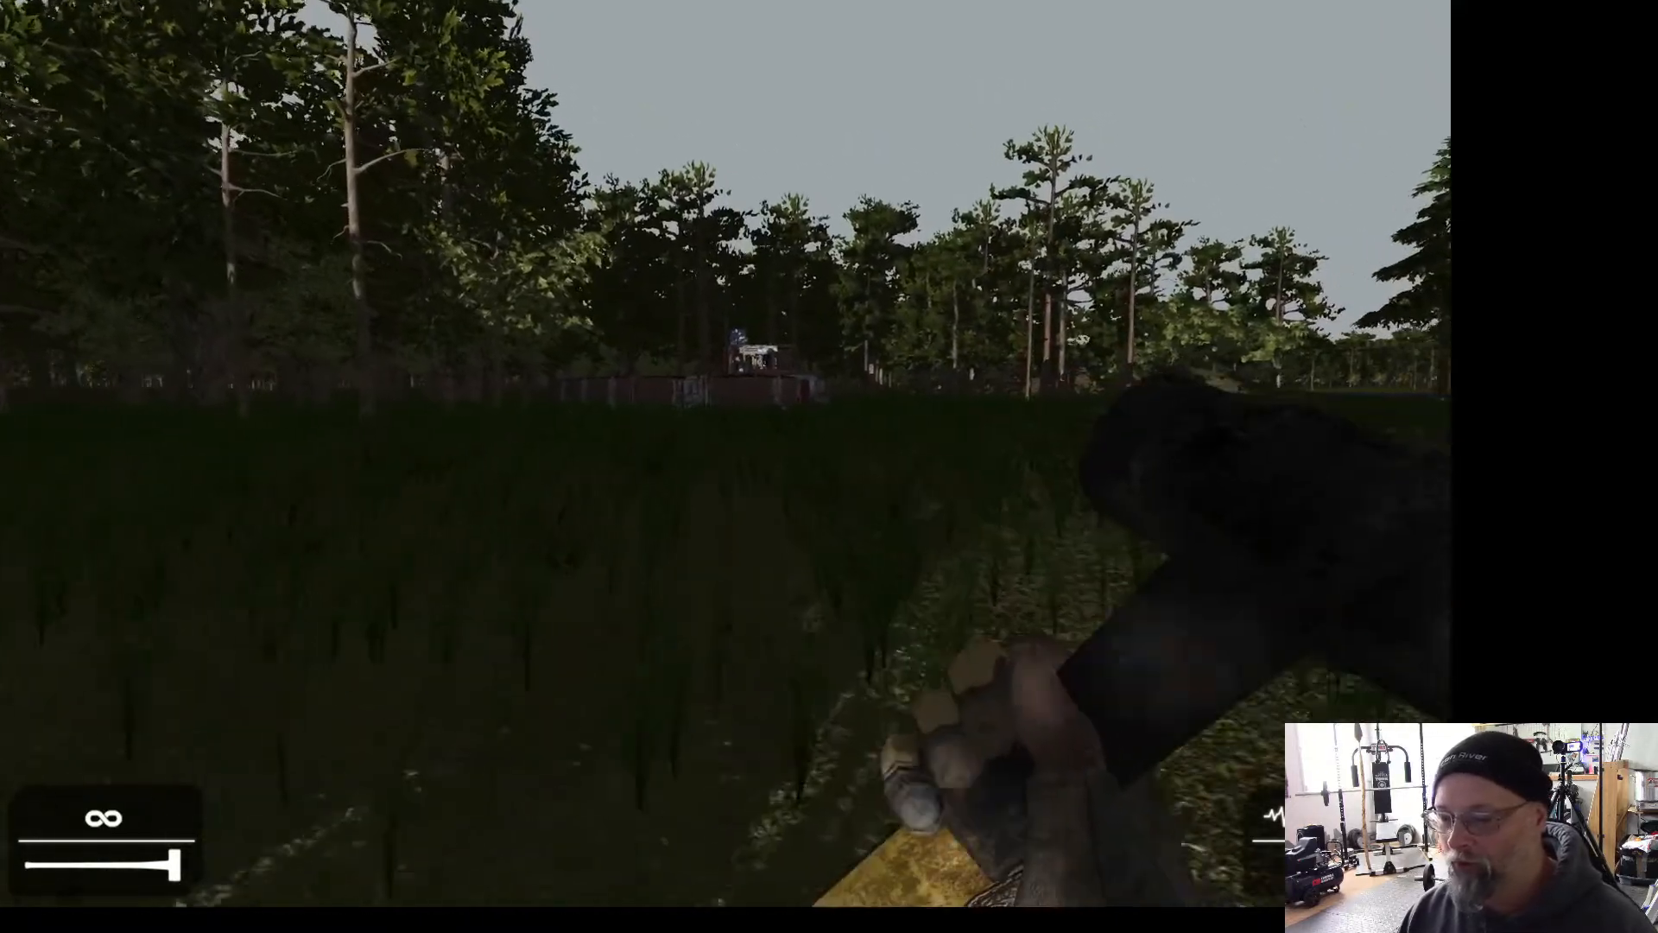
{"action": "key", "text": "w"}
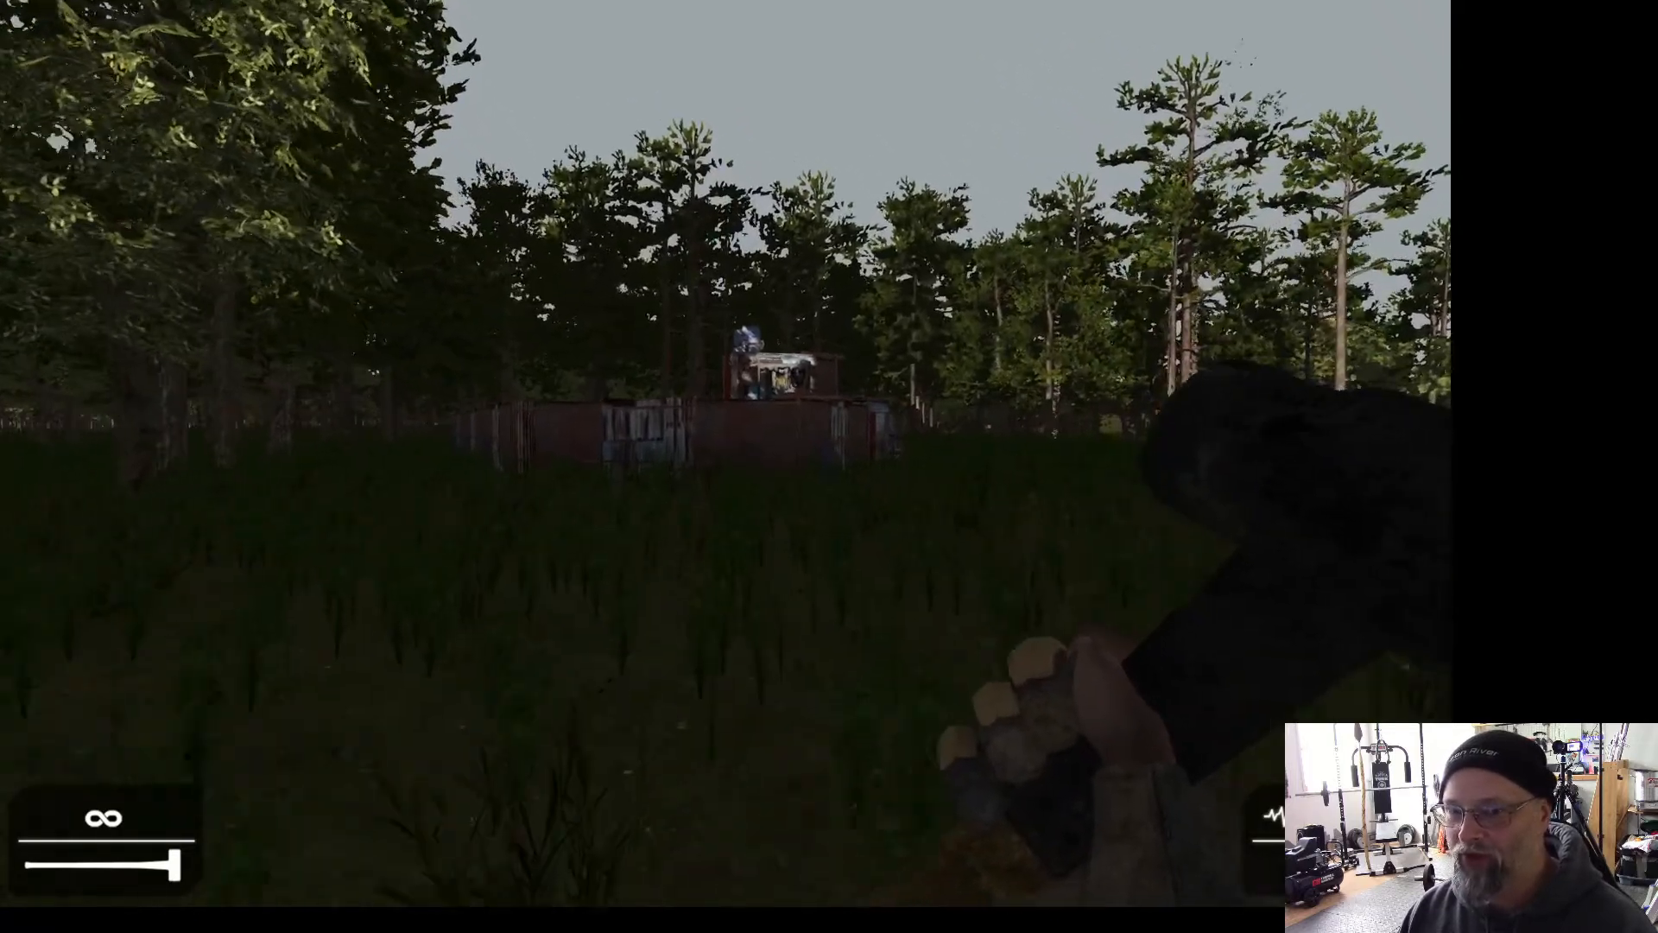
{"action": "key", "text": "w"}
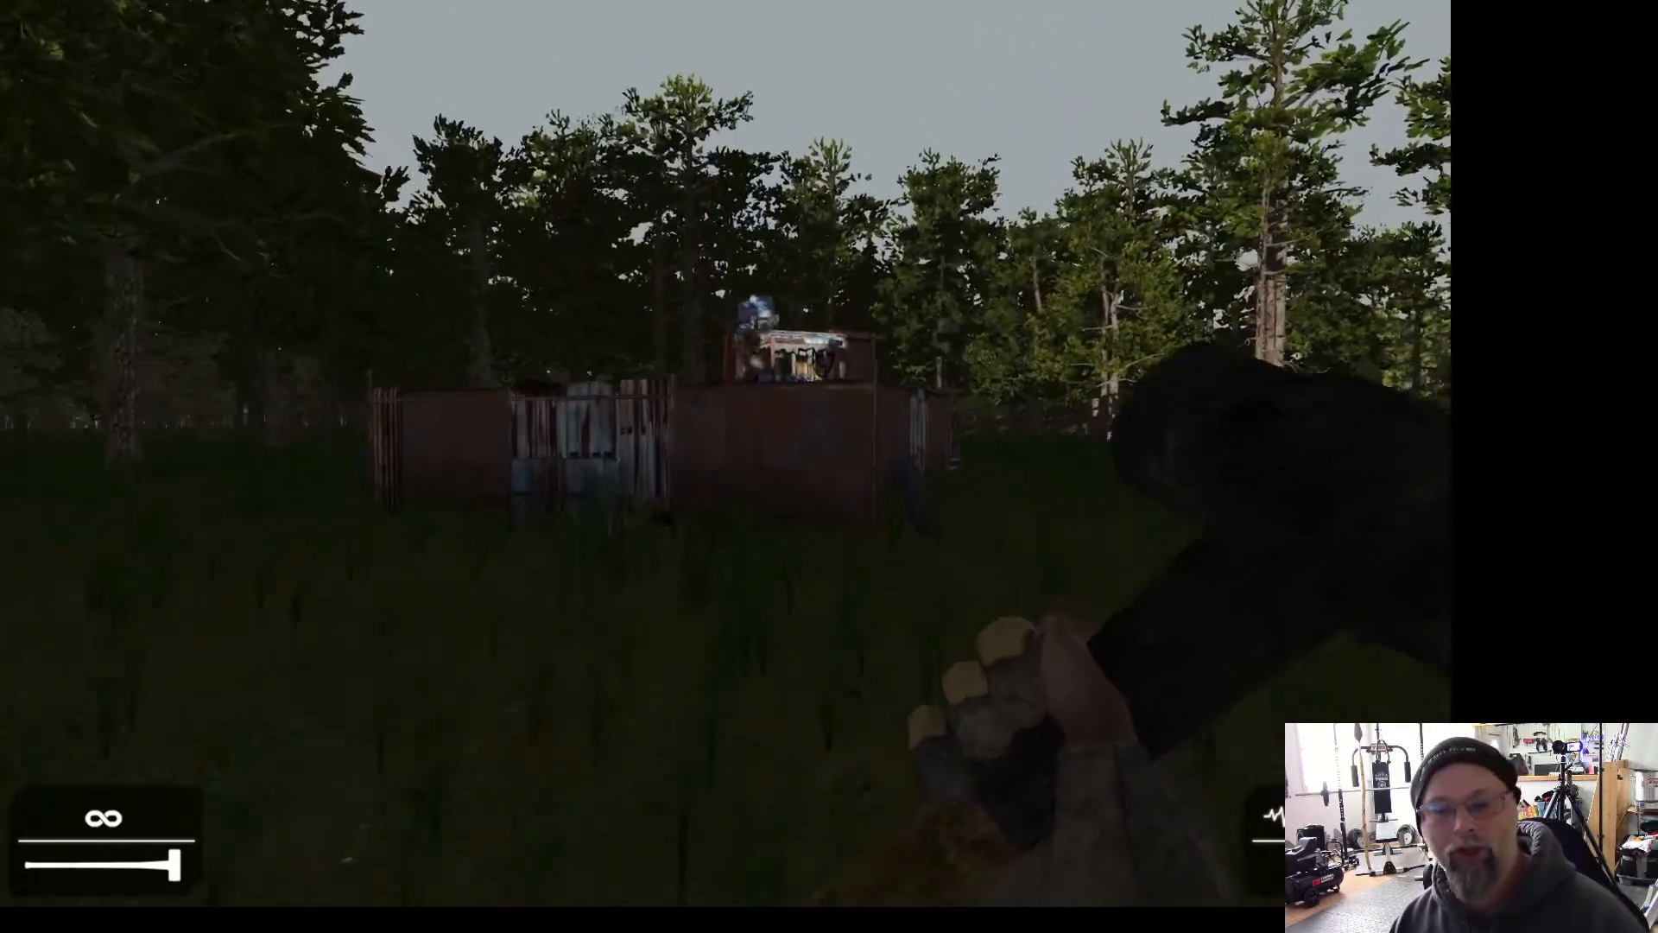
{"action": "key", "text": "w"}
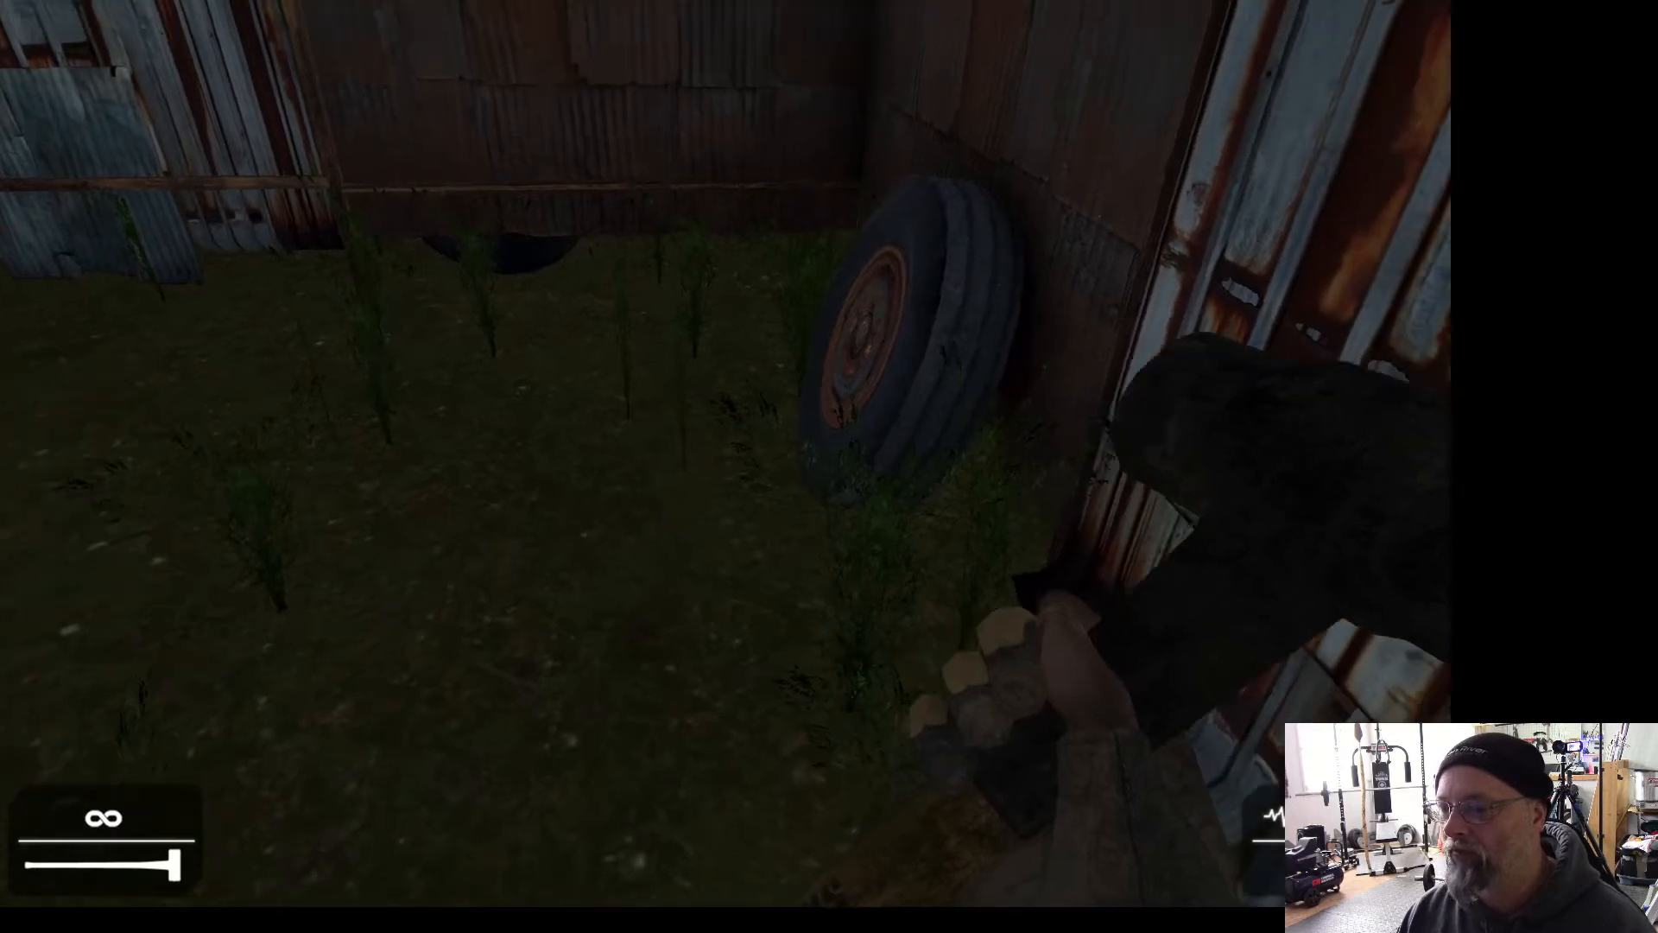
{"action": "left_click", "coordinate": [829, 466]}
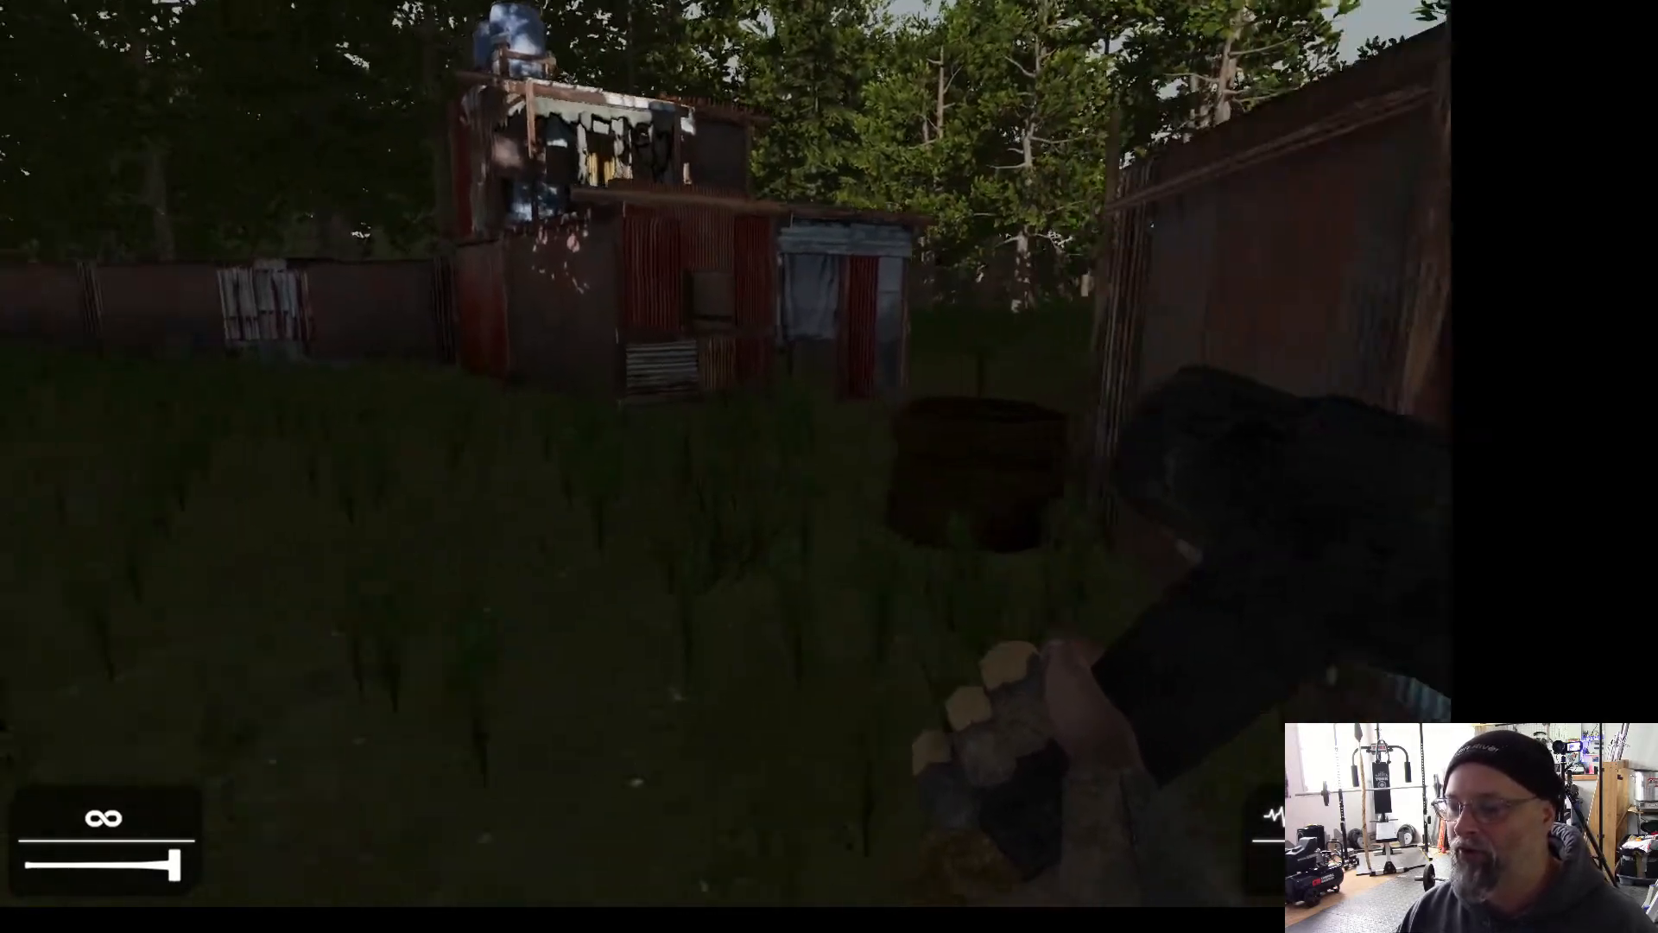
{"action": "key", "text": "w"}
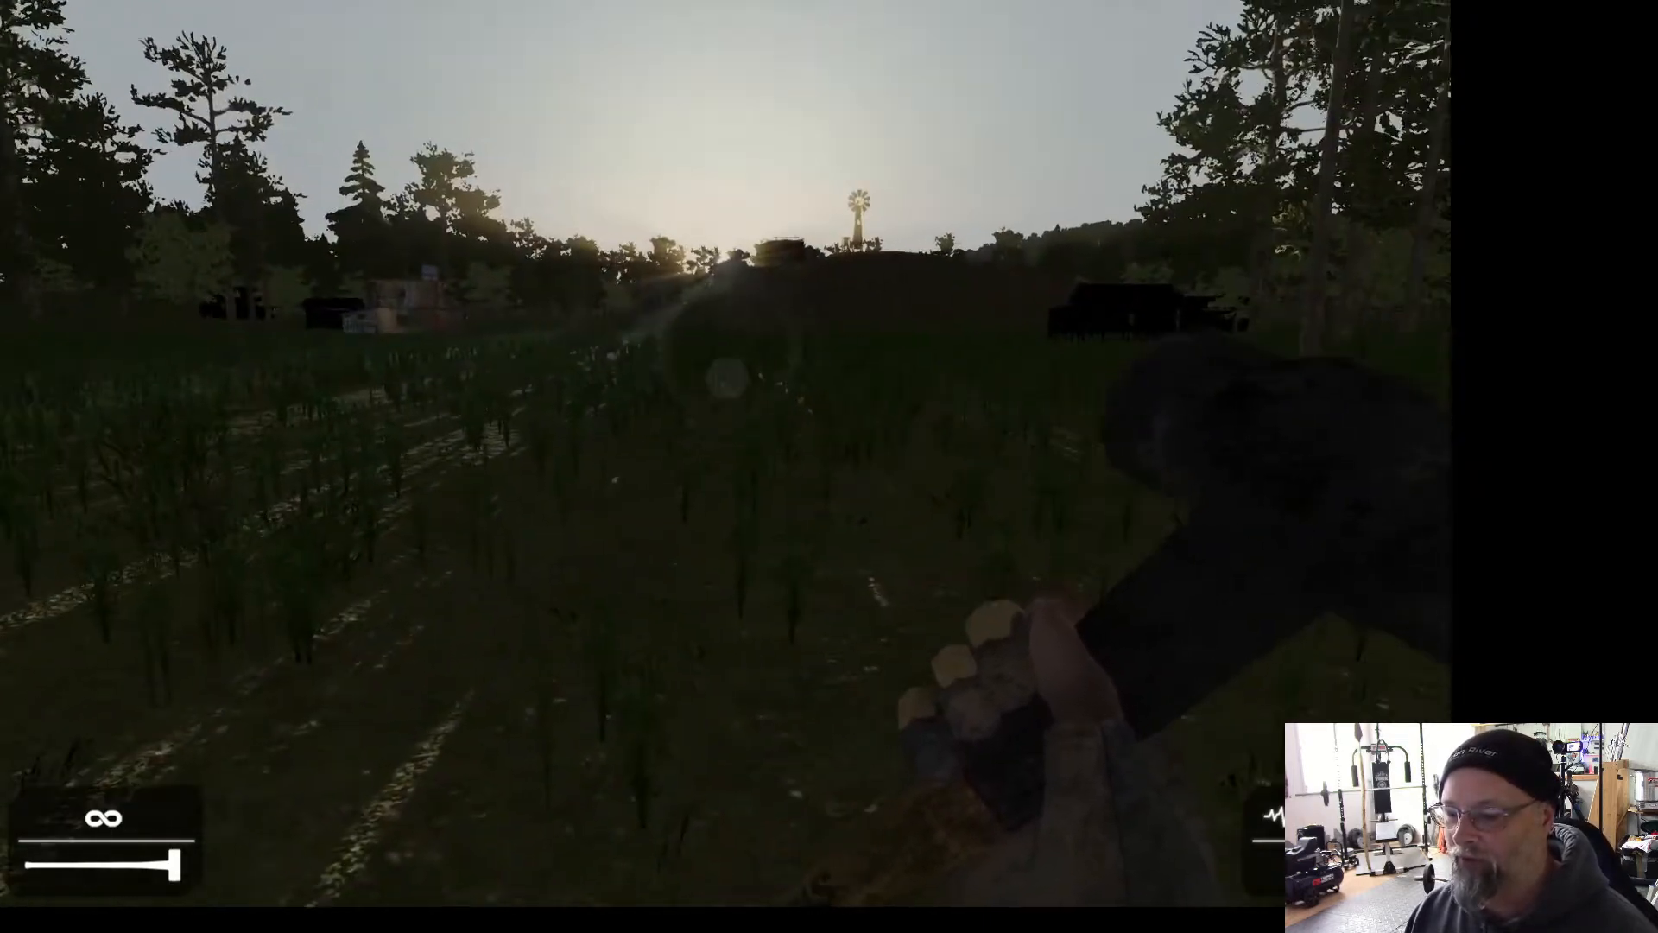
{"action": "key", "text": "Escape"}
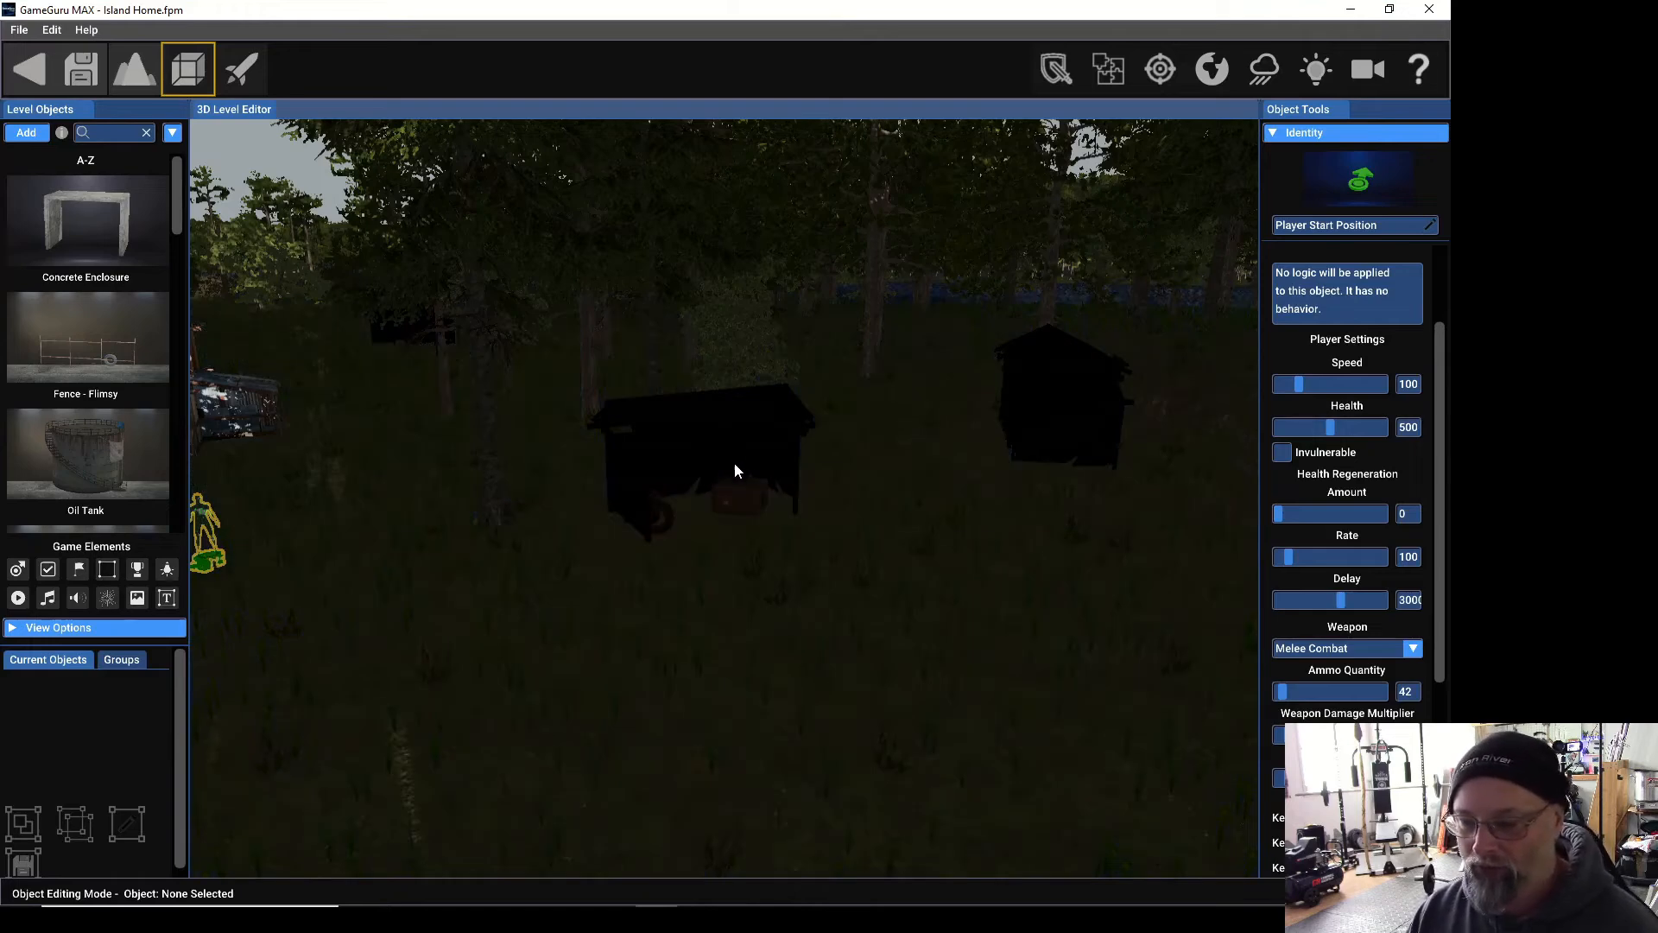
Pick the Rusted Hanger from the Outbuildings of the Shanty-town Collection in the object library.
{"action": "scroll", "coordinate": [509, 650], "scroll_direction": "down", "scroll_amount": 3}
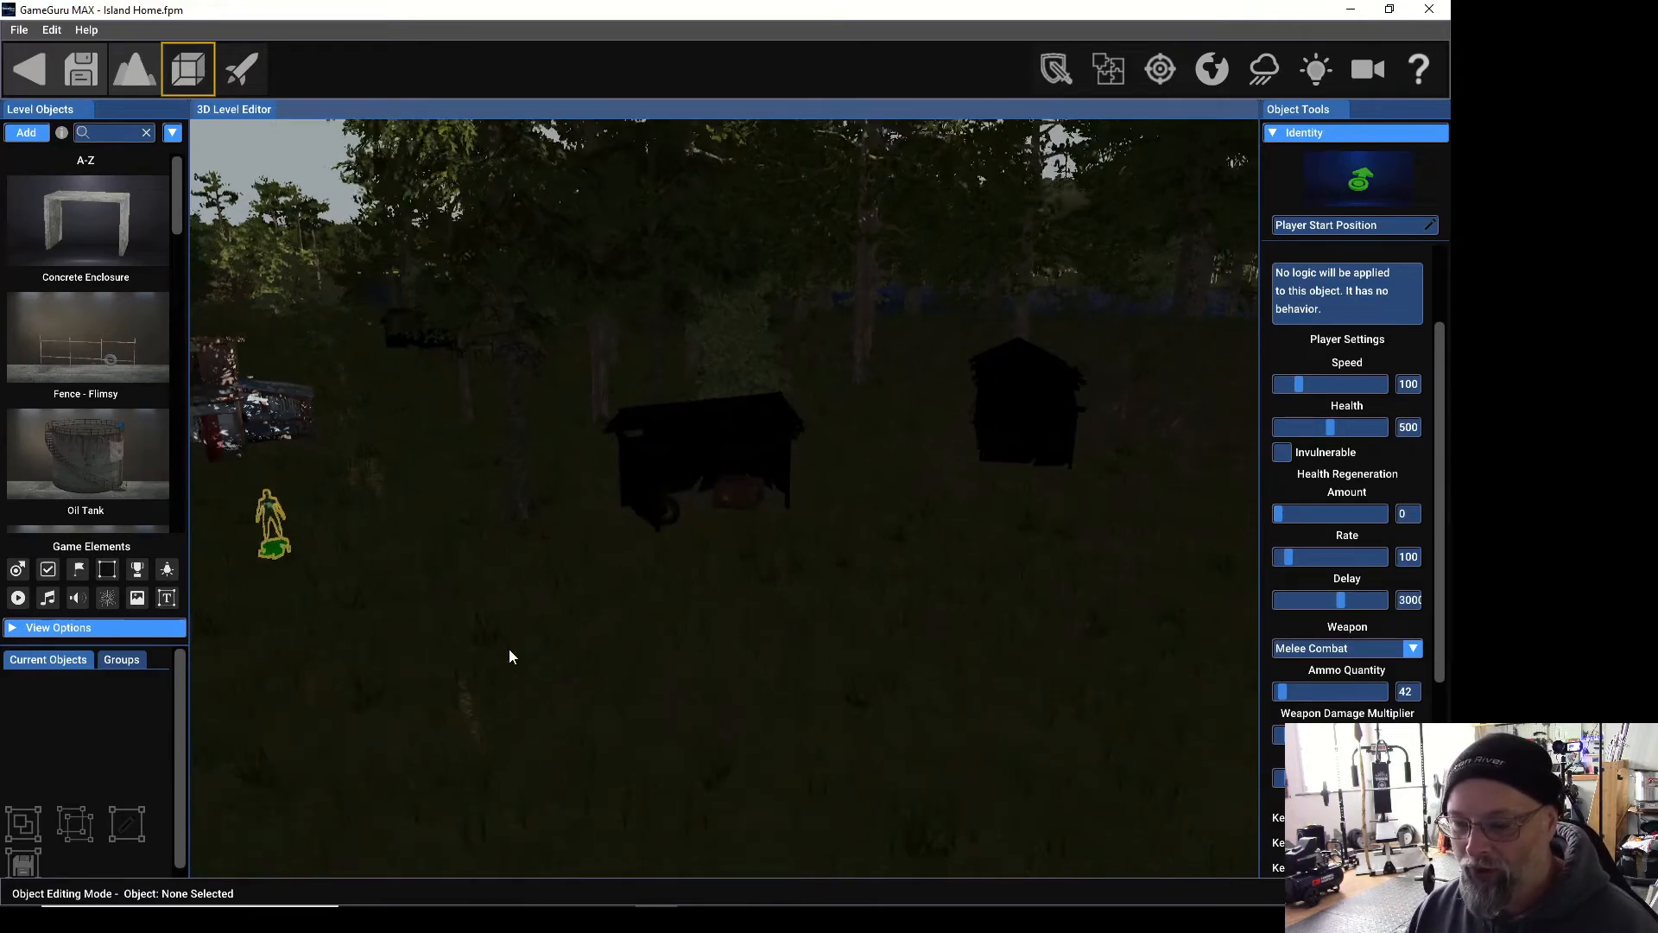
{"action": "right_click_drag", "start_coordinate": [511, 645], "coordinate": [491, 743]}
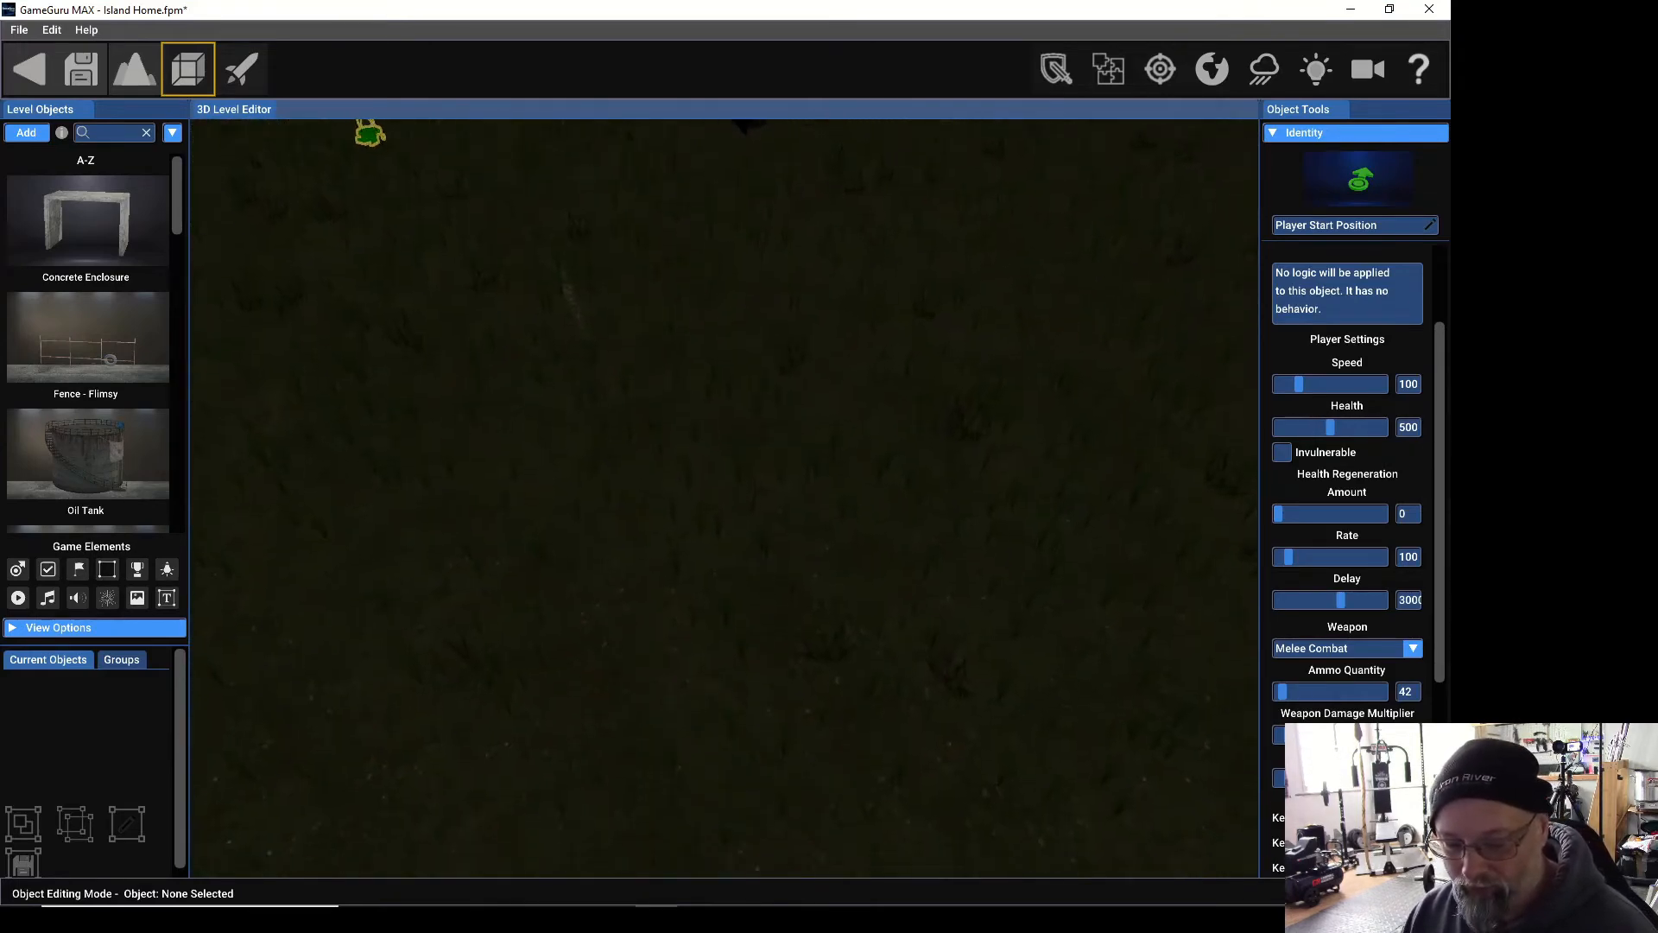
{"action": "scroll", "coordinate": [723, 499], "scroll_direction": "down", "scroll_amount": 5}
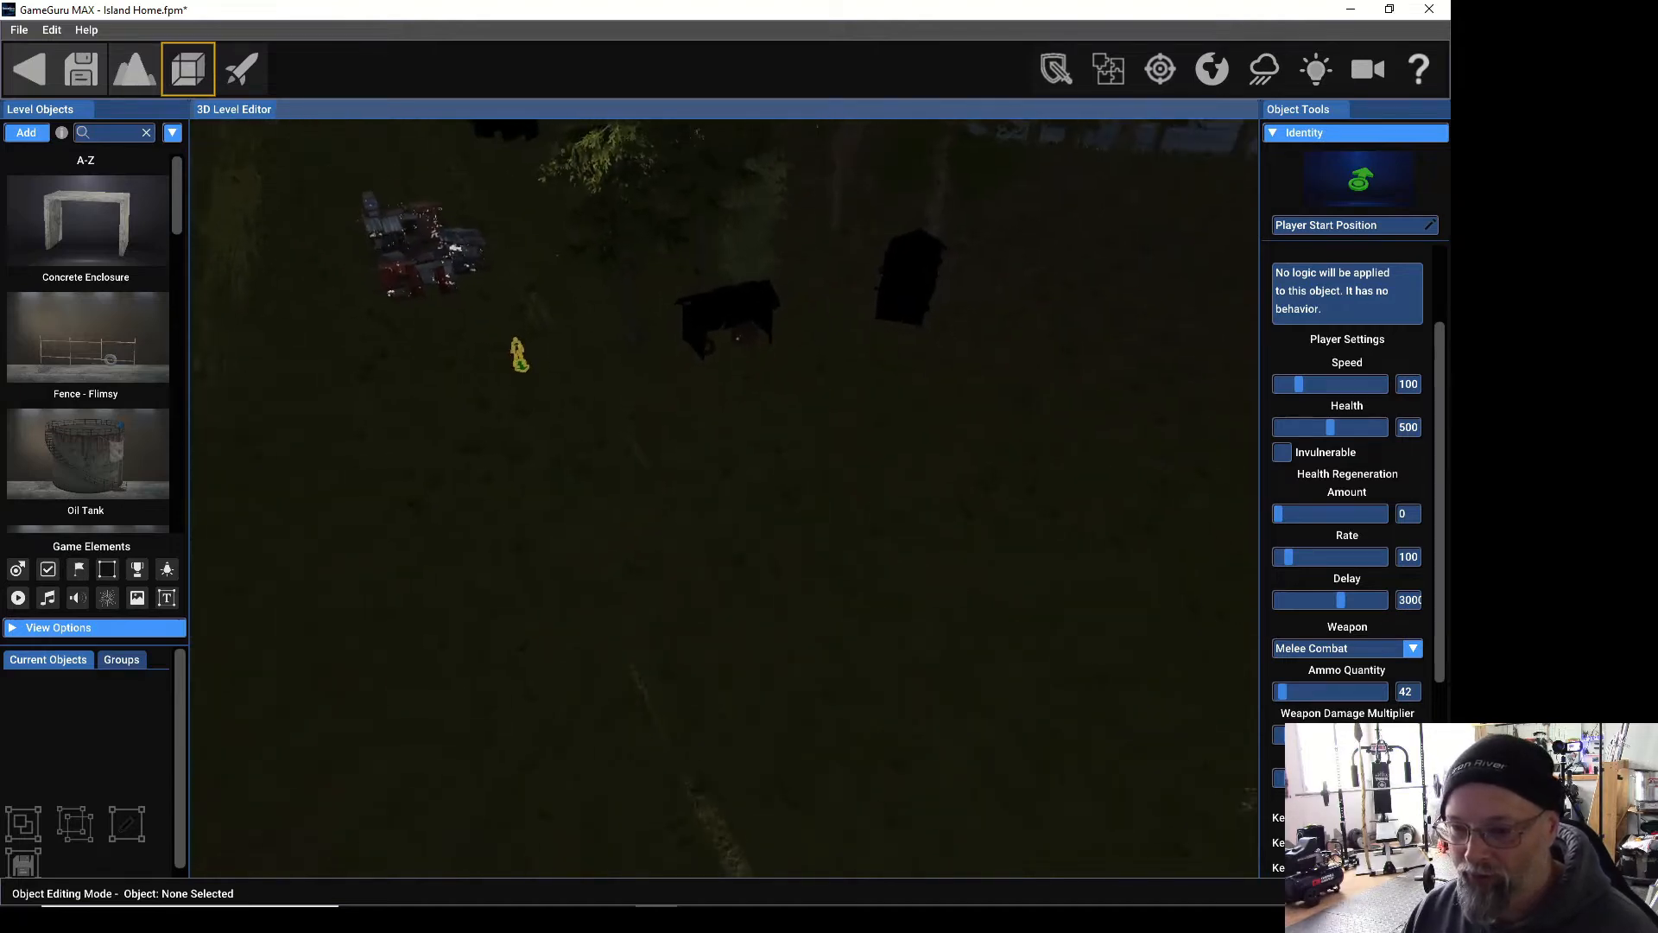
{"action": "scroll", "coordinate": [724, 498], "scroll_direction": "down", "scroll_amount": 5}
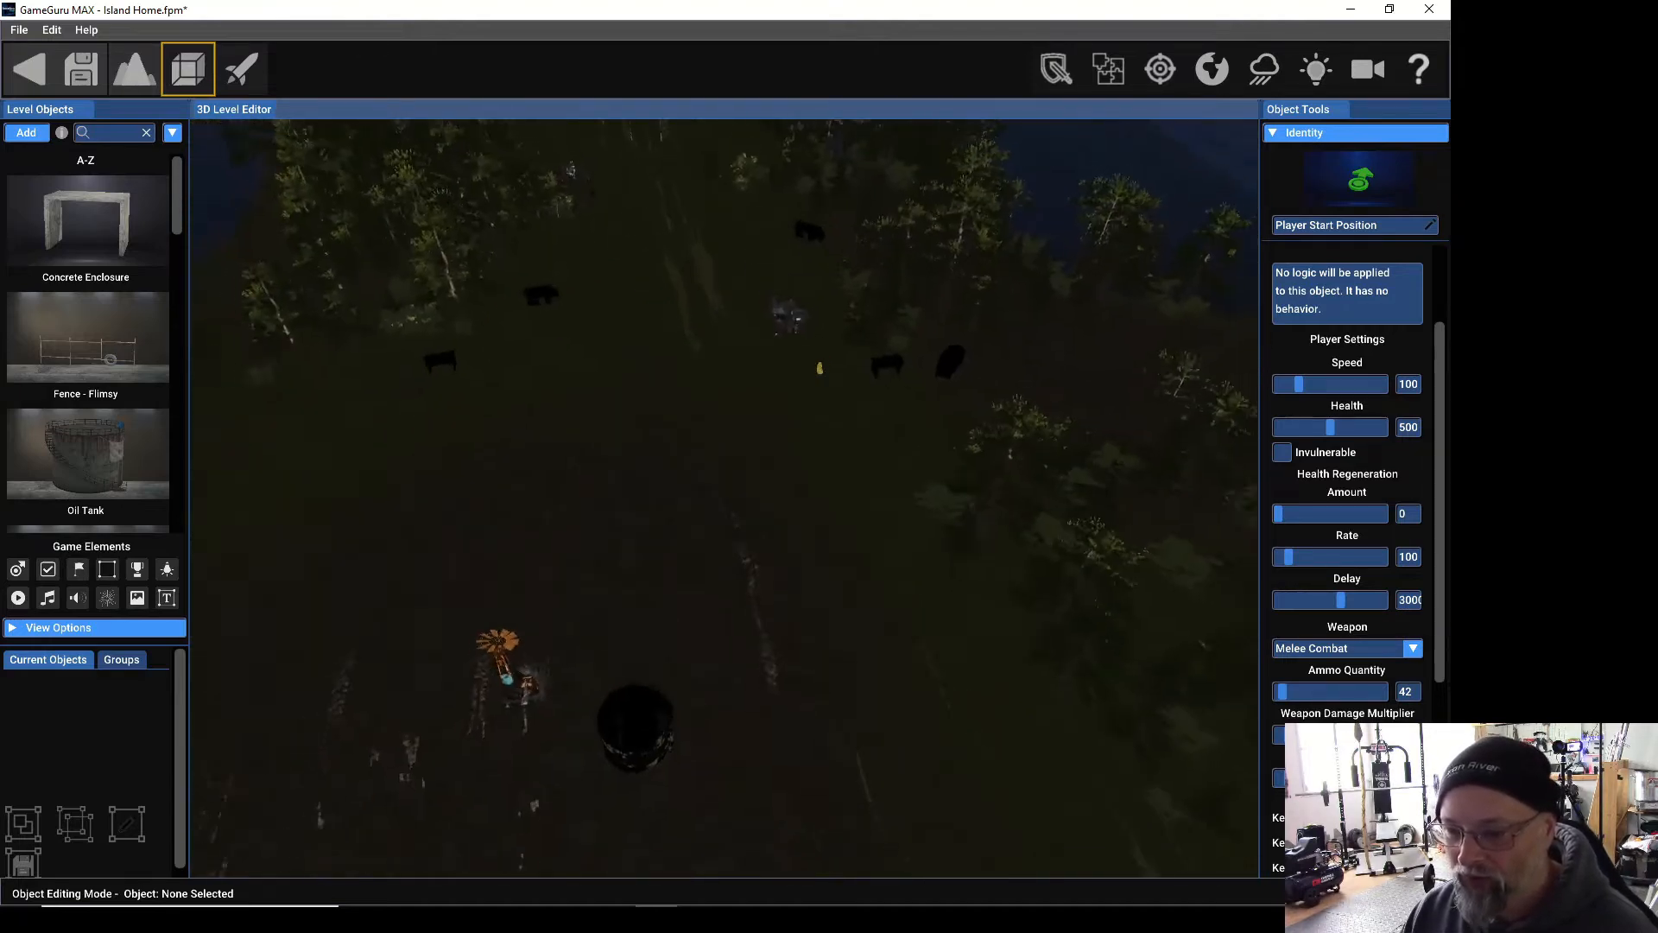
{"action": "right_click_drag", "start_coordinate": [724, 498], "coordinate": [566, 471]}
{"action": "key", "text": "w"}
{"action": "key", "text": "w"}
{"action": "right_click_drag", "start_coordinate": [440, 709], "coordinate": [507, 659]}
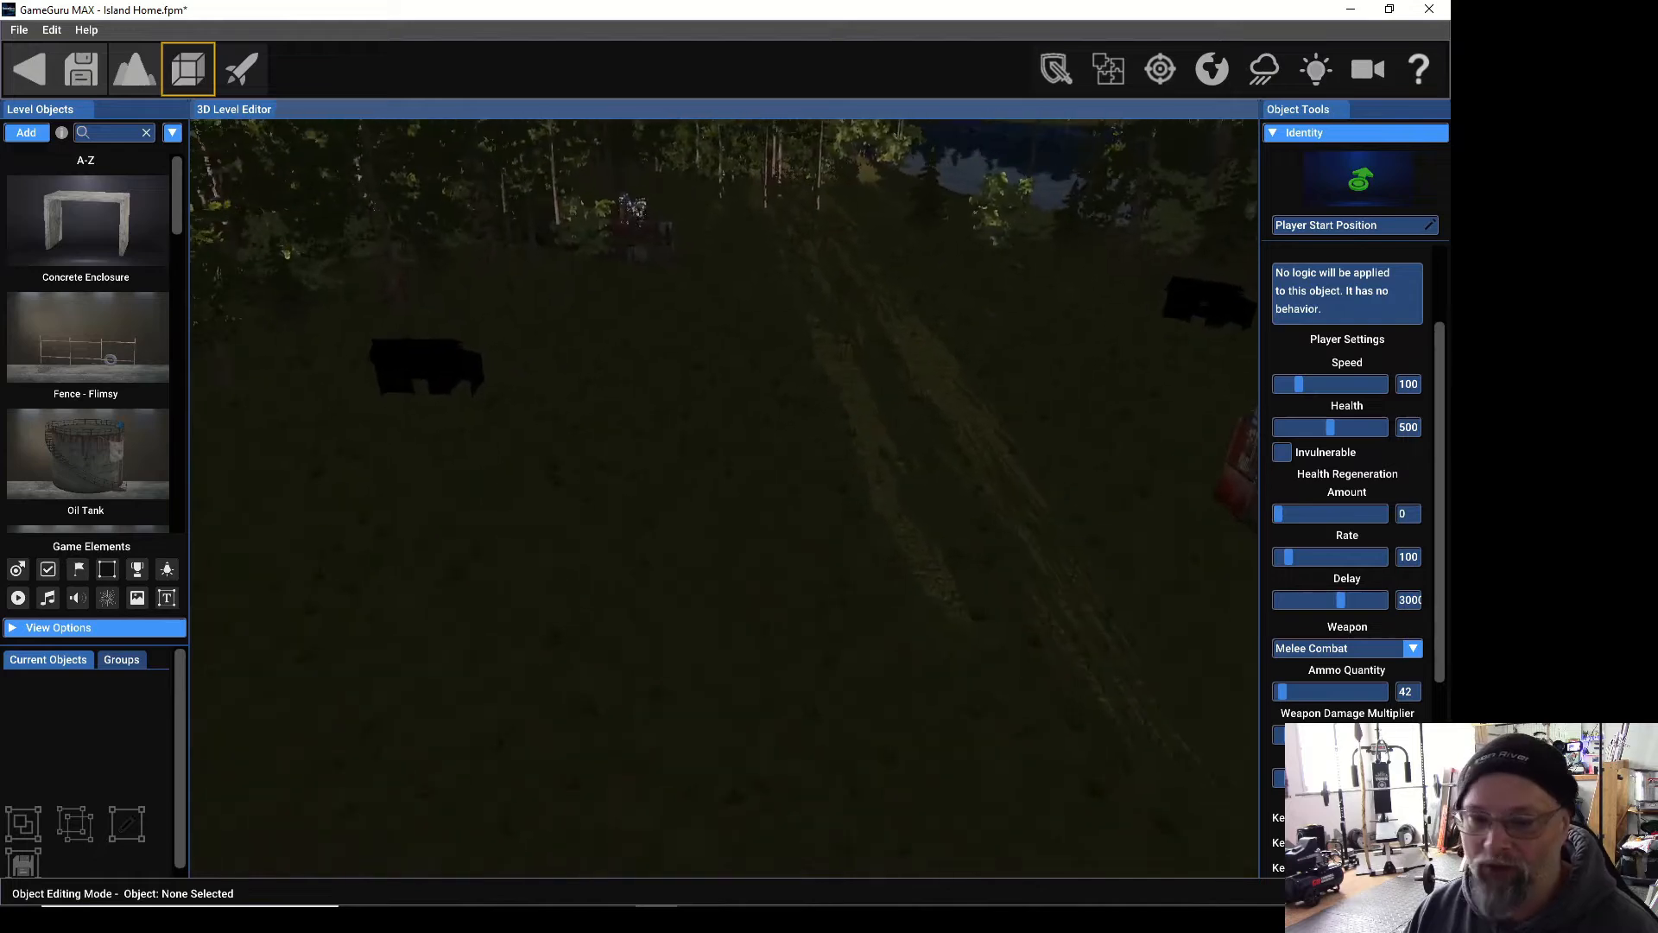
{"action": "left_click", "coordinate": [26, 132]}
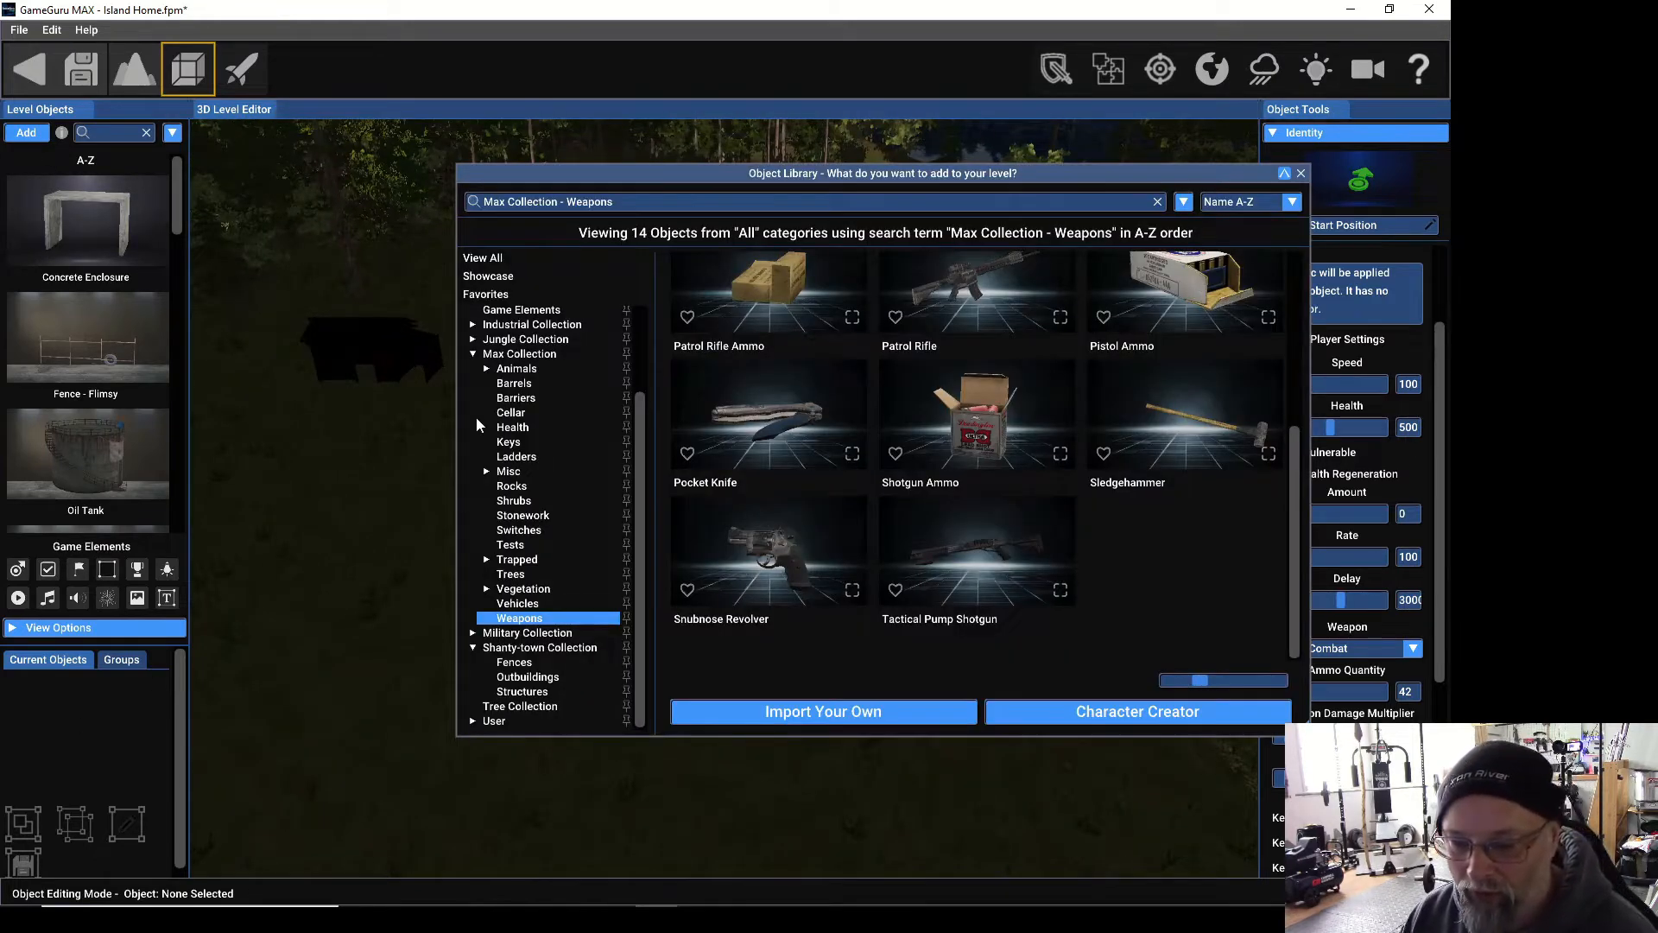
{"action": "left_click", "coordinate": [473, 355]}
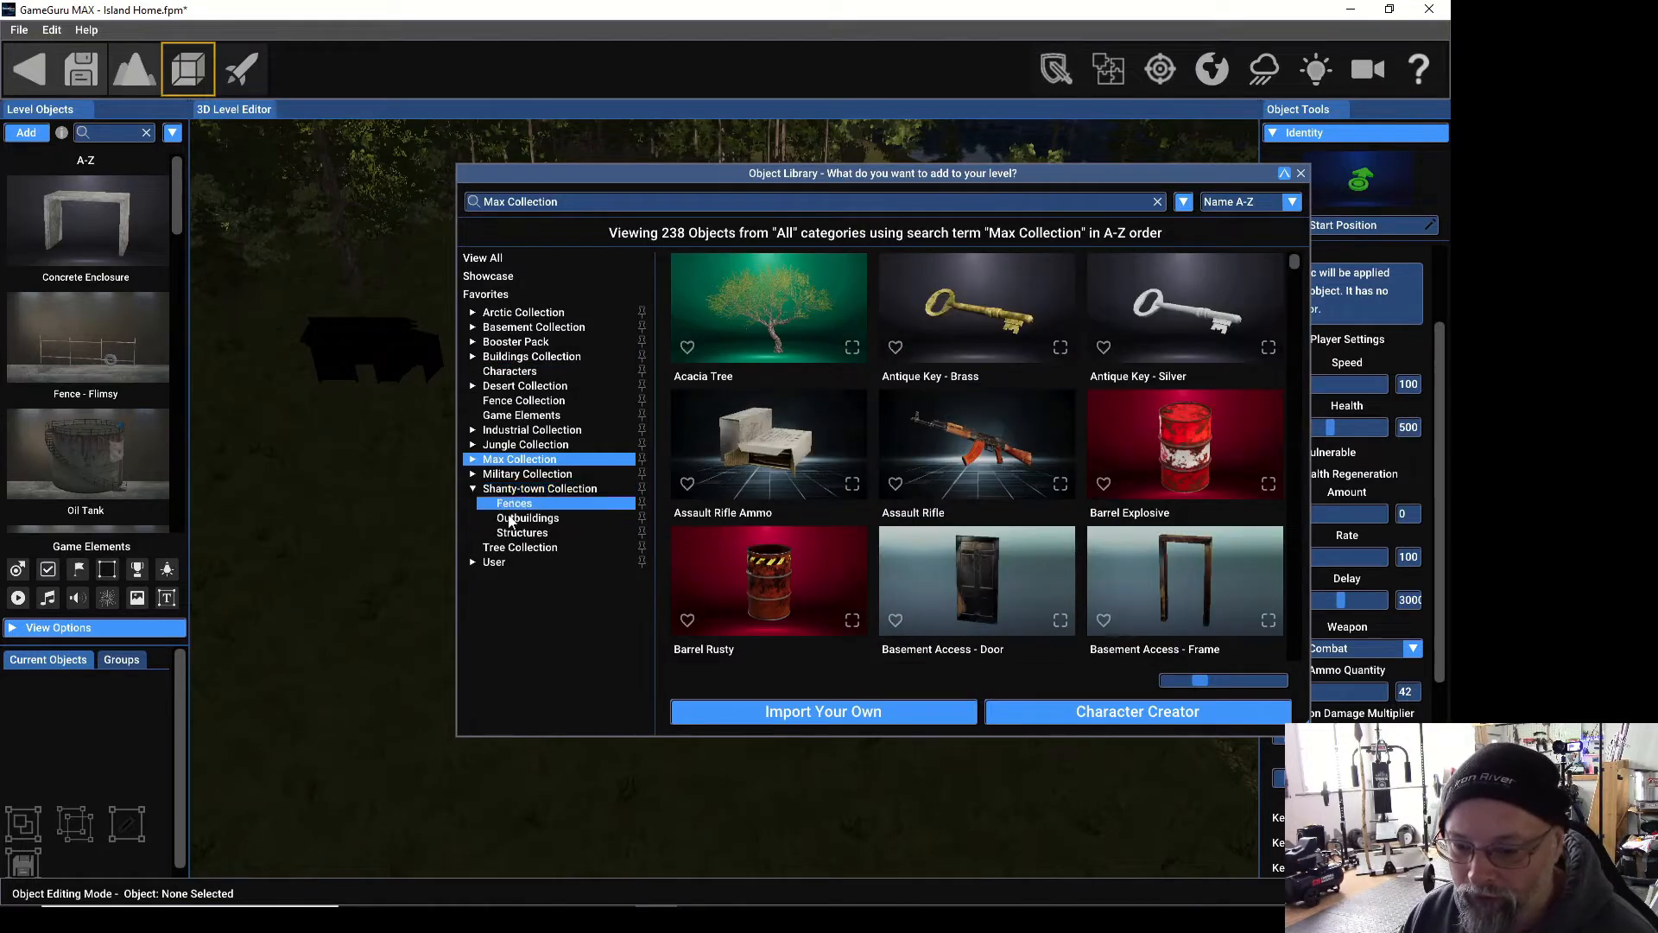
{"action": "left_click", "coordinate": [520, 533]}
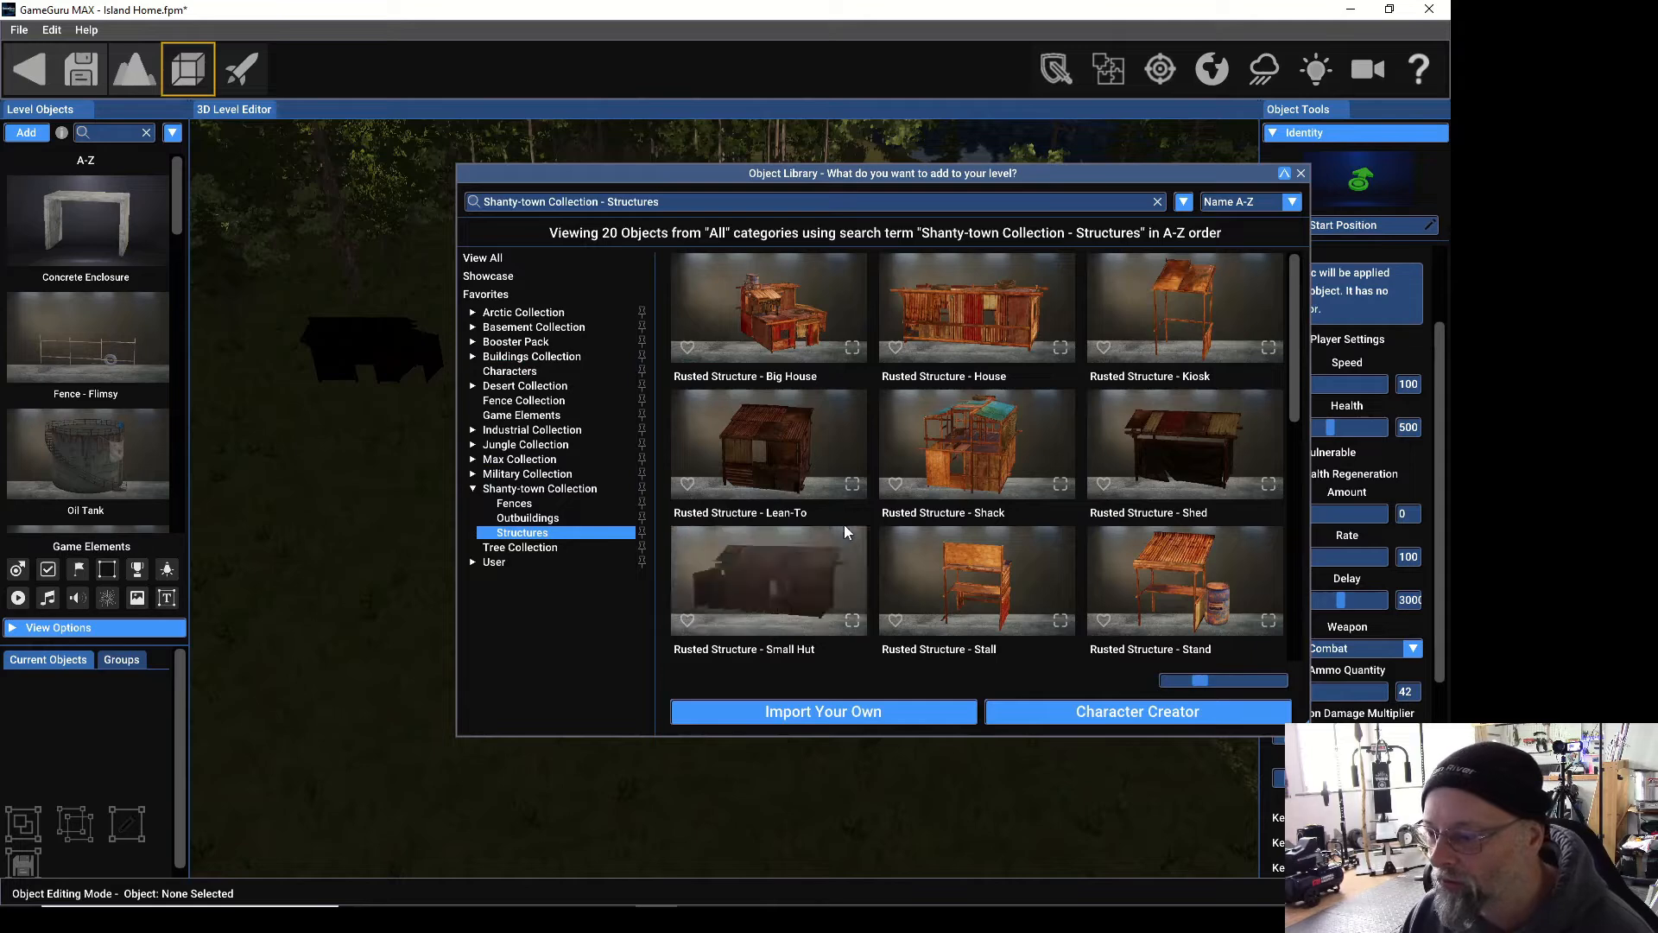
{"action": "left_click", "coordinate": [536, 518]}
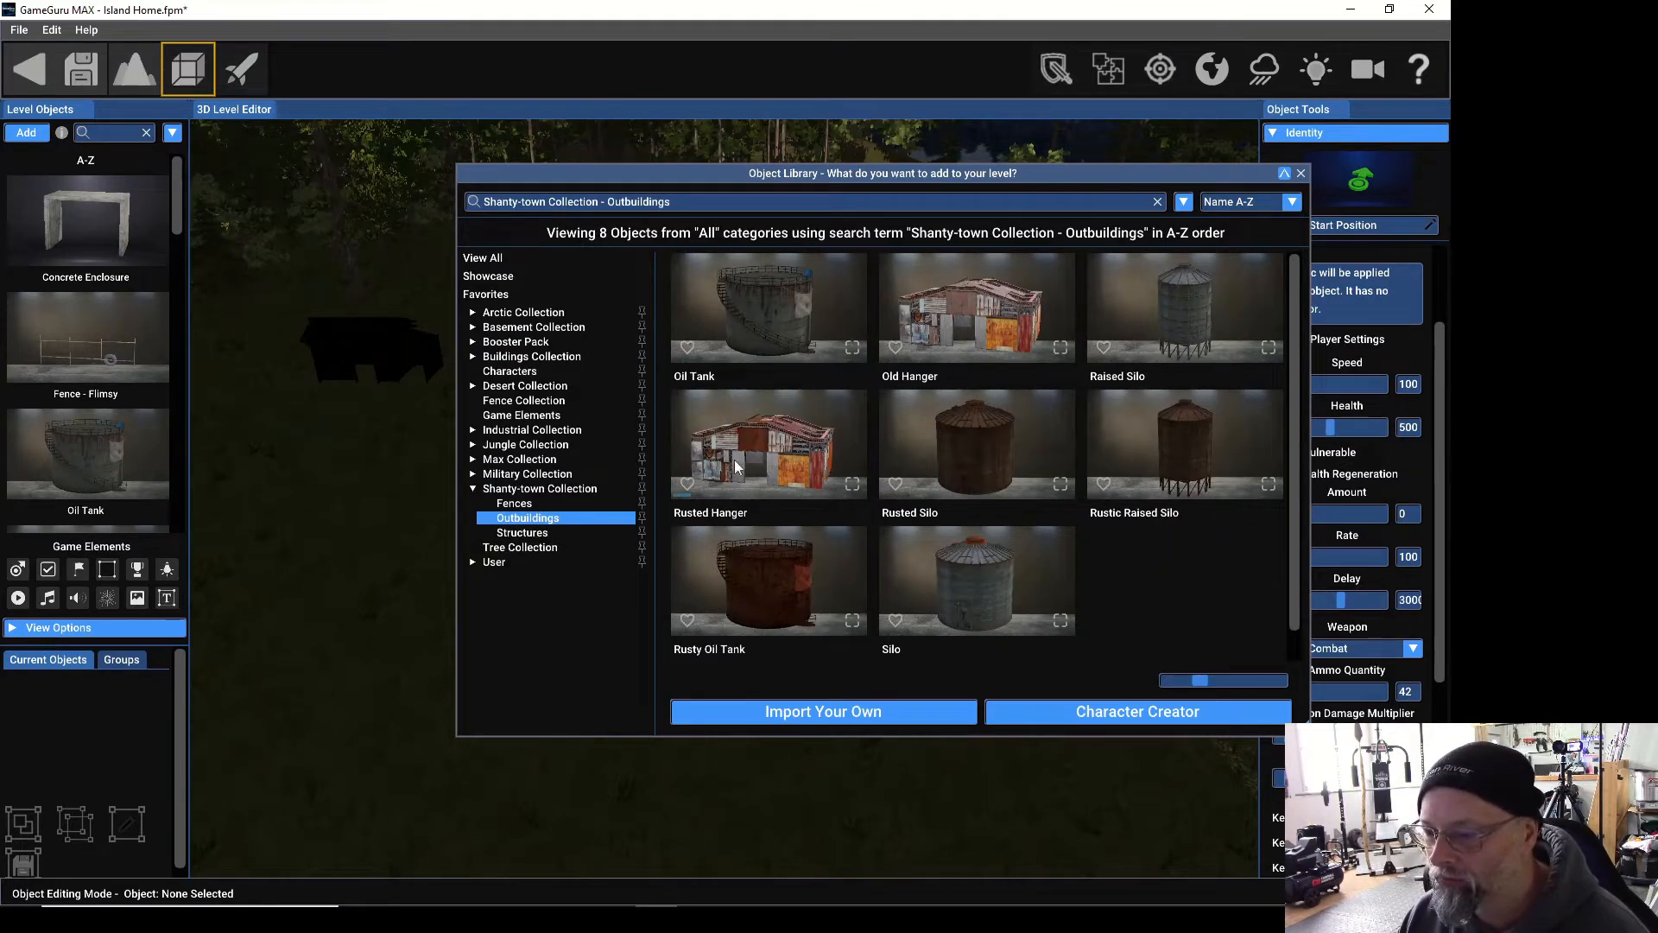
{"action": "left_click", "coordinate": [776, 442]}
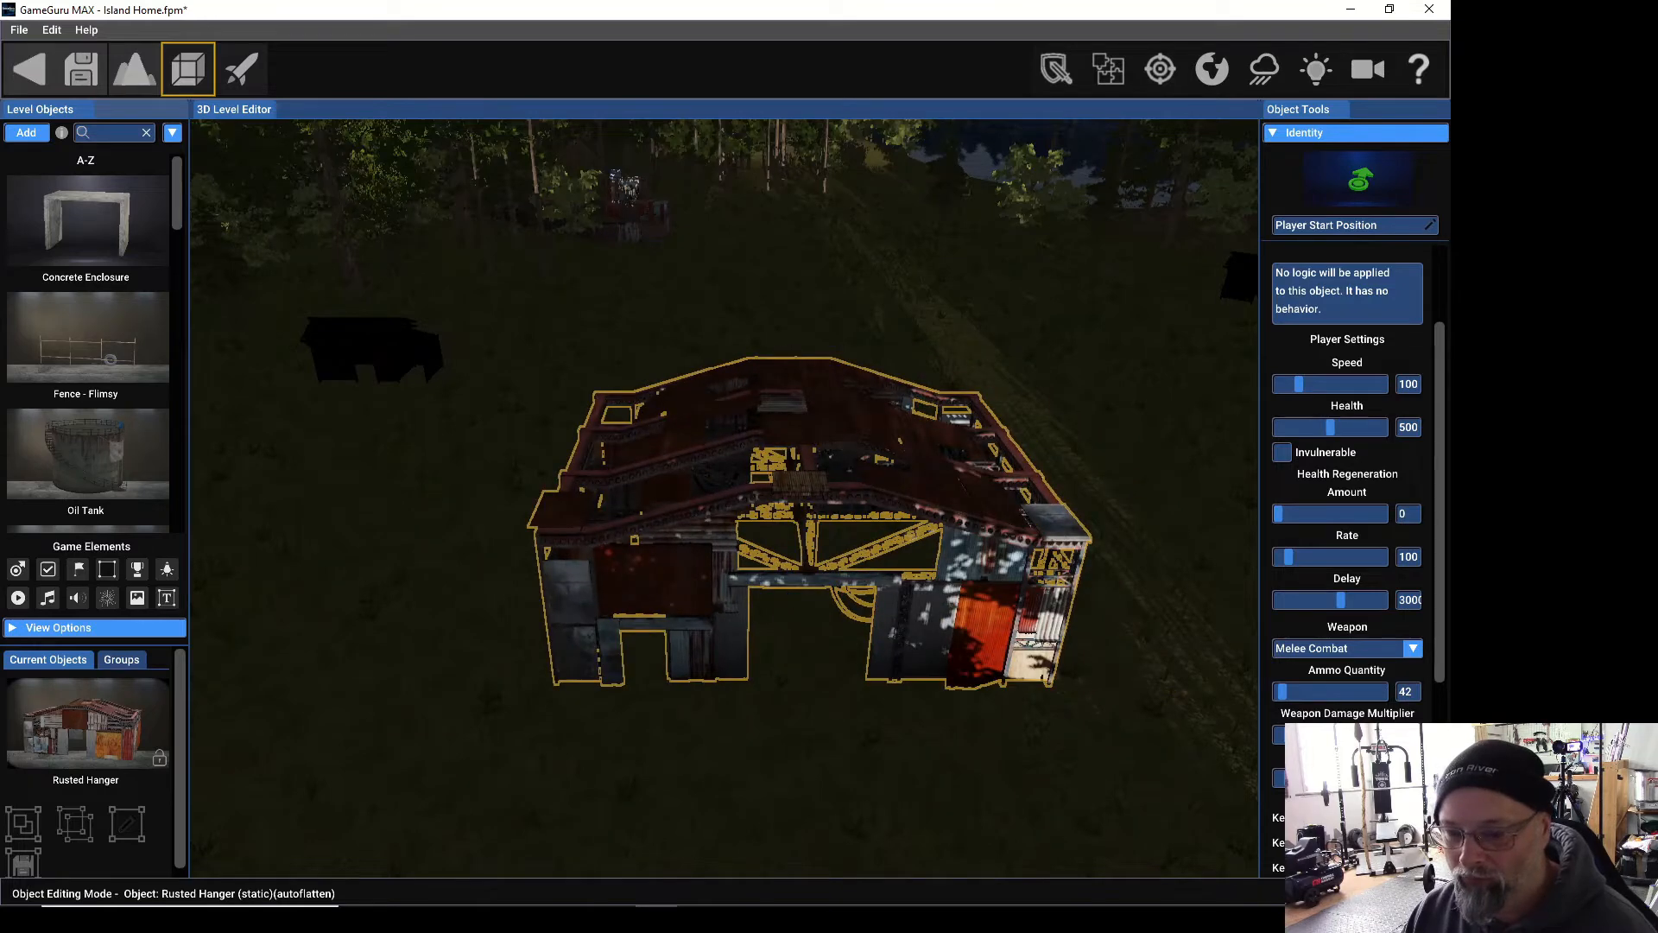
Place the Rusted Hanger in the open field beside the dirt track, rotate it, and open its General settings.
{"action": "scroll", "coordinate": [788, 590], "scroll_direction": "up", "scroll_amount": 3}
{"action": "scroll", "coordinate": [786, 593], "scroll_direction": "down", "scroll_amount": 5}
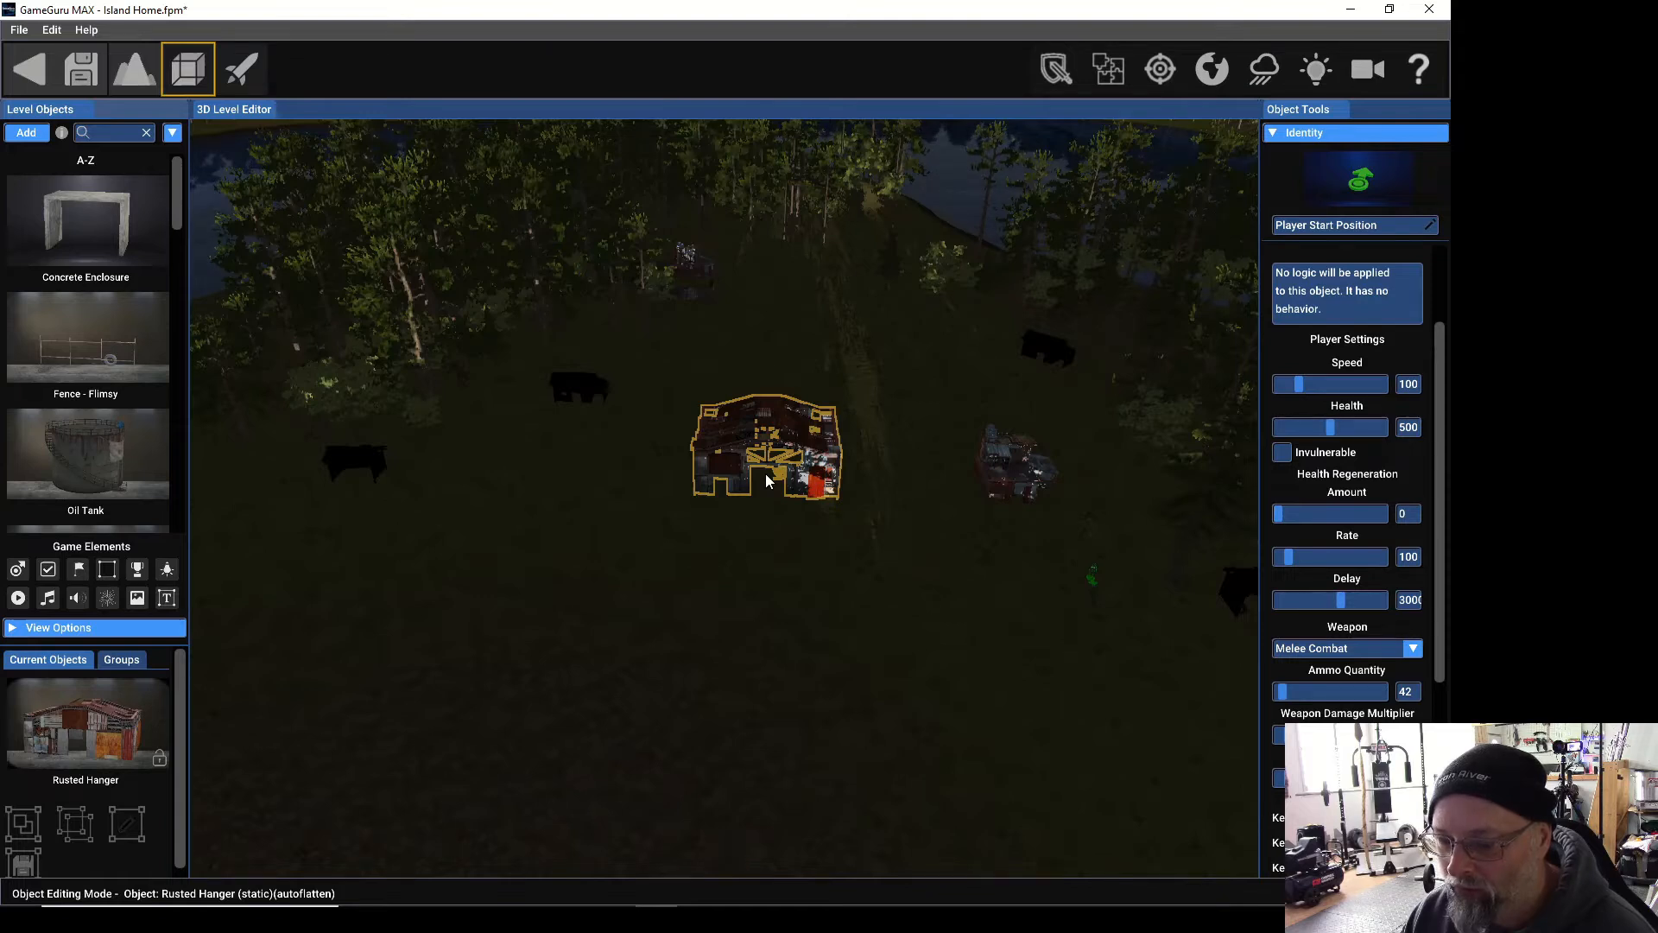
{"action": "left_click", "coordinate": [768, 482]}
{"action": "key", "text": "r"}
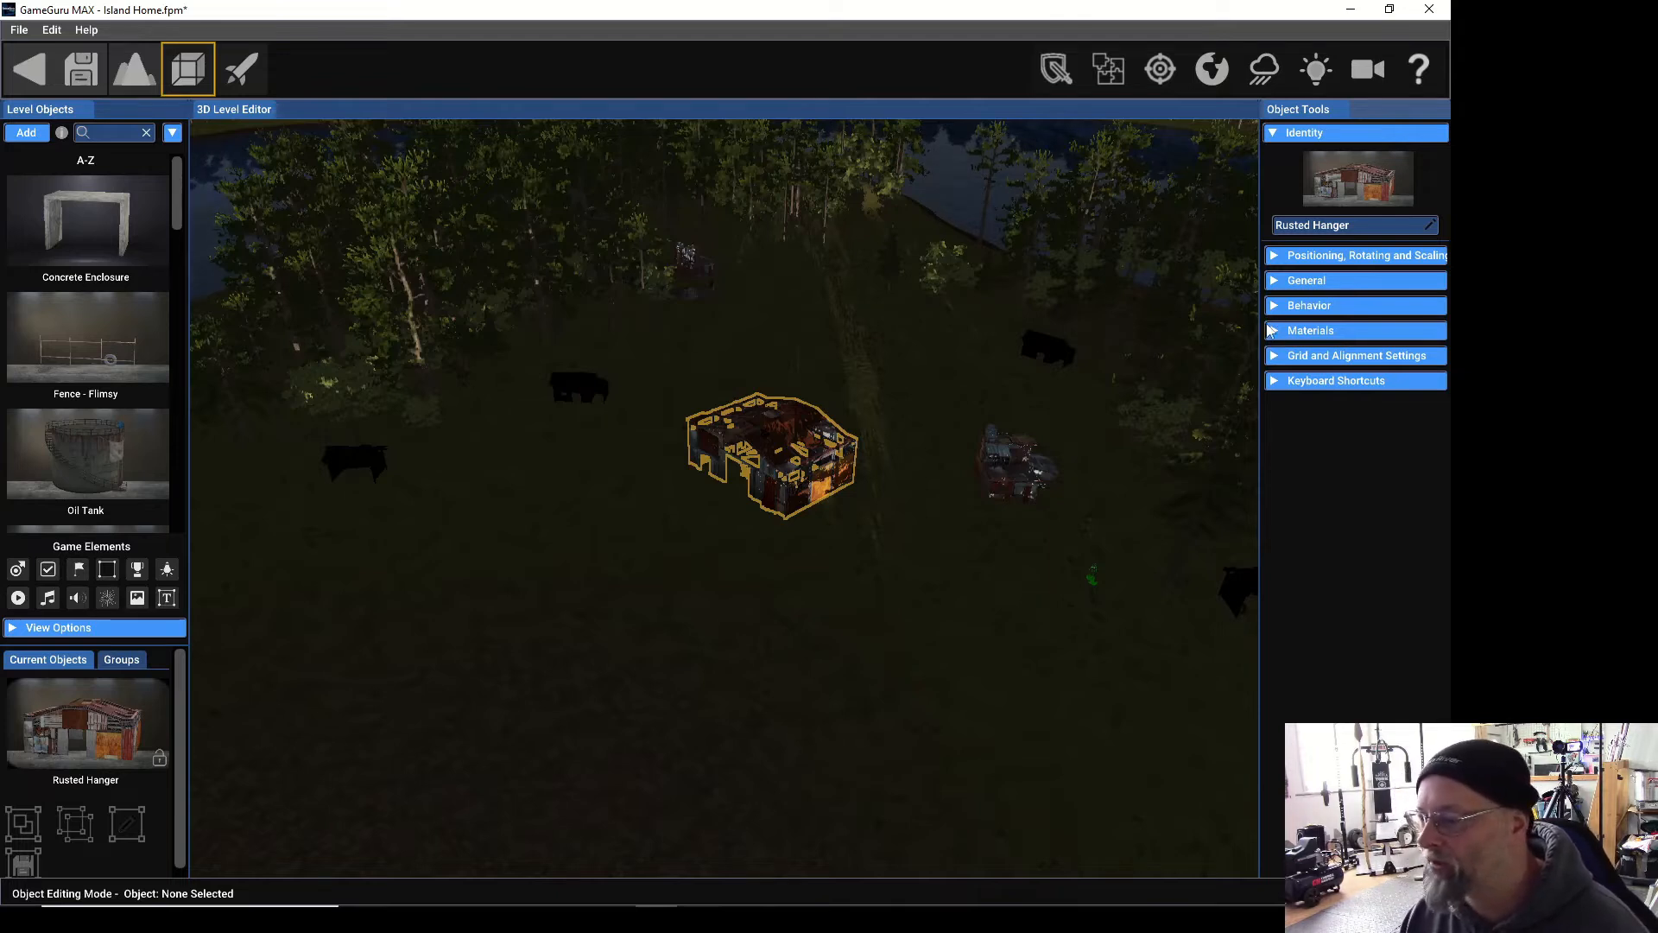
{"action": "left_click", "coordinate": [1284, 283]}
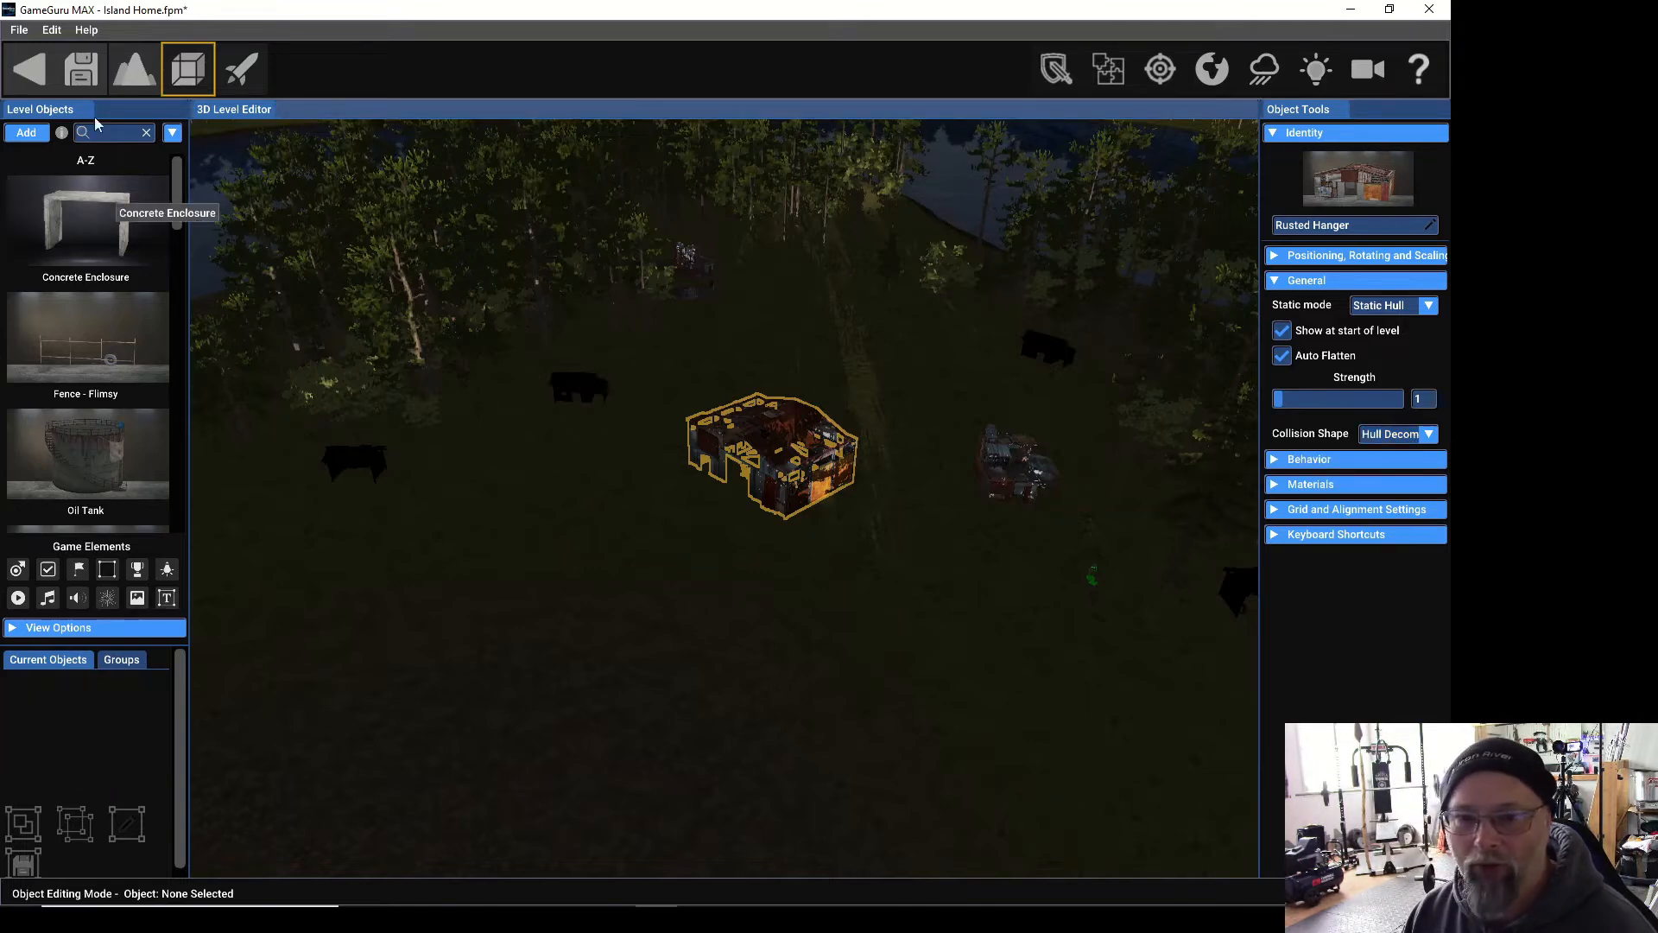
Test play the level and walk across the field into the rusted hanger.
{"action": "left_click", "coordinate": [241, 69]}
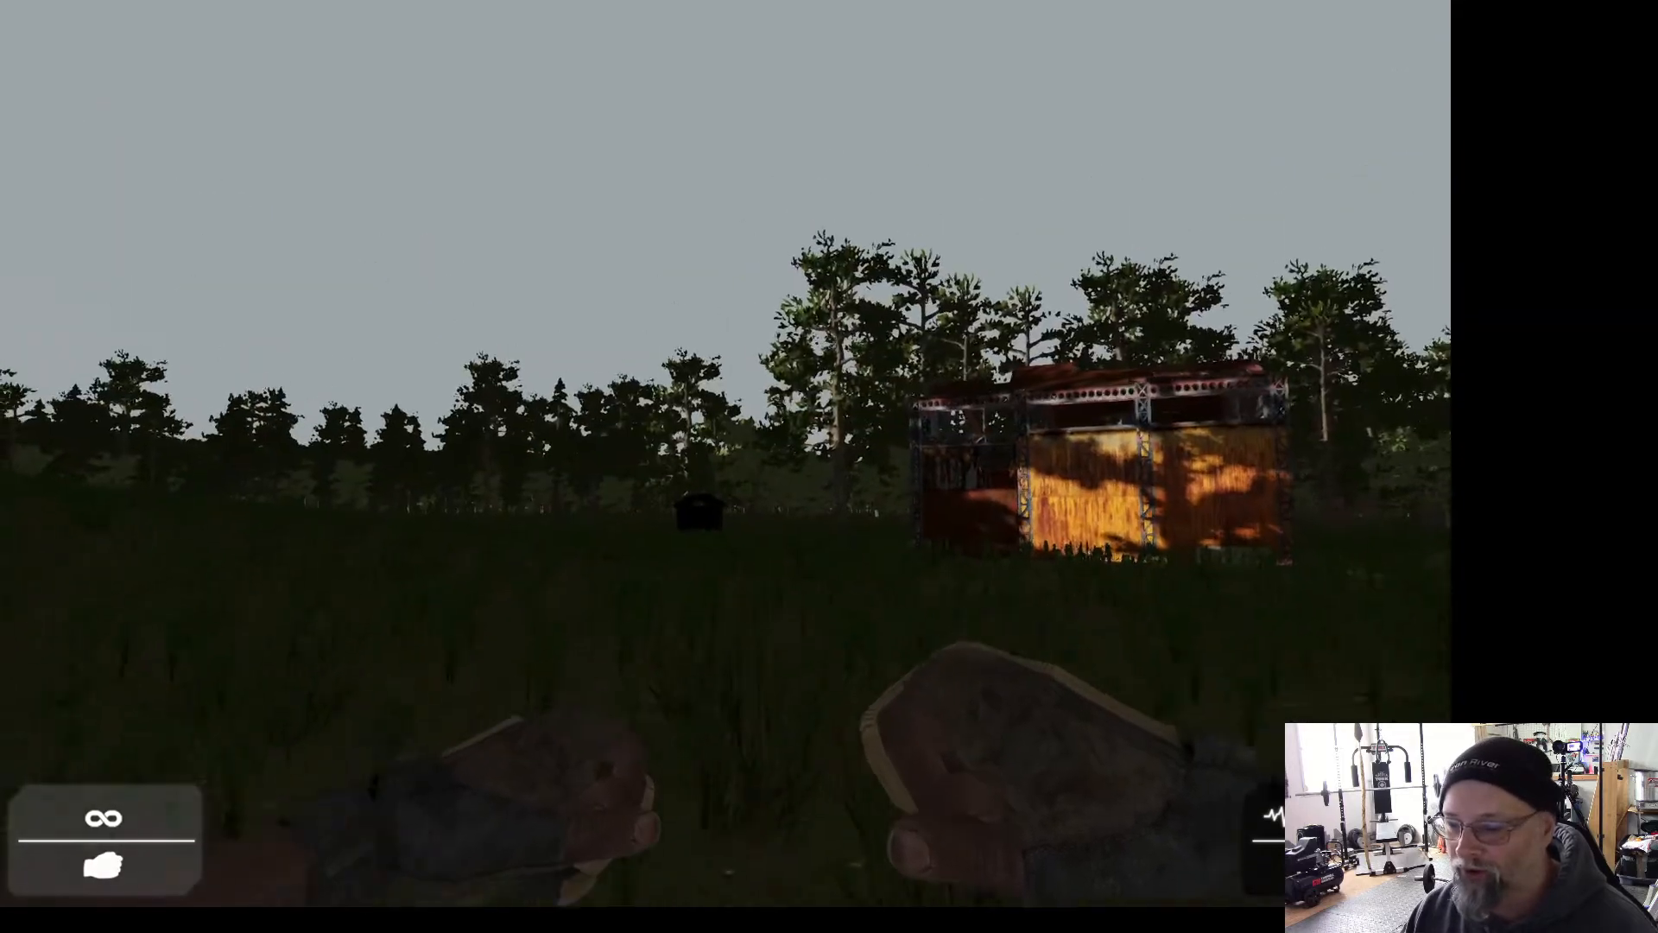
{"action": "key", "text": "w"}
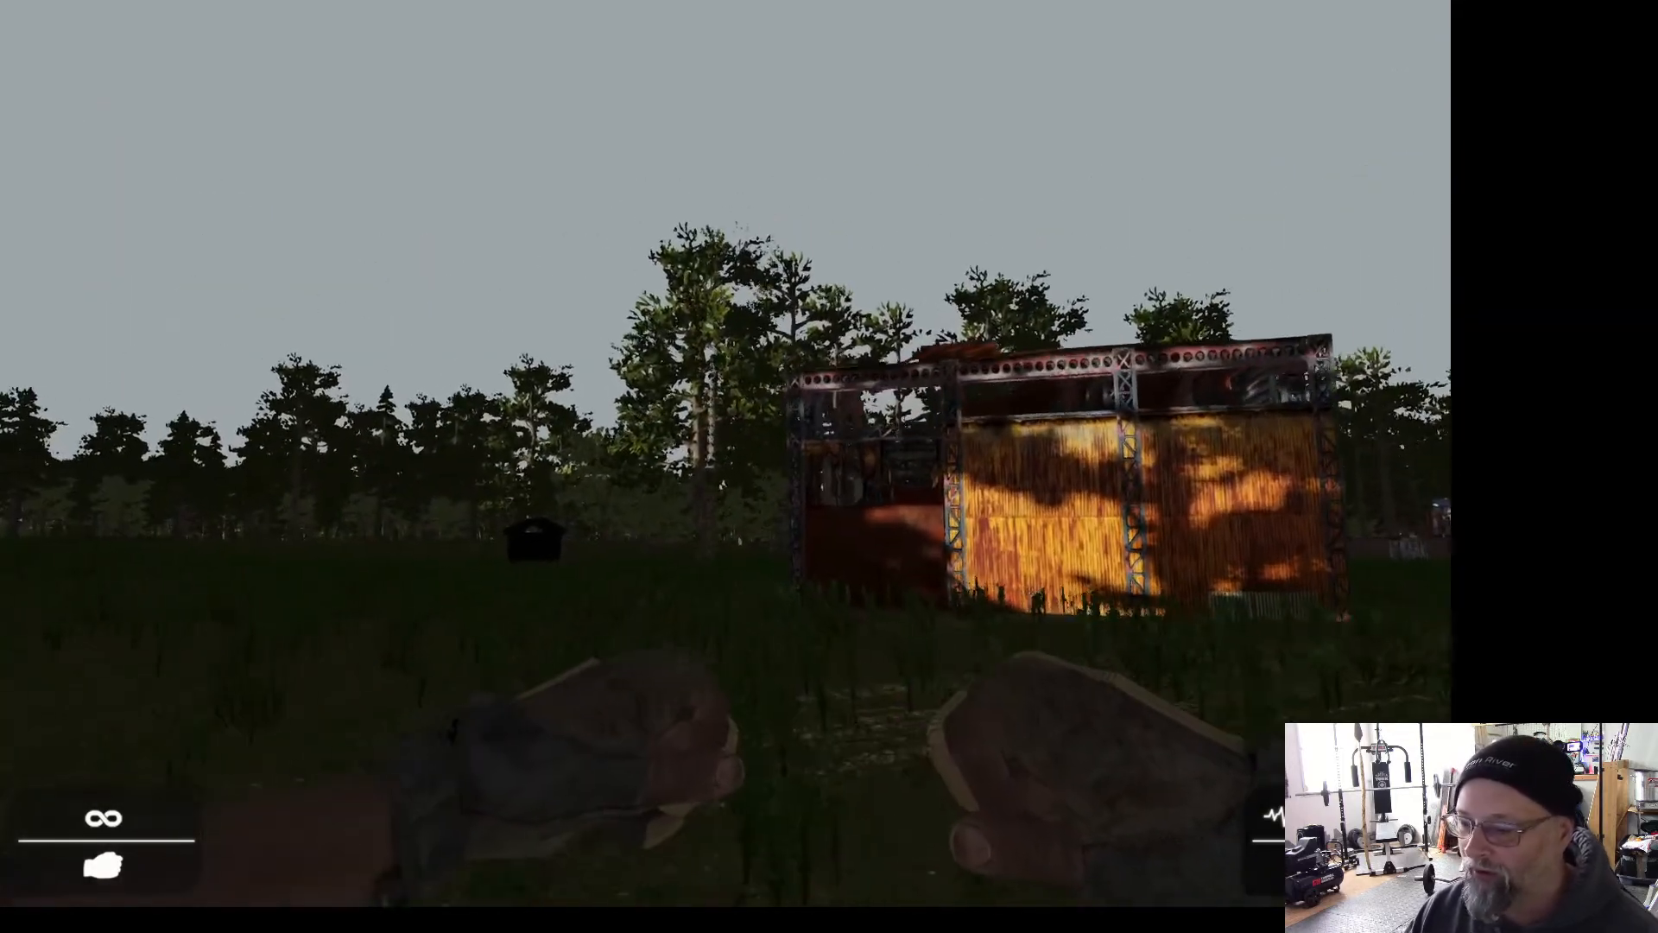
{"action": "key", "text": "w"}
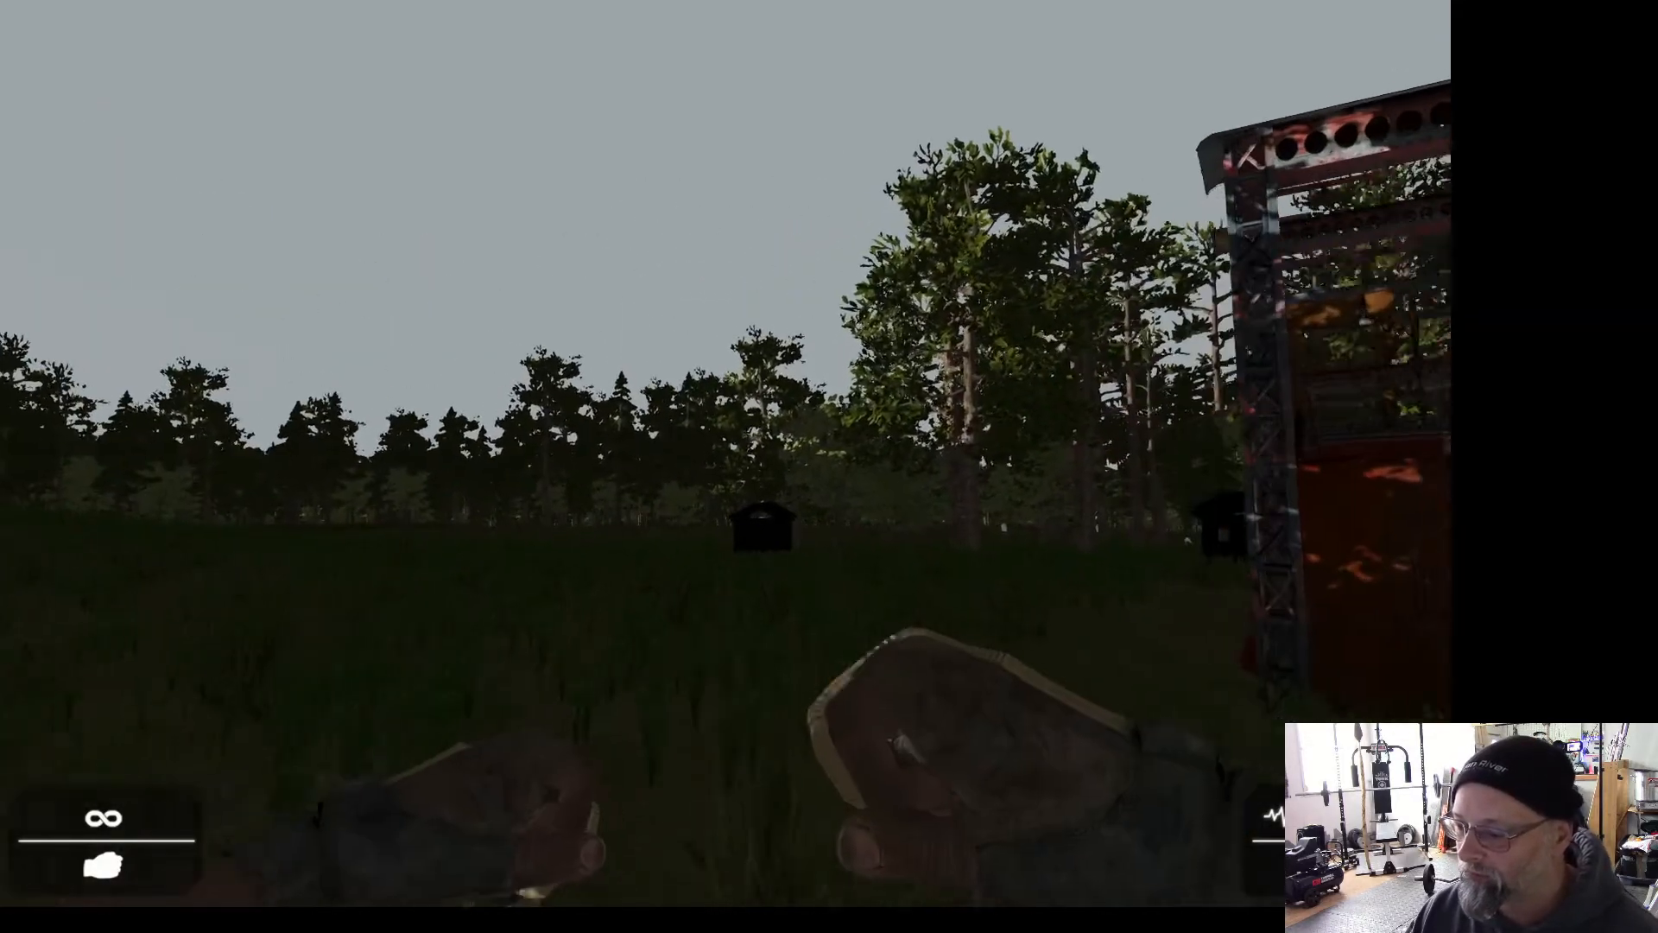
{"action": "key", "text": "w"}
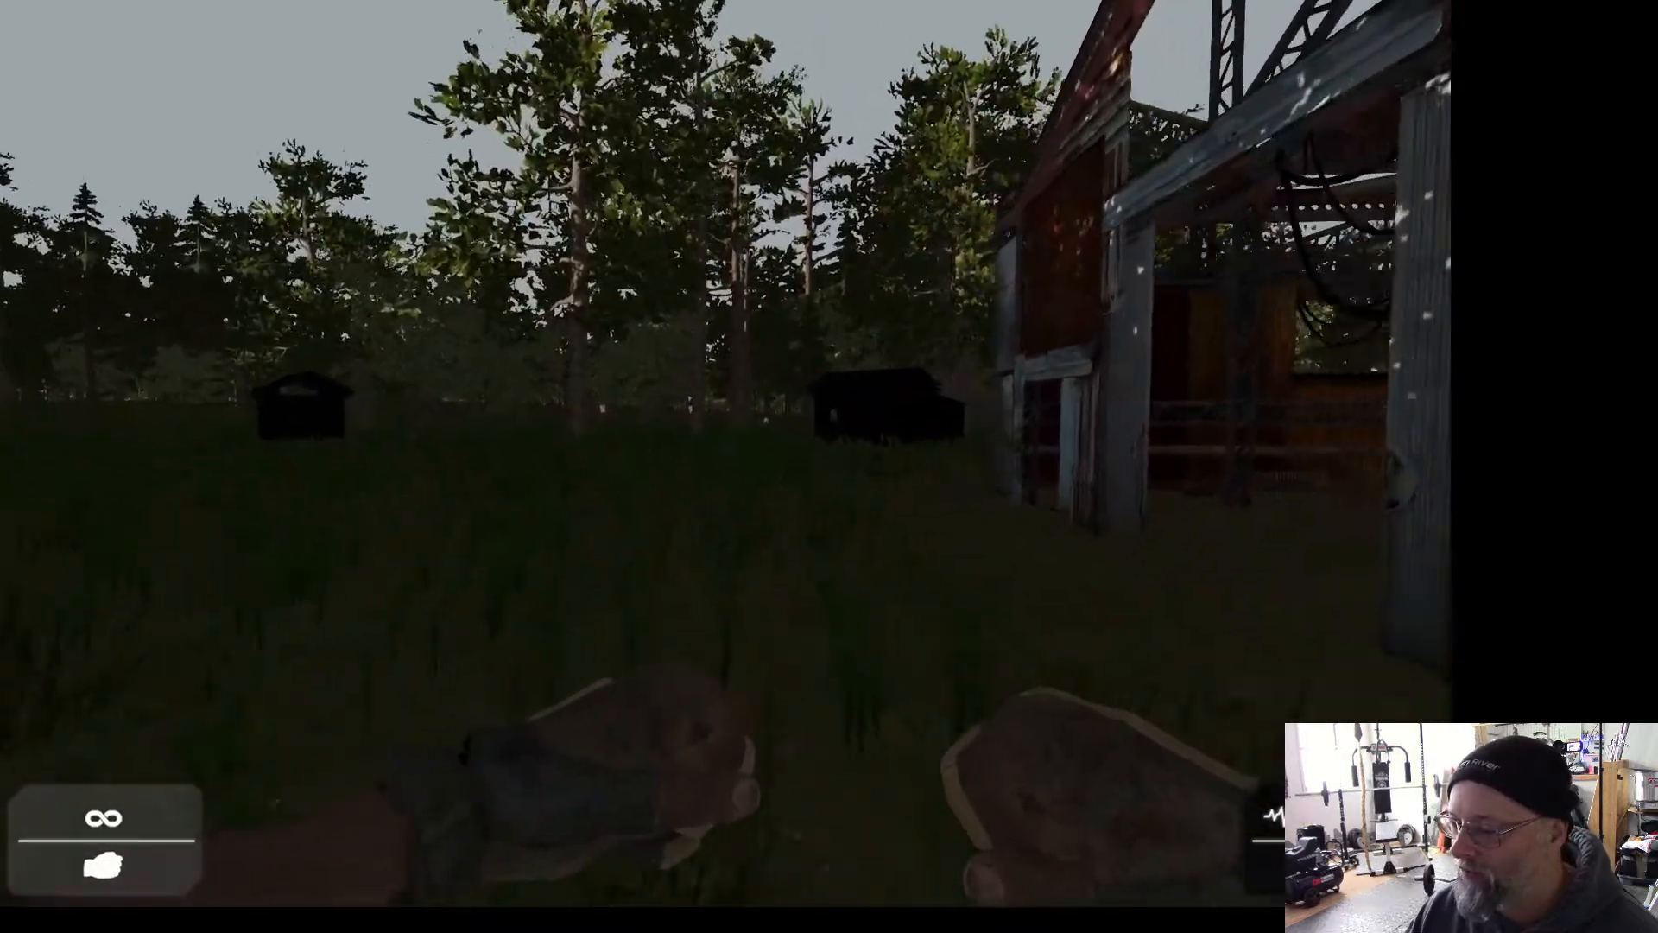
{"action": "key", "text": "w"}
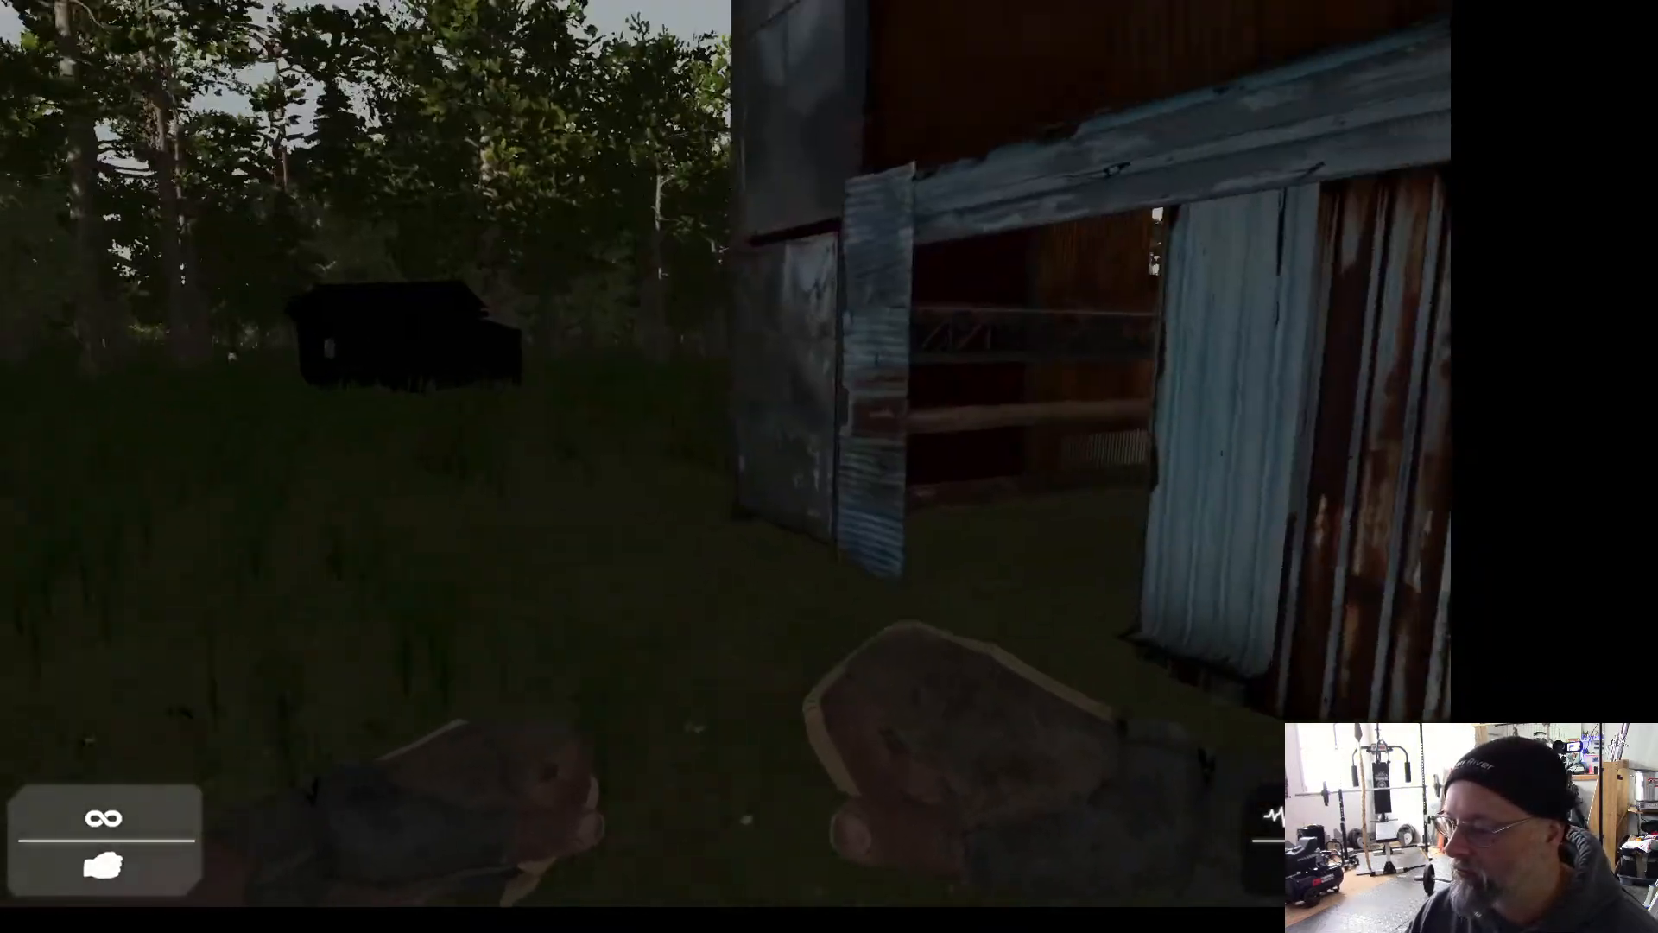
{"action": "key", "text": "w"}
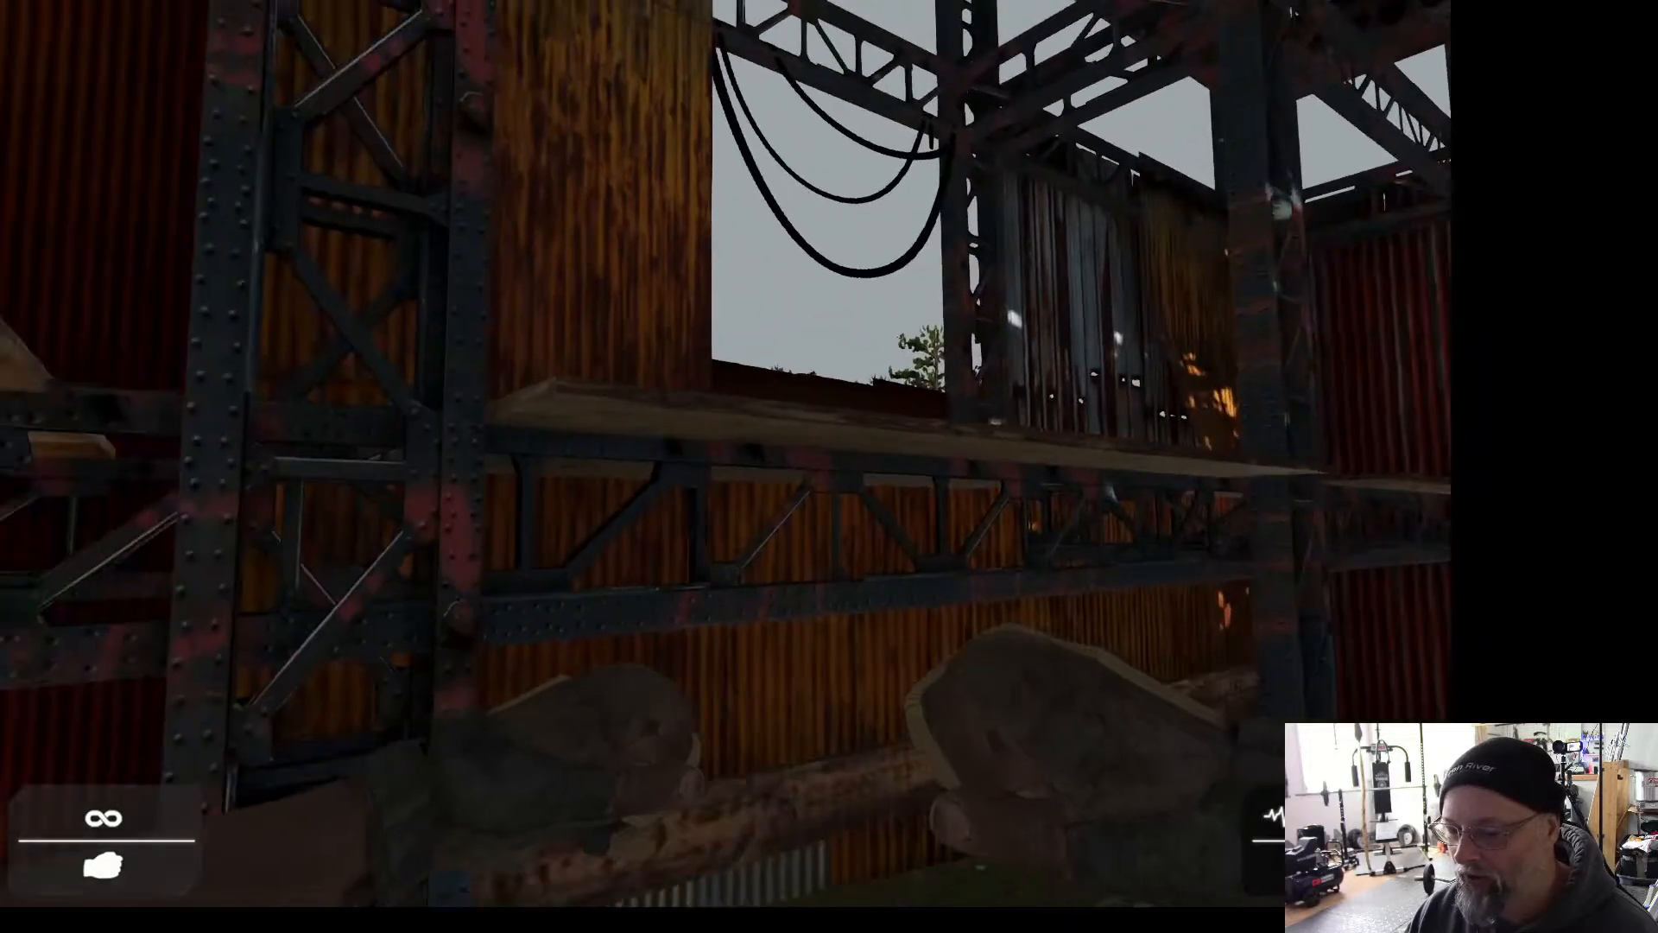
Inspect the hanger's interior and doorways, look out towards the windmill hill, and end the test play.
{"action": "key", "text": "w"}
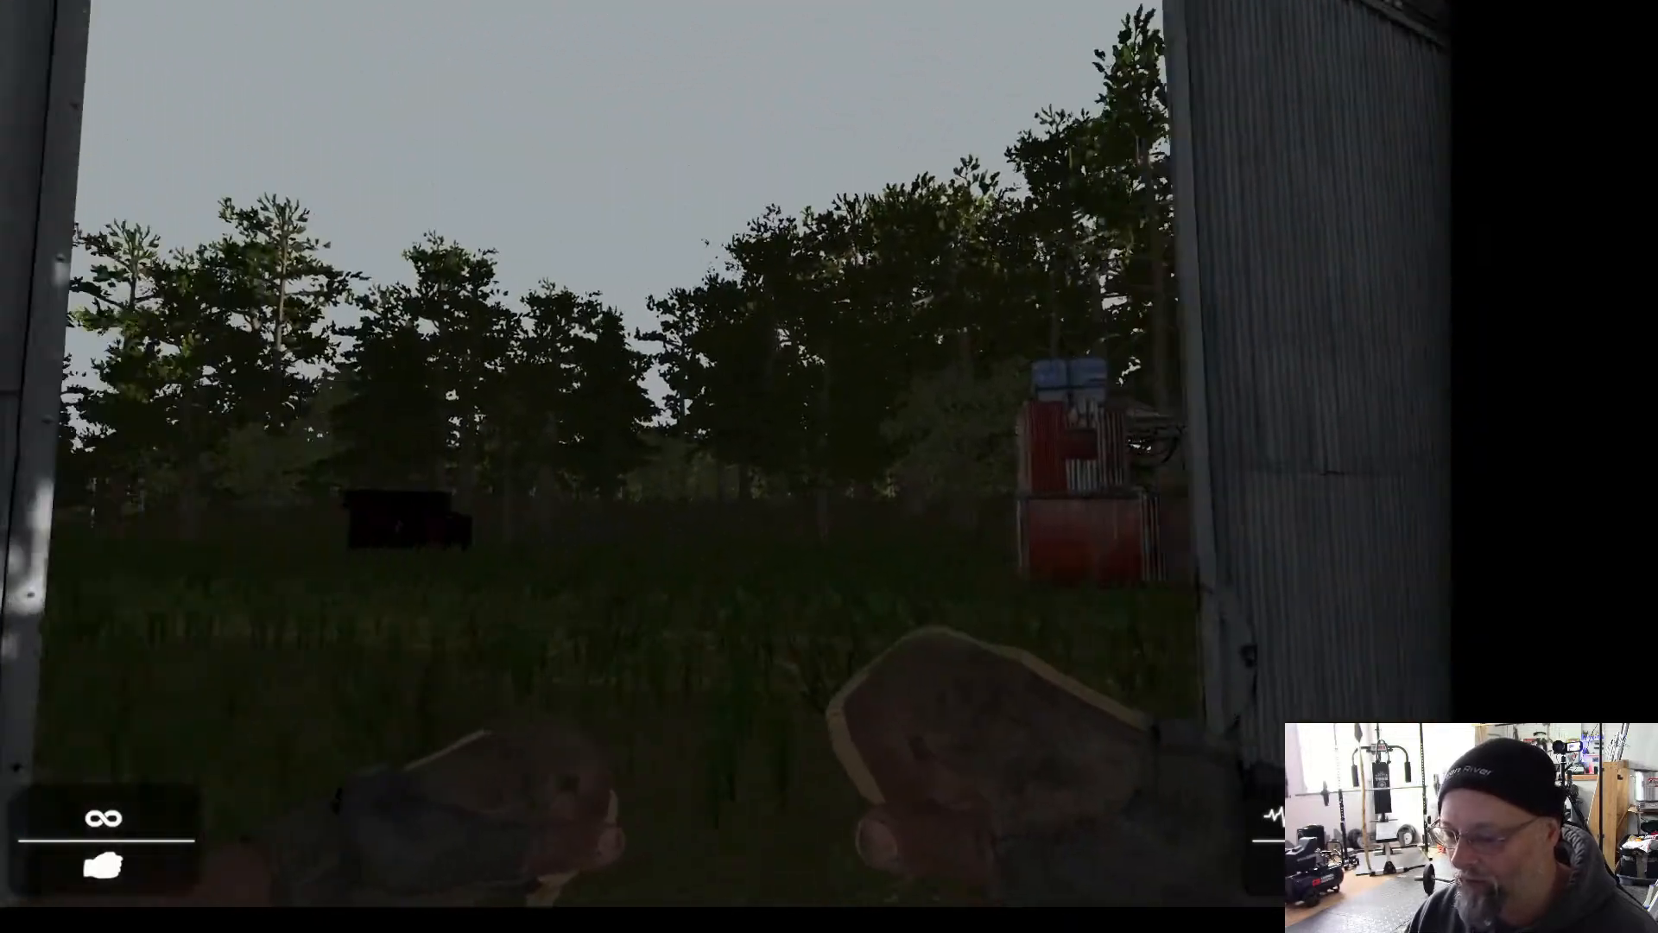
{"action": "key", "text": "w"}
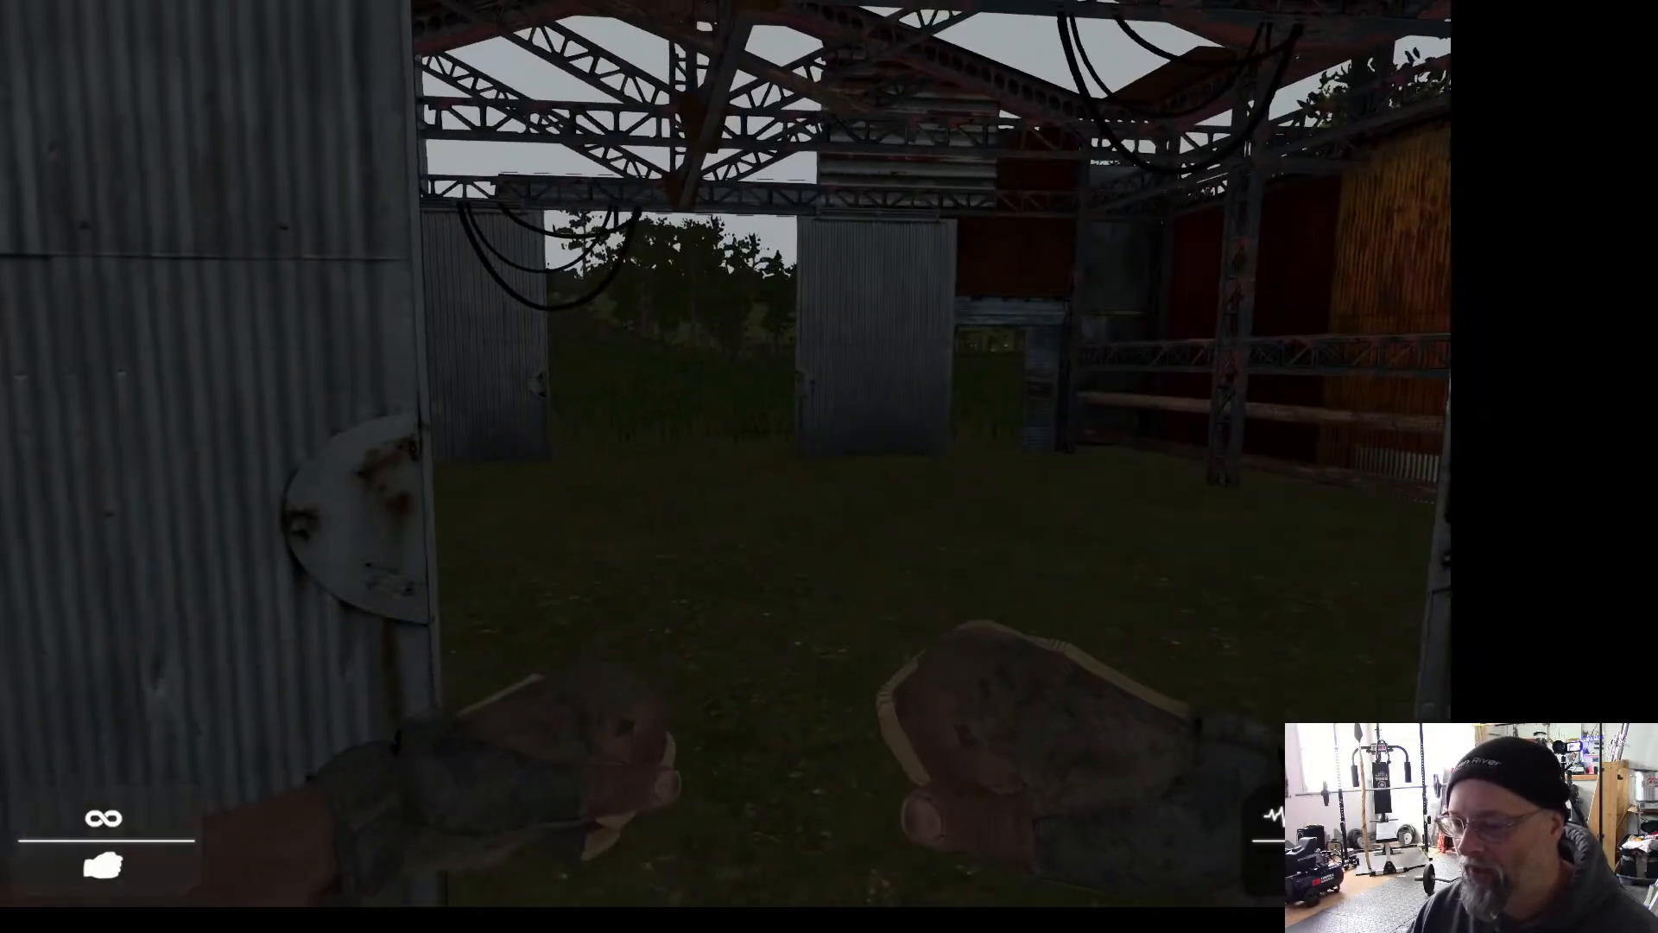
{"action": "key", "text": "w"}
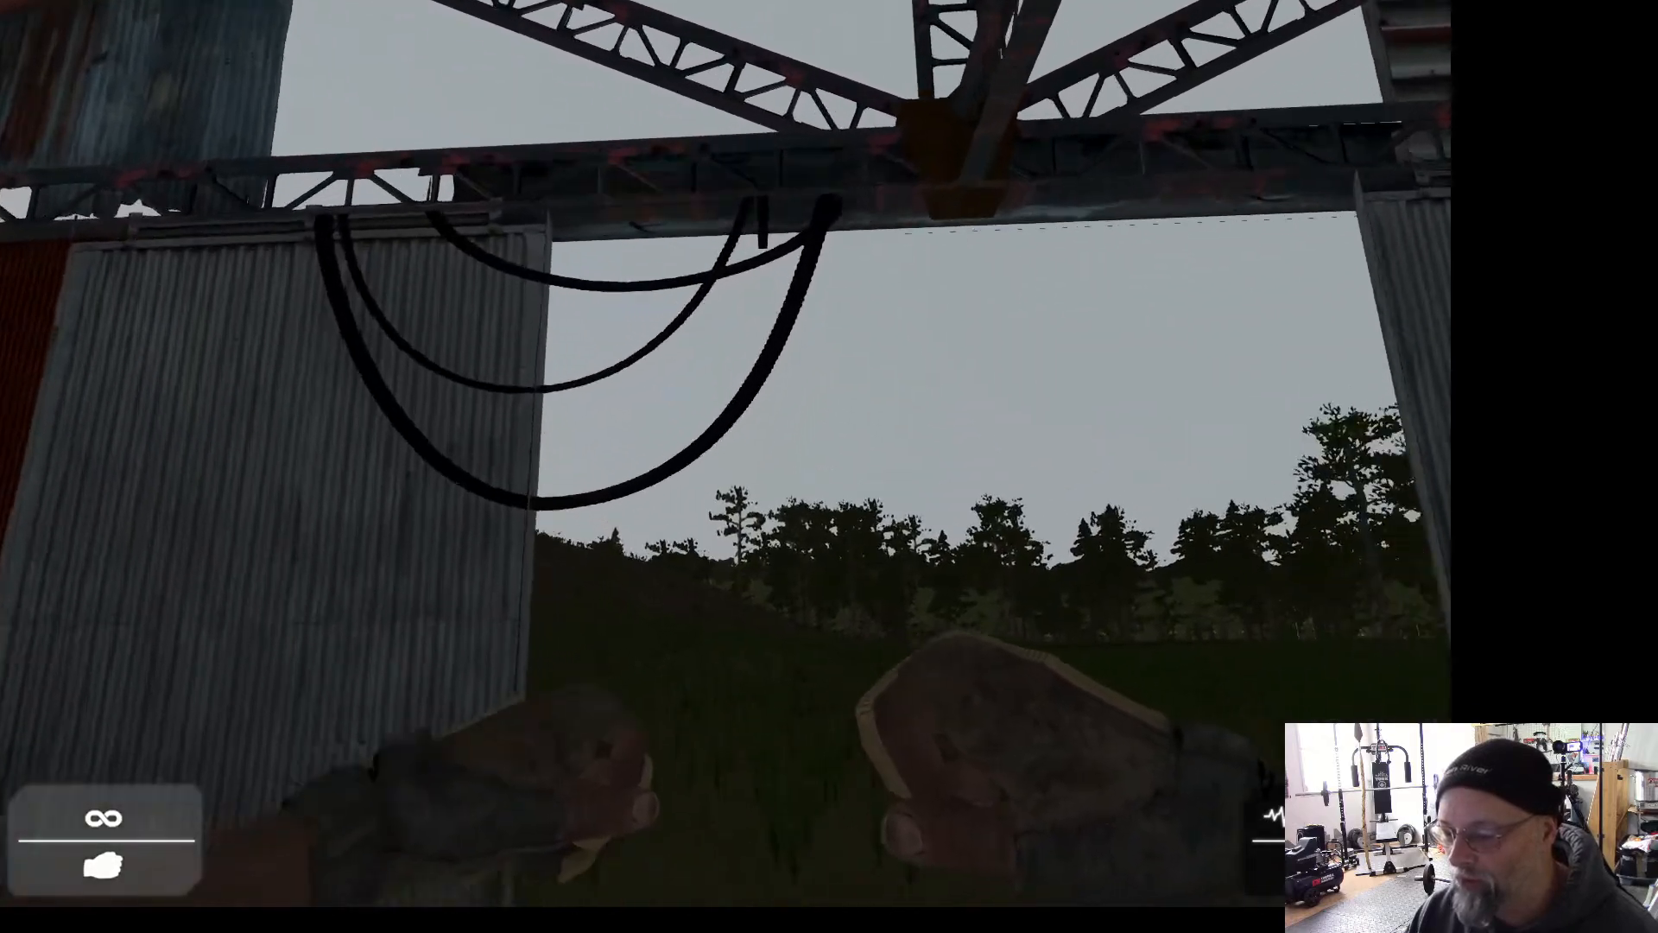
{"action": "key", "text": "w"}
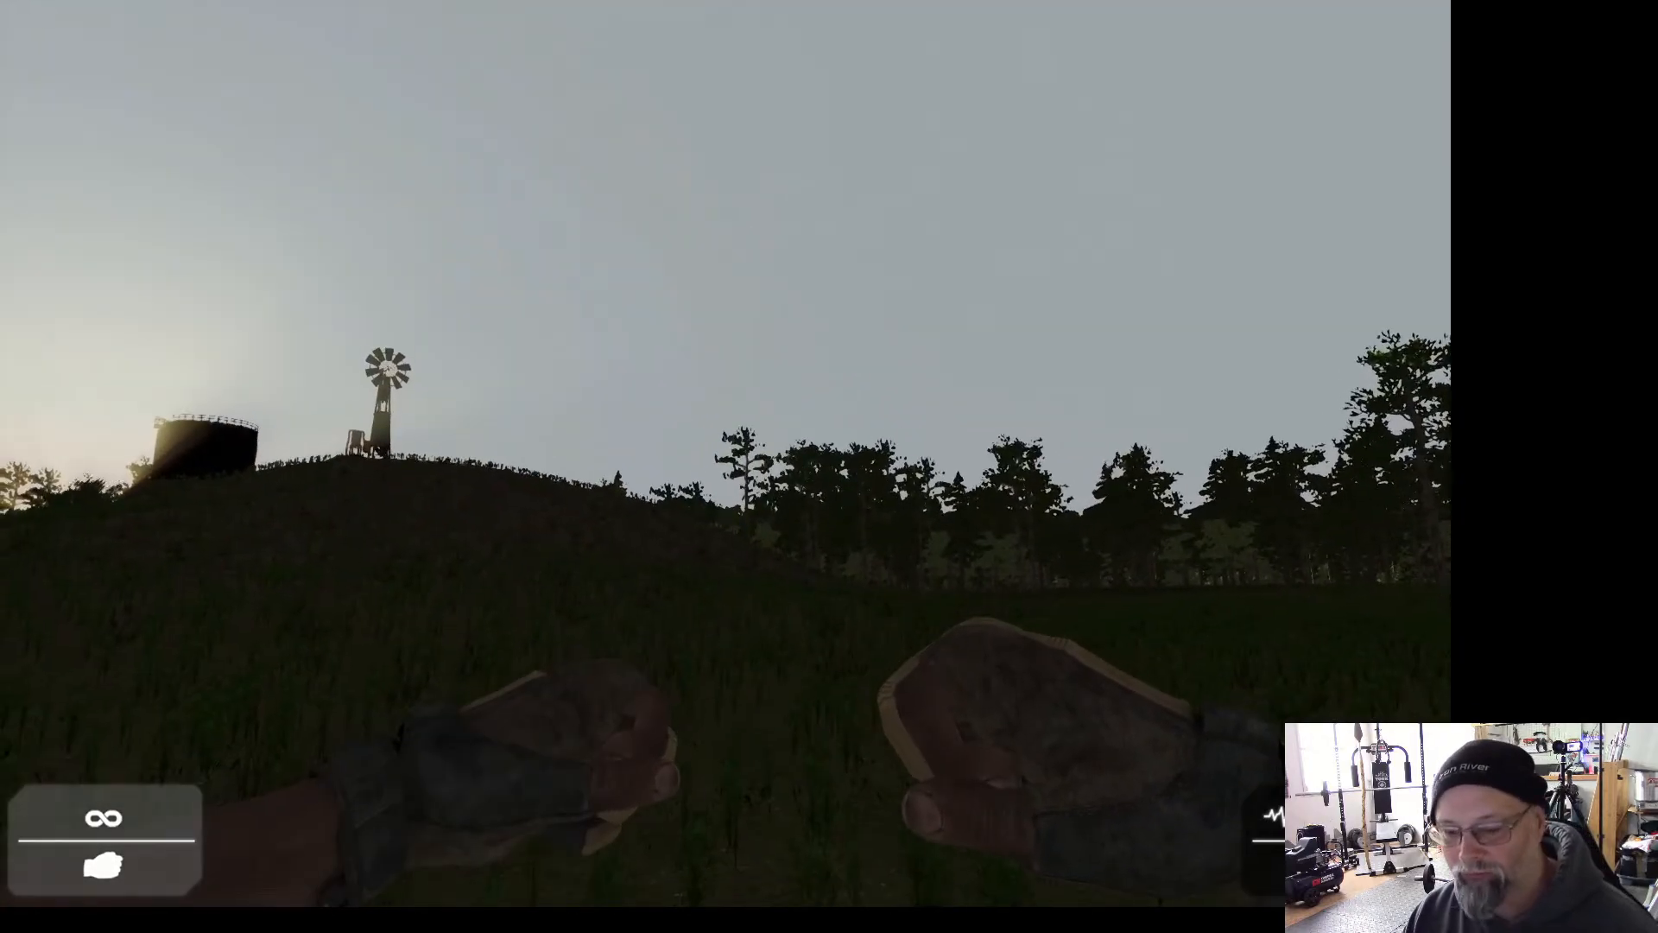
{"action": "key", "text": "Escape"}
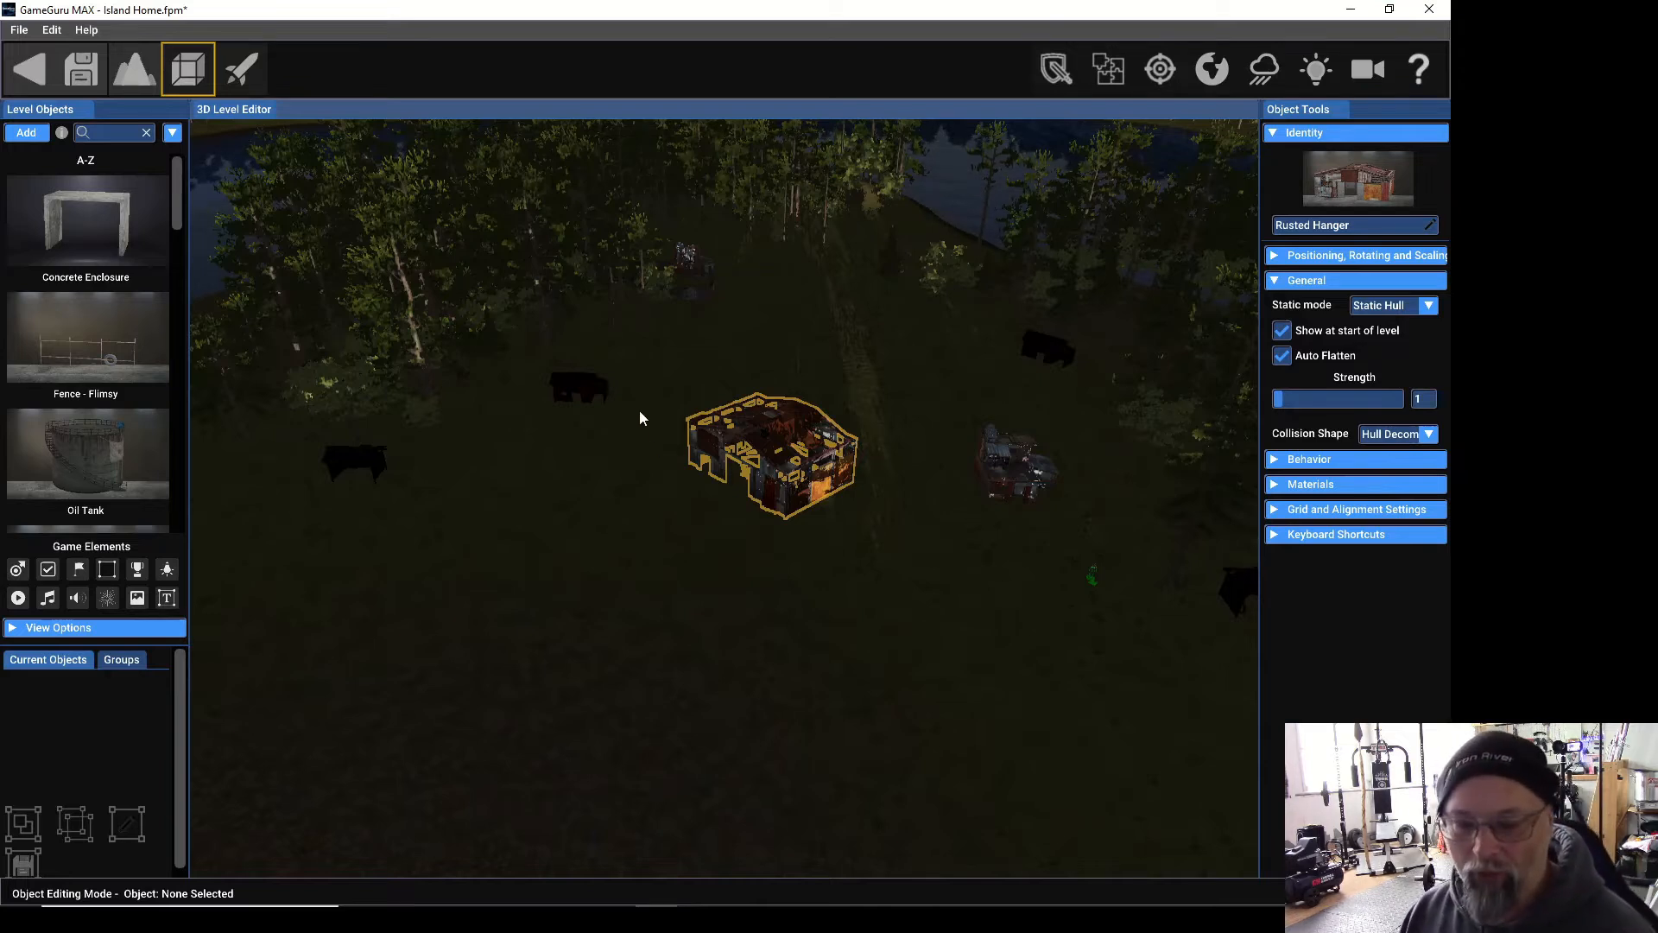
Switch from object editing to terrain painting with Match Painted Grass enabled.
{"action": "left_click", "coordinate": [134, 82]}
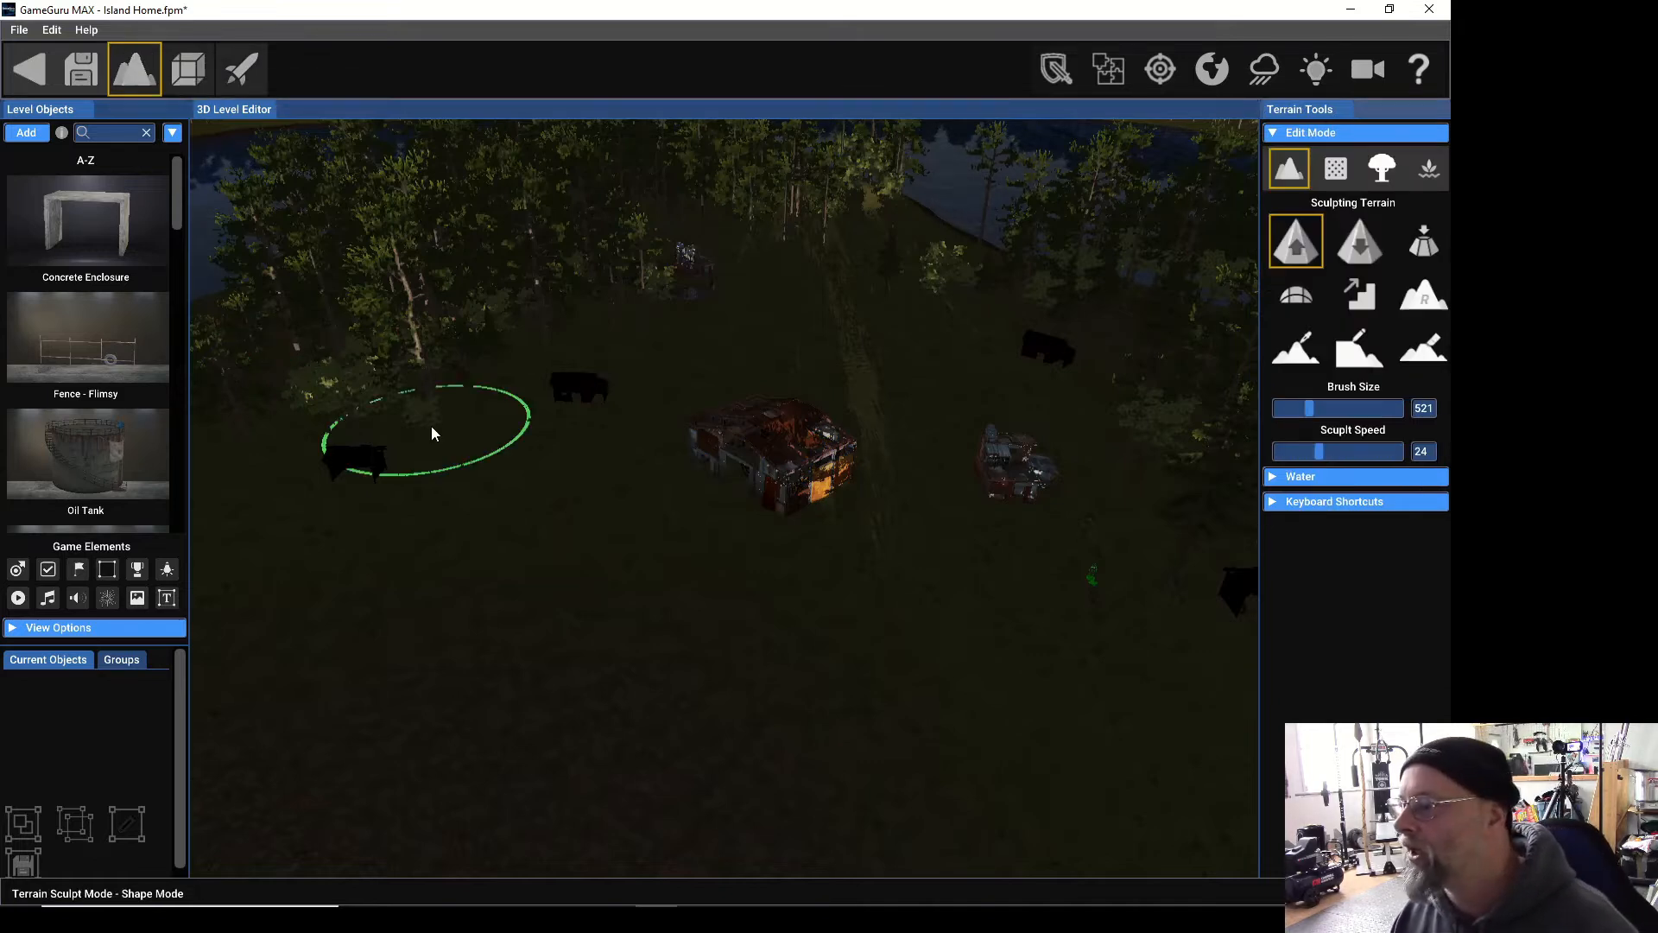
{"action": "left_click", "coordinate": [1338, 168]}
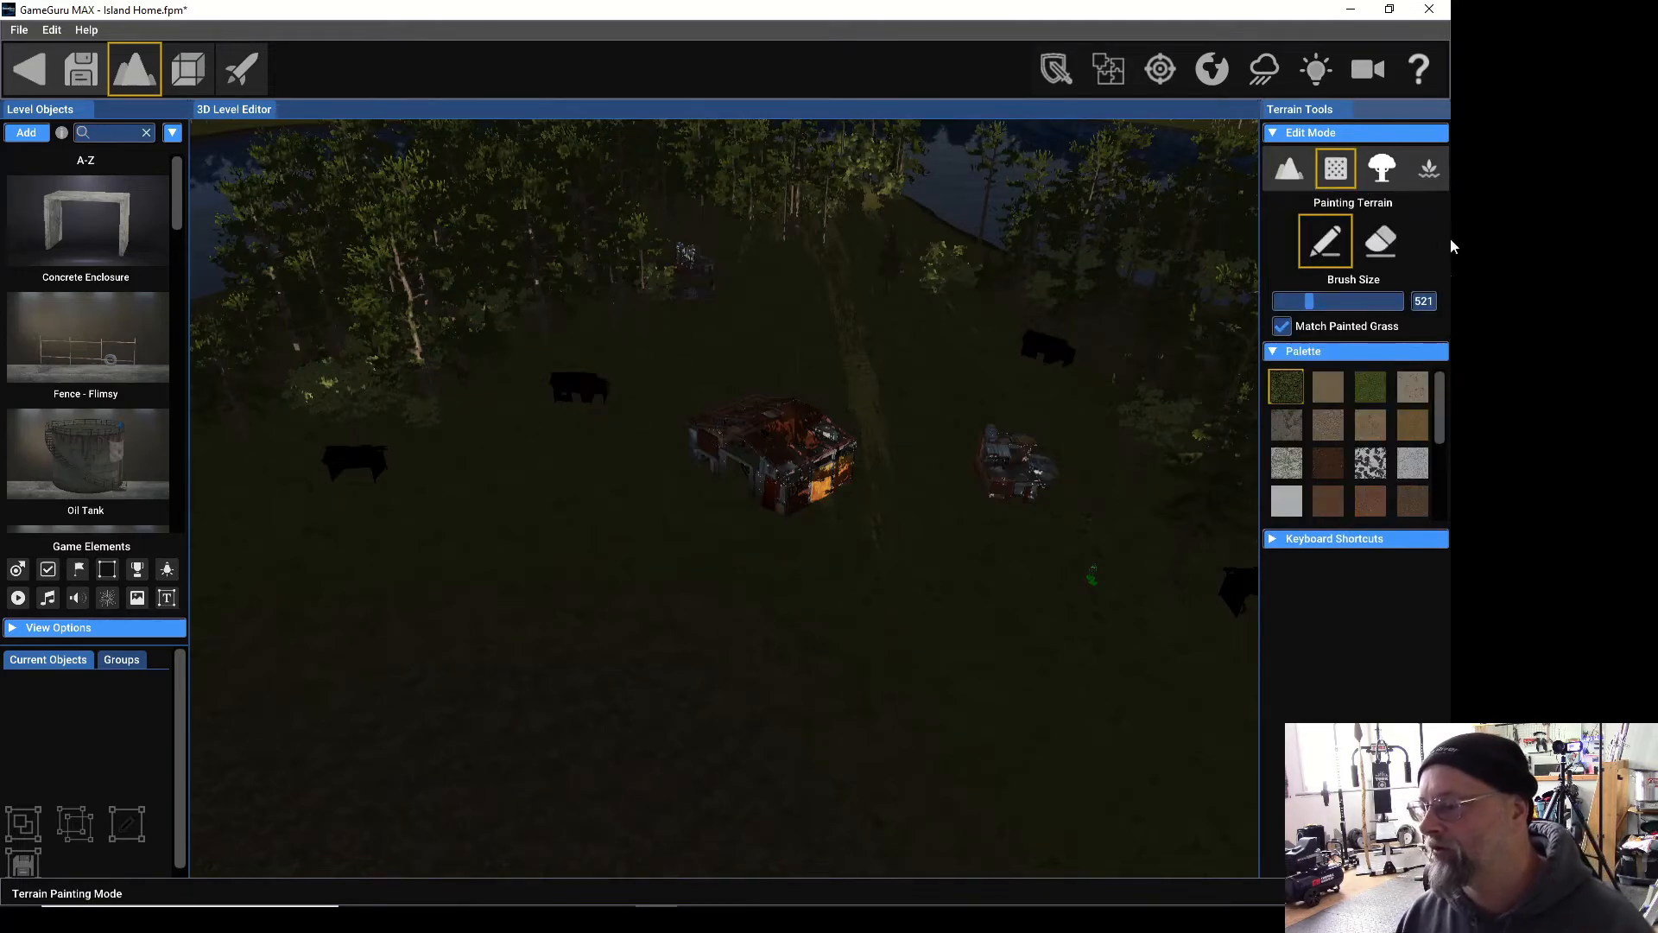
{"action": "left_click", "coordinate": [1313, 326]}
{"action": "left_click", "coordinate": [1282, 325]}
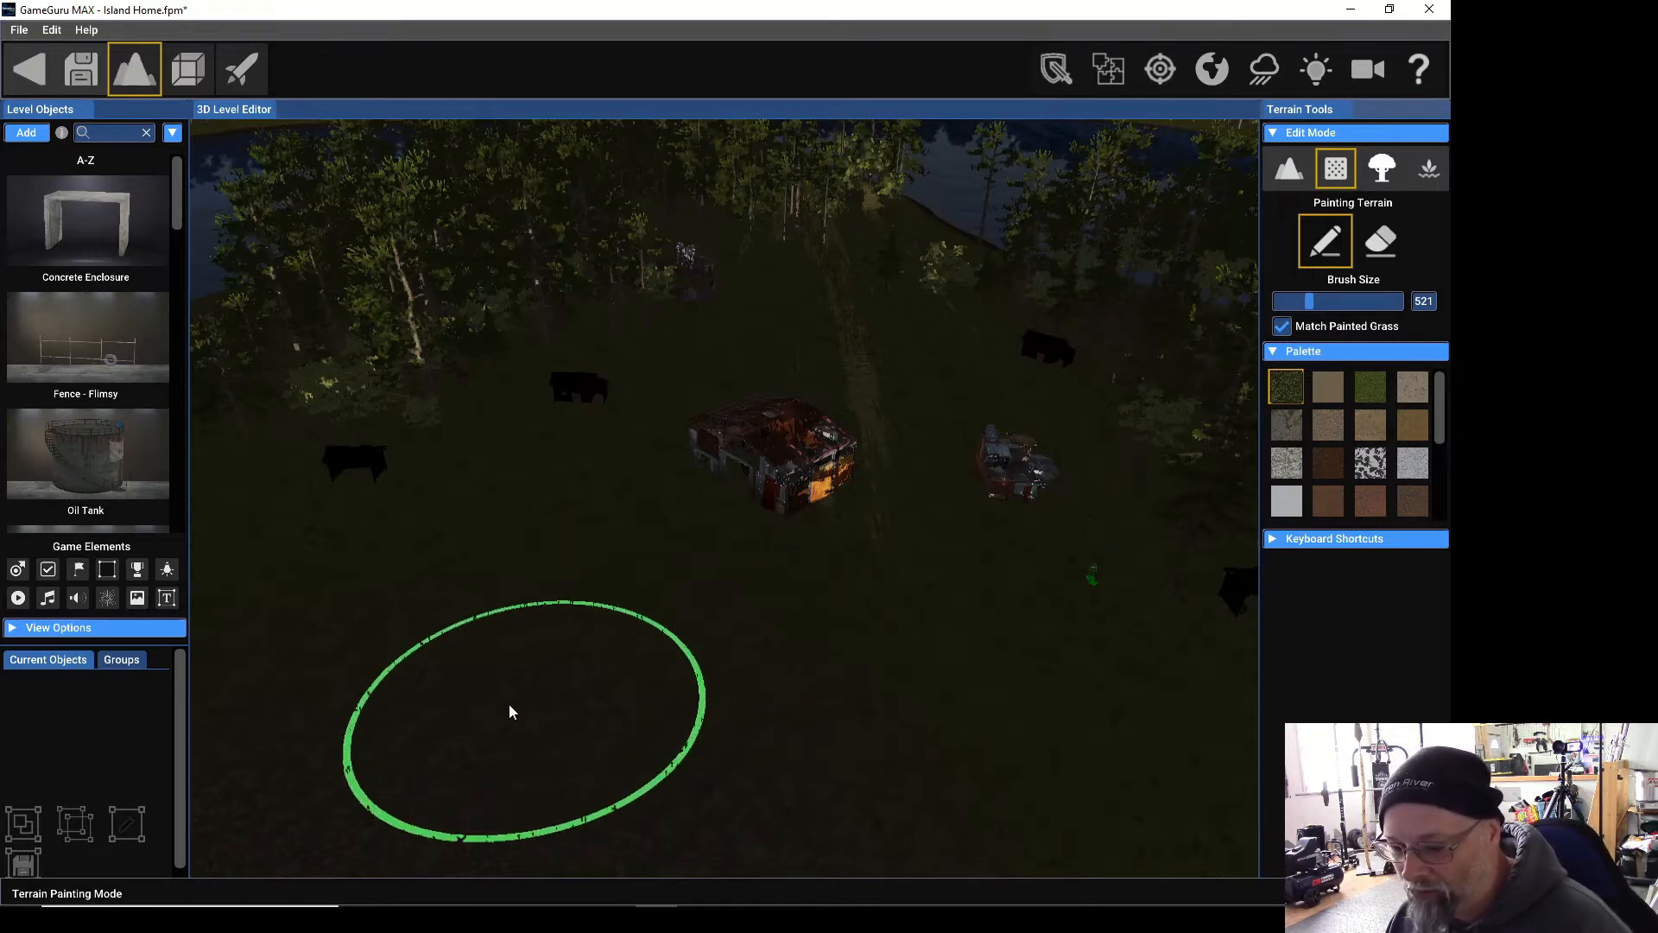
Select the Rocky Soil texture and paint a patch of it under the rusted hanger with brush size 521.
{"action": "mouse_move", "coordinate": [1282, 468]}
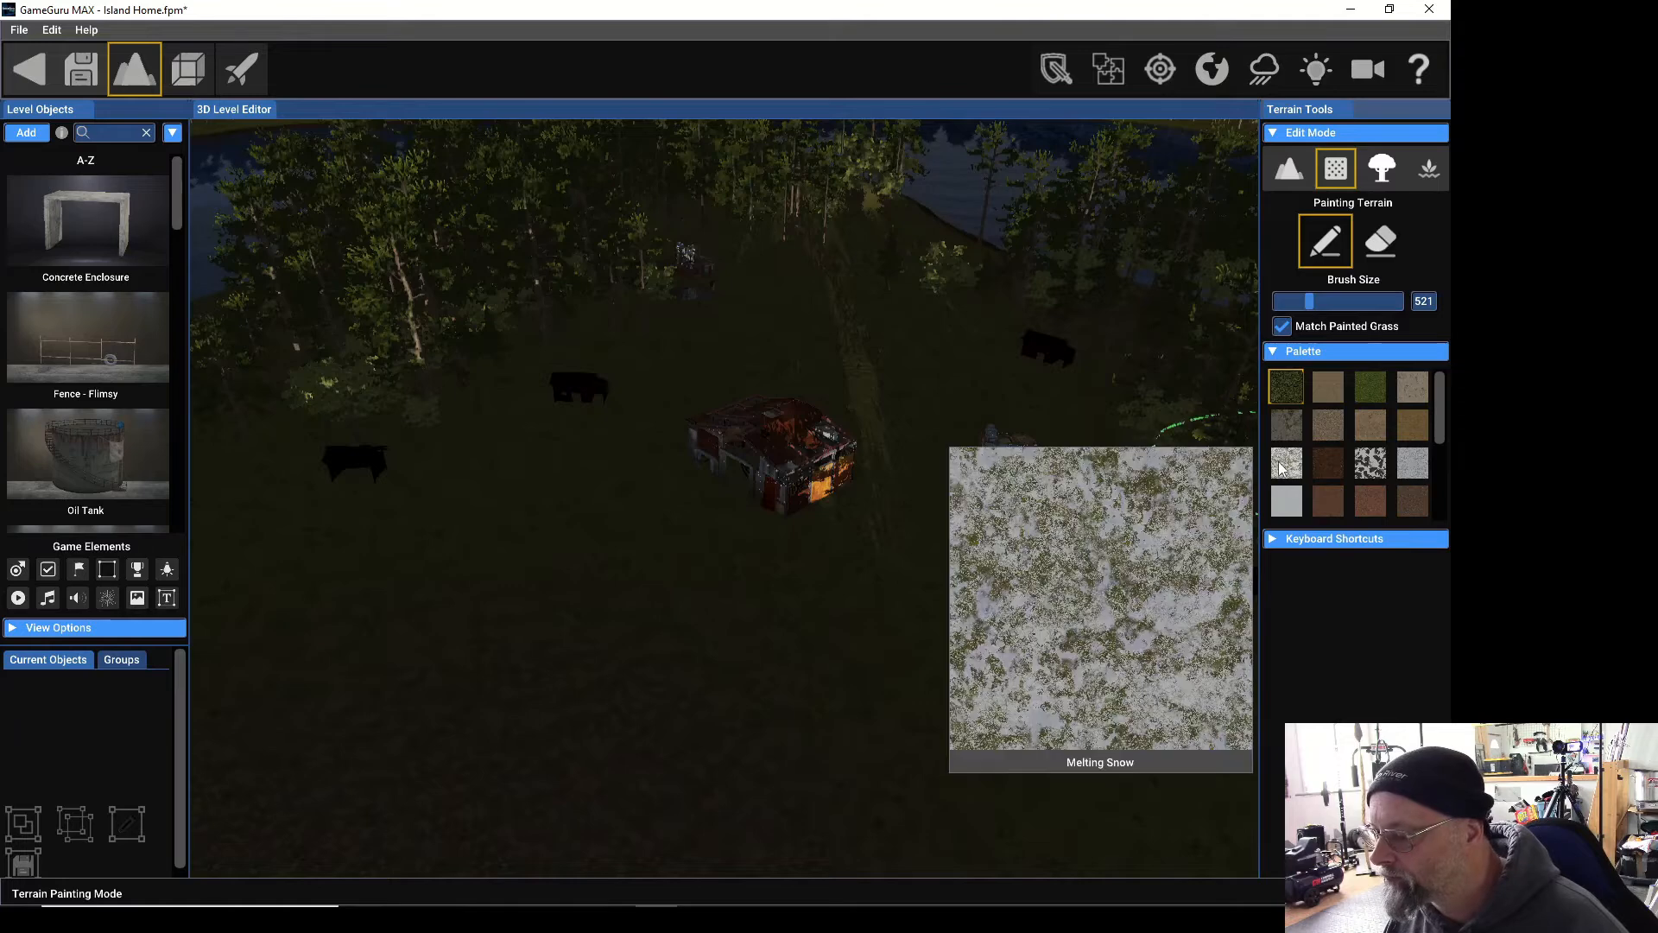
{"action": "mouse_move", "coordinate": [1293, 427]}
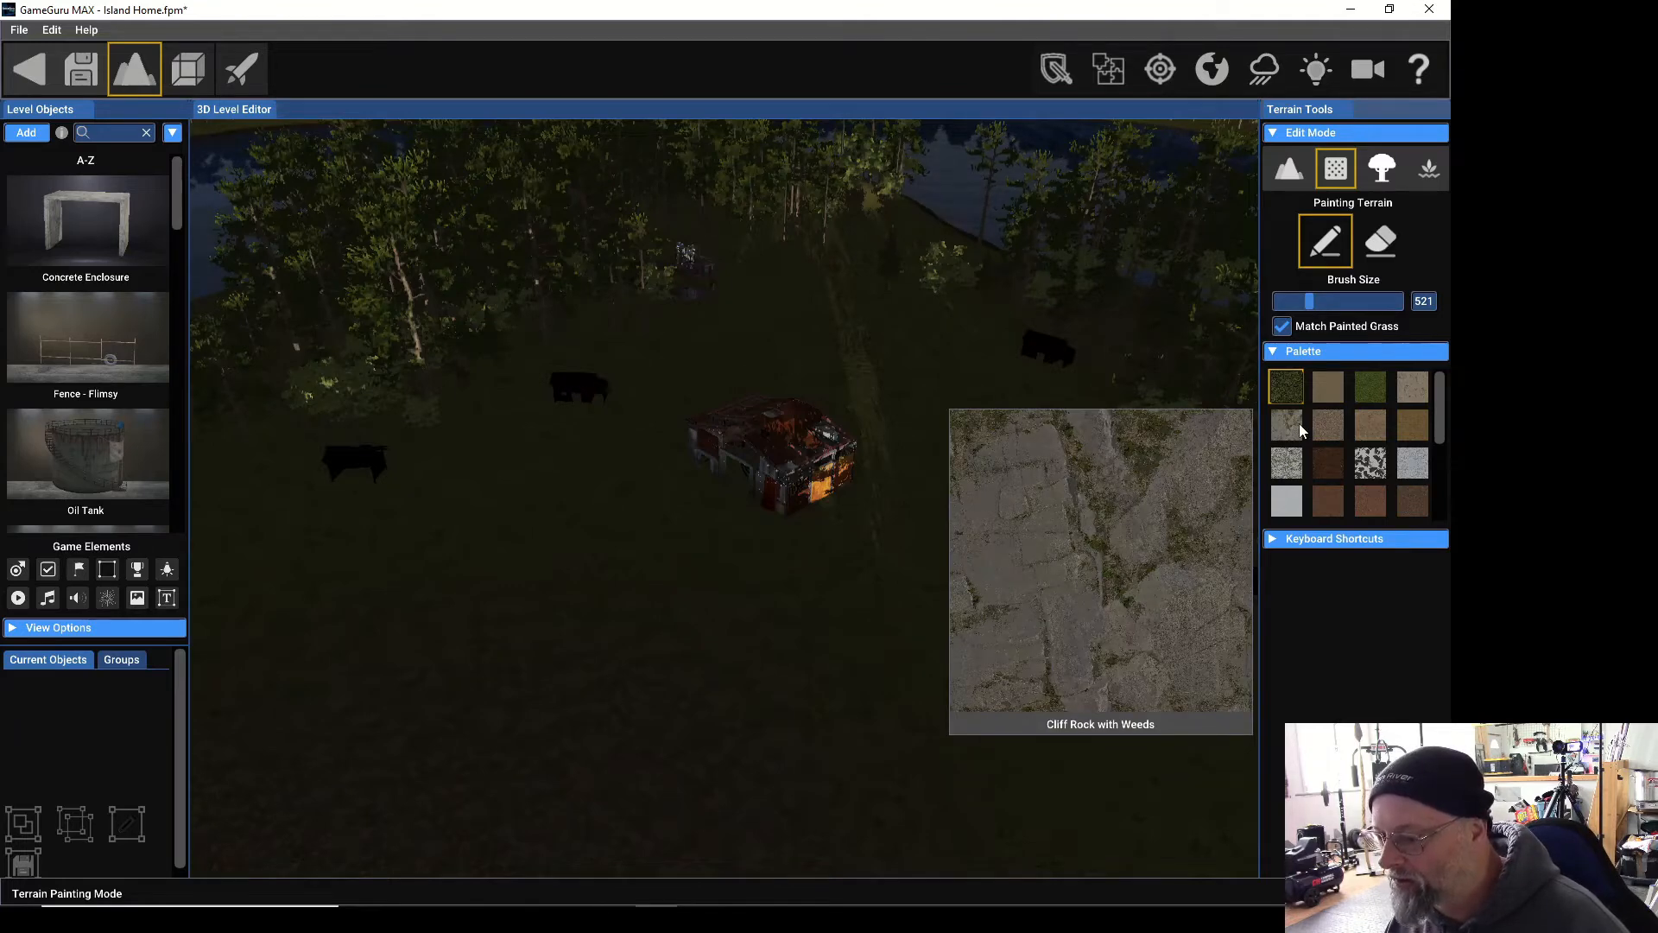
{"action": "mouse_move", "coordinate": [1367, 389]}
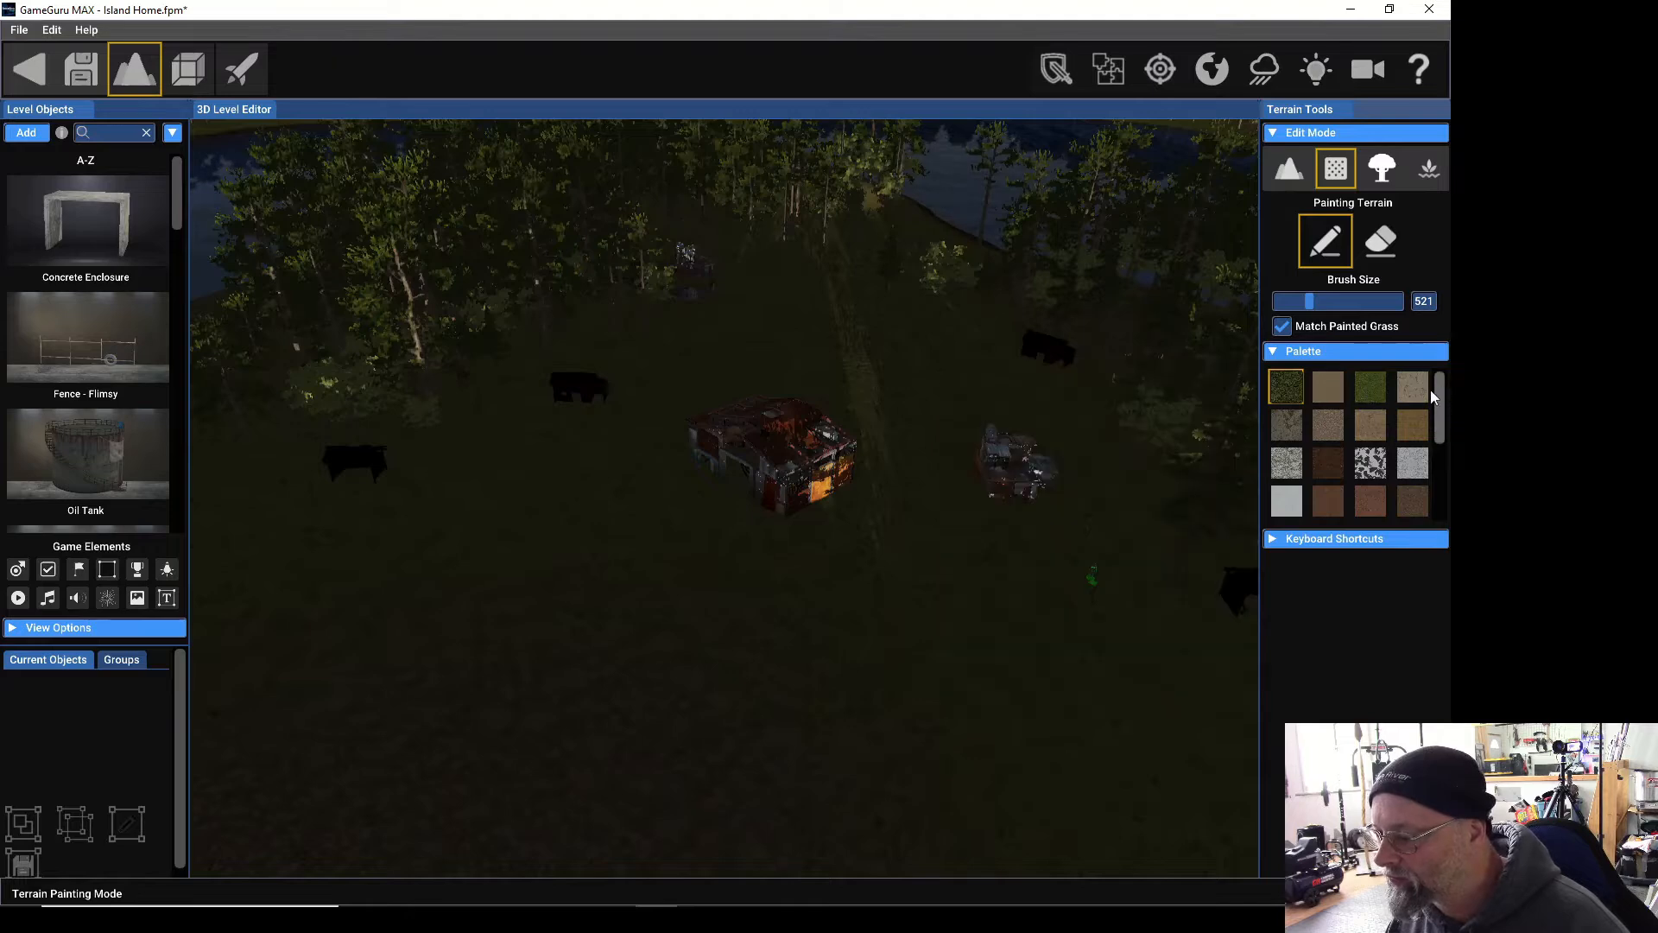
{"action": "mouse_move", "coordinate": [1421, 396]}
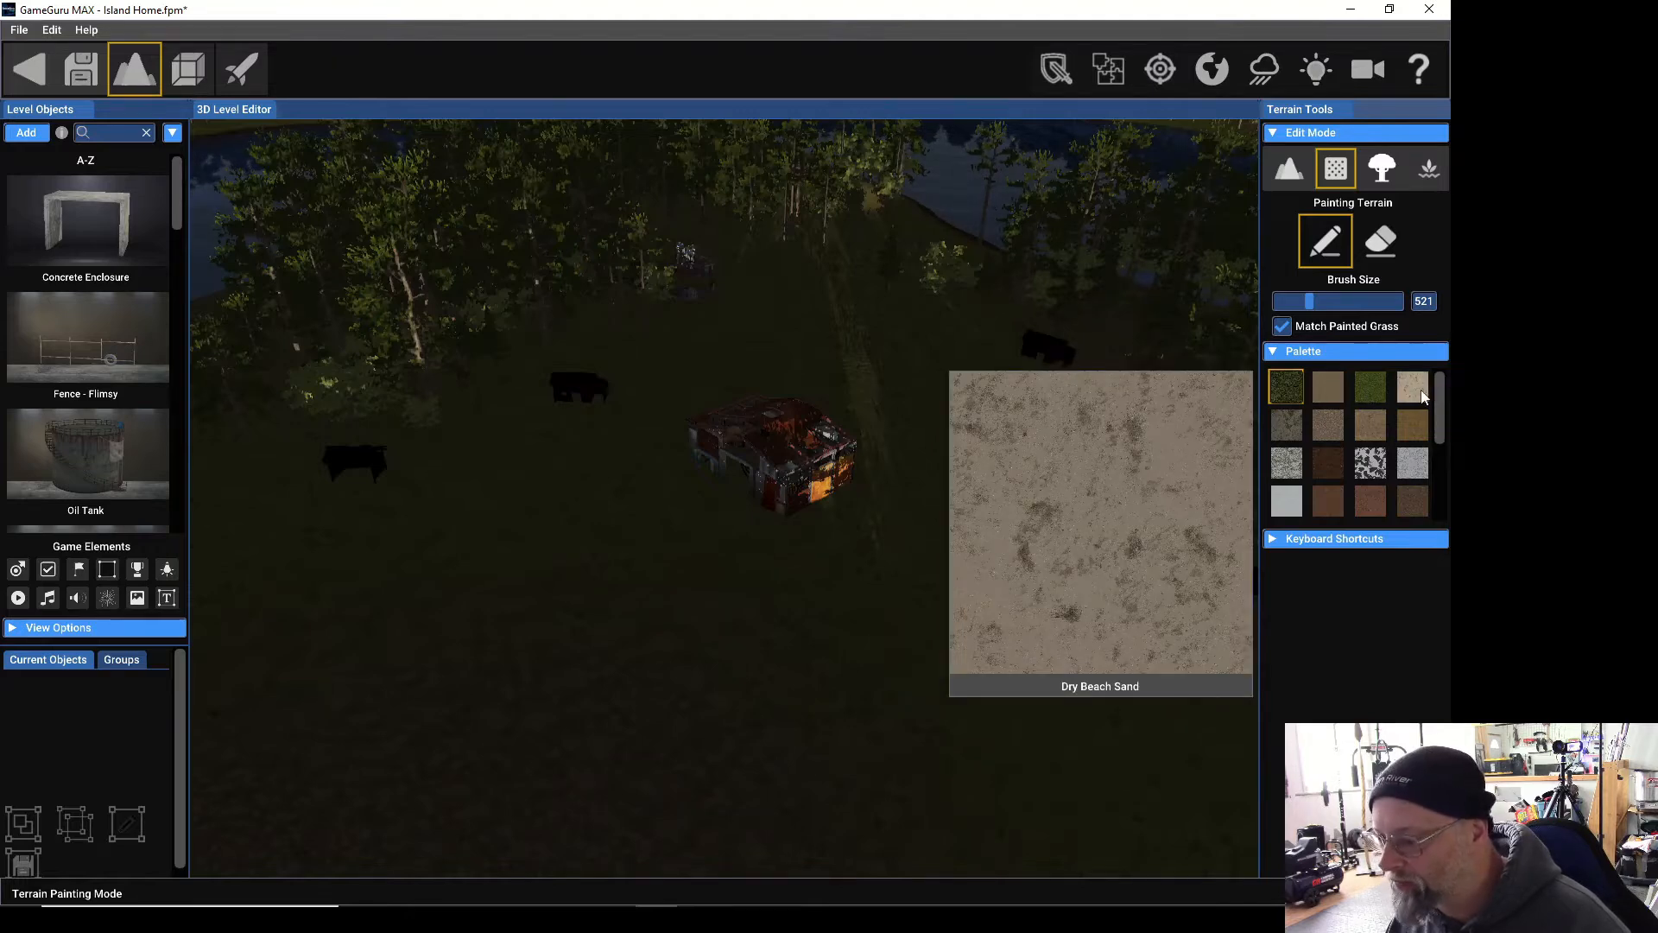
{"action": "left_click_drag", "start_coordinate": [1439, 402], "coordinate": [1442, 454]}
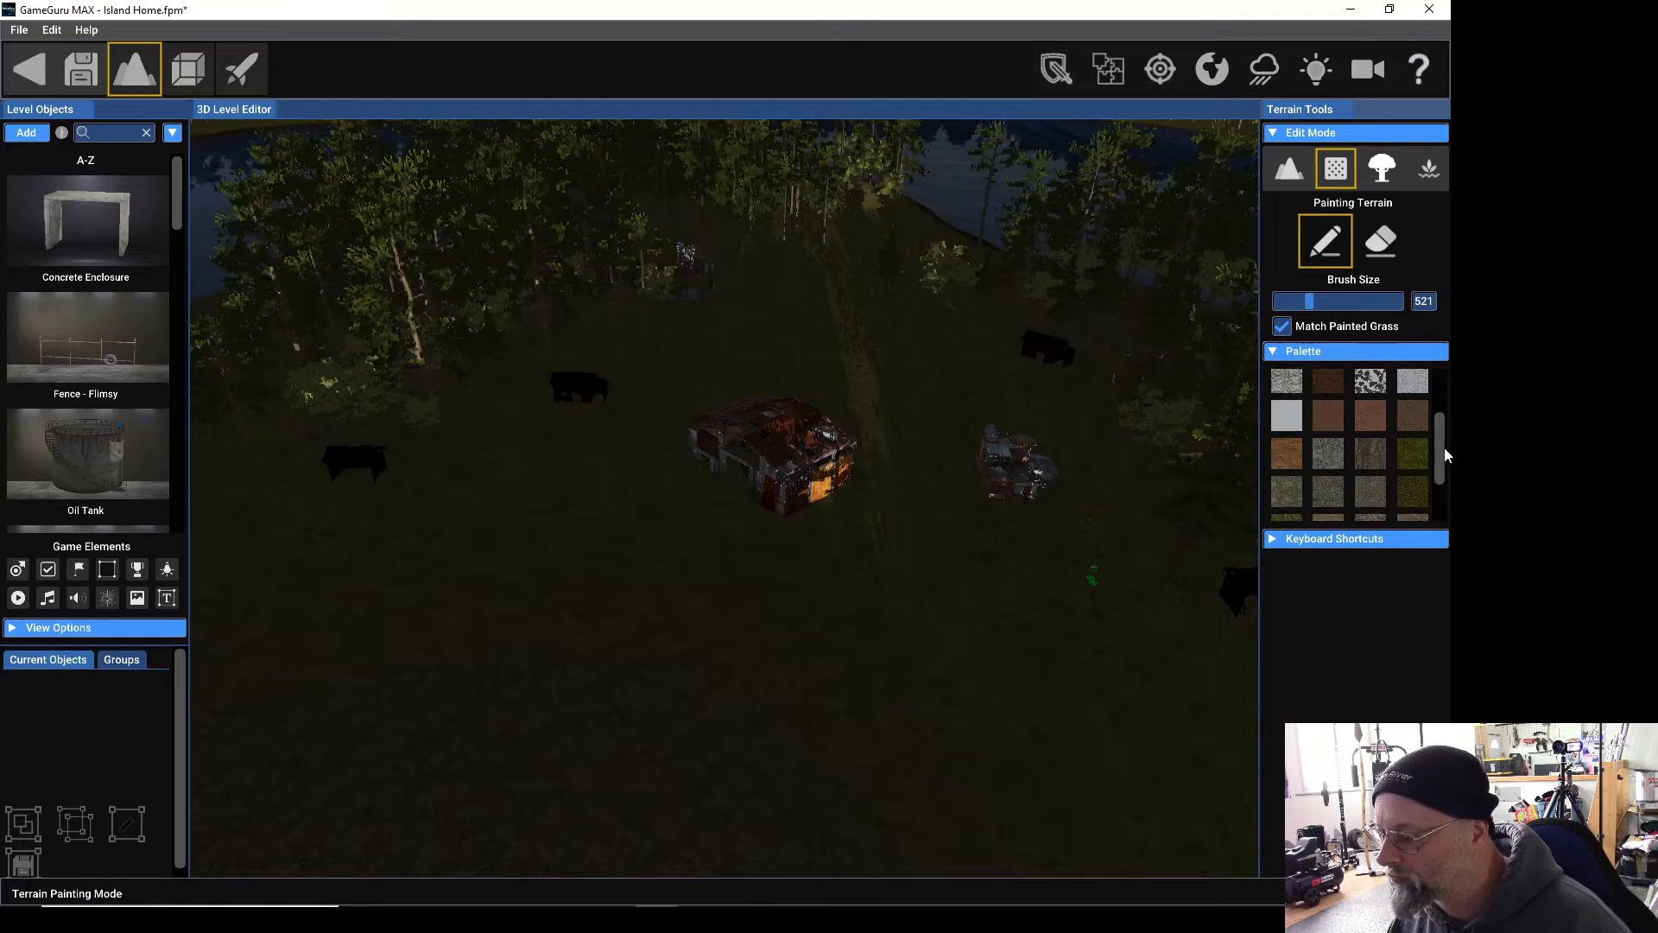
{"action": "left_click_drag", "start_coordinate": [1442, 449], "coordinate": [1439, 494]}
{"action": "mouse_move", "coordinate": [1401, 489]}
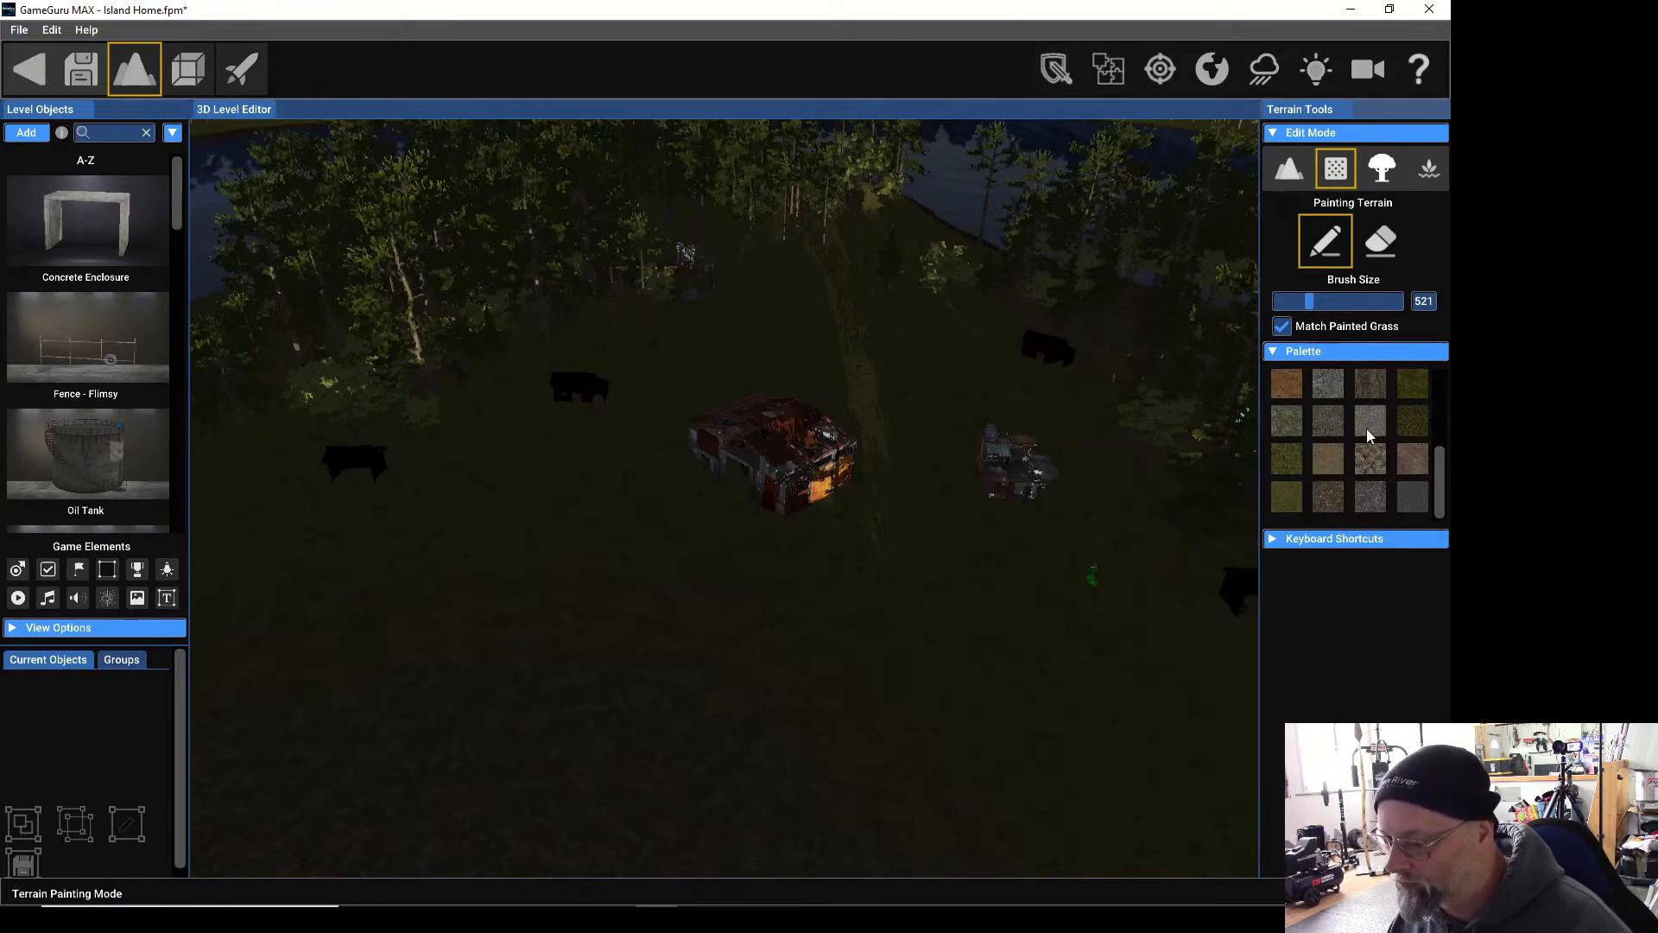
{"action": "mouse_move", "coordinate": [1367, 423]}
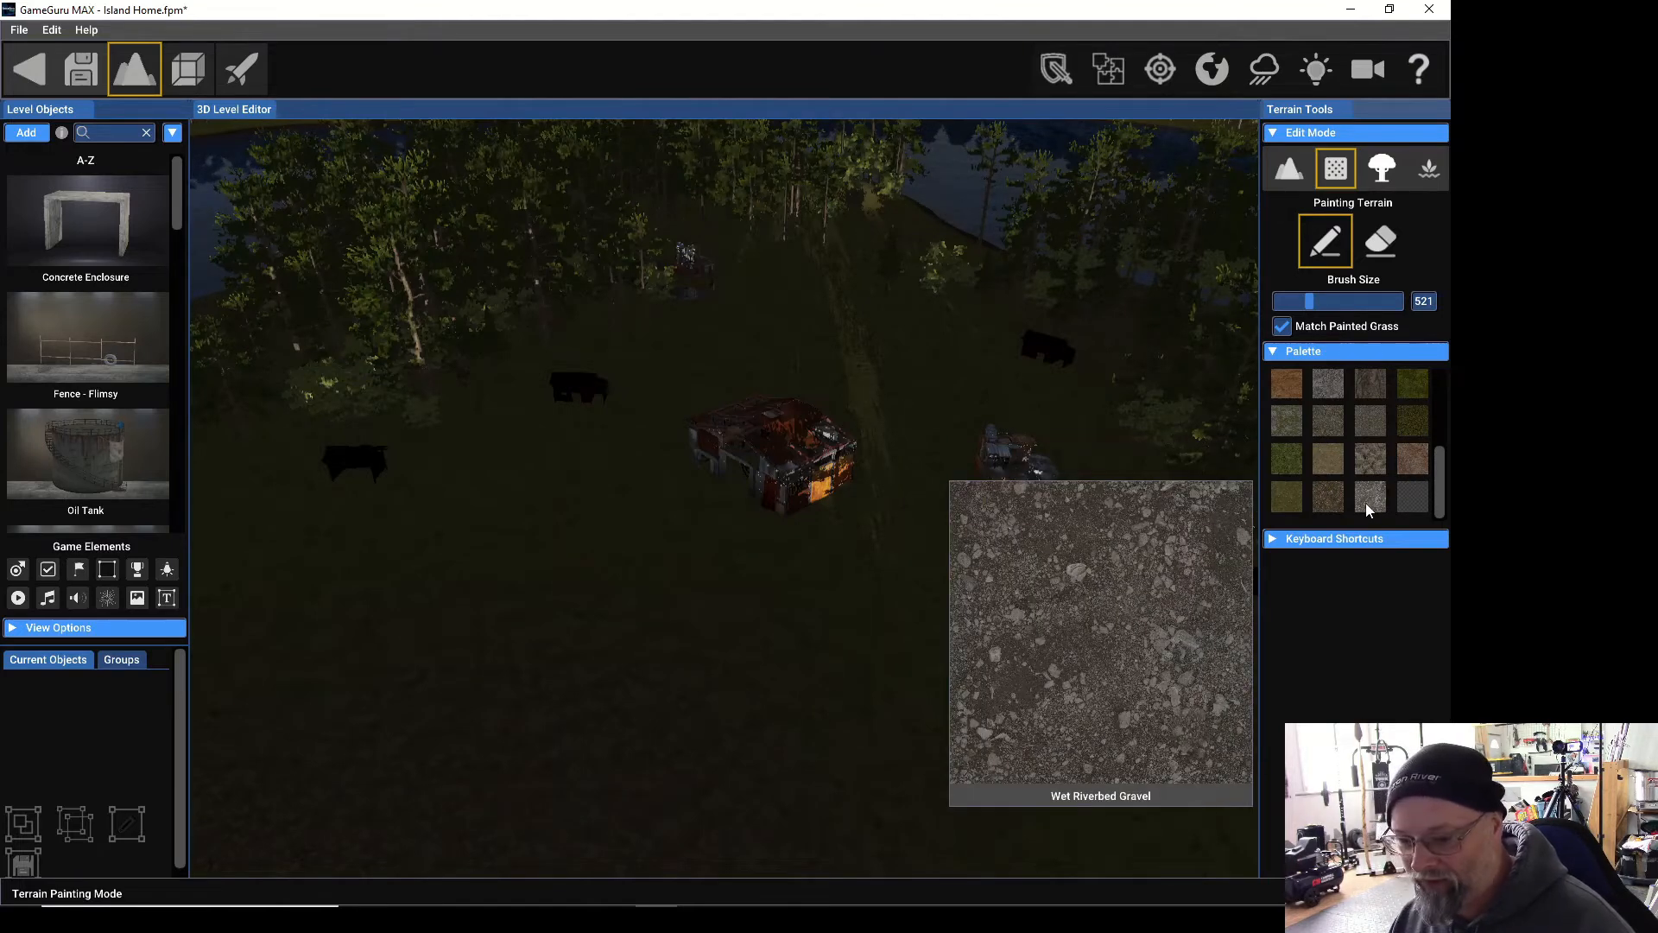
{"action": "mouse_move", "coordinate": [1325, 463]}
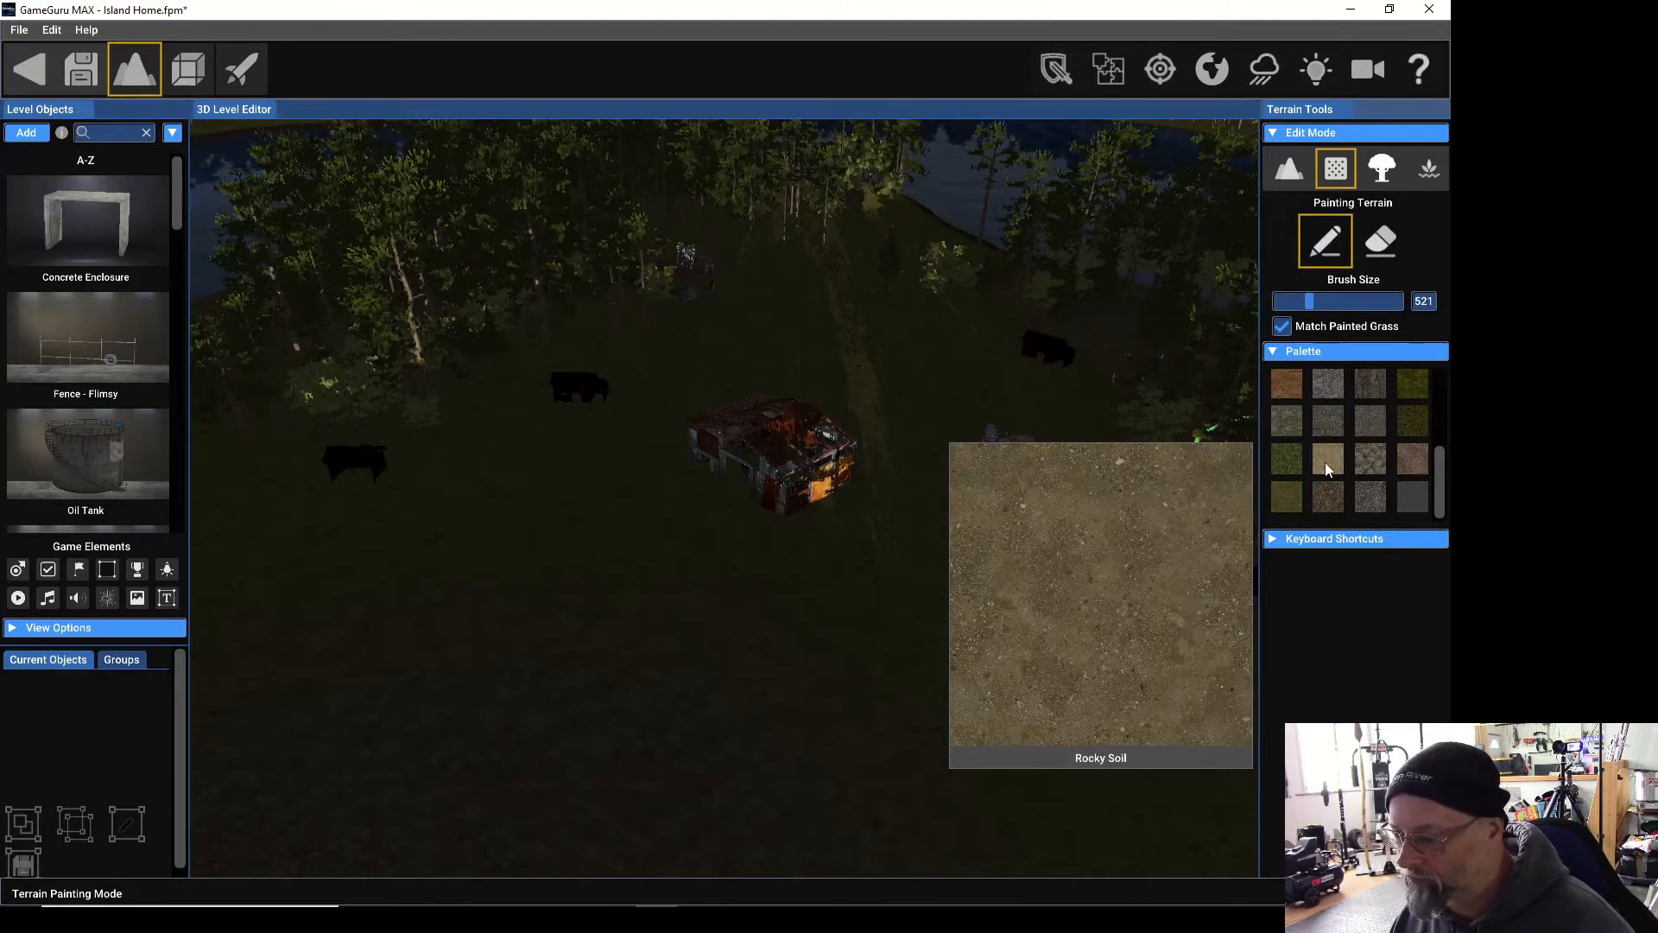
{"action": "left_click", "coordinate": [1327, 463]}
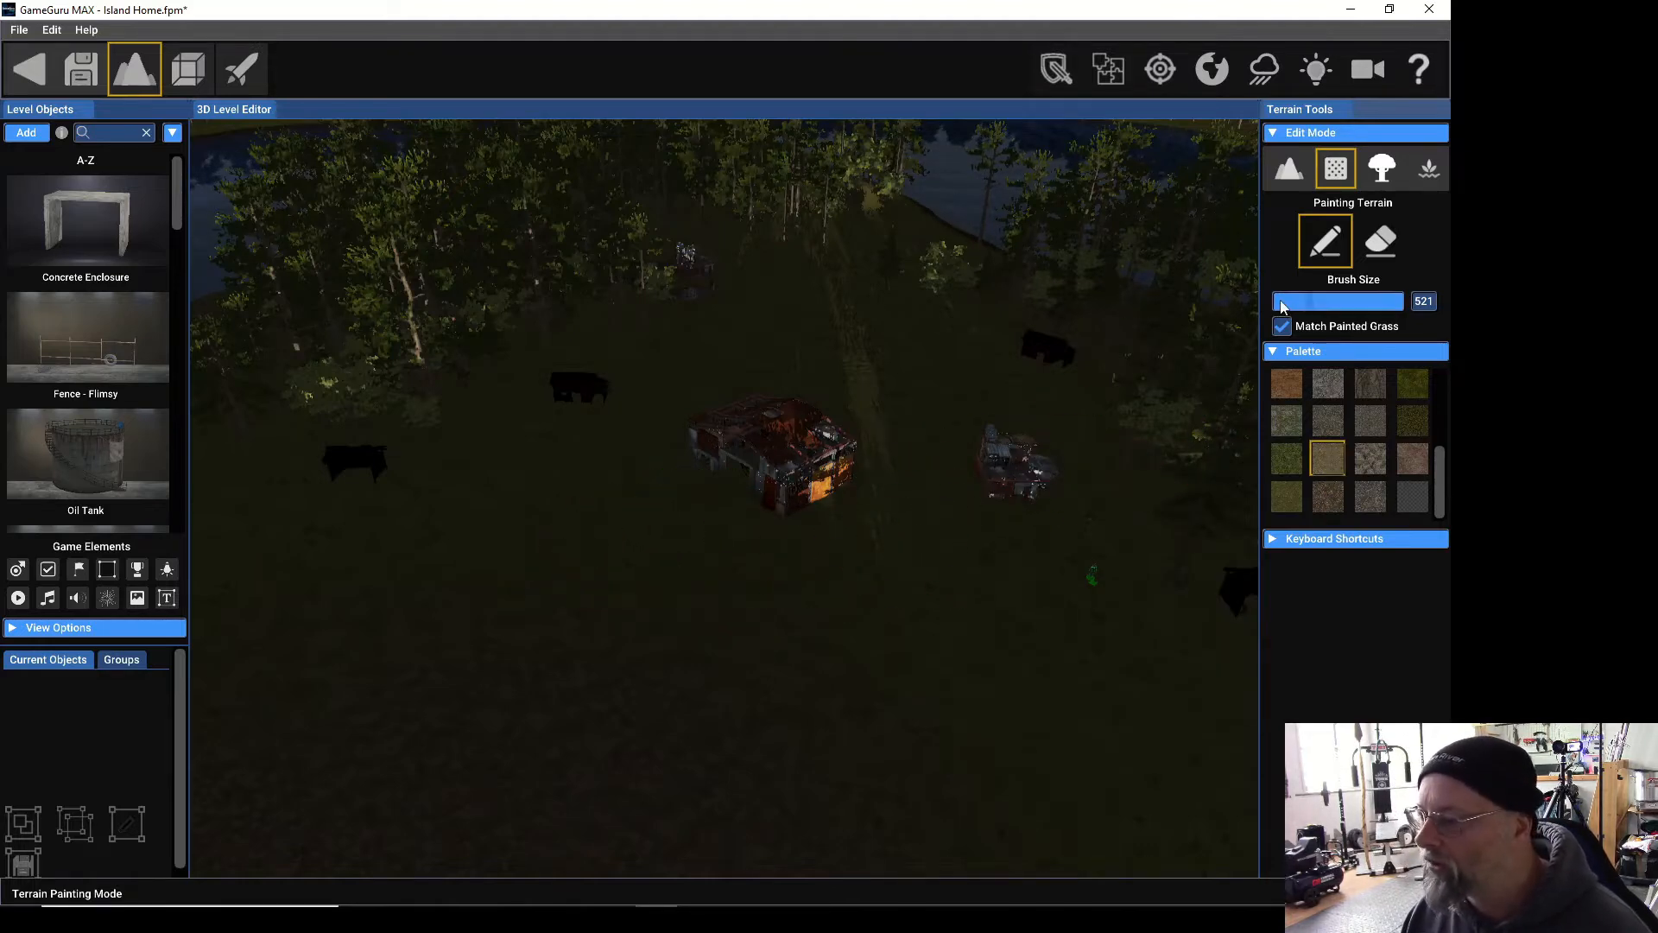
{"action": "left_click", "coordinate": [767, 458]}
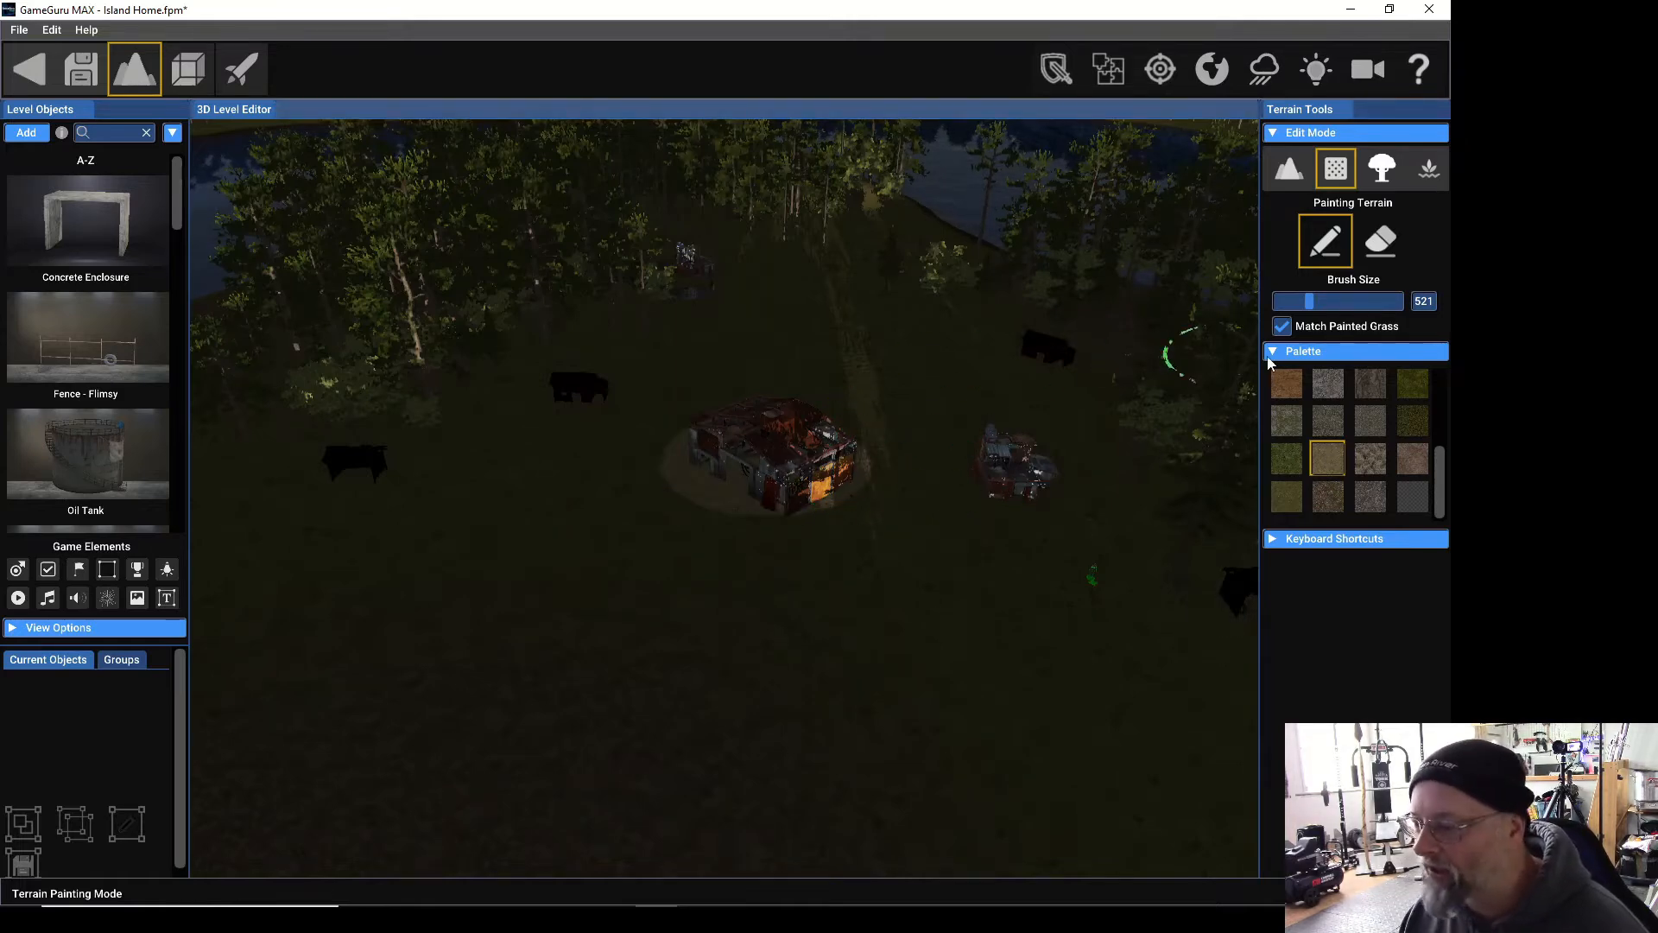
Set the brush size to 127 and paint a Rocky Soil path from the hanger along the existing track into the trees.
{"action": "mouse_move", "coordinate": [1337, 383]}
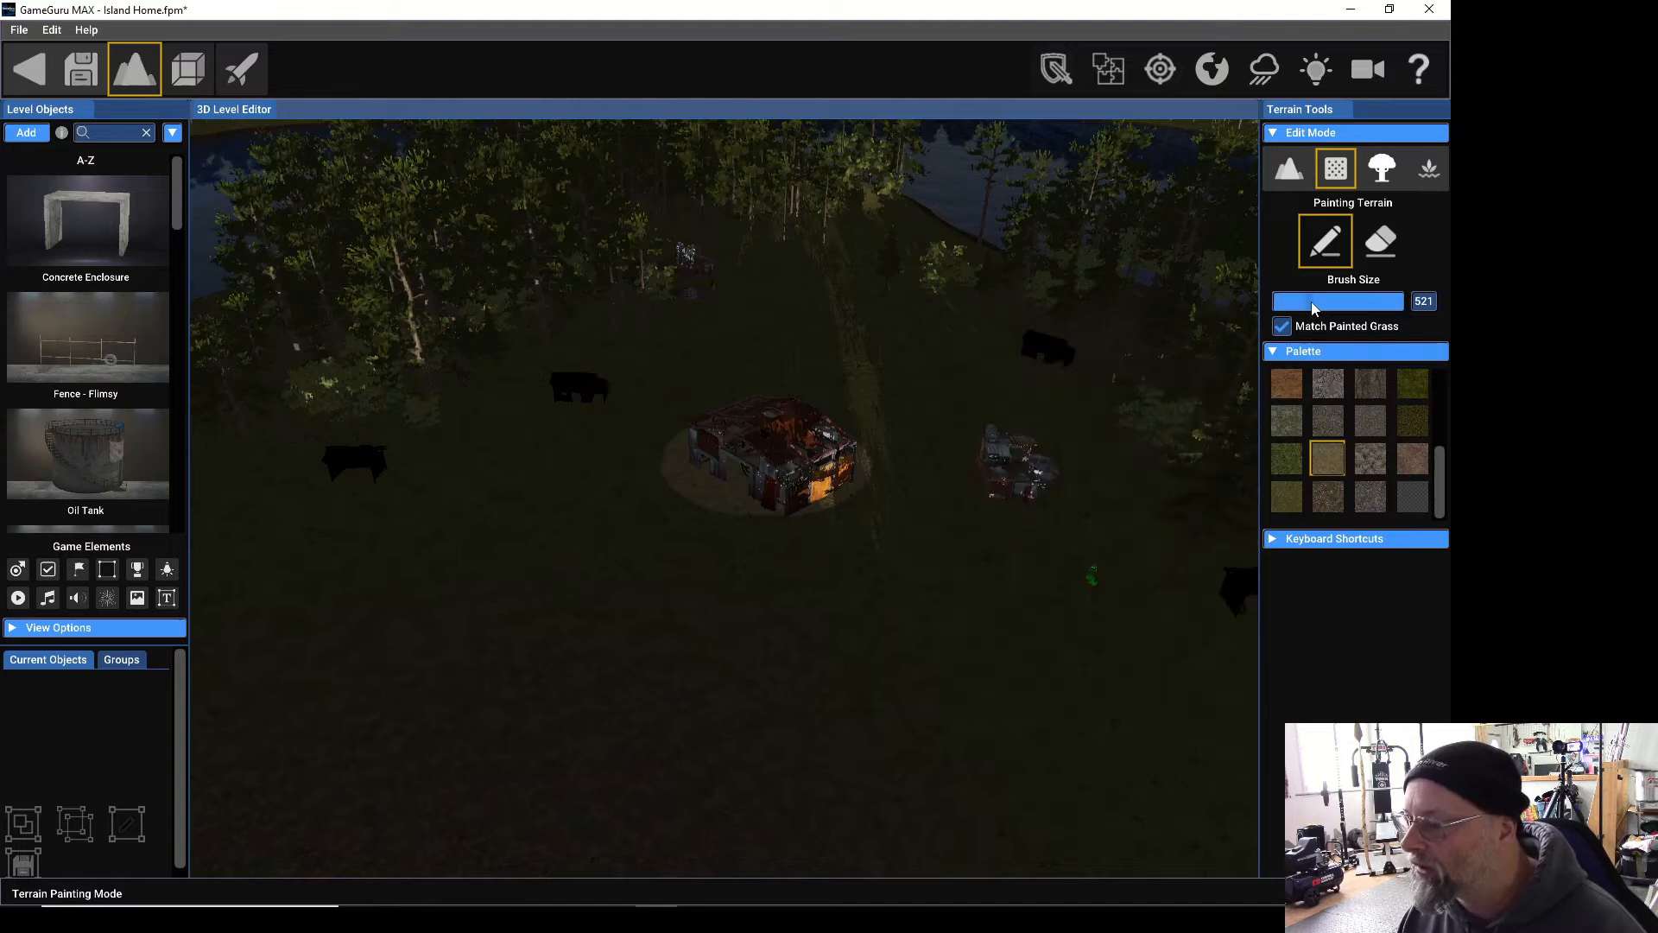
{"action": "left_click_drag", "start_coordinate": [1313, 308], "coordinate": [1296, 308]}
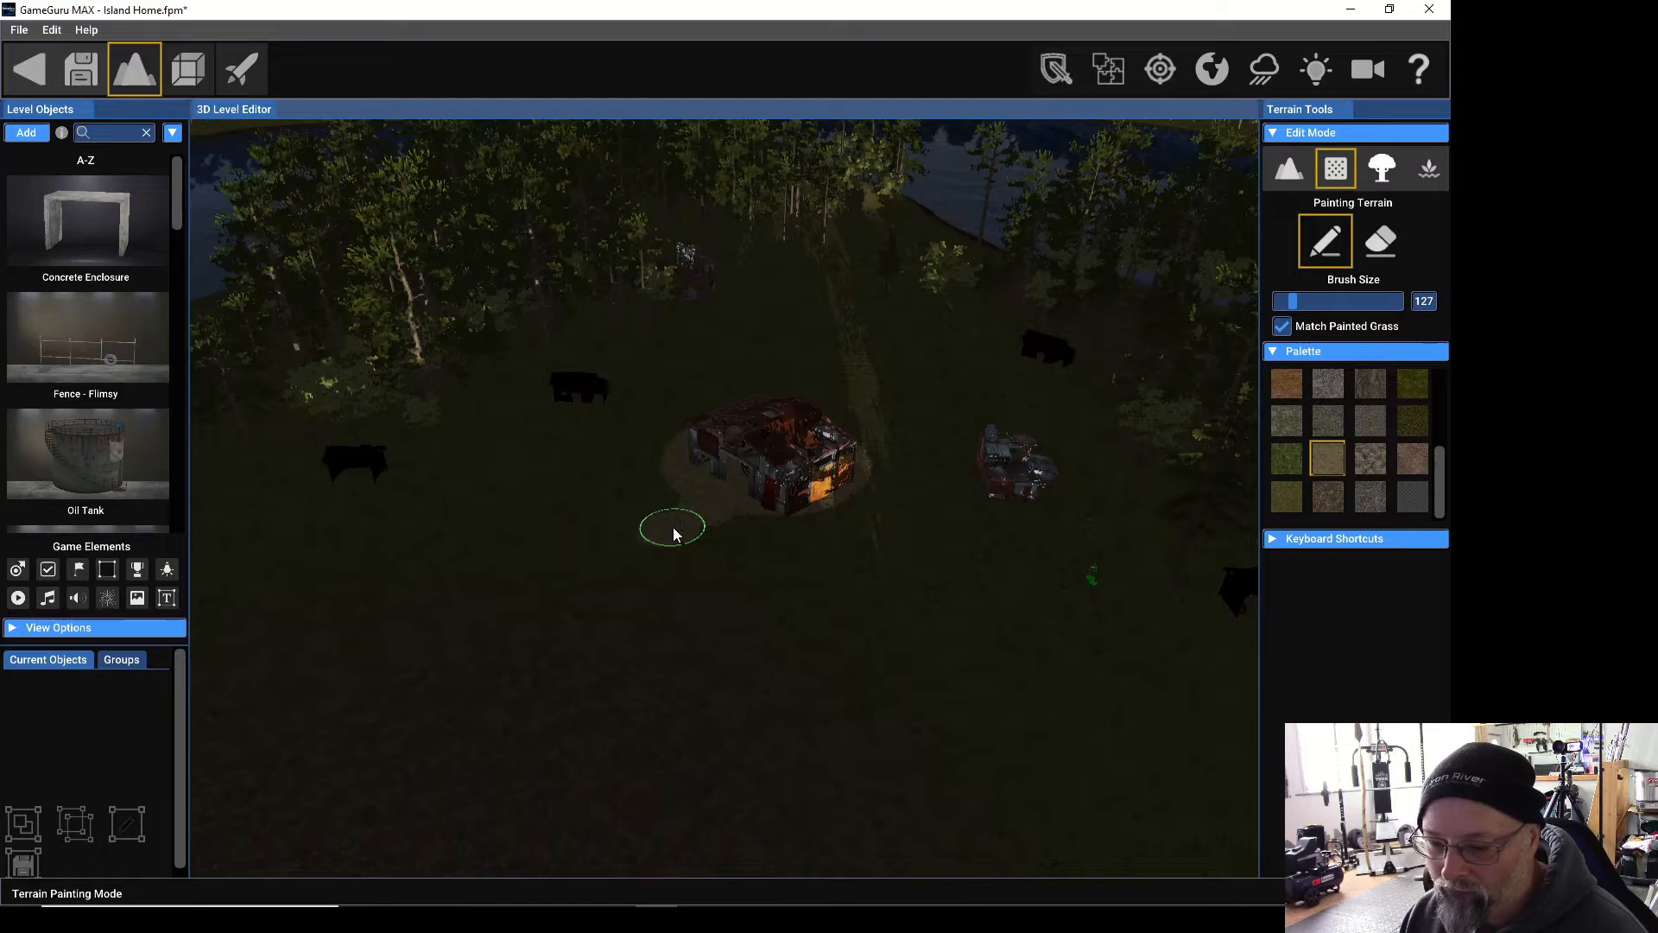
{"action": "scroll", "coordinate": [672, 527], "scroll_direction": "down", "scroll_amount": 3}
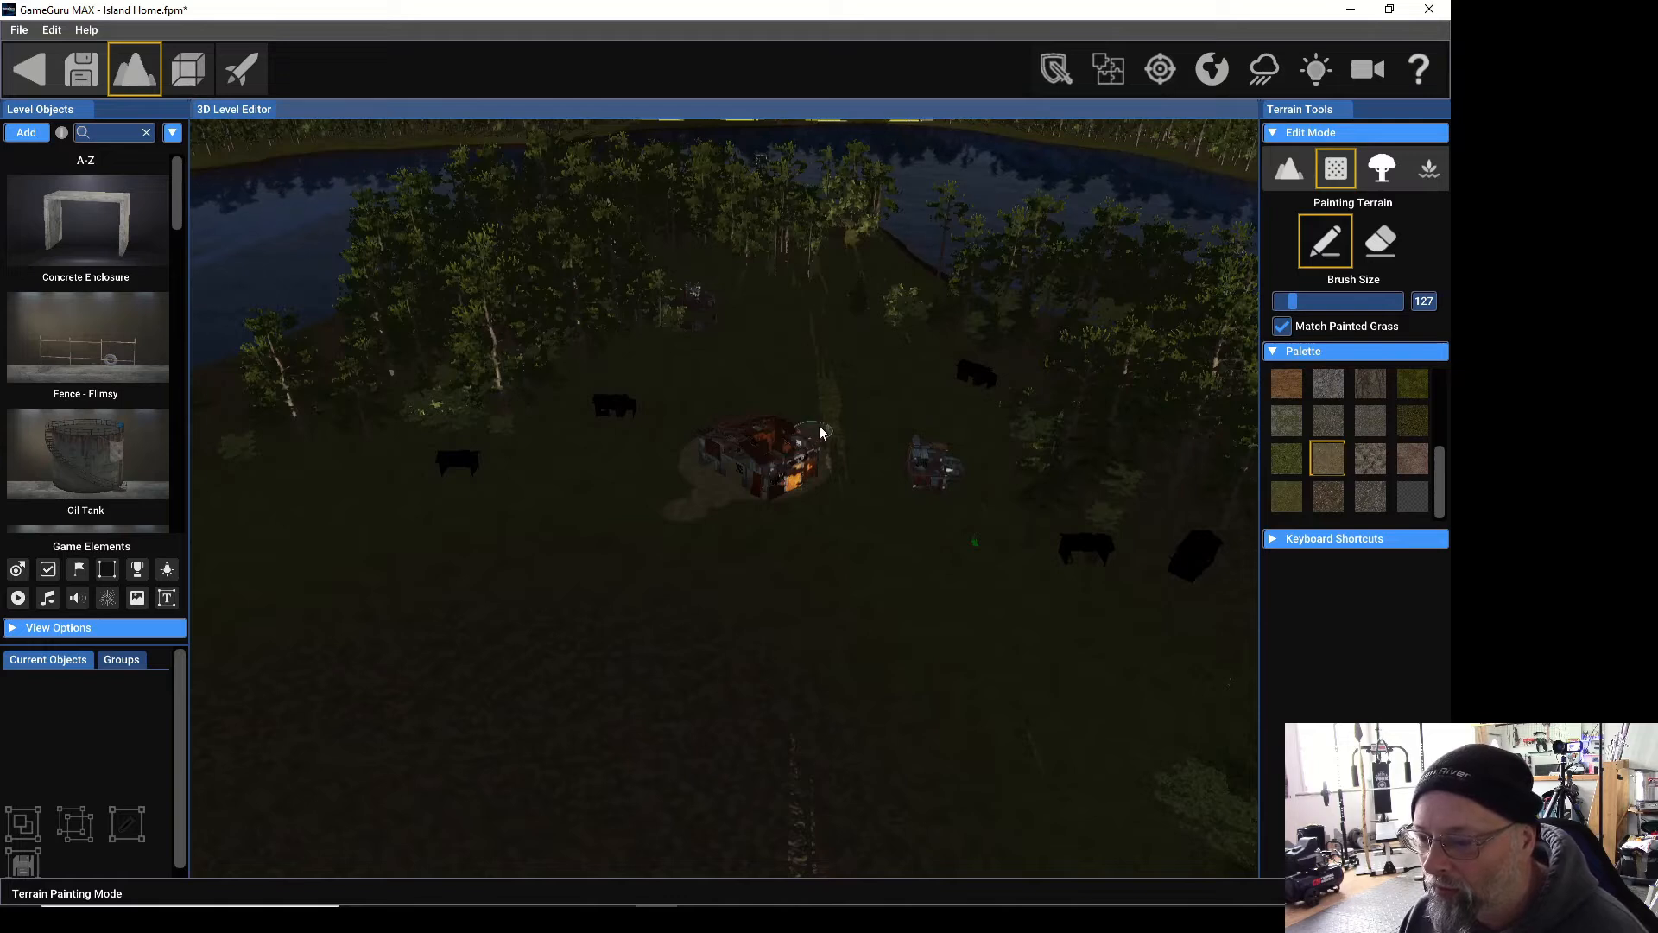
{"action": "left_click_drag", "start_coordinate": [821, 432], "coordinate": [837, 367]}
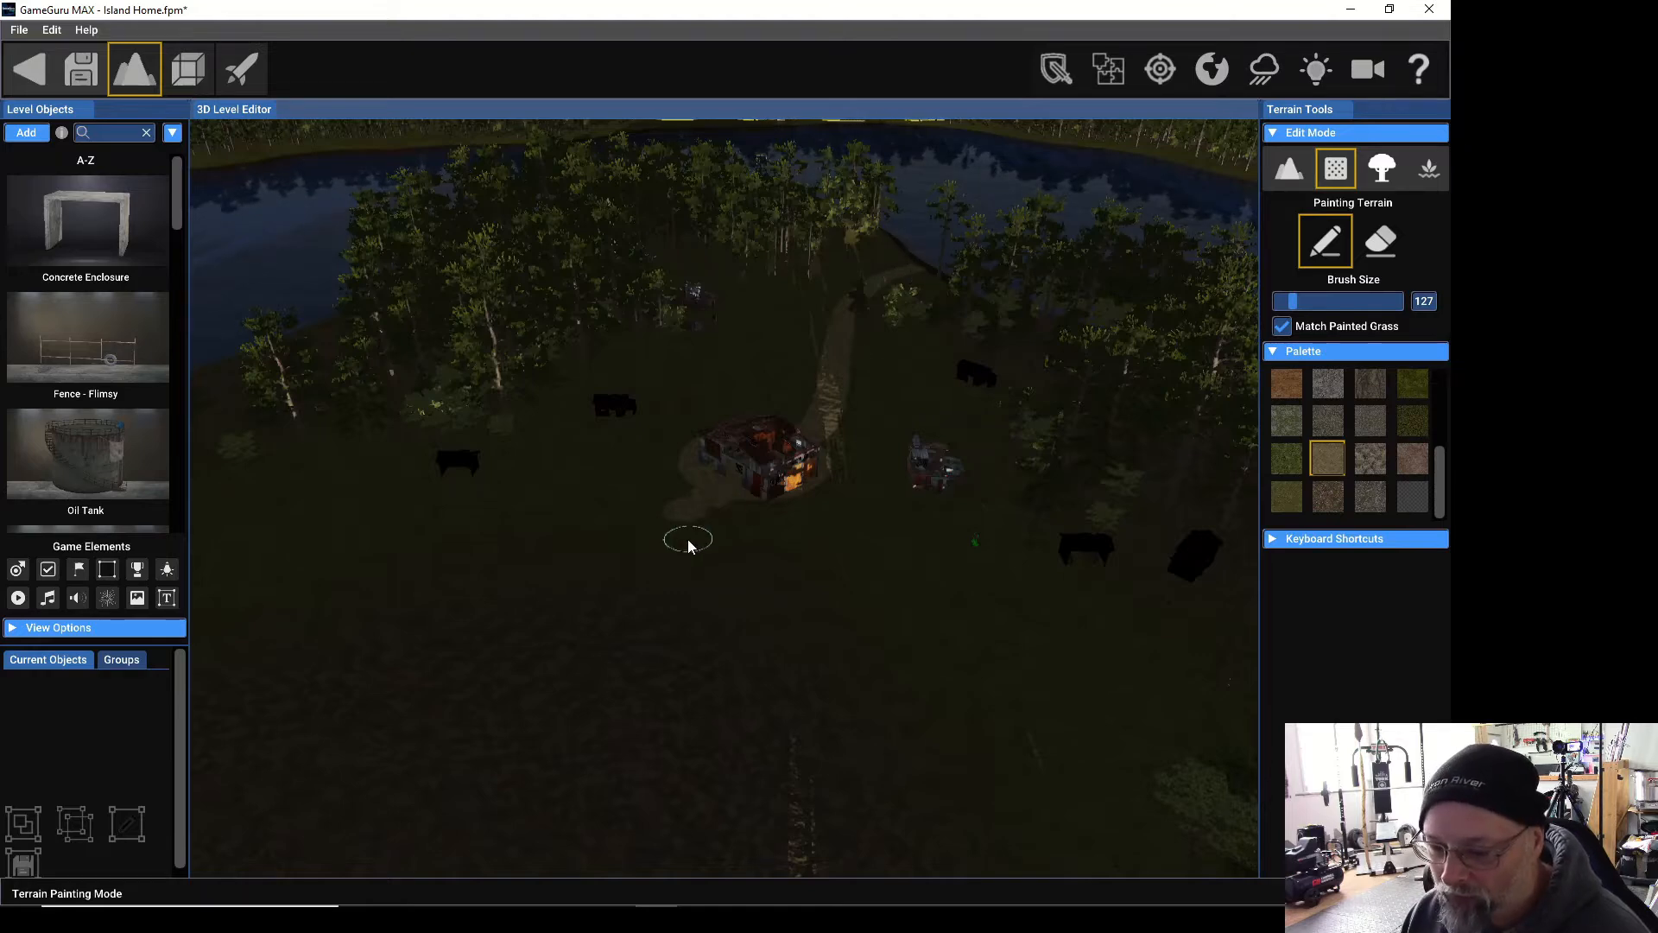
Paint a winding soil path from the hanger past the windmill into a wide patch, and connect the patch to the dark tank.
{"action": "scroll", "coordinate": [684, 528], "scroll_direction": "down", "scroll_amount": 3}
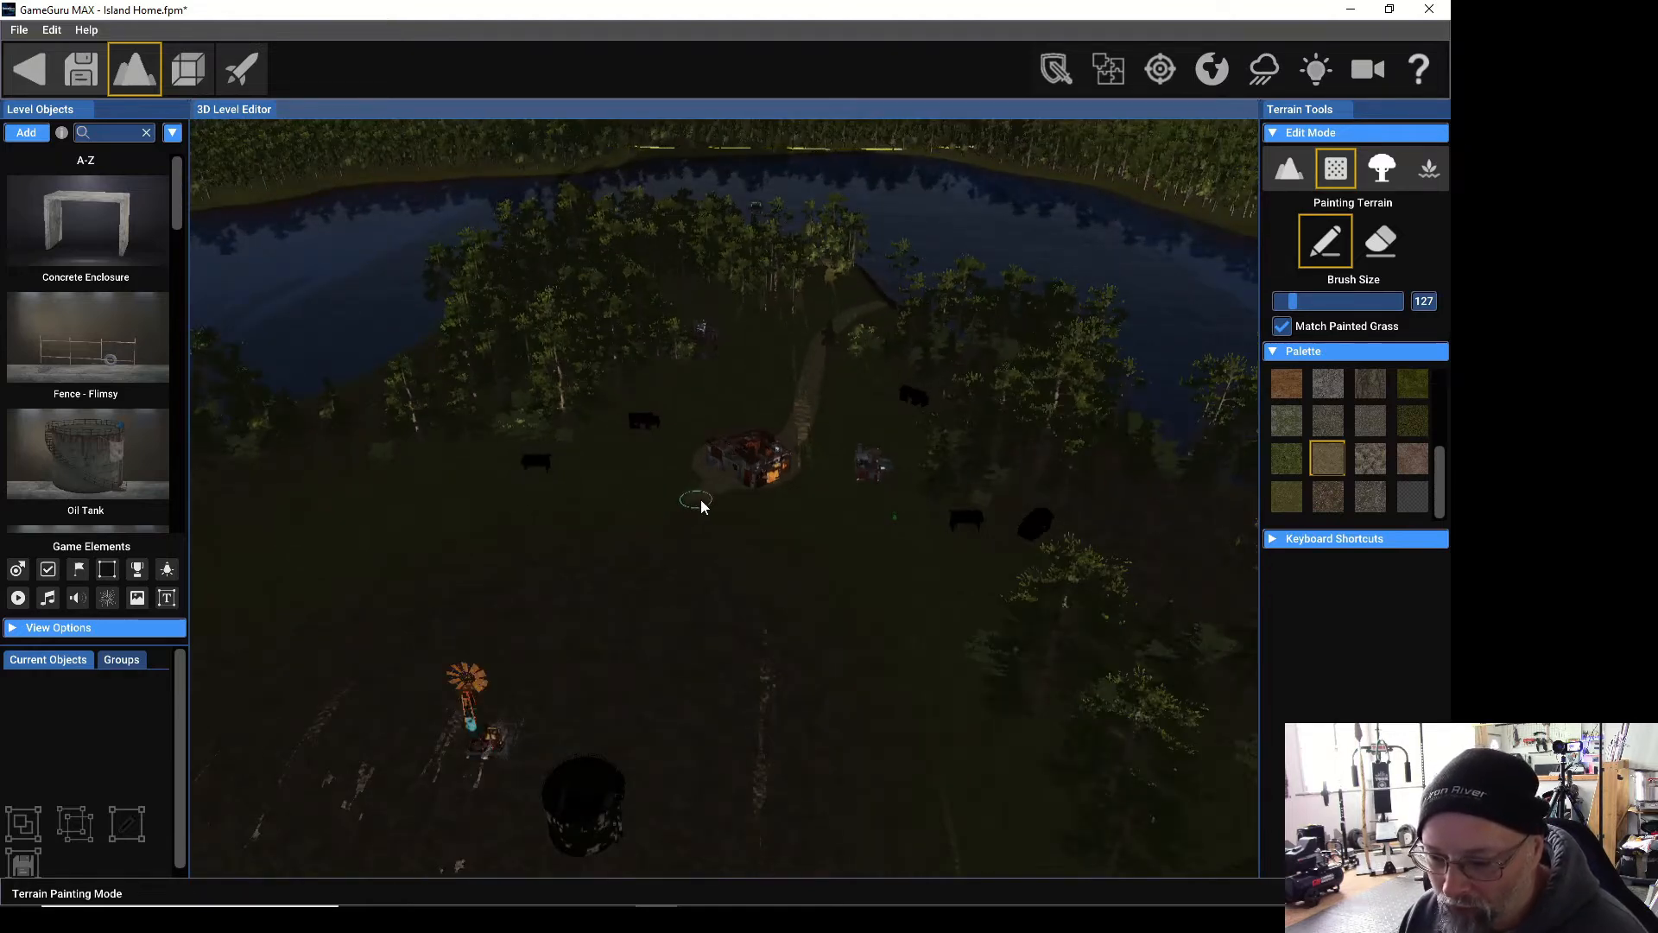
{"action": "mouse_move", "coordinate": [699, 510]}
{"action": "left_mouse_down"}
{"action": "mouse_move", "coordinate": [677, 598]}
{"action": "mouse_move", "coordinate": [633, 623]}
{"action": "mouse_move", "coordinate": [456, 654]}
{"action": "left_mouse_up"}
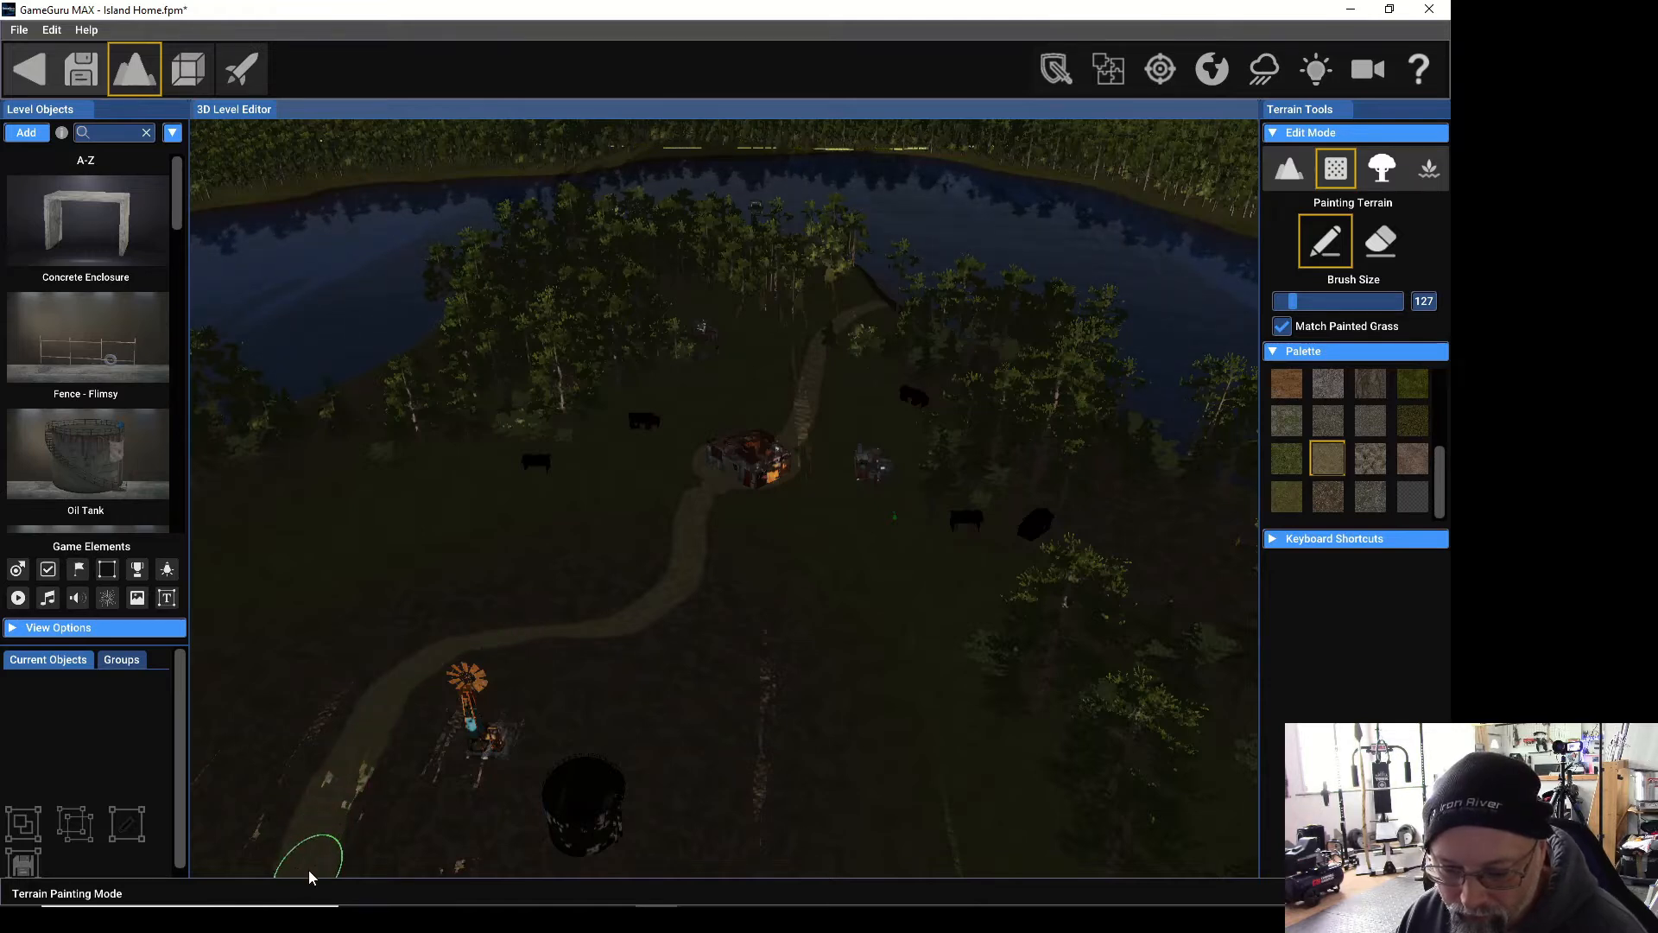
{"action": "scroll", "coordinate": [312, 854], "scroll_direction": "down", "scroll_amount": 5}
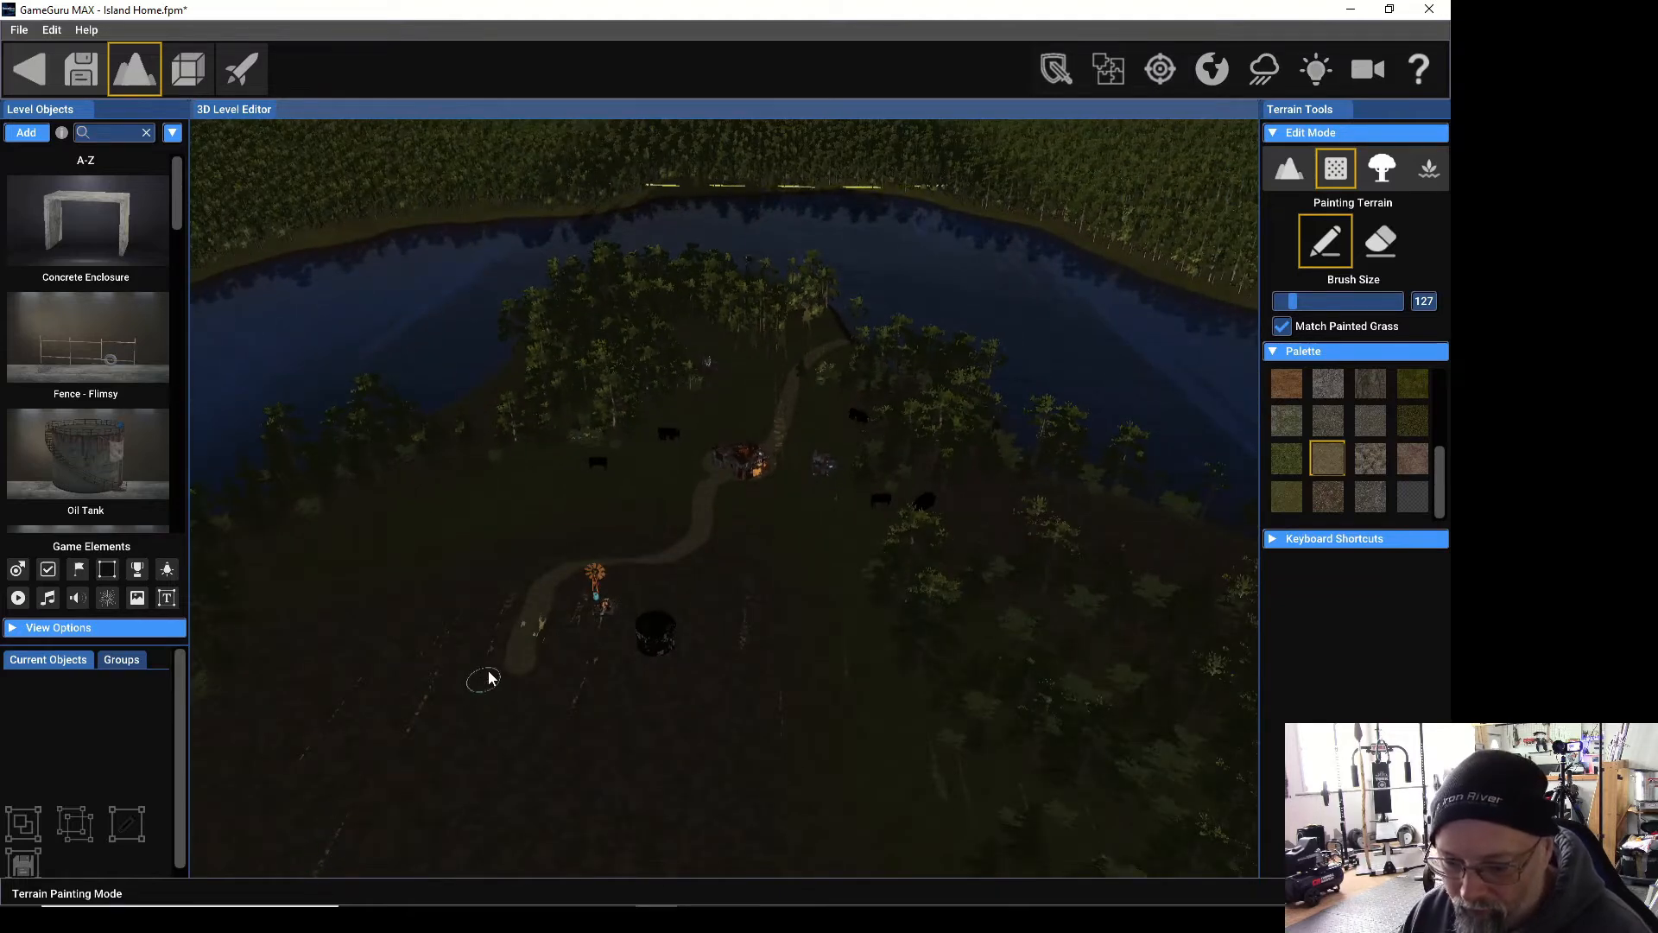
{"action": "mouse_move", "coordinate": [518, 670]}
{"action": "left_mouse_down"}
{"action": "mouse_move", "coordinate": [515, 774]}
{"action": "mouse_move", "coordinate": [459, 797]}
{"action": "left_mouse_up"}
{"action": "mouse_move", "coordinate": [416, 798]}
{"action": "left_mouse_down"}
{"action": "mouse_move", "coordinate": [389, 785]}
{"action": "mouse_move", "coordinate": [426, 723]}
{"action": "mouse_move", "coordinate": [485, 714]}
{"action": "mouse_move", "coordinate": [481, 756]}
{"action": "mouse_move", "coordinate": [444, 766]}
{"action": "mouse_move", "coordinate": [444, 729]}
{"action": "mouse_move", "coordinate": [458, 760]}
{"action": "mouse_move", "coordinate": [414, 771]}
{"action": "left_mouse_up"}
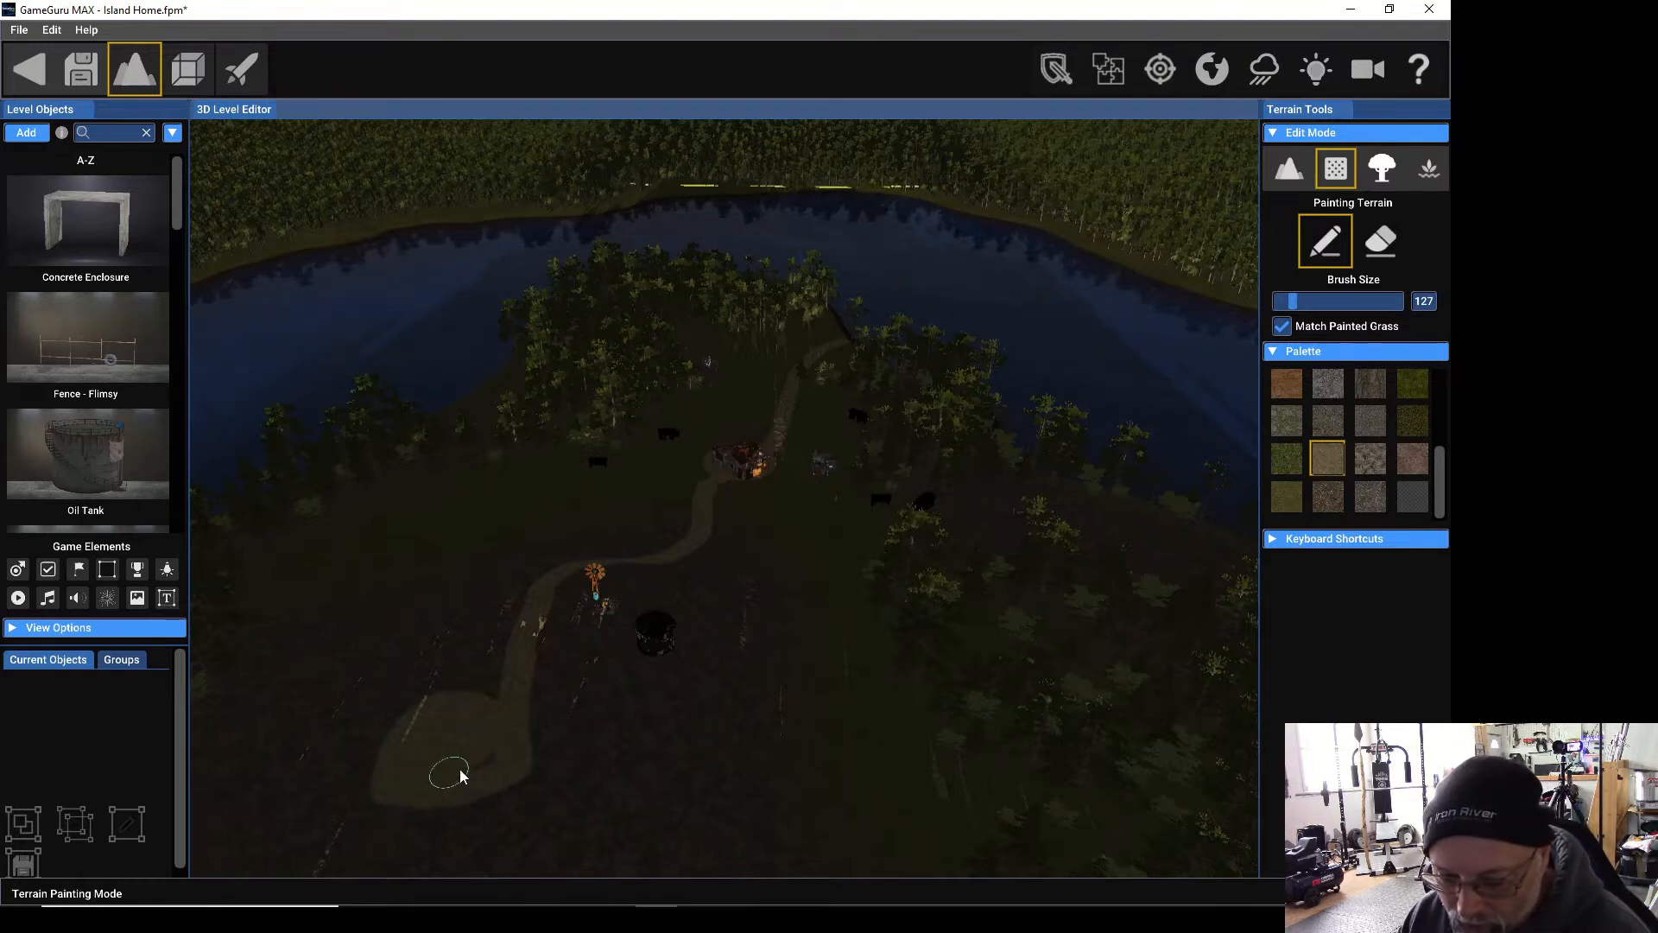
{"action": "mouse_move", "coordinate": [570, 773]}
{"action": "left_mouse_down"}
{"action": "mouse_move", "coordinate": [604, 755]}
{"action": "mouse_move", "coordinate": [644, 648]}
{"action": "mouse_move", "coordinate": [663, 649]}
{"action": "left_mouse_up"}
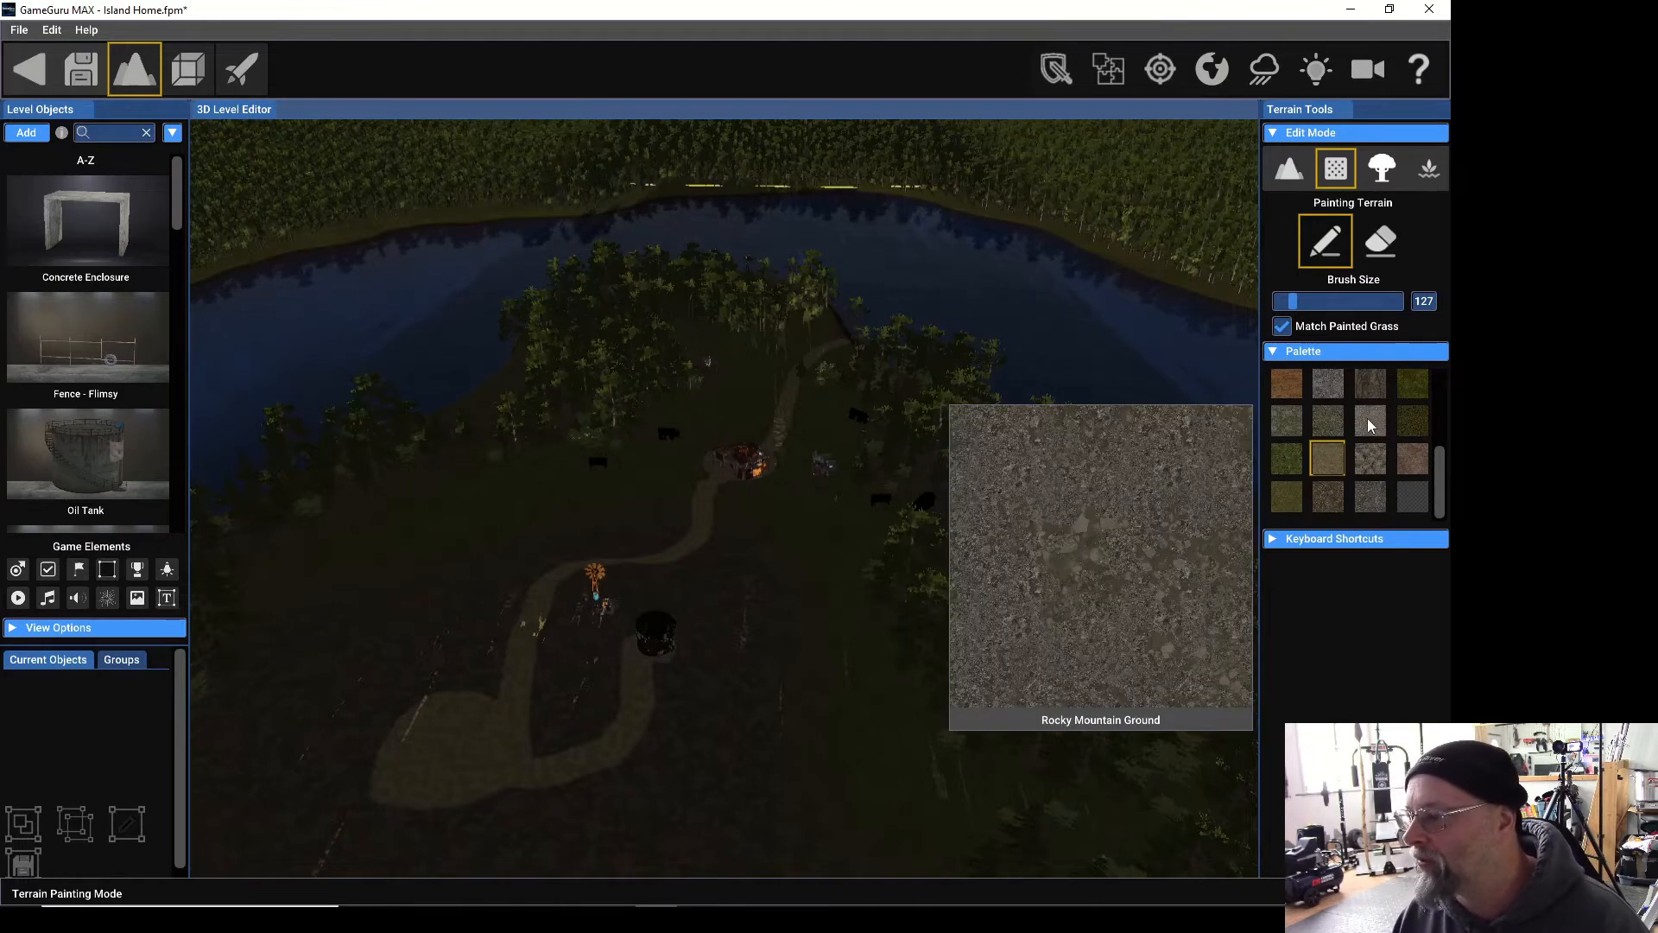
{"action": "left_click", "coordinate": [1349, 327]}
{"action": "left_click", "coordinate": [1349, 328]}
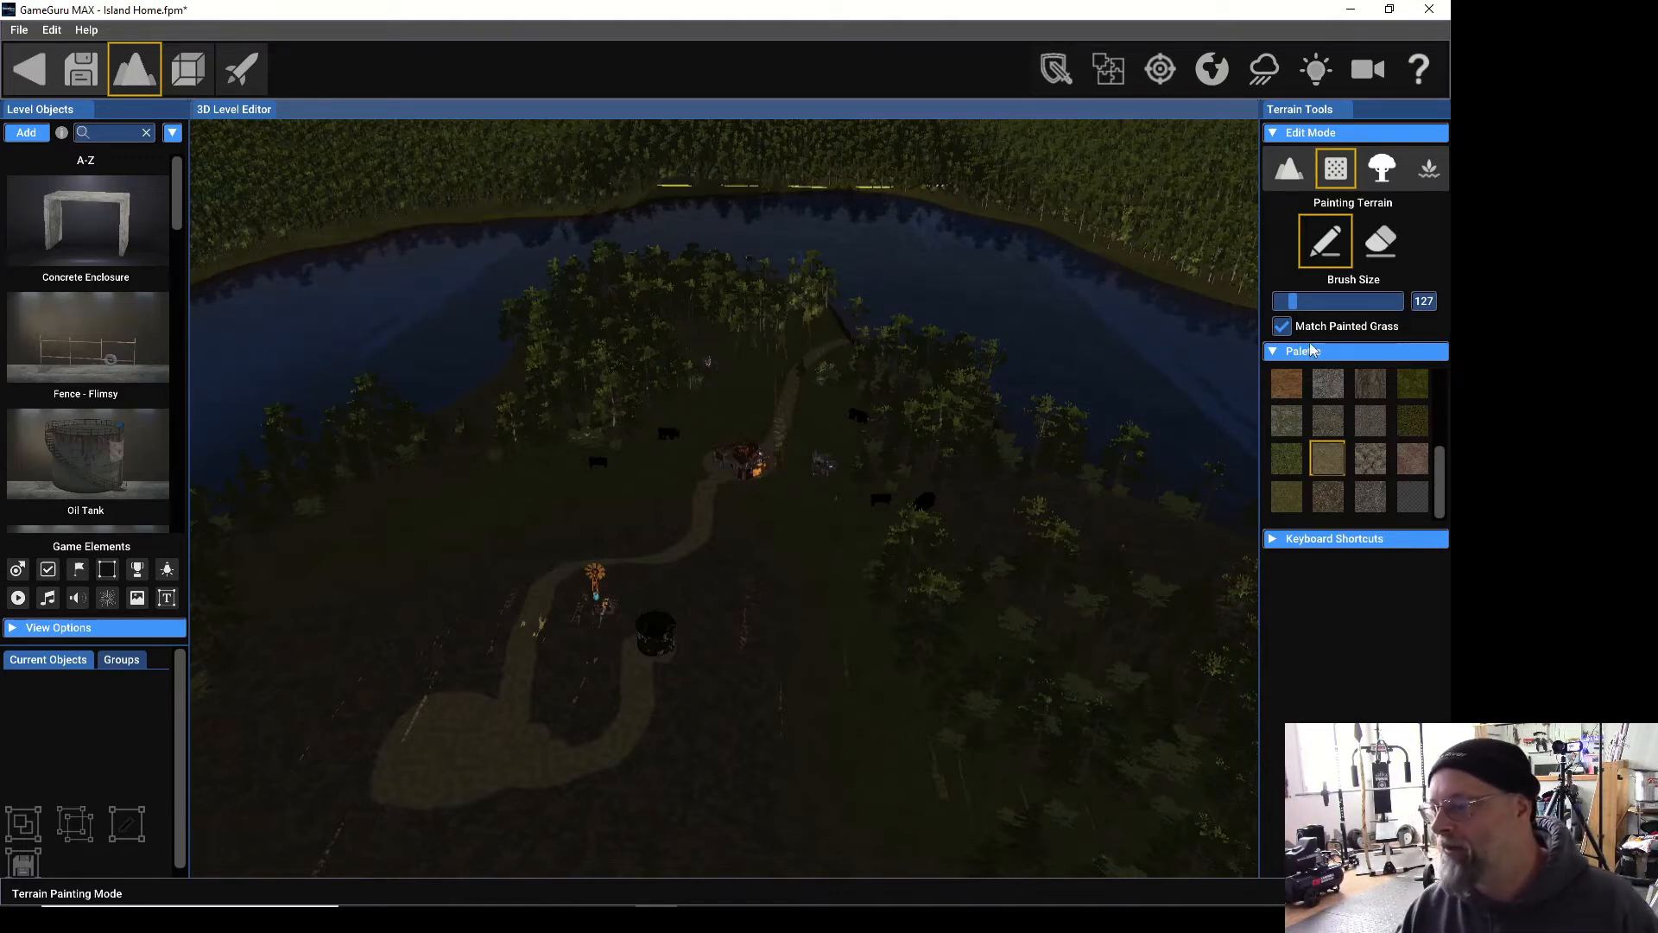
{"action": "left_click", "coordinate": [1280, 325]}
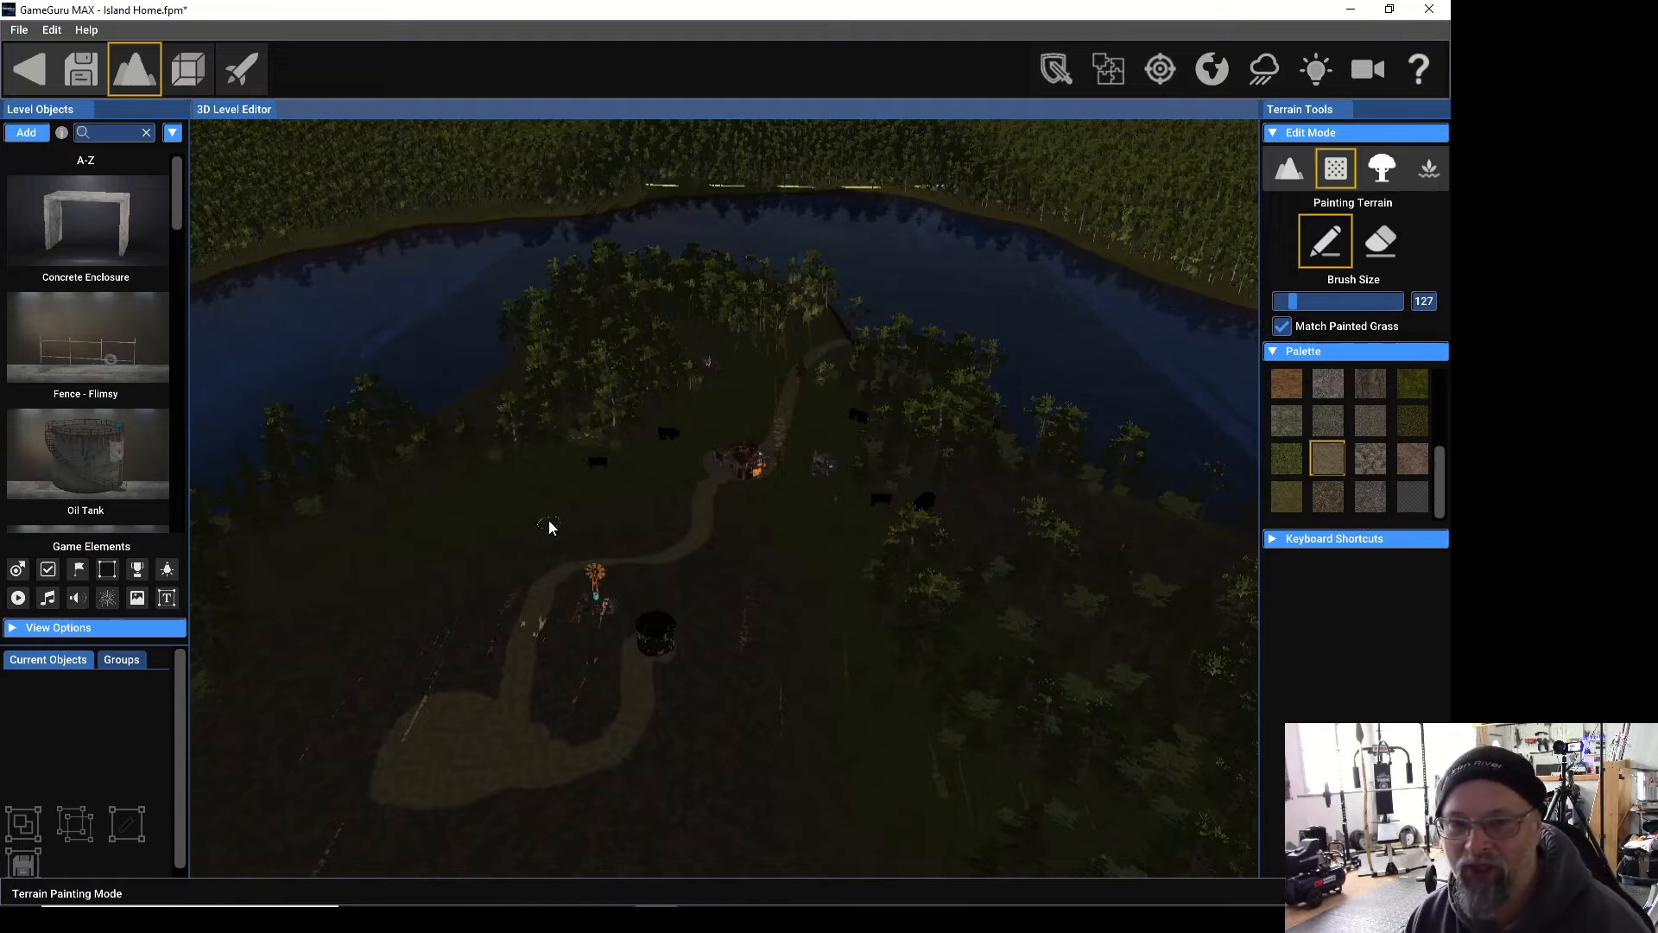
Test play the level and walk past the hut across the grass to the painted soil track.
{"action": "left_click", "coordinate": [241, 68]}
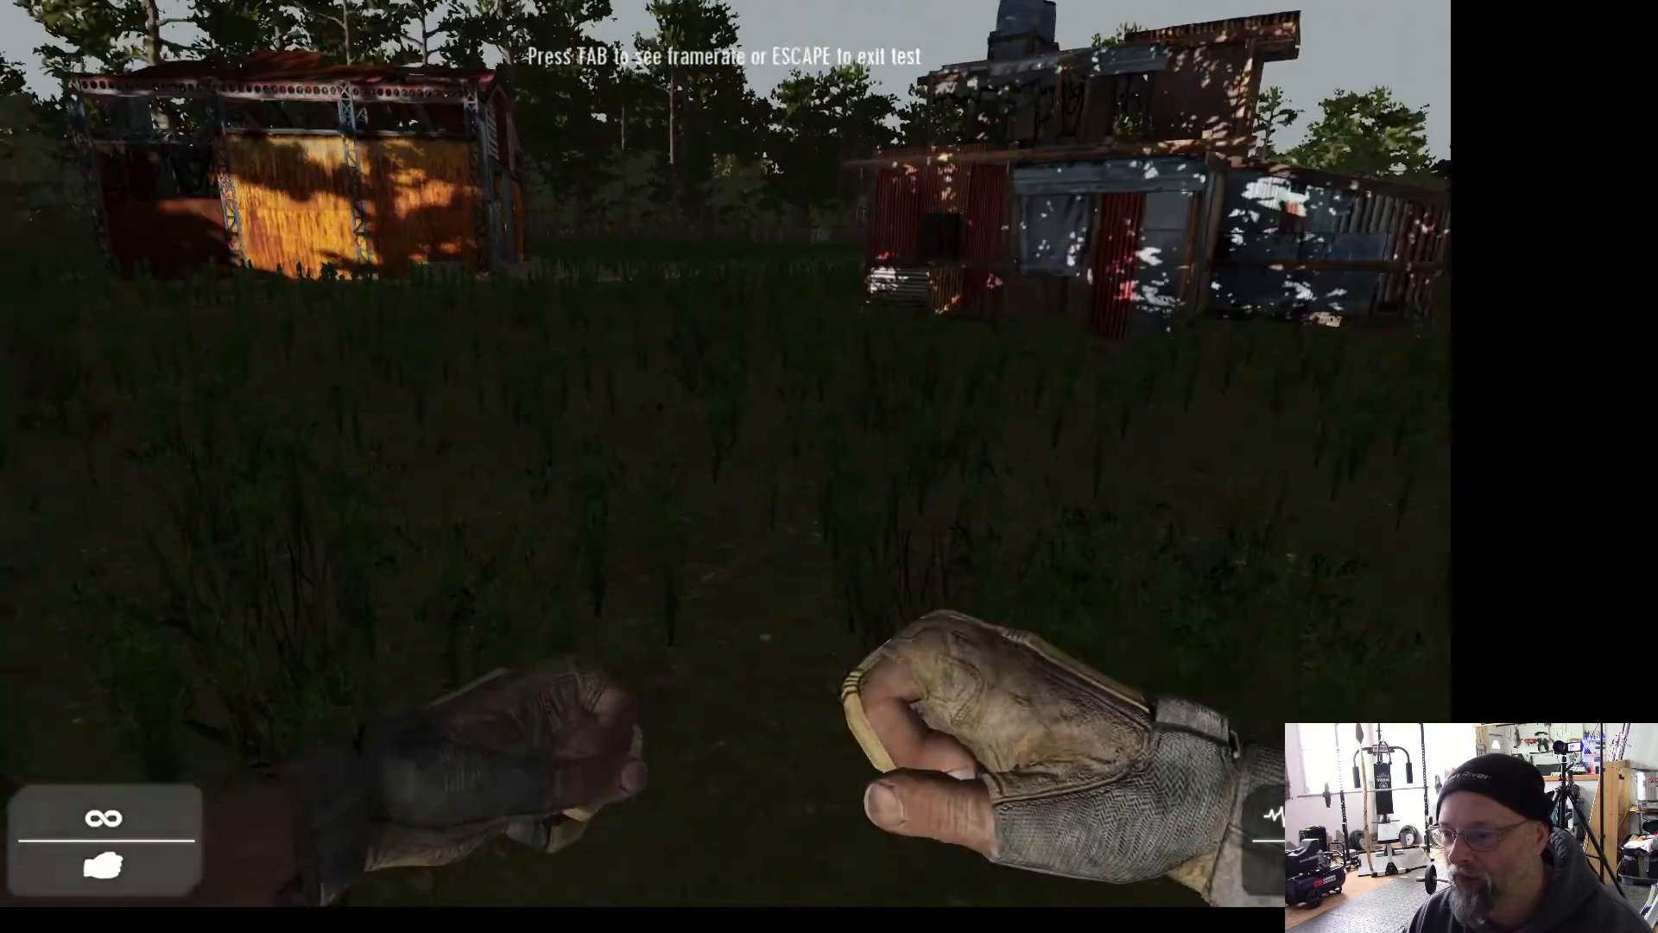
{"action": "key", "text": "w"}
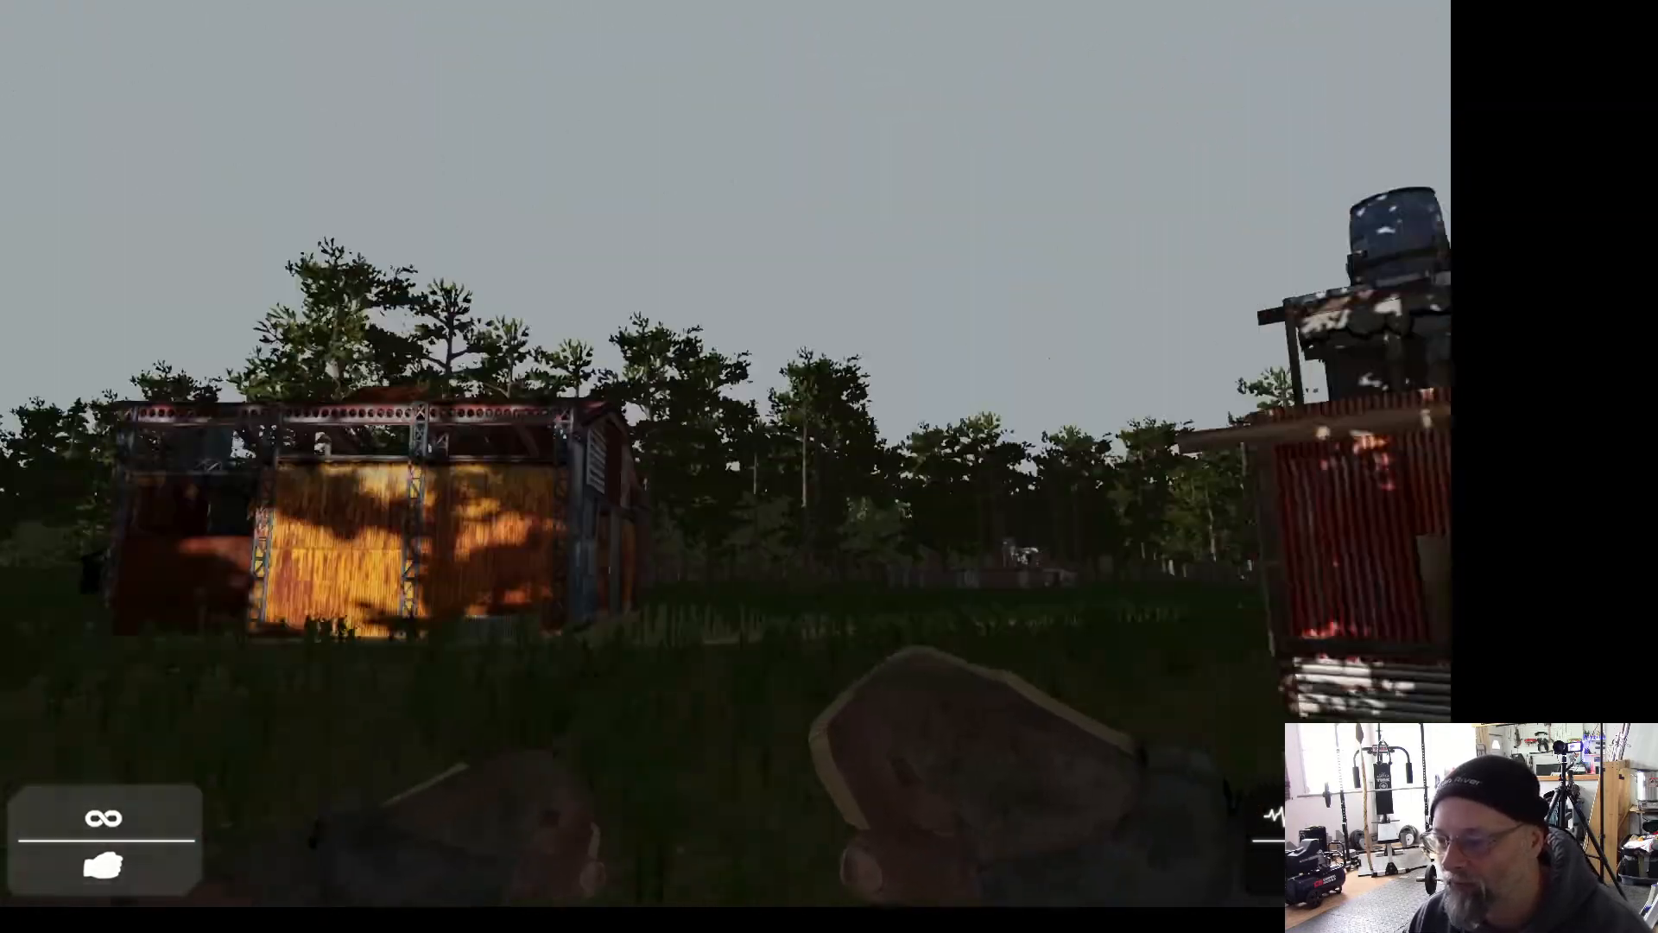
{"action": "key", "text": "w"}
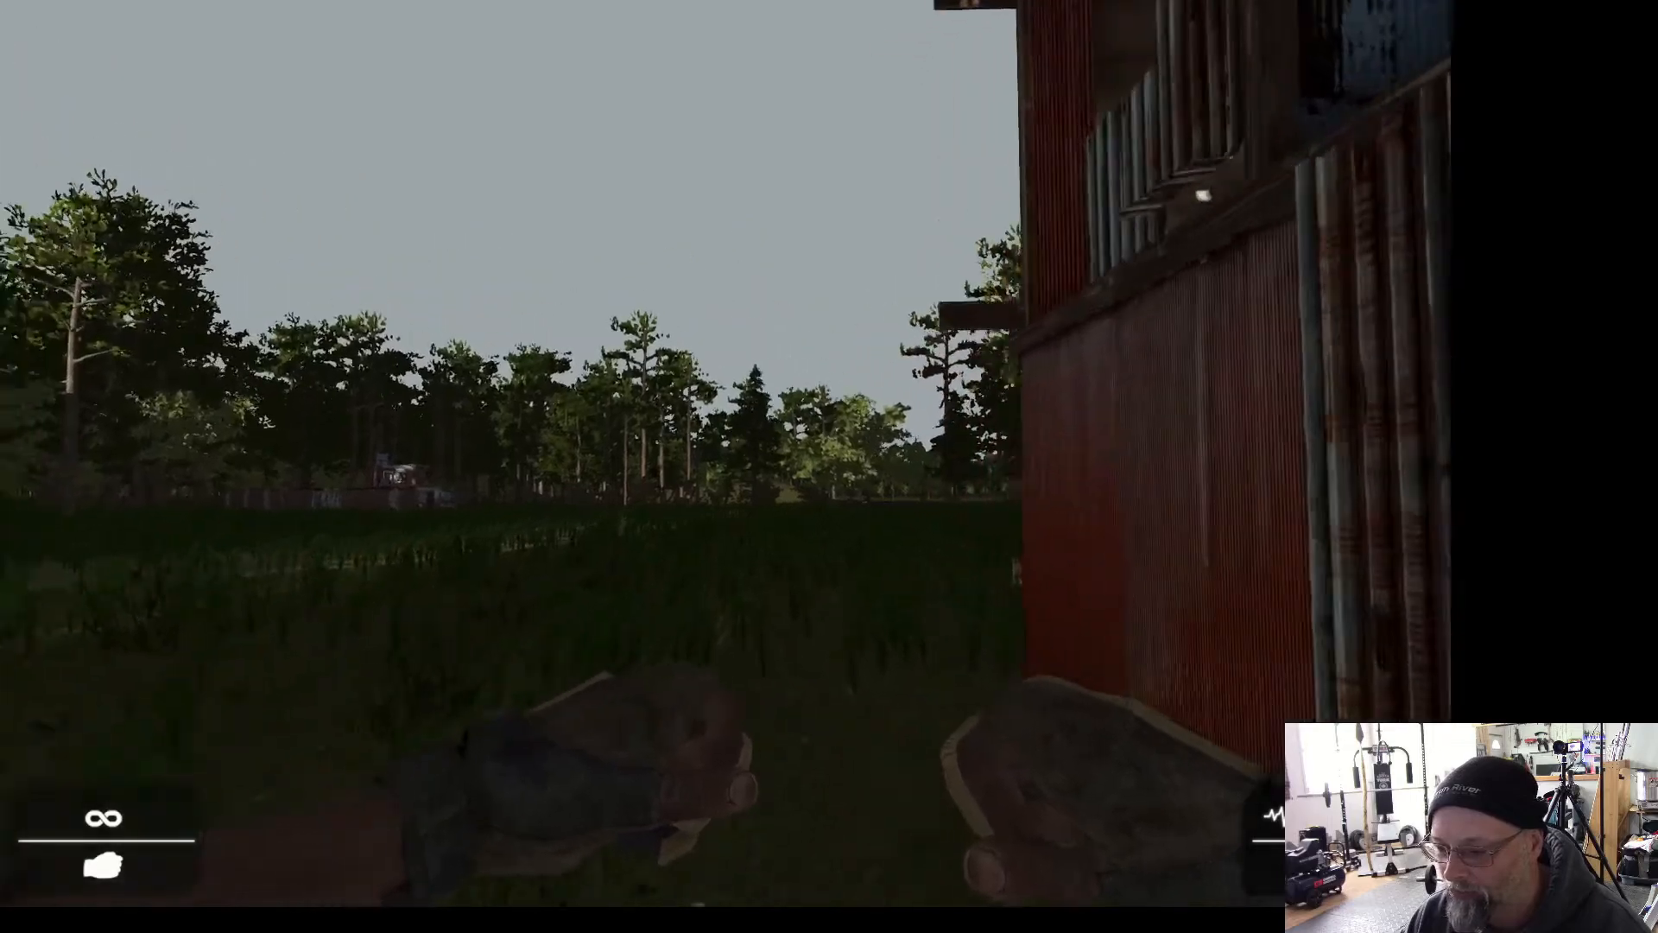
{"action": "key", "text": "w"}
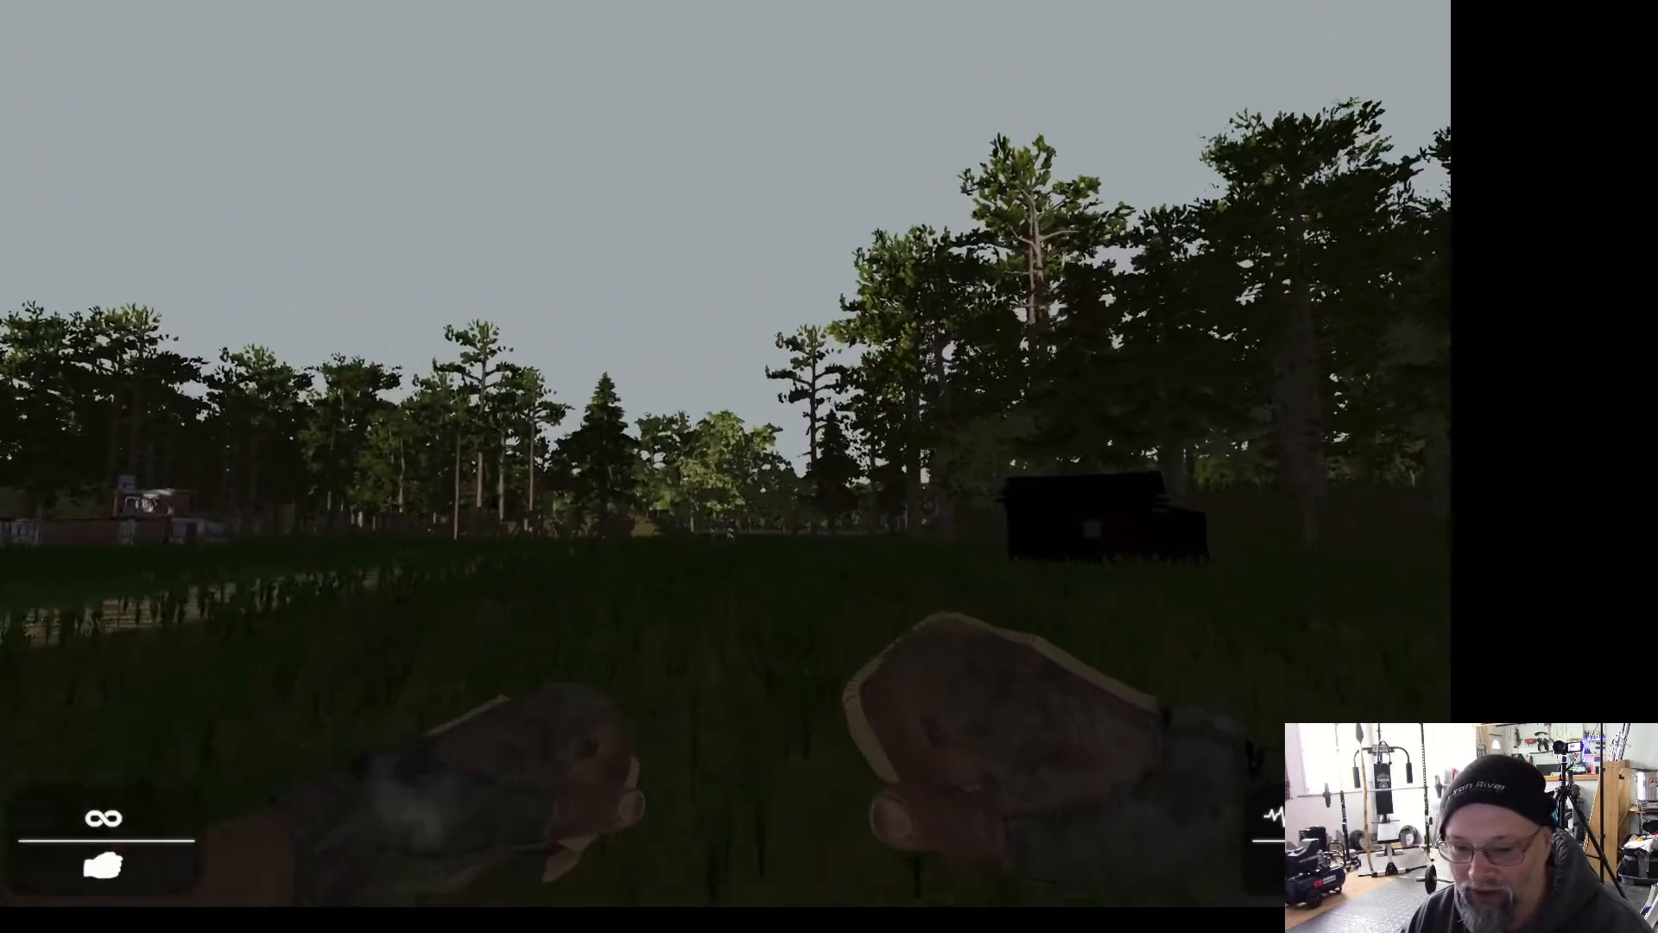
{"action": "key", "text": "w"}
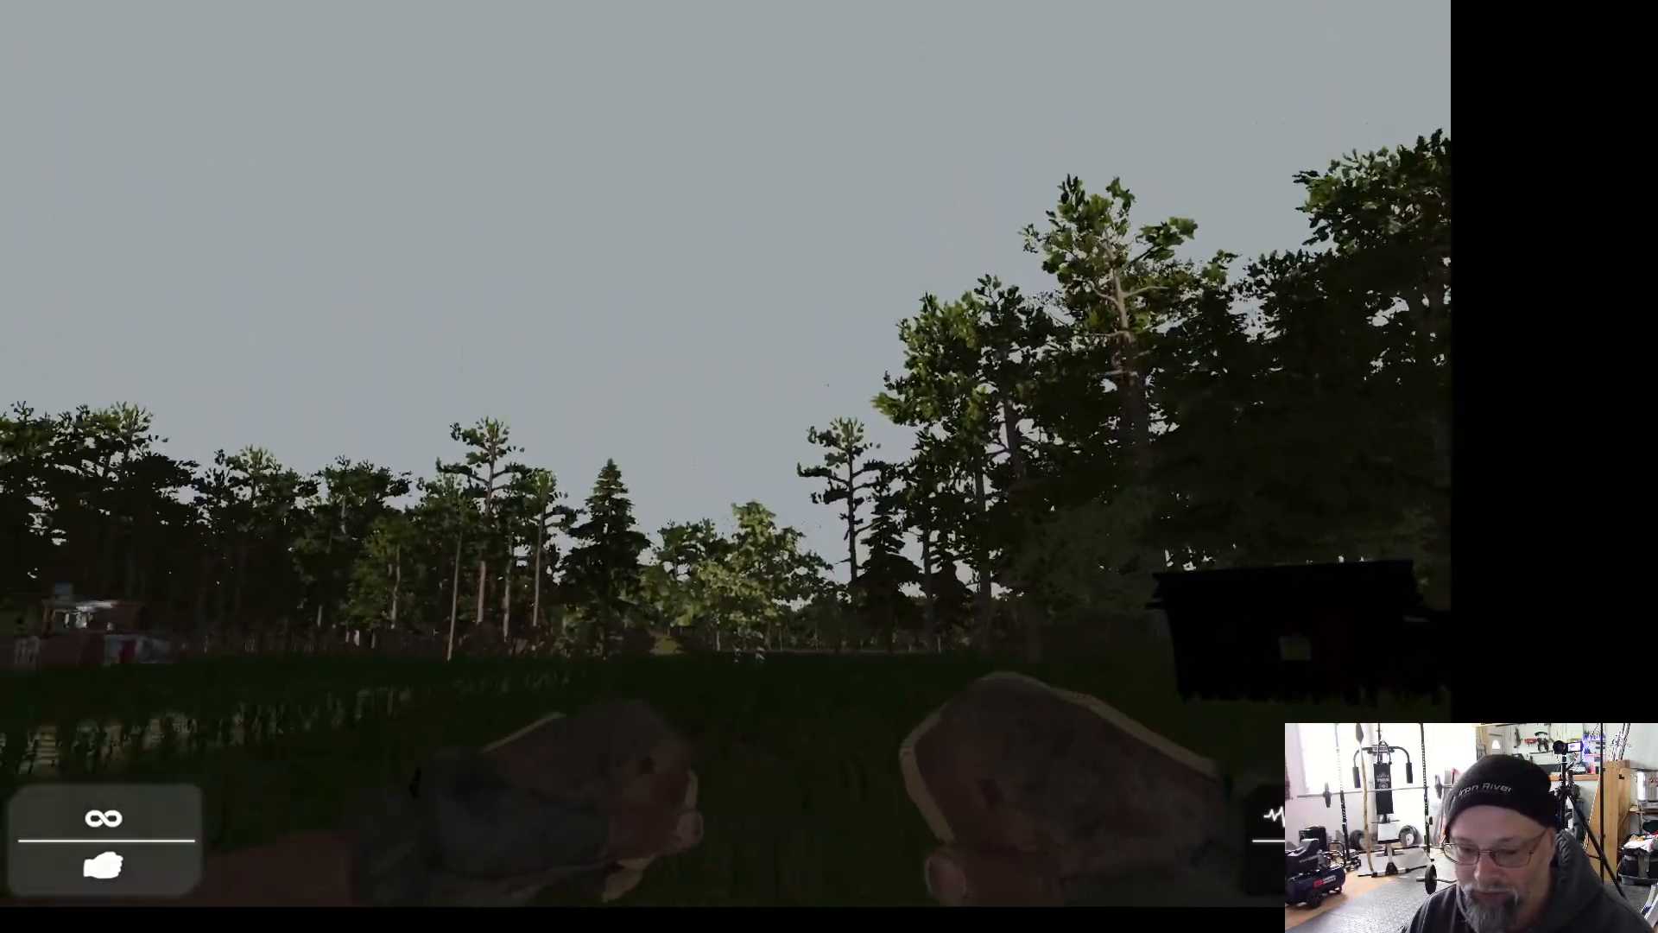
{"action": "key", "text": "w"}
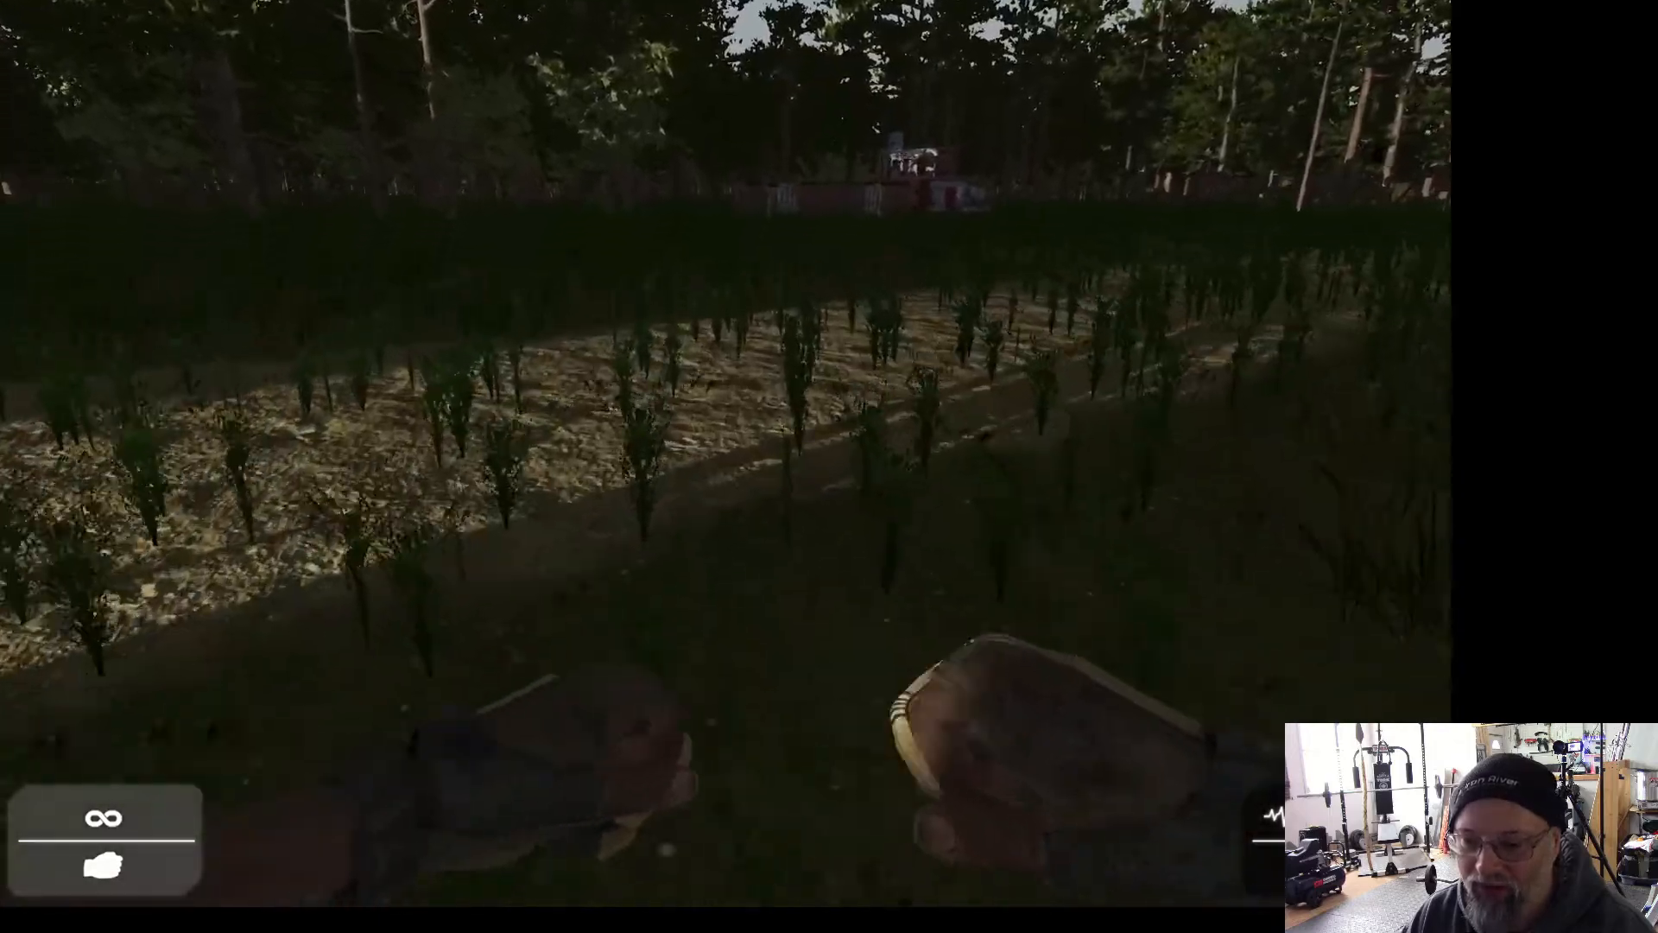
Walk up to the hanger and examine the painted soil and grass around its doorway and outer walls.
{"action": "key", "text": "w"}
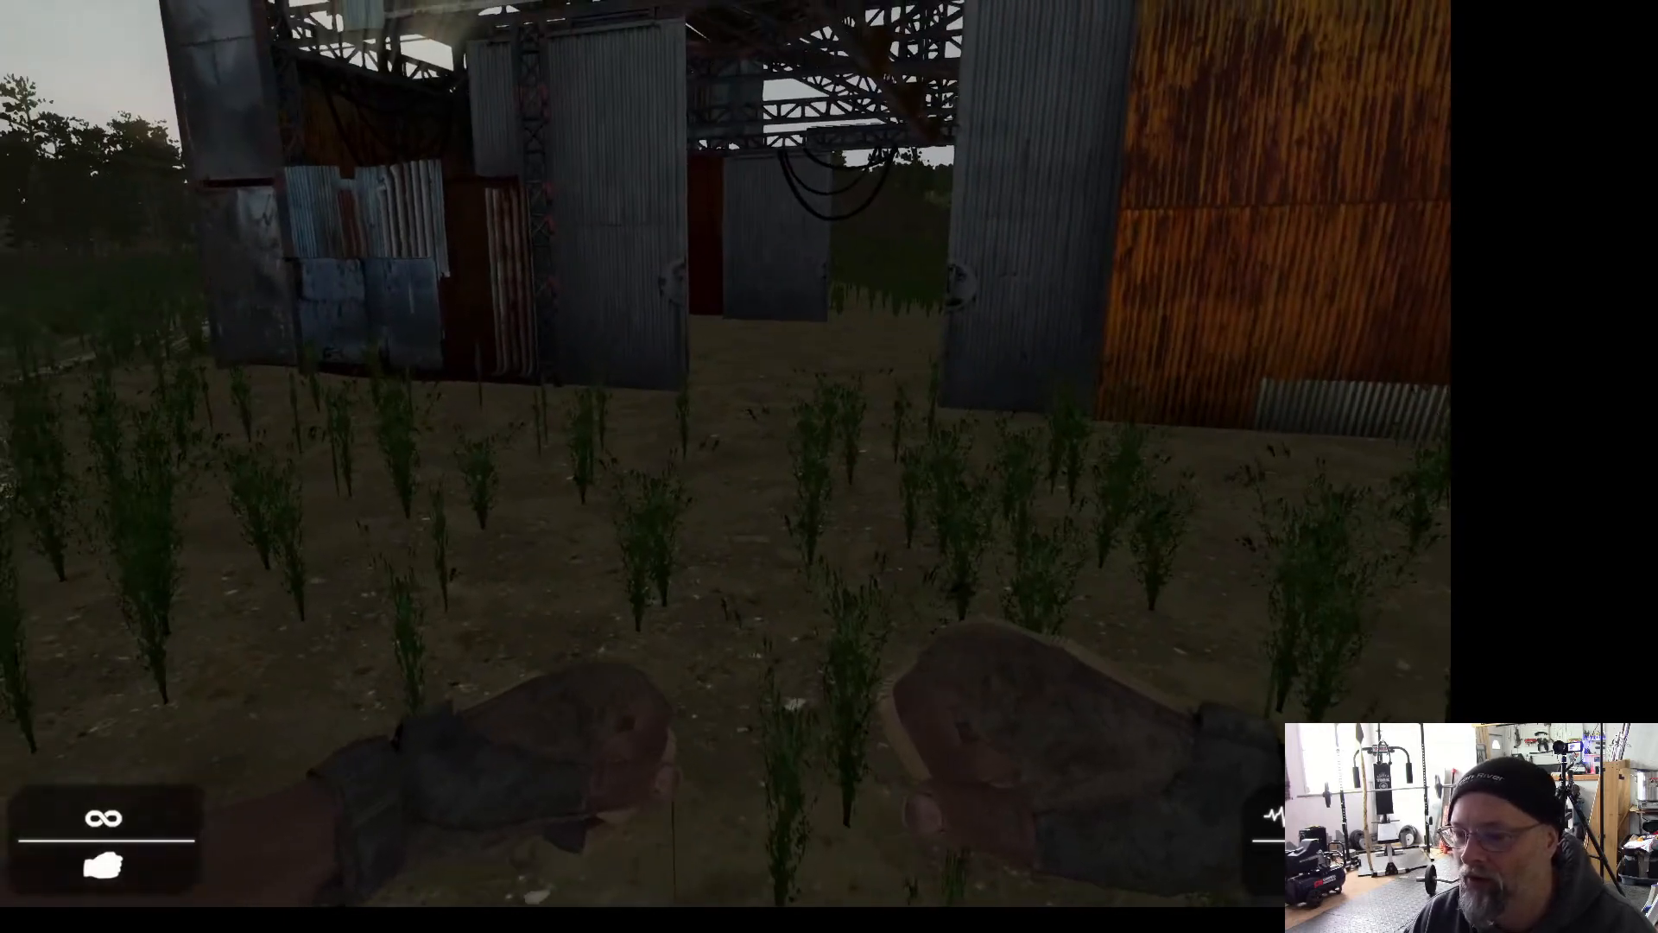
{"action": "key", "text": "w"}
{"action": "key", "text": "w"}
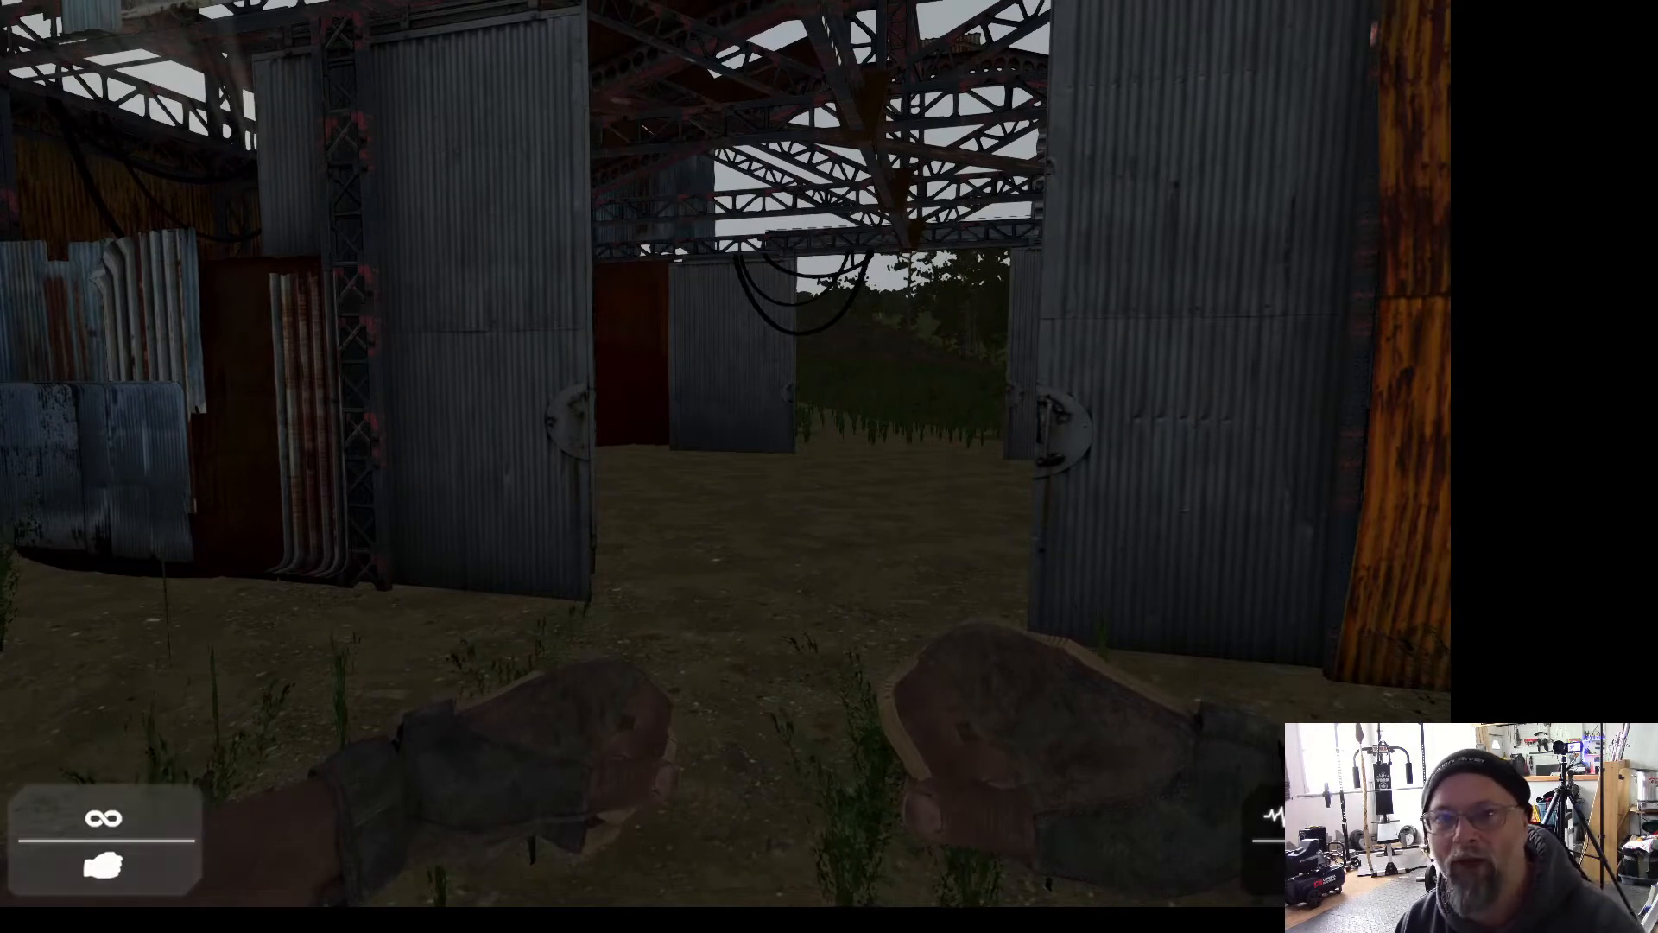
{"action": "key", "text": "w"}
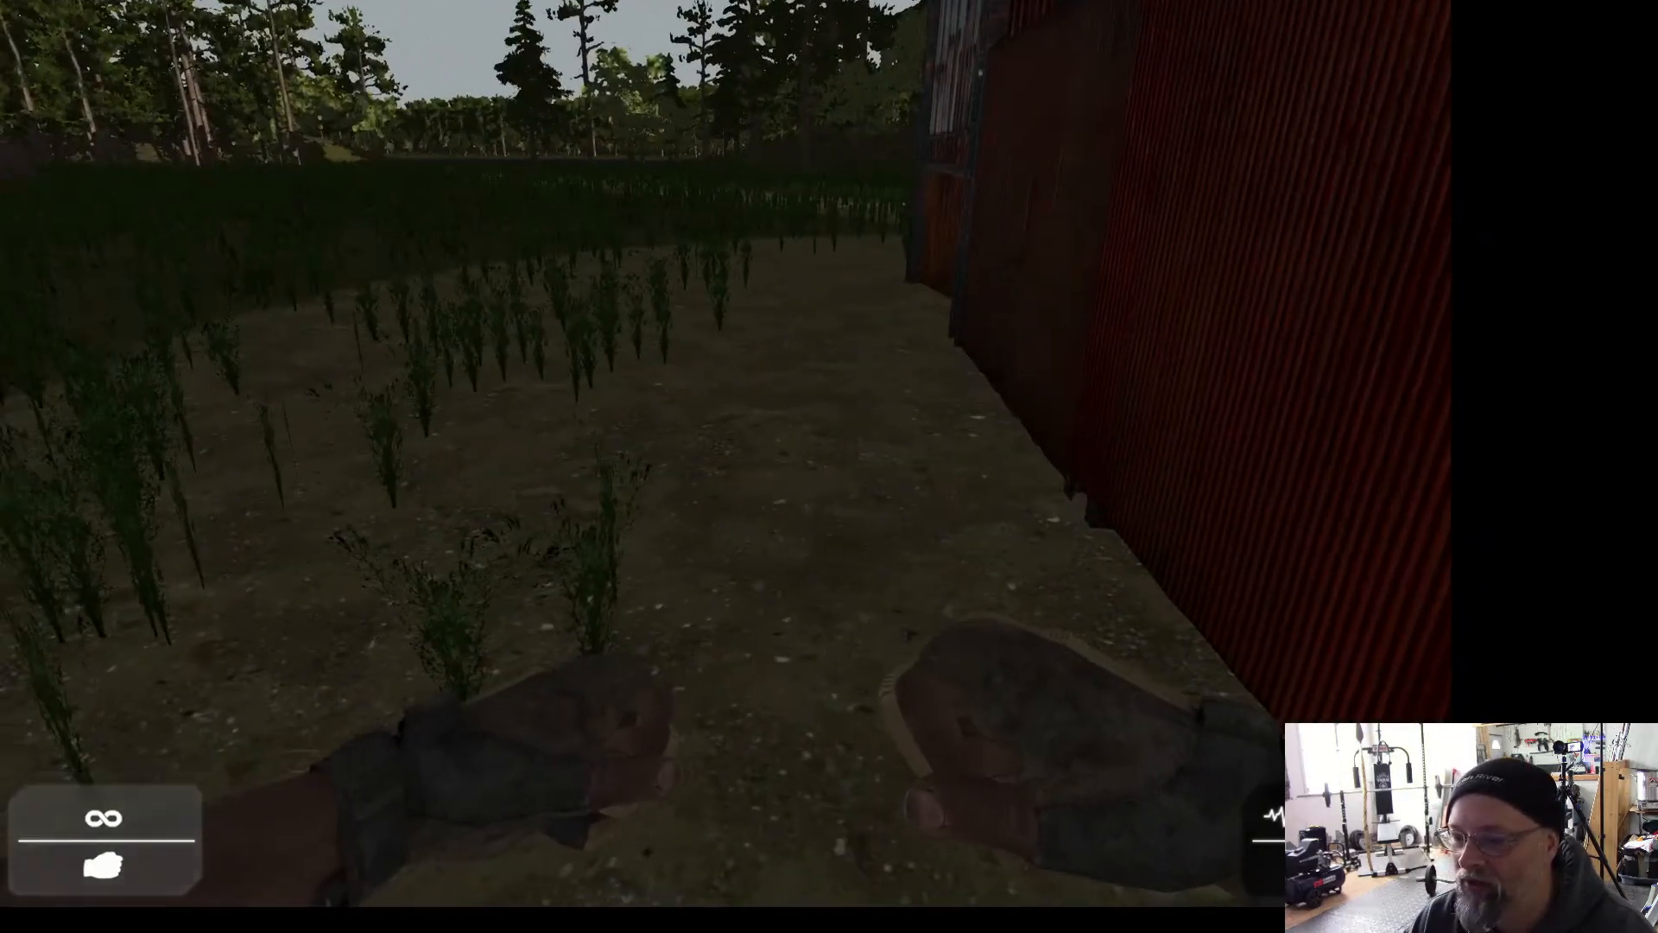
{"action": "key", "text": "w"}
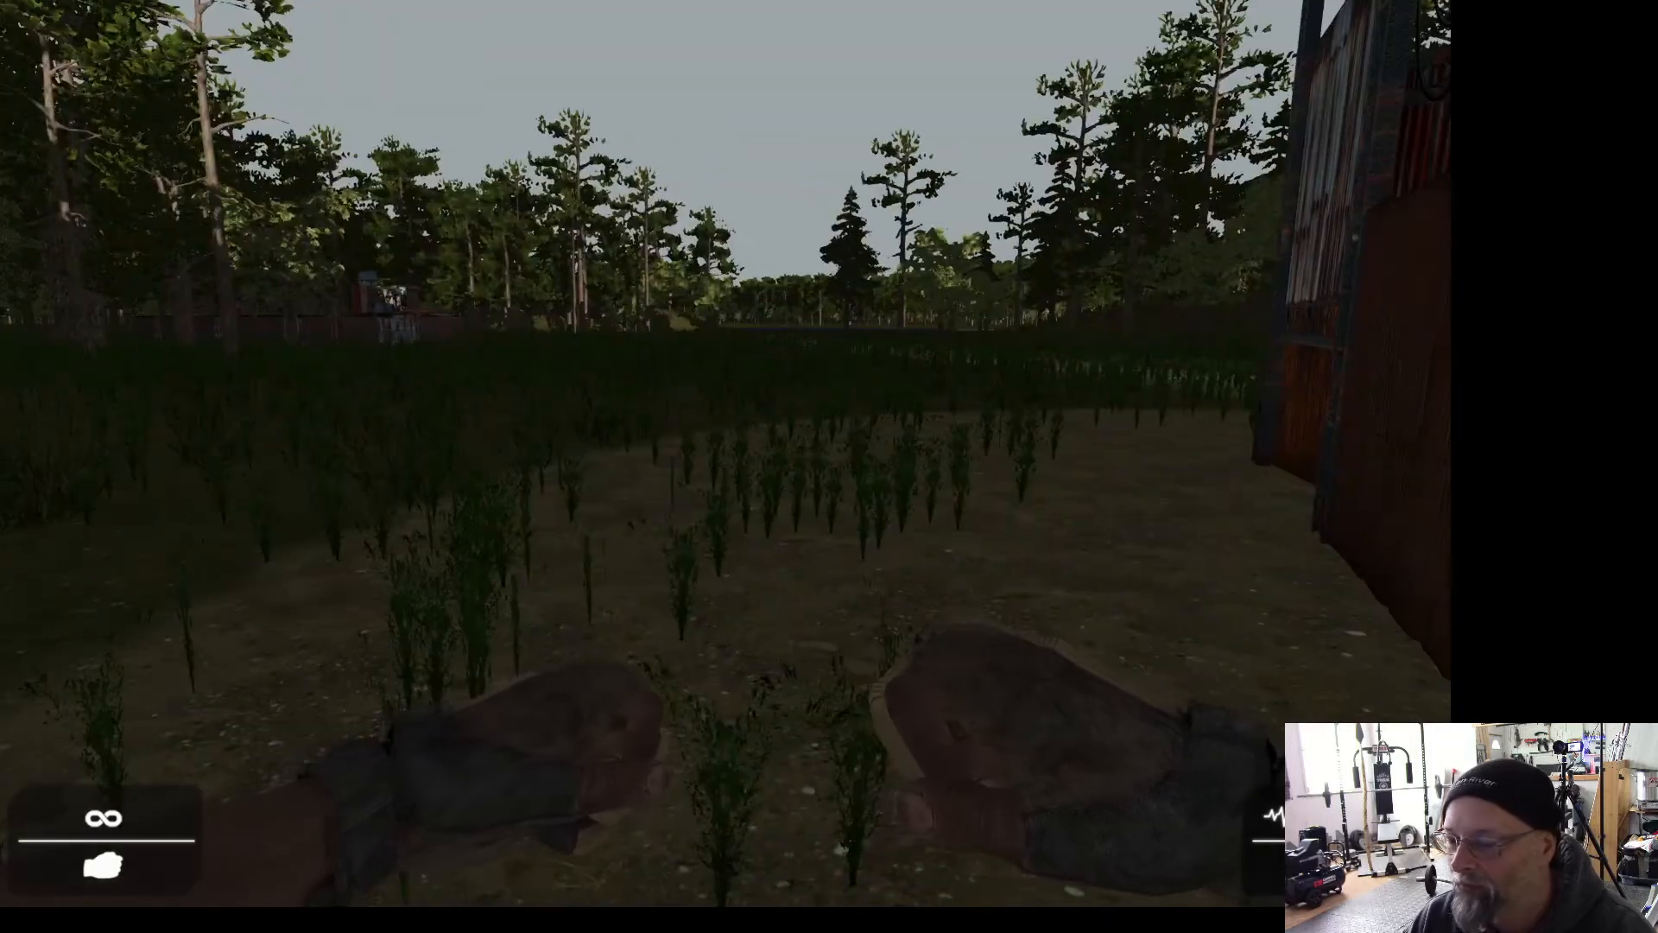
{"action": "key", "text": "w"}
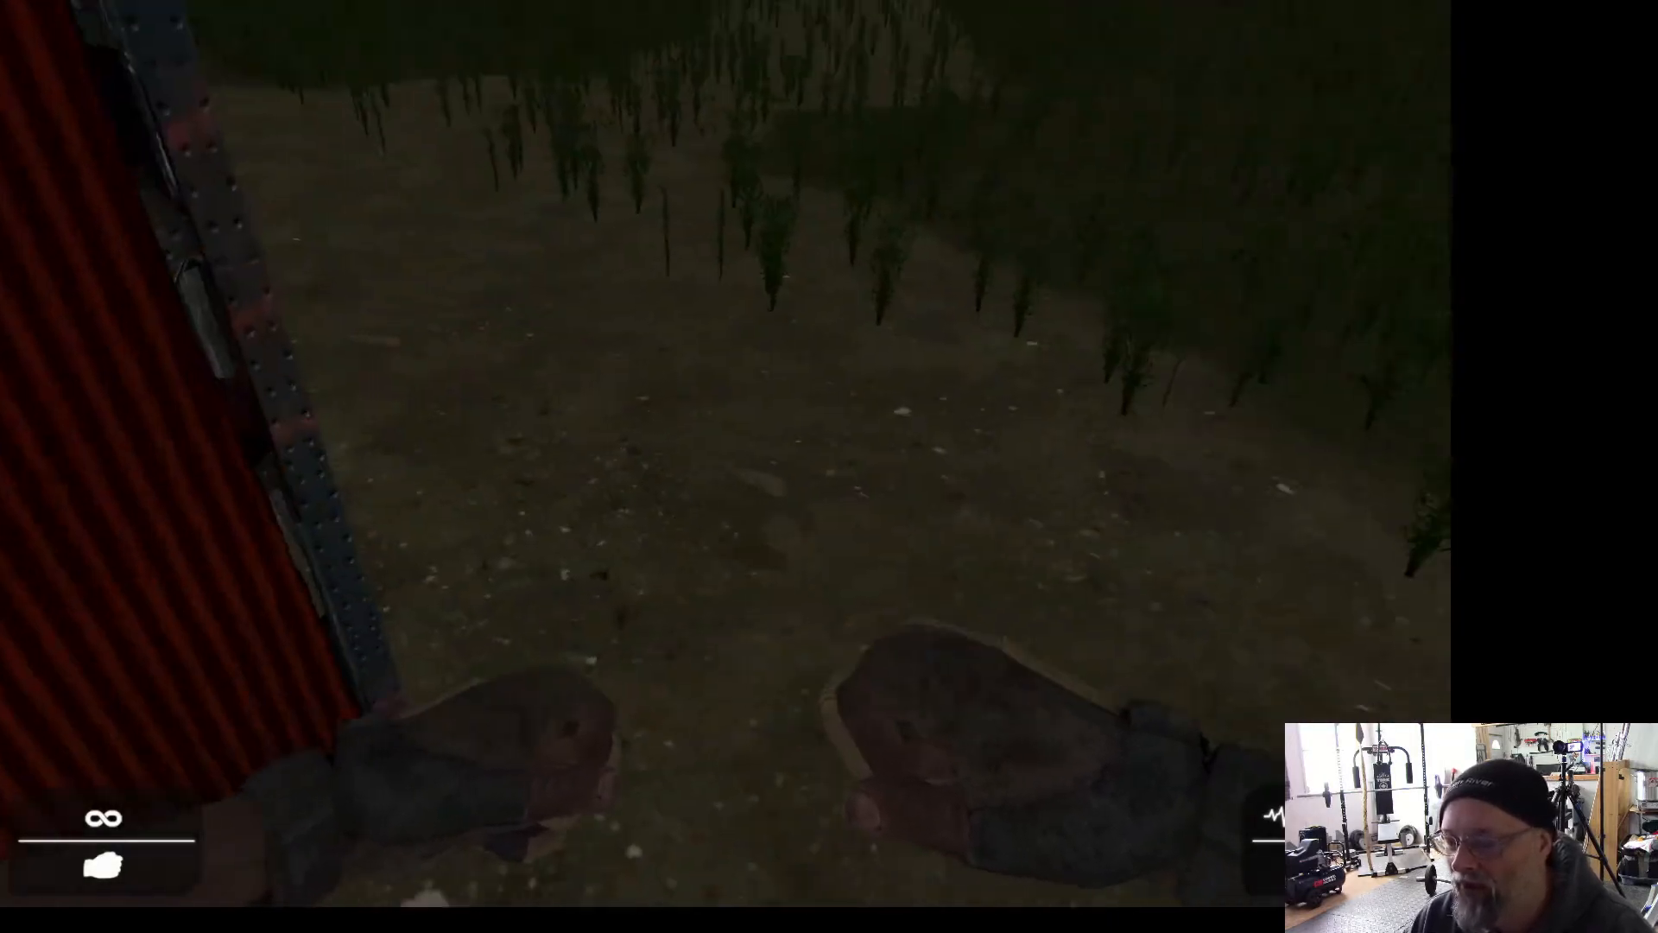
Walk from the hanger up the painted soil track past the windmill to the tank, and end the test play.
{"action": "key", "text": "w"}
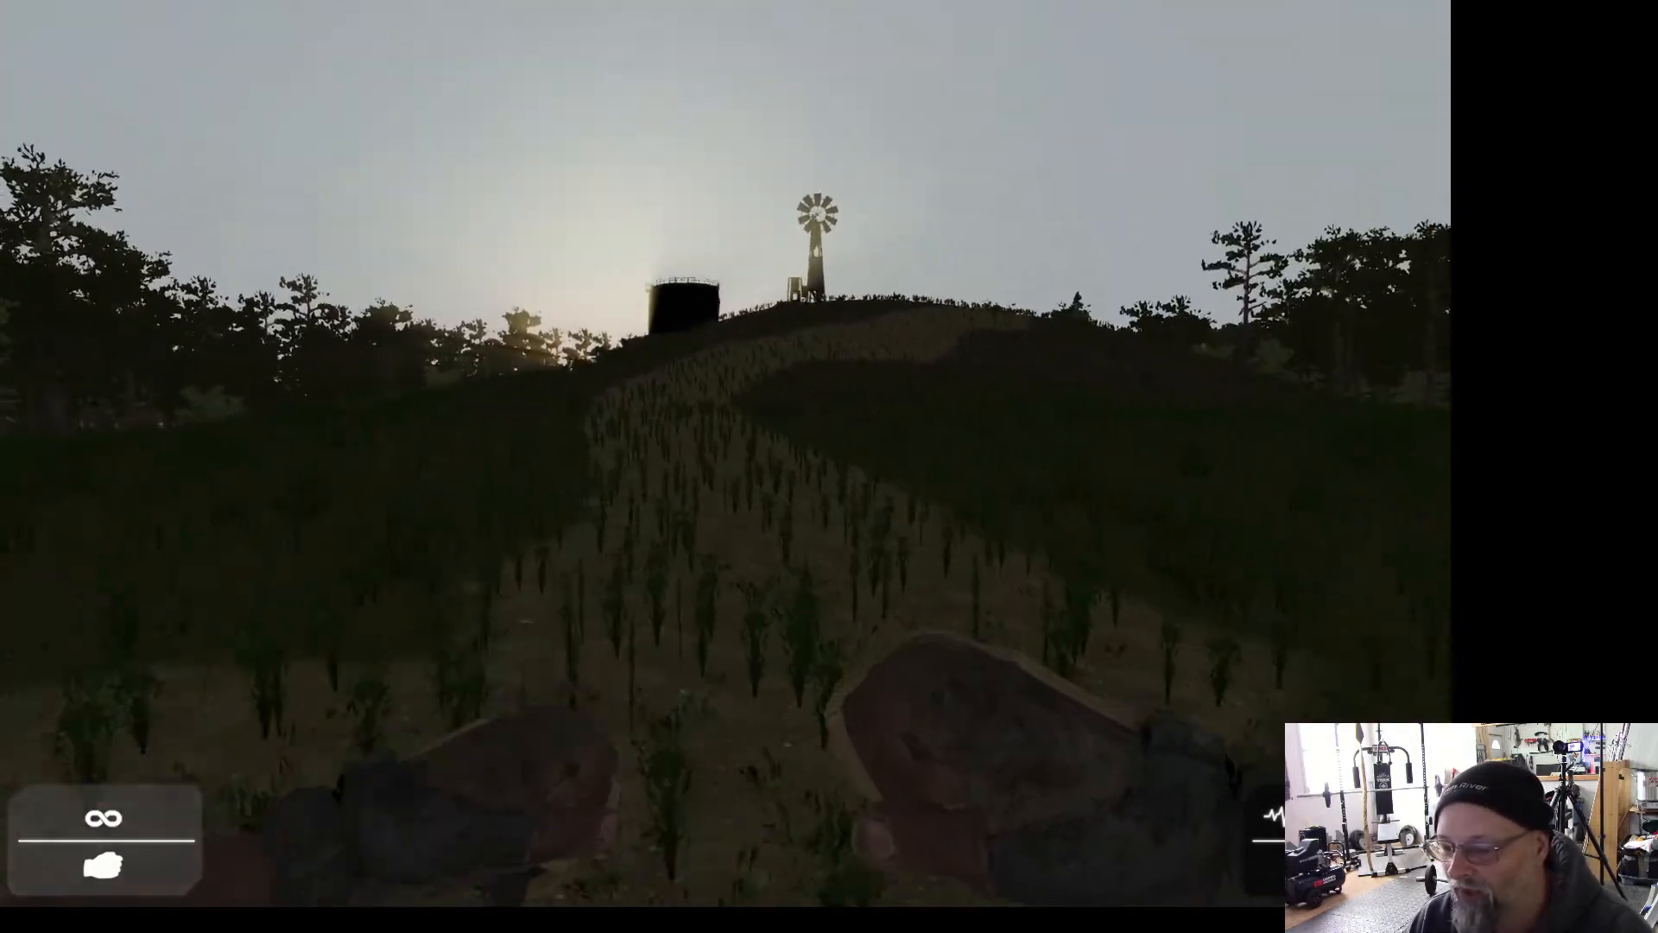
{"action": "key", "text": "w"}
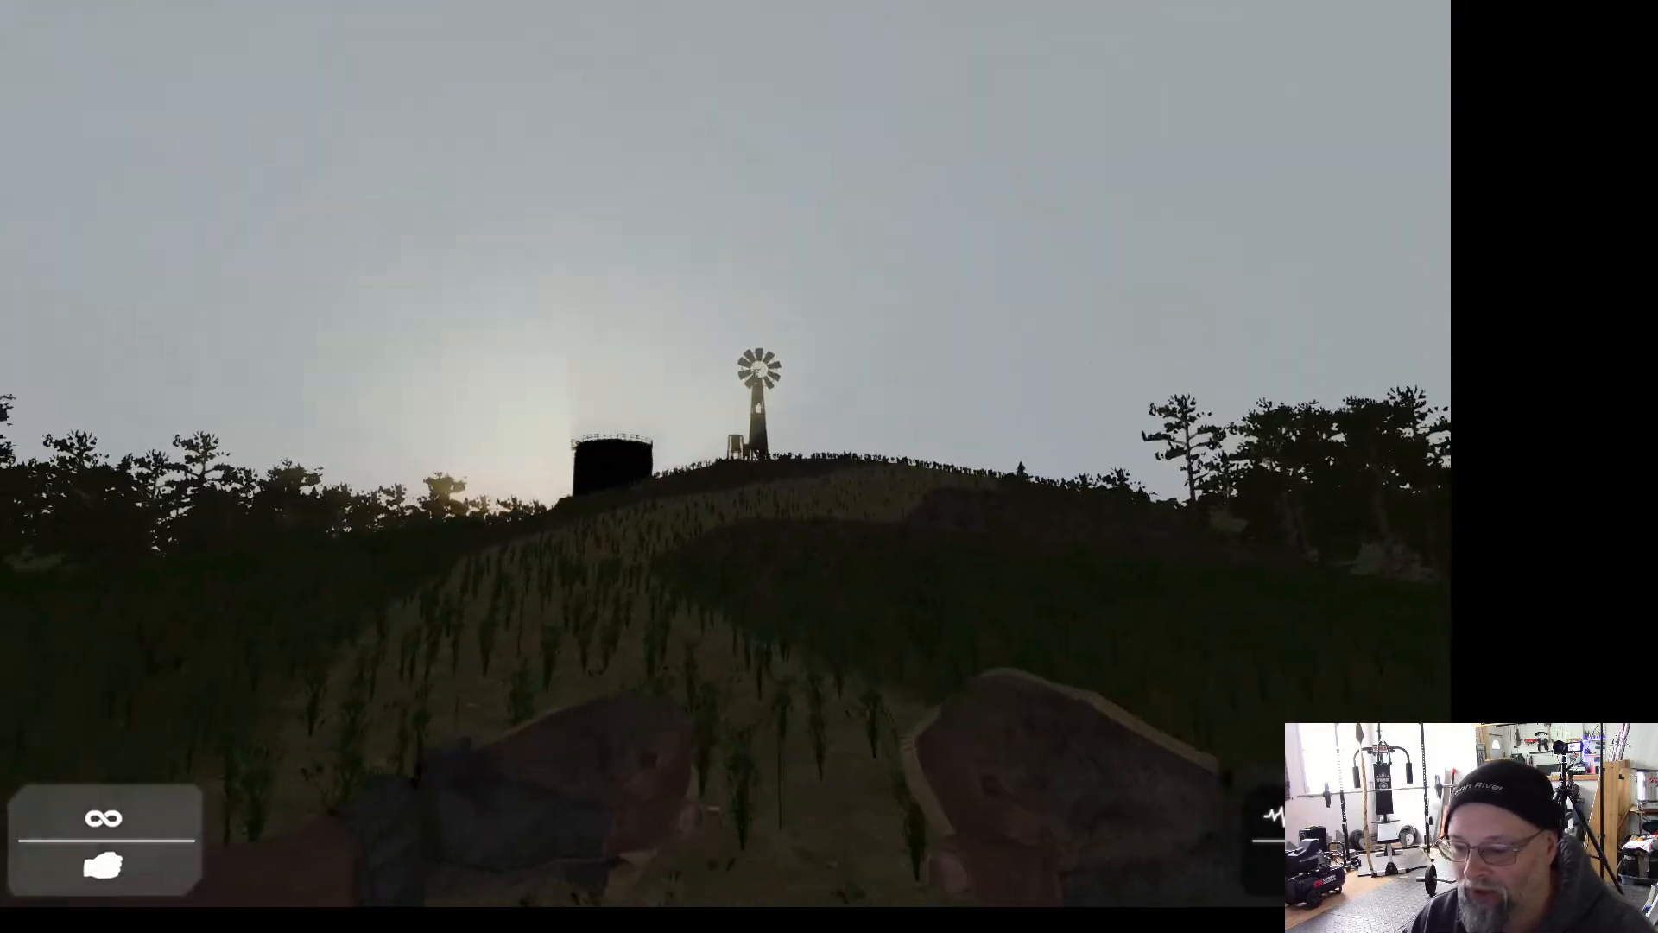
{"action": "key", "text": "w"}
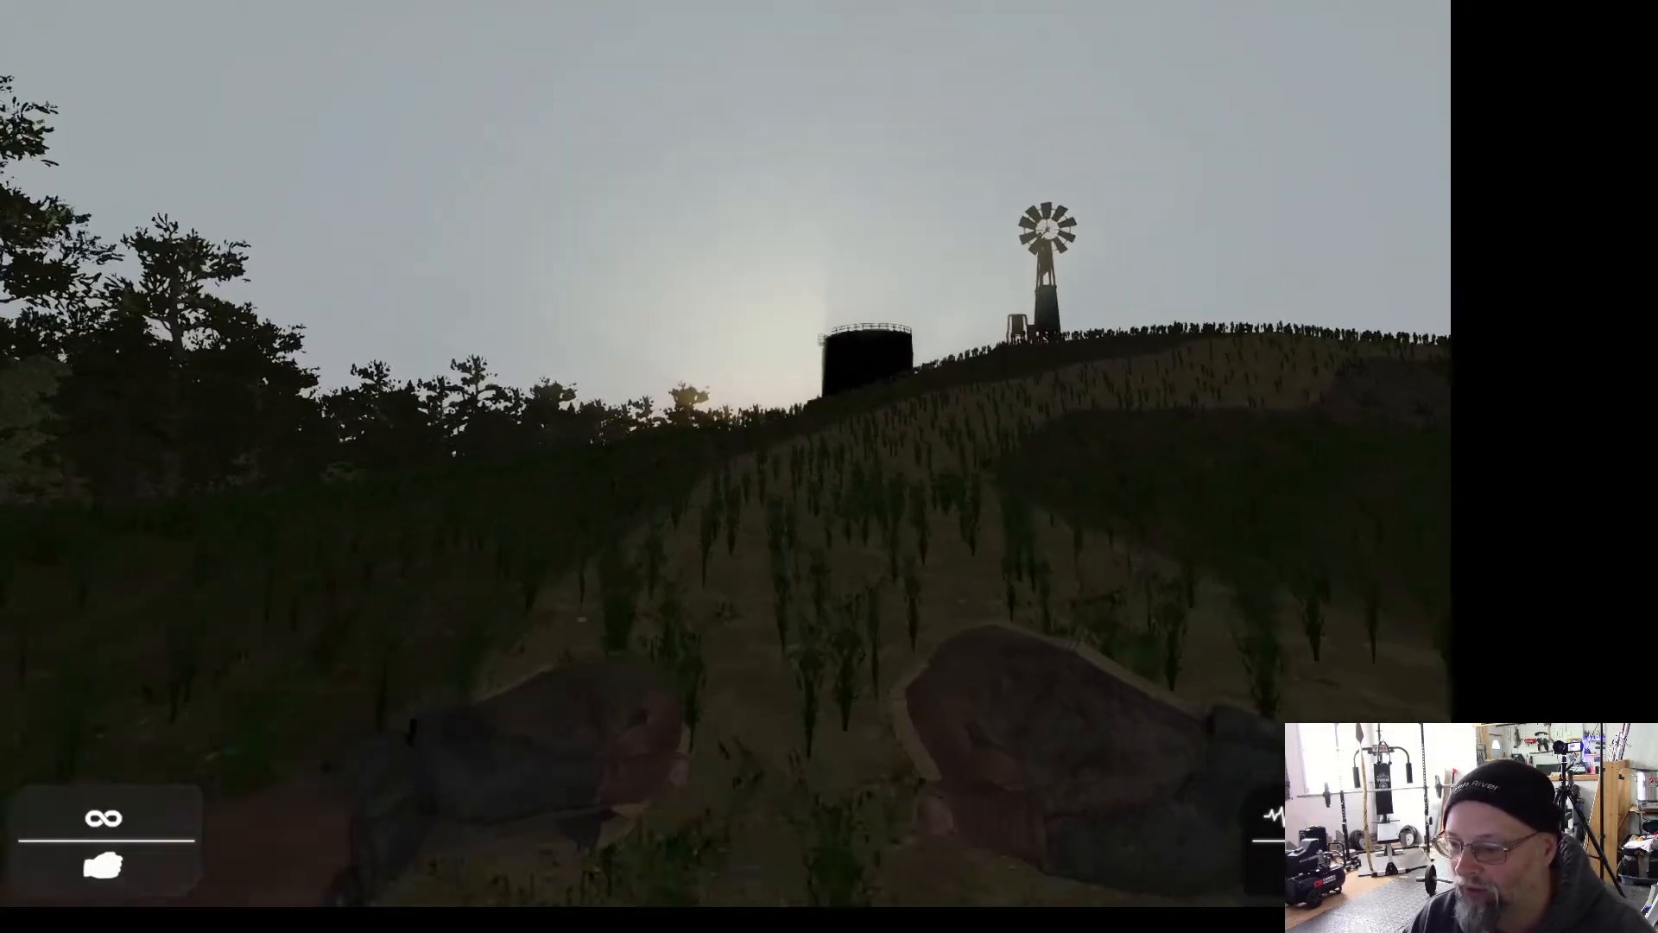
{"action": "key", "text": "w"}
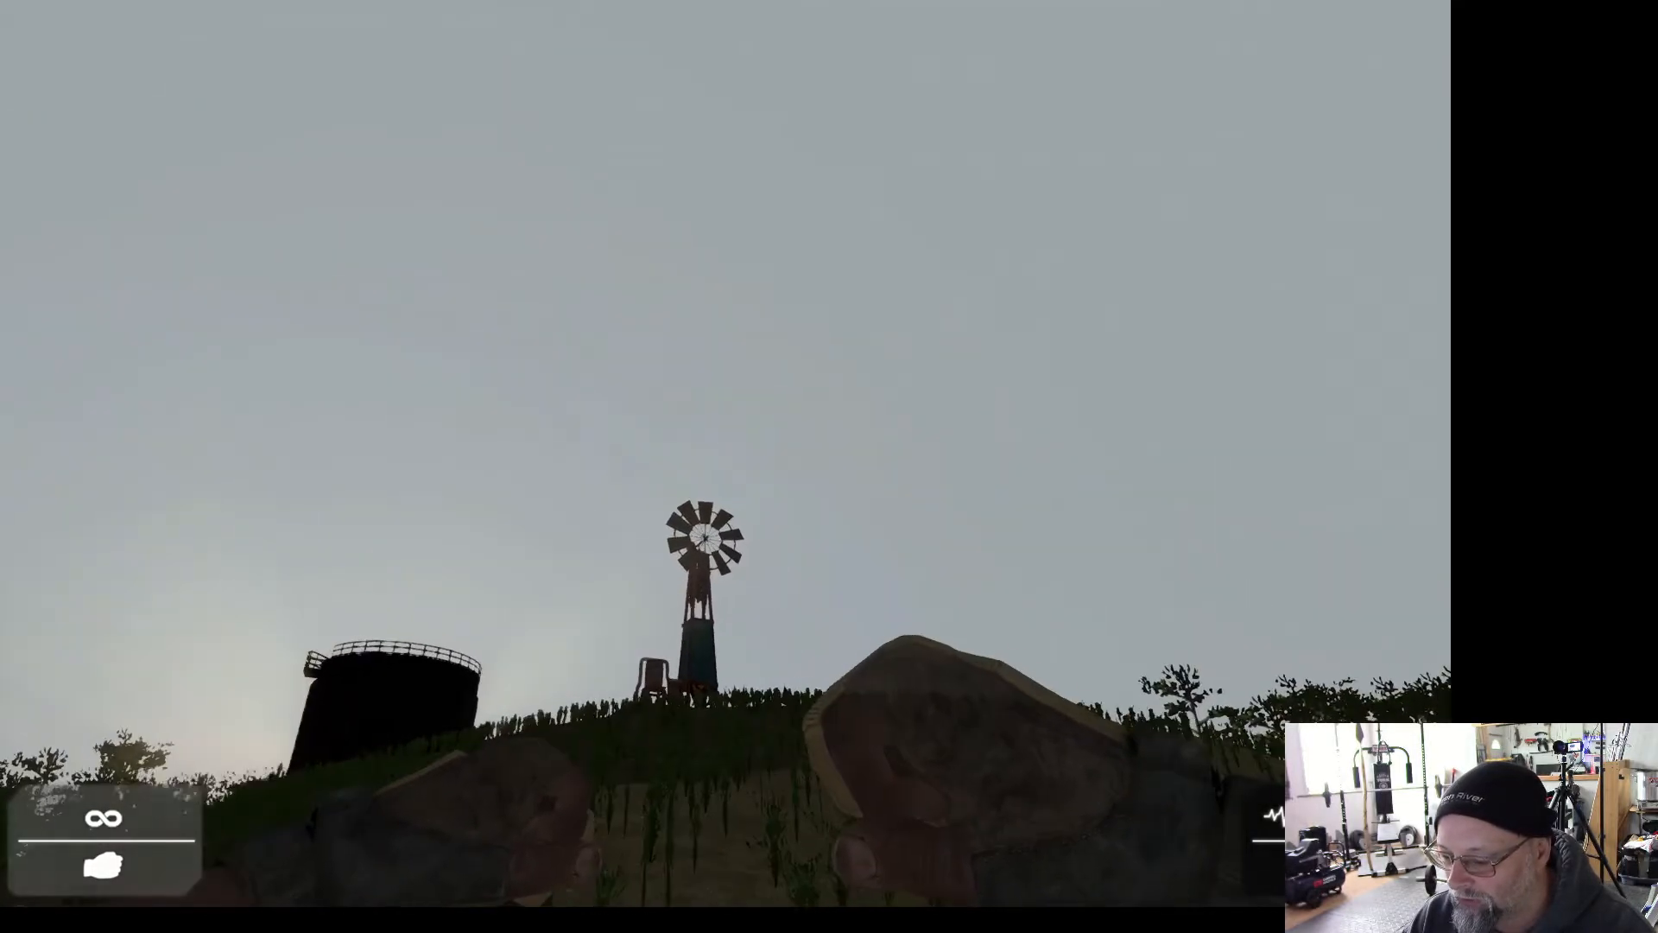
{"action": "key", "text": "w"}
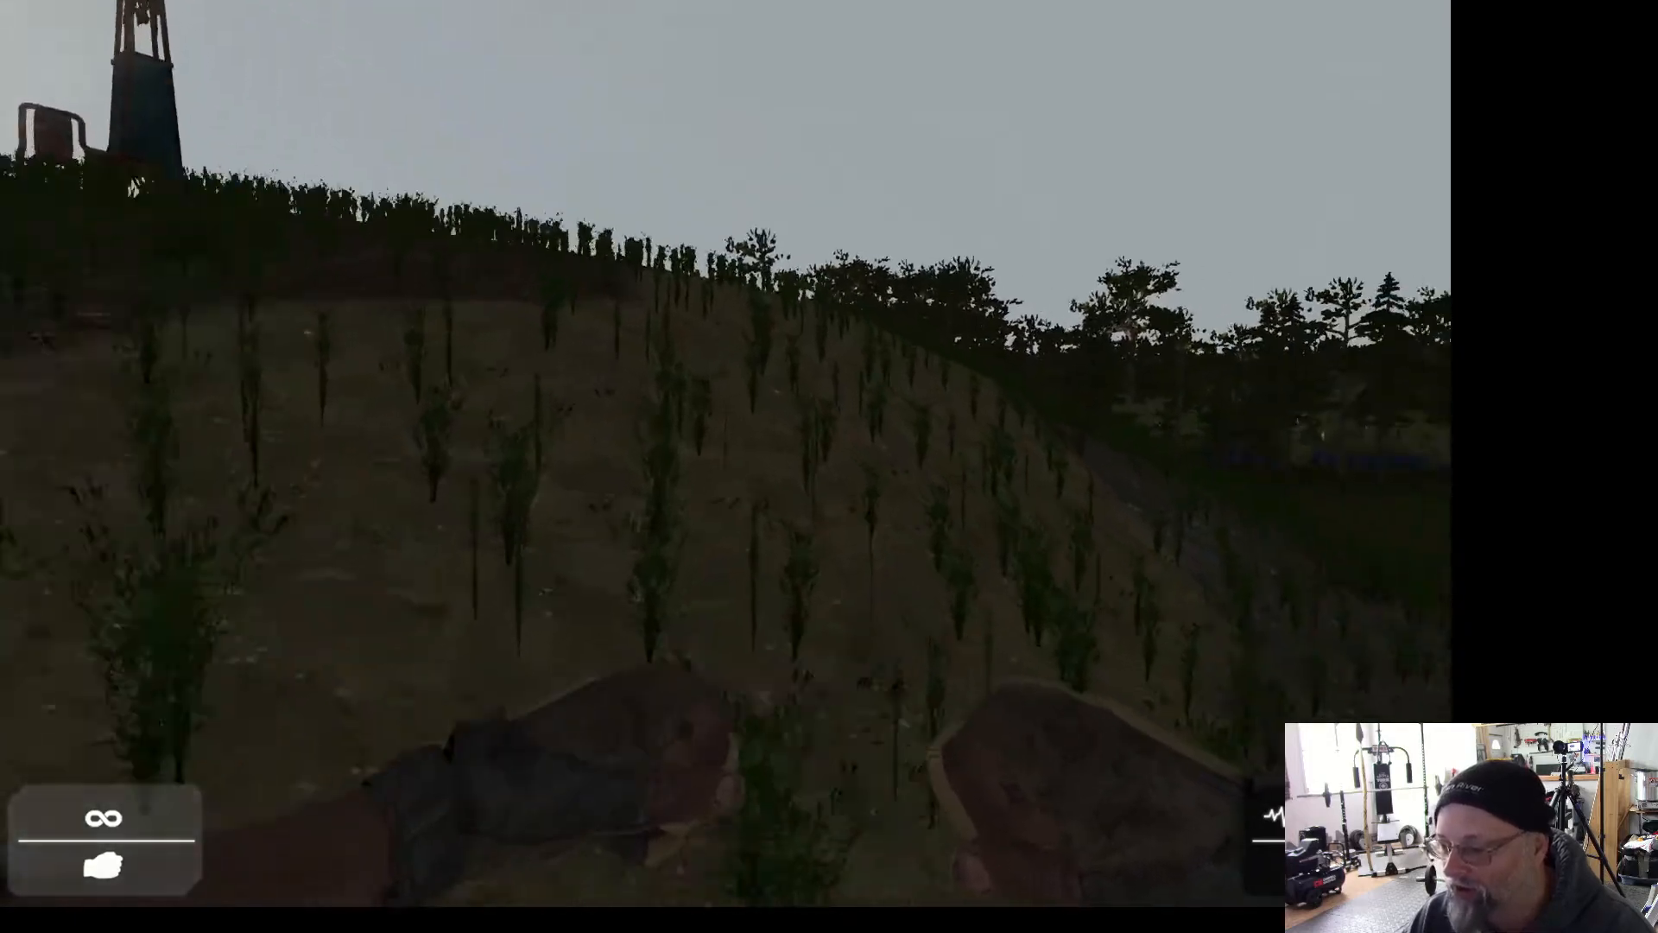
{"action": "key", "text": "w"}
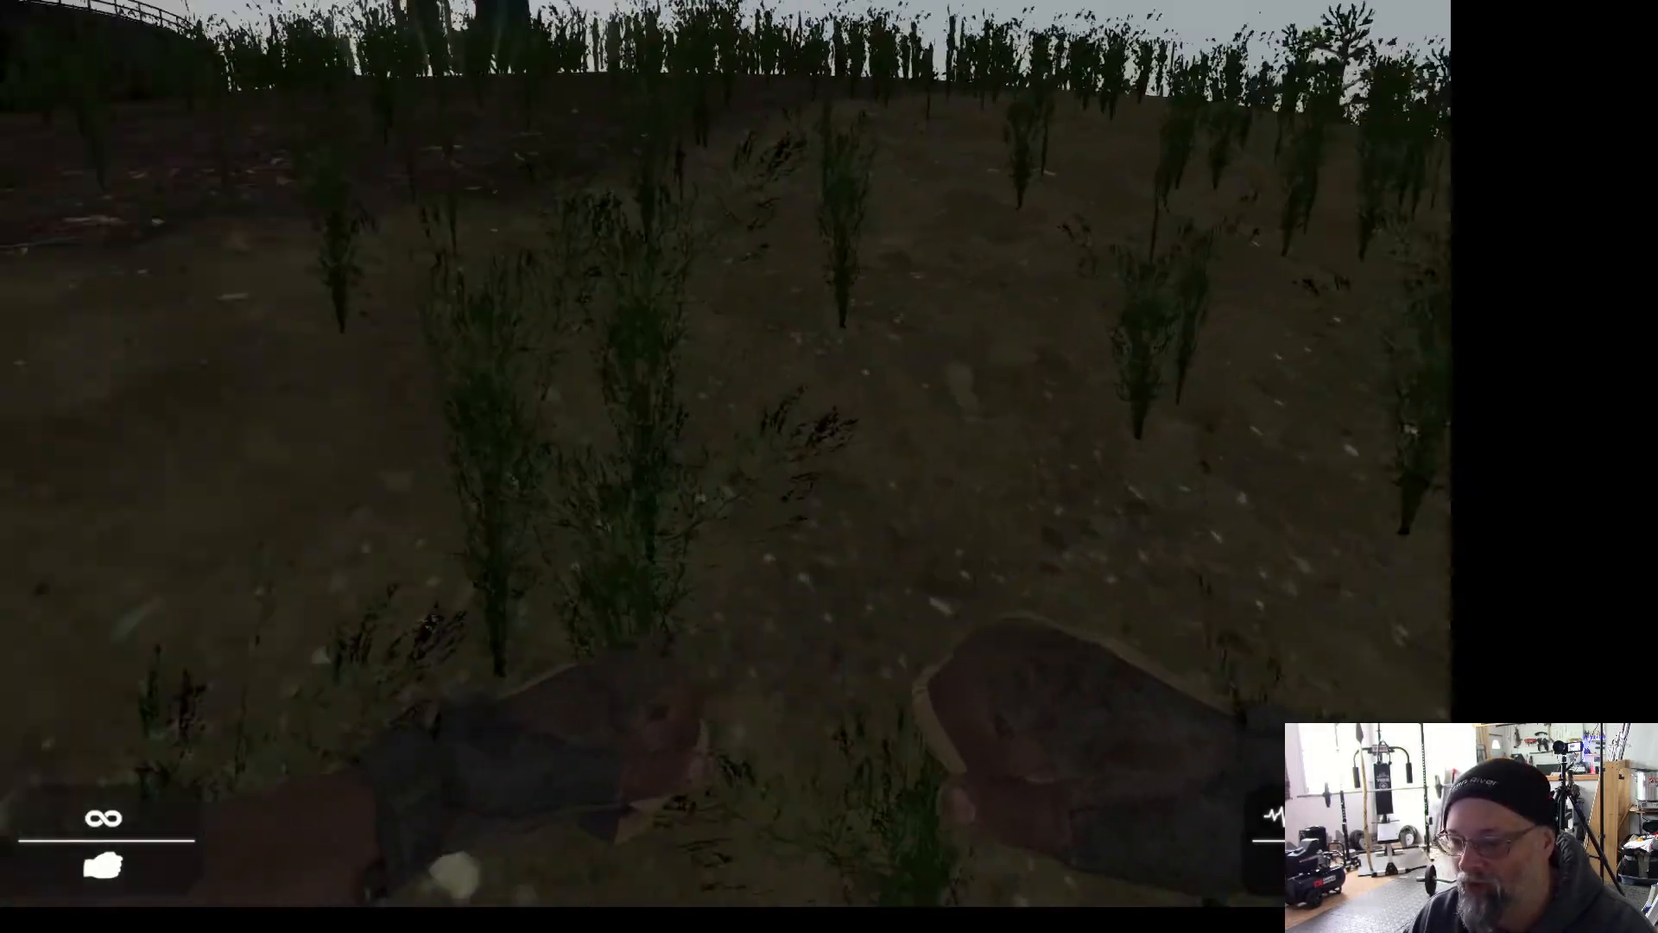
{"action": "key", "text": "w"}
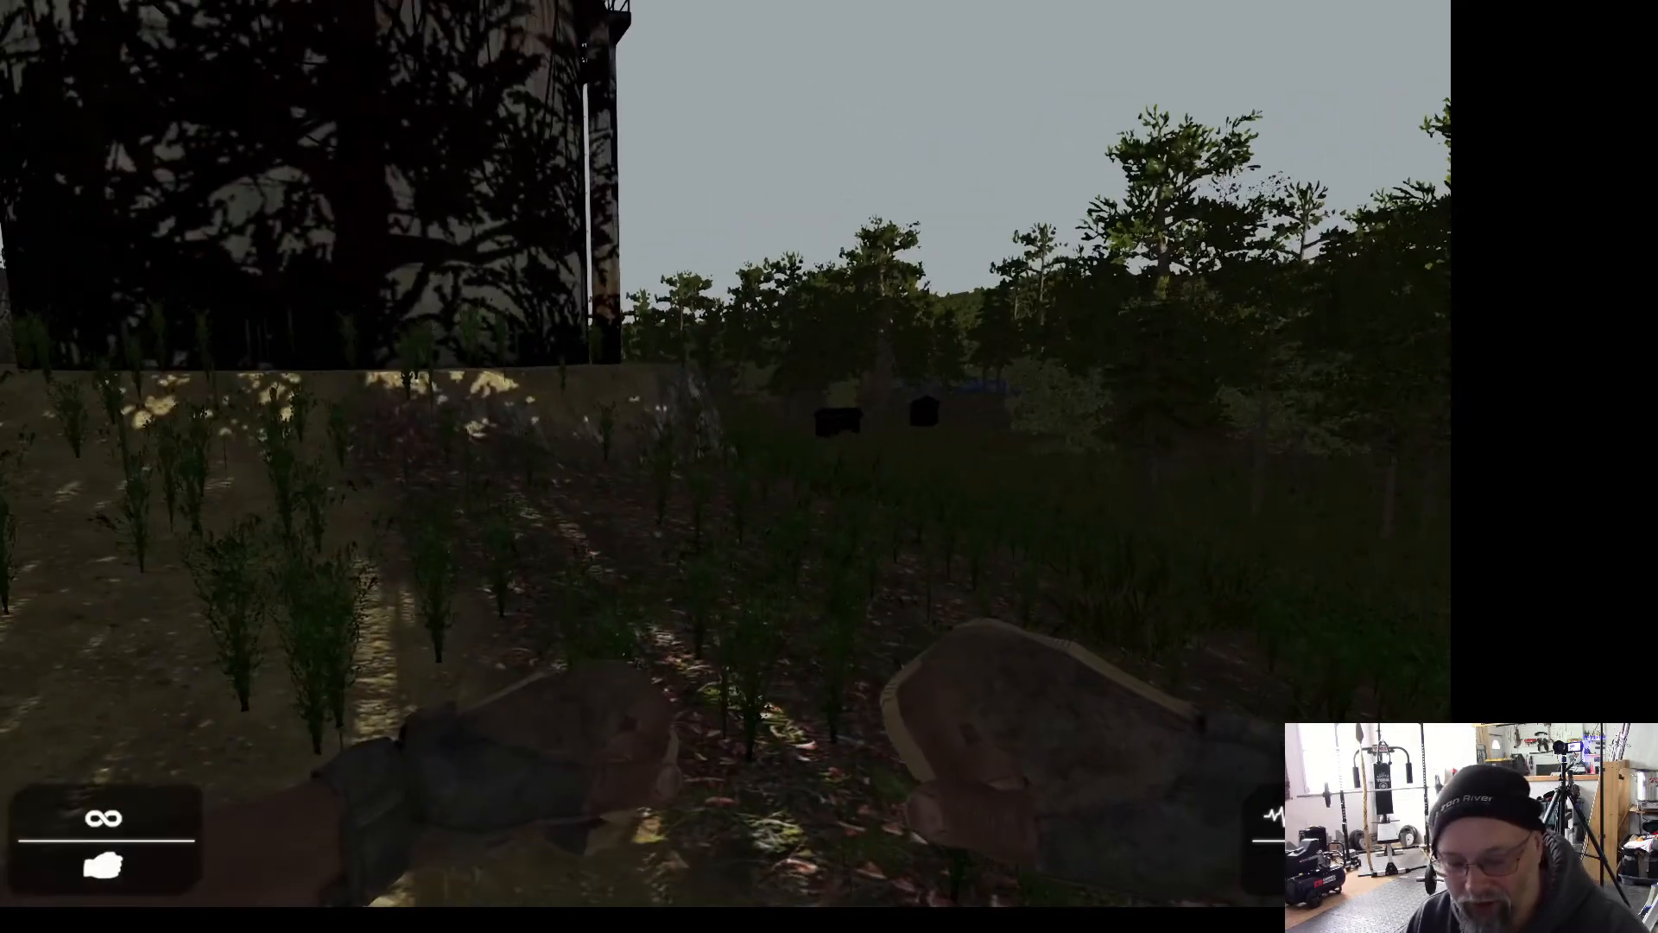
{"action": "key", "text": "Escape"}
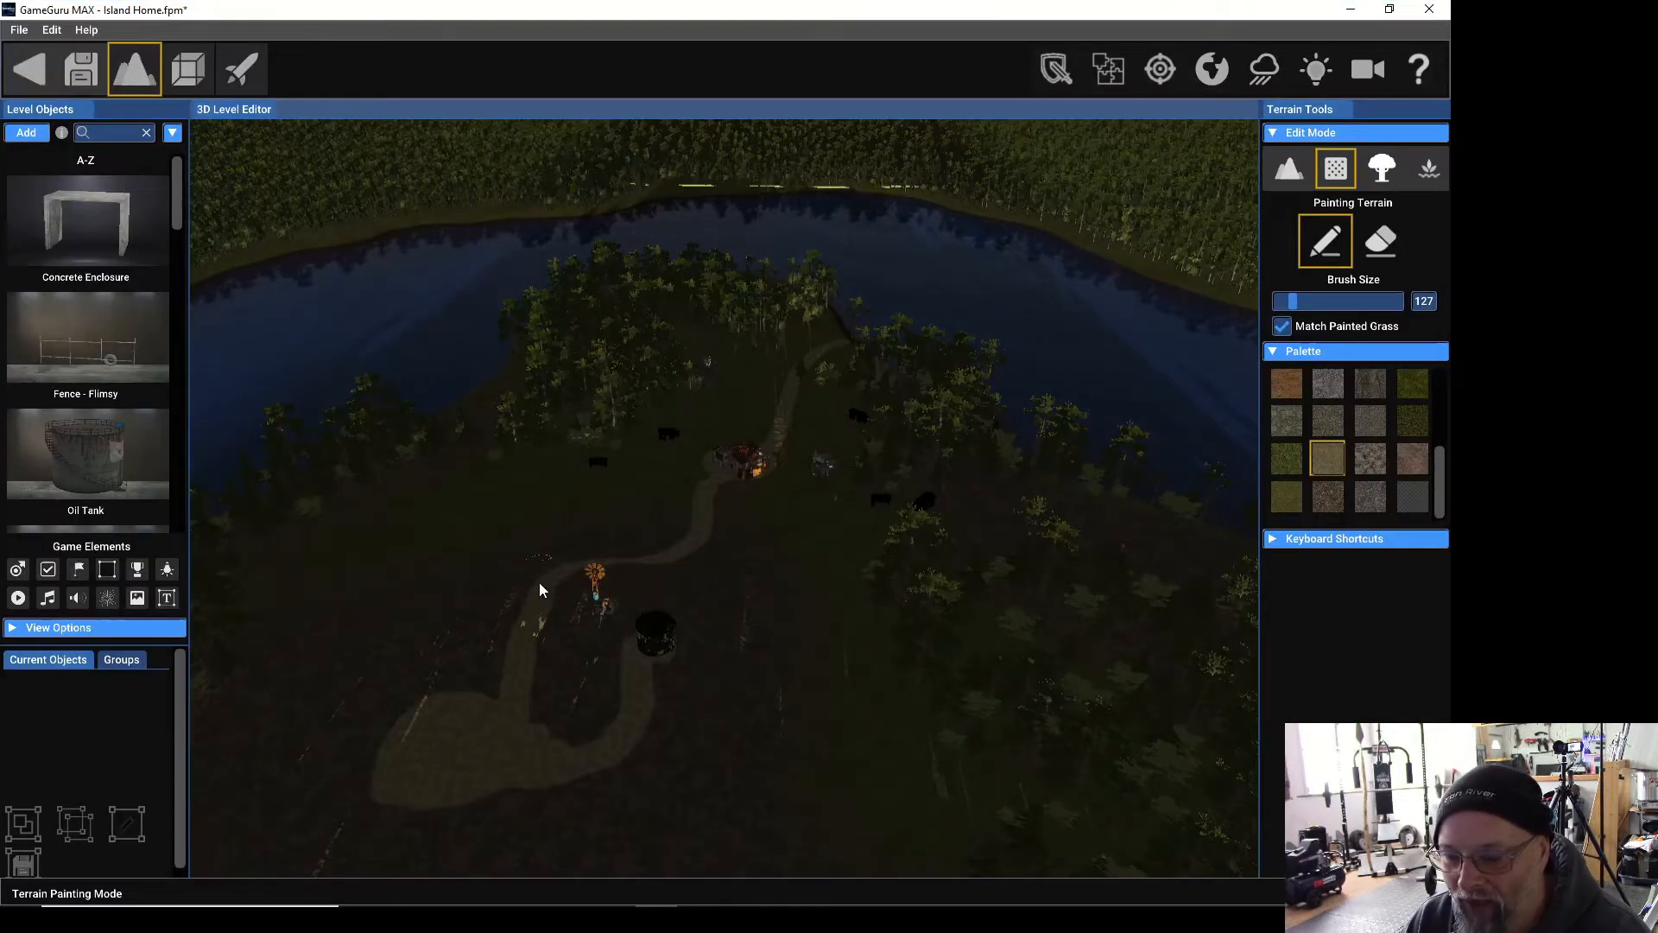
Paint Forest Ground over the soil track that curves past the windmill, separating the hanger path from the wide patch.
{"action": "left_click", "coordinate": [1286, 496]}
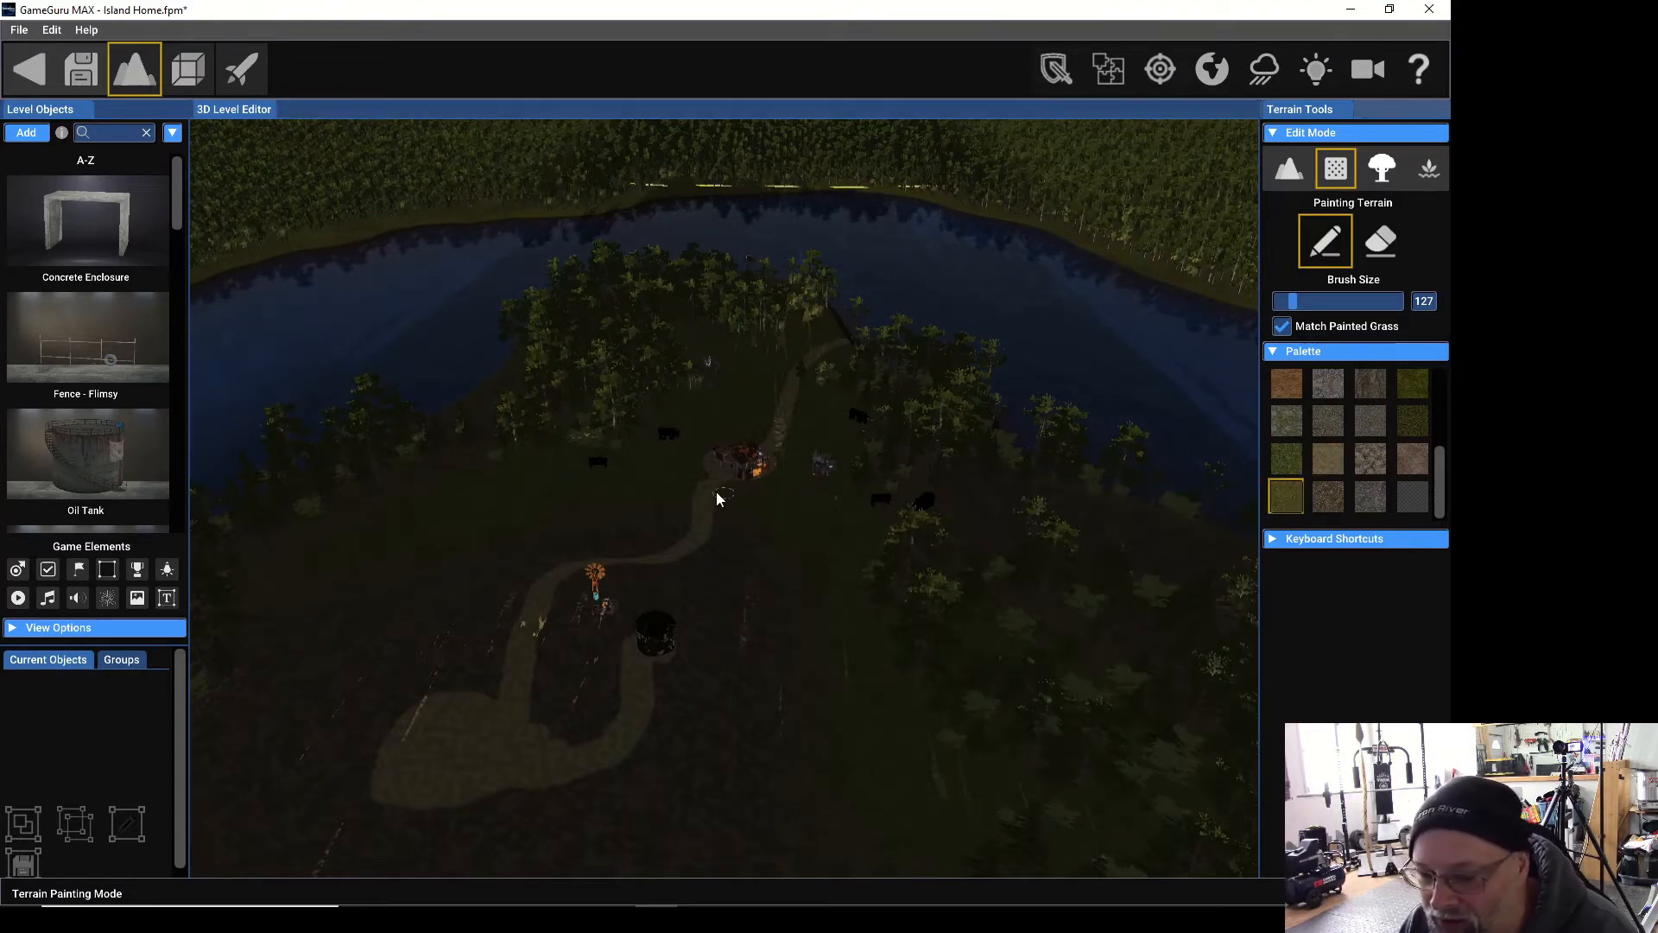
{"action": "scroll", "coordinate": [437, 658], "scroll_direction": "up", "scroll_amount": 5}
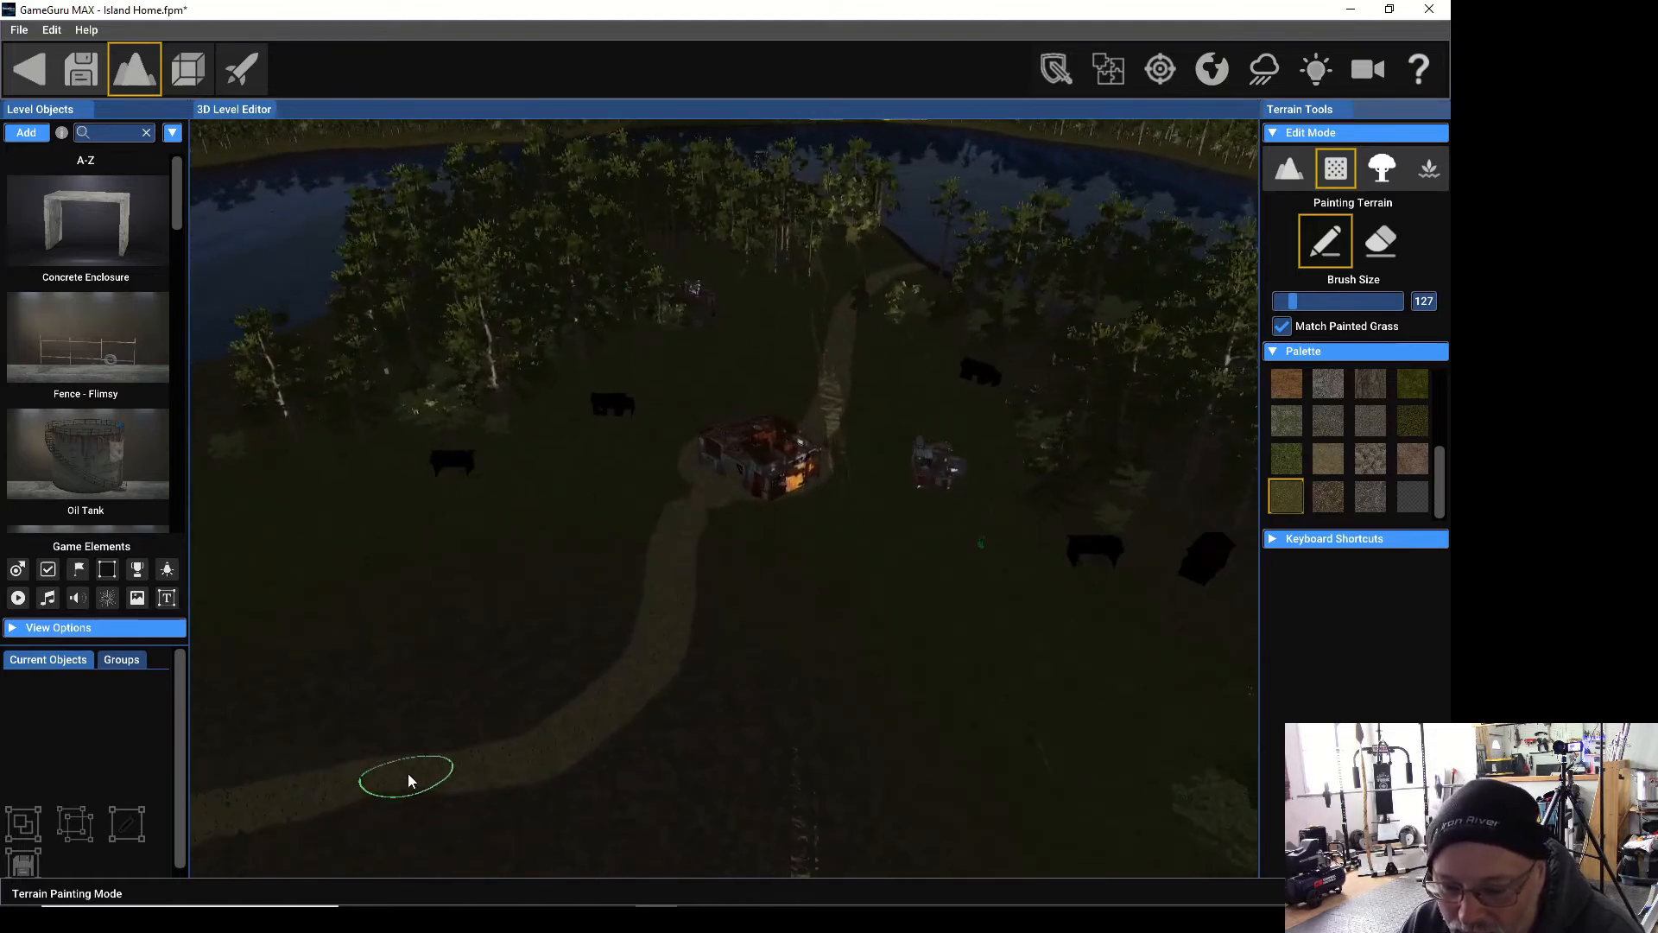
{"action": "left_click", "coordinate": [1335, 501]}
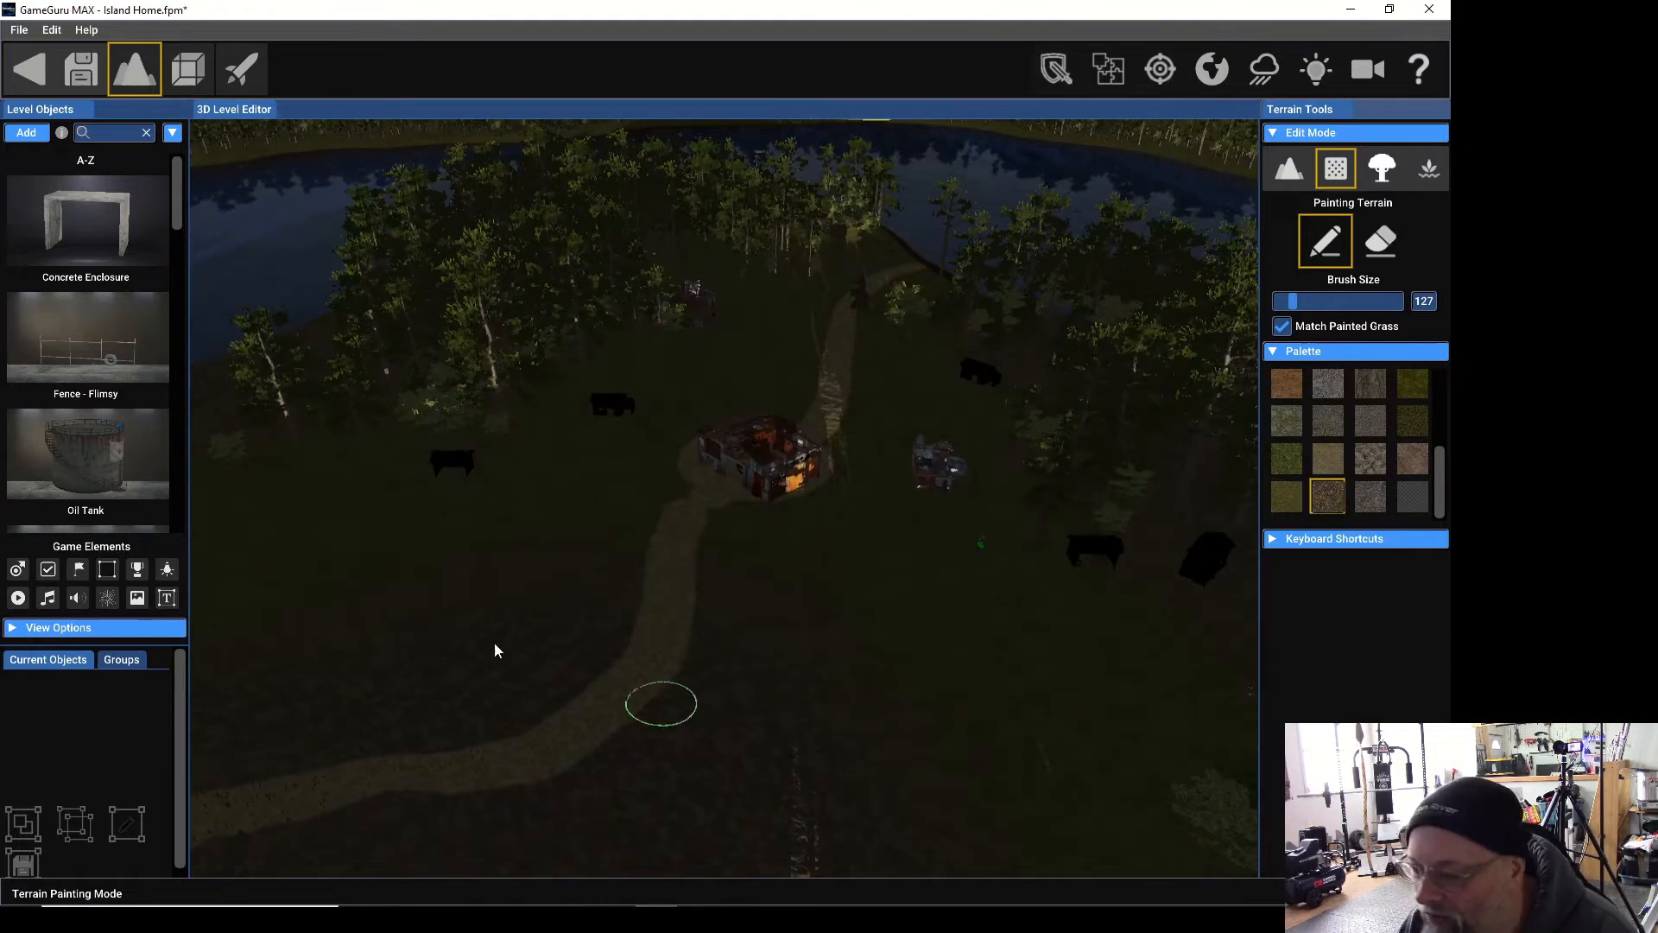
{"action": "mouse_move", "coordinate": [489, 771]}
{"action": "left_mouse_down"}
{"action": "mouse_move", "coordinate": [522, 789]}
{"action": "mouse_move", "coordinate": [581, 759]}
{"action": "mouse_move", "coordinate": [382, 769]}
{"action": "mouse_move", "coordinate": [308, 796]}
{"action": "left_mouse_up"}
{"action": "mouse_move", "coordinate": [492, 862]}
{"action": "right_mouse_down"}
{"action": "mouse_move", "coordinate": [458, 838]}
{"action": "mouse_move", "coordinate": [432, 855]}
{"action": "mouse_move", "coordinate": [472, 859]}
{"action": "right_mouse_up"}
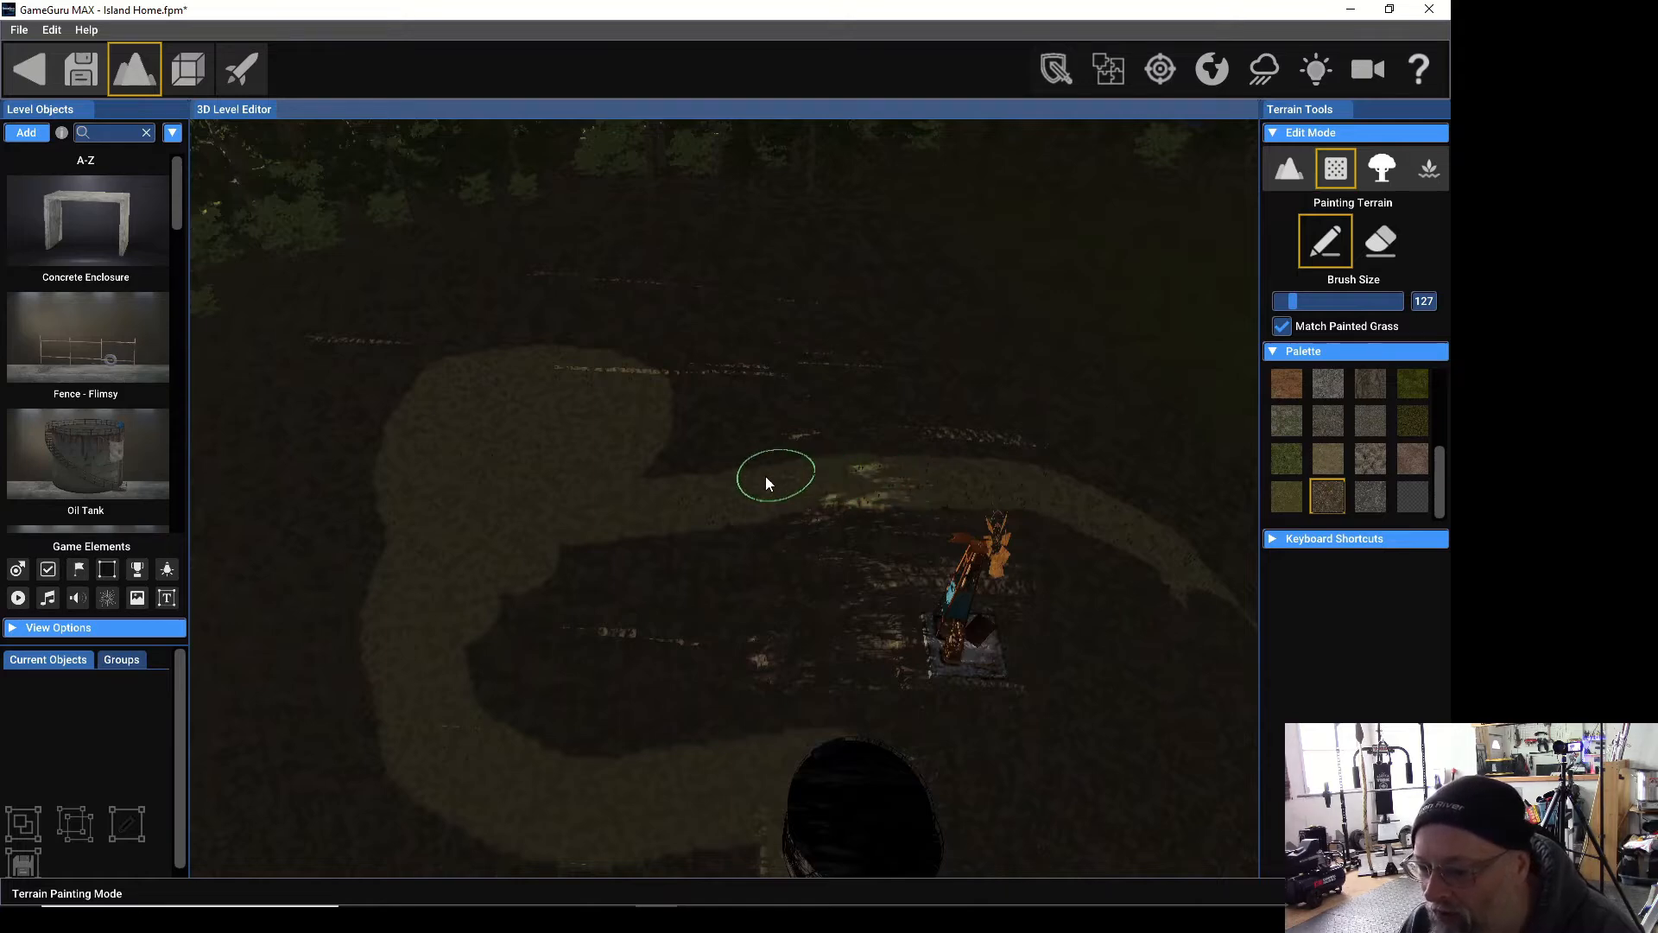
{"action": "mouse_move", "coordinate": [766, 475]}
{"action": "left_mouse_down"}
{"action": "mouse_move", "coordinate": [659, 507]}
{"action": "mouse_move", "coordinate": [634, 542]}
{"action": "left_mouse_up"}
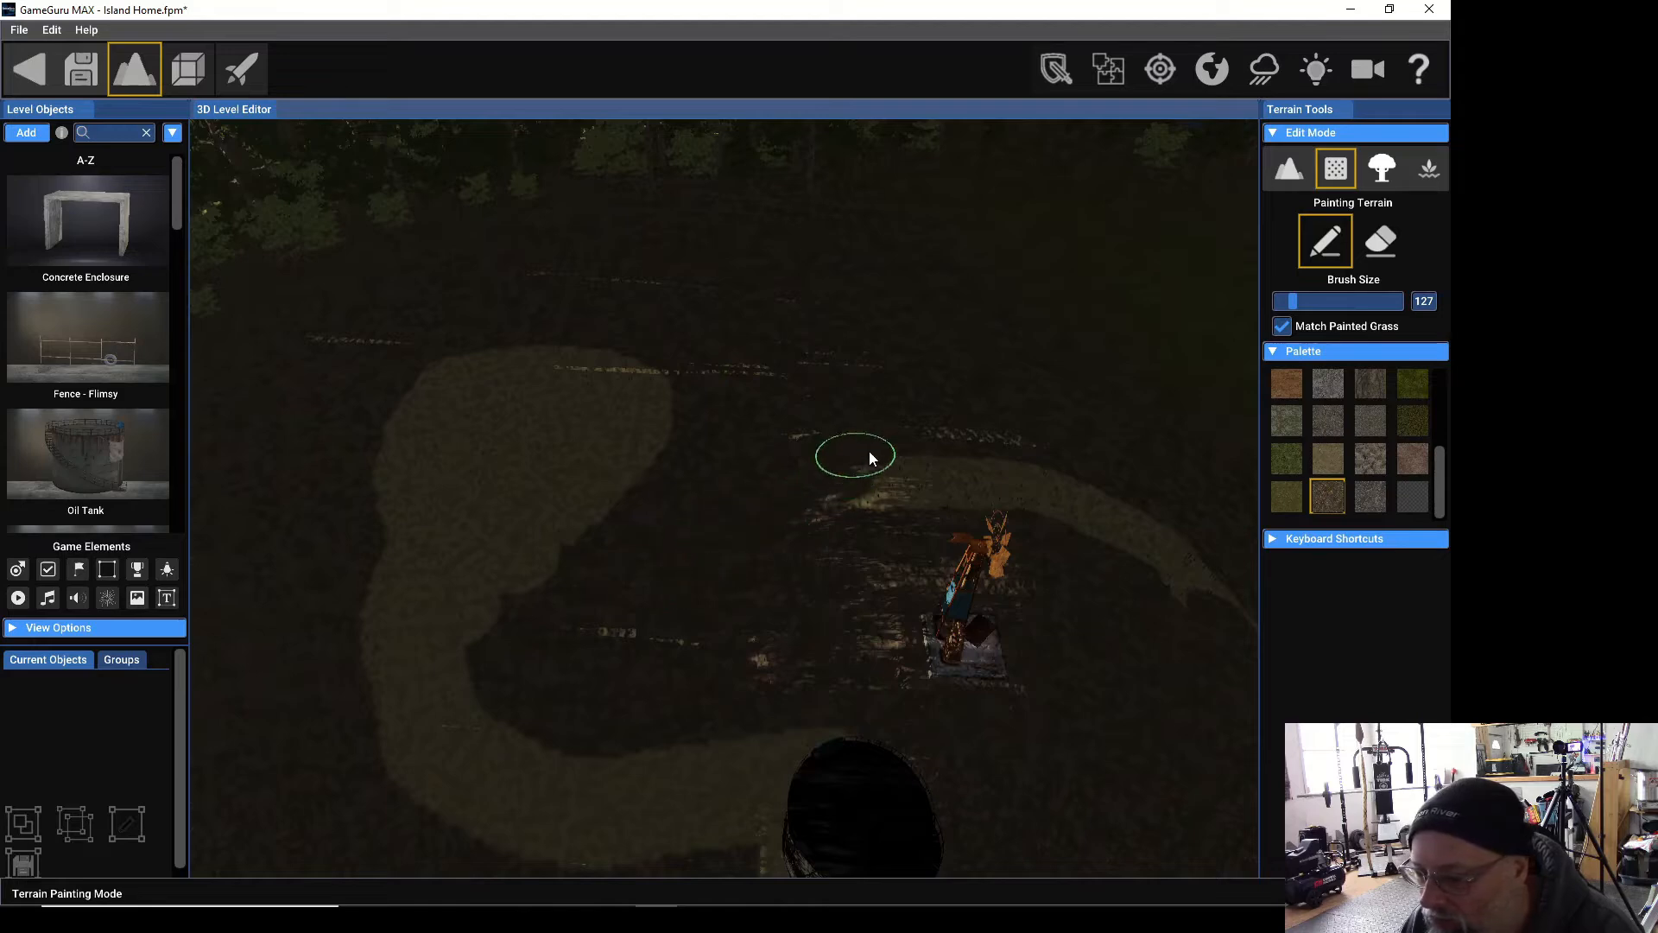
{"action": "mouse_move", "coordinate": [869, 458]}
{"action": "left_mouse_down"}
{"action": "mouse_move", "coordinate": [1137, 507]}
{"action": "mouse_move", "coordinate": [1237, 616]}
{"action": "mouse_move", "coordinate": [1045, 507]}
{"action": "mouse_move", "coordinate": [1178, 537]}
{"action": "mouse_move", "coordinate": [851, 522]}
{"action": "mouse_move", "coordinate": [947, 492]}
{"action": "mouse_move", "coordinate": [1059, 515]}
{"action": "mouse_move", "coordinate": [1191, 634]}
{"action": "left_mouse_up"}
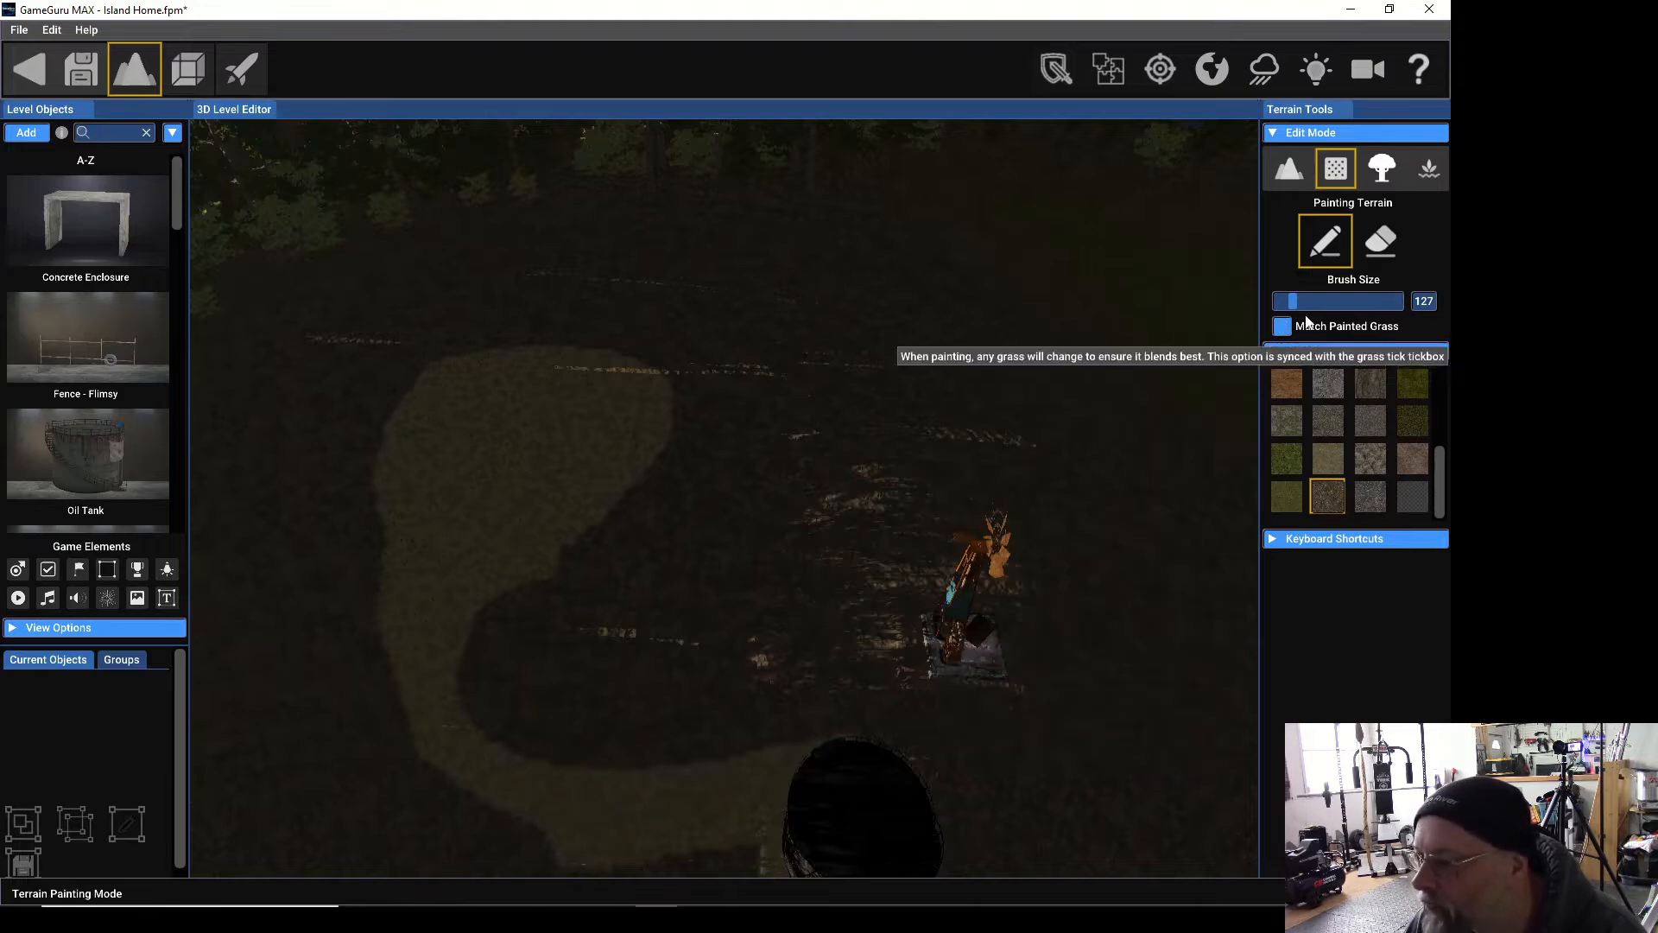
Reduce the terrain paint brush size to 34 for detail work around the hanger.
{"action": "left_click_drag", "start_coordinate": [1295, 304], "coordinate": [1284, 302]}
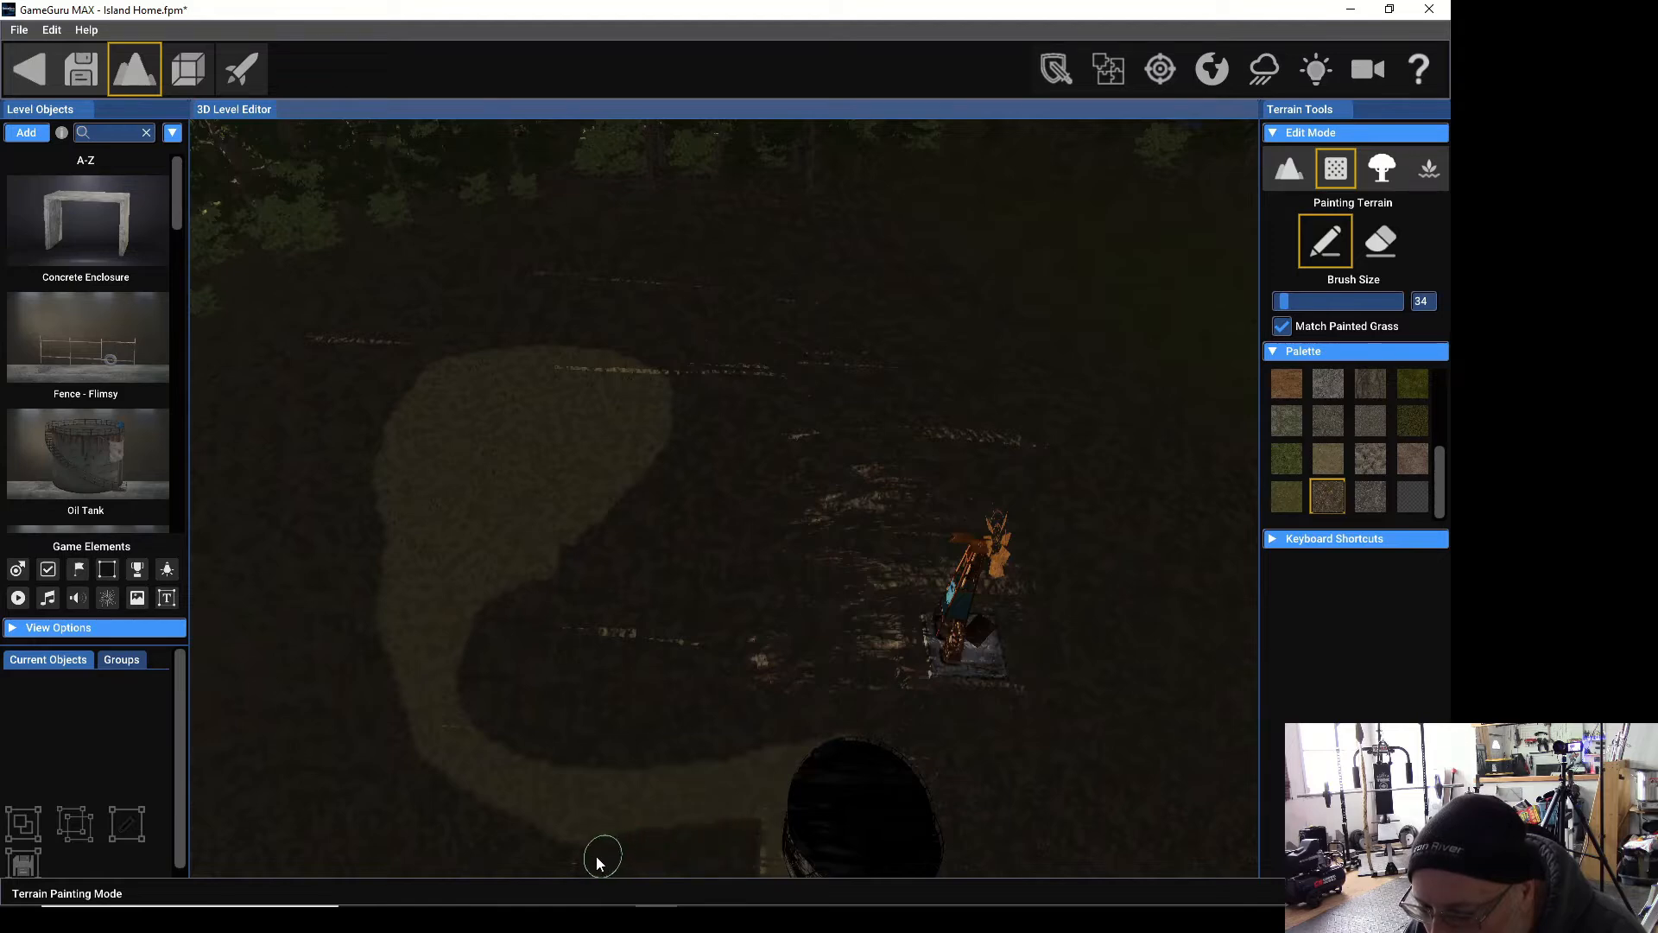
{"action": "scroll", "coordinate": [613, 769], "scroll_direction": "down", "scroll_amount": 2}
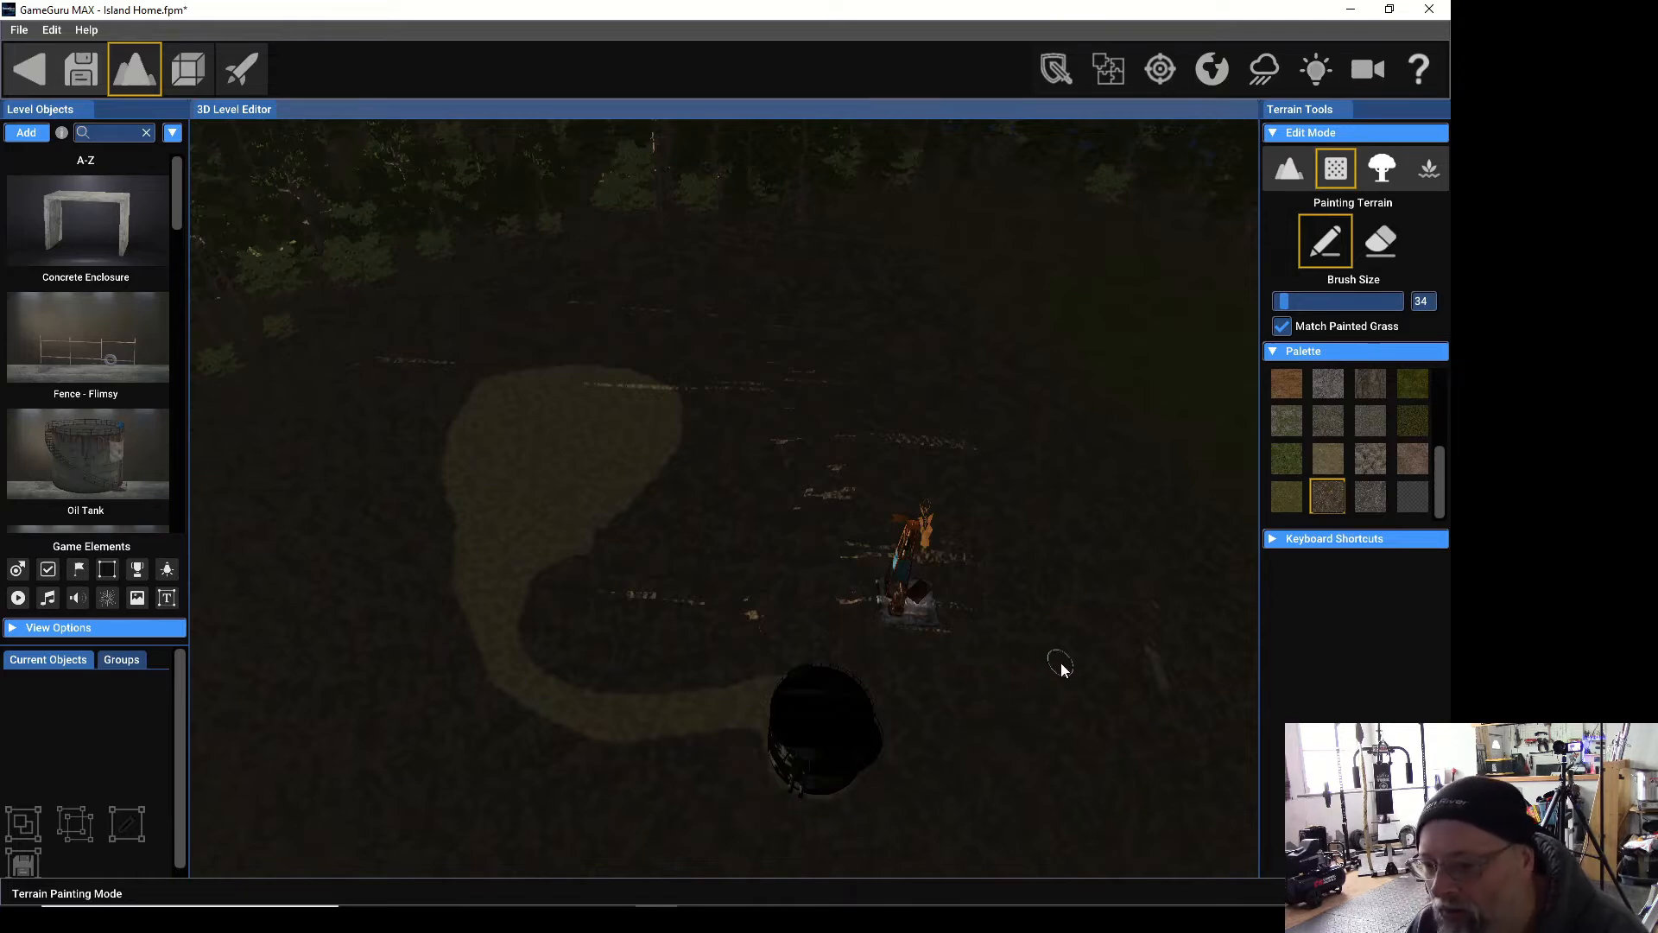
{"action": "right_click_drag", "start_coordinate": [1055, 666], "coordinate": [717, 471]}
{"action": "key", "text": "w"}
{"action": "key", "text": "w"}
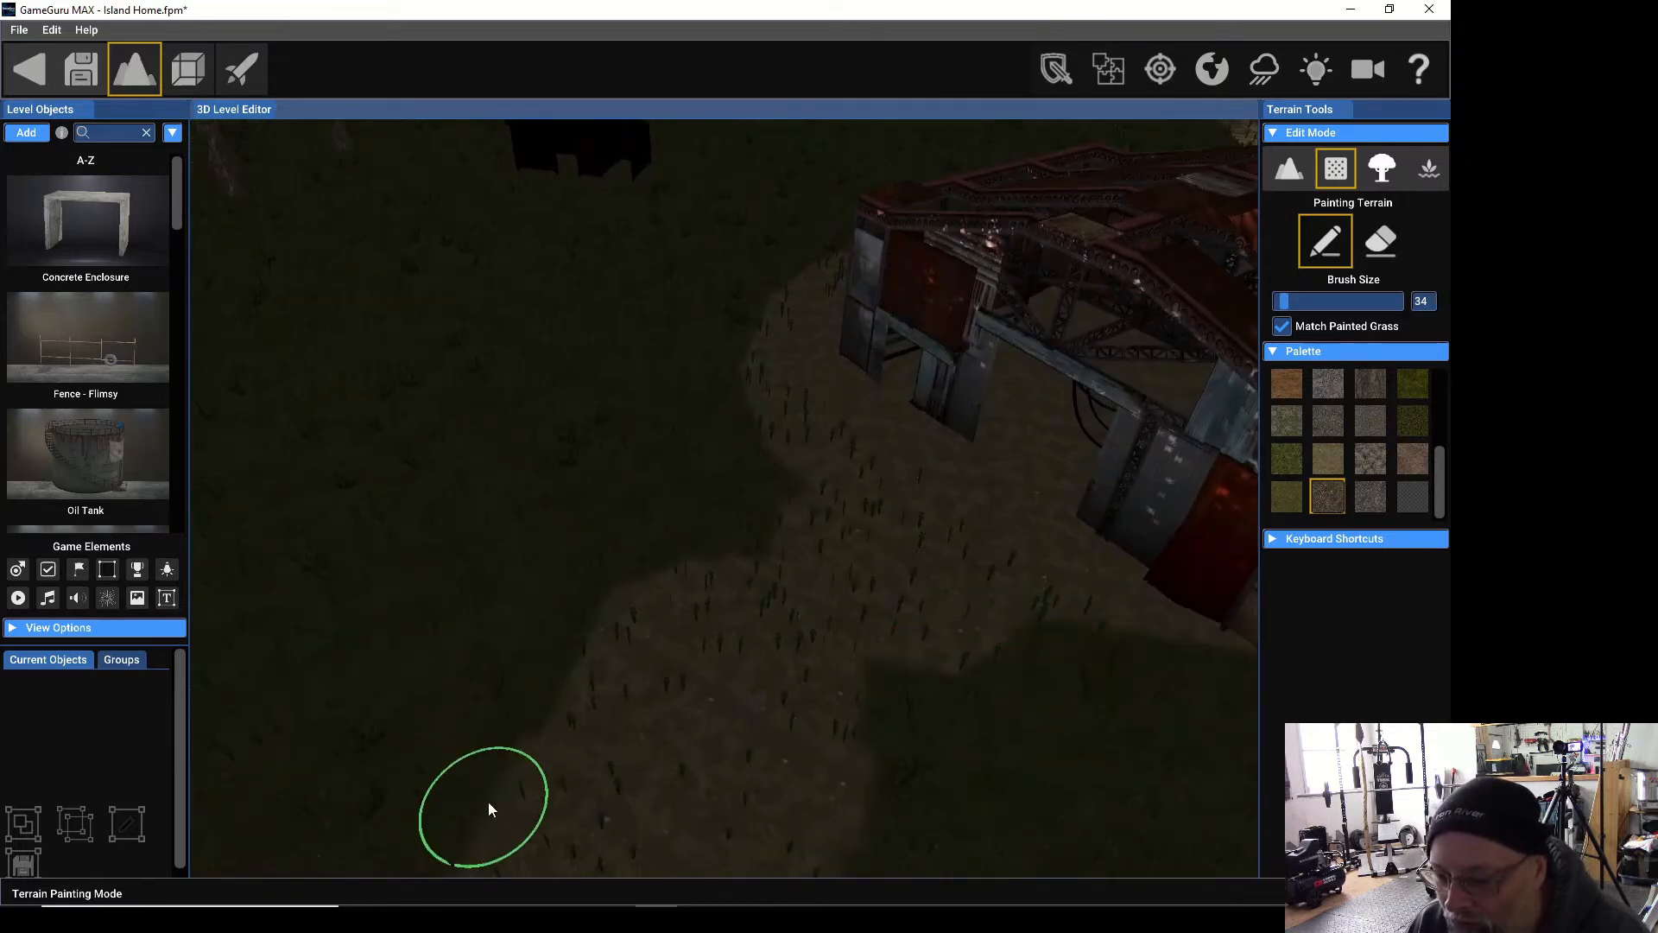
{"action": "left_click_drag", "start_coordinate": [489, 801], "coordinate": [646, 624]}
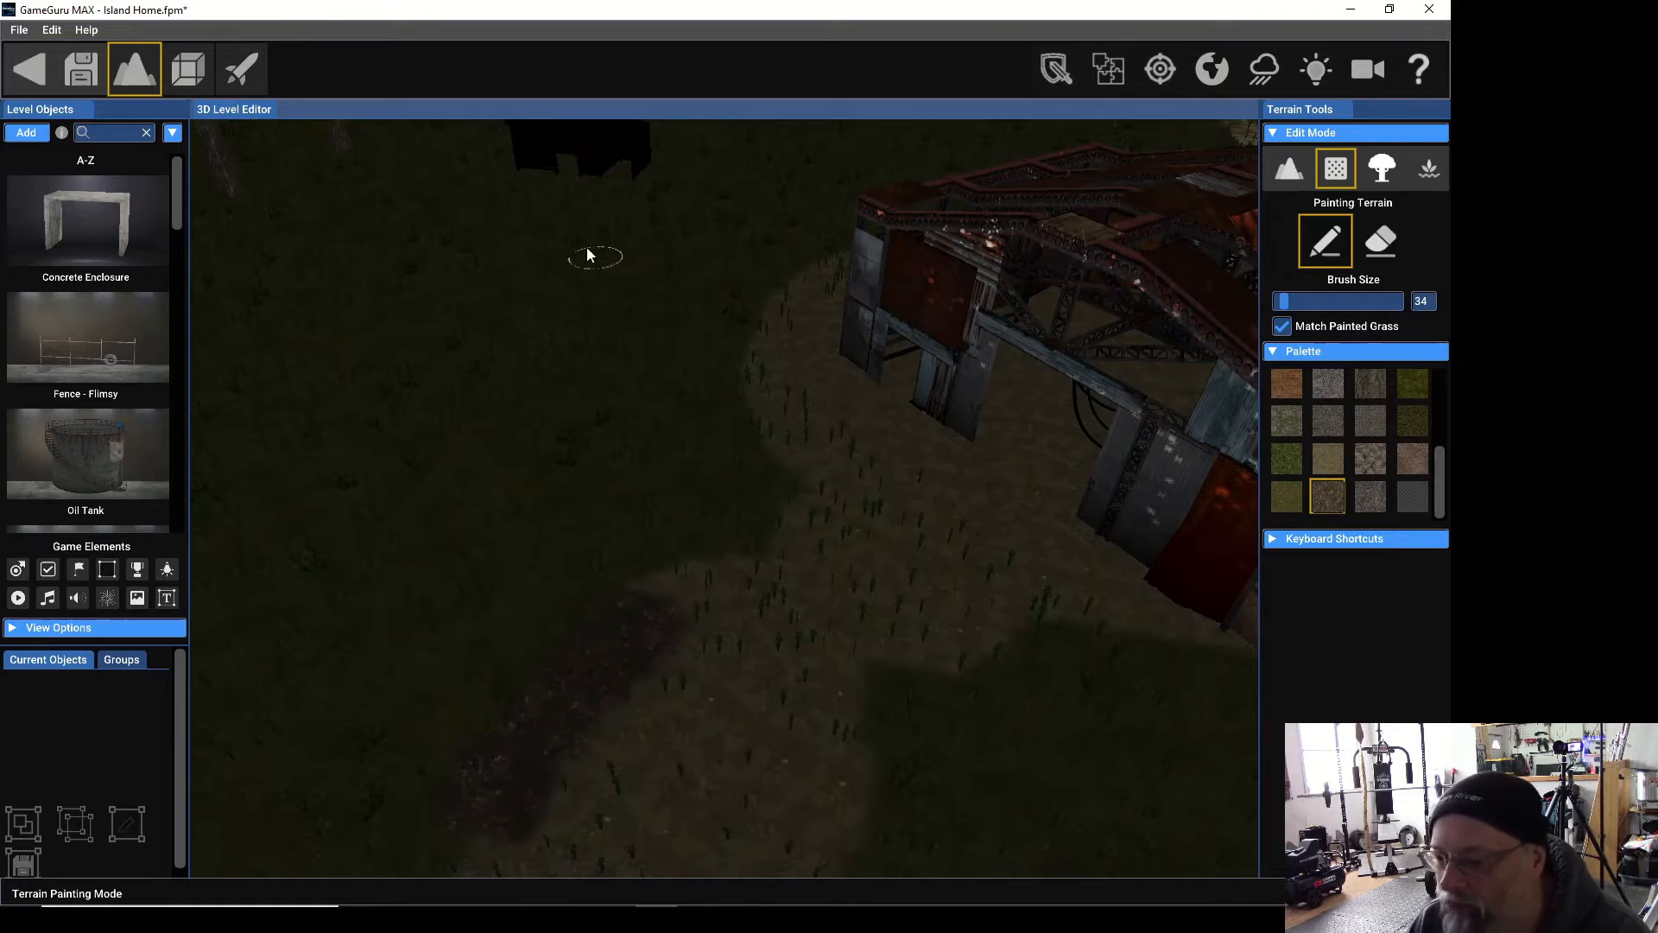
{"action": "left_click", "coordinate": [50, 30]}
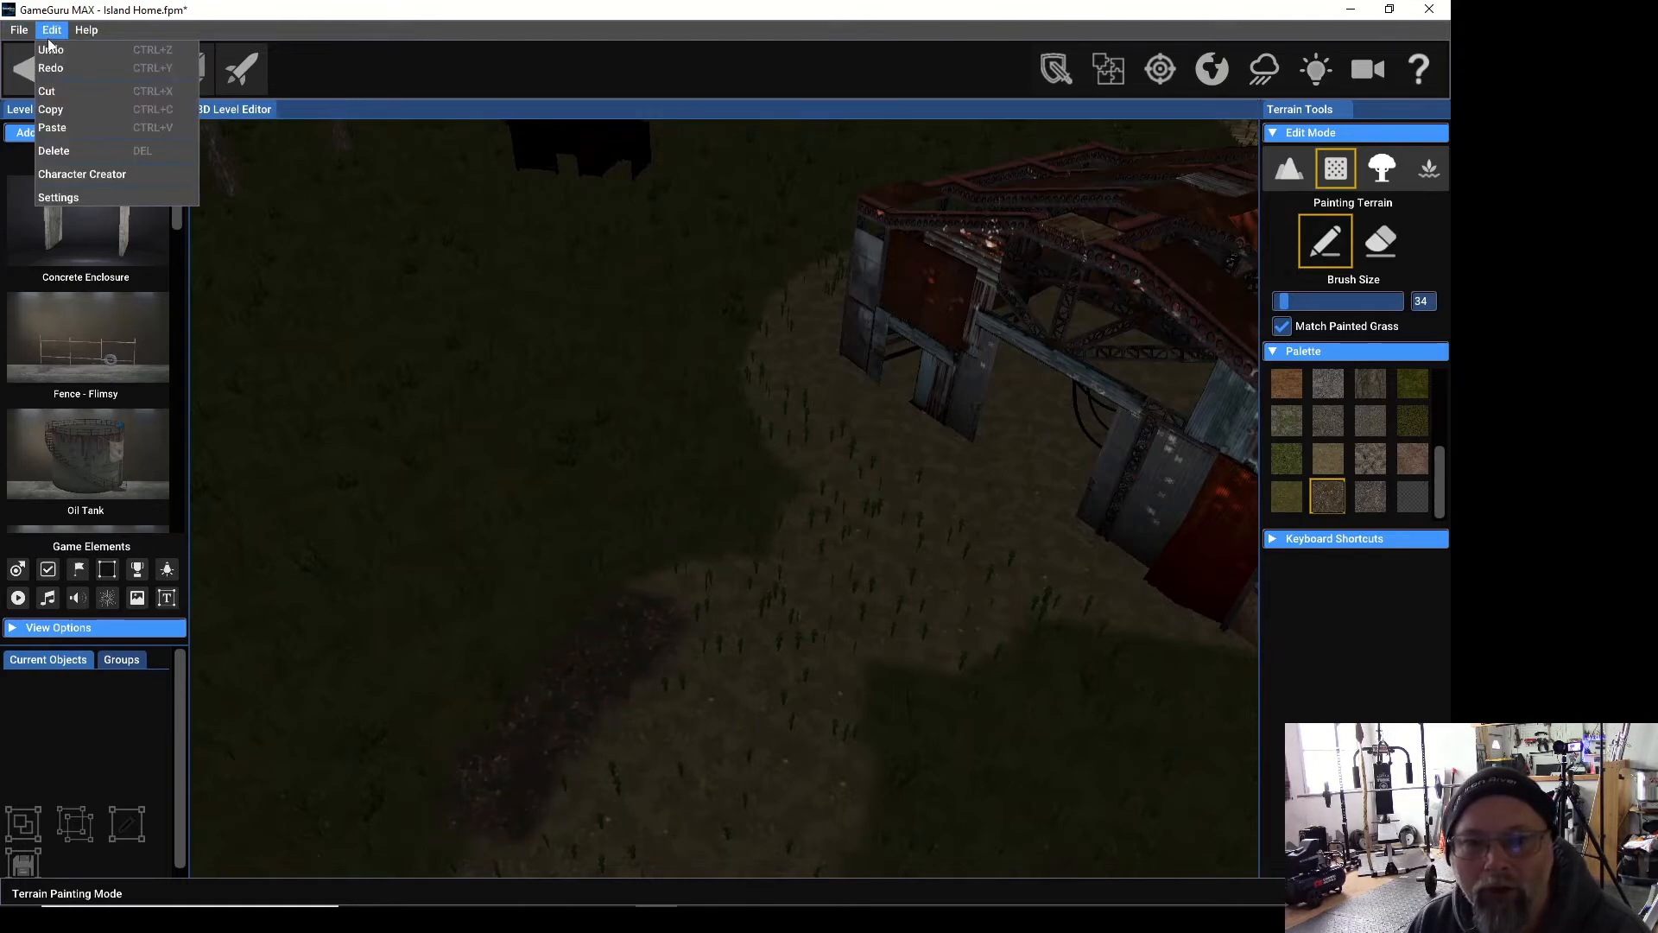
{"action": "left_click", "coordinate": [52, 54]}
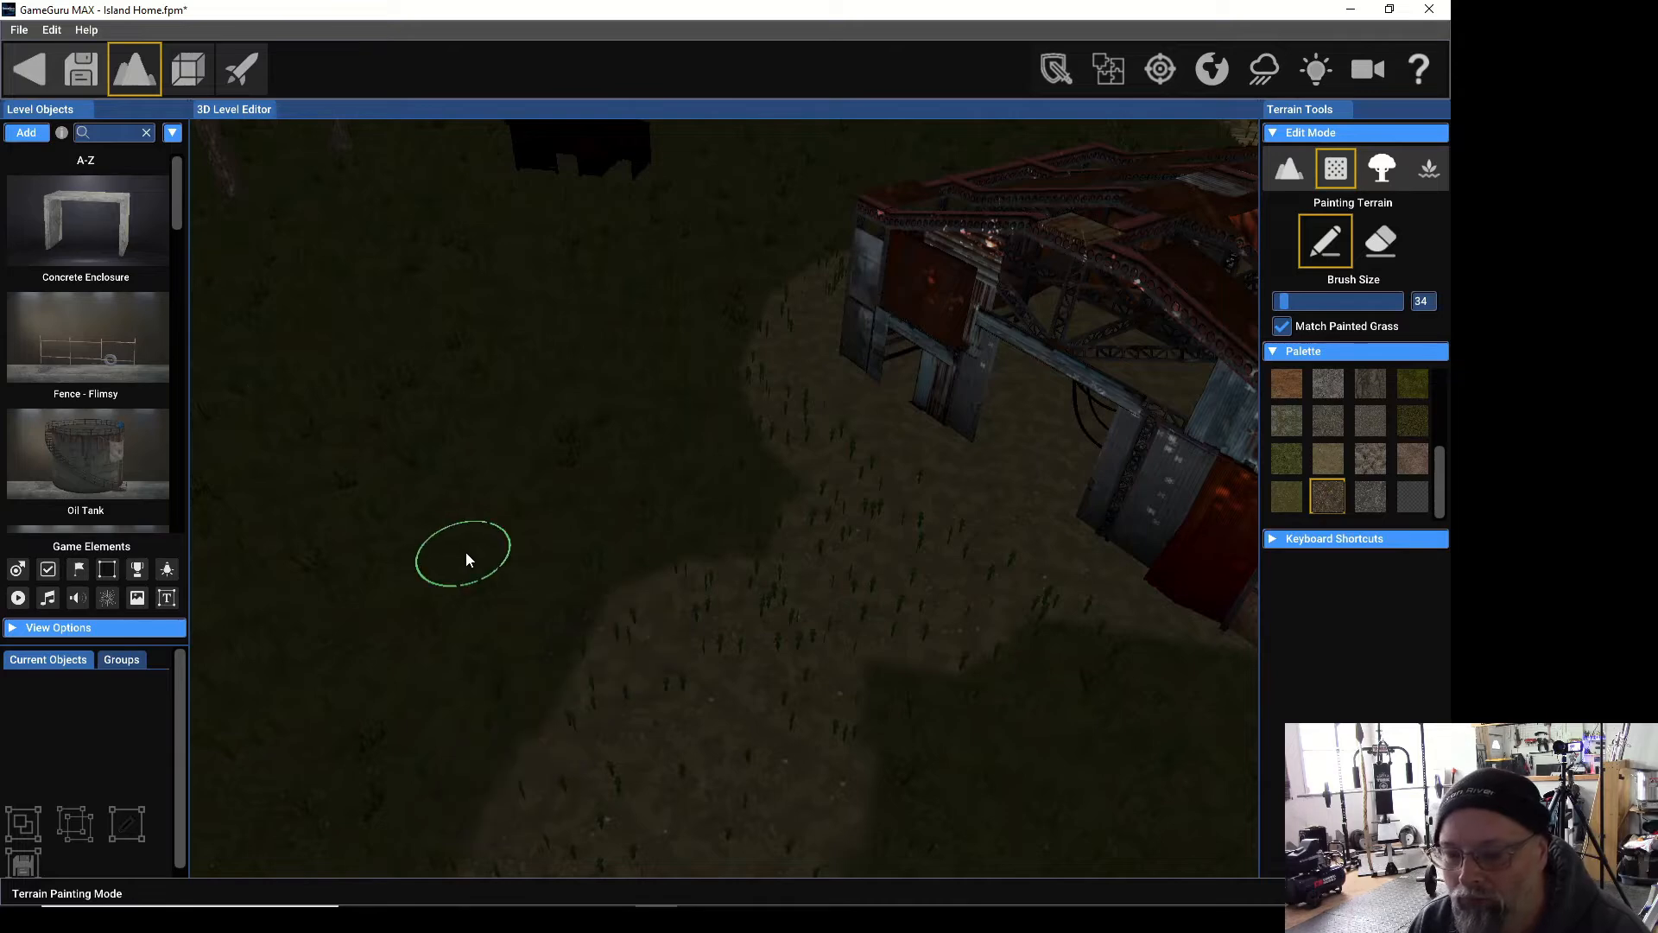
Trim the outer edge of the soil path near the hanger's entrance by painting the green grass texture over its corner.
{"action": "mouse_move", "coordinate": [1329, 506]}
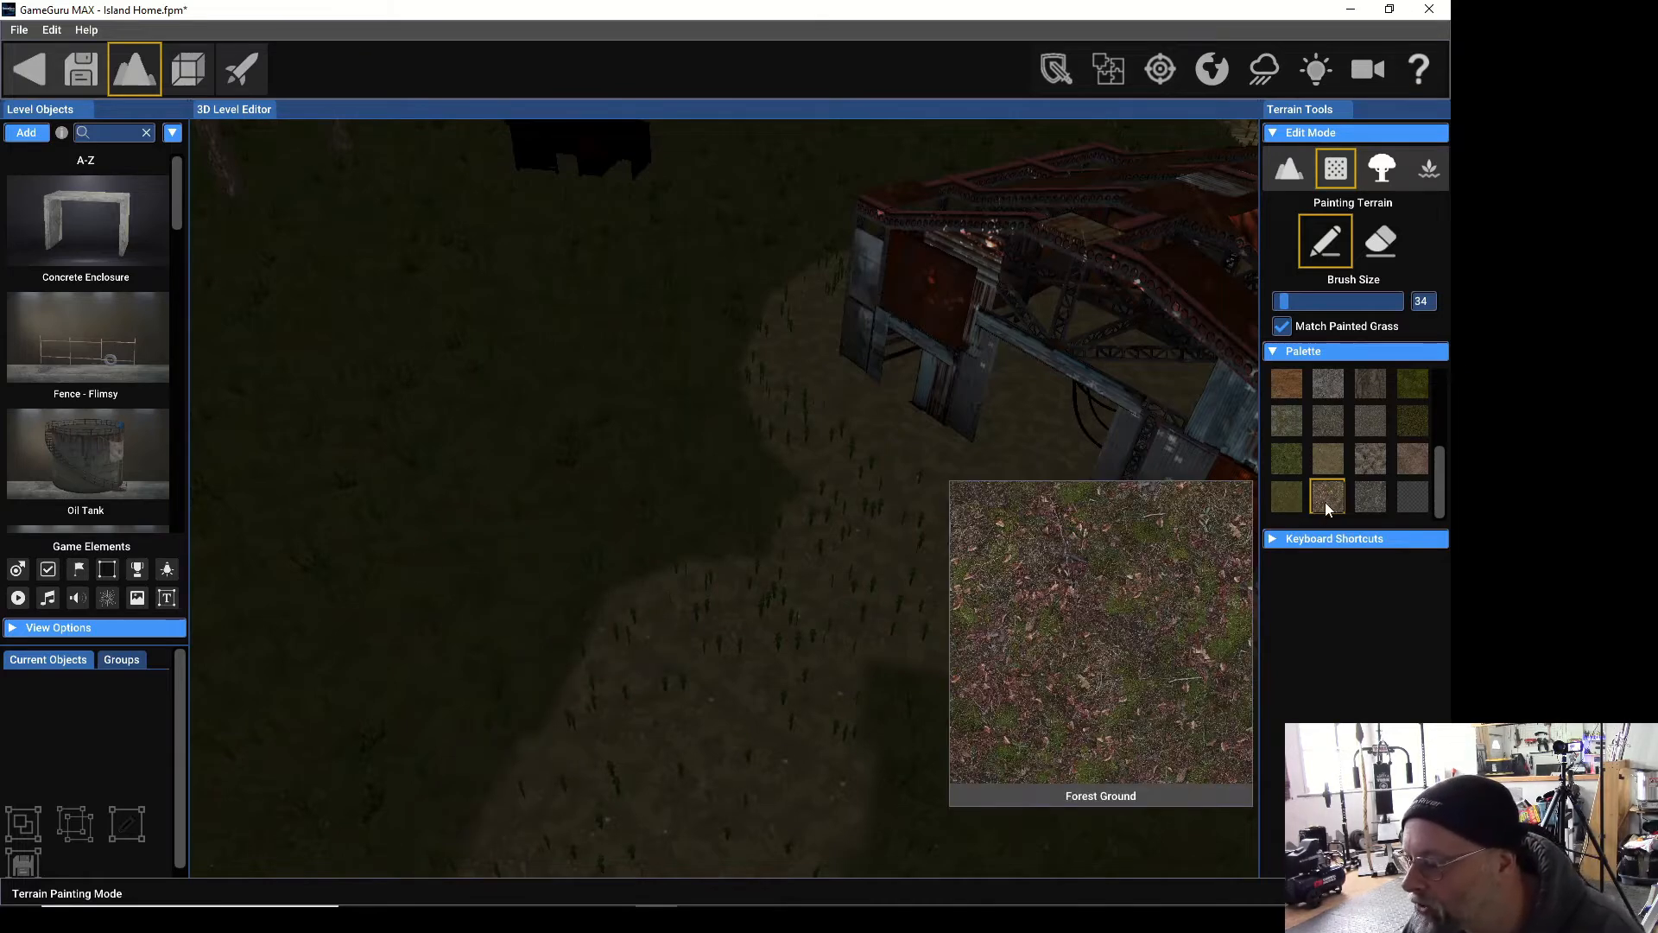
{"action": "left_click", "coordinate": [1287, 499]}
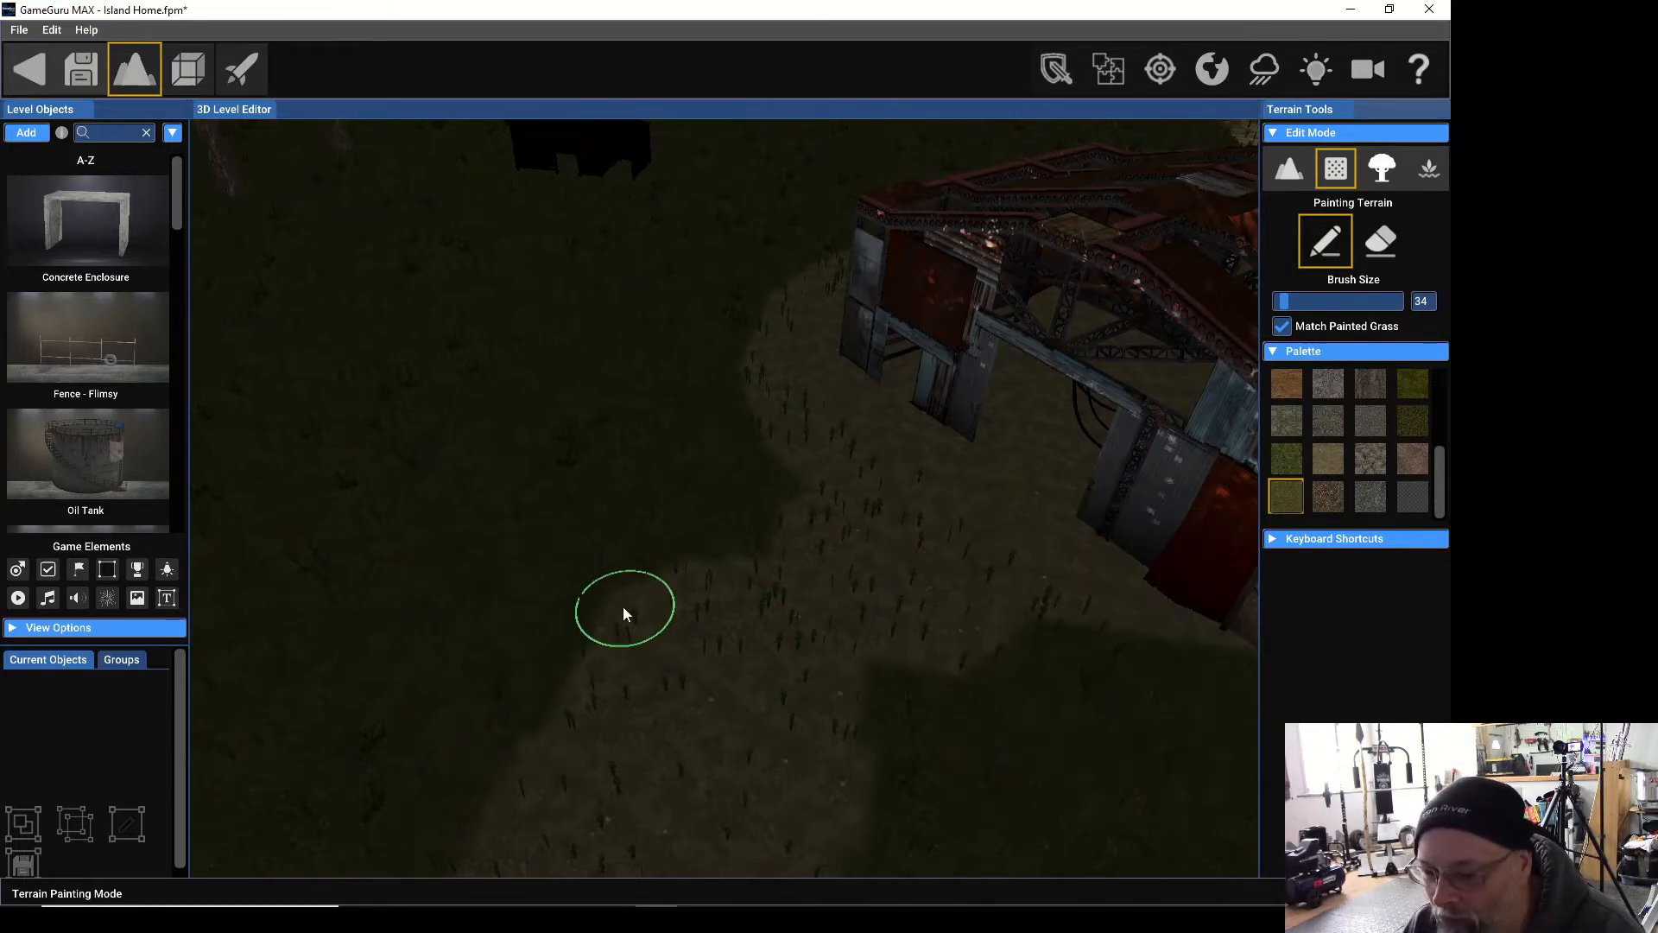
{"action": "mouse_move", "coordinate": [541, 709]}
{"action": "left_mouse_down"}
{"action": "mouse_move", "coordinate": [688, 593]}
{"action": "mouse_move", "coordinate": [728, 537]}
{"action": "mouse_move", "coordinate": [509, 759]}
{"action": "left_mouse_up"}
{"action": "scroll", "coordinate": [501, 708], "scroll_direction": "down", "scroll_amount": 10}
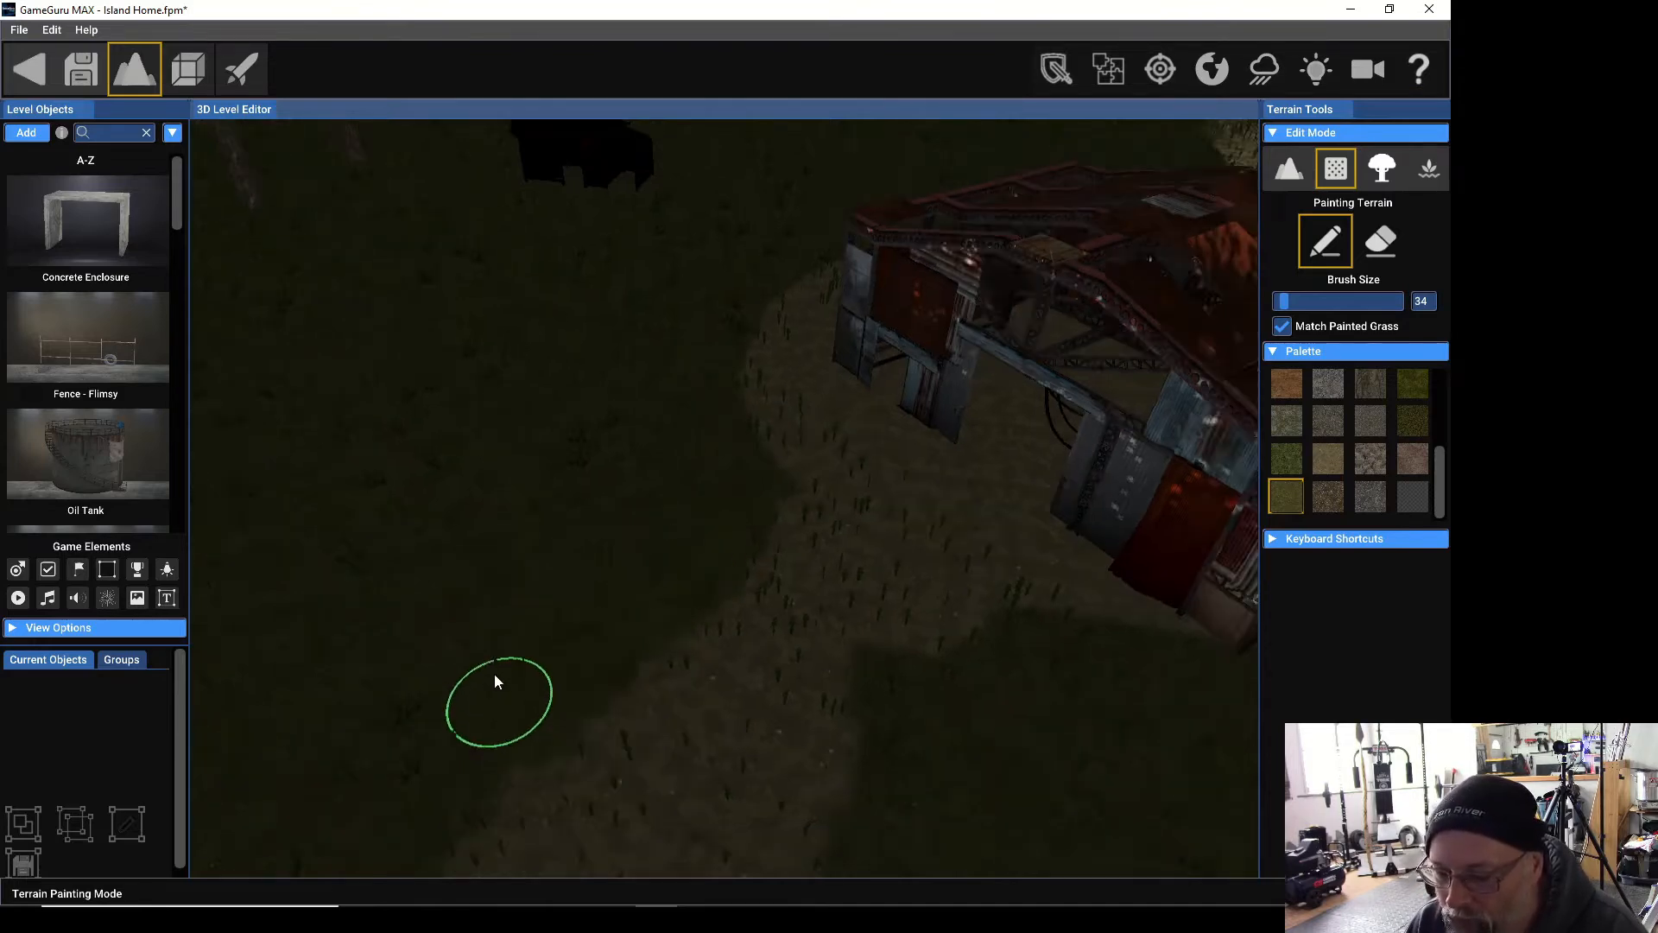
Paint the green grass texture over the wide soil area beside the hanger, right up to its outer side wall.
{"action": "scroll", "coordinate": [492, 662], "scroll_direction": "down", "scroll_amount": 2}
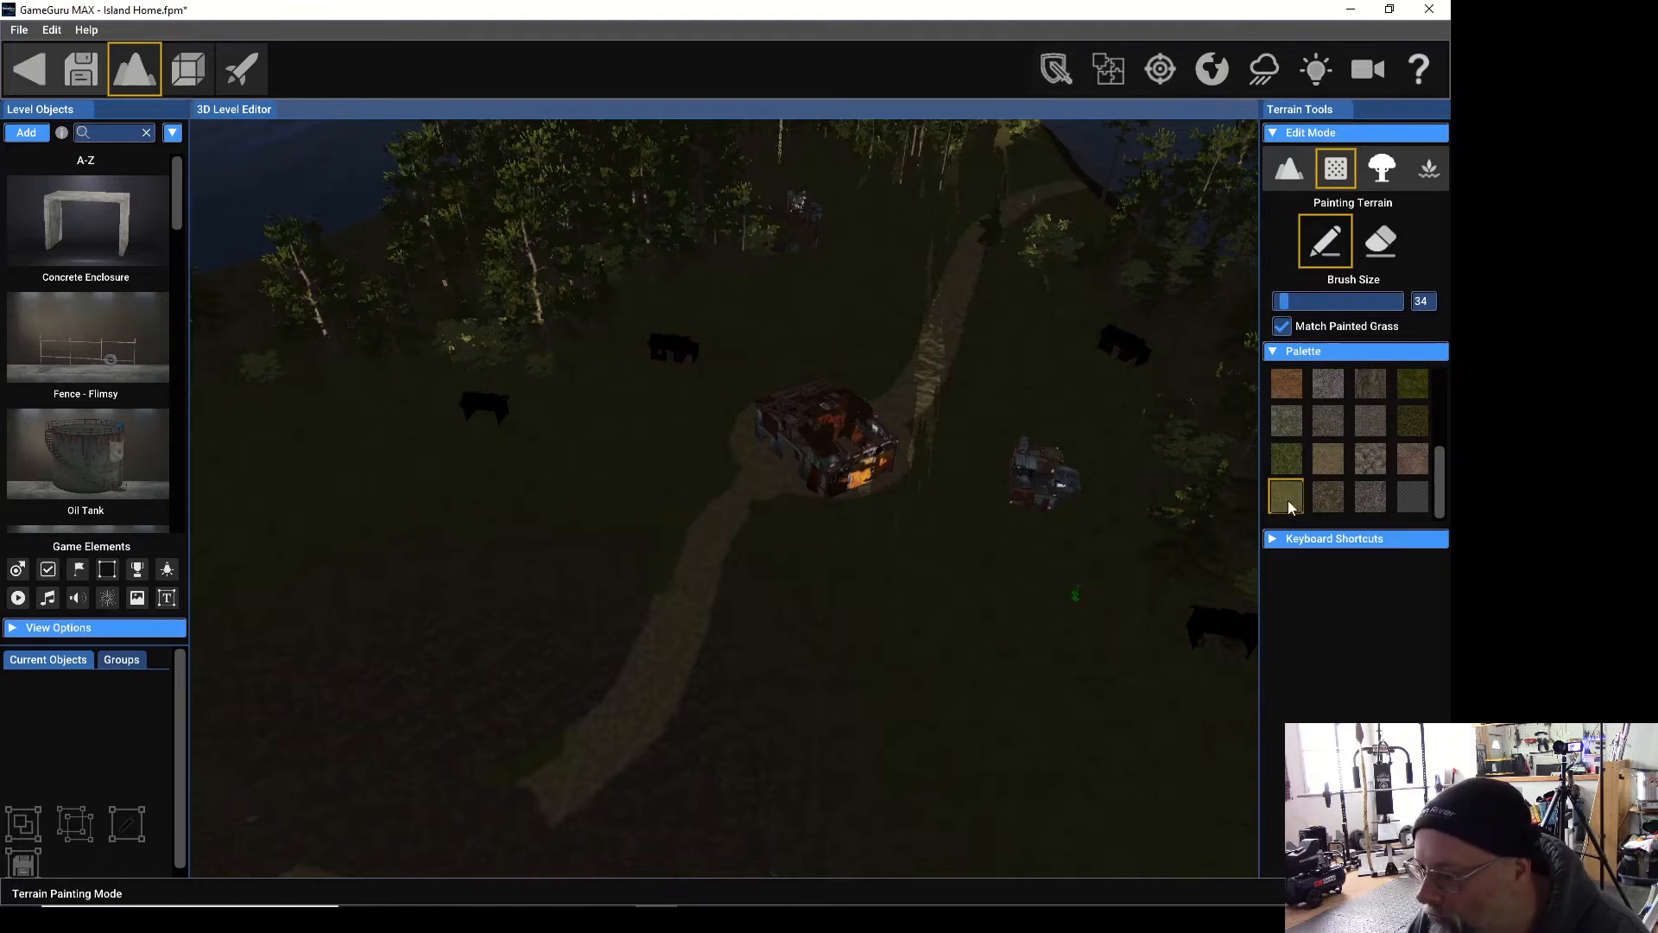
{"action": "left_click", "coordinate": [1326, 496]}
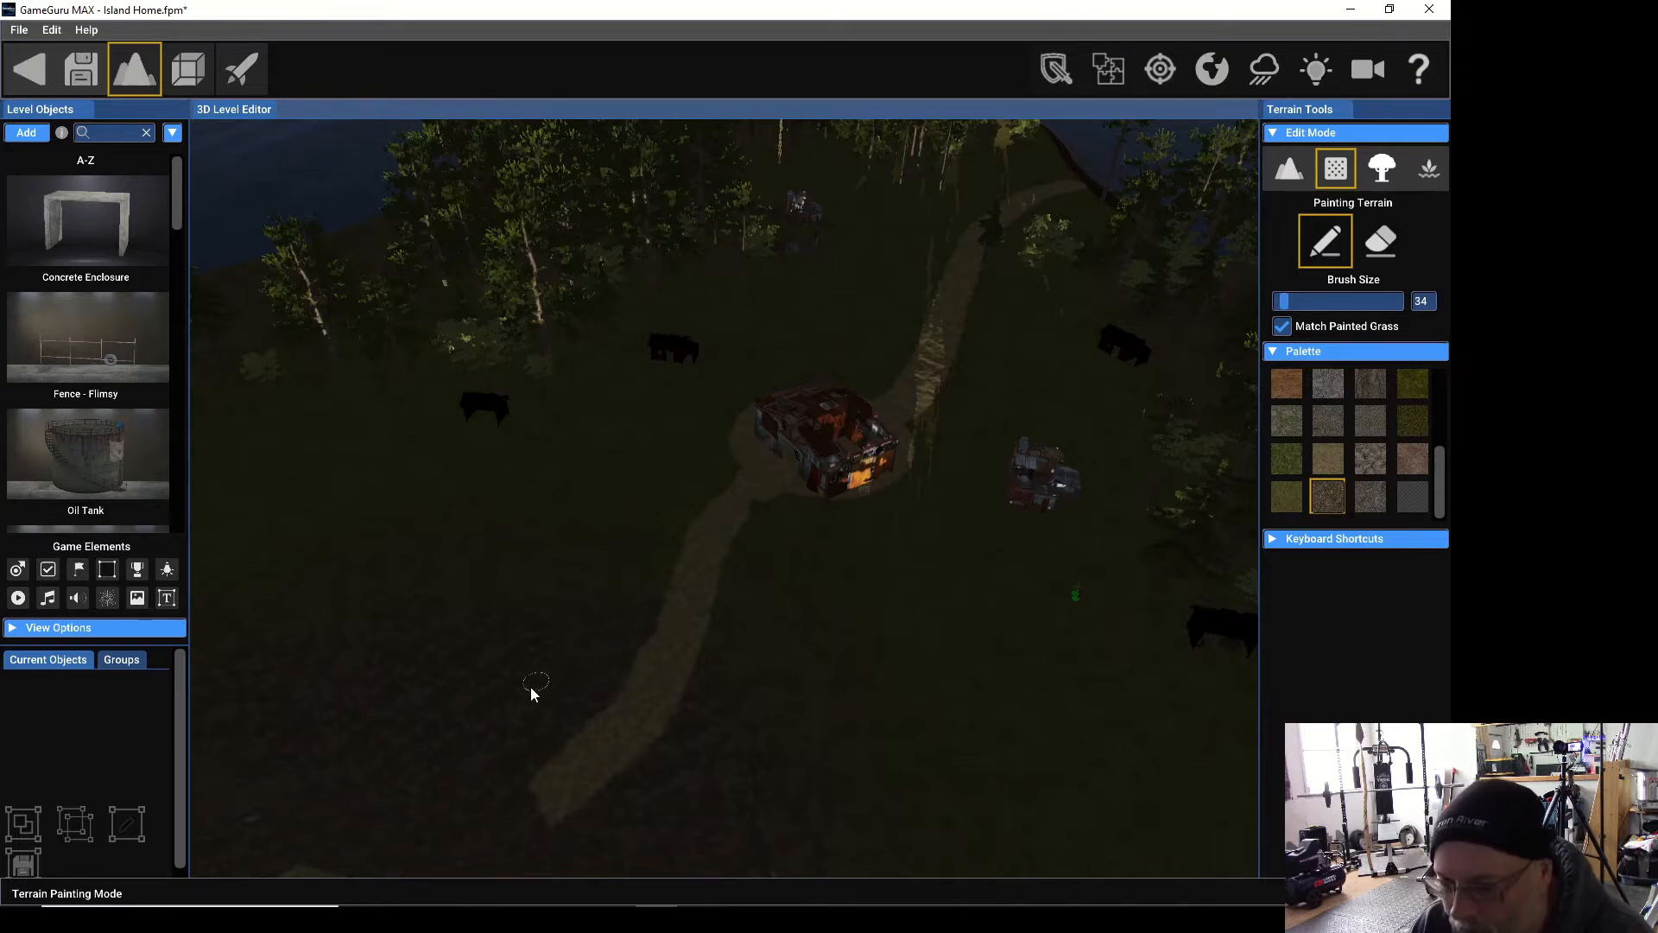
{"action": "mouse_move", "coordinate": [1385, 491]}
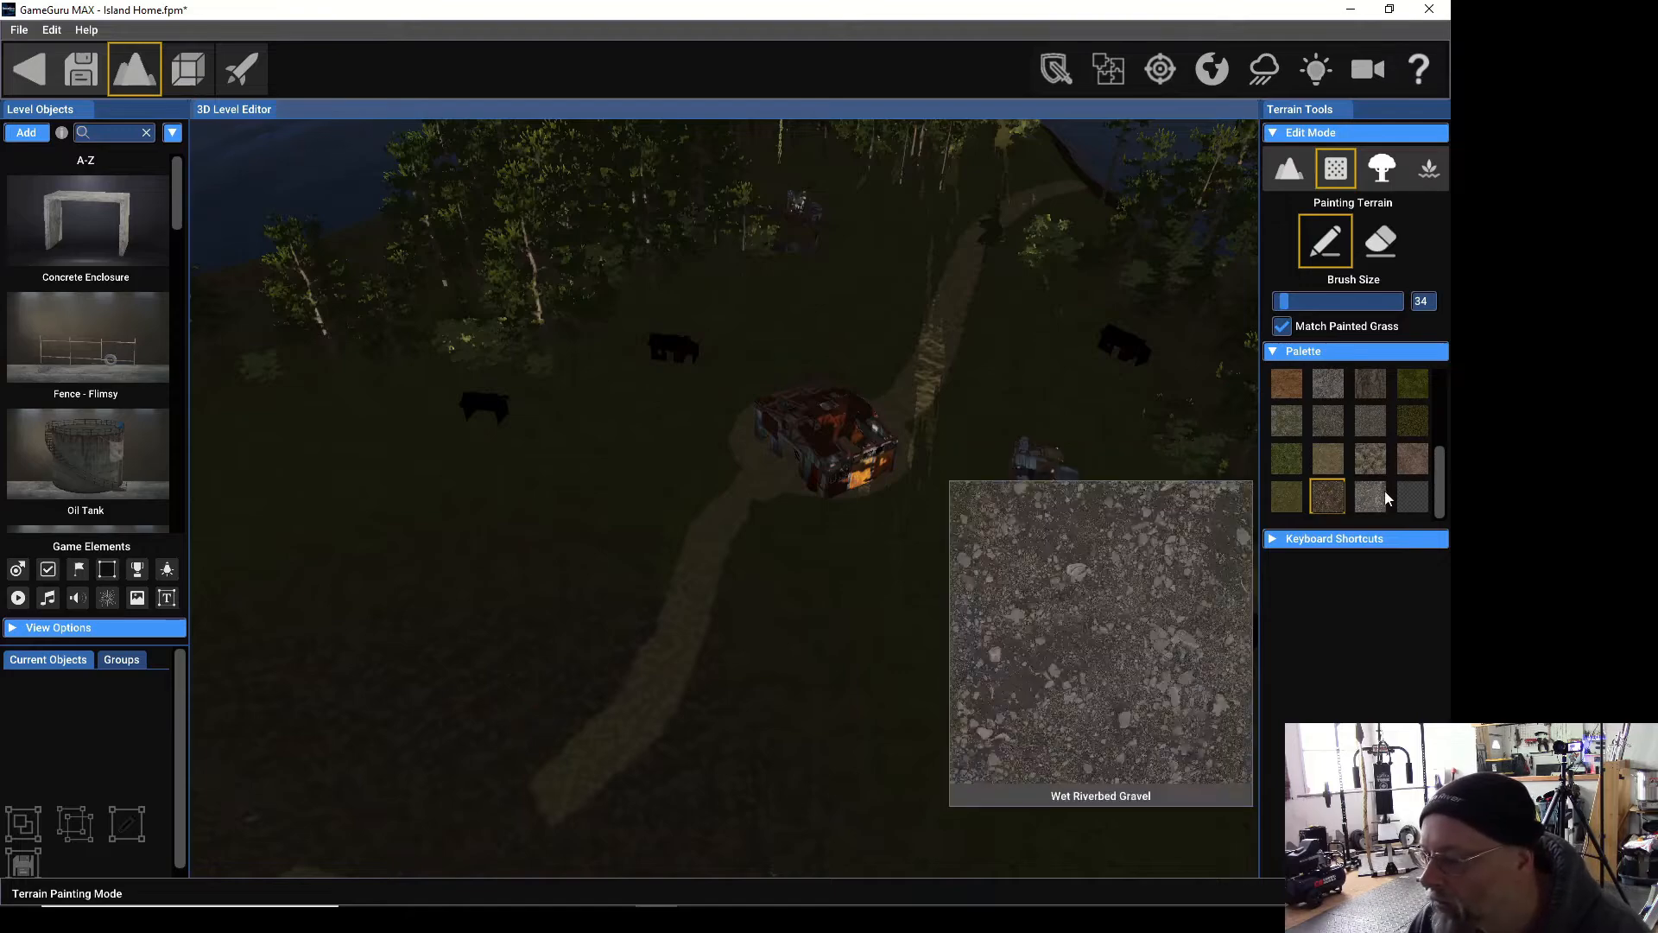
{"action": "left_click", "coordinate": [1287, 497]}
{"action": "scroll", "coordinate": [629, 401], "scroll_direction": "up", "scroll_amount": 2}
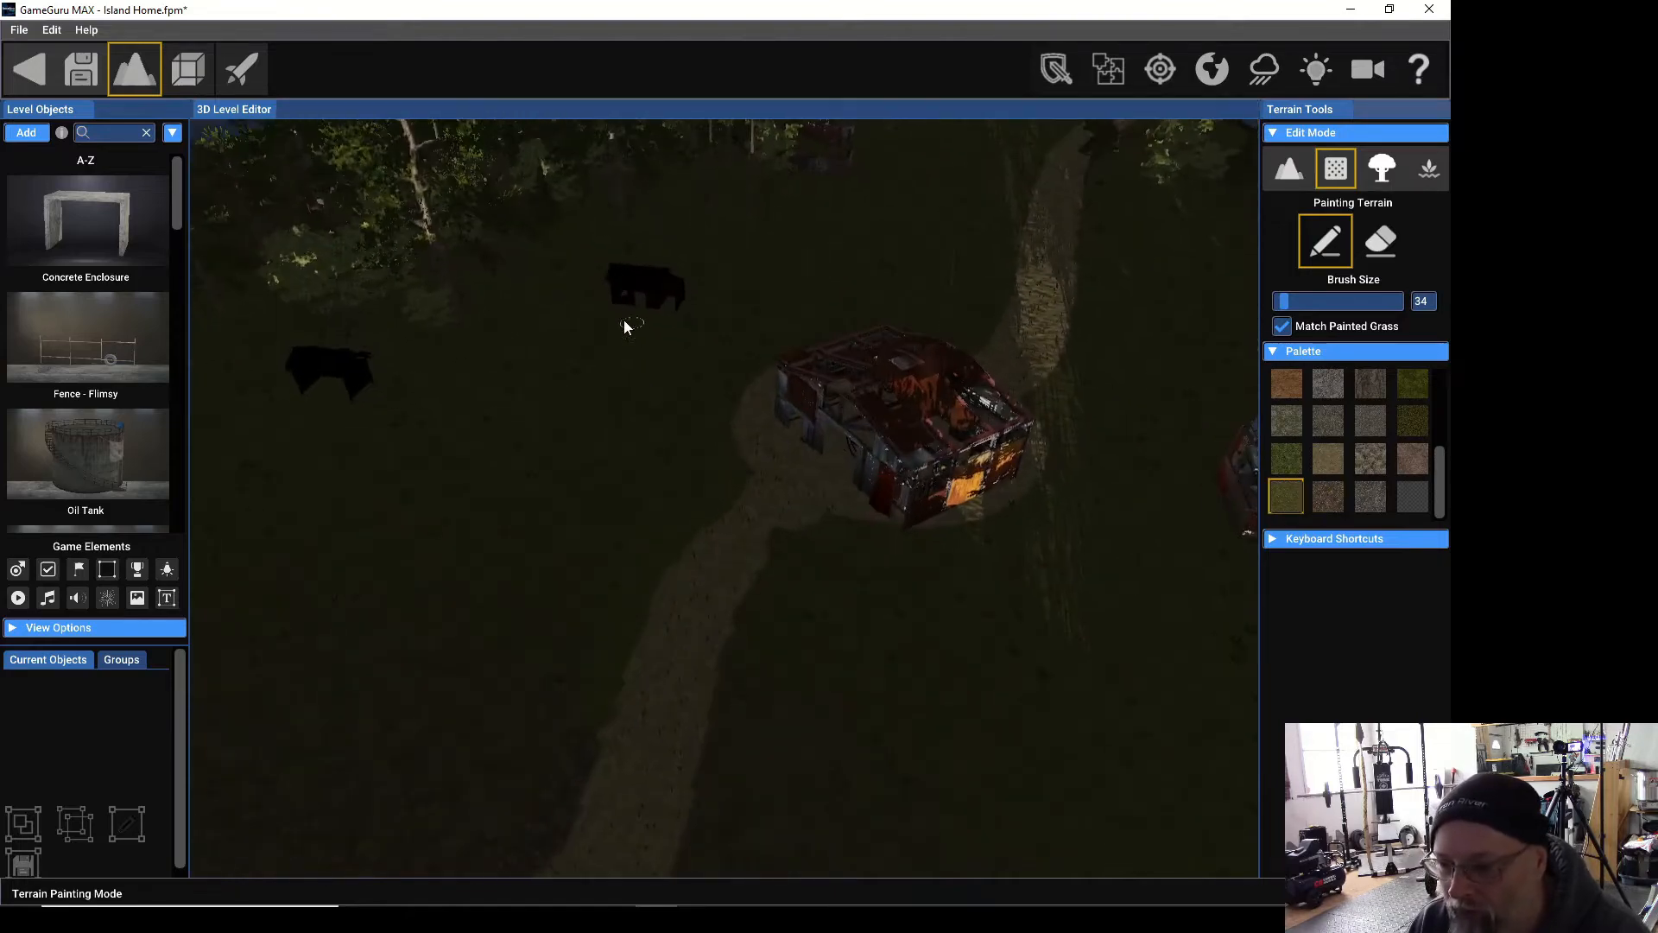
{"action": "mouse_move", "coordinate": [624, 320]}
{"action": "right_mouse_down"}
{"action": "mouse_move", "coordinate": [624, 198]}
{"action": "mouse_move", "coordinate": [615, 363]}
{"action": "mouse_move", "coordinate": [613, 329]}
{"action": "right_mouse_up"}
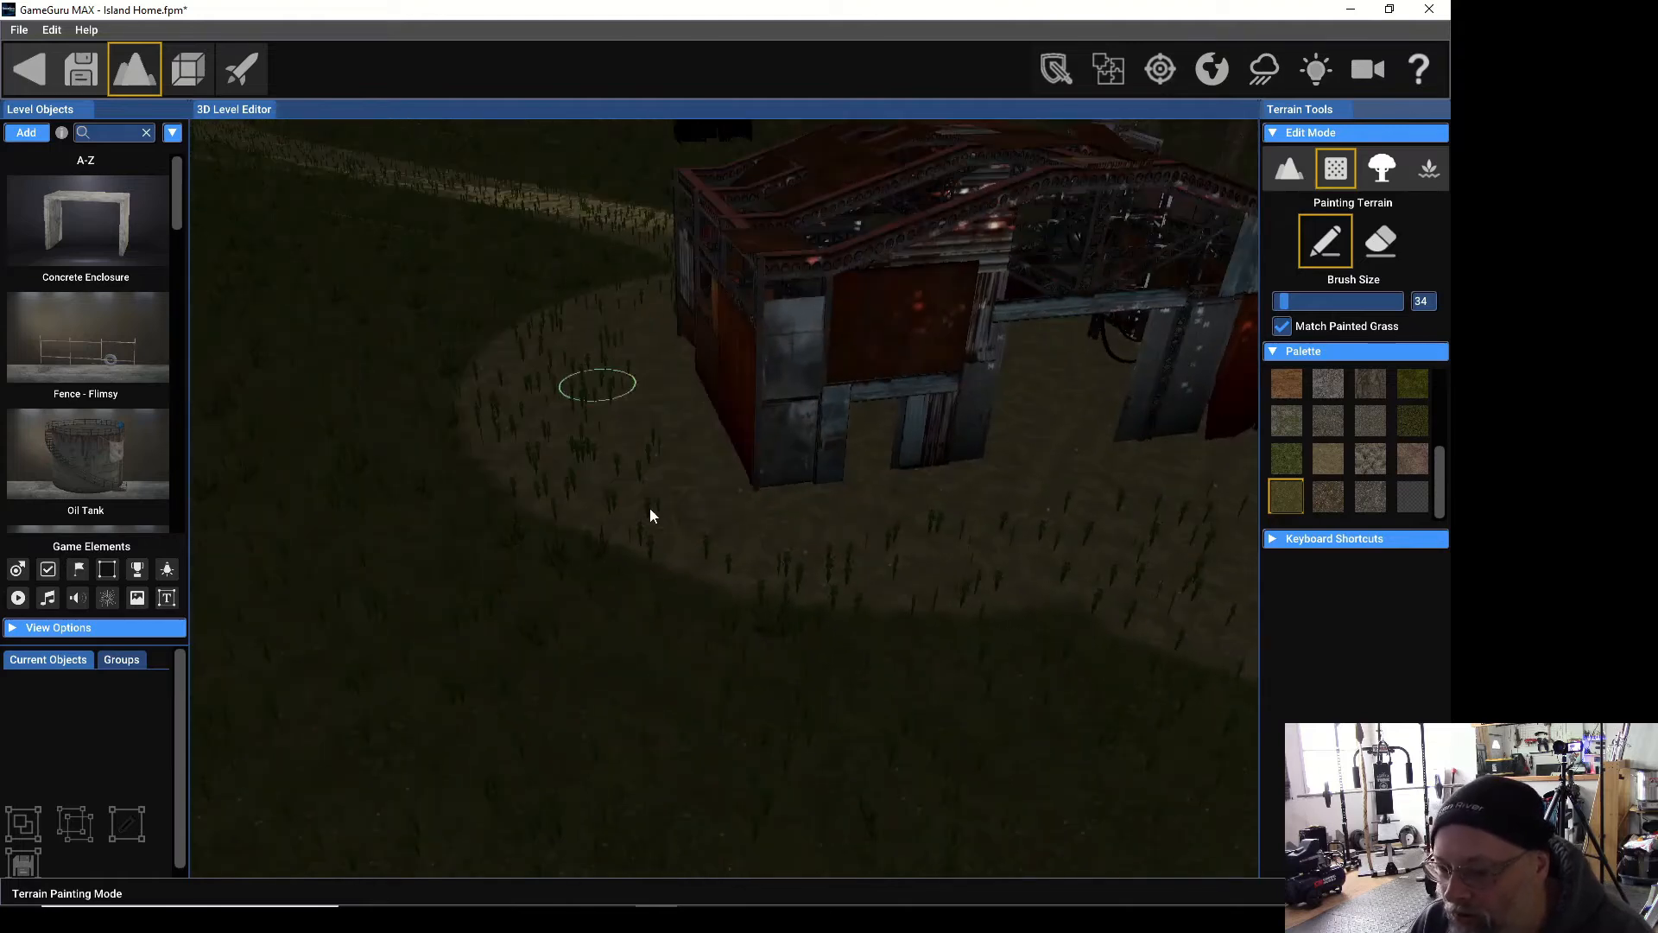
{"action": "mouse_move", "coordinate": [683, 502]}
{"action": "left_mouse_down"}
{"action": "mouse_move", "coordinate": [731, 579]}
{"action": "mouse_move", "coordinate": [776, 590]}
{"action": "mouse_move", "coordinate": [748, 556]}
{"action": "mouse_move", "coordinate": [770, 602]}
{"action": "mouse_move", "coordinate": [1052, 635]}
{"action": "mouse_move", "coordinate": [1138, 671]}
{"action": "mouse_move", "coordinate": [1028, 607]}
{"action": "mouse_move", "coordinate": [769, 559]}
{"action": "mouse_move", "coordinate": [792, 555]}
{"action": "mouse_move", "coordinate": [670, 492]}
{"action": "mouse_move", "coordinate": [642, 437]}
{"action": "left_mouse_up"}
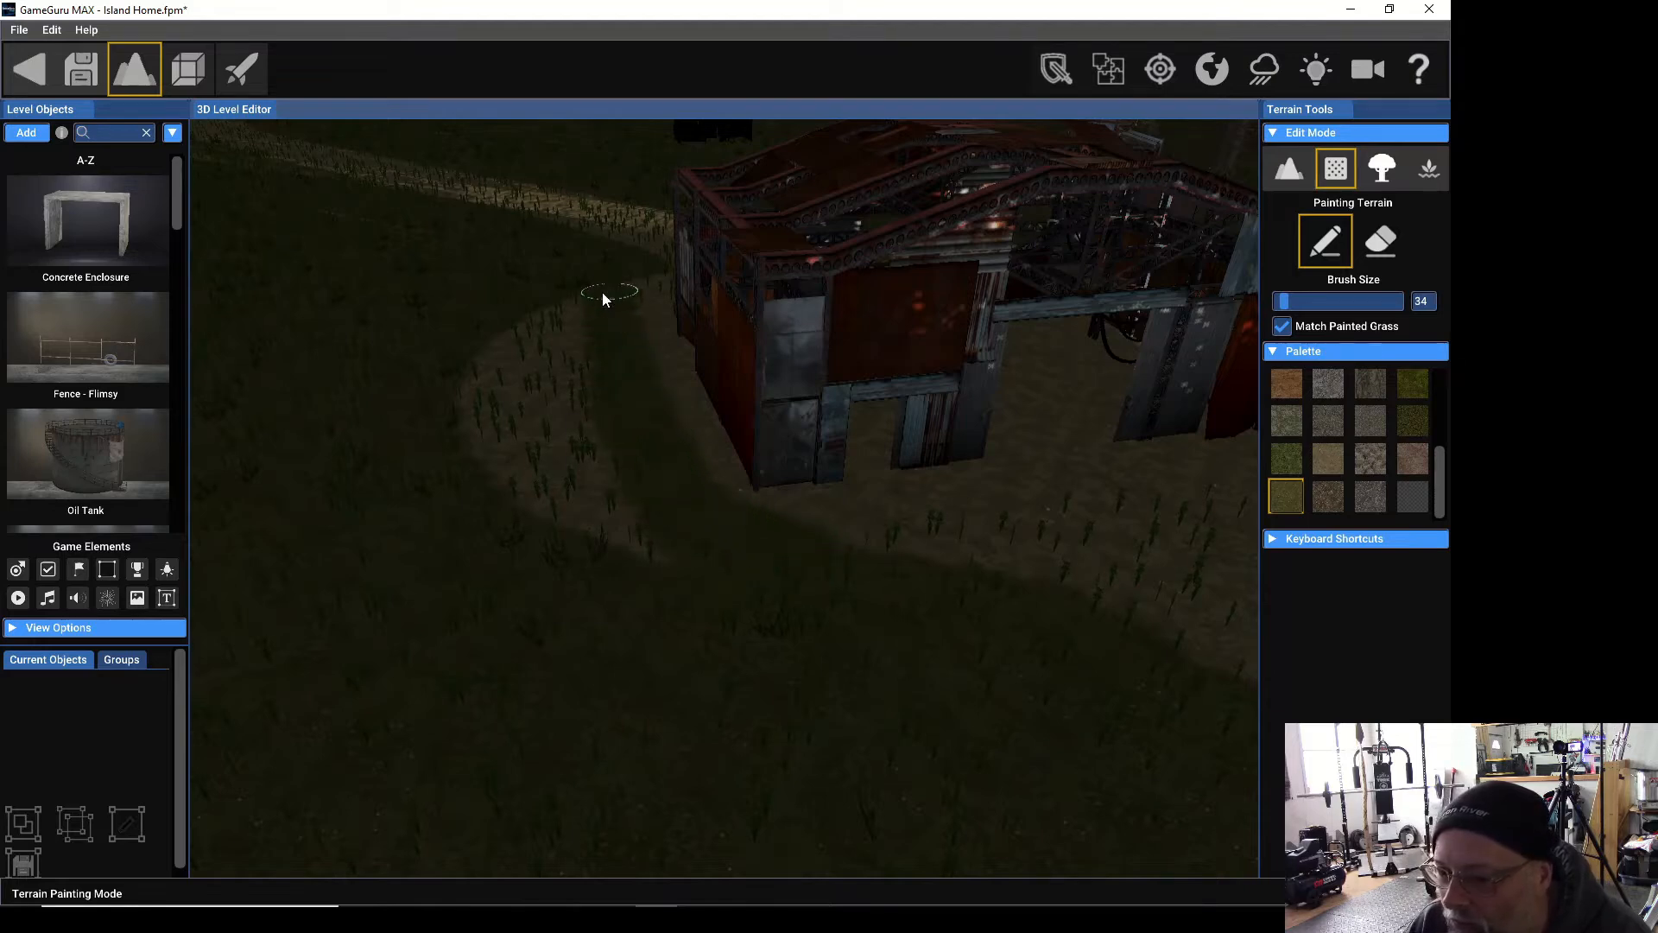
{"action": "mouse_move", "coordinate": [603, 298]}
{"action": "left_mouse_down"}
{"action": "mouse_move", "coordinate": [467, 343]}
{"action": "mouse_move", "coordinate": [582, 578]}
{"action": "mouse_move", "coordinate": [512, 342]}
{"action": "mouse_move", "coordinate": [593, 546]}
{"action": "mouse_move", "coordinate": [455, 381]}
{"action": "mouse_move", "coordinate": [637, 506]}
{"action": "mouse_move", "coordinate": [585, 383]}
{"action": "mouse_move", "coordinate": [526, 363]}
{"action": "mouse_move", "coordinate": [556, 470]}
{"action": "mouse_move", "coordinate": [573, 337]}
{"action": "mouse_move", "coordinate": [630, 277]}
{"action": "mouse_move", "coordinate": [645, 305]}
{"action": "left_mouse_up"}
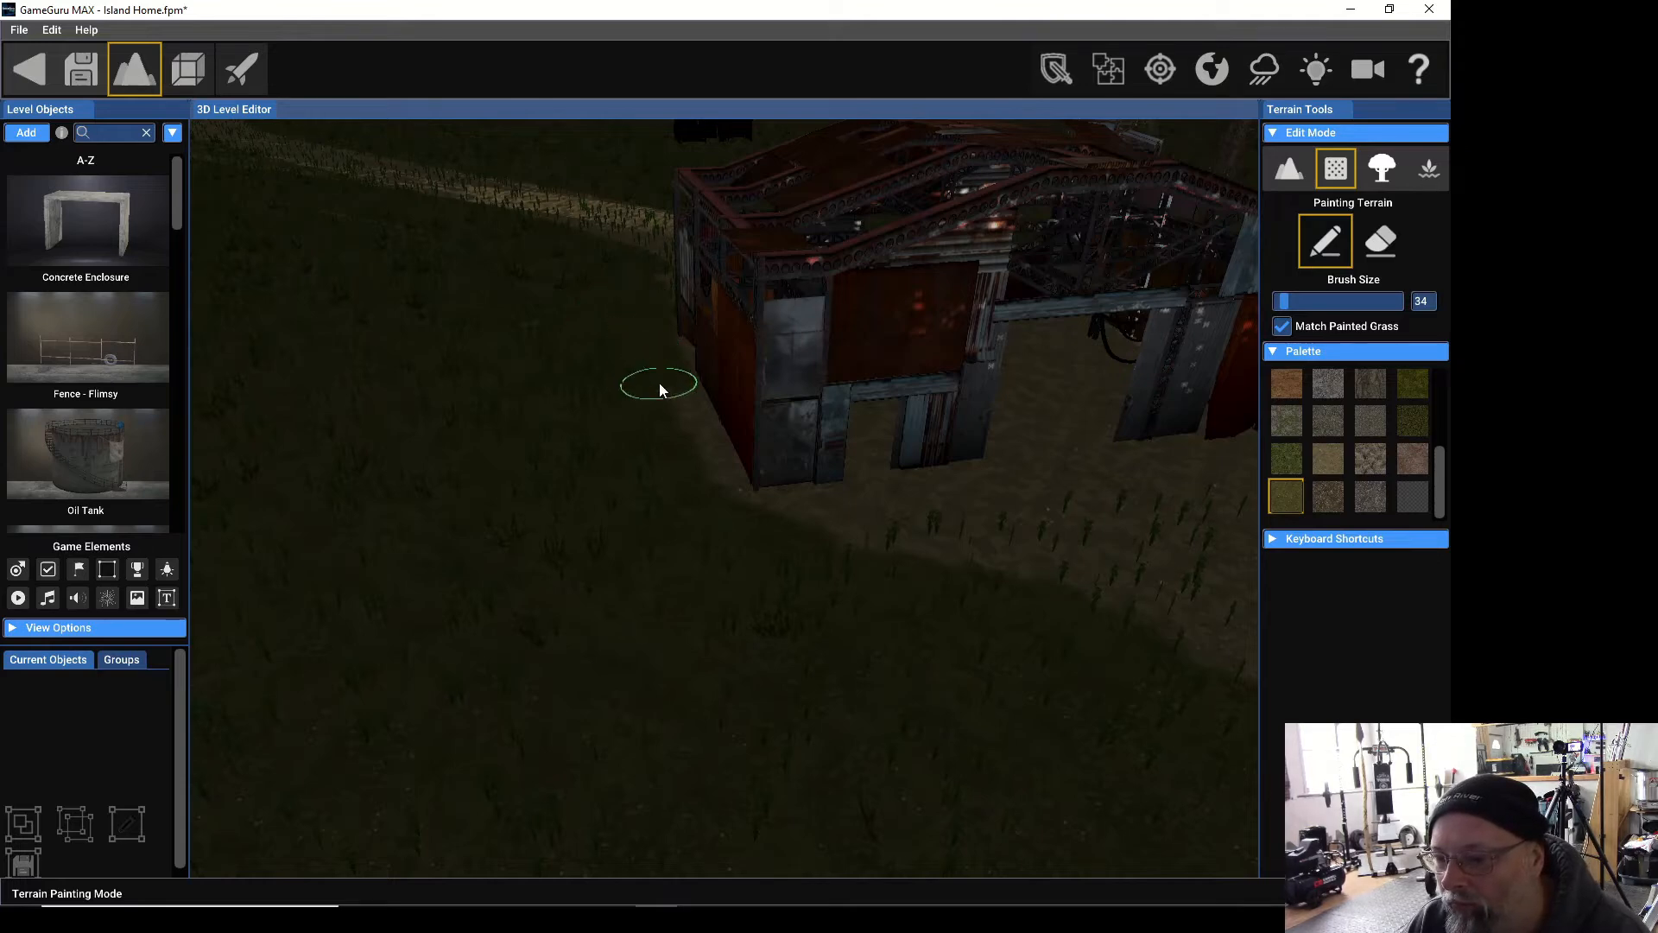
{"action": "mouse_move", "coordinate": [689, 451]}
{"action": "left_mouse_down"}
{"action": "mouse_move", "coordinate": [703, 486]}
{"action": "mouse_move", "coordinate": [654, 353]}
{"action": "left_mouse_up"}
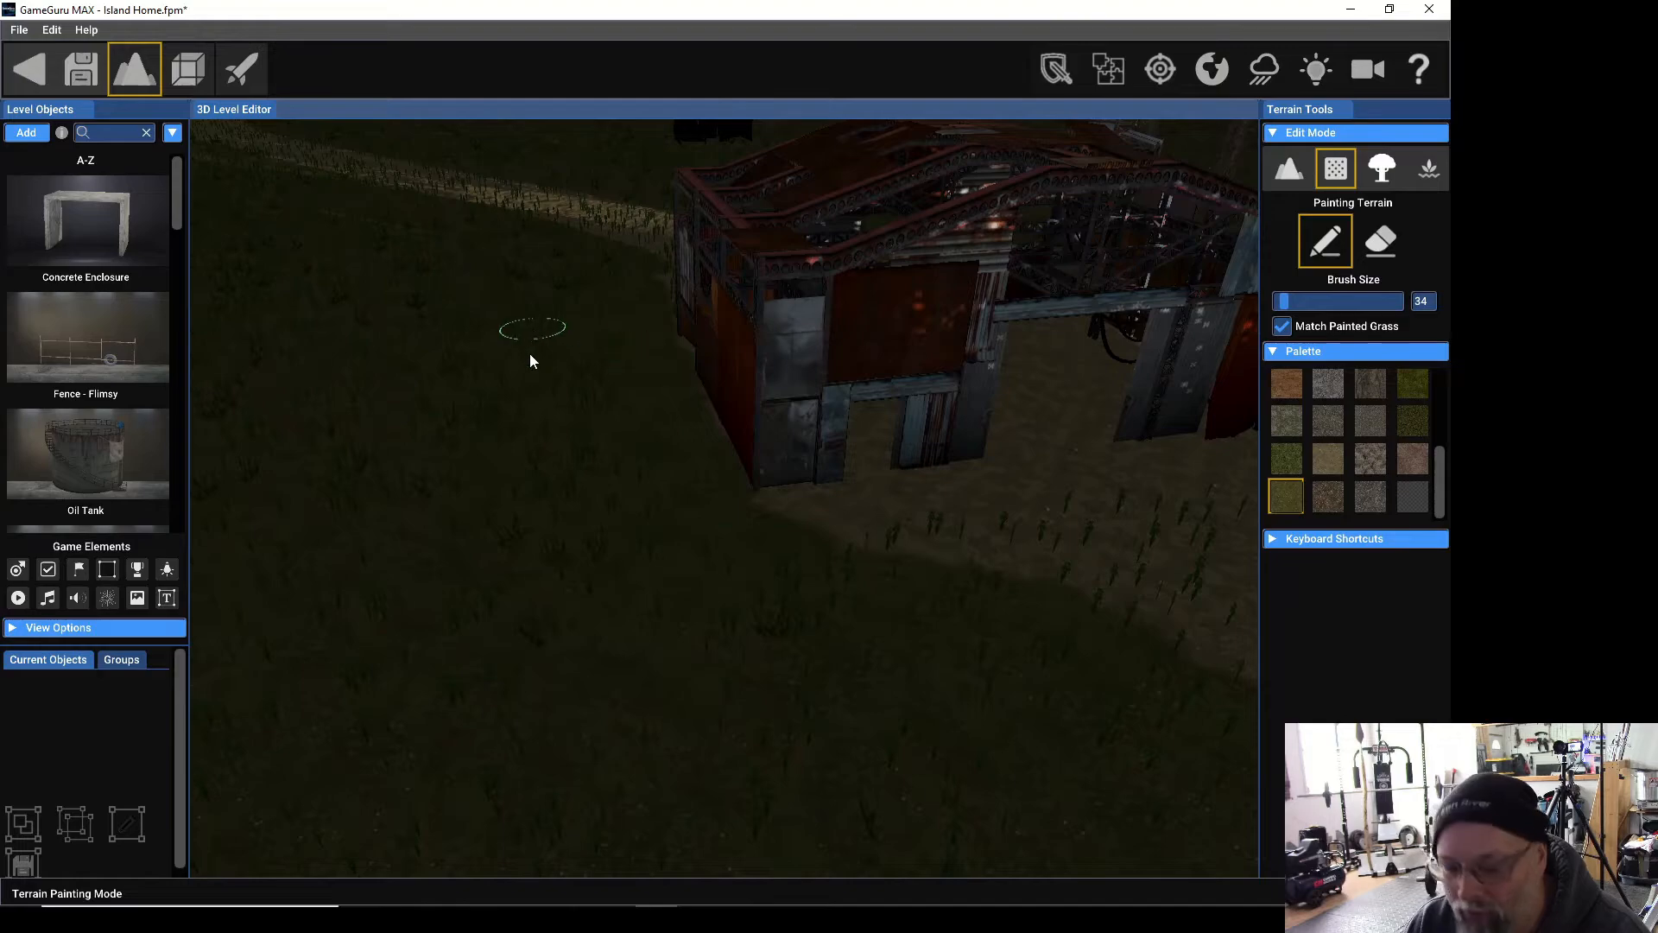
Examine the border between painted grass and remaining soil along the hanger's side wall and around its far corner.
{"action": "key", "text": "w"}
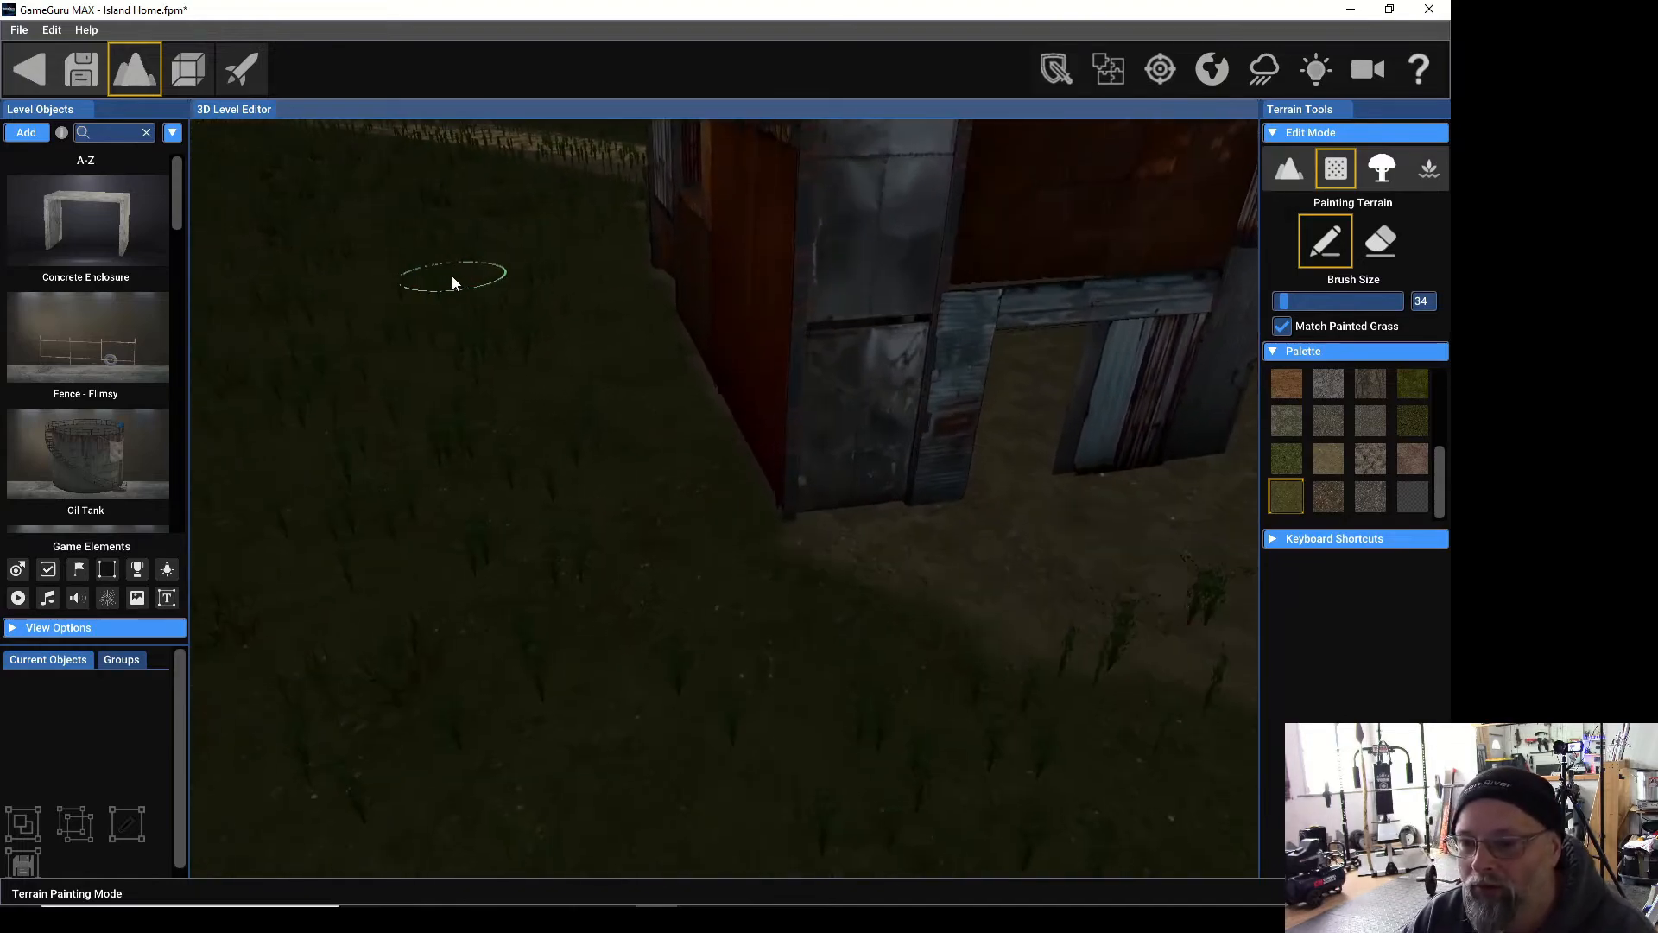
{"action": "right_click_drag", "start_coordinate": [451, 276], "coordinate": [345, 207]}
{"action": "mouse_move", "coordinate": [716, 473]}
{"action": "right_mouse_down"}
{"action": "mouse_move", "coordinate": [812, 393]}
{"action": "mouse_move", "coordinate": [803, 319]}
{"action": "mouse_move", "coordinate": [753, 294]}
{"action": "mouse_move", "coordinate": [750, 372]}
{"action": "mouse_move", "coordinate": [734, 293]}
{"action": "mouse_move", "coordinate": [729, 313]}
{"action": "mouse_move", "coordinate": [898, 518]}
{"action": "mouse_move", "coordinate": [691, 320]}
{"action": "mouse_move", "coordinate": [687, 423]}
{"action": "mouse_move", "coordinate": [648, 428]}
{"action": "mouse_move", "coordinate": [536, 268]}
{"action": "mouse_move", "coordinate": [691, 501]}
{"action": "mouse_move", "coordinate": [722, 501]}
{"action": "mouse_move", "coordinate": [437, 313]}
{"action": "right_mouse_up"}
{"action": "key", "text": "w"}
{"action": "key", "text": "w"}
{"action": "key", "text": "w"}
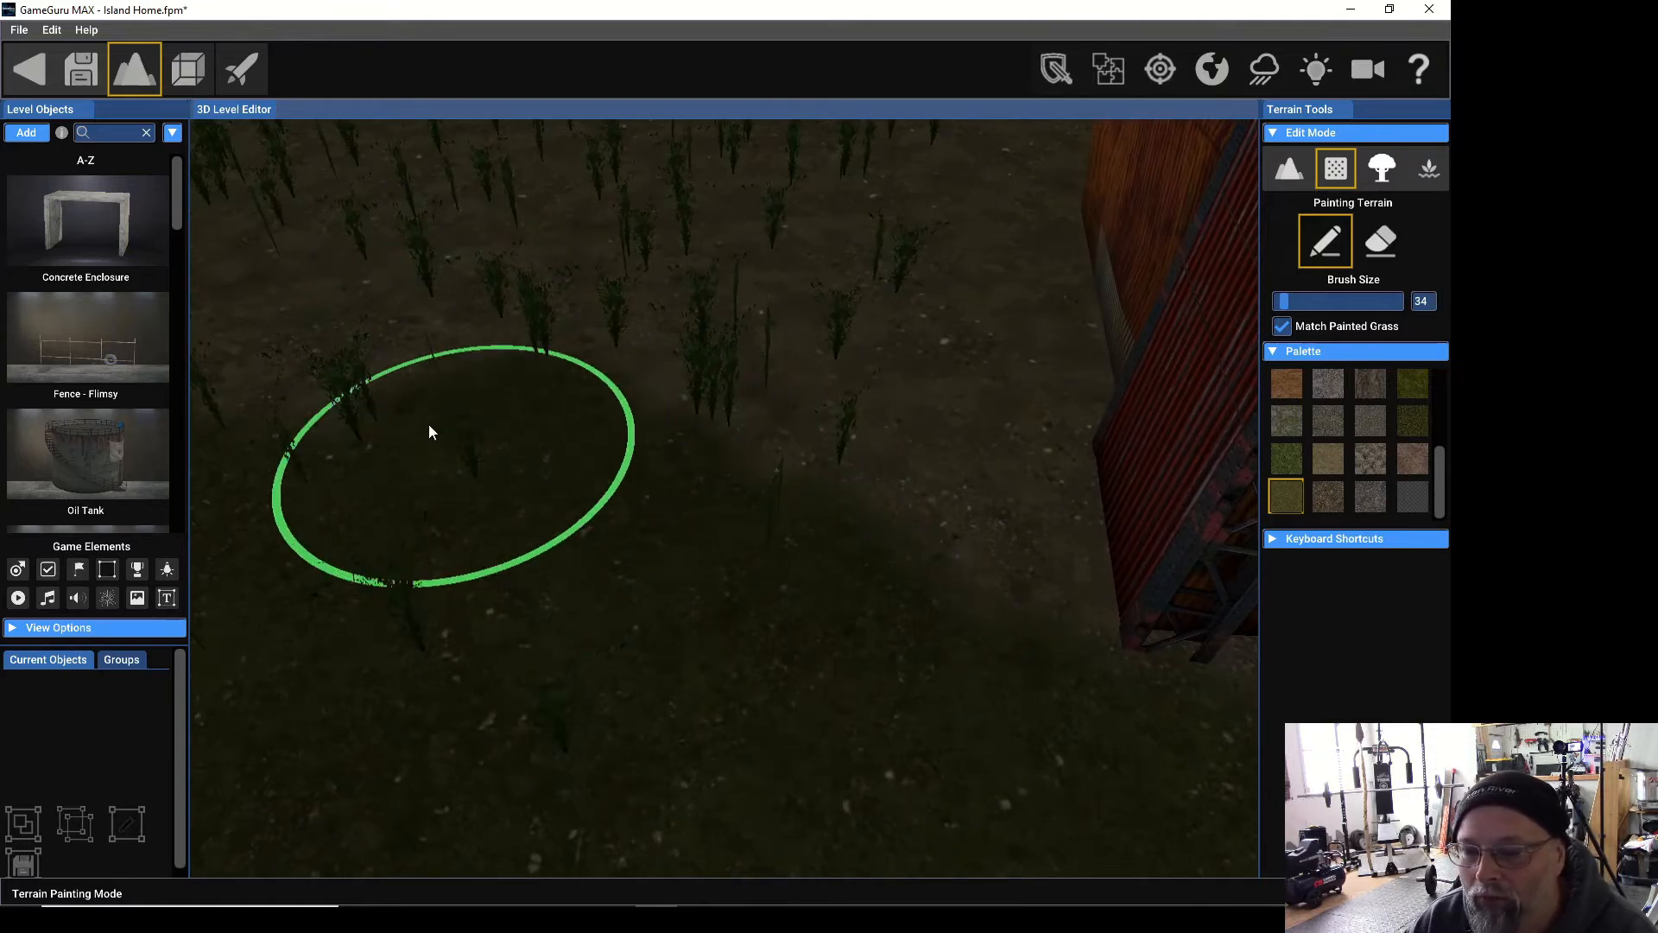
{"action": "scroll", "coordinate": [320, 359], "scroll_direction": "down", "scroll_amount": 4}
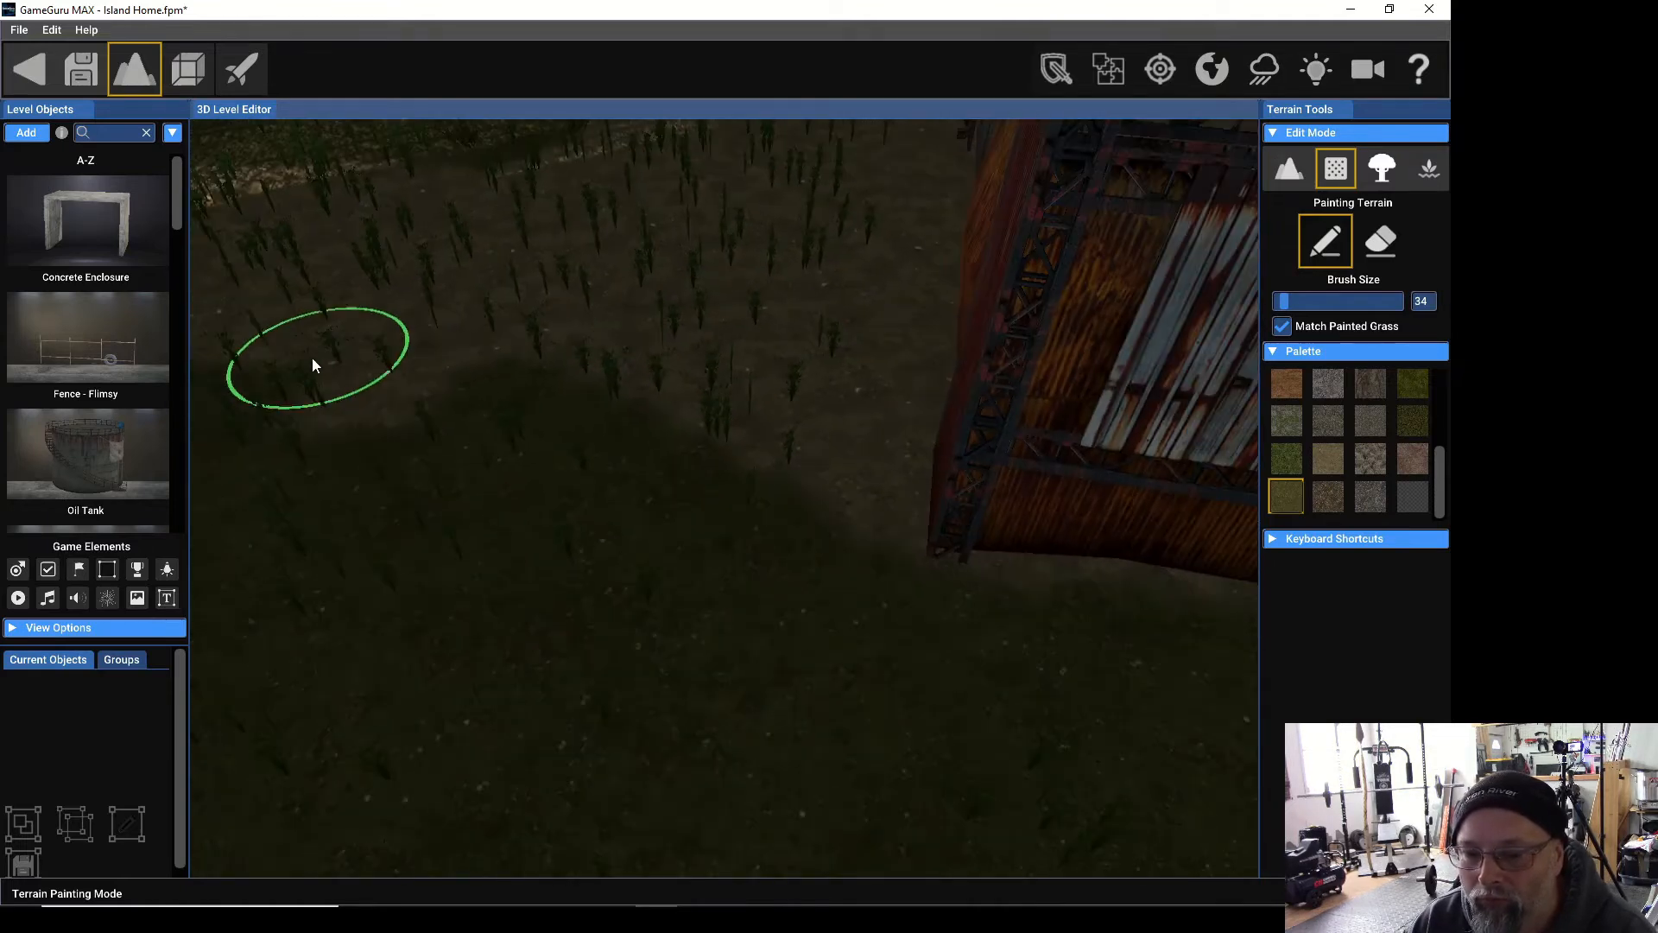
{"action": "scroll", "coordinate": [299, 376], "scroll_direction": "down", "scroll_amount": 2}
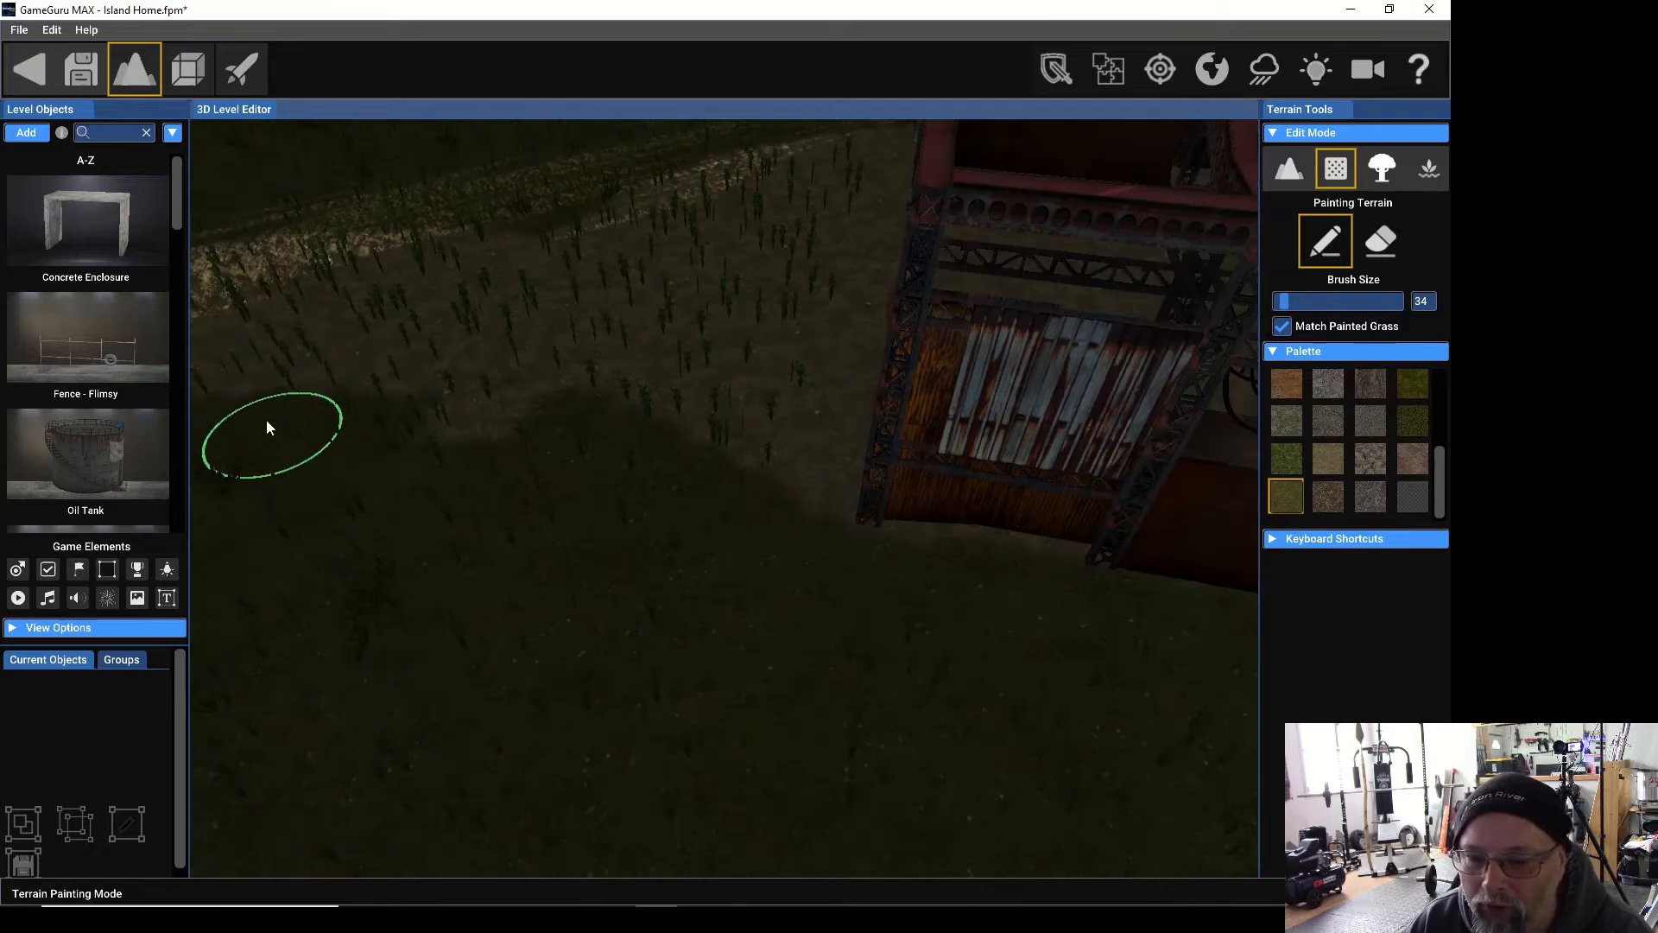
Paint the green grass texture over the ragged edge of the soil path where it leads away from the hanger.
{"action": "left_click_drag", "start_coordinate": [341, 423], "coordinate": [546, 434]}
{"action": "scroll", "coordinate": [332, 422], "scroll_direction": "down", "scroll_amount": 3}
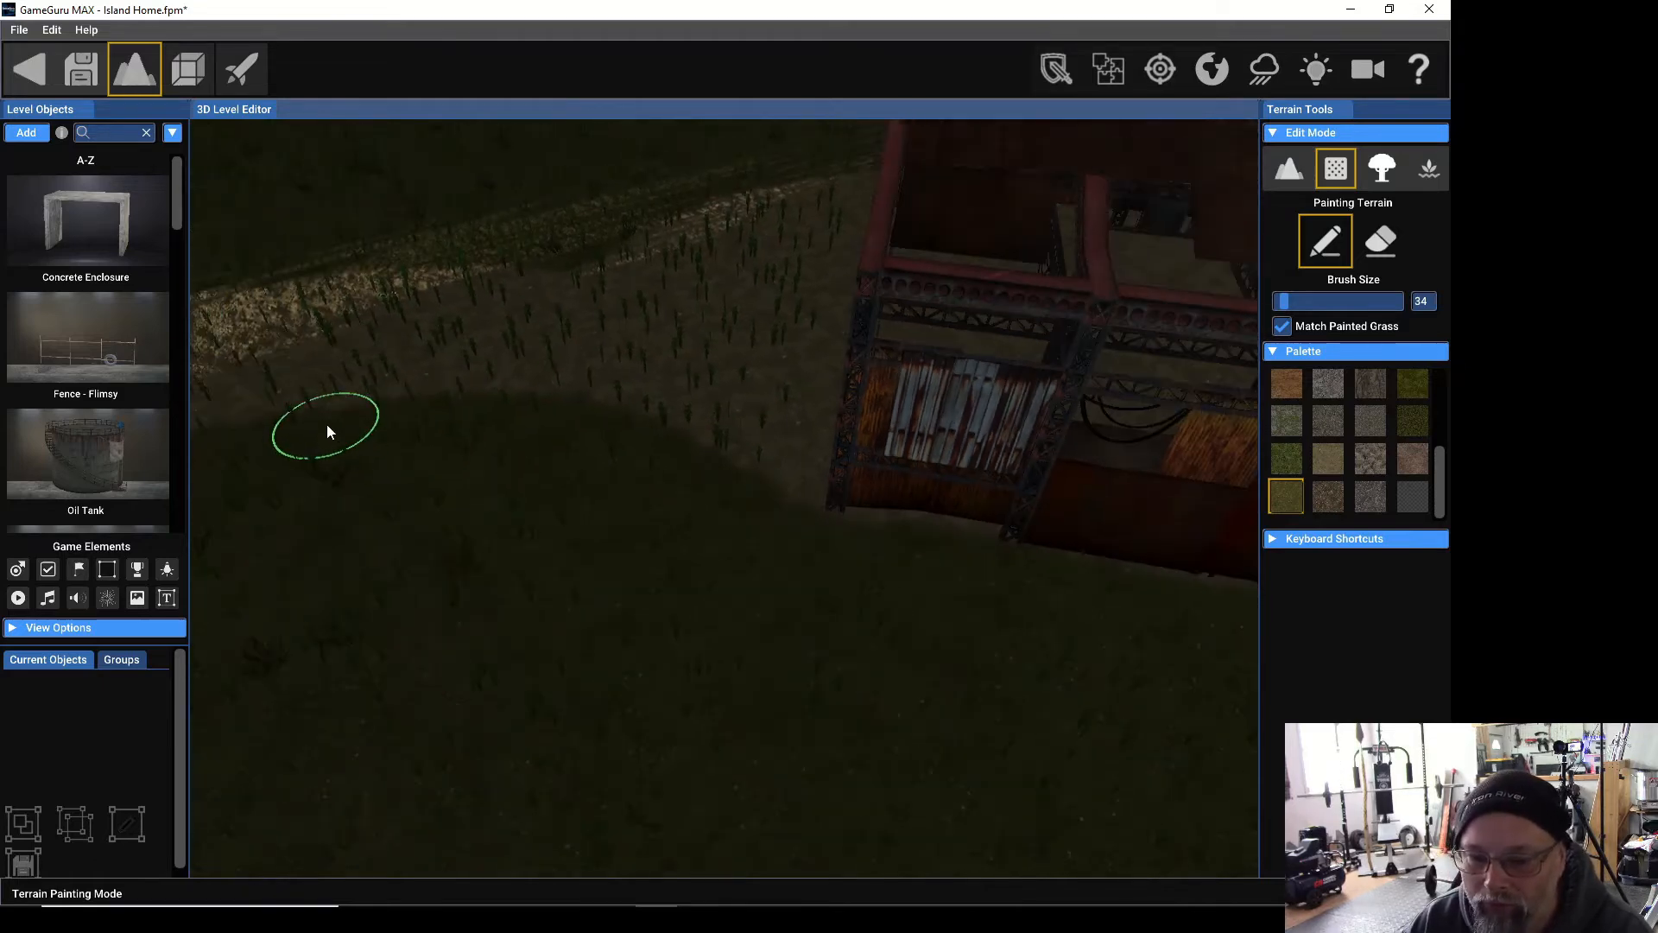
{"action": "mouse_move", "coordinate": [326, 423]}
{"action": "right_mouse_down"}
{"action": "mouse_move", "coordinate": [224, 398]}
{"action": "mouse_move", "coordinate": [321, 432]}
{"action": "right_mouse_up"}
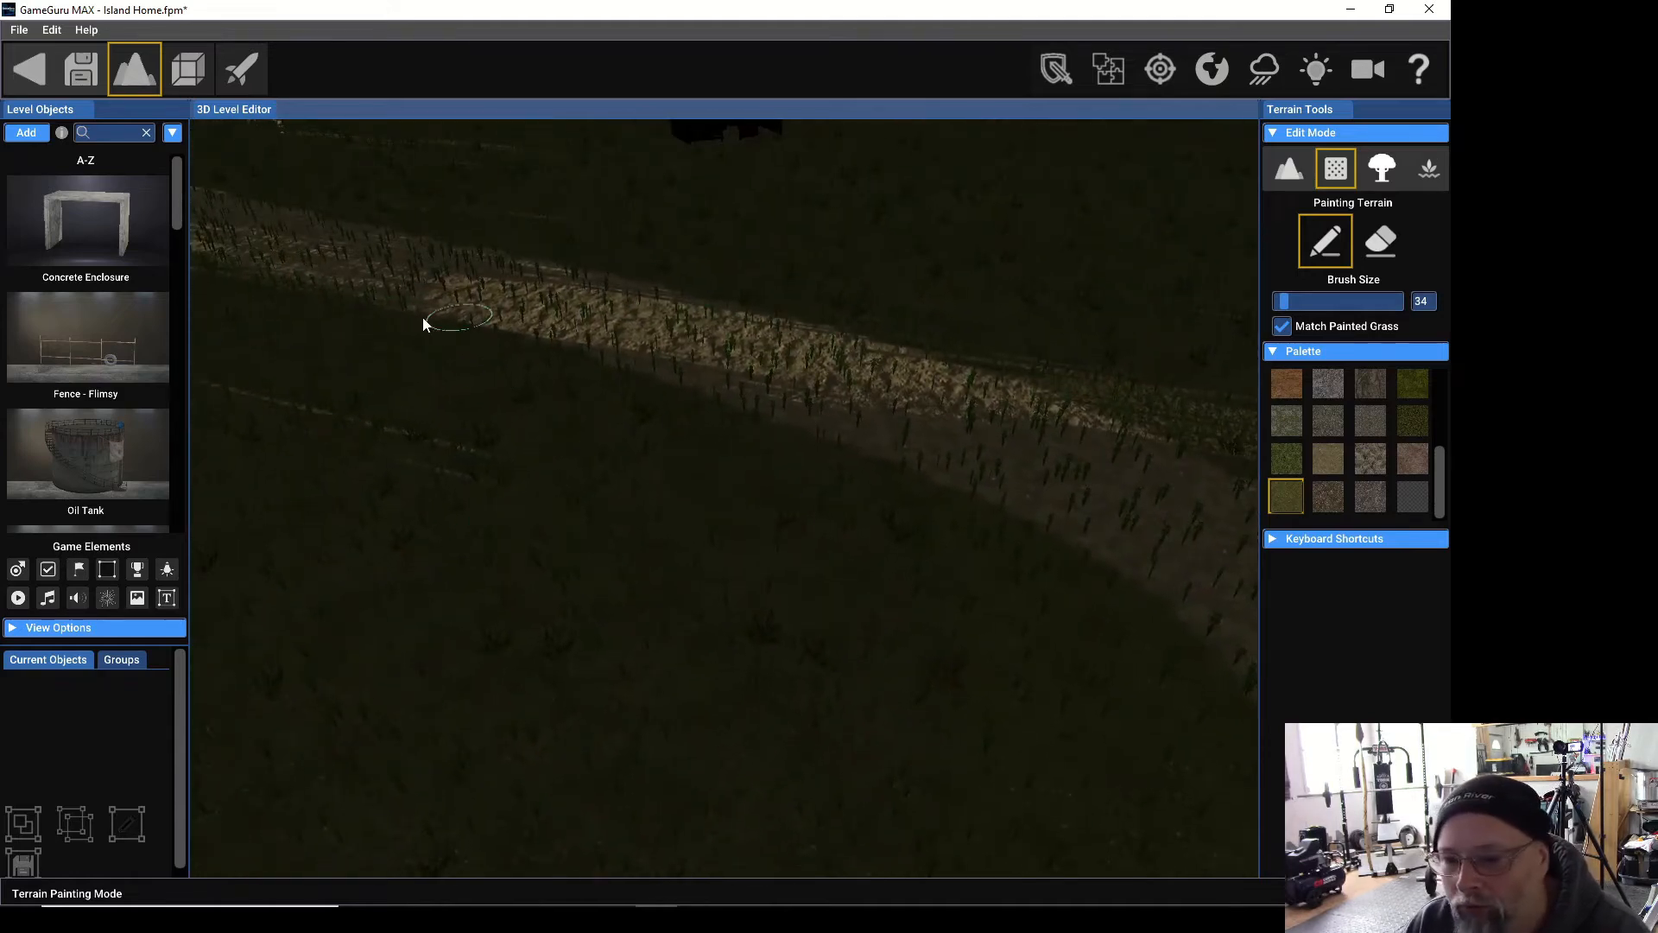
{"action": "left_click_drag", "start_coordinate": [451, 323], "coordinate": [695, 387]}
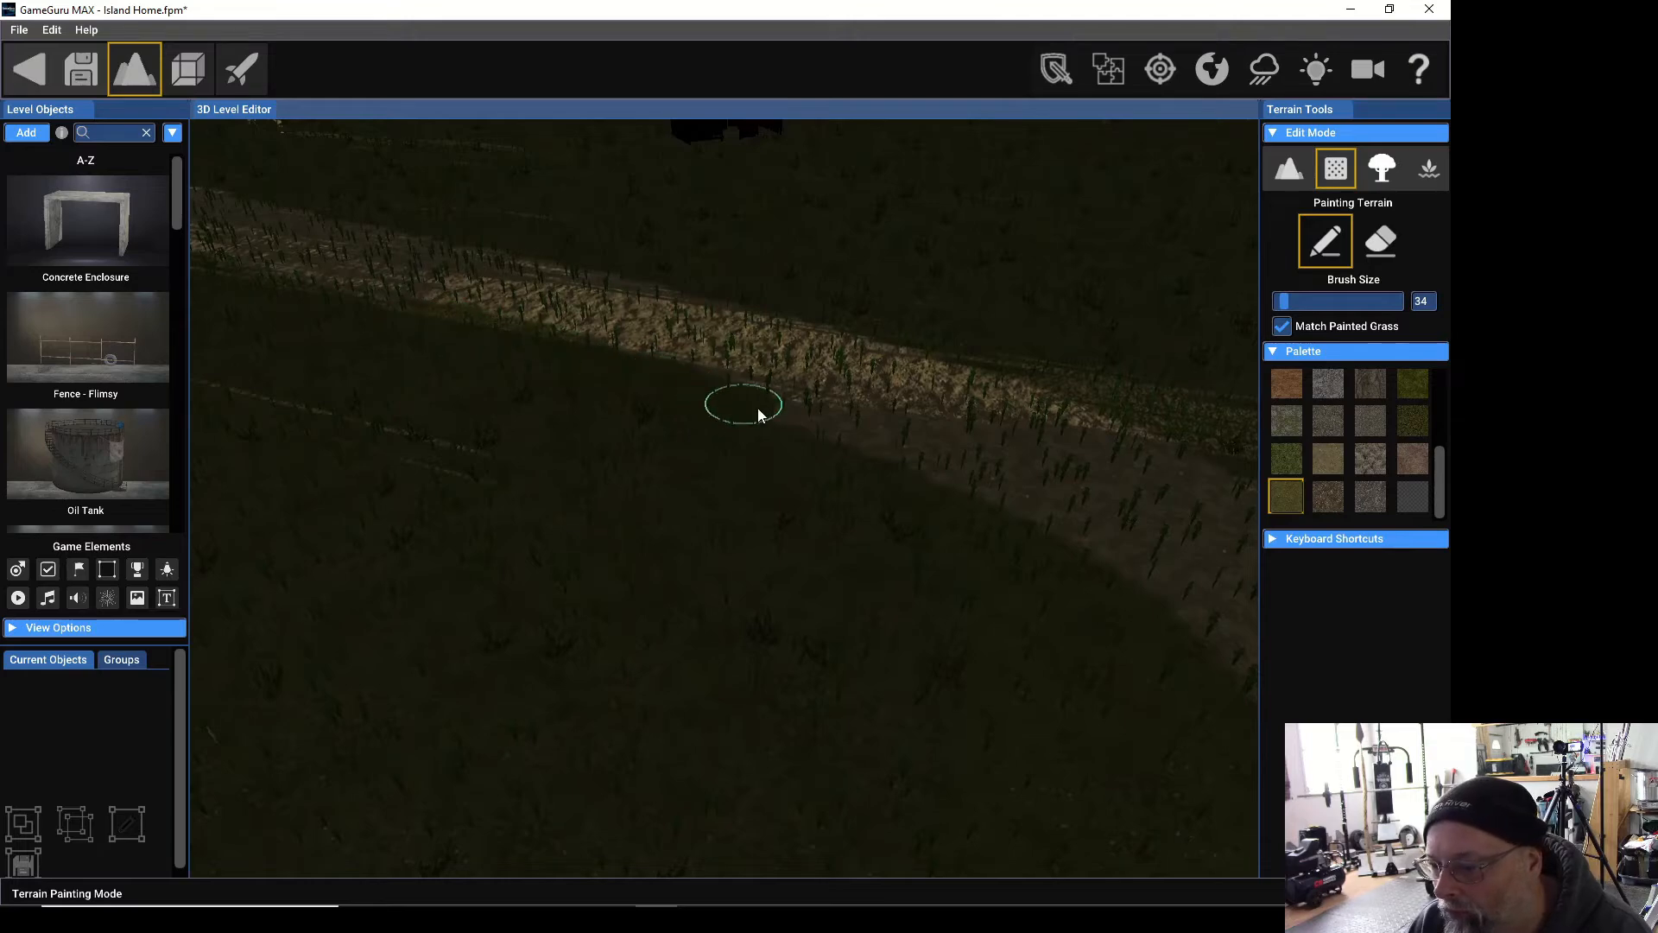
{"action": "mouse_move", "coordinate": [921, 475]}
{"action": "left_mouse_down"}
{"action": "mouse_move", "coordinate": [1092, 560]}
{"action": "mouse_move", "coordinate": [1170, 665]}
{"action": "left_mouse_up"}
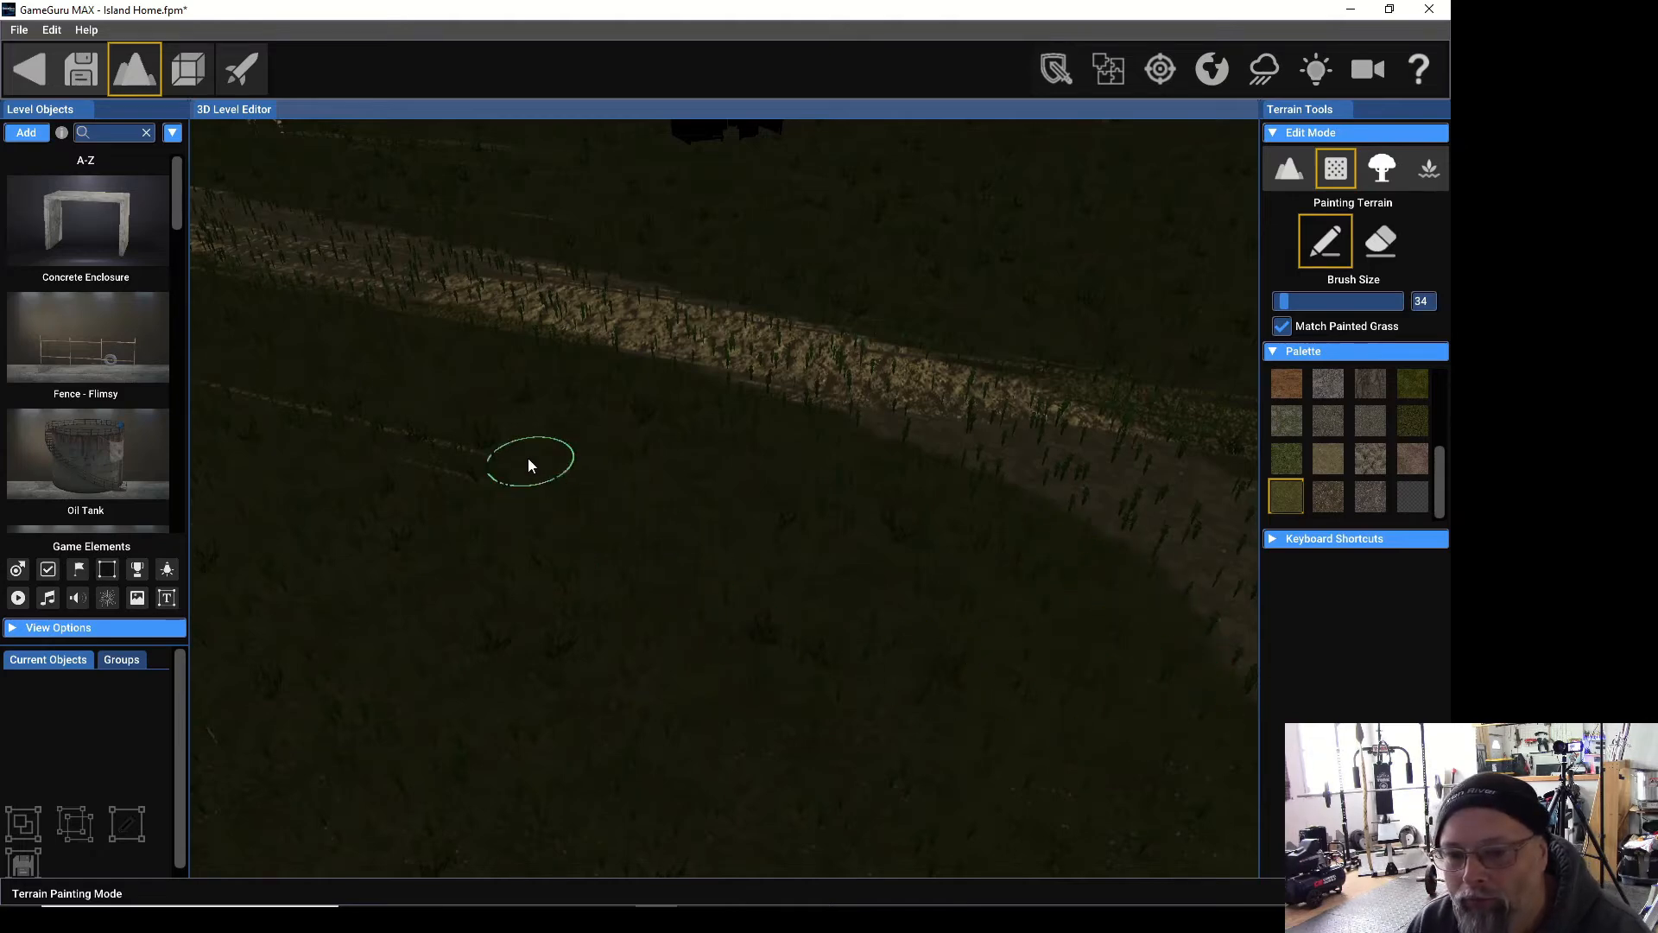
Narrow the straight stretch of soil path beyond the hanger by painting a strip of green grass texture along its near edge.
{"action": "right_click_drag", "start_coordinate": [526, 457], "coordinate": [493, 250]}
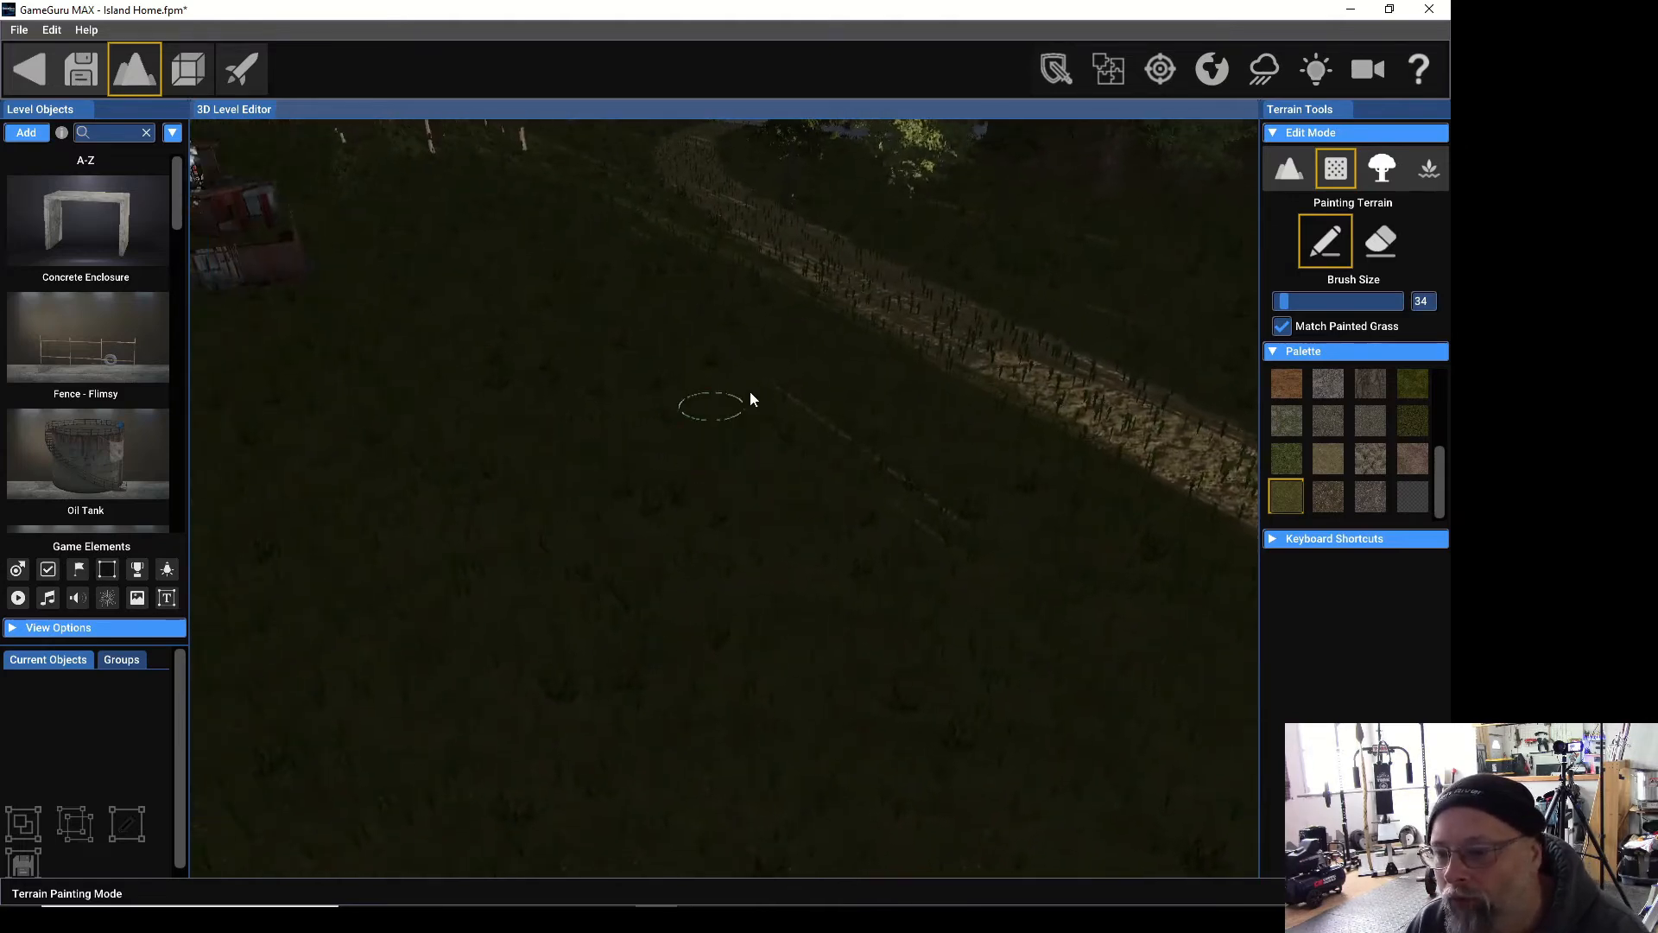
{"action": "mouse_move", "coordinate": [903, 308]}
{"action": "right_mouse_down"}
{"action": "mouse_move", "coordinate": [881, 173]}
{"action": "mouse_move", "coordinate": [717, 480]}
{"action": "mouse_move", "coordinate": [717, 432]}
{"action": "mouse_move", "coordinate": [900, 184]}
{"action": "right_mouse_up"}
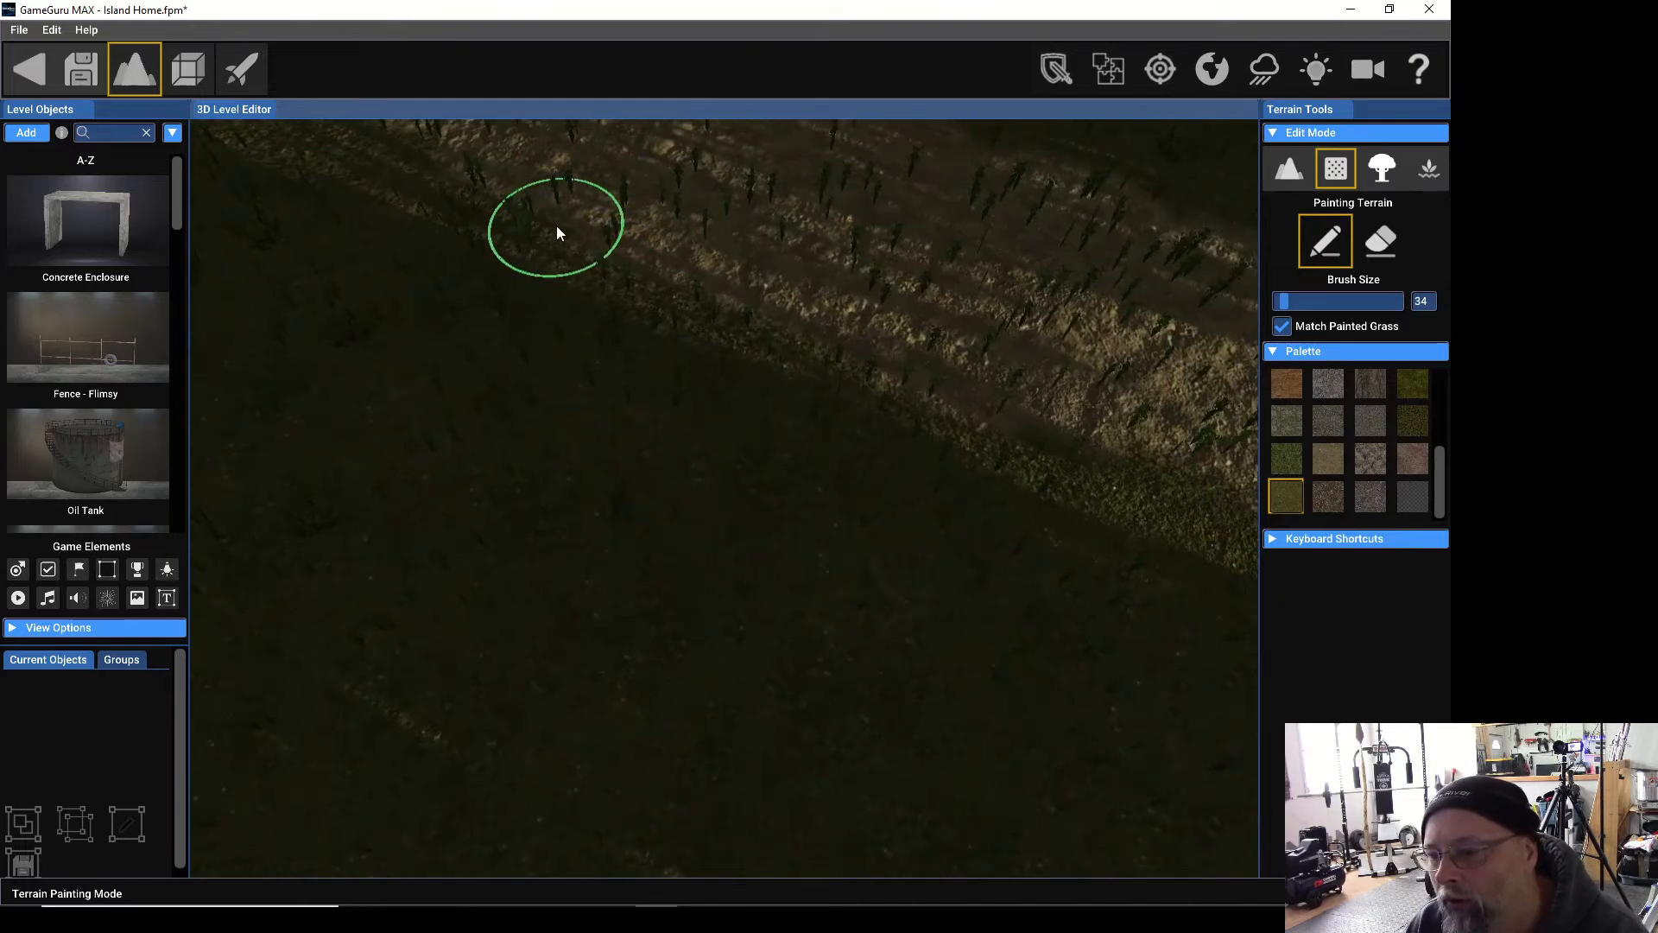
{"action": "left_click_drag", "start_coordinate": [692, 270], "coordinate": [1150, 496]}
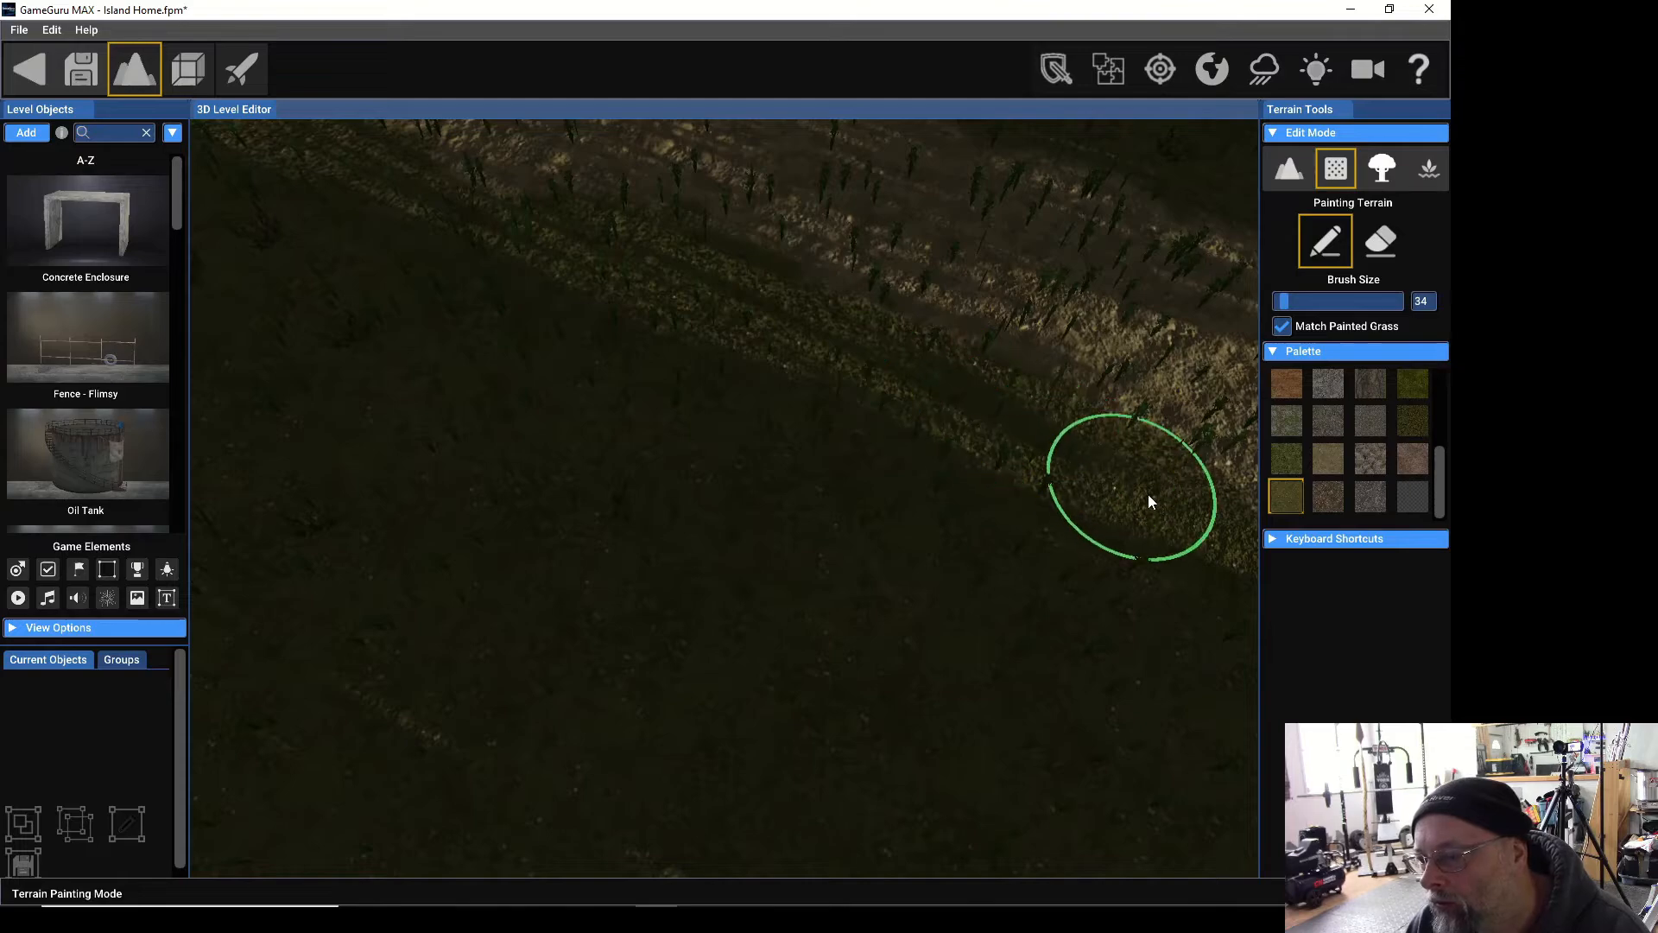
Trim the side of the soil trail leading down to the lake by painting the green grass texture along its edge.
{"action": "right_click_drag", "start_coordinate": [494, 248], "coordinate": [428, 126]}
{"action": "key", "text": "w"}
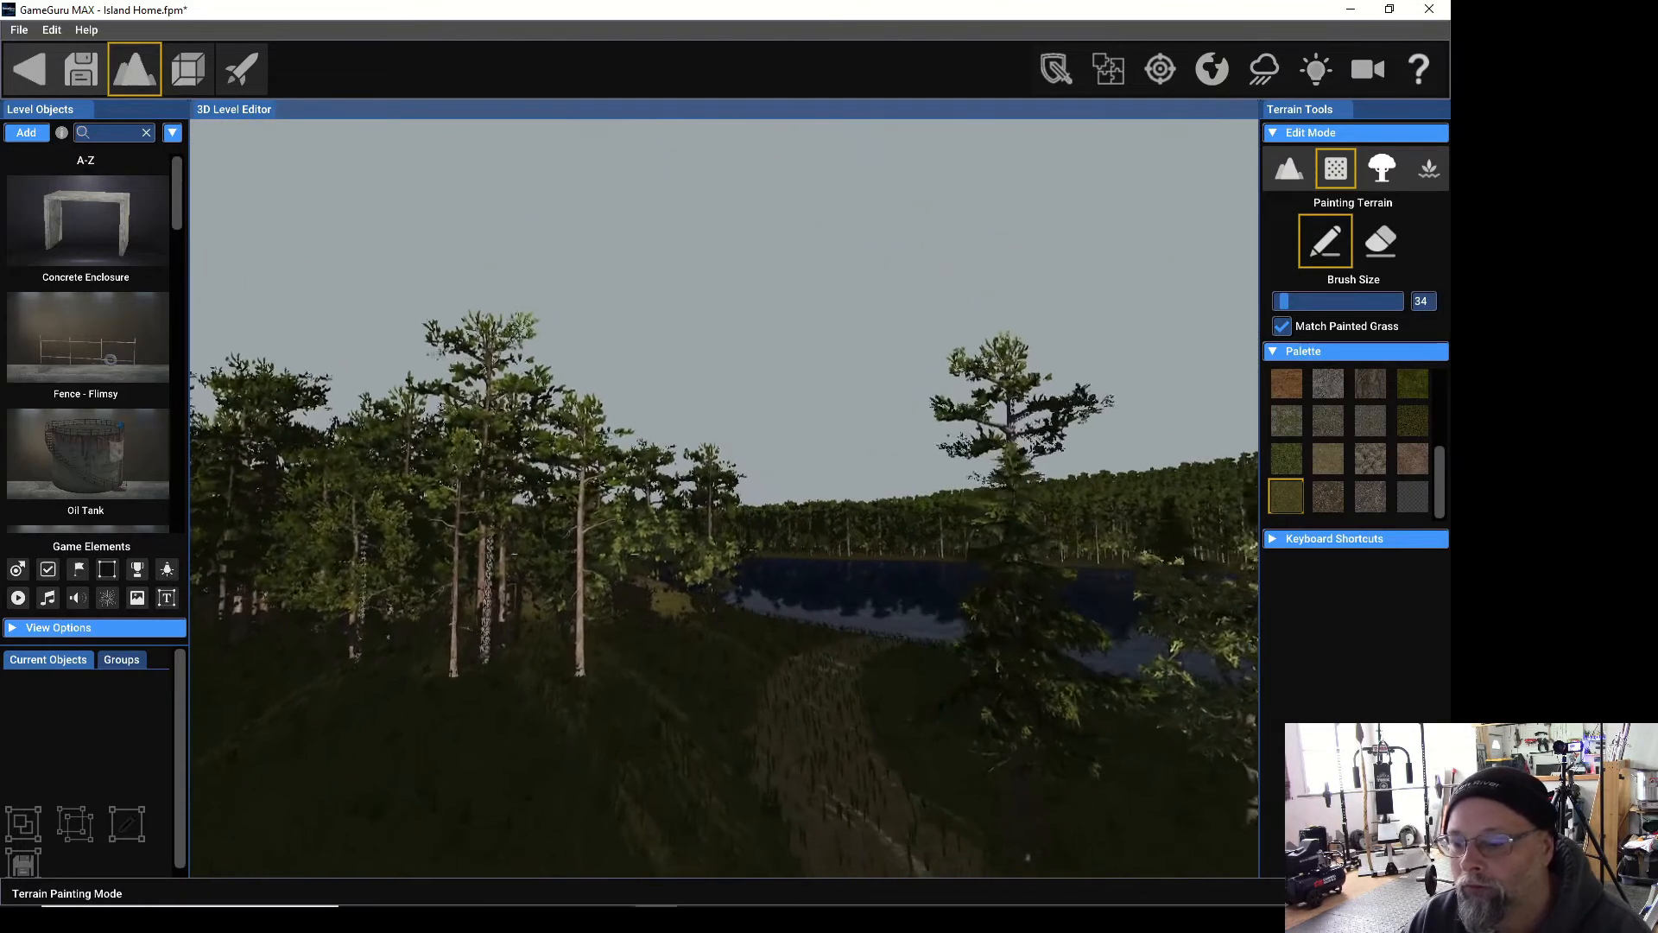
{"action": "right_click_drag", "start_coordinate": [559, 553], "coordinate": [560, 591]}
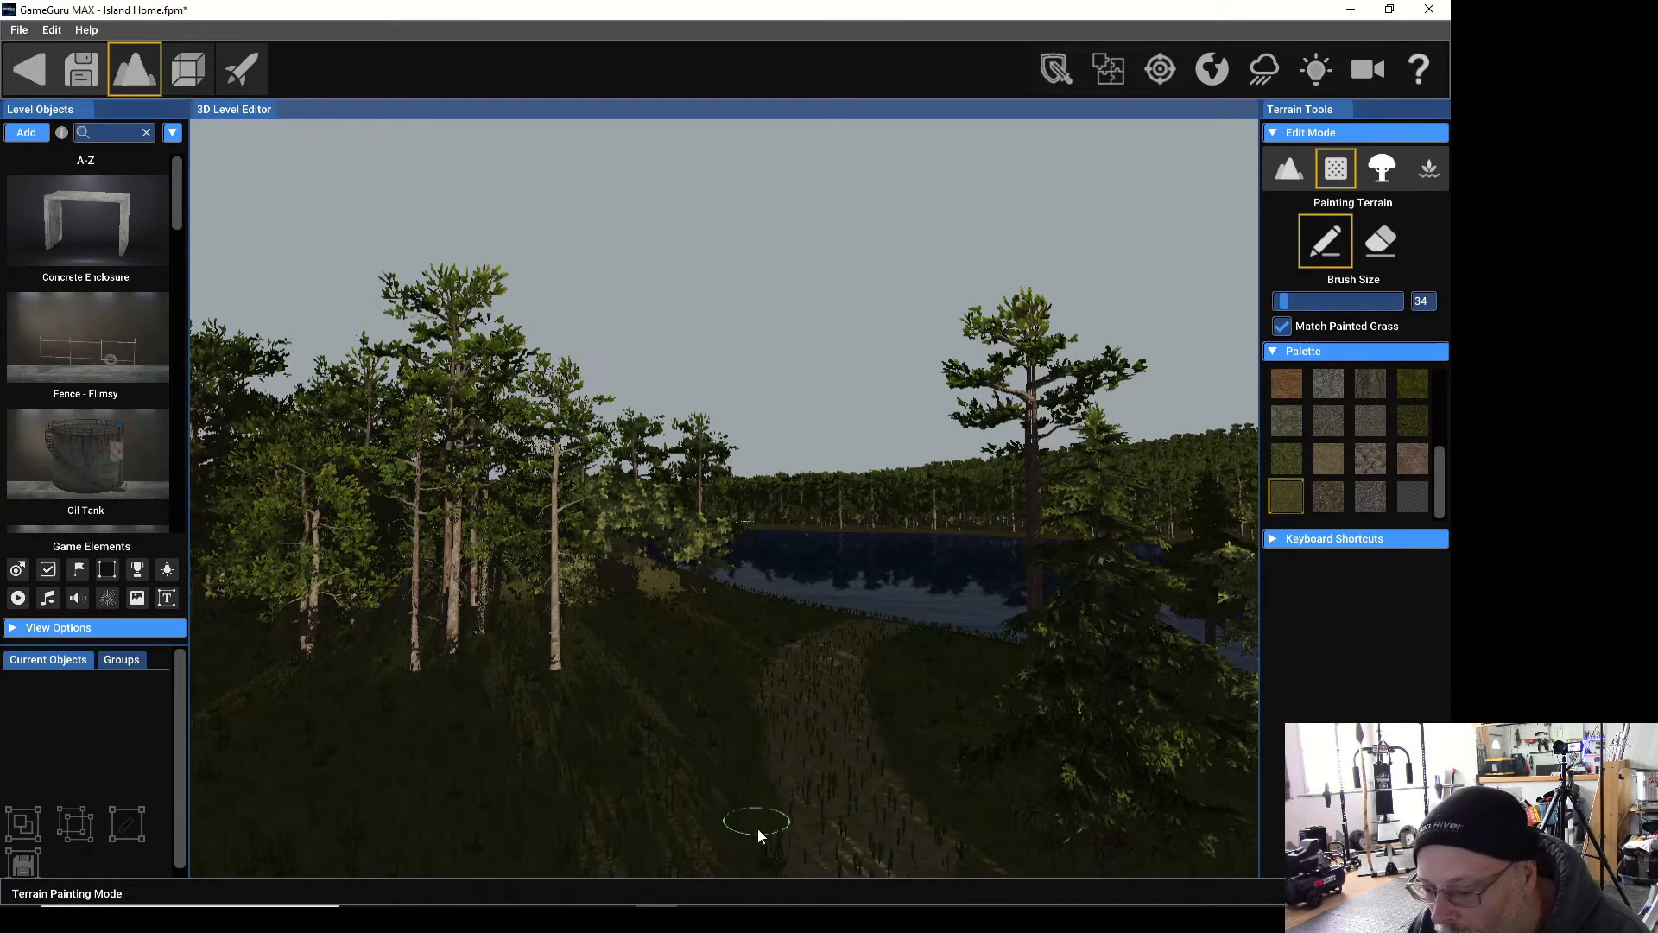
{"action": "scroll", "coordinate": [752, 823], "scroll_direction": "down", "scroll_amount": 1}
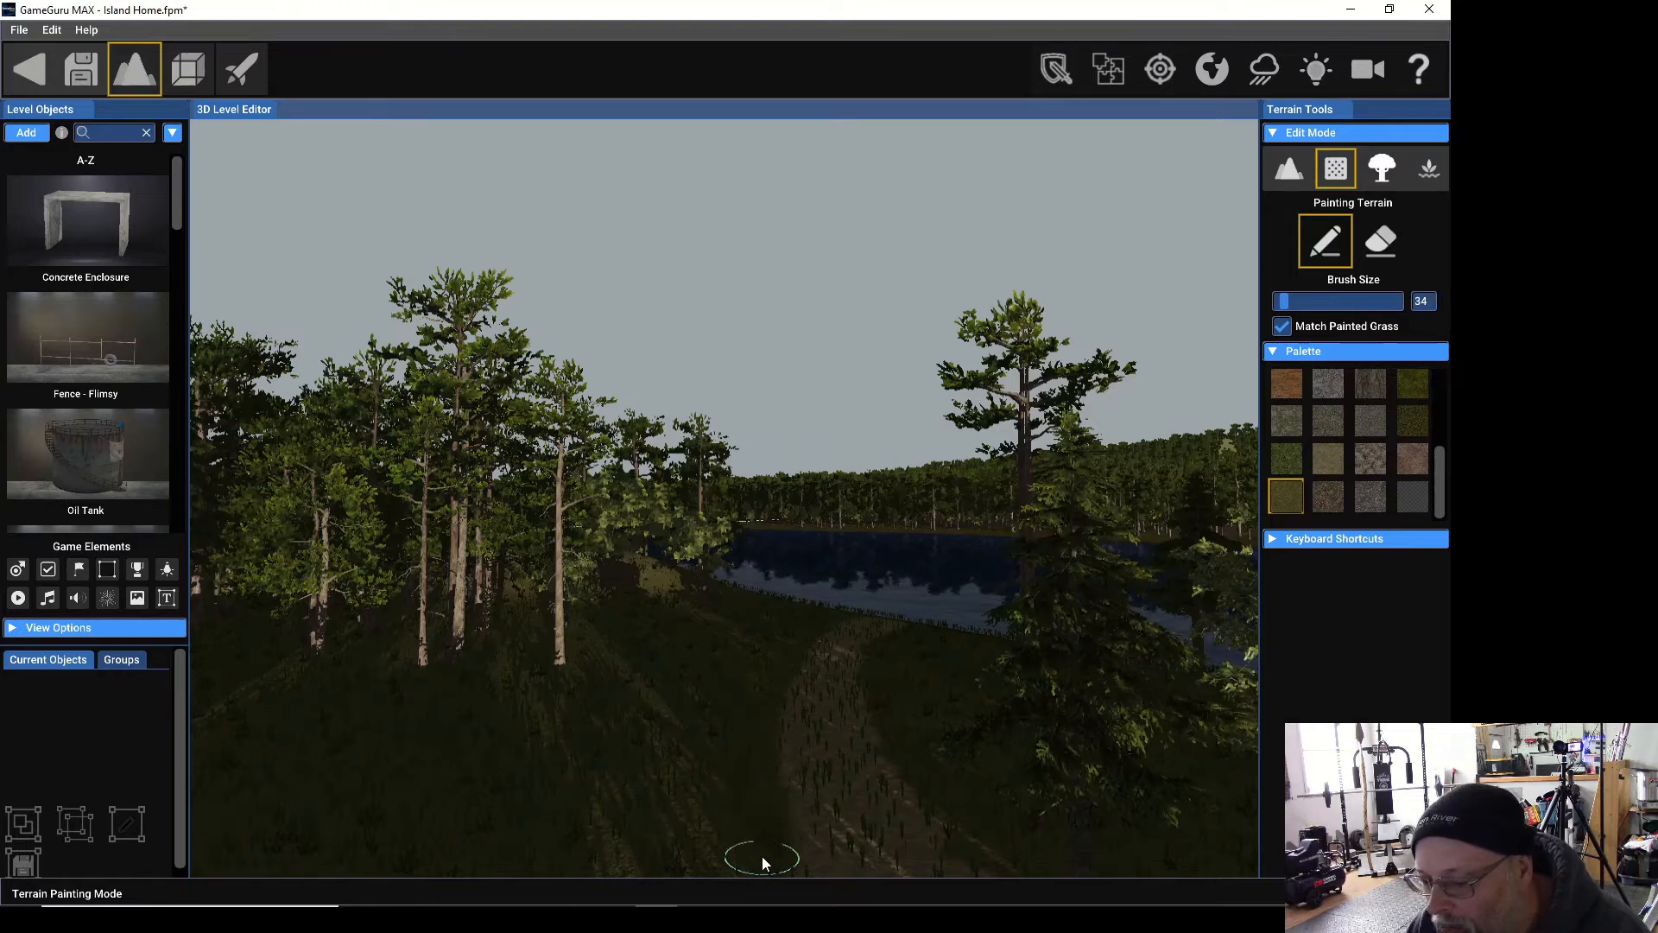
{"action": "key", "text": "s"}
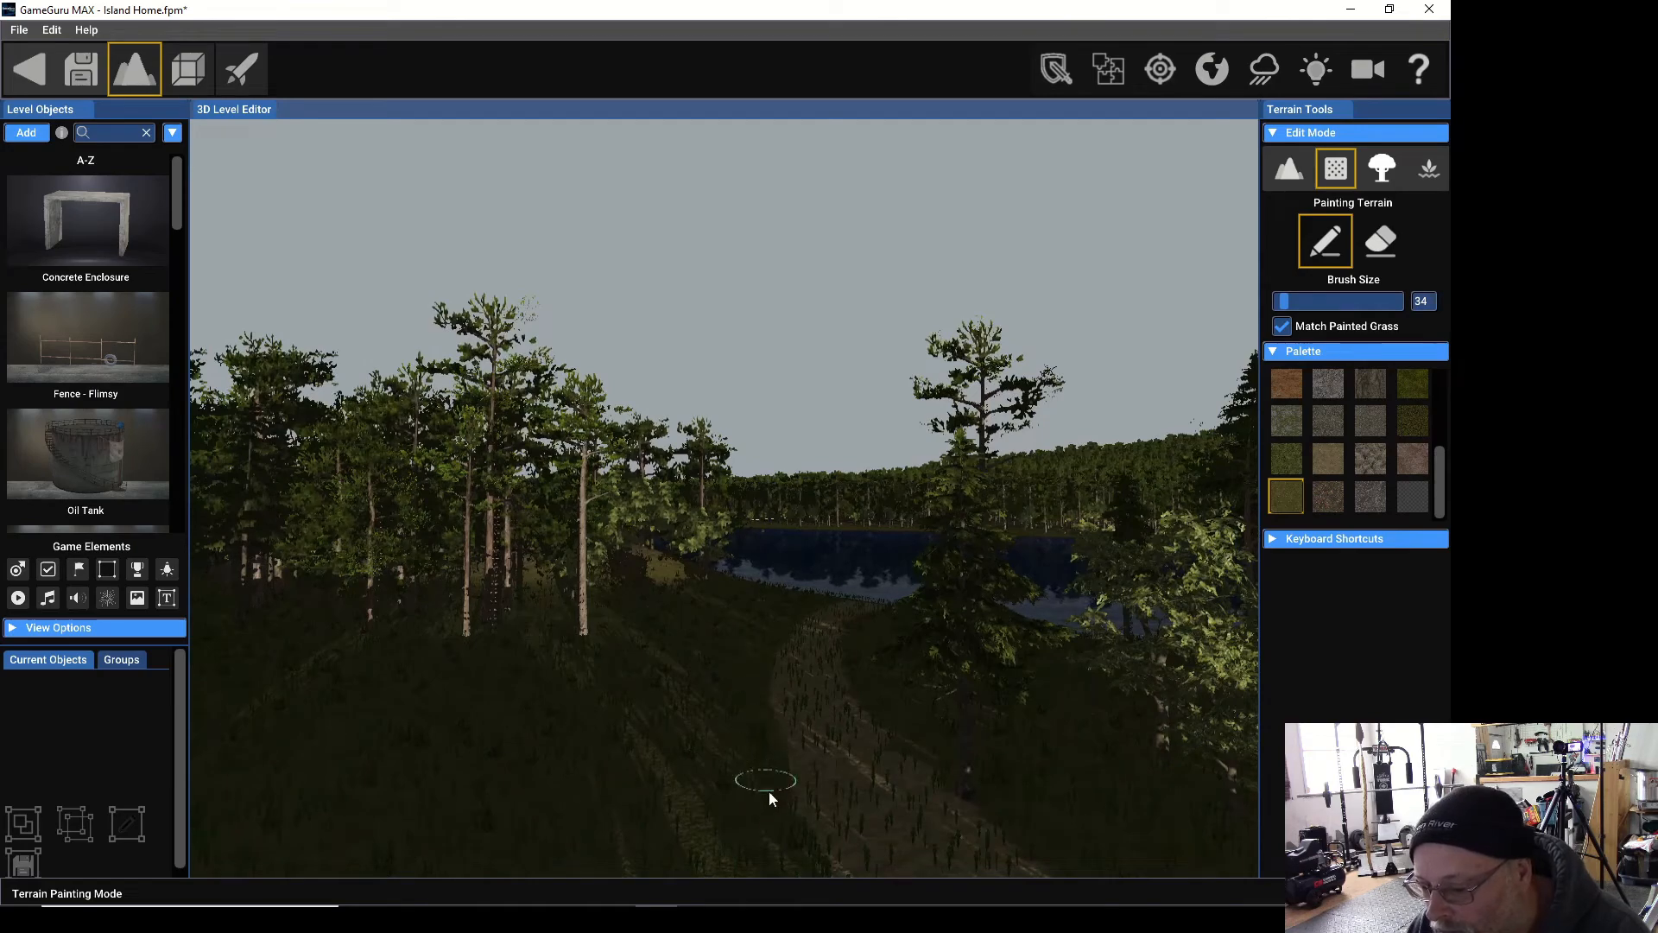
{"action": "key", "text": "s"}
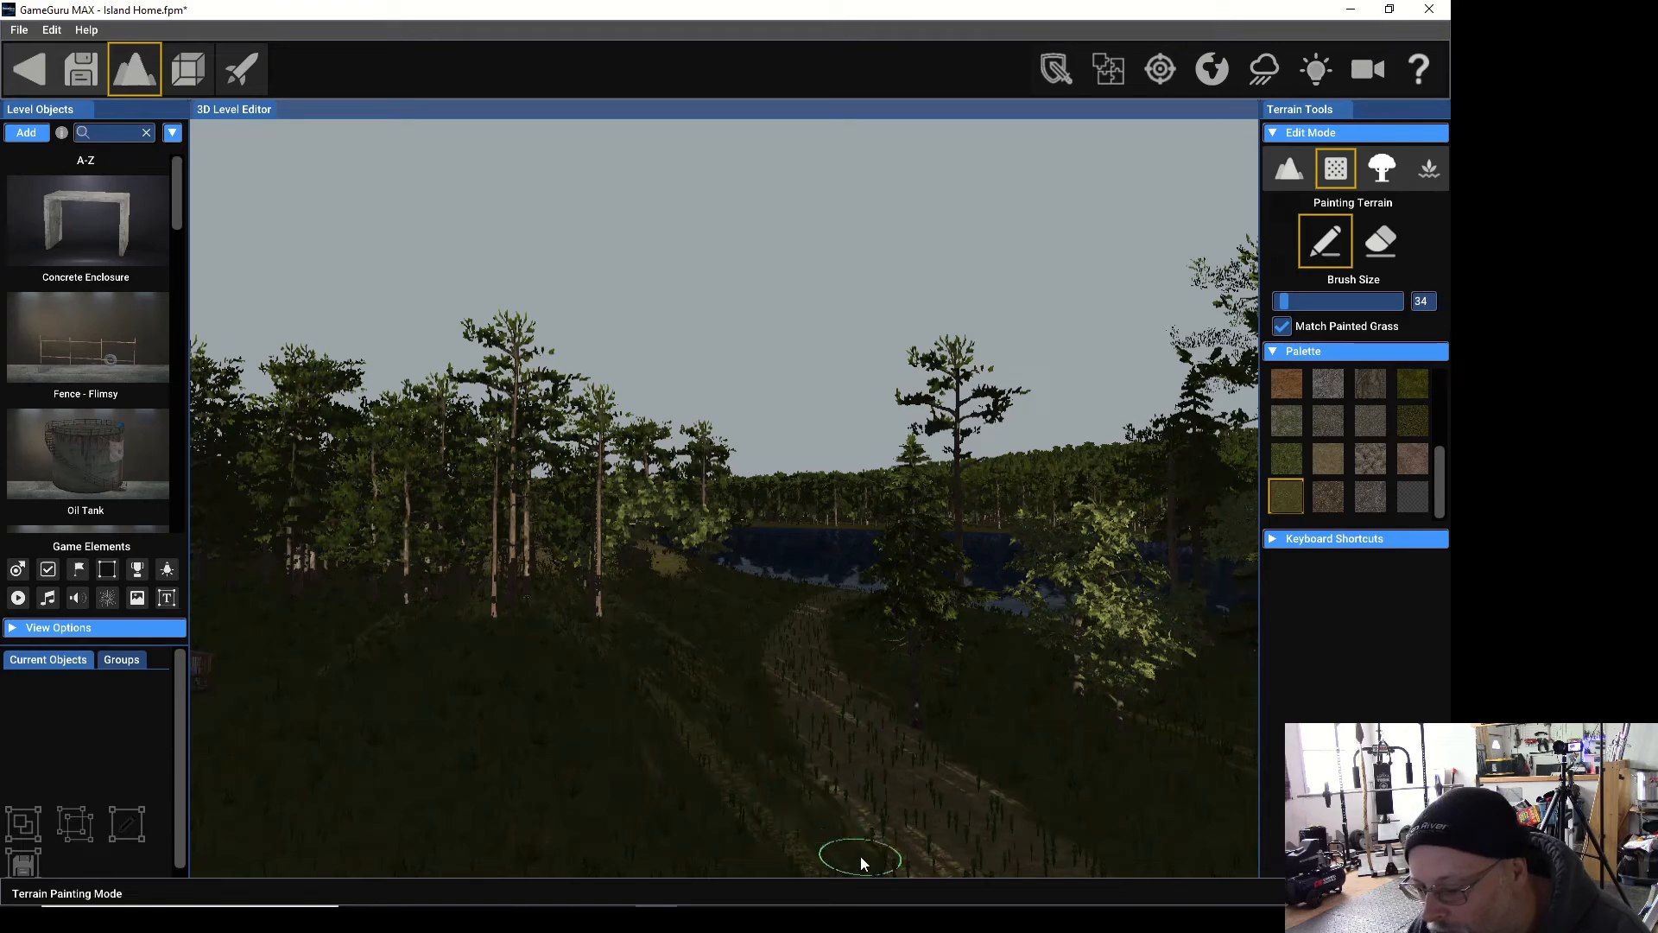
Examine the painted ground between the hut and the hanger, and the soil path behind the hanger.
{"action": "mouse_move", "coordinate": [815, 833]}
{"action": "right_mouse_down"}
{"action": "mouse_move", "coordinate": [789, 822]}
{"action": "mouse_move", "coordinate": [717, 471]}
{"action": "mouse_move", "coordinate": [789, 806]}
{"action": "right_mouse_up"}
{"action": "key", "text": "w"}
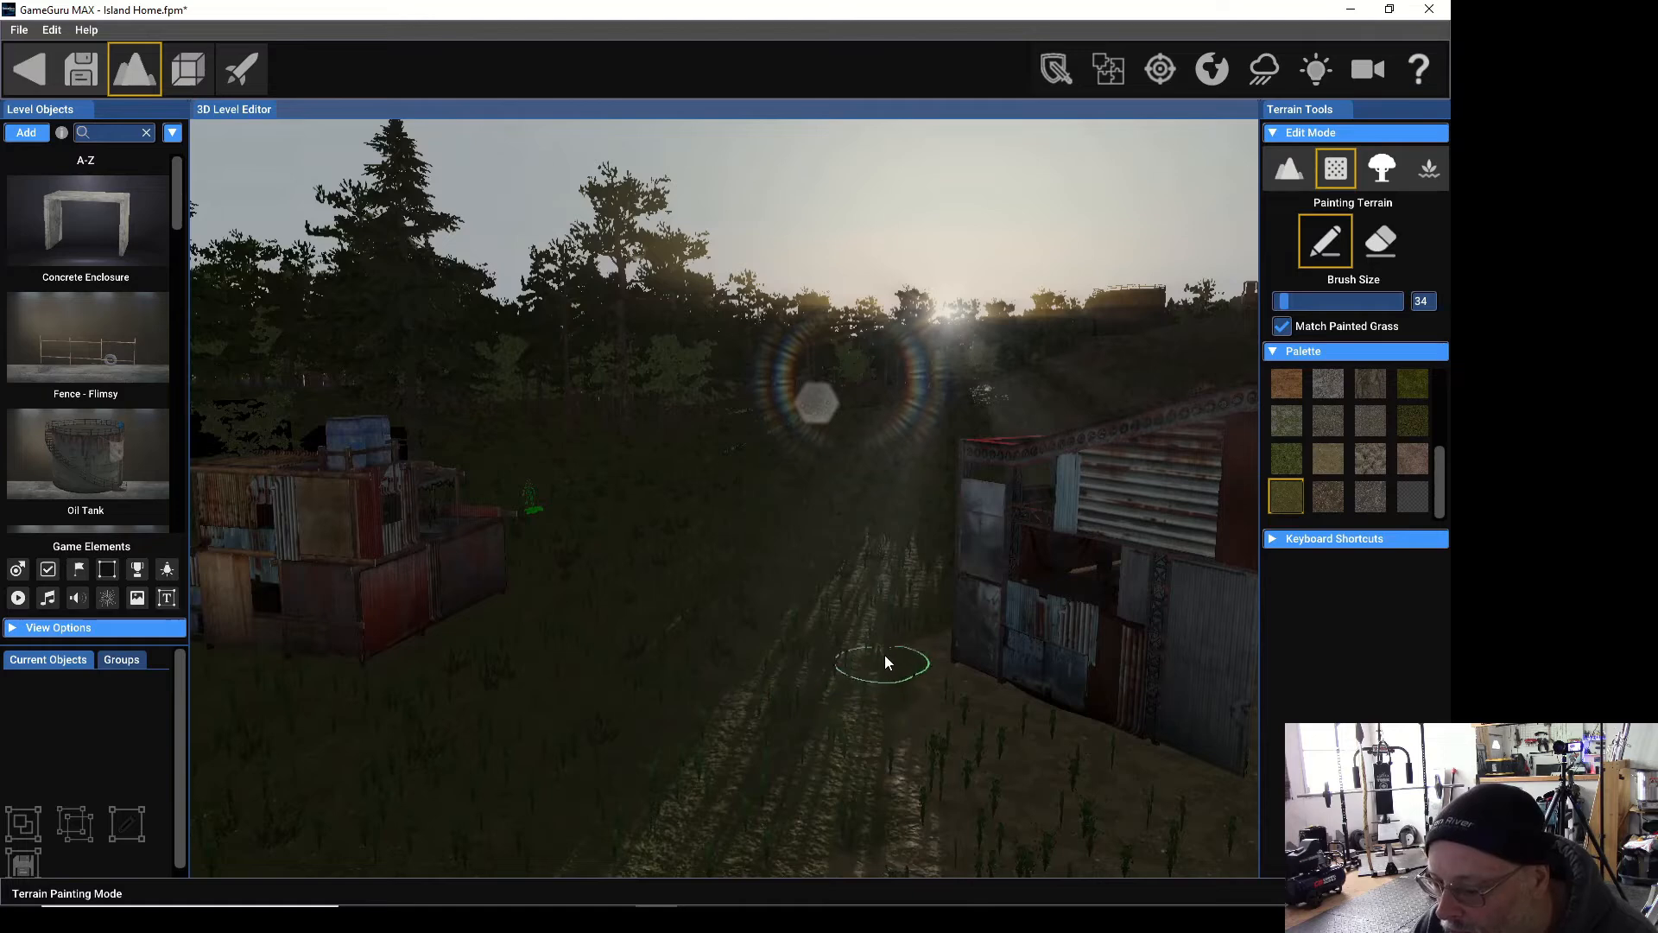
{"action": "key", "text": "s"}
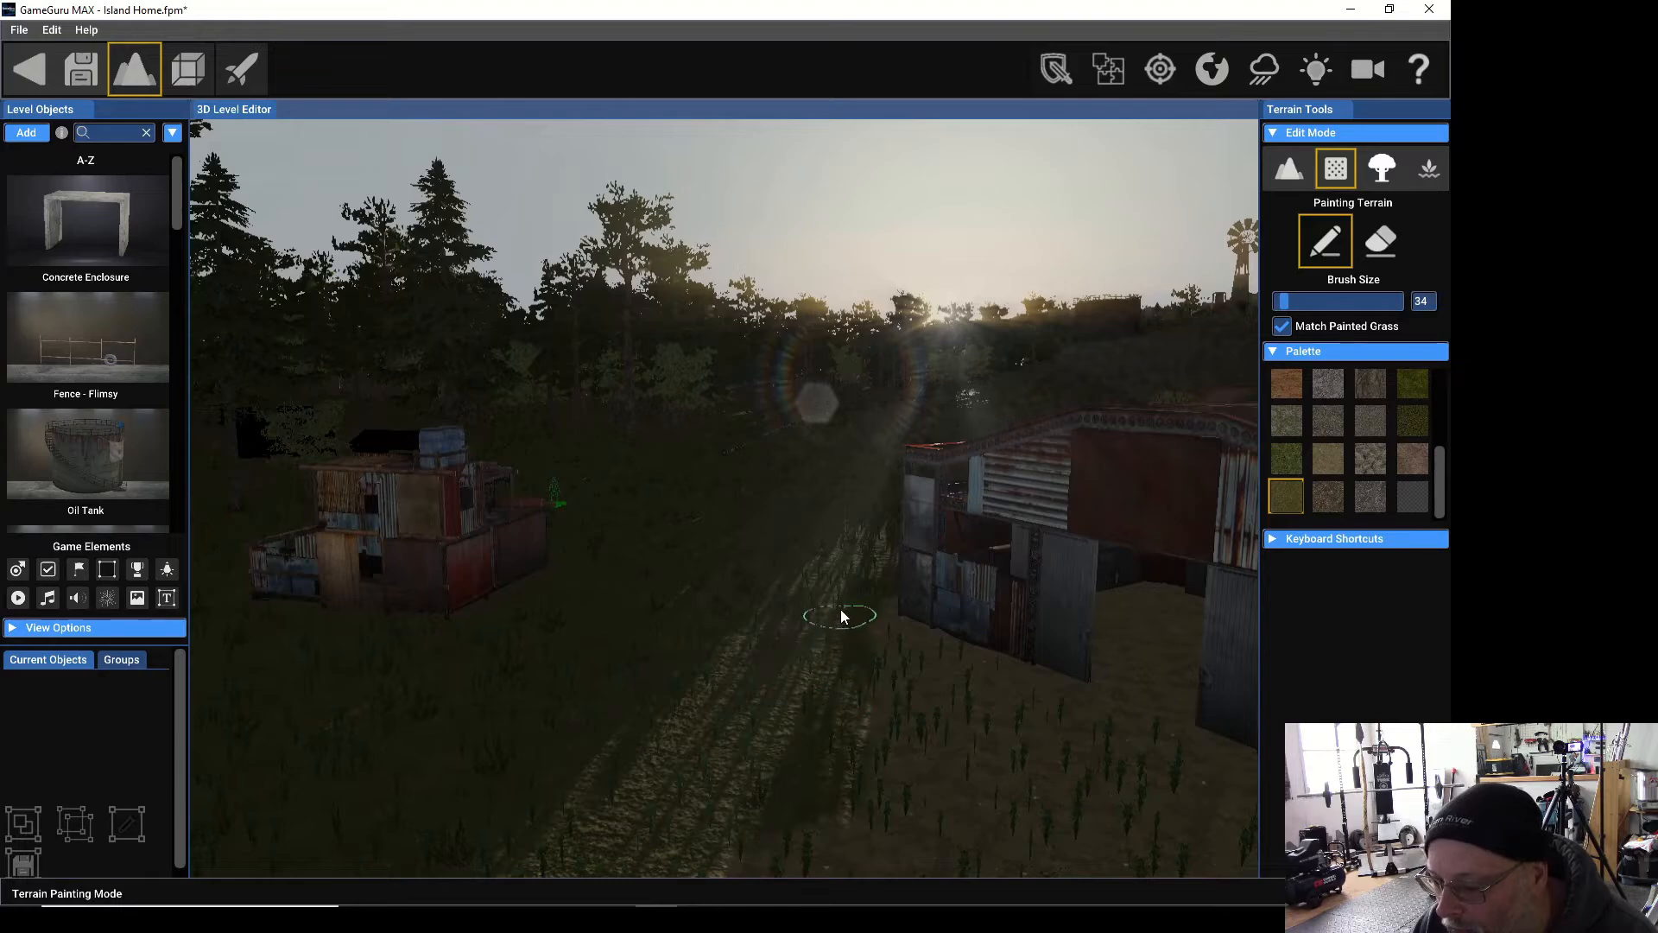
{"action": "mouse_move", "coordinate": [792, 593]}
{"action": "right_mouse_down"}
{"action": "mouse_move", "coordinate": [793, 492]}
{"action": "mouse_move", "coordinate": [847, 570]}
{"action": "mouse_move", "coordinate": [844, 739]}
{"action": "right_mouse_up"}
{"action": "key", "text": "w"}
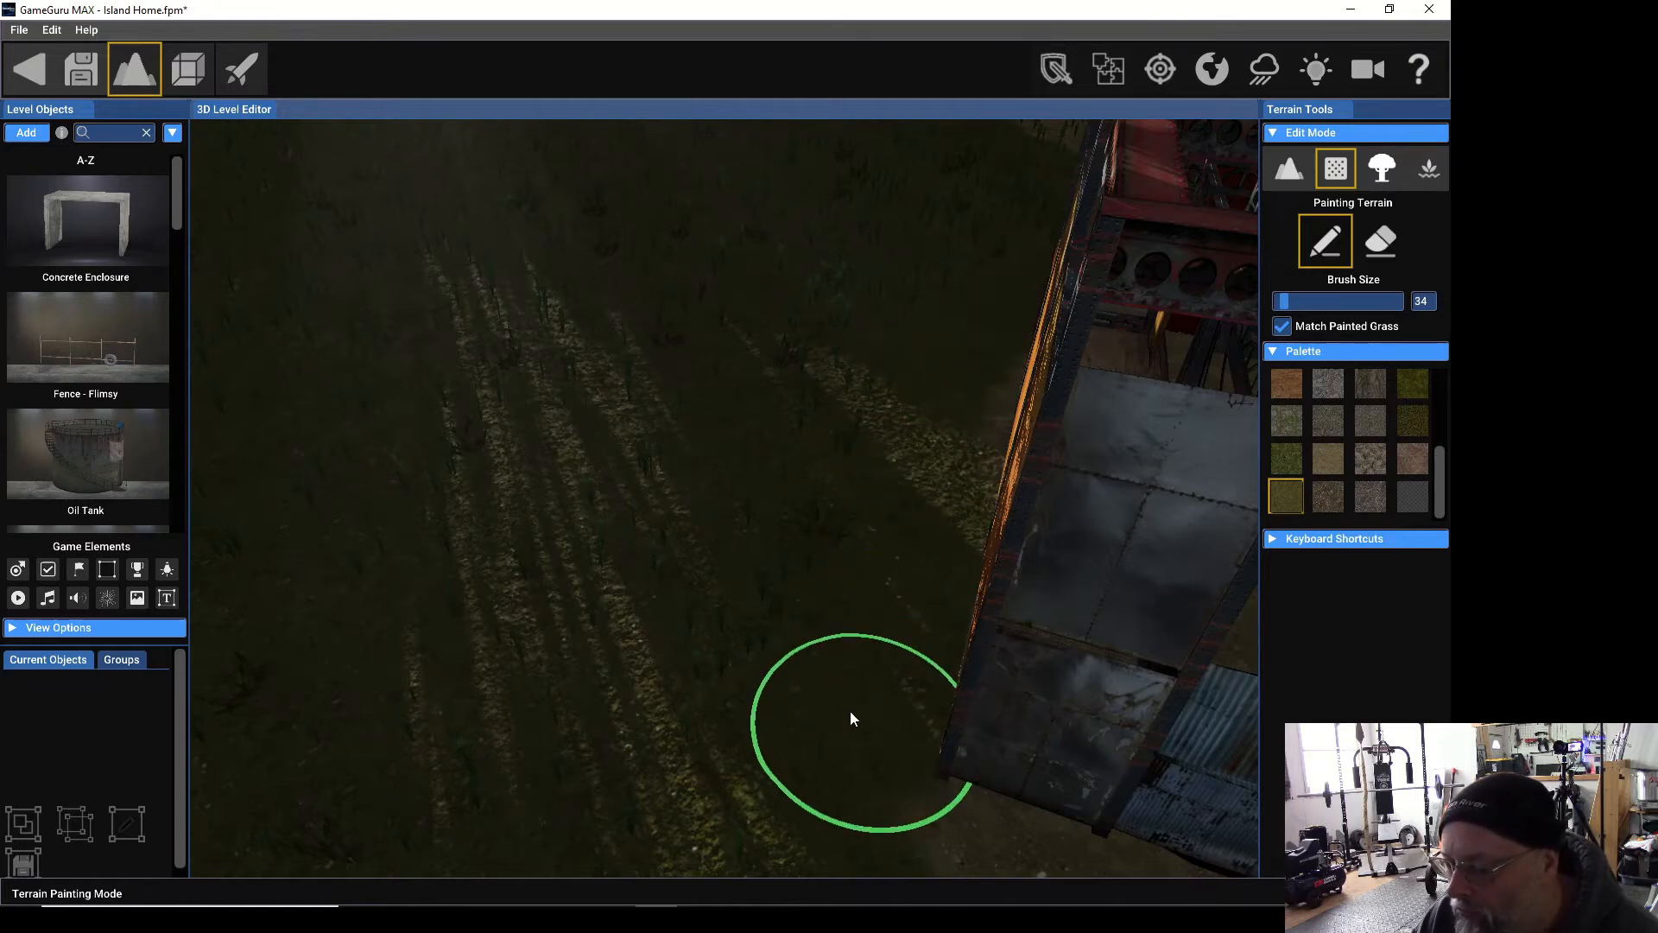
{"action": "mouse_move", "coordinate": [769, 596]}
{"action": "right_mouse_down"}
{"action": "mouse_move", "coordinate": [770, 328]}
{"action": "mouse_move", "coordinate": [799, 449]}
{"action": "mouse_move", "coordinate": [691, 484]}
{"action": "mouse_move", "coordinate": [821, 579]}
{"action": "mouse_move", "coordinate": [820, 622]}
{"action": "mouse_move", "coordinate": [752, 553]}
{"action": "right_mouse_up"}
{"action": "mouse_move", "coordinate": [717, 473]}
{"action": "right_mouse_down"}
{"action": "mouse_move", "coordinate": [704, 540]}
{"action": "mouse_move", "coordinate": [820, 553]}
{"action": "mouse_move", "coordinate": [682, 509]}
{"action": "mouse_move", "coordinate": [764, 570]}
{"action": "right_mouse_up"}
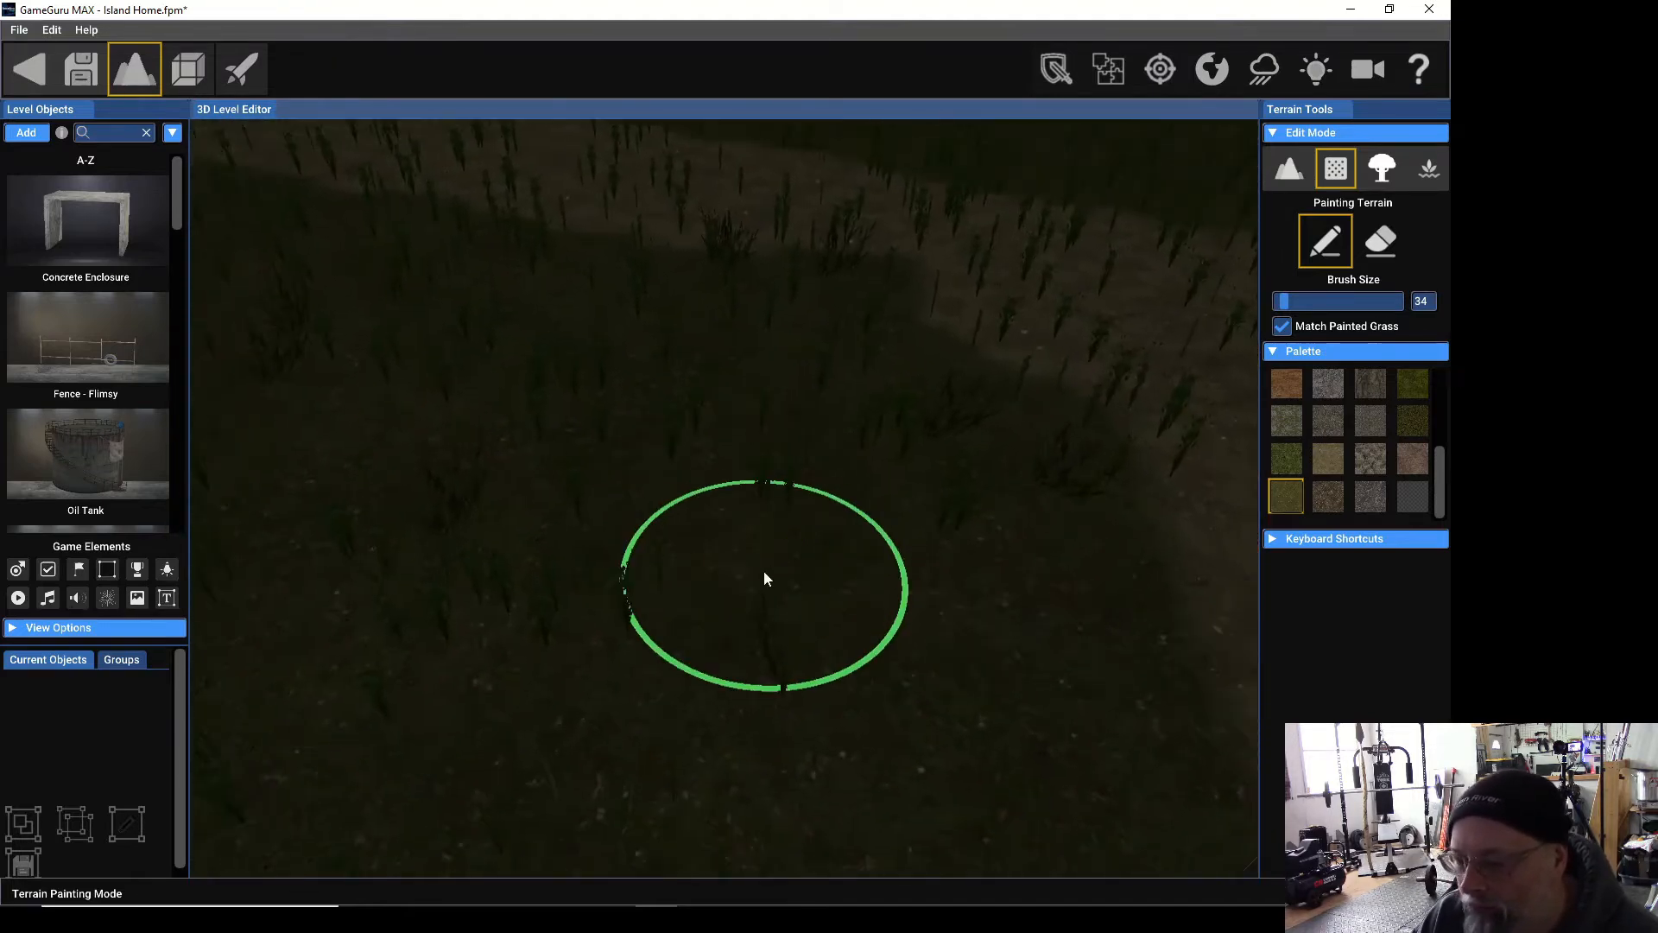
{"action": "right_click_drag", "start_coordinate": [1006, 678], "coordinate": [960, 665]}
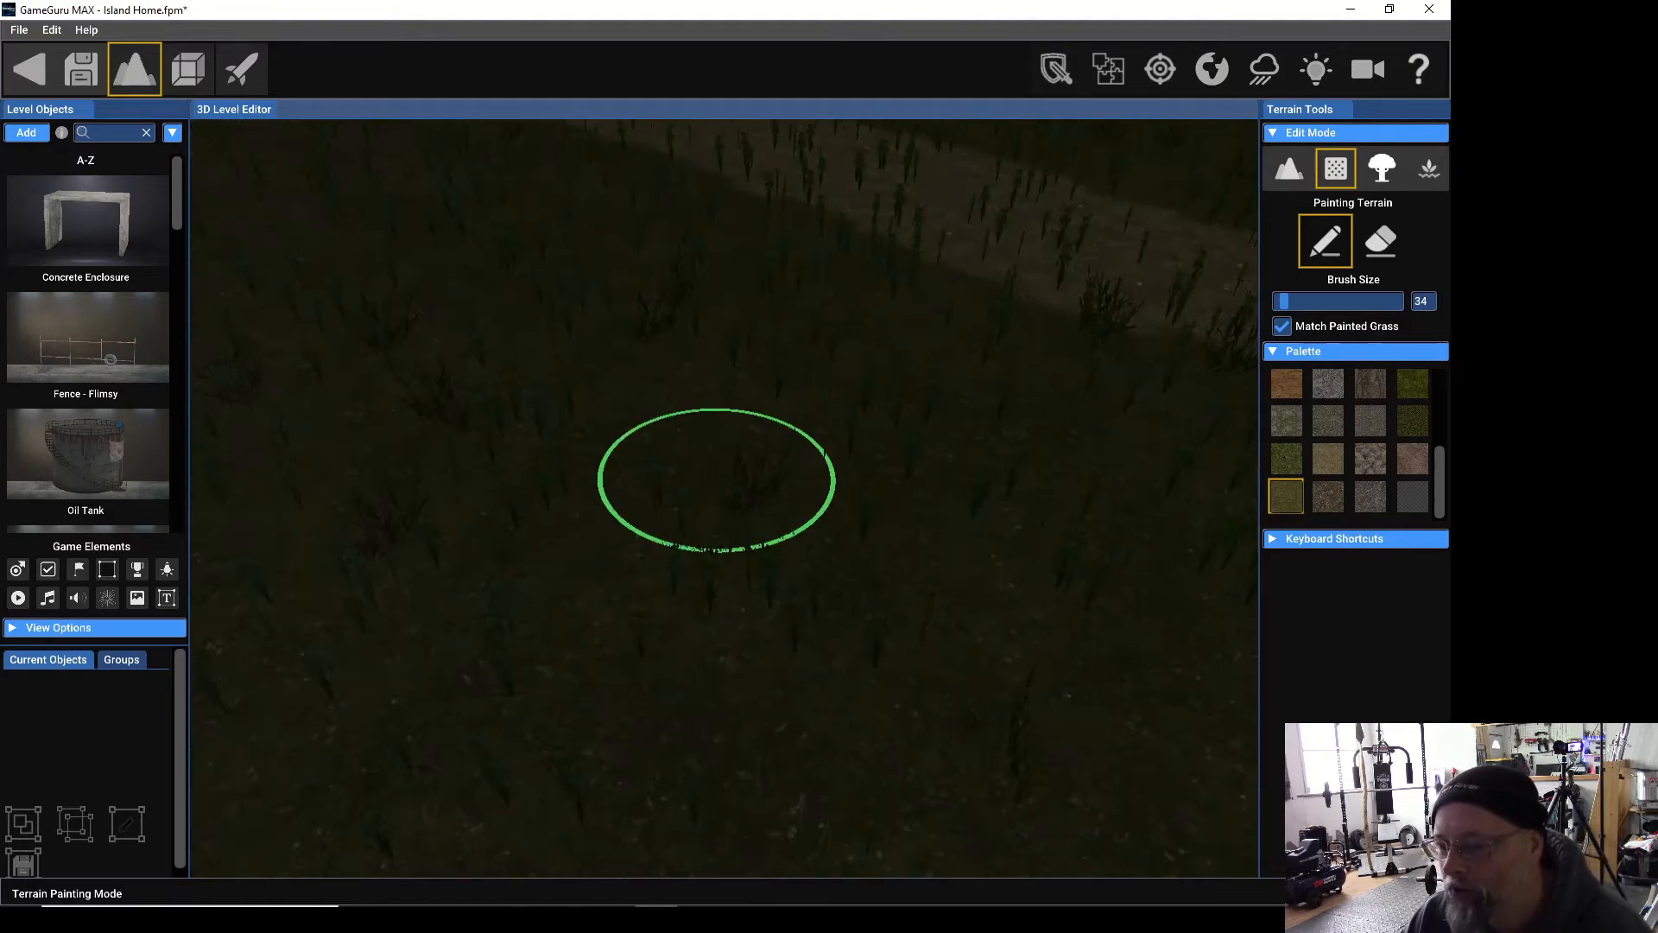
{"action": "scroll", "coordinate": [961, 665], "scroll_direction": "down", "scroll_amount": 5}
{"action": "scroll", "coordinate": [841, 517], "scroll_direction": "down", "scroll_amount": 5}
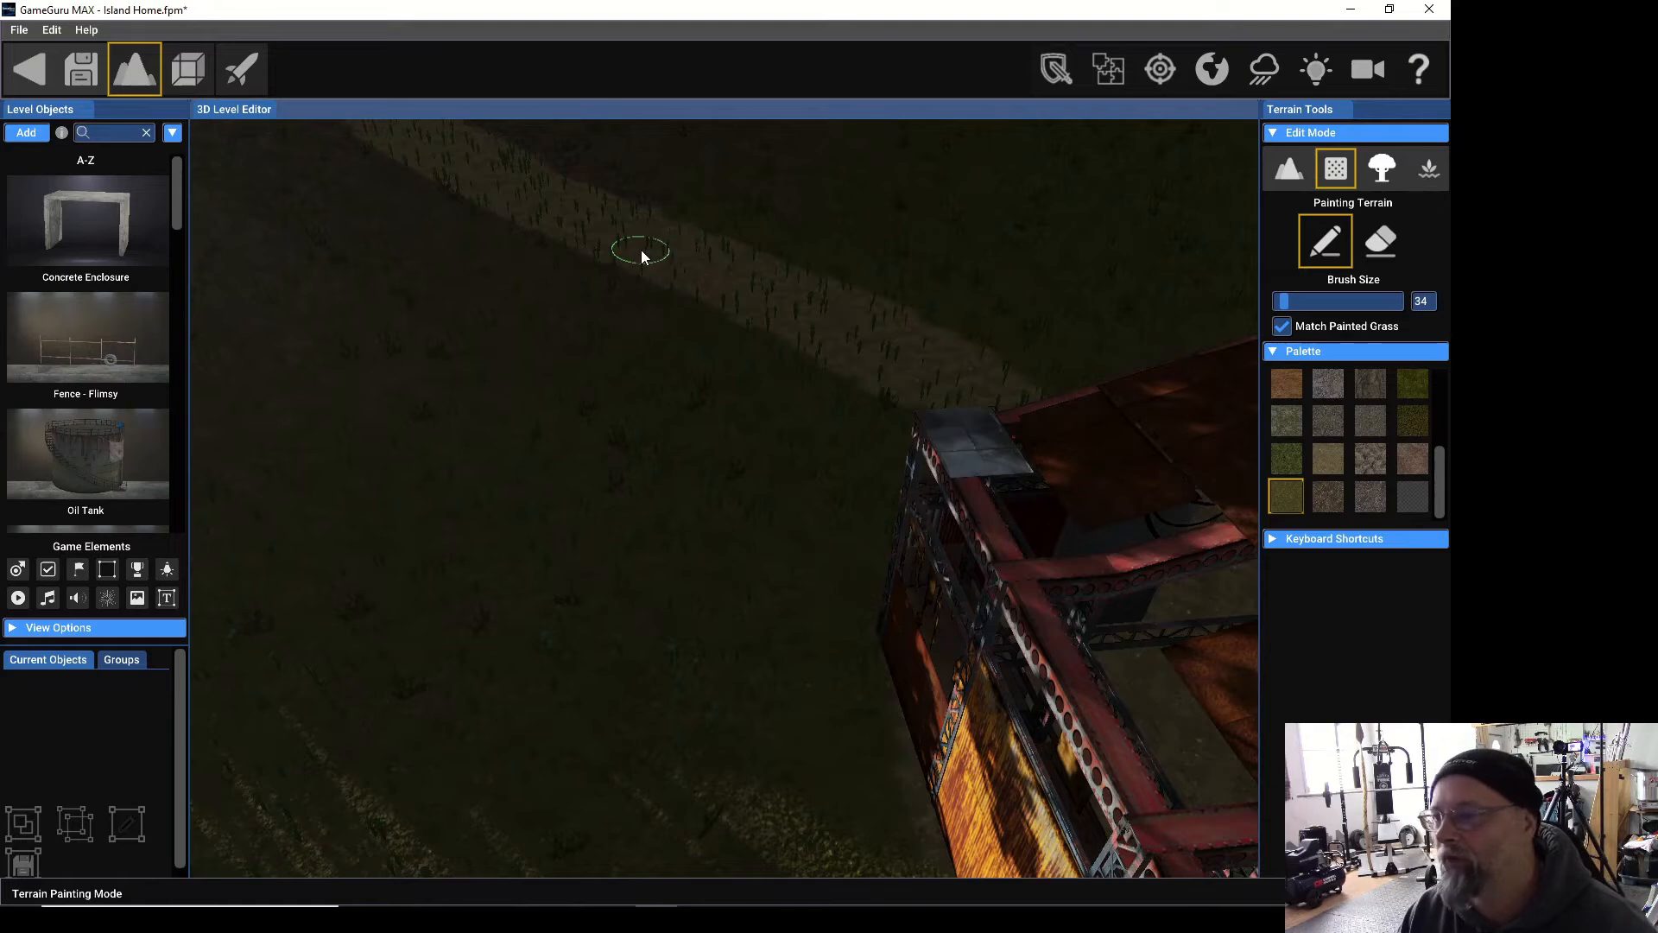
Erase the grass growing on the soil paths around the hanger and toward the lake with a vegetation brush size of 91.
{"action": "left_click", "coordinate": [1422, 171]}
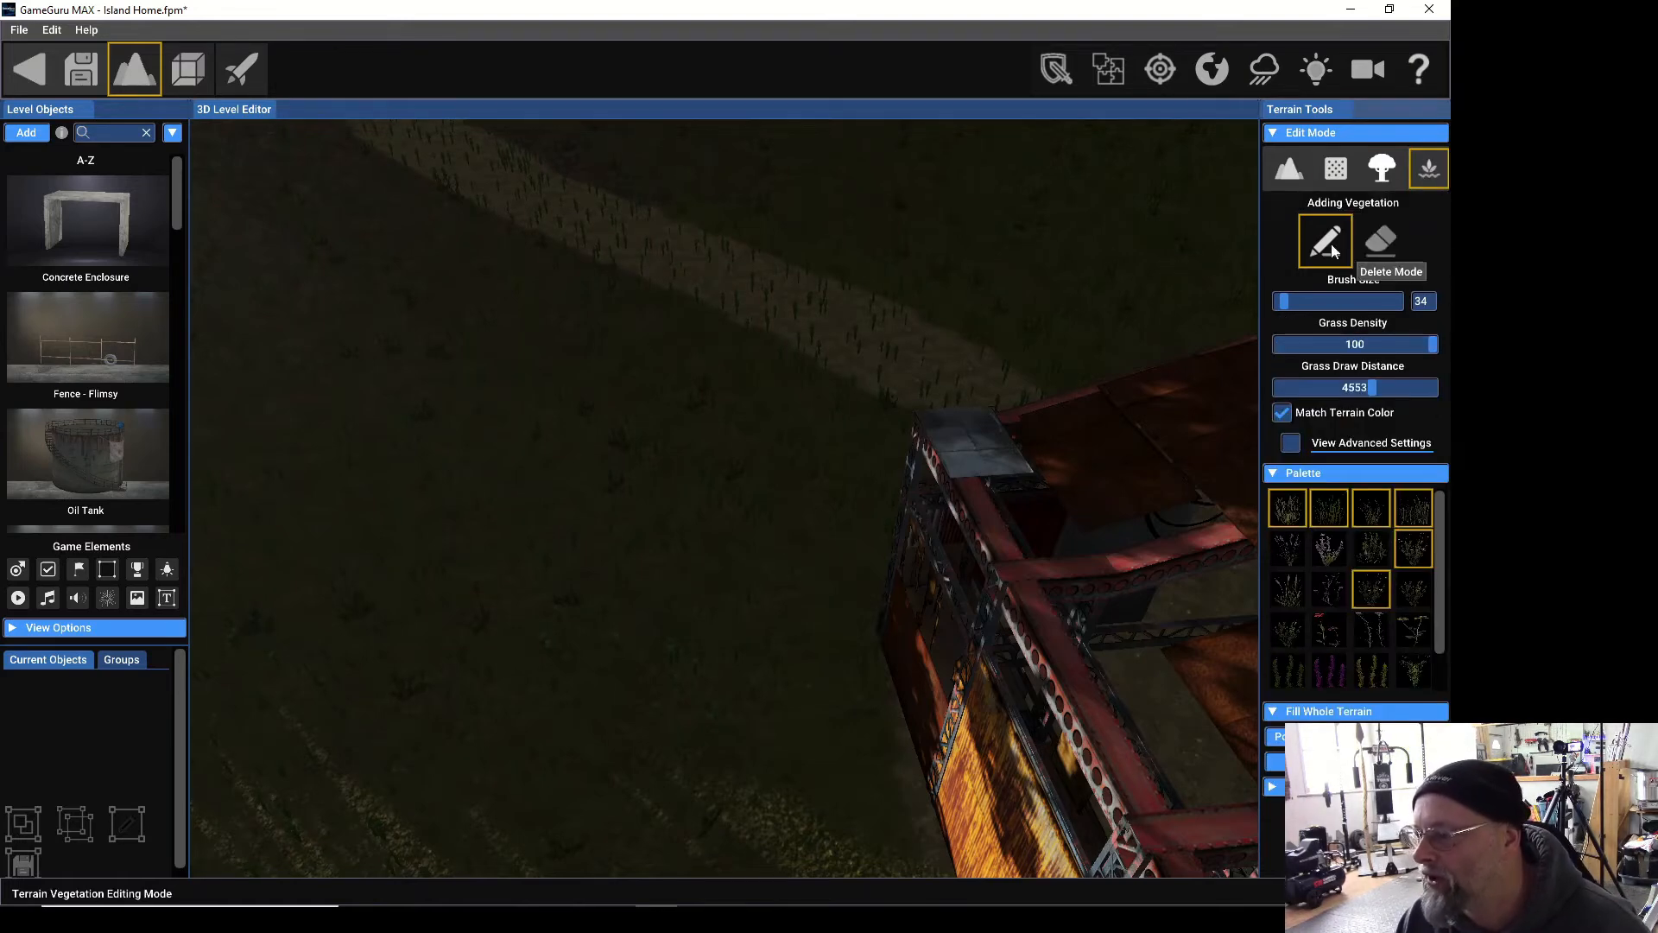
{"action": "left_click", "coordinate": [1382, 251]}
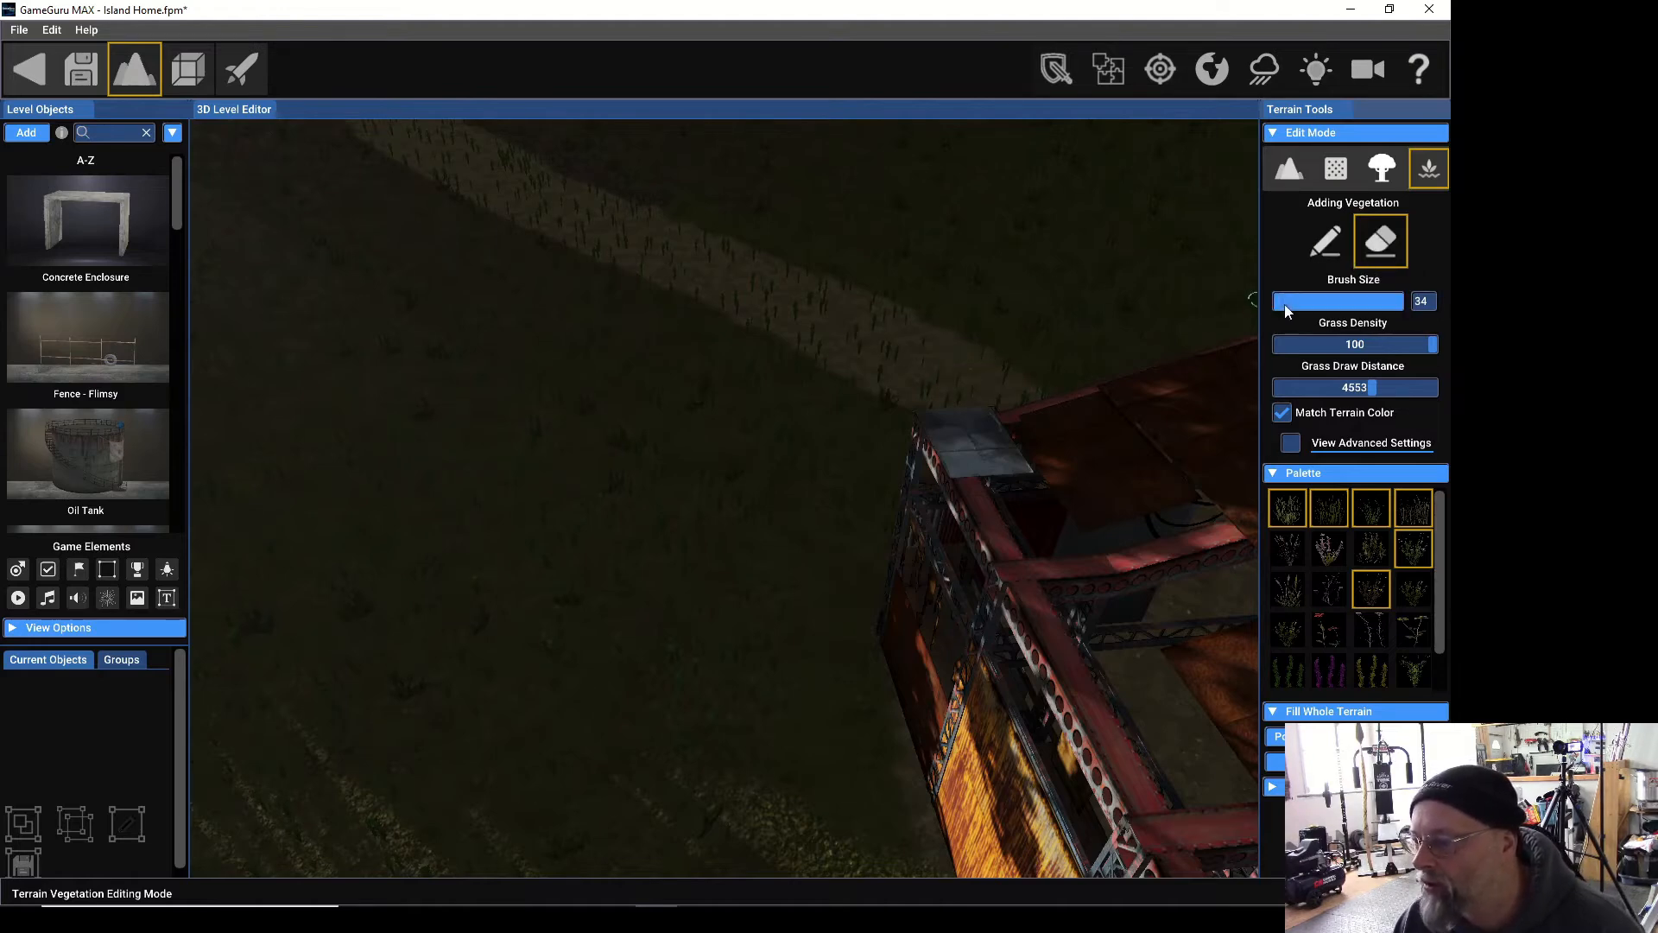
{"action": "left_click_drag", "start_coordinate": [1285, 305], "coordinate": [1290, 311]}
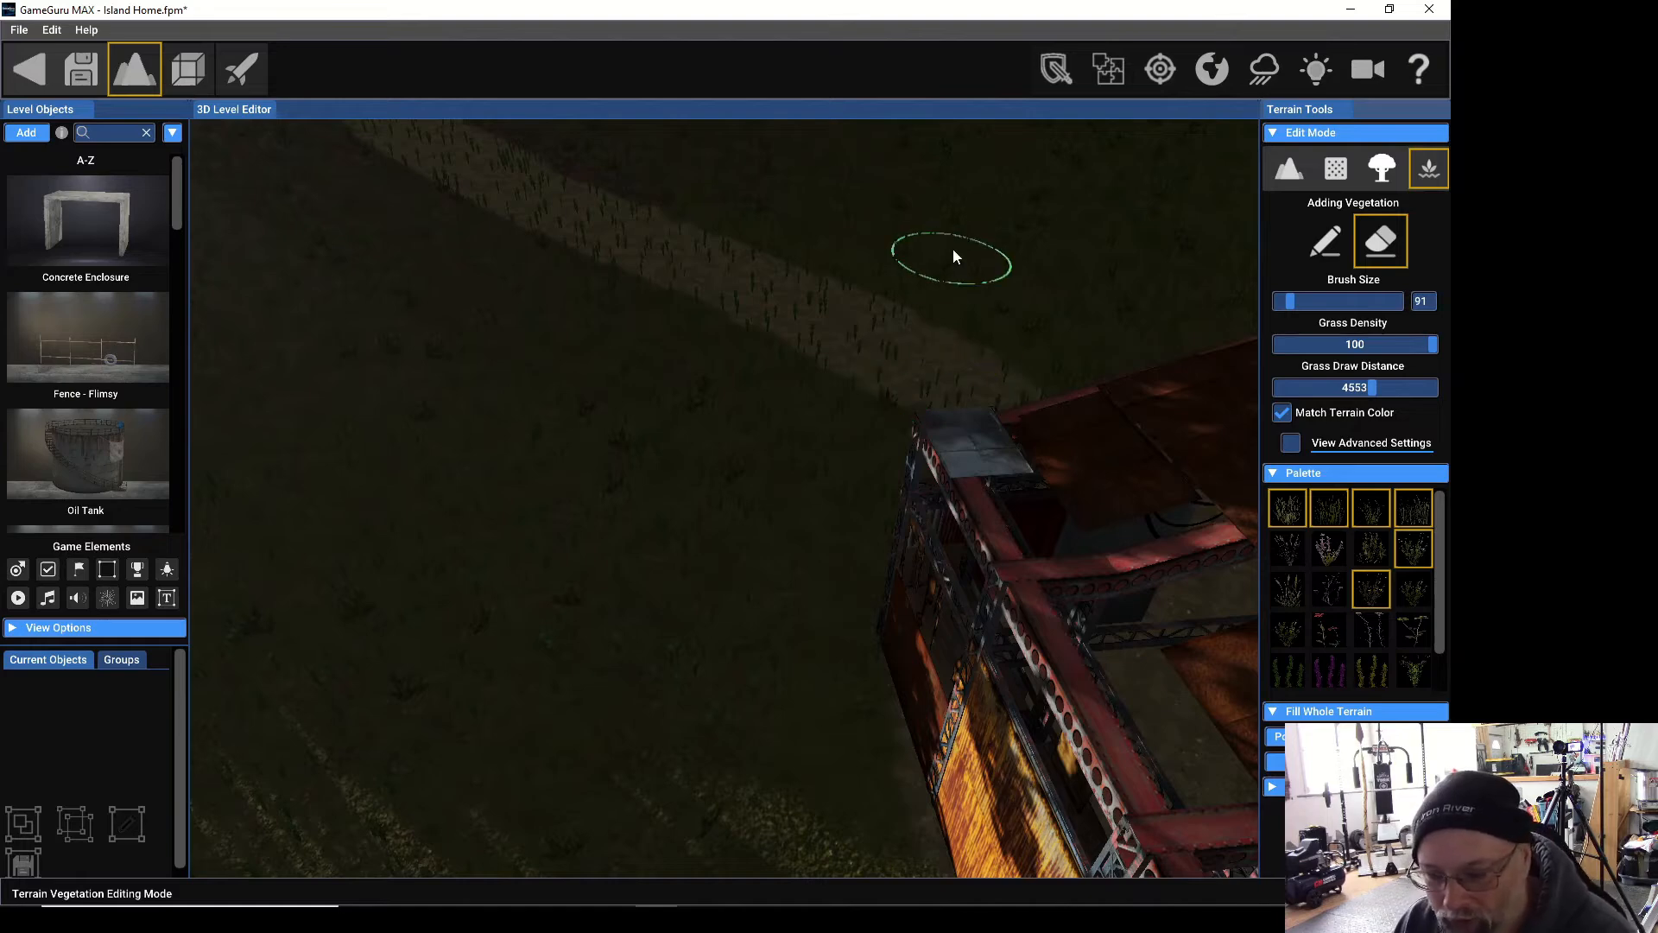
{"action": "right_click_drag", "start_coordinate": [918, 334], "coordinate": [918, 142]}
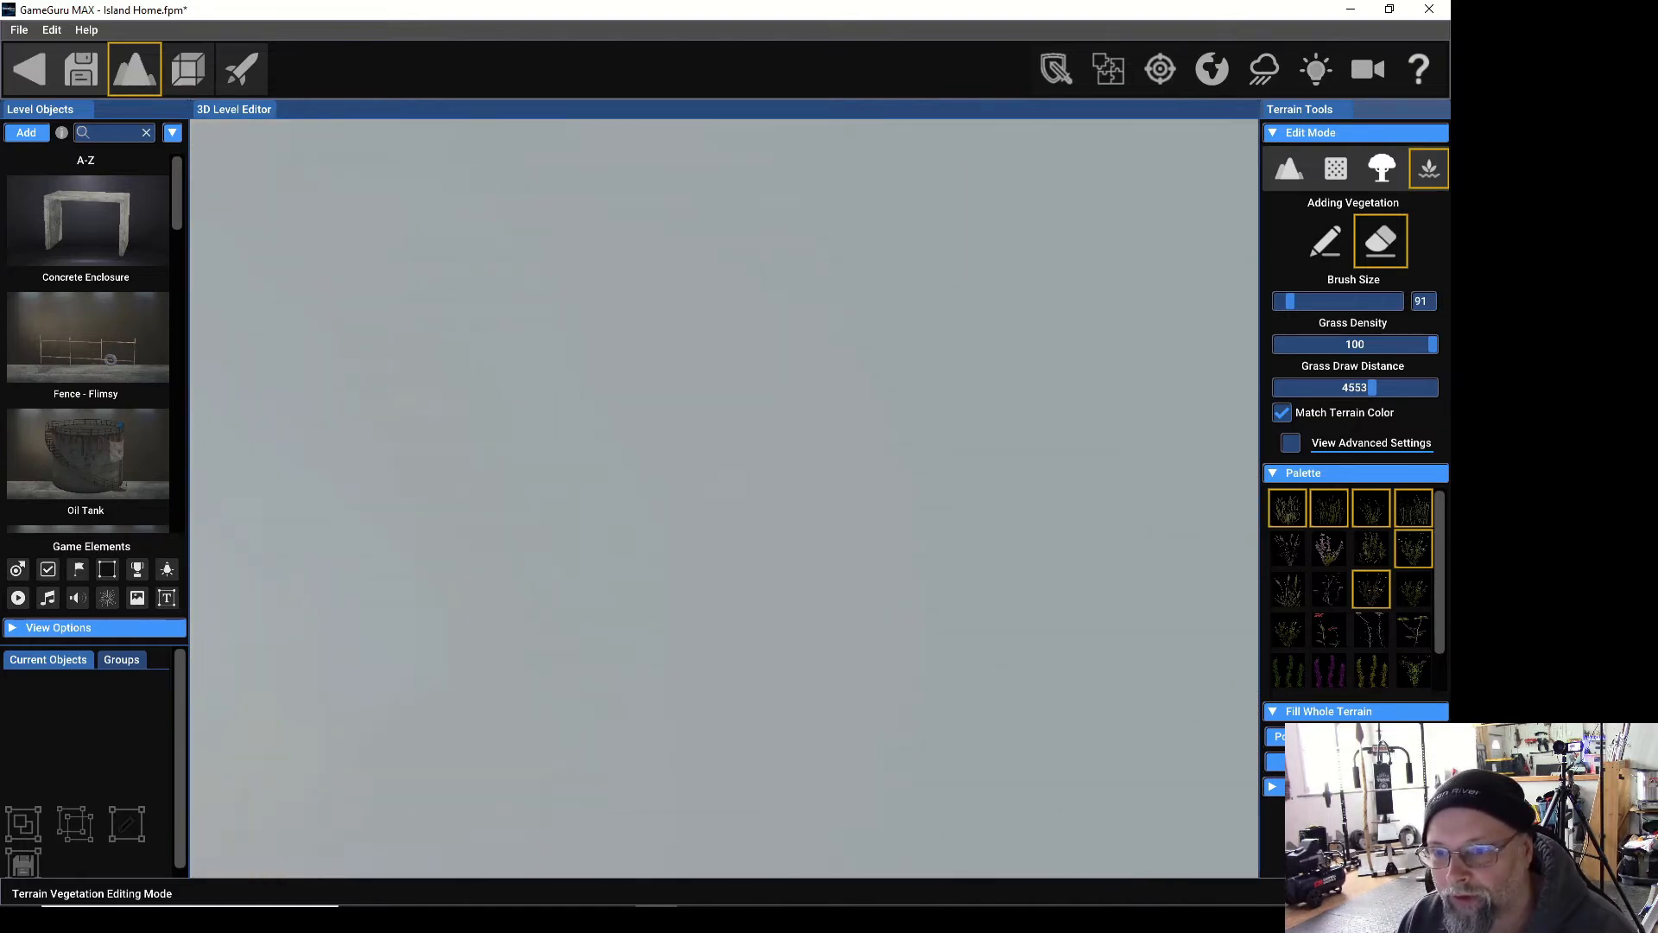
{"action": "mouse_move", "coordinate": [717, 259]}
{"action": "right_mouse_down"}
{"action": "mouse_move", "coordinate": [717, 472]}
{"action": "mouse_move", "coordinate": [696, 474]}
{"action": "mouse_move", "coordinate": [717, 470]}
{"action": "right_mouse_up"}
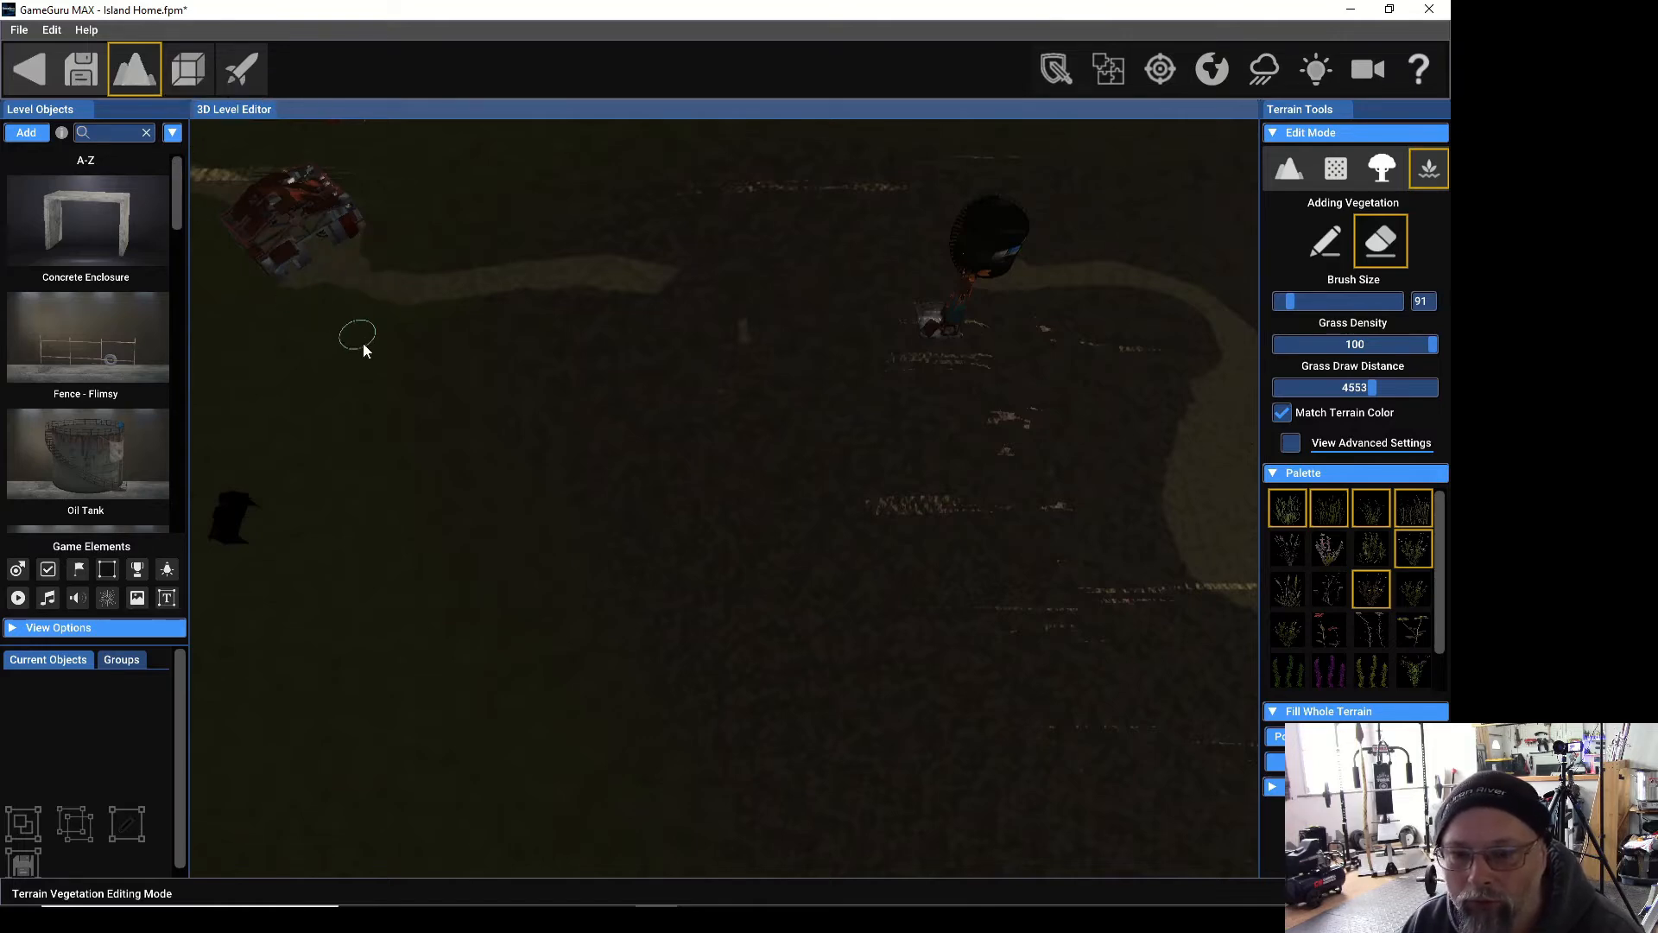
{"action": "mouse_move", "coordinate": [717, 473]}
{"action": "right_mouse_down"}
{"action": "mouse_move", "coordinate": [657, 441]}
{"action": "mouse_move", "coordinate": [602, 378]}
{"action": "mouse_move", "coordinate": [745, 410]}
{"action": "mouse_move", "coordinate": [704, 419]}
{"action": "mouse_move", "coordinate": [704, 454]}
{"action": "mouse_move", "coordinate": [366, 393]}
{"action": "right_mouse_up"}
{"action": "key", "text": "w"}
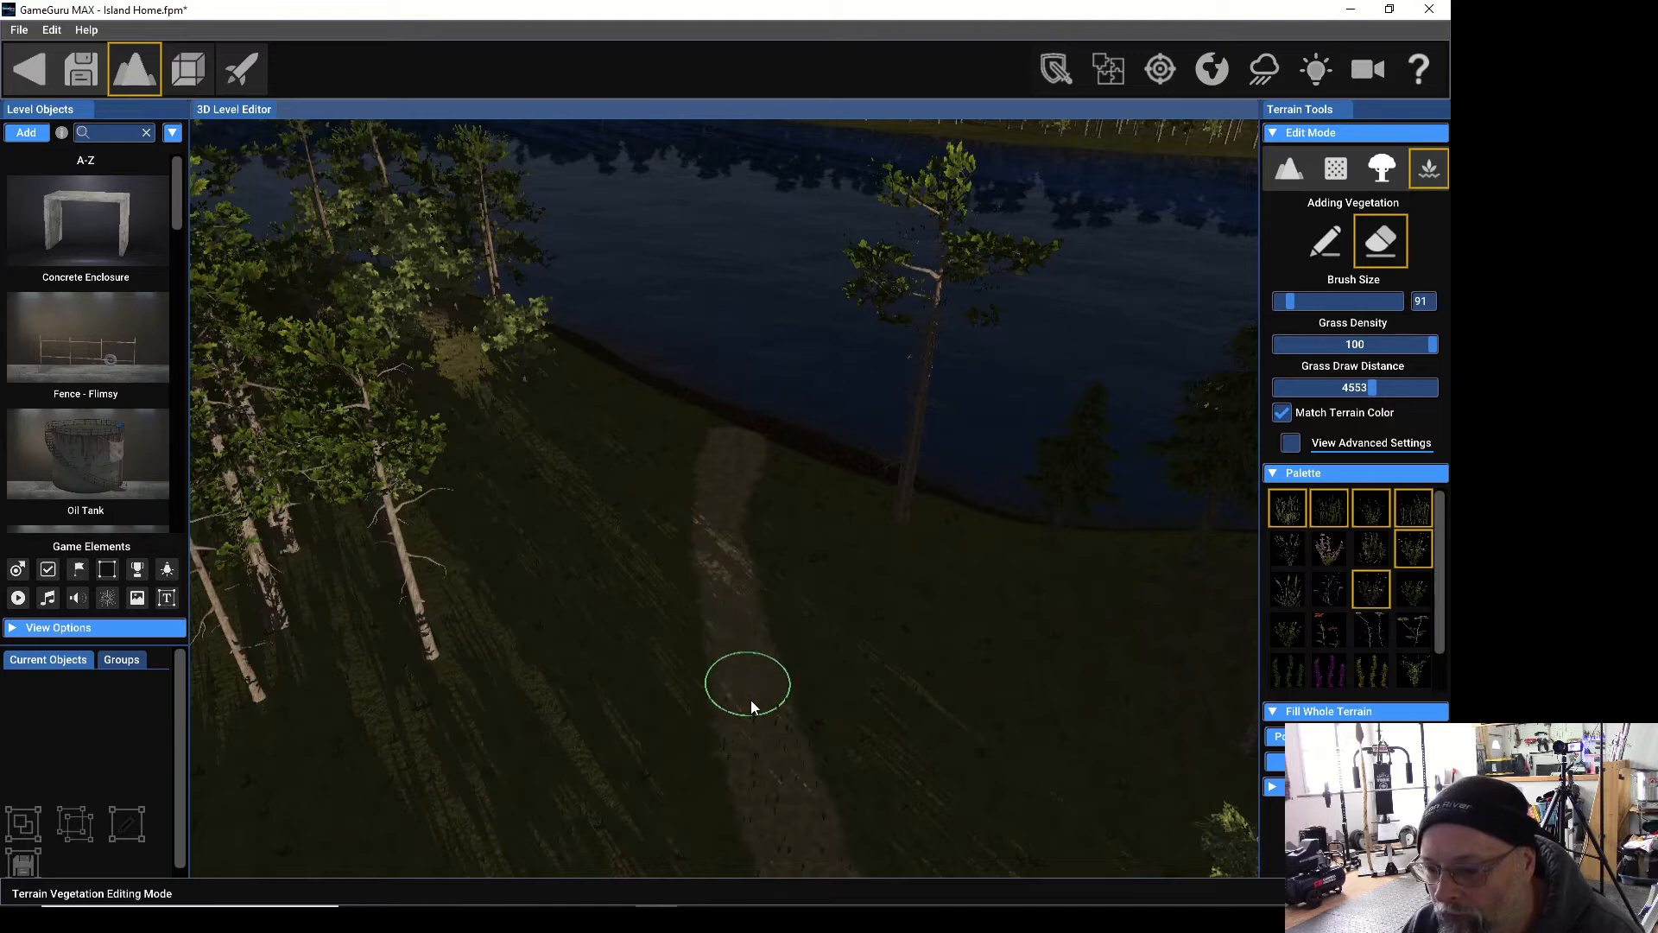
{"action": "mouse_move", "coordinate": [778, 794]}
{"action": "right_mouse_down"}
{"action": "mouse_move", "coordinate": [777, 851]}
{"action": "mouse_move", "coordinate": [821, 789]}
{"action": "mouse_move", "coordinate": [850, 789]}
{"action": "right_mouse_up"}
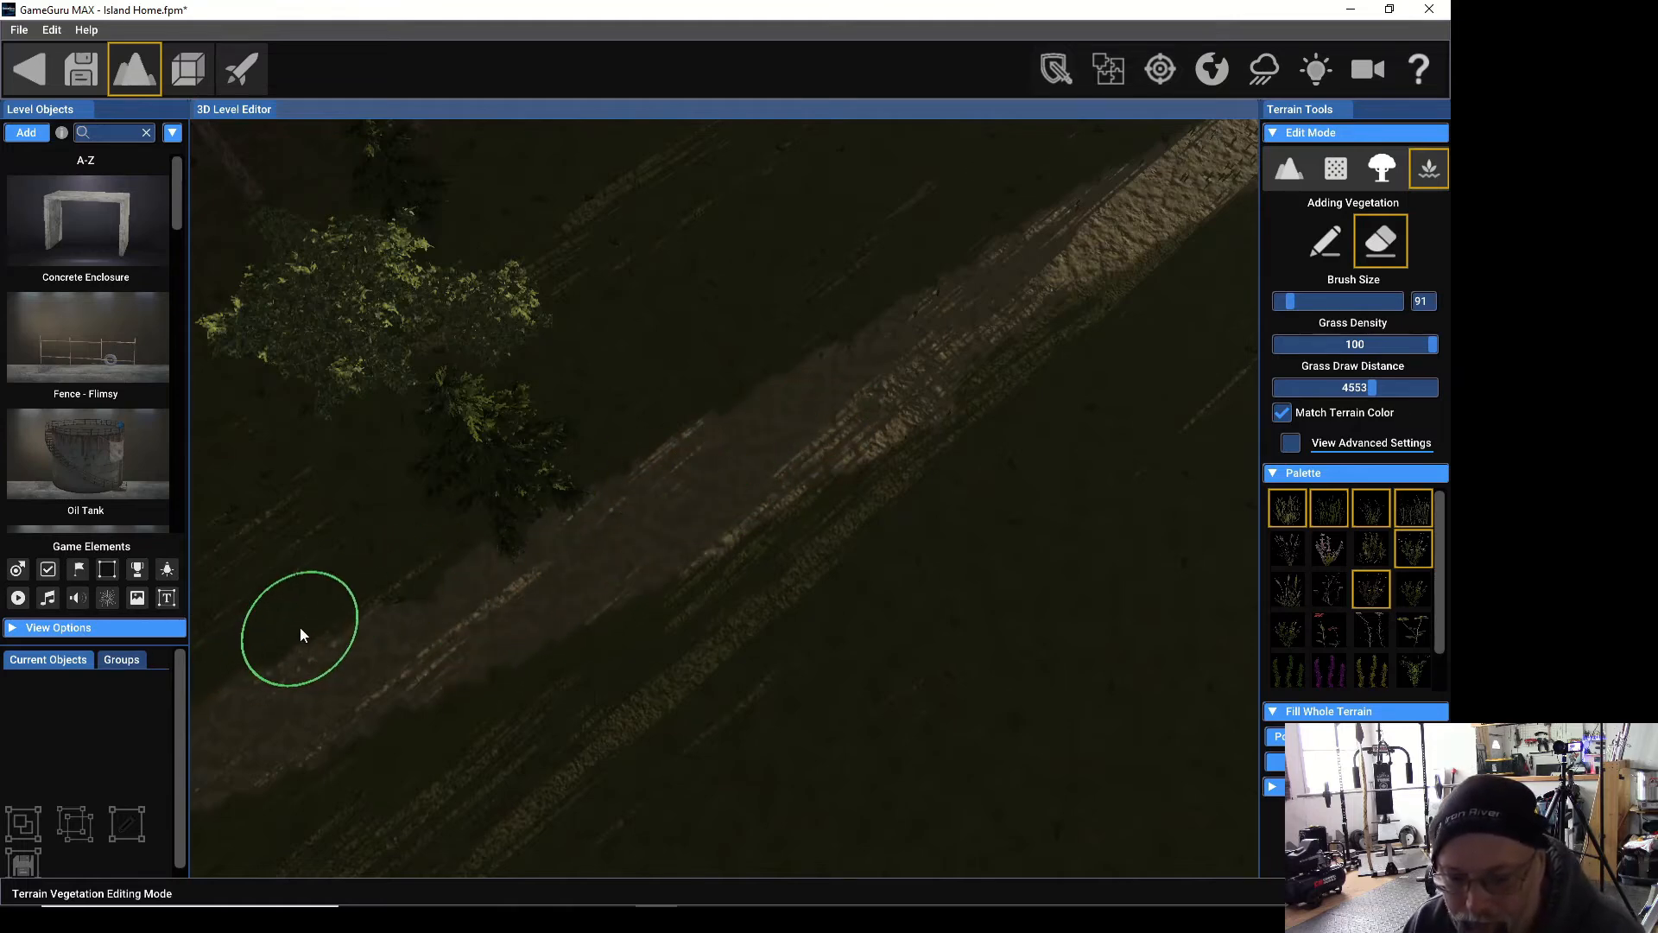
{"action": "right_click_drag", "start_coordinate": [298, 627], "coordinate": [718, 471]}
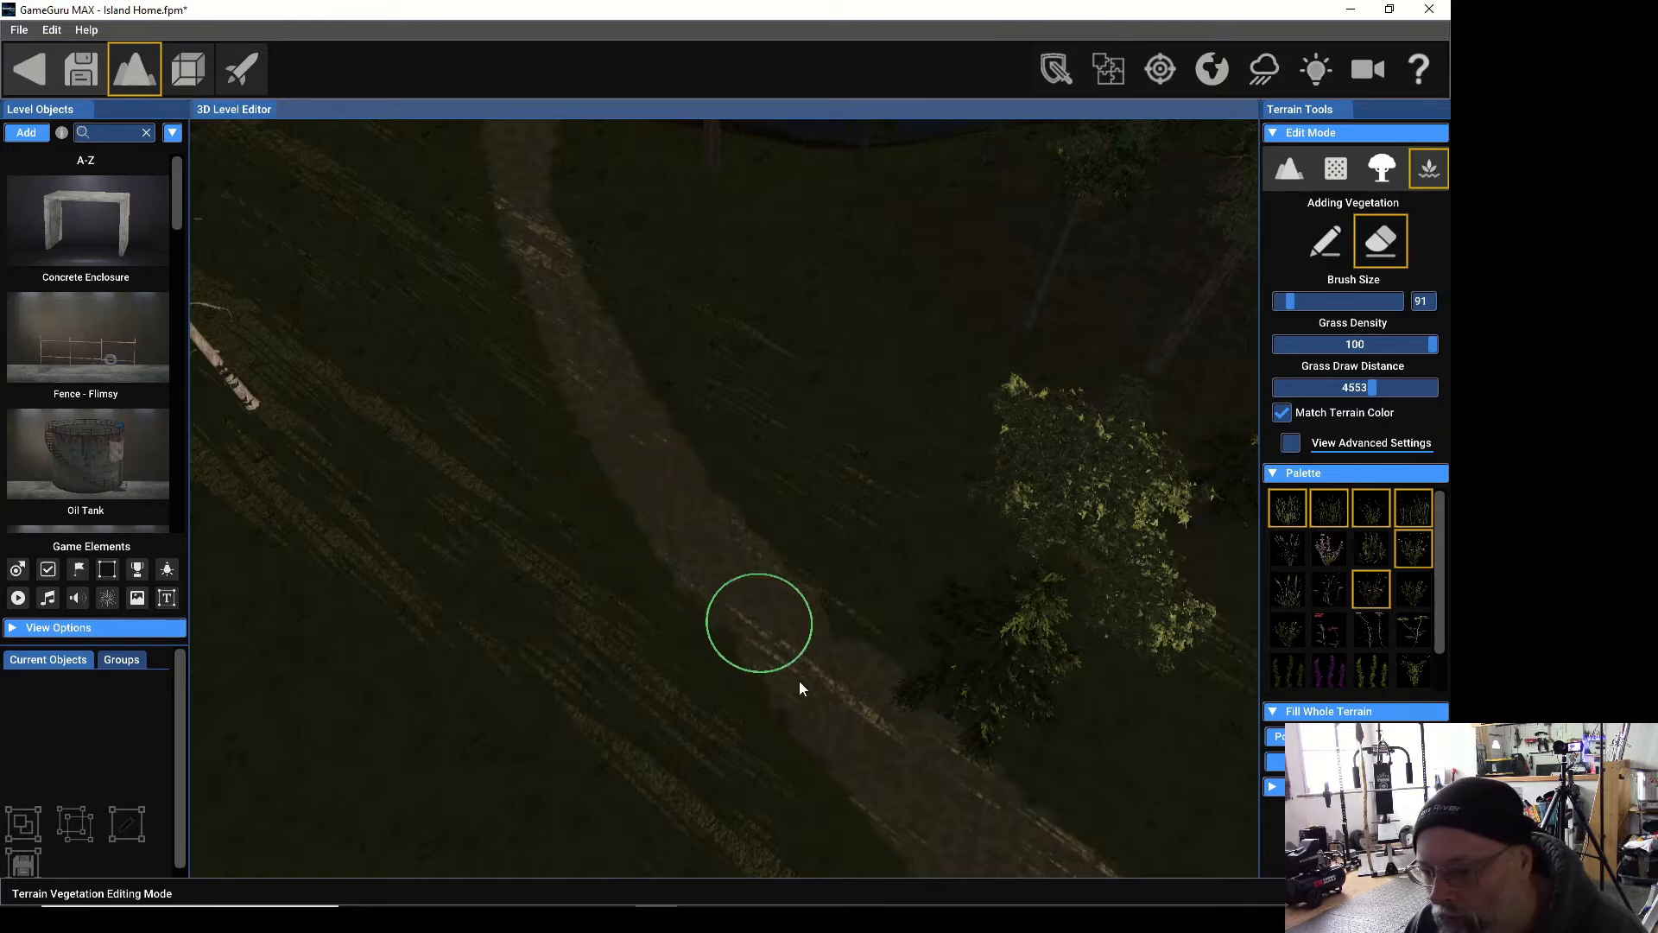
{"action": "mouse_move", "coordinate": [738, 713]}
{"action": "right_mouse_down"}
{"action": "mouse_move", "coordinate": [734, 470]}
{"action": "mouse_move", "coordinate": [717, 470]}
{"action": "mouse_move", "coordinate": [764, 706]}
{"action": "right_mouse_up"}
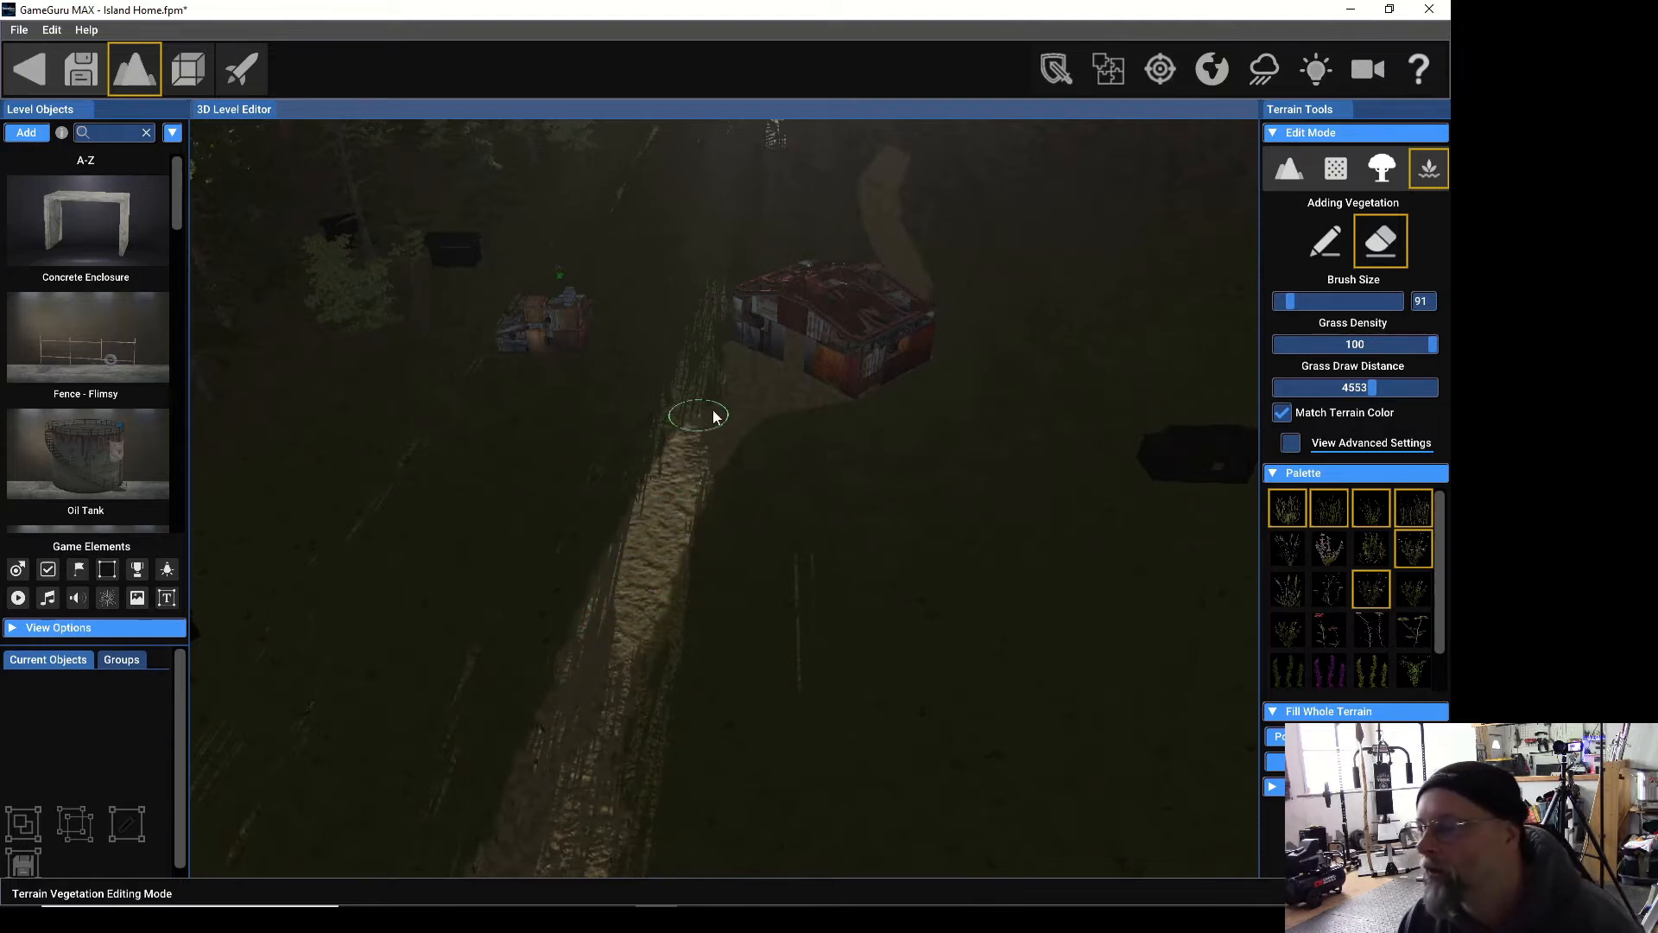
Return to adding vegetation, extend the plant selection with Weed 1, Yellow Flower, purple kelp and Kelp 3, and enlarge the brush size to about 1063.
{"action": "left_click", "coordinate": [1319, 248]}
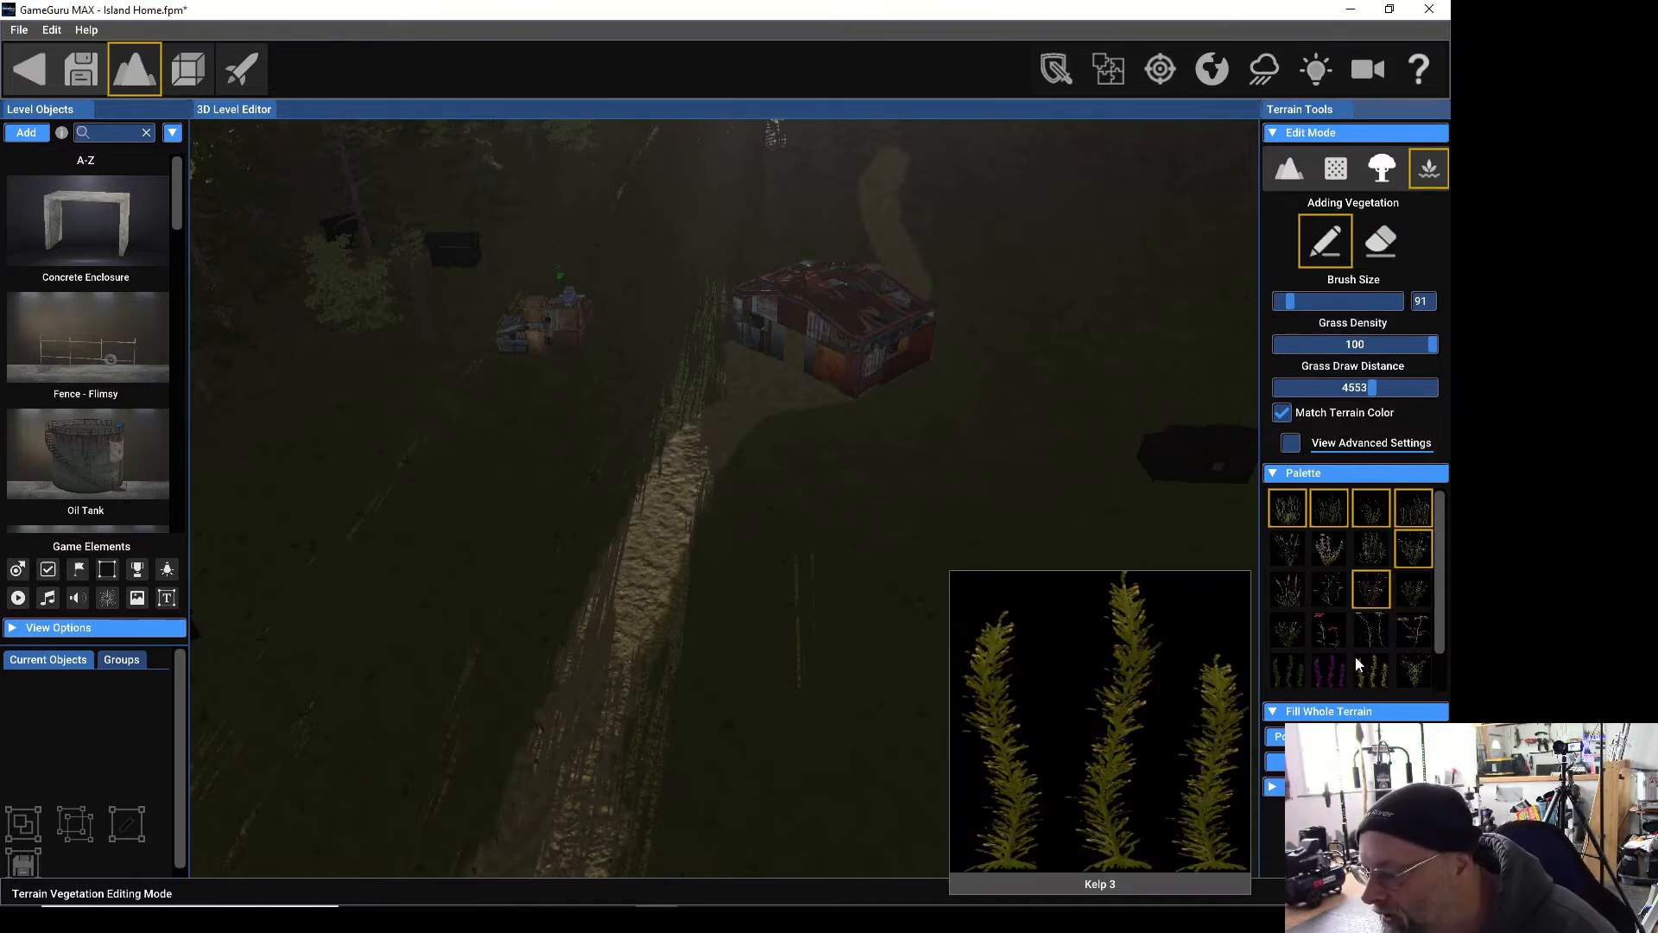
{"action": "mouse_move", "coordinate": [1328, 563]}
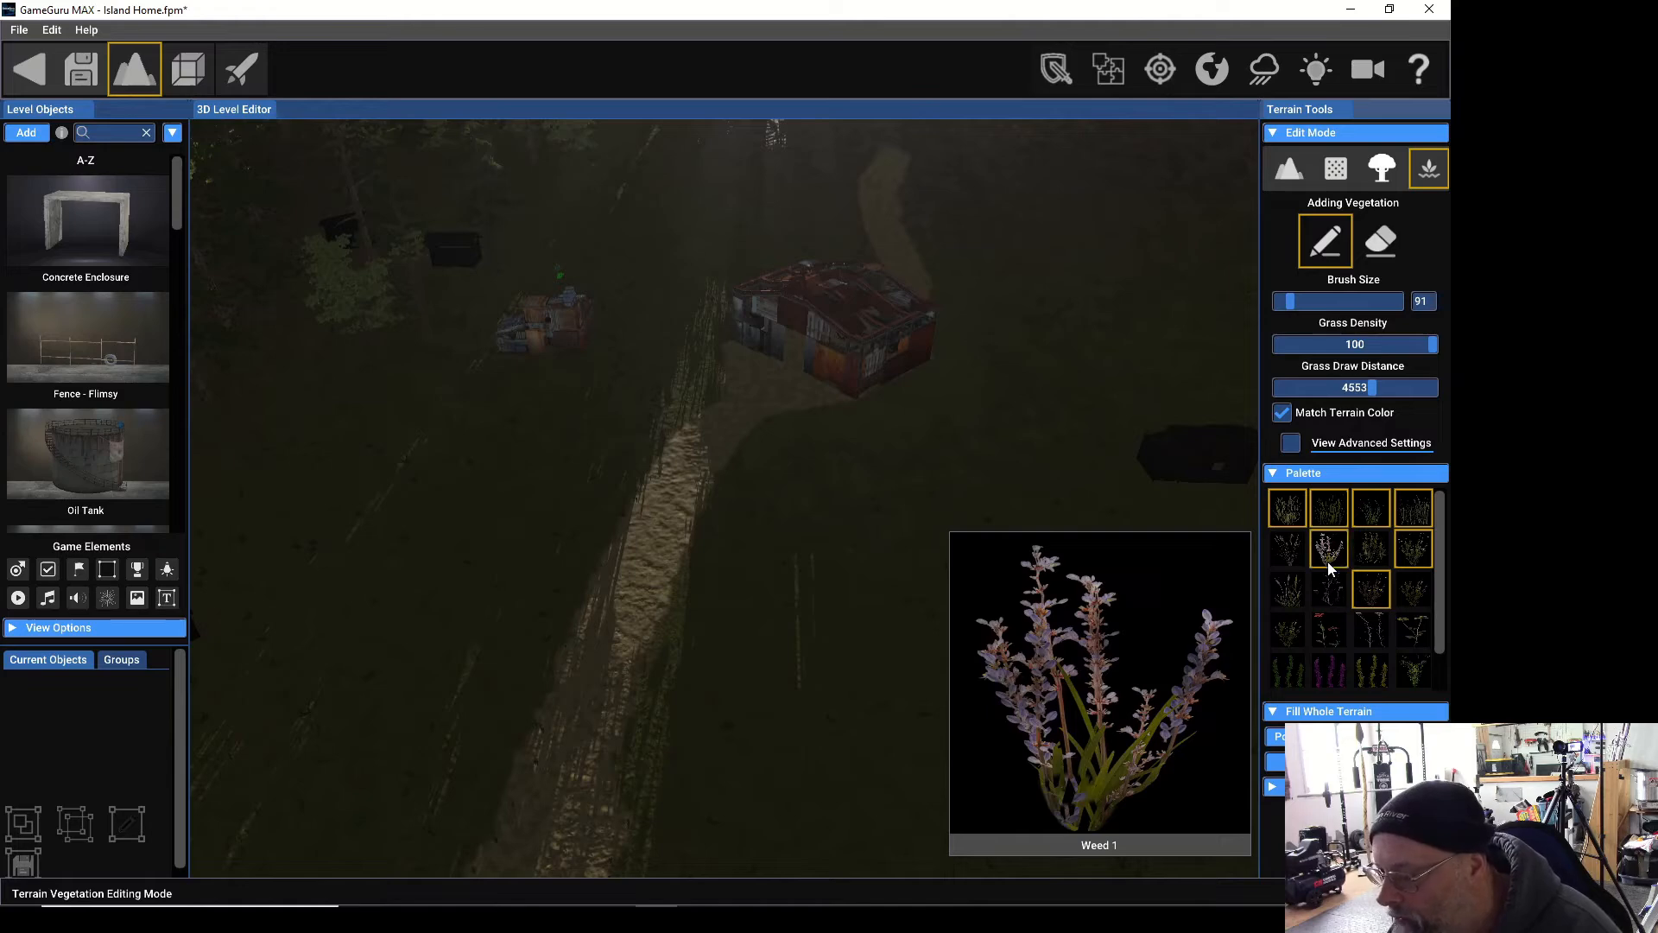
{"action": "mouse_move", "coordinate": [1325, 631]}
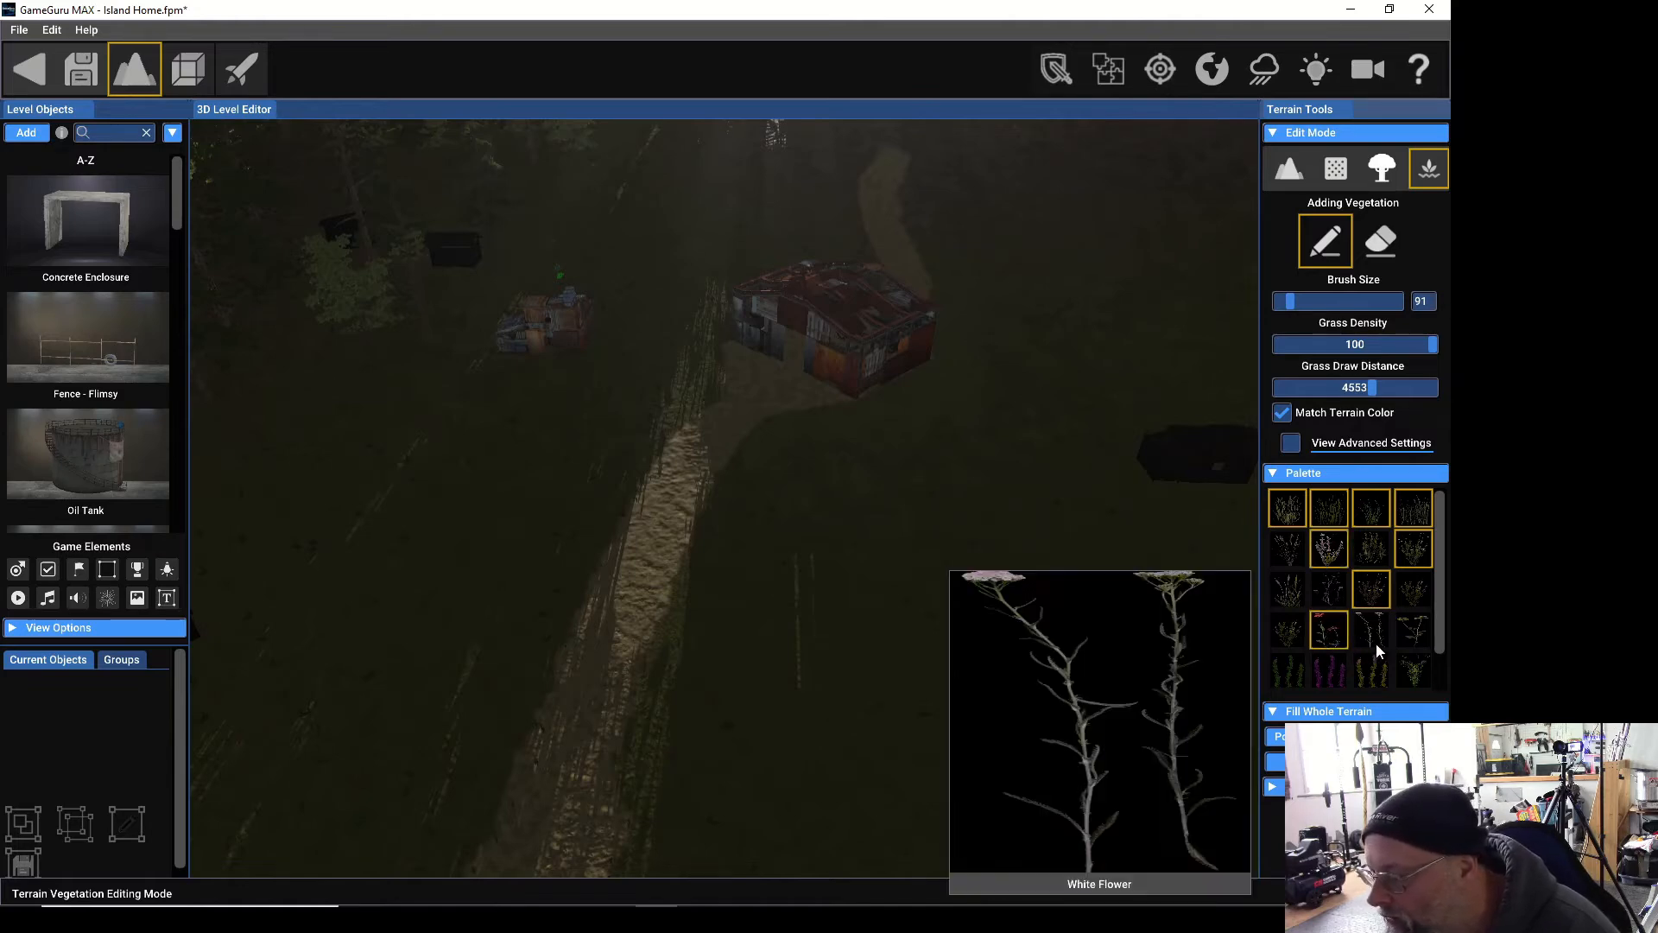
{"action": "left_click", "coordinate": [1417, 644]}
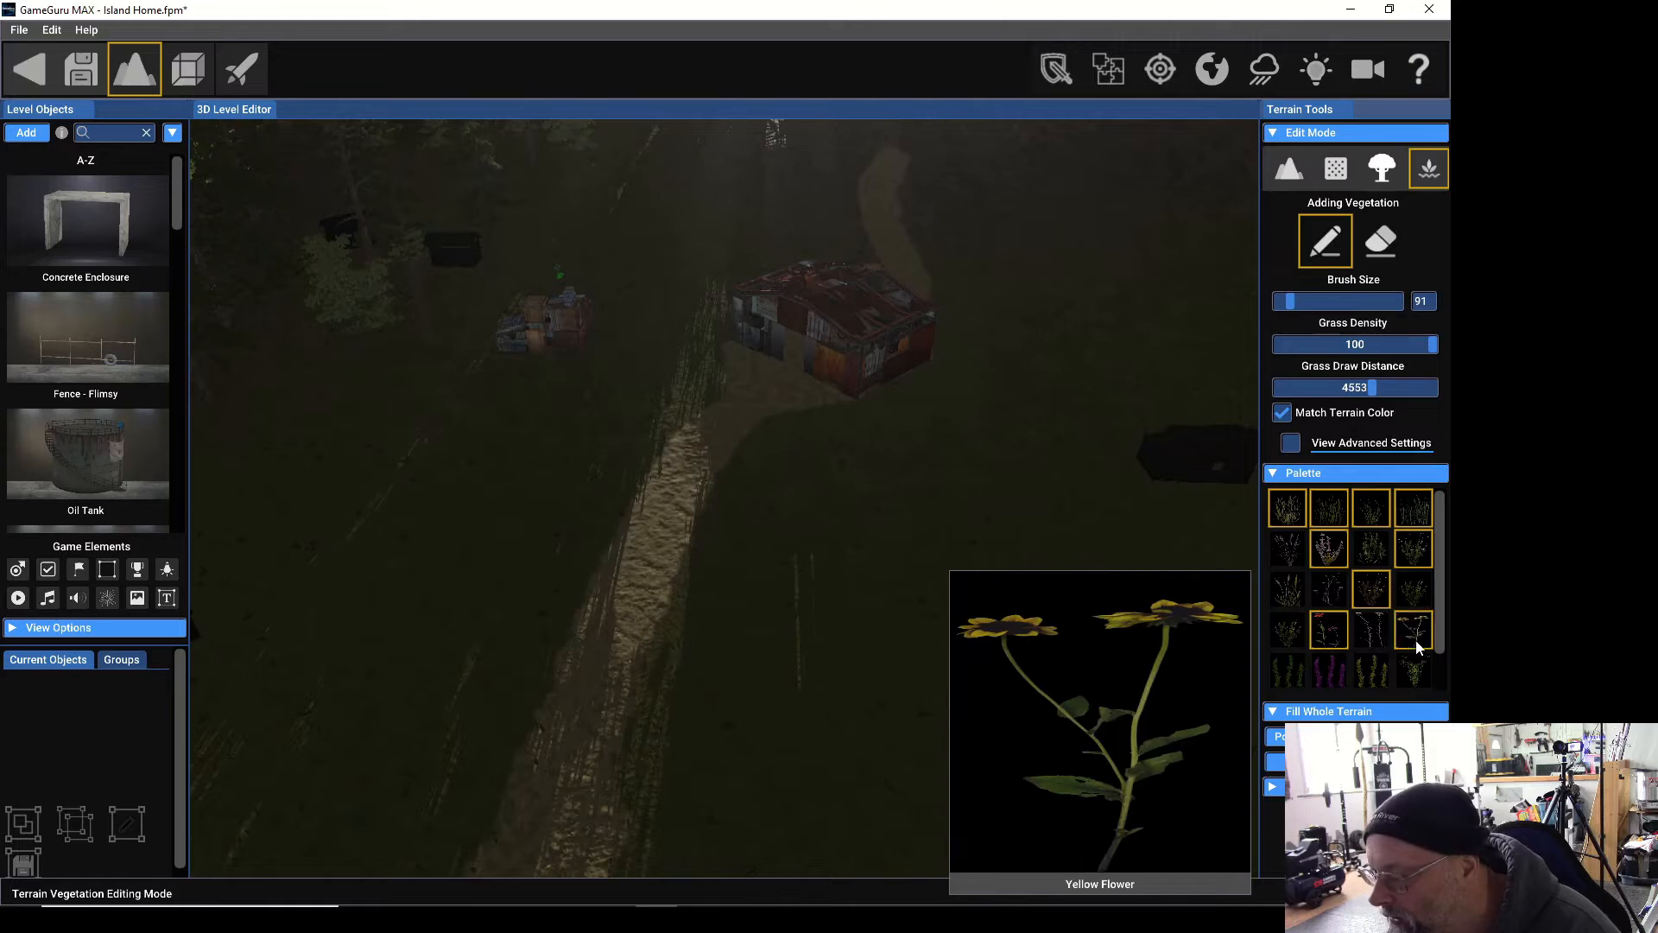
{"action": "left_click", "coordinate": [1340, 671]}
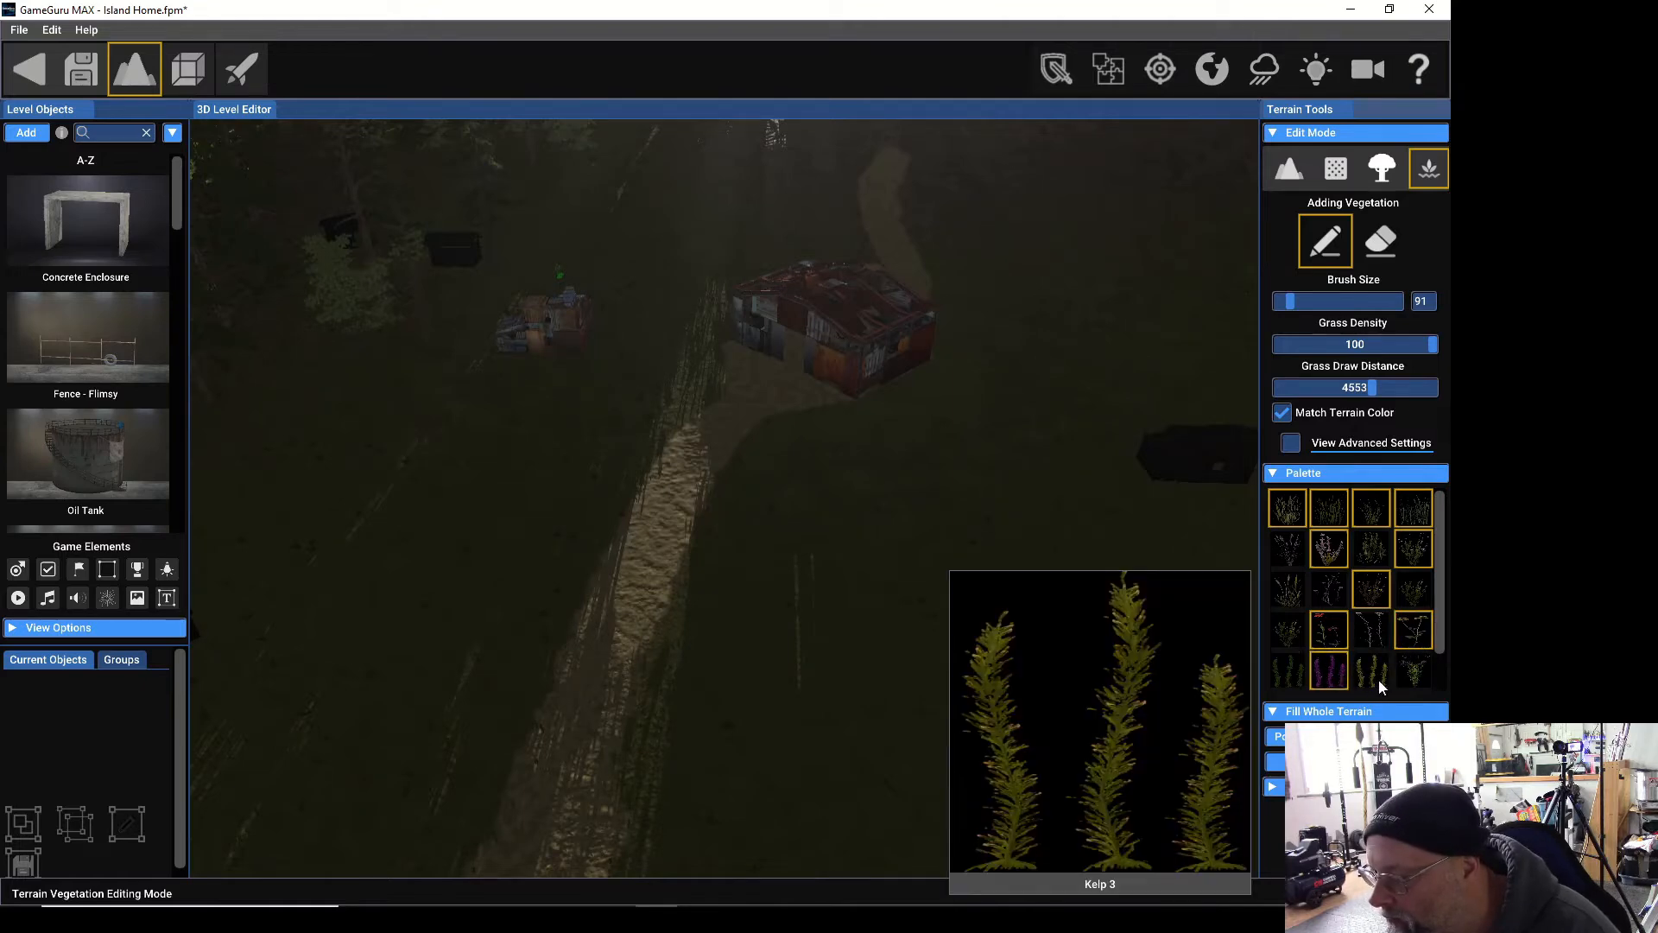
{"action": "left_click", "coordinate": [1379, 681]}
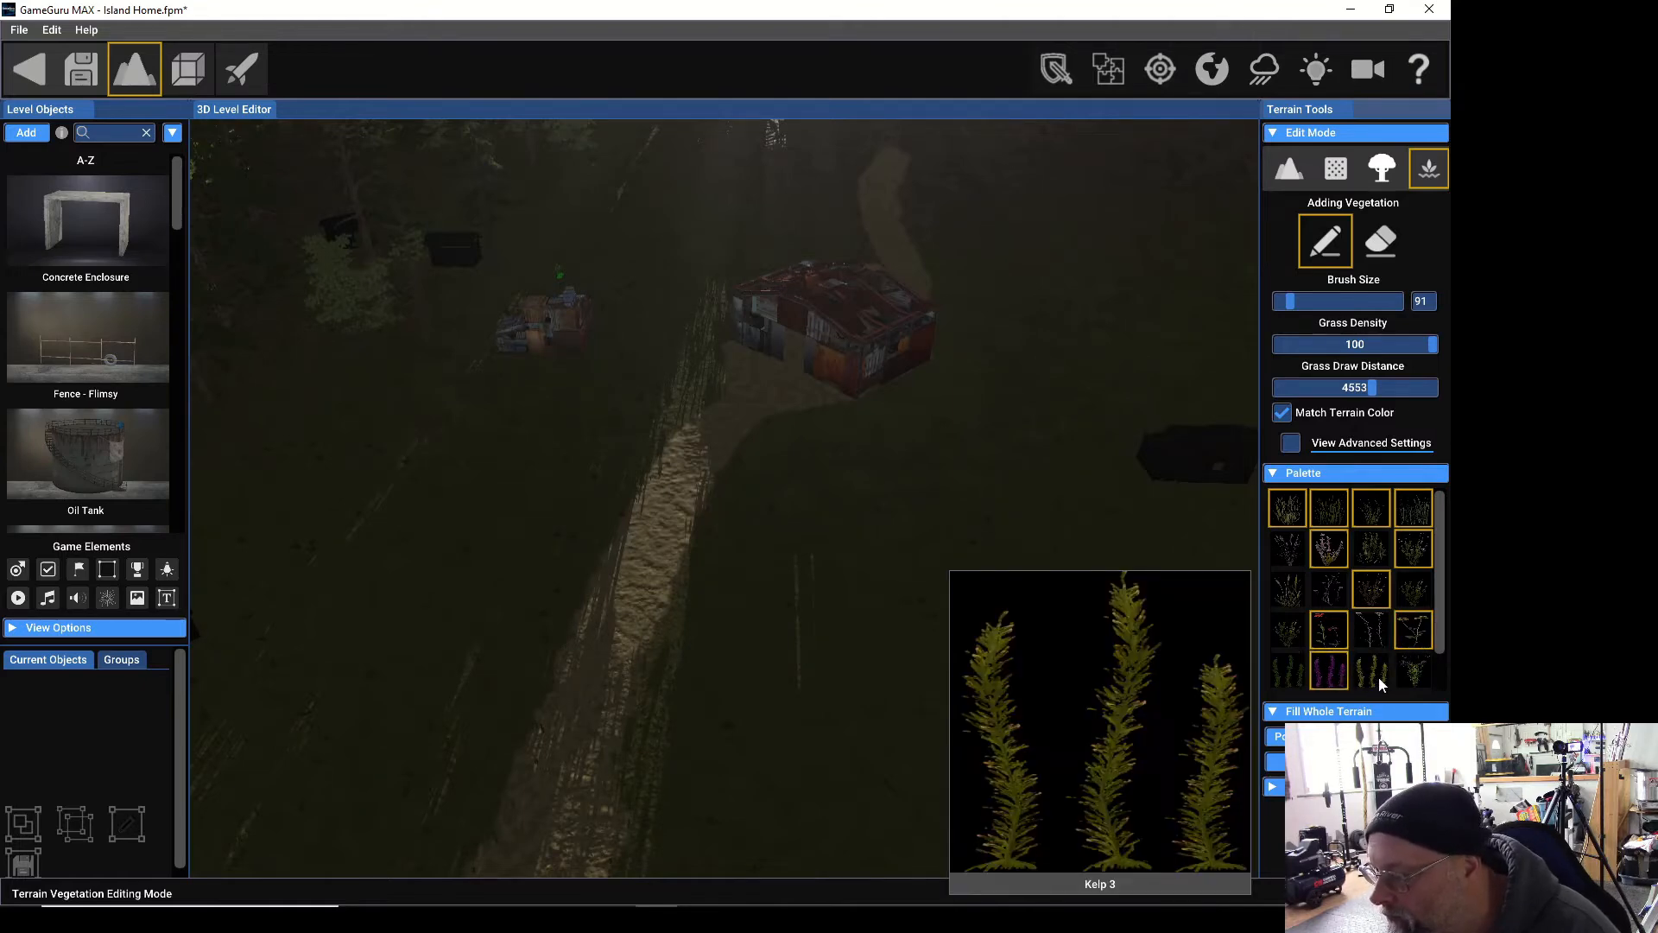
{"action": "left_click", "coordinate": [1290, 566]}
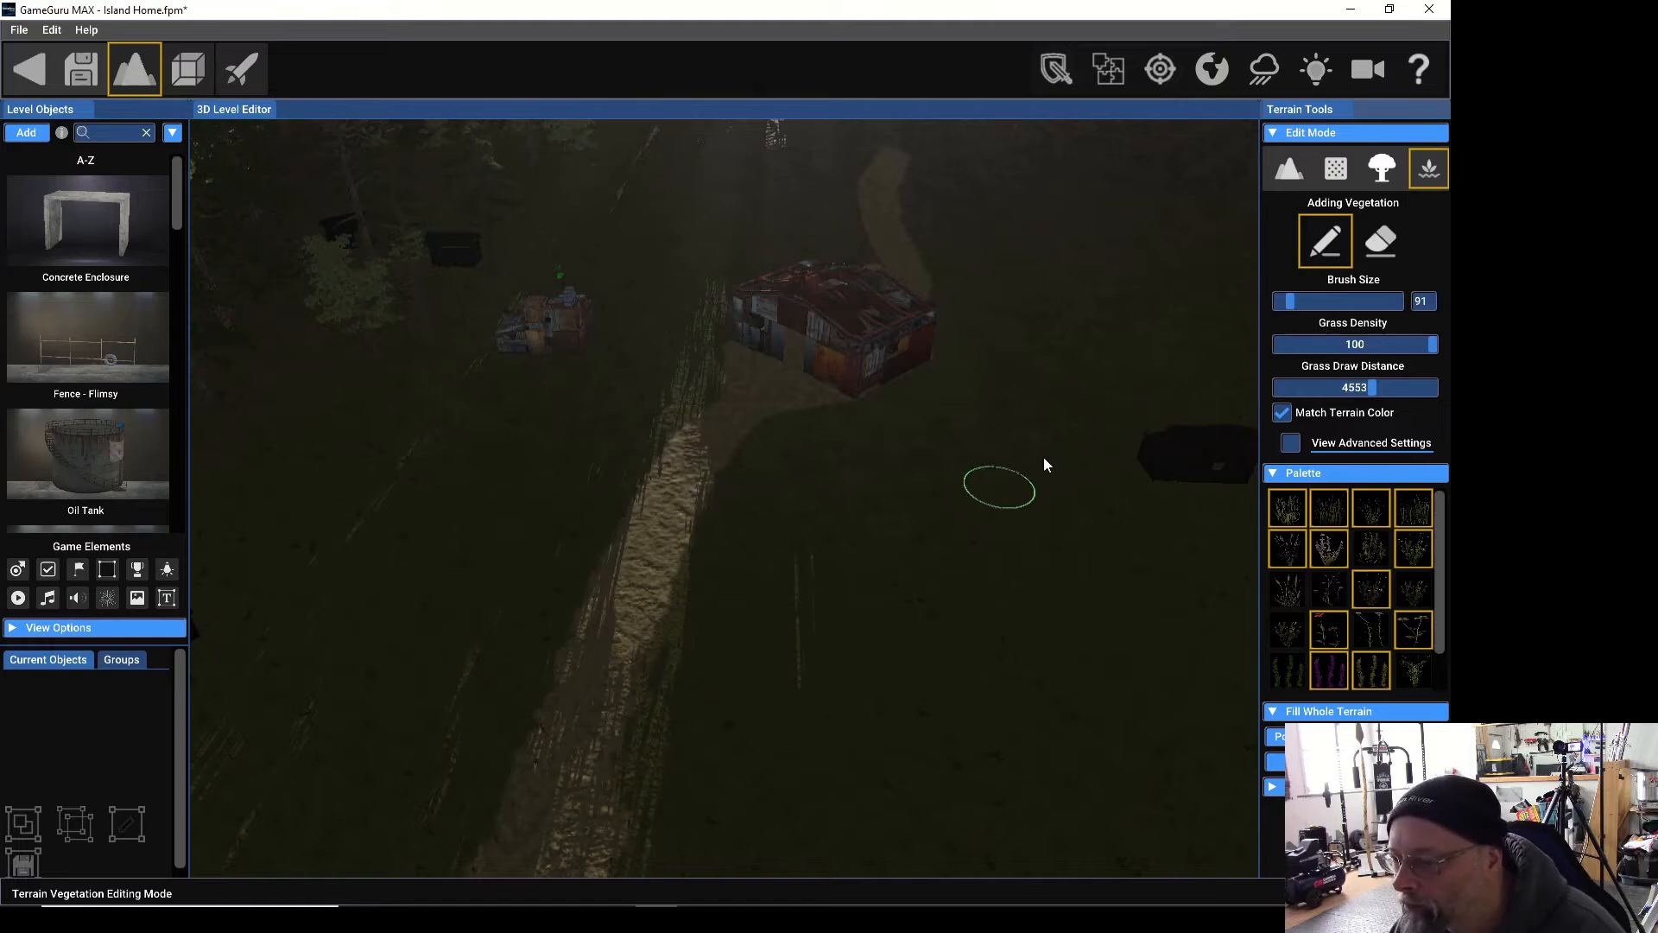
{"action": "left_click_drag", "start_coordinate": [1290, 300], "coordinate": [1326, 309]}
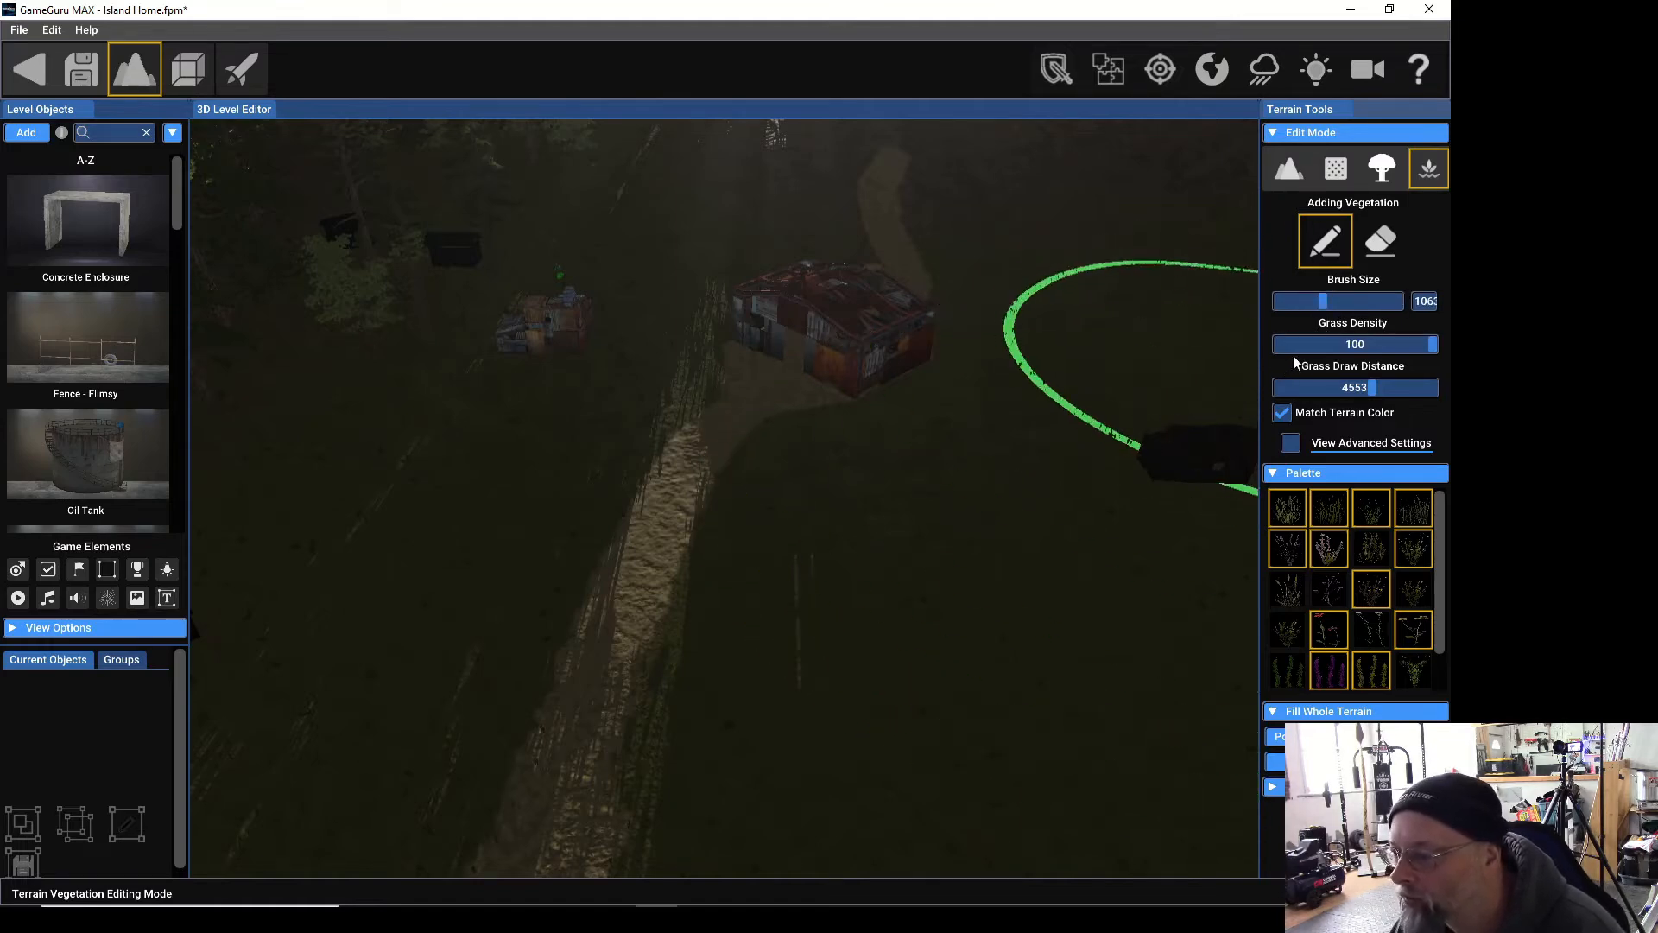
Set the vegetation brush size to 799 and paint the selected plants over the grassland around the hut, hanger and soil trail.
{"action": "left_click_drag", "start_coordinate": [1323, 302], "coordinate": [1321, 313]}
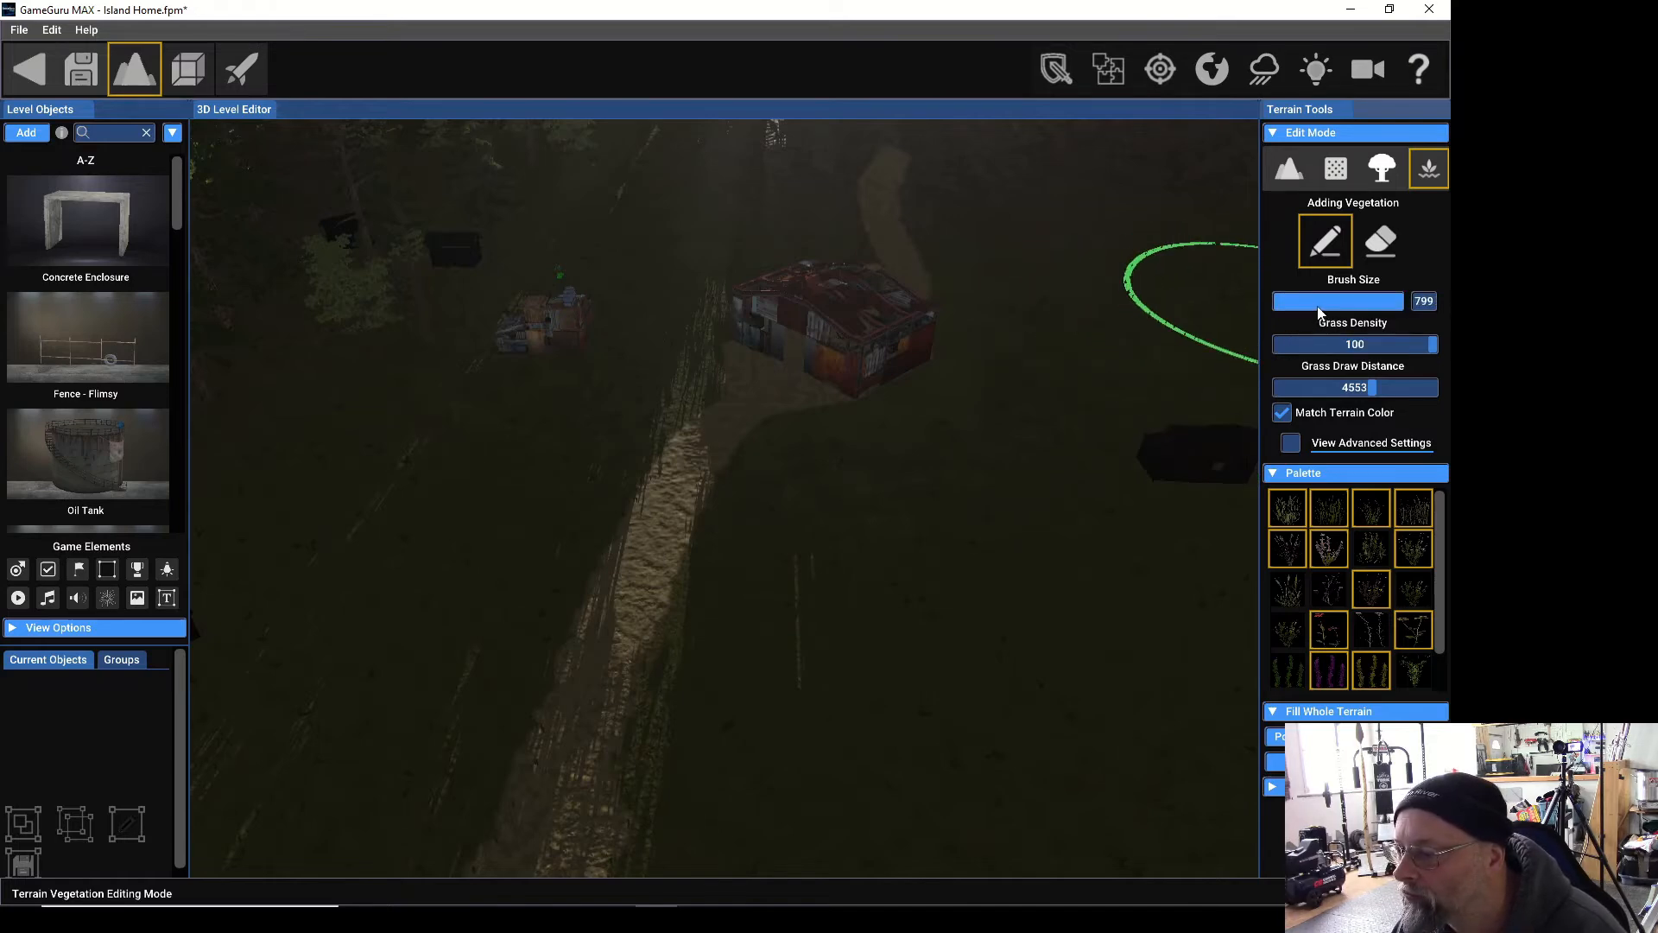
{"action": "left_click", "coordinate": [979, 577]}
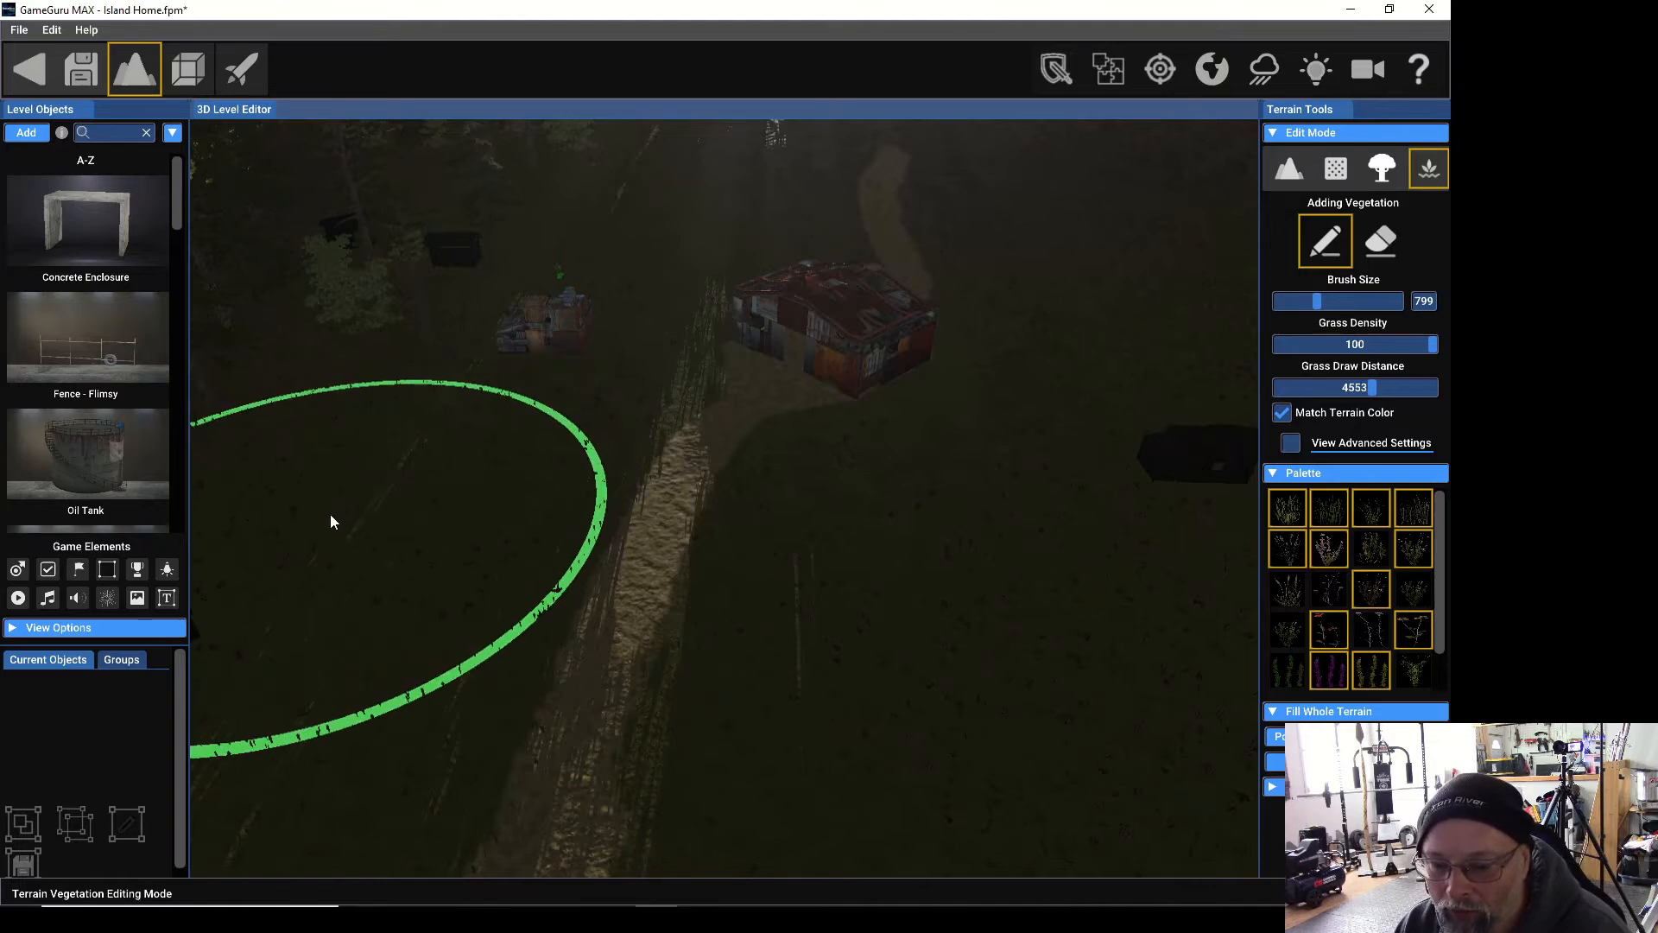
{"action": "scroll", "coordinate": [330, 521], "scroll_direction": "down", "scroll_amount": 2}
{"action": "scroll", "coordinate": [330, 515], "scroll_direction": "down", "scroll_amount": 2}
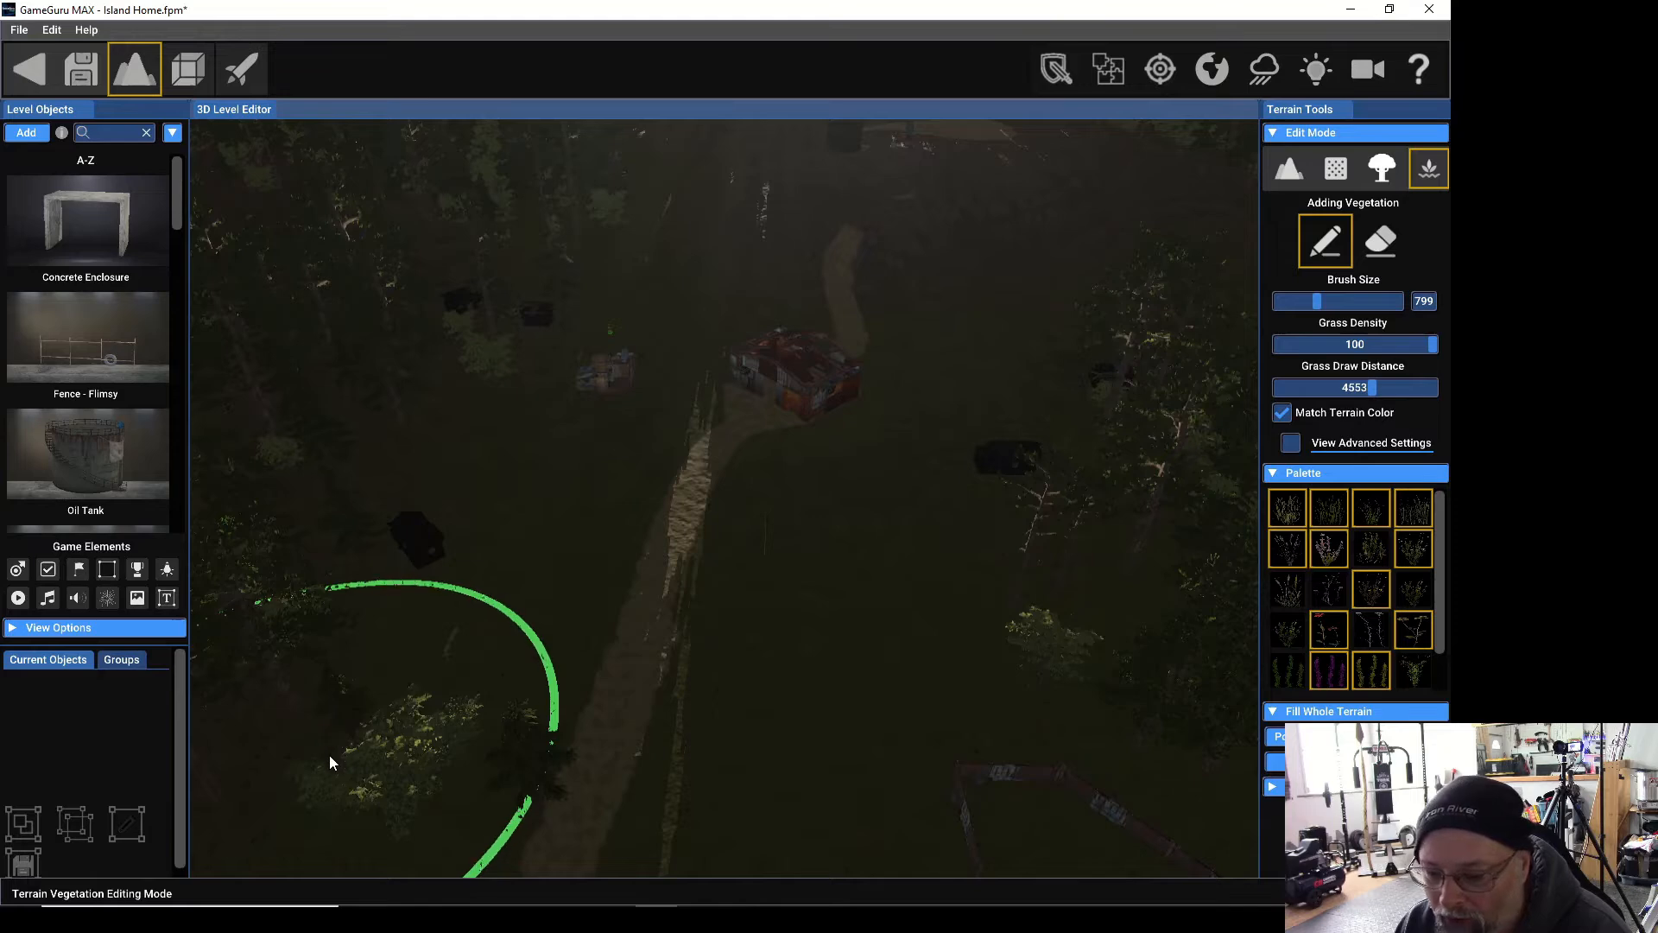
{"action": "scroll", "coordinate": [717, 751], "scroll_direction": "down", "scroll_amount": 1}
{"action": "scroll", "coordinate": [724, 749], "scroll_direction": "down", "scroll_amount": 2}
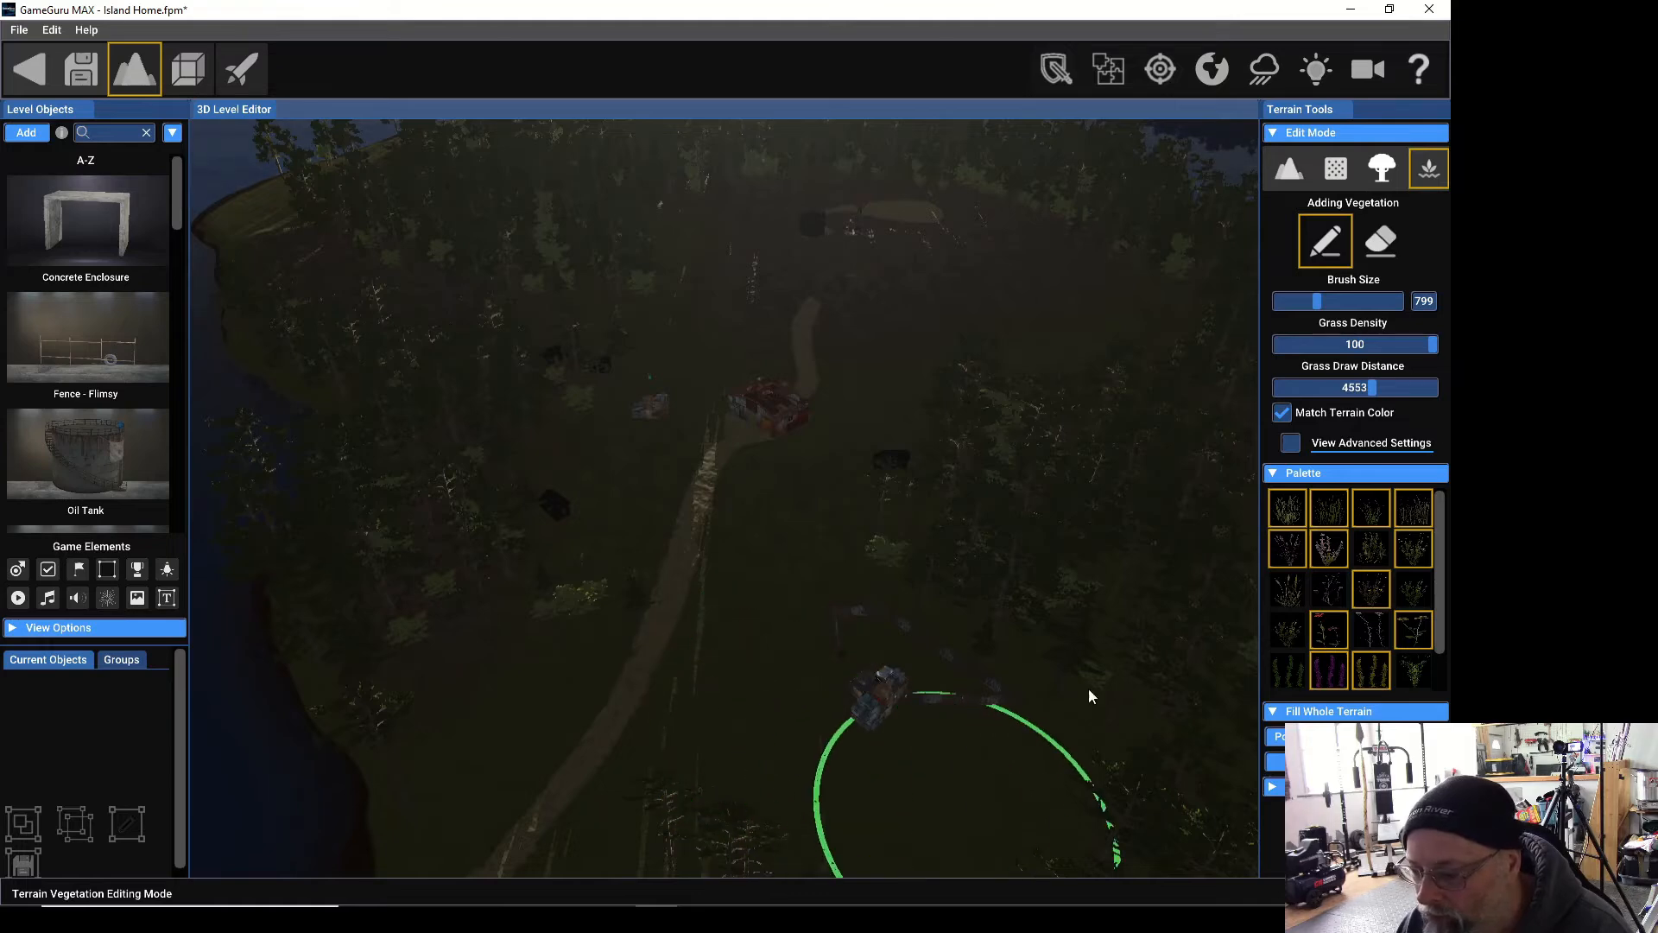
Reduce the vegetation brush size to 238 and paint the mixed plants in the narrower areas near the soil trail.
{"action": "left_click_drag", "start_coordinate": [1323, 308], "coordinate": [1309, 311]}
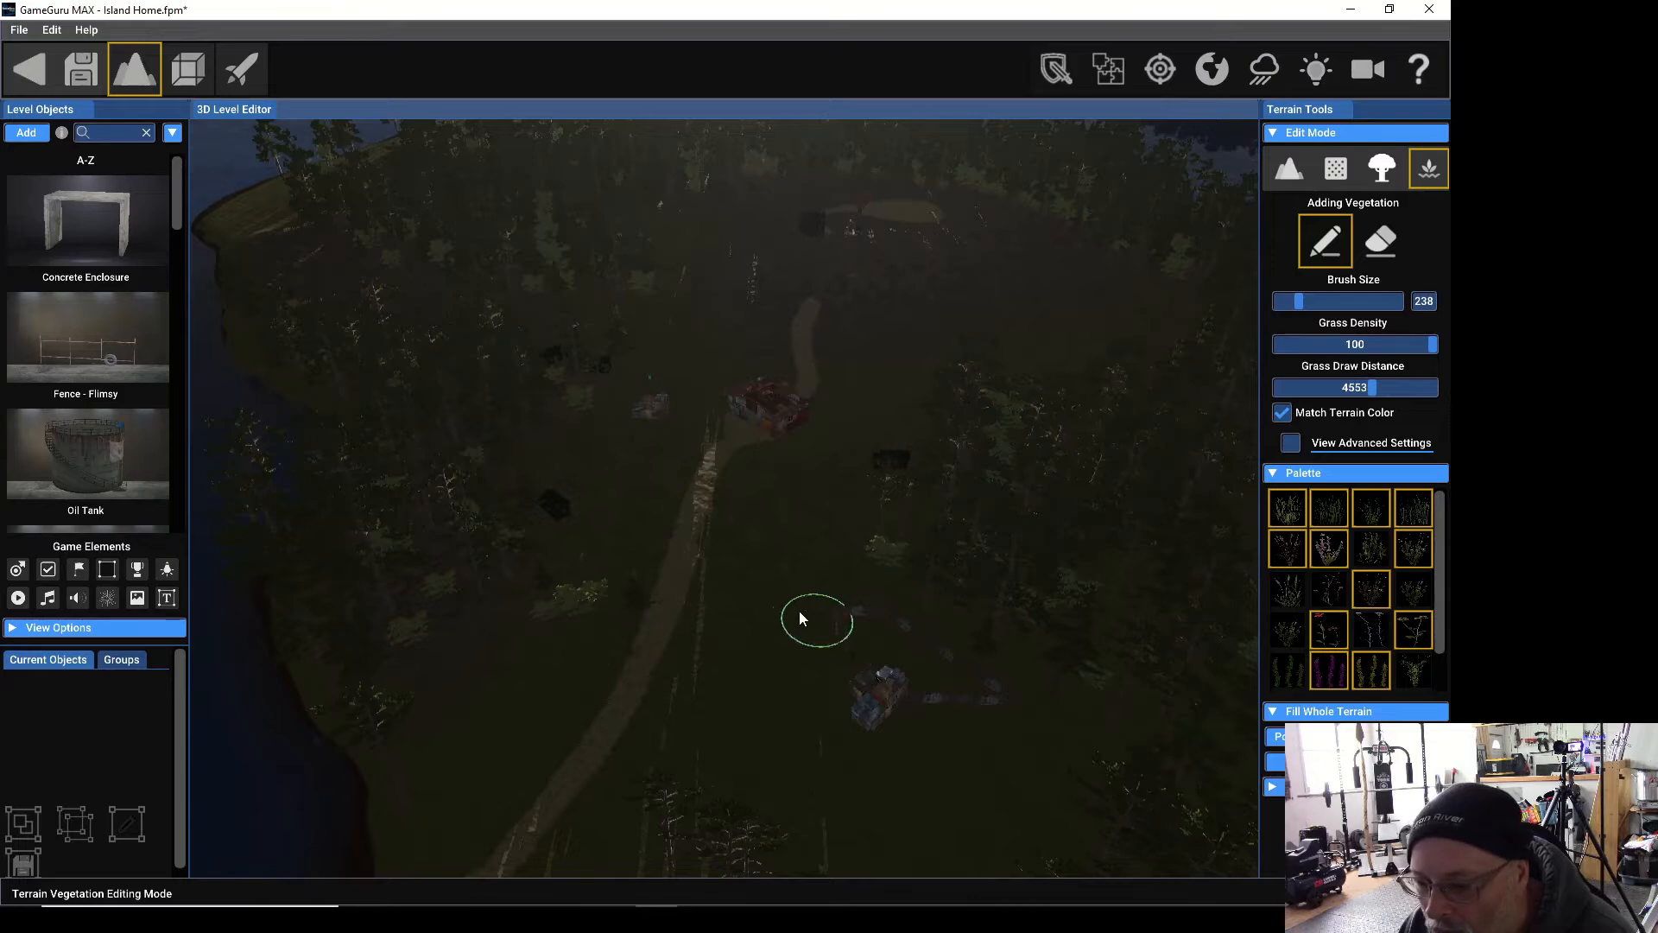
{"action": "scroll", "coordinate": [786, 613], "scroll_direction": "up", "scroll_amount": 3}
{"action": "scroll", "coordinate": [785, 615], "scroll_direction": "up", "scroll_amount": 2}
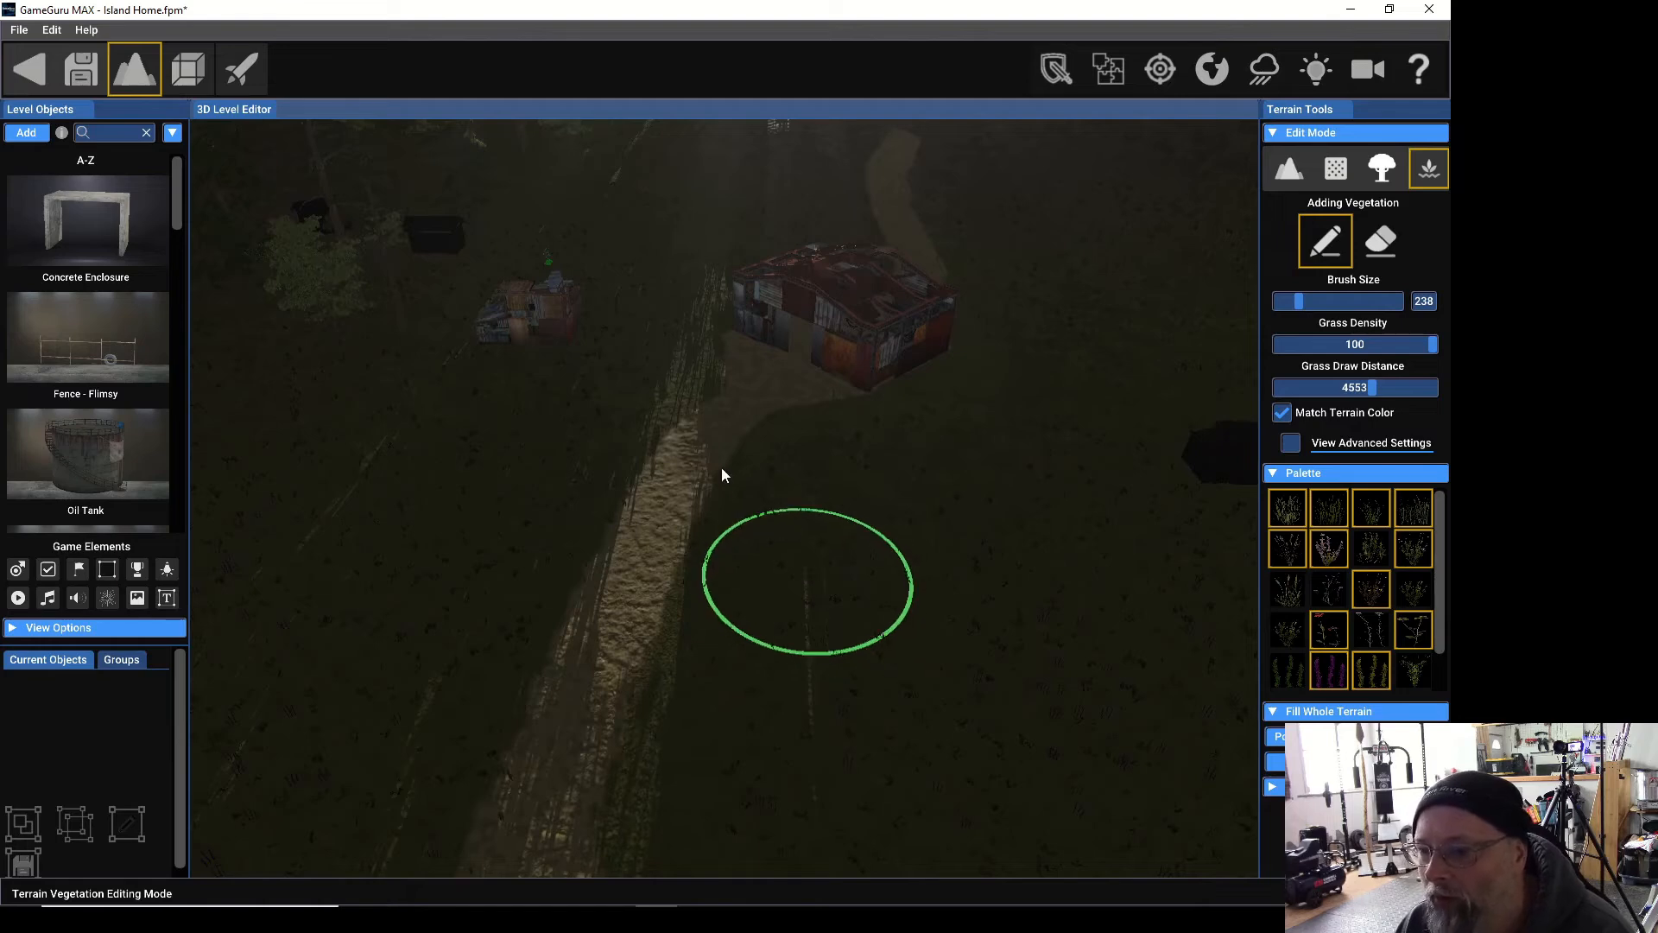
Save the Island Home level.
{"action": "left_click", "coordinate": [52, 29]}
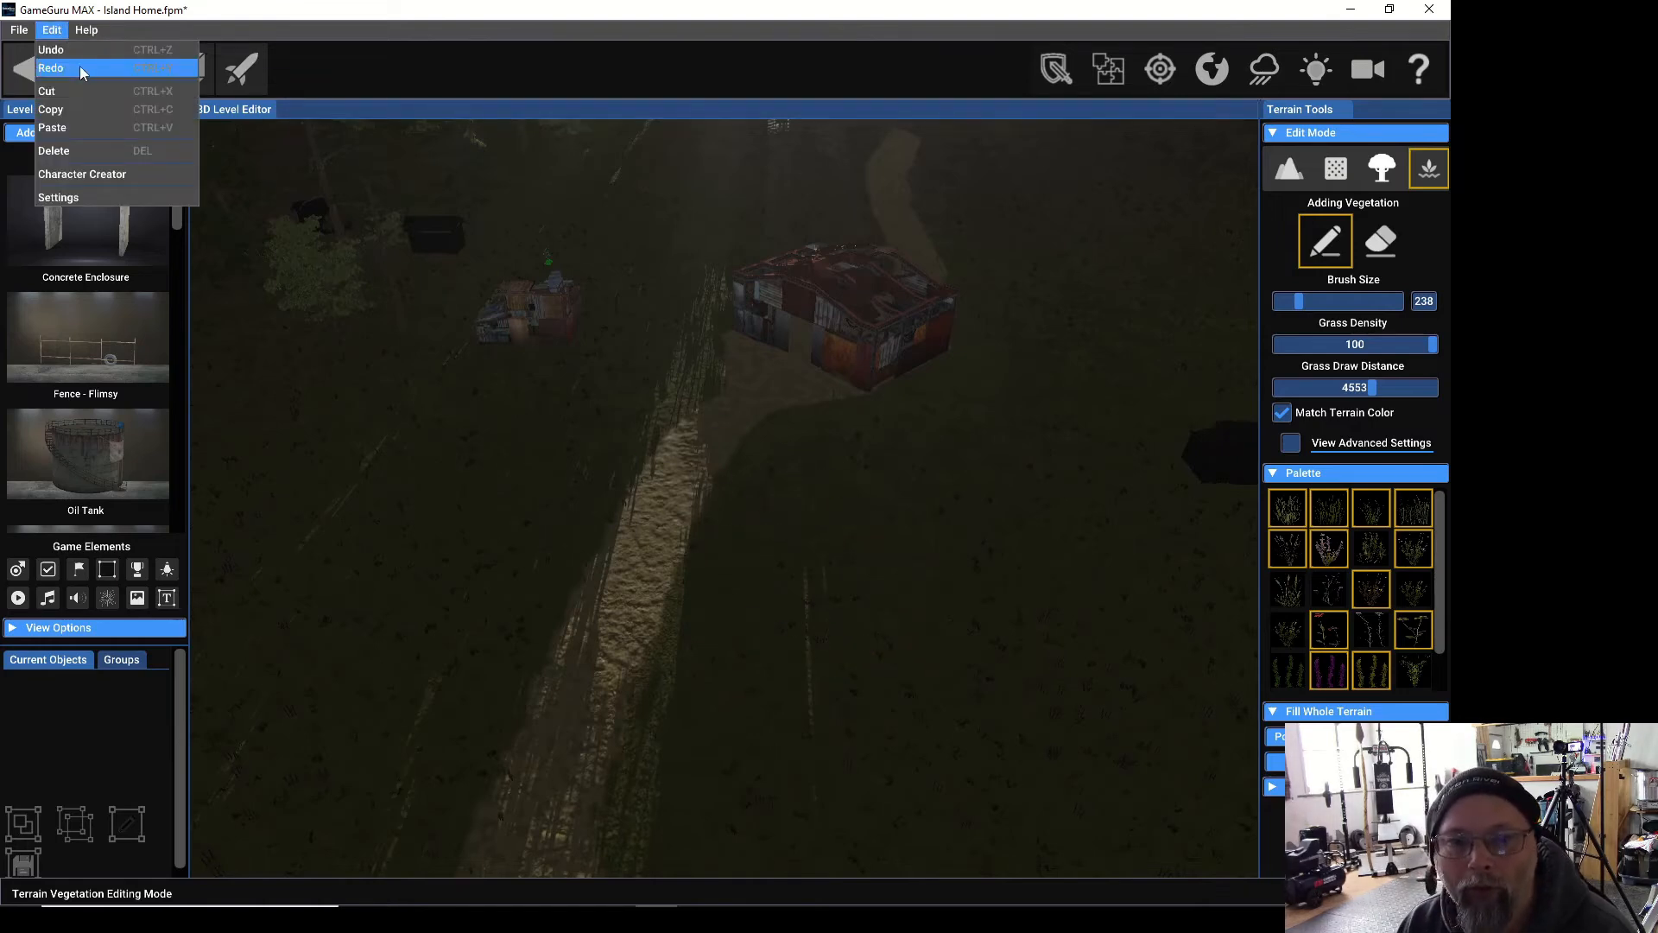
{"action": "left_click", "coordinate": [399, 84]}
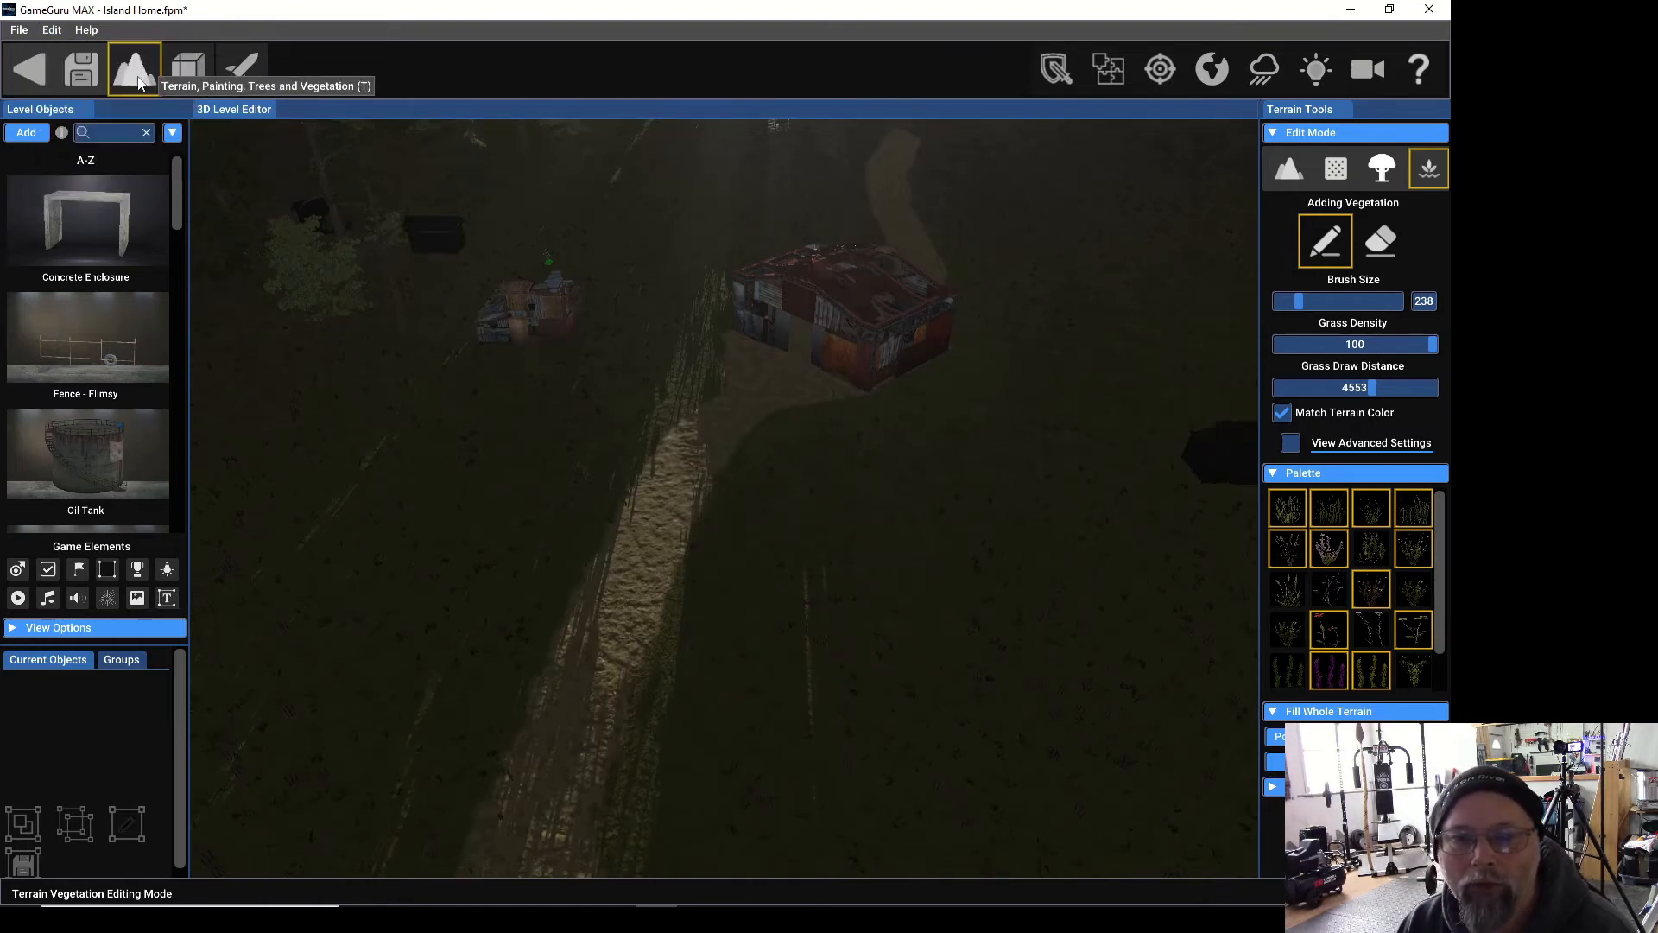
{"action": "left_click", "coordinate": [81, 76]}
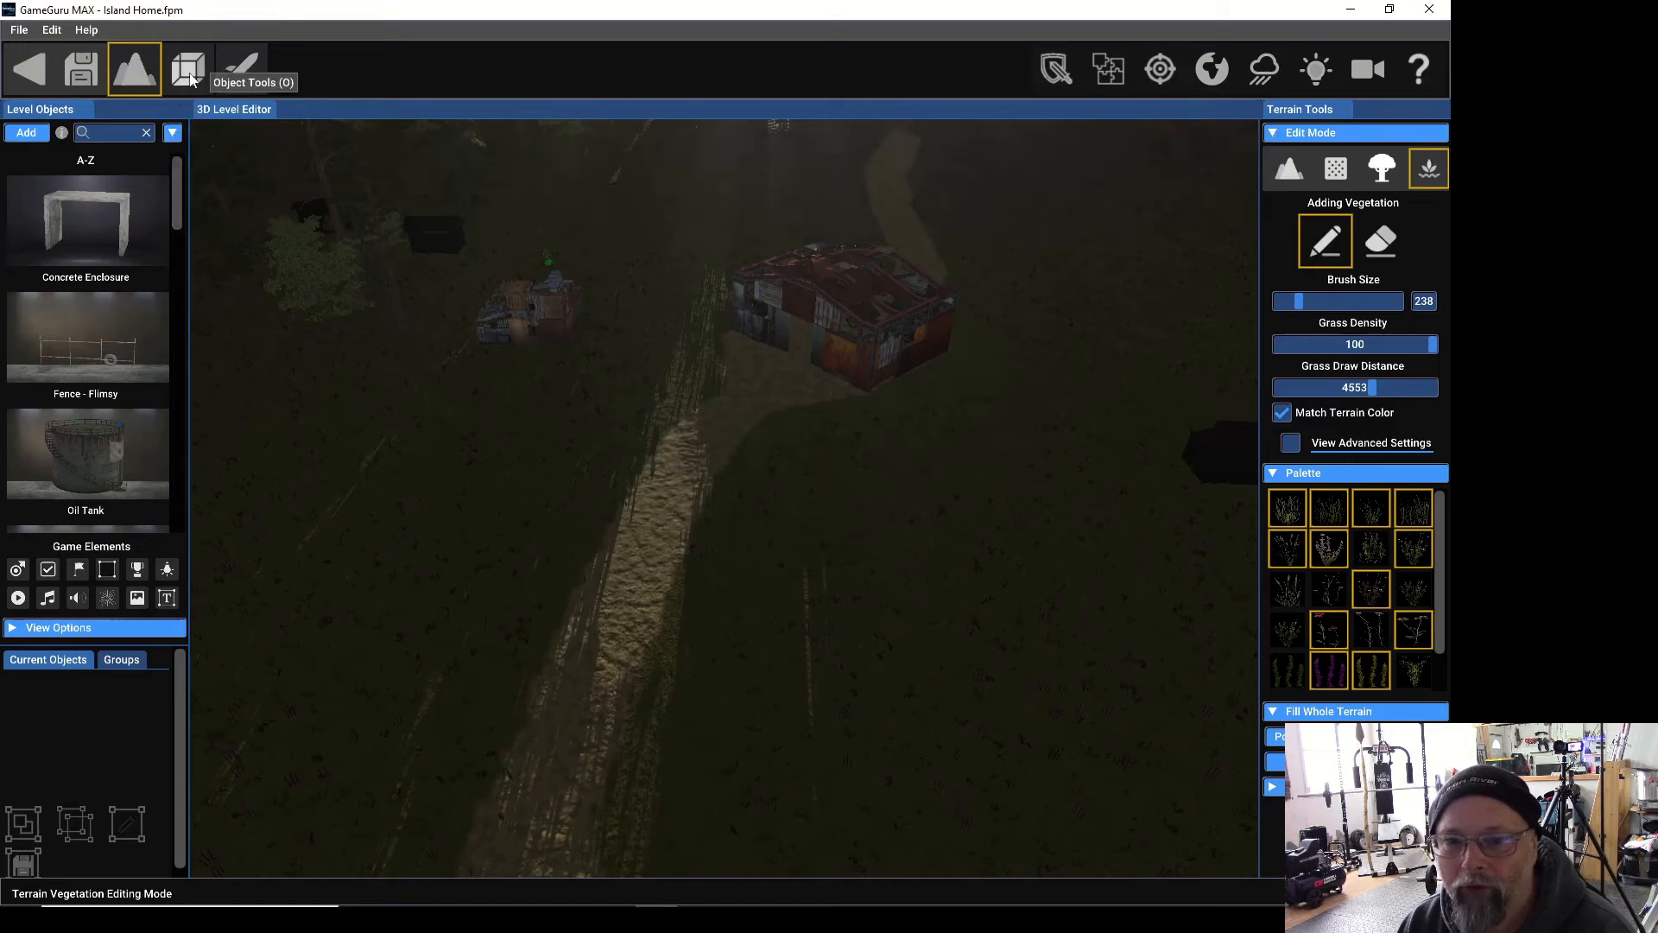
Test-play the level, walking through the rusted hanger and along the soil path to examine the painted vegetation.
{"action": "left_click", "coordinate": [189, 70]}
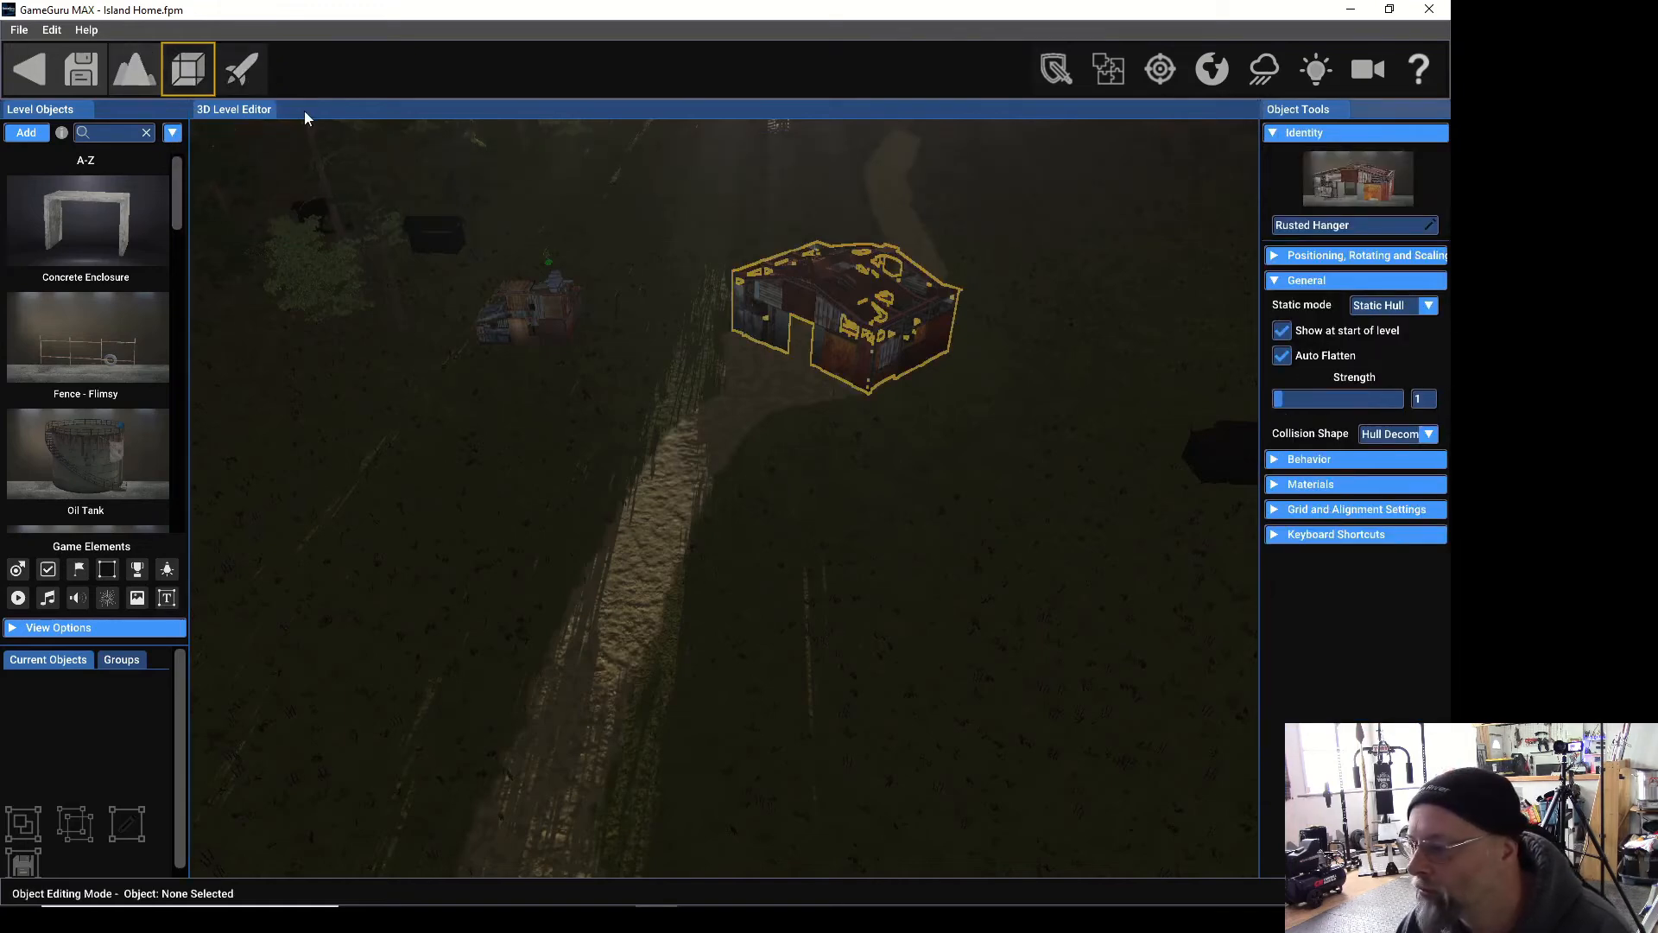
{"action": "left_click", "coordinate": [240, 73]}
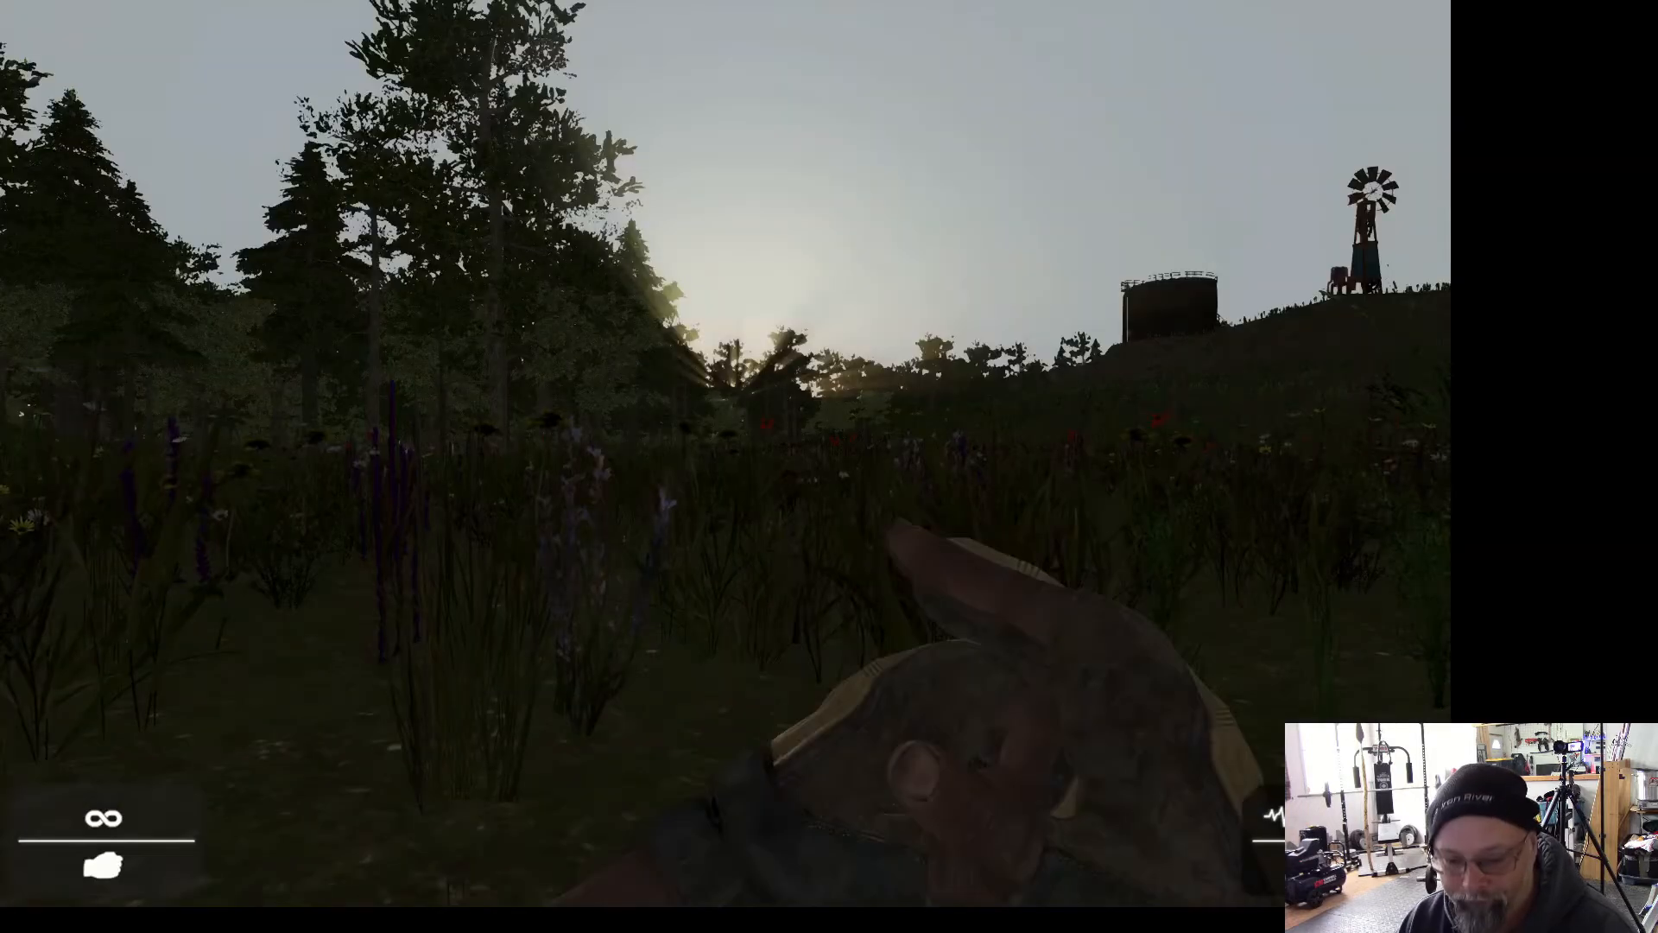
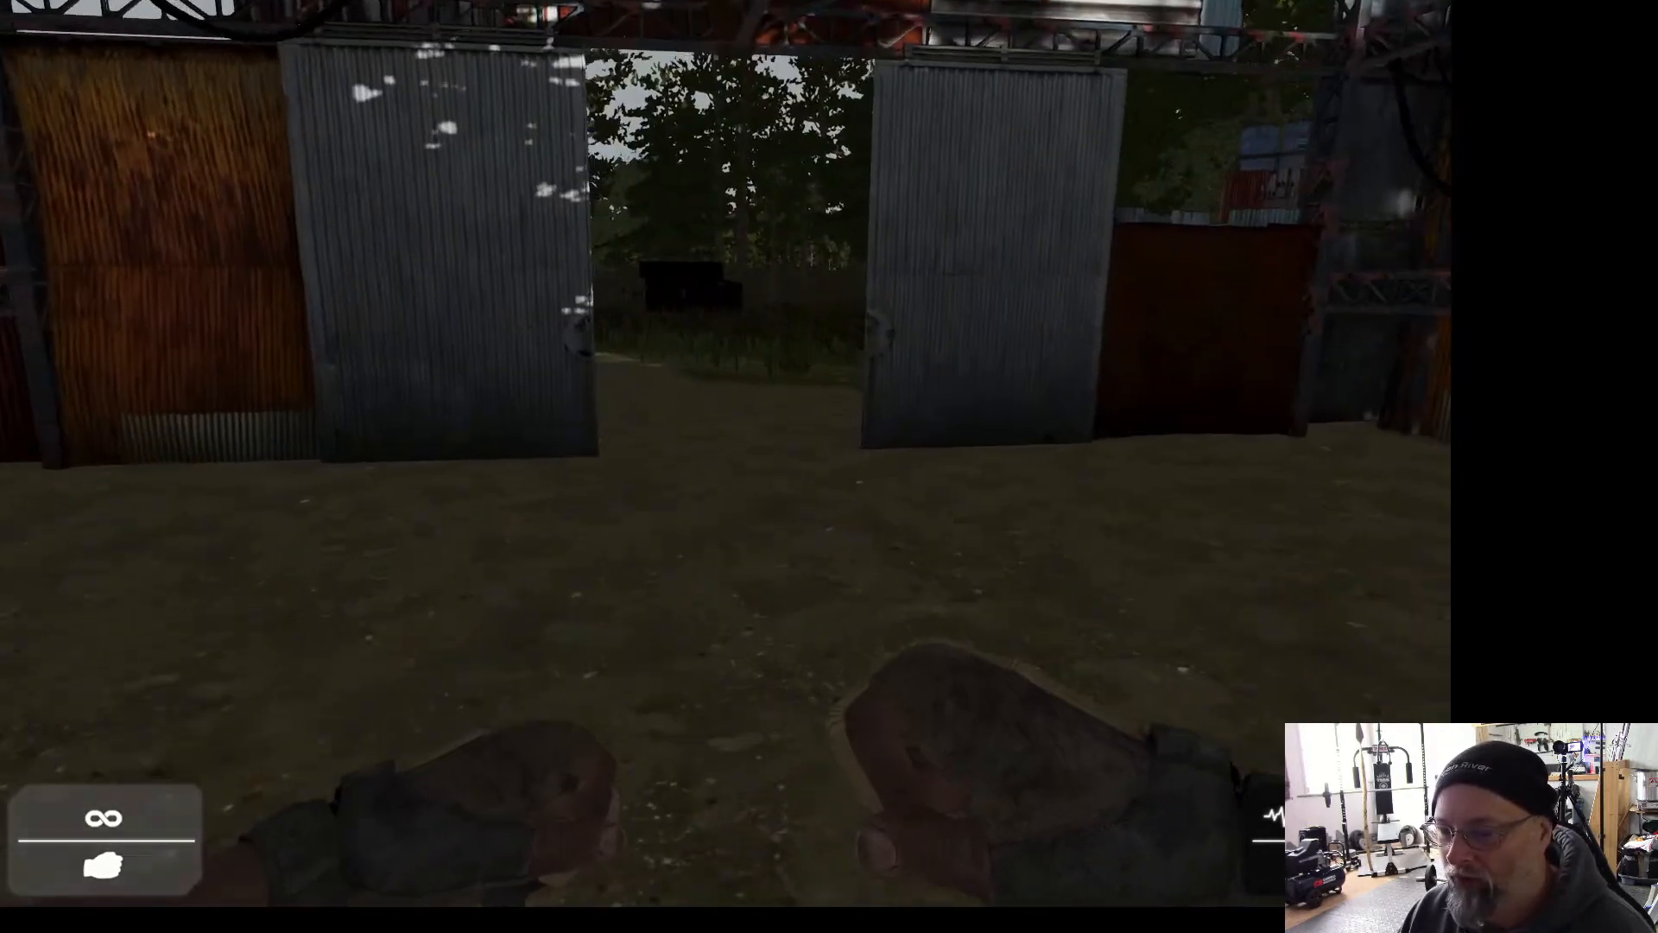
{"action": "key", "text": "w"}
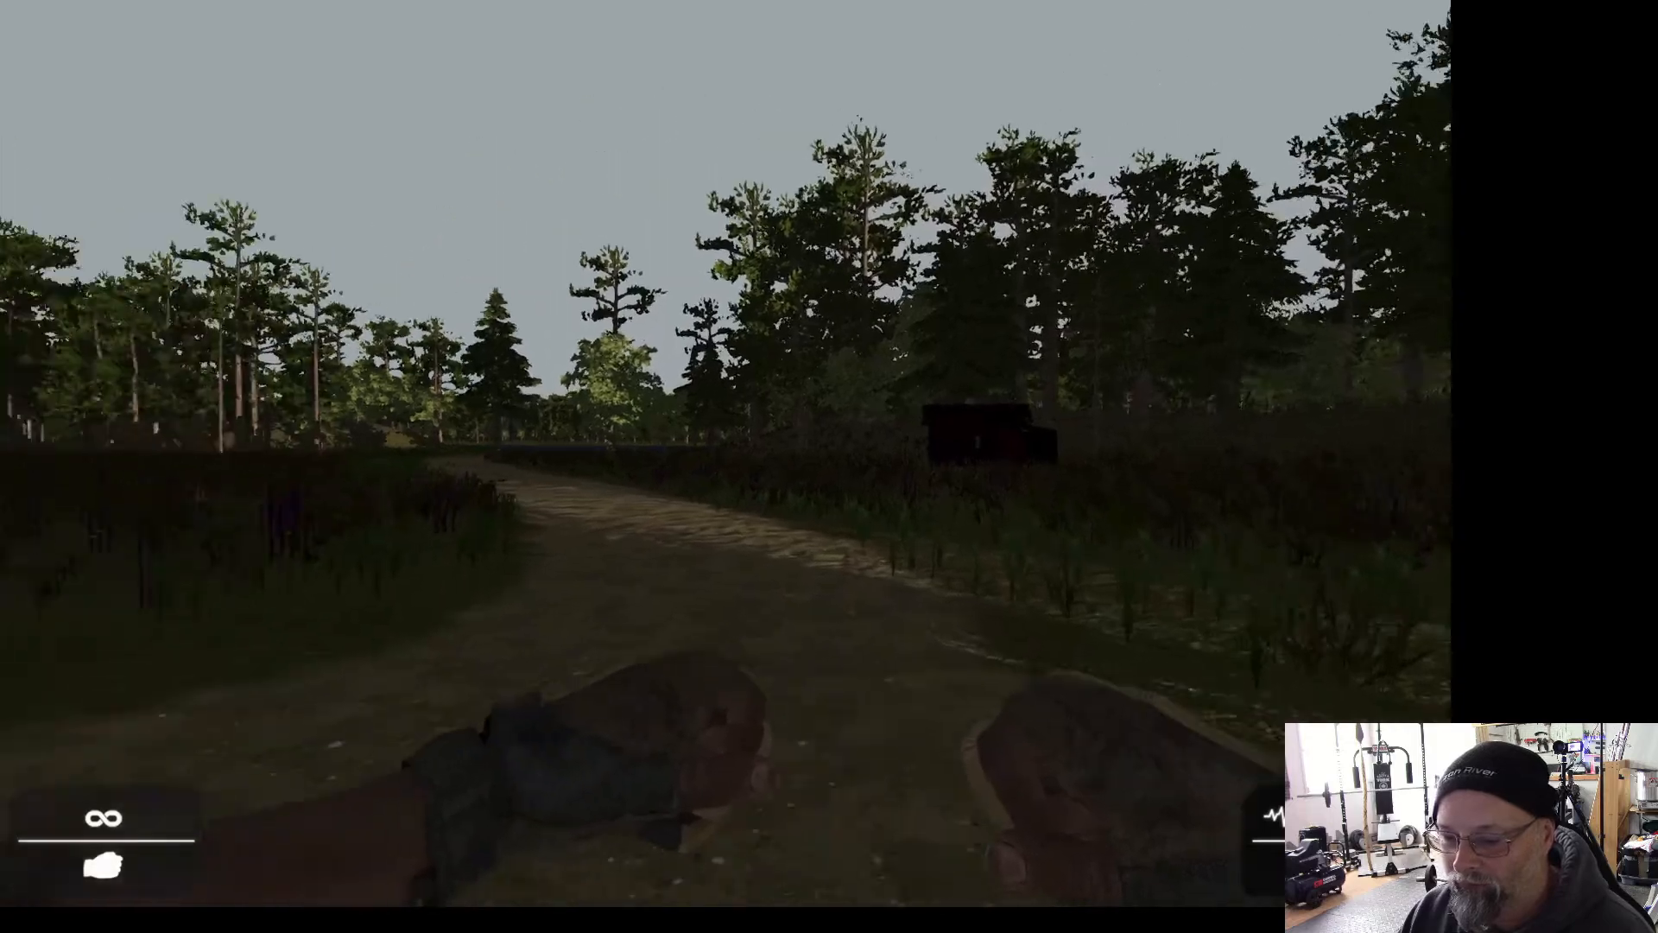
{"action": "key", "text": "w"}
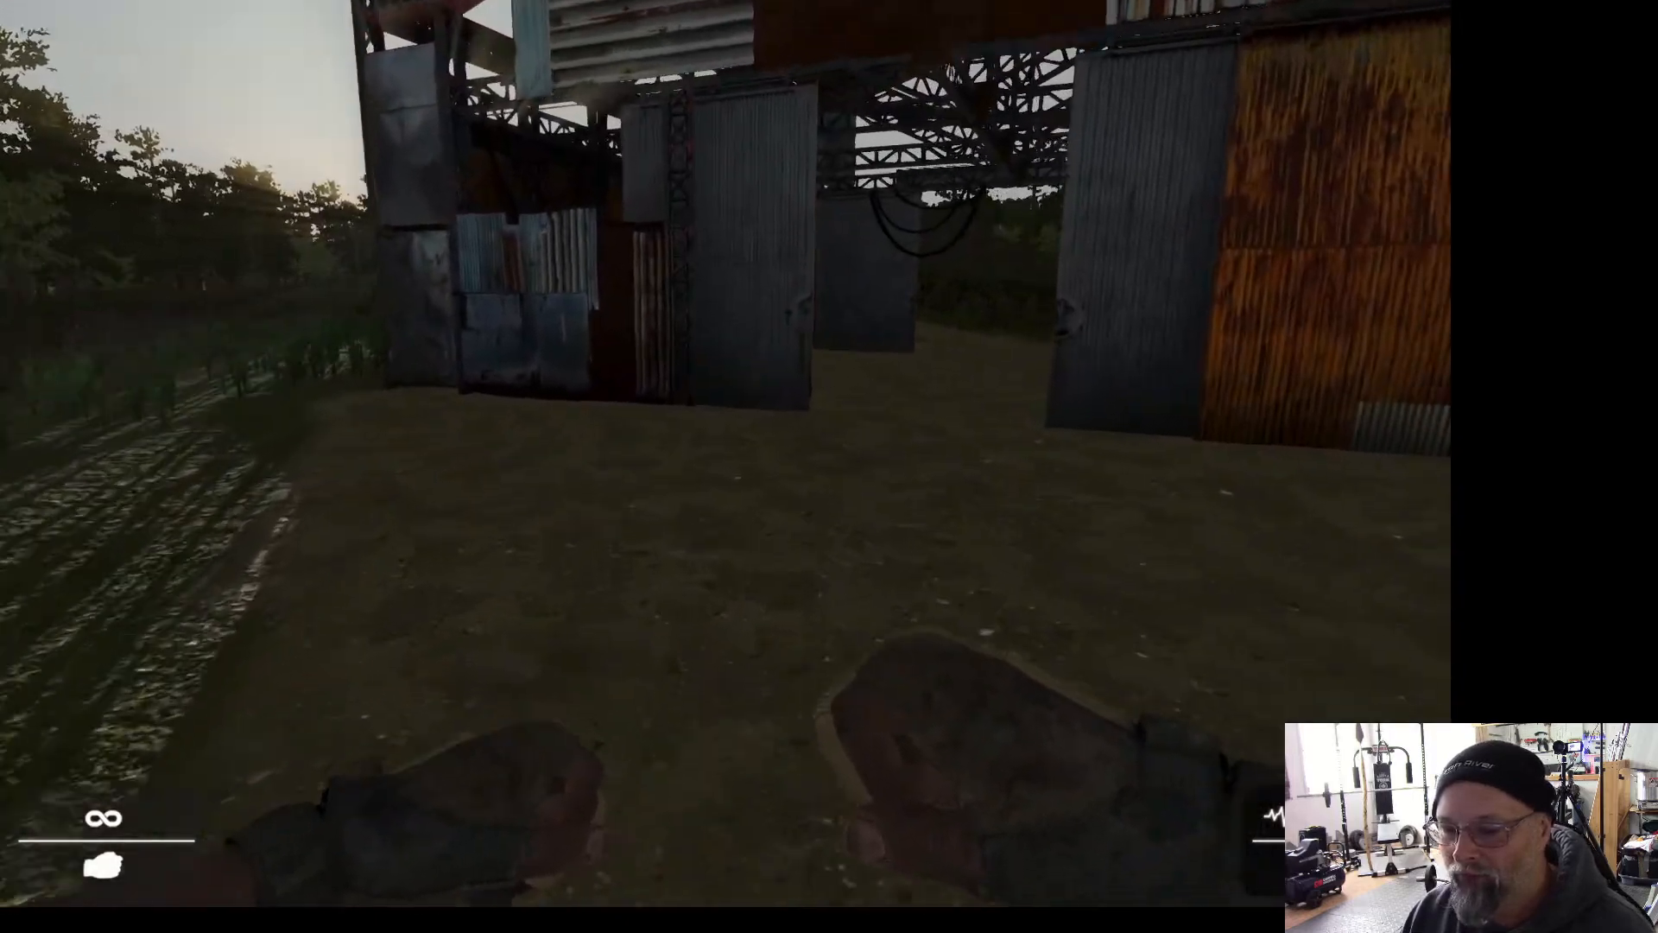
{"action": "key", "text": "Escape"}
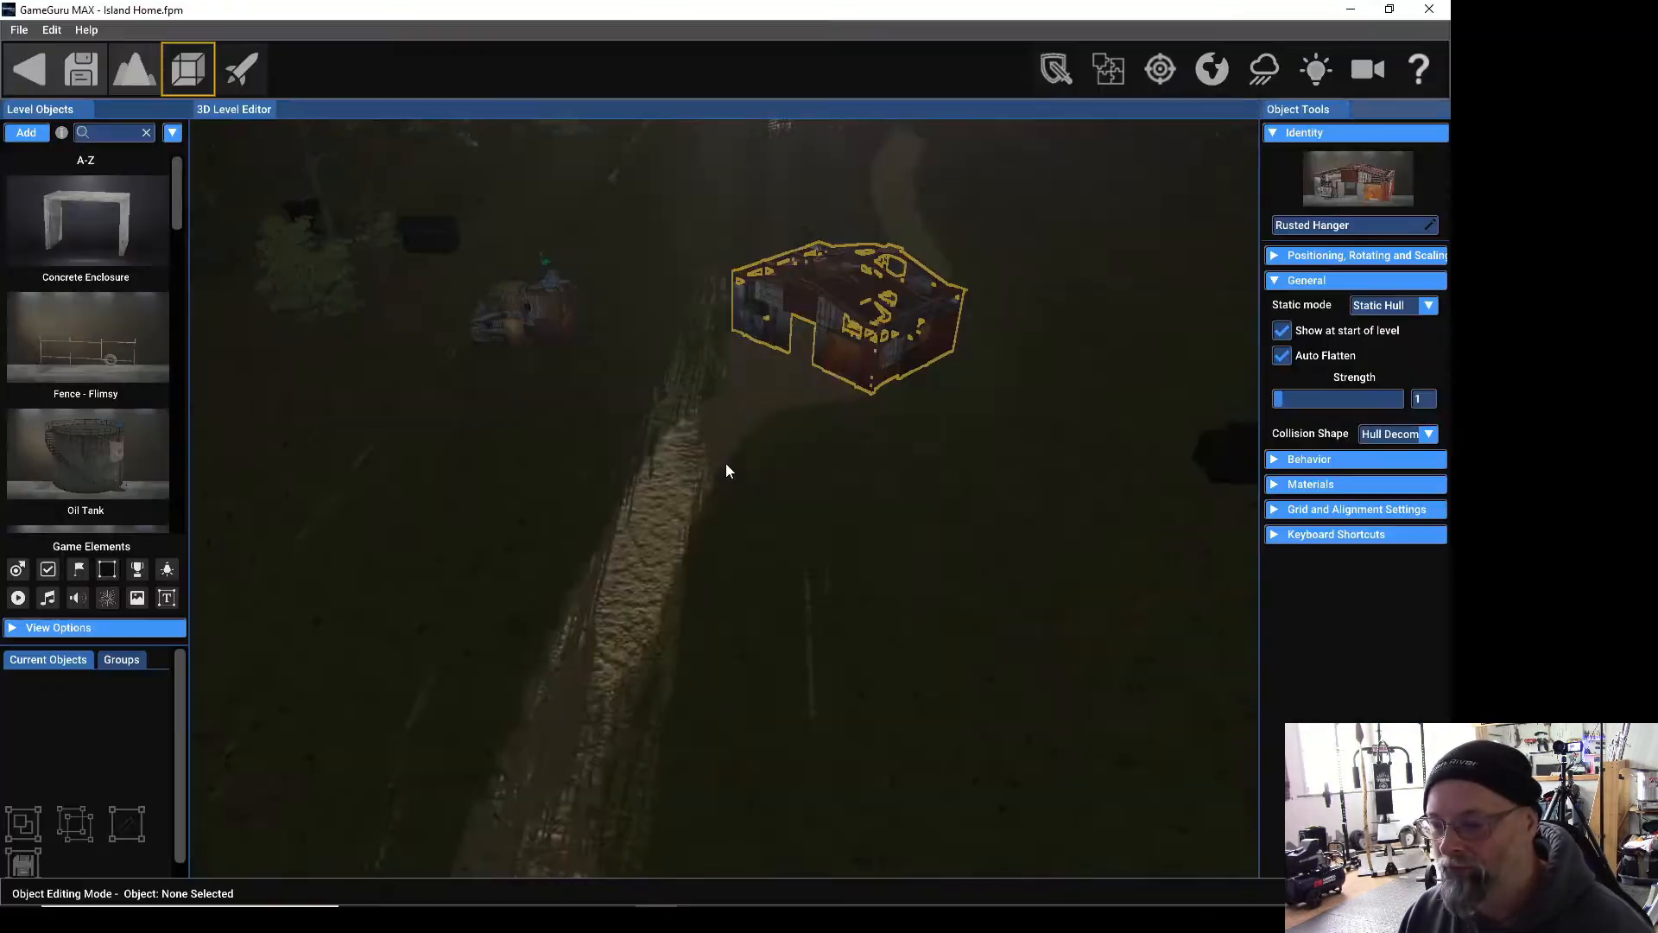
Paint the selected vegetation onto the leaf-covered slope below the rusted tower with a brush size of 15.
{"action": "right_click_drag", "start_coordinate": [713, 501], "coordinate": [622, 375]}
{"action": "key", "text": "w"}
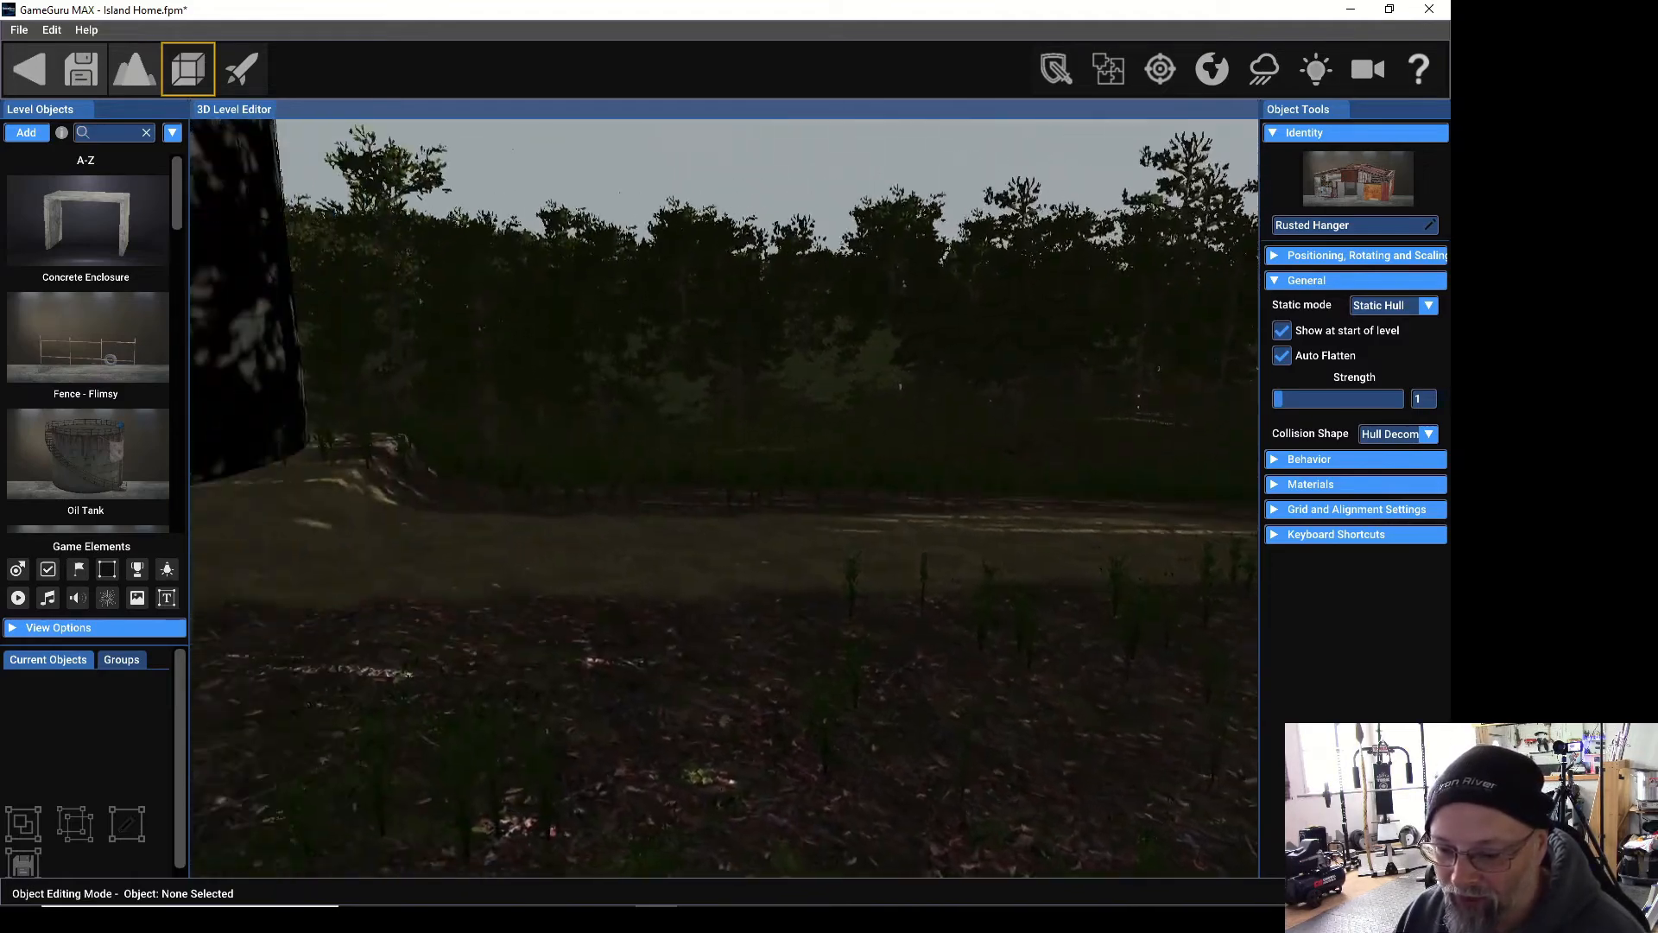
{"action": "right_click_drag", "start_coordinate": [622, 375], "coordinate": [661, 385]}
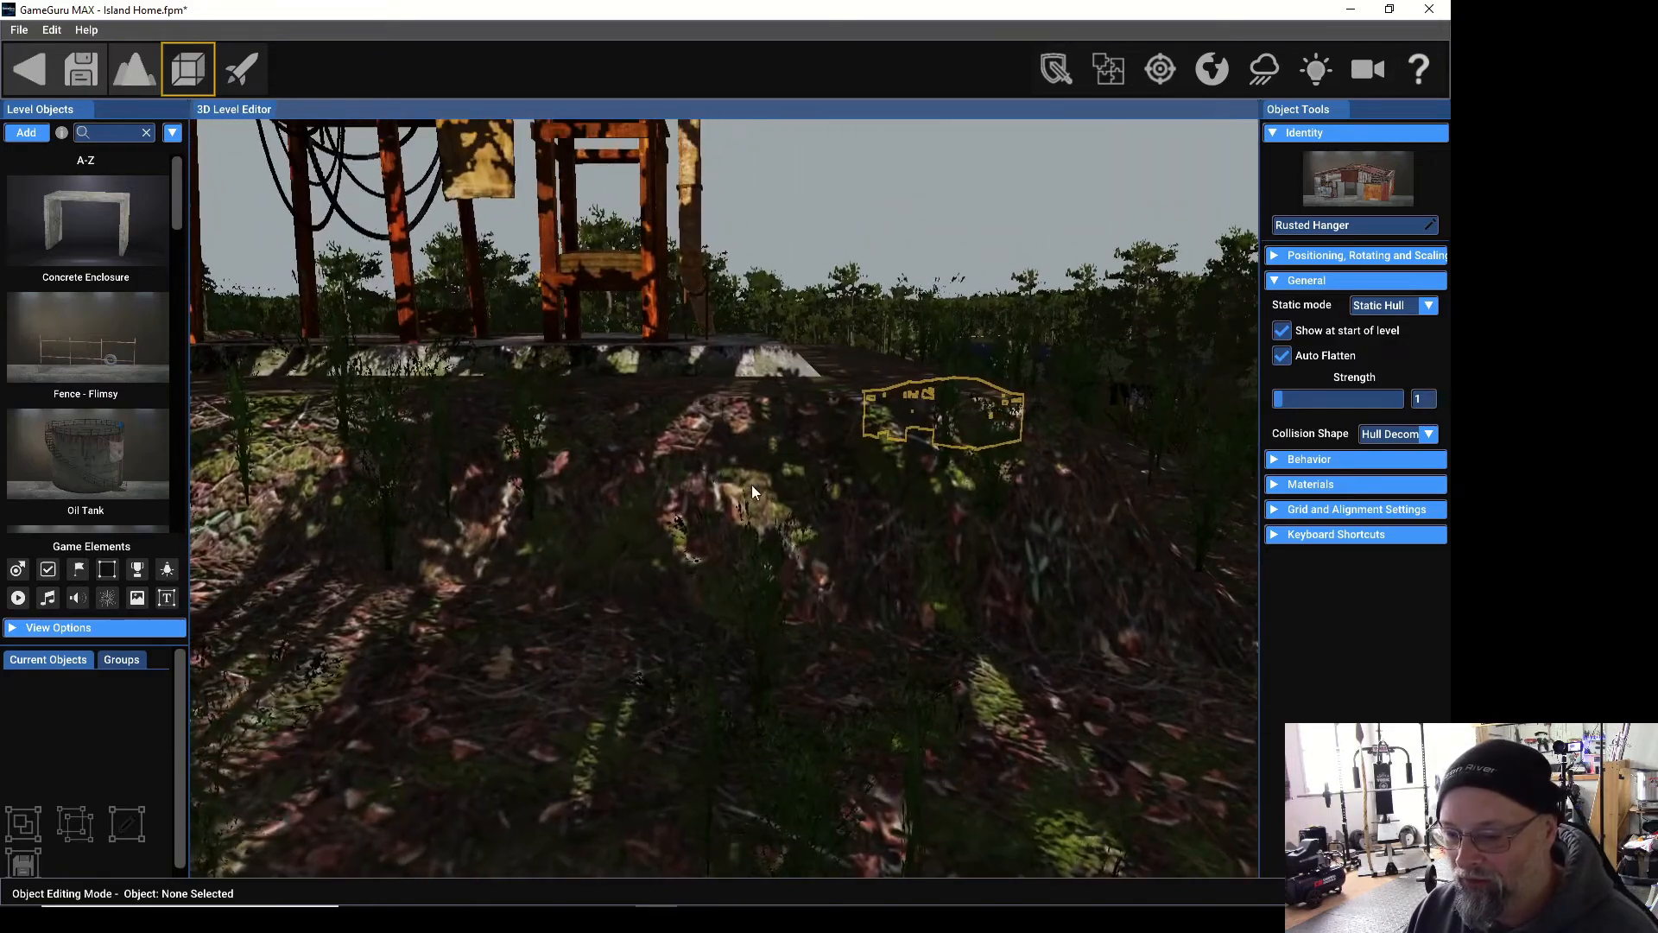
{"action": "left_click", "coordinate": [134, 69]}
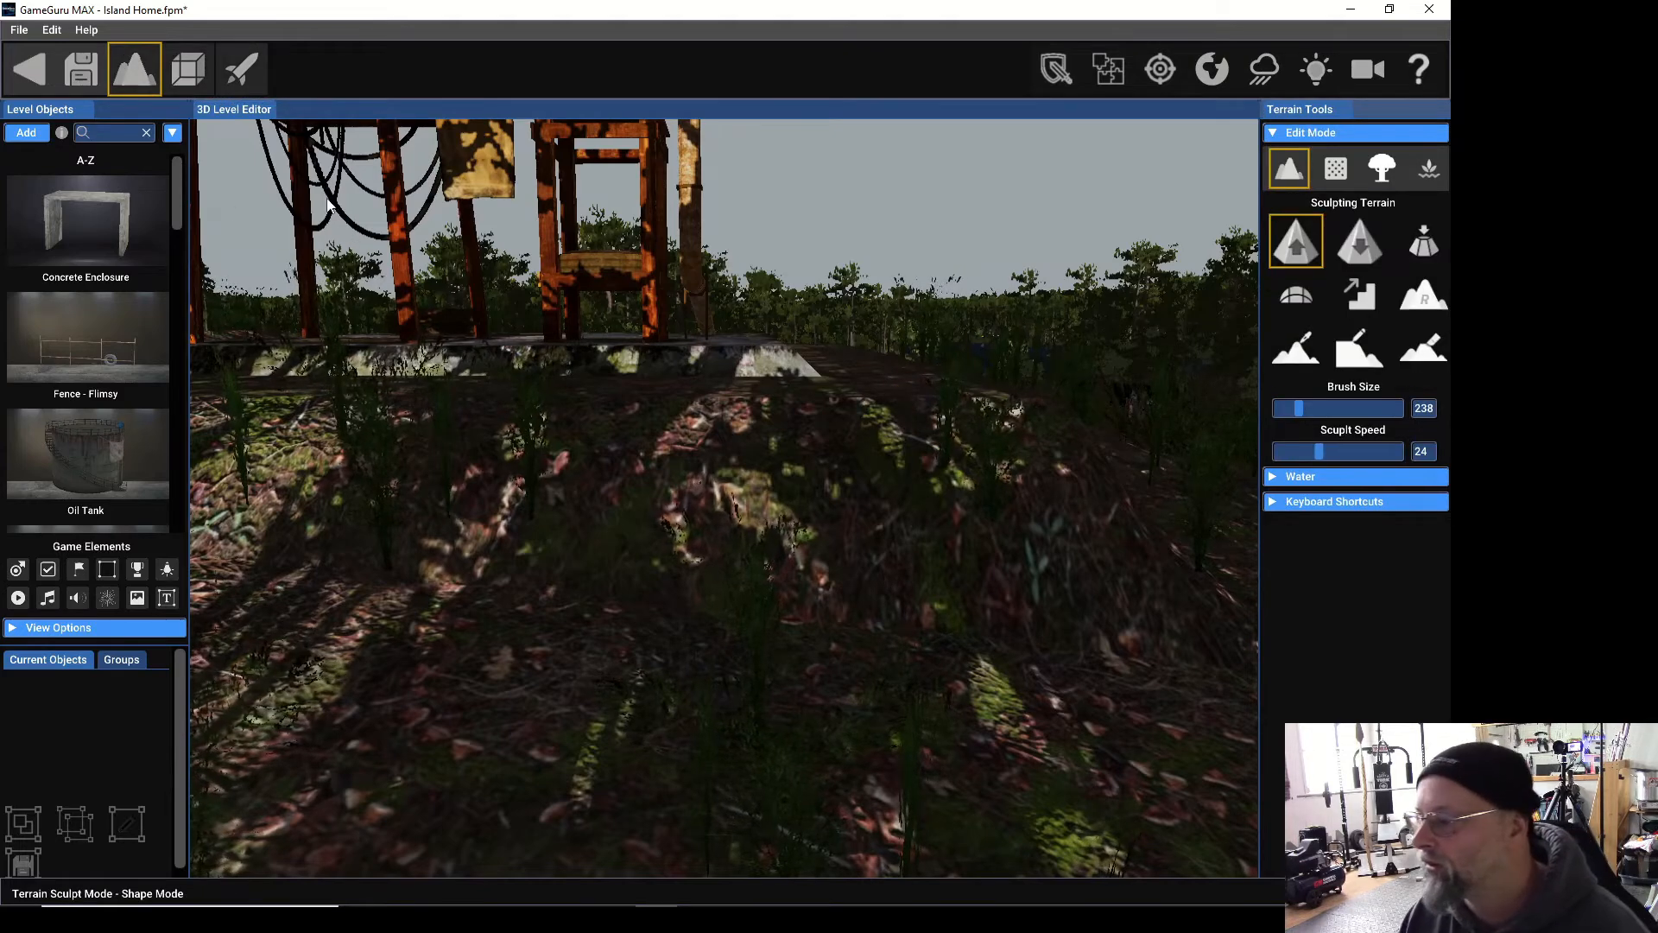
{"action": "left_click", "coordinate": [1429, 169]}
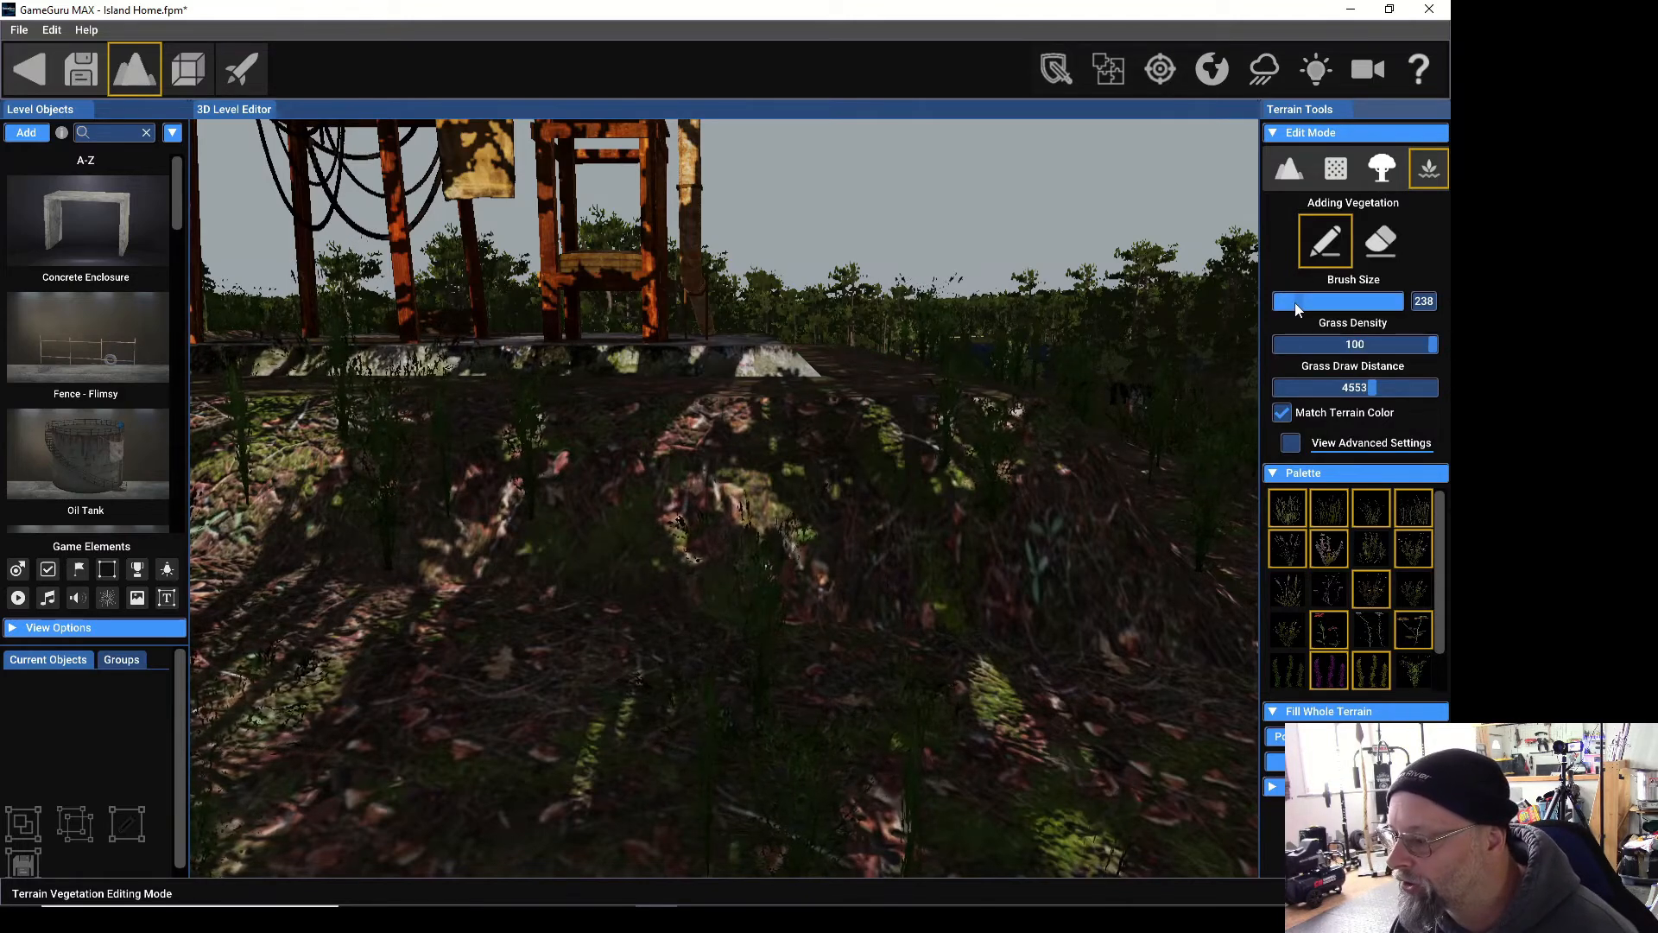
{"action": "left_click_drag", "start_coordinate": [1302, 309], "coordinate": [1285, 312]}
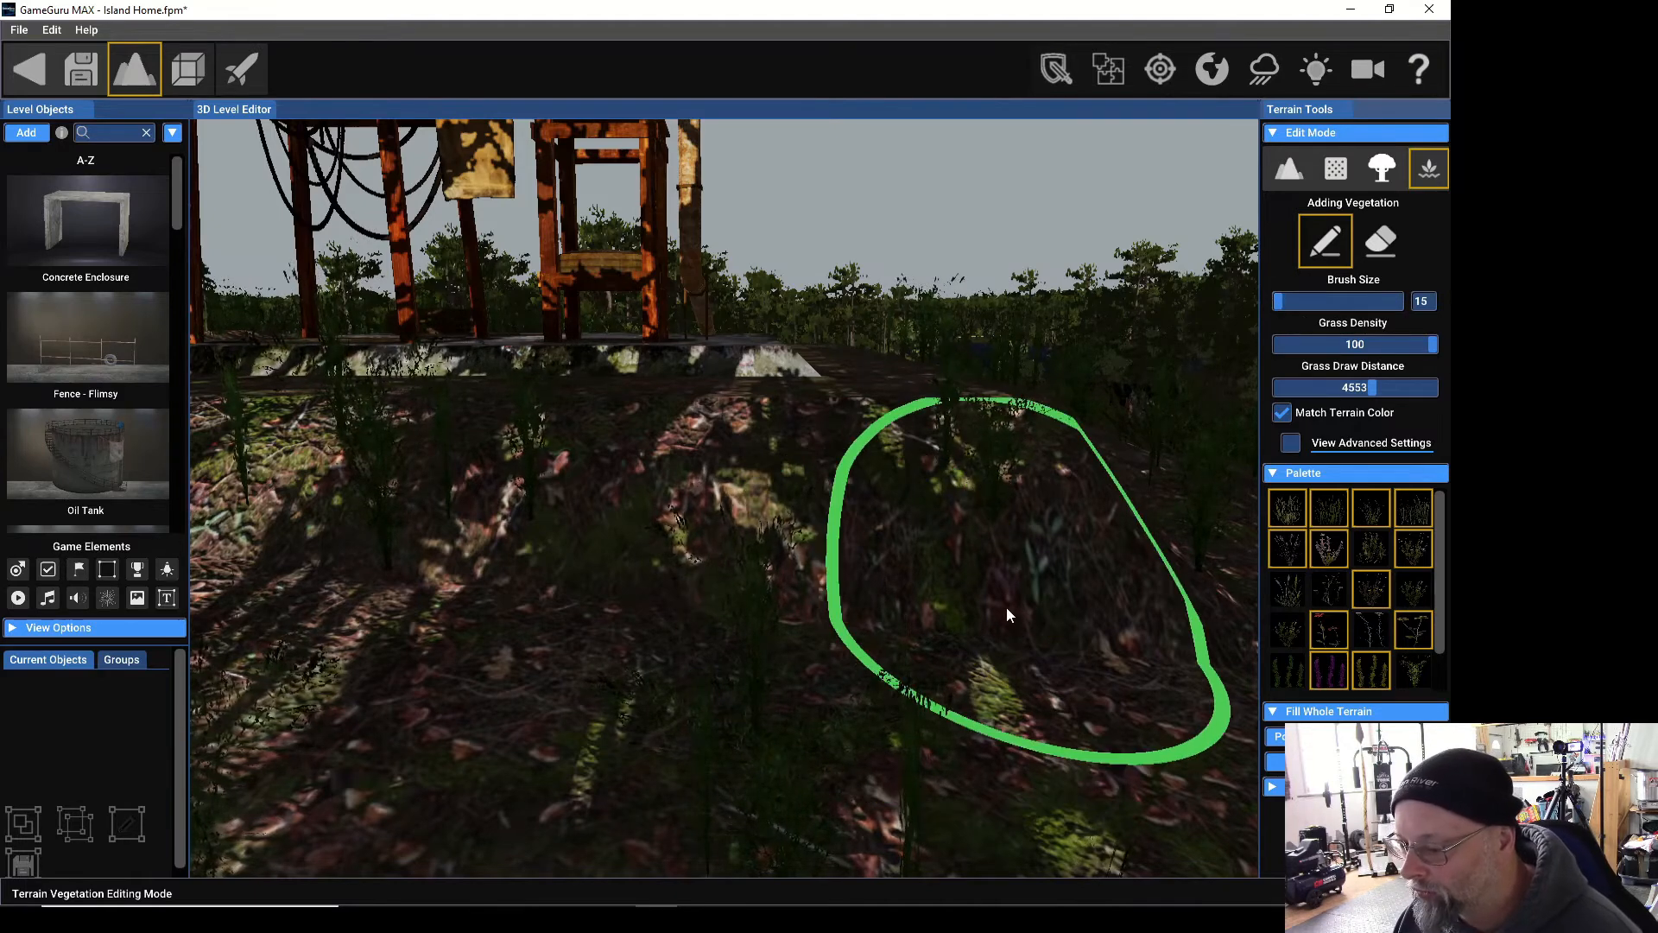
{"action": "left_click", "coordinate": [1016, 642]}
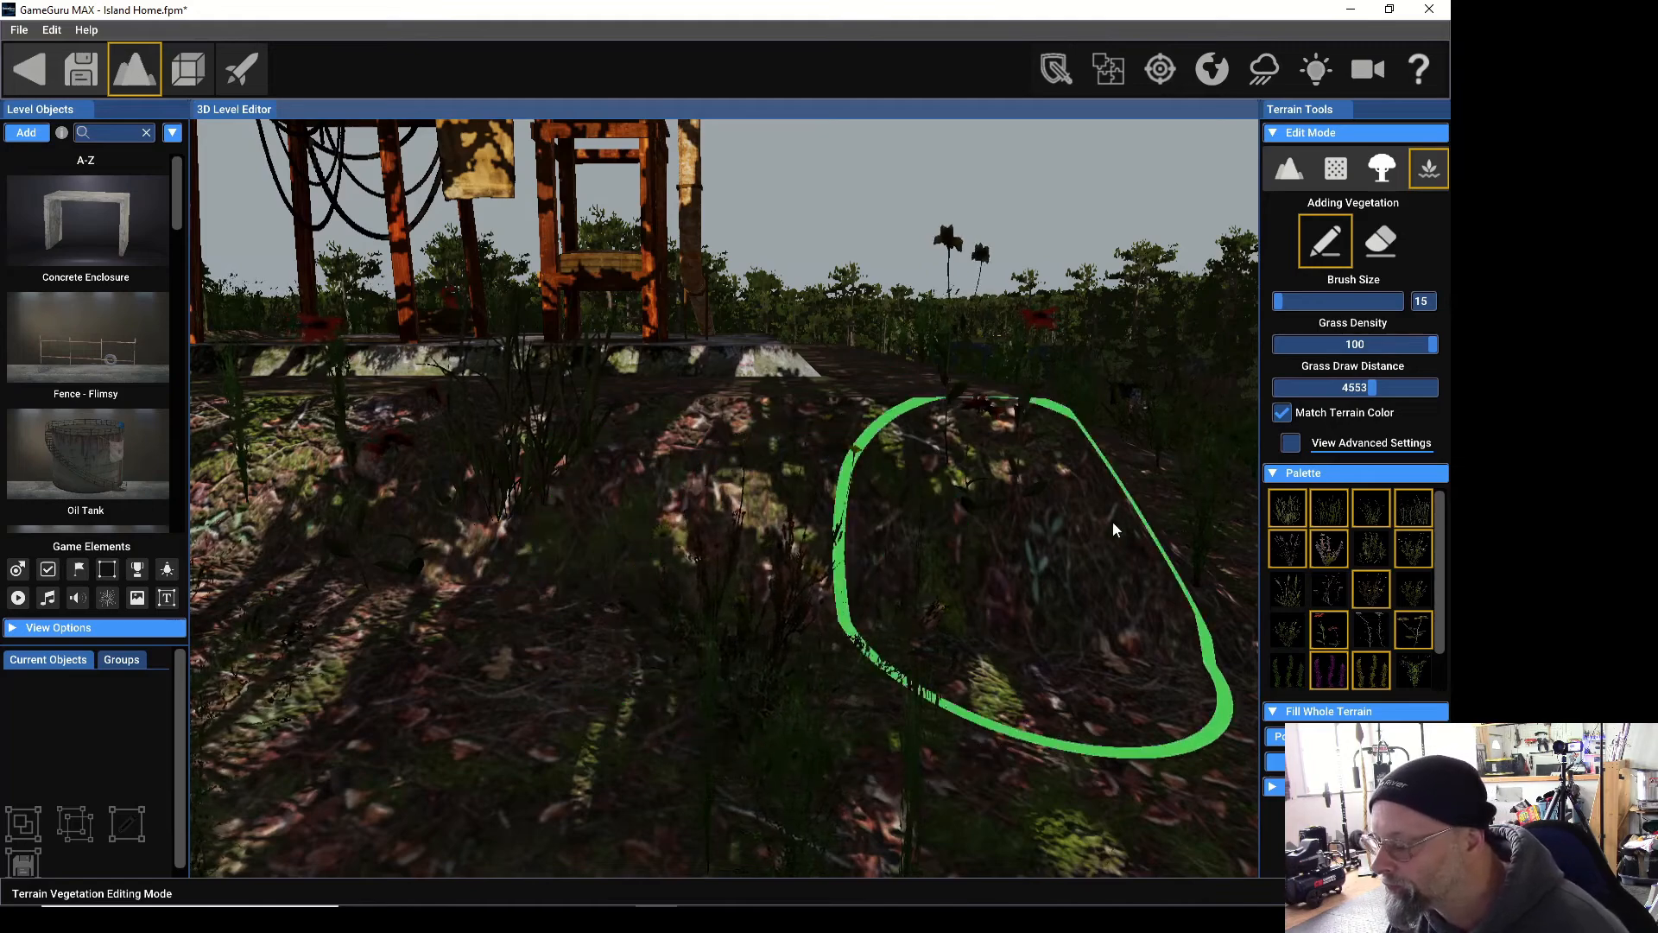
Show the advanced vegetation settings and turn off Match Terrain Color.
{"action": "left_click", "coordinate": [1293, 444]}
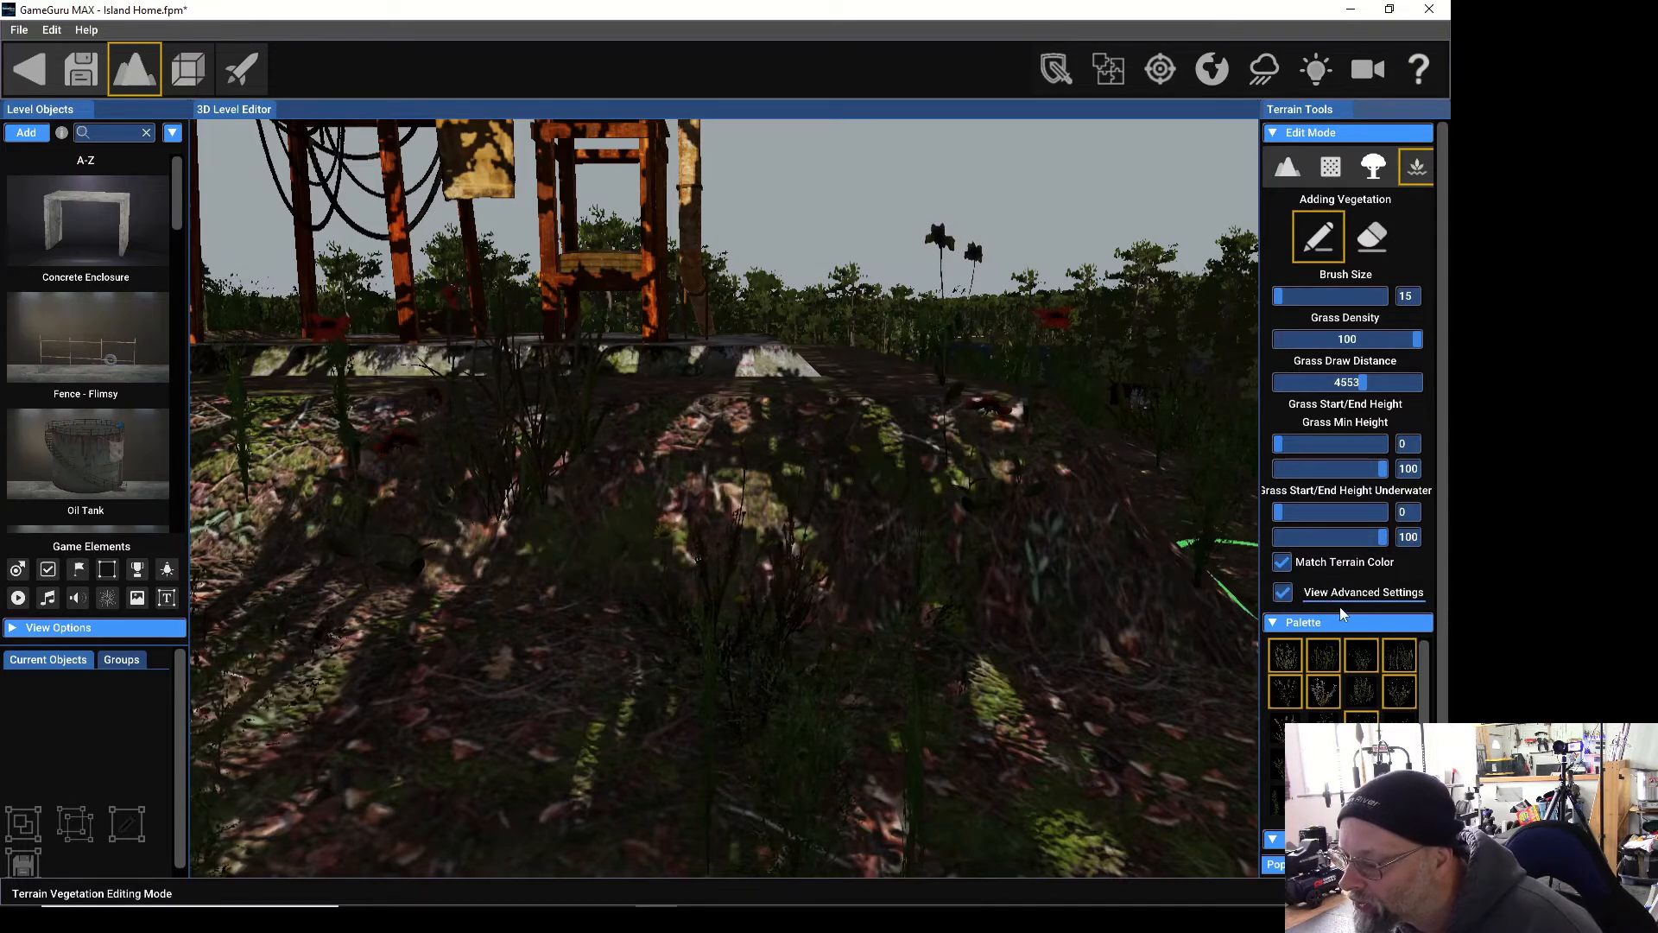
{"action": "scroll", "coordinate": [1326, 581], "scroll_direction": "down", "scroll_amount": 2}
{"action": "mouse_move", "coordinate": [1333, 572]}
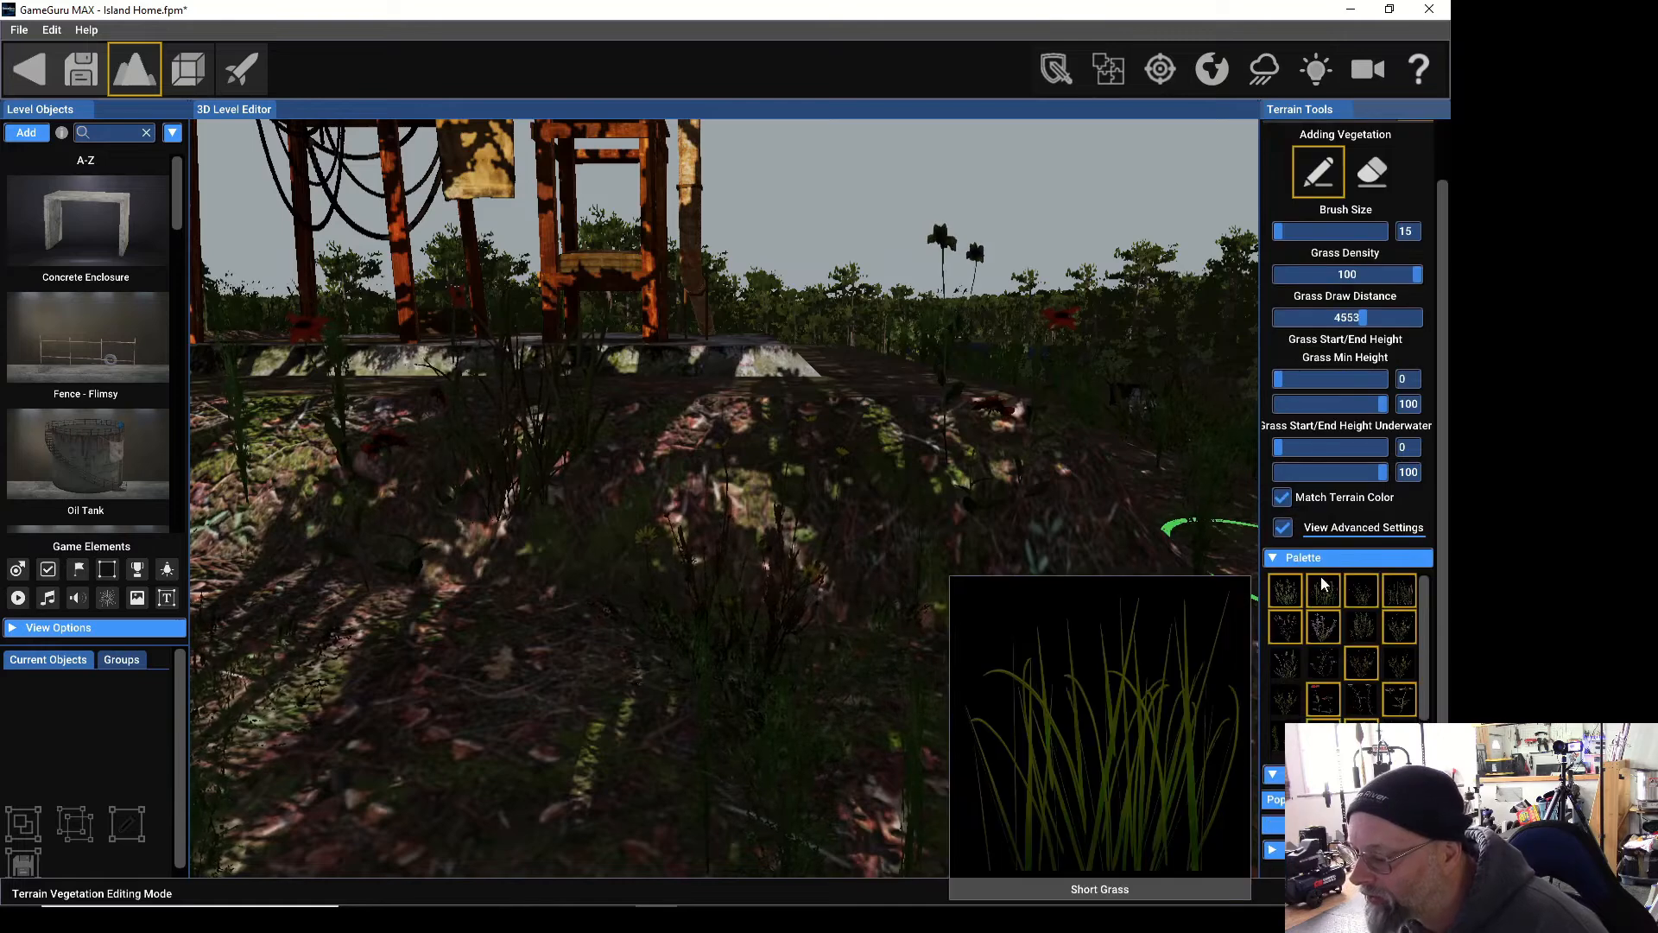
{"action": "scroll", "coordinate": [1334, 566], "scroll_direction": "down", "scroll_amount": 1}
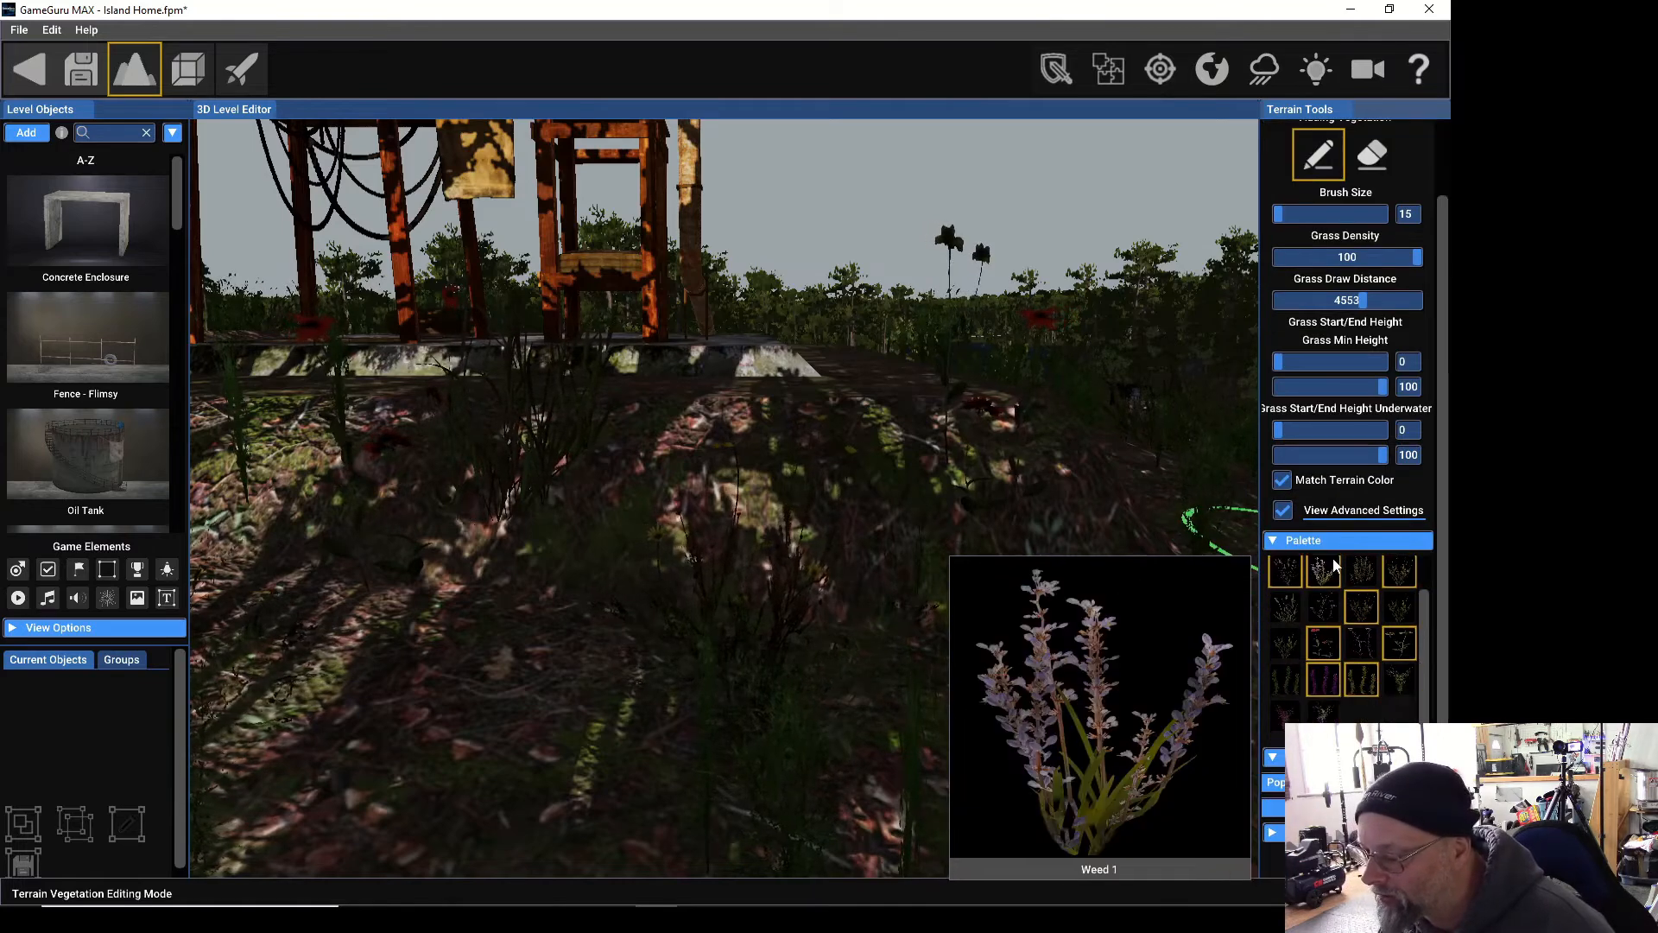
{"action": "scroll", "coordinate": [1335, 566], "scroll_direction": "up", "scroll_amount": 1}
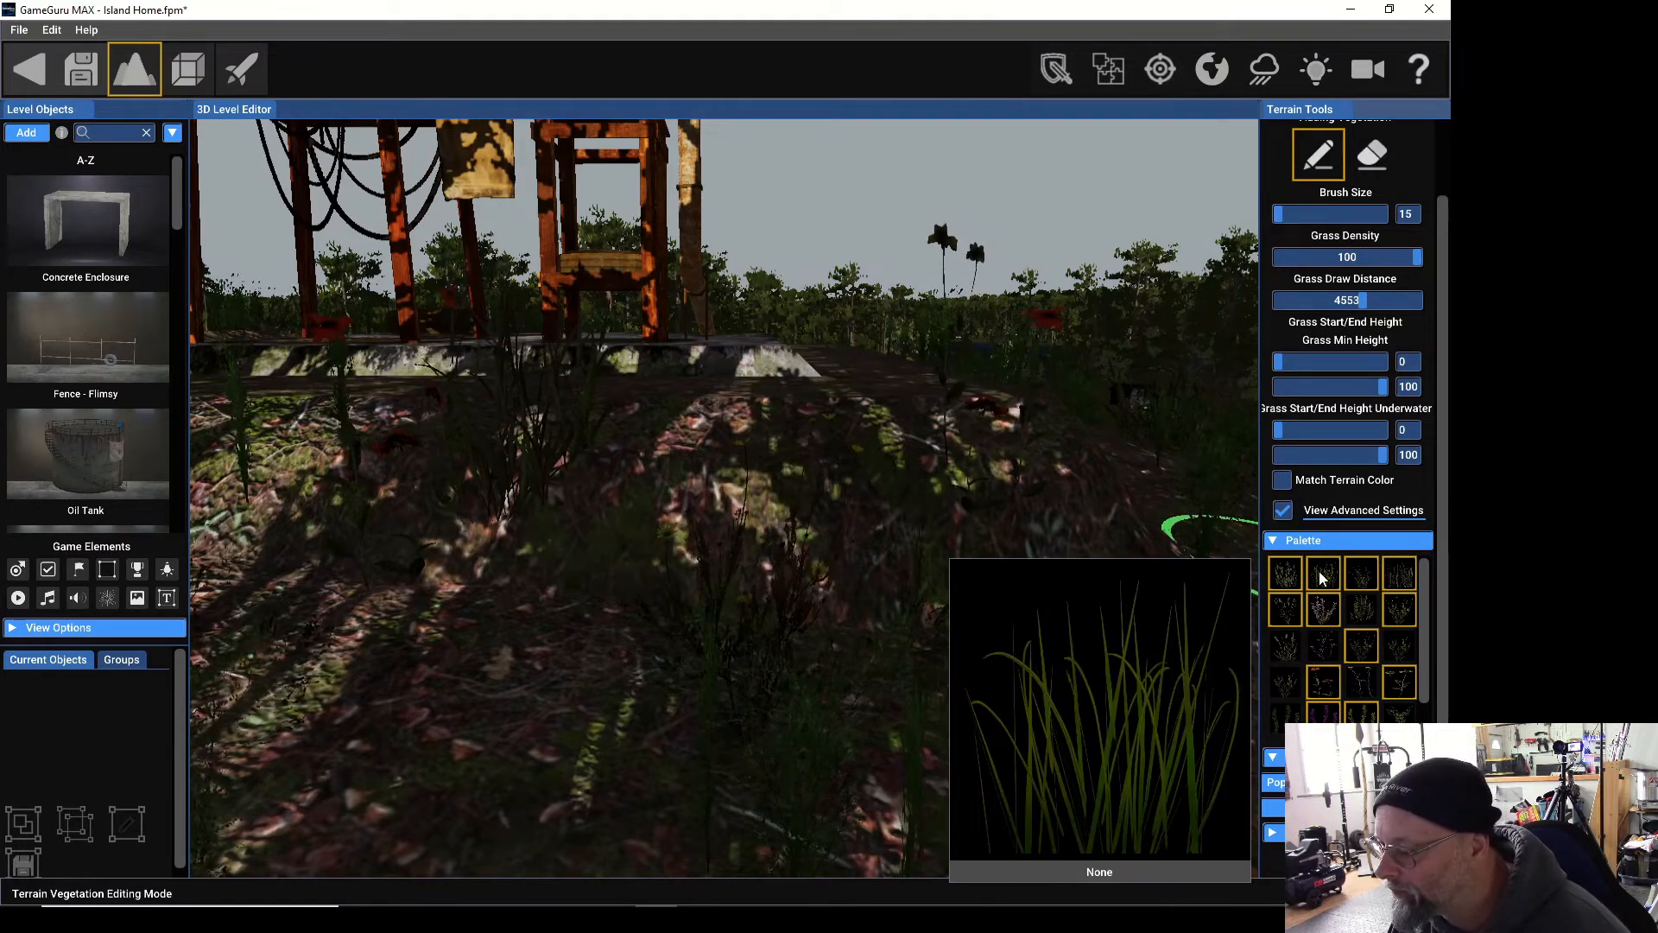
{"action": "mouse_move", "coordinate": [1285, 585]}
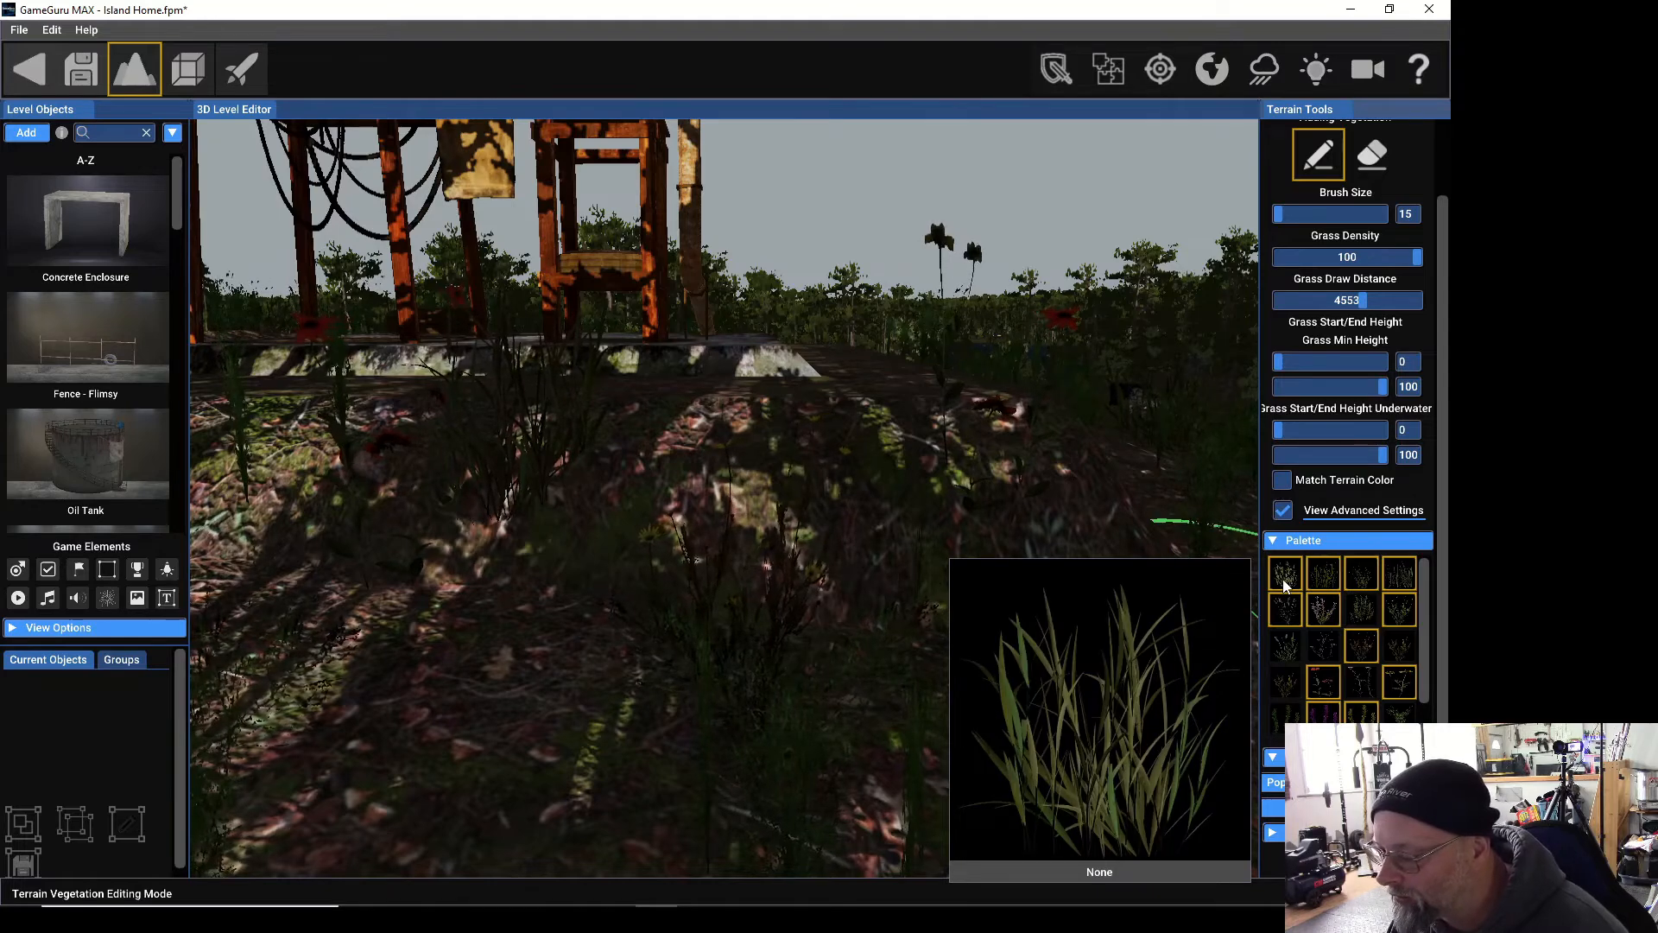
{"action": "mouse_move", "coordinate": [1284, 613]}
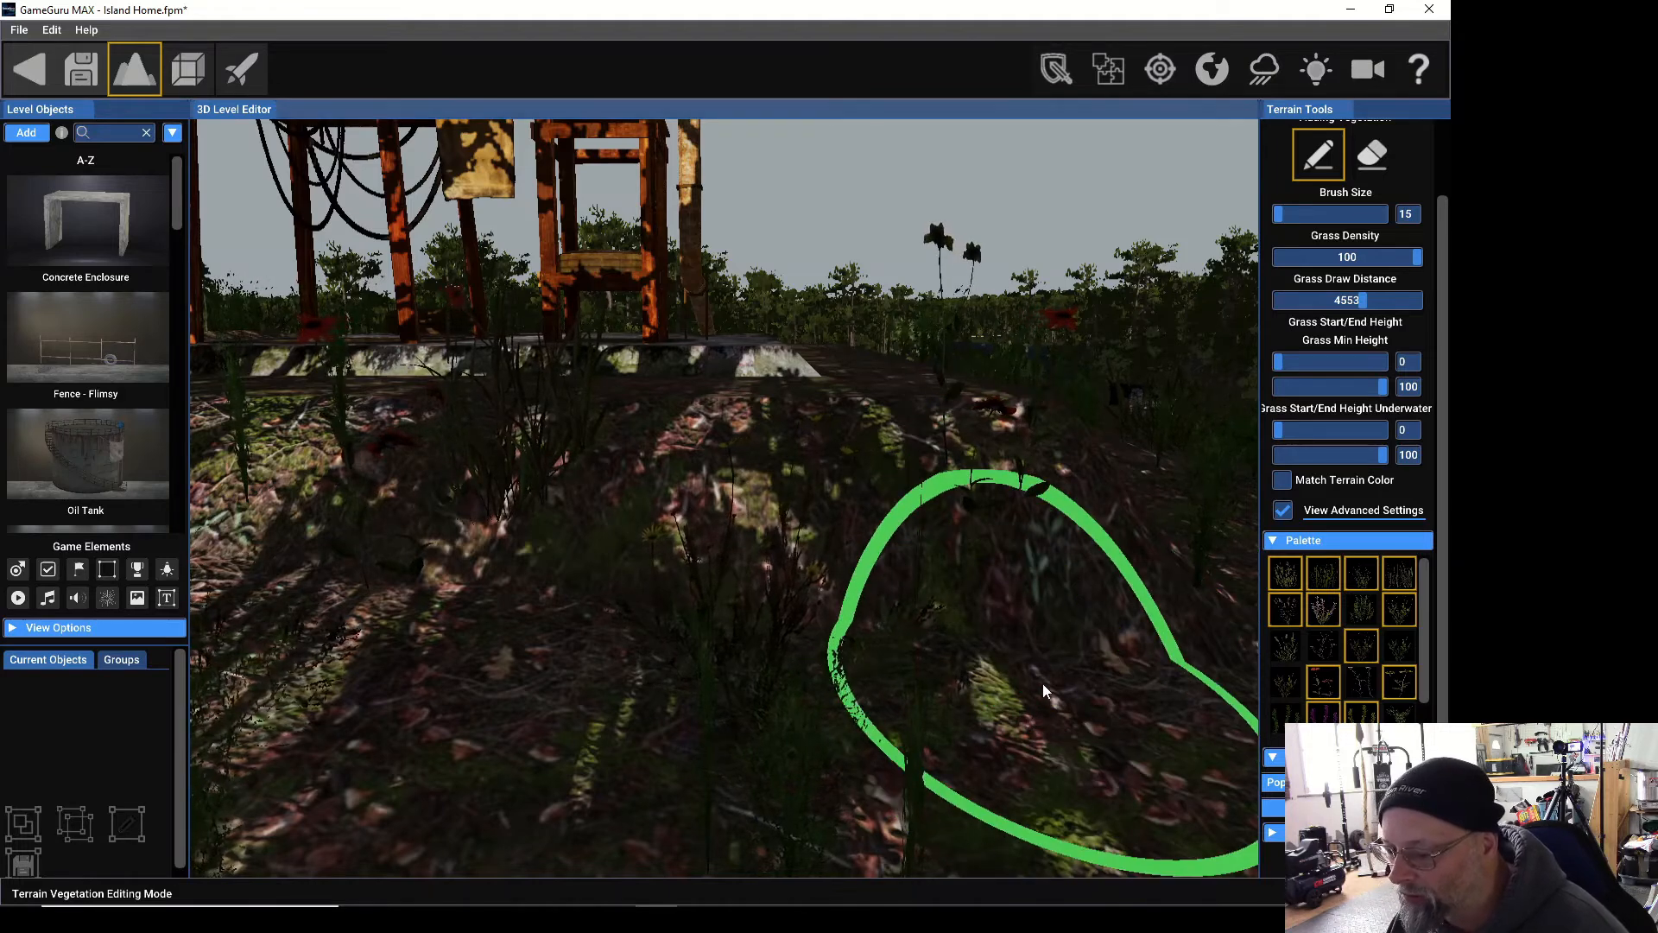
{"action": "mouse_move", "coordinate": [1291, 727]}
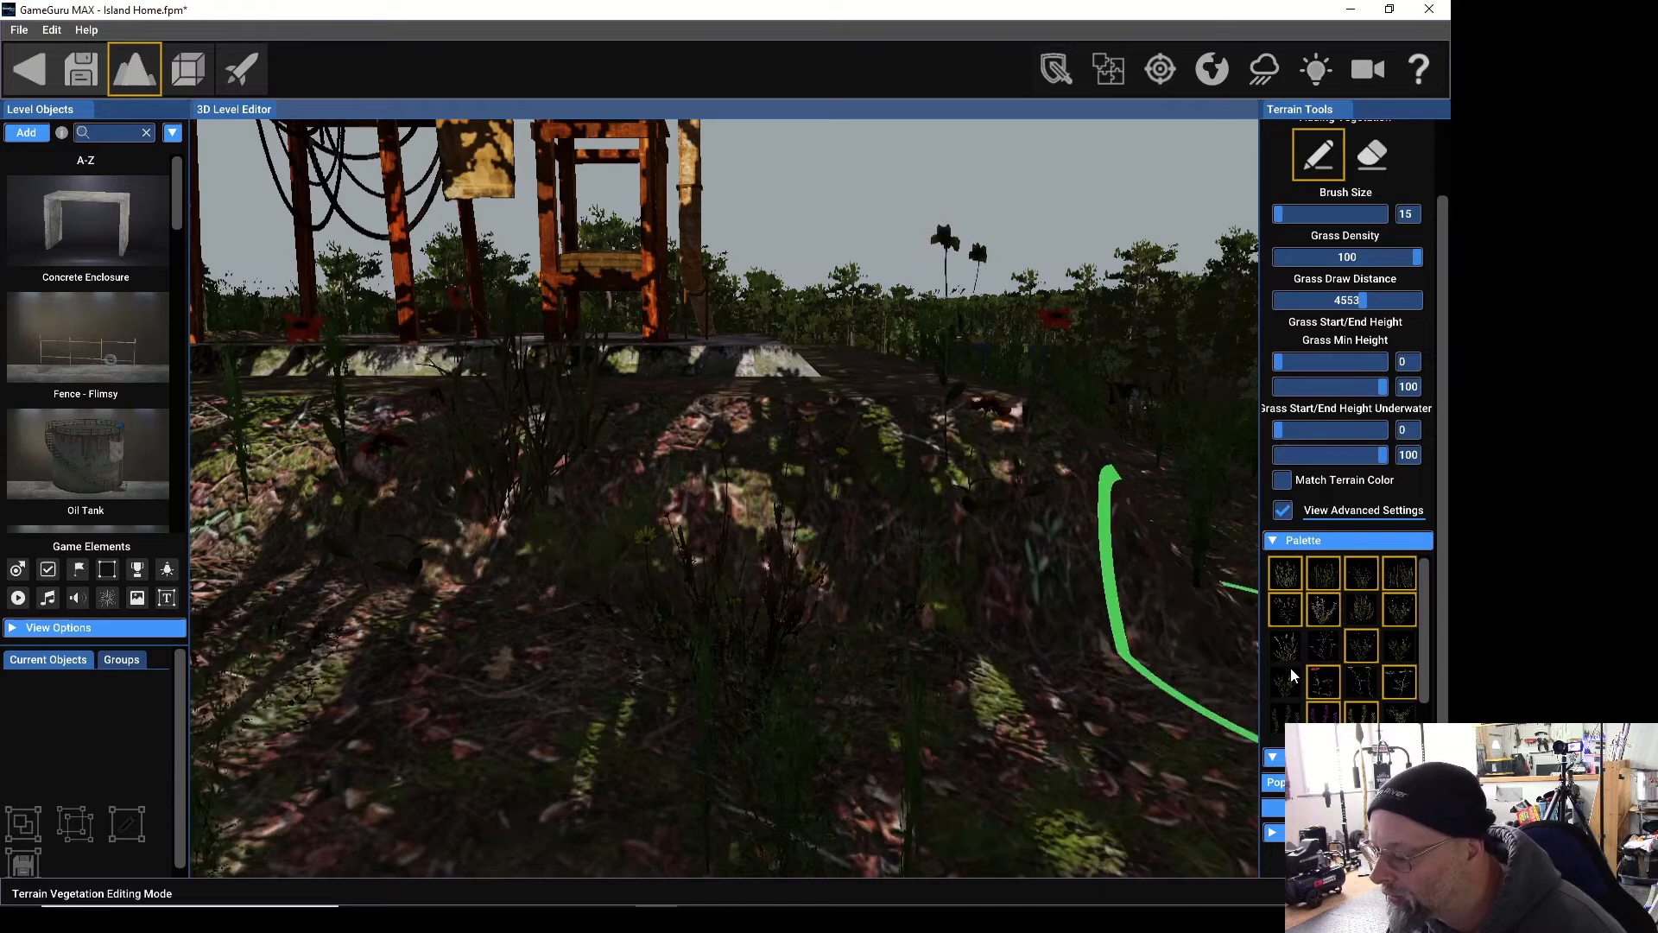
Deselect every plant in the vegetation palette except Weed 1, including Daisies, Wheat, the grasses and the kelps.
{"action": "mouse_move", "coordinate": [1313, 682]}
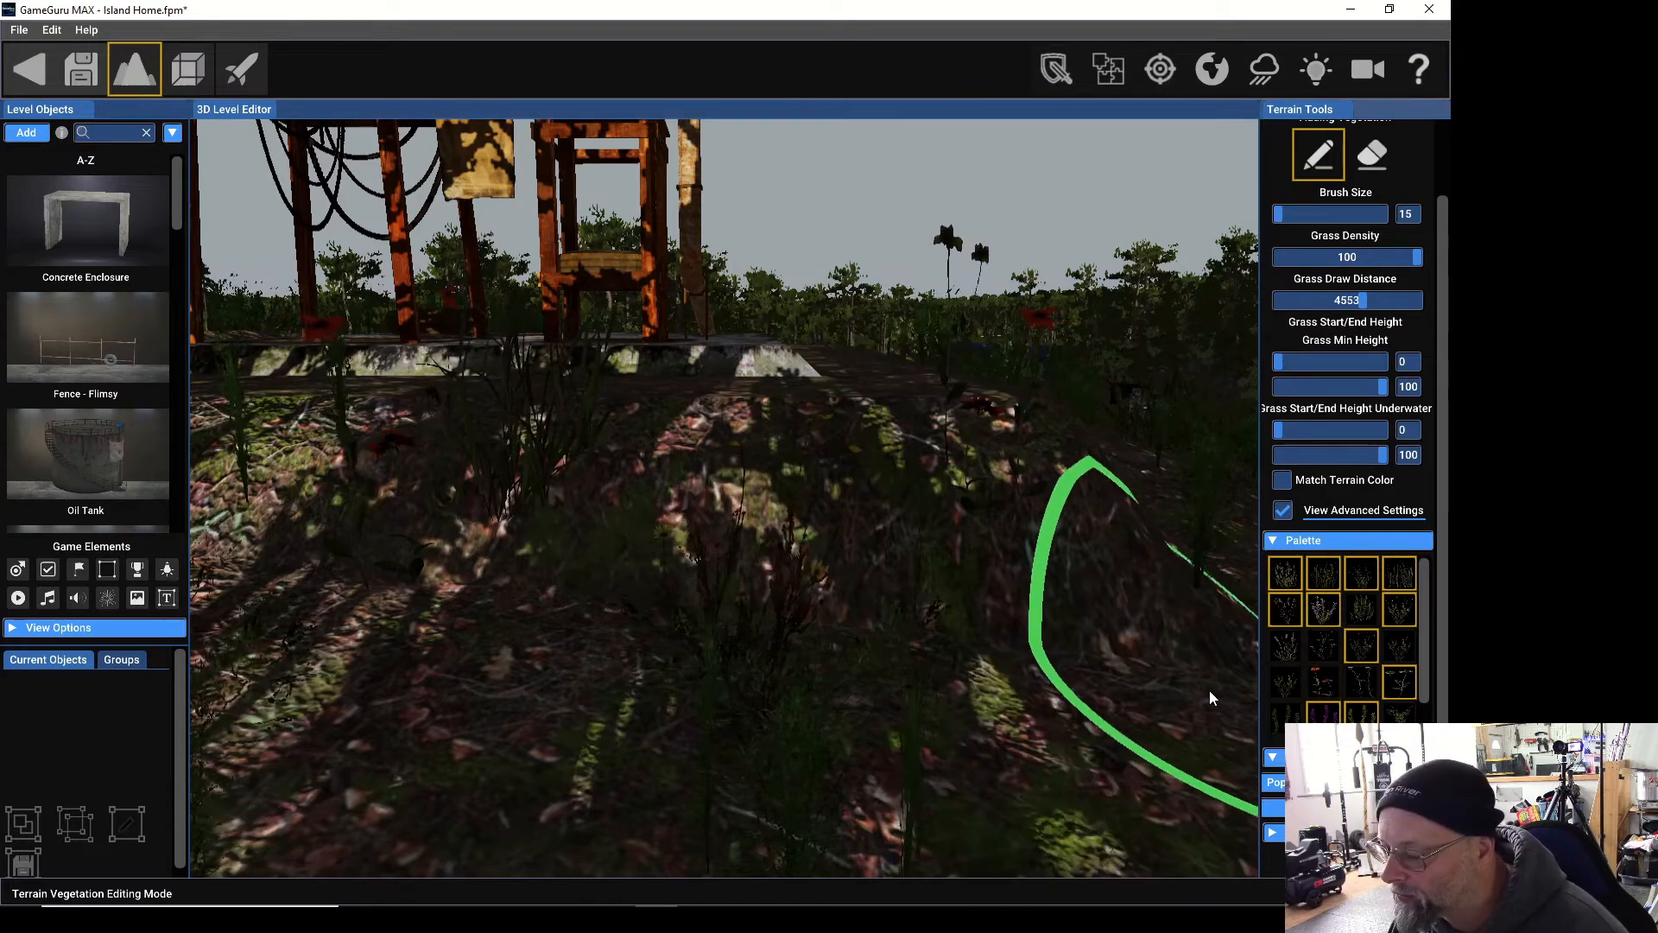
{"action": "left_click", "coordinate": [1324, 717]}
{"action": "left_click", "coordinate": [1362, 715]}
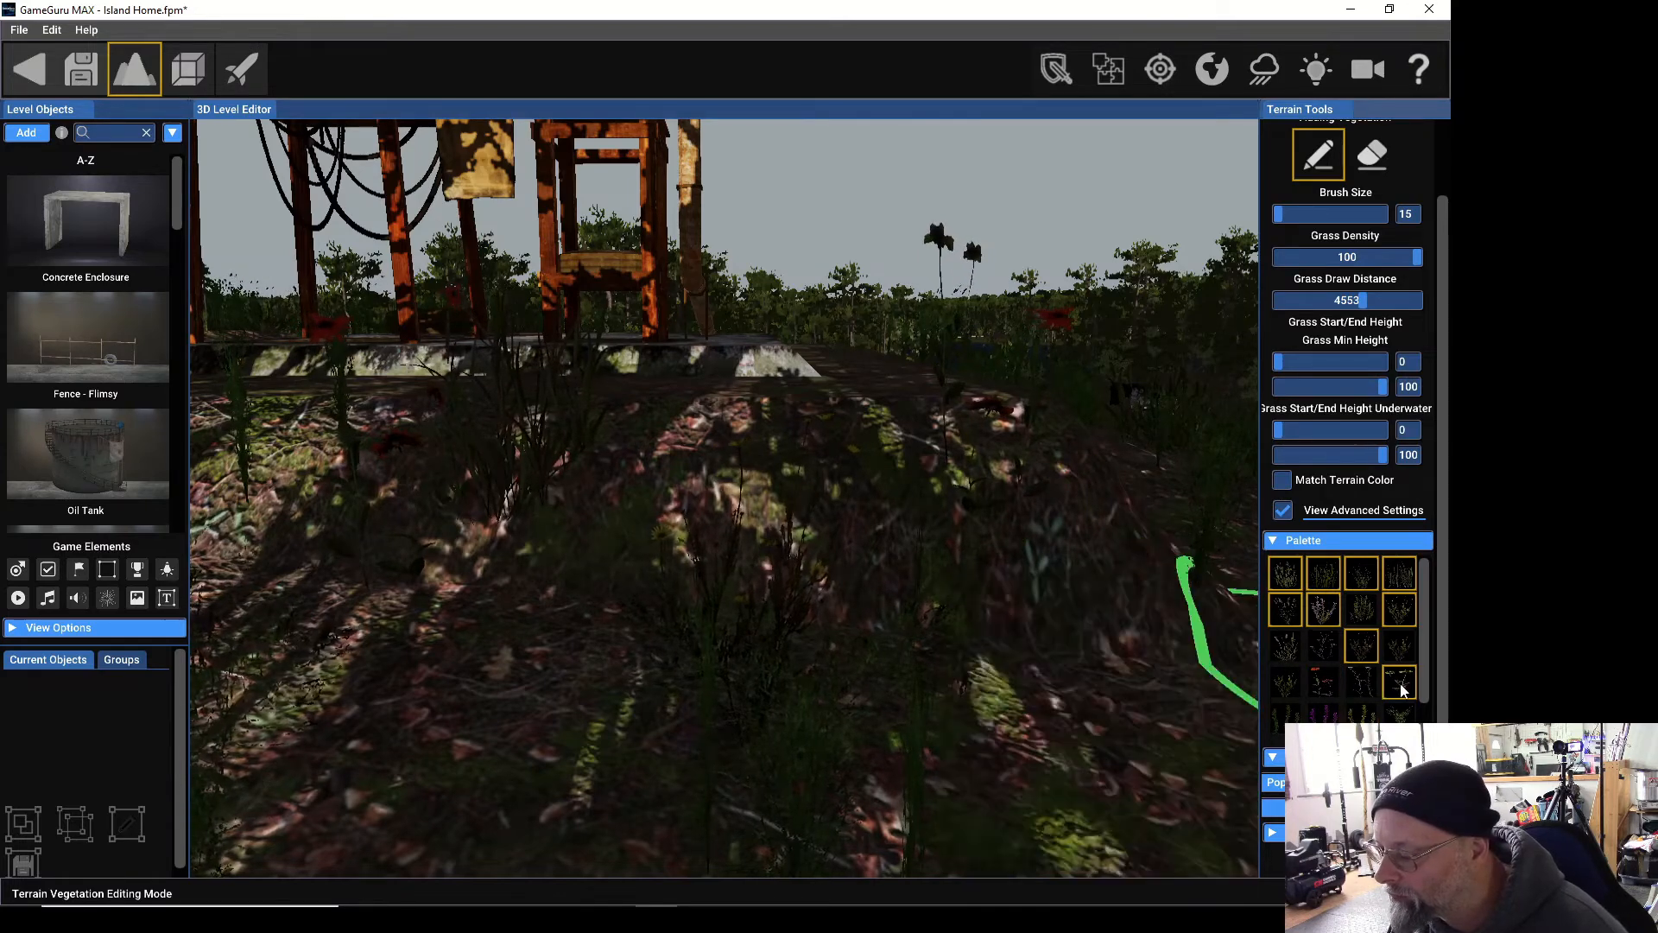
{"action": "left_click", "coordinate": [1401, 687]}
{"action": "left_click", "coordinate": [1363, 648]}
{"action": "left_click", "coordinate": [1400, 574]}
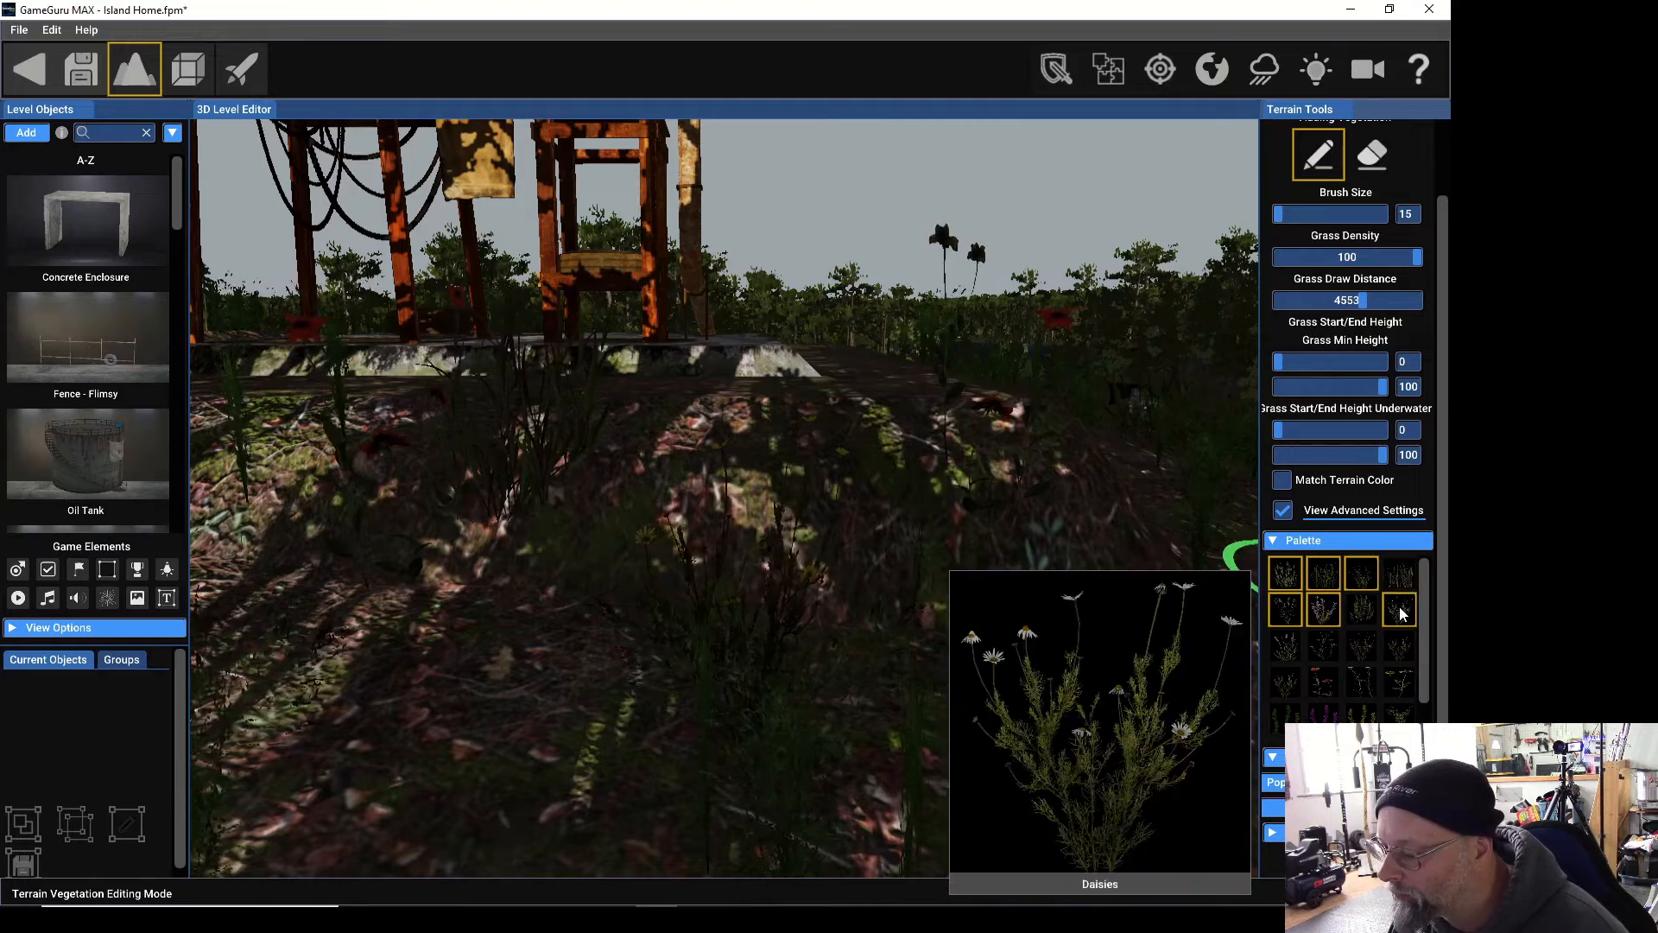
{"action": "left_click", "coordinate": [1400, 610]}
{"action": "left_click", "coordinate": [1361, 574]}
{"action": "left_click", "coordinate": [1324, 573]}
{"action": "left_click", "coordinate": [1285, 574]}
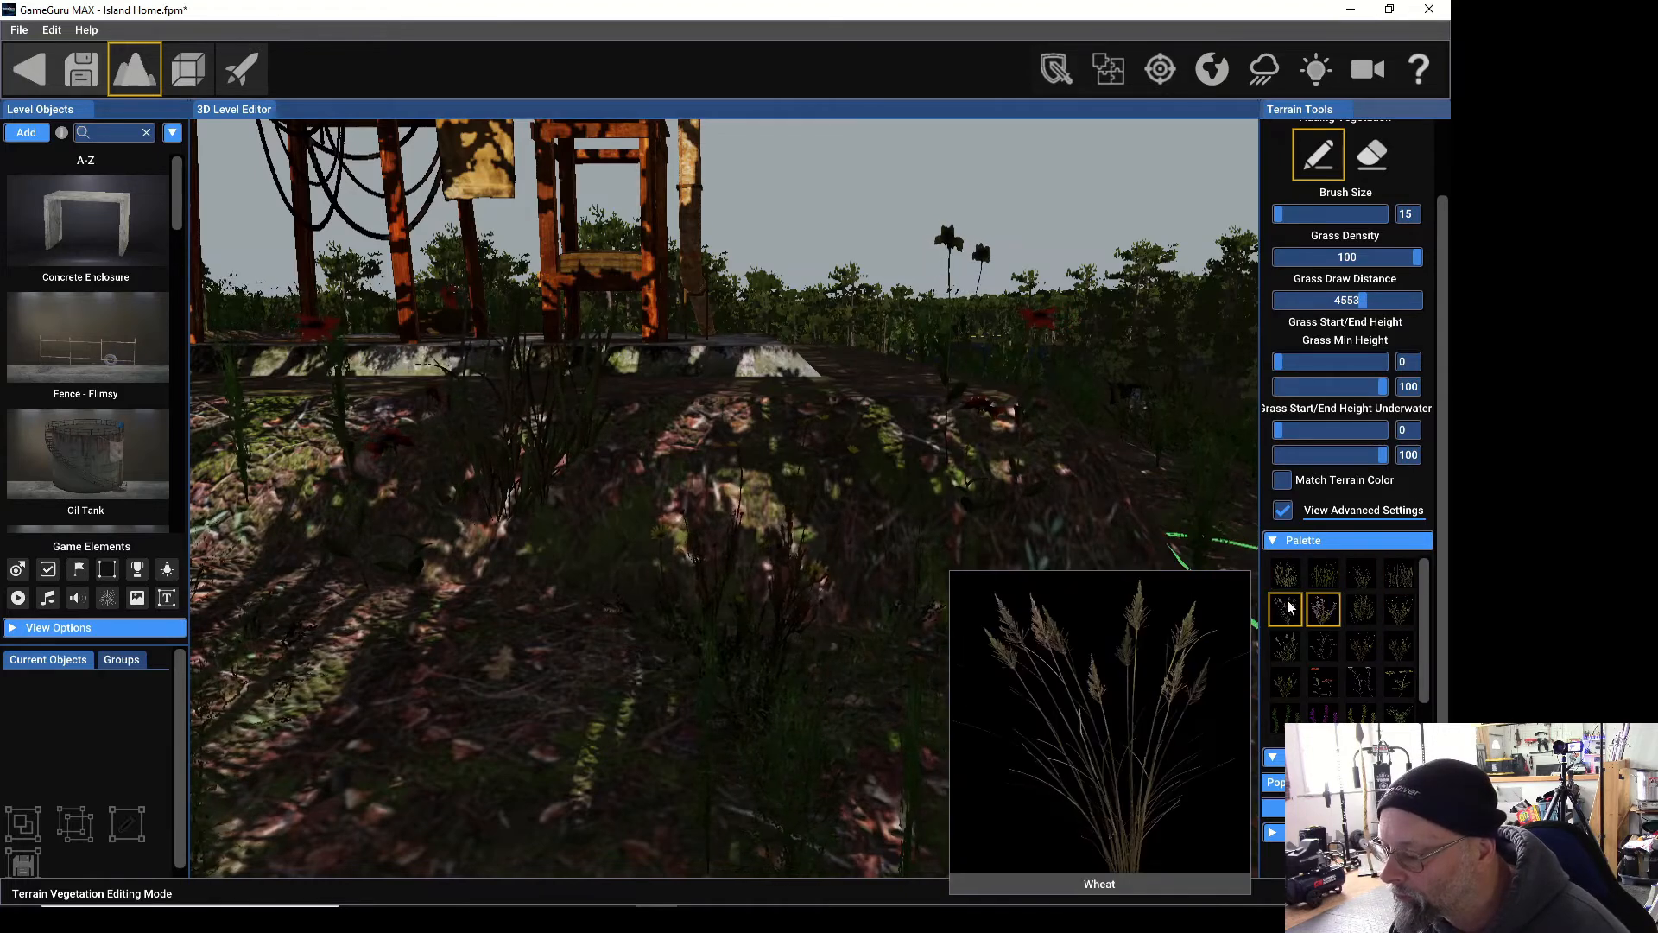
{"action": "left_click", "coordinate": [1286, 610]}
Paint Weed 1 across the slope in front of the rusted tower with the size 15 brush.
{"action": "left_click", "coordinate": [1317, 613]}
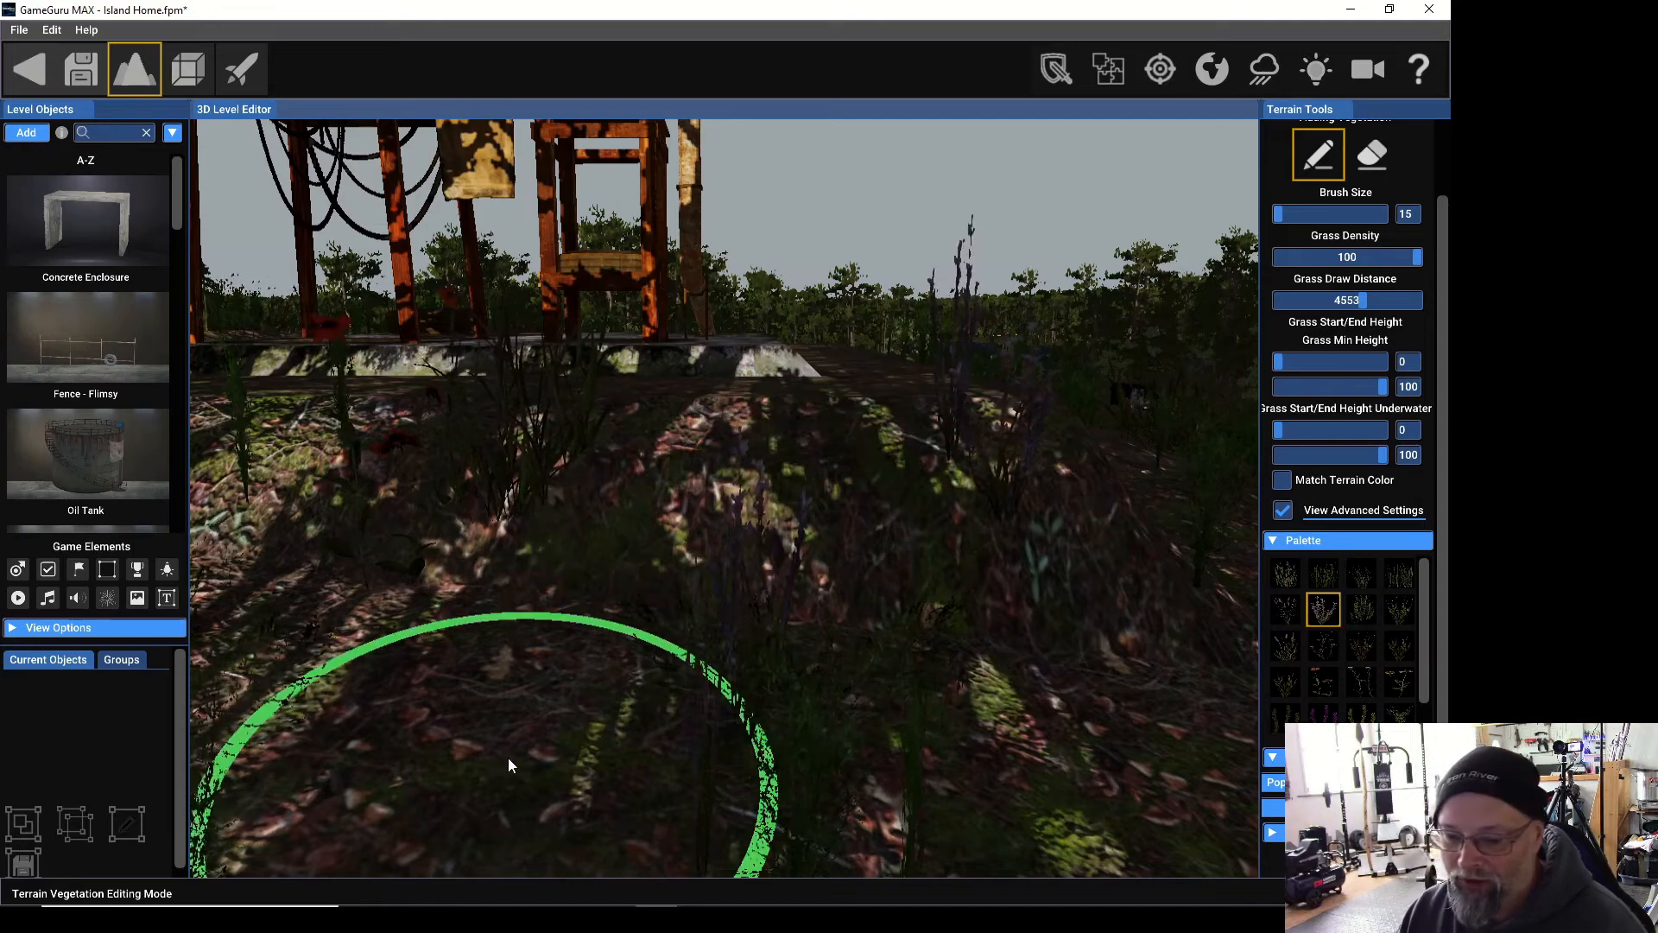
{"action": "scroll", "coordinate": [423, 644], "scroll_direction": "down", "scroll_amount": 5}
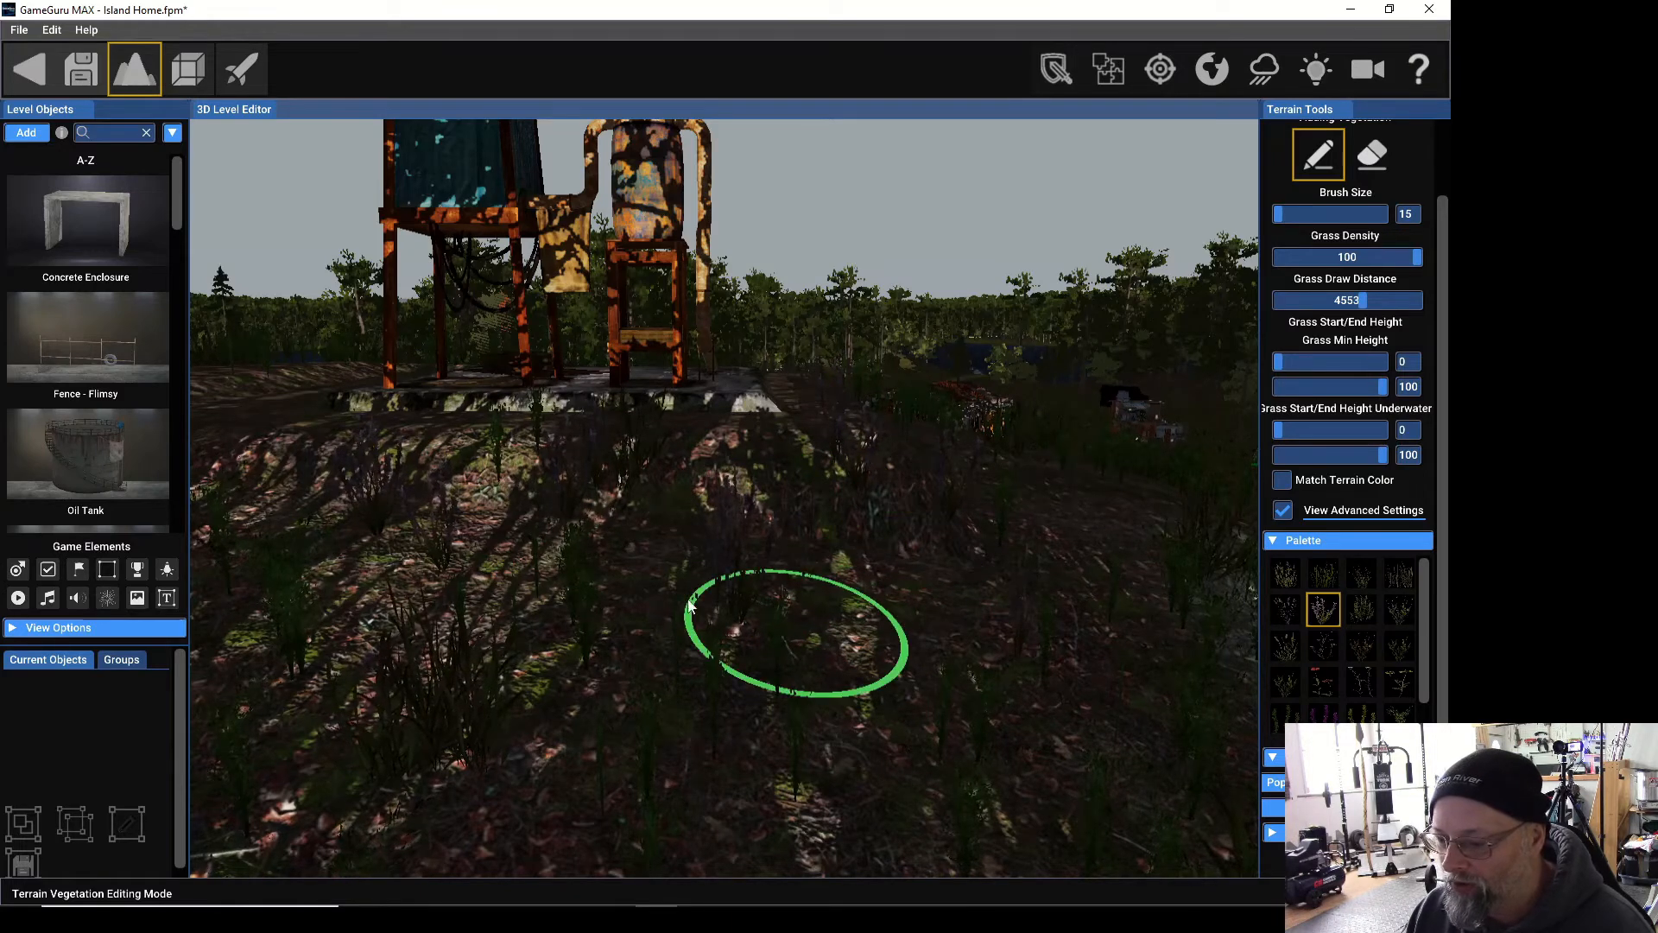
{"action": "scroll", "coordinate": [432, 556], "scroll_direction": "down", "scroll_amount": 2}
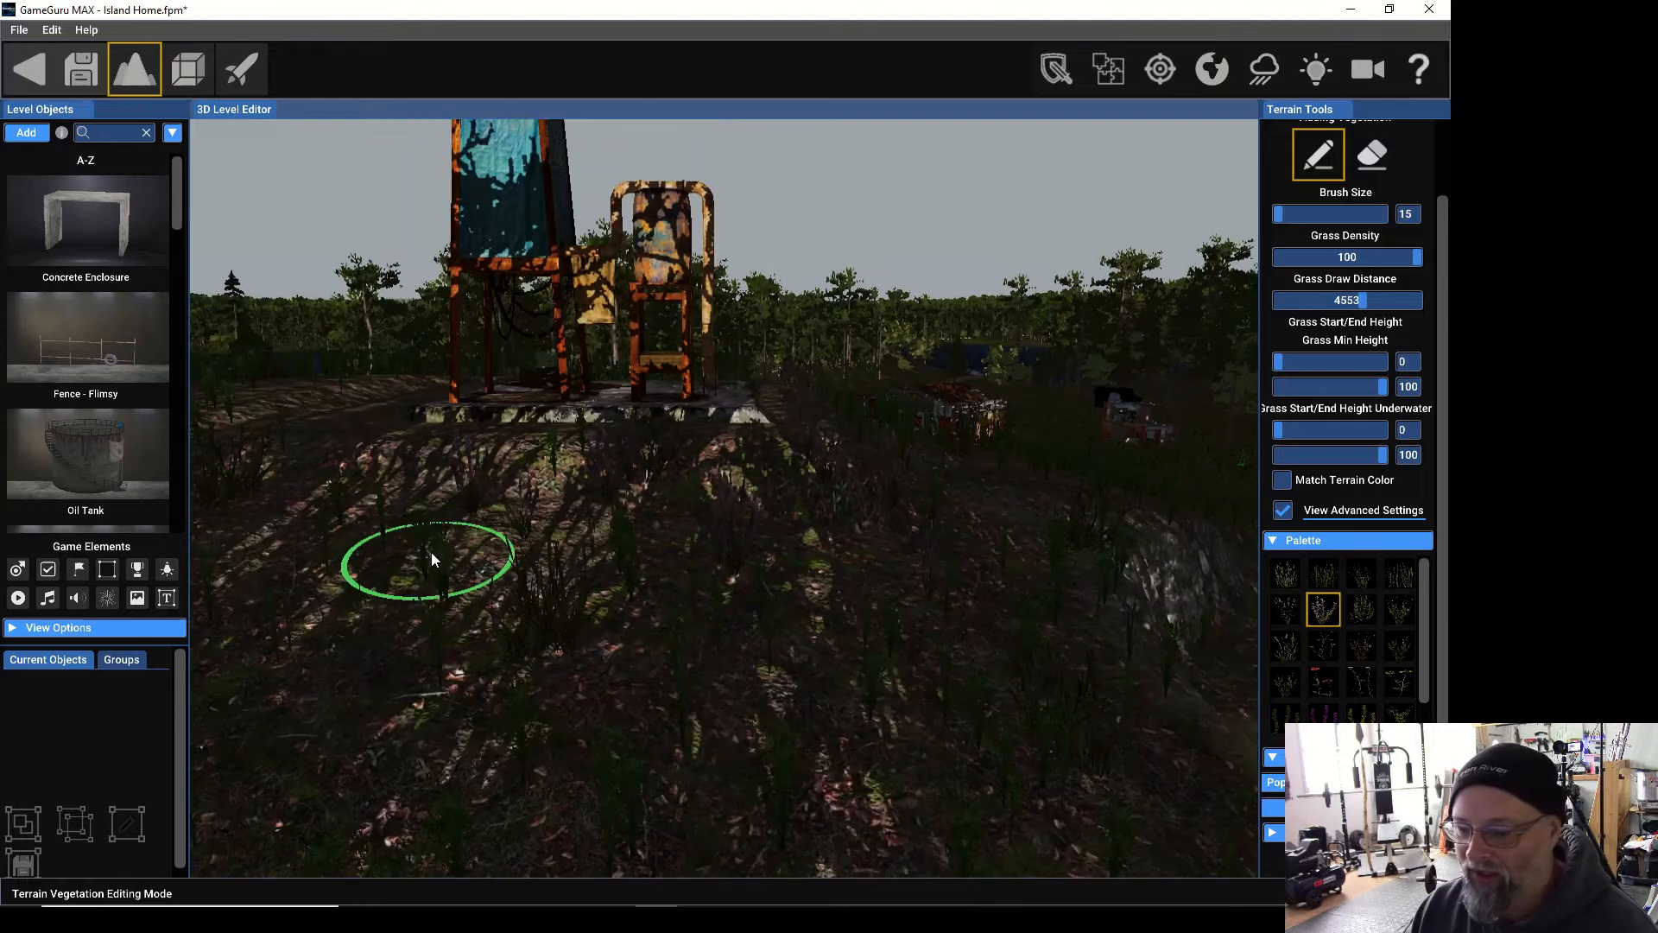
Replace Weed 1 with the plant below it, add the plant beside Weed 1, and paint them on the slope before the rusted tower.
{"action": "scroll", "coordinate": [431, 553], "scroll_direction": "down", "scroll_amount": 1}
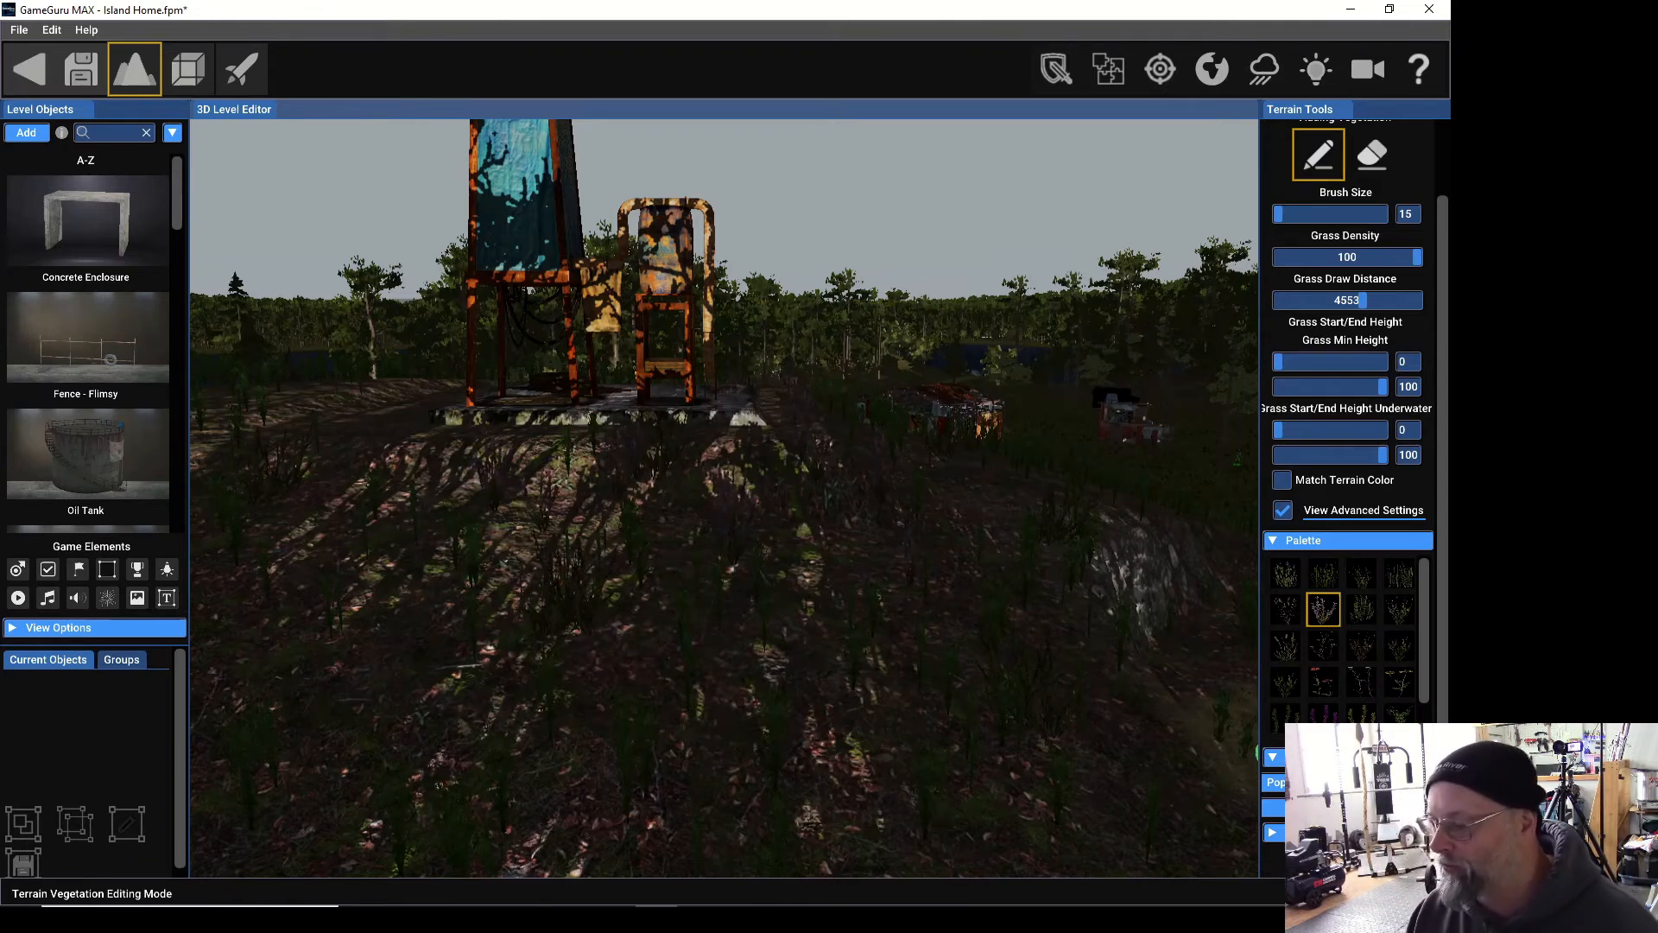
{"action": "left_click", "coordinate": [1319, 654]}
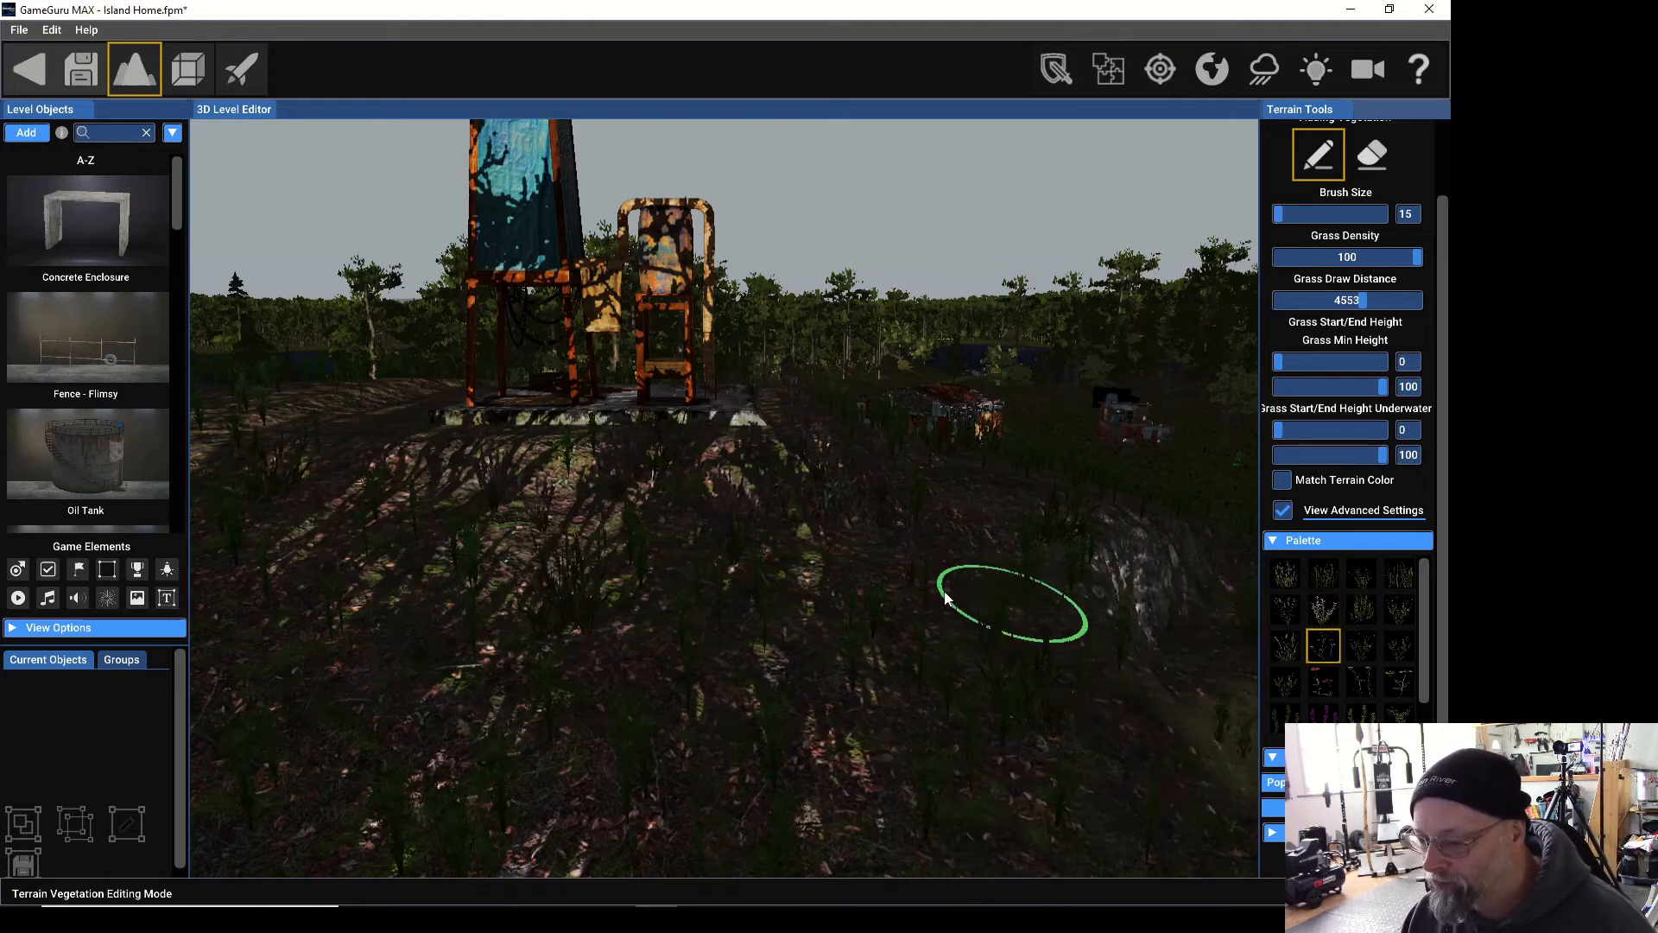
{"action": "mouse_move", "coordinate": [900, 571]}
{"action": "left_mouse_down"}
{"action": "mouse_move", "coordinate": [848, 572]}
{"action": "mouse_move", "coordinate": [780, 616]}
{"action": "left_mouse_up"}
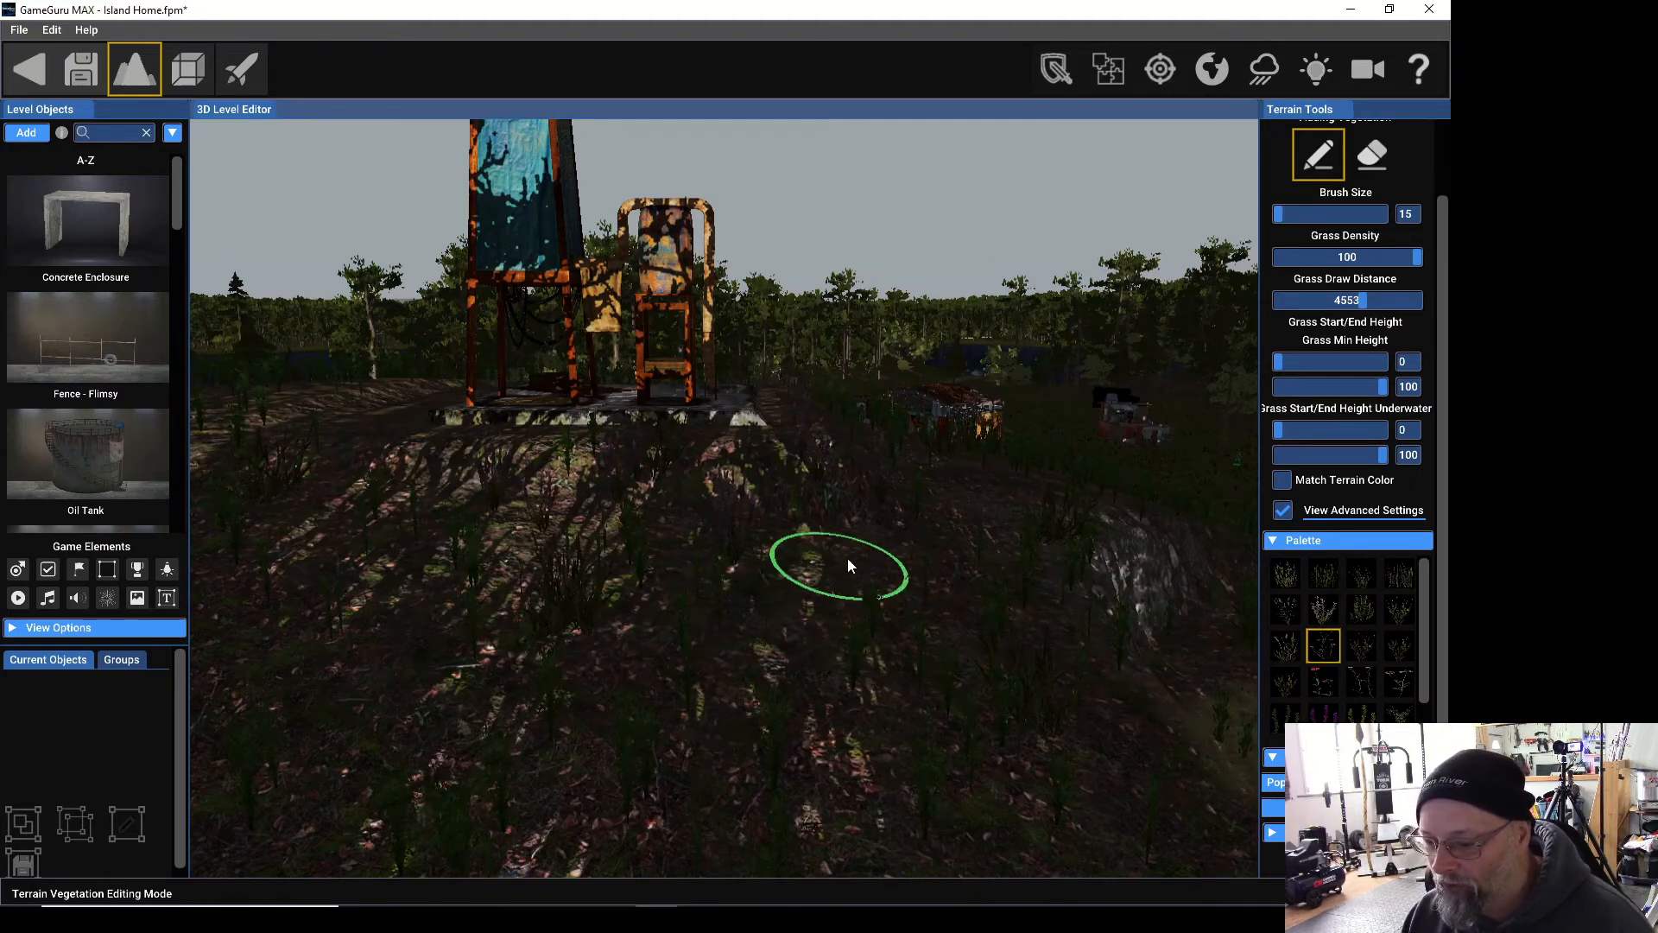
{"action": "left_click", "coordinate": [1292, 615]}
{"action": "left_click_drag", "start_coordinate": [946, 594], "coordinate": [885, 558]}
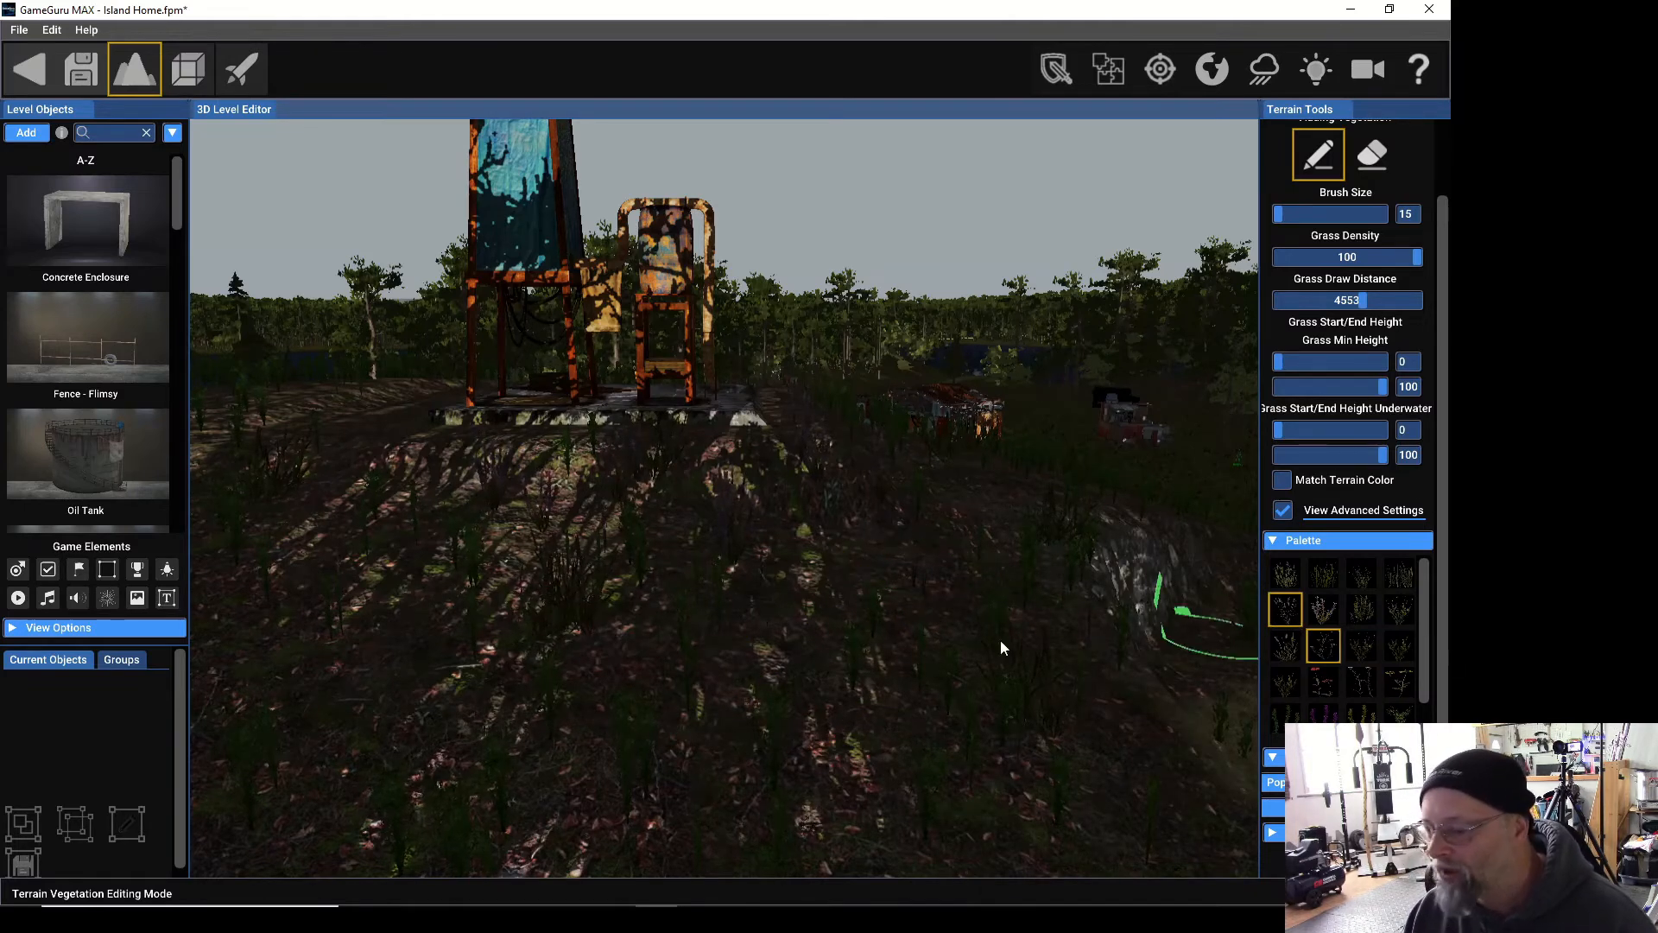
{"action": "key", "text": "w"}
{"action": "key", "text": "w"}
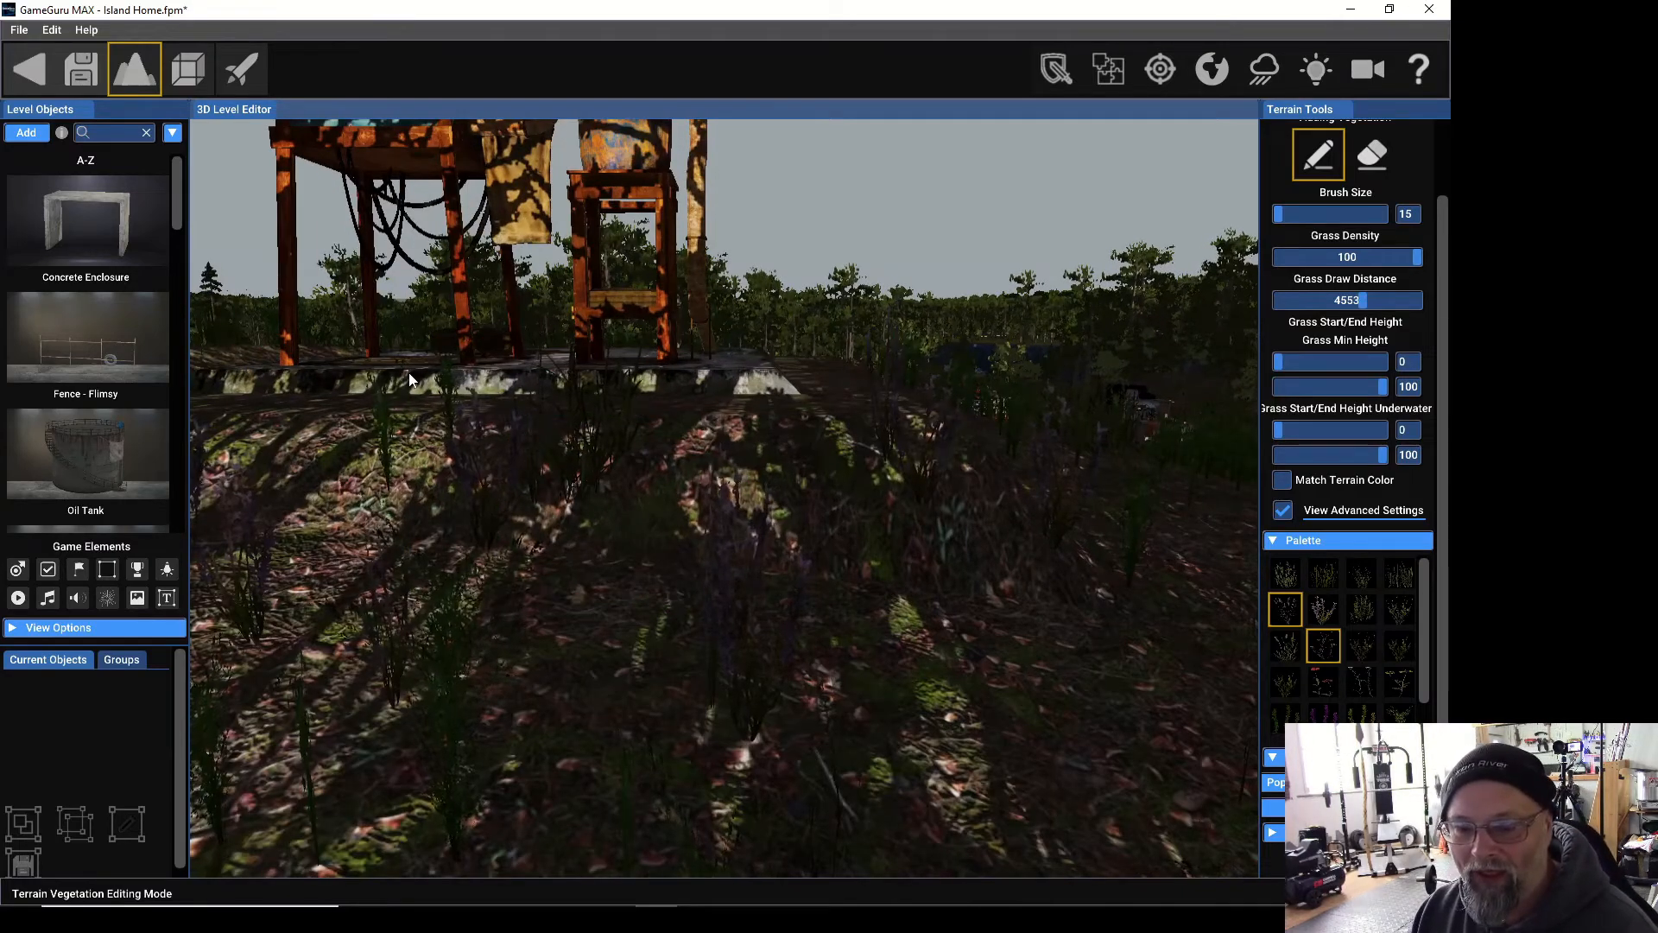
{"action": "key", "text": "s"}
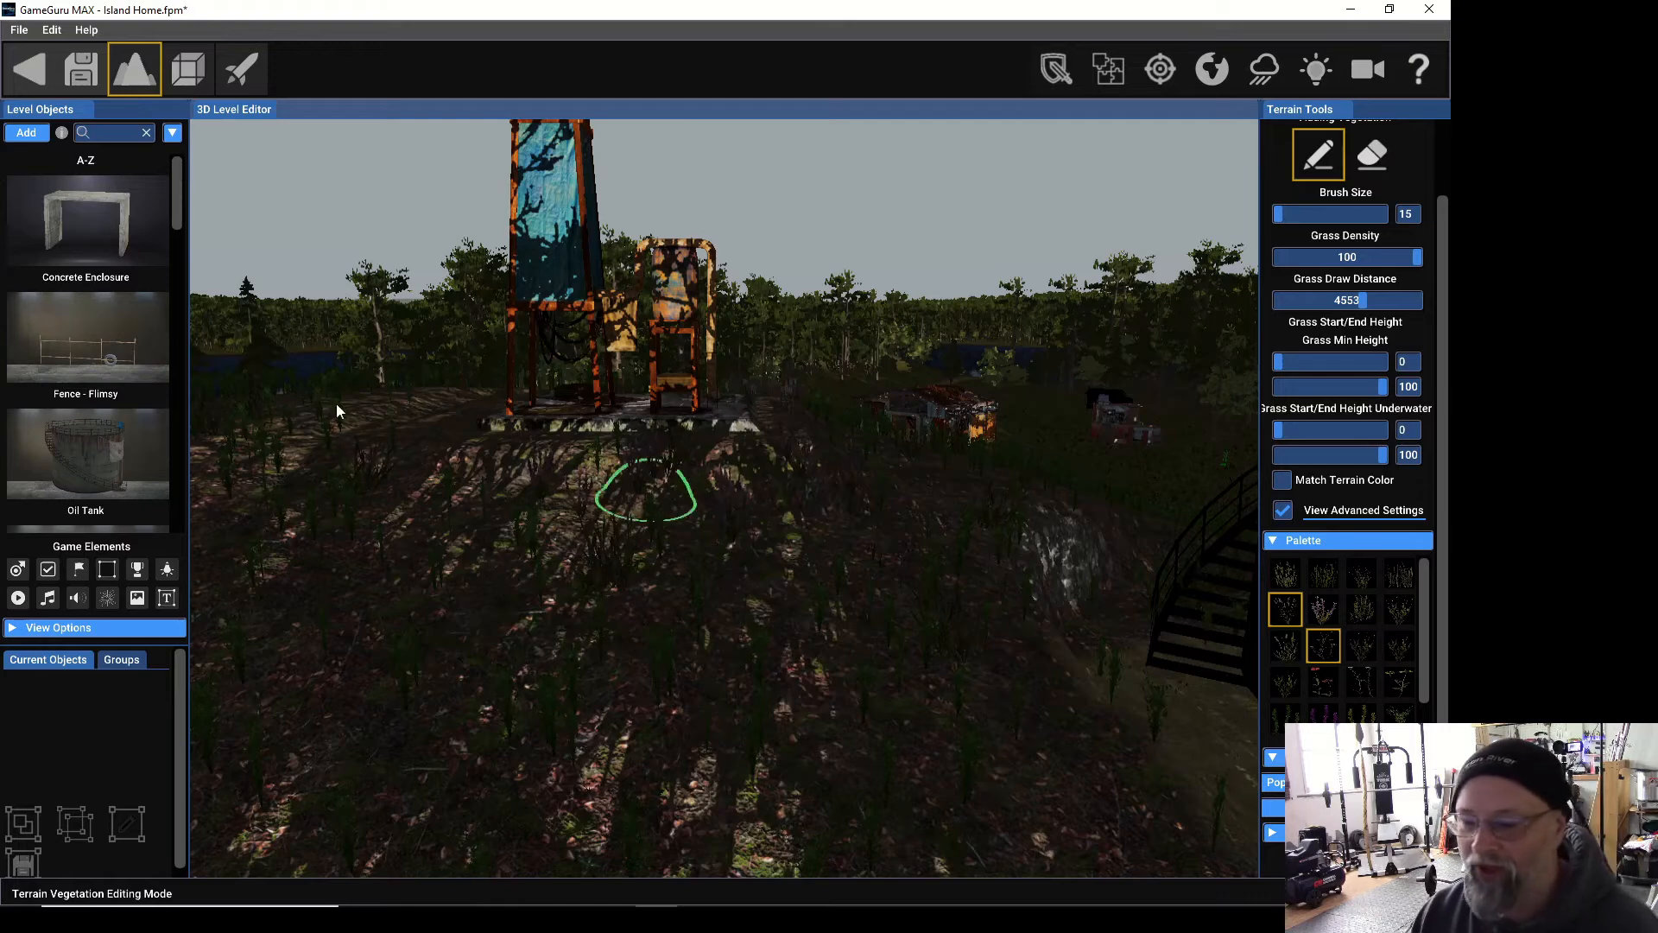
Pick Sandbag - Group D from the Sandbags category of the Military Collection in the object library.
{"action": "left_click", "coordinate": [35, 134]}
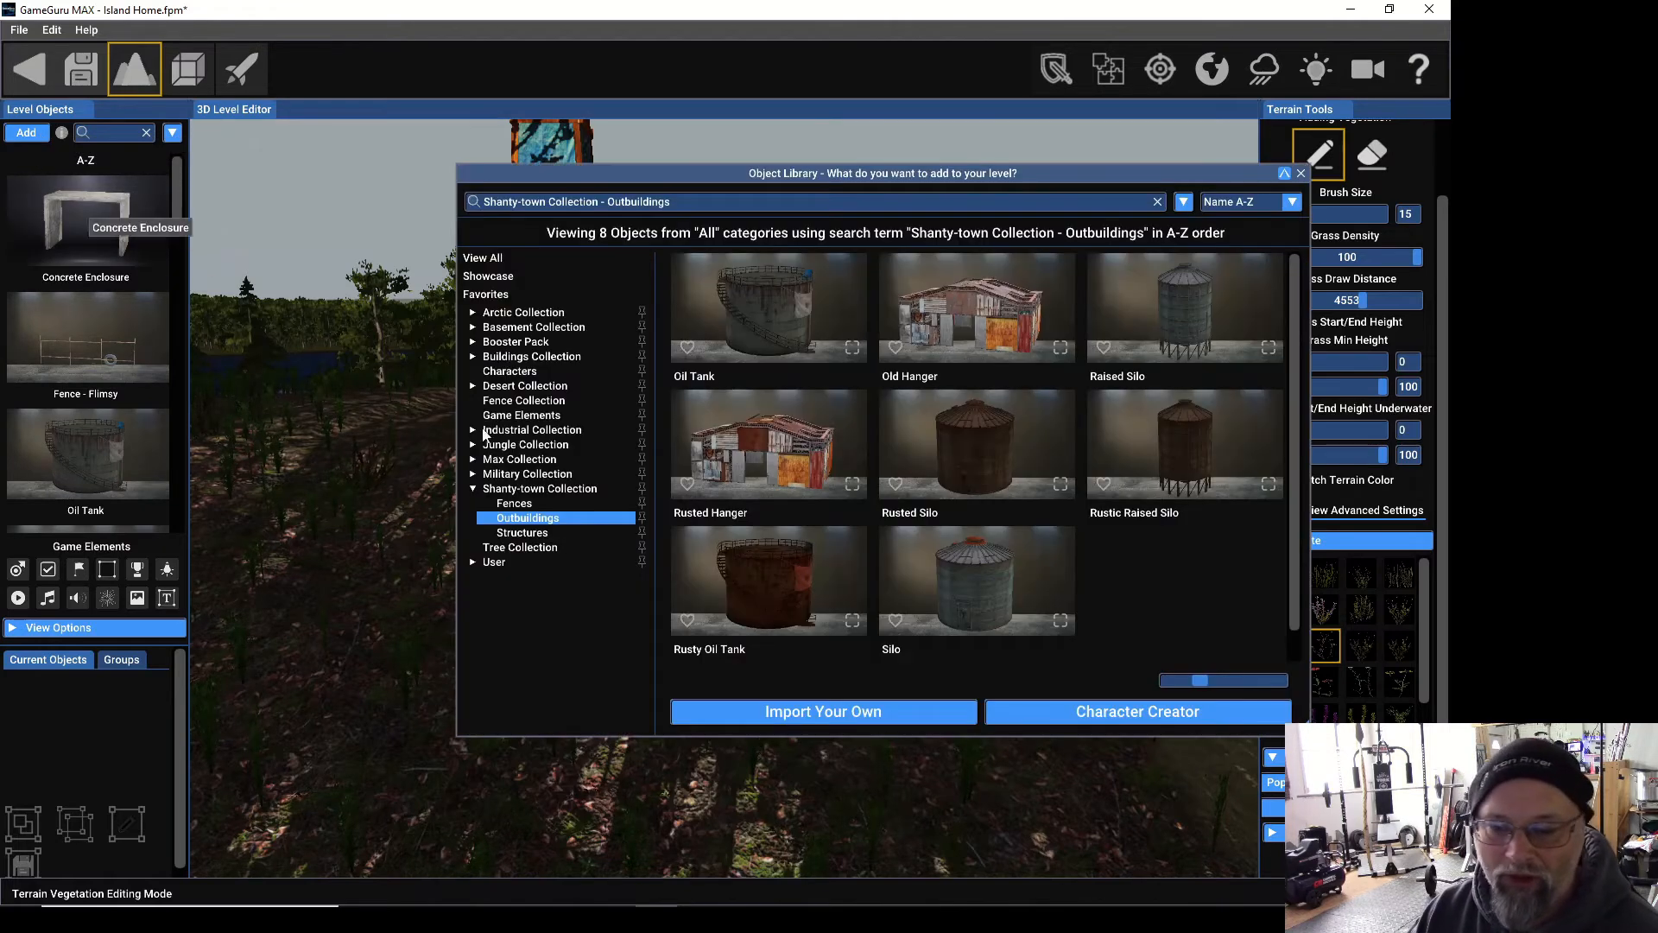
{"action": "left_click", "coordinate": [478, 474]}
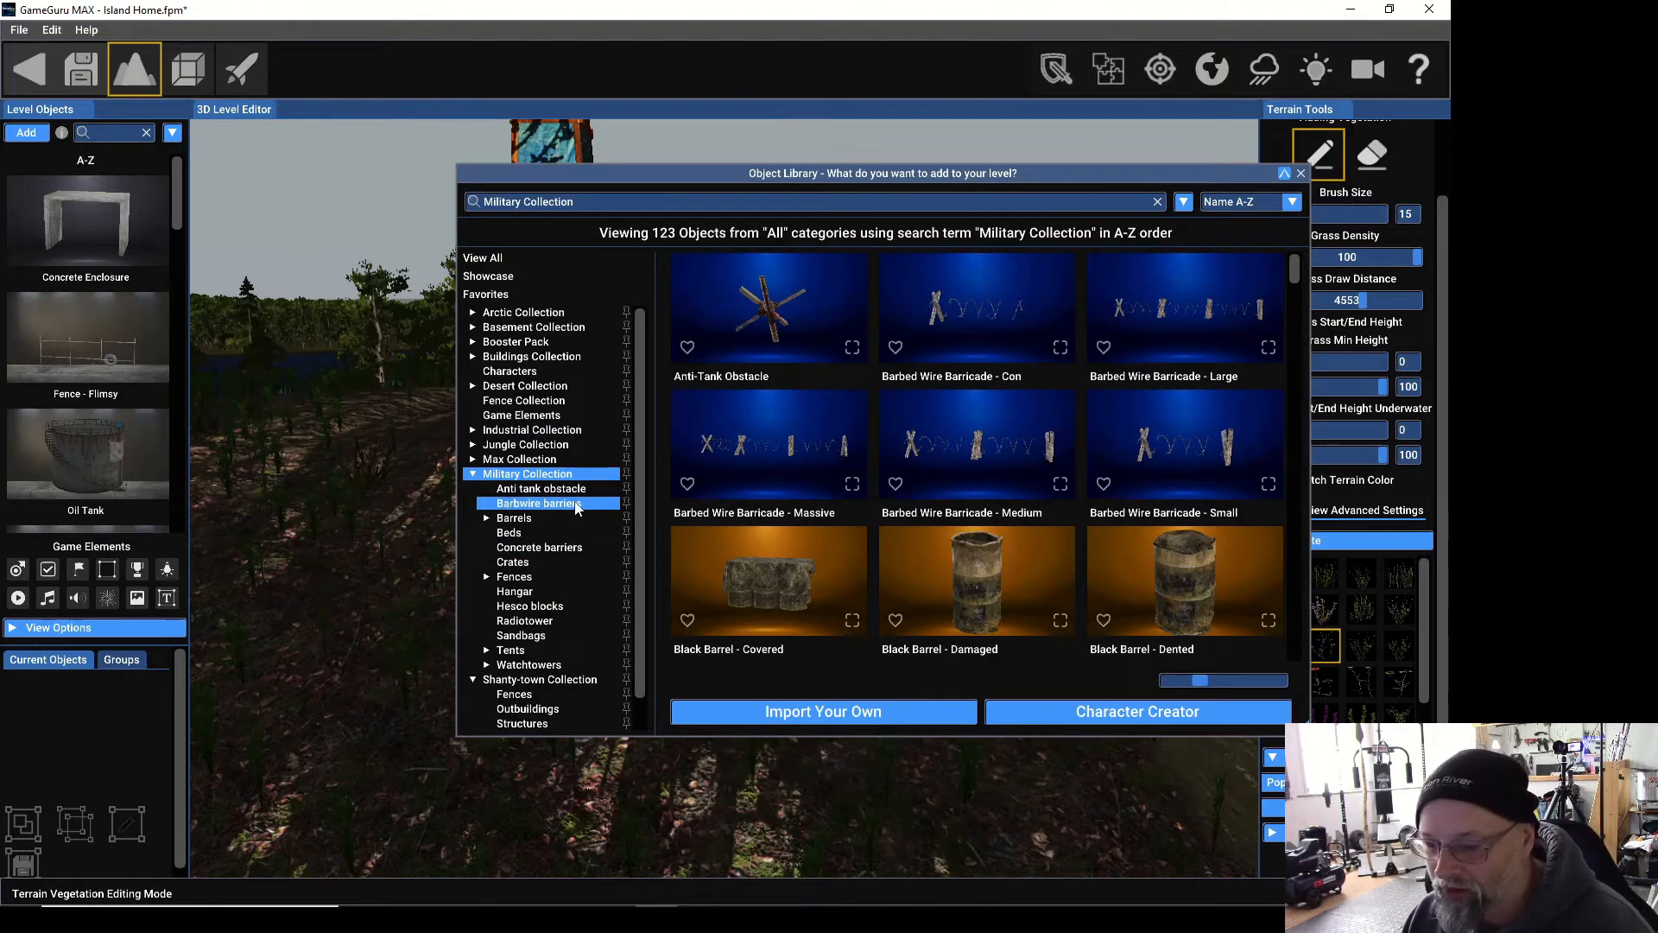
{"action": "left_click", "coordinate": [545, 552]}
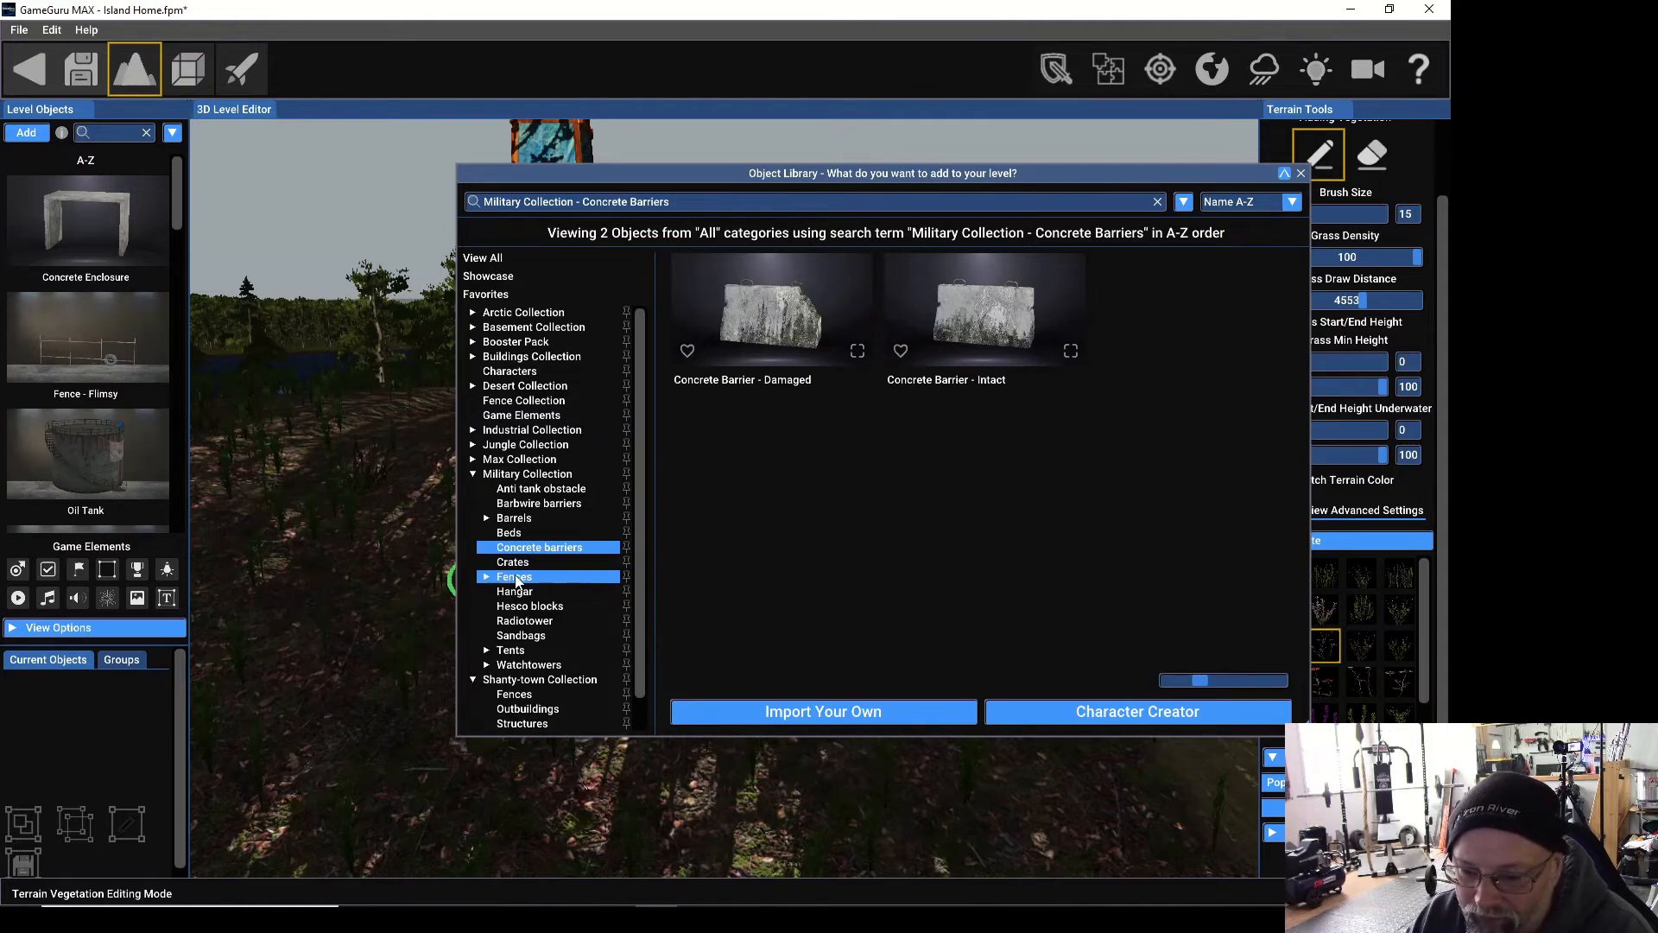
{"action": "left_click", "coordinate": [553, 609]}
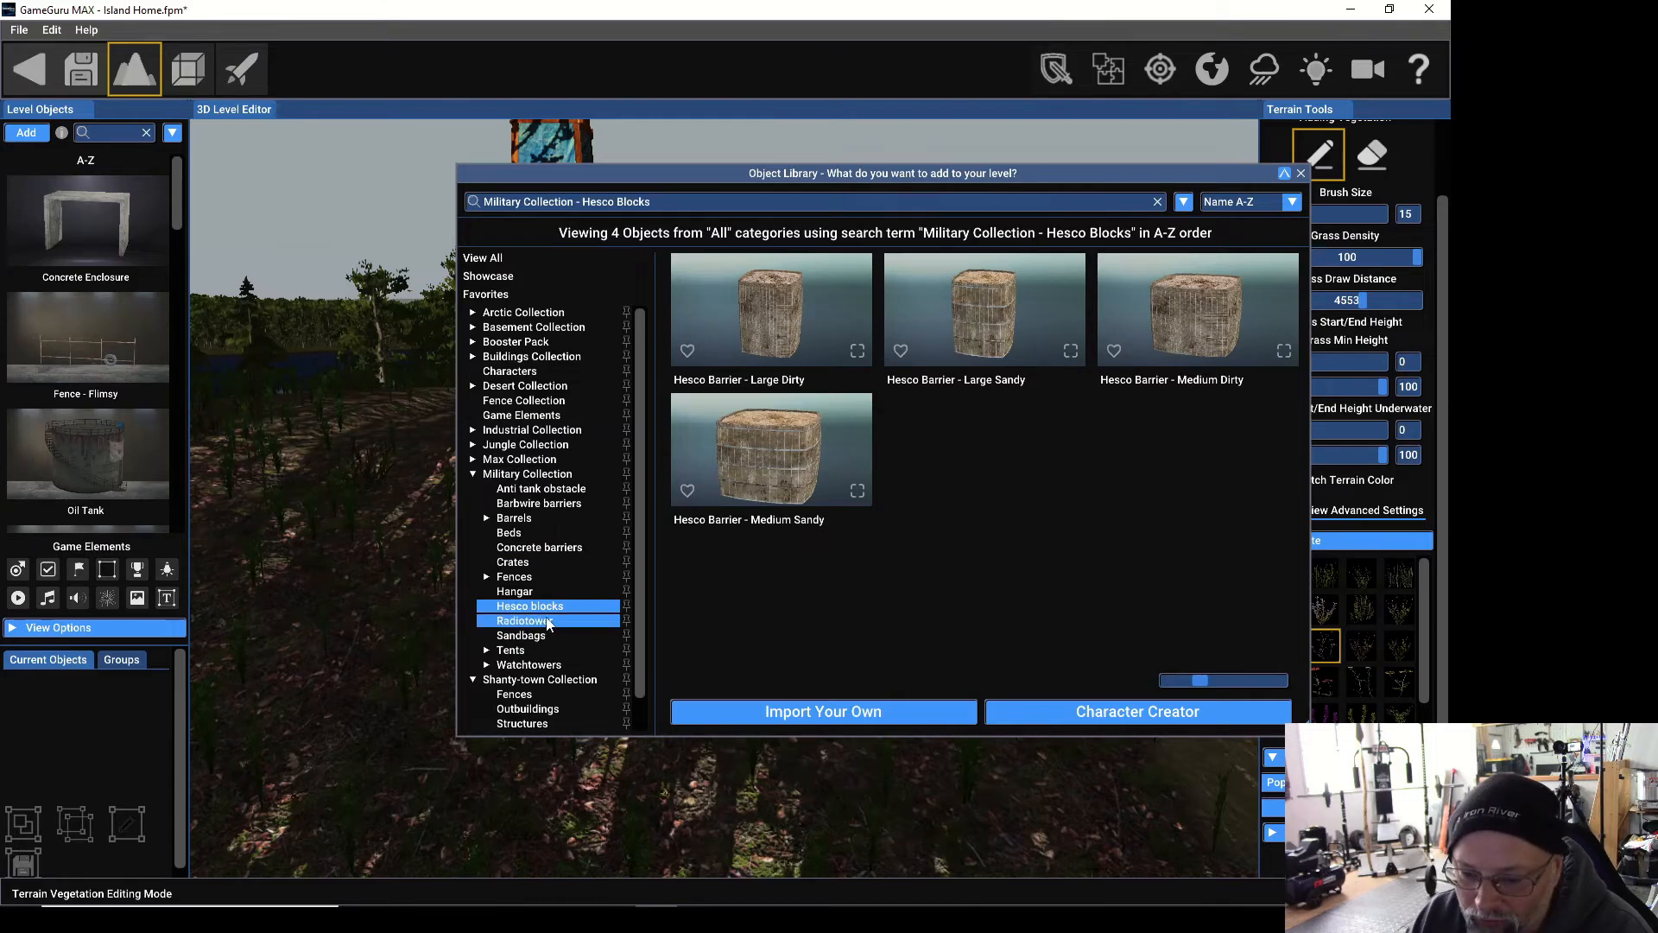
{"action": "left_click", "coordinate": [536, 636]}
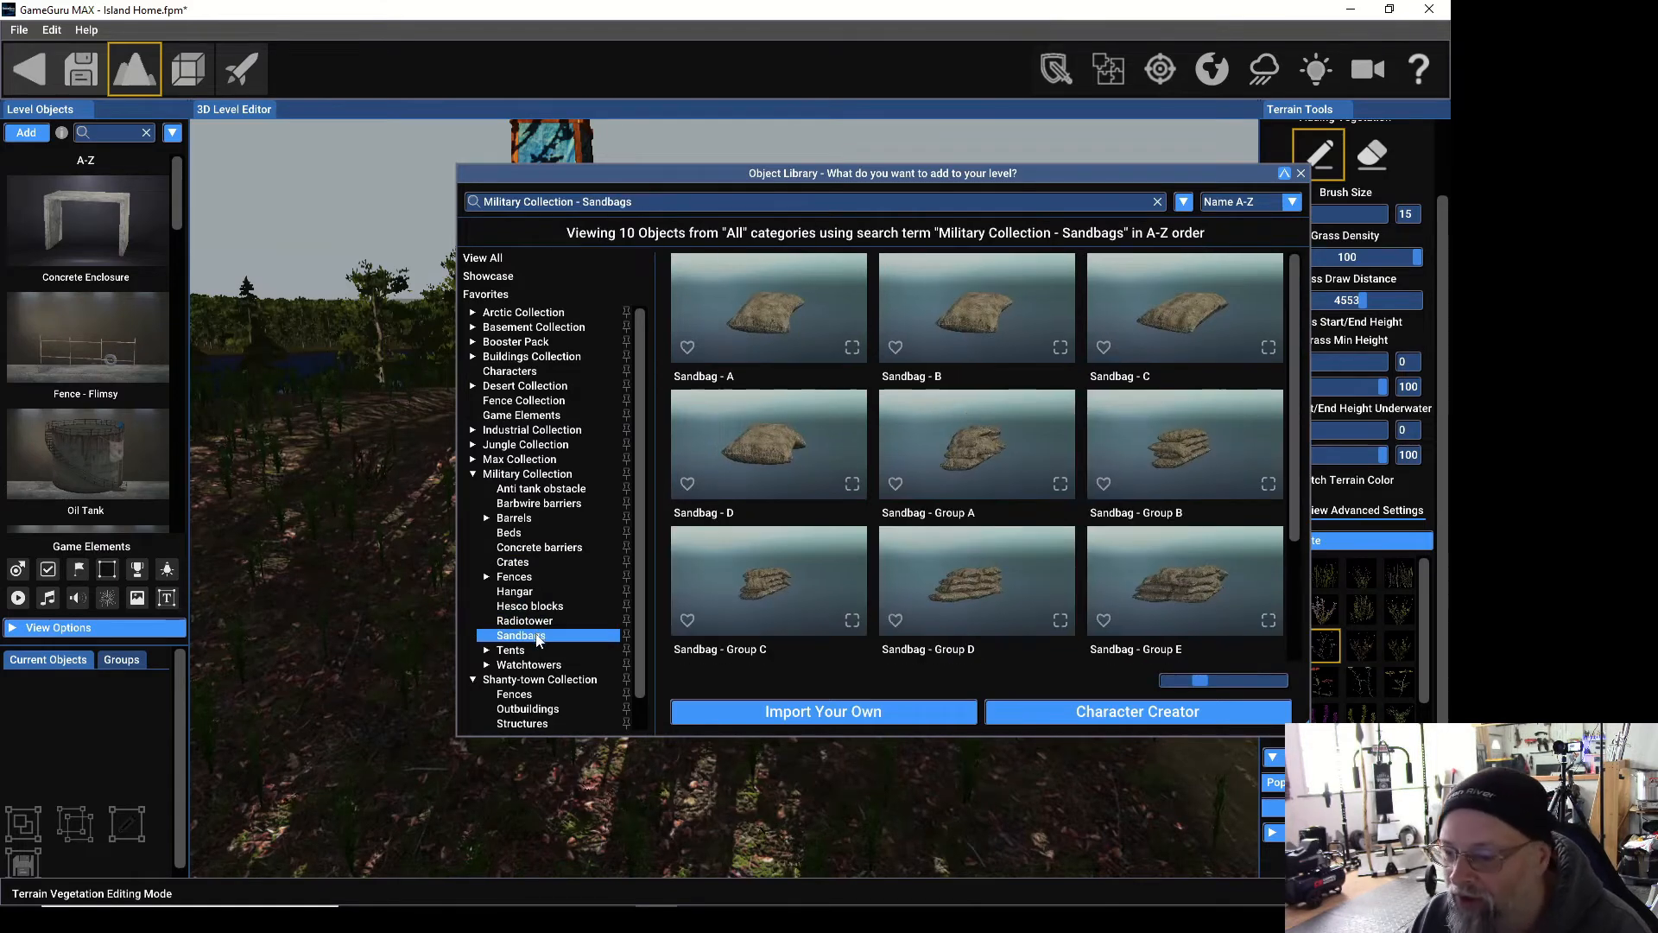
{"action": "left_click", "coordinate": [966, 577]}
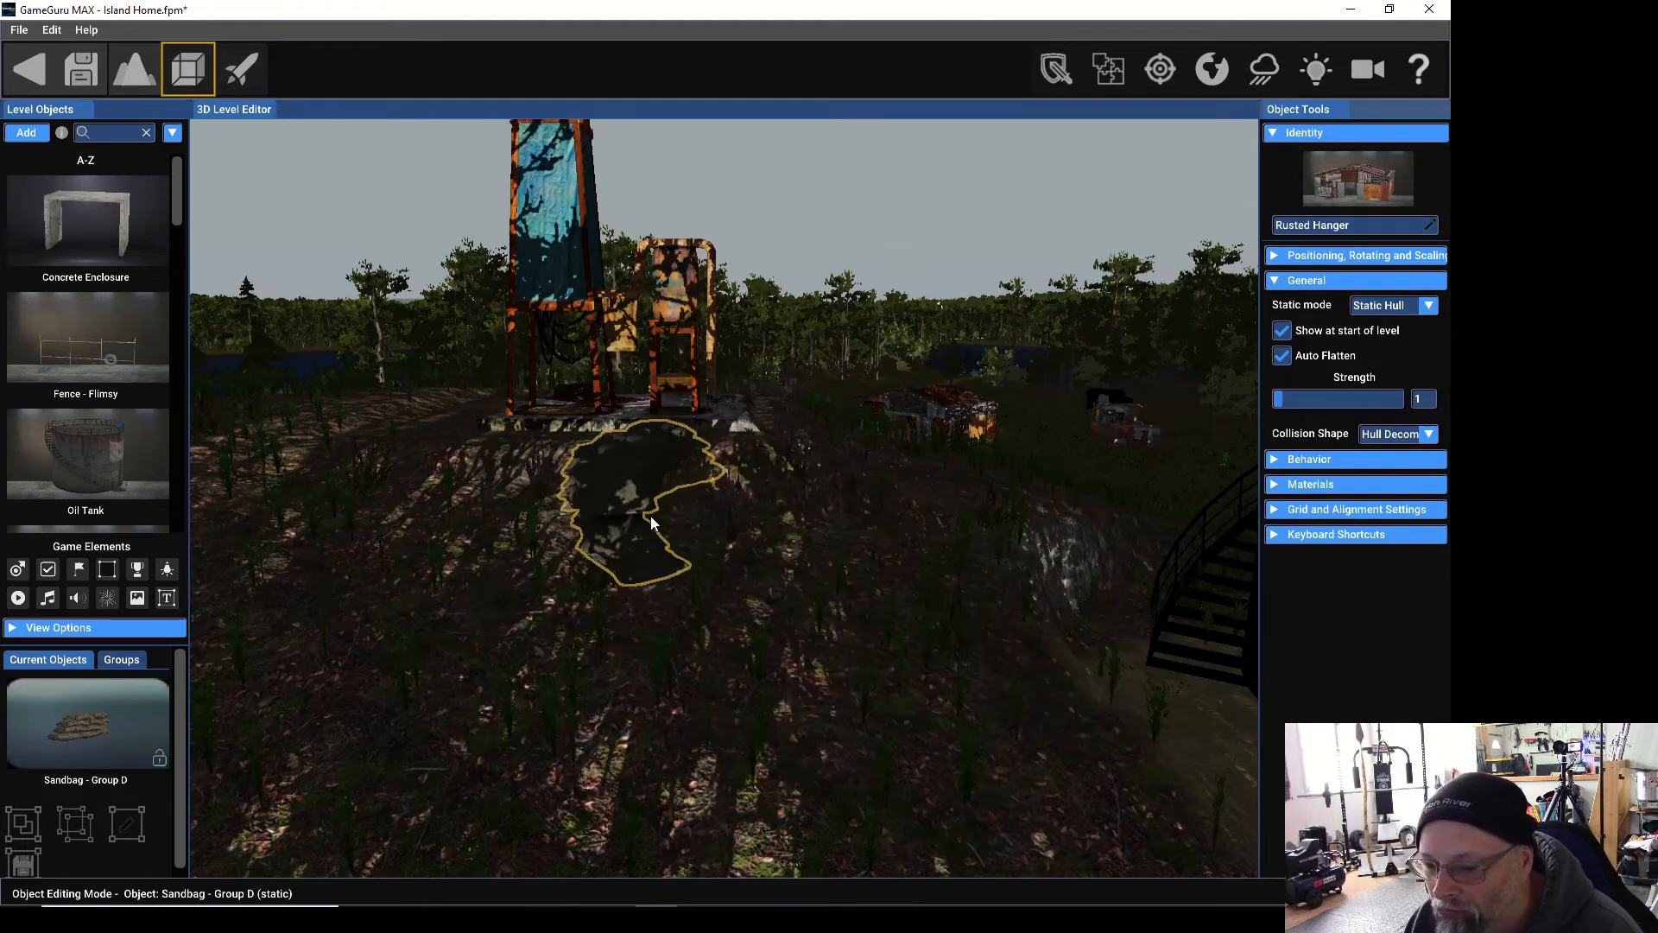
Position the sandbag group on the leaf-covered slope in front of the rusted tower.
{"action": "mouse_move", "coordinate": [682, 638]}
{"action": "right_mouse_down"}
{"action": "mouse_move", "coordinate": [682, 666]}
{"action": "mouse_move", "coordinate": [692, 640]}
{"action": "right_mouse_up"}
{"action": "scroll", "coordinate": [681, 638], "scroll_direction": "up", "scroll_amount": 5}
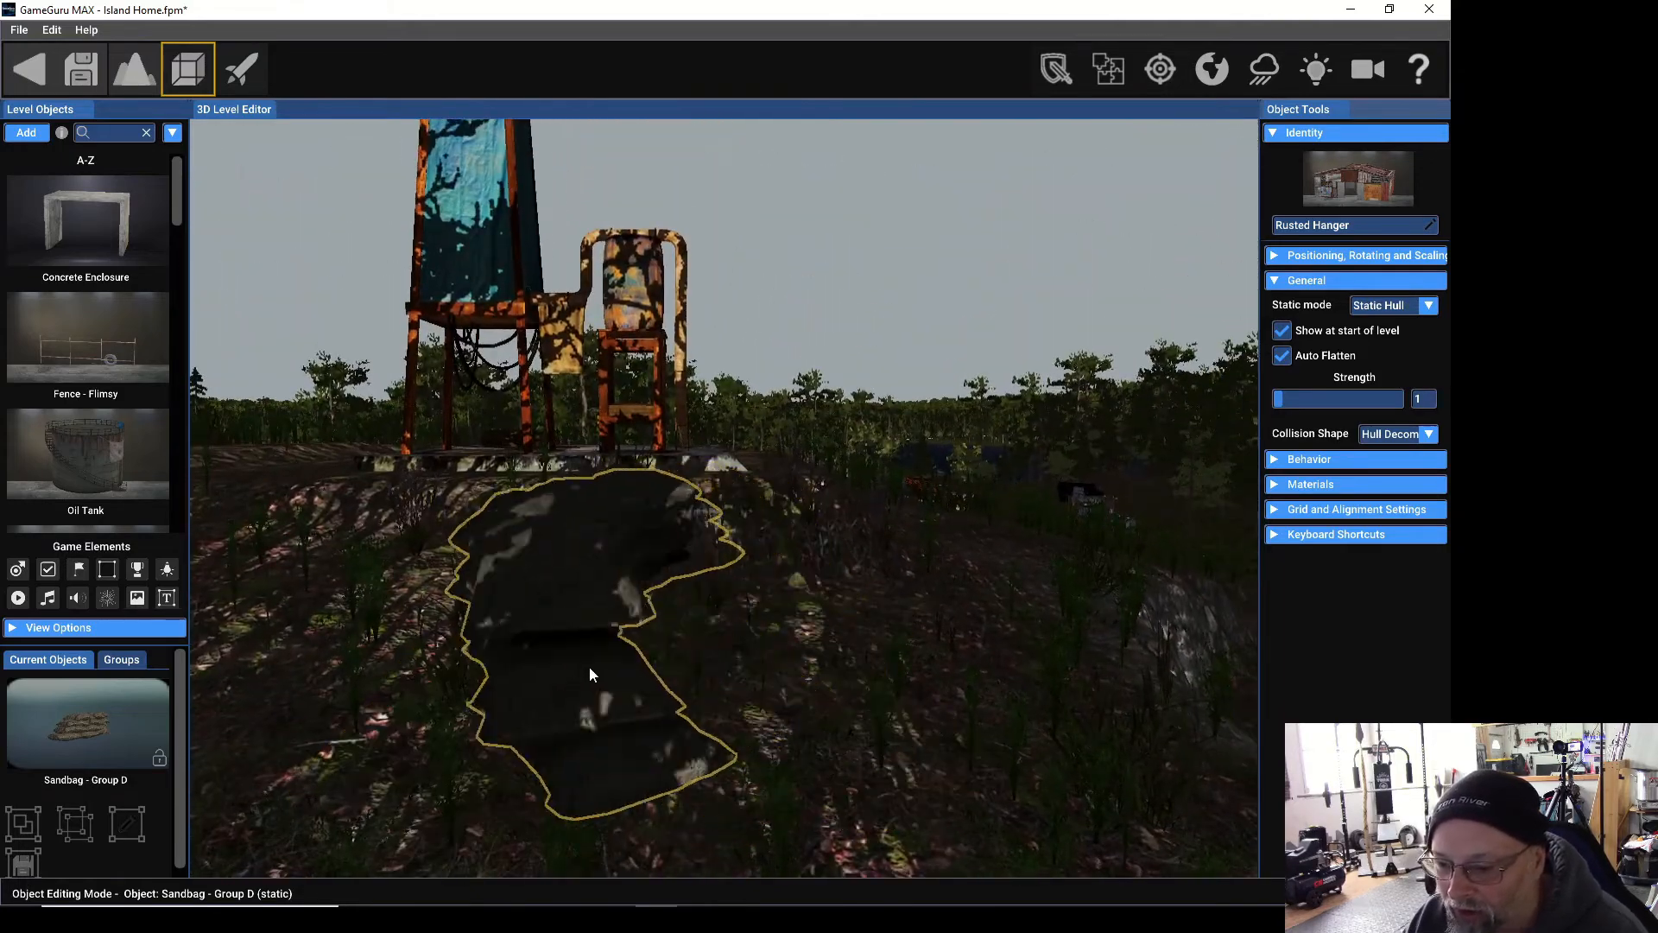
{"action": "right_click_drag", "start_coordinate": [596, 625], "coordinate": [596, 812]}
{"action": "scroll", "coordinate": [596, 657], "scroll_direction": "down", "scroll_amount": 5}
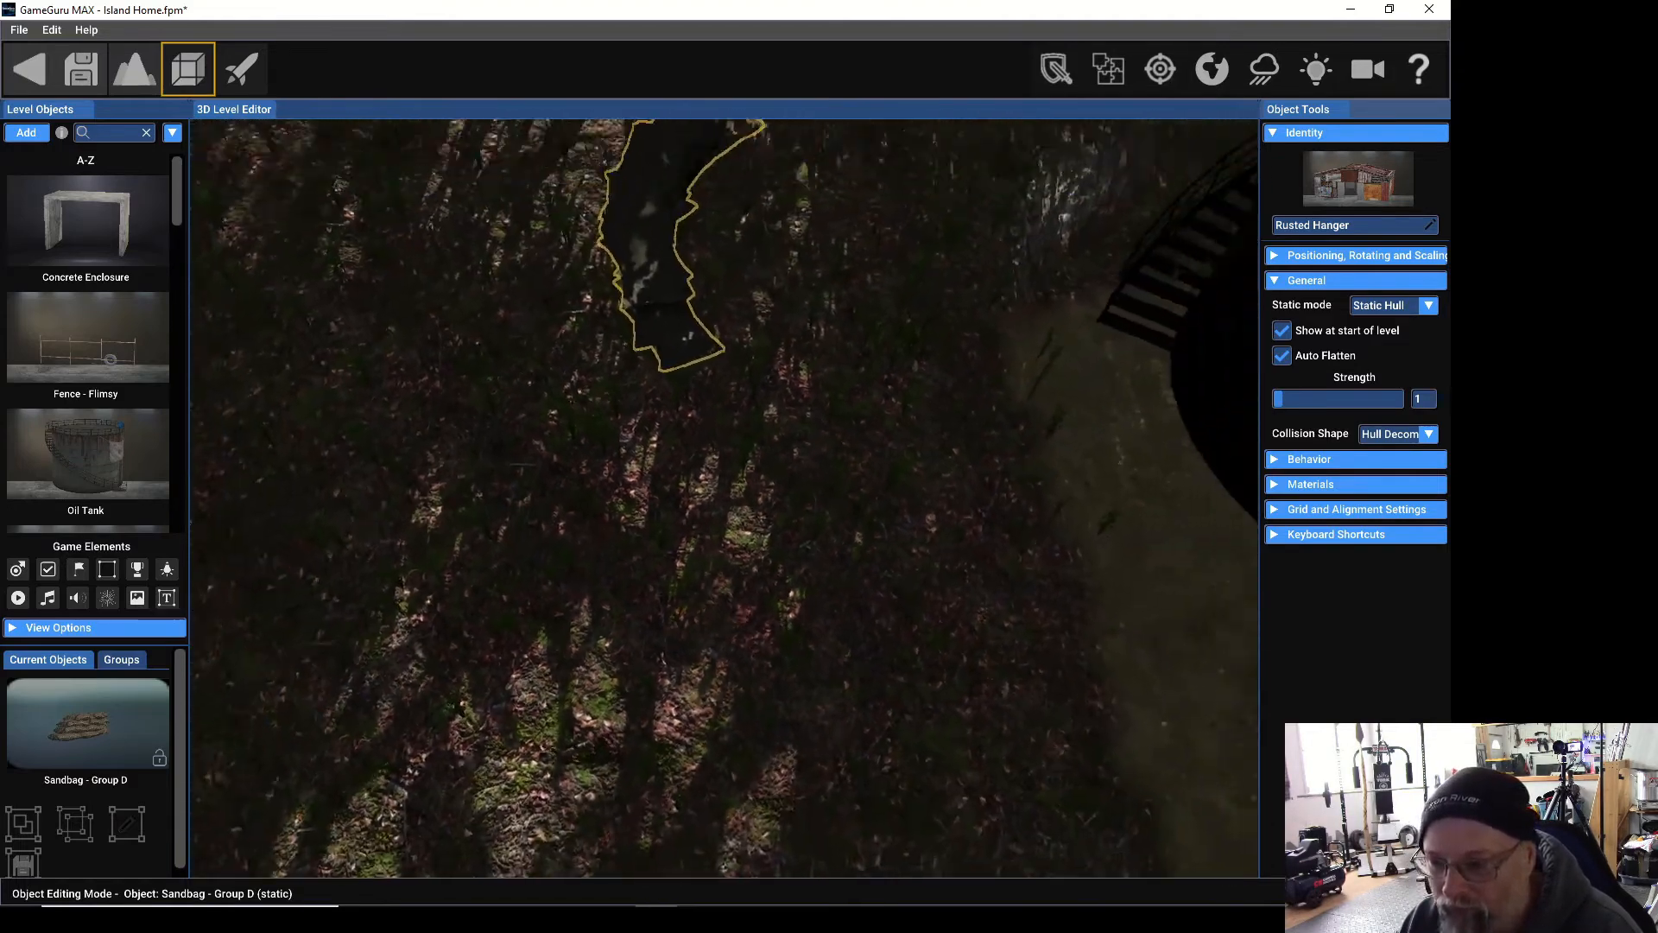
{"action": "right_click_drag", "start_coordinate": [645, 666], "coordinate": [645, 620]}
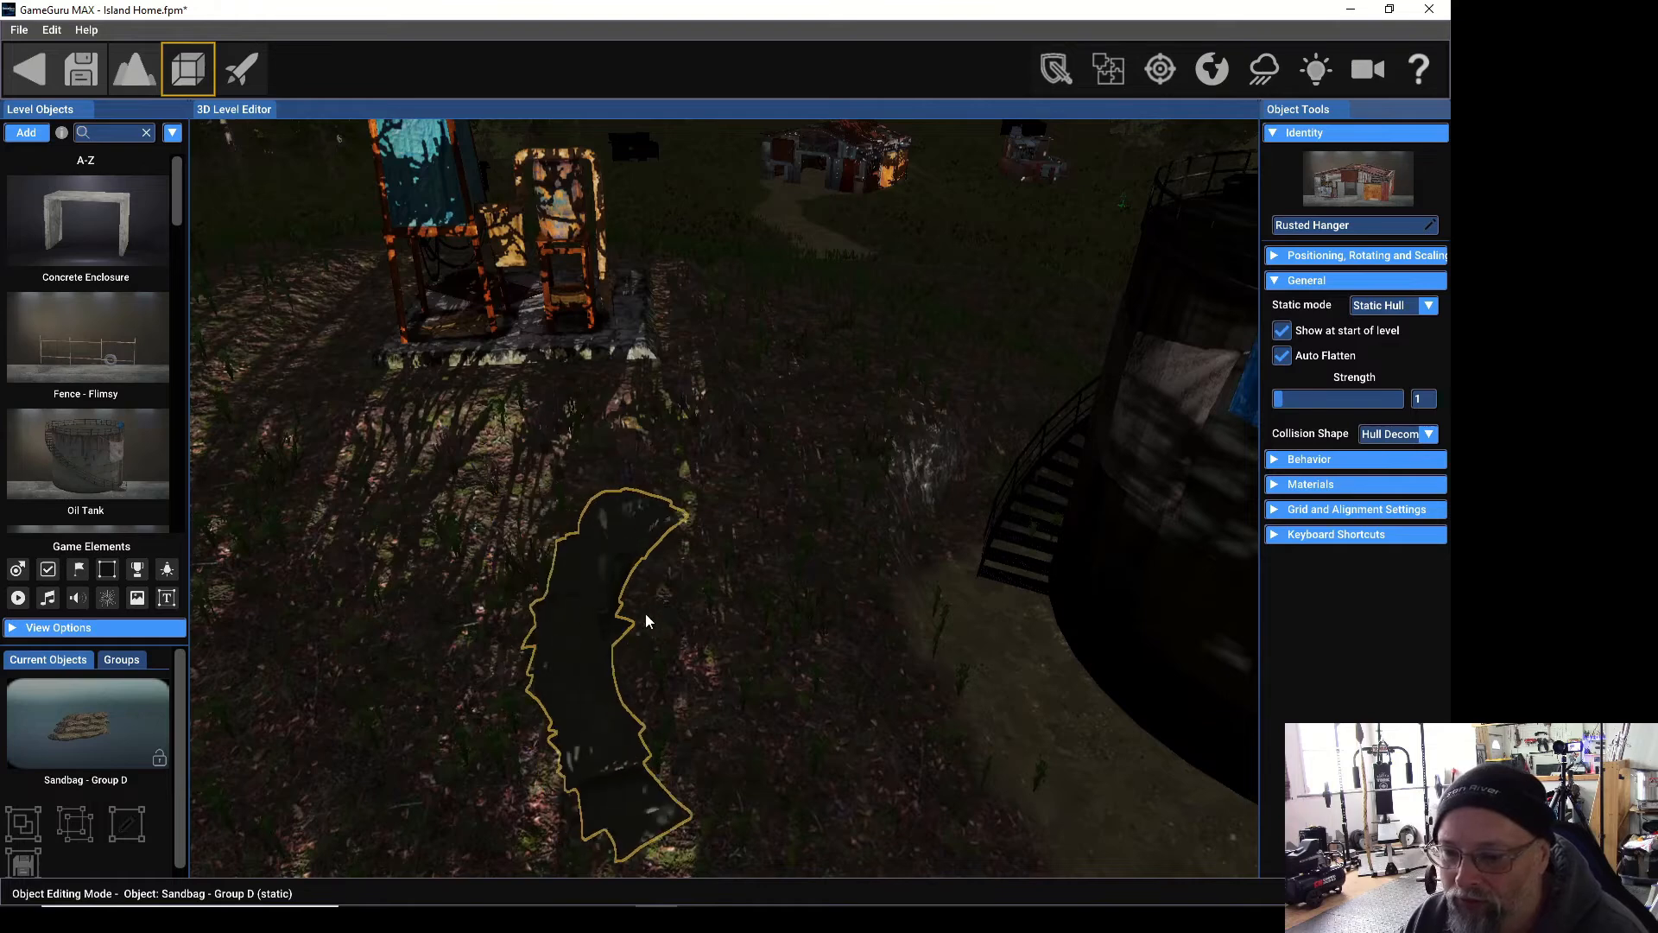
{"action": "left_click", "coordinate": [660, 509]}
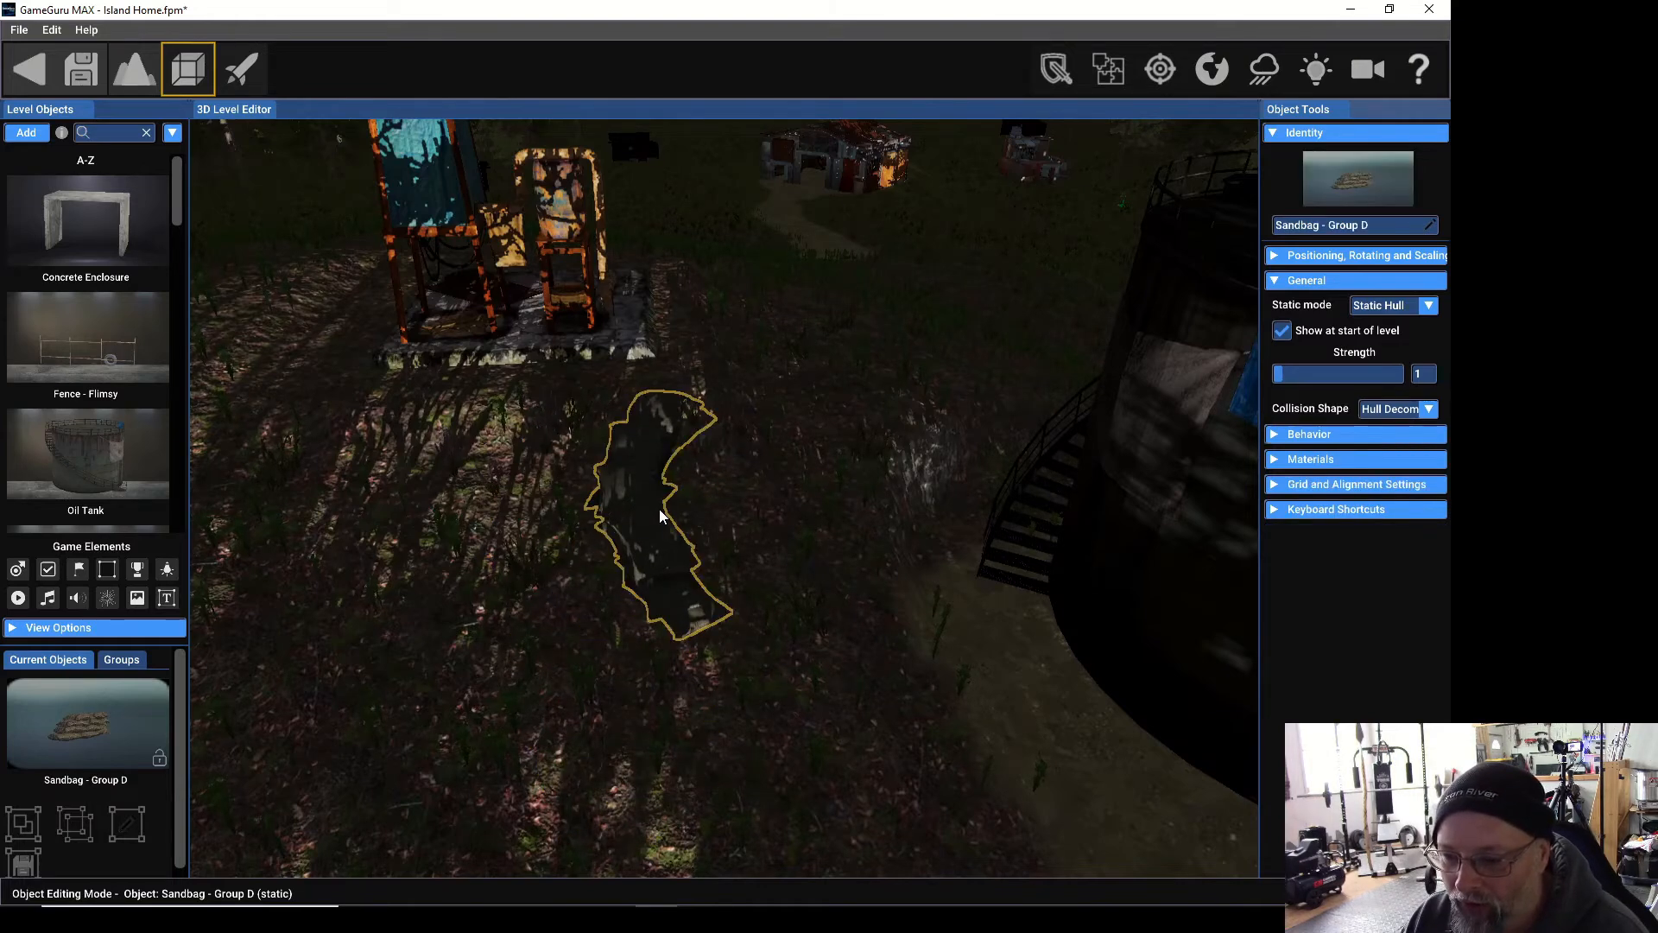
Rotate the sandbag group diagonally and set it down between the tower's concrete base and the oil tank.
{"action": "key", "text": "r"}
{"action": "key", "text": "r"}
{"action": "key", "text": "r"}
{"action": "key", "text": "r"}
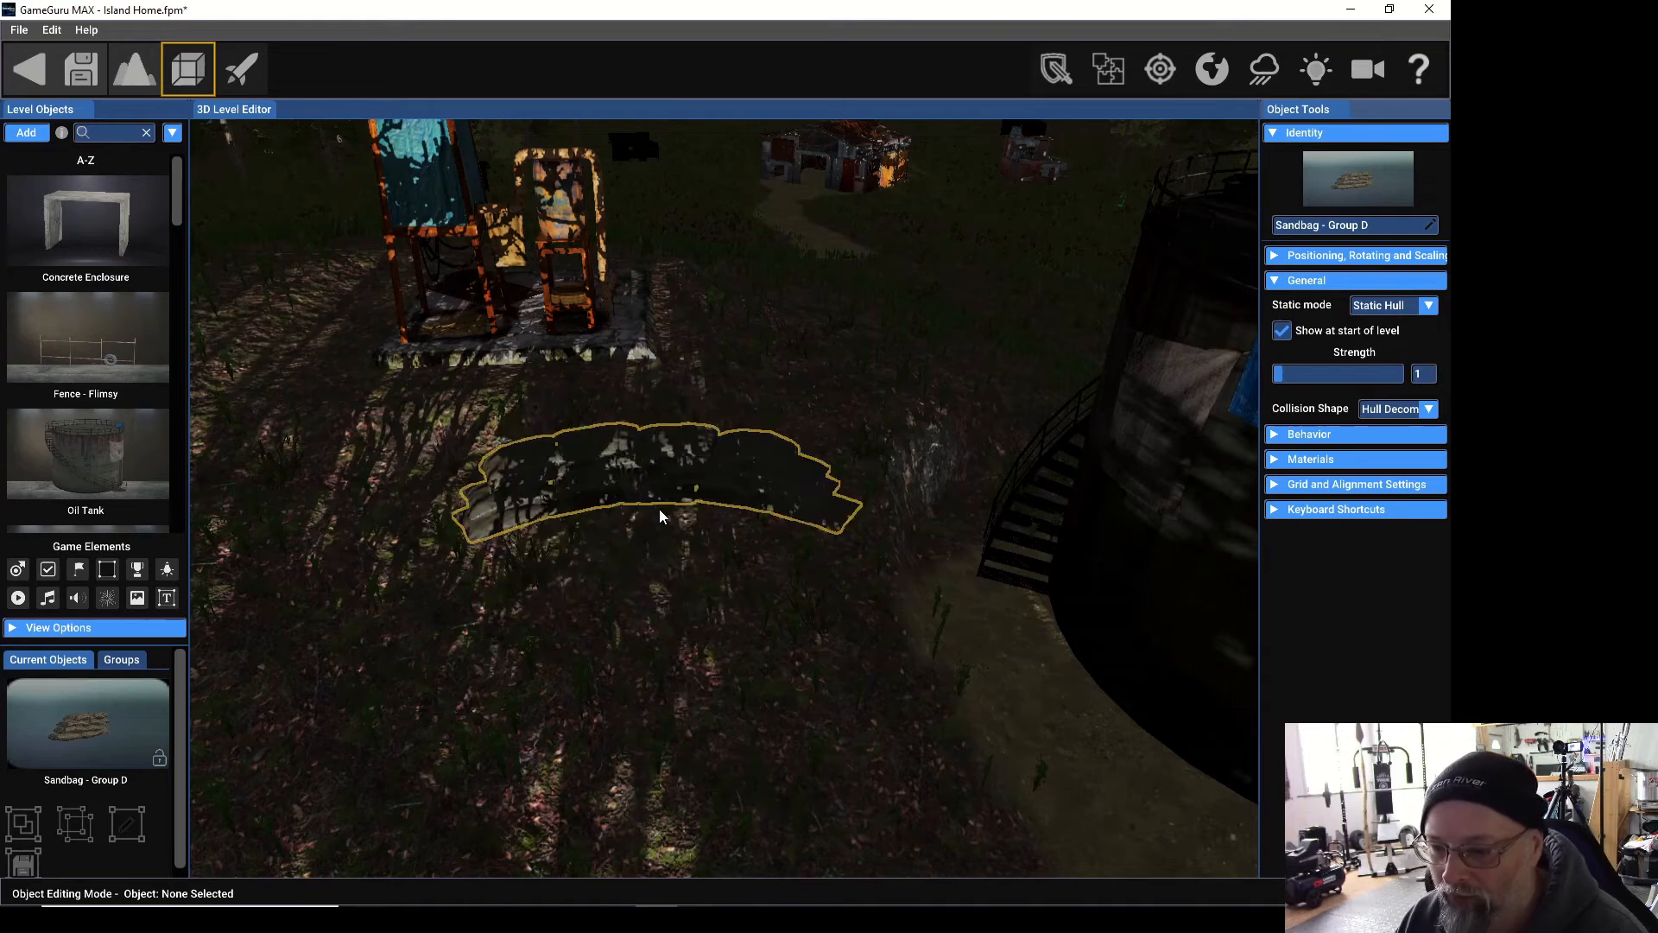
{"action": "key", "text": "r"}
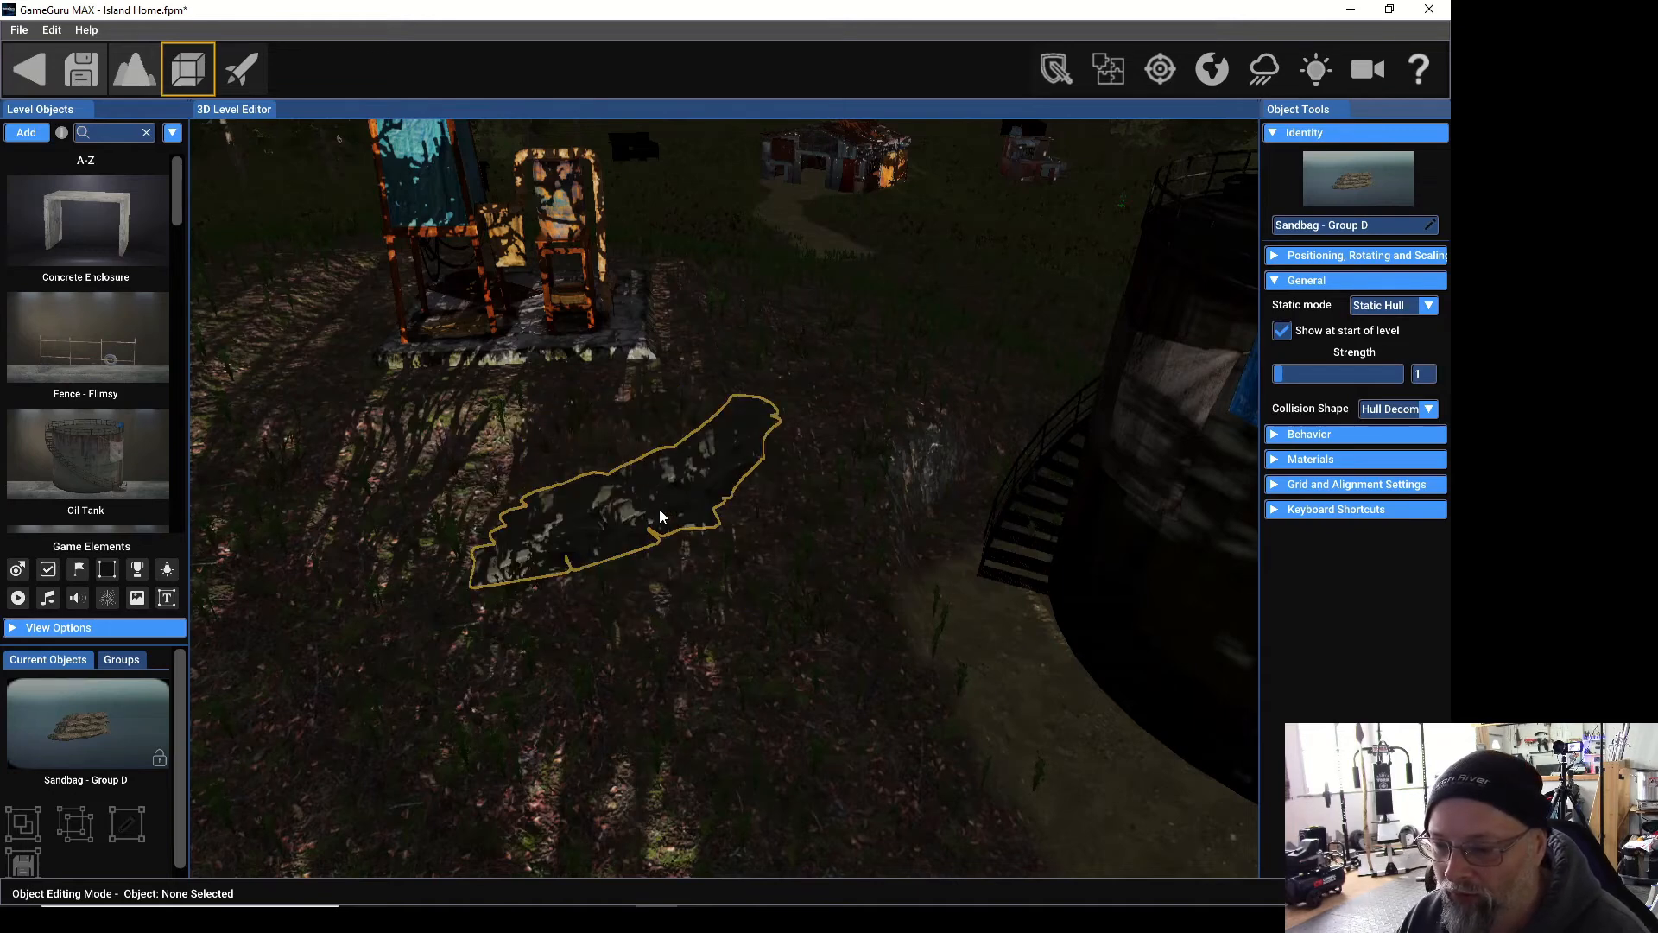
{"action": "mouse_move", "coordinate": [673, 497]}
{"action": "right_mouse_down"}
{"action": "mouse_move", "coordinate": [672, 695]}
{"action": "mouse_move", "coordinate": [672, 501]}
{"action": "right_mouse_up"}
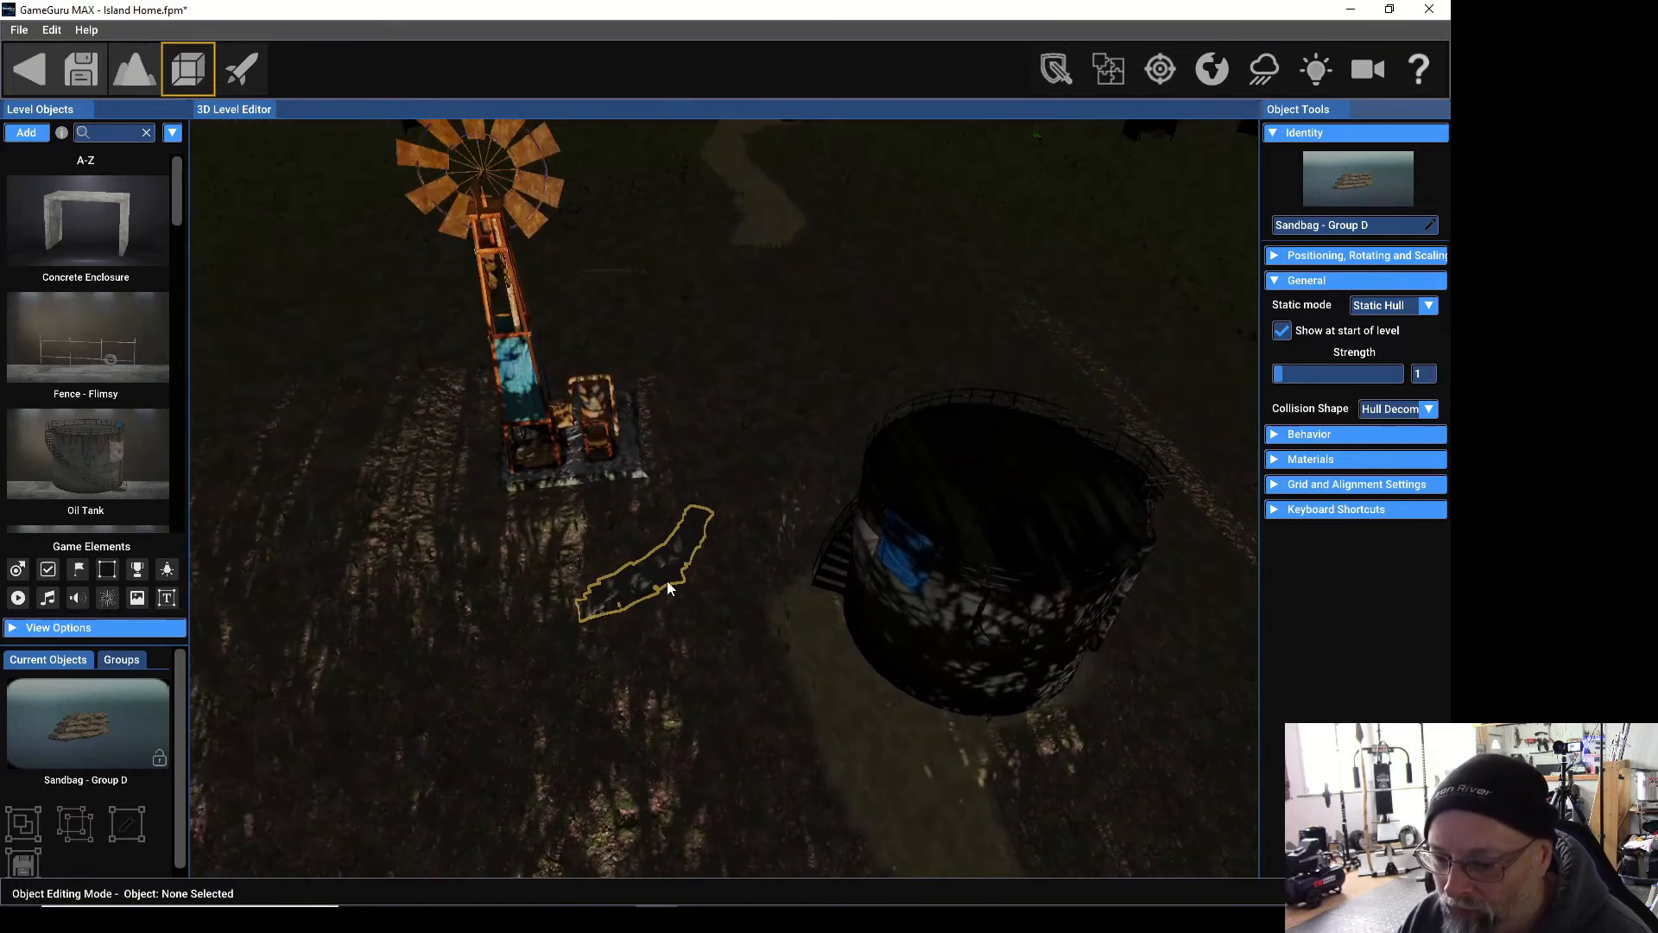
{"action": "left_click", "coordinate": [644, 562]}
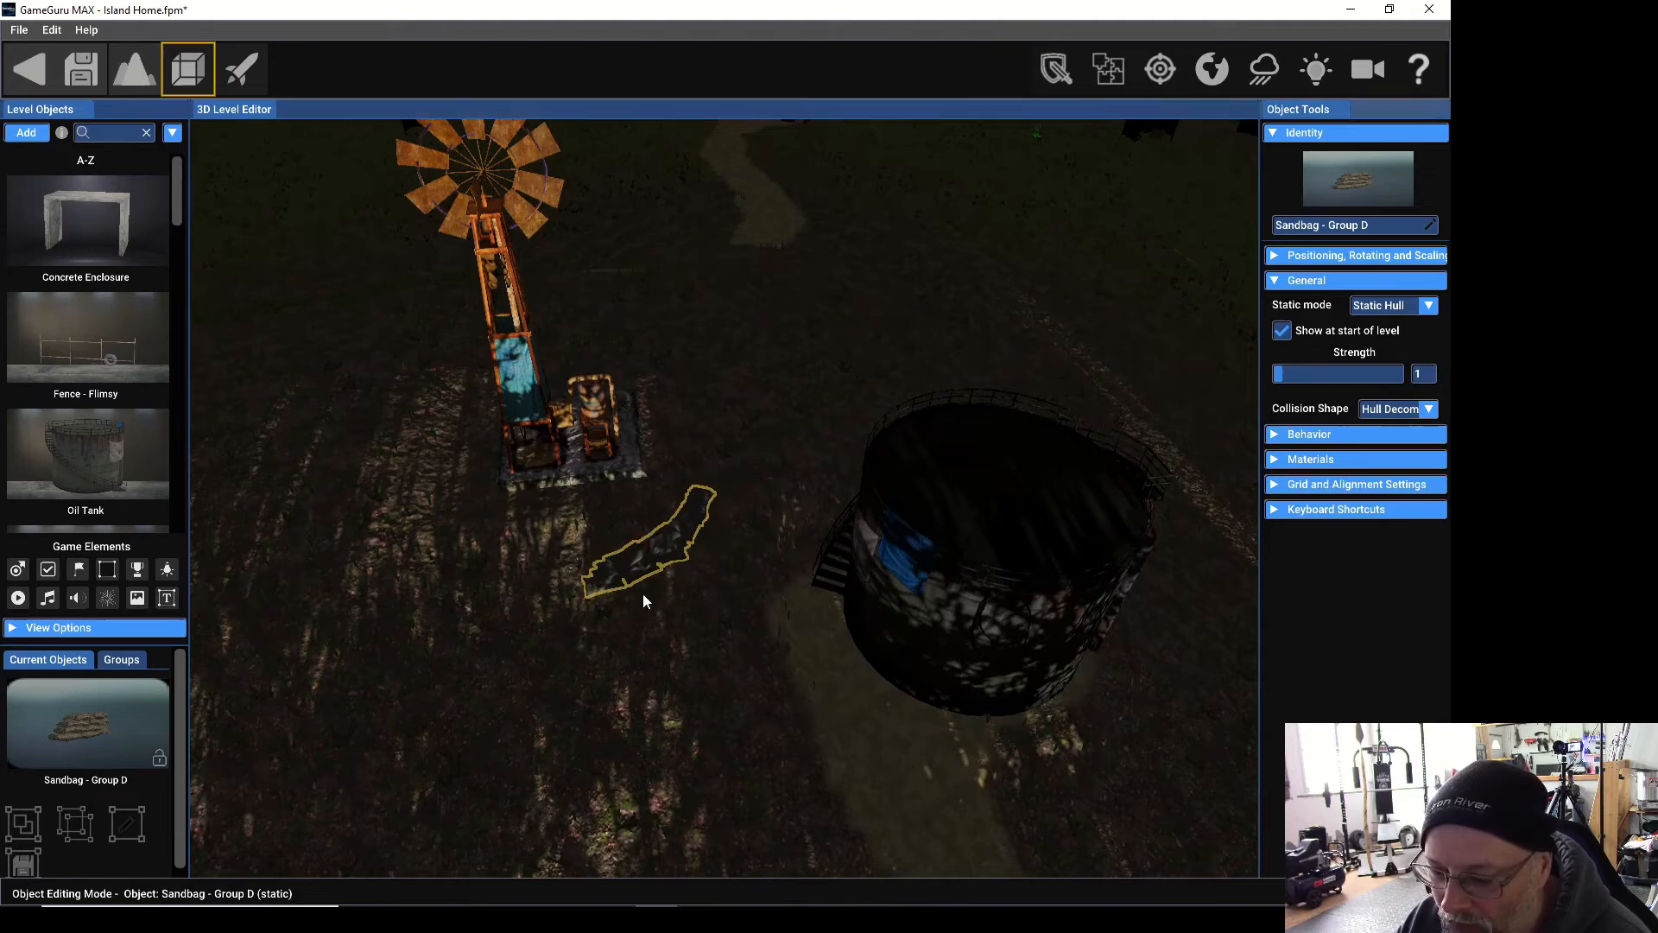
{"action": "left_click", "coordinate": [645, 627]}
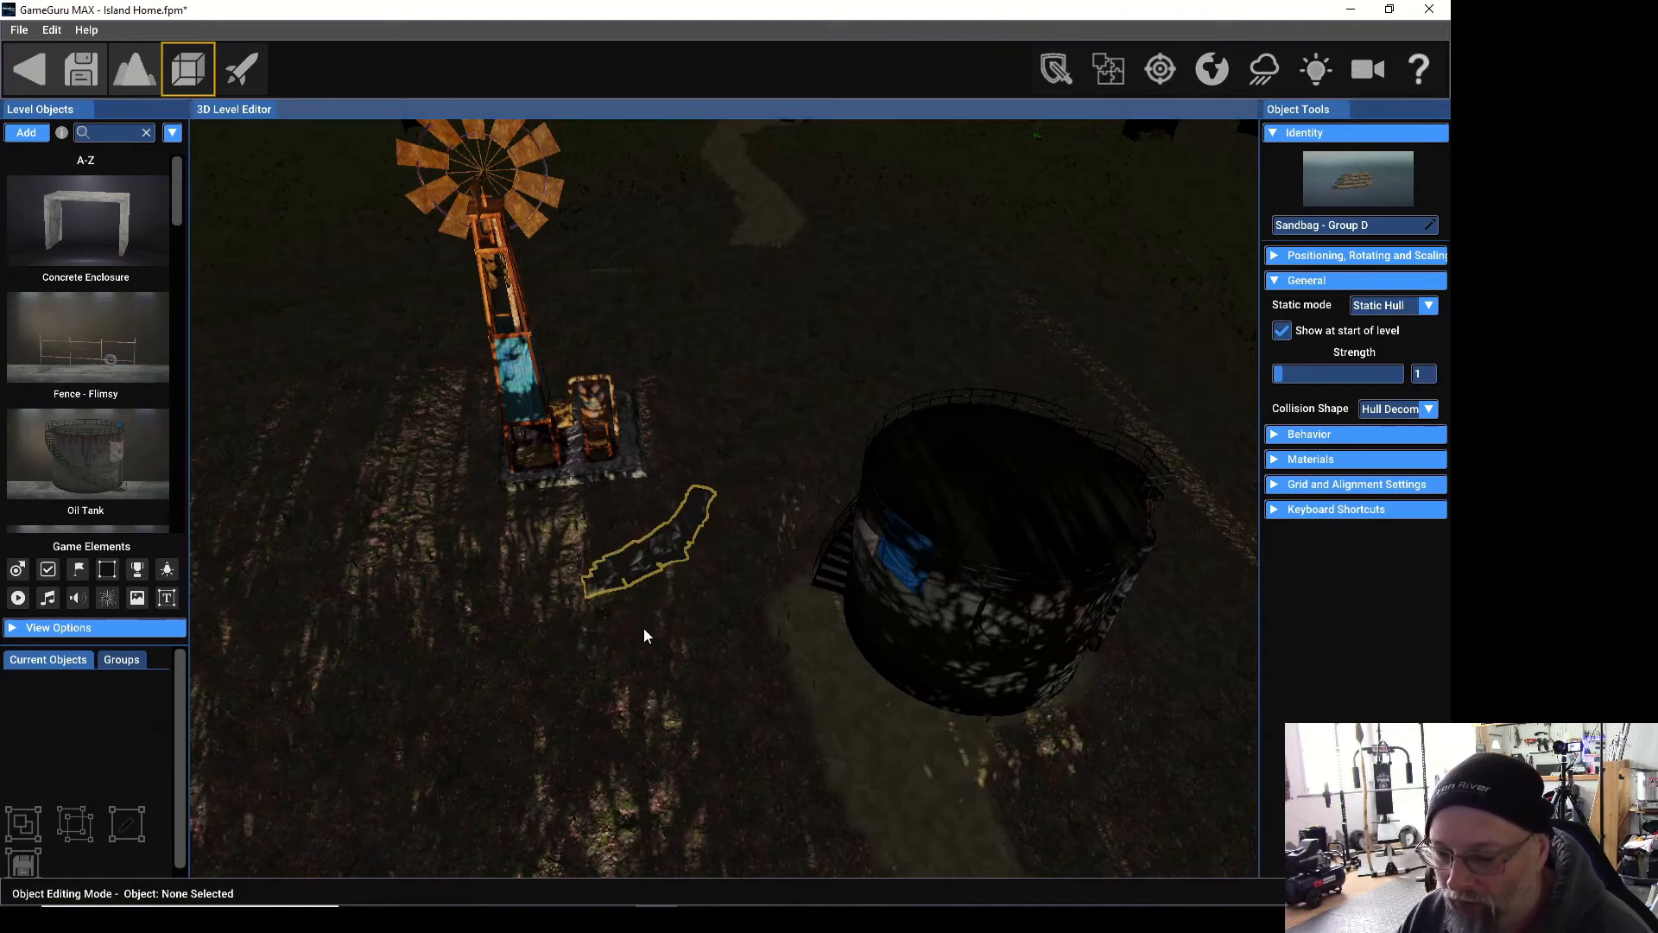
Place the Player Start Position on the slope downhill from the tower and sandbags, and save the level.
{"action": "left_click", "coordinate": [17, 572]}
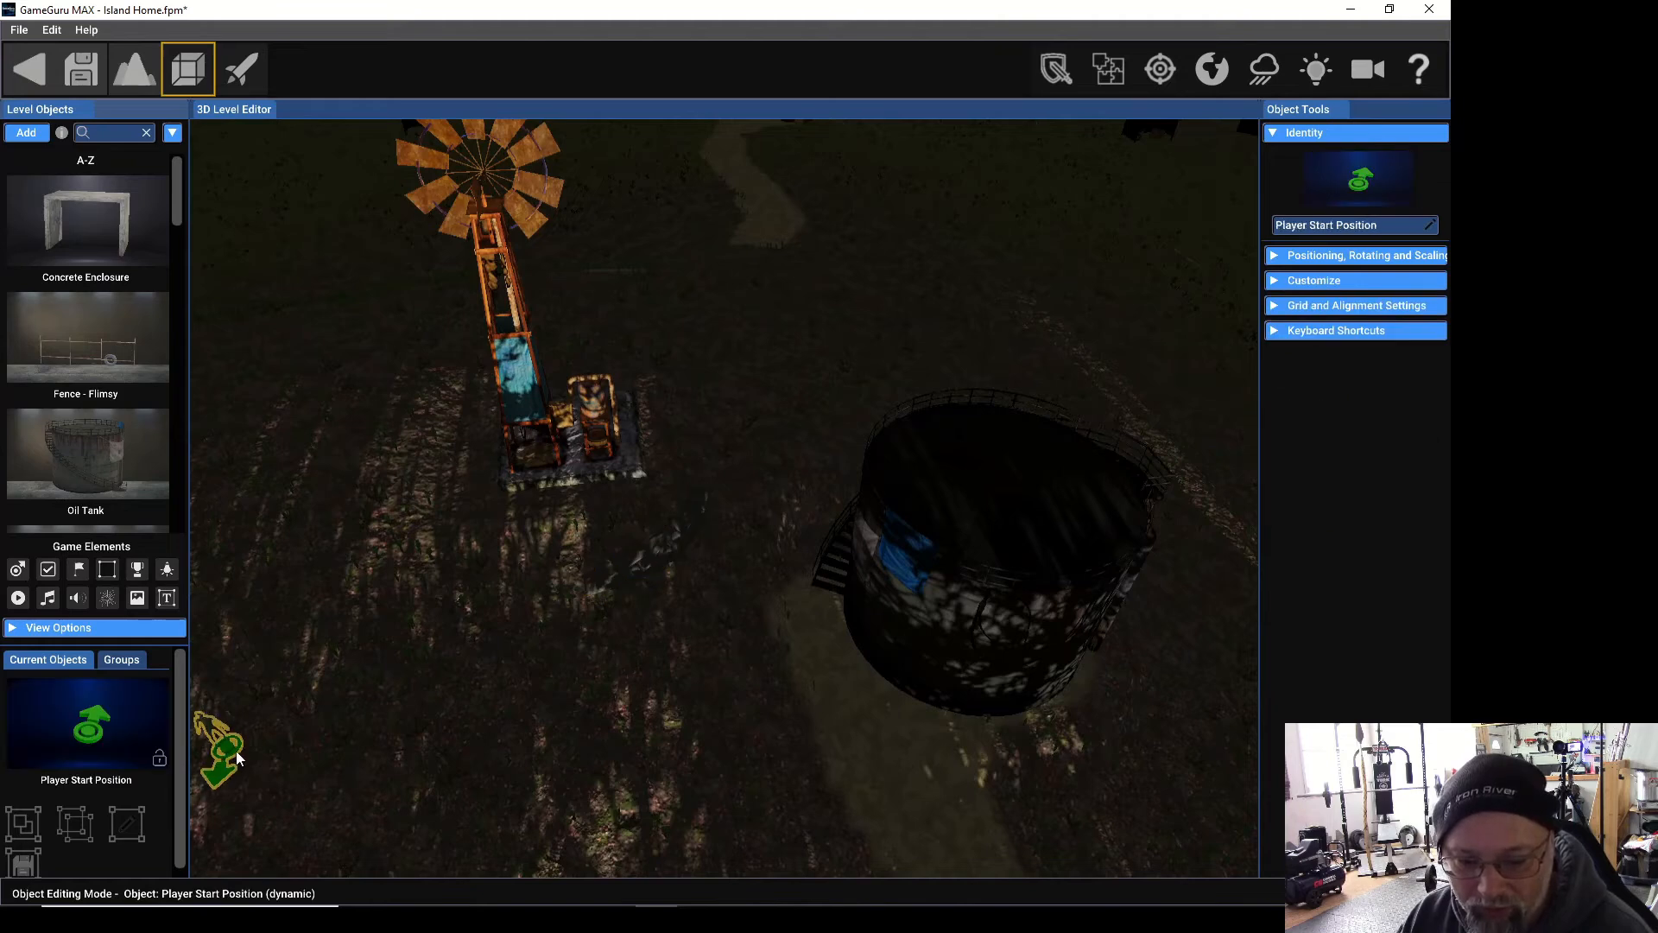
{"action": "left_click", "coordinate": [238, 758]}
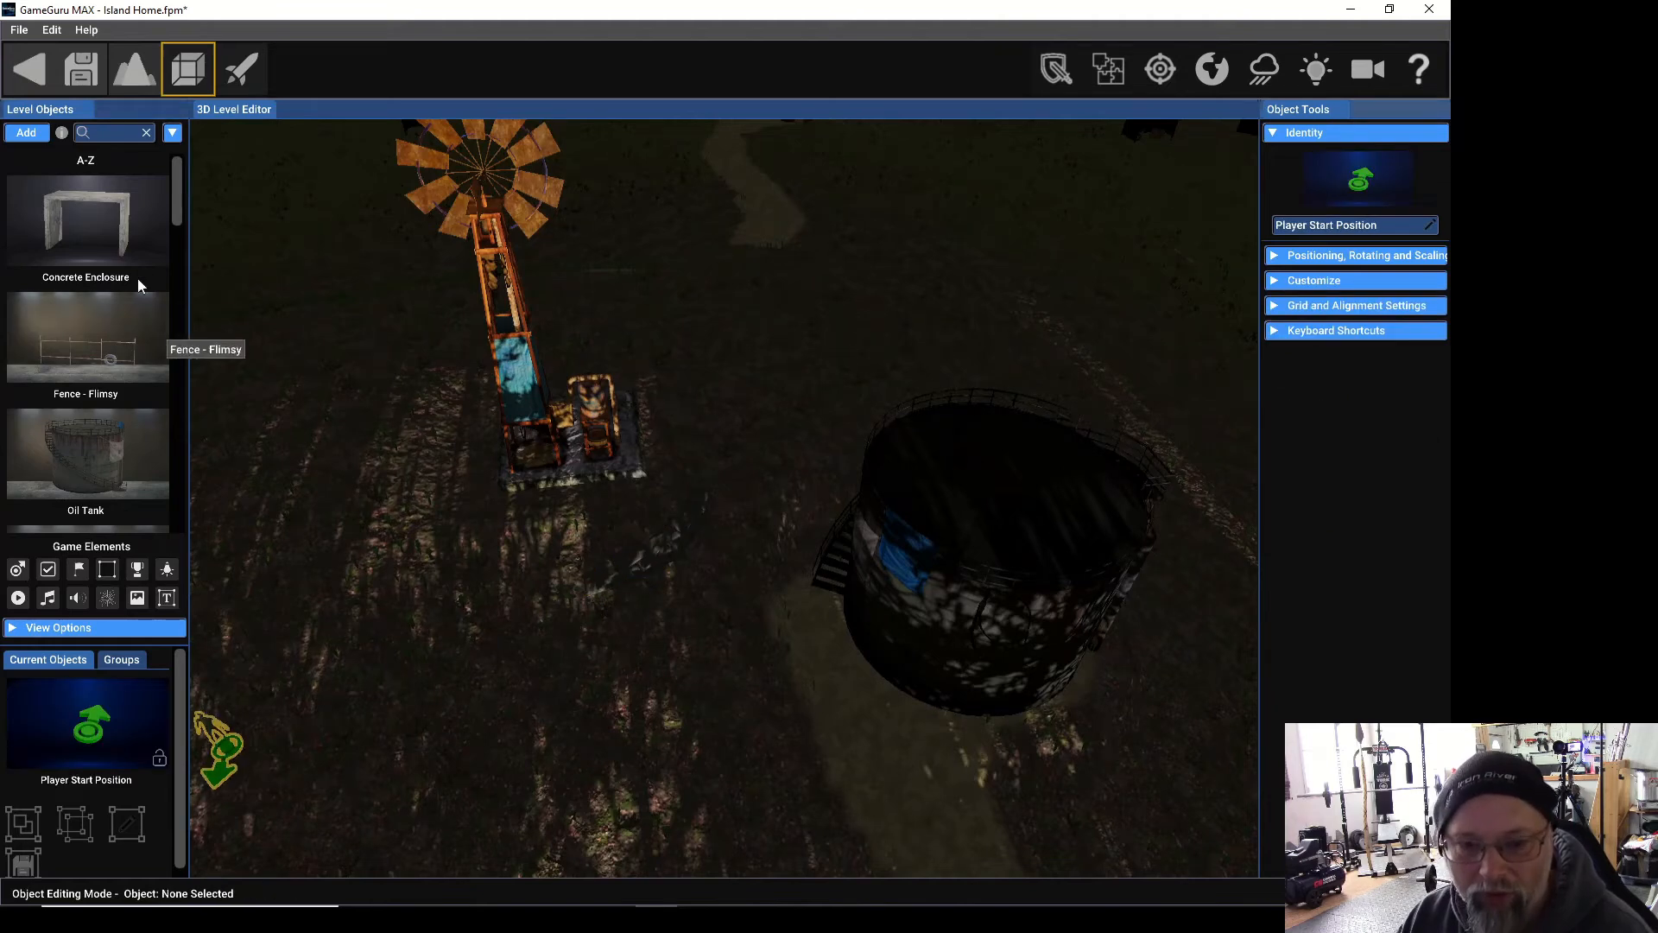
{"action": "left_click", "coordinate": [82, 71]}
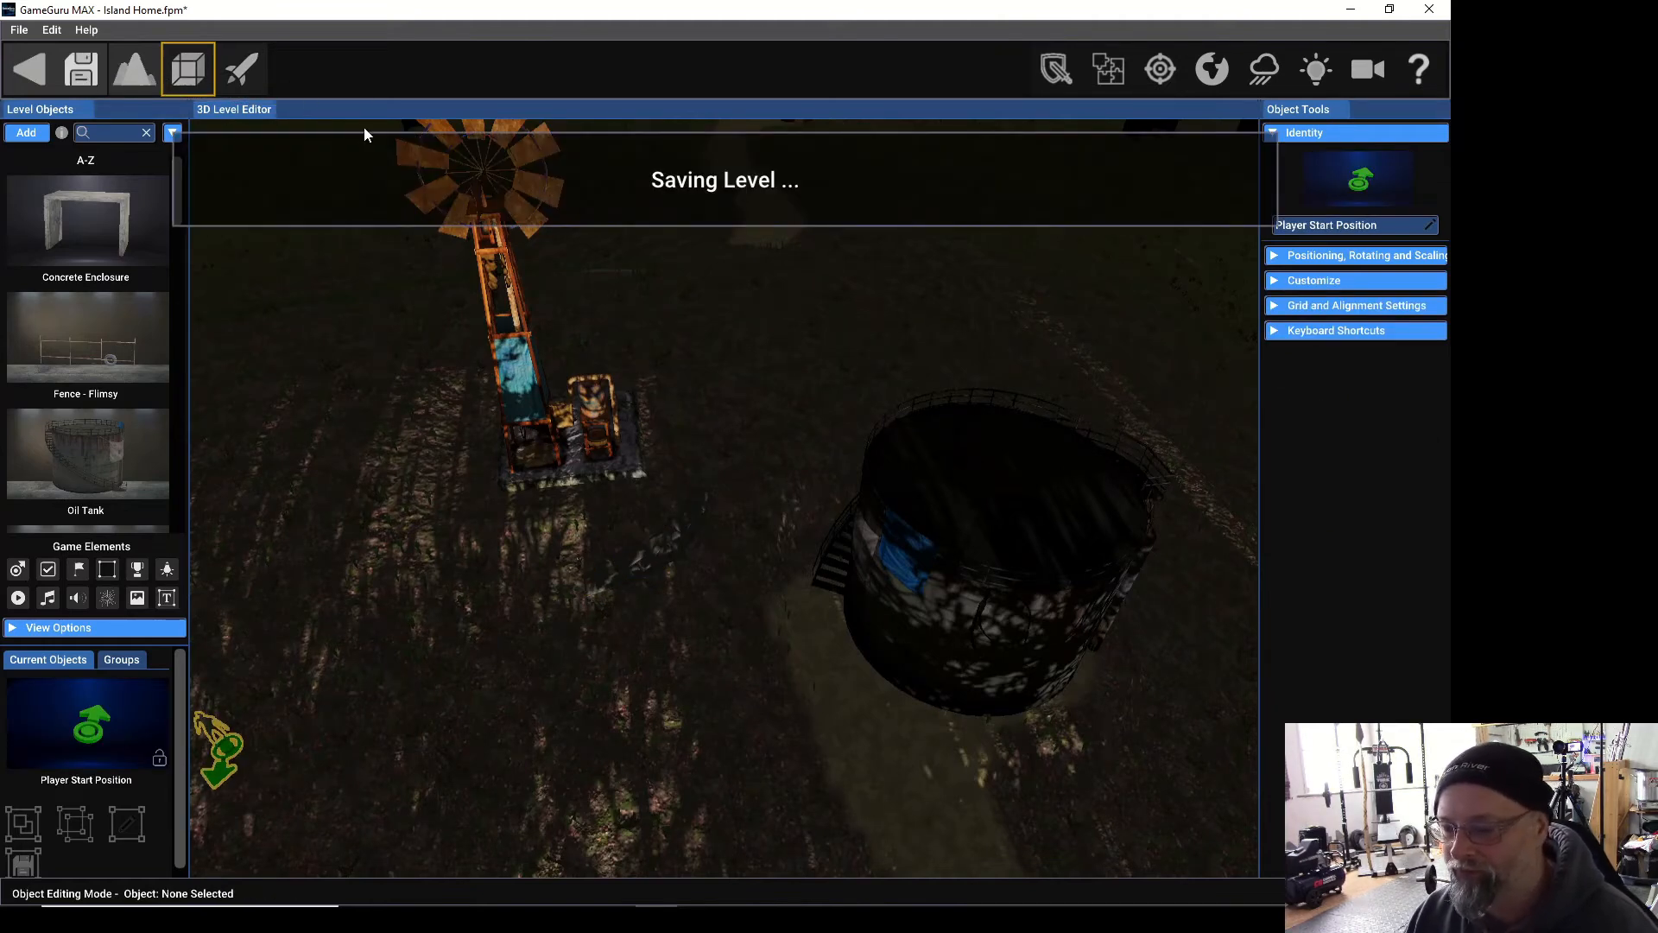
Test the level by walking up to the sandbags, tower and oil tank to examine the vegetation, and return to the editor.
{"action": "left_click", "coordinate": [243, 70]}
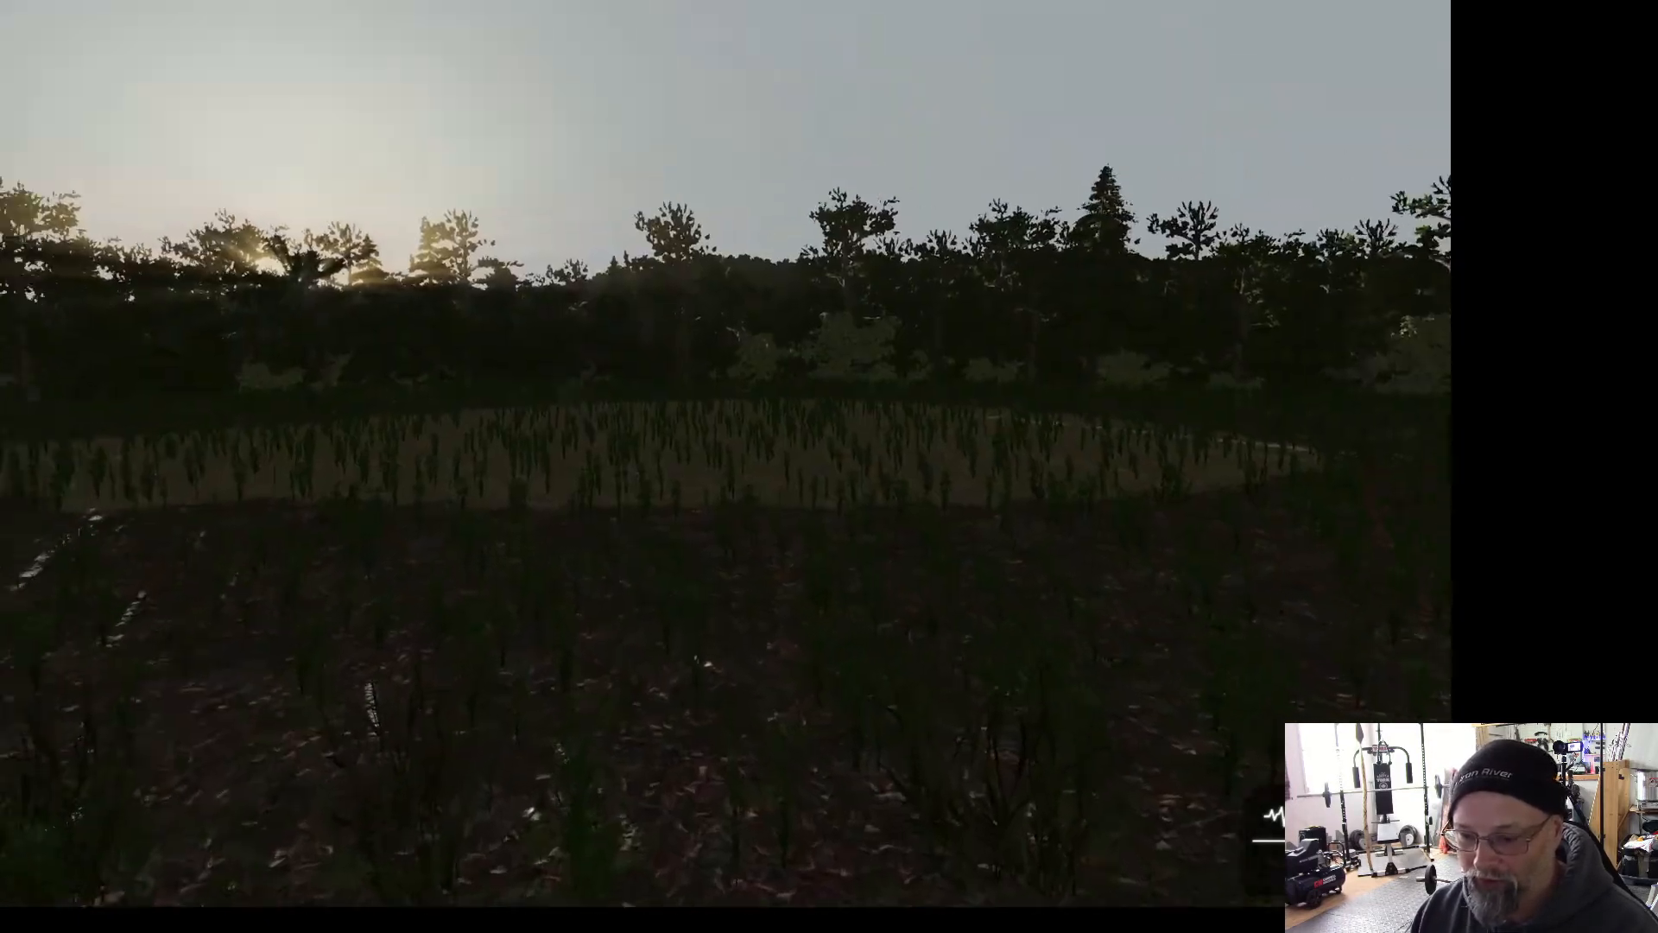
{"action": "key", "text": "w"}
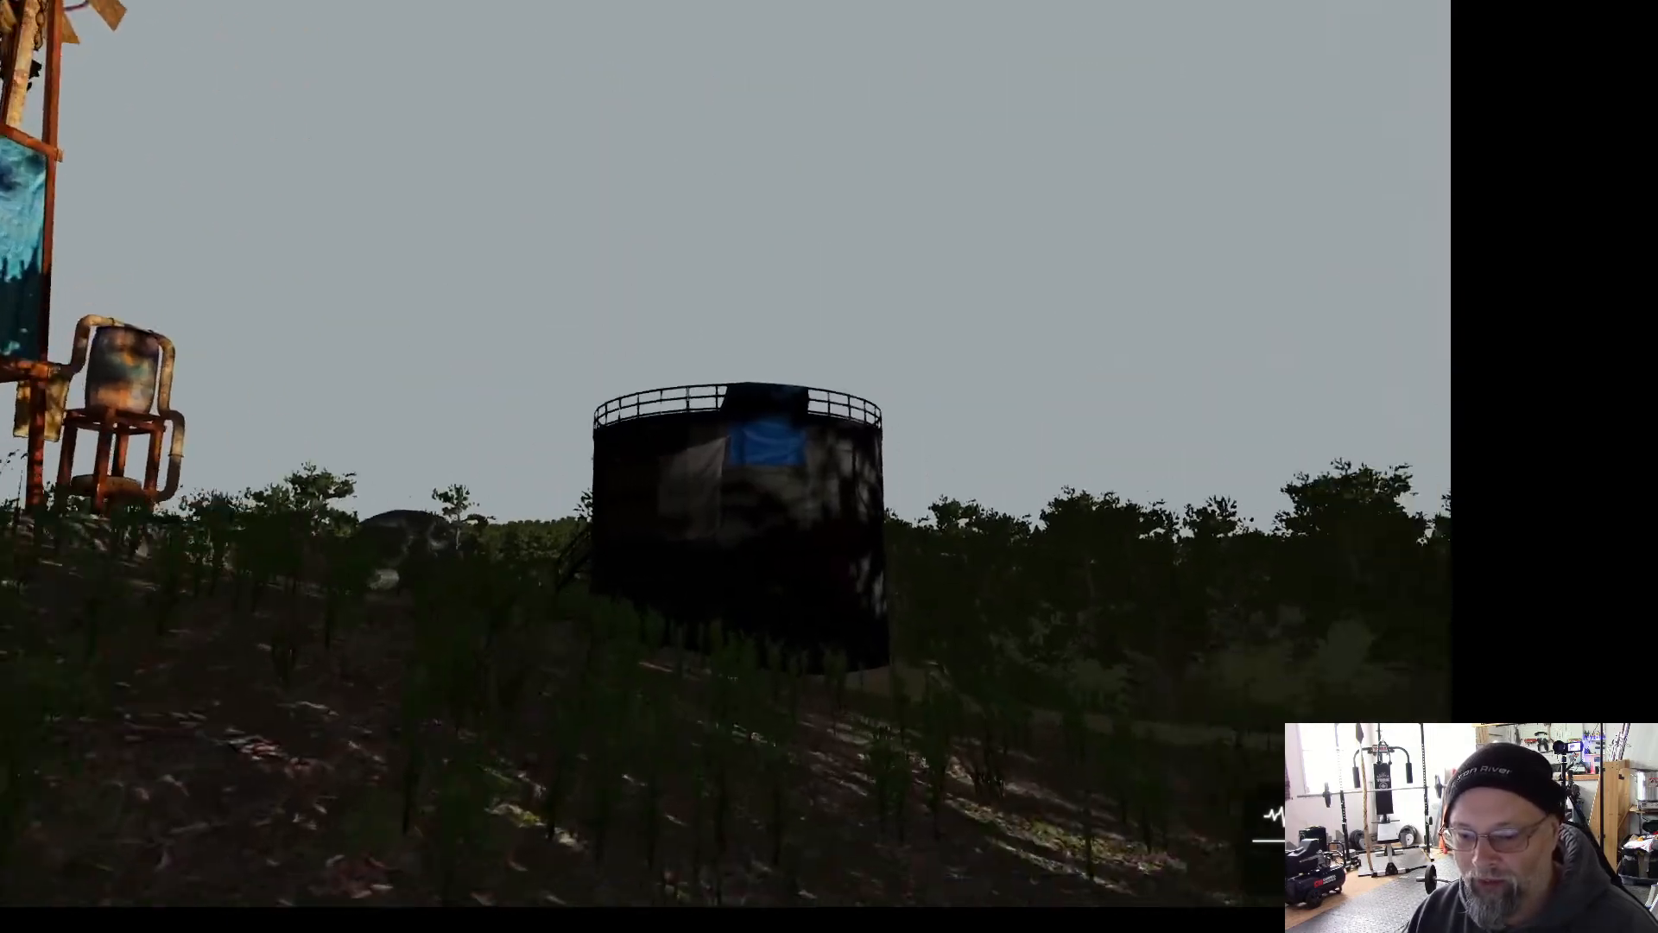
{"action": "key", "text": "w"}
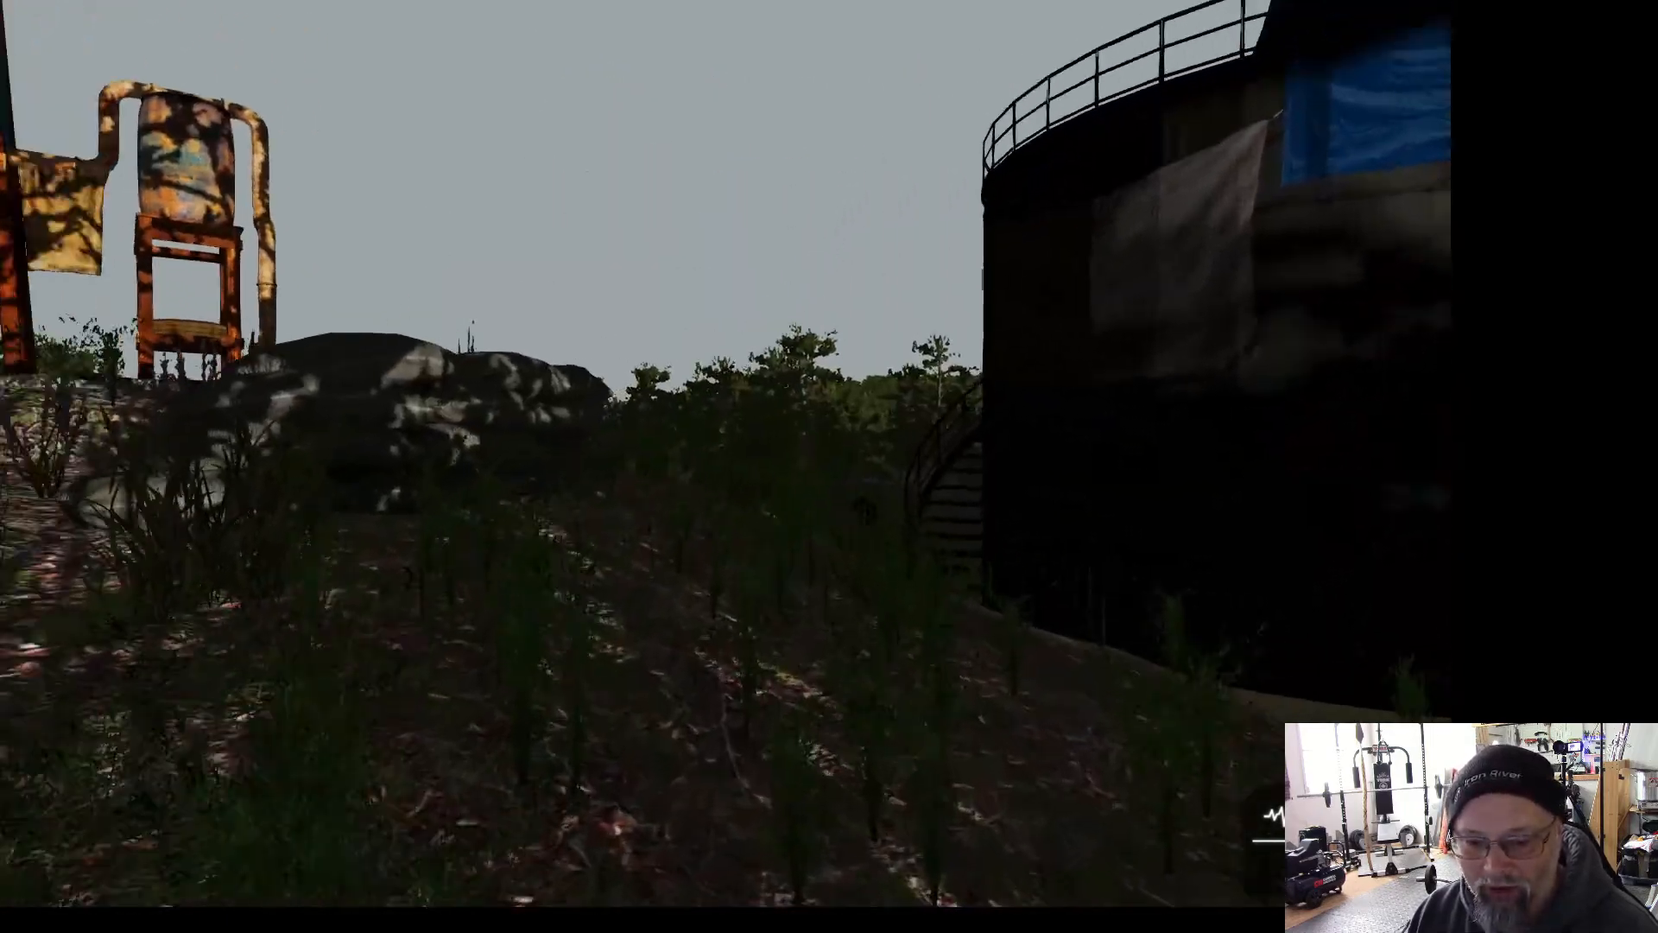
{"action": "key", "text": "w"}
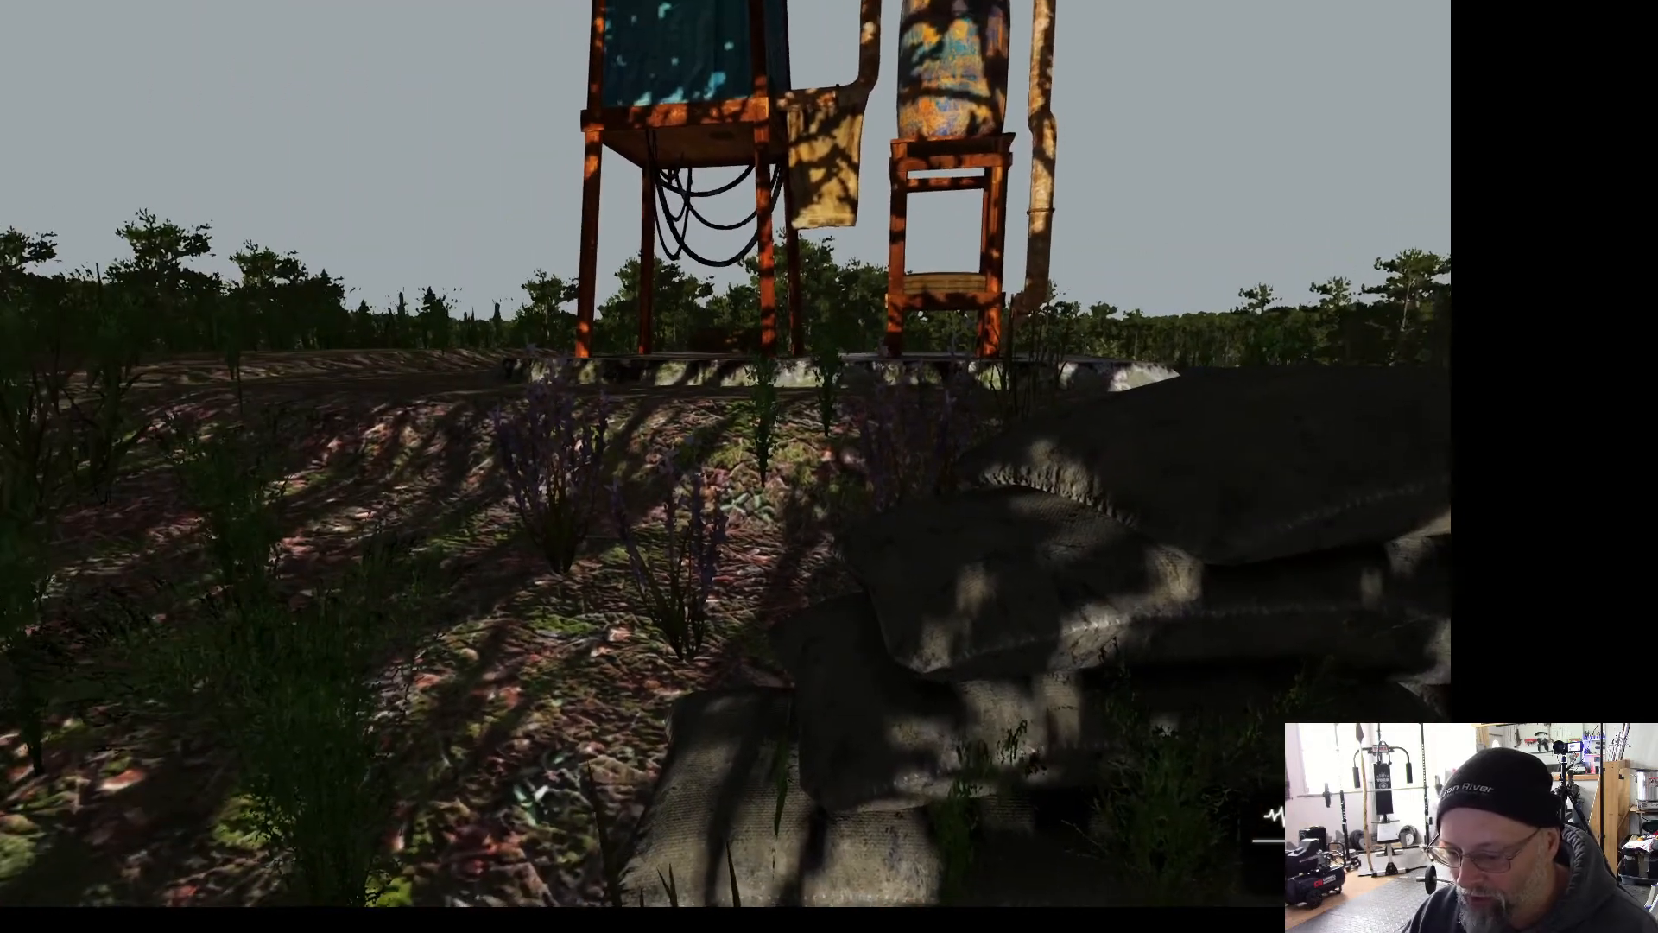
{"action": "key", "text": "w"}
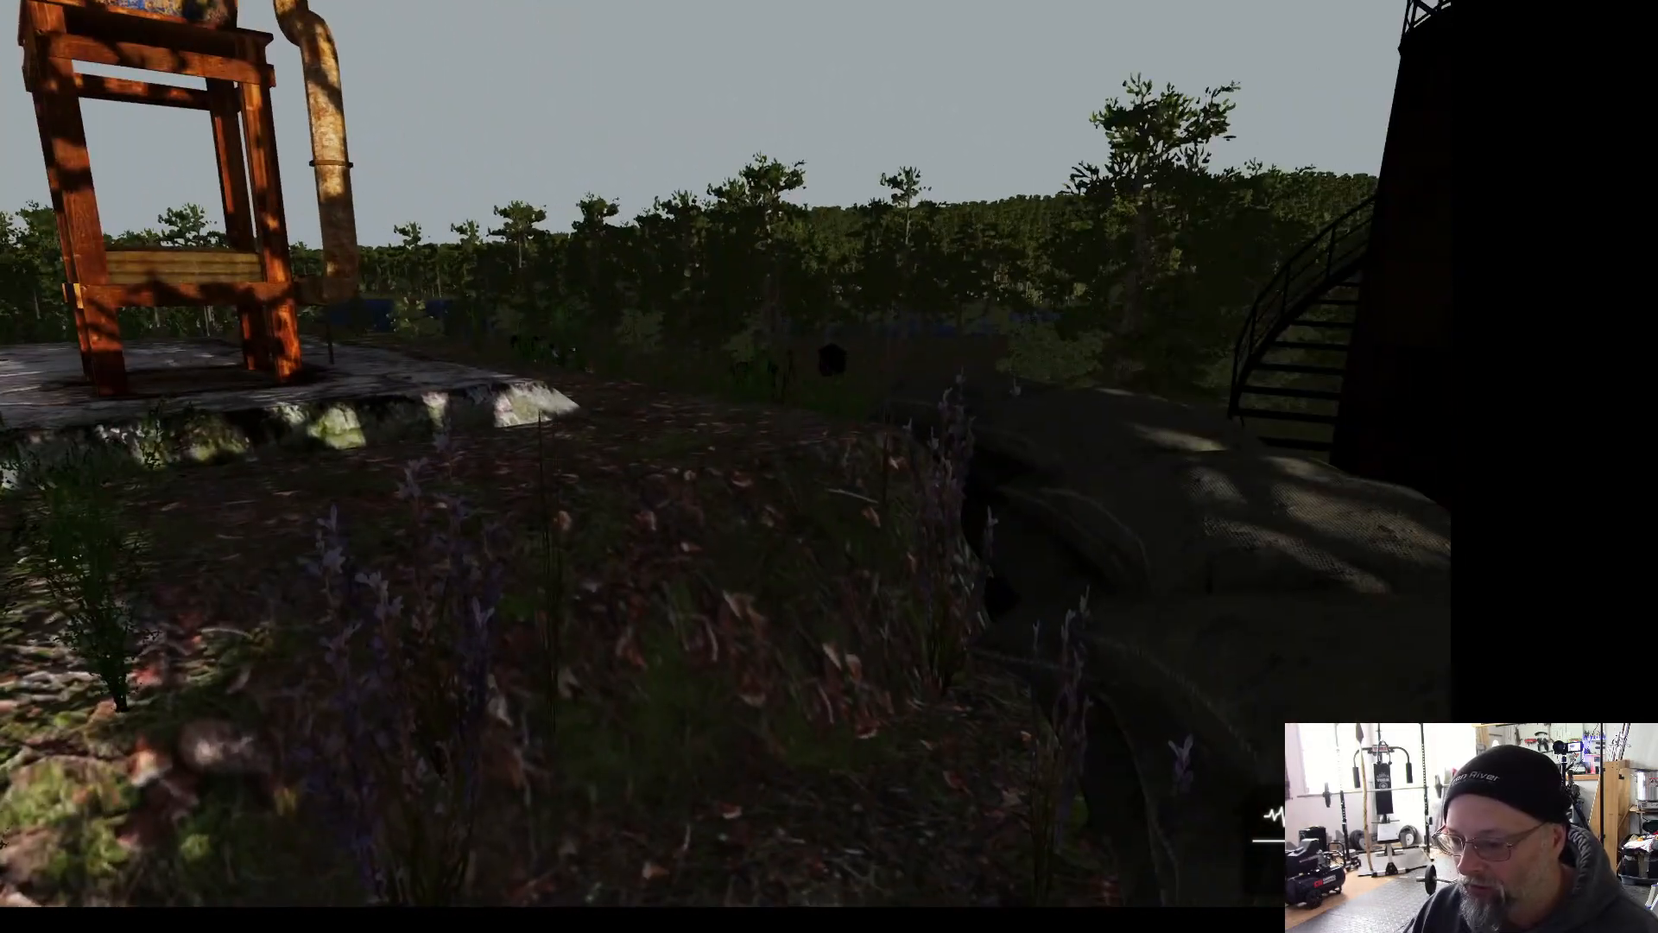
{"action": "key", "text": "w"}
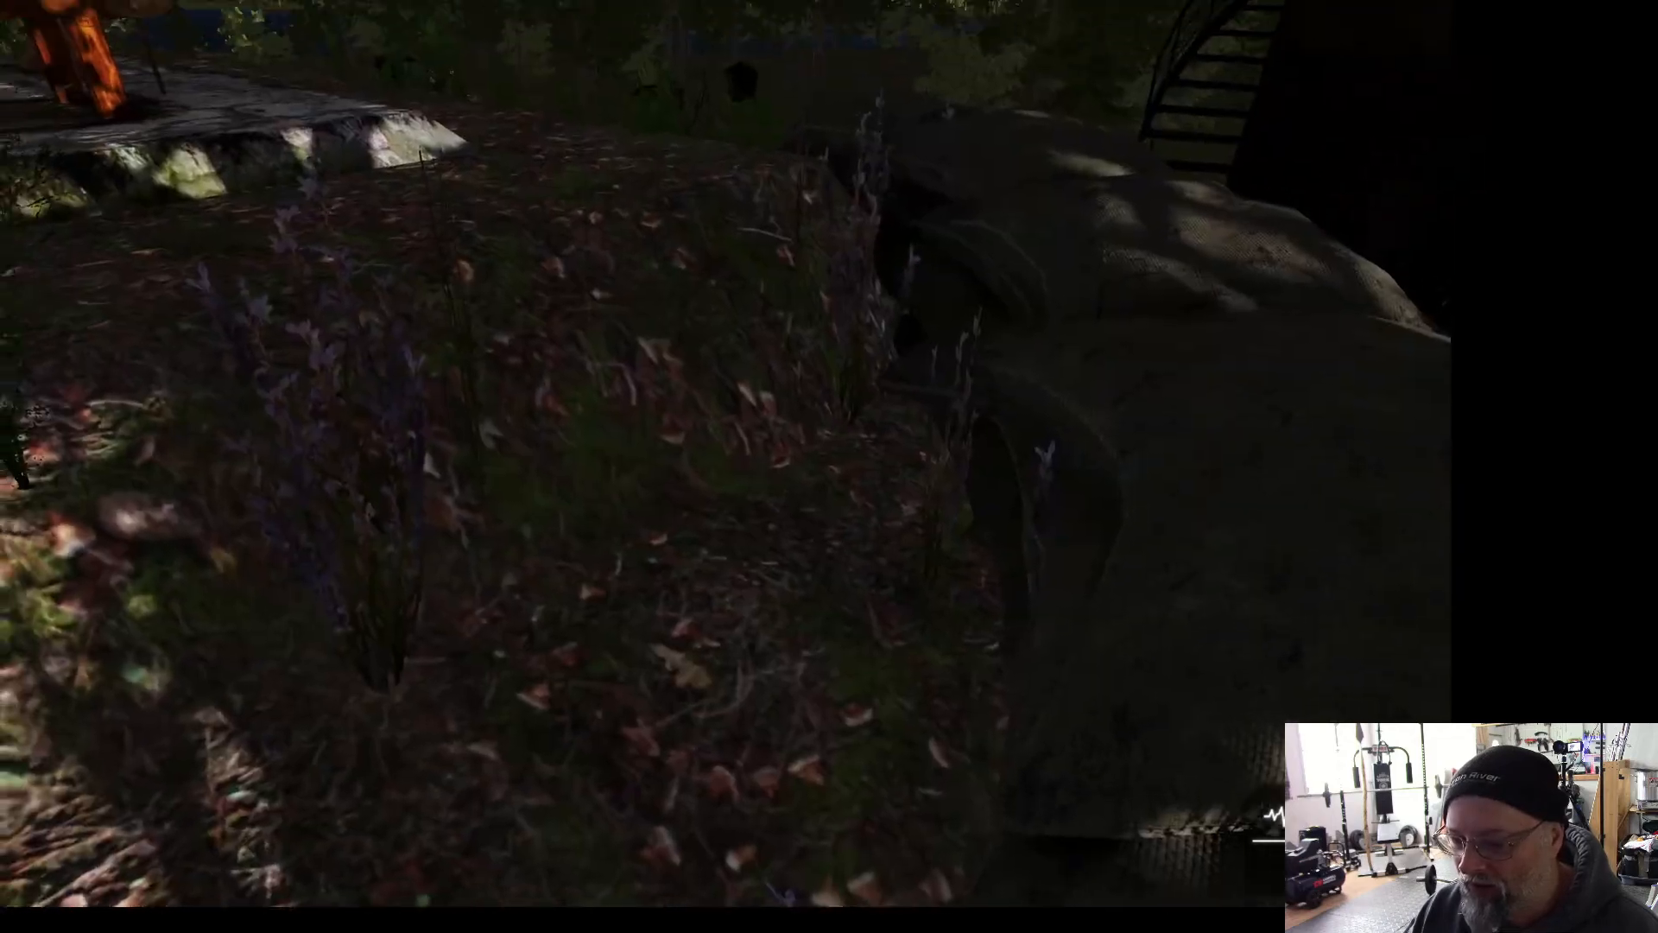
{"action": "key", "text": "w"}
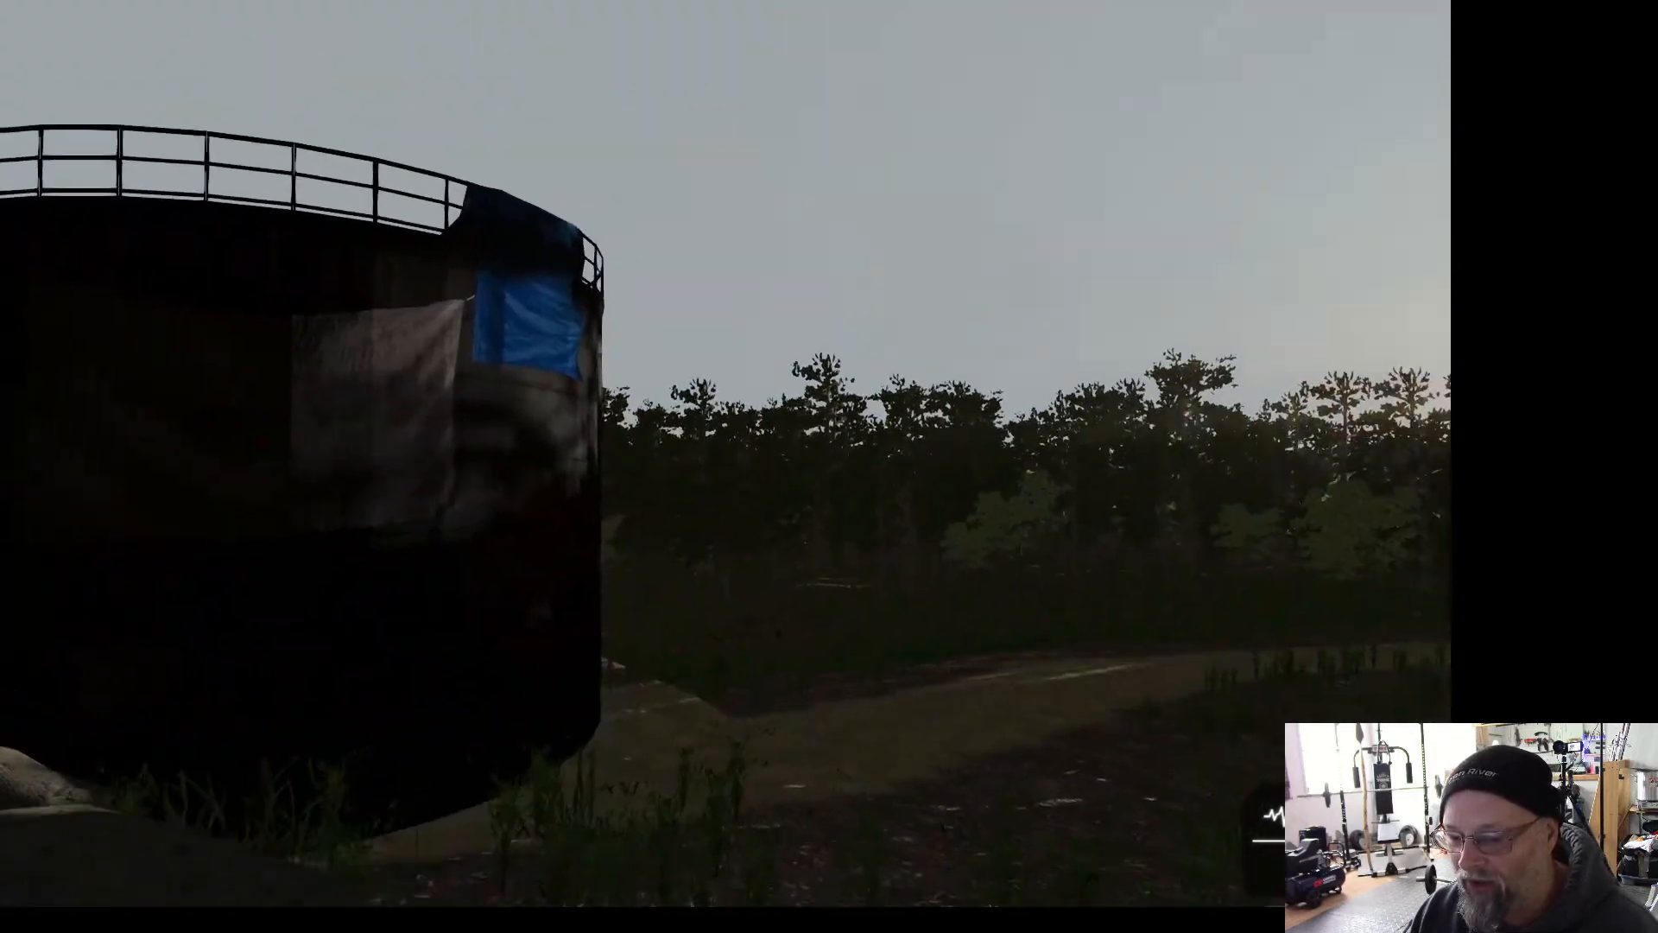
{"action": "key", "text": "w"}
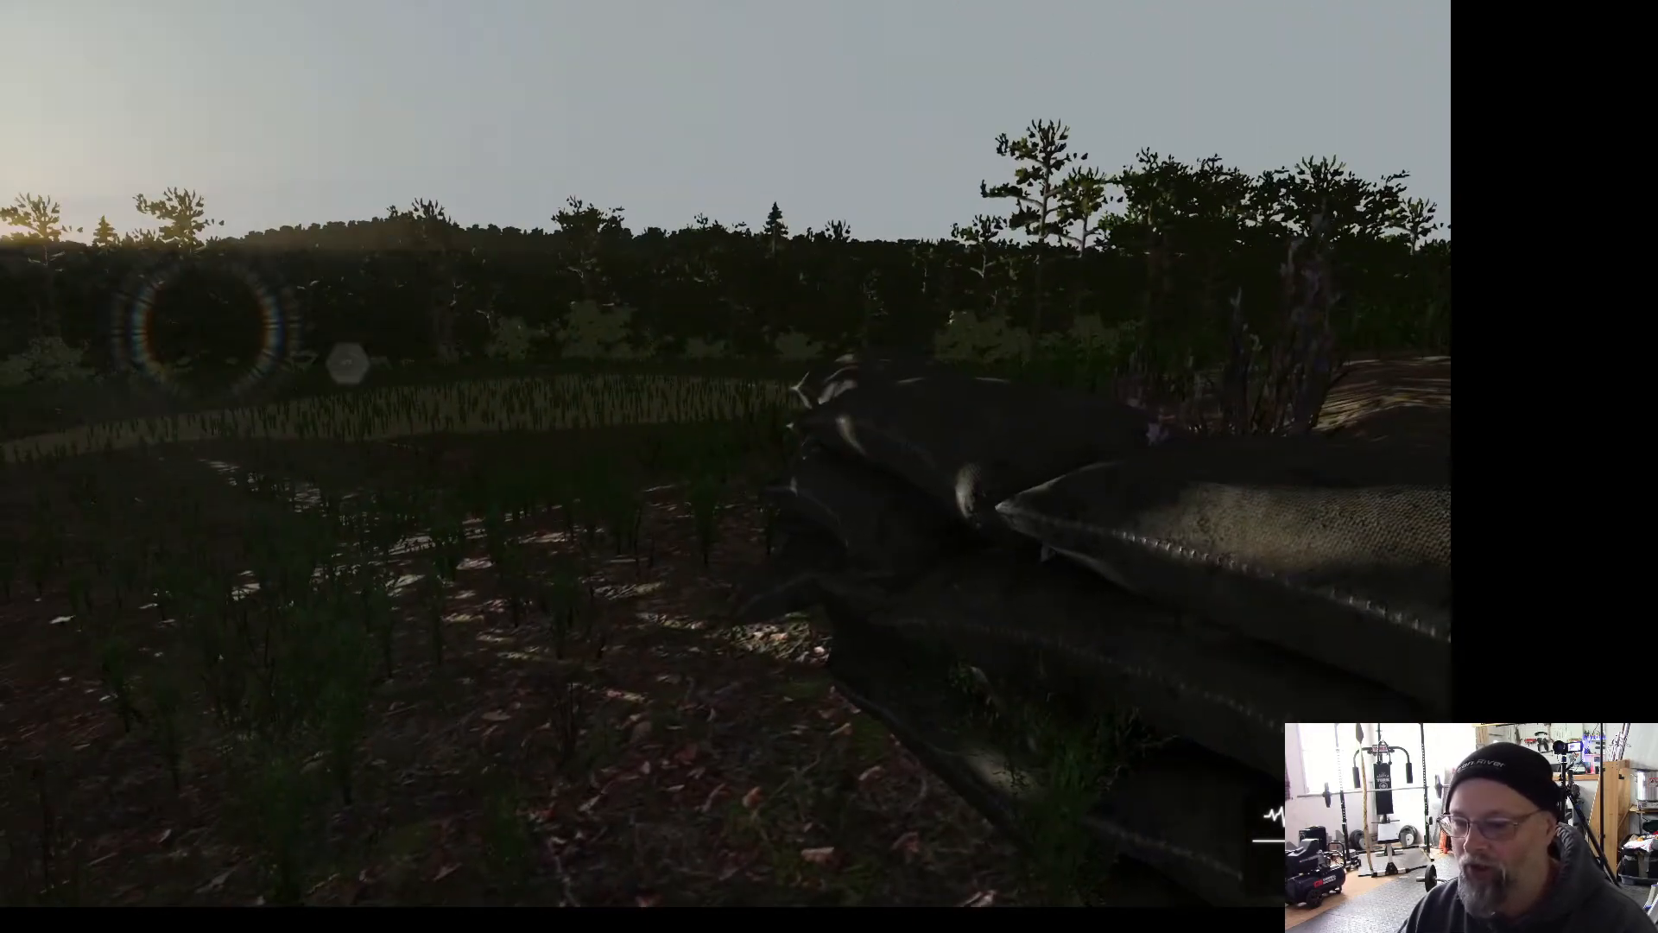
{"action": "key", "text": "w"}
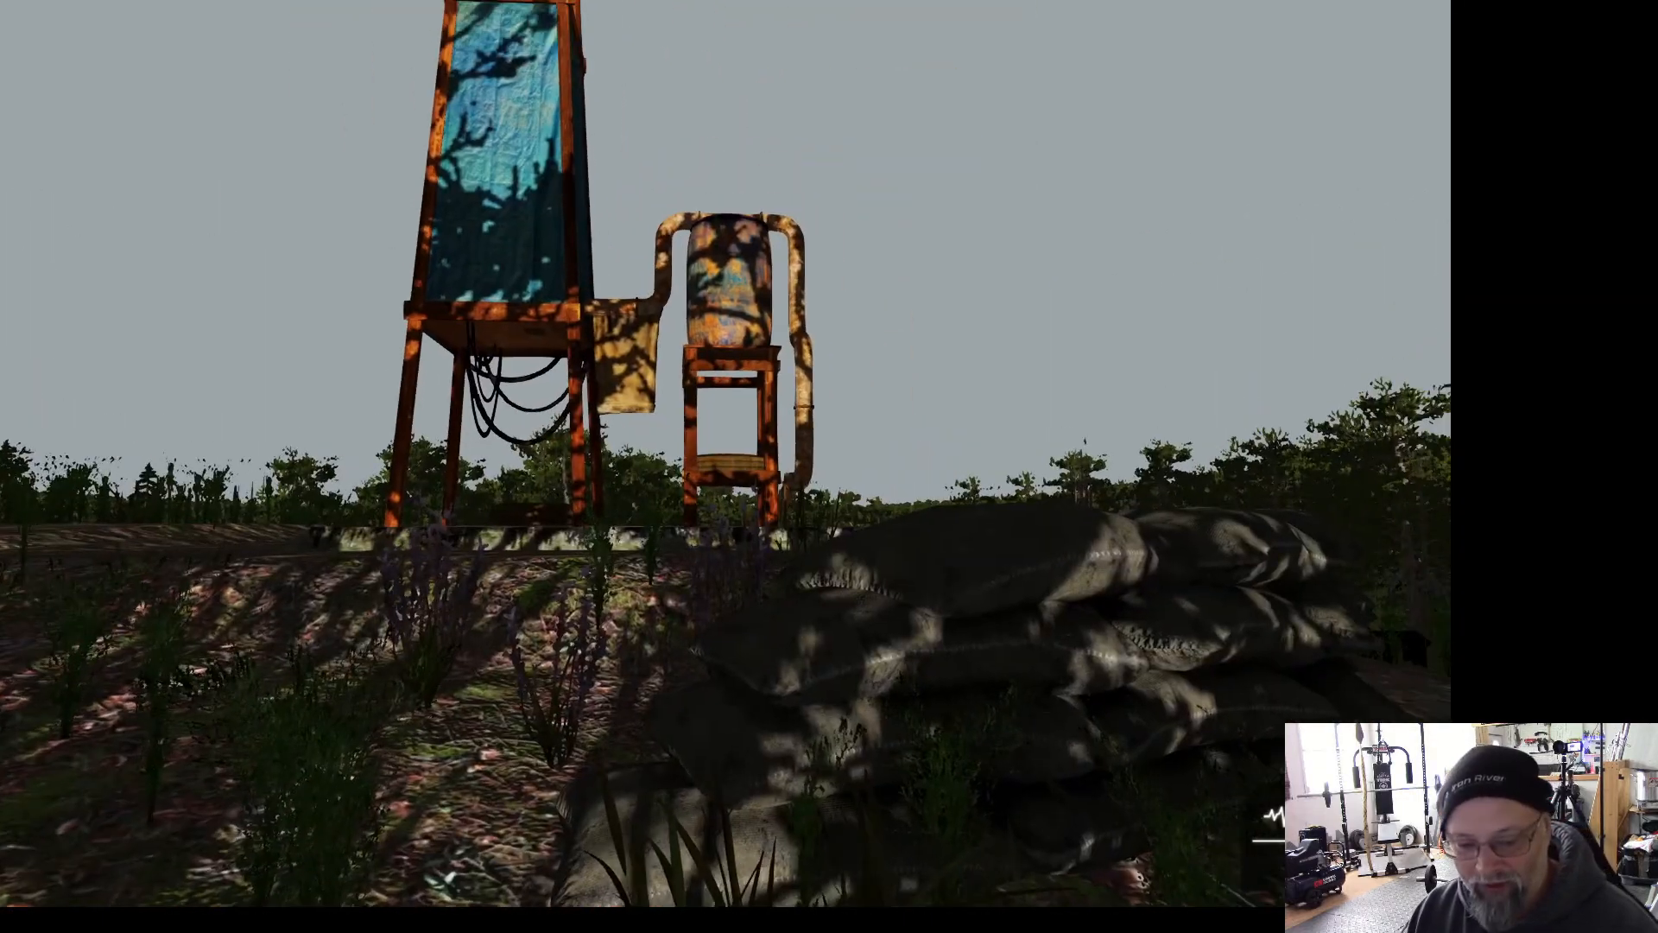
{"action": "key", "text": "Escape"}
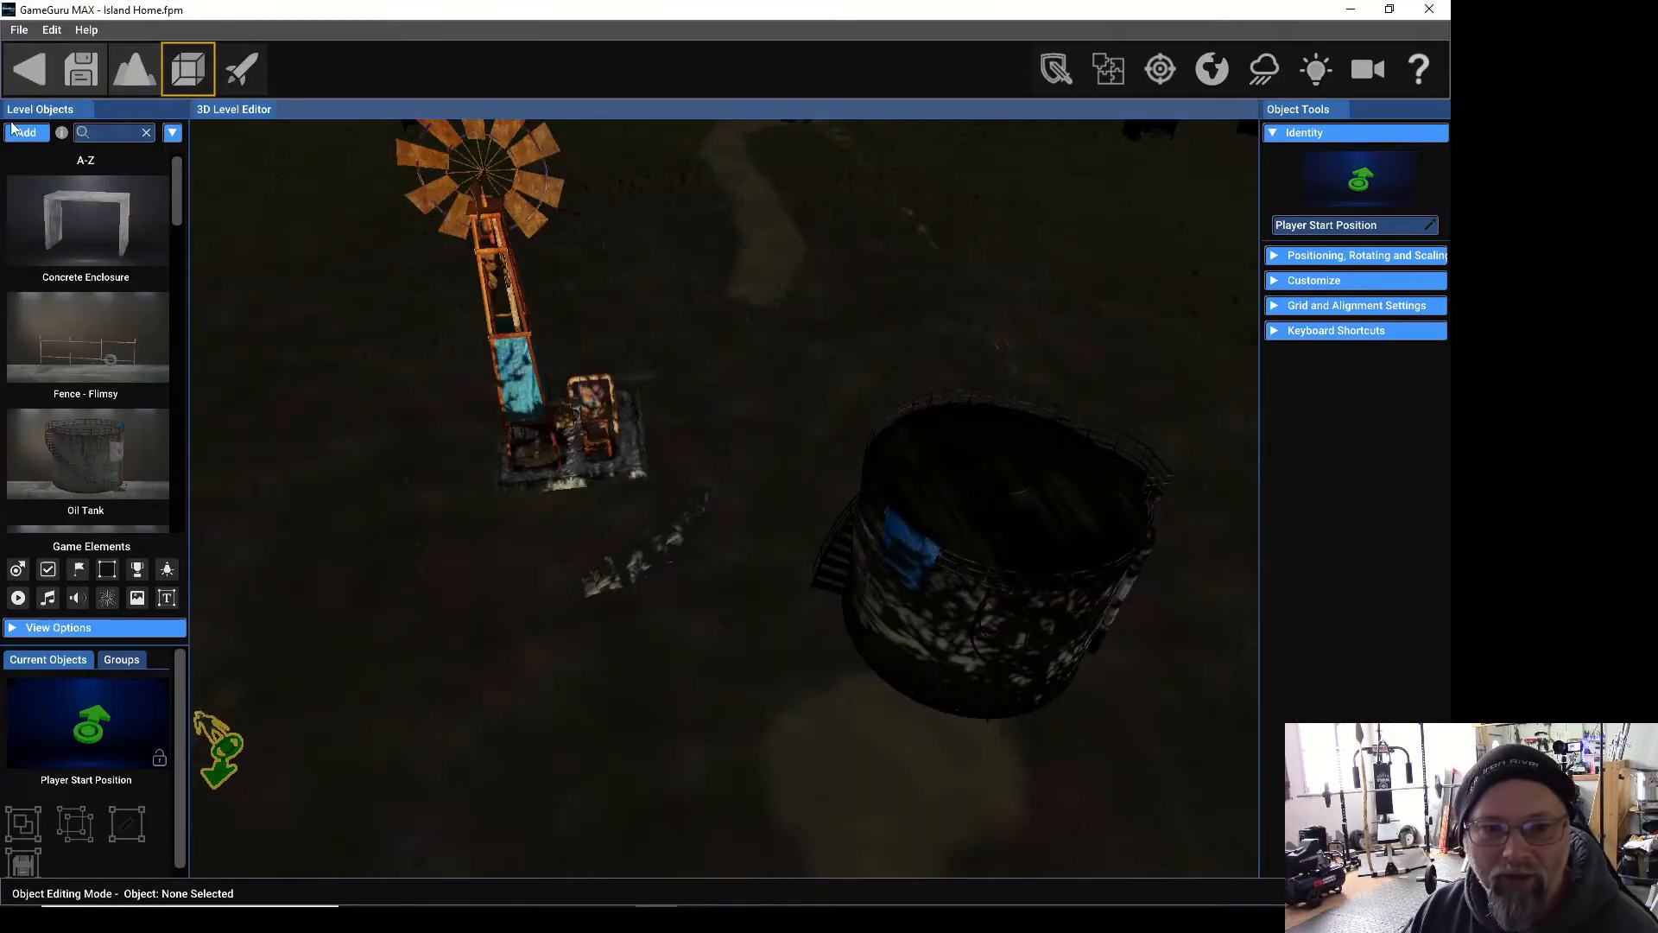
Add Sandbag - A from the Military Collection and place it at the downhill end of the existing sandbag group.
{"action": "left_click", "coordinate": [18, 133]}
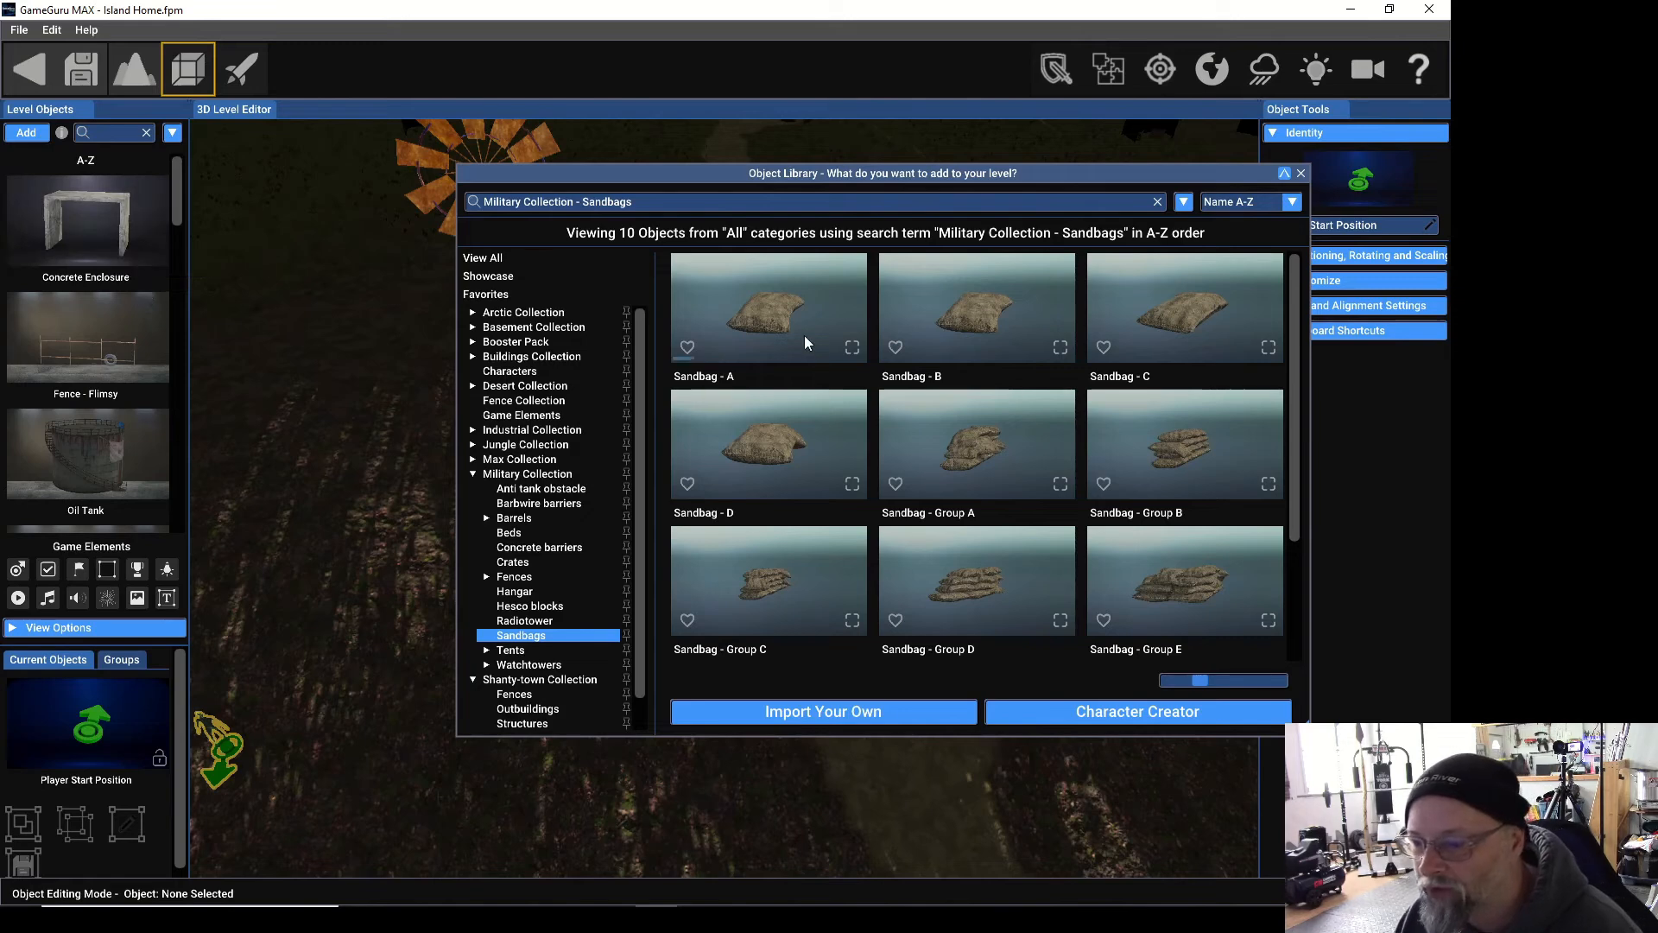
{"action": "left_click", "coordinate": [765, 317]}
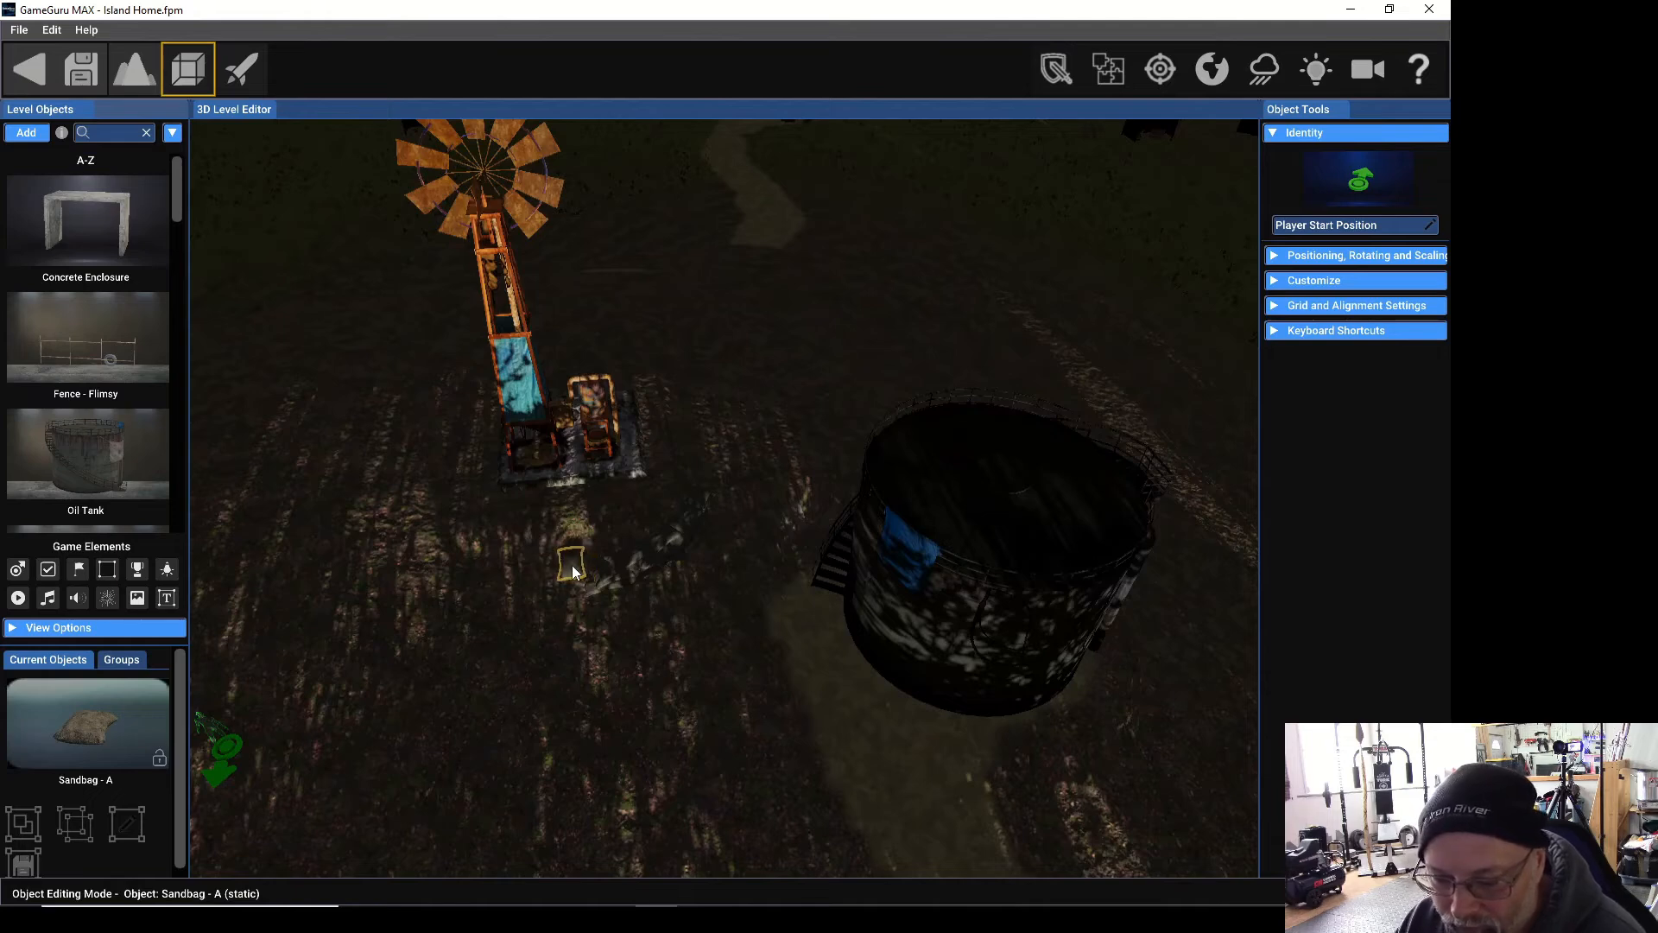
{"action": "scroll", "coordinate": [572, 565], "scroll_direction": "up", "scroll_amount": 5}
{"action": "scroll", "coordinate": [572, 563], "scroll_direction": "up", "scroll_amount": 2}
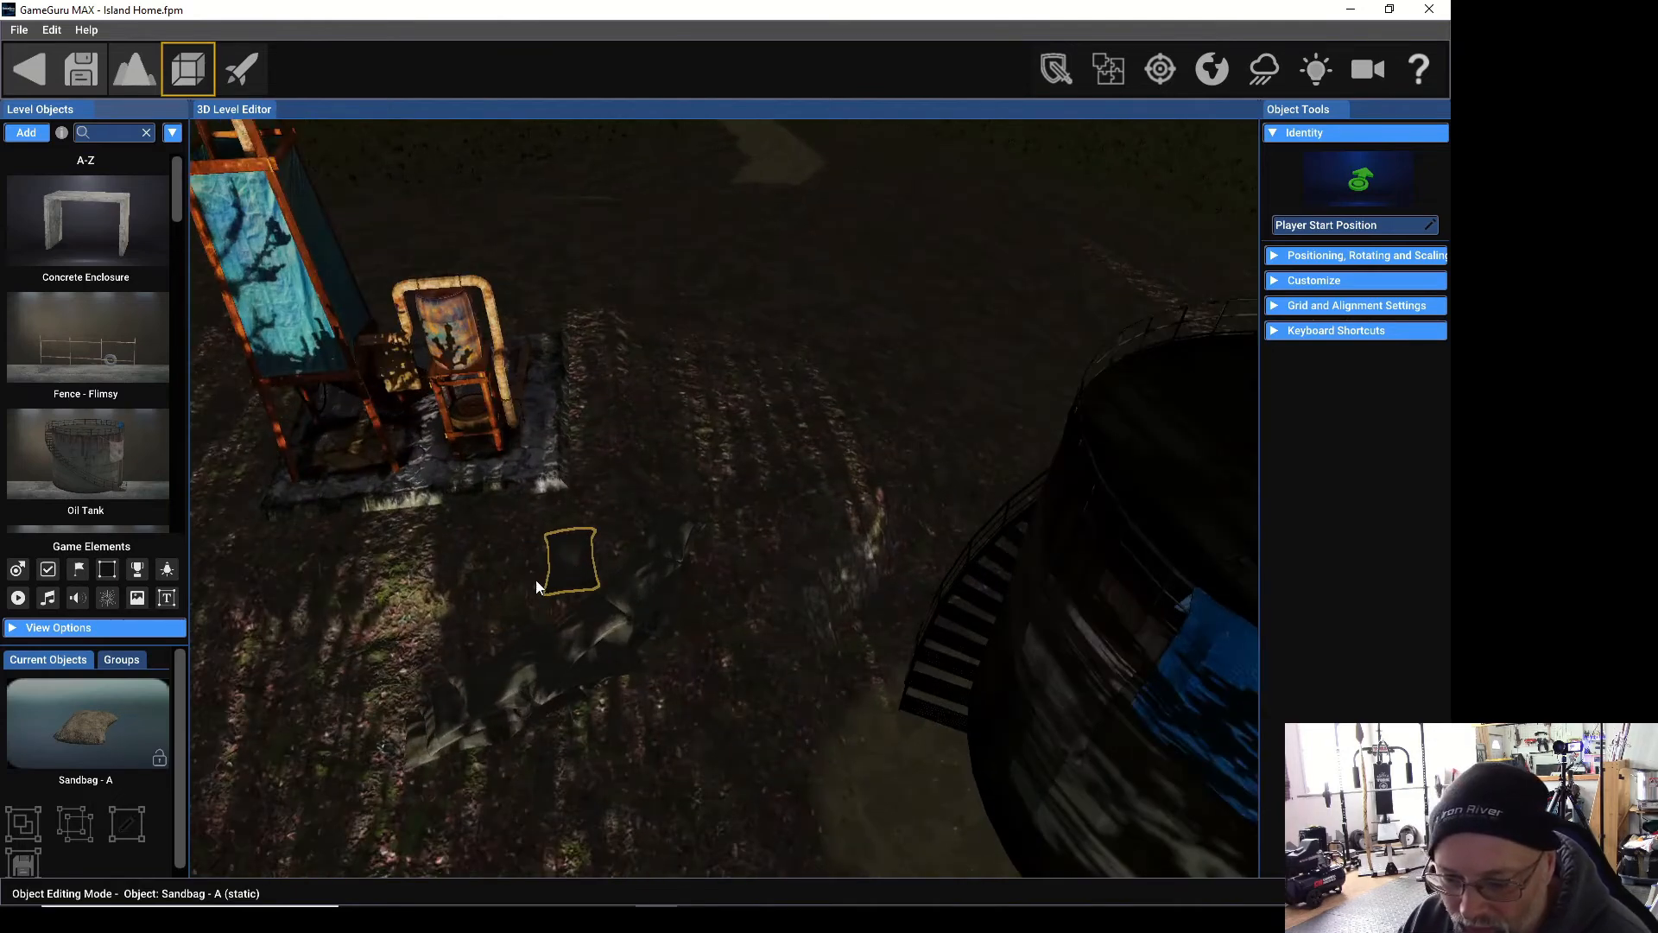
{"action": "left_click", "coordinate": [401, 679]}
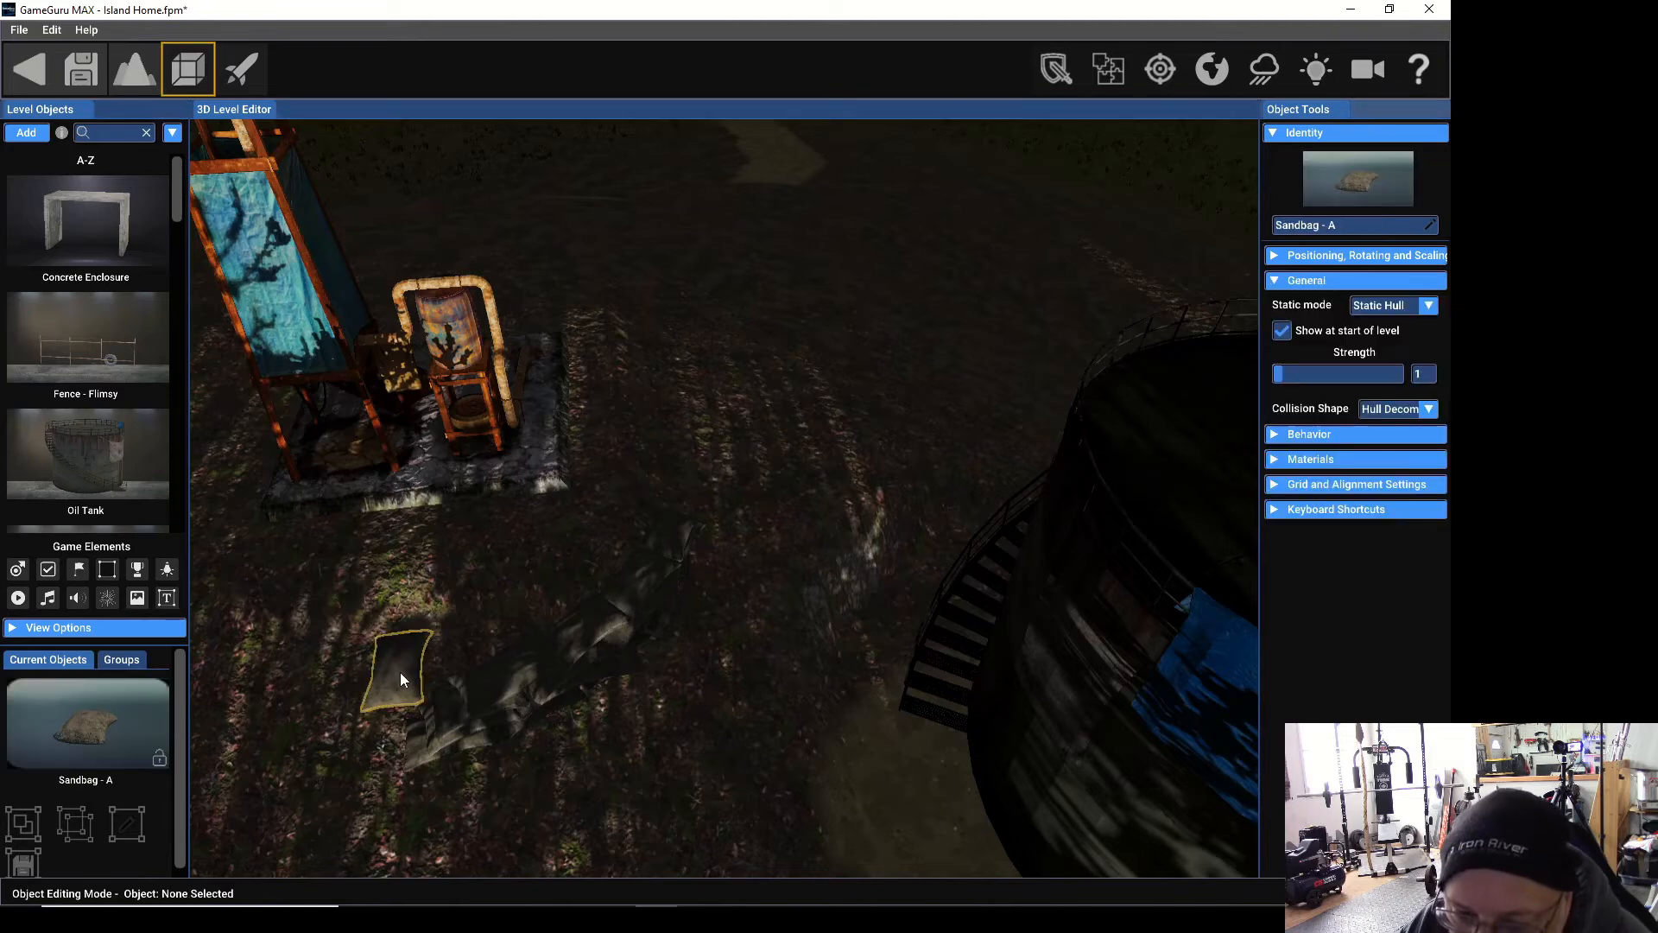
Place a second Sandbag - A, turned diagonally, between the first single sandbag and the sandbag group.
{"action": "left_click", "coordinate": [65, 719]}
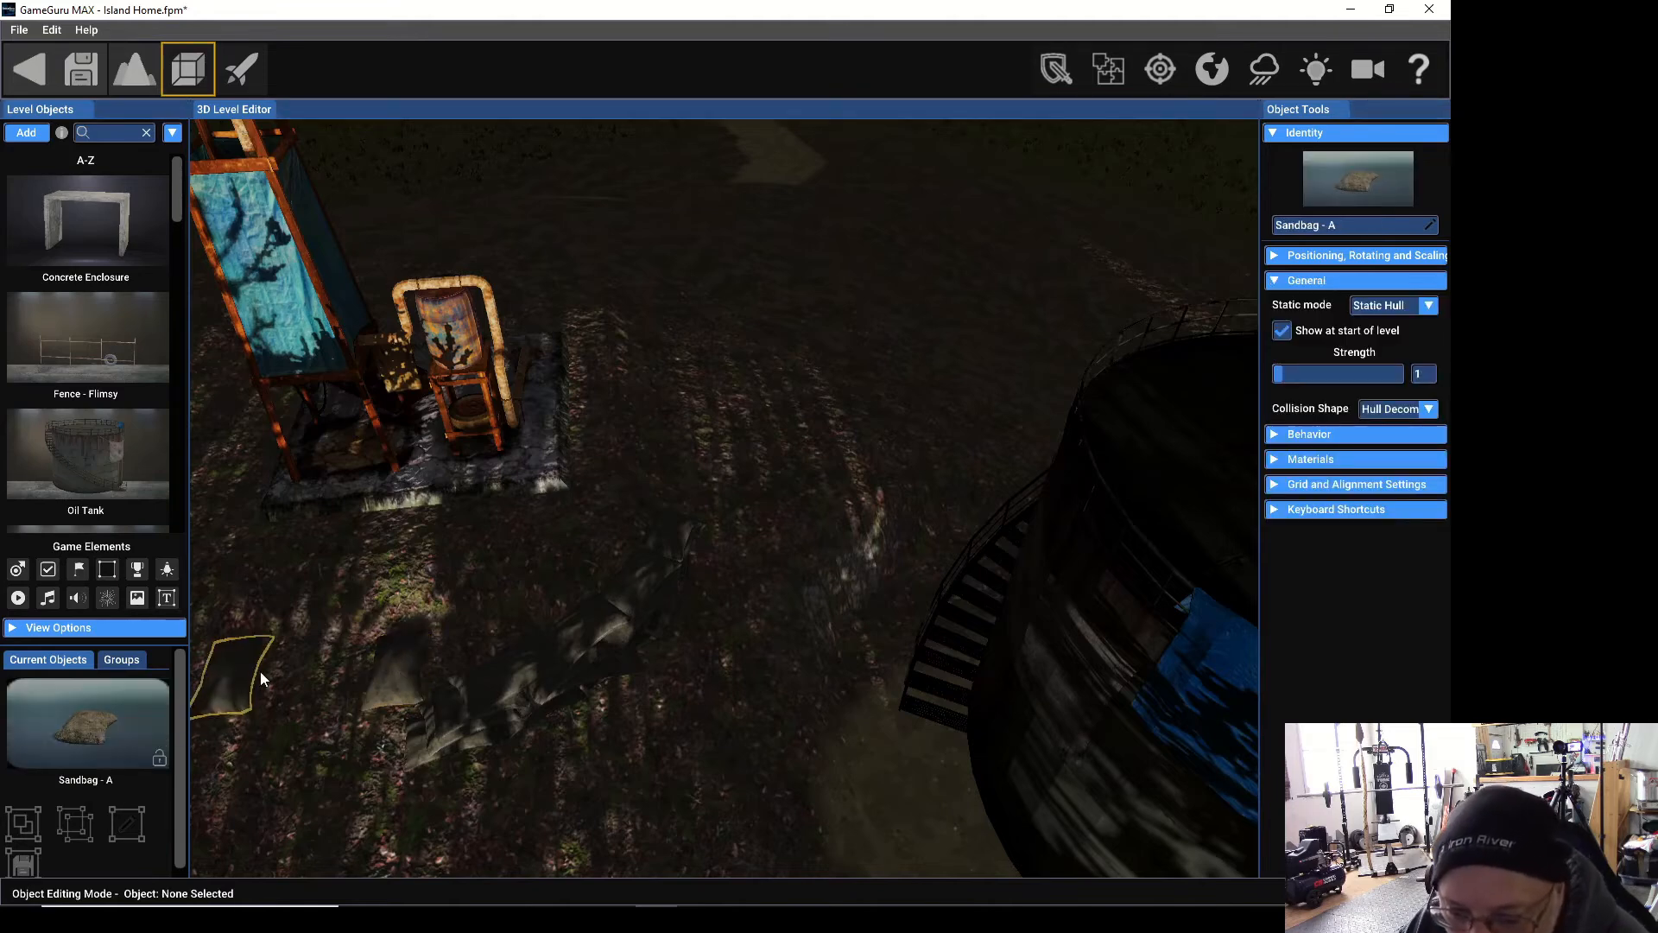
{"action": "left_click", "coordinate": [460, 642]}
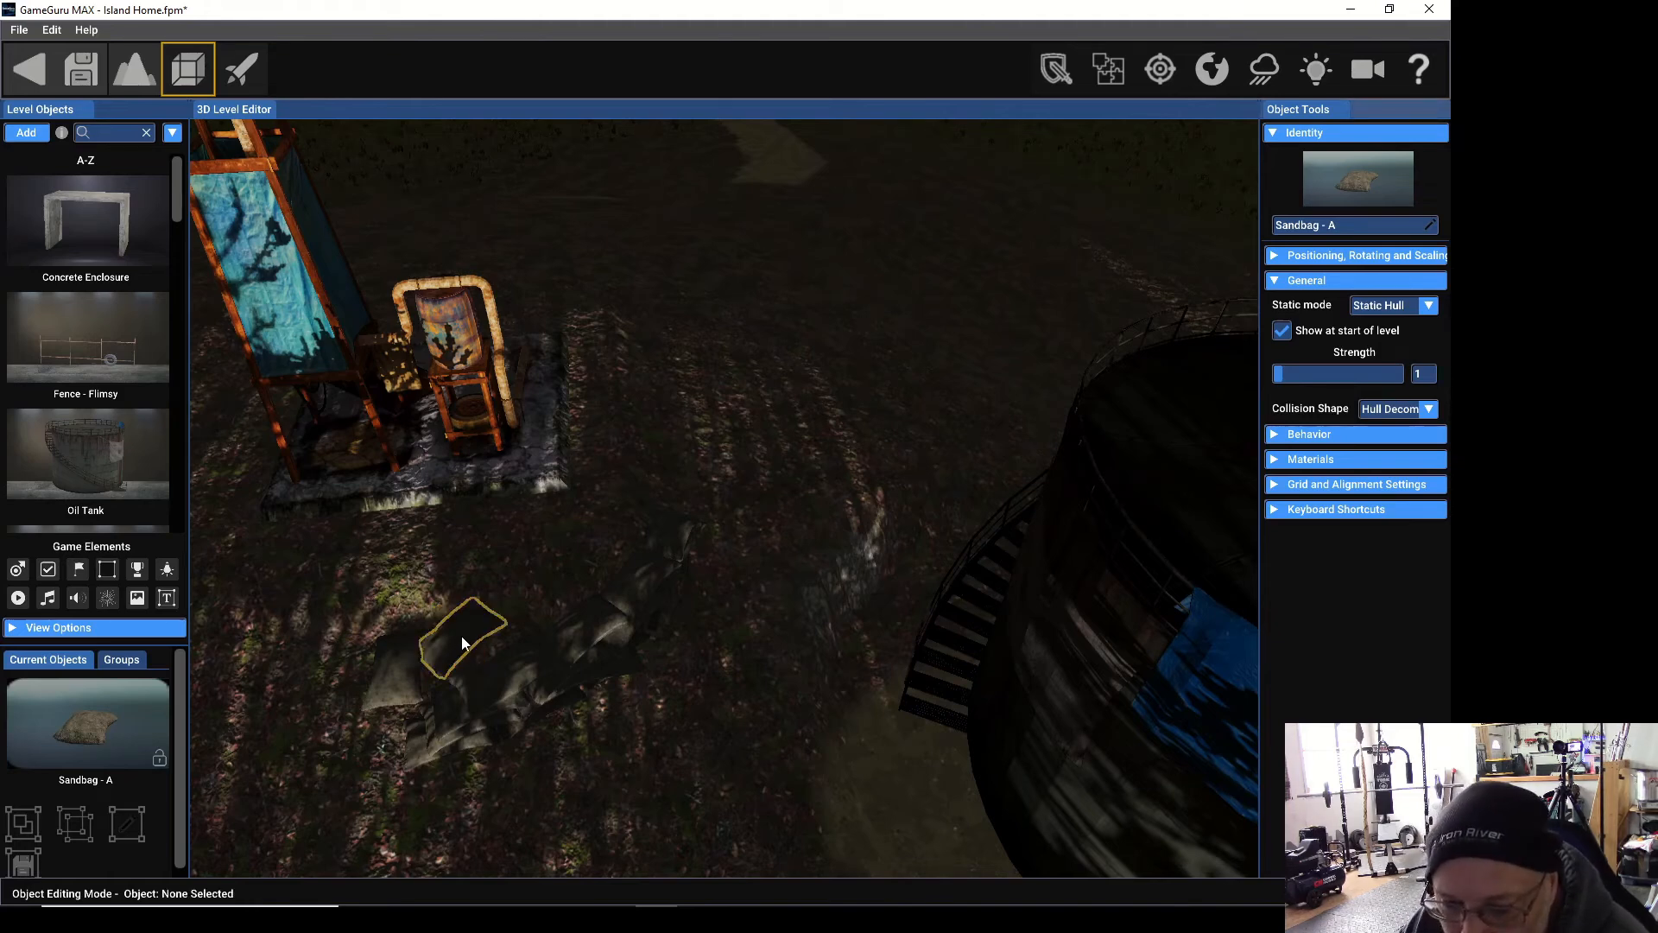
{"action": "left_click_drag", "start_coordinate": [459, 641], "coordinate": [476, 646]}
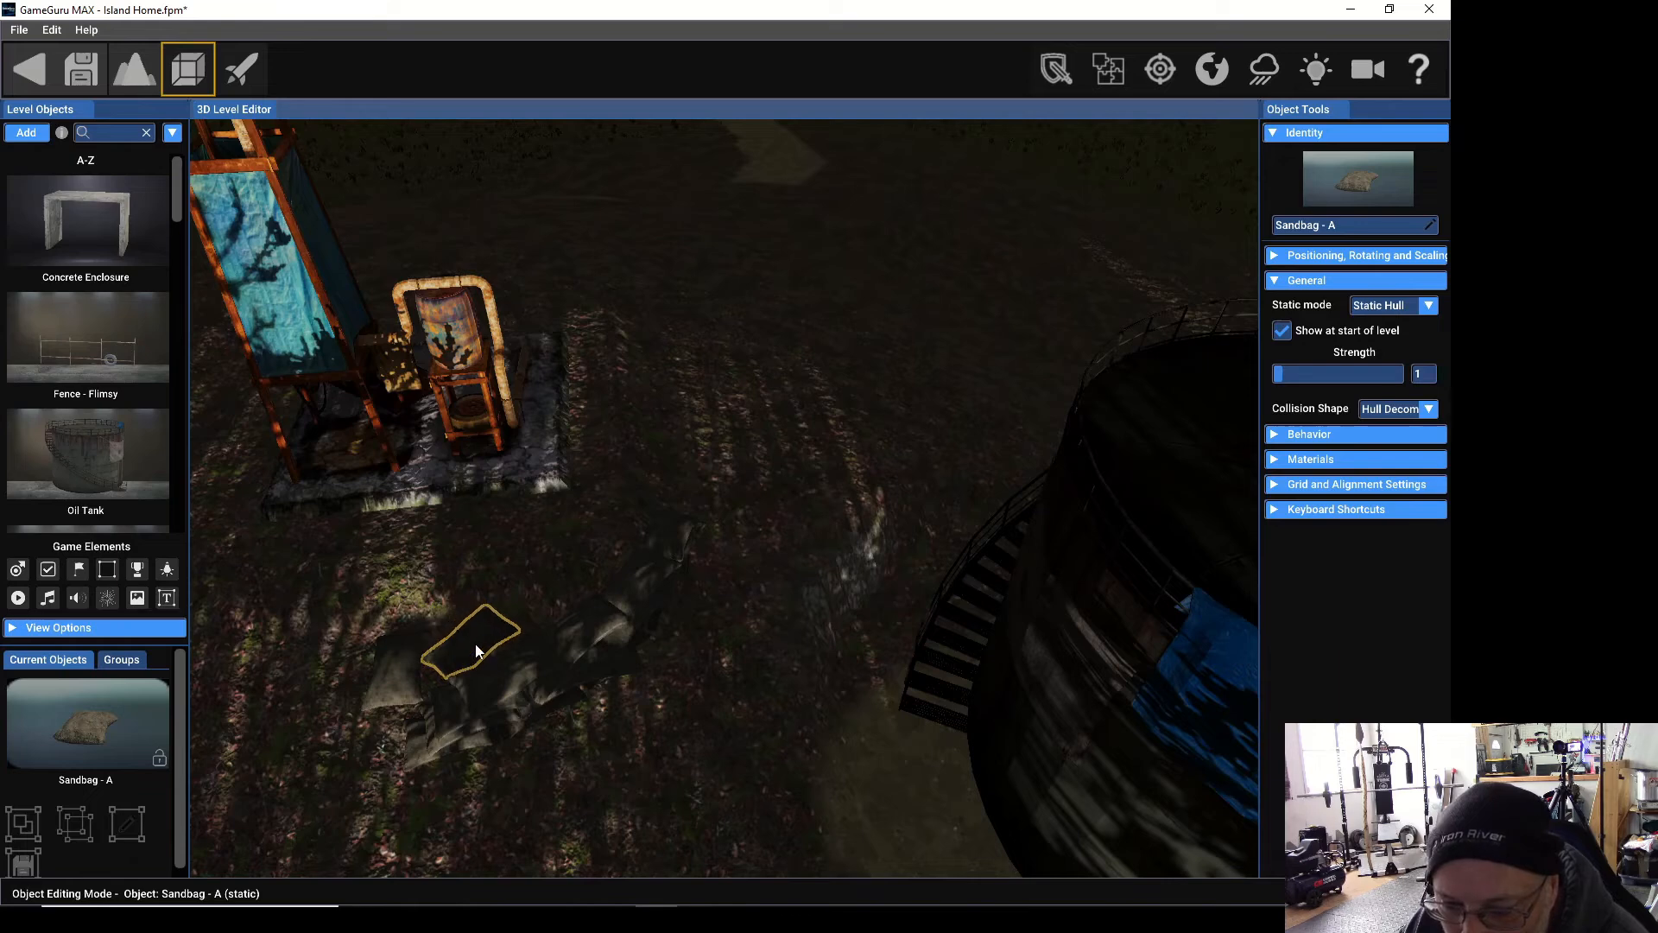
{"action": "left_click", "coordinate": [476, 650]}
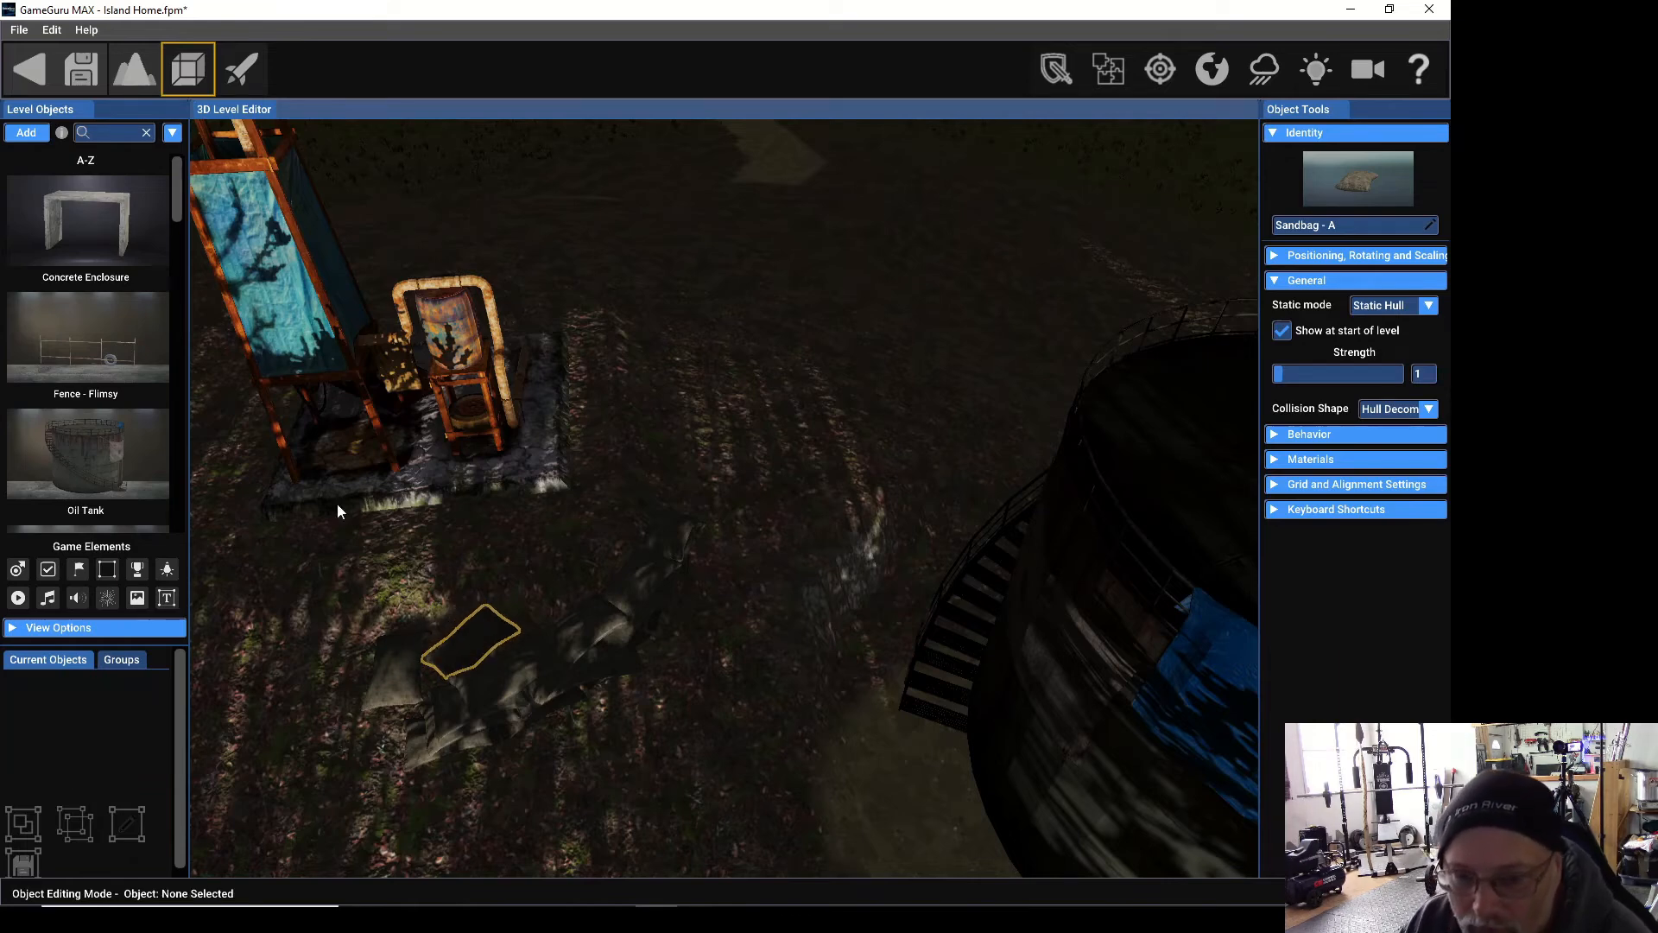
Test the level by walking up to the sandbags to examine their placement and the plants around them, and return to the editor.
{"action": "left_click", "coordinate": [240, 83]}
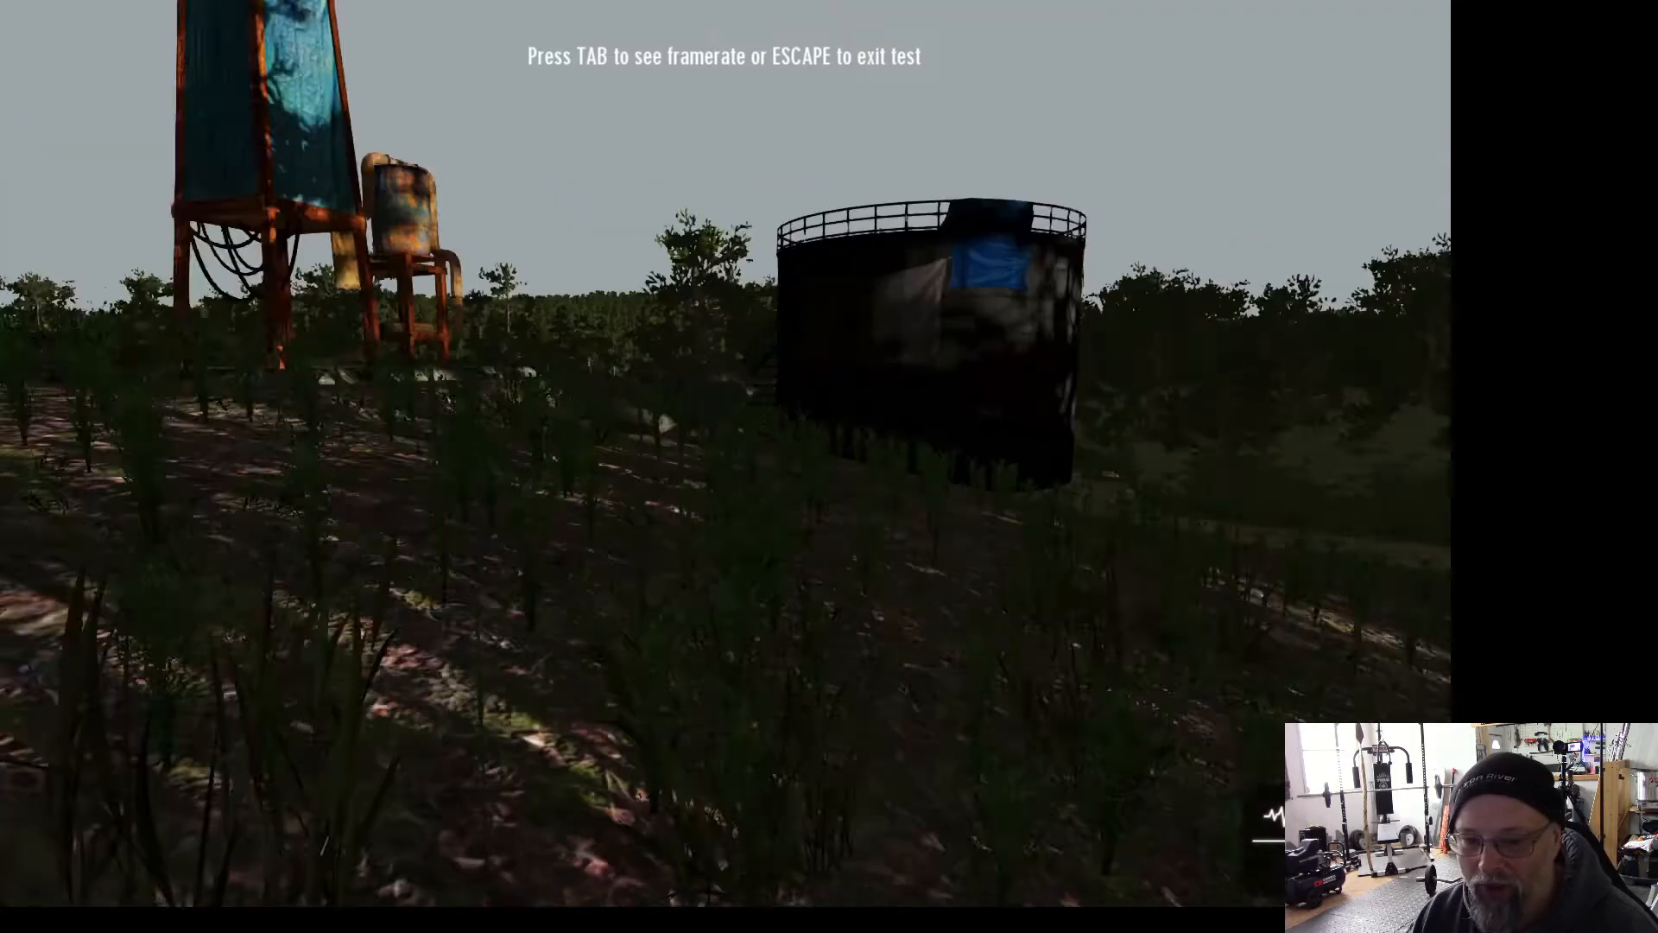
{"action": "key", "text": "w"}
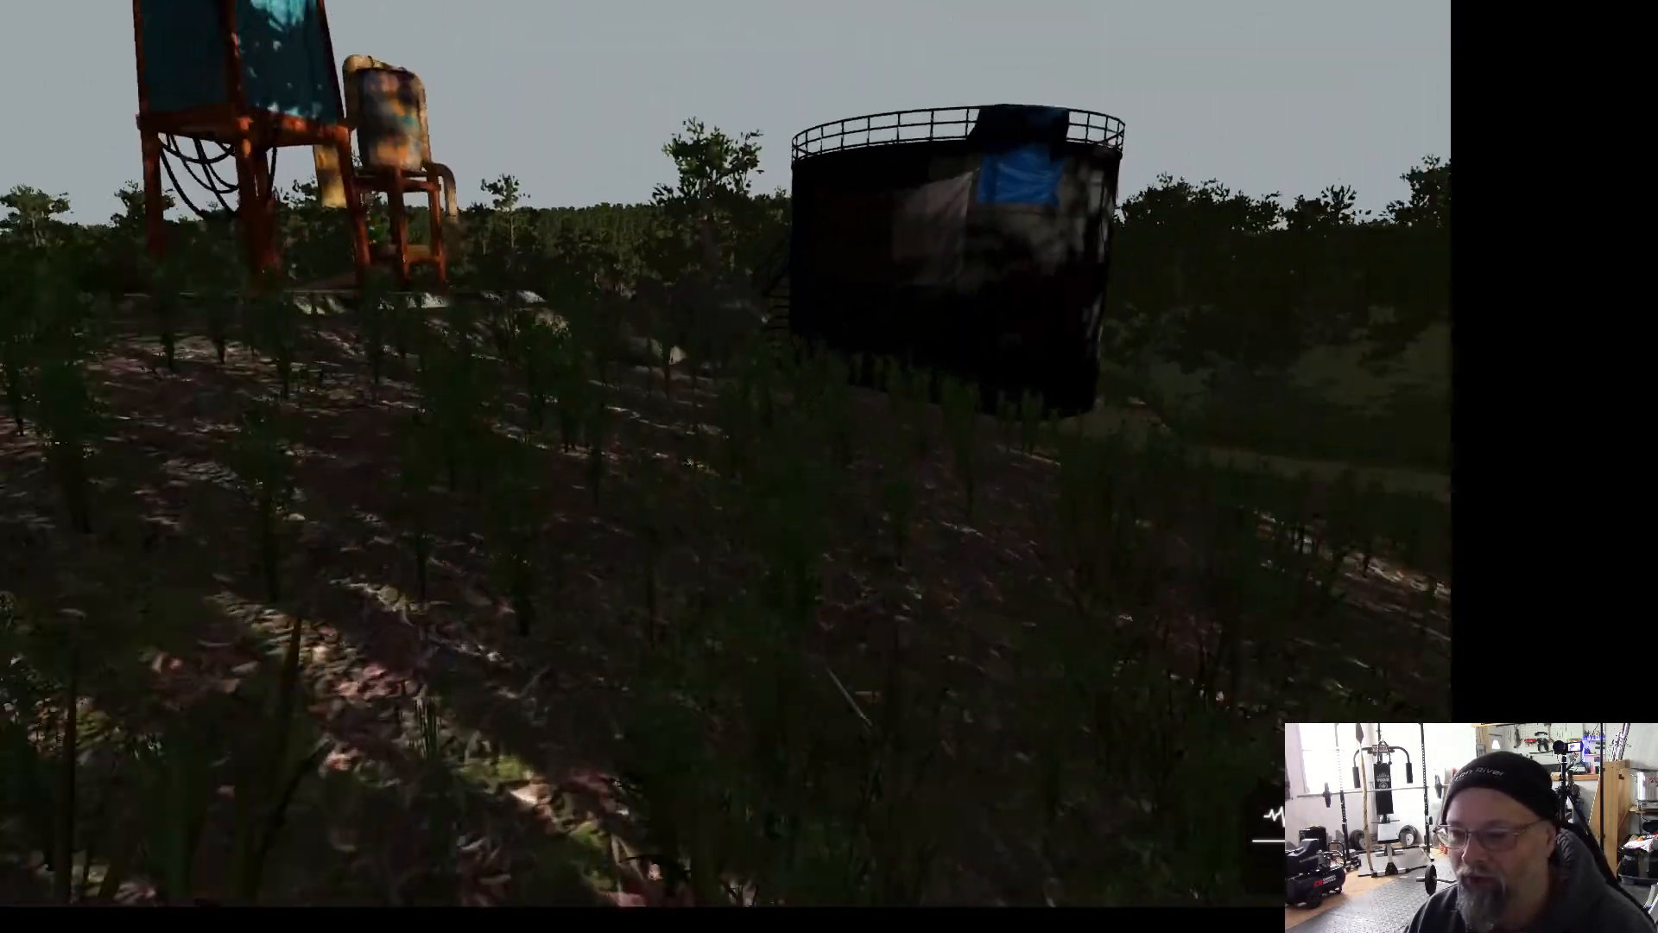
{"action": "key", "text": "w"}
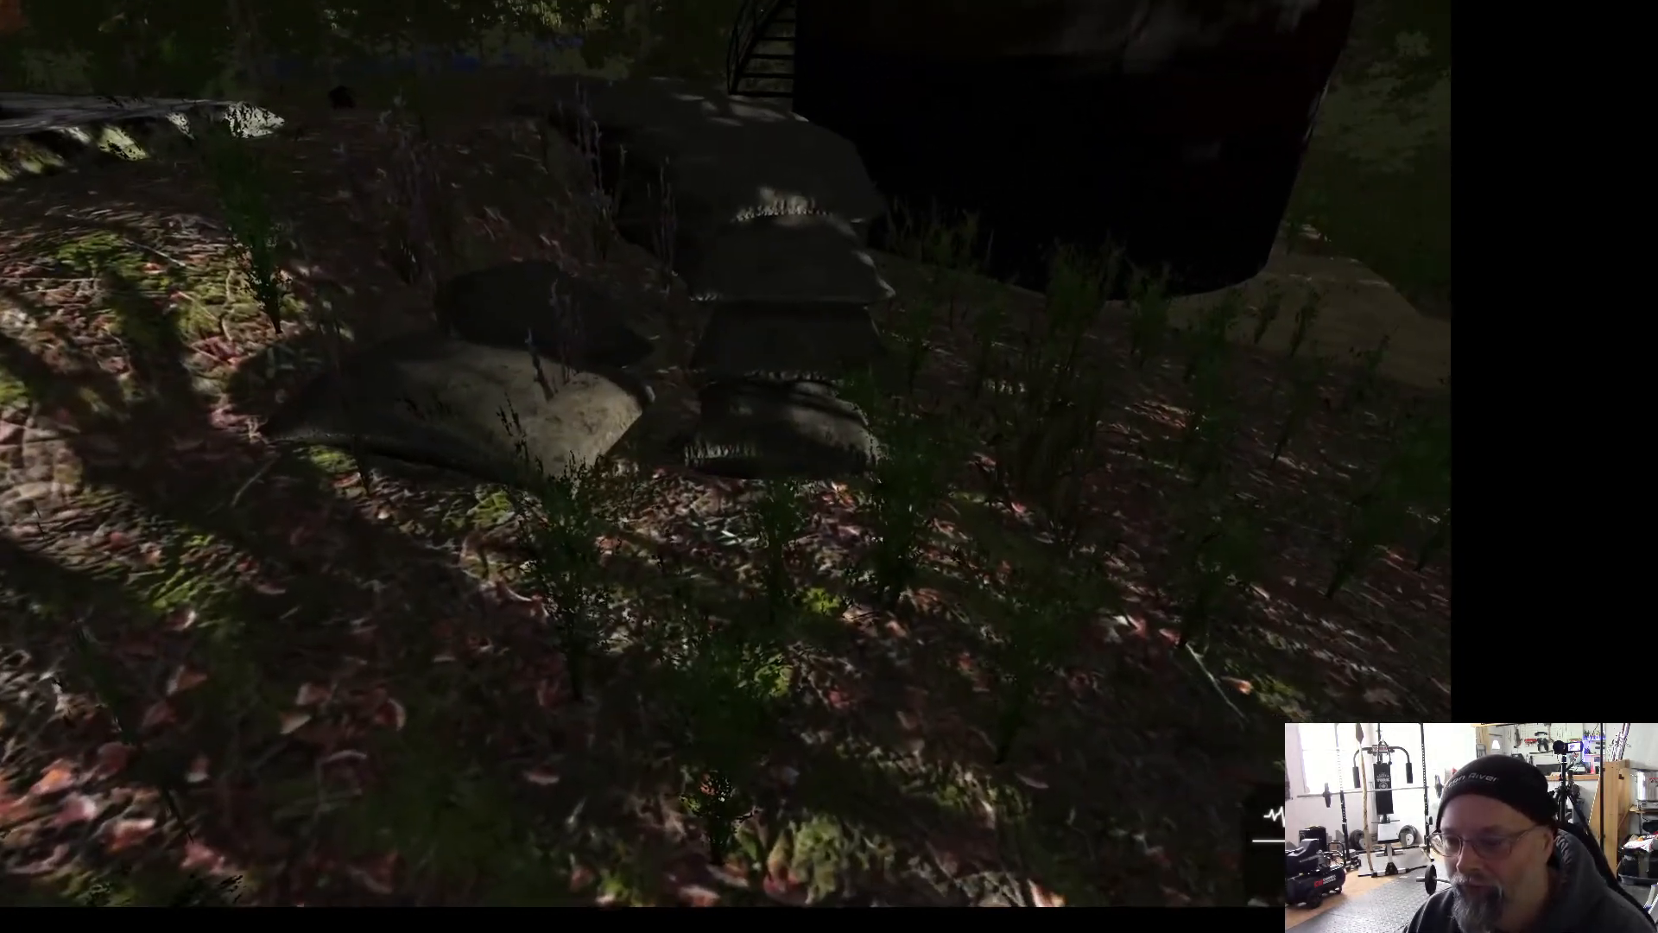
{"action": "key", "text": "w"}
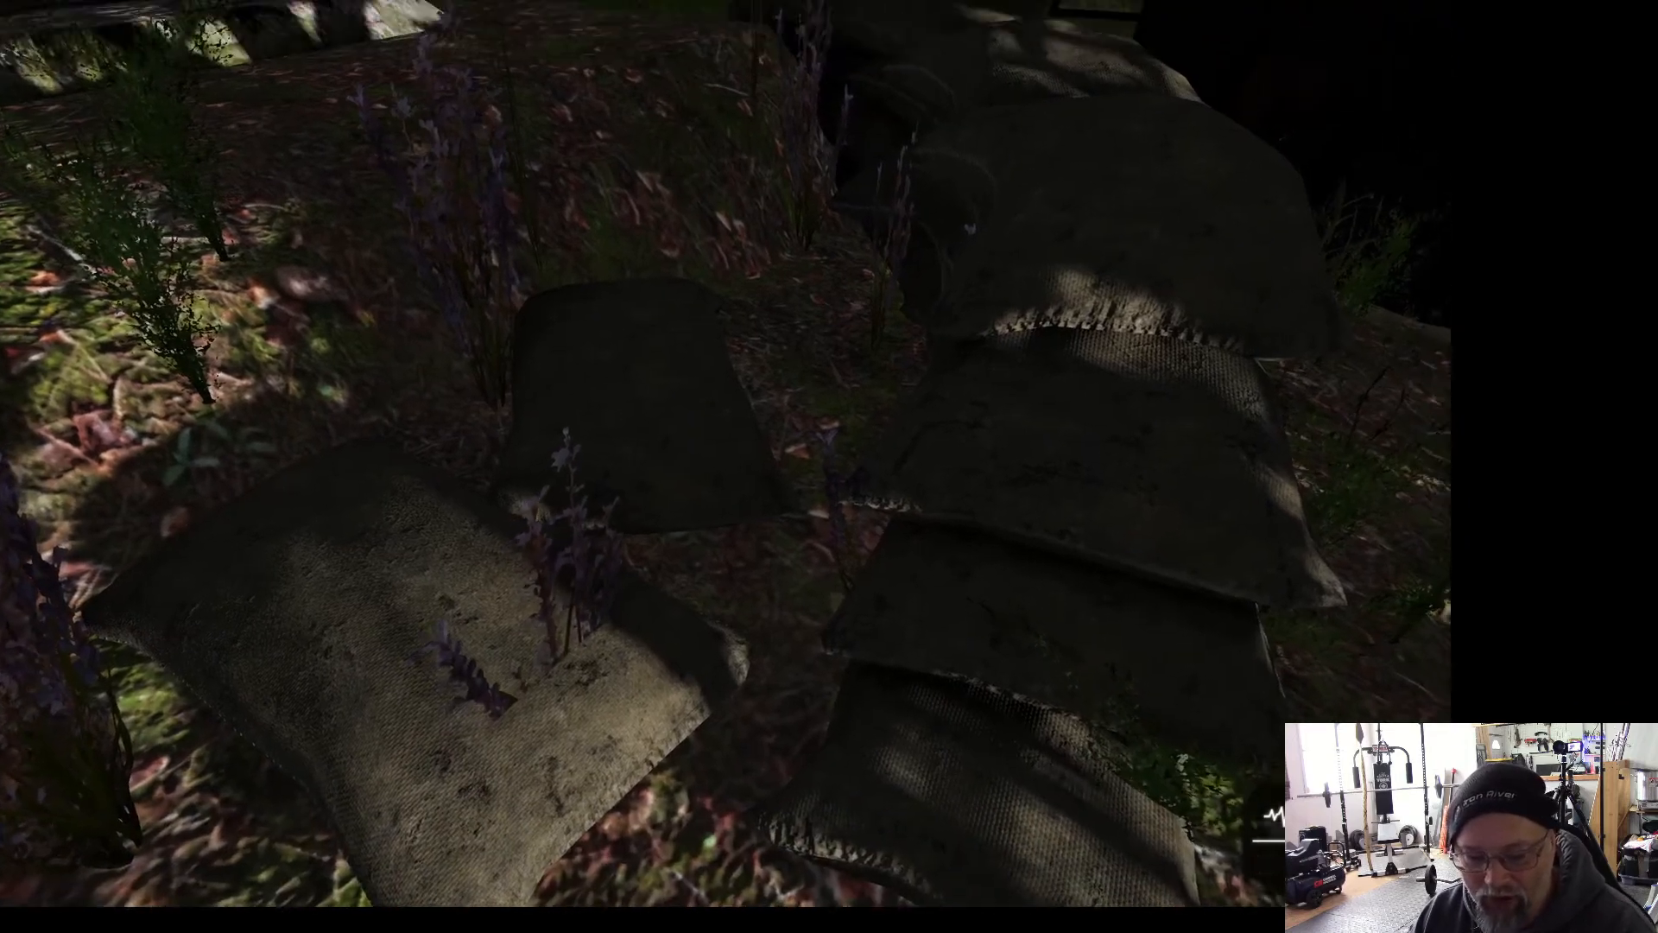
{"action": "key", "text": "Escape"}
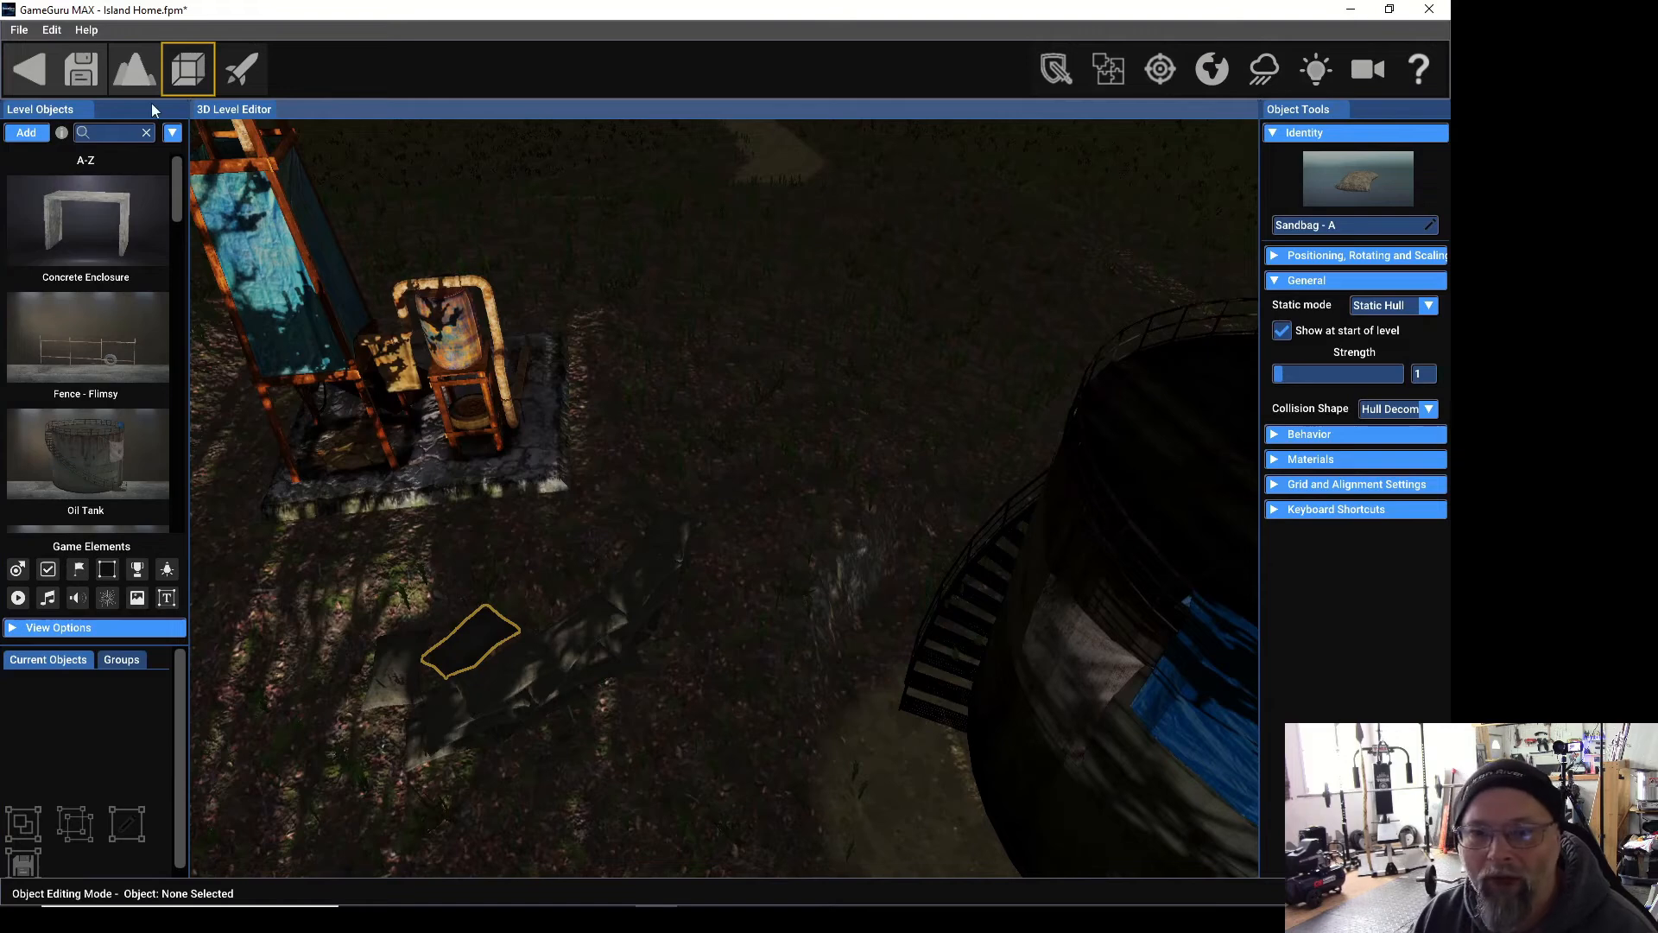
Erase the vegetation over the single sandbags with the vegetation eraser at brush size 5, and save the level.
{"action": "left_click", "coordinate": [134, 69]}
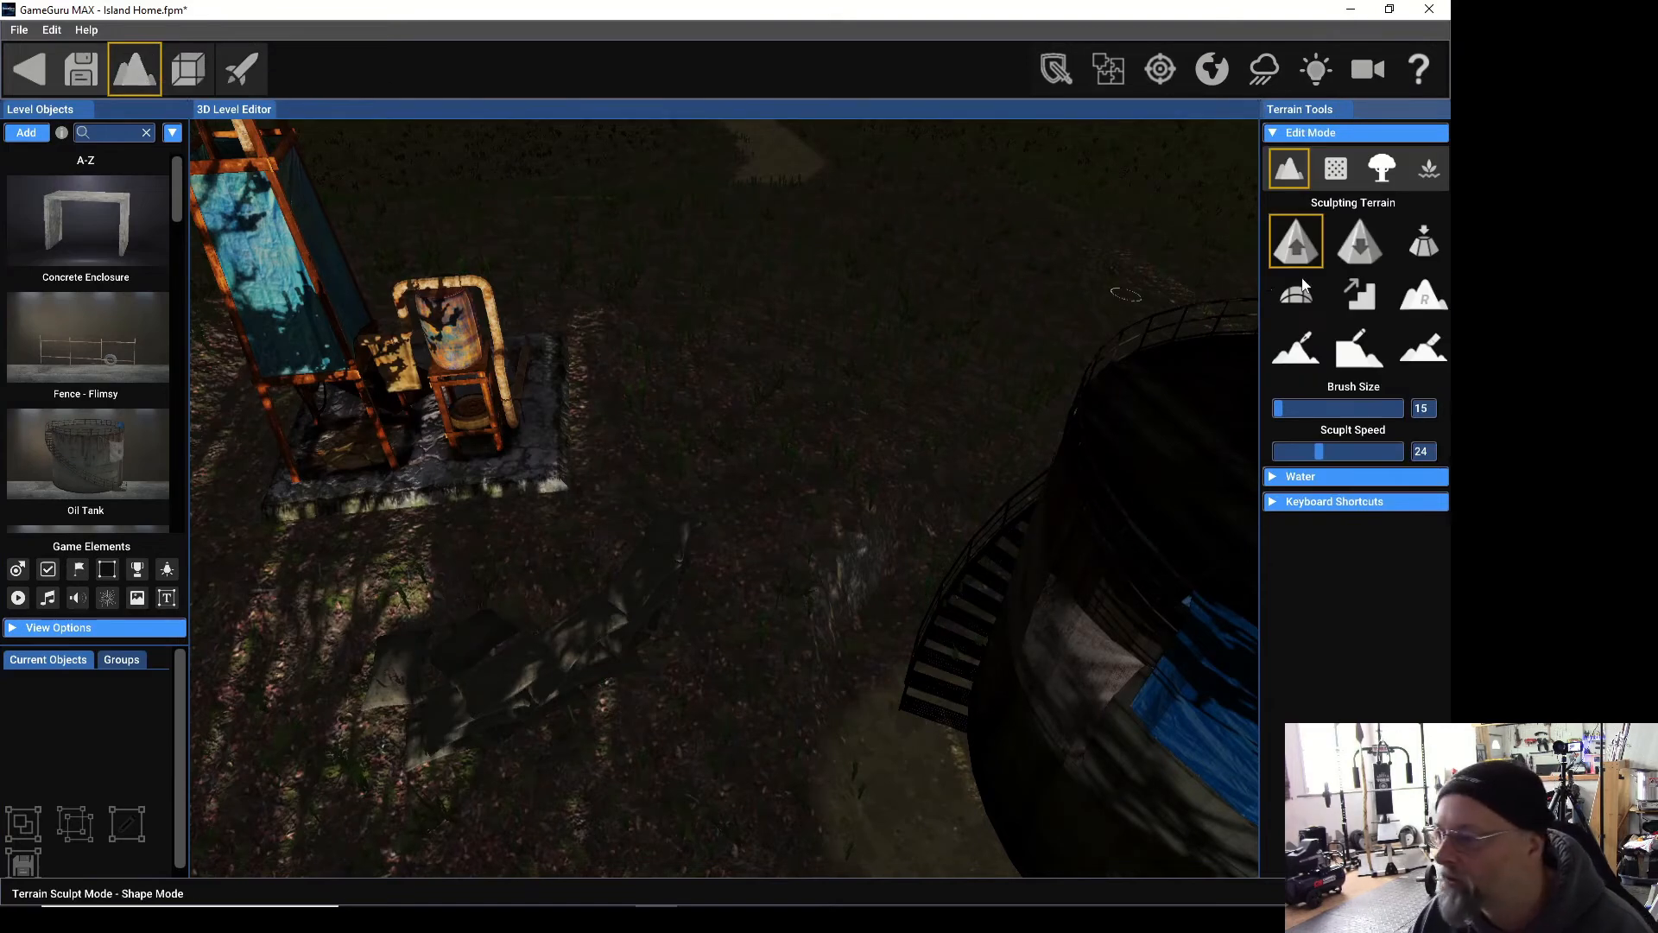
{"action": "left_click", "coordinate": [1435, 175]}
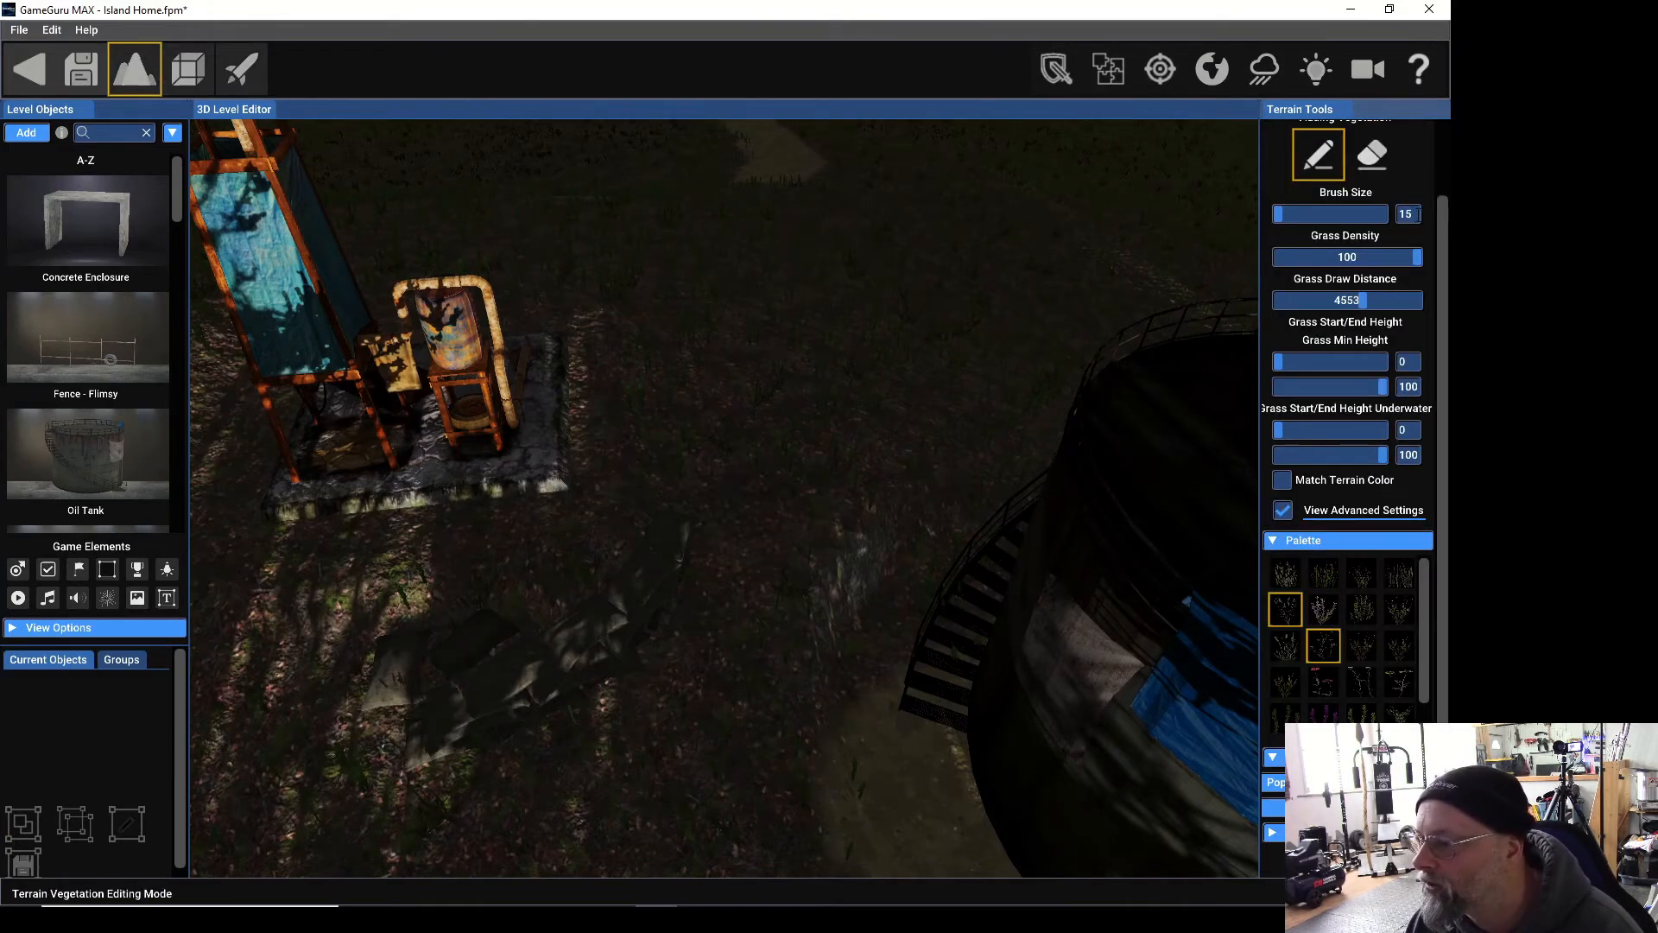
{"action": "left_click", "coordinate": [1373, 155]}
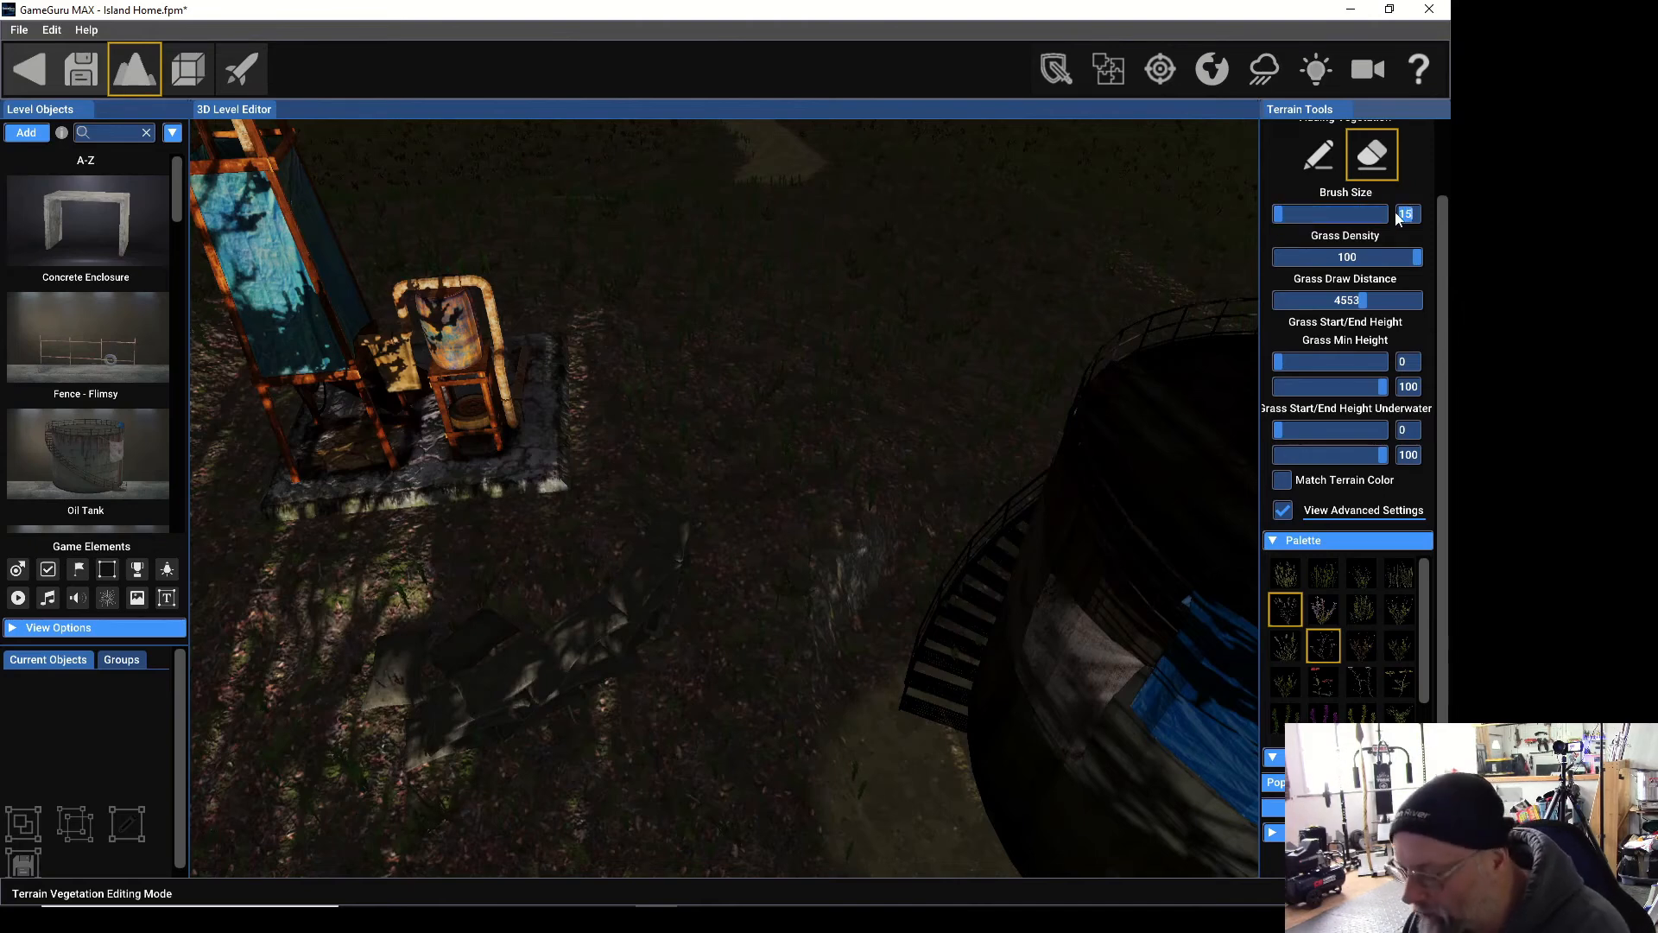
{"action": "key", "text": "Return"}
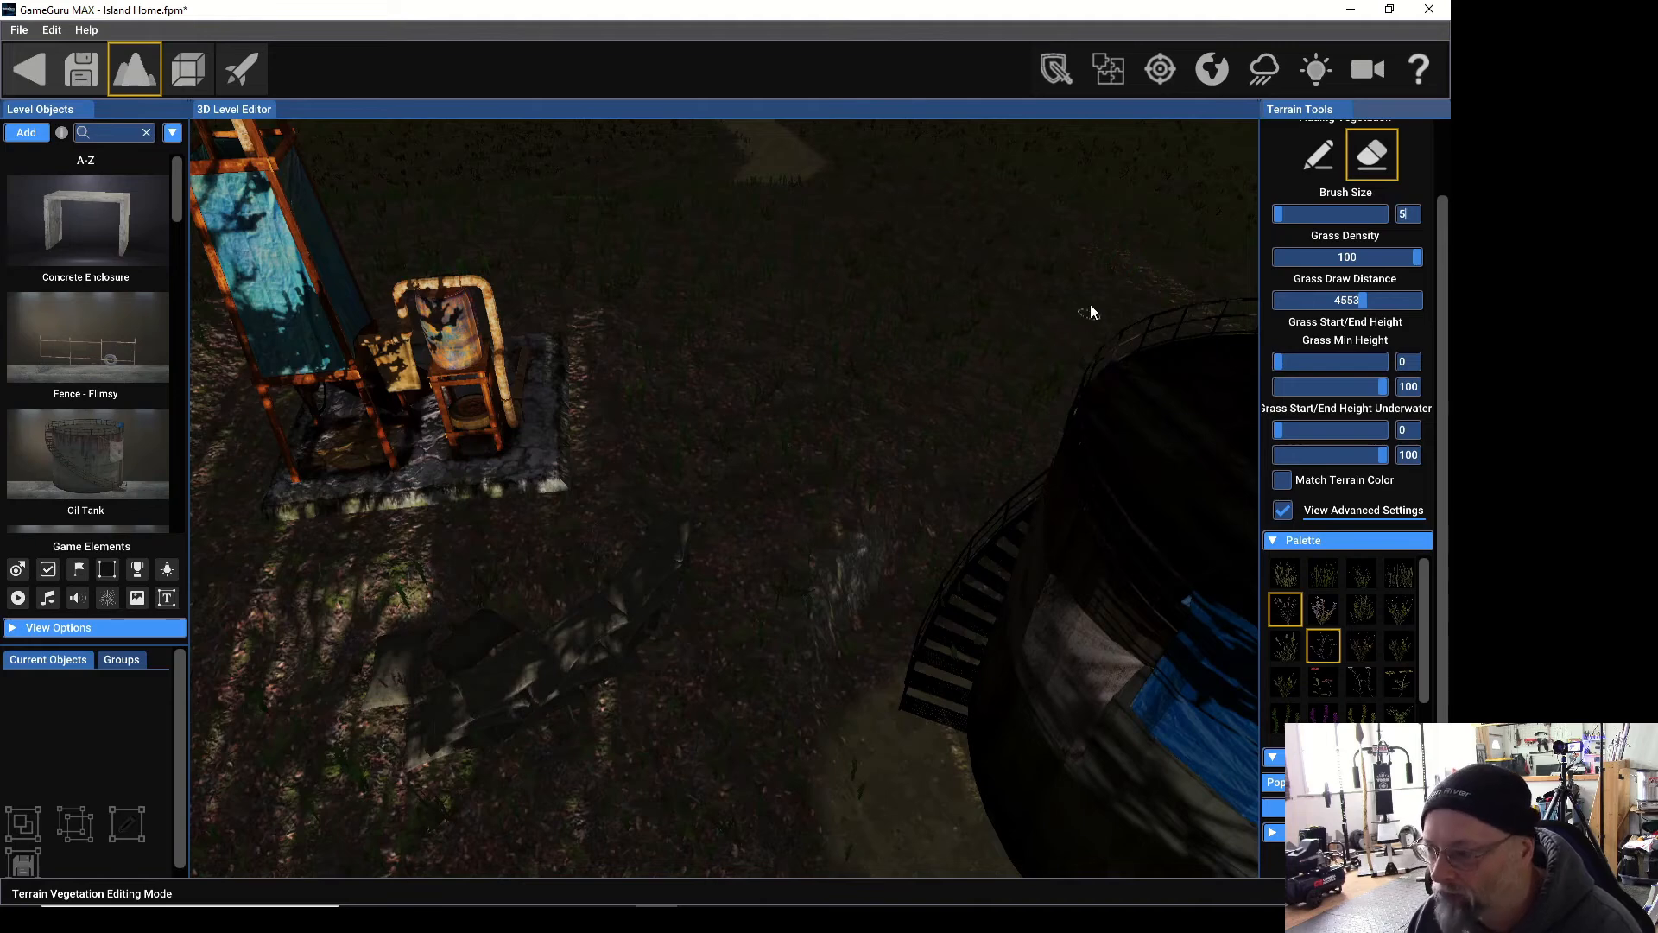
{"action": "left_click", "coordinate": [386, 683]}
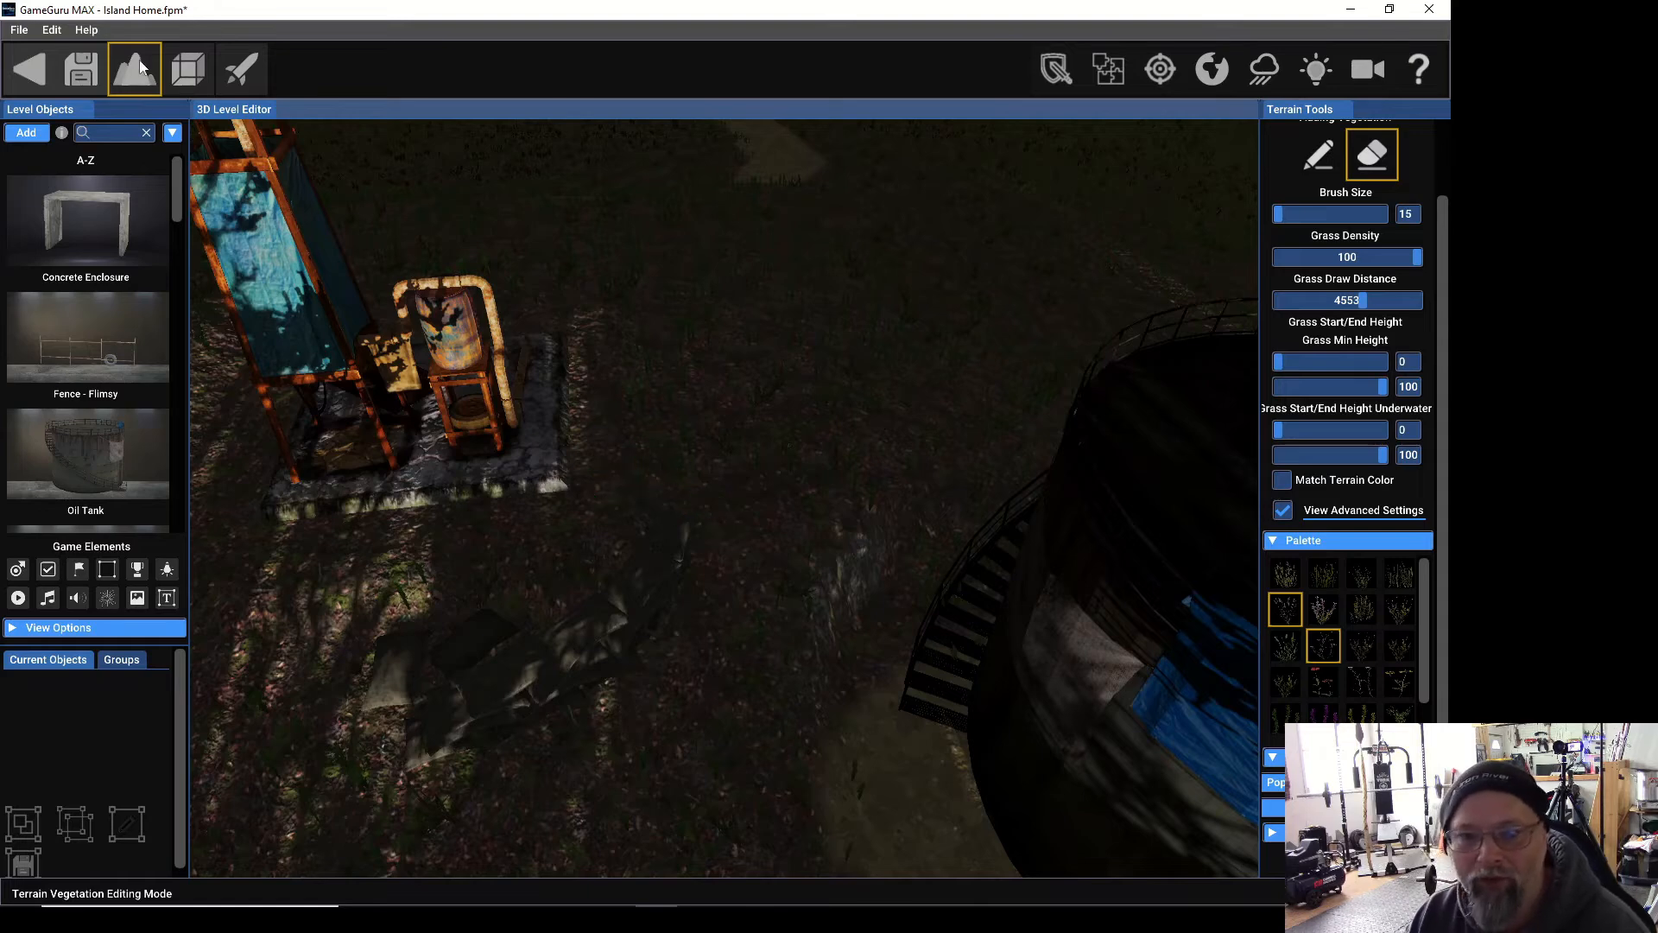
{"action": "left_click", "coordinate": [84, 81]}
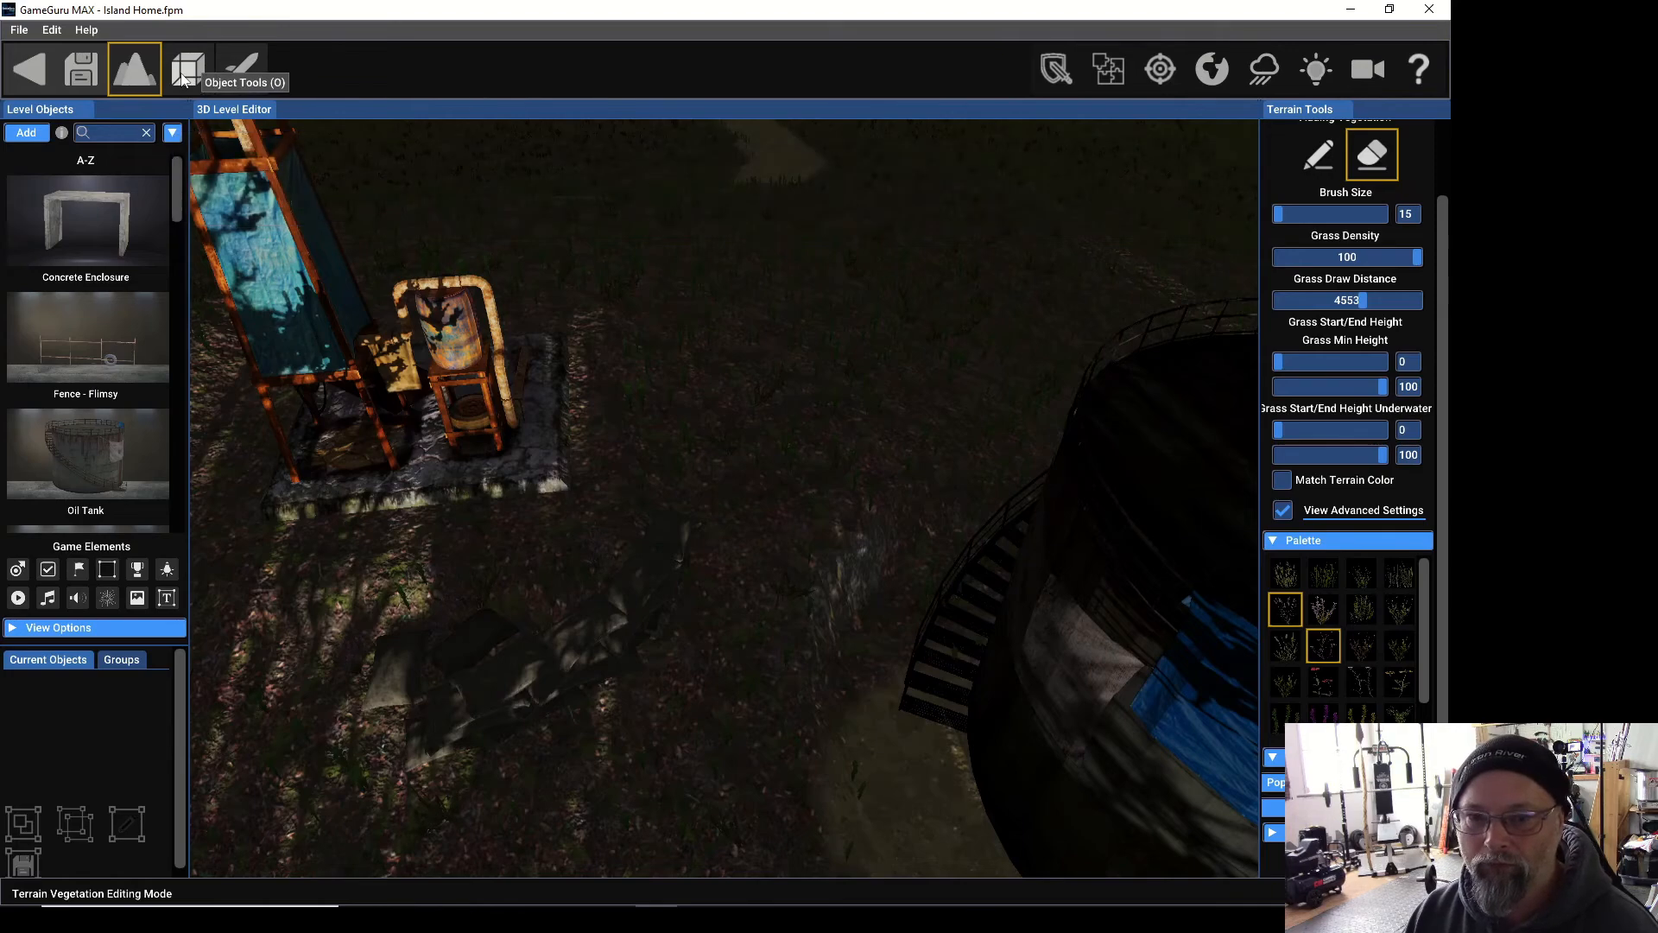
Survey the island from above in object editing mode, covering the hut, soil paths and tower hill, and return to the sandbags.
{"action": "left_click", "coordinate": [183, 79]}
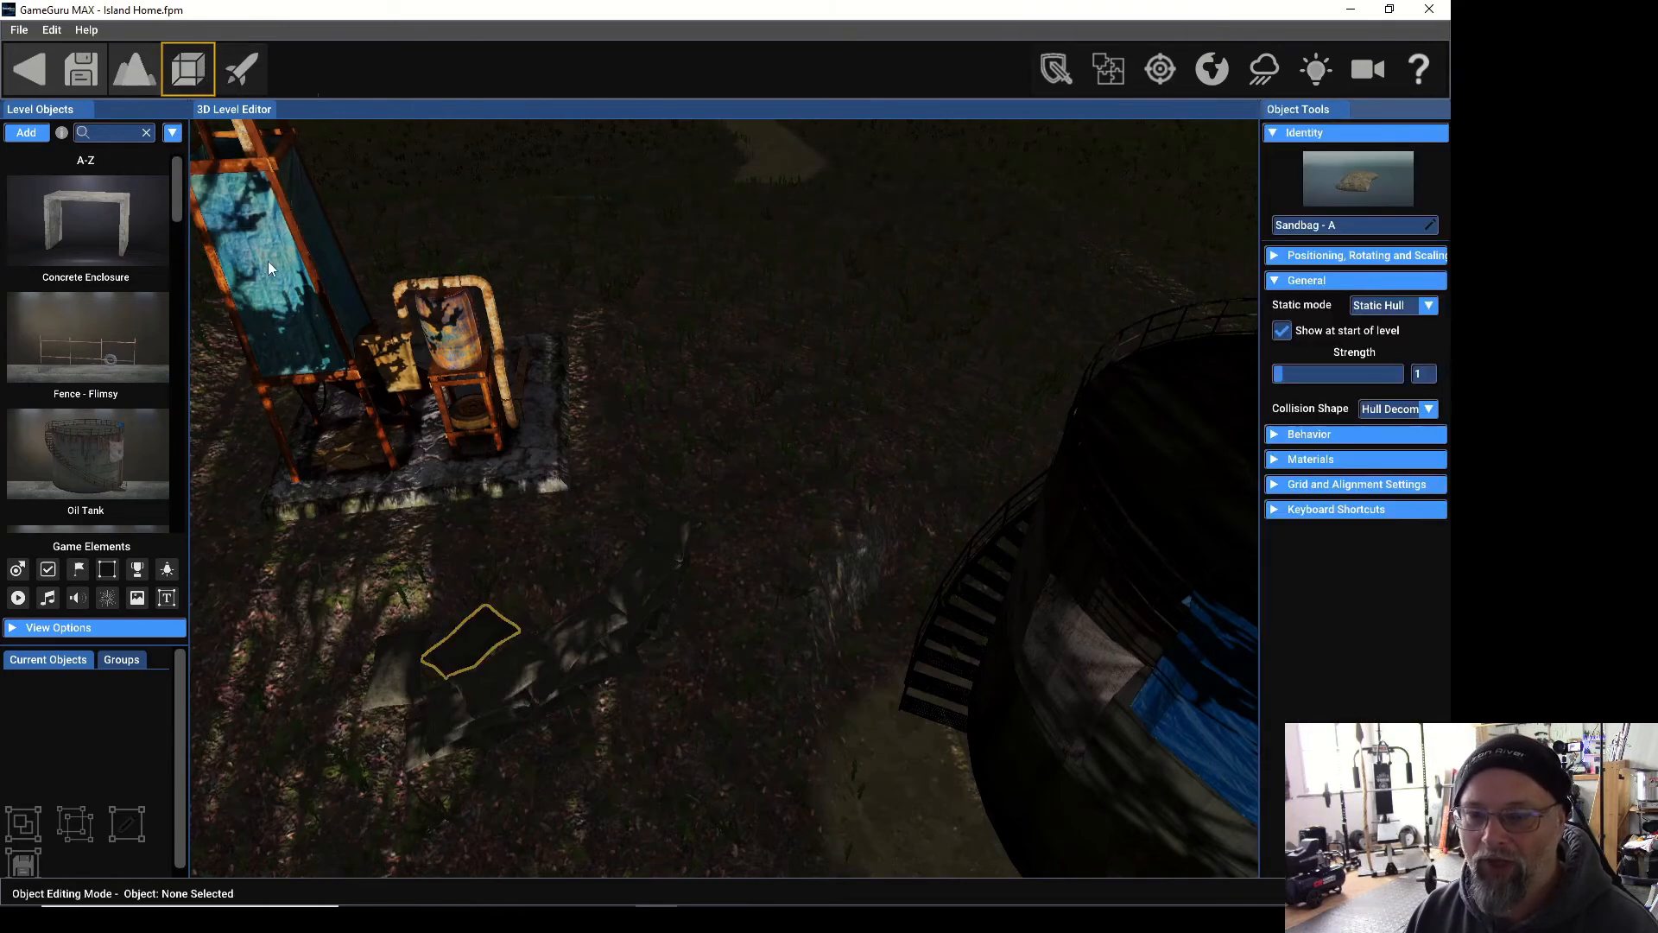
{"action": "scroll", "coordinate": [615, 402], "scroll_direction": "down", "scroll_amount": 10}
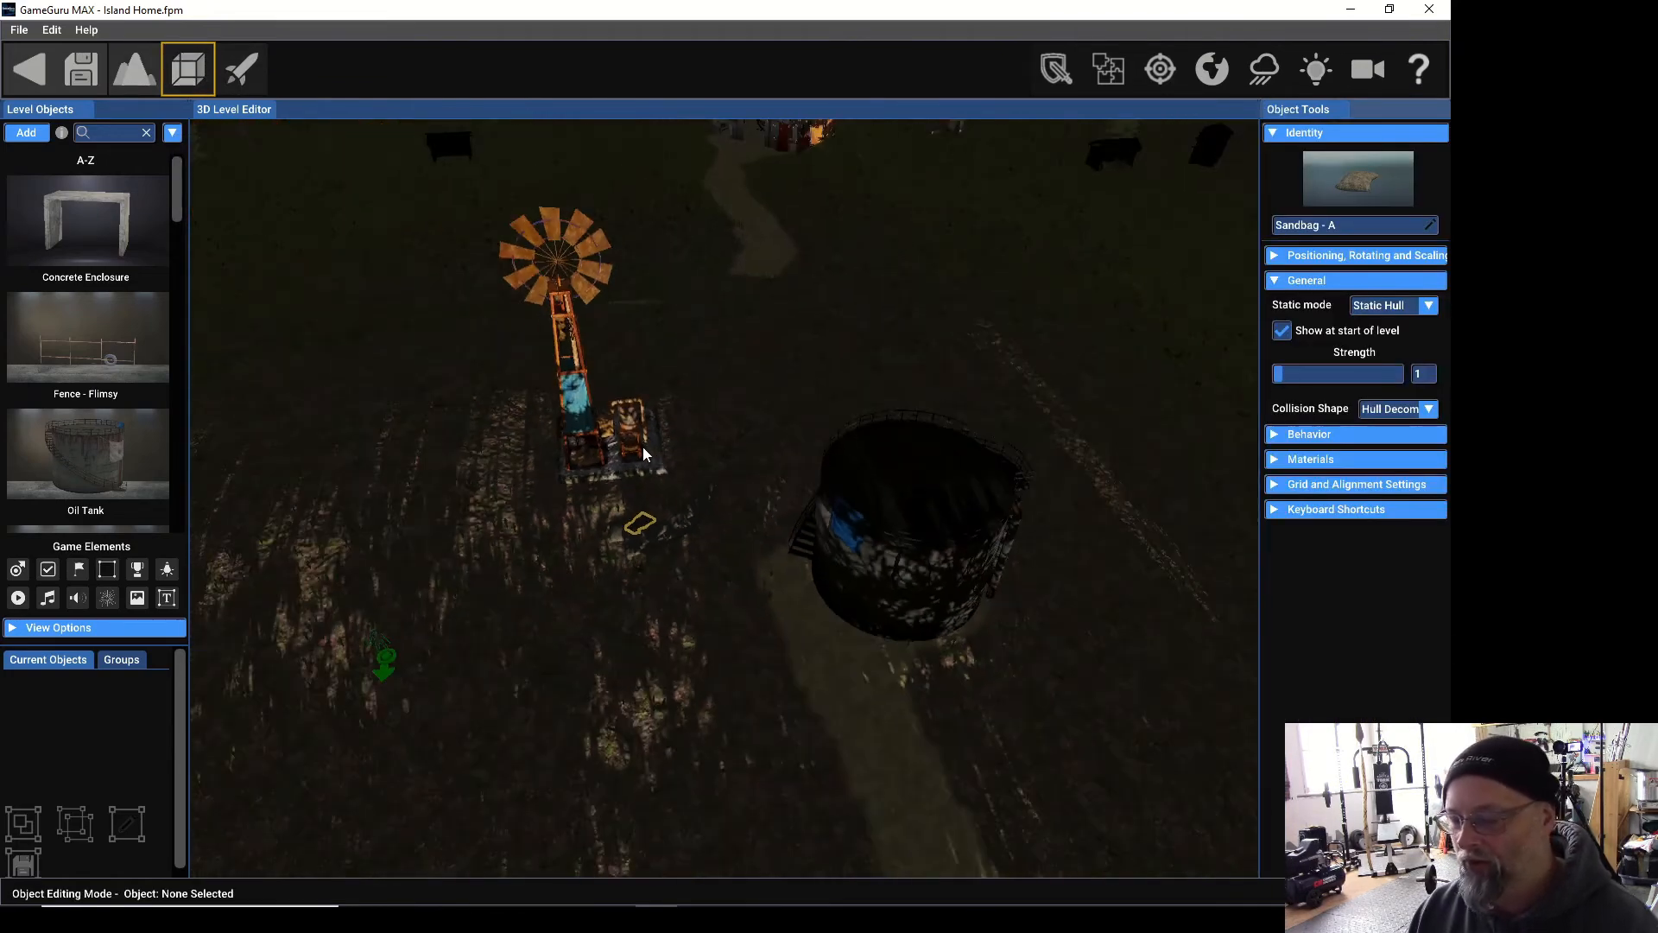
{"action": "scroll", "coordinate": [639, 444], "scroll_direction": "down", "scroll_amount": 6}
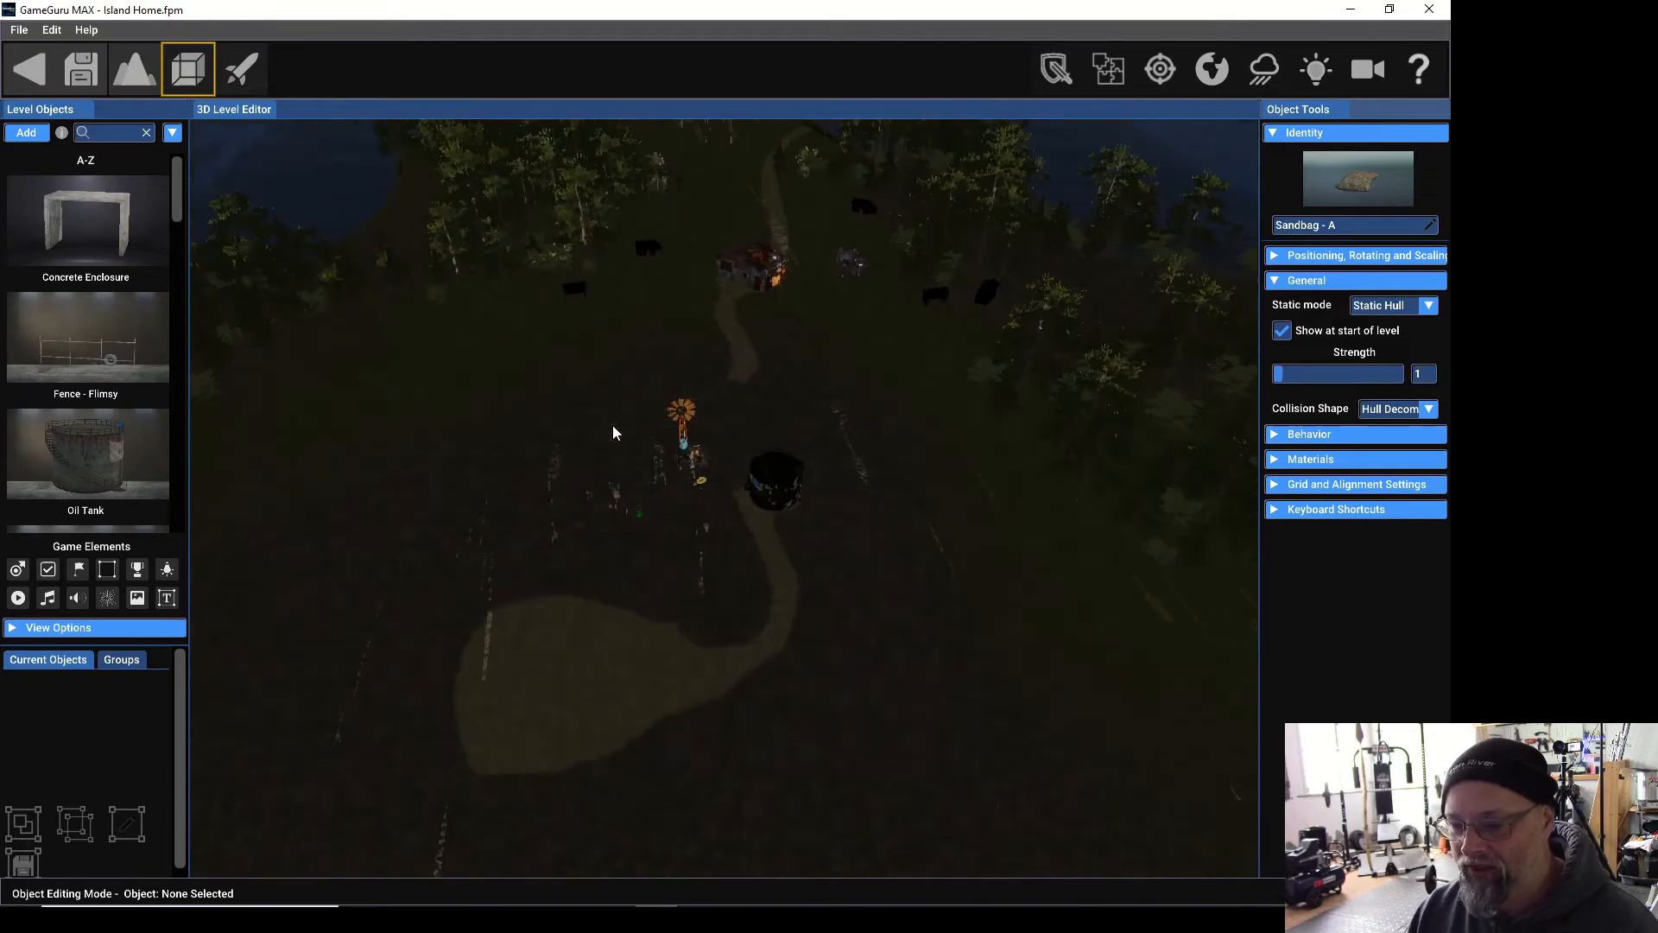
{"action": "scroll", "coordinate": [673, 455], "scroll_direction": "up", "scroll_amount": 4}
{"action": "scroll", "coordinate": [673, 455], "scroll_direction": "down", "scroll_amount": 5}
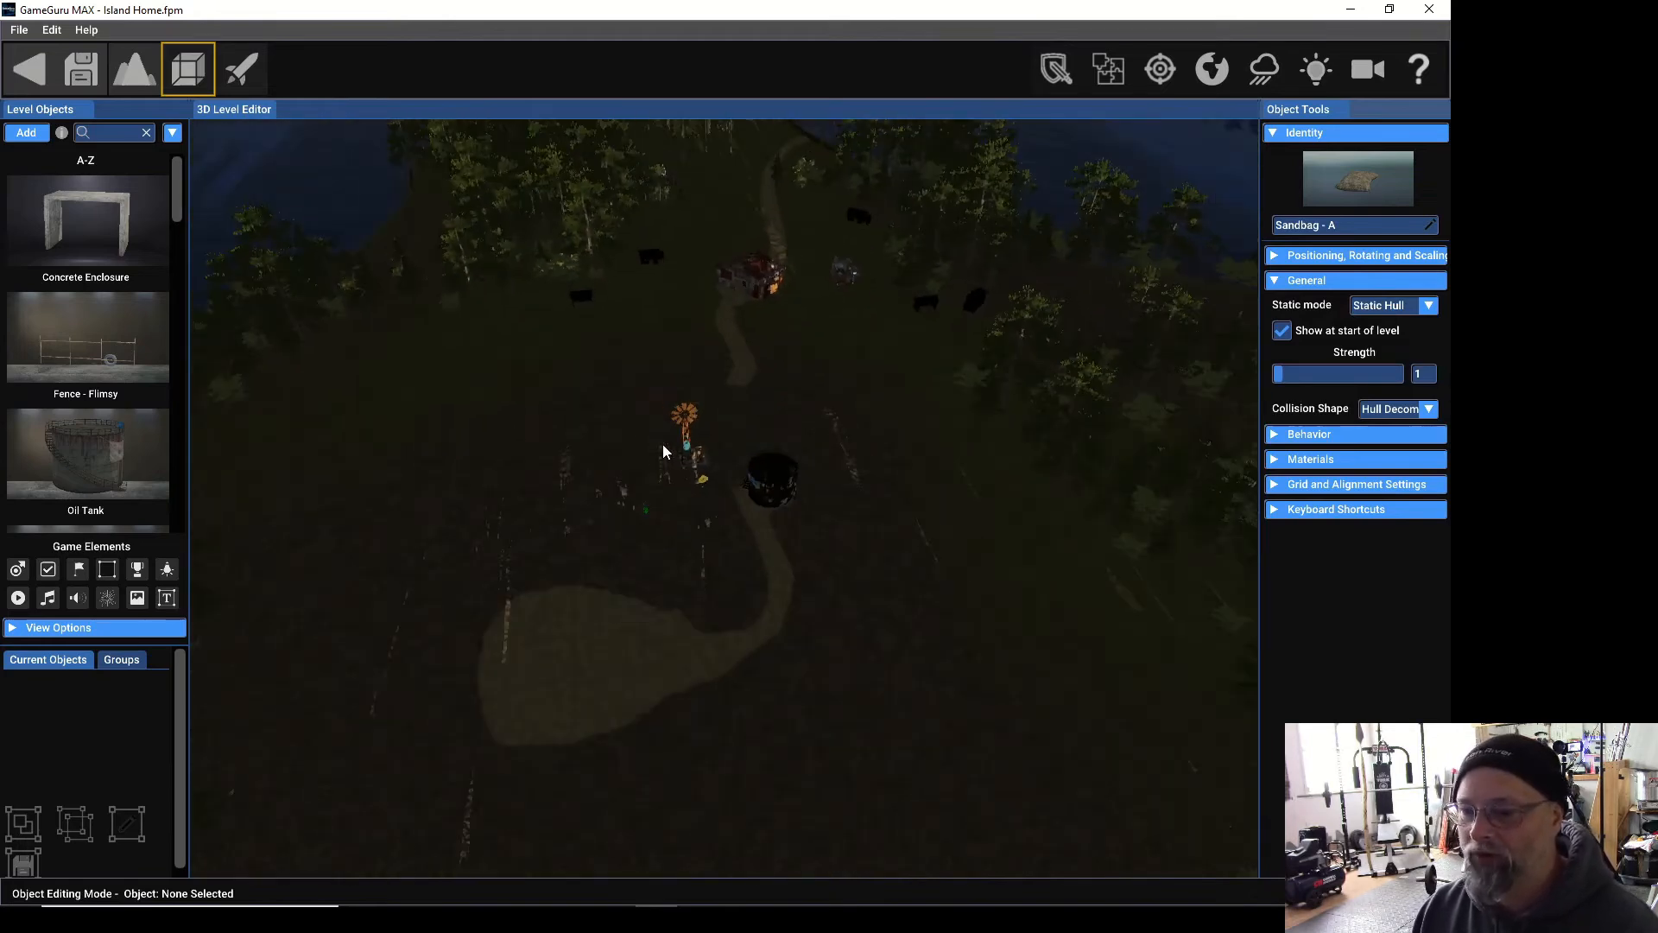
{"action": "right_click_drag", "start_coordinate": [589, 526], "coordinate": [546, 469]}
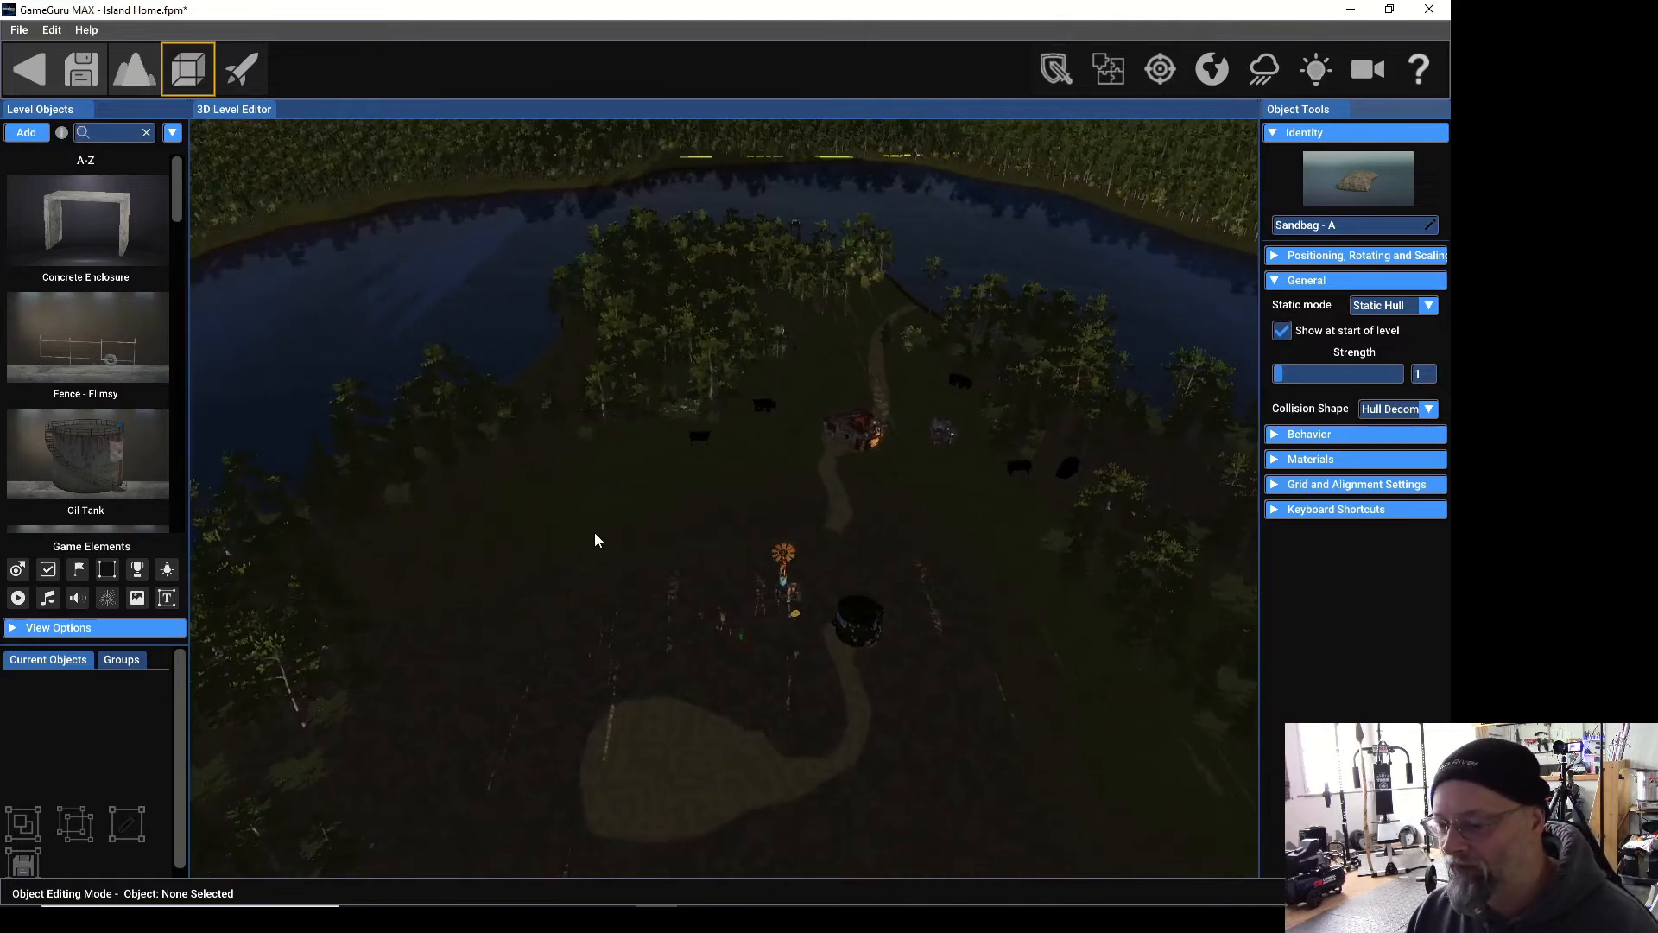
{"action": "scroll", "coordinate": [774, 665], "scroll_direction": "up", "scroll_amount": 10}
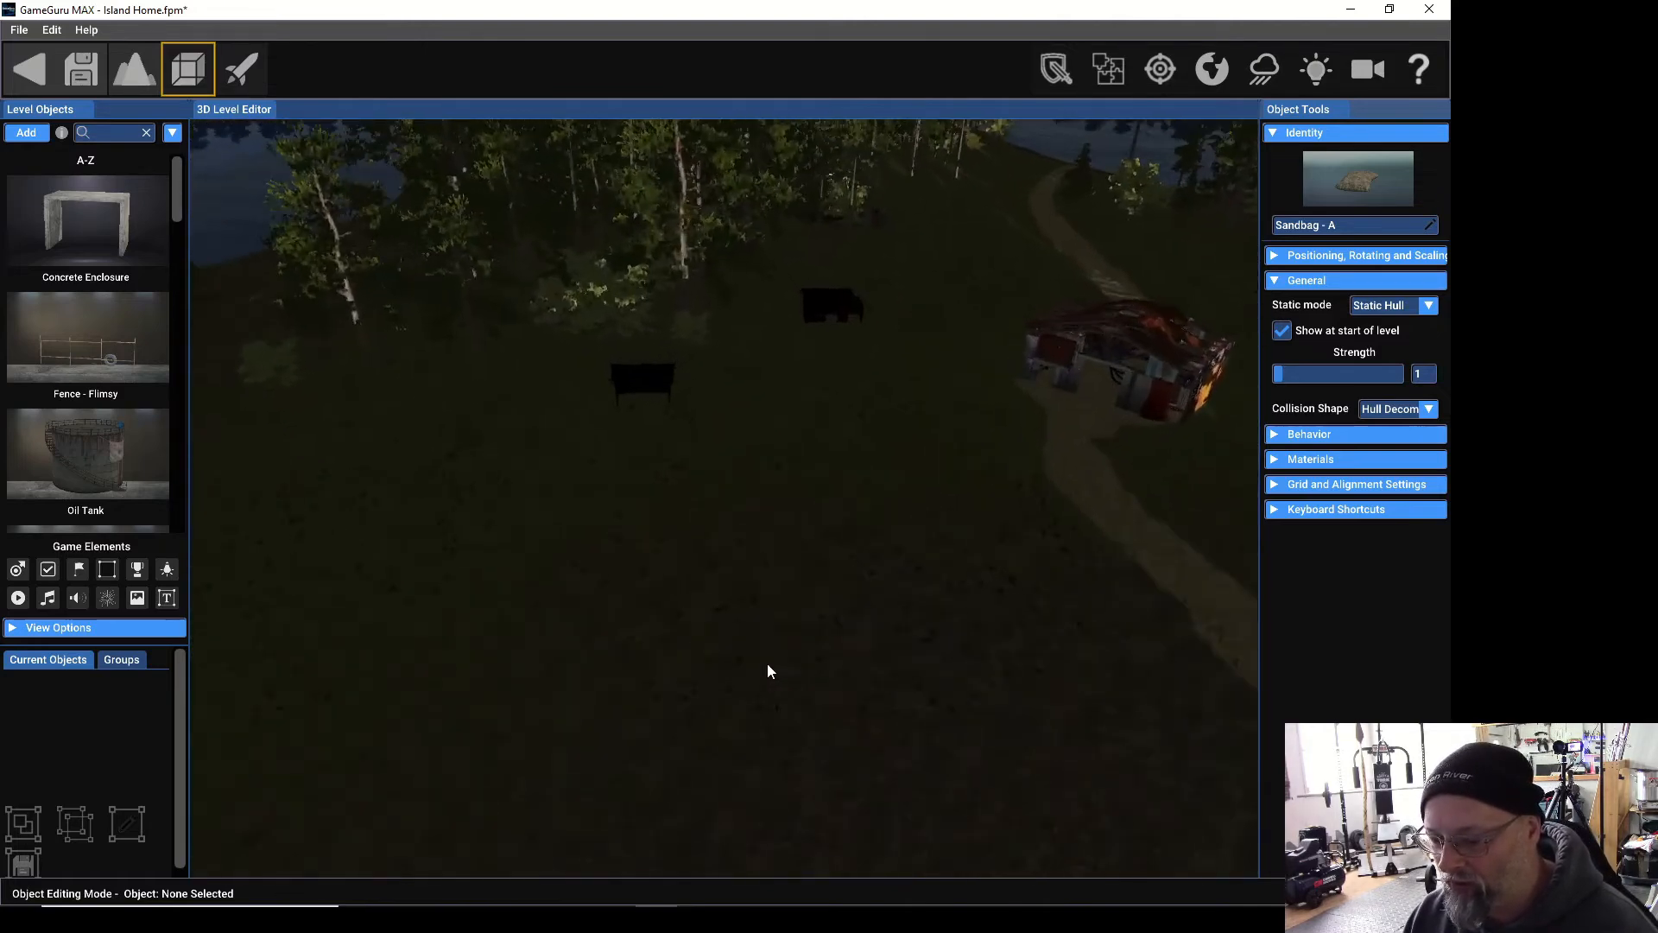
{"action": "scroll", "coordinate": [750, 712], "scroll_direction": "down", "scroll_amount": 8}
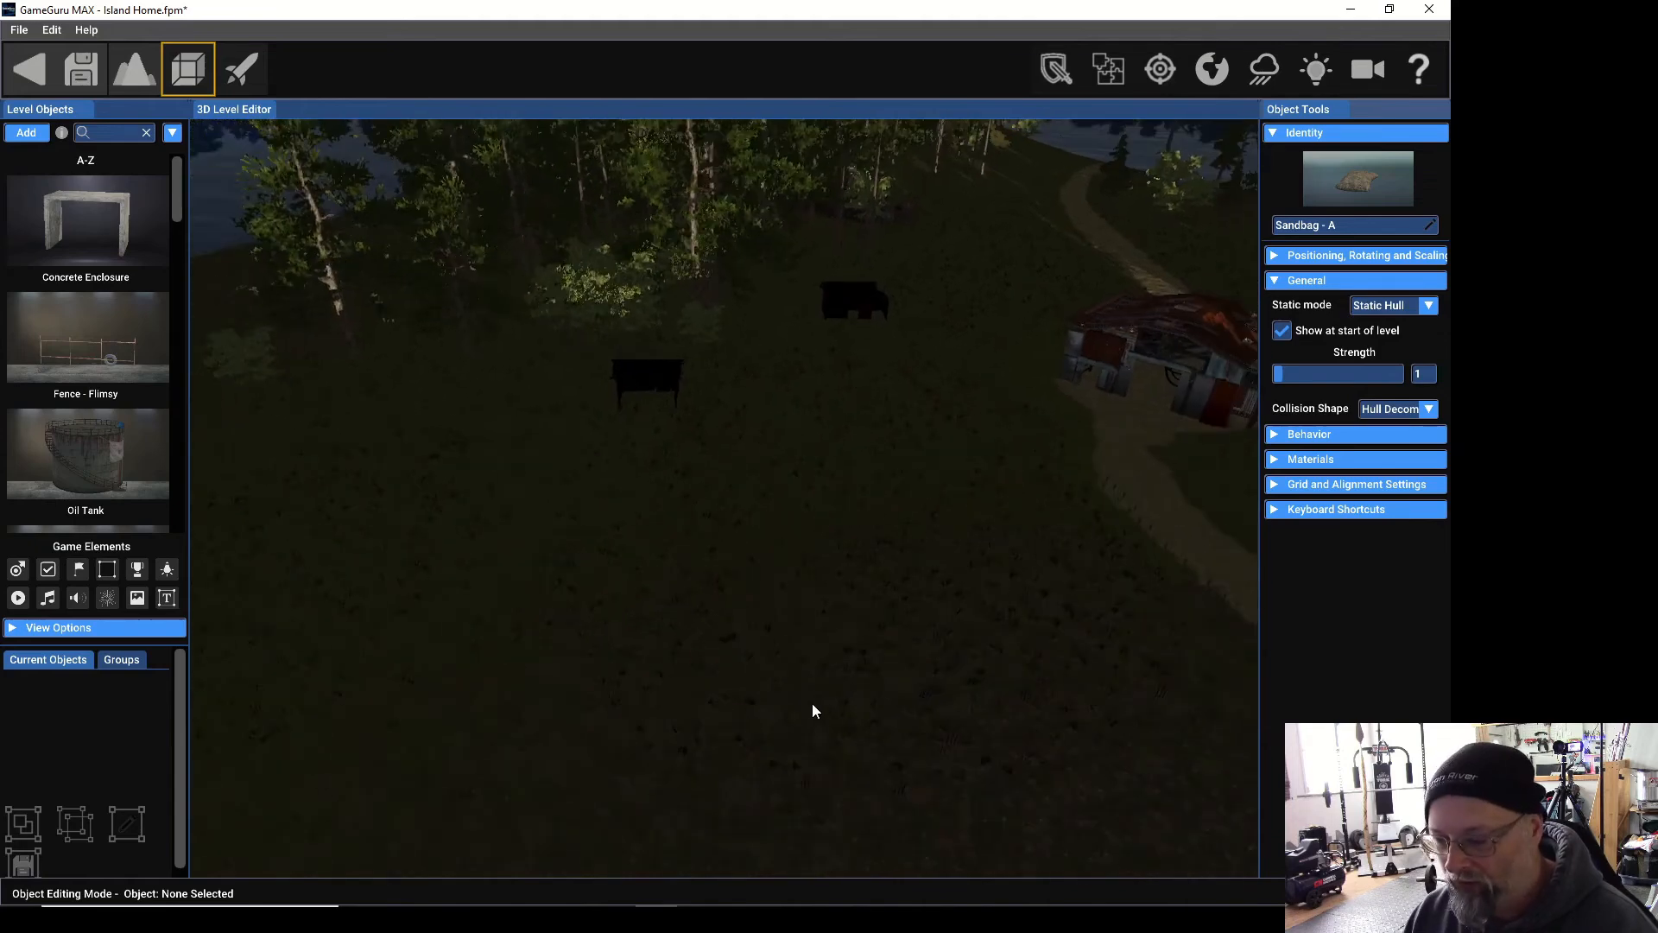
{"action": "scroll", "coordinate": [831, 810], "scroll_direction": "down", "scroll_amount": 4}
{"action": "right_click_drag", "start_coordinate": [831, 810], "coordinate": [874, 873]}
{"action": "key", "text": "w"}
{"action": "right_click_drag", "start_coordinate": [765, 734], "coordinate": [765, 685]}
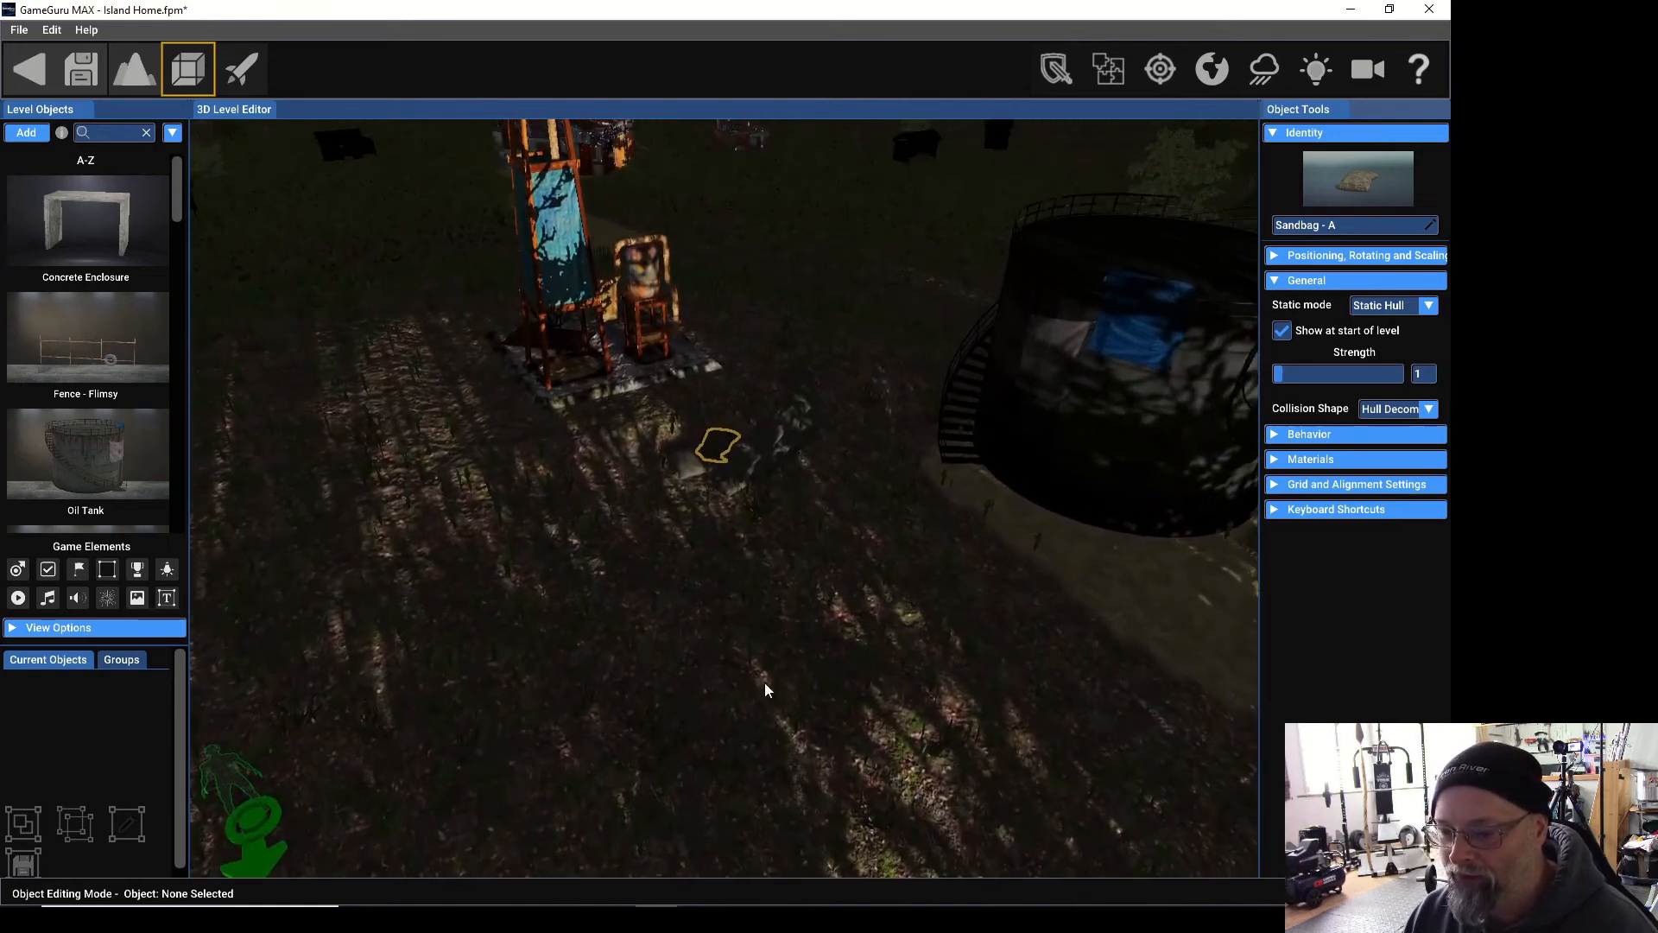
Set the collision shape of both single Sandbag - A objects beside the sandbag group to Box.
{"action": "left_click", "coordinate": [719, 445]}
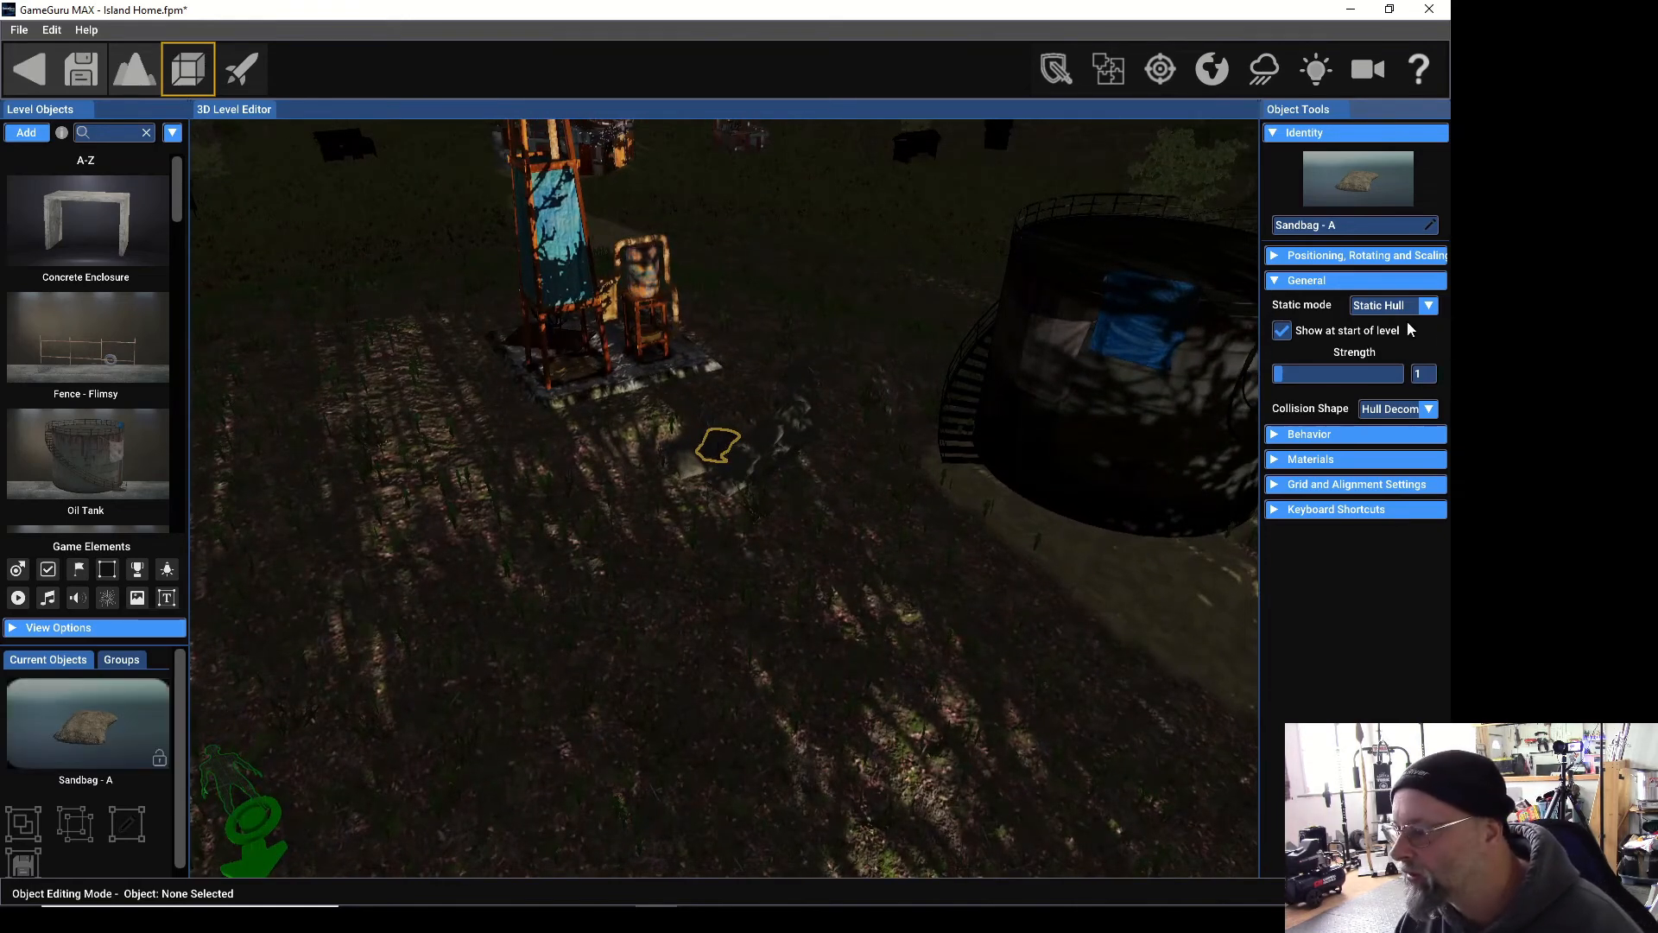
{"action": "left_click", "coordinate": [1430, 412]}
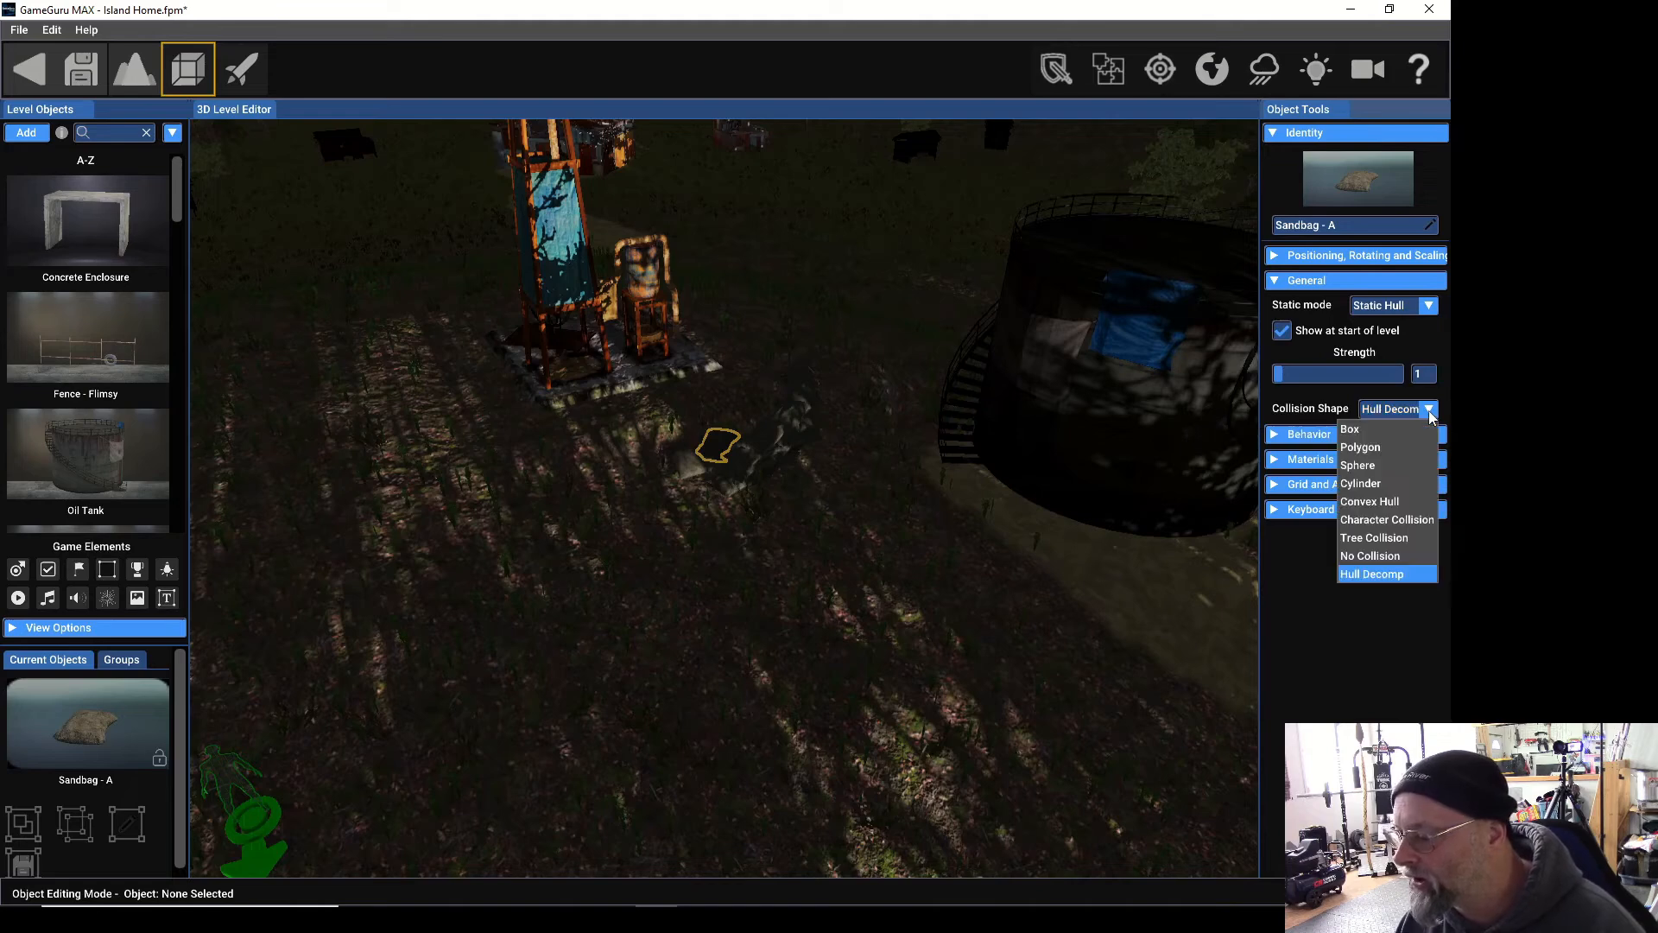
{"action": "left_click", "coordinate": [1370, 431]}
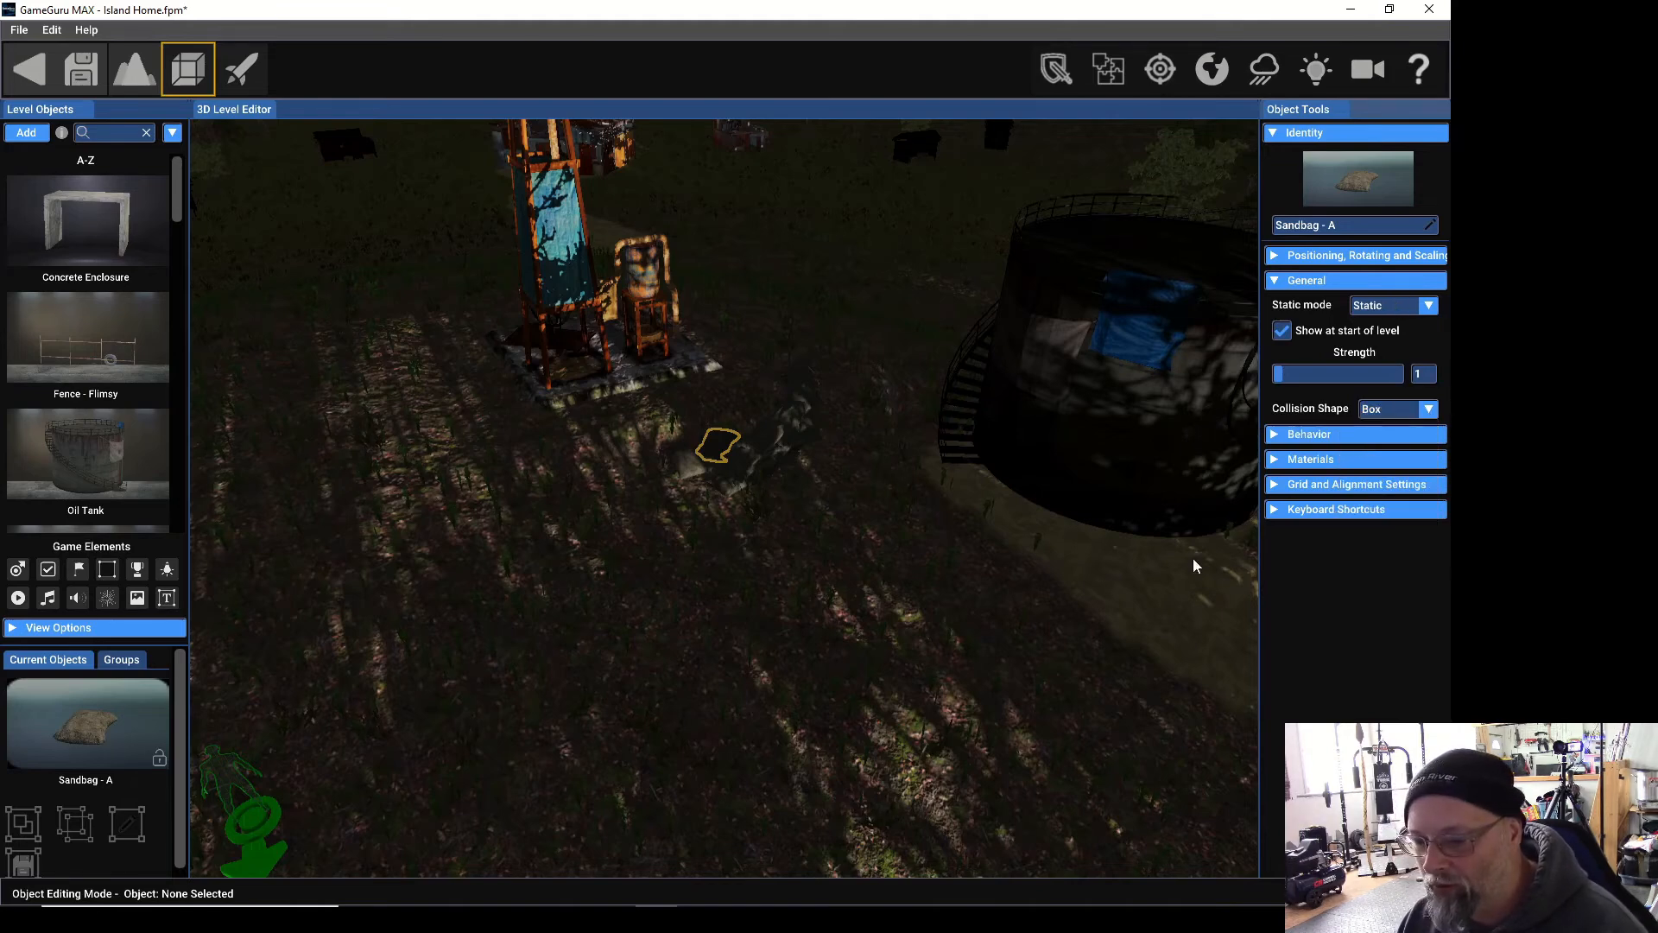
{"action": "left_click", "coordinate": [690, 463]}
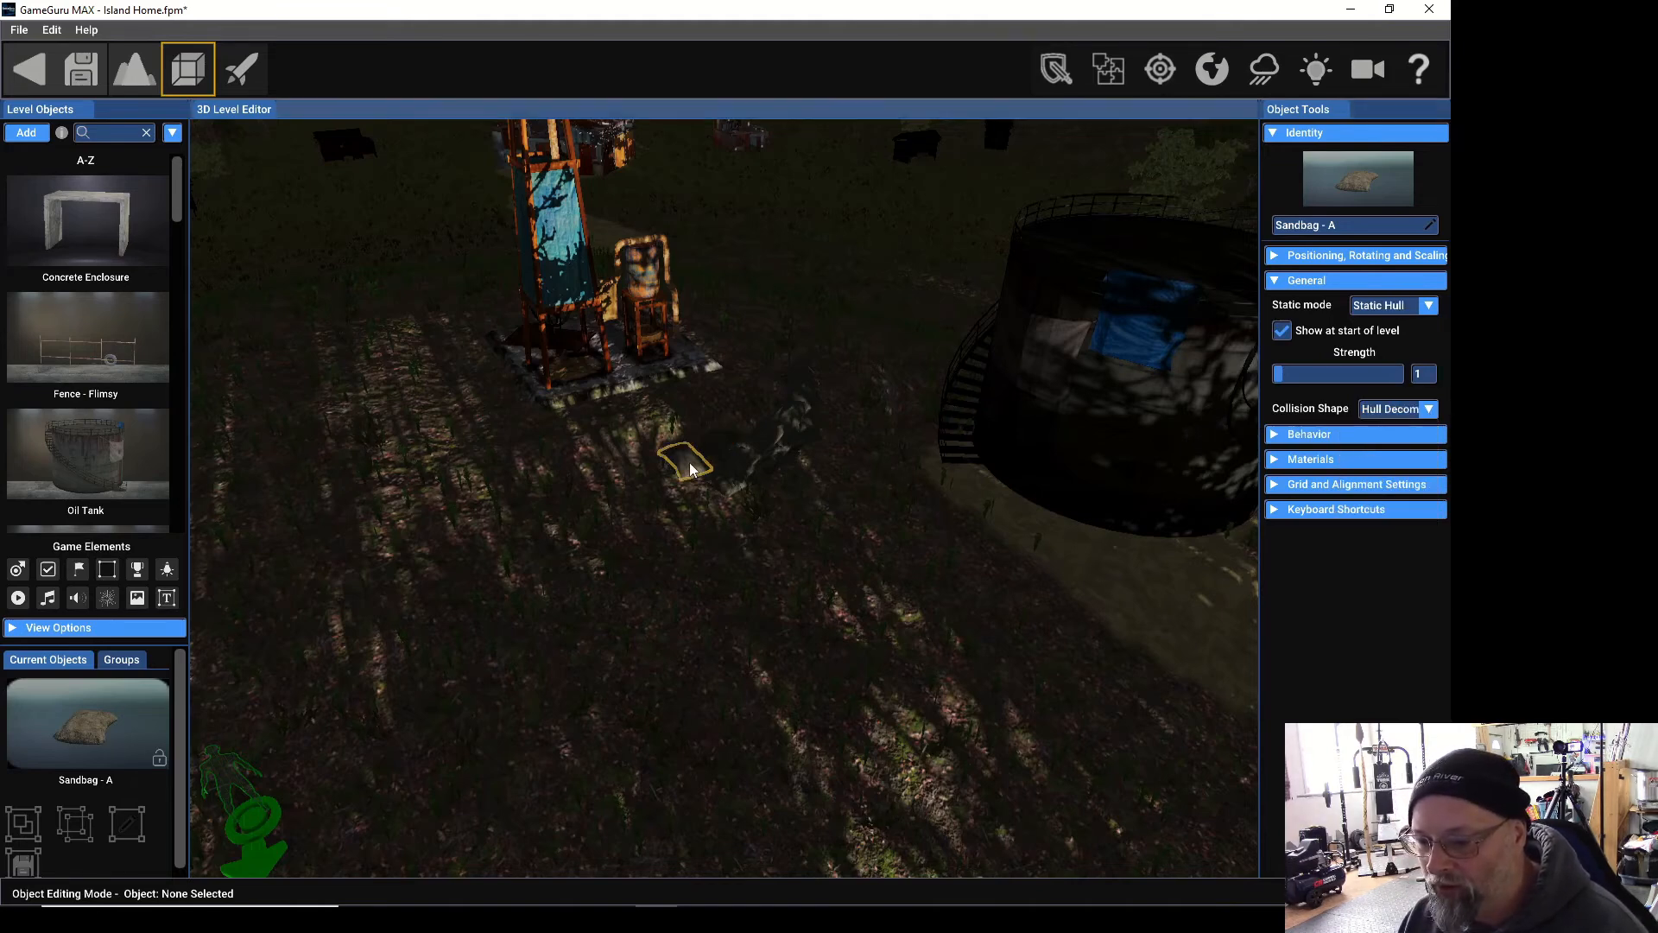
{"action": "left_click", "coordinate": [1421, 412]}
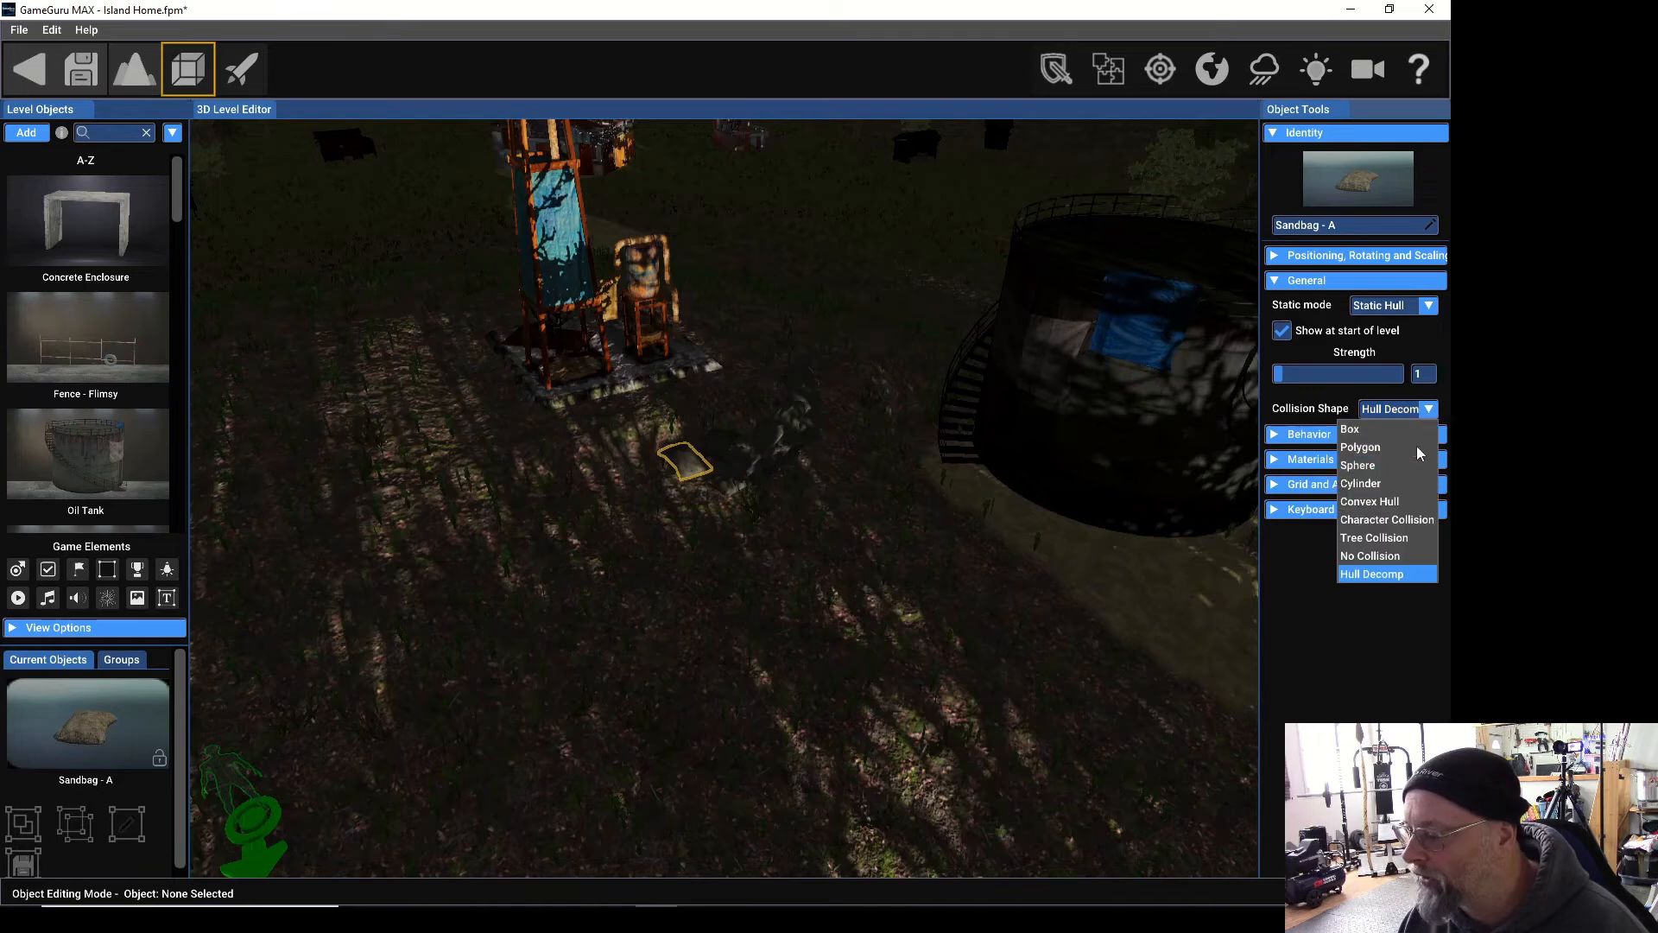
{"action": "left_click", "coordinate": [1352, 429]}
Set the collision shape of the Sandbag - Group D object to Box.
{"action": "left_click", "coordinate": [794, 442]}
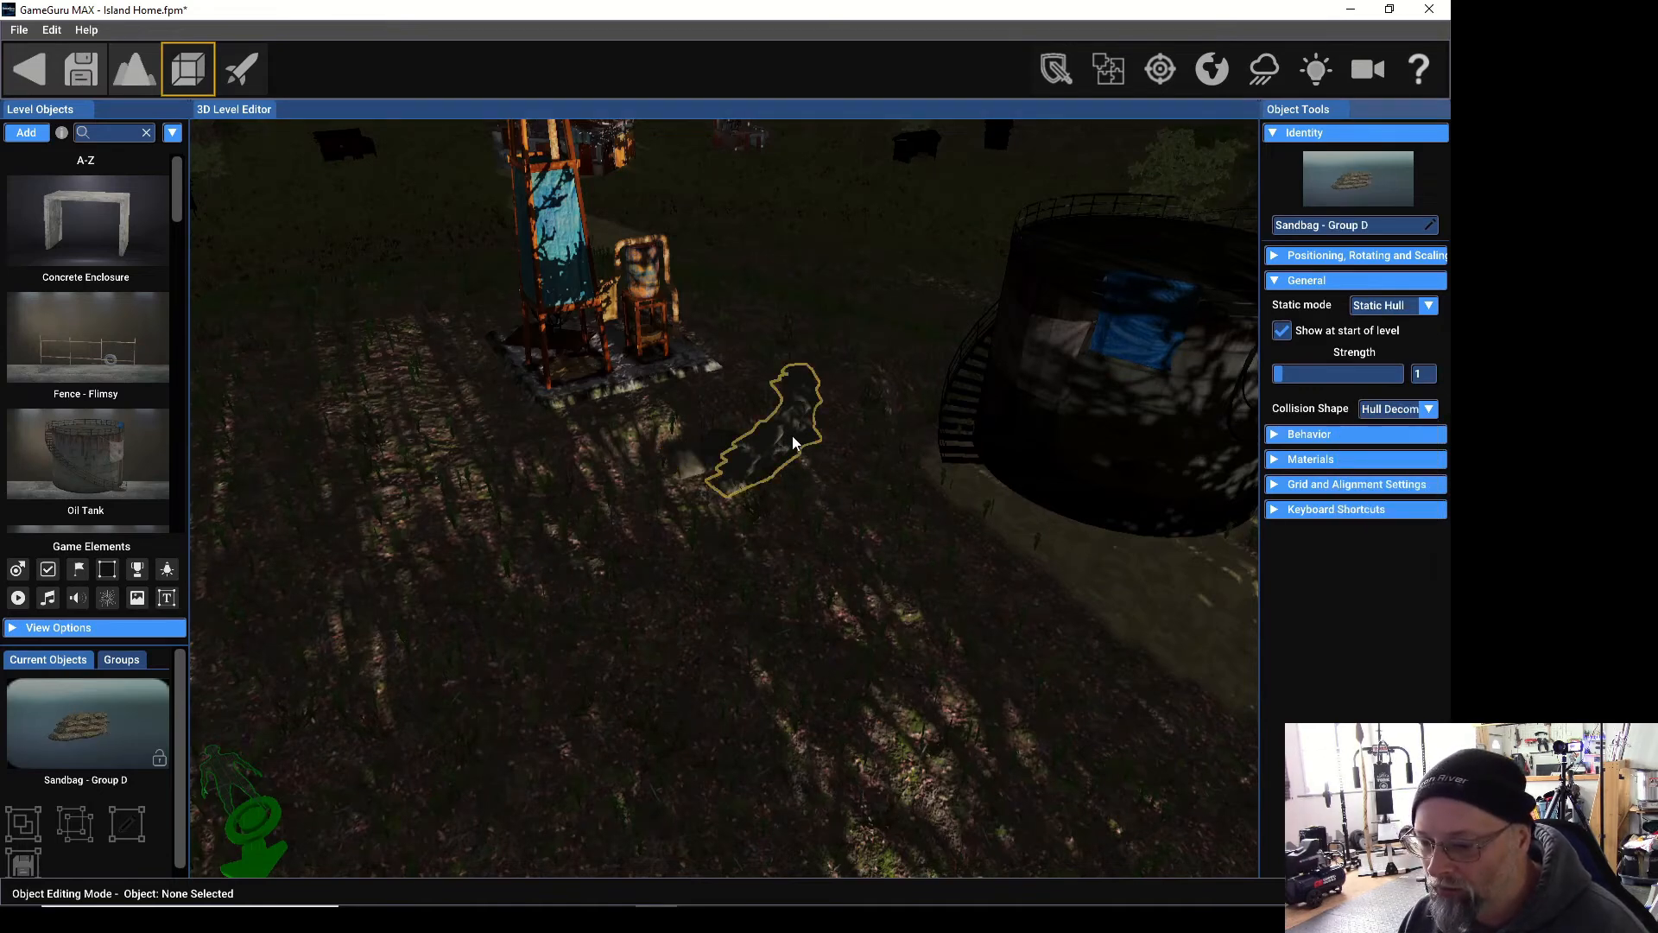
{"action": "left_click", "coordinate": [1430, 412]}
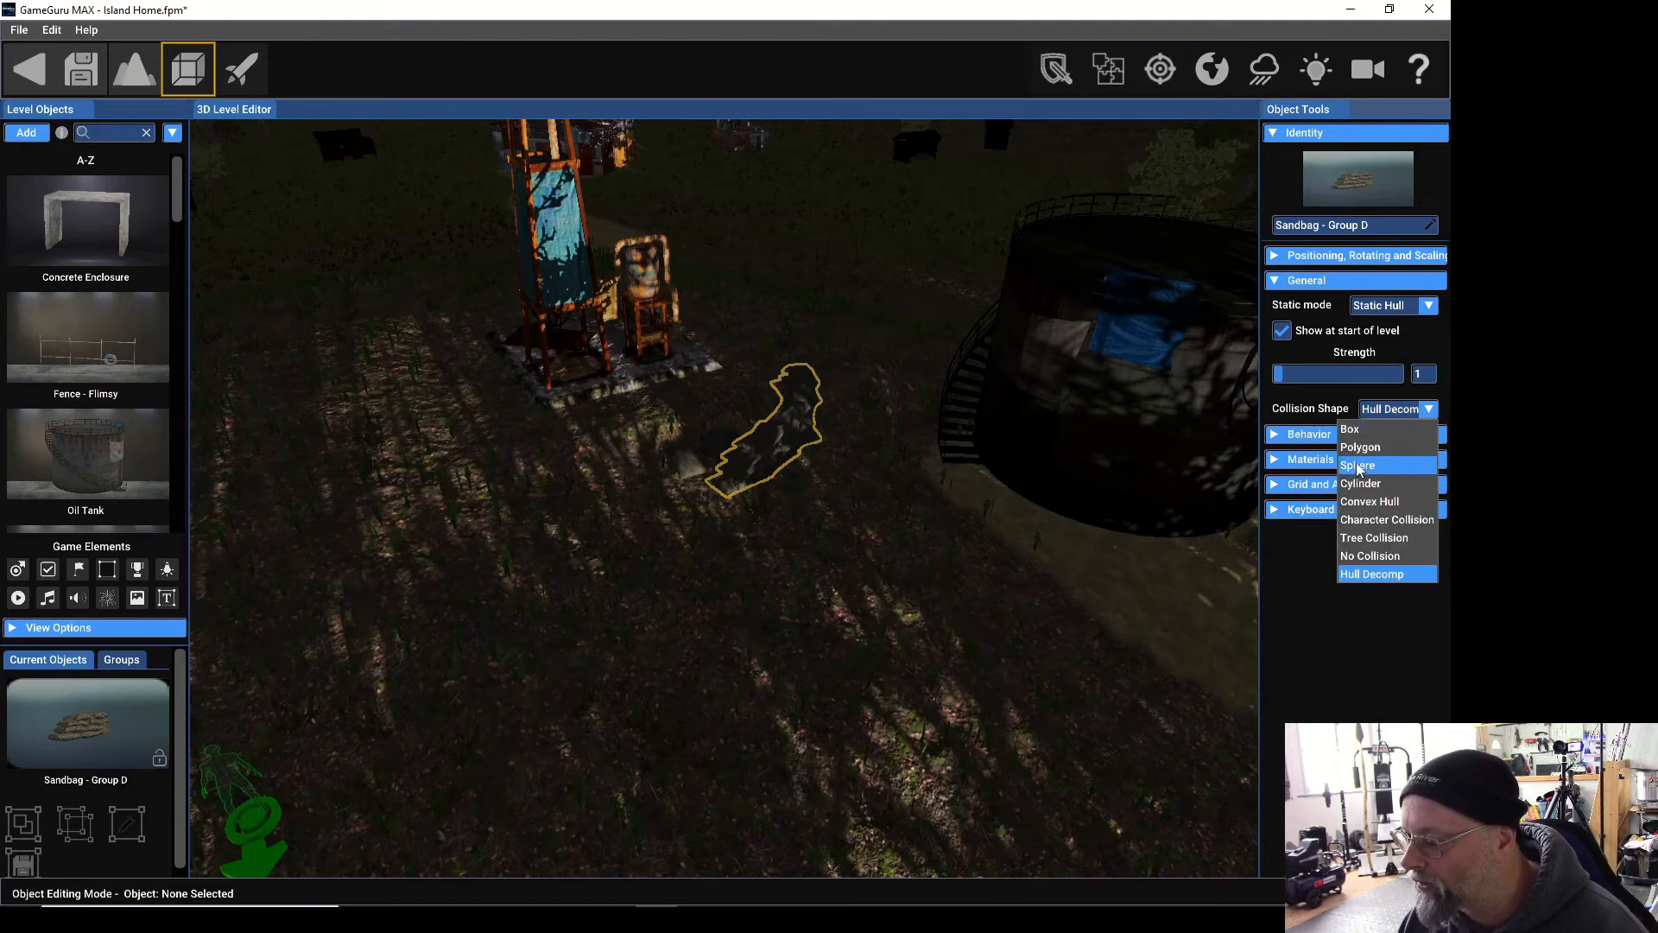
{"action": "left_click", "coordinate": [1354, 431]}
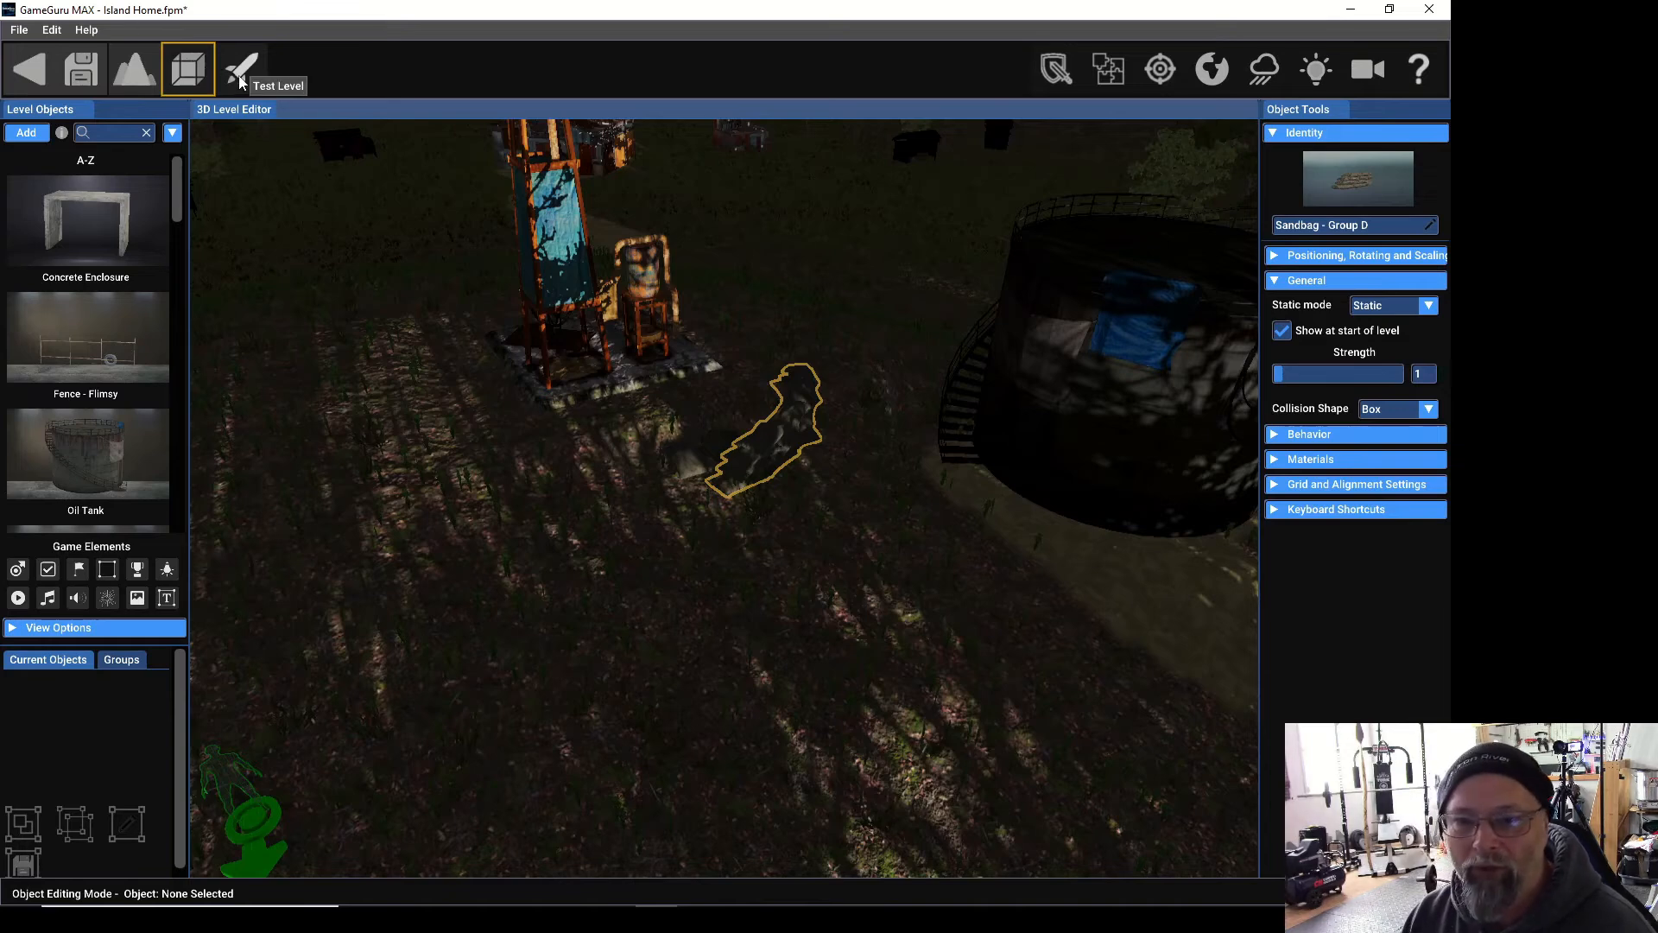
Save the level and test it, walking around the sandbags, windmill and oil tank to check the sandbags' collision, and return to the editor.
{"action": "left_click", "coordinate": [78, 82]}
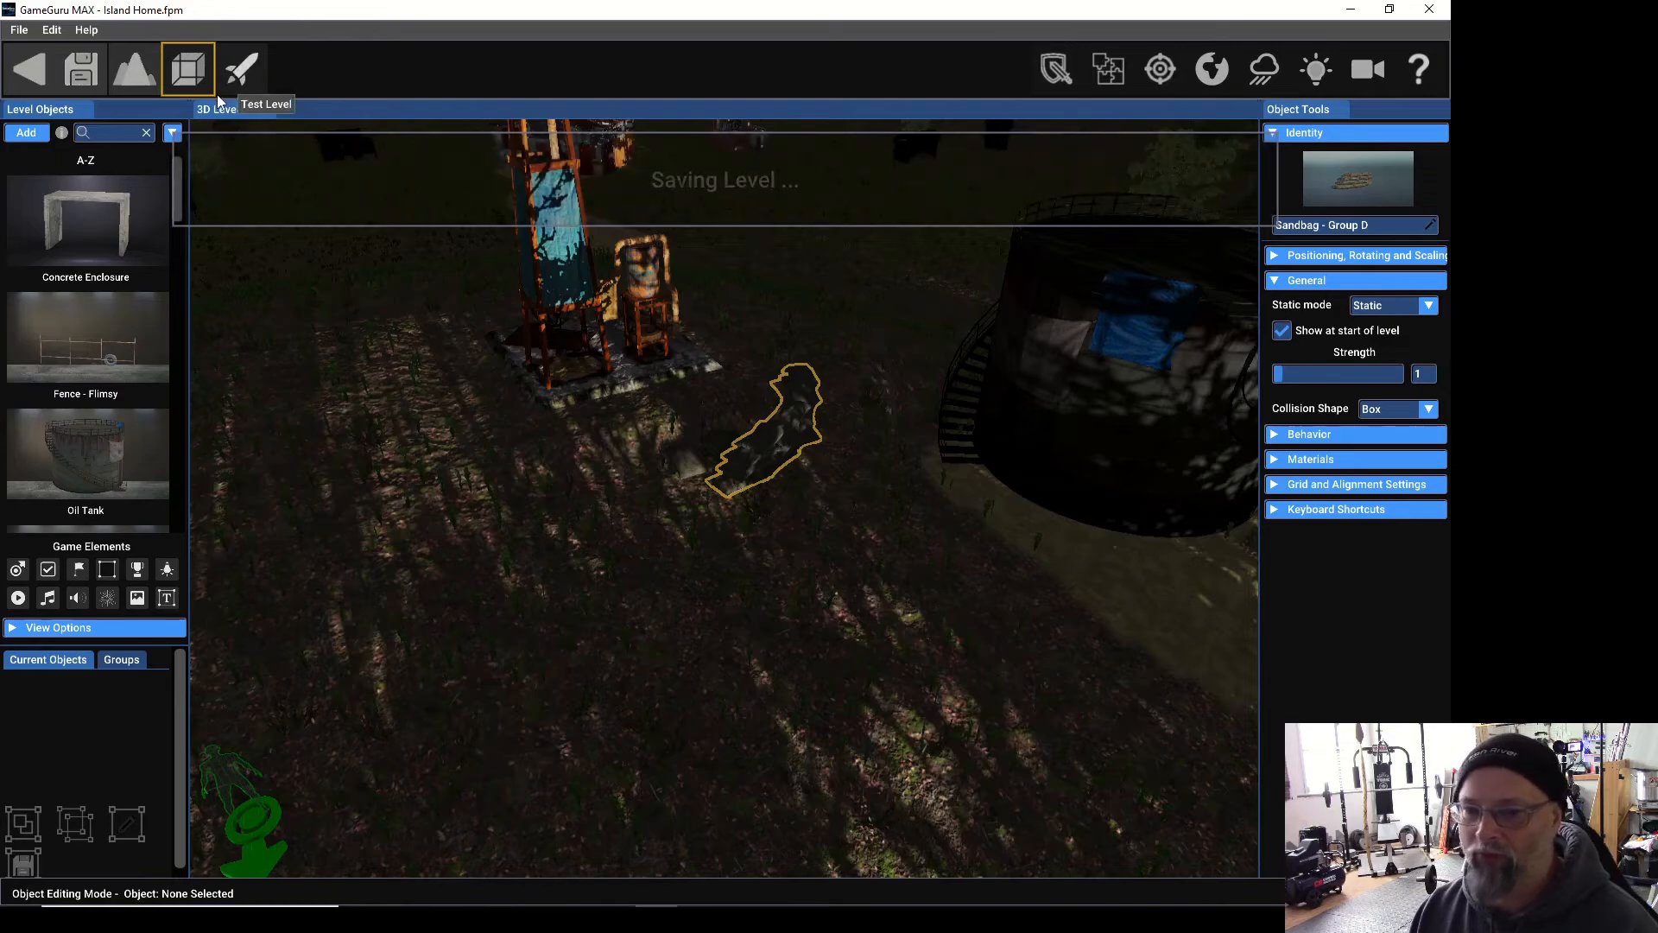
{"action": "left_click", "coordinate": [242, 69]}
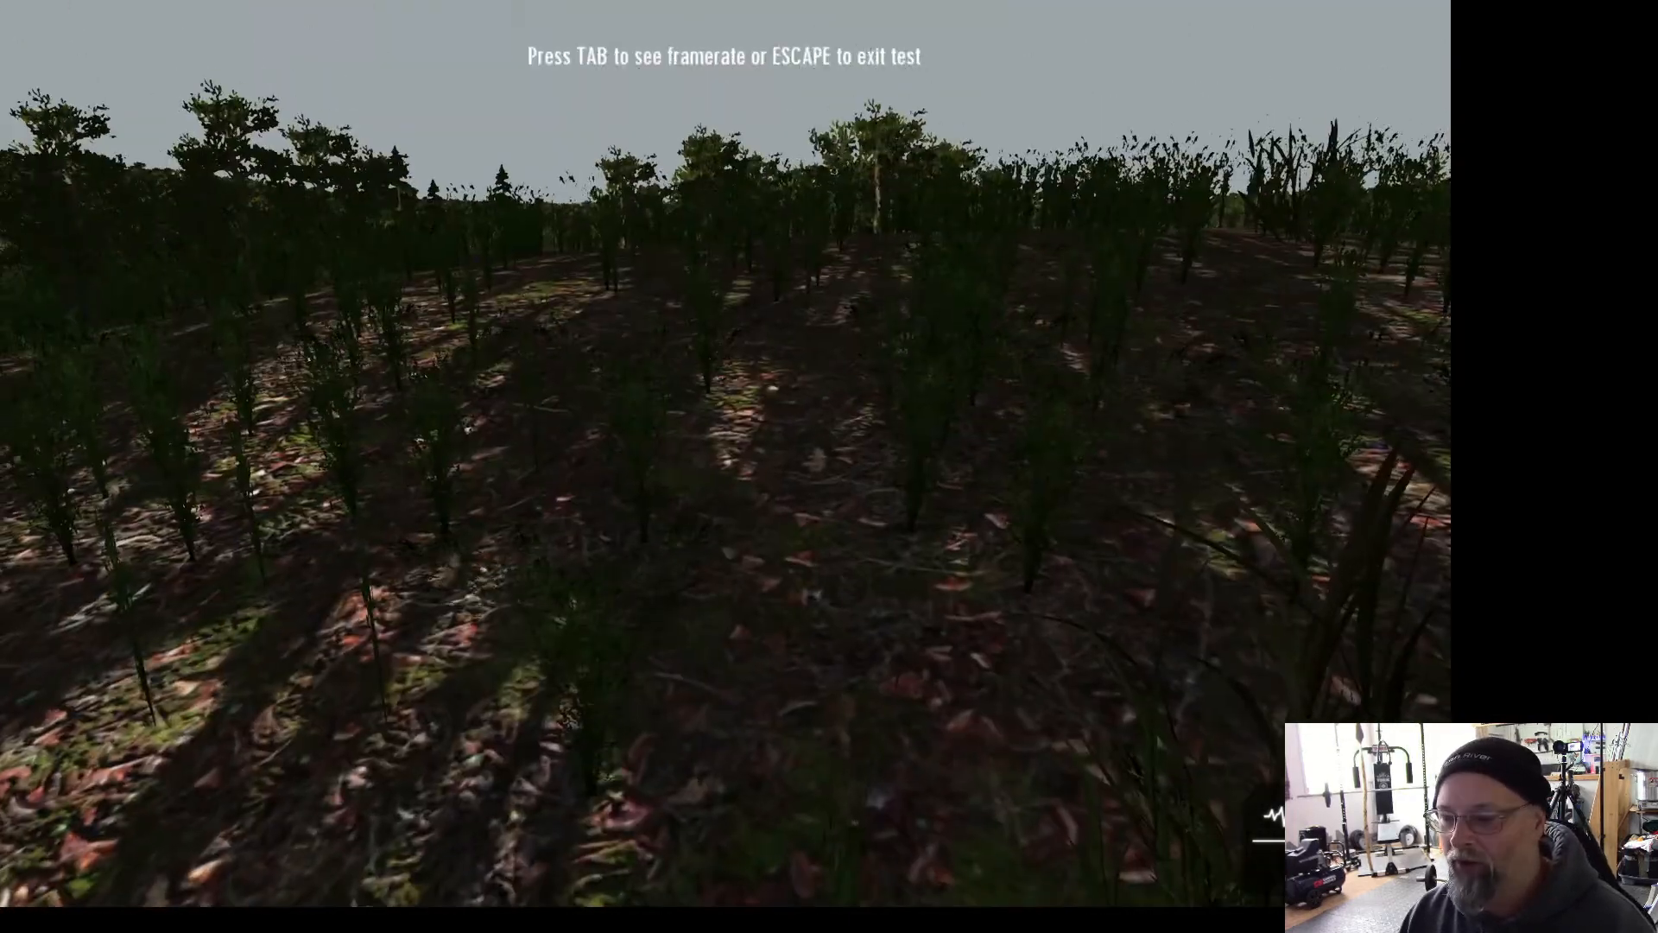
{"action": "key", "text": "w"}
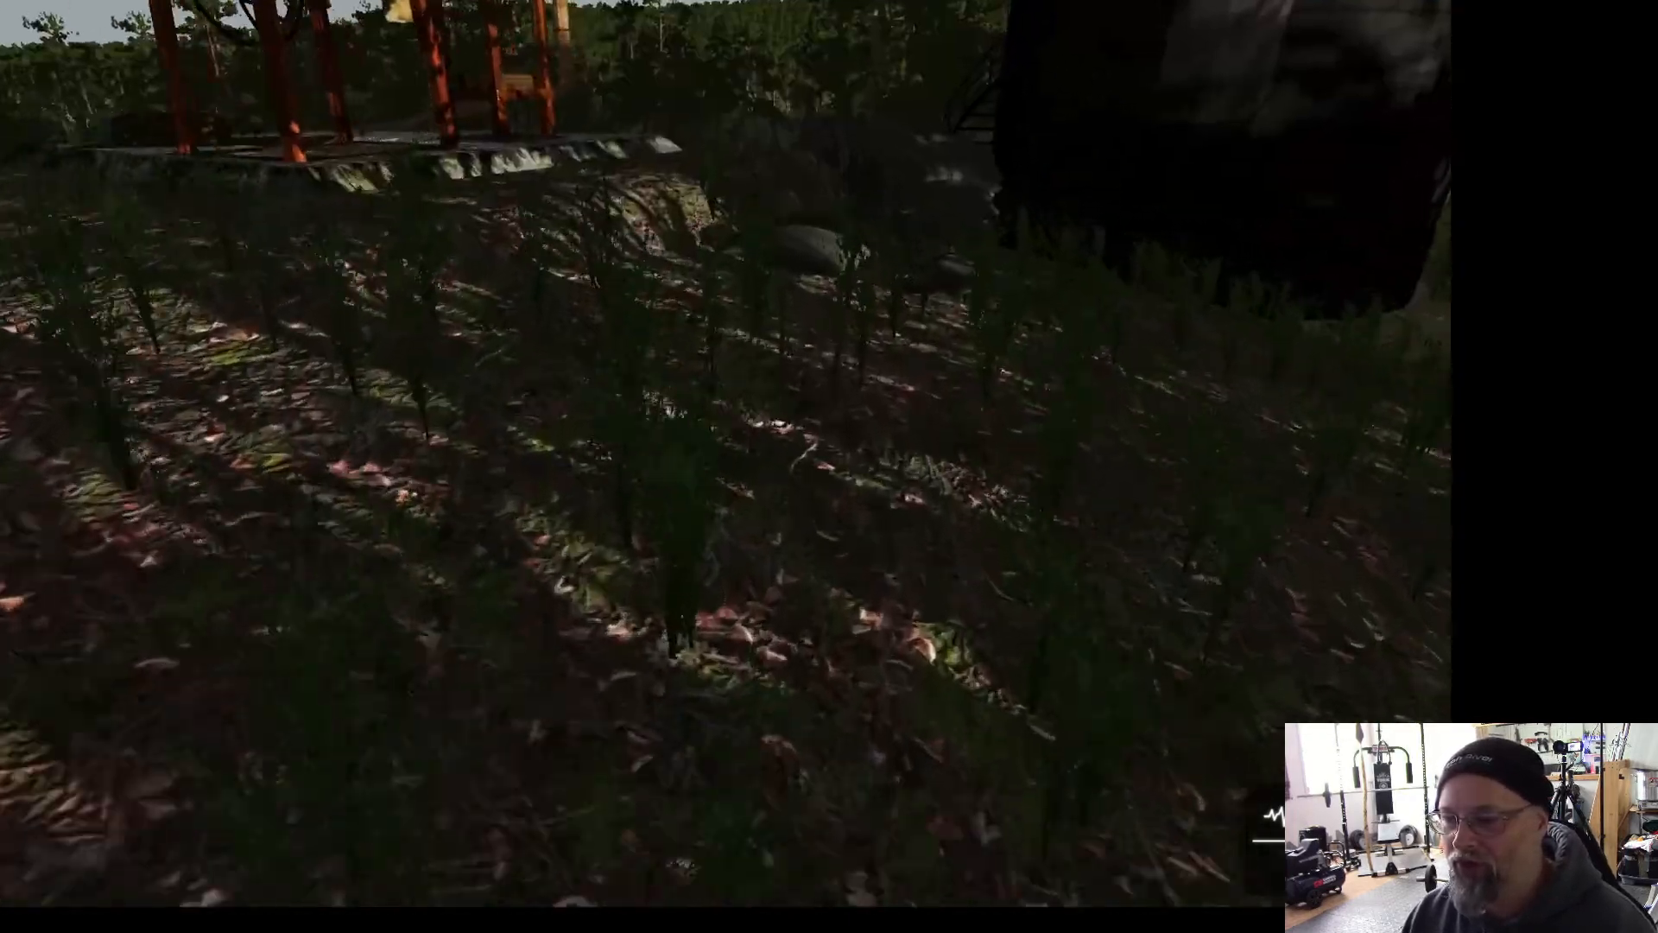
{"action": "key", "text": "w"}
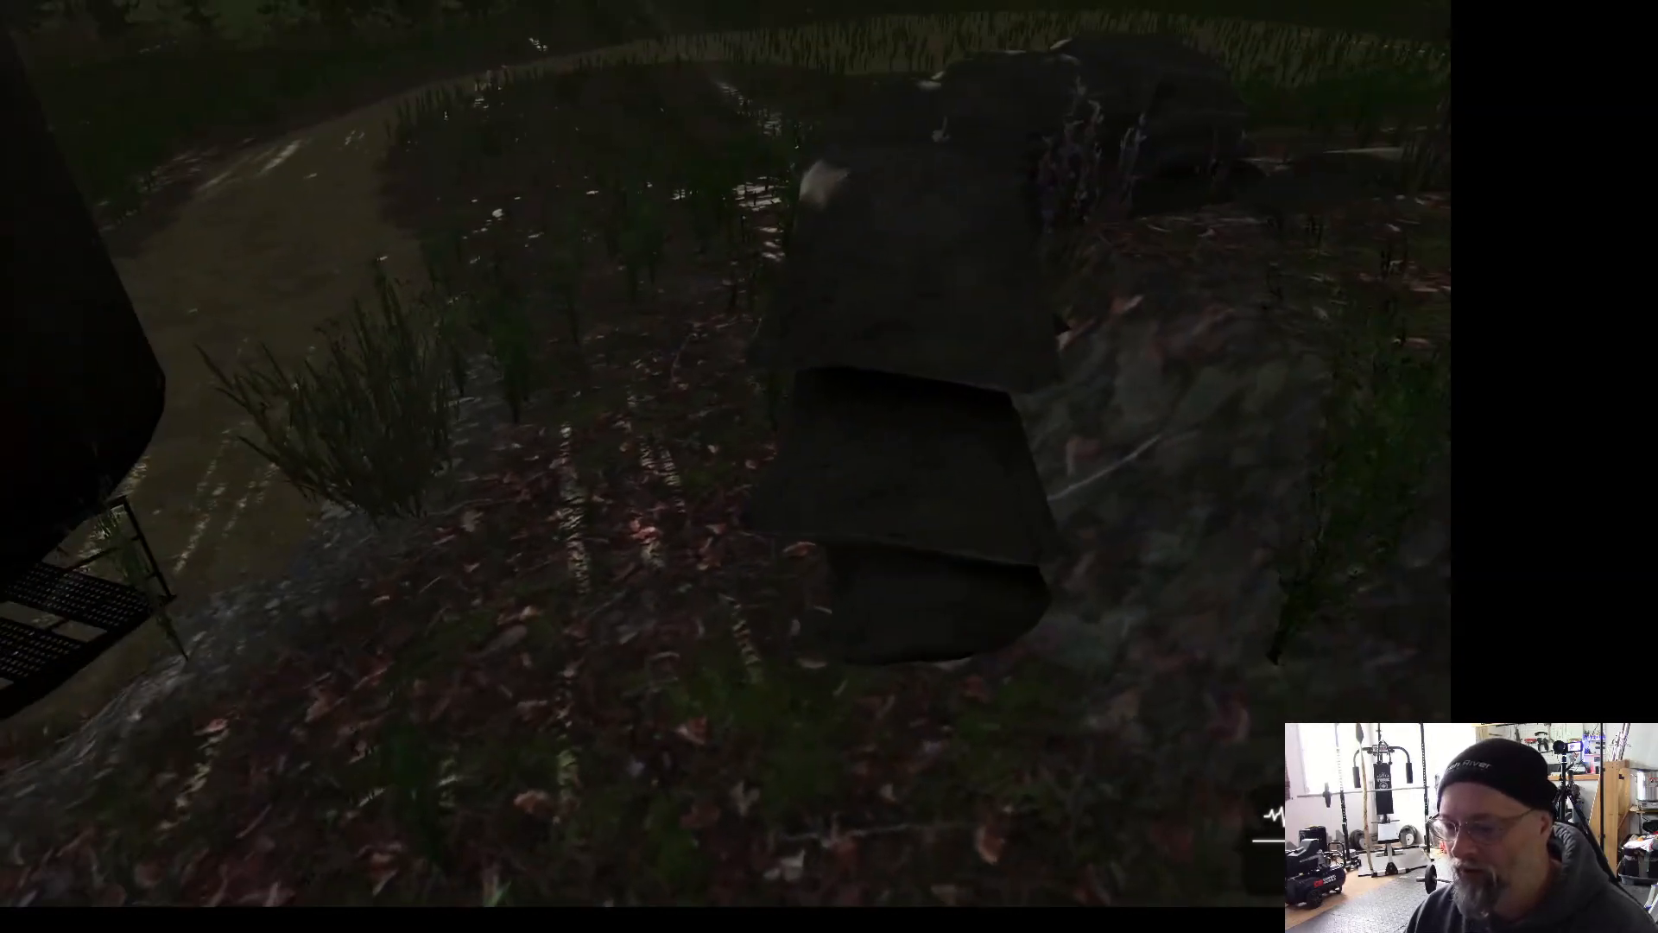
{"action": "key", "text": "w"}
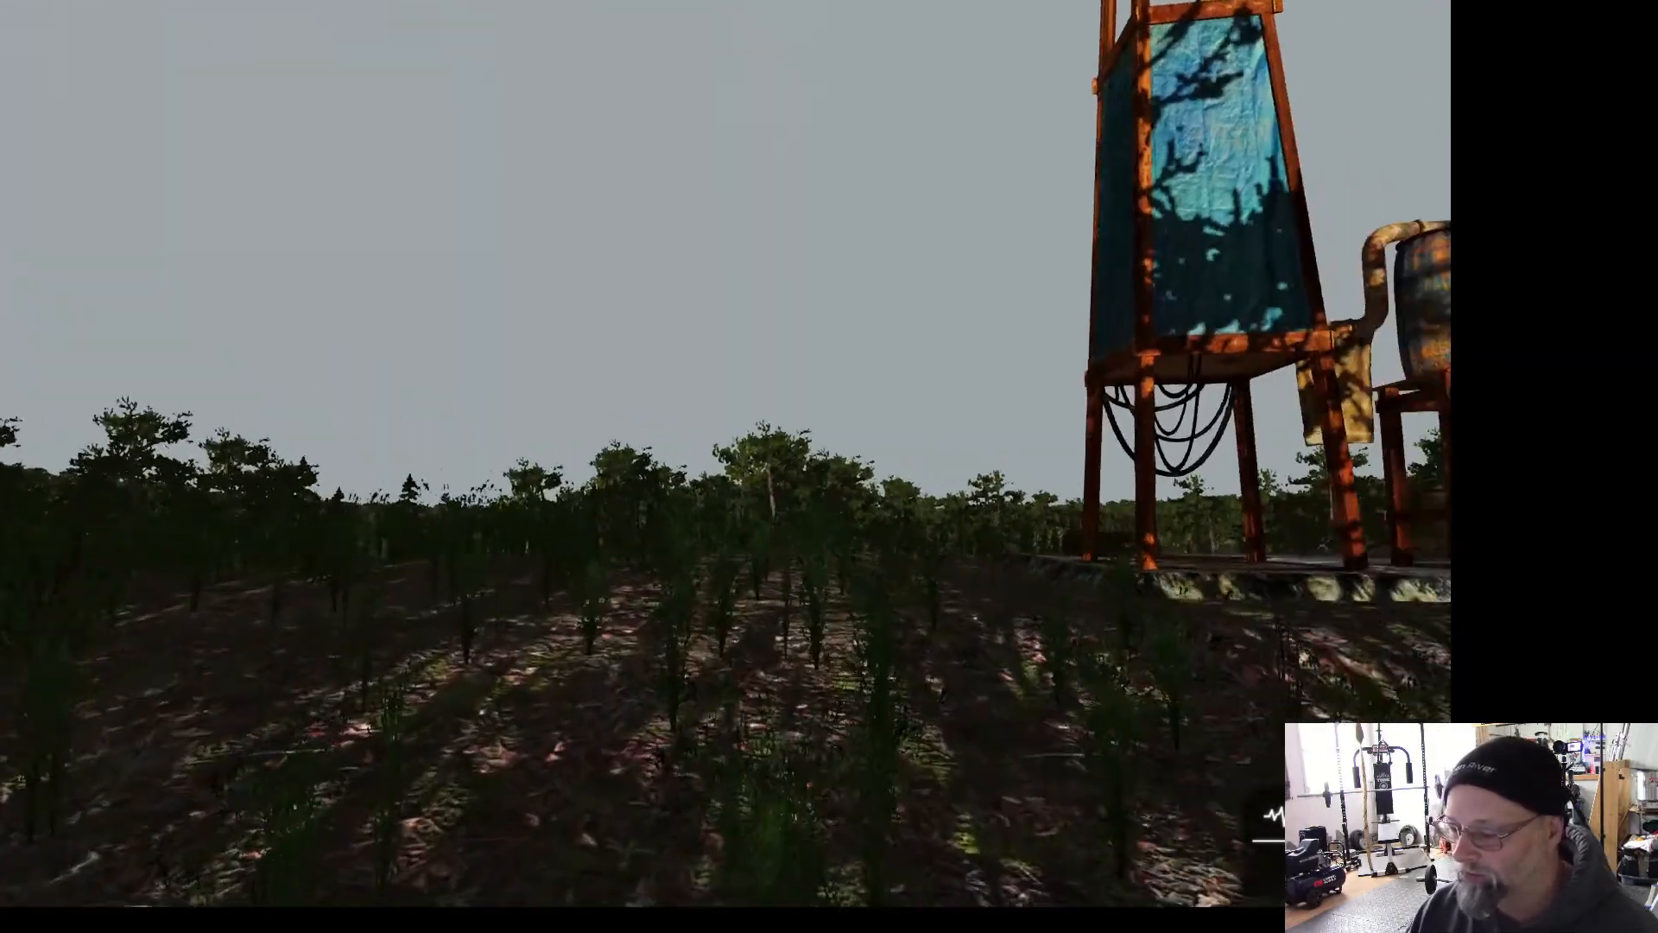
{"action": "key", "text": "w"}
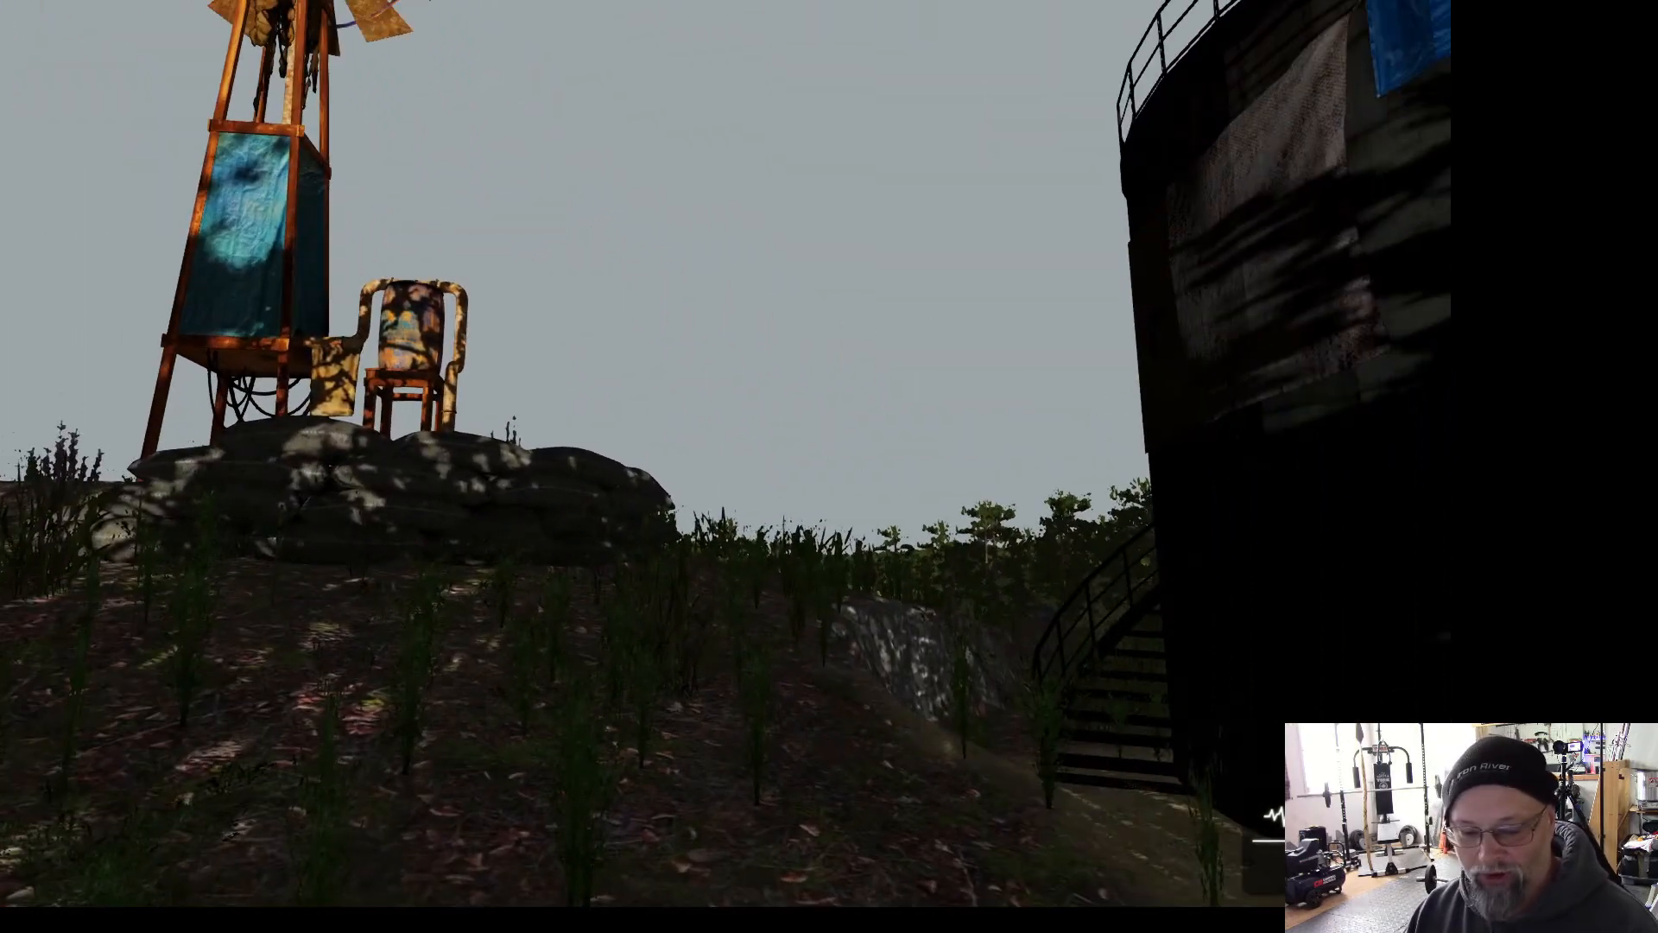
{"action": "key", "text": "Escape"}
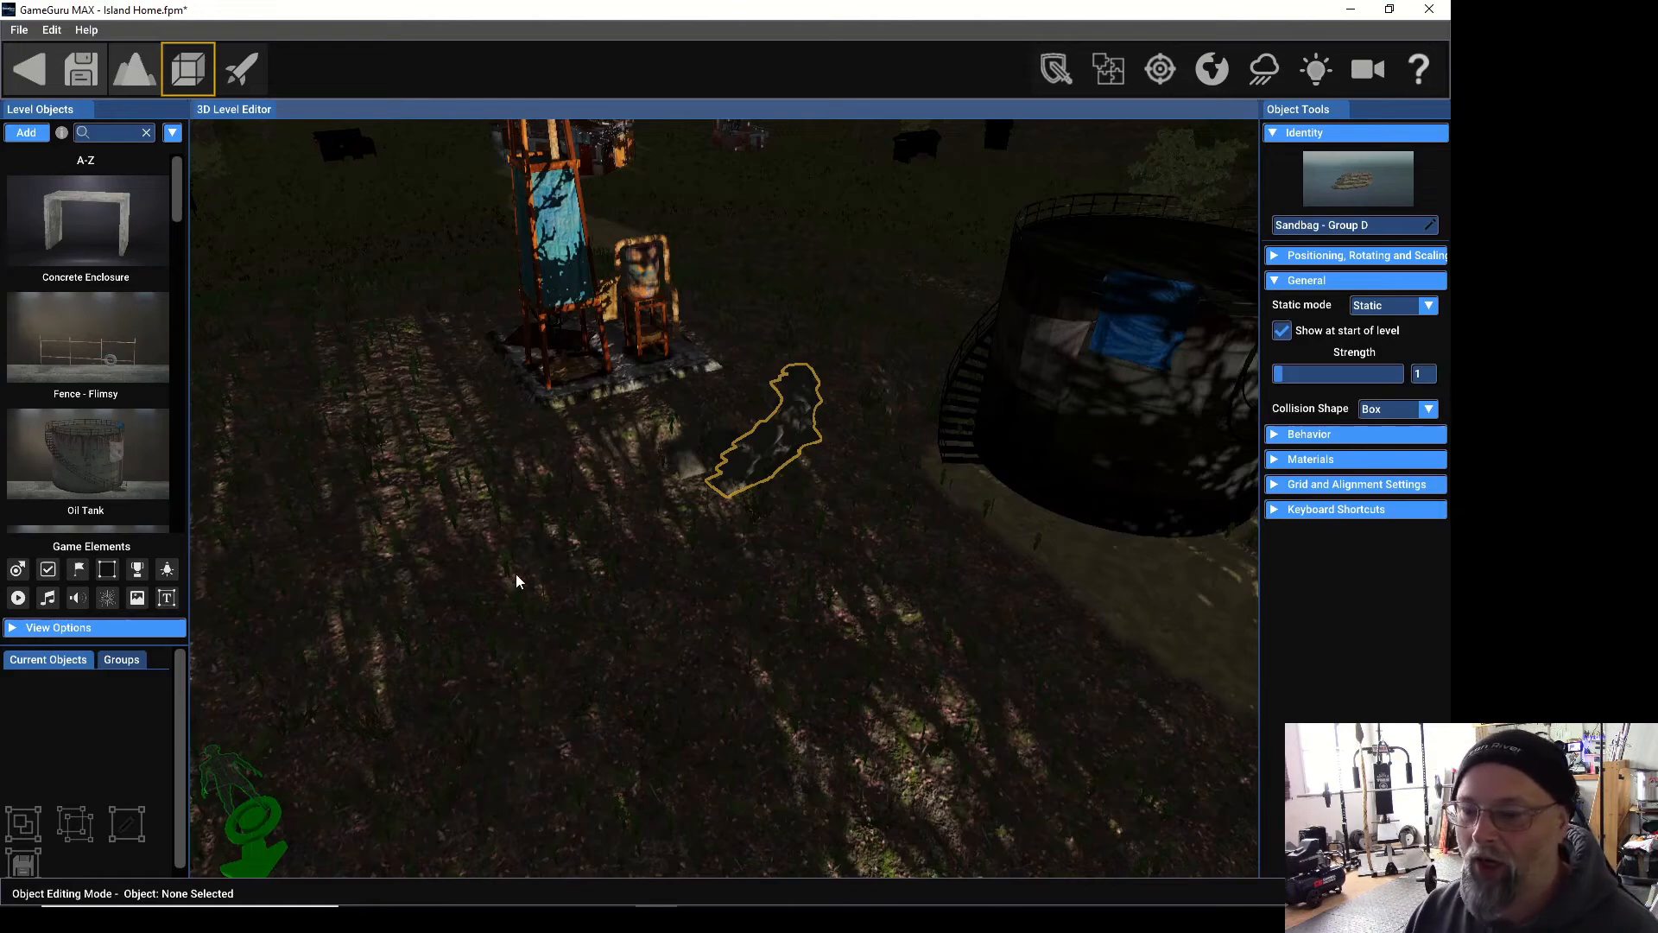
Place another Sandbag - A on the ground in front of the existing single sandbag near the windmill.
{"action": "mouse_move", "coordinate": [510, 456]}
{"action": "right_mouse_down"}
{"action": "mouse_move", "coordinate": [471, 372]}
{"action": "mouse_move", "coordinate": [389, 298]}
{"action": "mouse_move", "coordinate": [293, 340]}
{"action": "mouse_move", "coordinate": [359, 302]}
{"action": "mouse_move", "coordinate": [333, 311]}
{"action": "mouse_move", "coordinate": [499, 438]}
{"action": "right_mouse_up"}
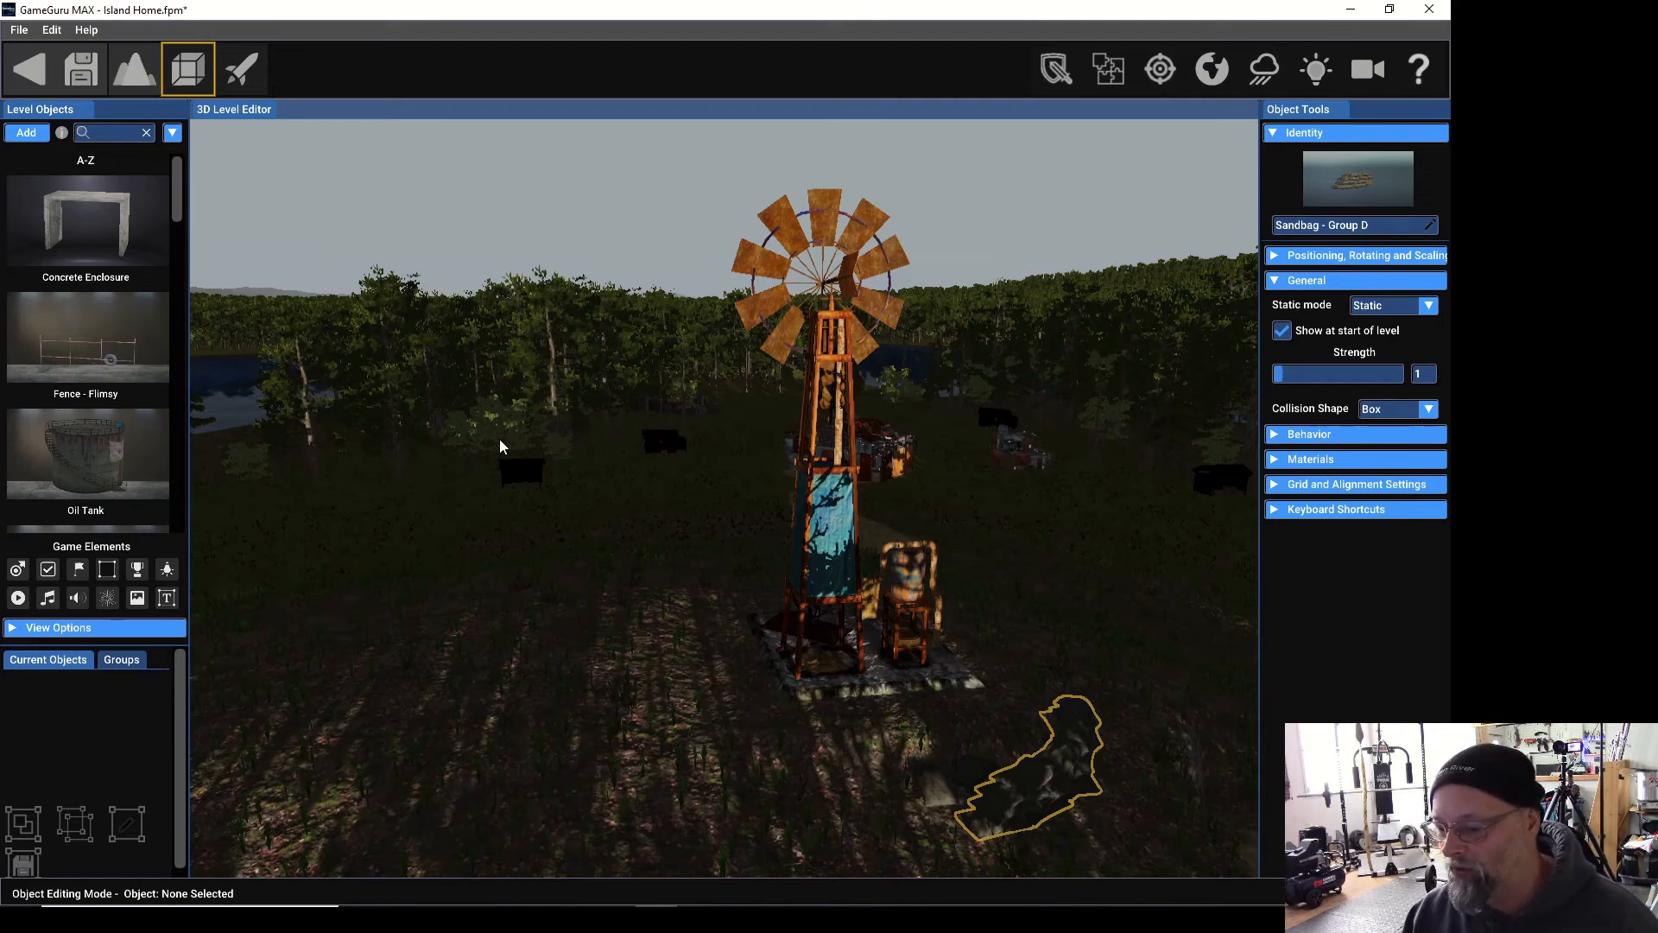
{"action": "left_click", "coordinate": [1280, 436]}
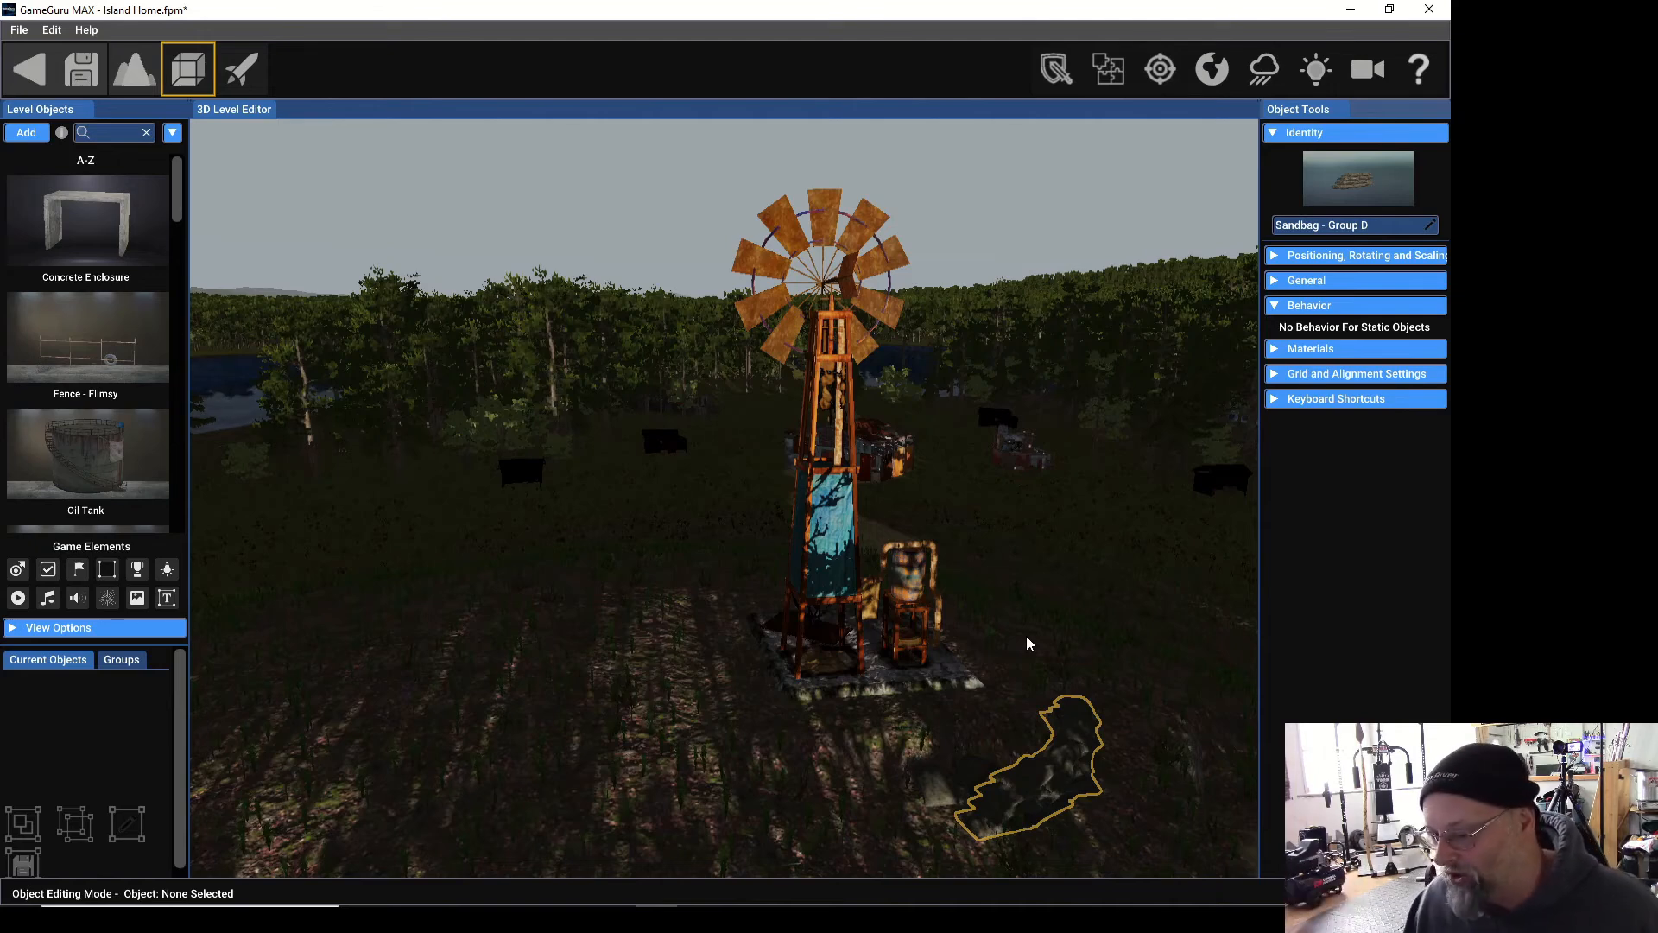
{"action": "left_click", "coordinate": [935, 796]}
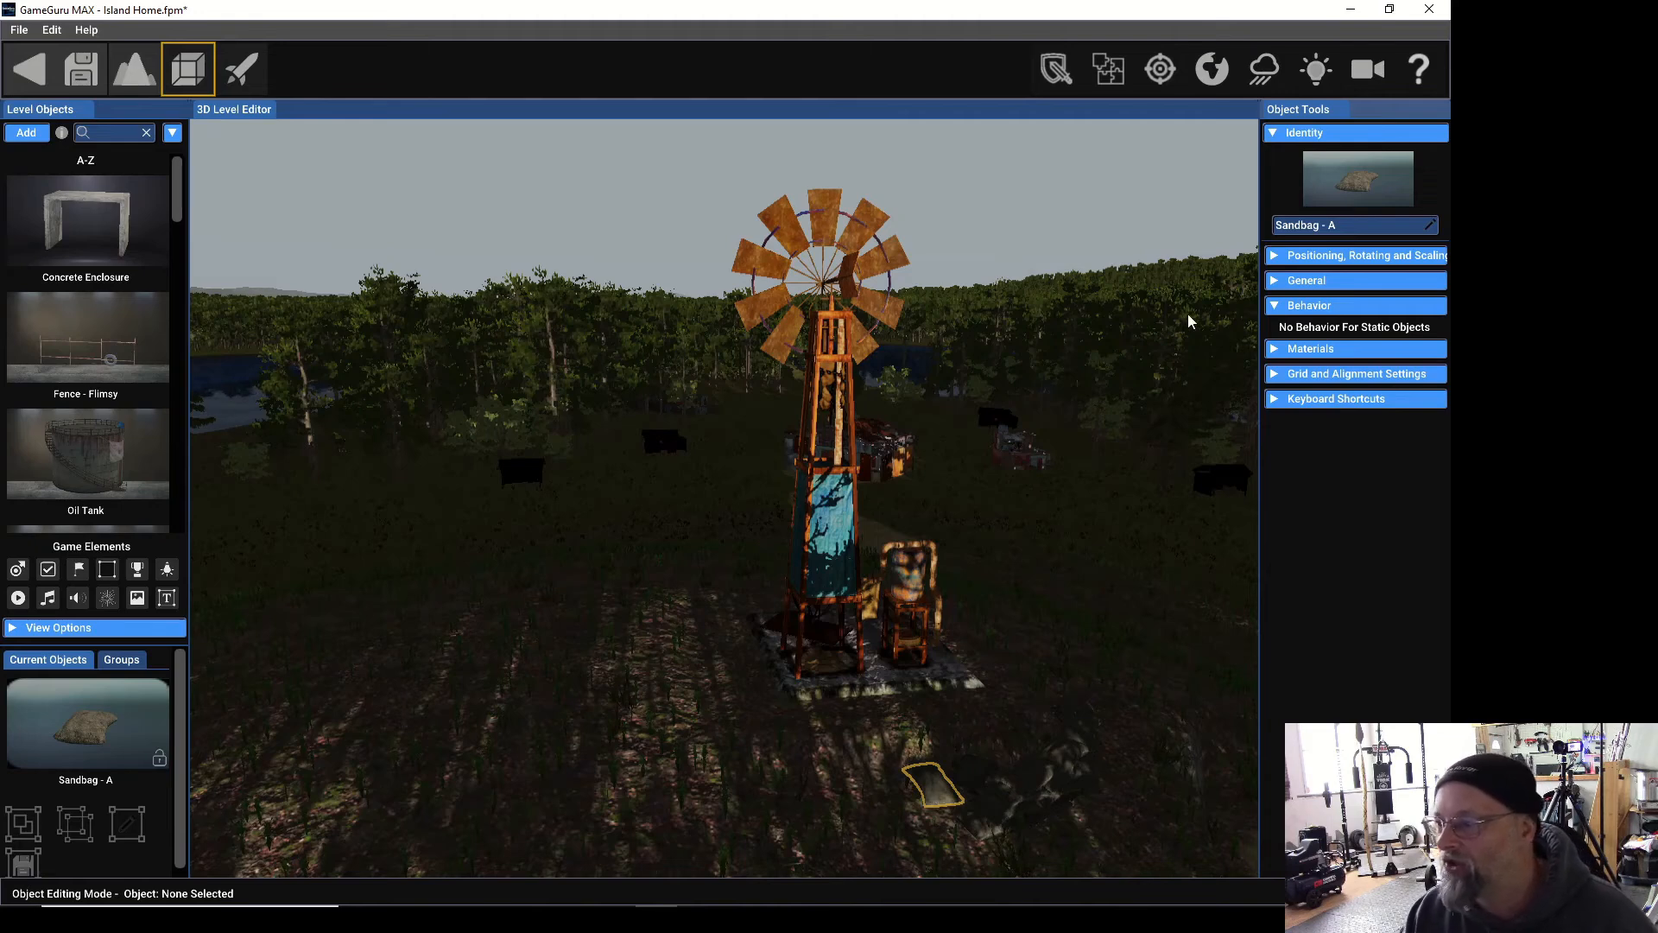
{"action": "left_click", "coordinate": [1285, 281]}
{"action": "left_click", "coordinate": [1285, 281]}
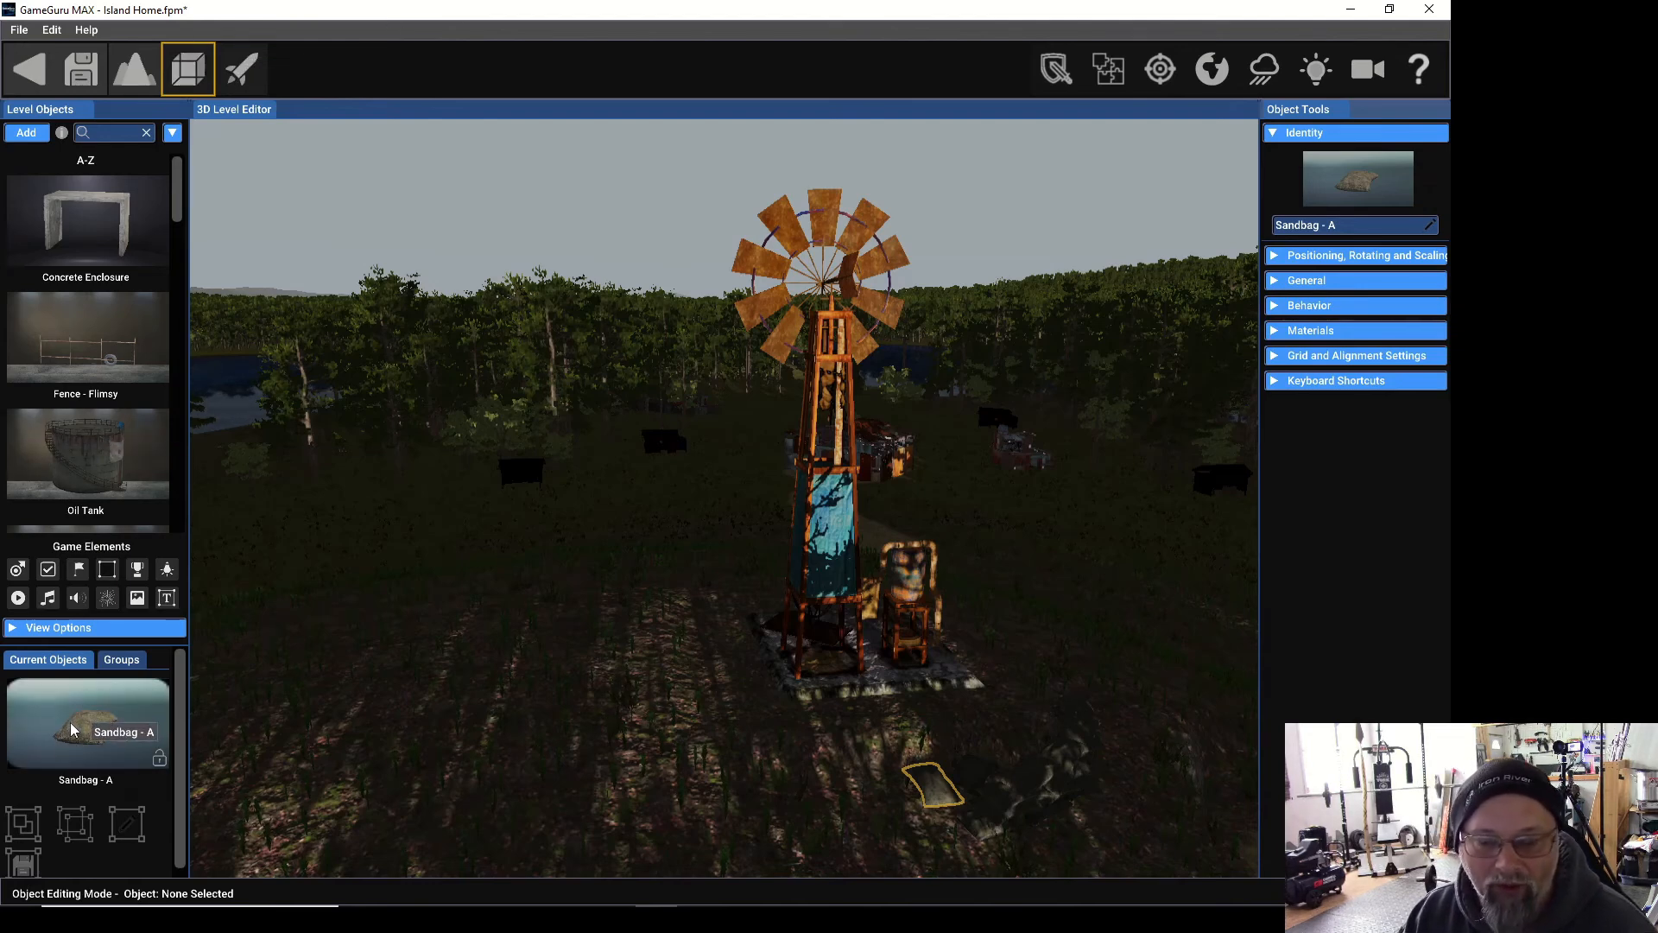
{"action": "left_click_drag", "start_coordinate": [71, 730], "coordinate": [851, 846]}
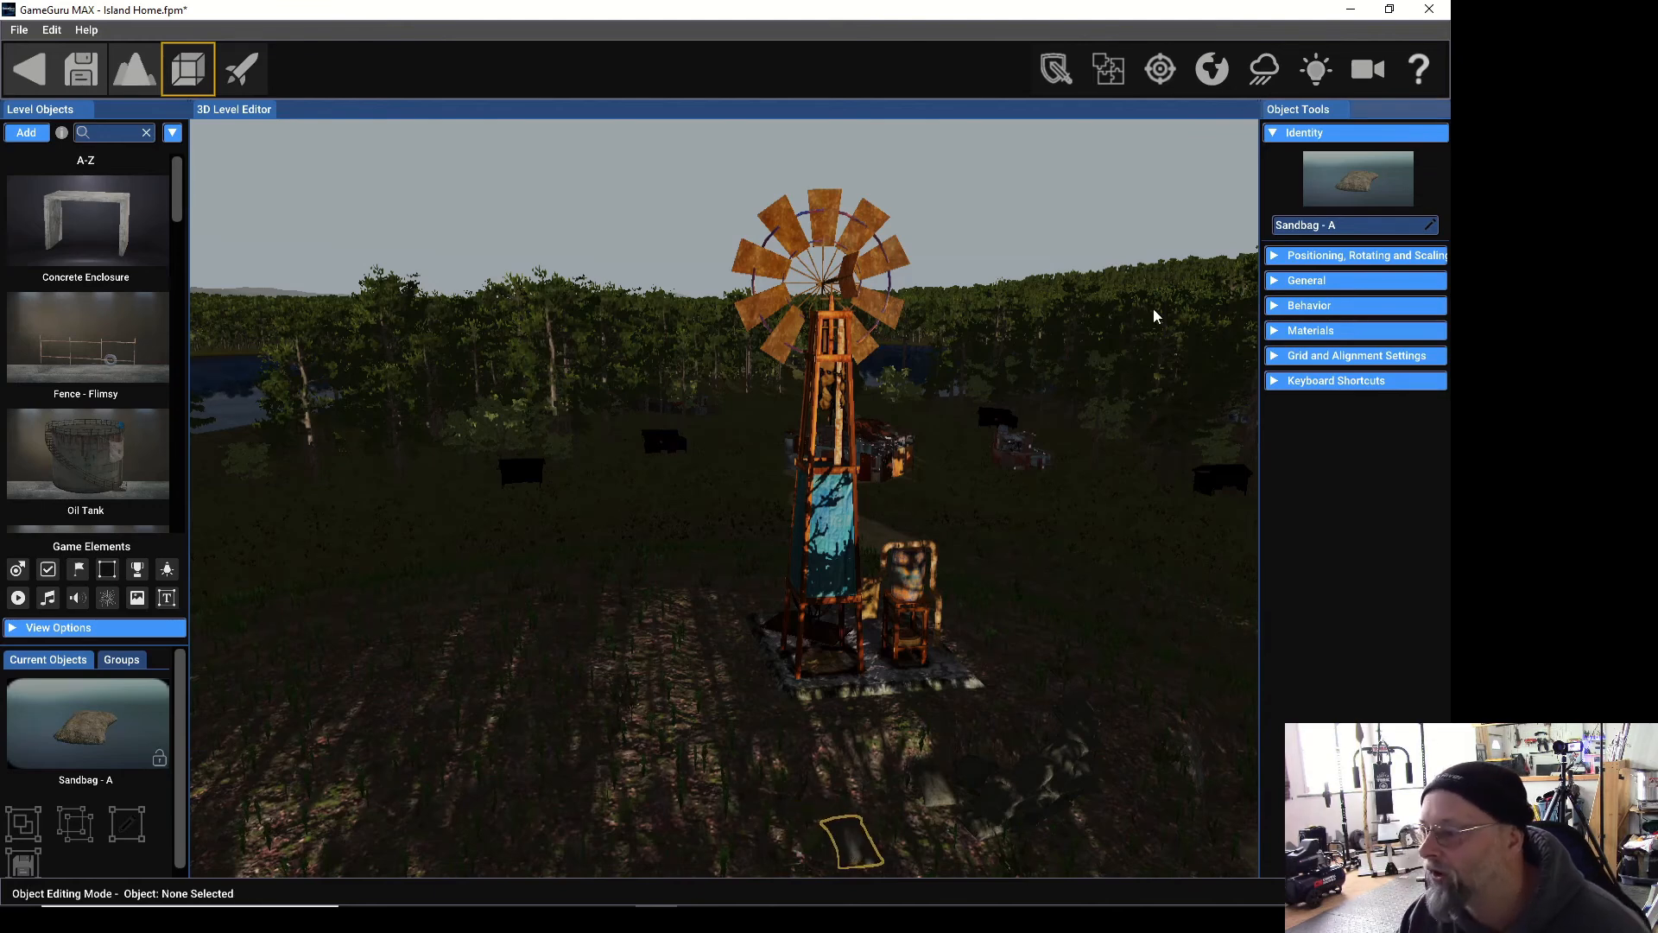
Set the new sandbag's static mode to Physics on, its strength to 5 and its collision shape to Hull Decomp.
{"action": "left_click", "coordinate": [1276, 282]}
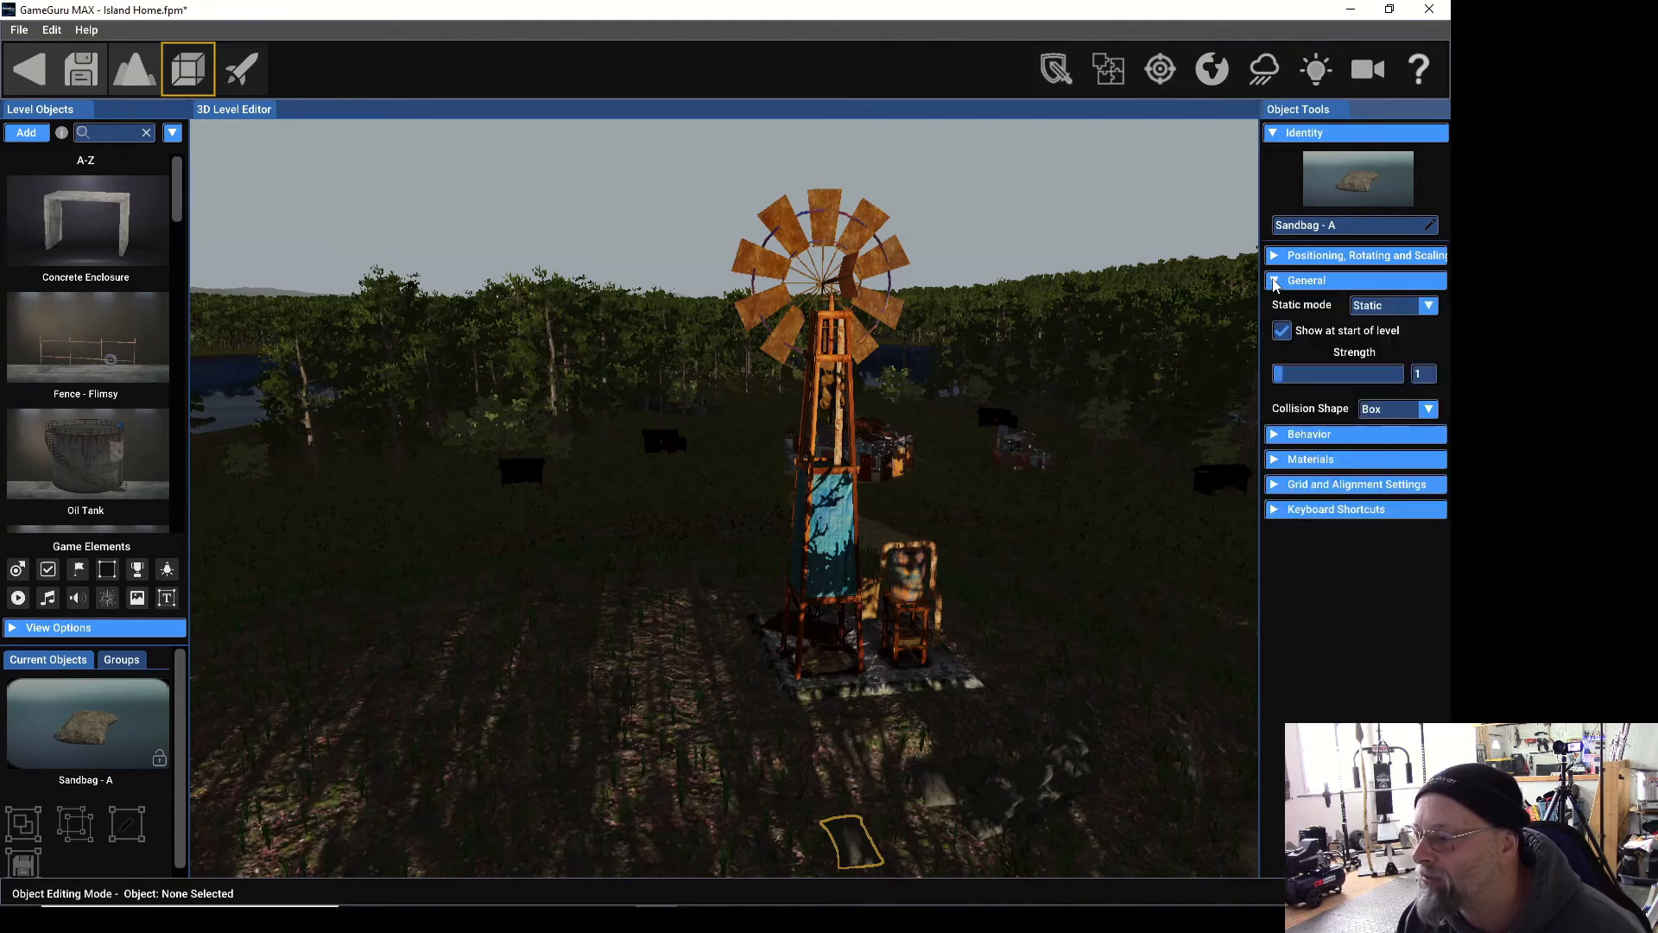
{"action": "left_click", "coordinate": [1429, 308]}
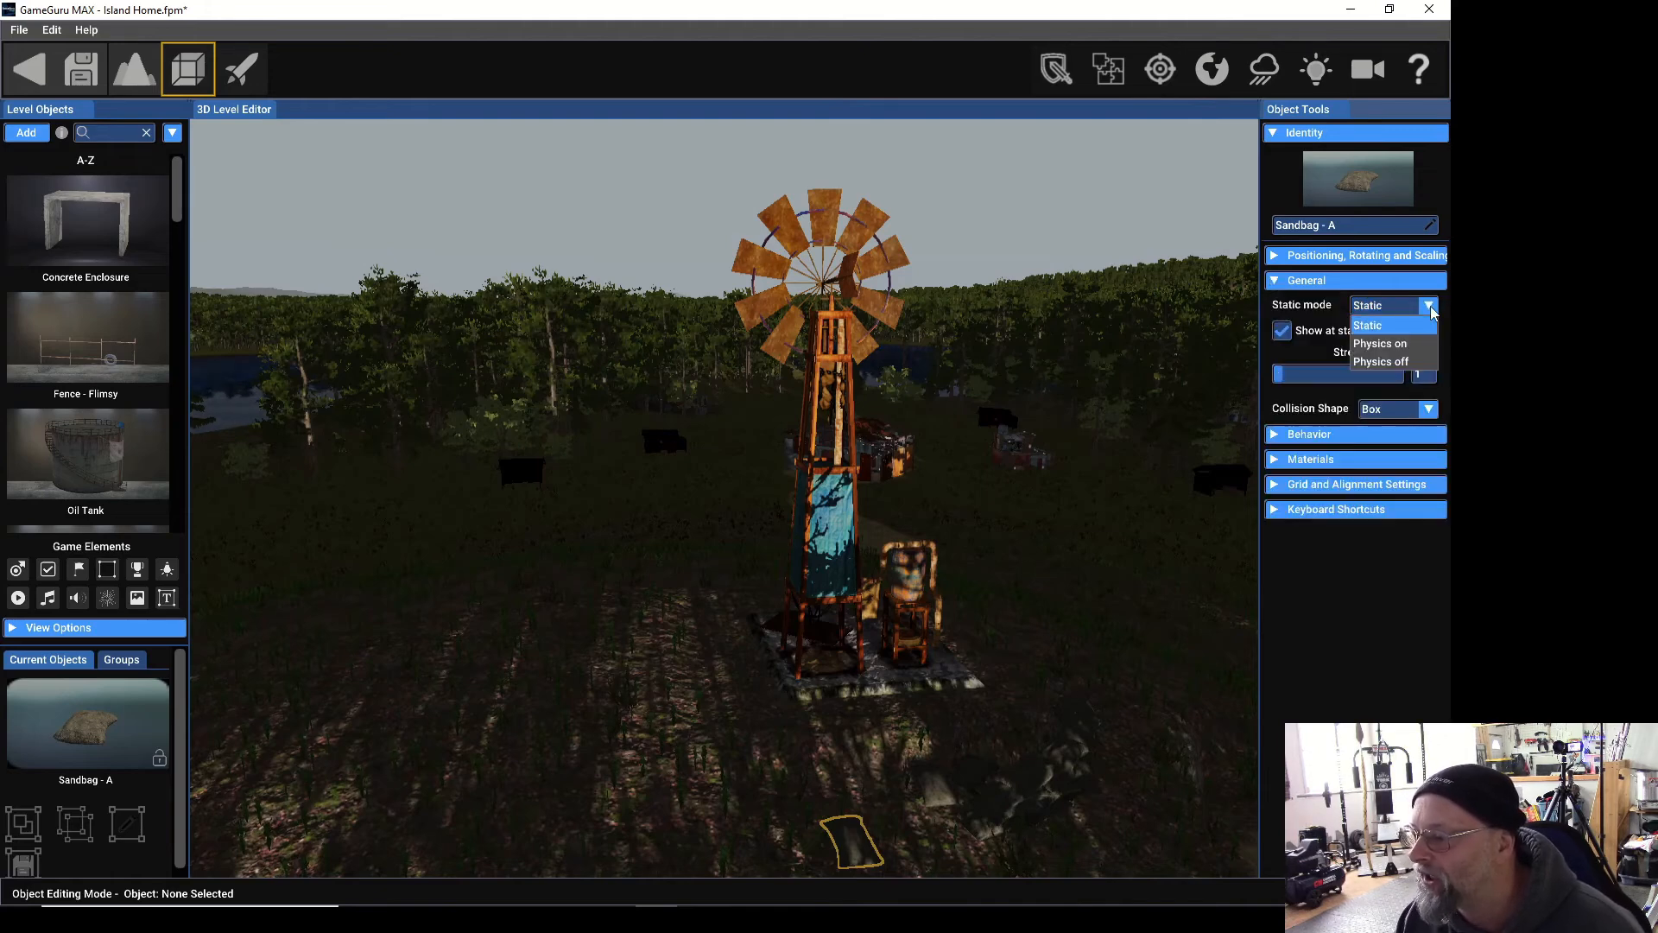
{"action": "left_click", "coordinate": [1386, 344]}
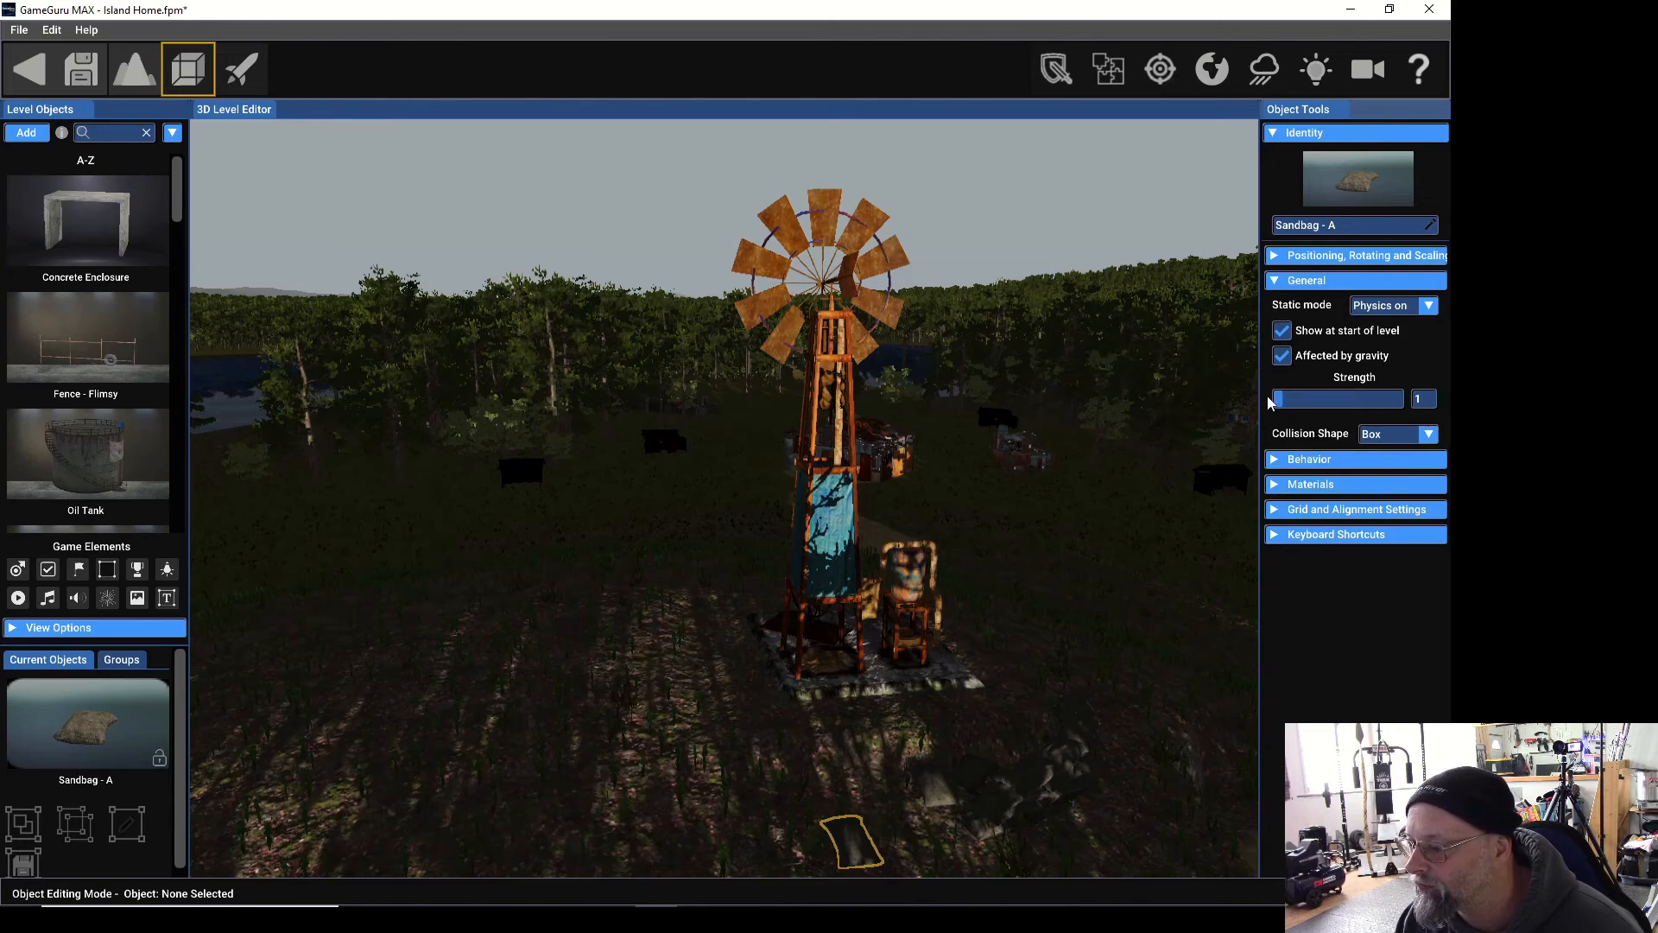
{"action": "left_click_drag", "start_coordinate": [1276, 397], "coordinate": [1282, 404]}
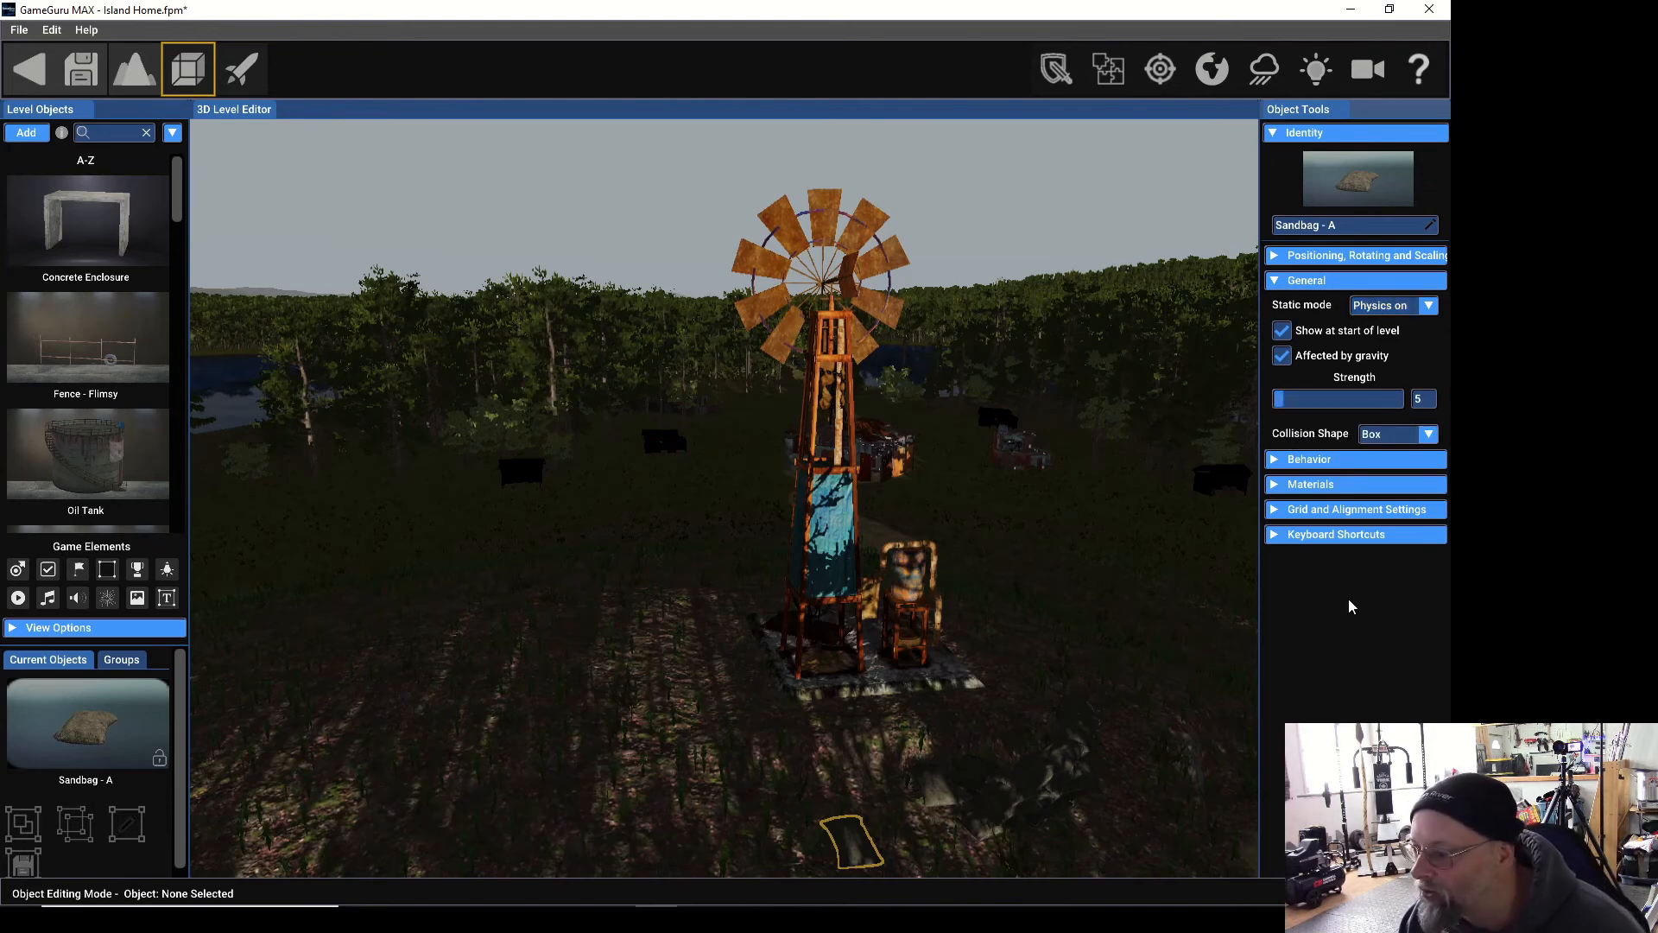
{"action": "left_click", "coordinate": [1430, 435]}
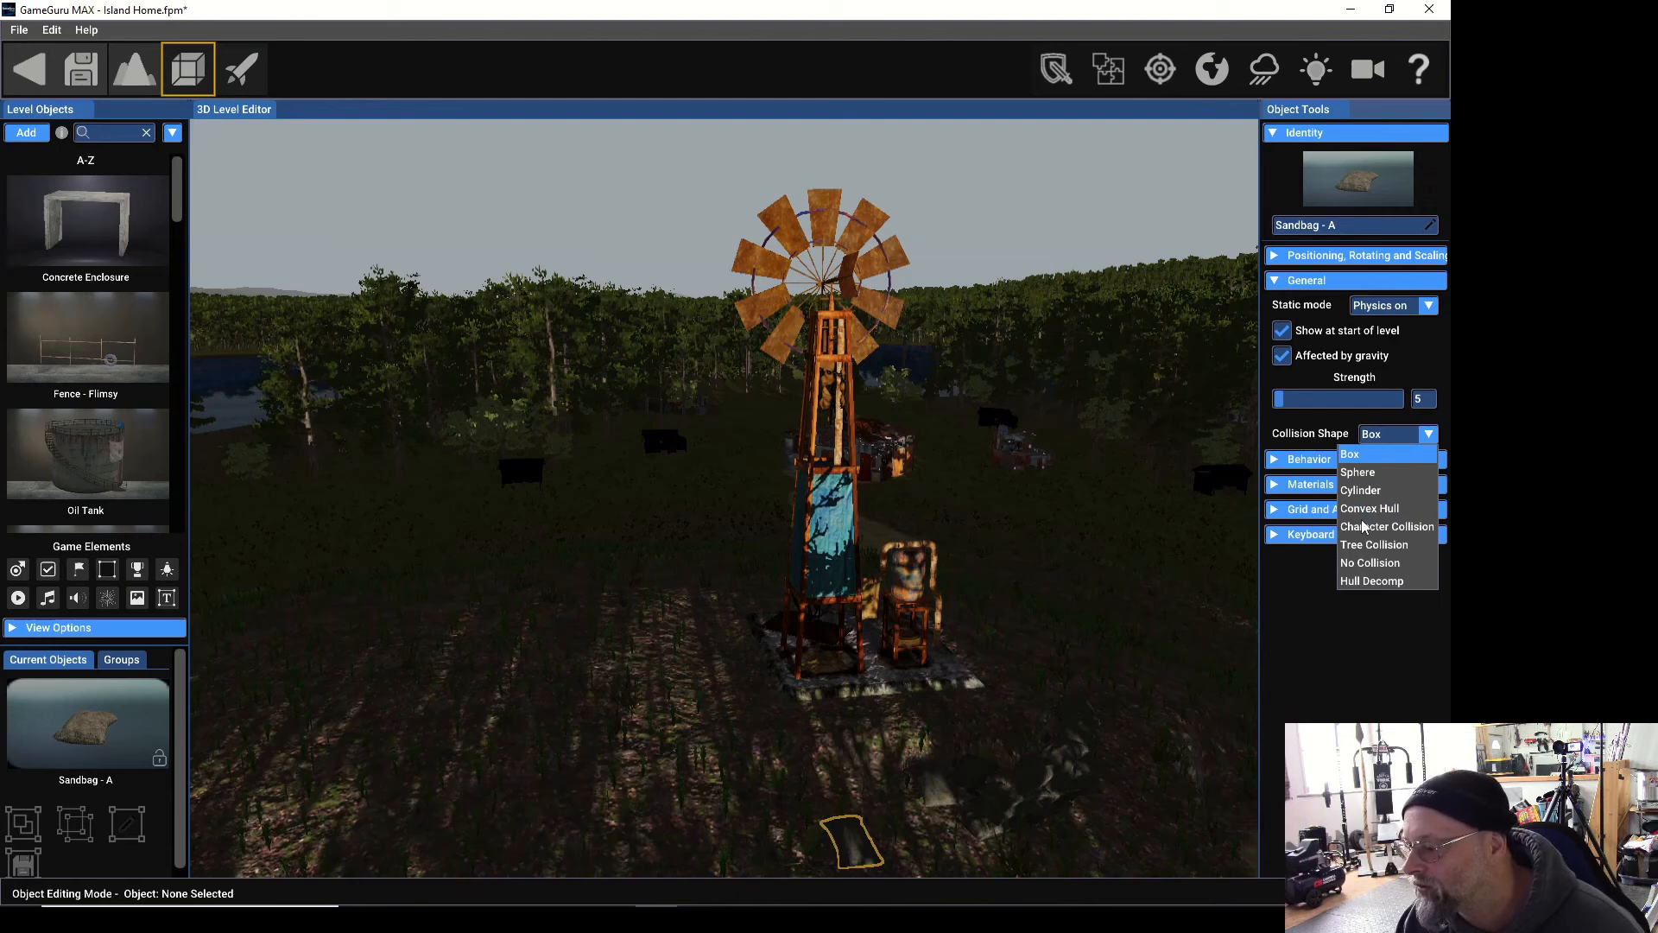
{"action": "left_click", "coordinate": [1371, 581]}
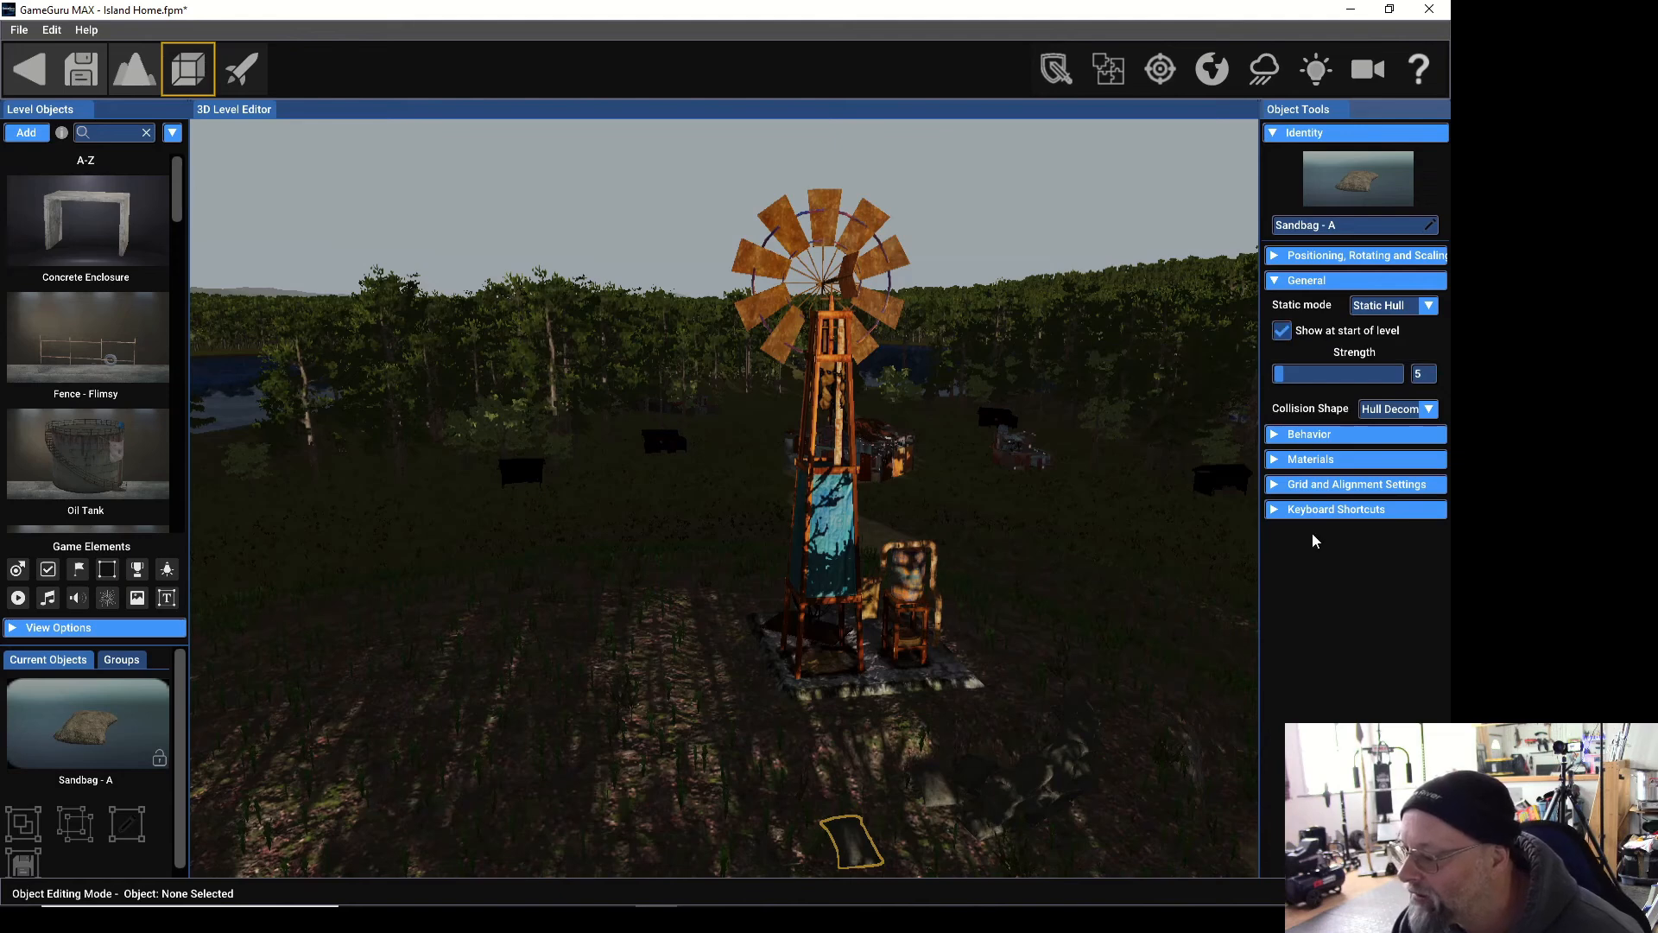
Check the new sandbag's behavior settings and the static mode options available with the Hull Decomp collision shape.
{"action": "left_click", "coordinate": [1277, 282]}
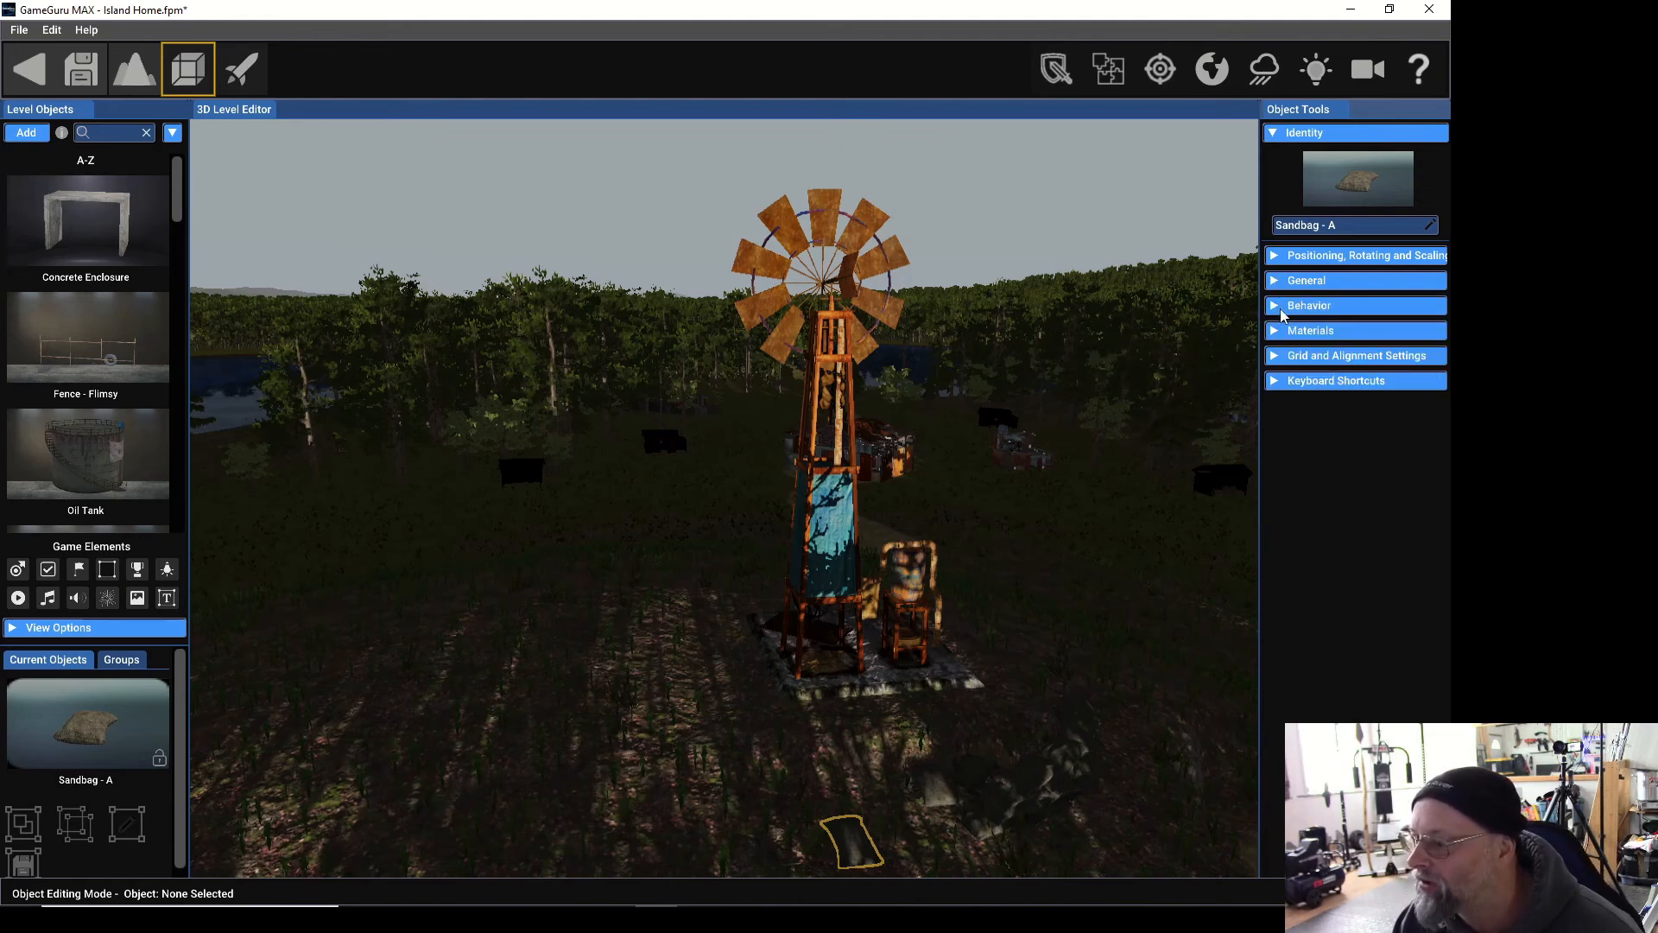
{"action": "left_click", "coordinate": [1281, 309]}
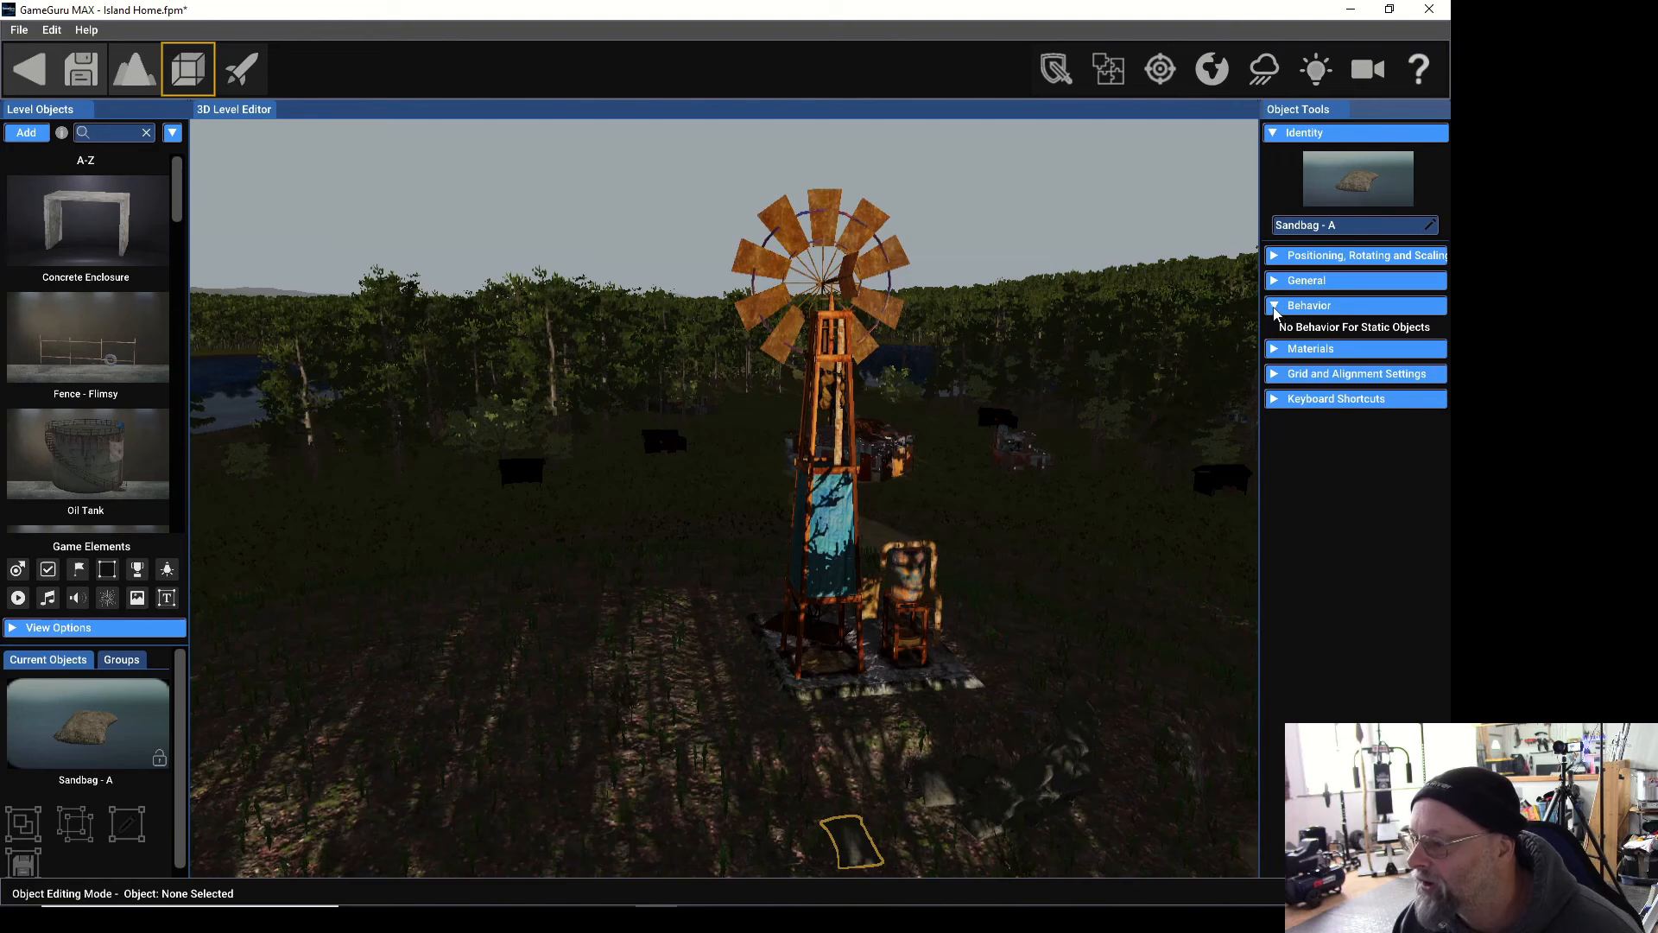
{"action": "left_click", "coordinate": [1277, 308]}
{"action": "left_click", "coordinate": [1278, 283]}
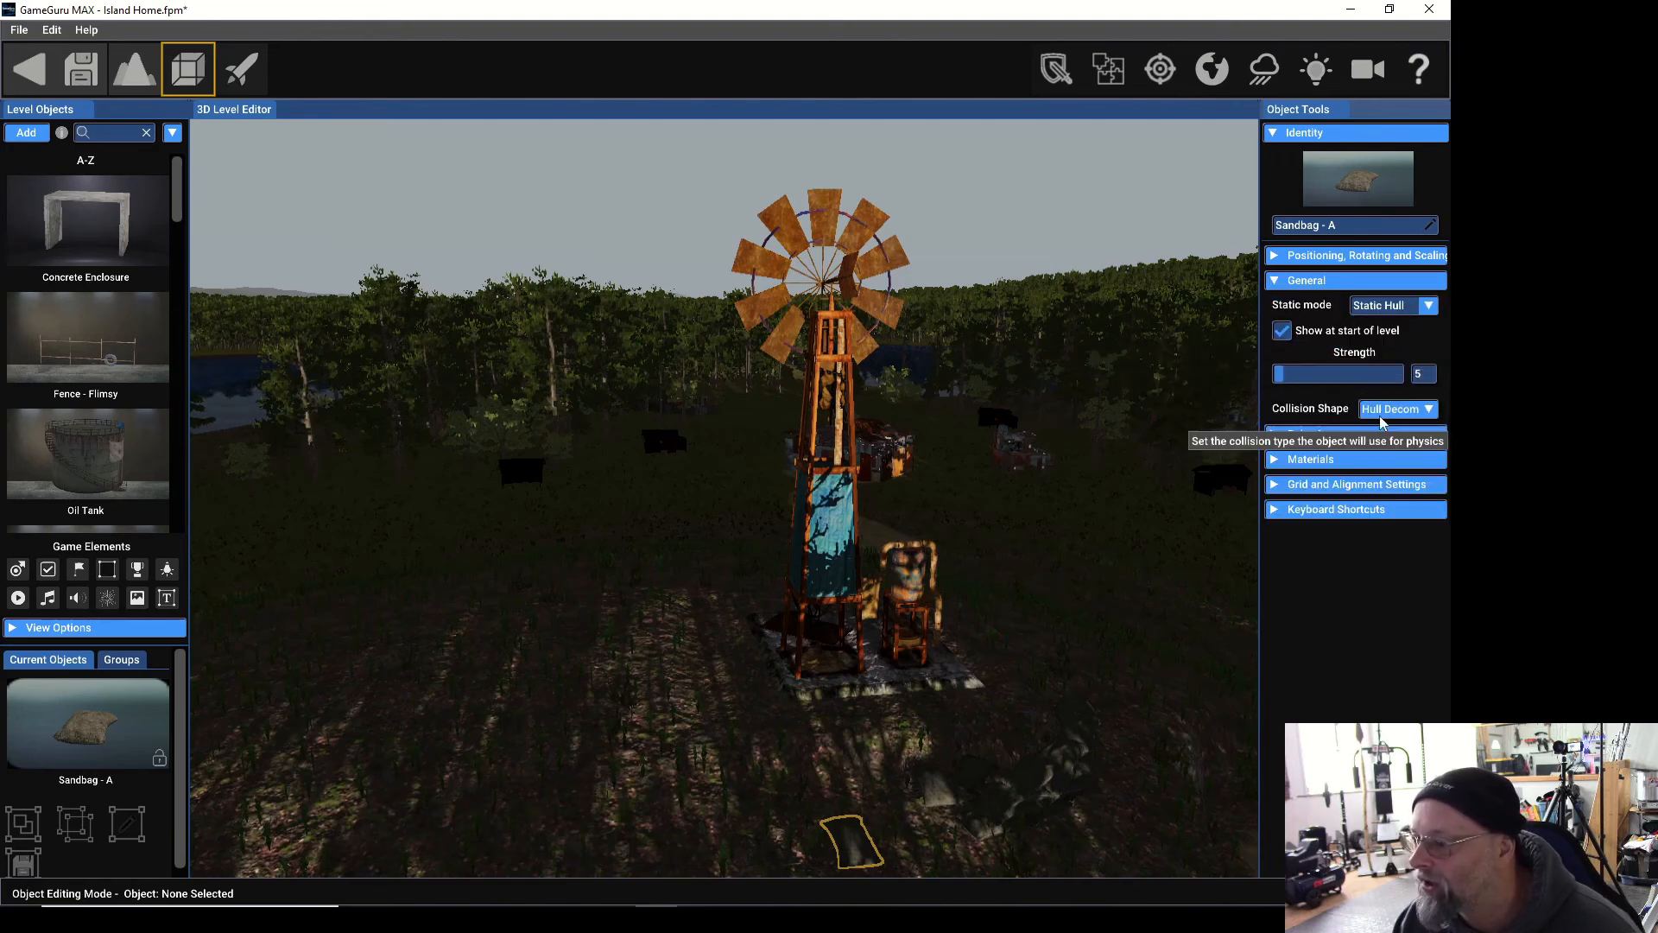
{"action": "left_click", "coordinate": [1430, 307]}
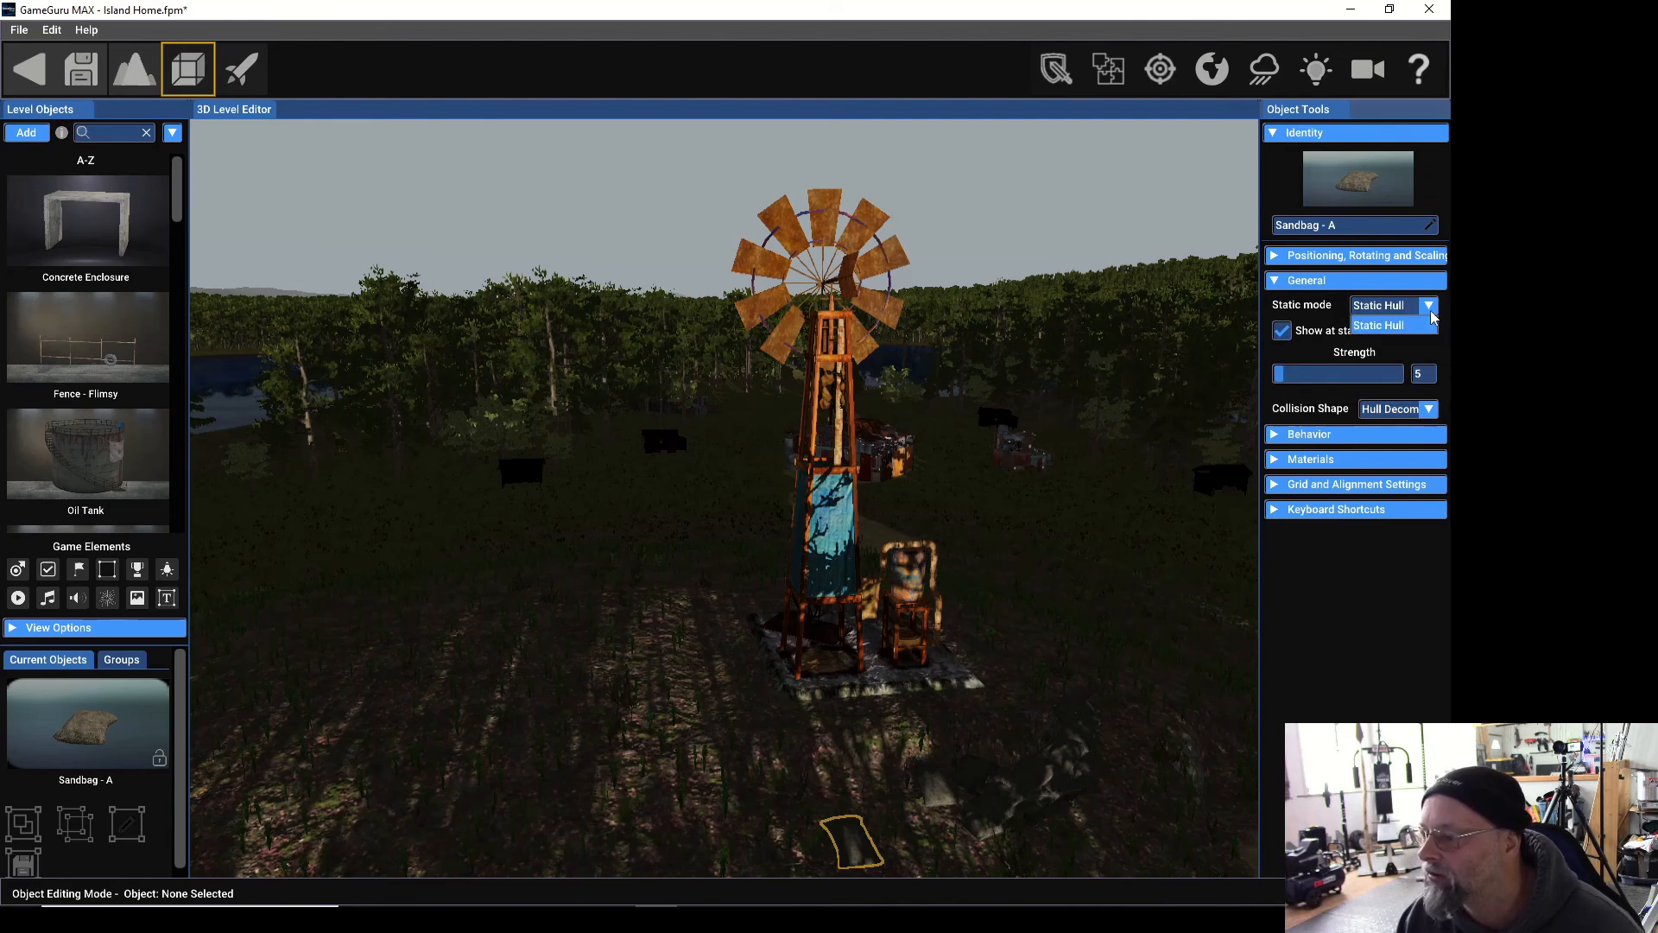
{"action": "left_click", "coordinate": [1430, 311]}
{"action": "left_click", "coordinate": [1430, 309]}
{"action": "left_click", "coordinate": [1429, 311]}
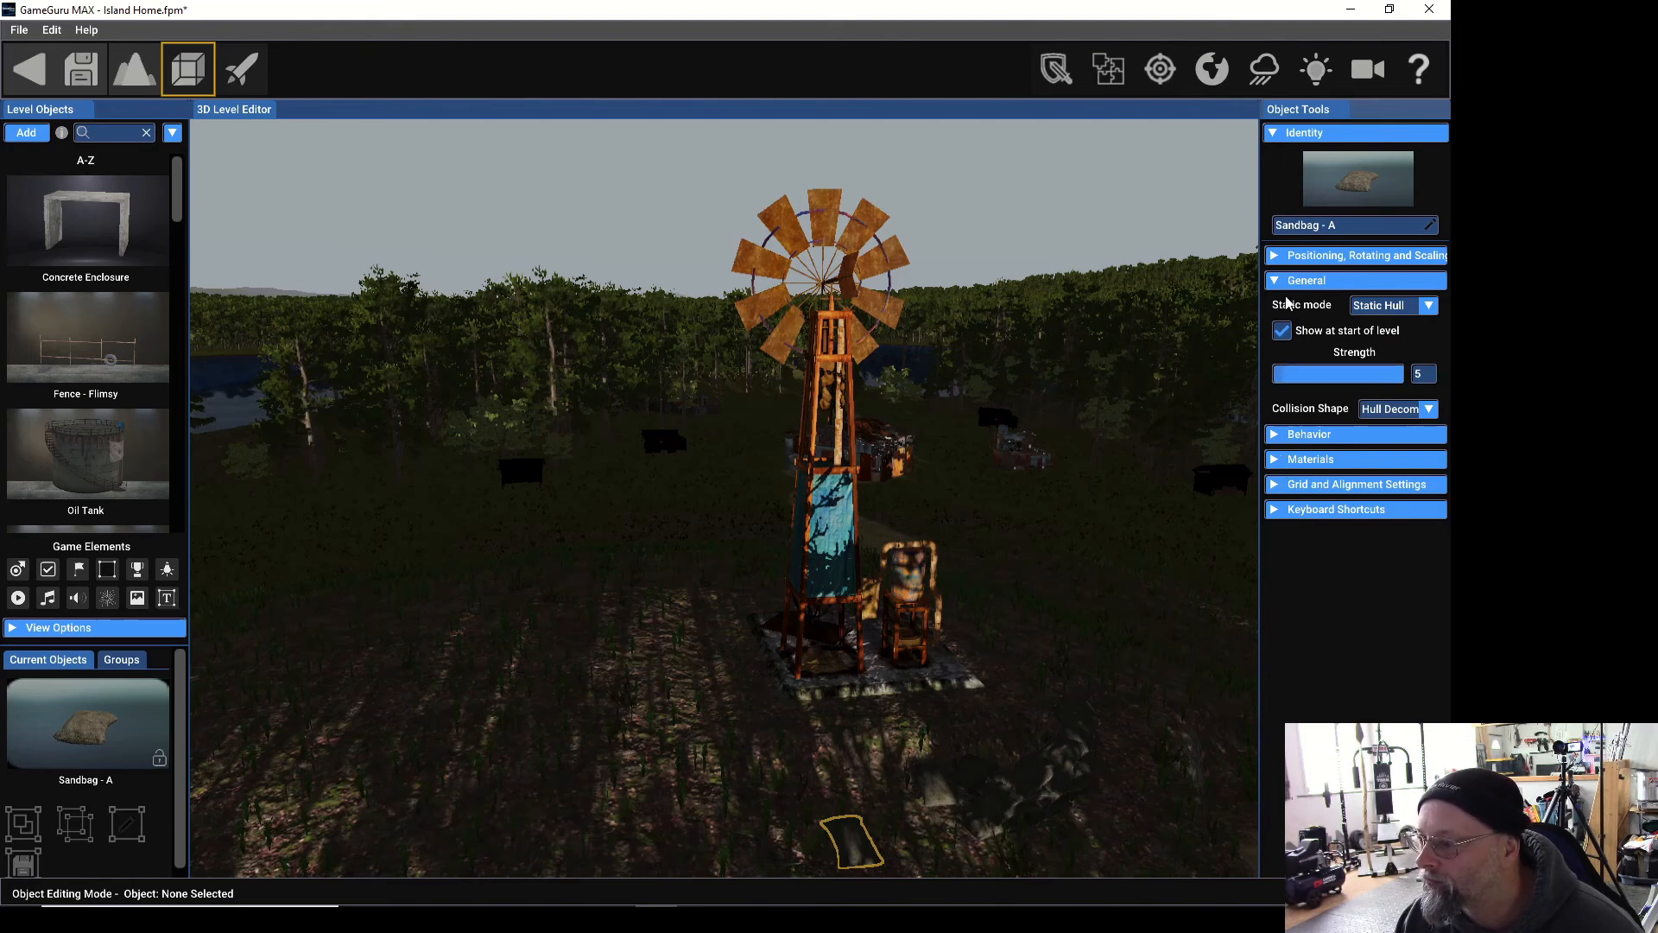
Review the new sandbag's positioning, rotation and scale, material, general and behavior settings.
{"action": "left_click", "coordinate": [1284, 256]}
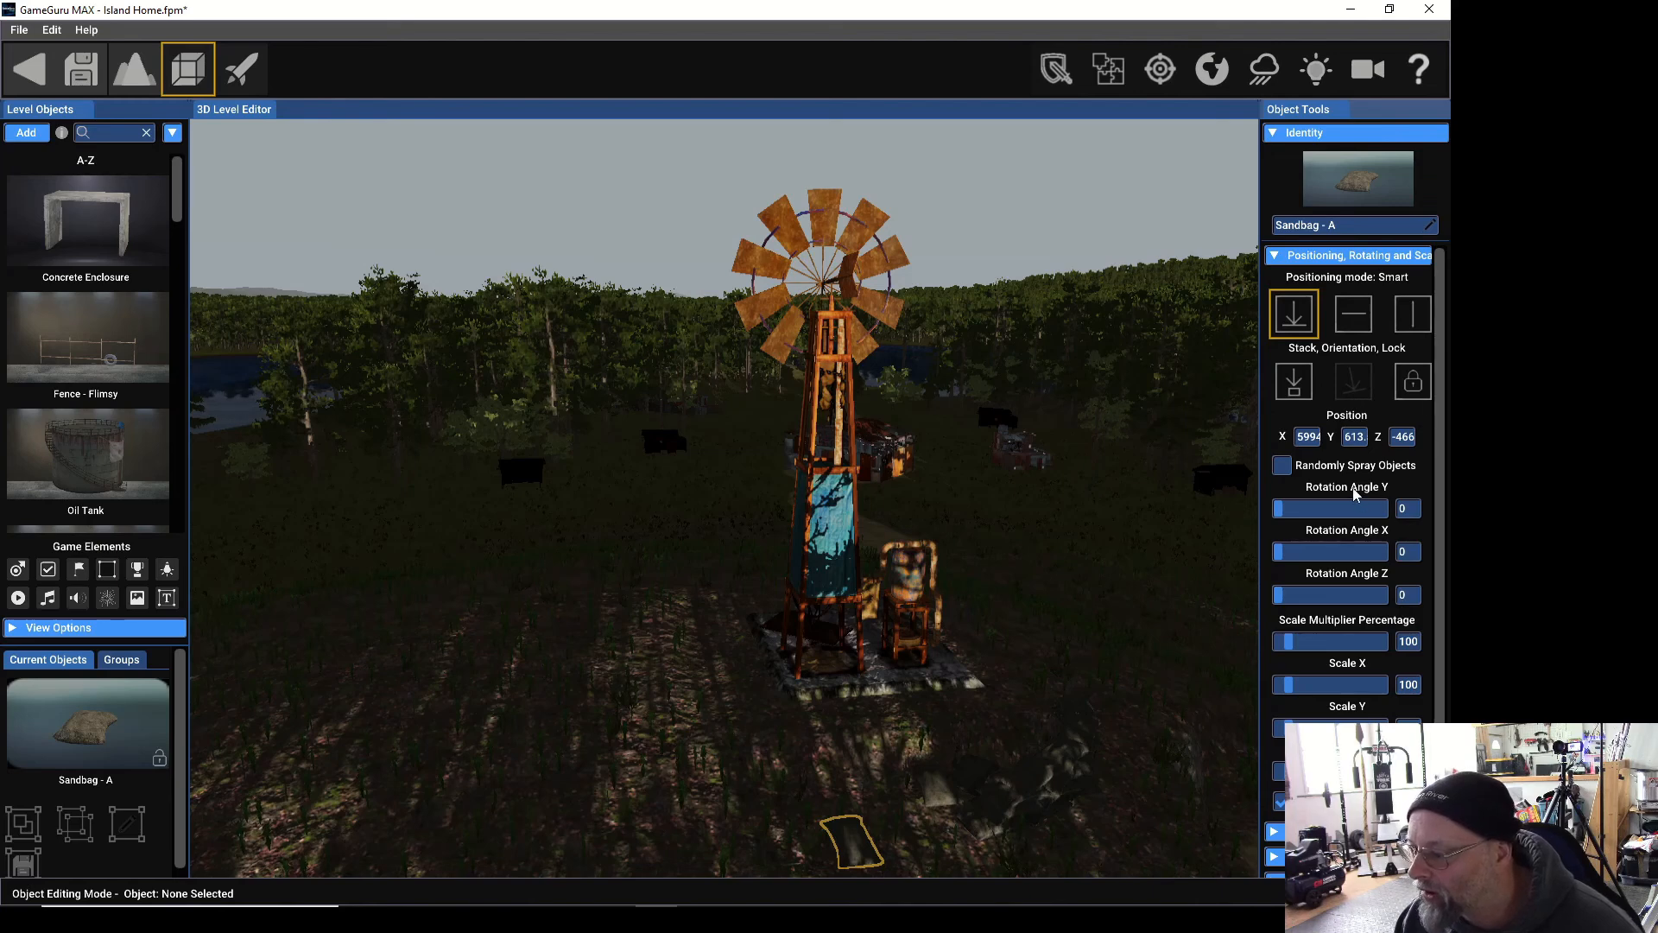
{"action": "scroll", "coordinate": [1353, 501], "scroll_direction": "down", "scroll_amount": 2}
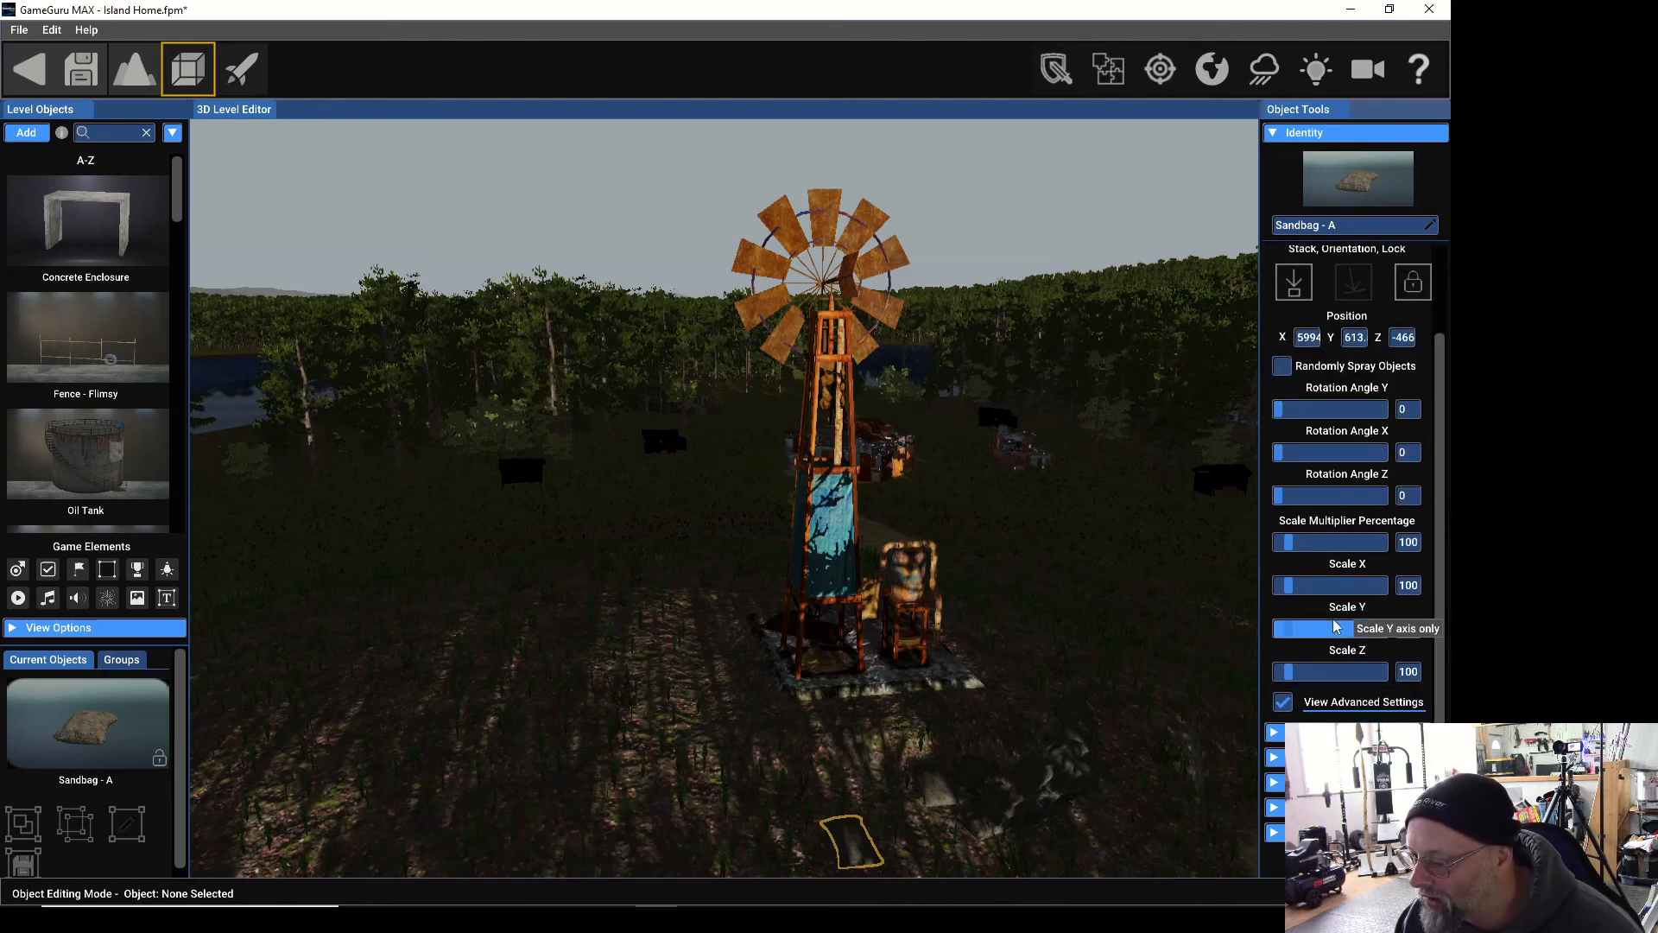
{"action": "scroll", "coordinate": [1340, 644], "scroll_direction": "up", "scroll_amount": 2}
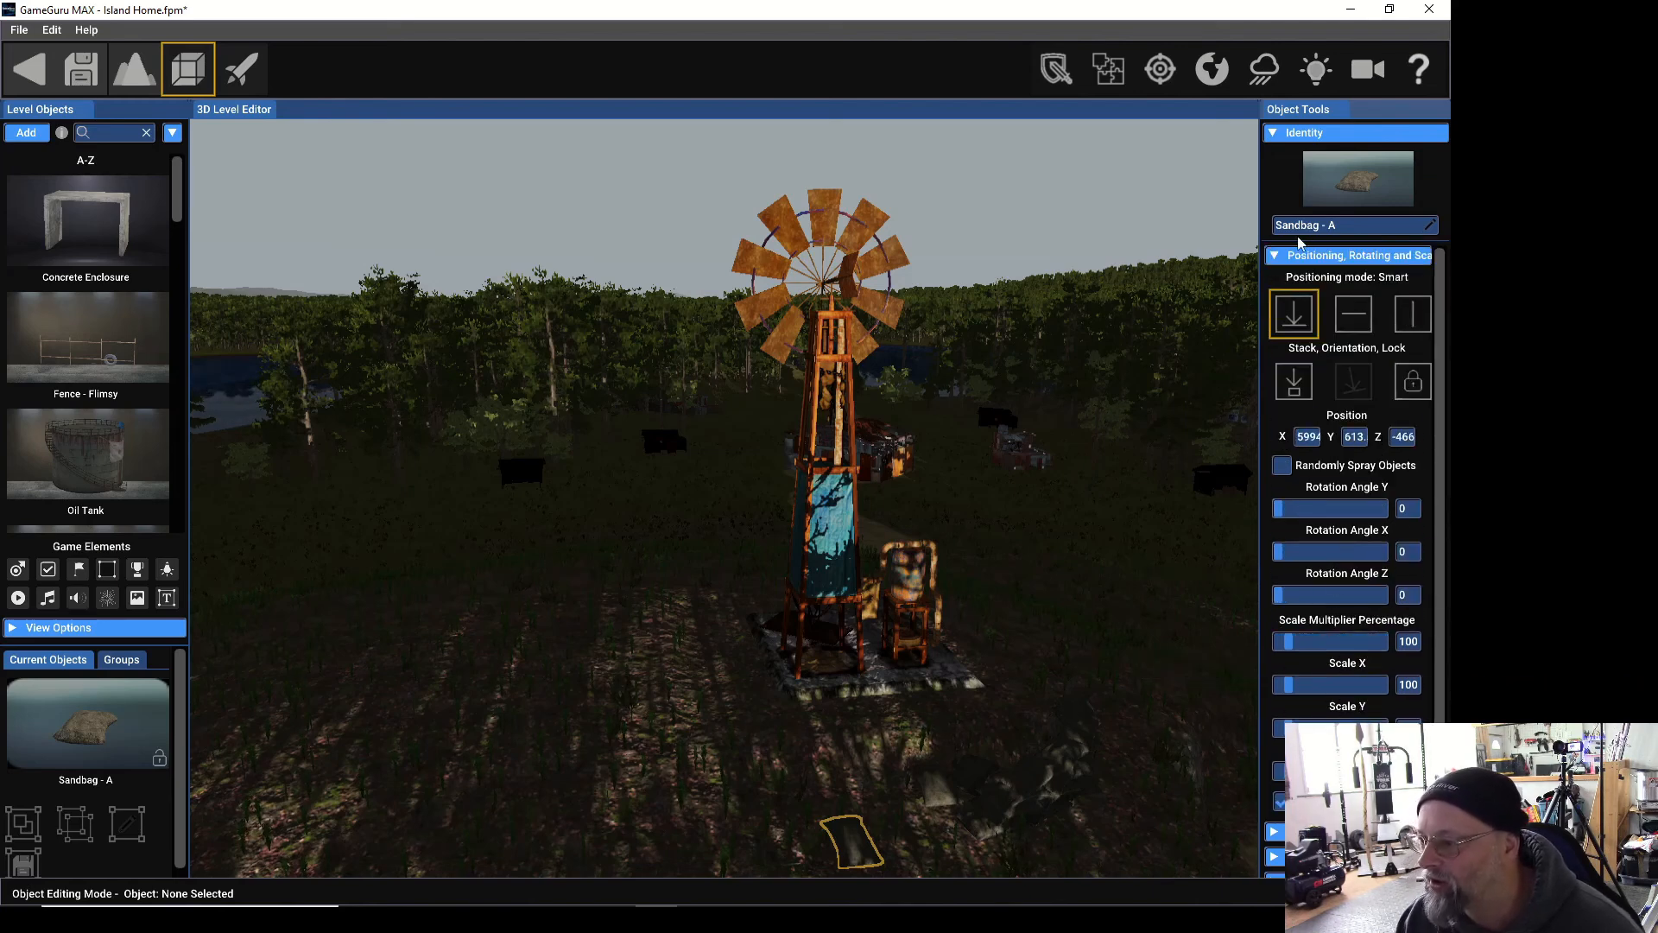
{"action": "left_click", "coordinate": [1275, 258]}
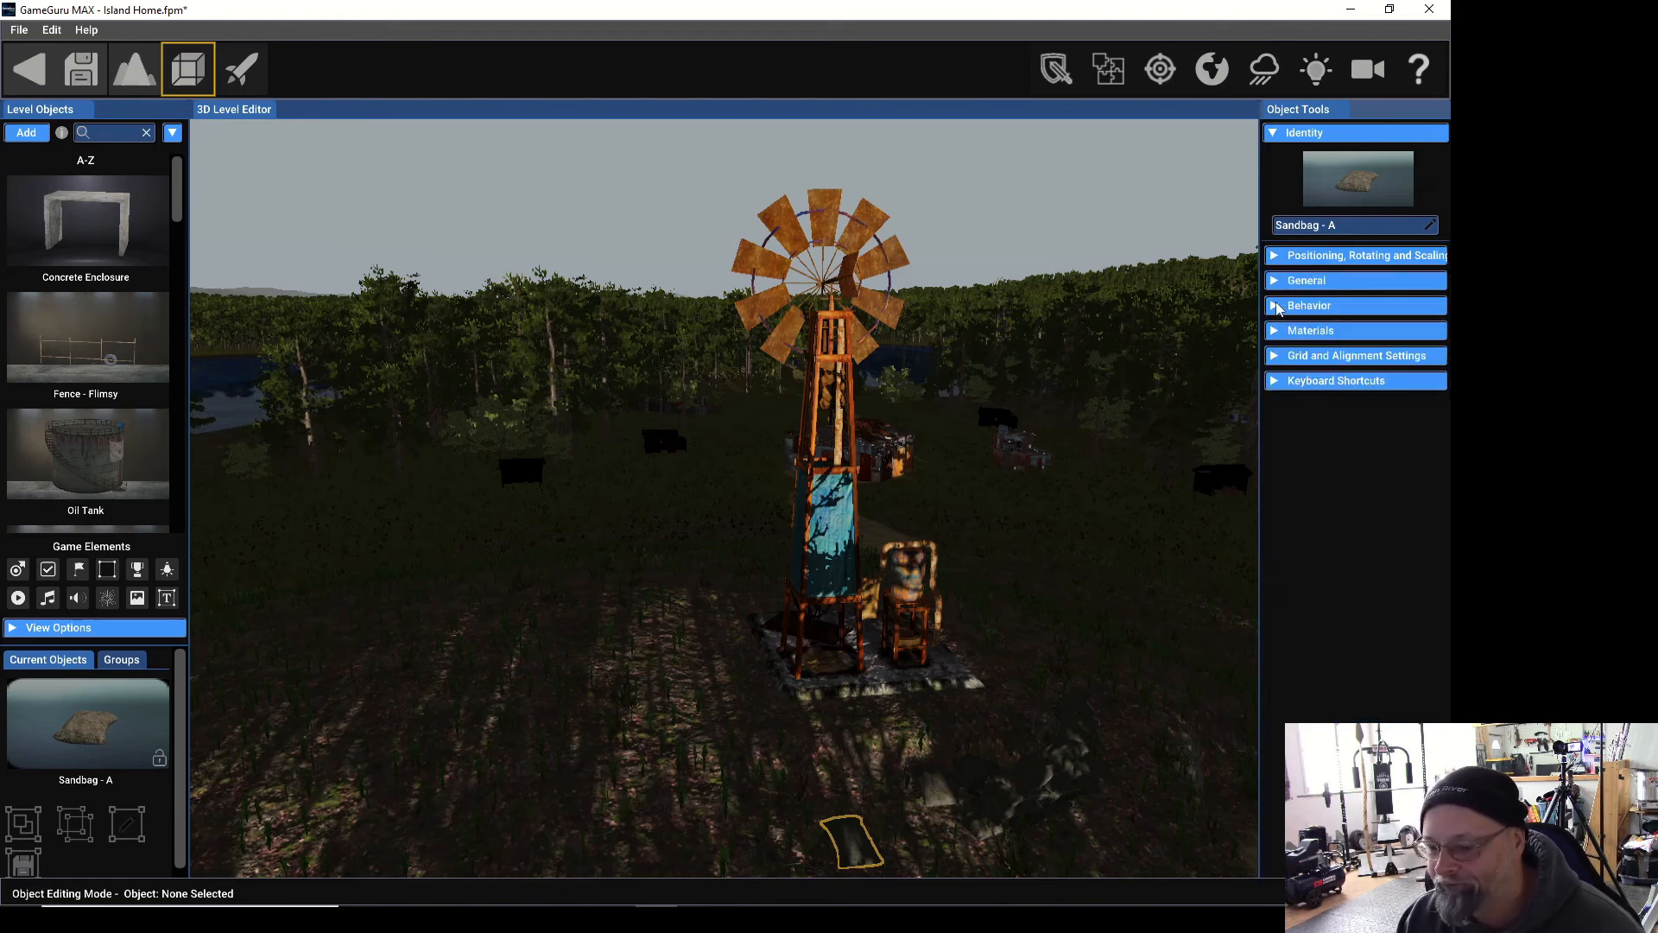
{"action": "left_click", "coordinate": [1278, 330]}
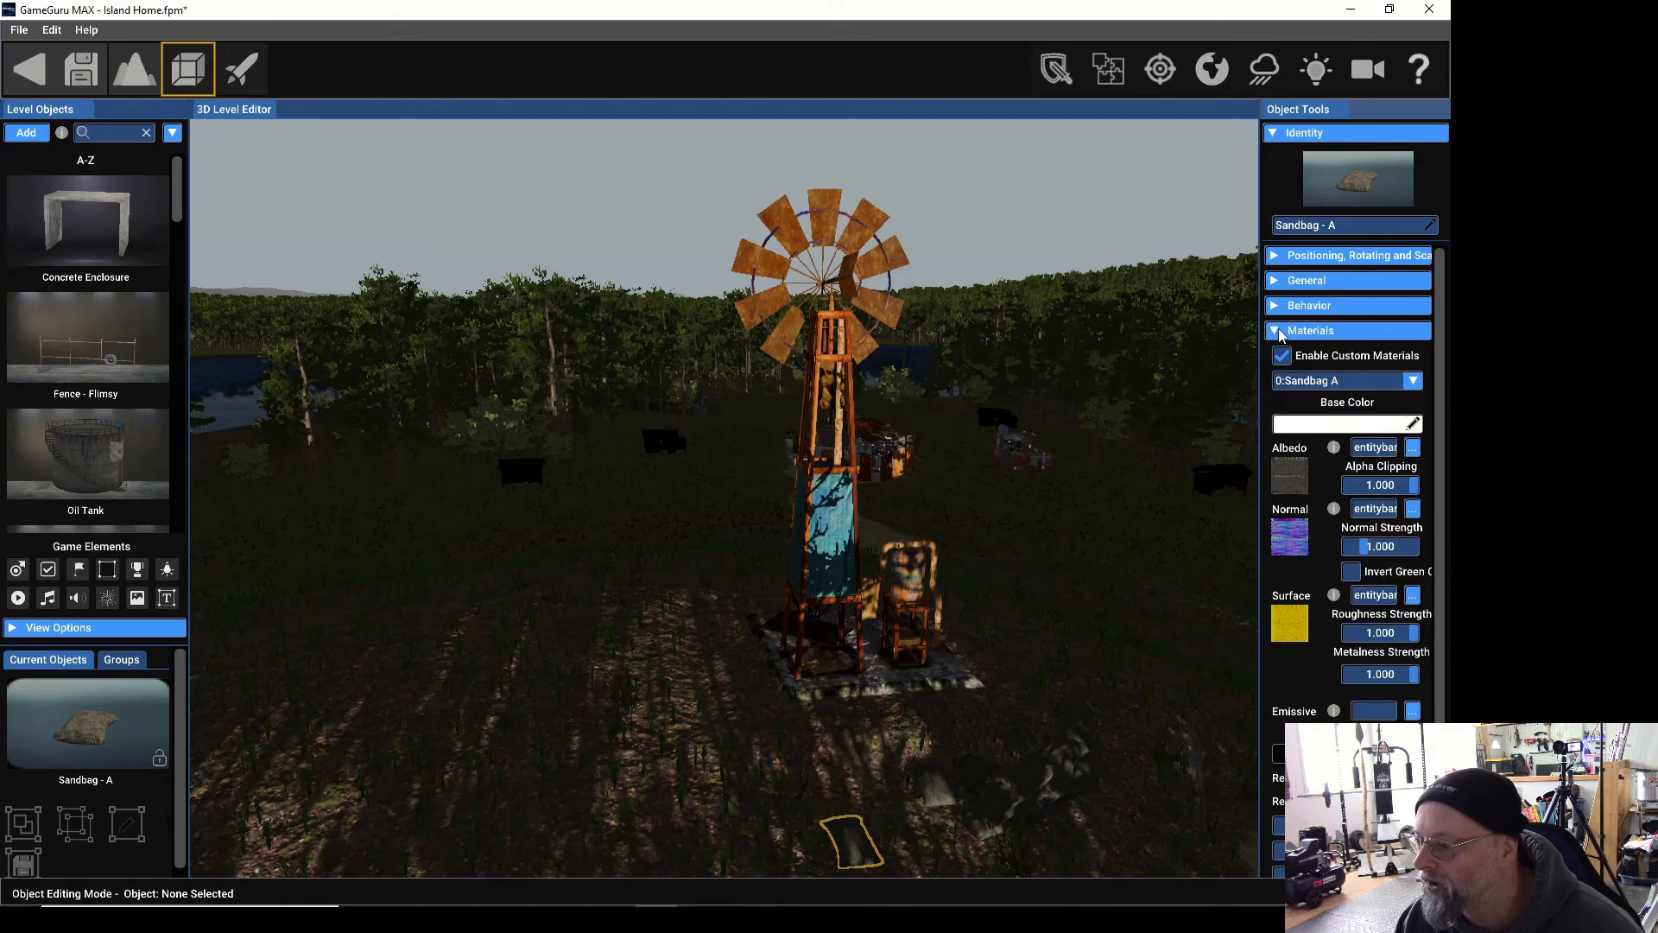
{"action": "scroll", "coordinate": [1315, 477], "scroll_direction": "down", "scroll_amount": 3}
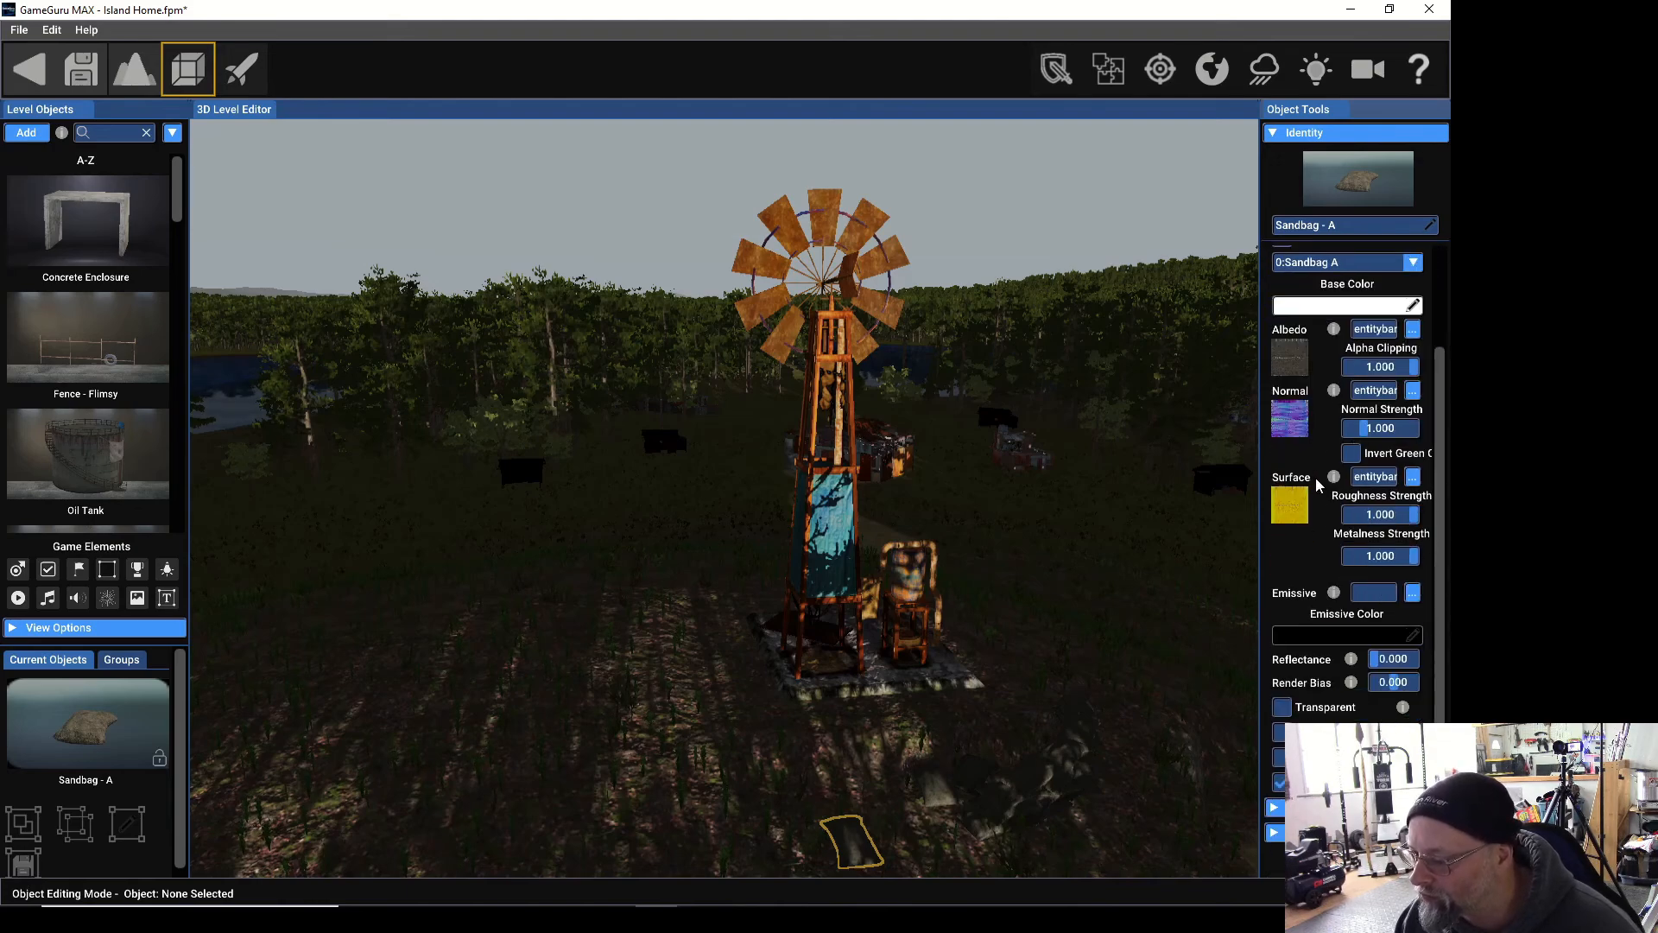
{"action": "scroll", "coordinate": [1314, 477], "scroll_direction": "up", "scroll_amount": 3}
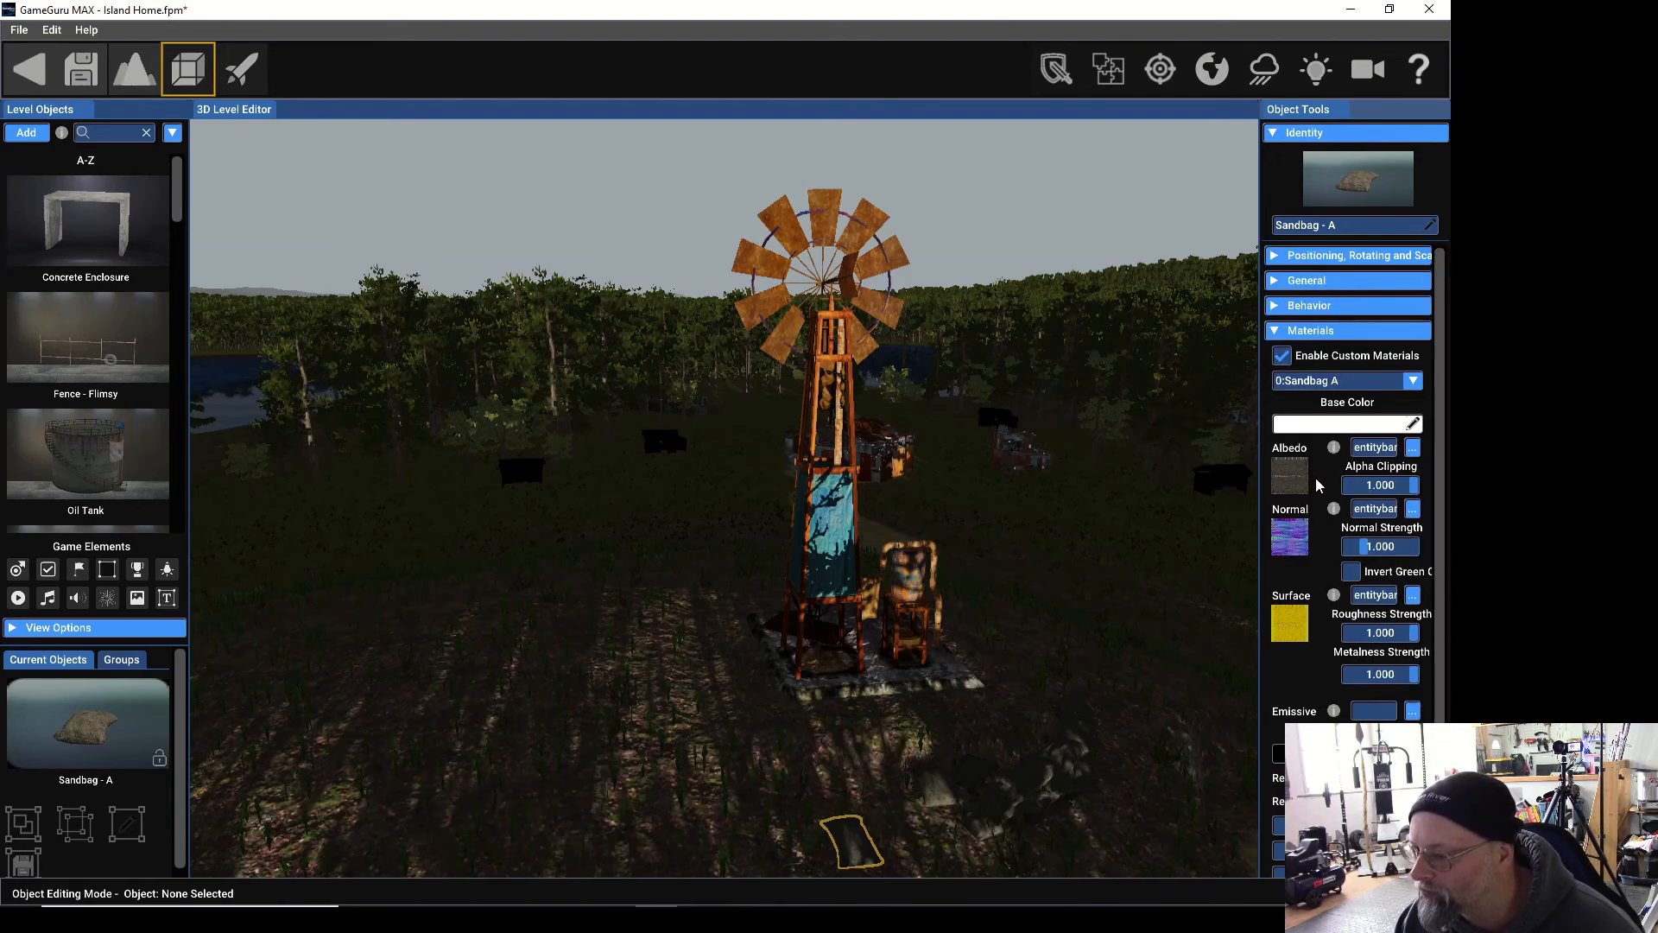
{"action": "left_click", "coordinate": [1278, 330]}
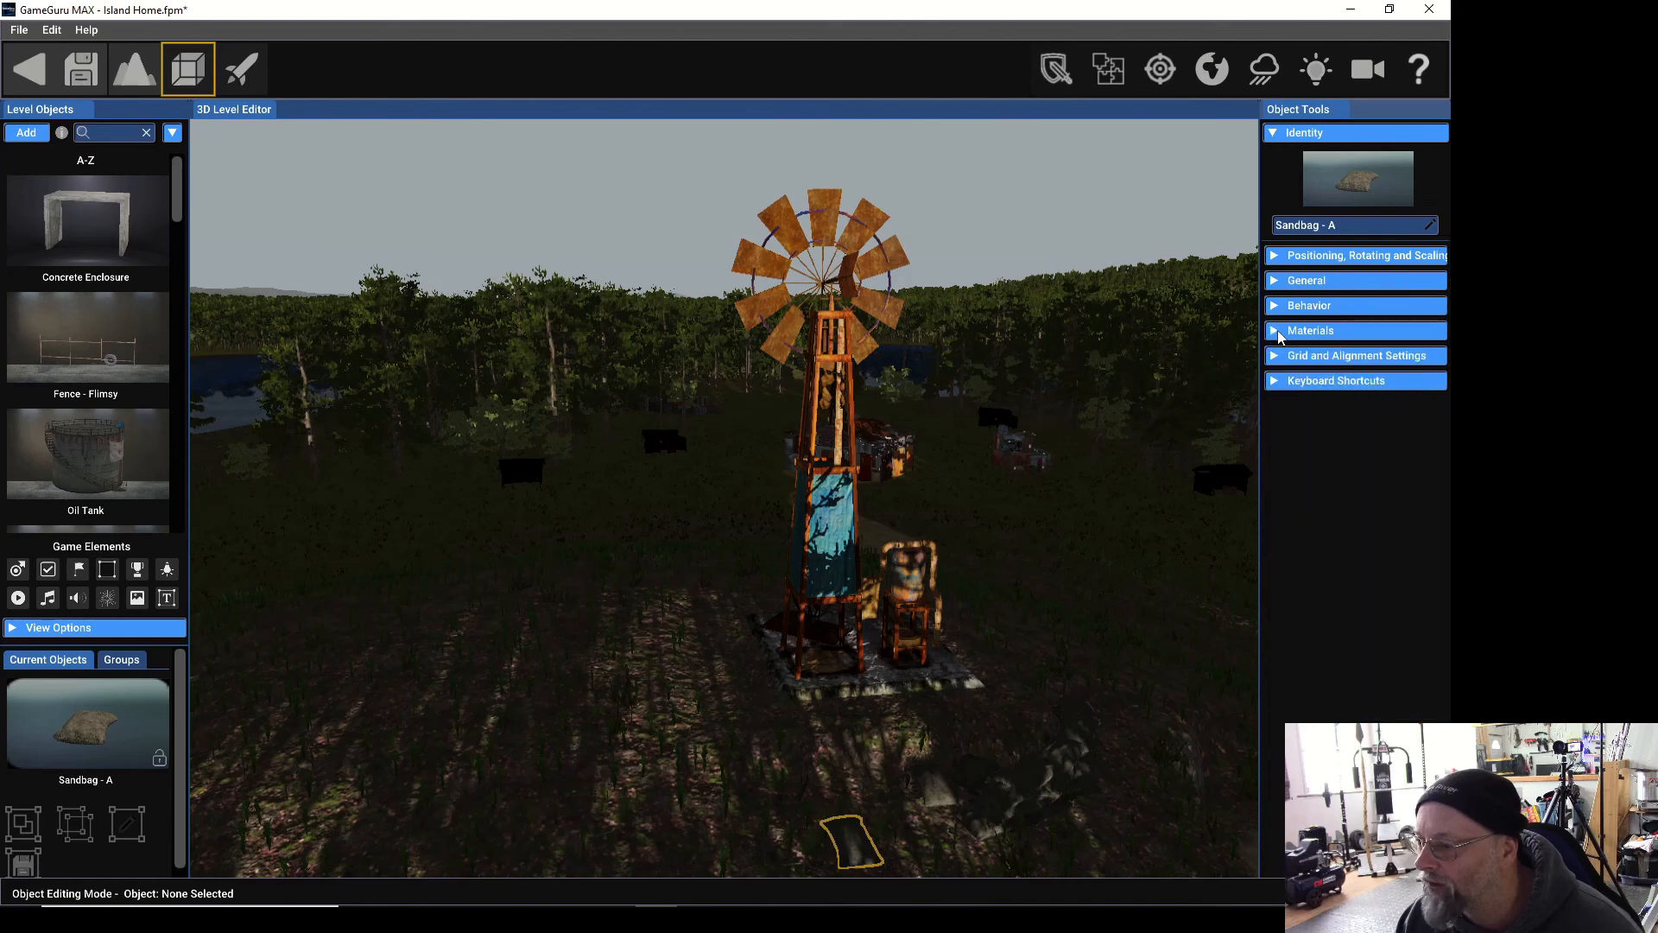
{"action": "left_click", "coordinate": [1285, 285]}
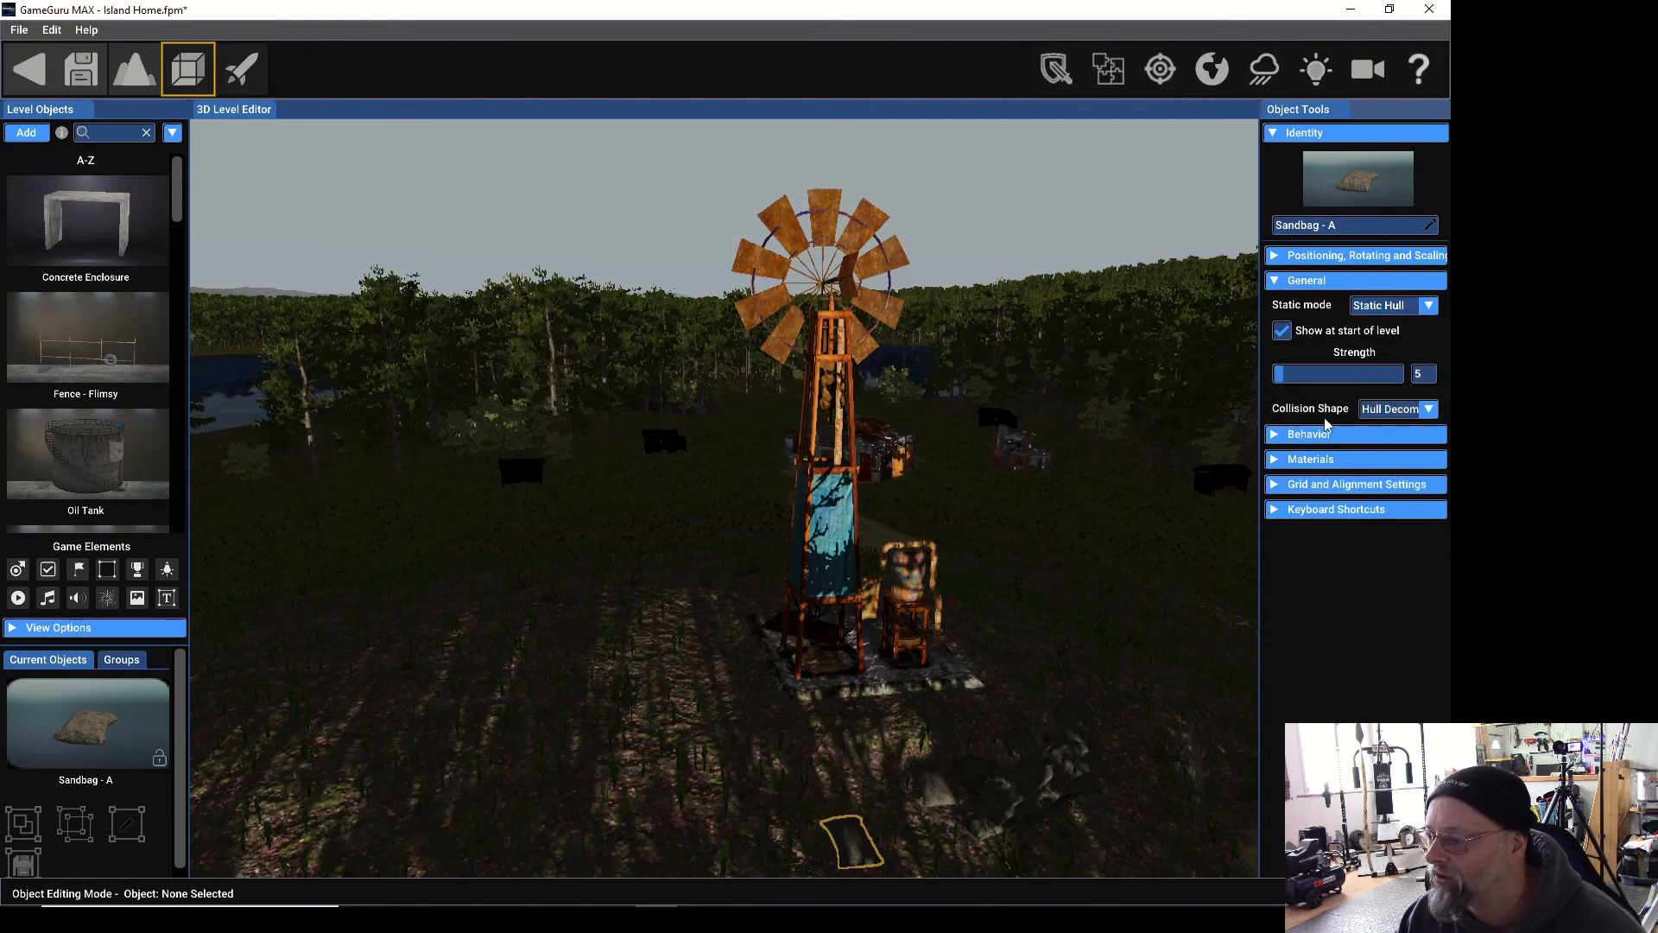
{"action": "left_click", "coordinate": [1276, 282]}
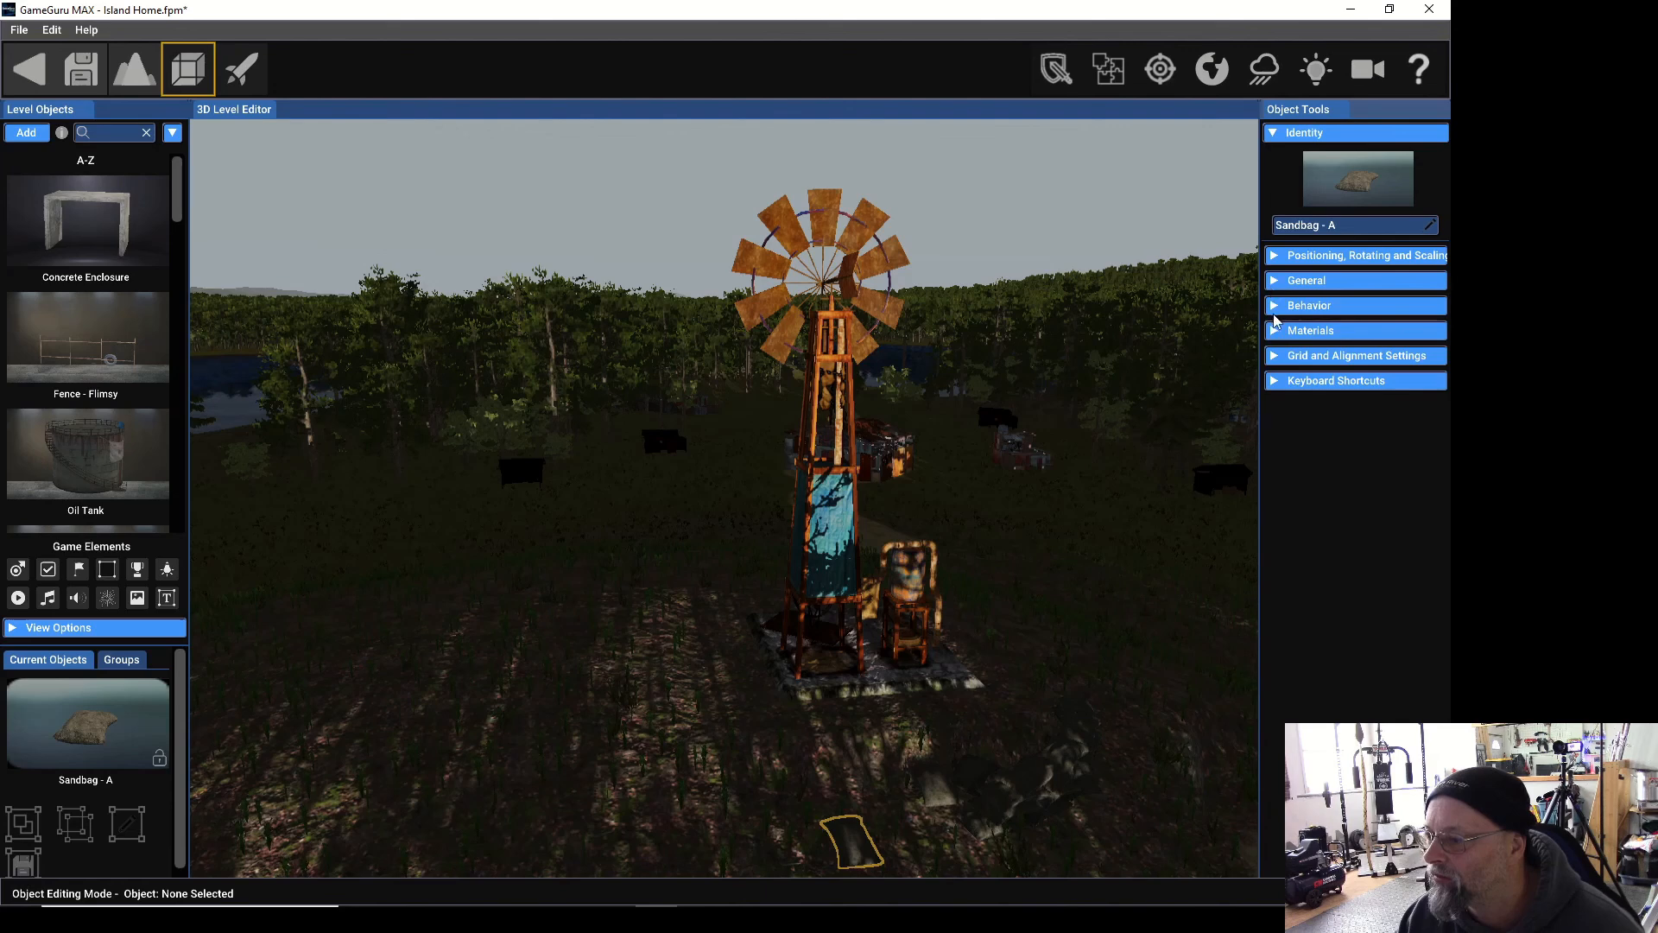
{"action": "left_click", "coordinate": [1278, 306]}
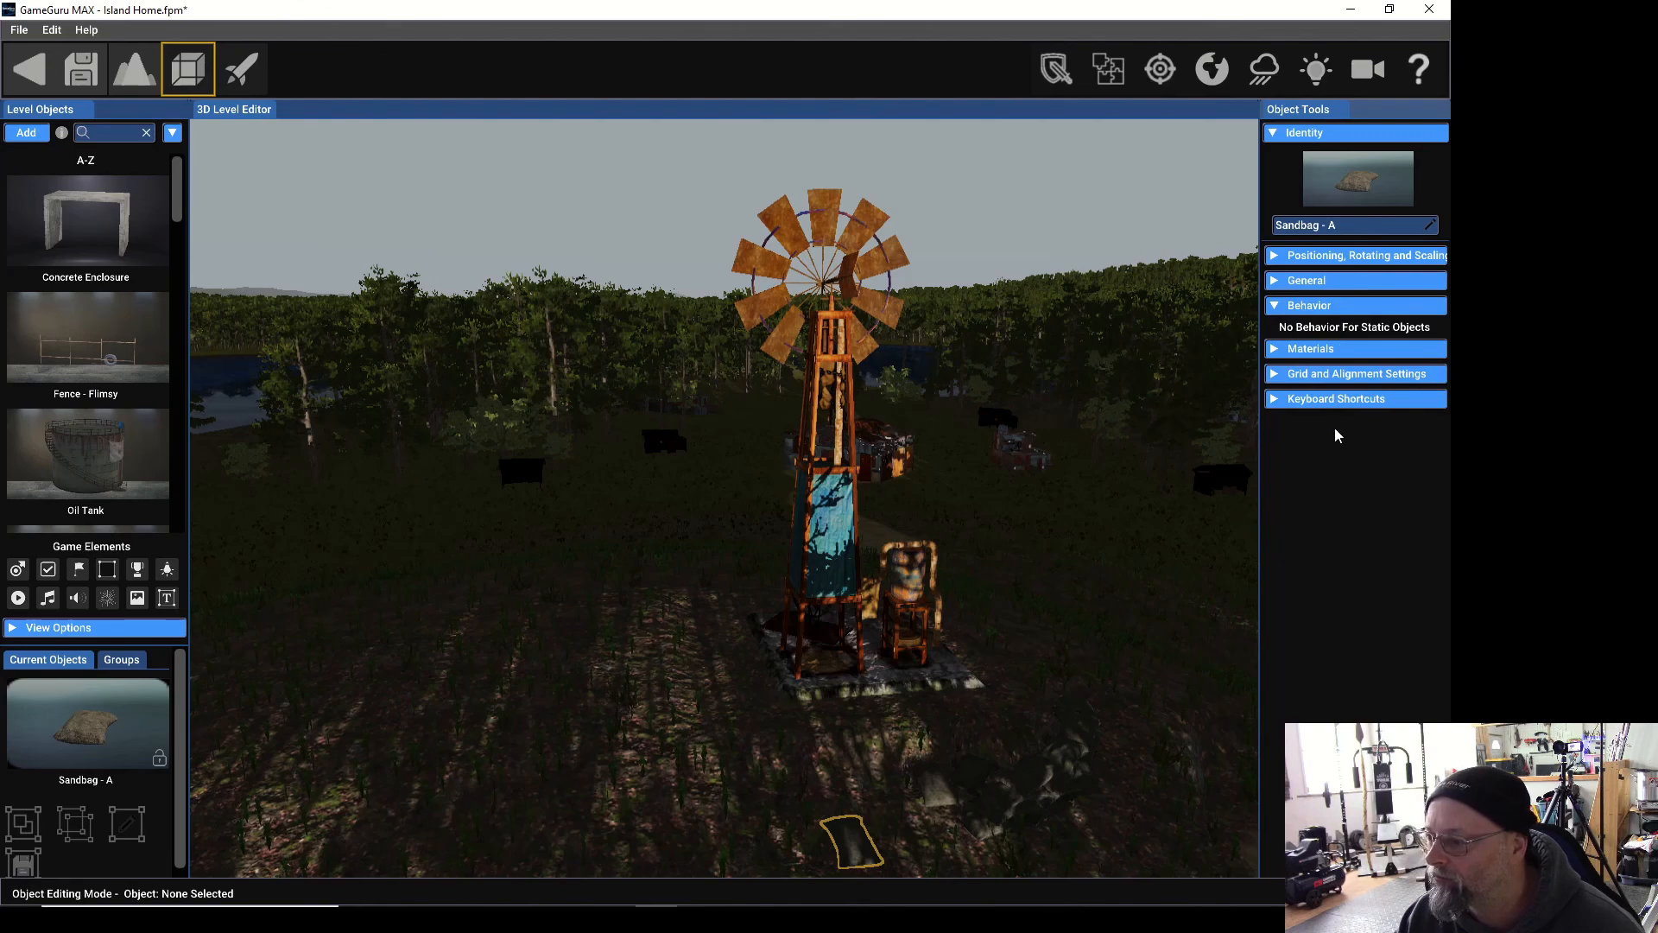
{"action": "left_click", "coordinate": [1279, 305]}
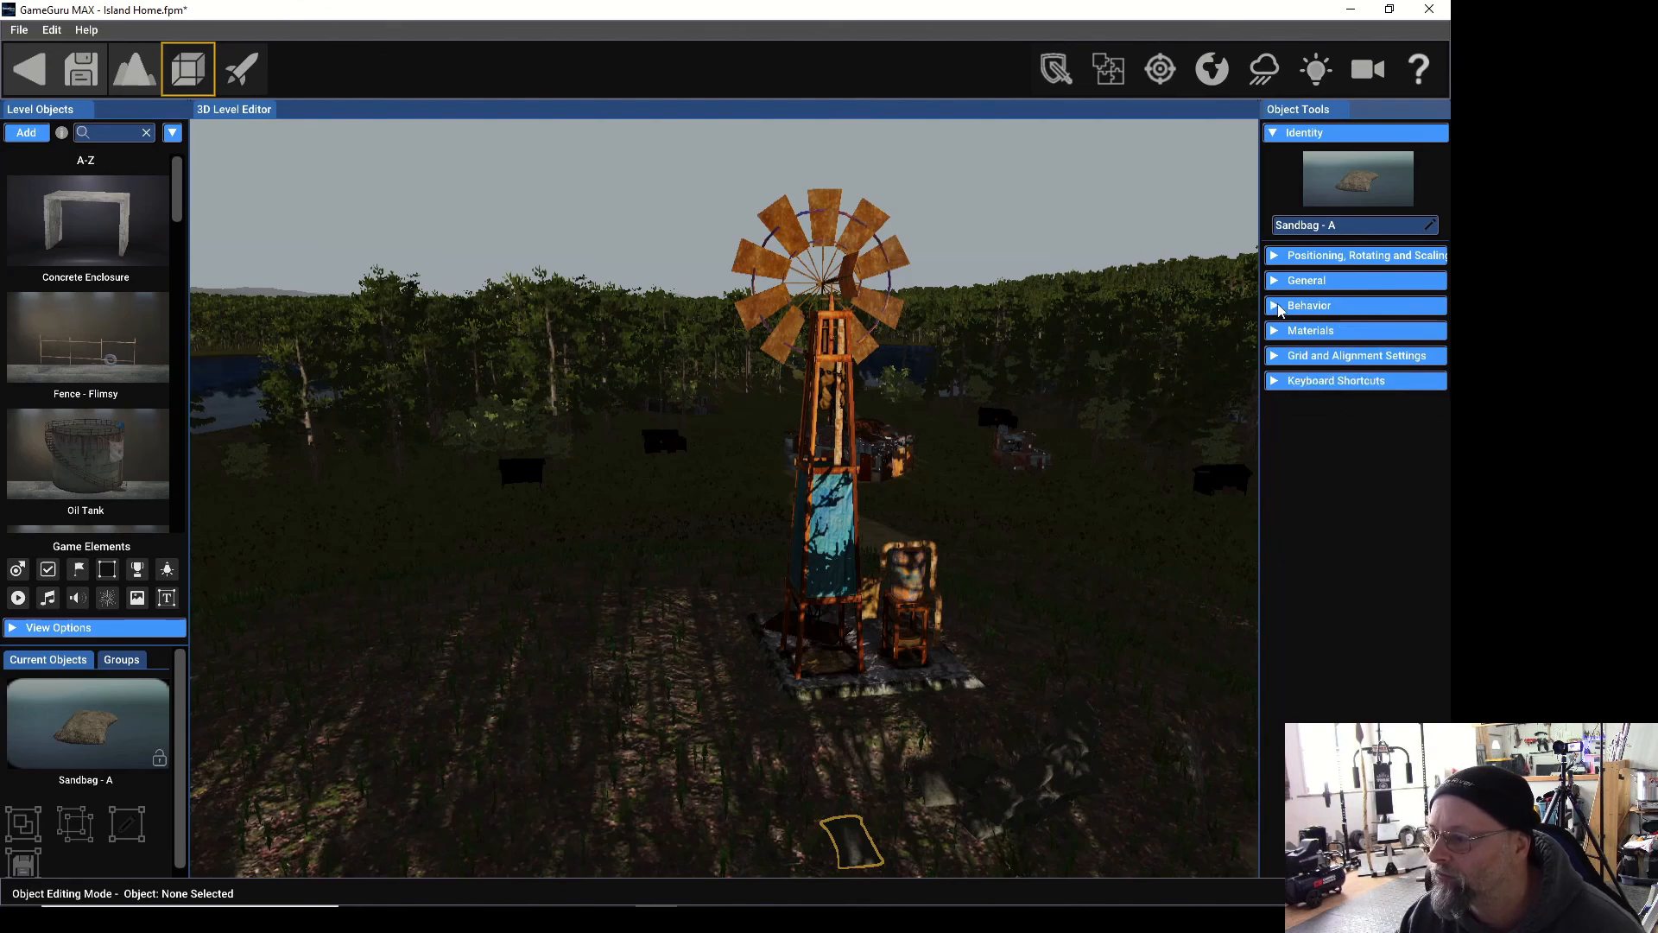
Save the level with the added sandbag.
{"action": "scroll", "coordinate": [731, 704], "scroll_direction": "down", "scroll_amount": 3}
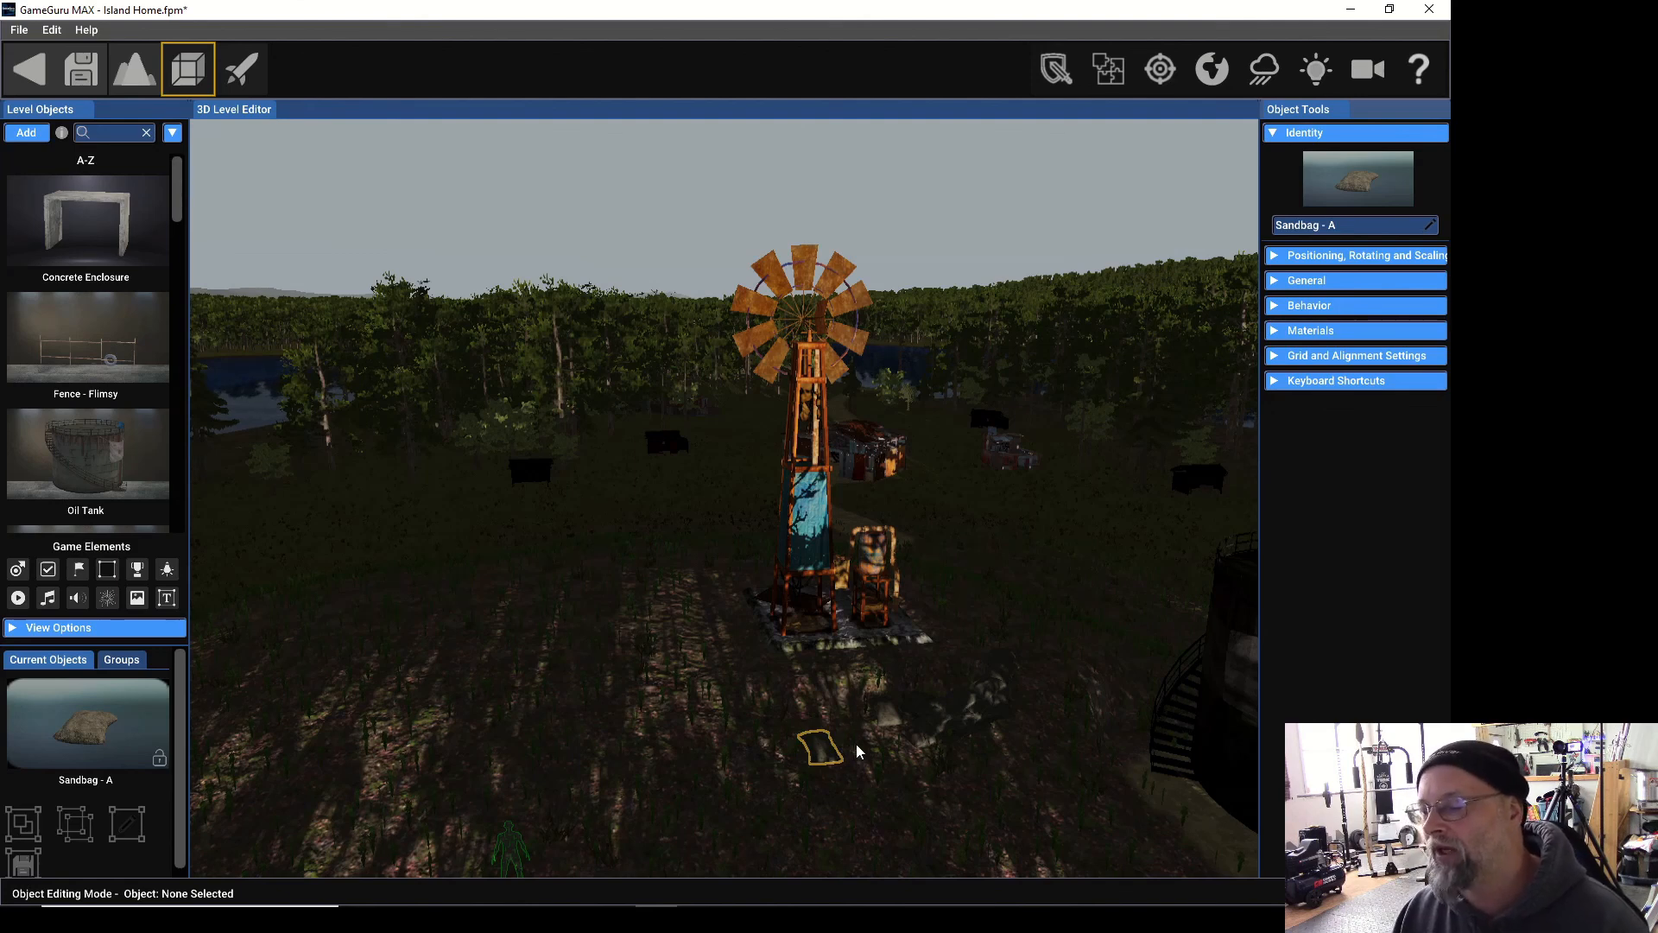
{"action": "left_click", "coordinate": [81, 69]}
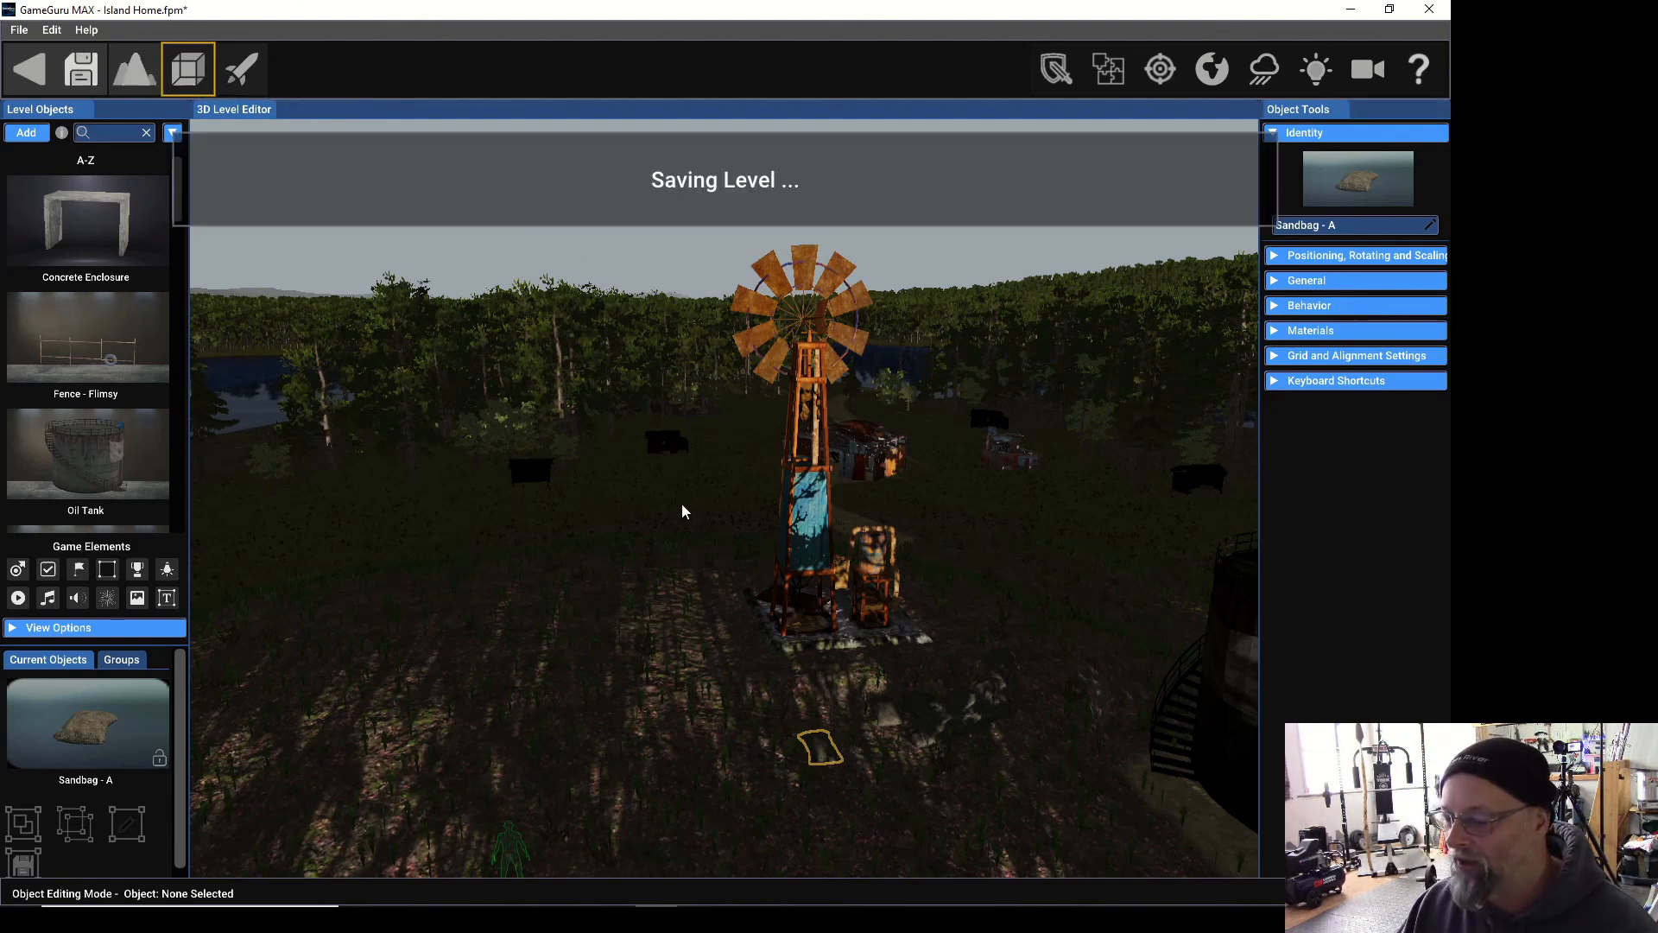